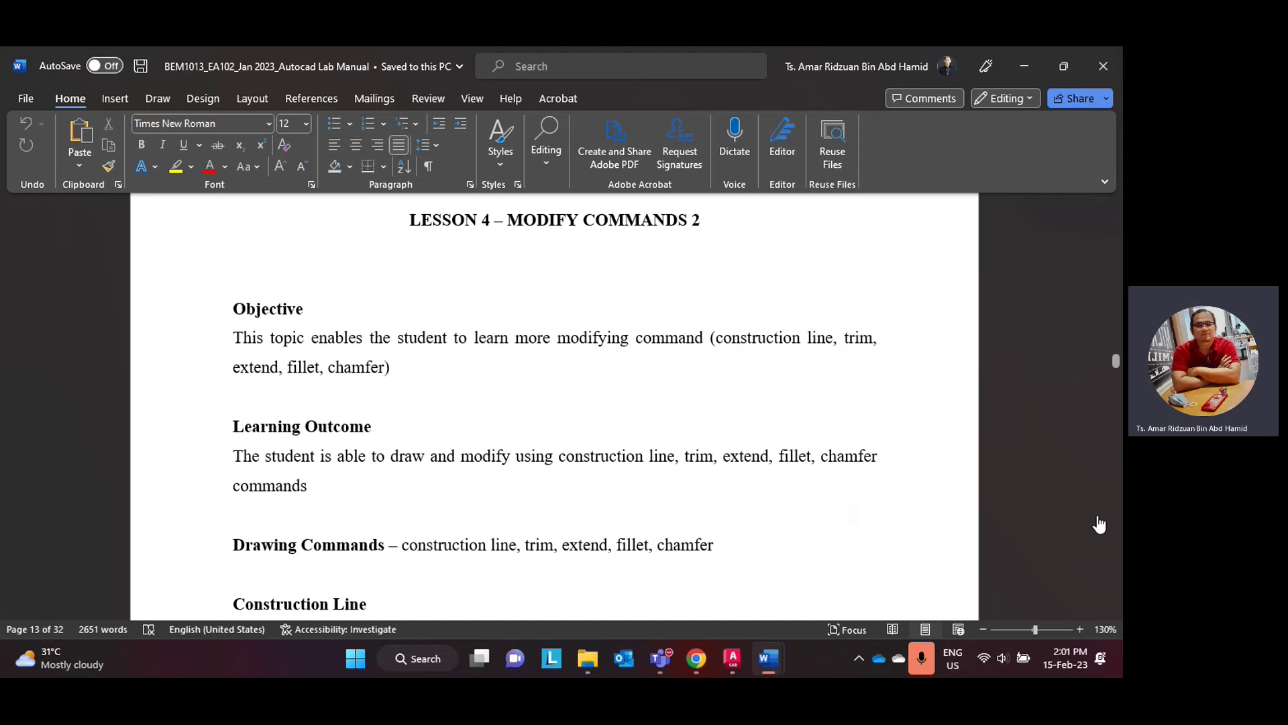
- Zoom the Word lab manual to 140% and scroll to Lesson 4's Construction Line section
click(1080, 629)
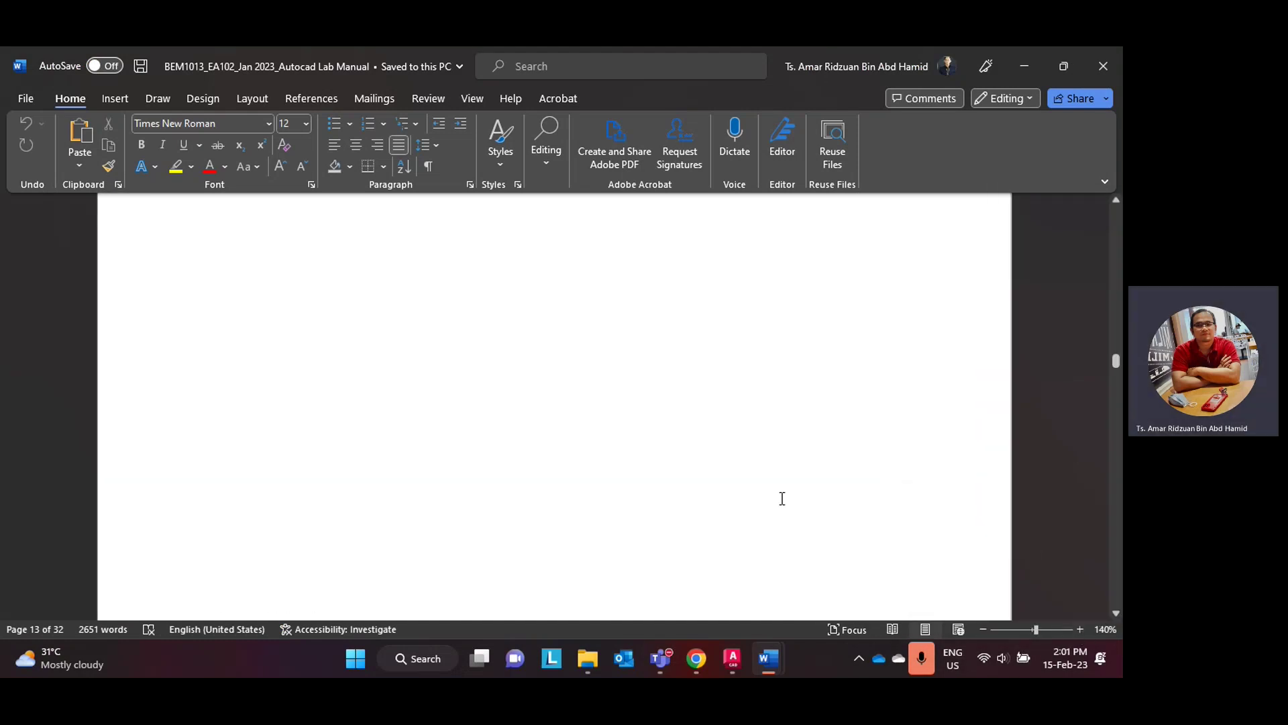
scroll(780, 498, up, 6)
scroll(780, 499, down, 6)
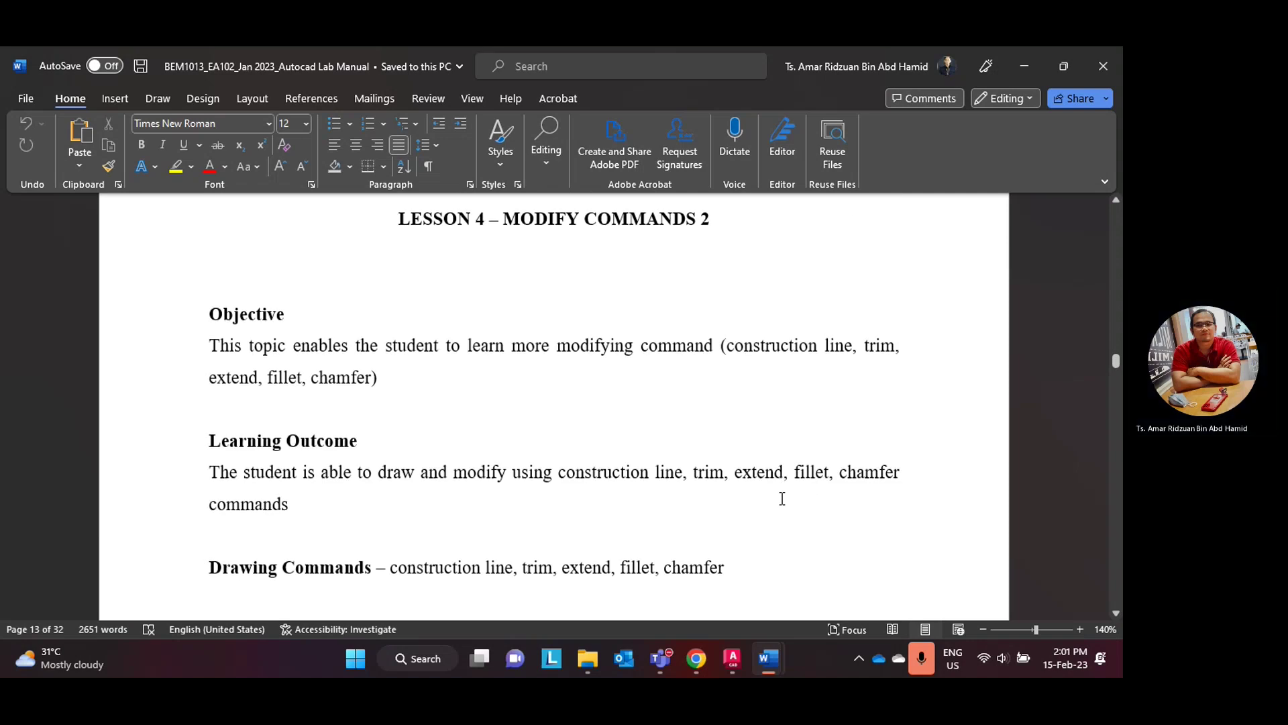
scroll(782, 498, up, 2)
scroll(781, 498, down, 1)
scroll(782, 498, down, 1)
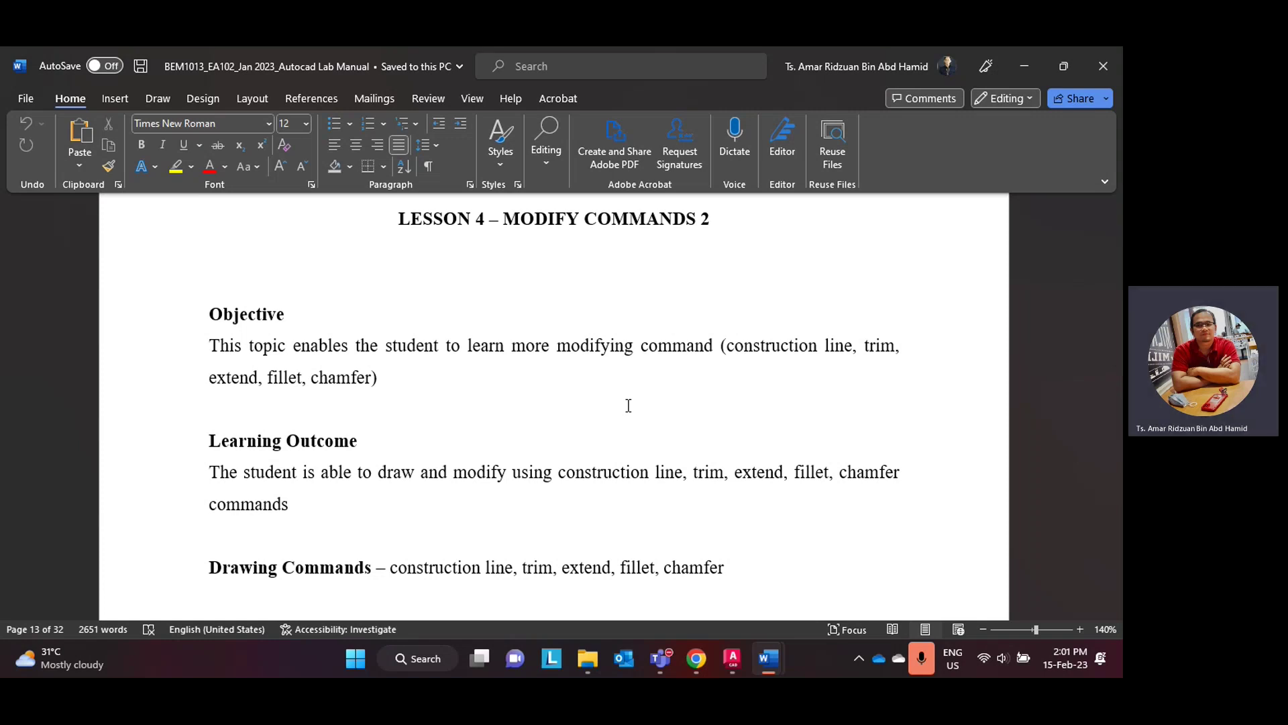
- Check the system volume panel, read on through the trim steps, and switch to AutoCAD
click(998, 662)
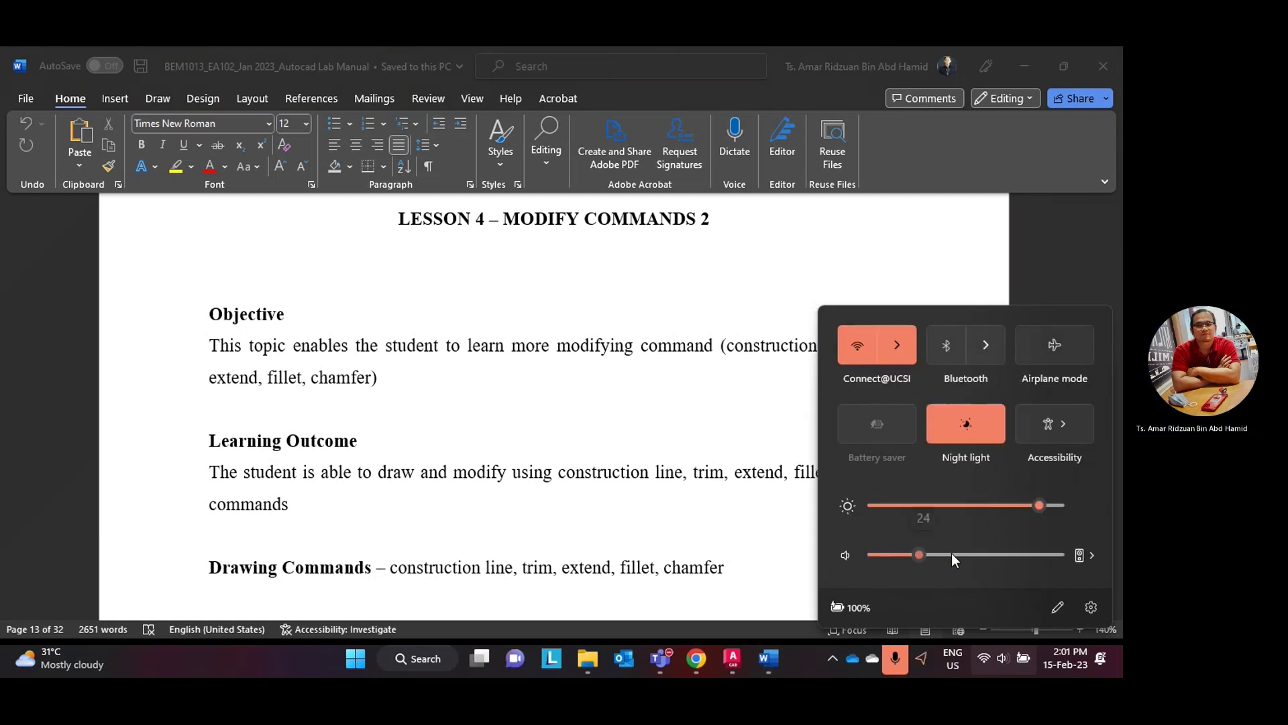
click(676, 535)
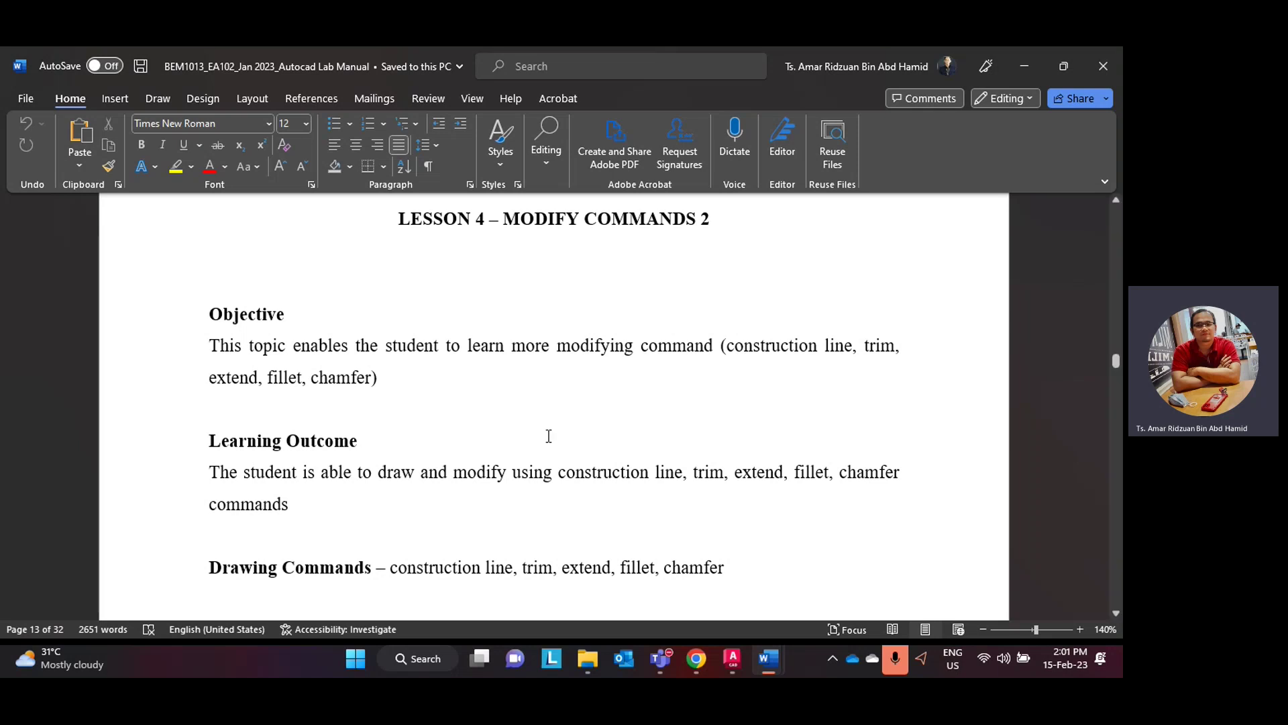
scroll(517, 483, down, 5)
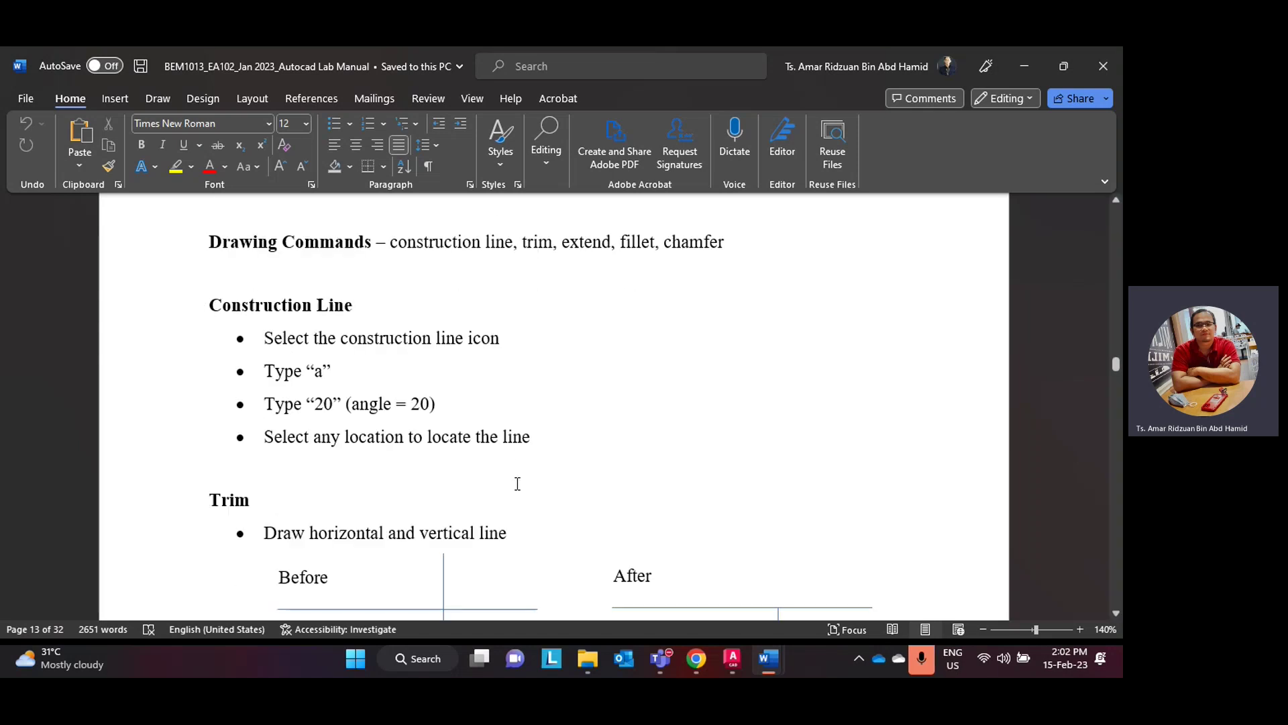
scroll(518, 483, down, 1)
scroll(518, 483, up, 1)
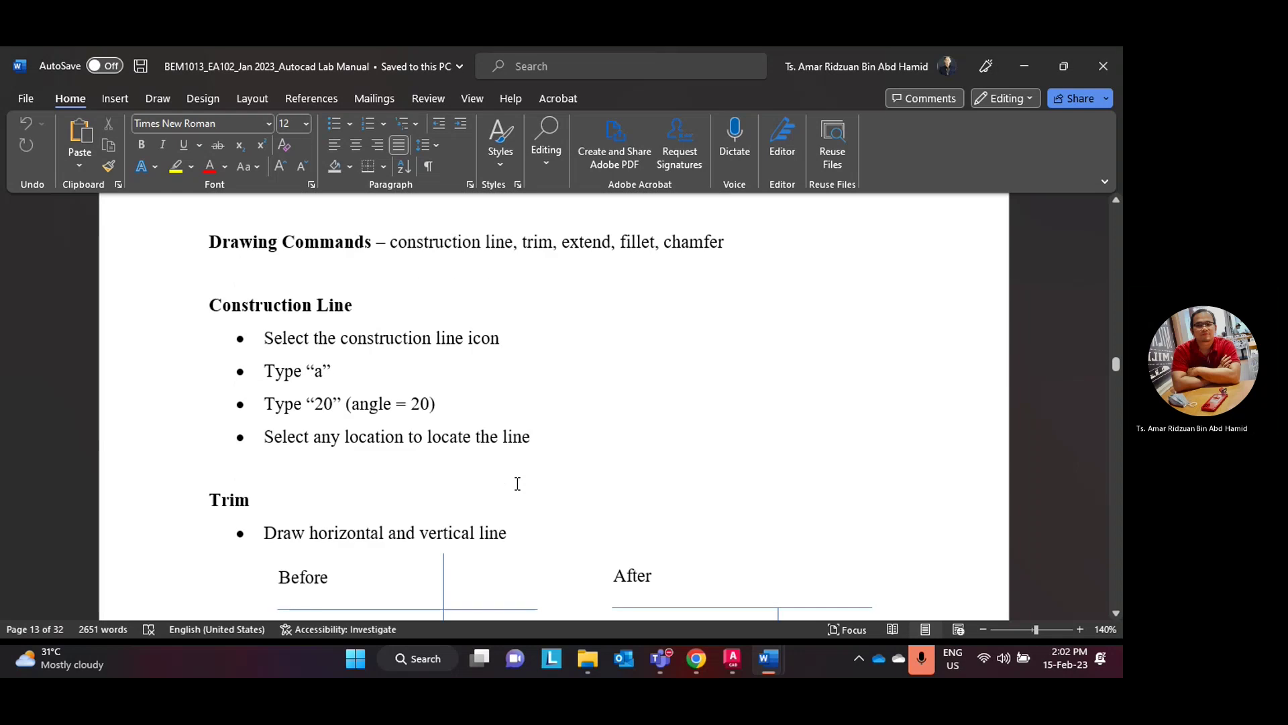
scroll(518, 483, down, 1)
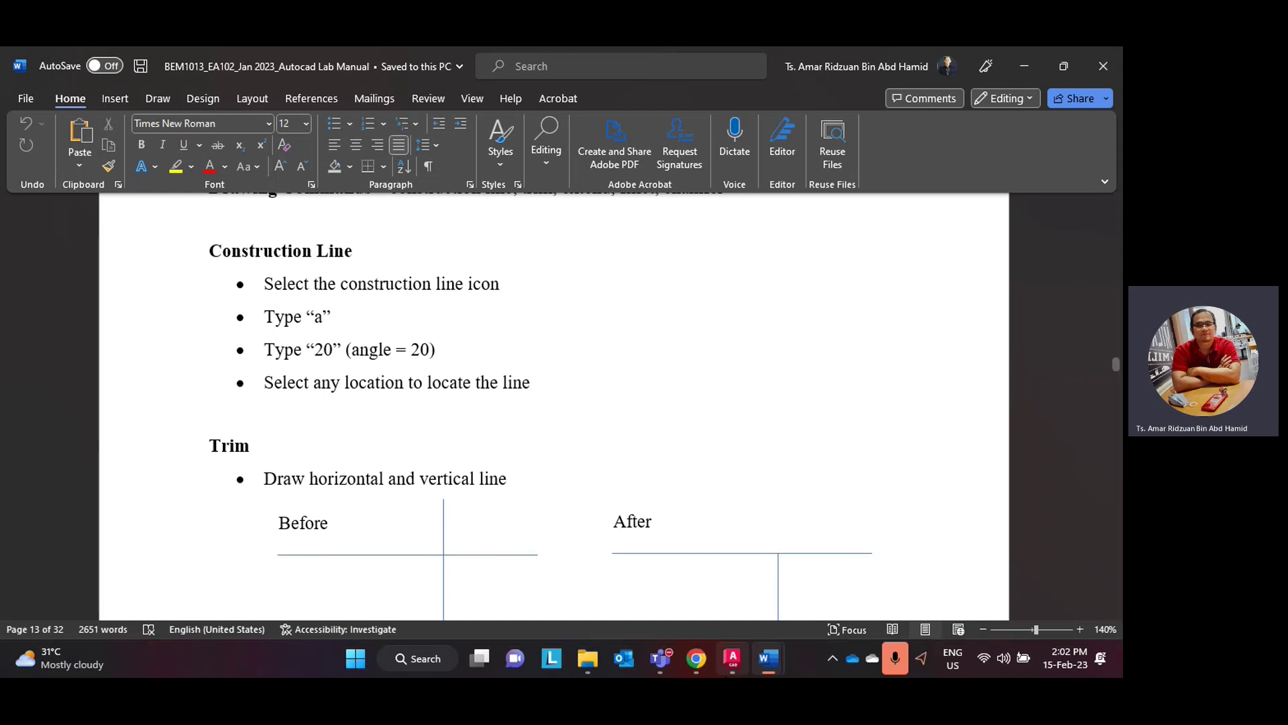
click(728, 667)
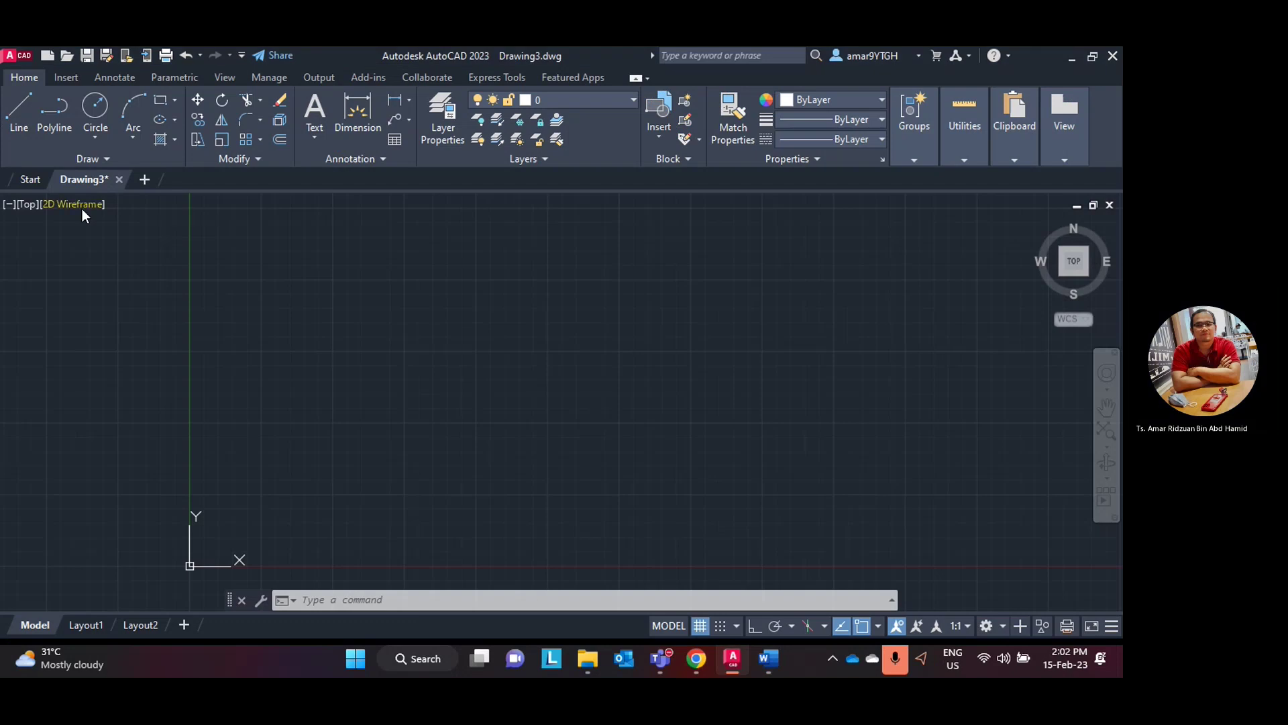
- Expand the Draw panel slideout and launch the Construction Line (XLINE) tool
click(102, 160)
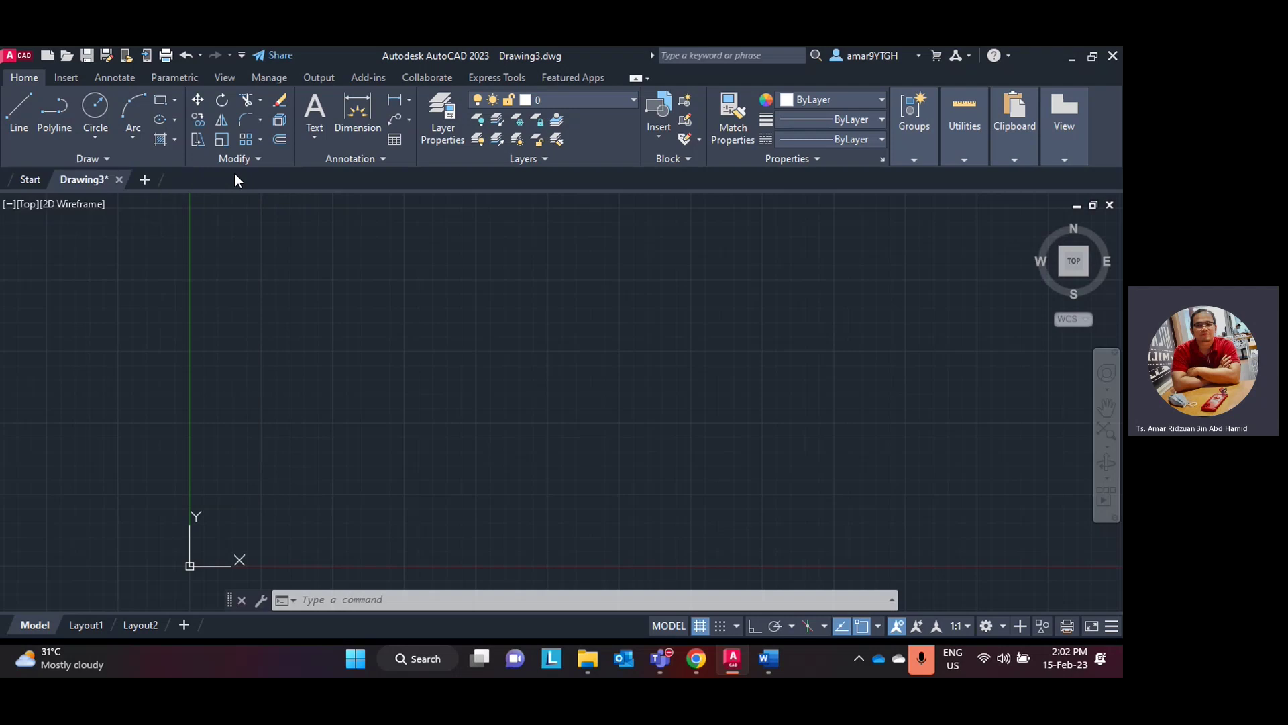
click(110, 161)
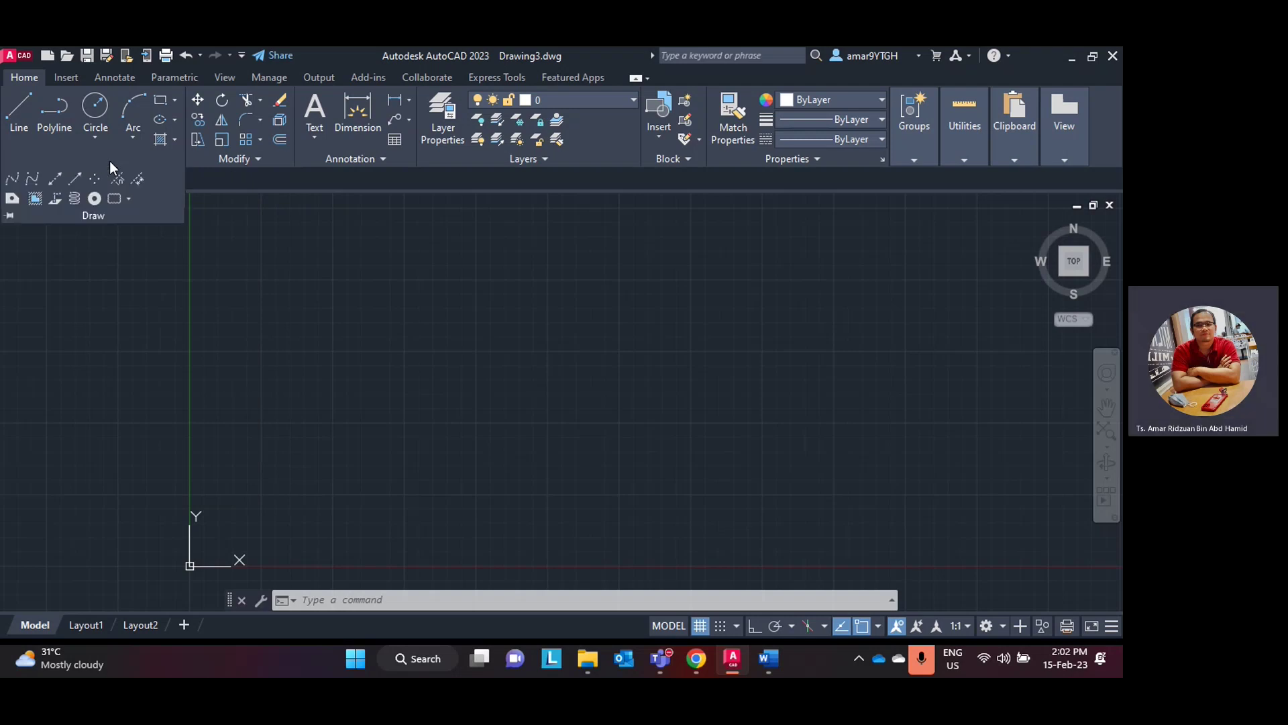
click(54, 179)
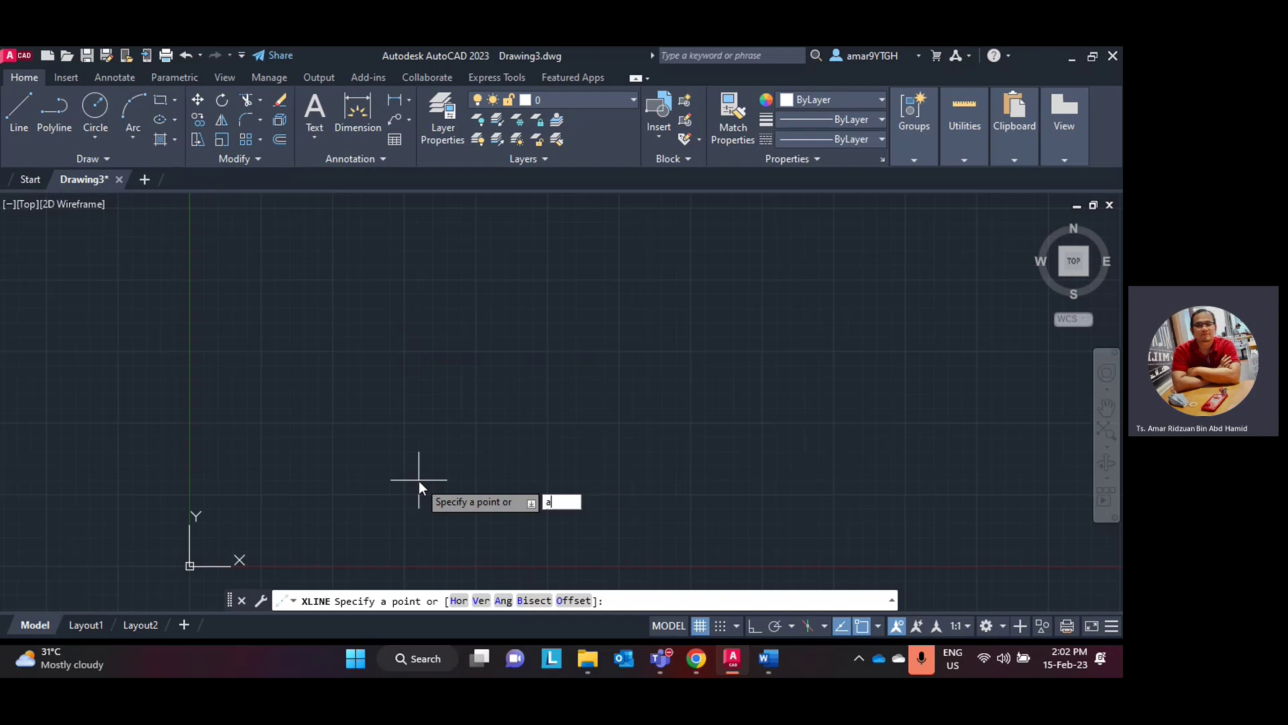
- Choose XLINE's Ang option and set the construction line angle to 20°
text(a)
key(Return)
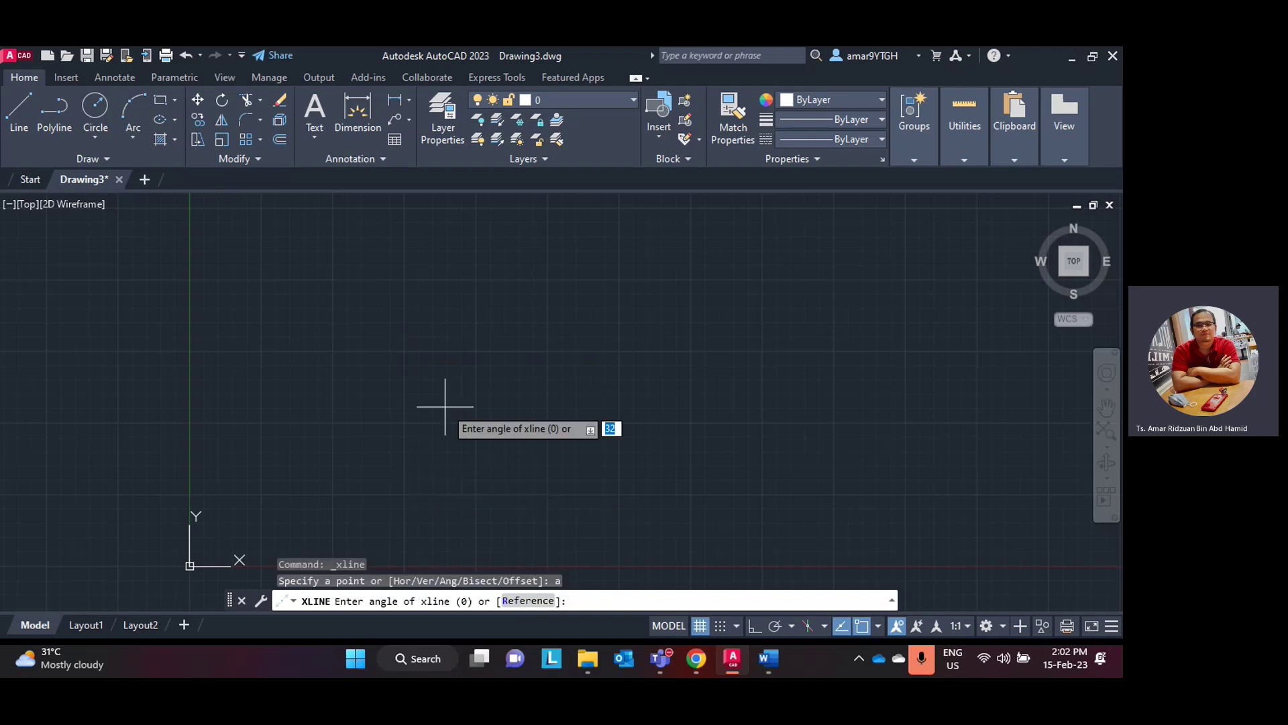
click(736, 660)
click(738, 662)
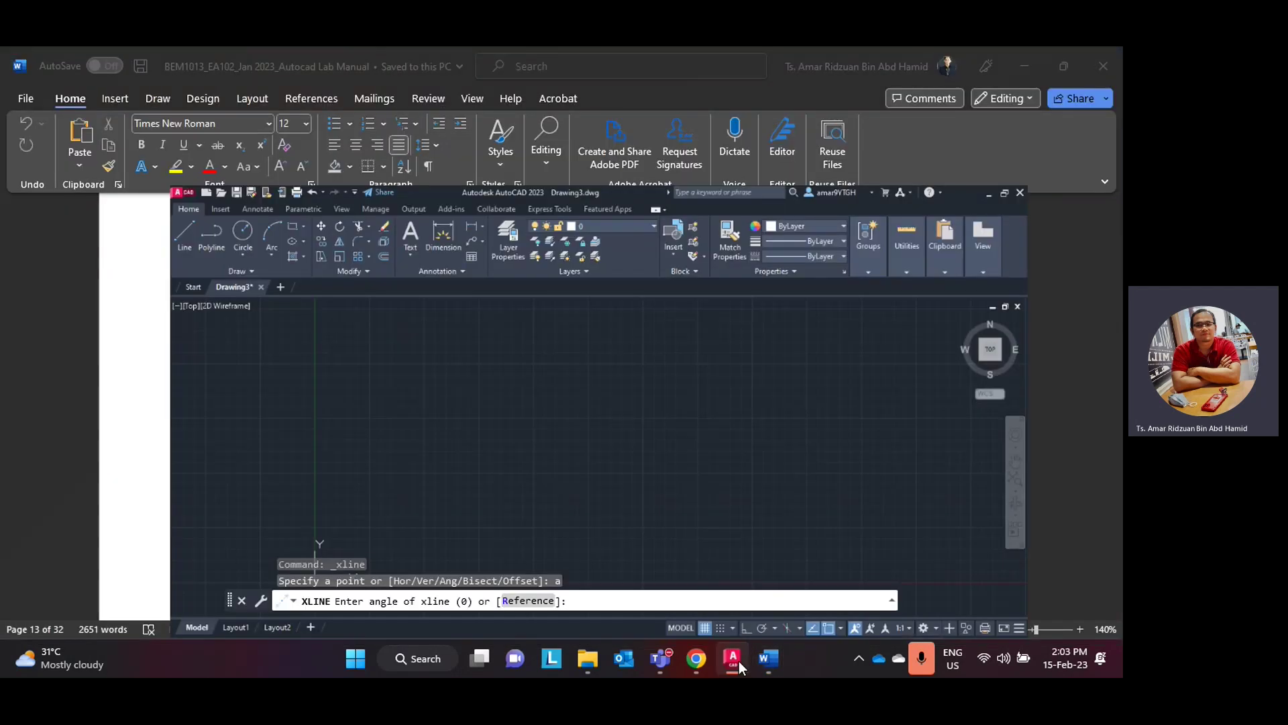
text(20)
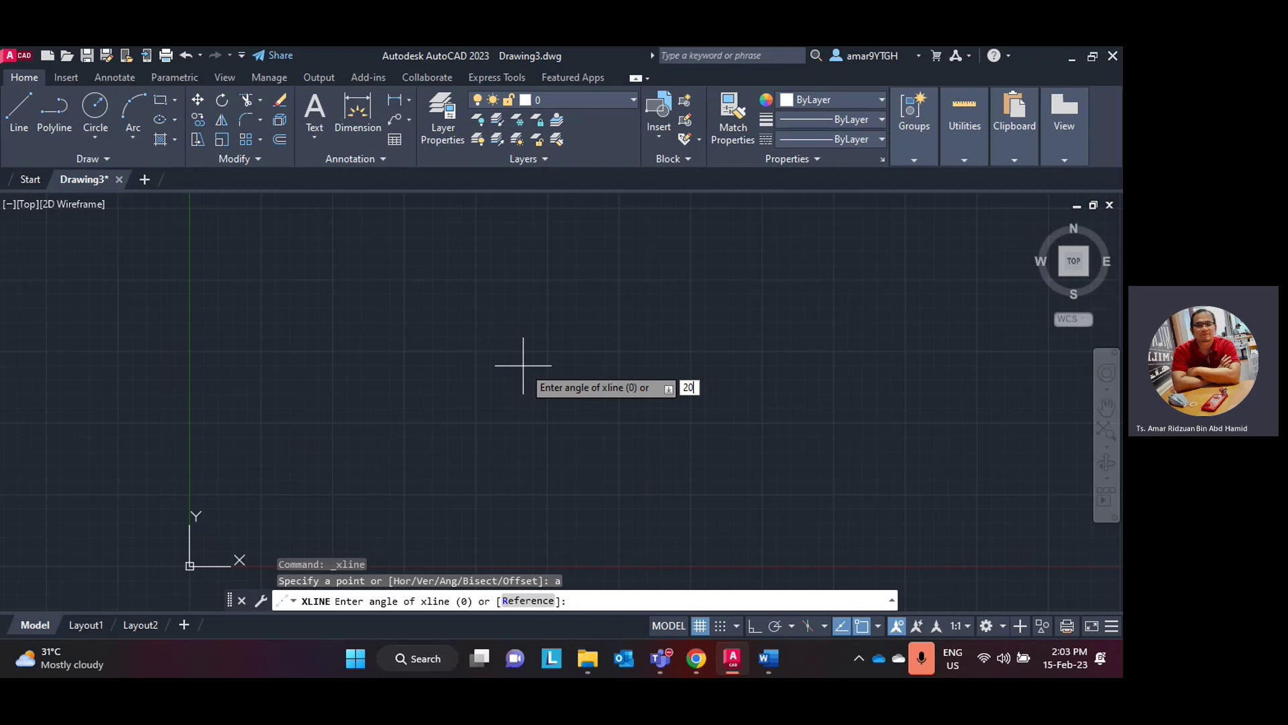
key(Return)
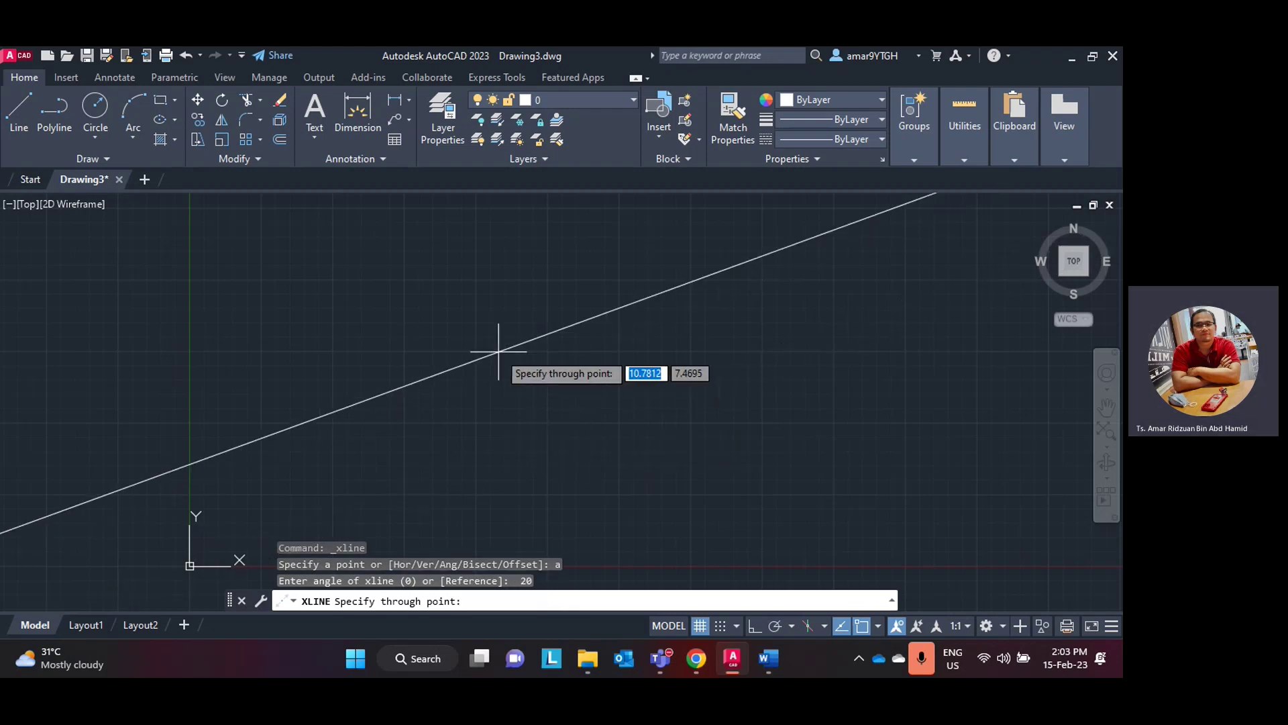
- Place five parallel 20° construction lines through points across the drawing
click(472, 350)
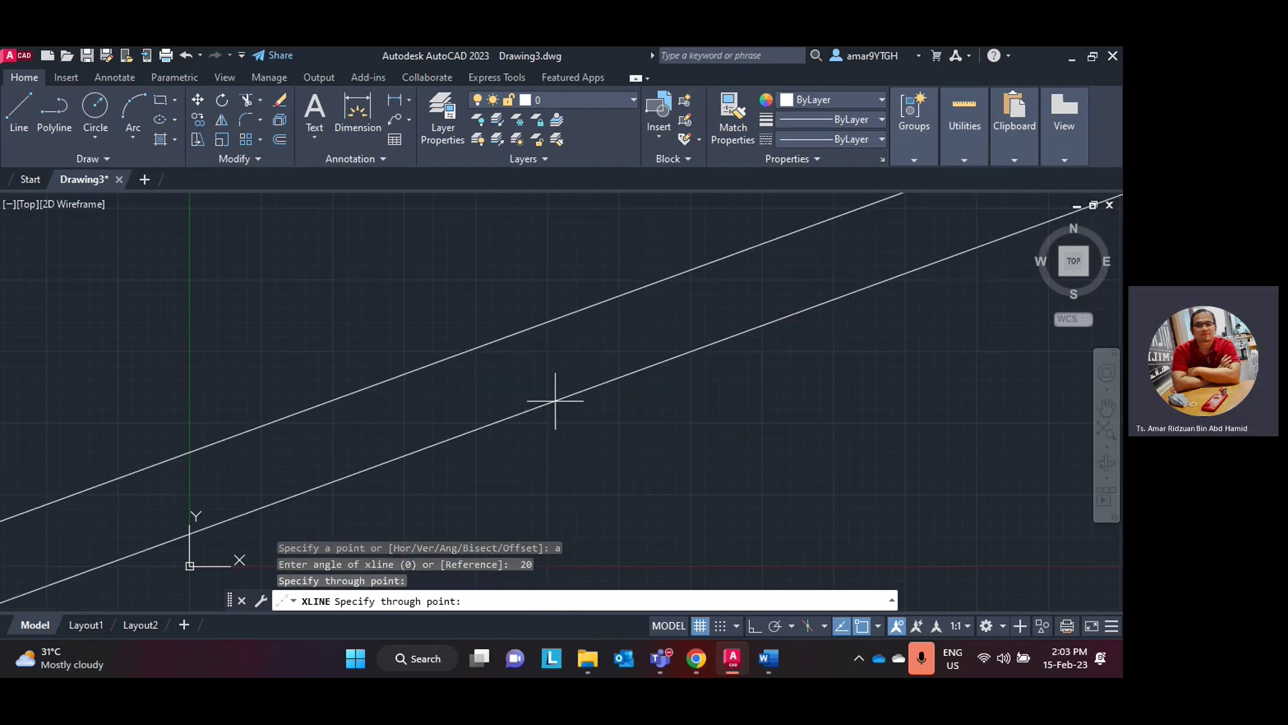
click(577, 392)
click(663, 430)
click(812, 449)
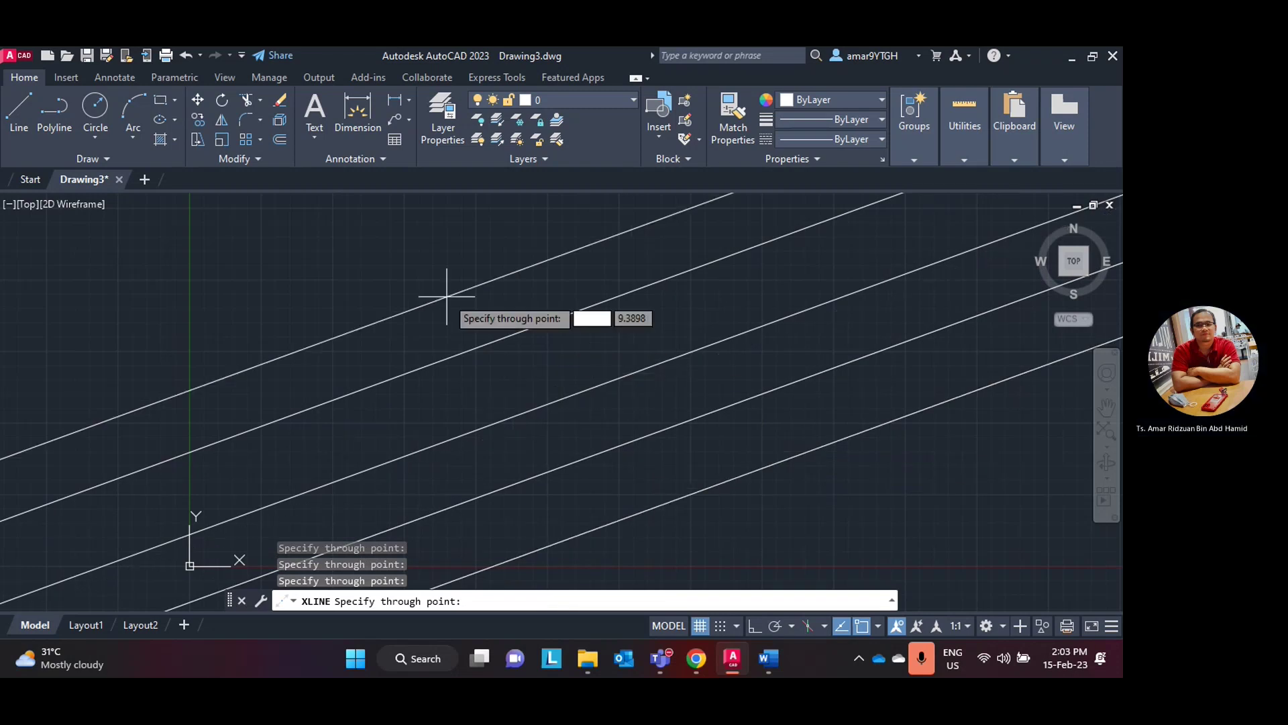
click(445, 298)
key(Escape)
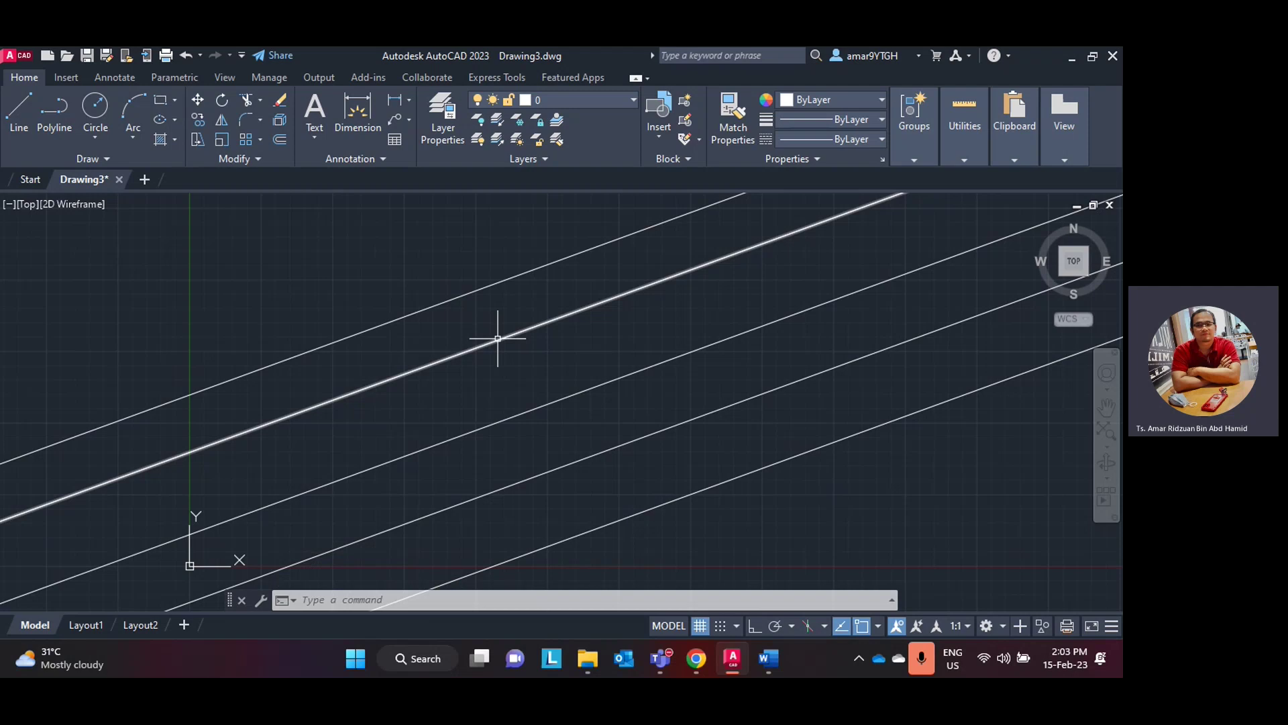
- Select each of the five 20° xlines, delete them, and zoom to extents
scroll(497, 338, down, 8)
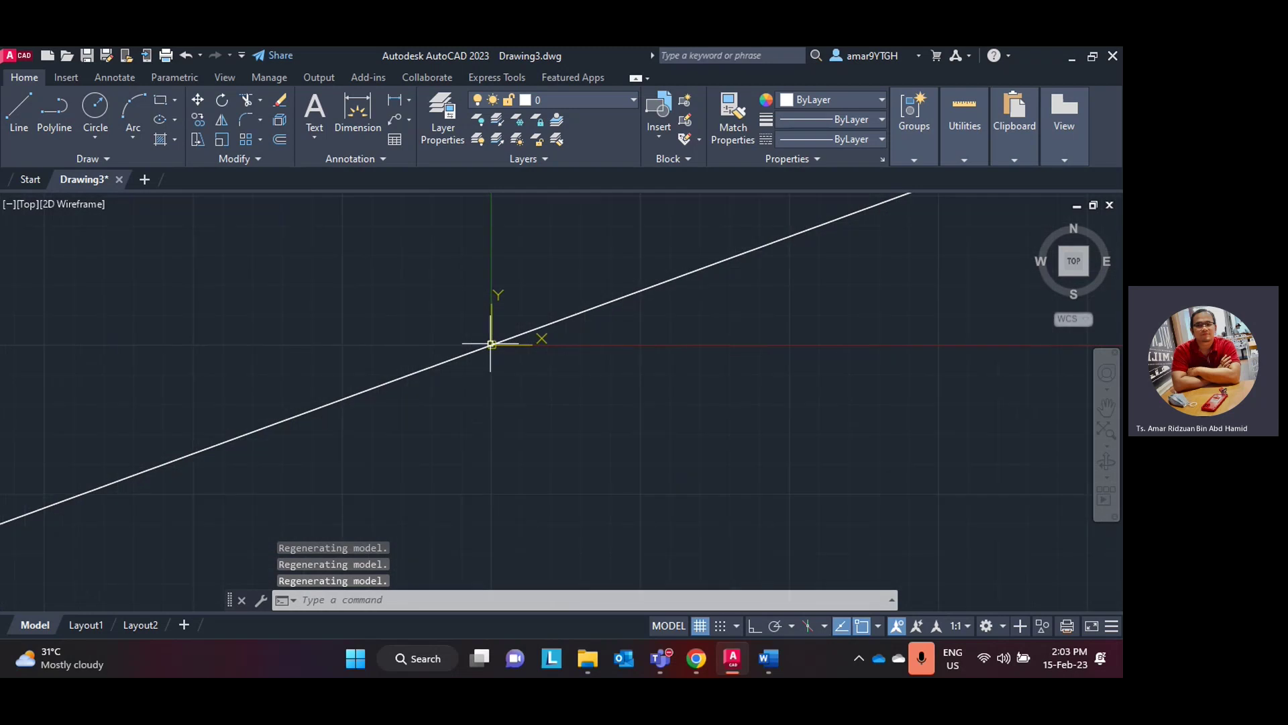
scroll(490, 343, up, 8)
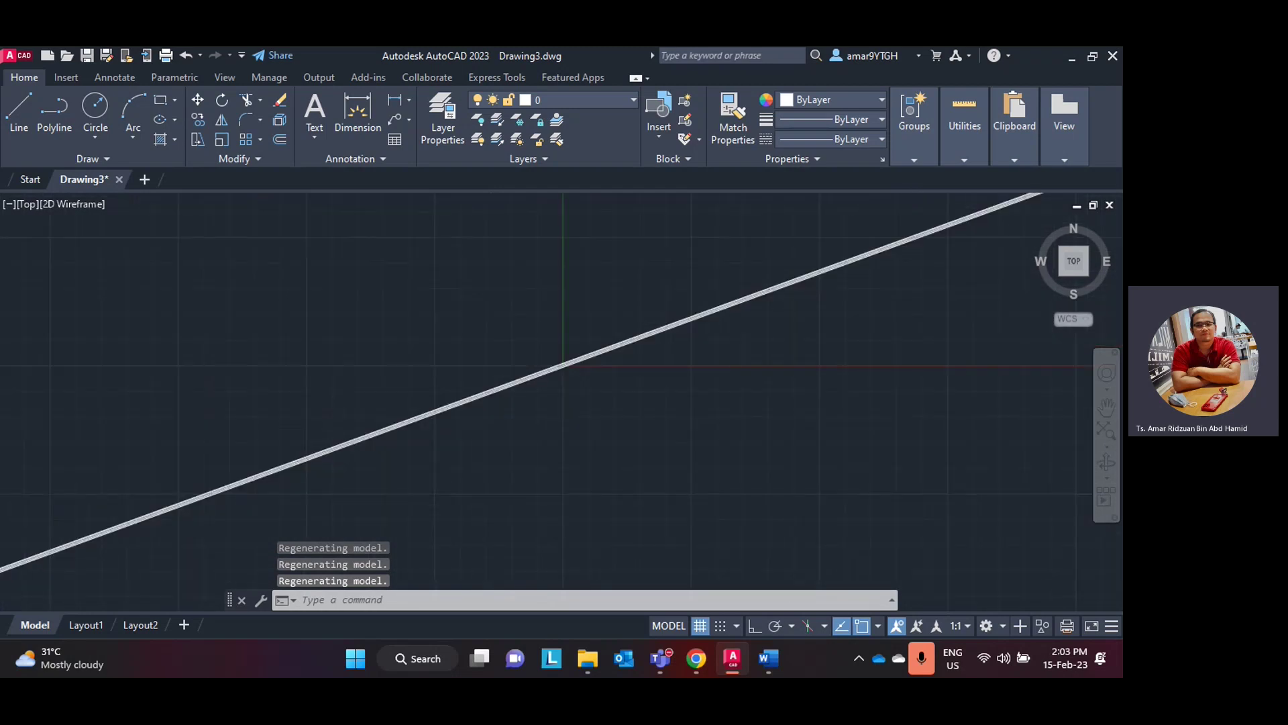
middle_click(490, 344)
middle_click(490, 343)
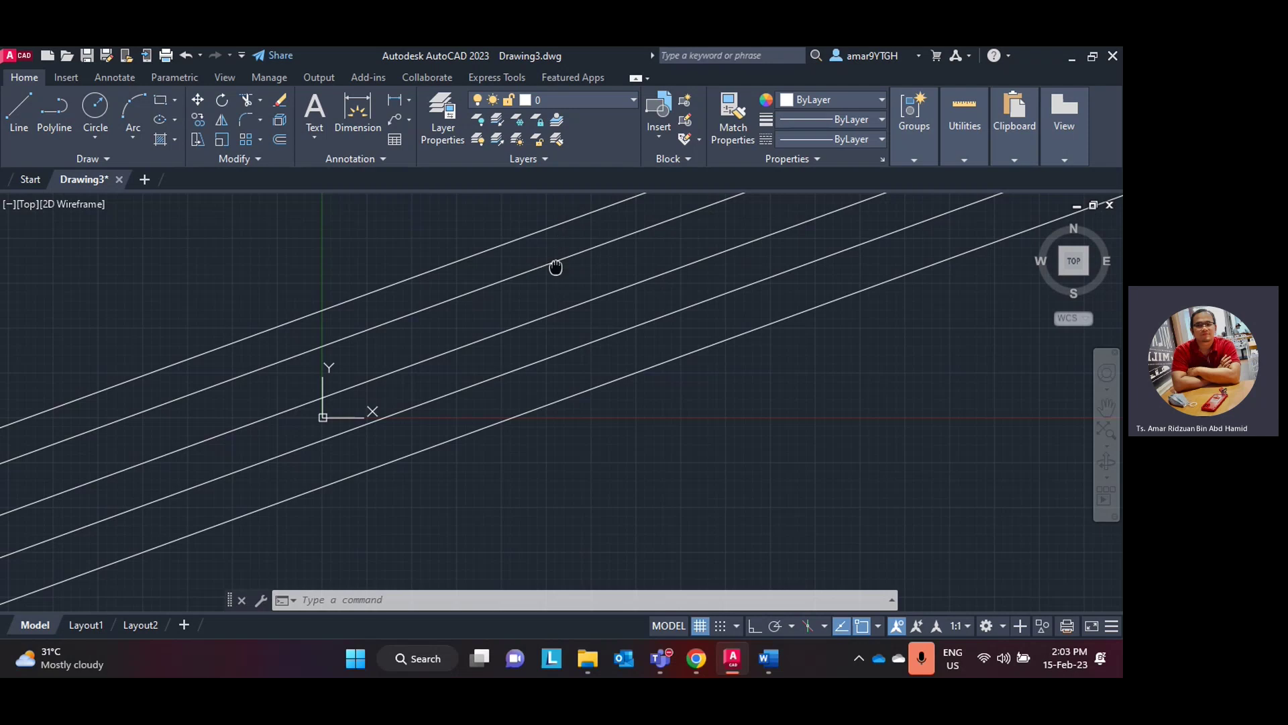
middle_drag(555, 268, 576, 302)
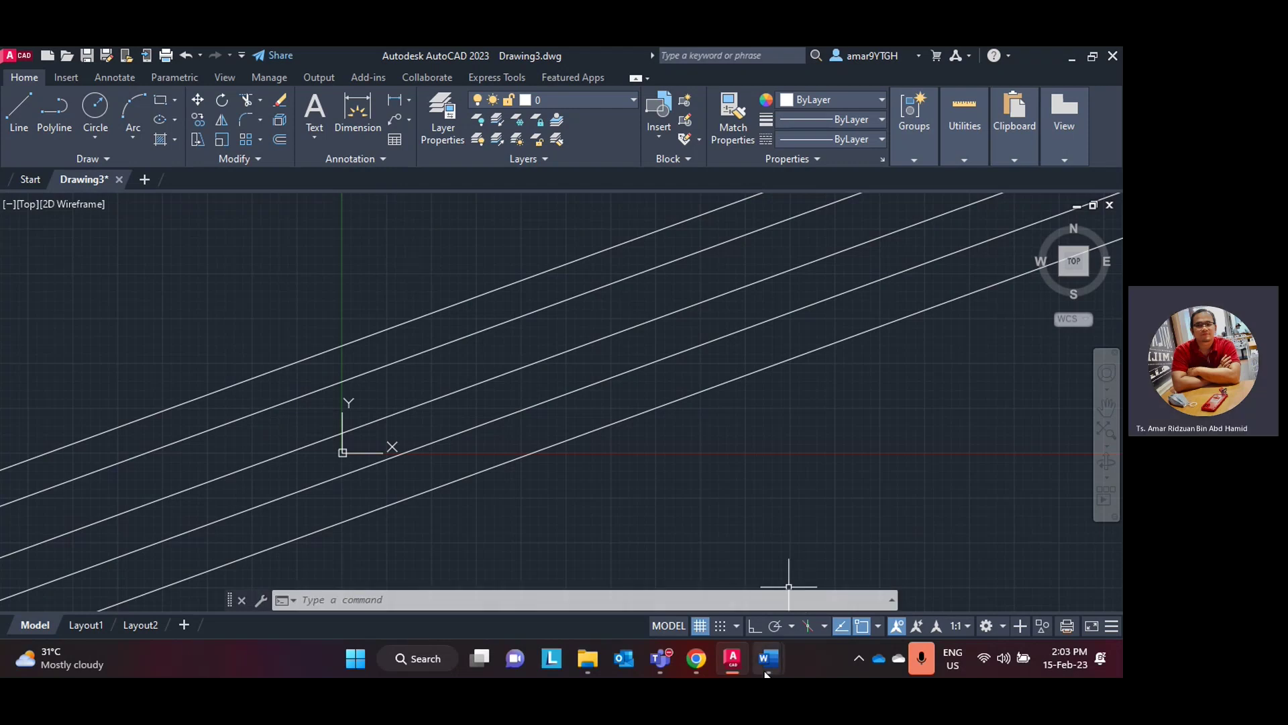
click(602, 429)
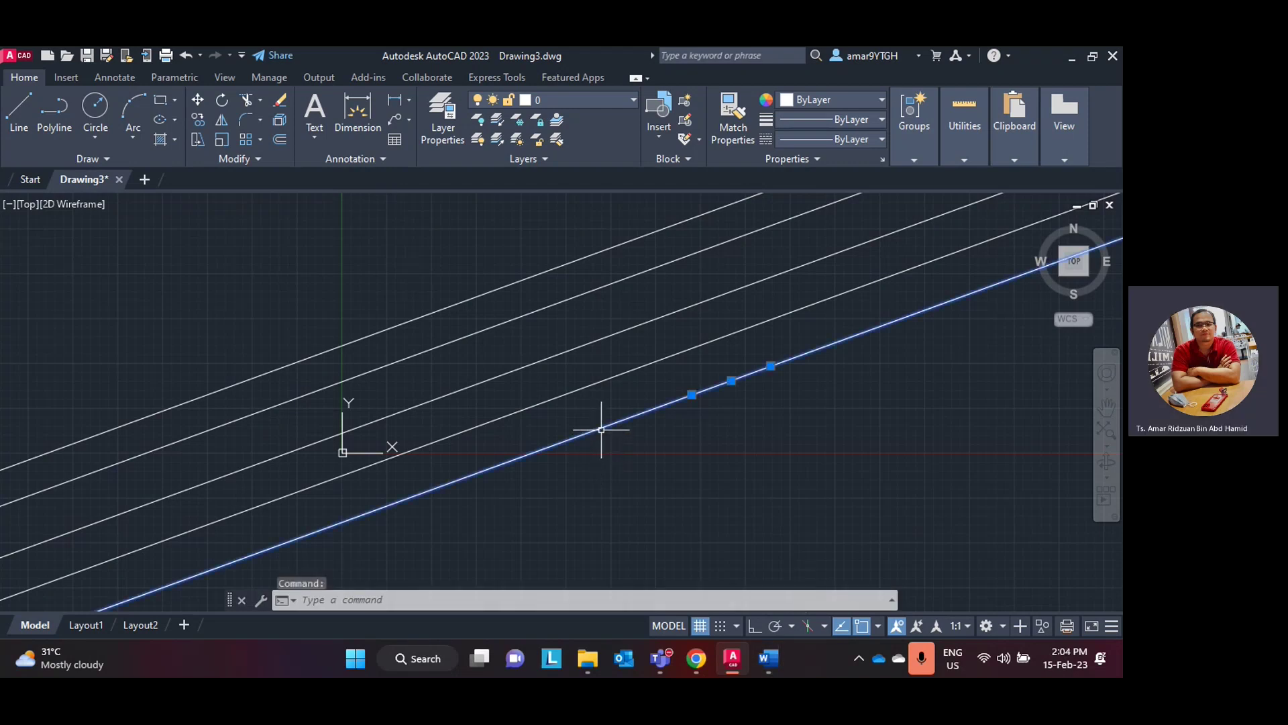
click(567, 389)
click(530, 362)
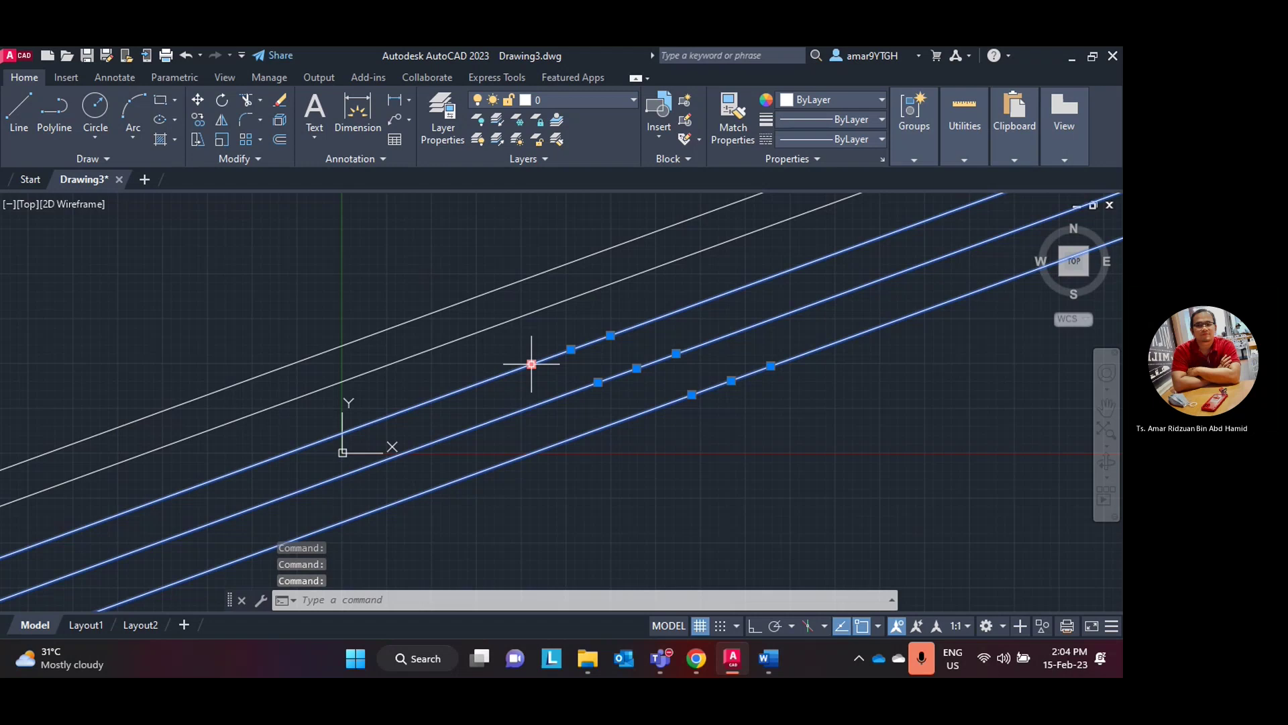
click(503, 323)
click(478, 295)
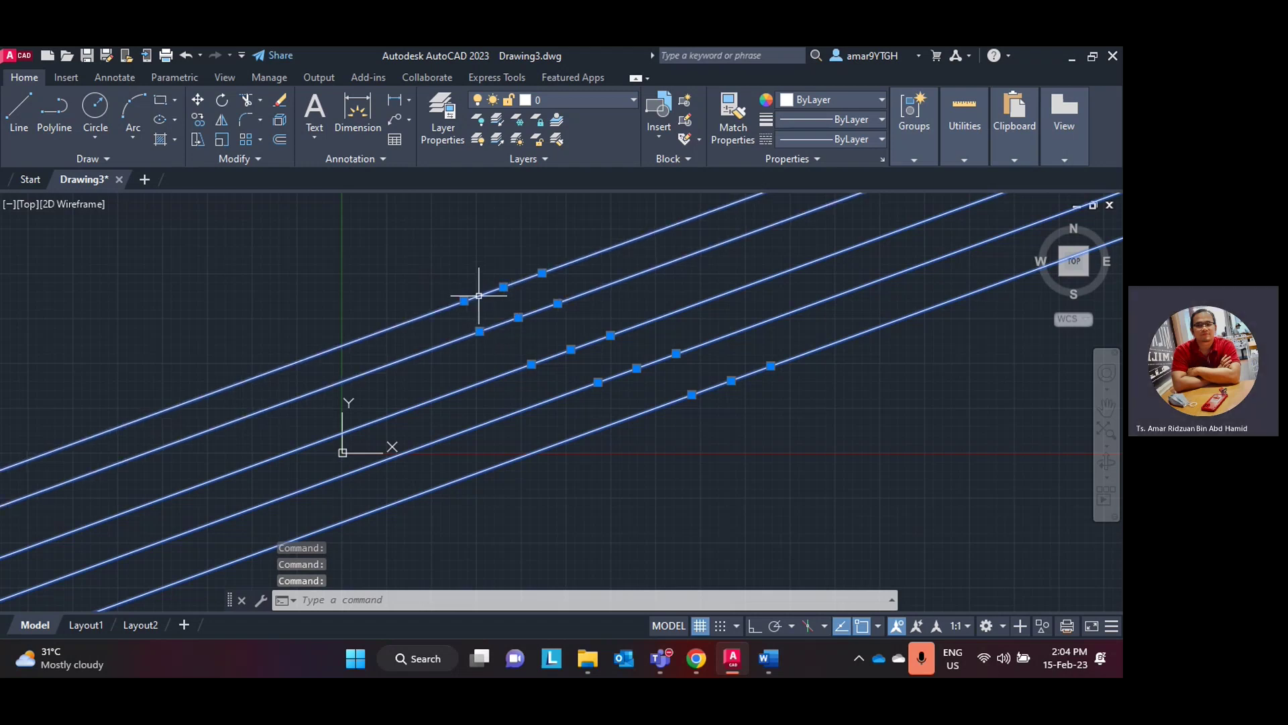
key(Delete)
middle_click(481, 320)
middle_click(481, 320)
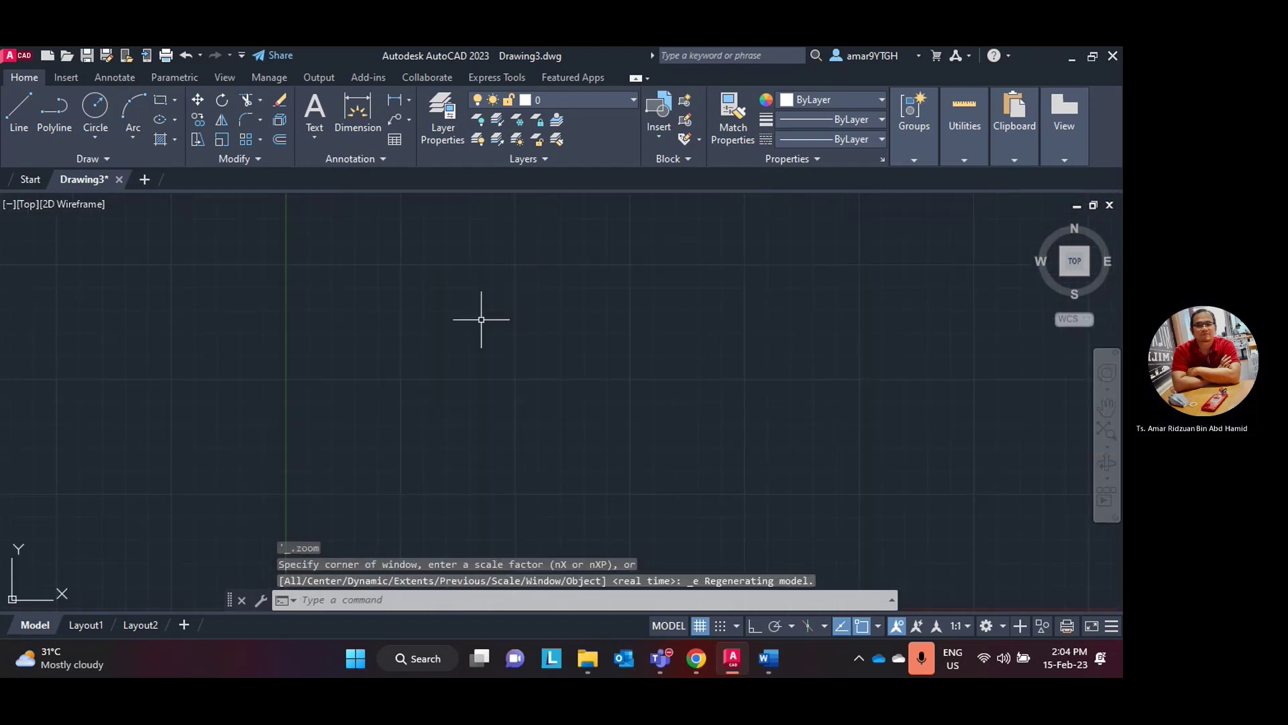
- Review the lab manual's Trim instructions in Word
click(735, 665)
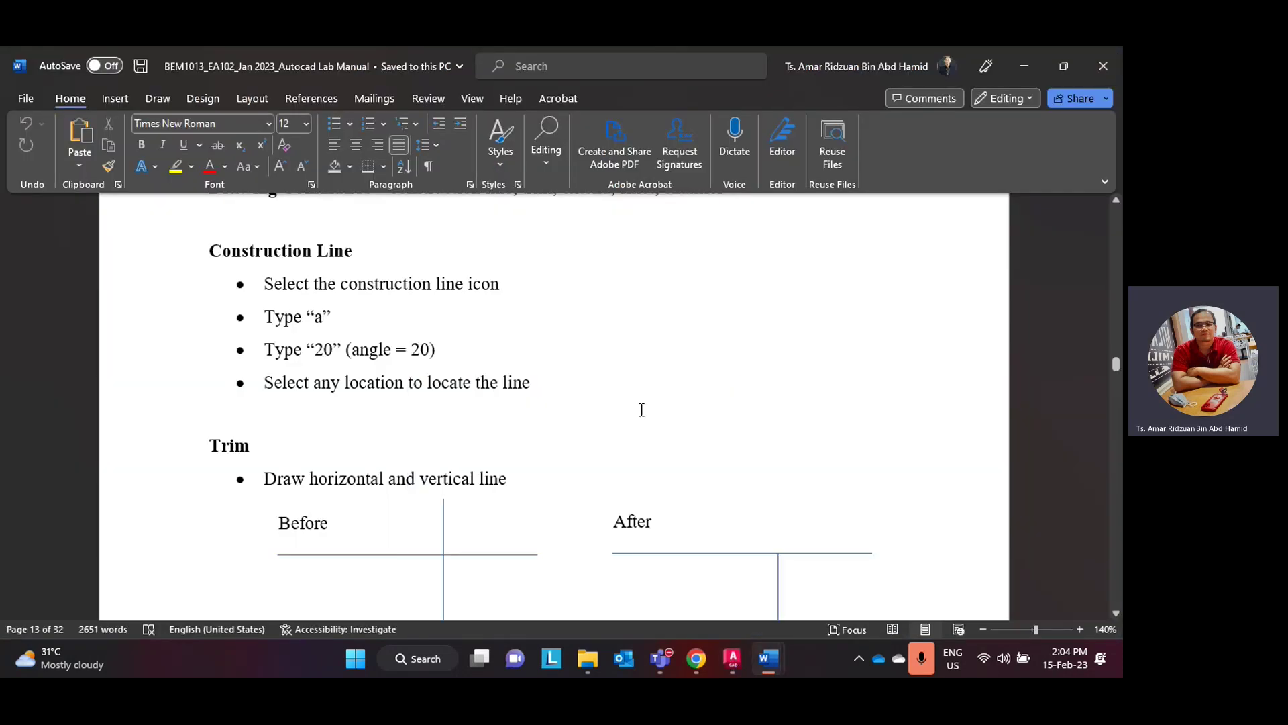
scroll(638, 402, down, 4)
scroll(634, 391, up, 1)
scroll(635, 391, down, 1)
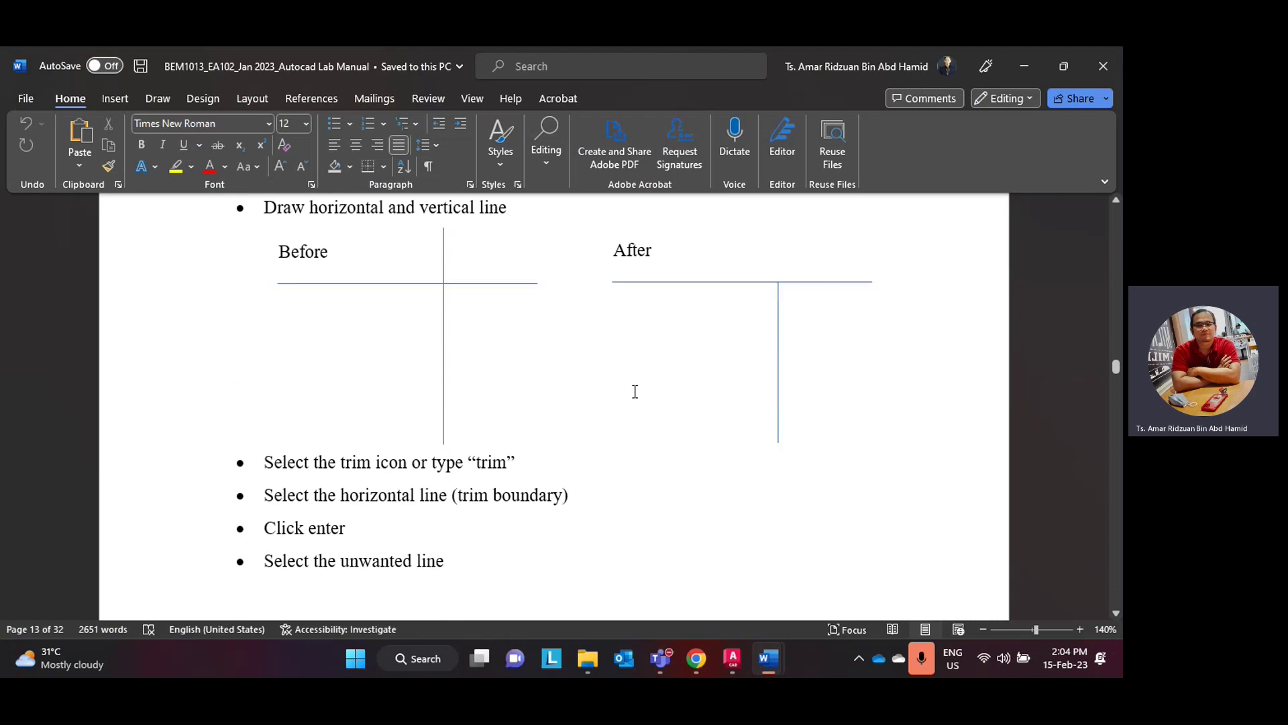
click(696, 658)
click(696, 659)
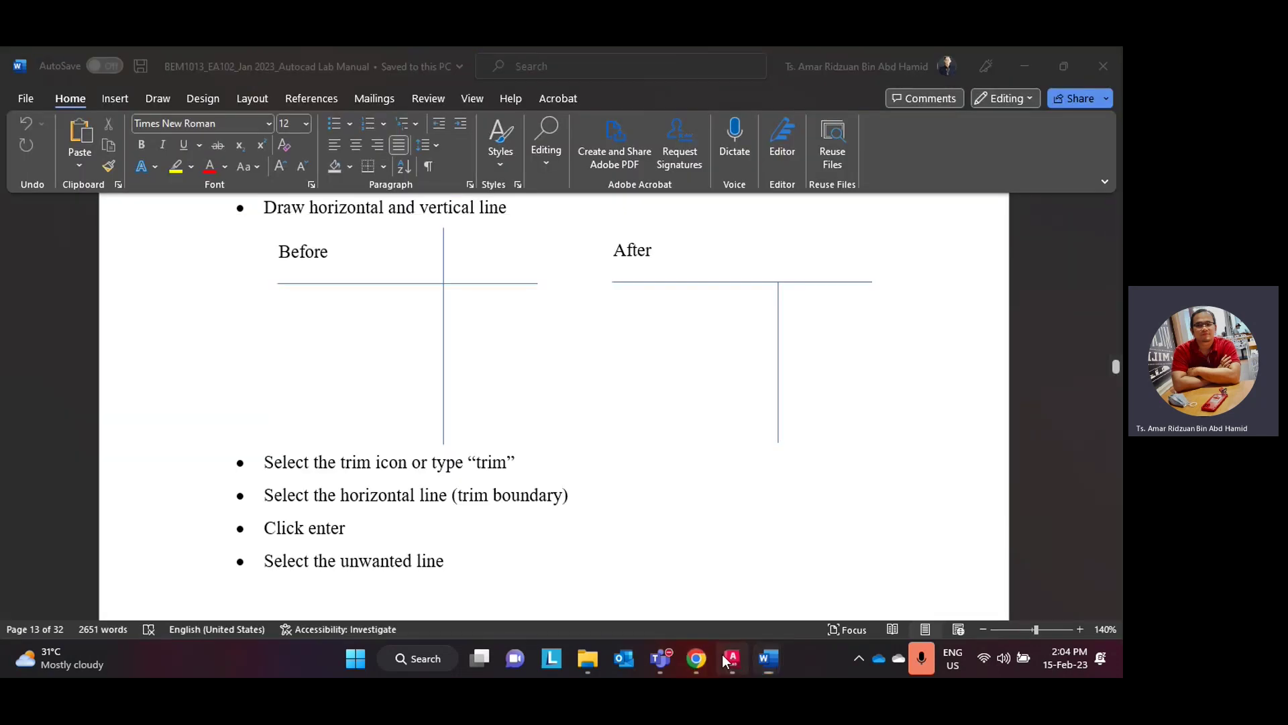
- Back in AutoCAD, start a Line and place its first point
click(730, 658)
click(19, 111)
click(342, 299)
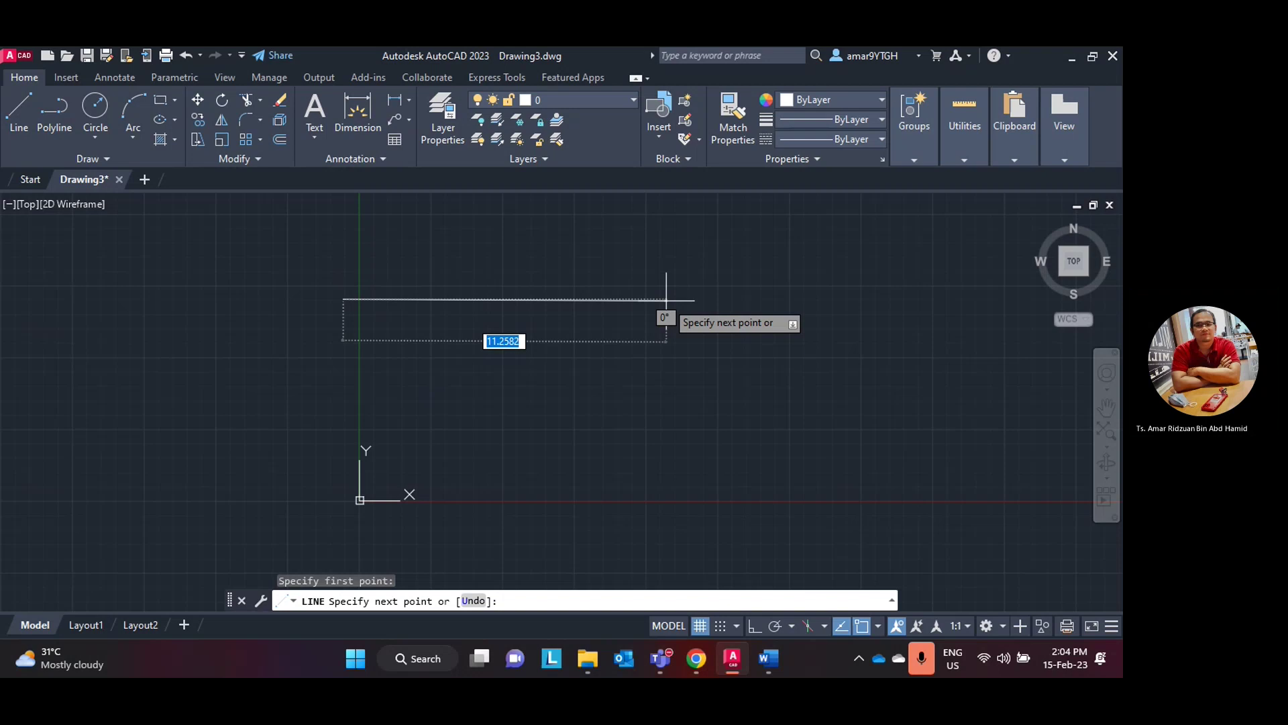
- Turn on Ortho (F8) and finish the horizontal line
key(F8)
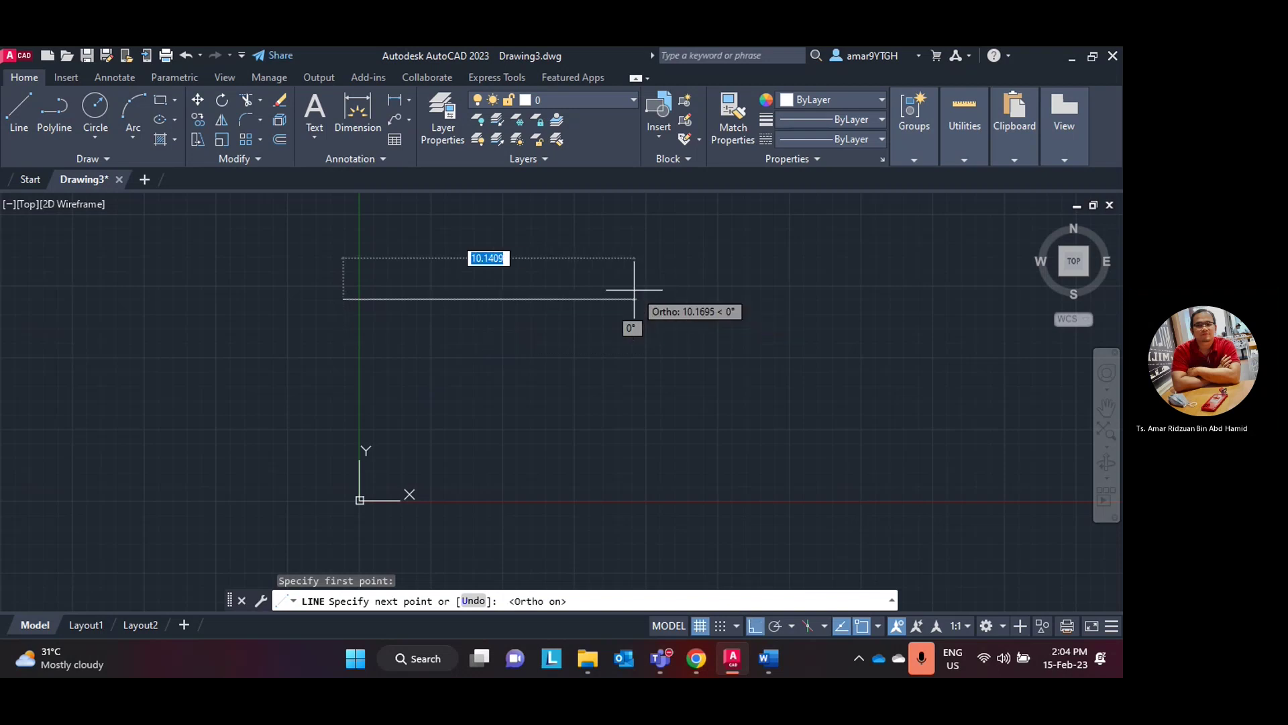
click(633, 300)
key(Escape)
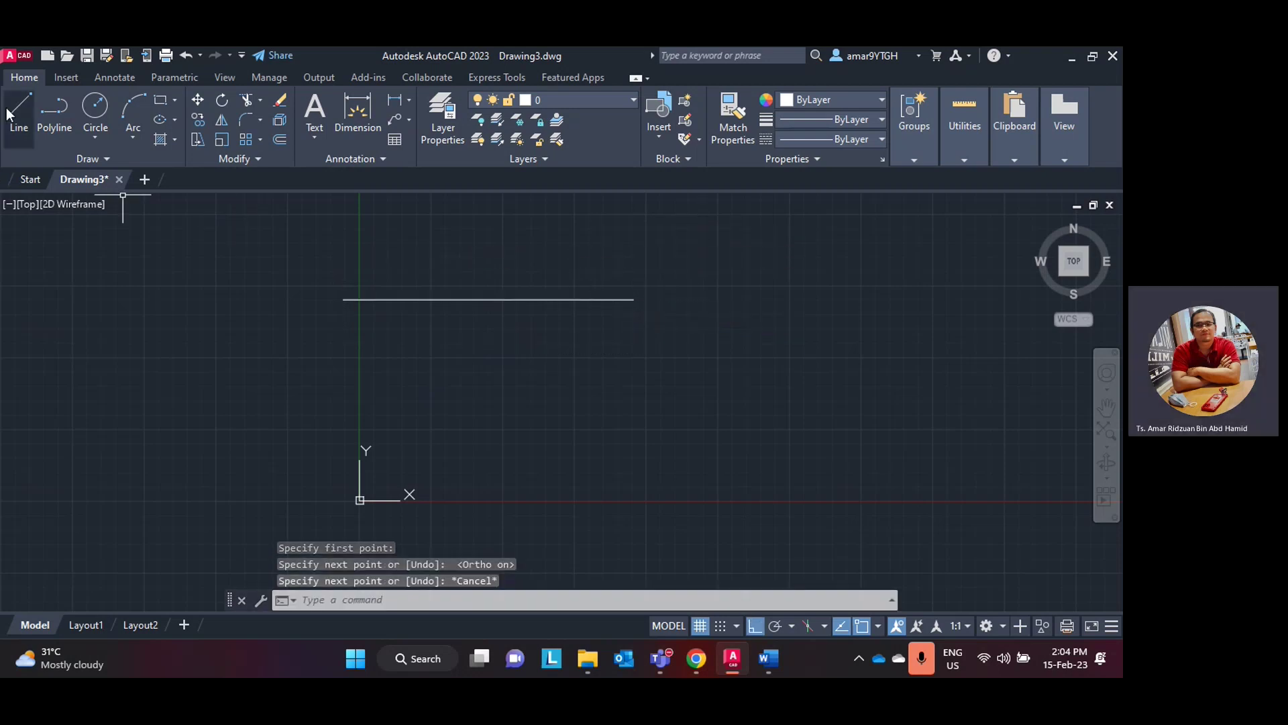
- Draw a vertical line crossing the horizontal one and bring up the Trim/Extend options
click(19, 110)
click(518, 234)
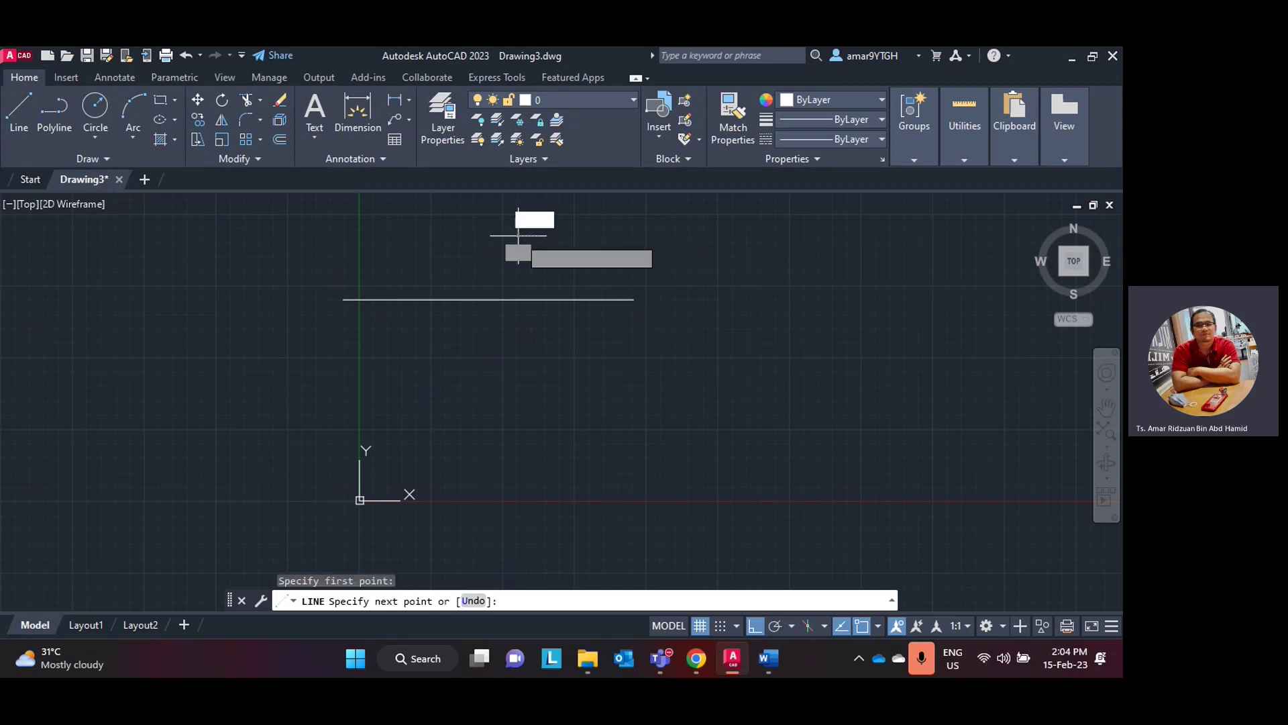
click(530, 424)
key(Escape)
click(731, 657)
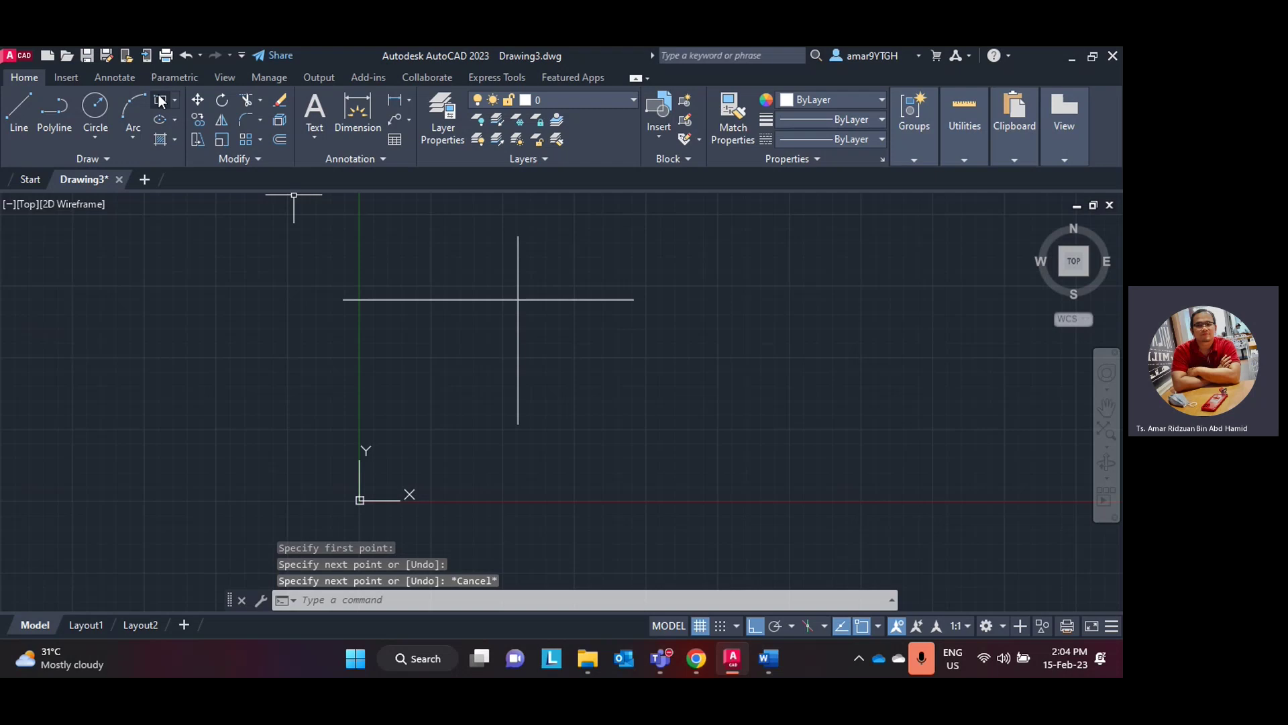
click(260, 102)
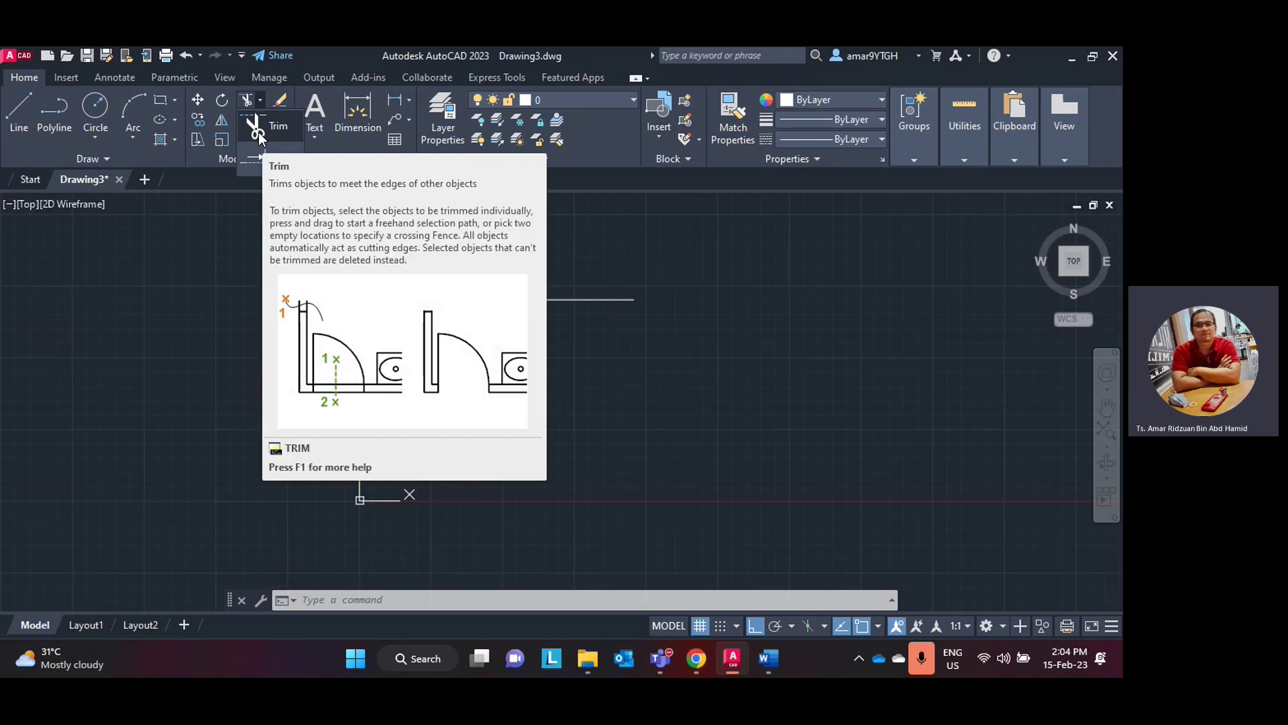
click(259, 131)
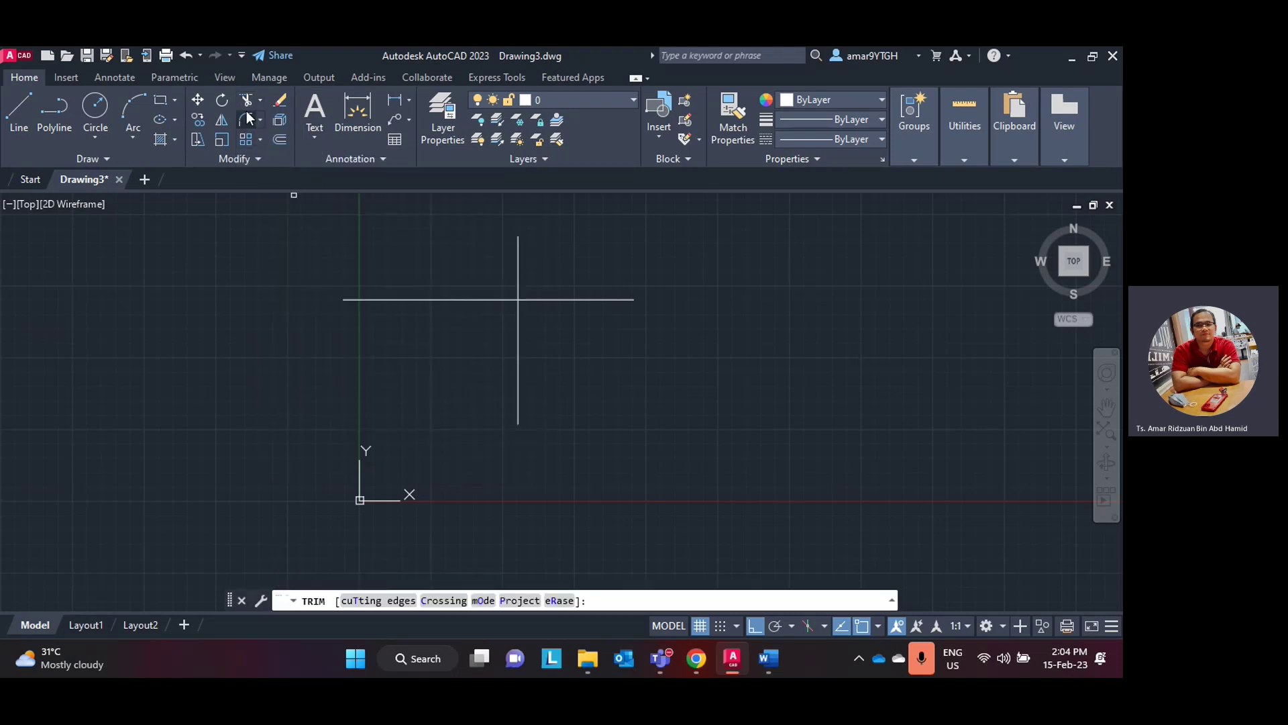
click(517, 264)
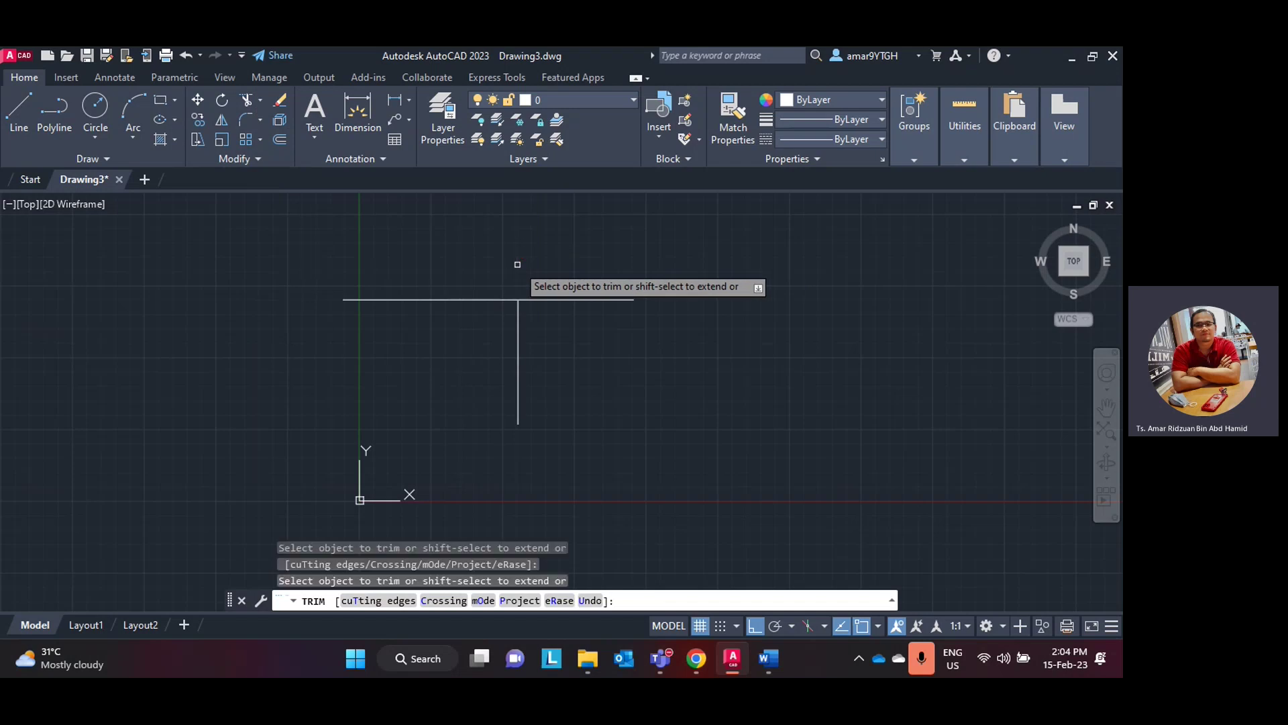
click(550, 299)
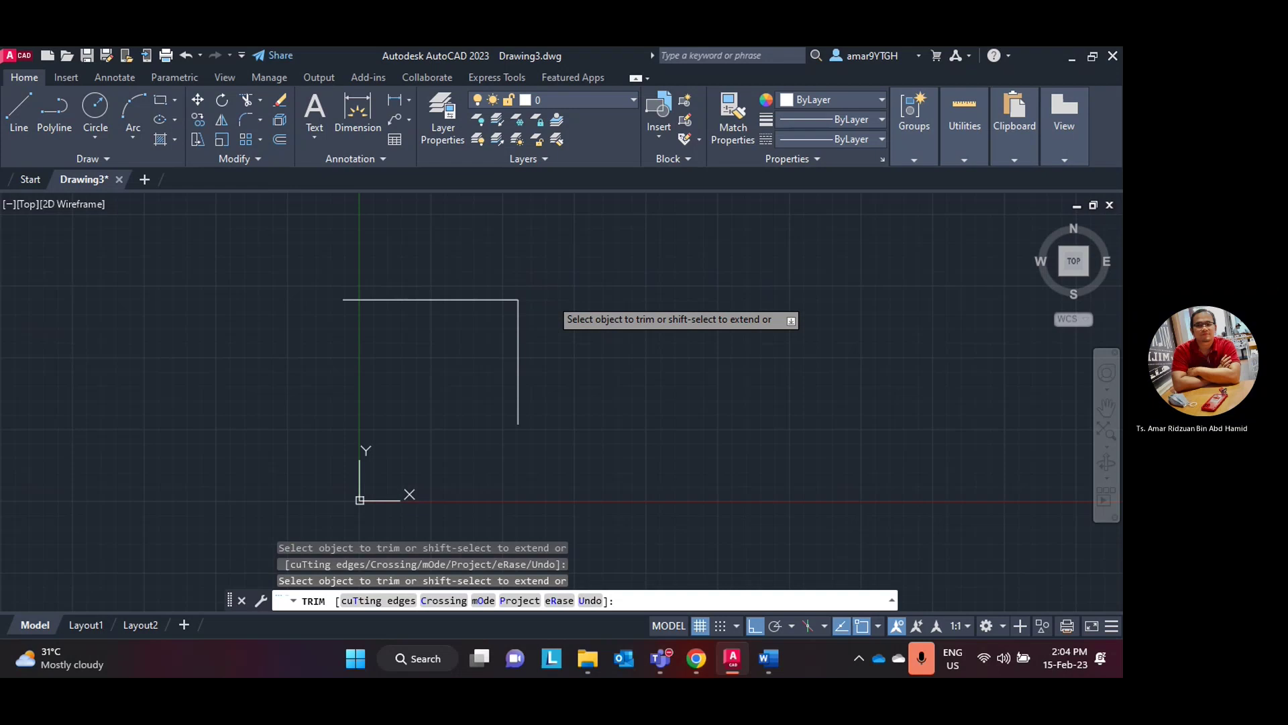
key(ctrl+z)
key(ctrl+z)
key(Escape)
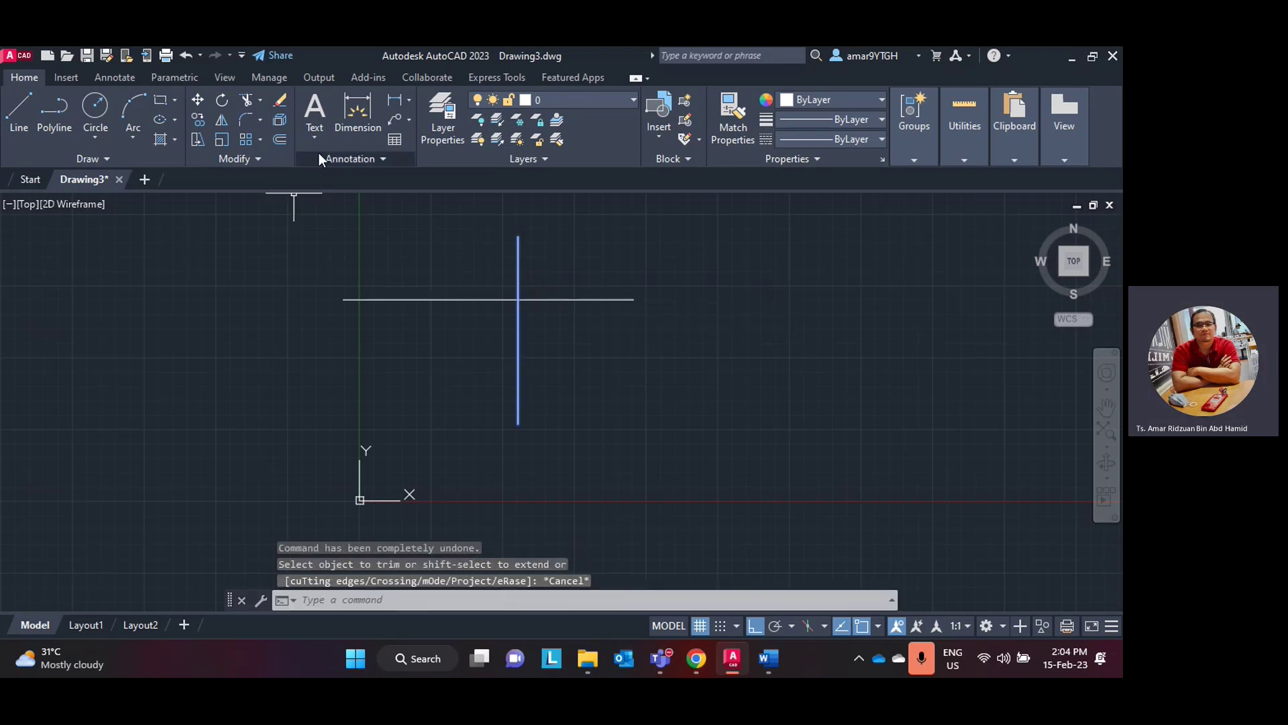
click(249, 100)
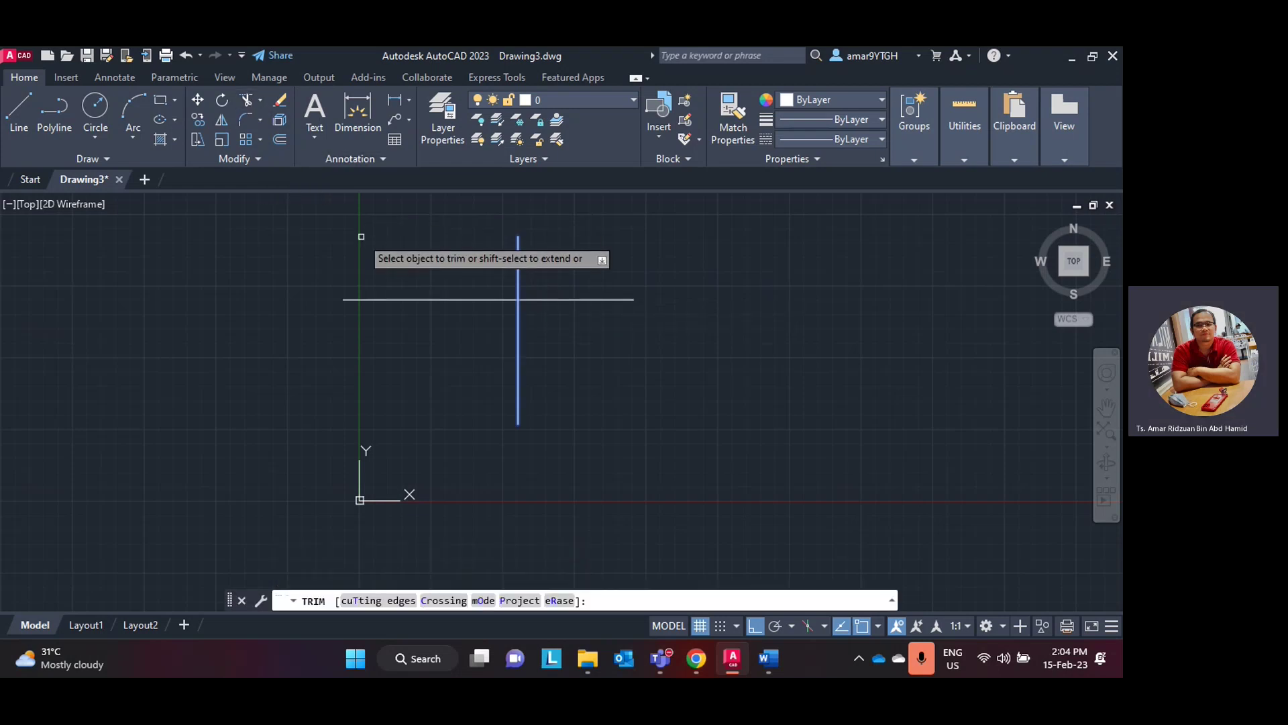
click(339, 232)
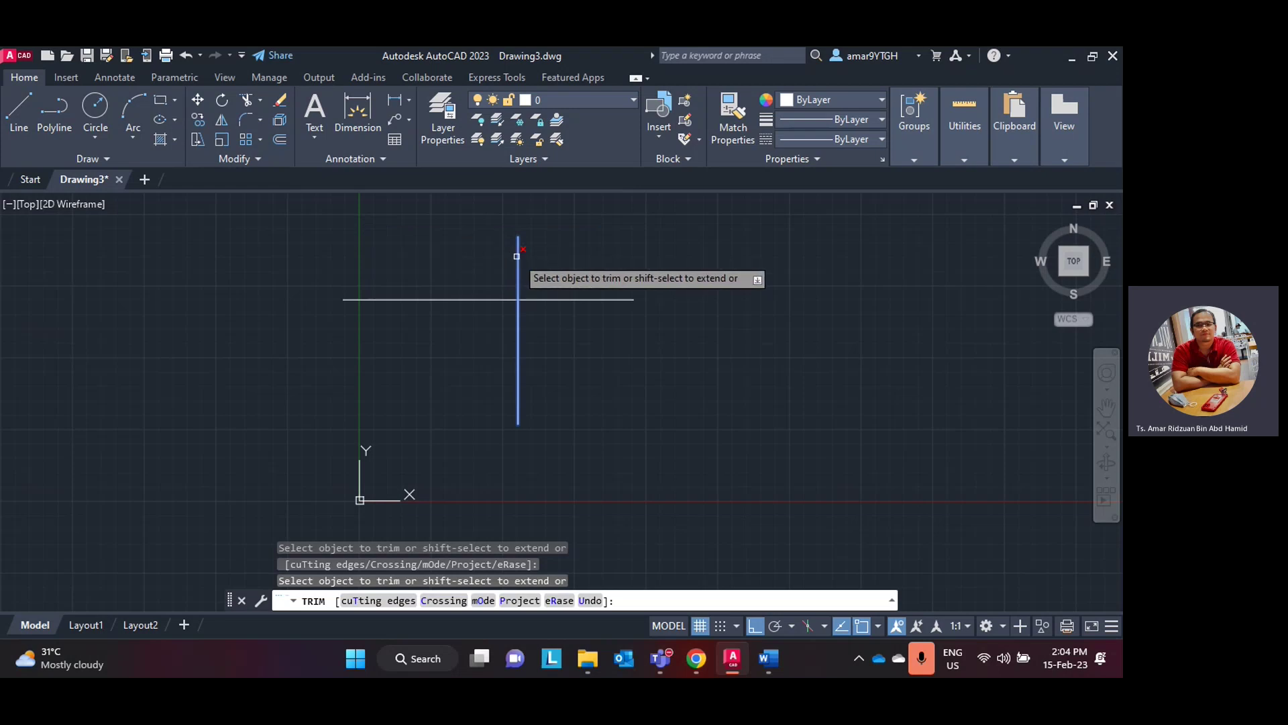
click(513, 255)
key(Escape)
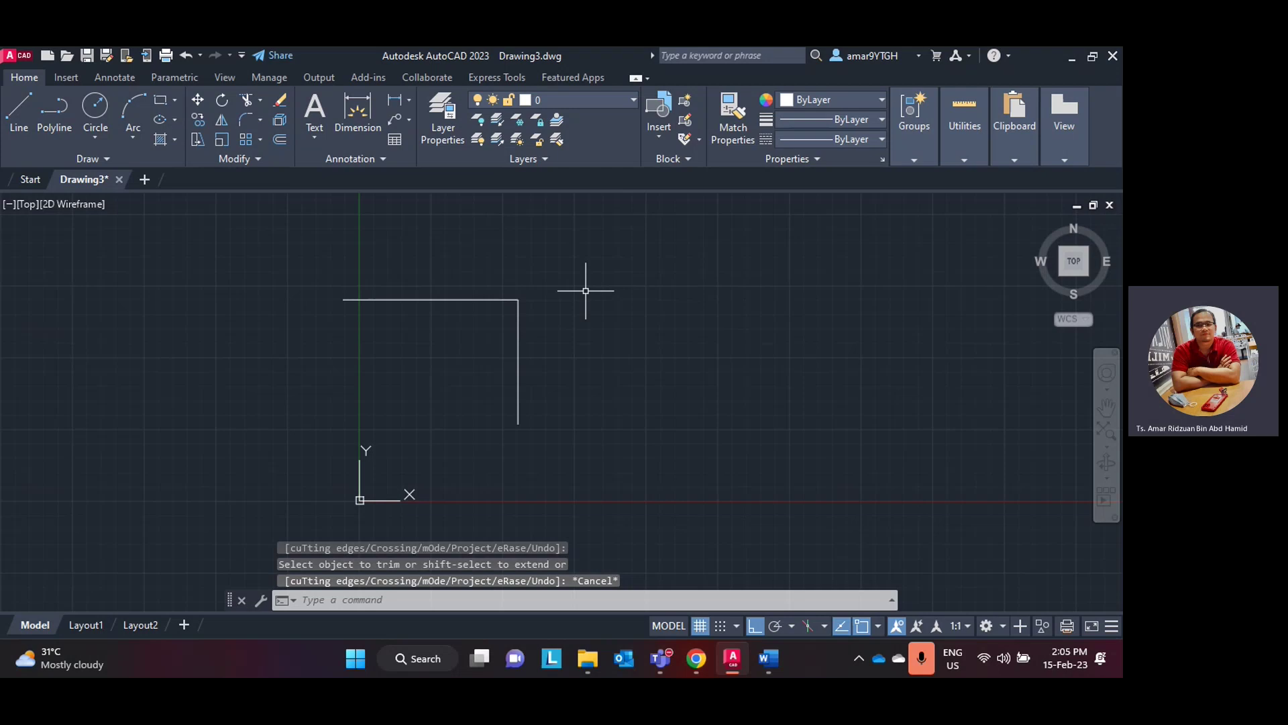
key(ctrl+z)
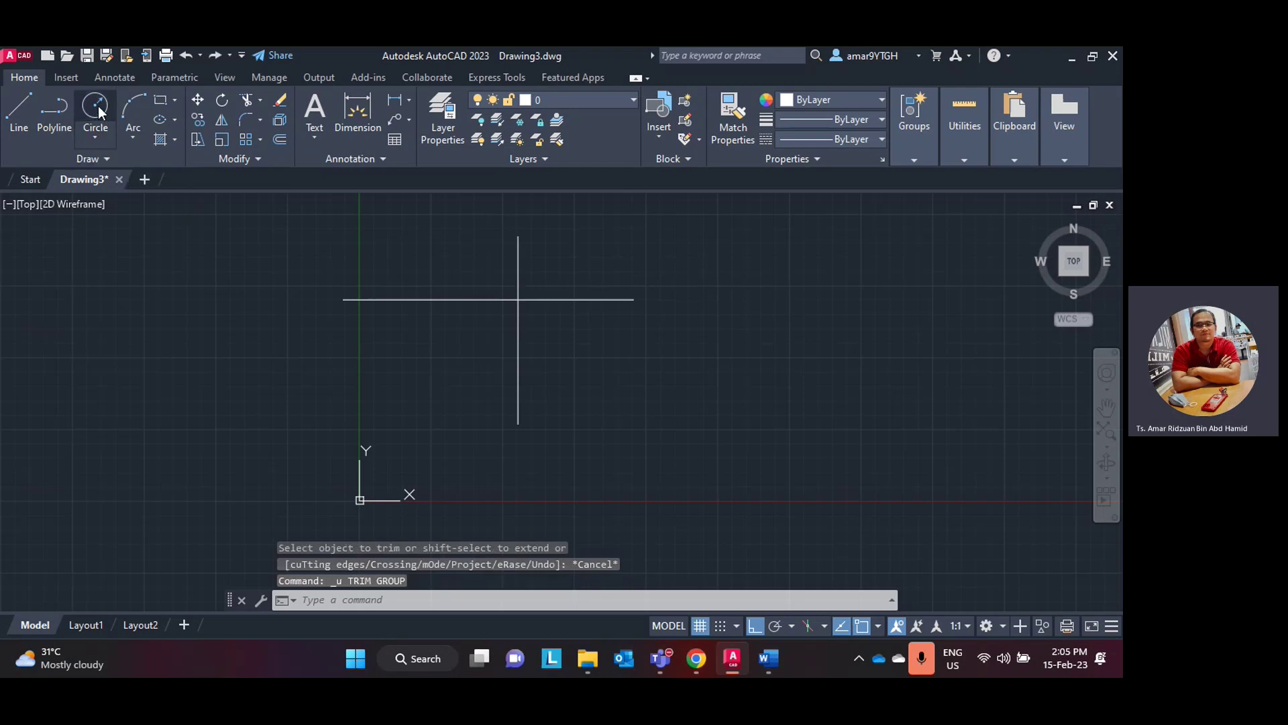
- Draw a circle centred near the crossing, large enough to enclose it
click(95, 107)
click(503, 343)
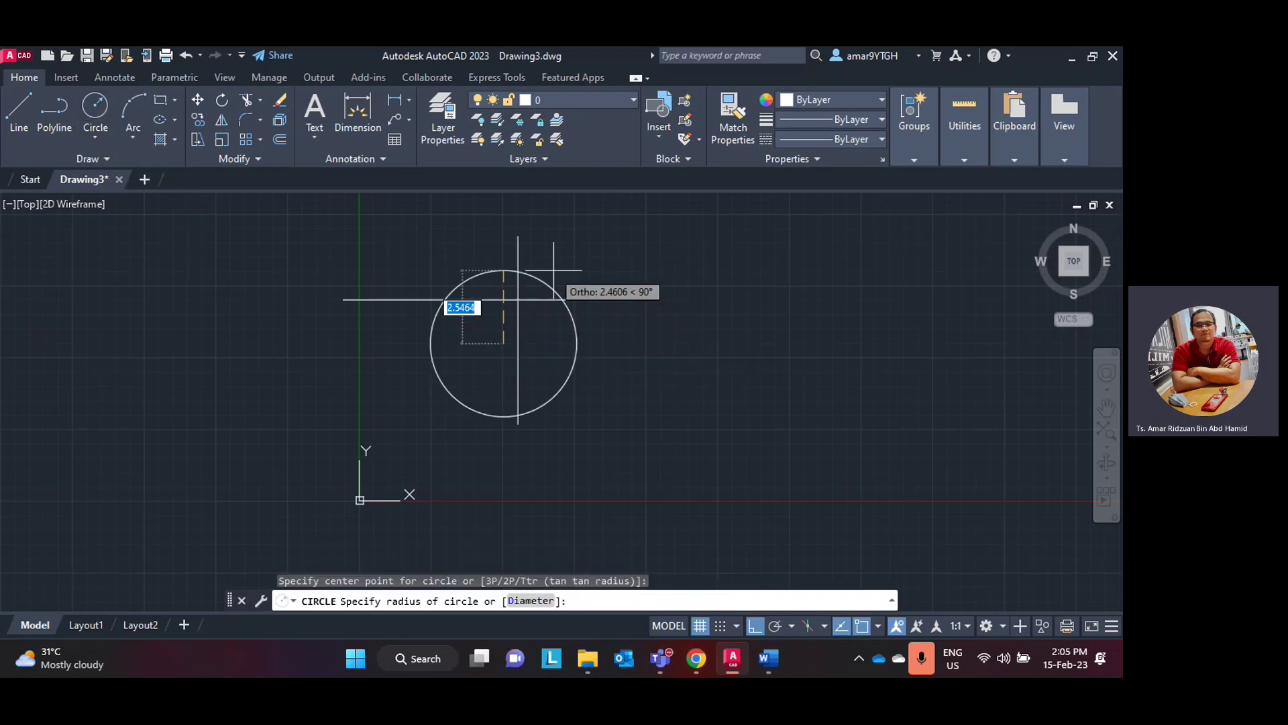
click(554, 292)
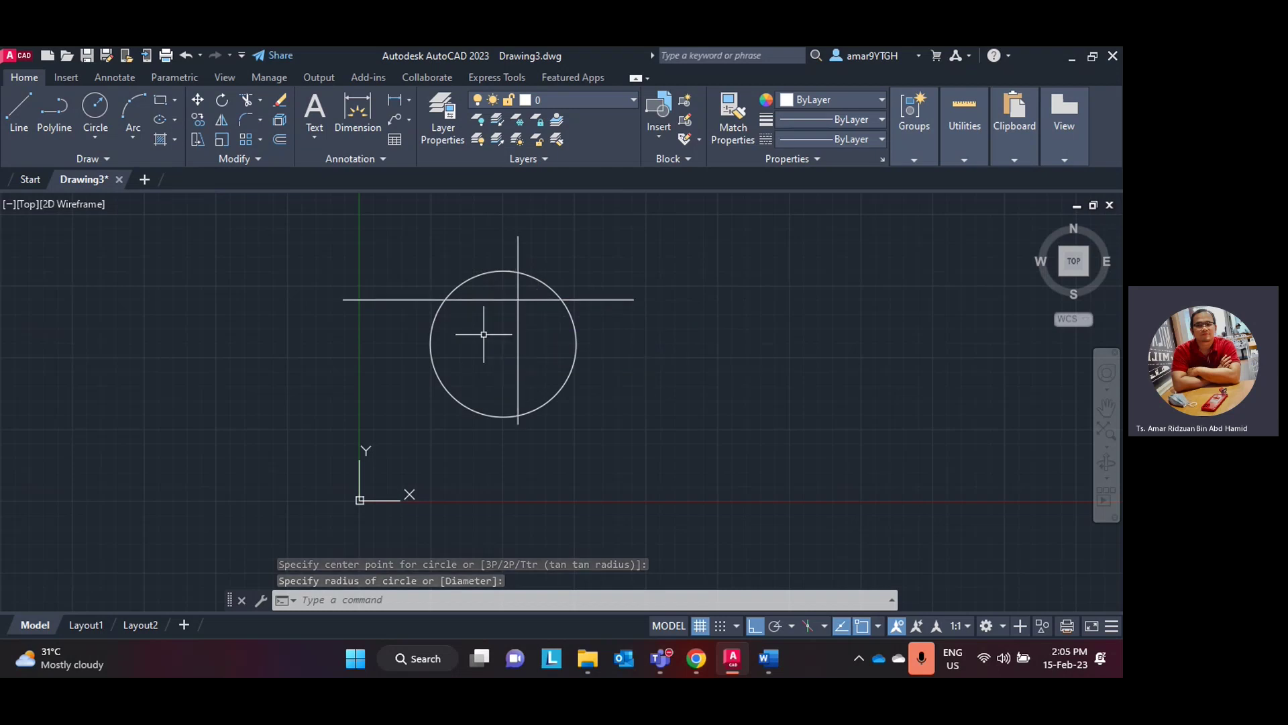
- Trim the four line ends outside the circle: top, left, right and bottom
click(247, 102)
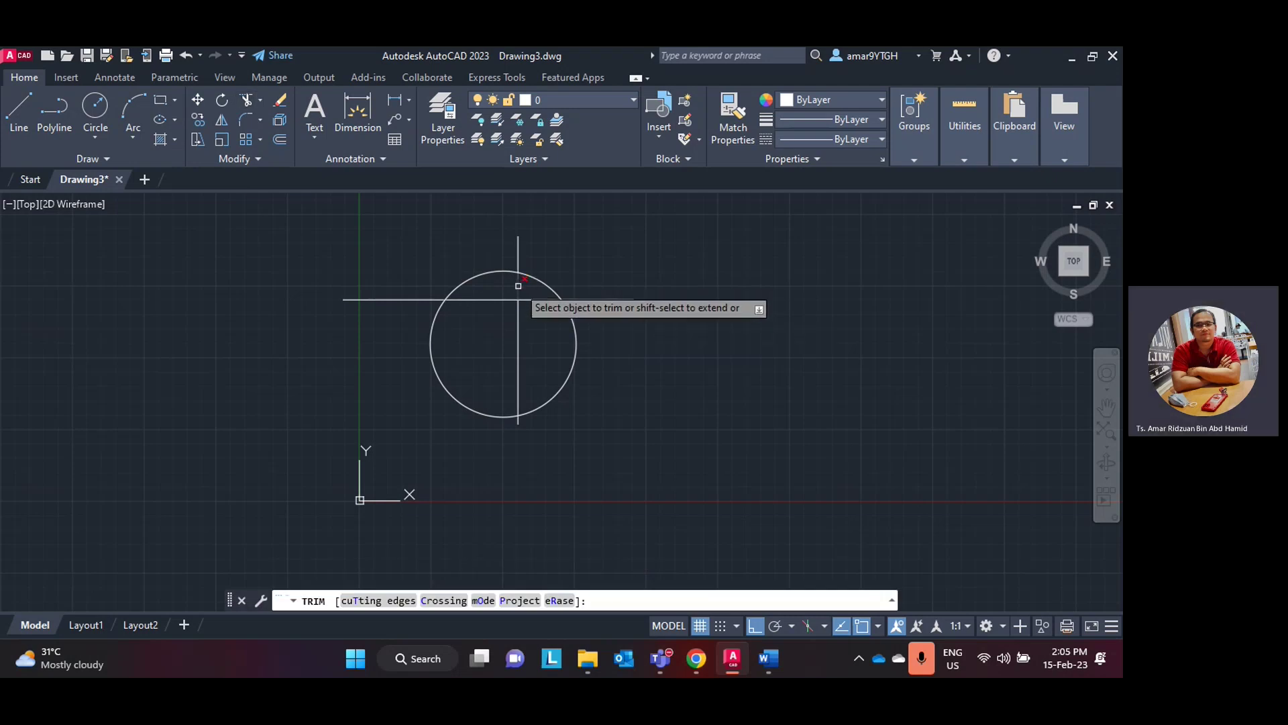
click(518, 259)
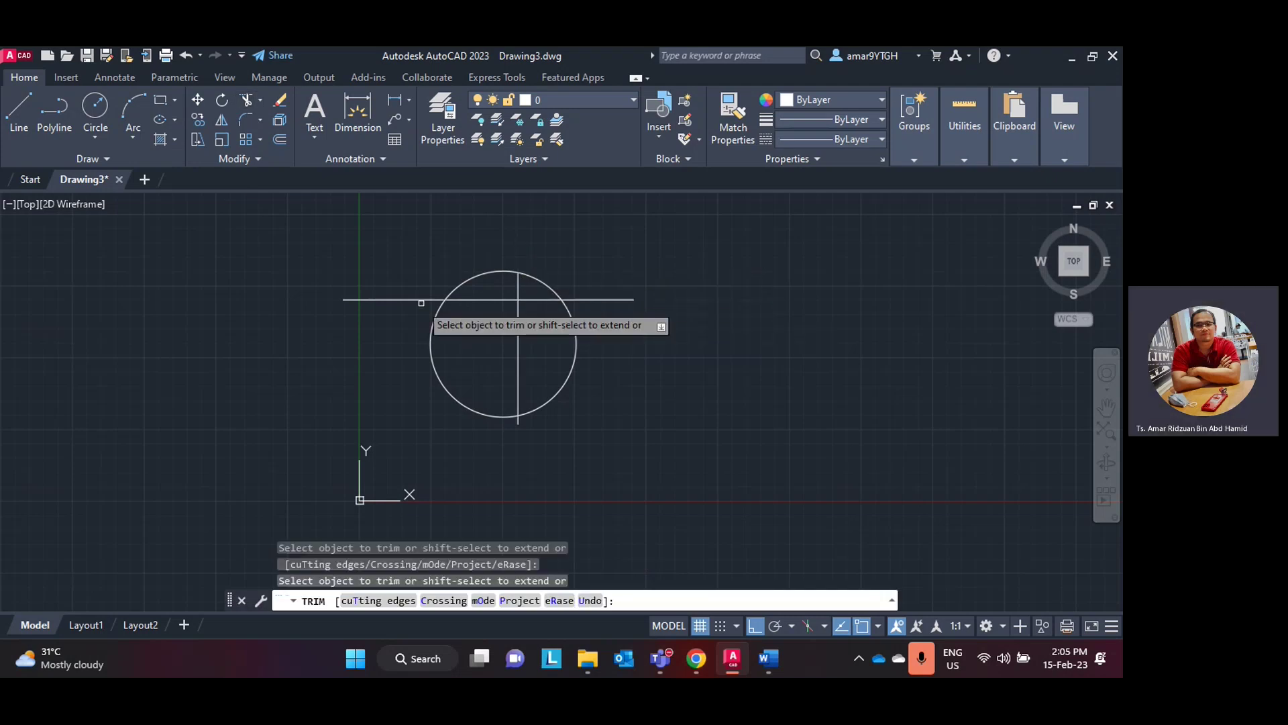
click(414, 298)
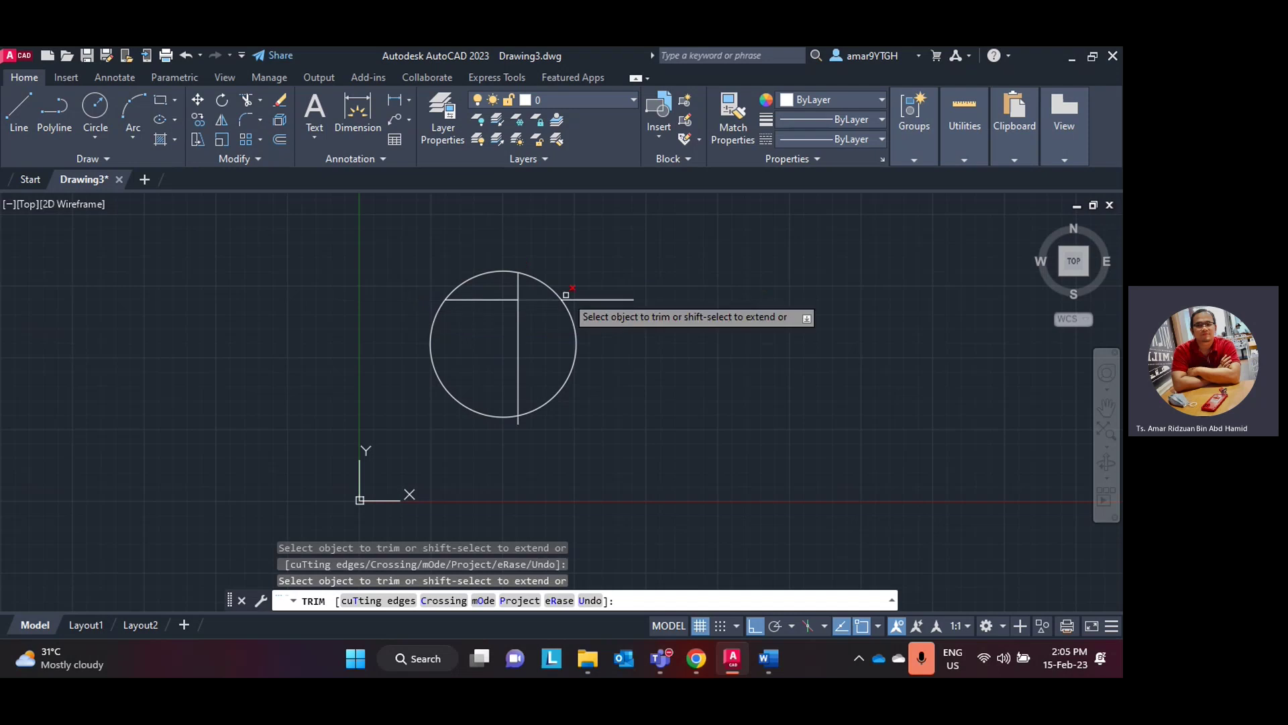
click(601, 299)
scroll(510, 443, up, 5)
click(506, 368)
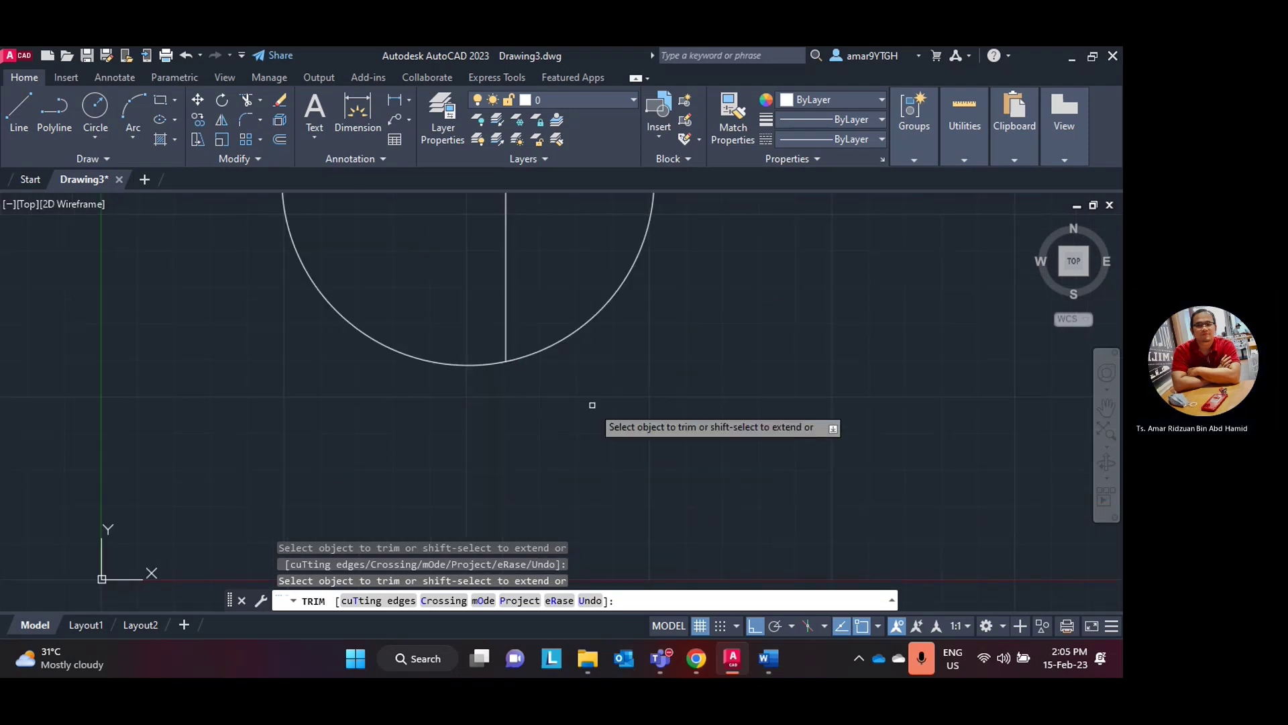
scroll(592, 406, down, 5)
scroll(594, 407, up, 2)
key(Escape)
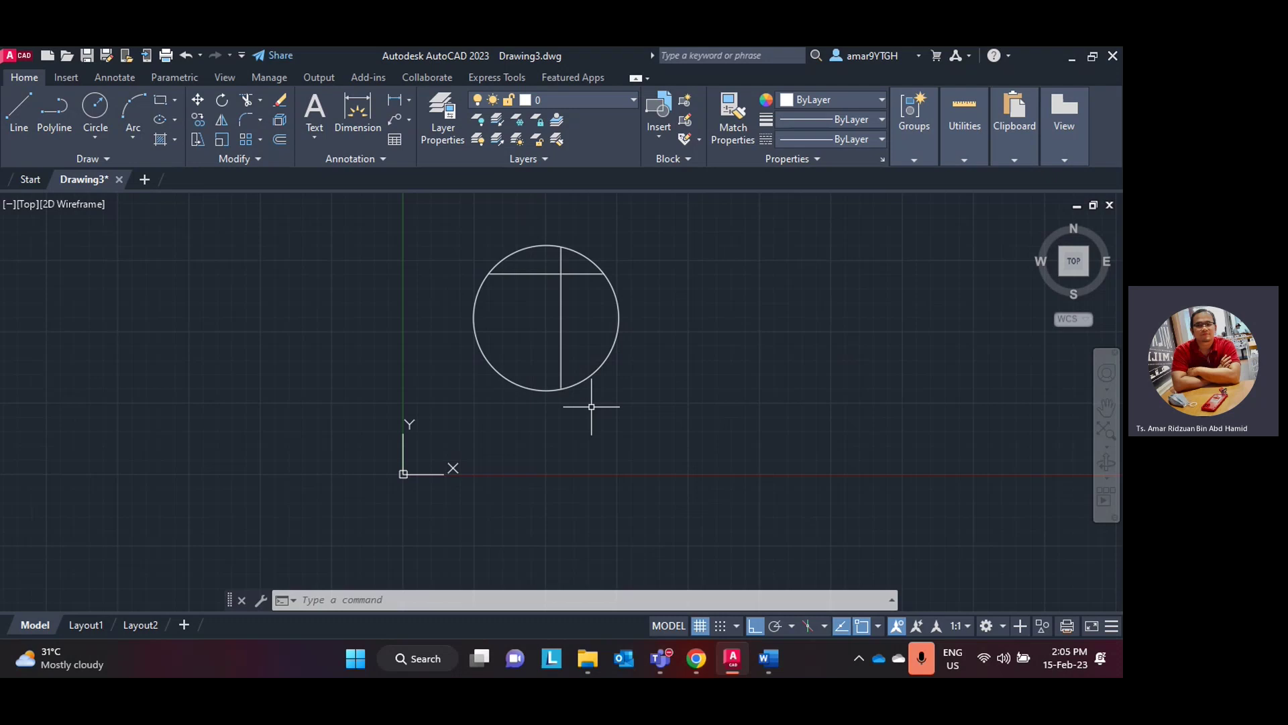
- Erase the vertical and horizontal line segments left inside the circle
click(560, 322)
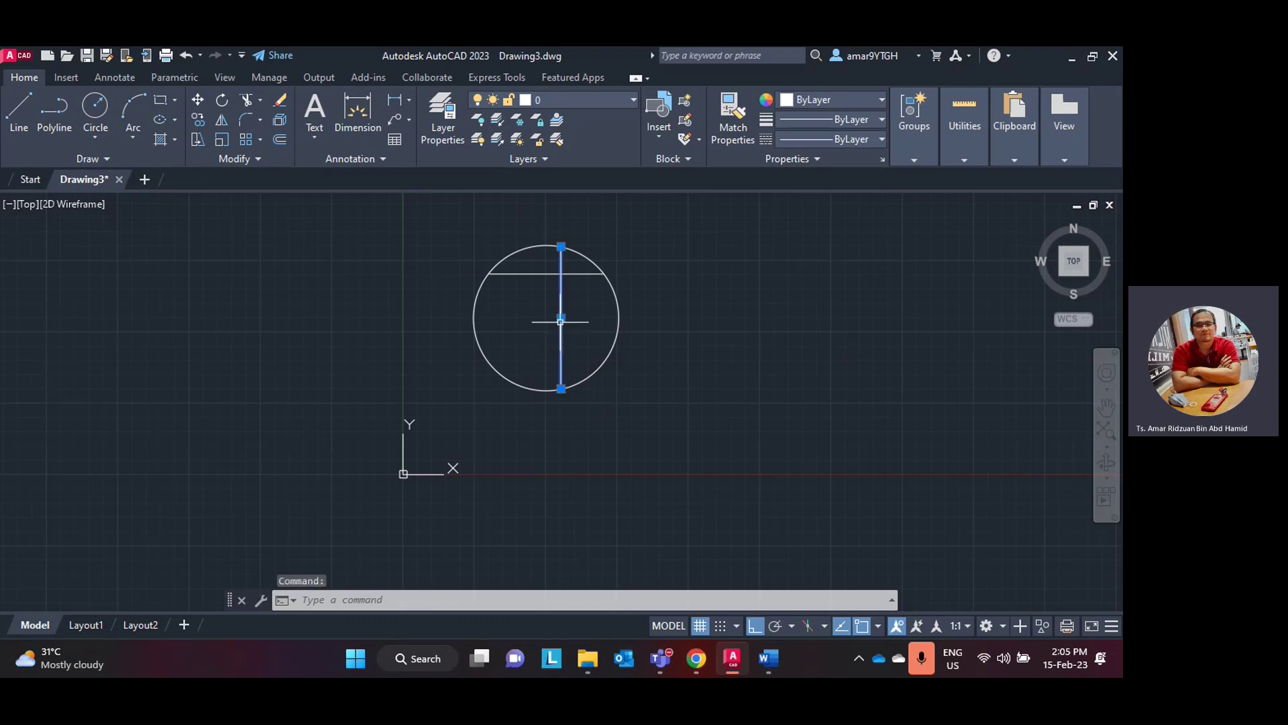
key(Delete)
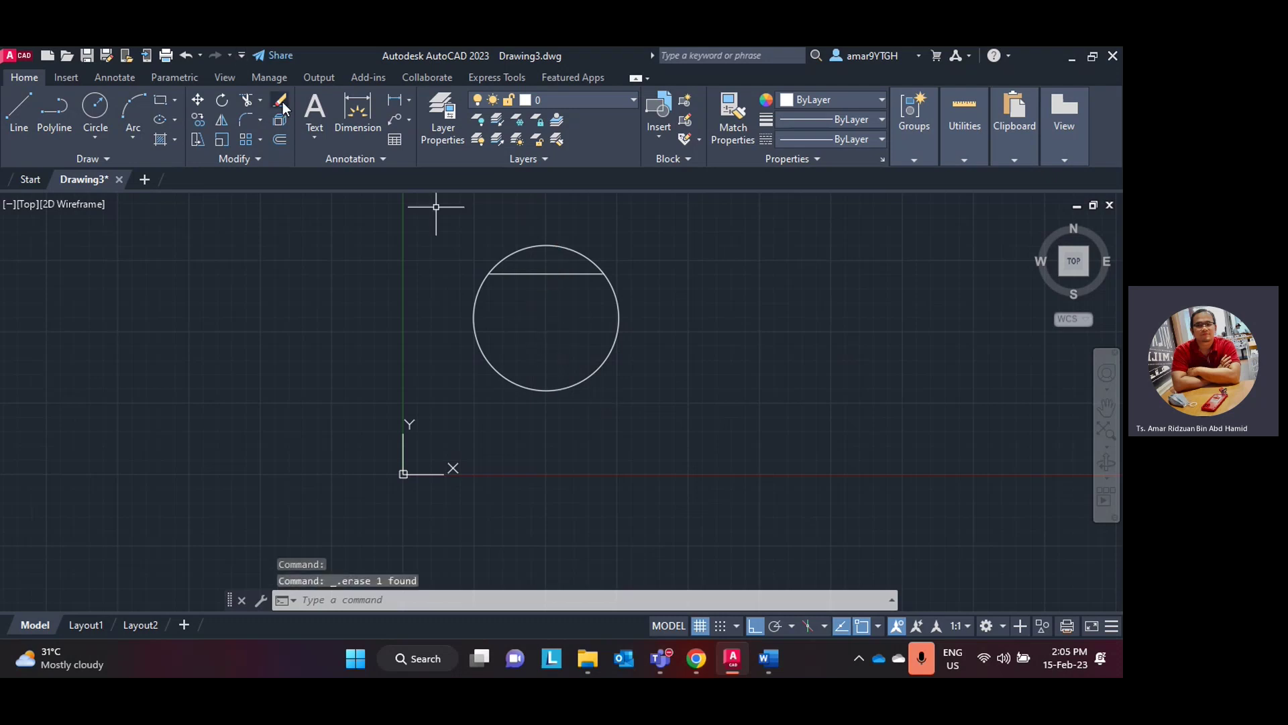
click(283, 102)
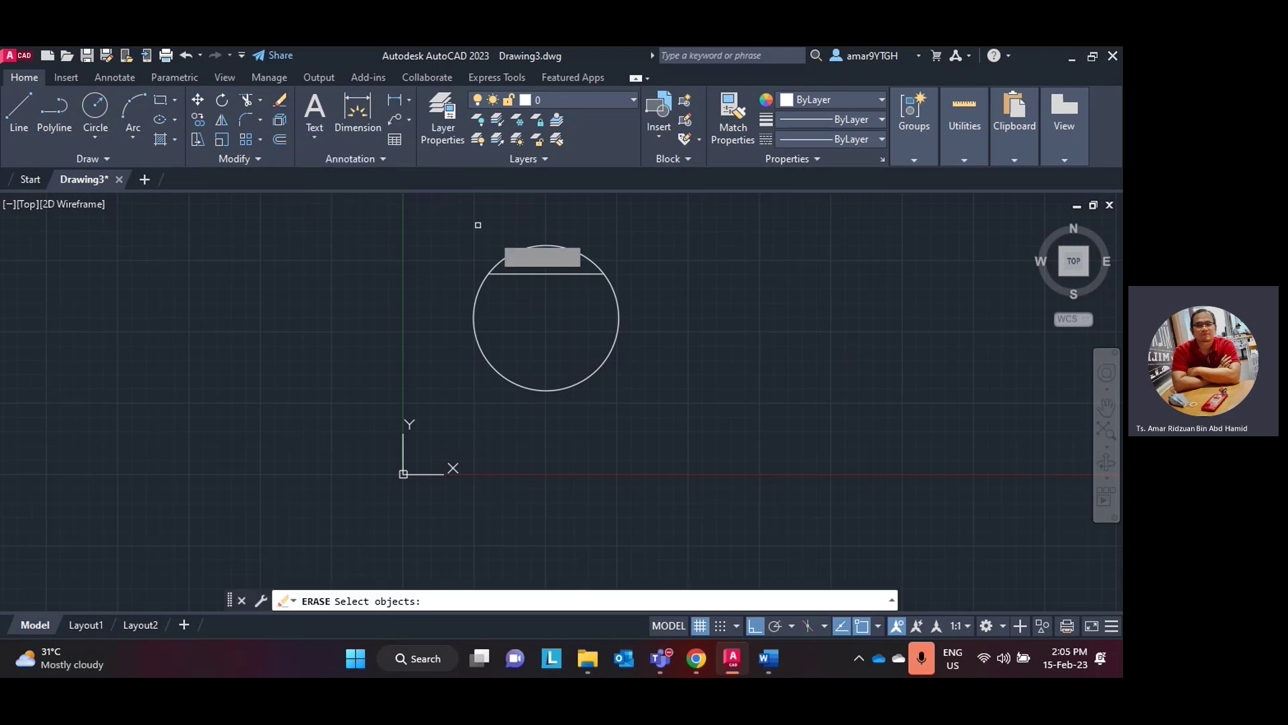
click(540, 274)
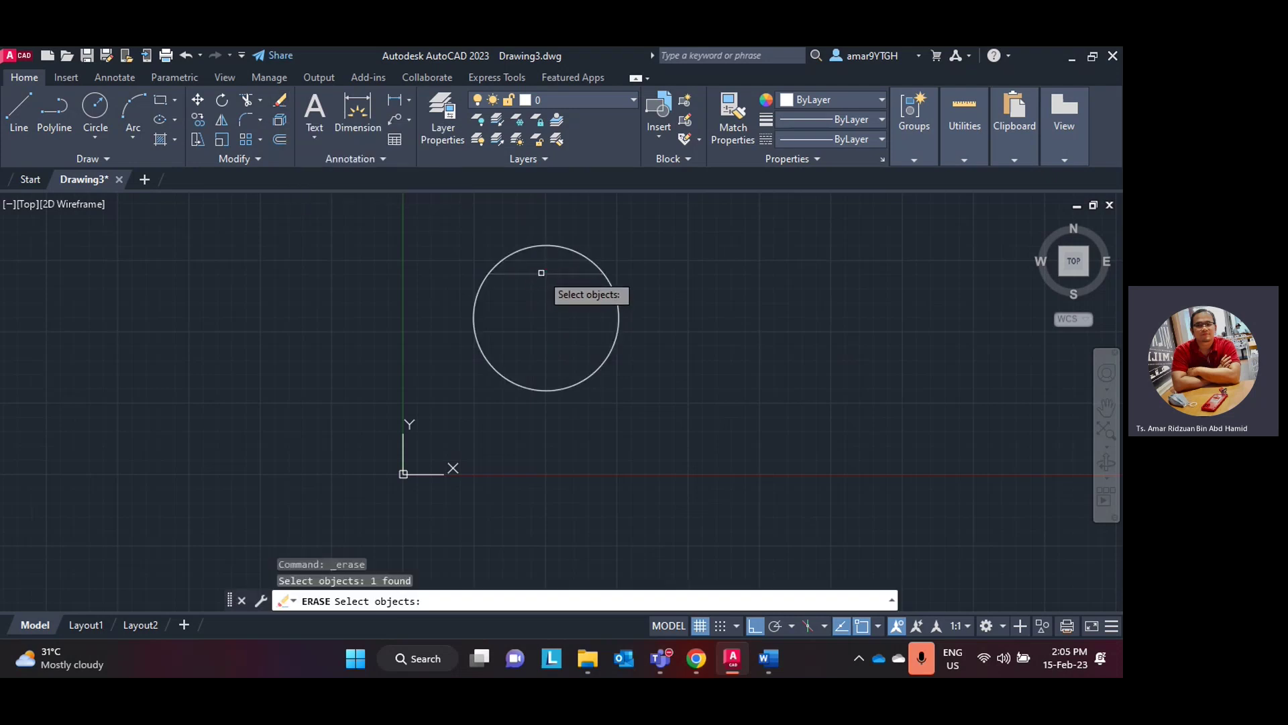
key(Return)
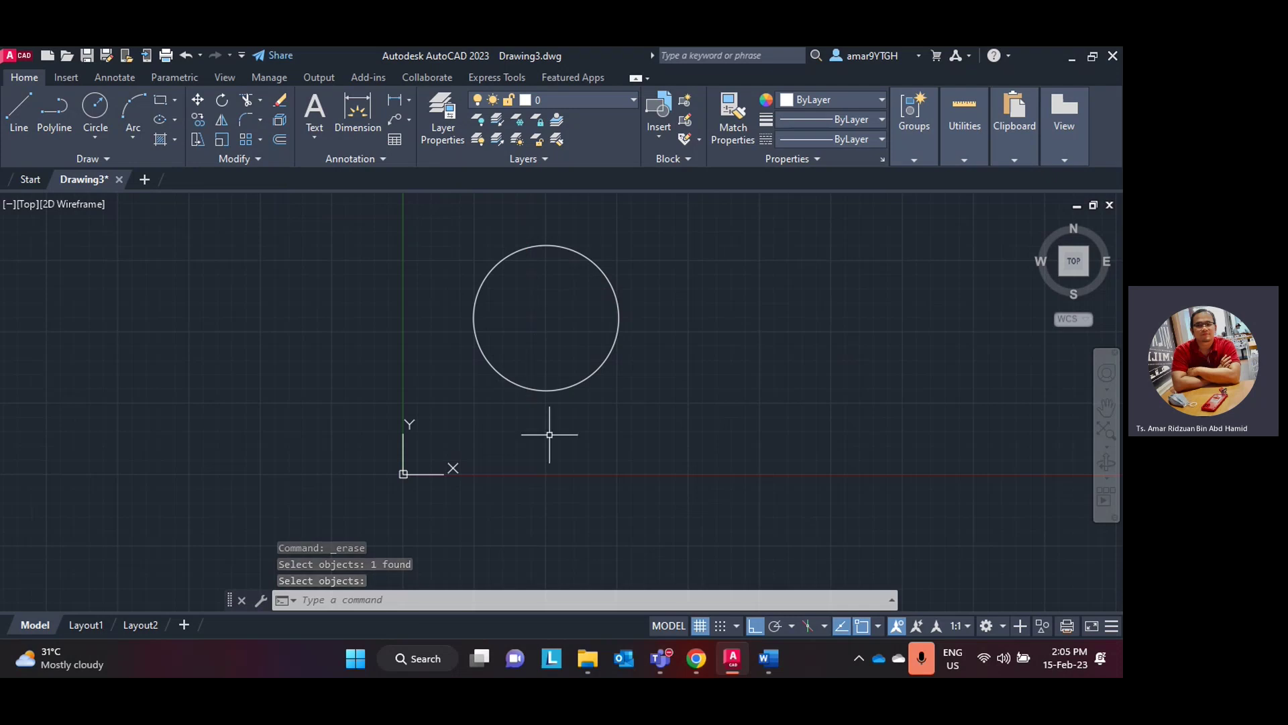
- Zoom to extents and pan so the lone circle fills the view
middle_click(634, 405)
middle_click(634, 406)
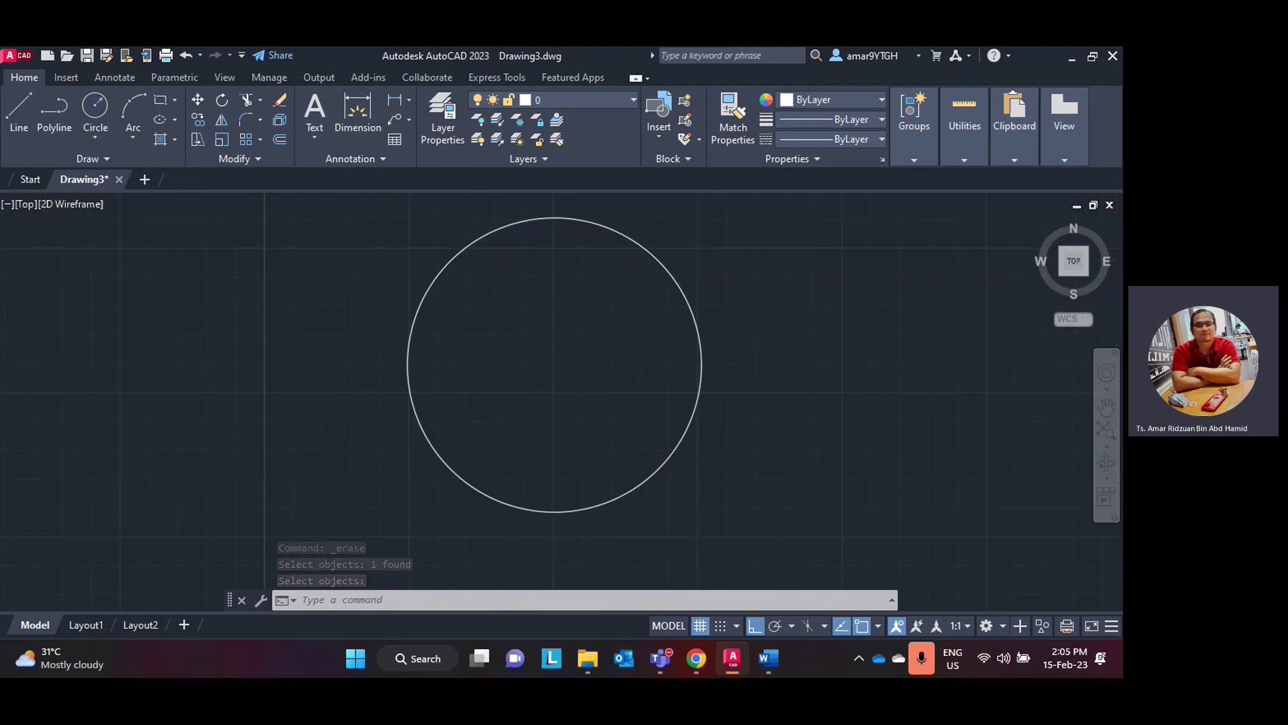
middle_drag(725, 426, 593, 371)
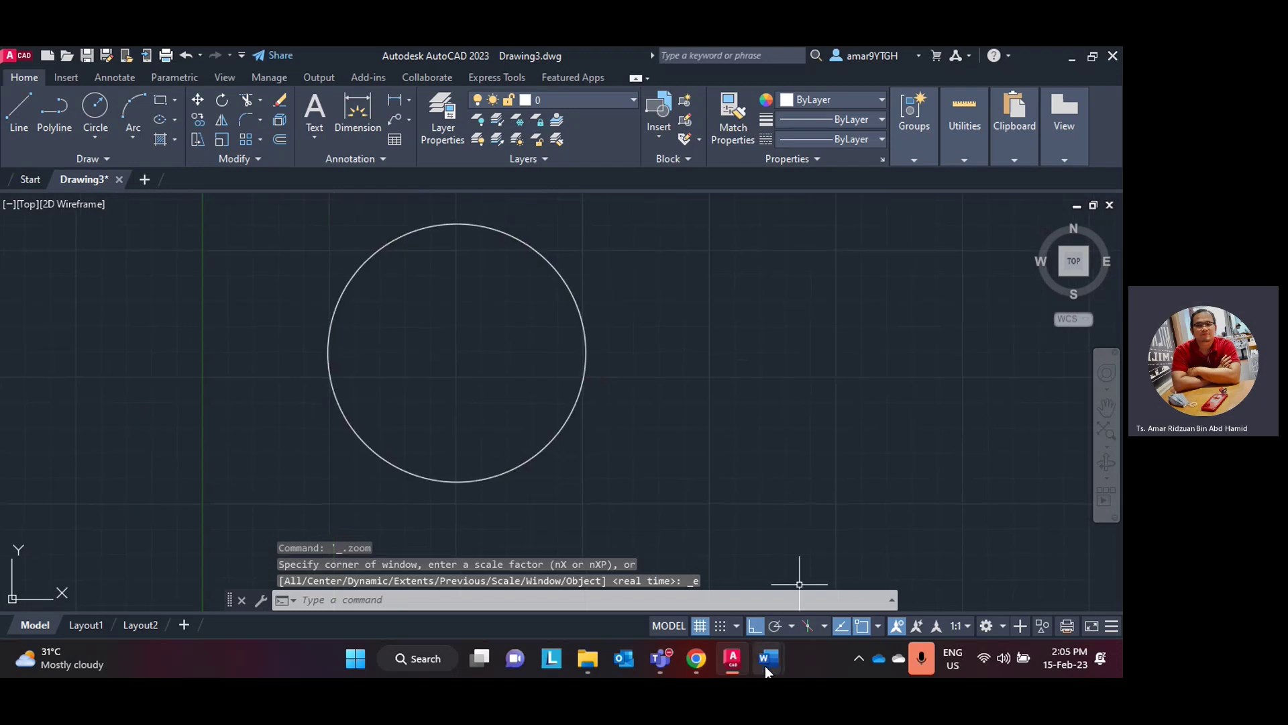
mouse_move(772, 659)
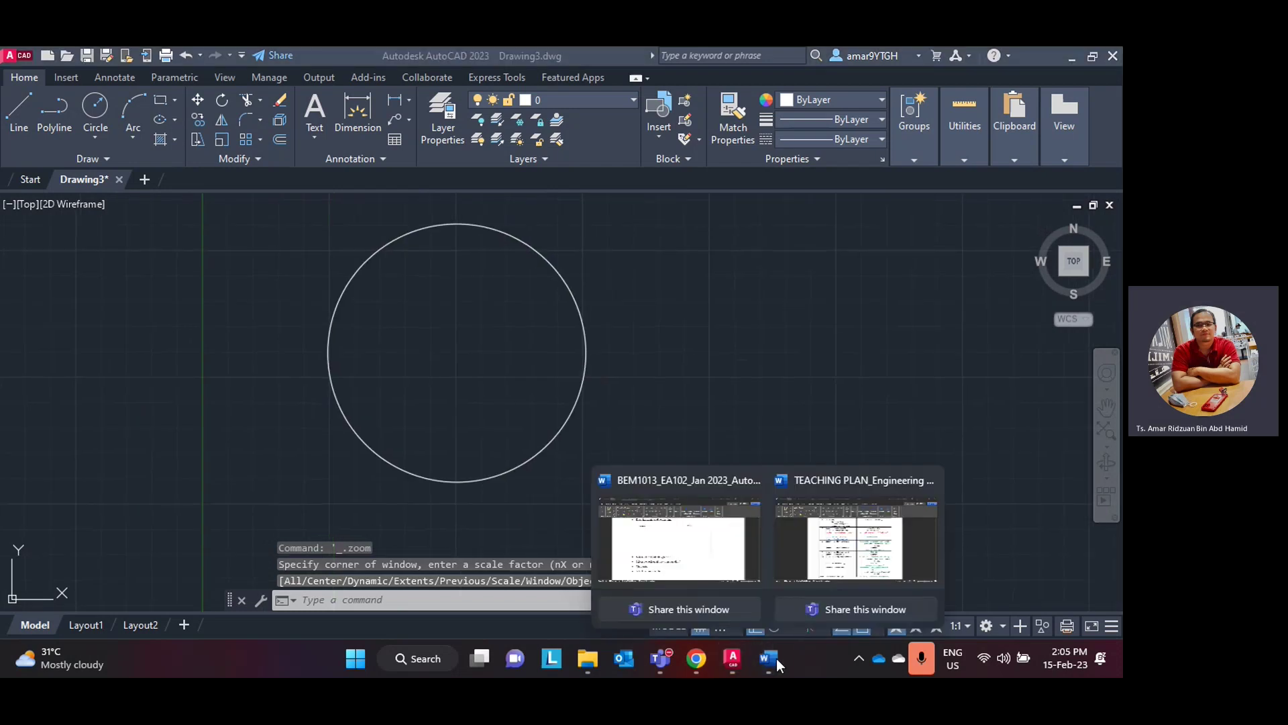
- Read the manual's Extend and Fillet steps, then return to AutoCAD and start a Line
click(724, 658)
scroll(541, 424, down, 8)
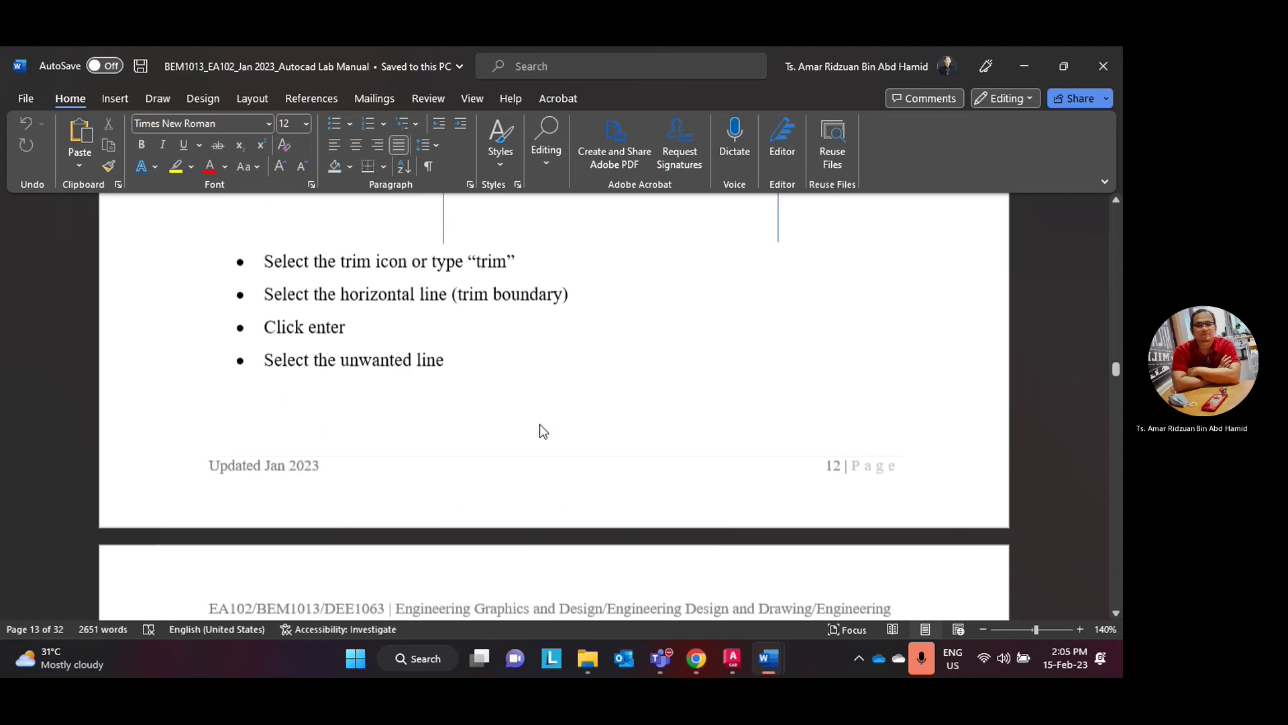
click(707, 661)
click(707, 662)
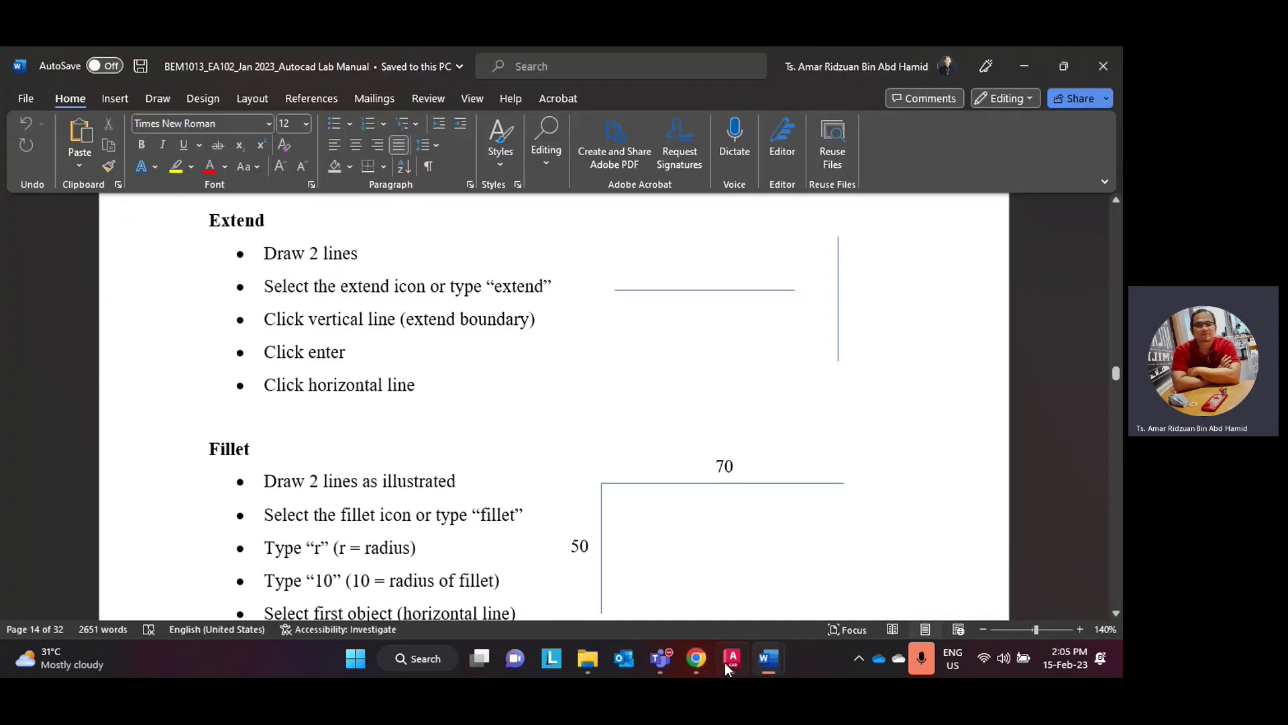
click(726, 662)
click(19, 114)
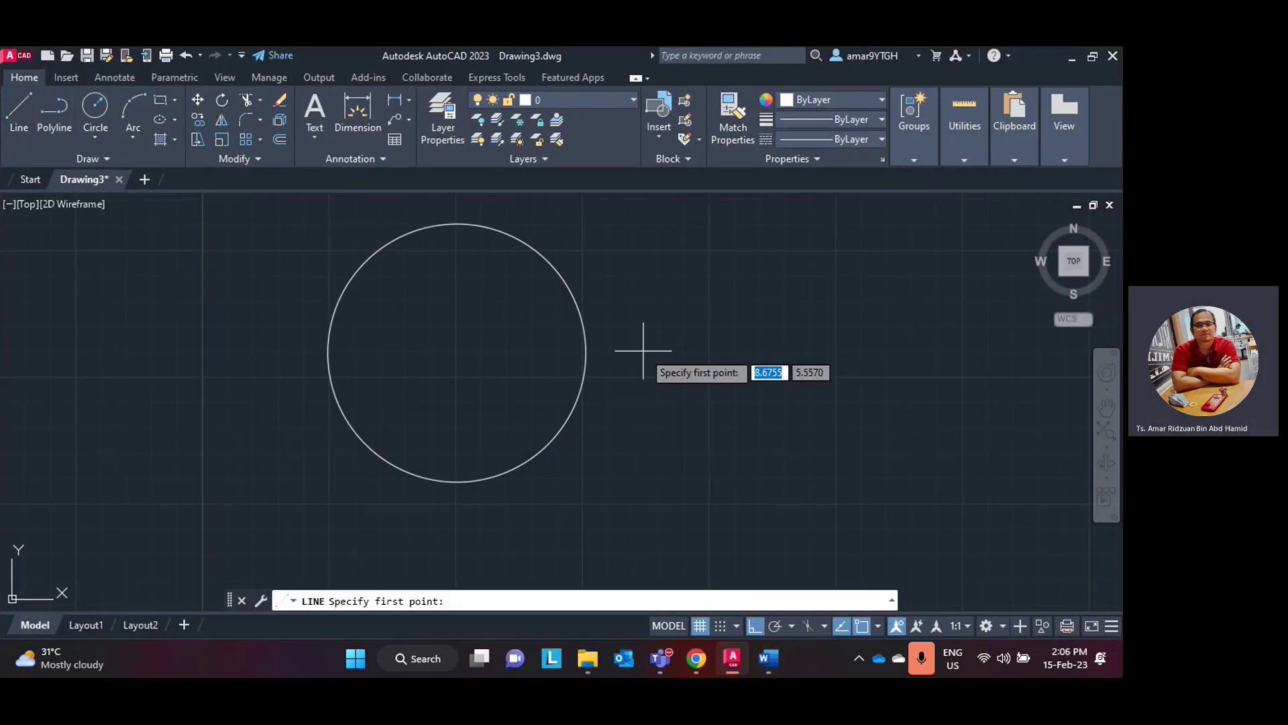
- Draw a horizontal line right of the circle and a vertical line beyond its end
click(654, 368)
click(804, 368)
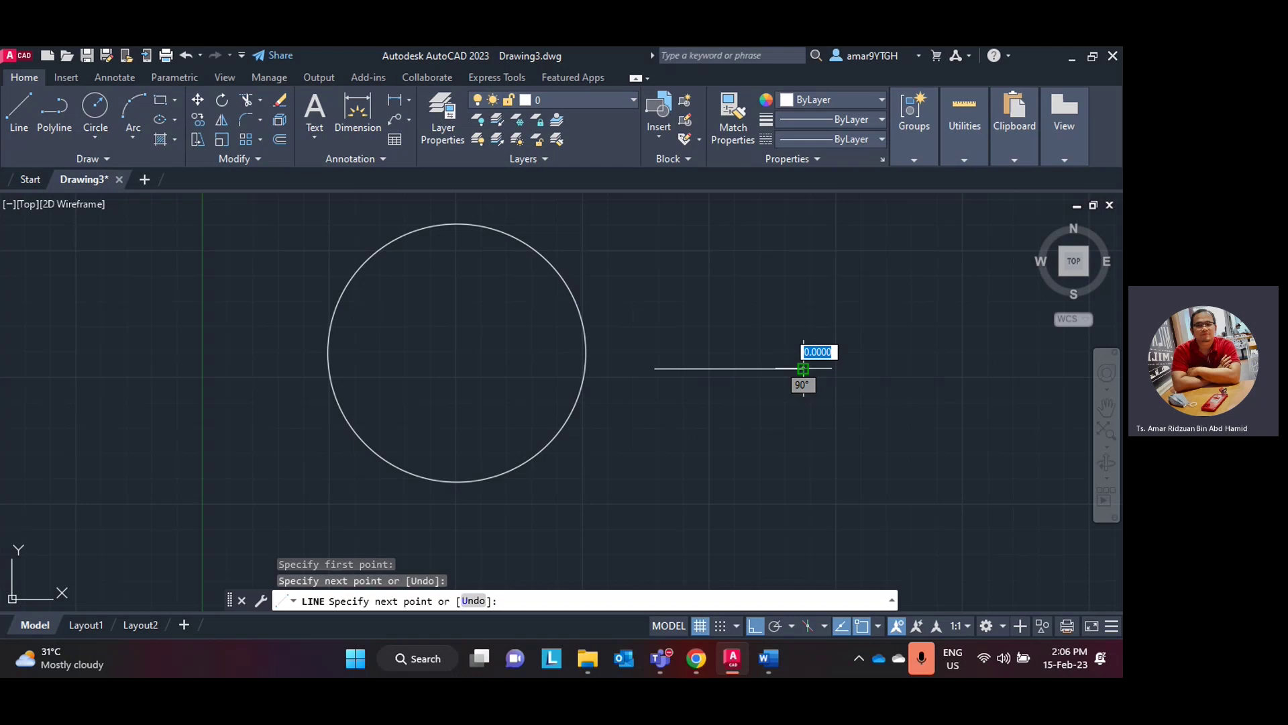
key(Escape)
click(31, 135)
click(843, 287)
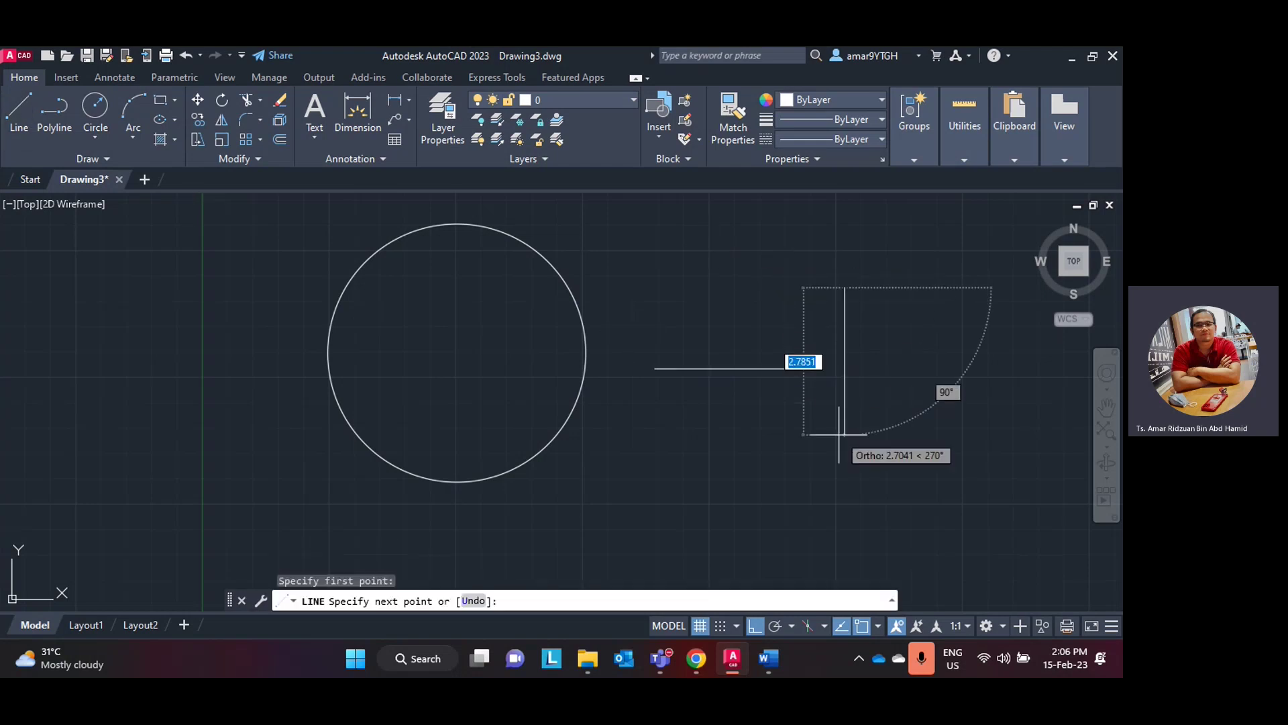
click(832, 452)
key(Escape)
- Start Extend from the Trim flyout and switch to the manual's Extend steps
scroll(675, 374, down, 4)
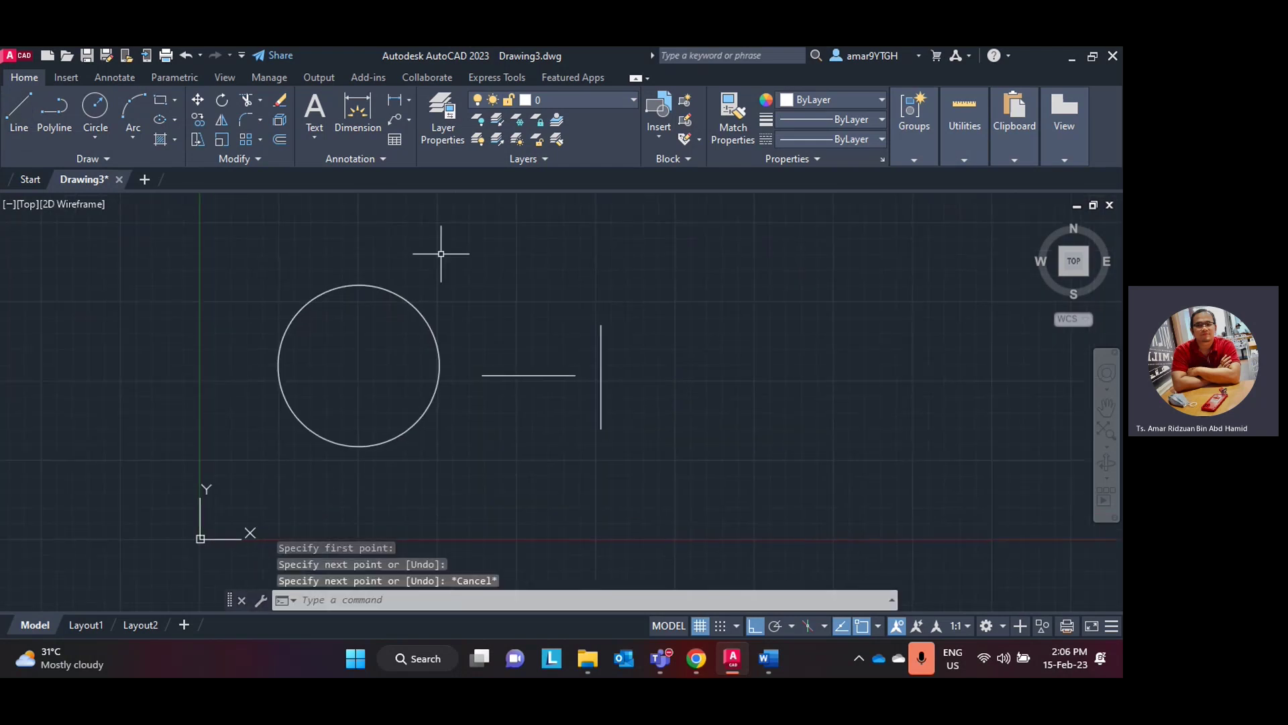
click(261, 101)
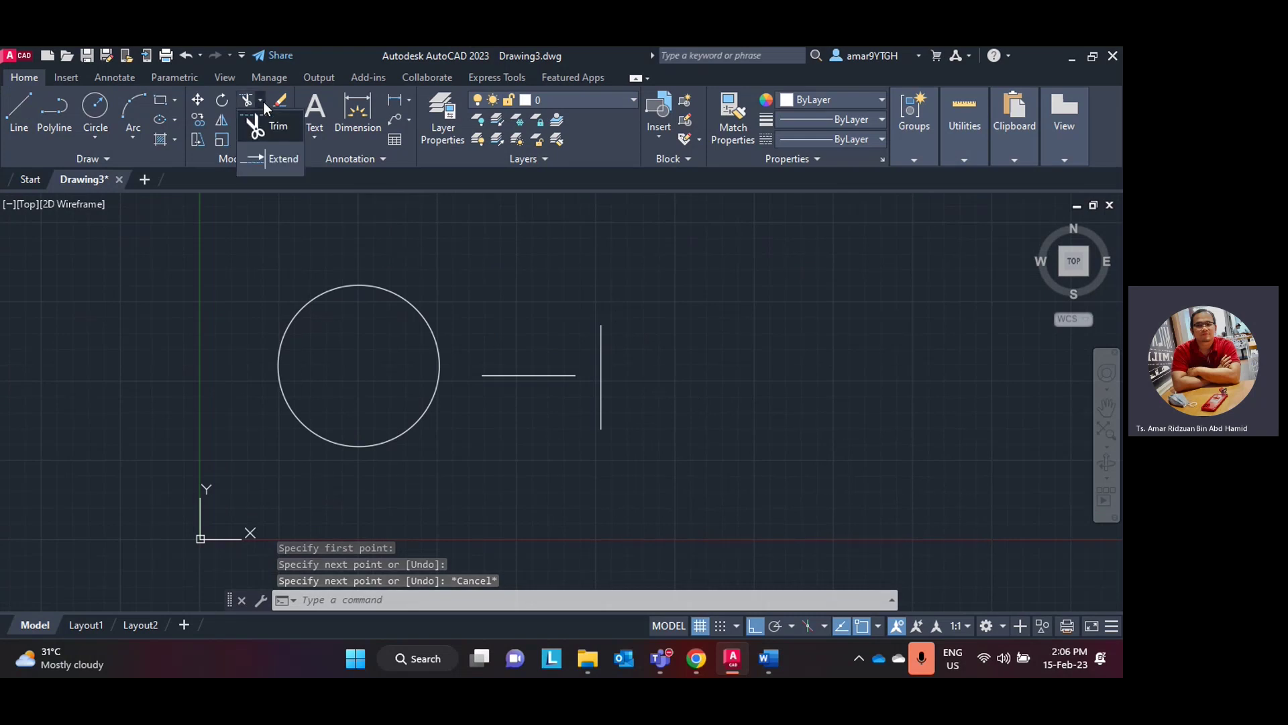
click(278, 157)
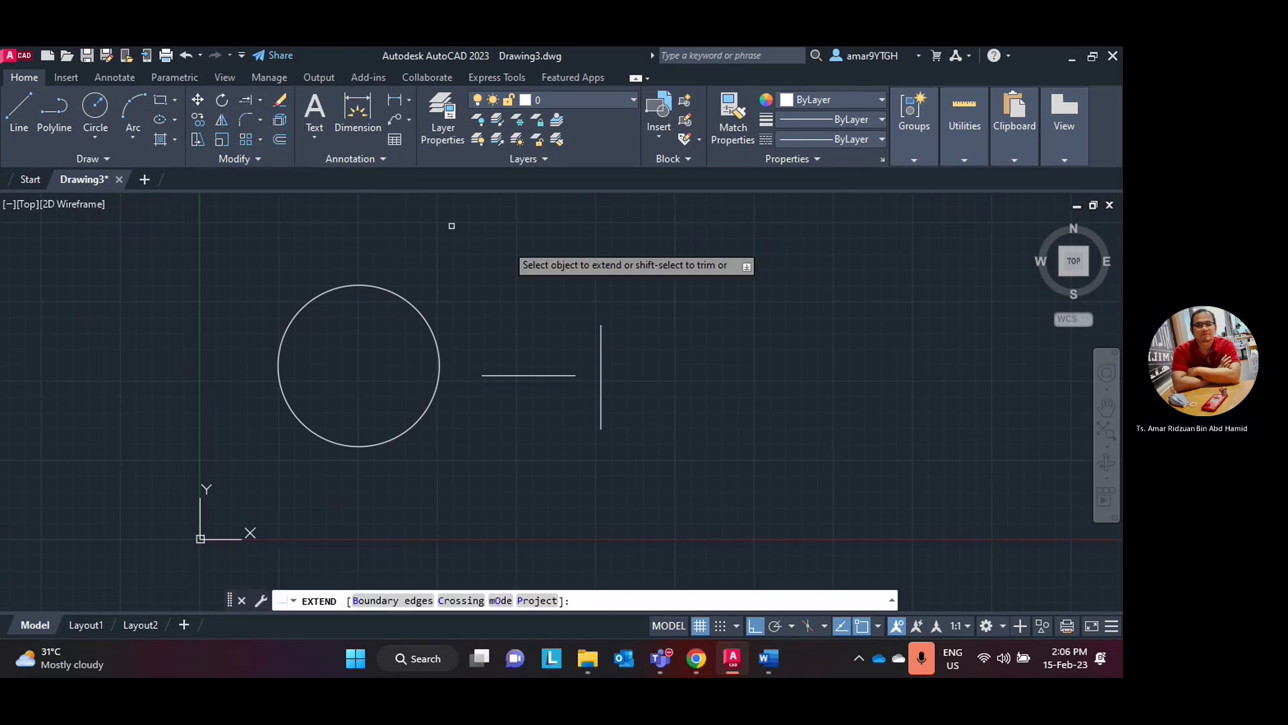
click(727, 661)
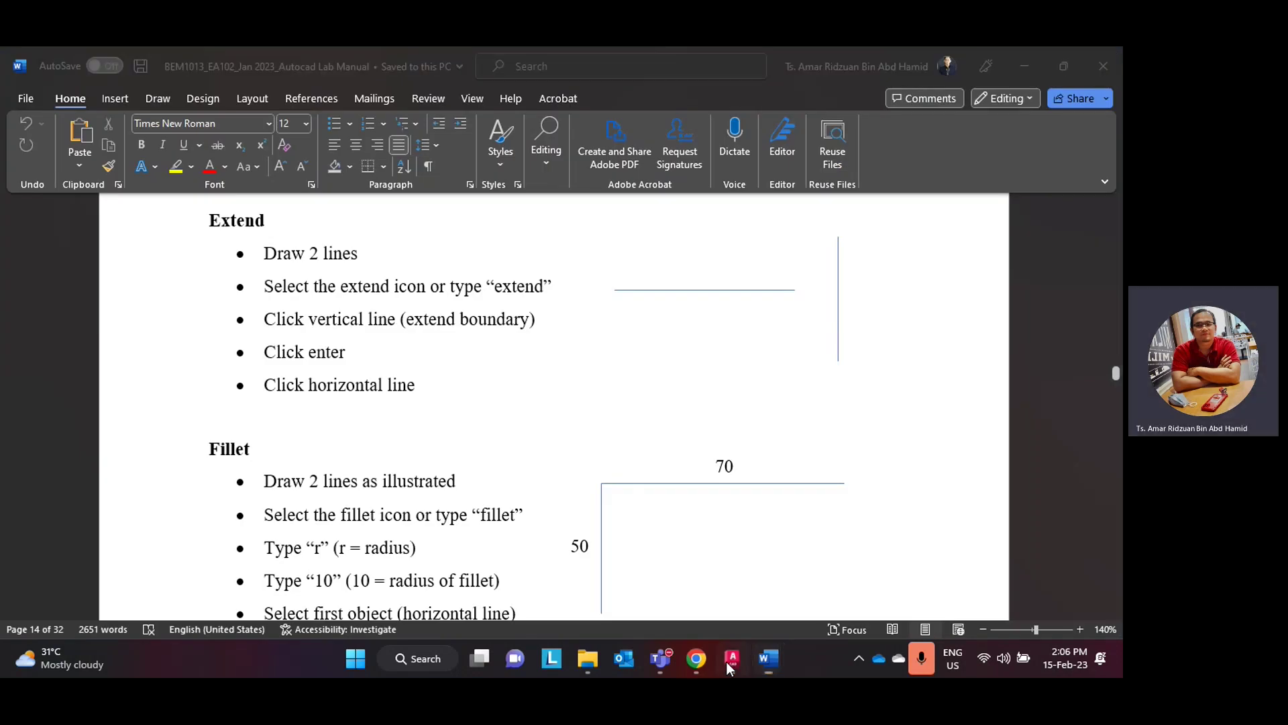
- Finish reading the manual's Extend steps and return to AutoCAD with EXTEND waiting
click(729, 662)
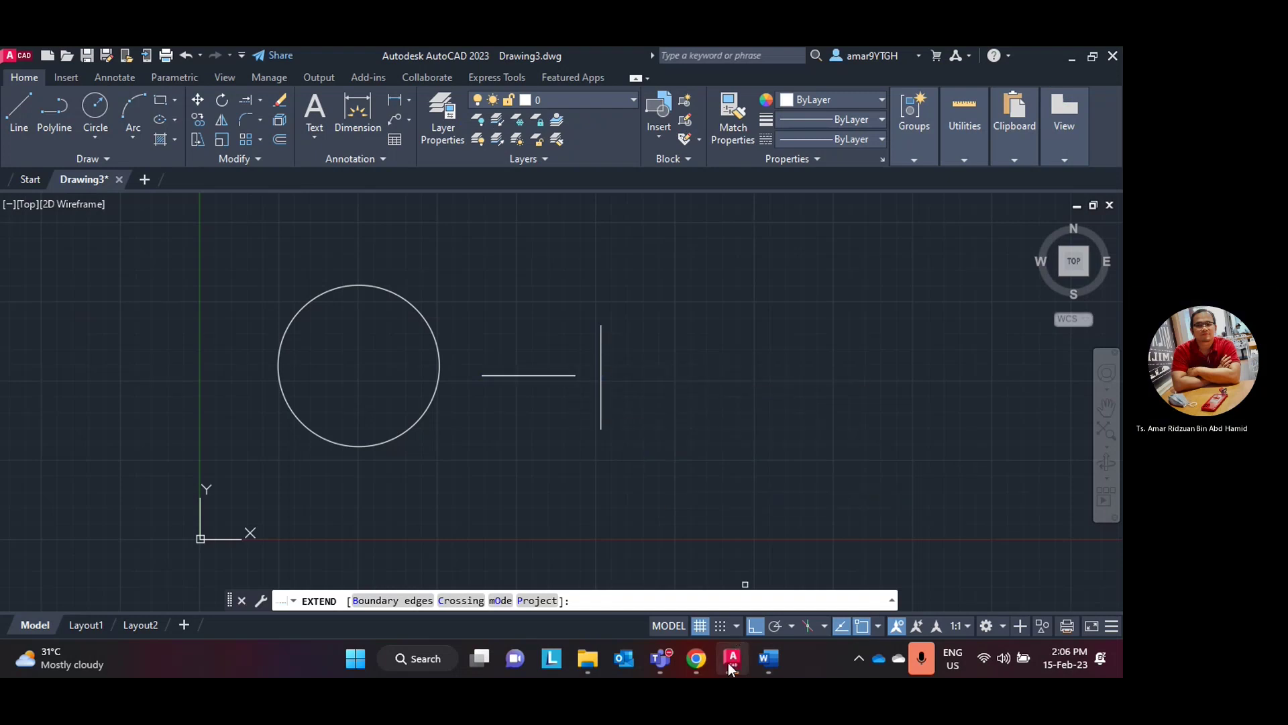
click(701, 656)
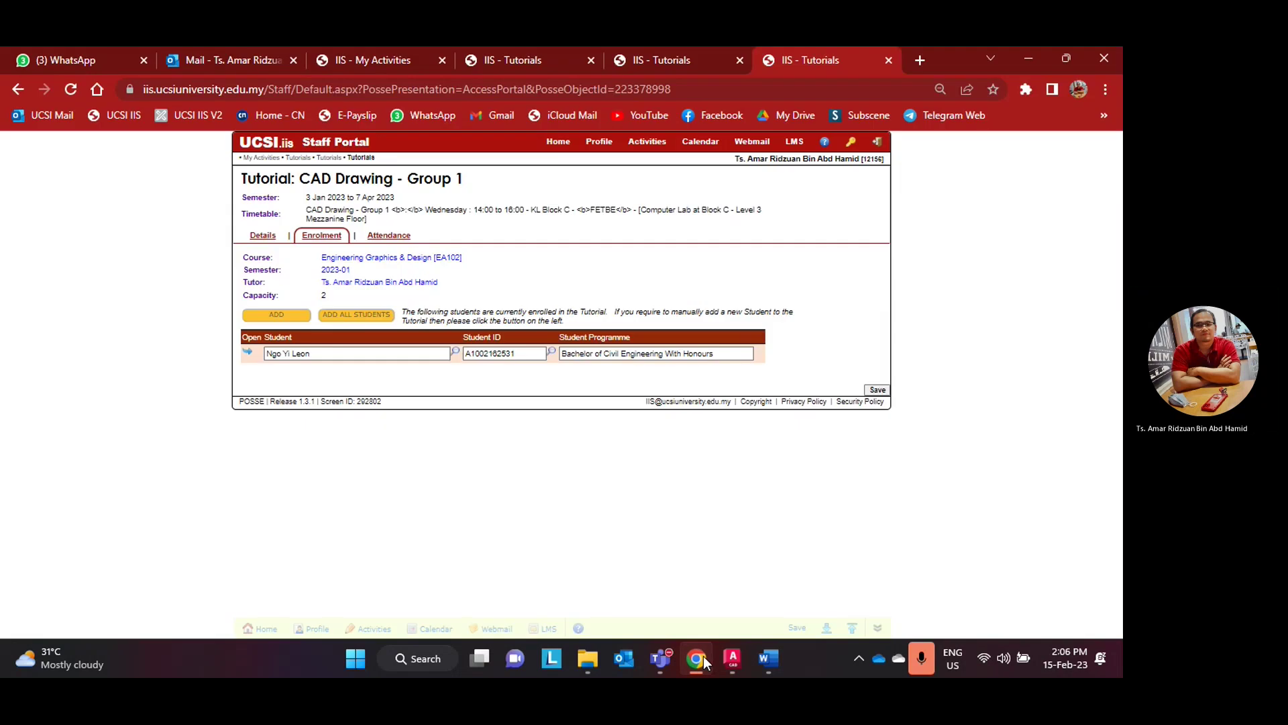
click(727, 662)
click(727, 662)
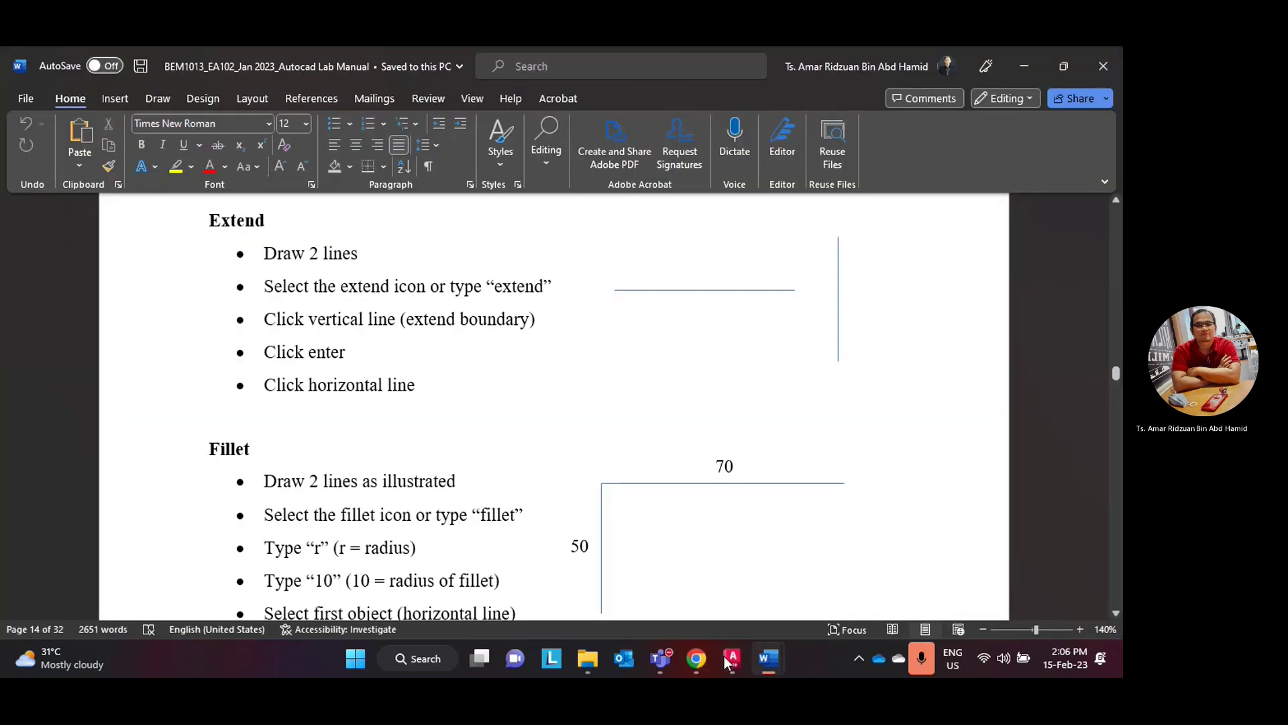
click(727, 662)
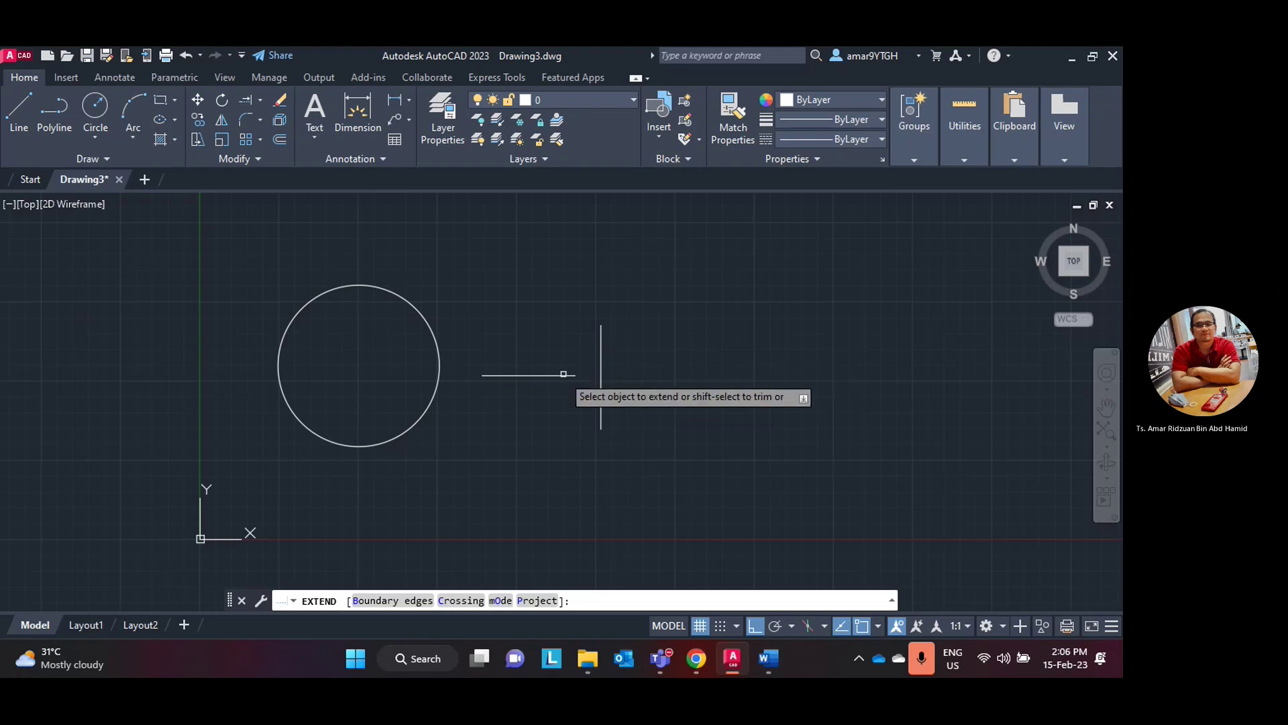
- Extend the horizontal line to the vertical line, then undo the extension
click(559, 377)
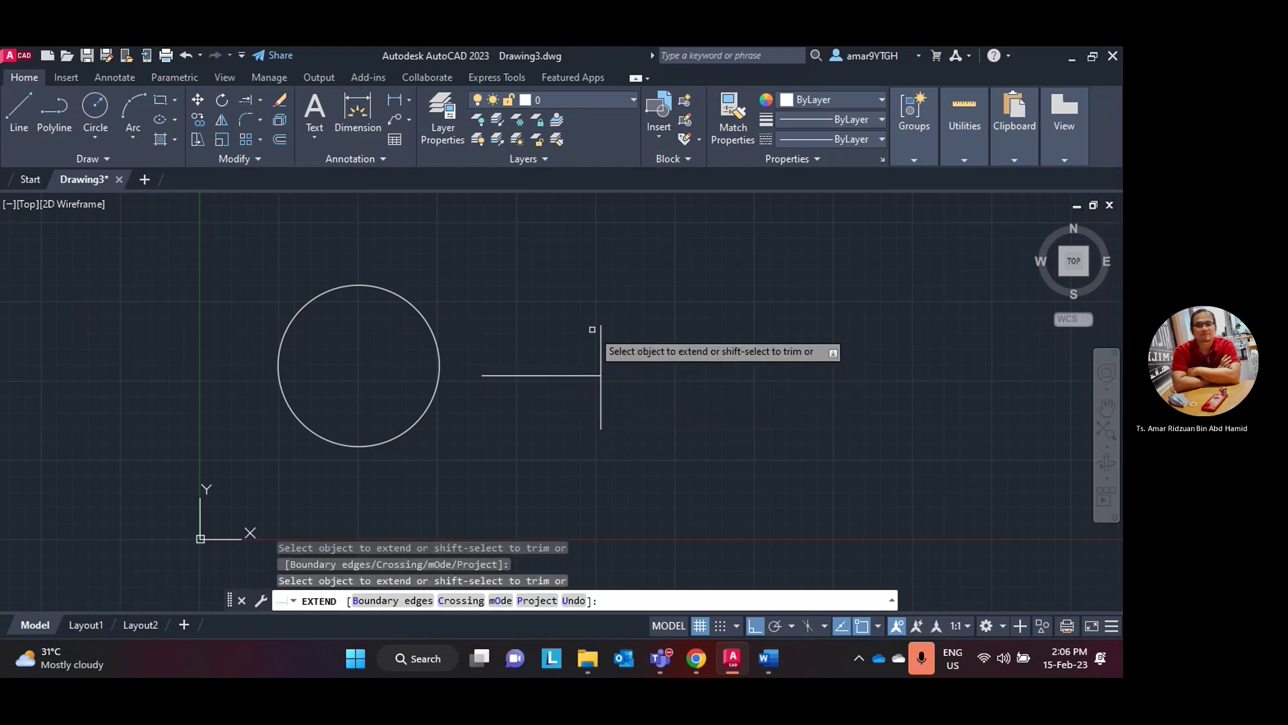
scroll(592, 329, up, 4)
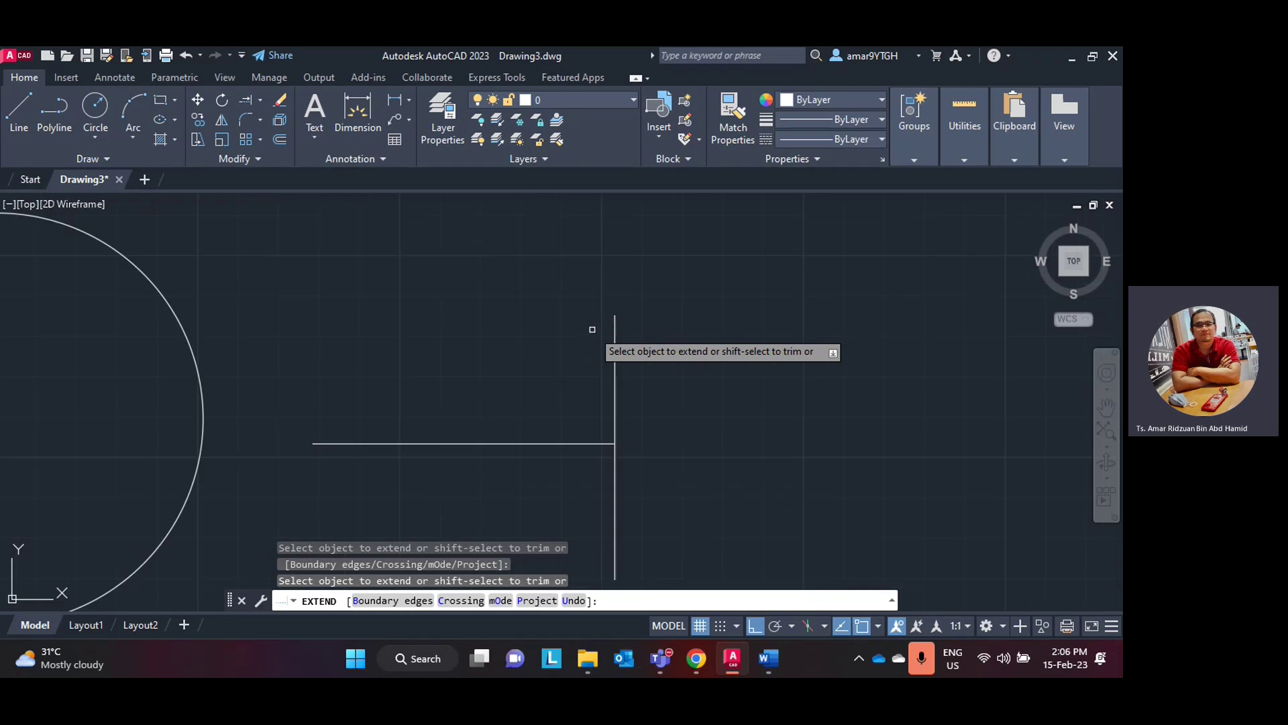
middle_drag(561, 325, 594, 303)
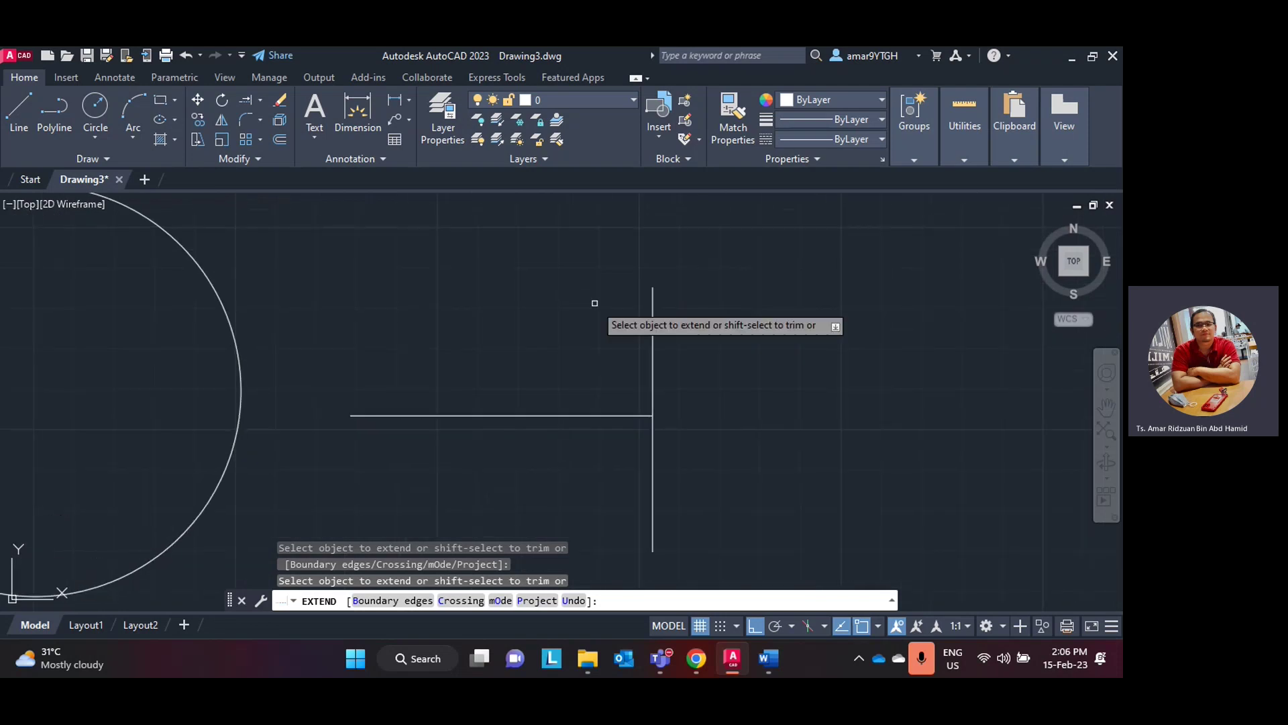
key(ctrl+z)
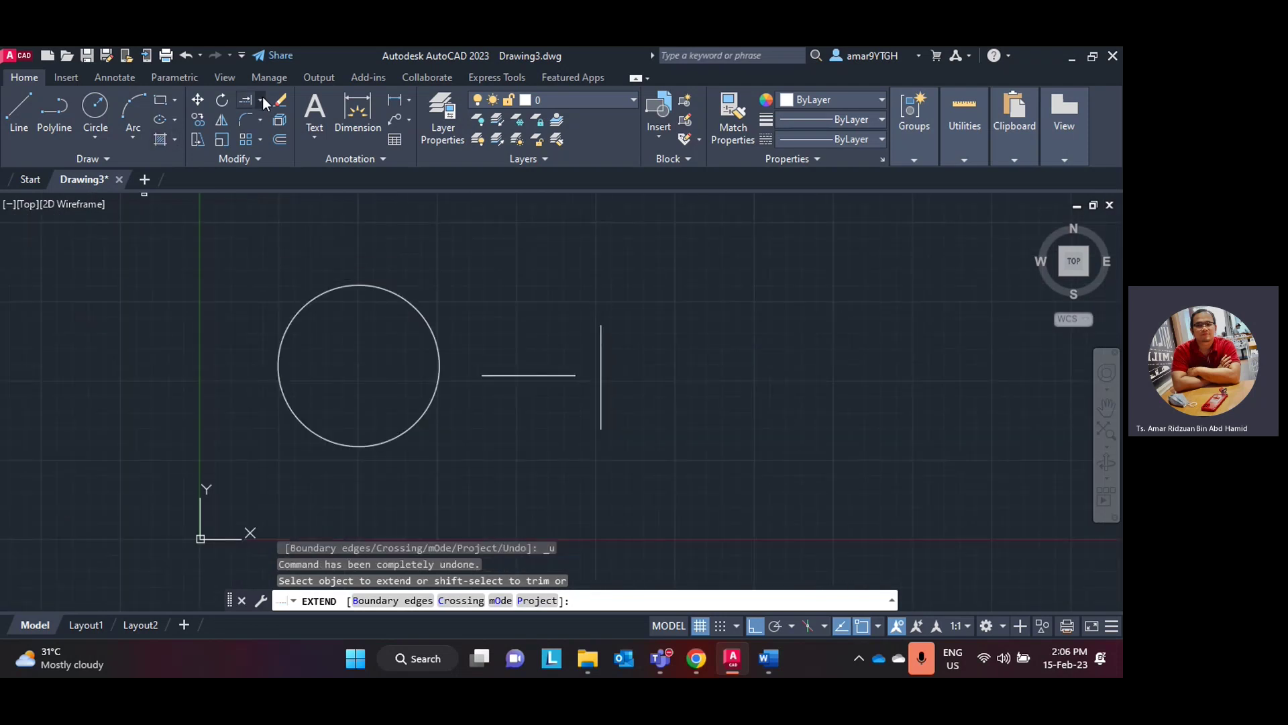
- Rerun Extend on the horizontal line, then cancel and clear any selection
click(262, 101)
click(268, 153)
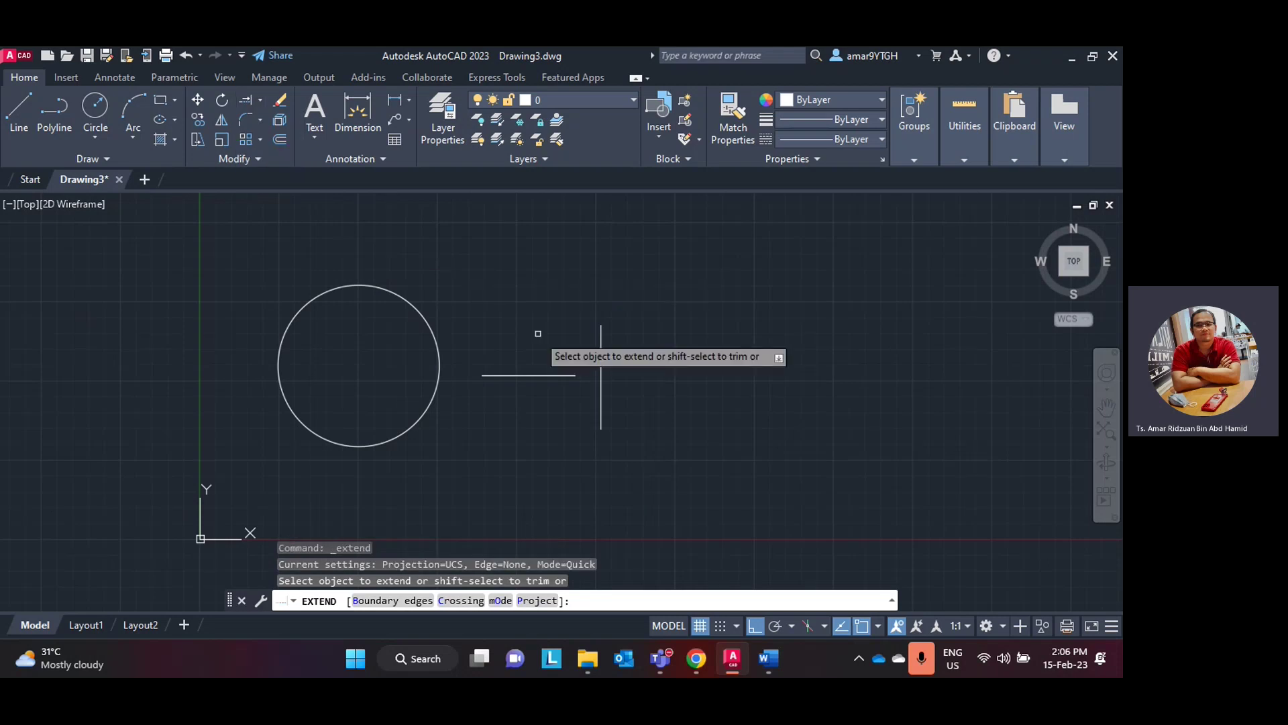
click(543, 374)
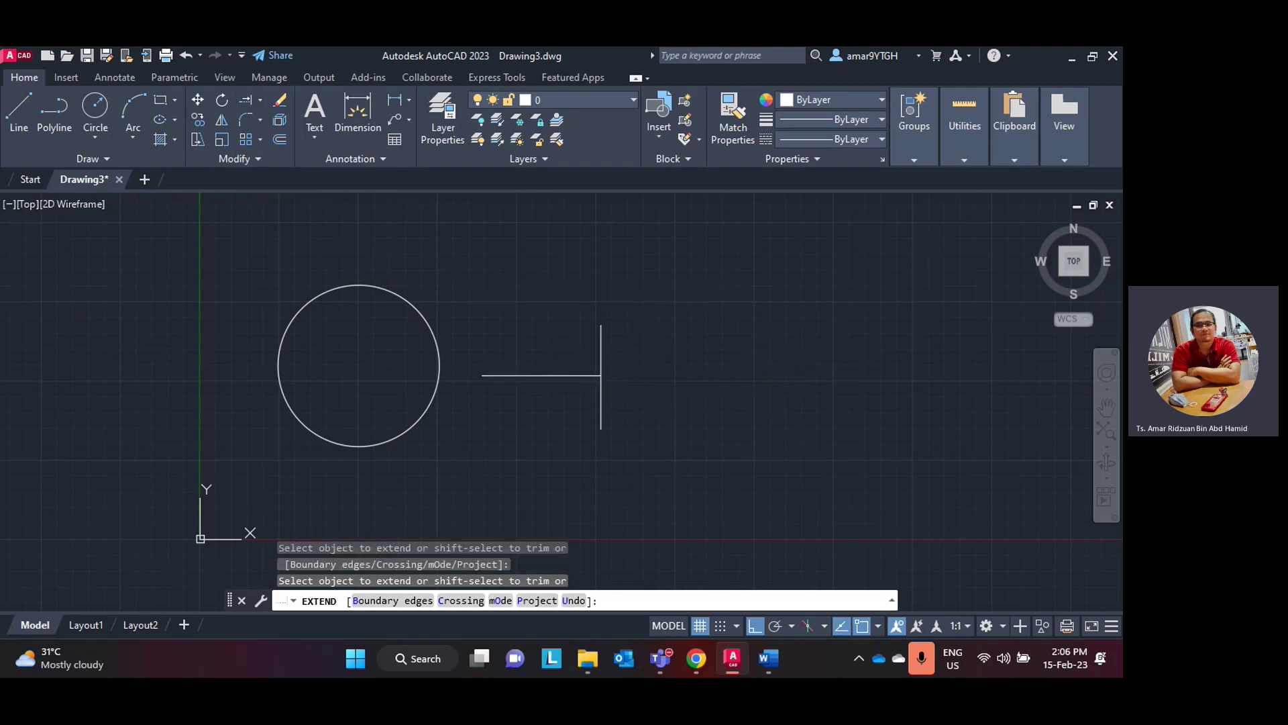
key(Escape)
click(634, 260)
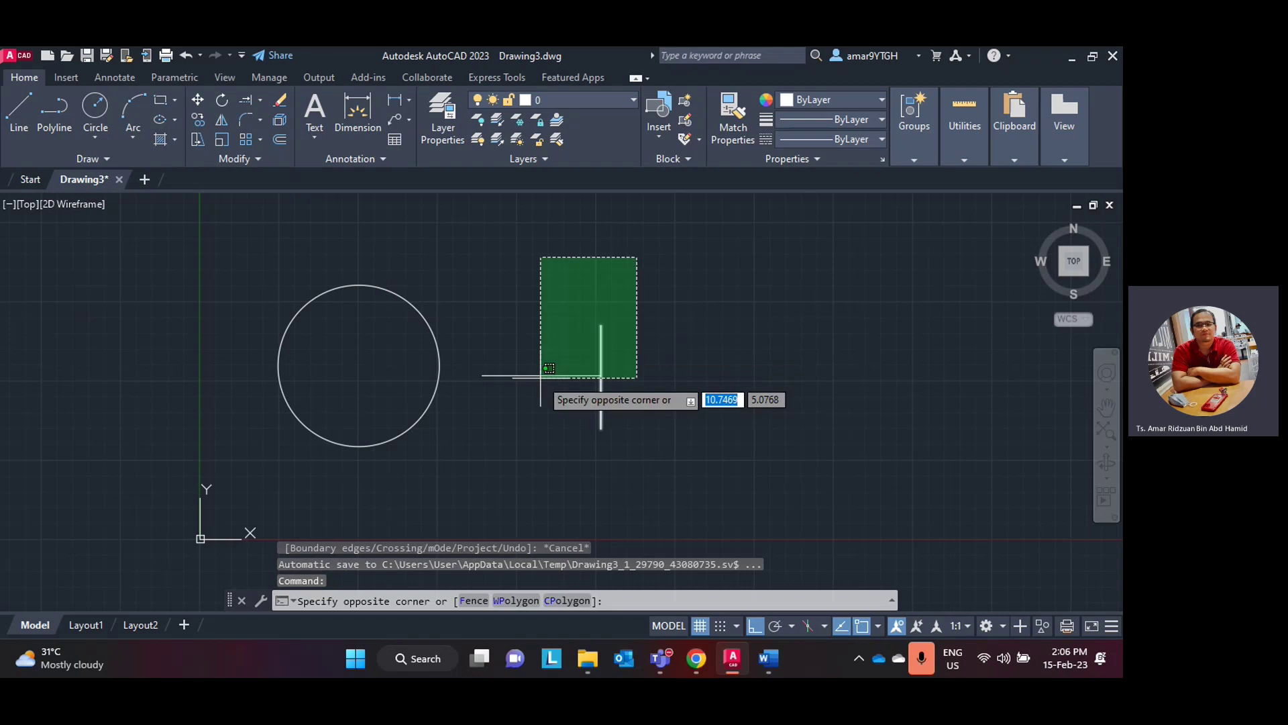
key(Escape)
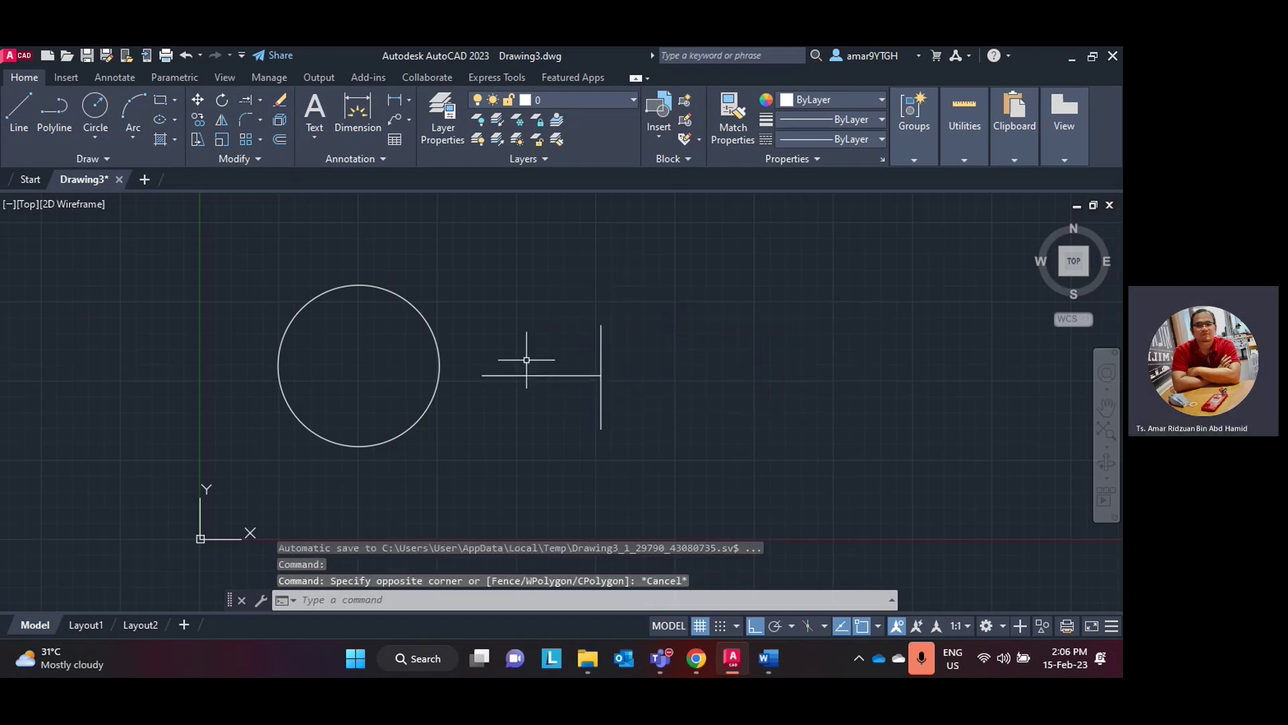
click(549, 374)
key(Escape)
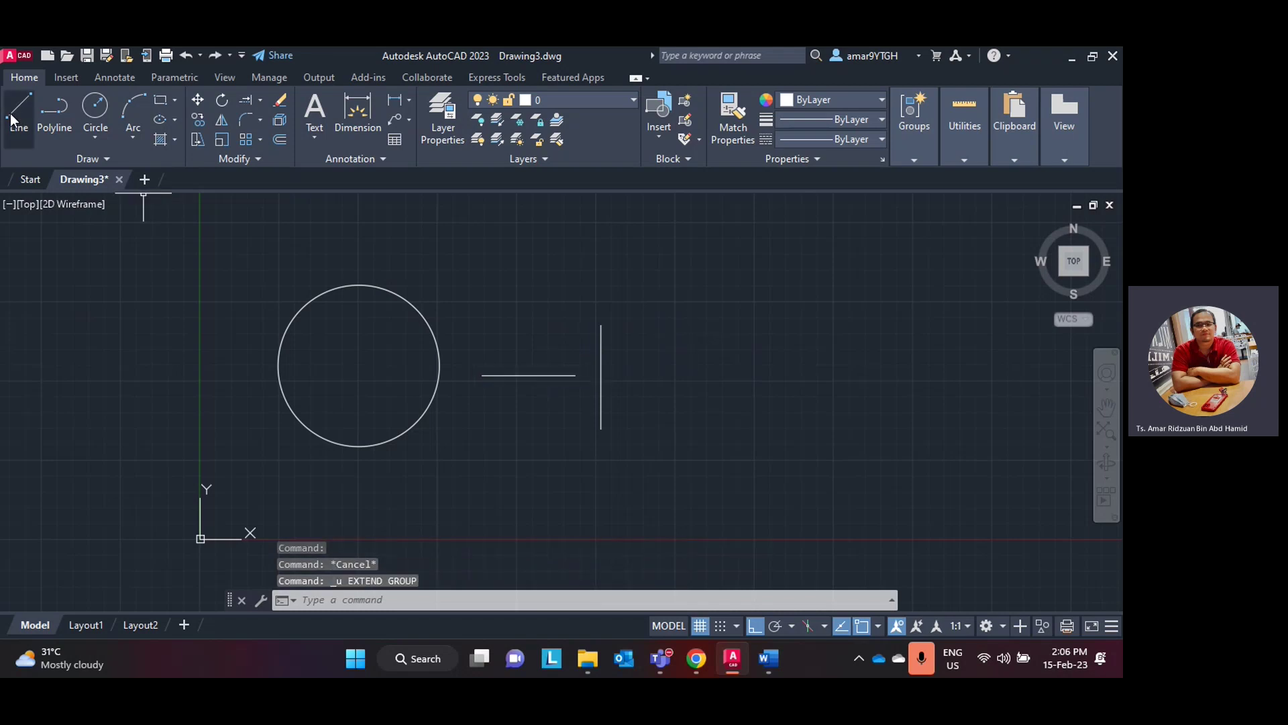
- Start a line at the horizontal line's right end, then cancel it
click(19, 109)
click(576, 375)
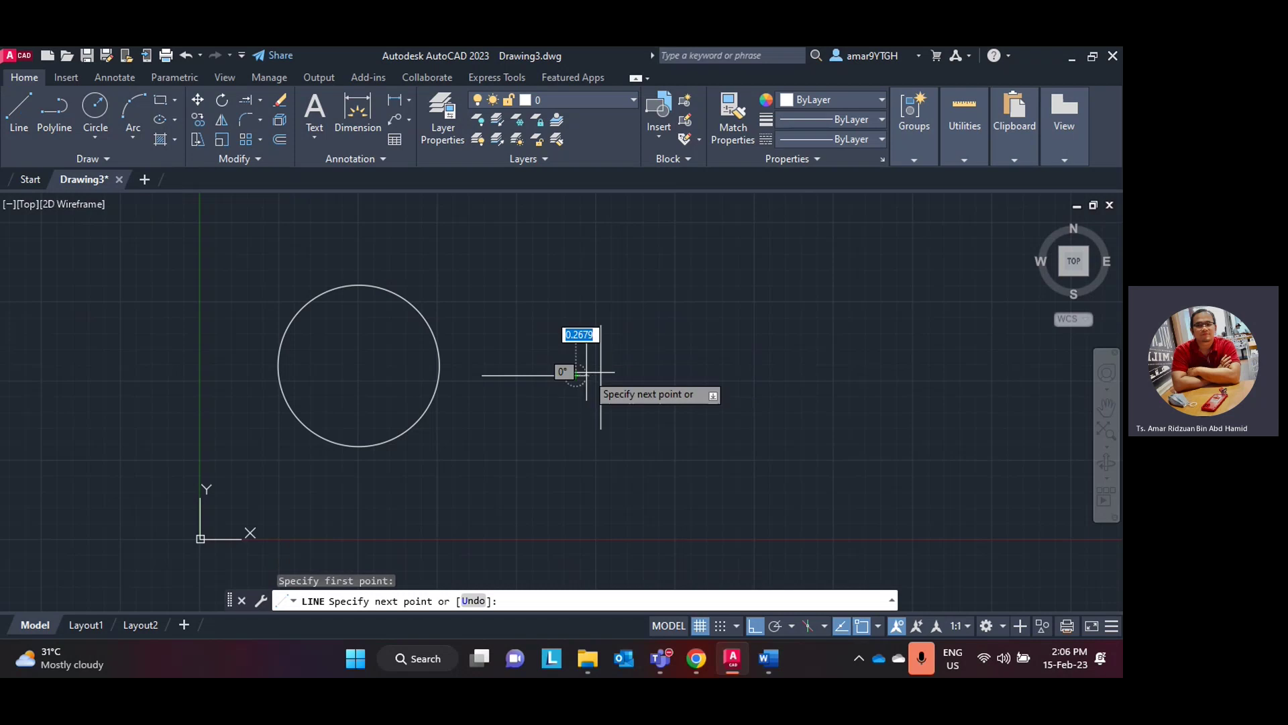
key(Escape)
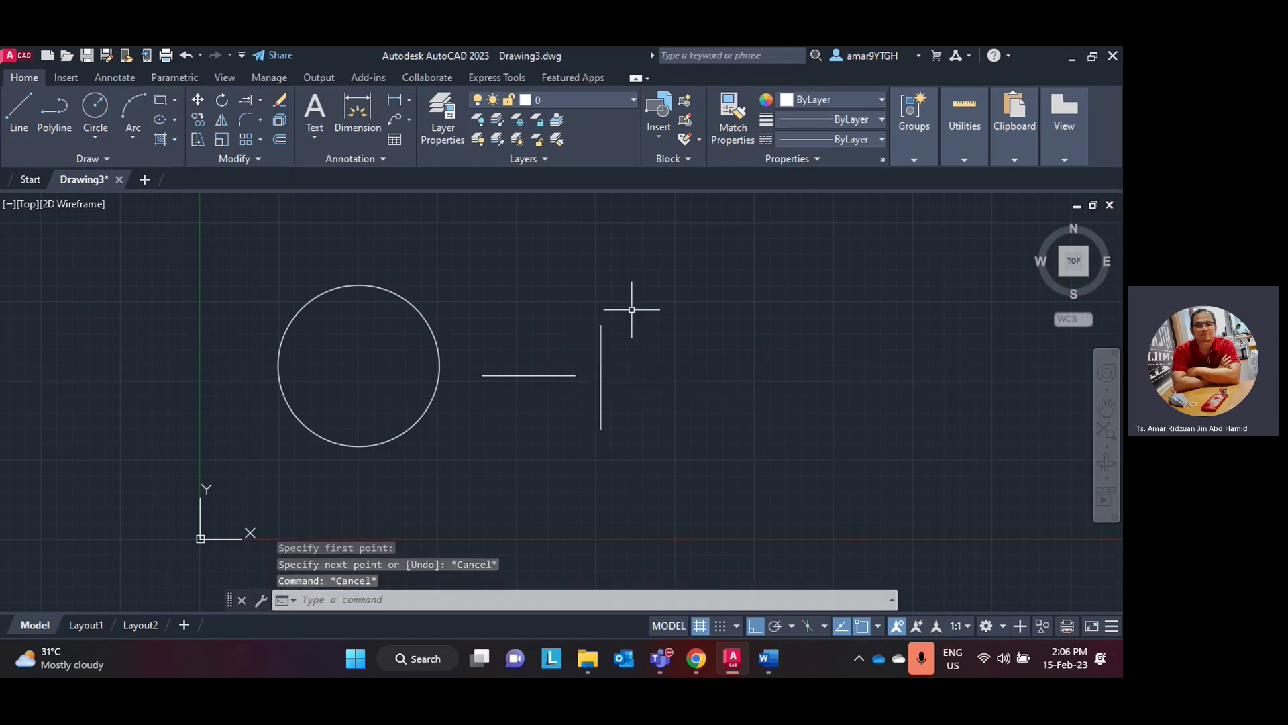
scroll(624, 366, up, 2)
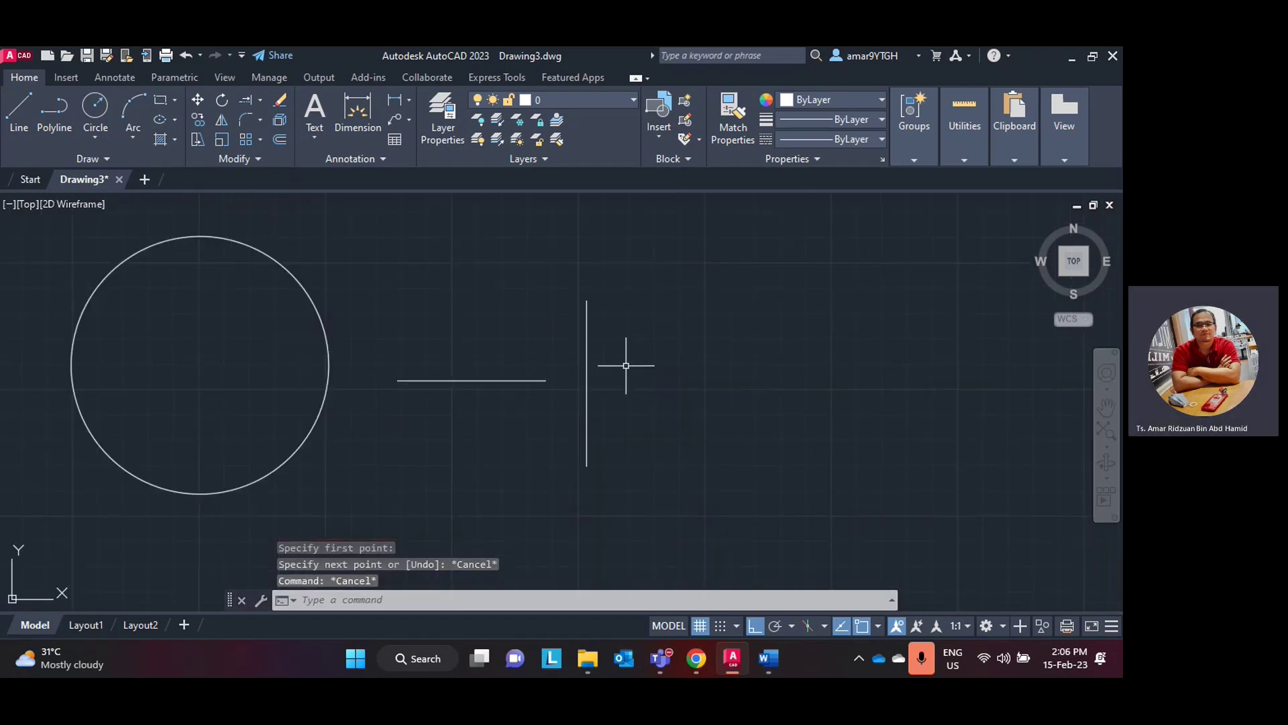
- Read the manual's Fillet section in Word, then return to the AutoCAD drawing
click(734, 661)
scroll(430, 360, down, 3)
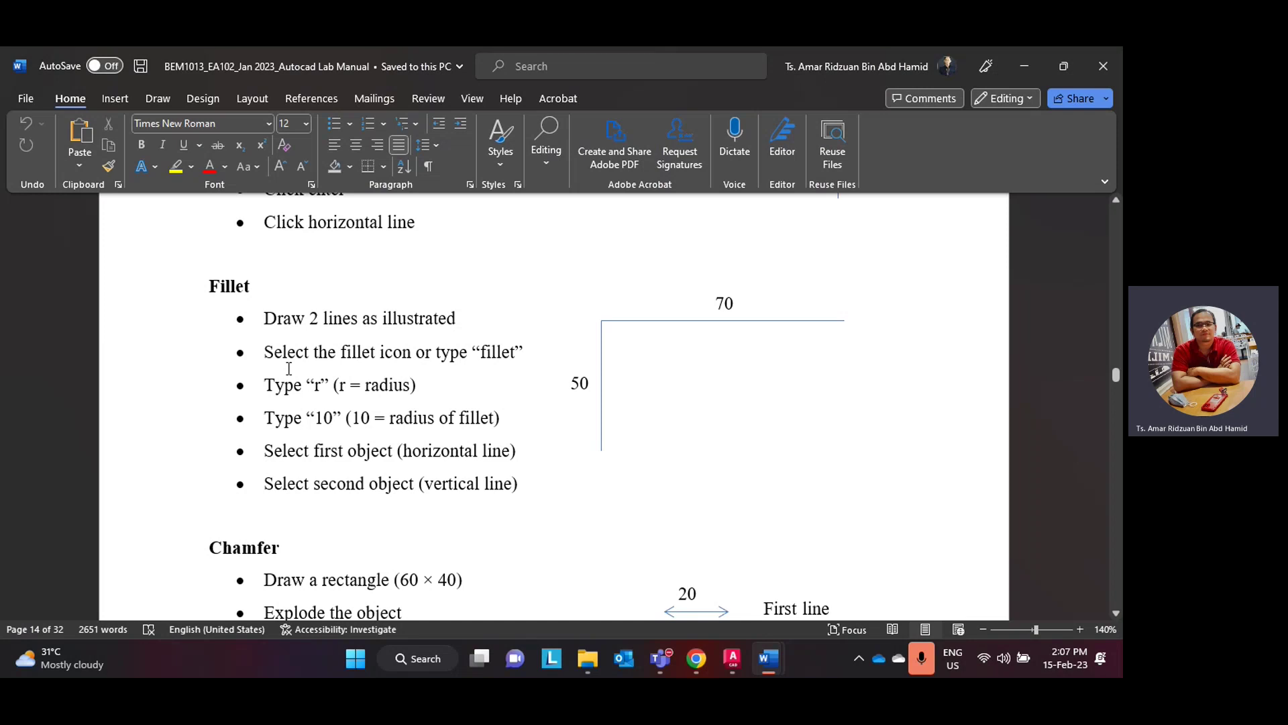
click(698, 663)
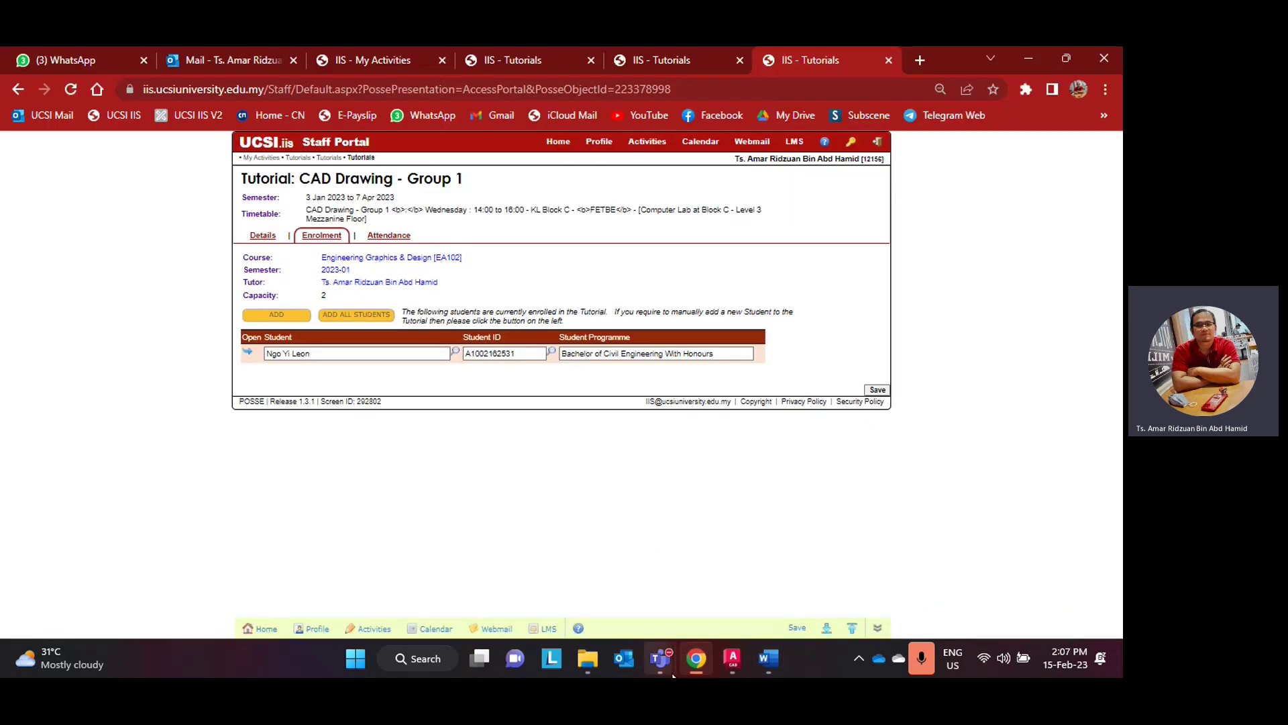
click(702, 665)
click(736, 658)
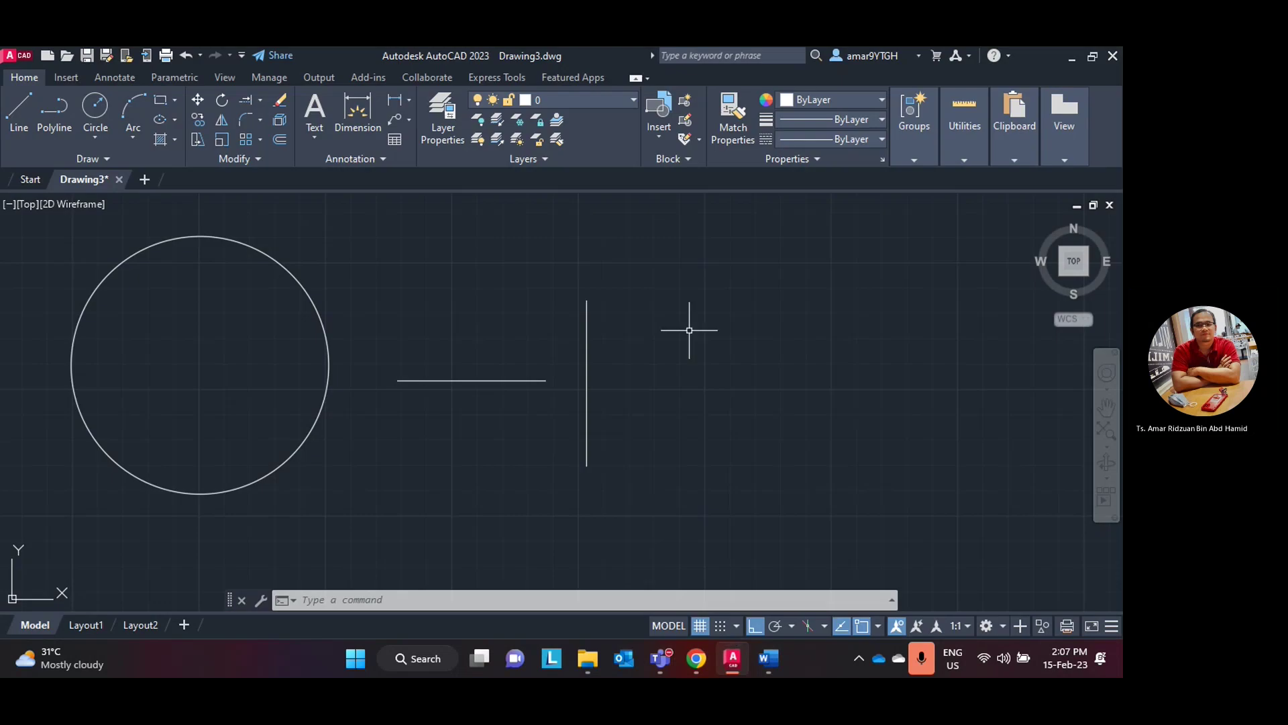
- Draw a 70-unit horizontal line in empty drawing space
middle_drag(690, 330, 480, 334)
click(19, 113)
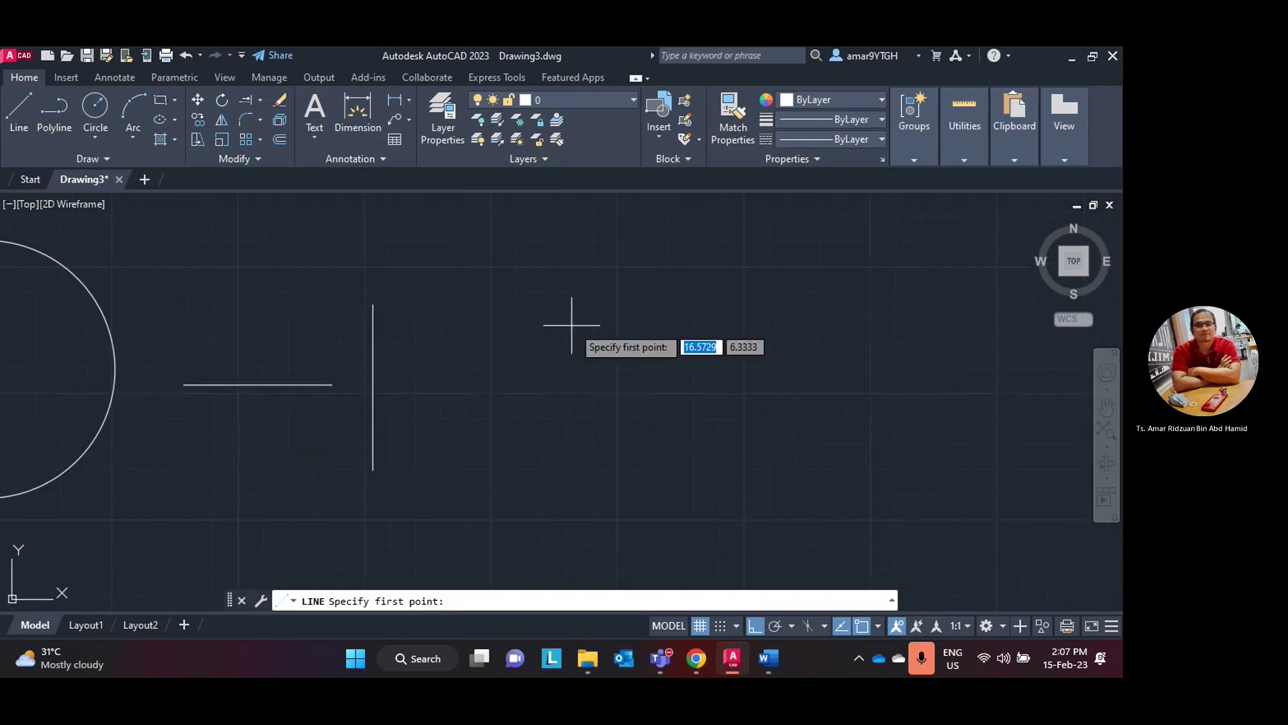
click(570, 306)
text(70)
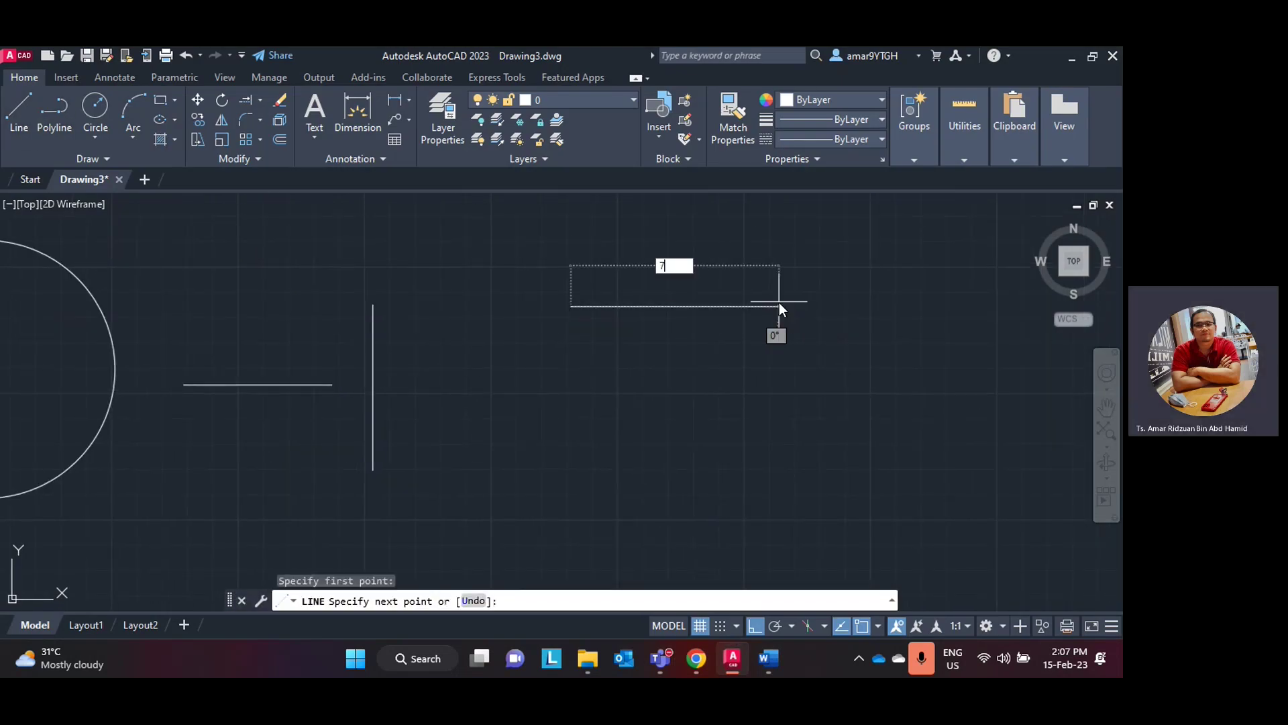
key(Return)
key(Escape)
scroll(838, 299, down, 2)
scroll(913, 301, down, 2)
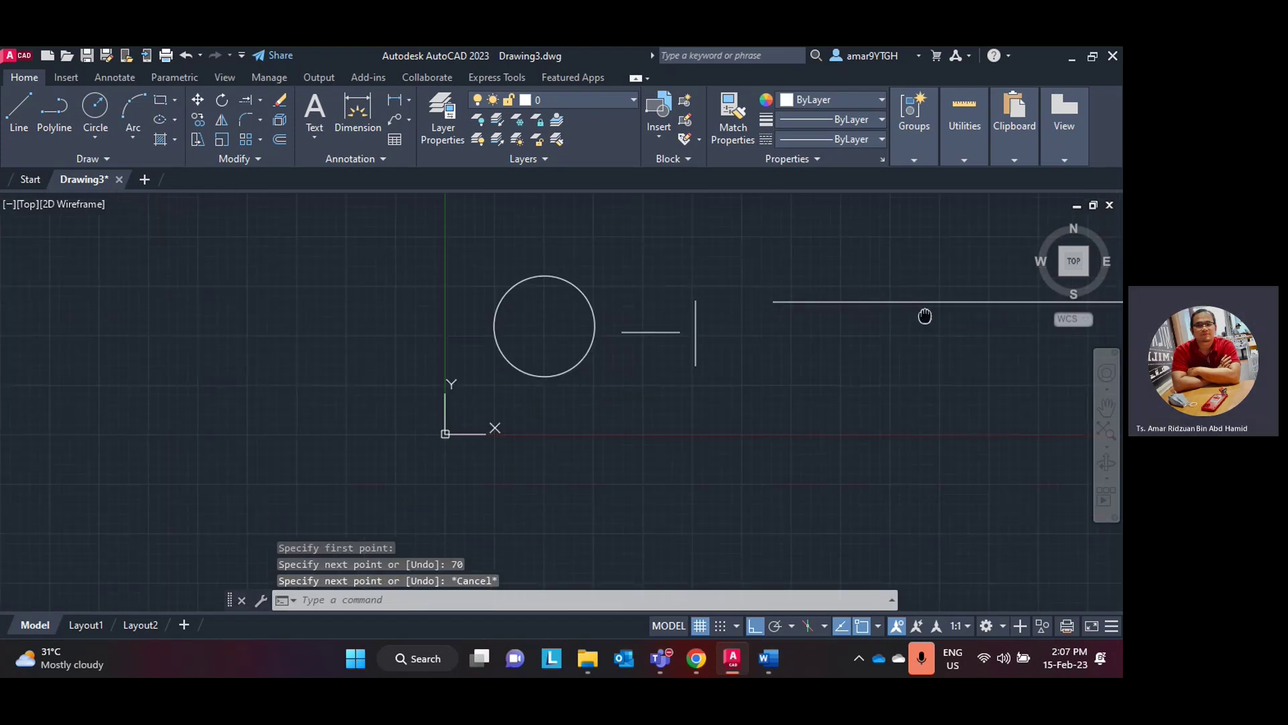
middle_drag(926, 316, 330, 339)
mouse_move(461, 338)
middle_down()
mouse_move(601, 359)
mouse_move(581, 341)
middle_up()
scroll(601, 358, down, 2)
scroll(581, 341, up, 2)
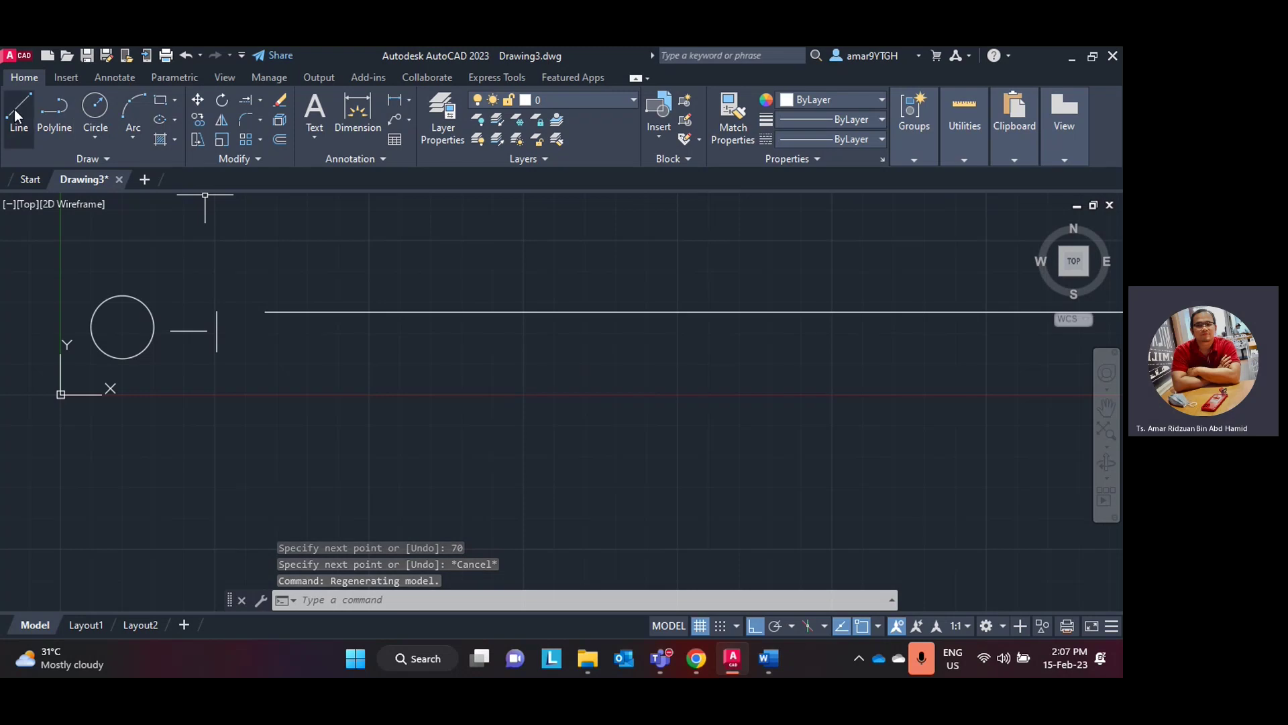
- Draw a 50-unit vertical line downward from the horizontal line's left end
click(19, 114)
click(265, 310)
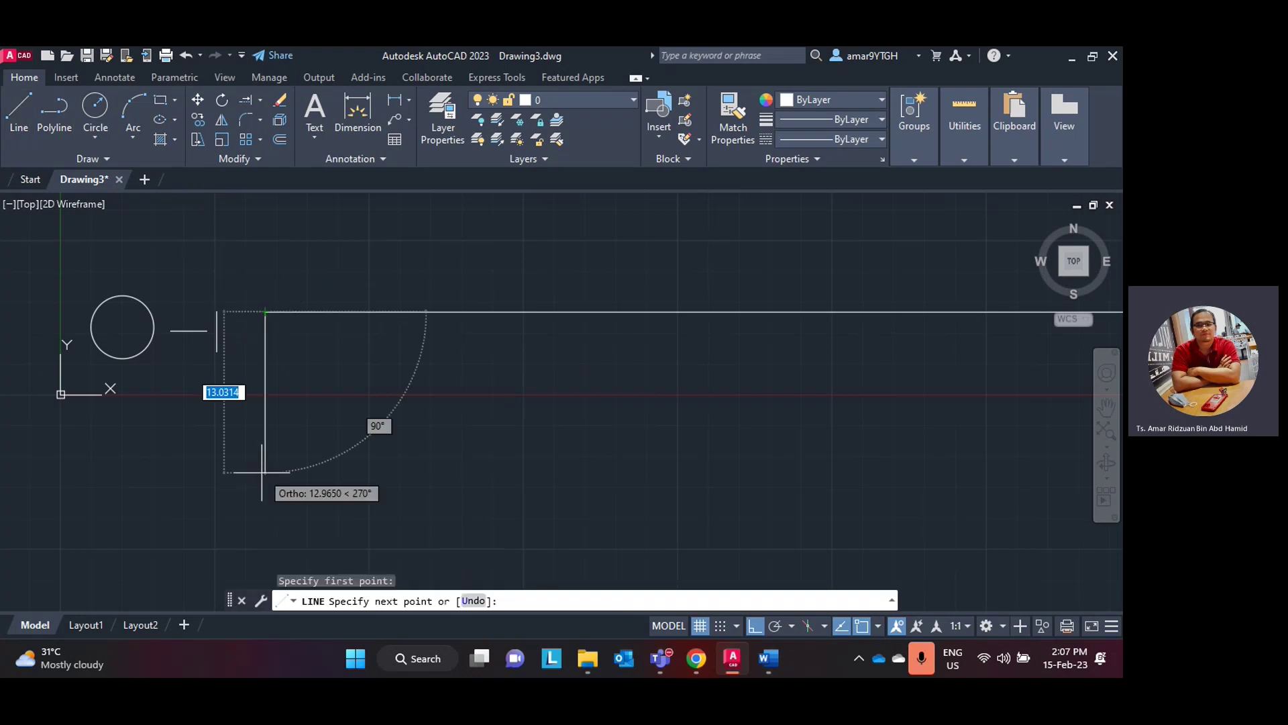
text(50)
key(Return)
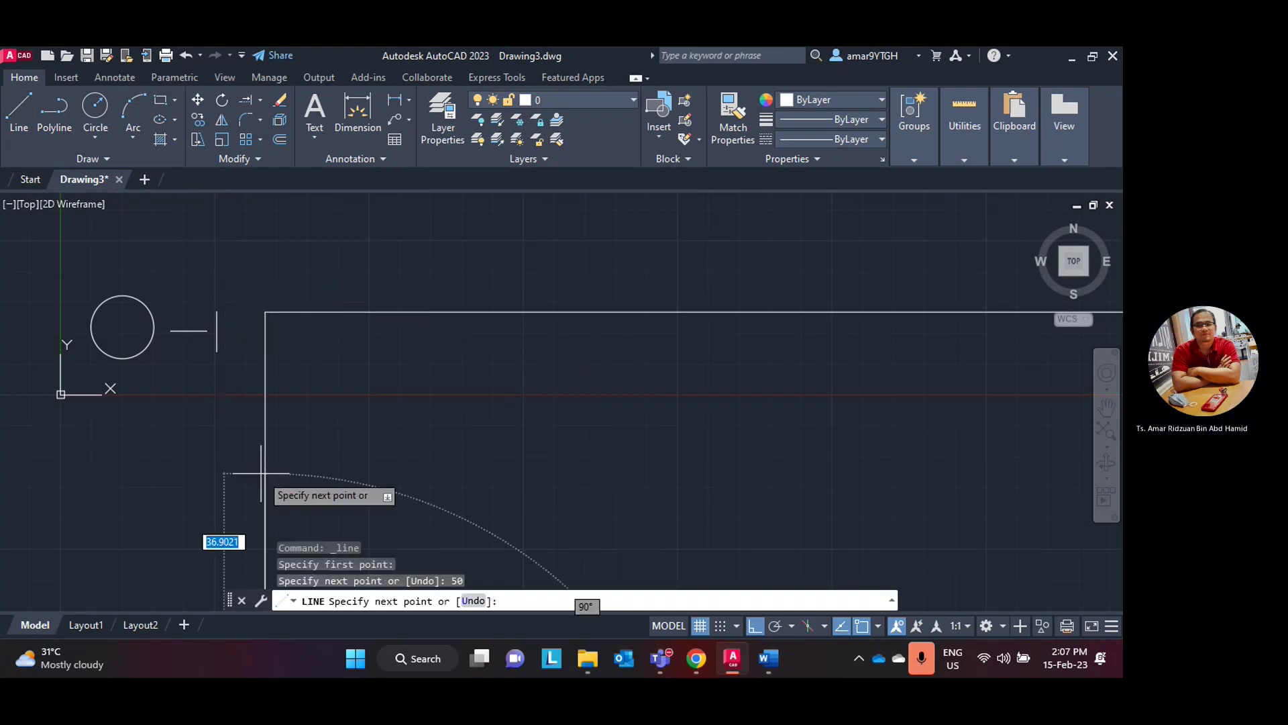
key(Escape)
mouse_move(325, 419)
middle_down()
mouse_move(259, 311)
mouse_move(278, 421)
middle_up()
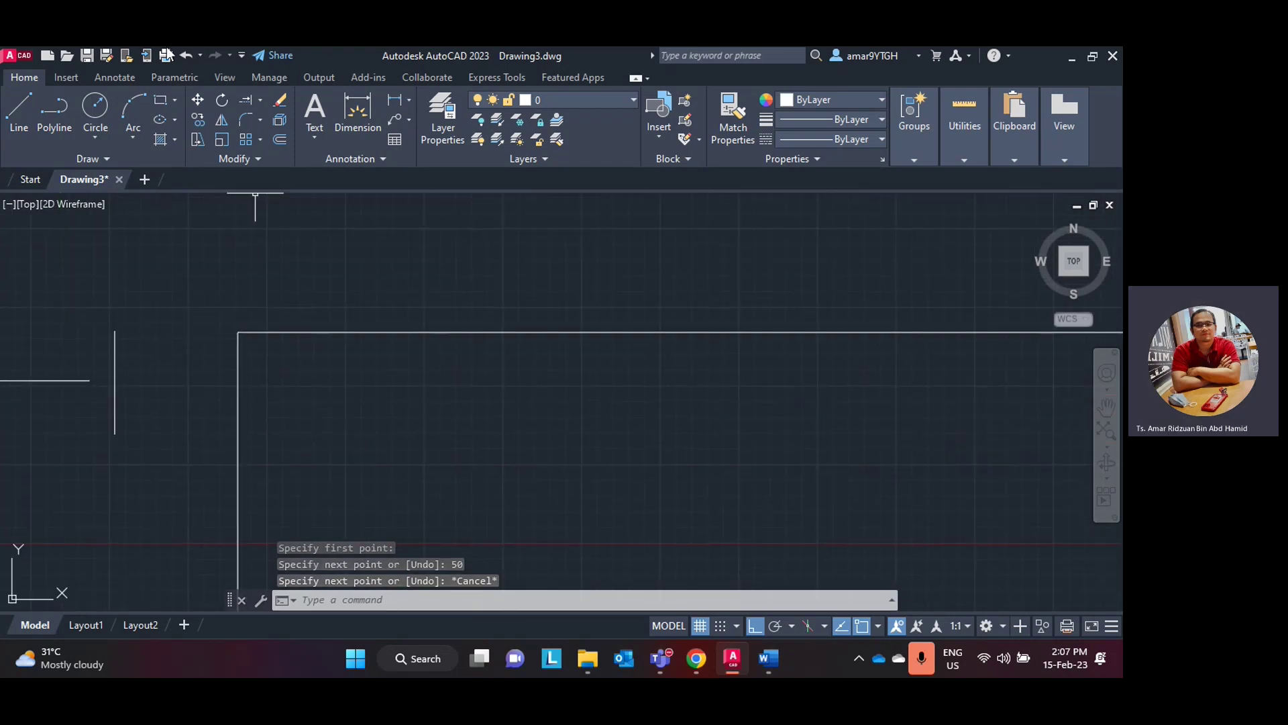
click(259, 120)
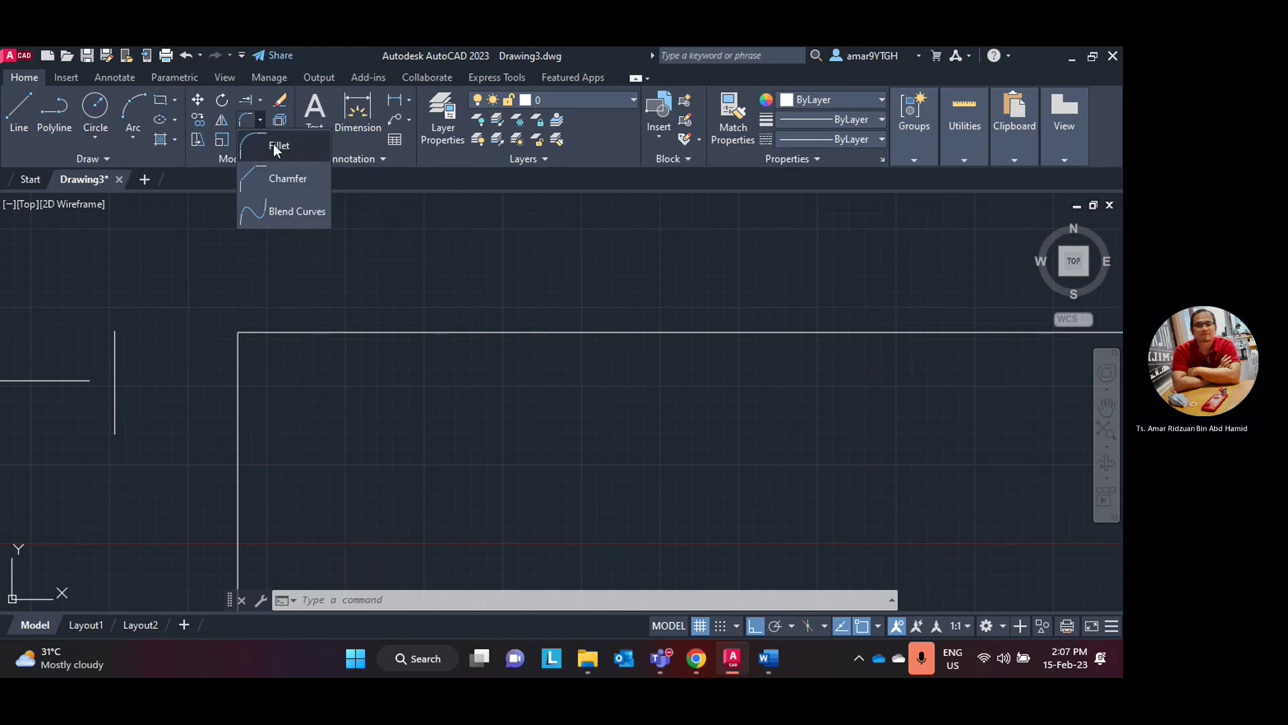
- Fillet the corner between the vertical and horizontal lines with radius 10
click(273, 145)
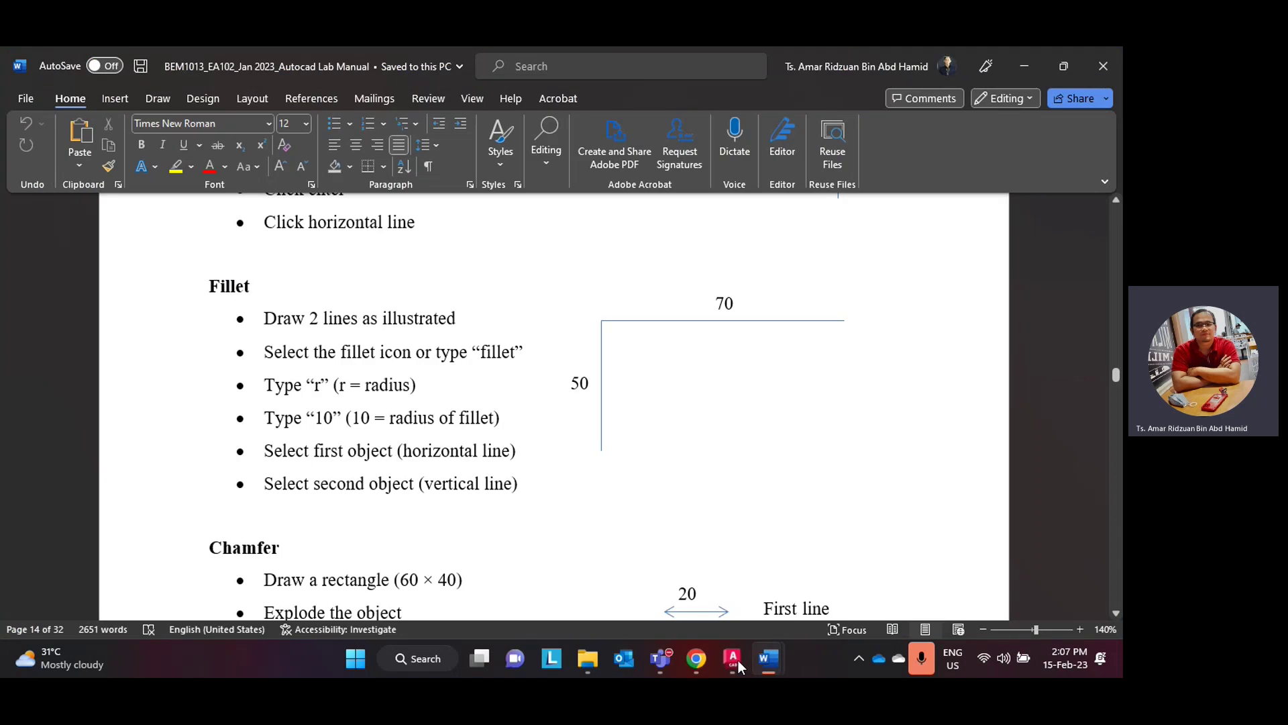
click(733, 659)
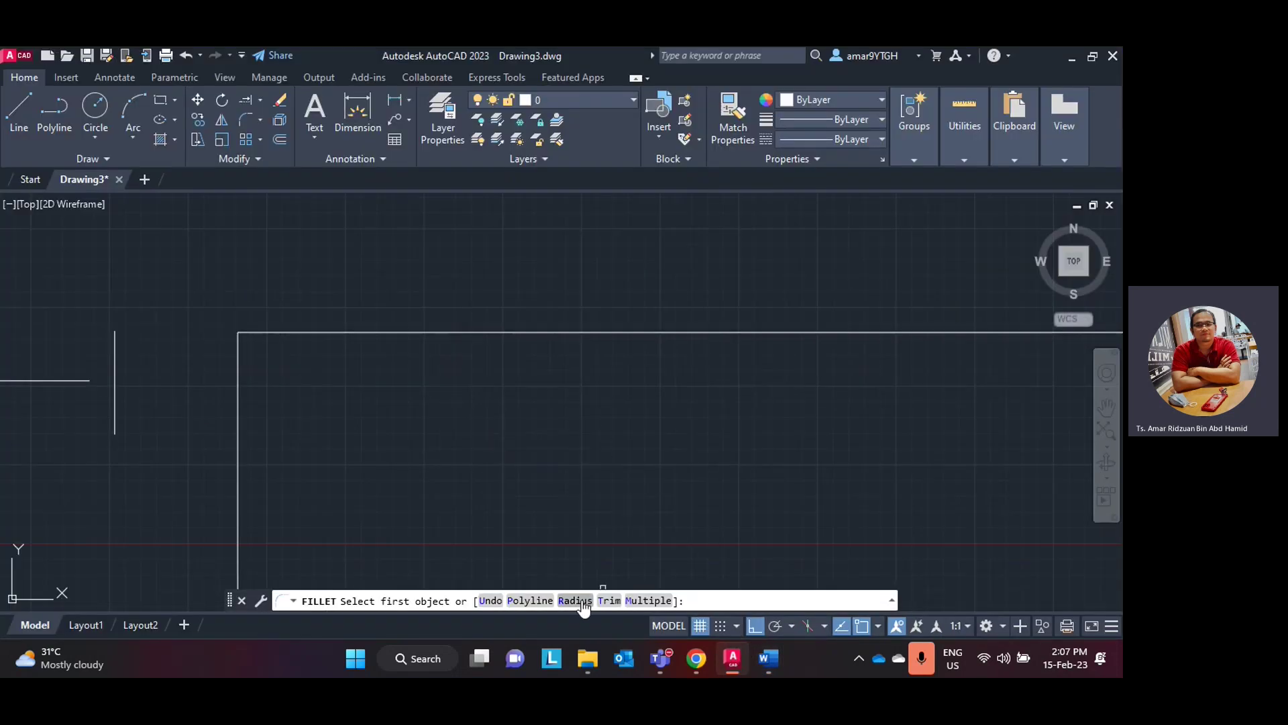
click(575, 601)
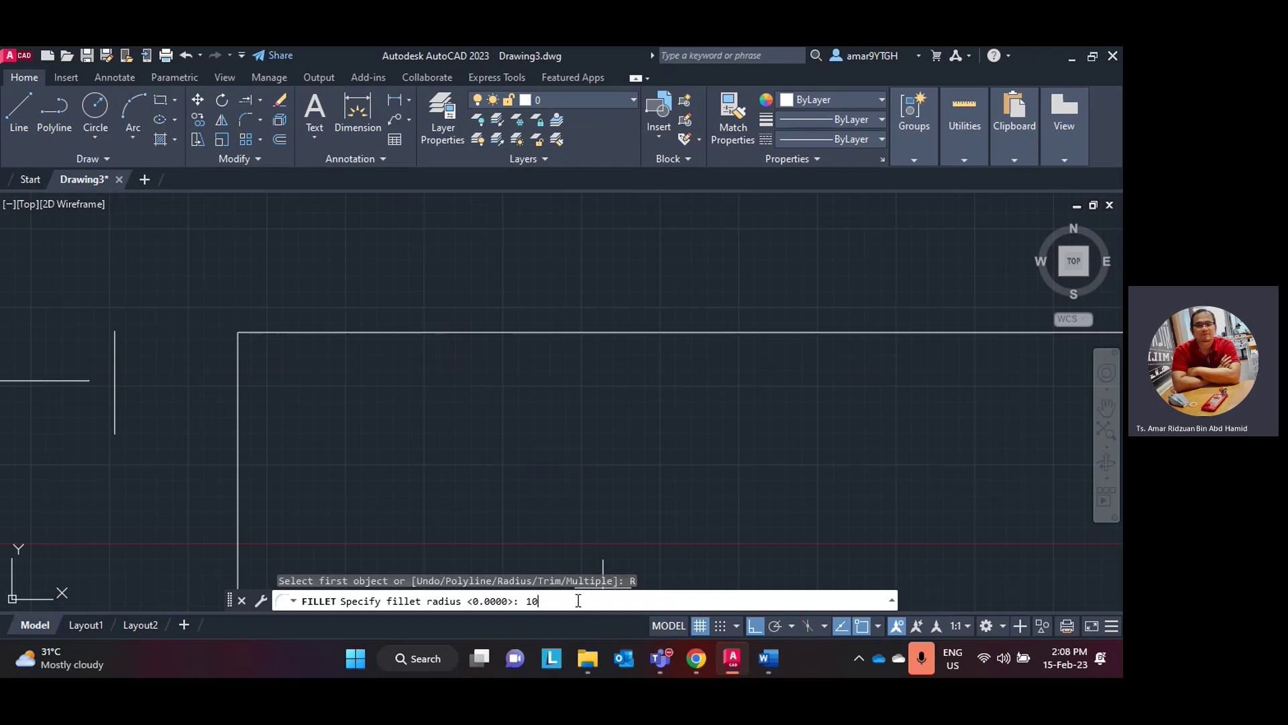
key(Return)
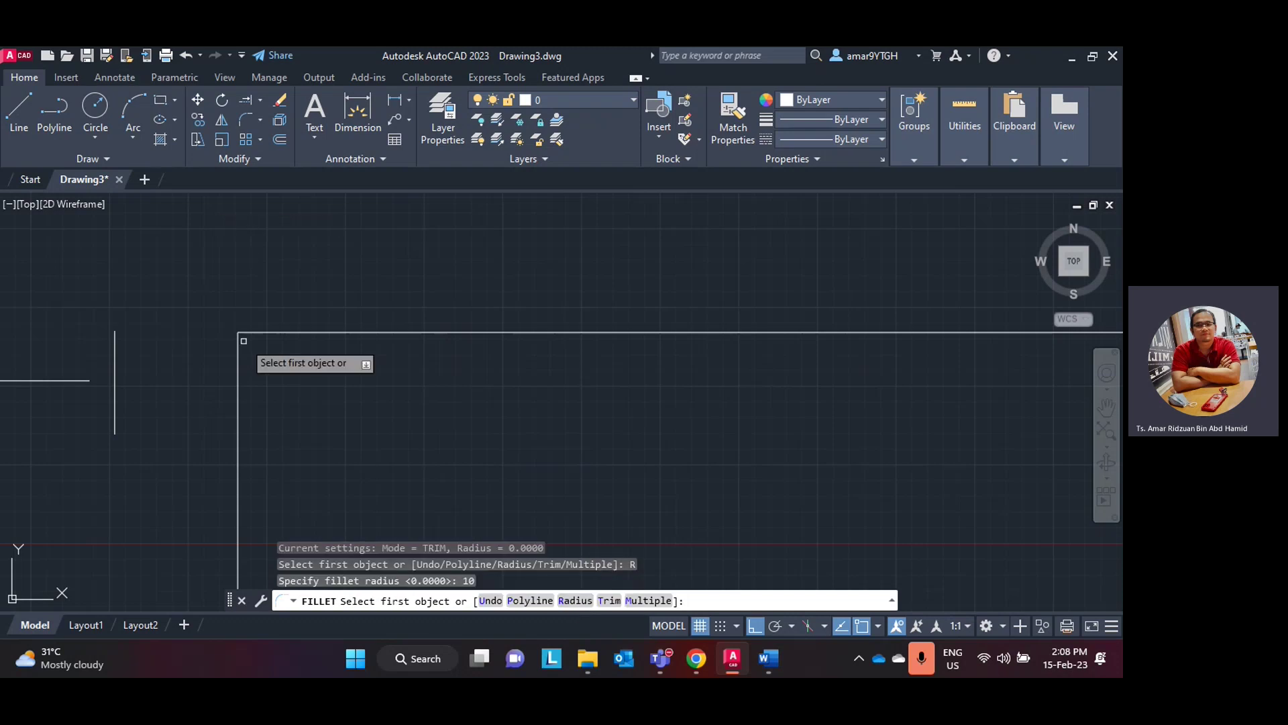
click(239, 355)
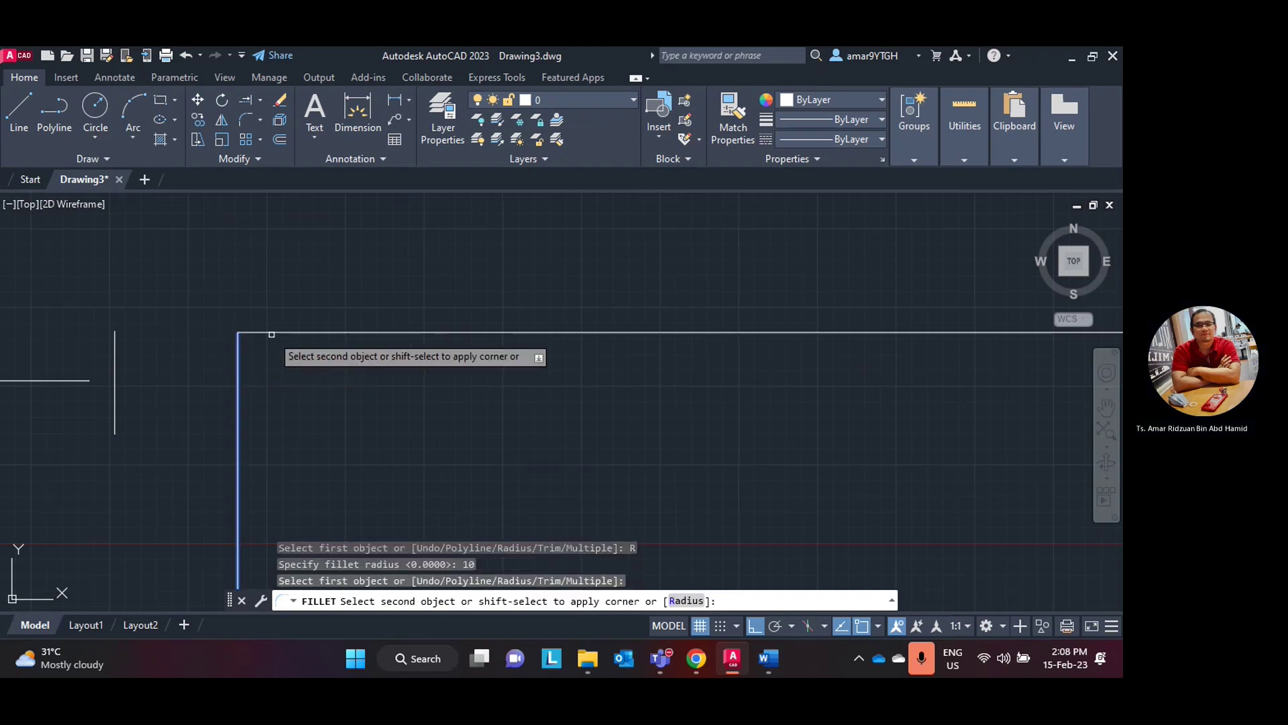
click(273, 331)
scroll(416, 331, down, 3)
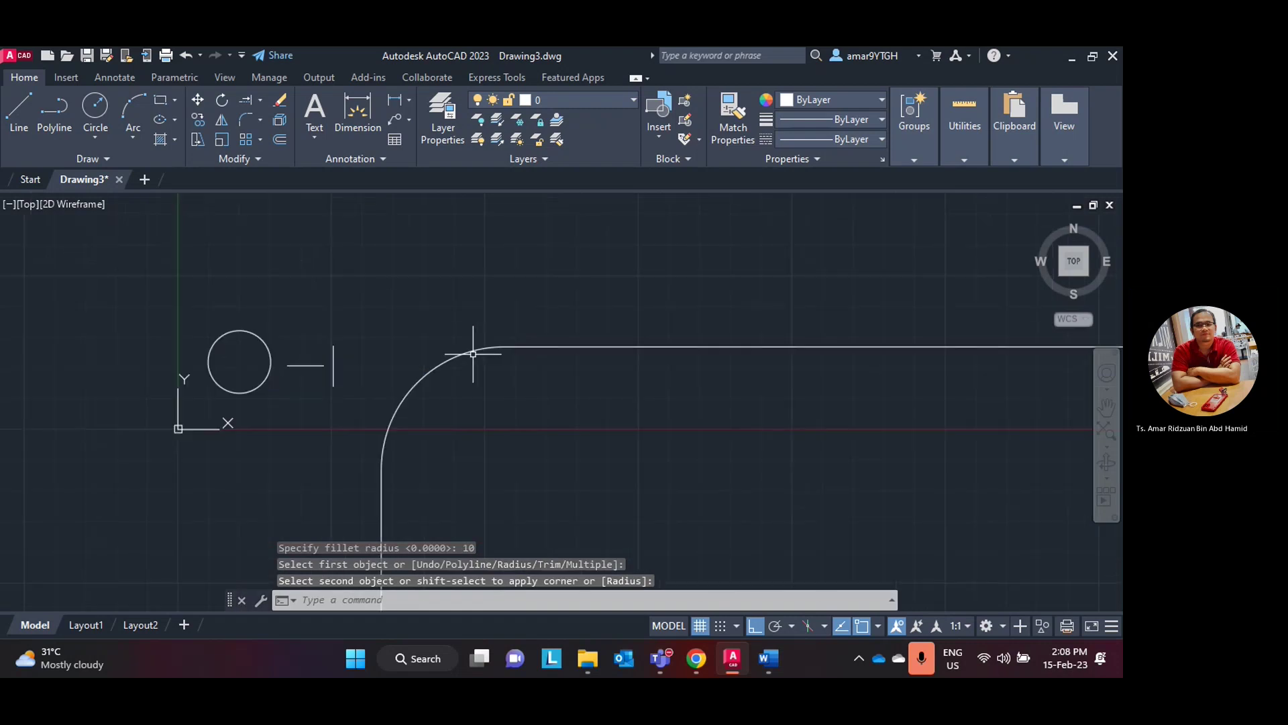
mouse_move(474, 345)
middle_down()
mouse_move(546, 381)
mouse_move(440, 335)
middle_up()
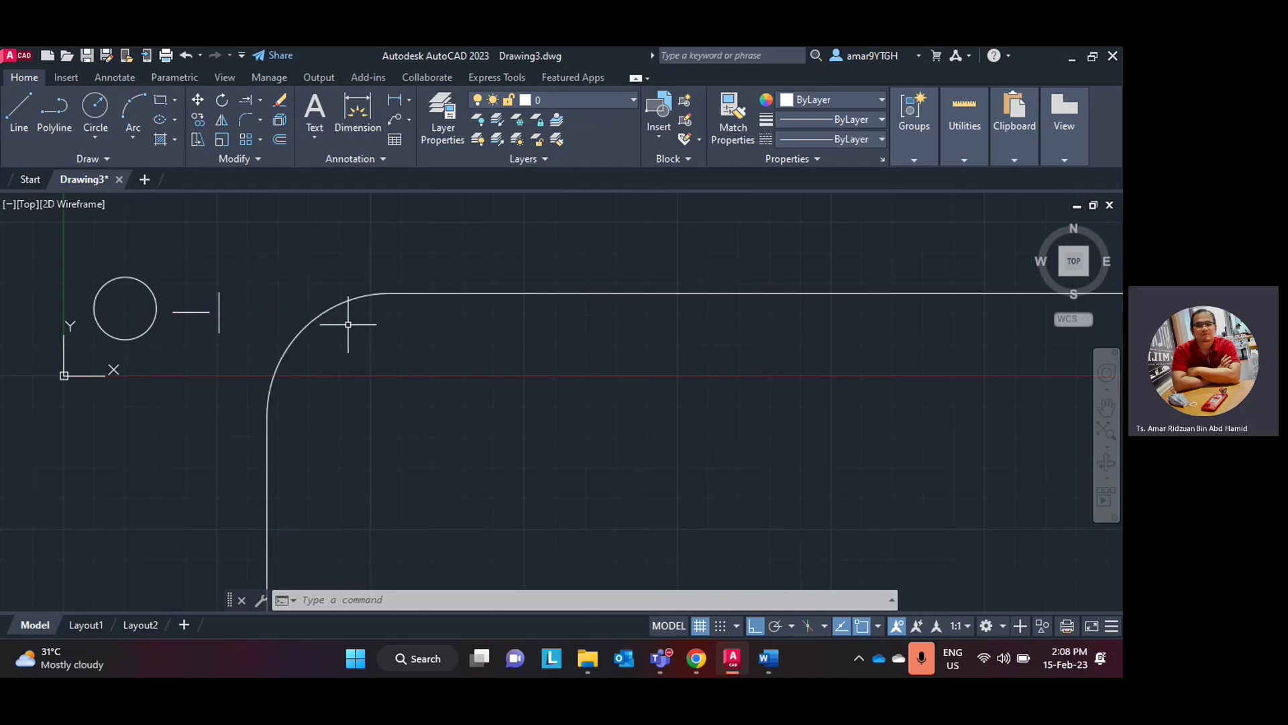
- Add a Radius dimension reading R10.0000 beside the fillet arc
click(408, 99)
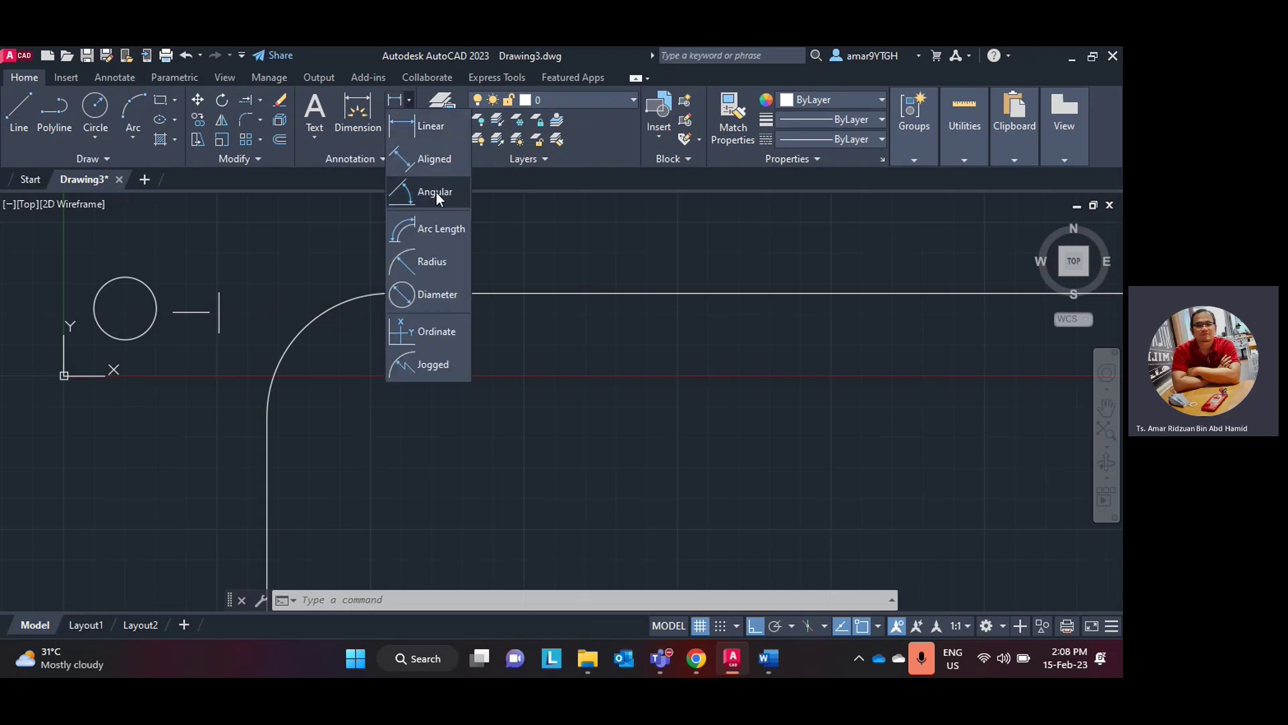
click(431, 263)
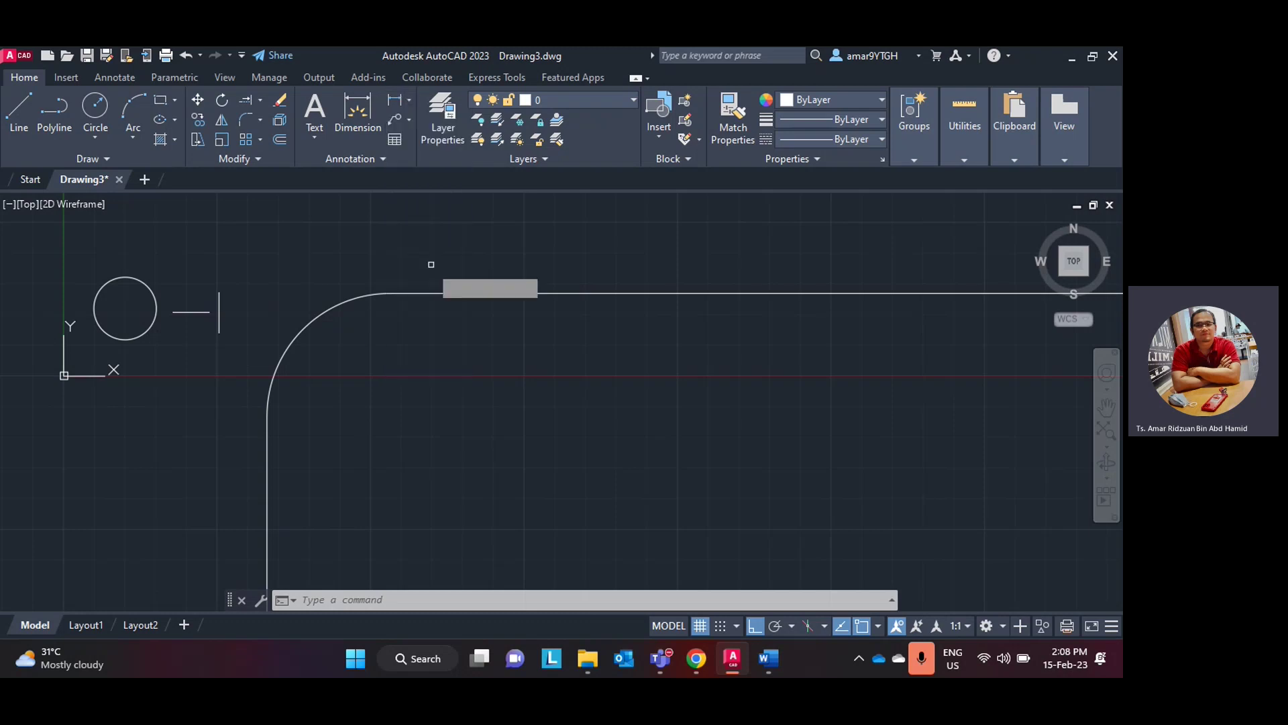
click(299, 332)
click(345, 362)
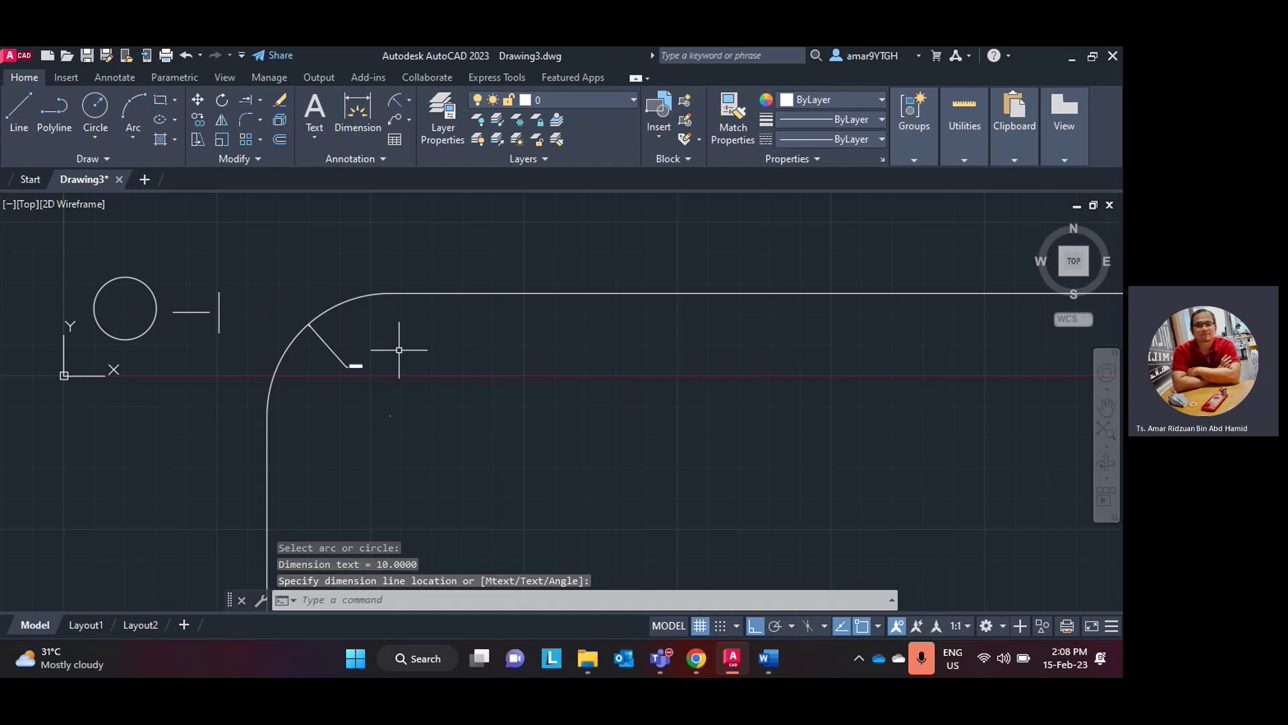
scroll(399, 349, up, 6)
scroll(331, 345, down, 2)
mouse_move(330, 344)
middle_down()
mouse_move(465, 383)
mouse_move(494, 362)
mouse_move(486, 379)
middle_up()
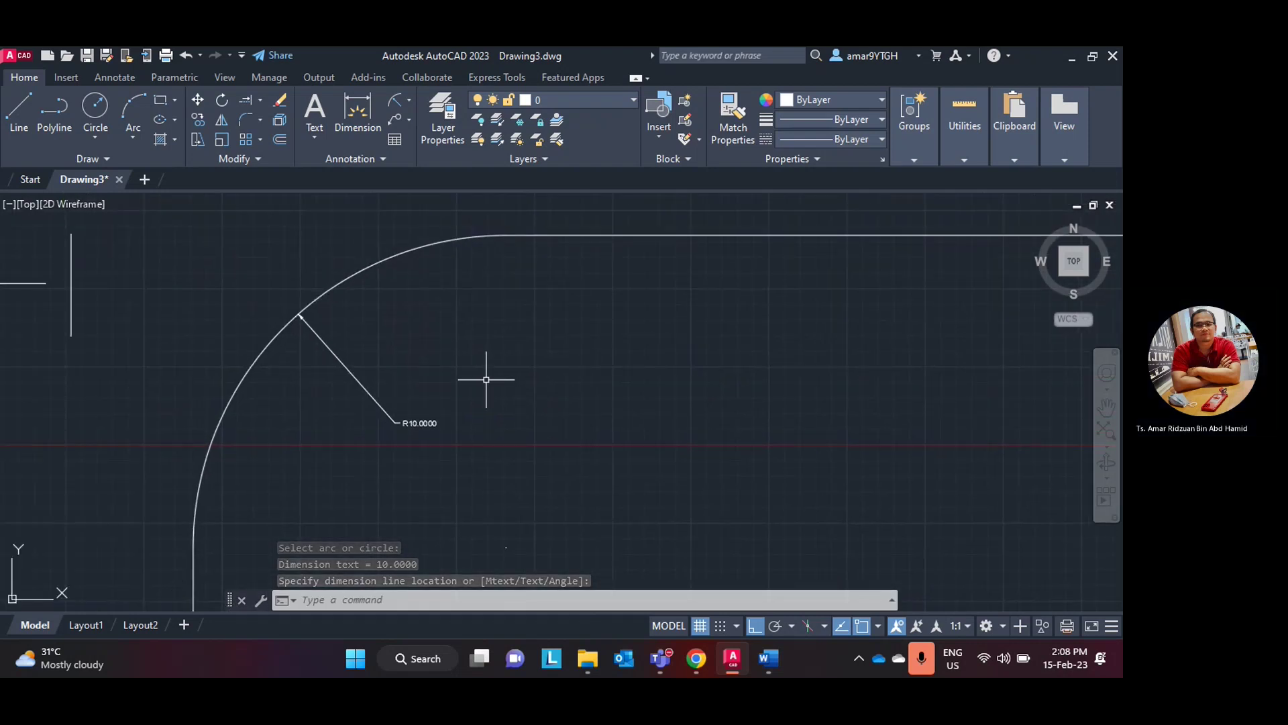
scroll(495, 342, down, 2)
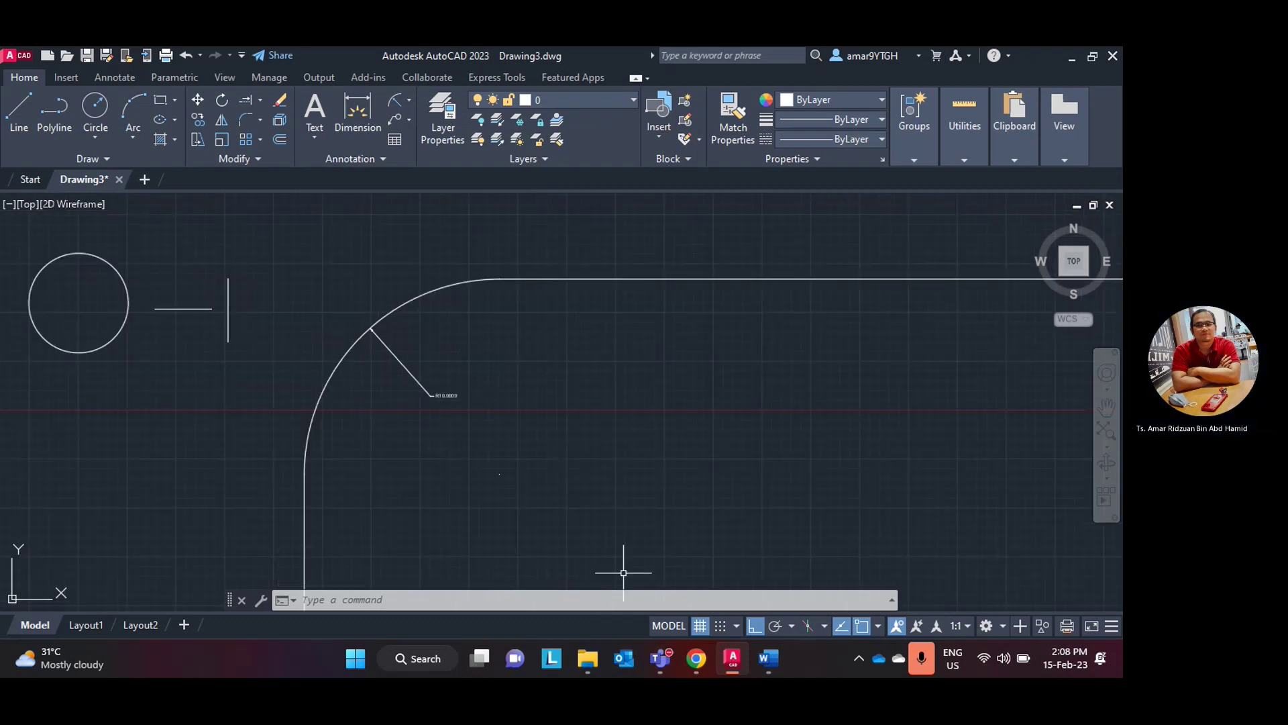
click(732, 661)
- Scroll the lab manual to the Chamfer section and return to AutoCAD
scroll(399, 364, down, 5)
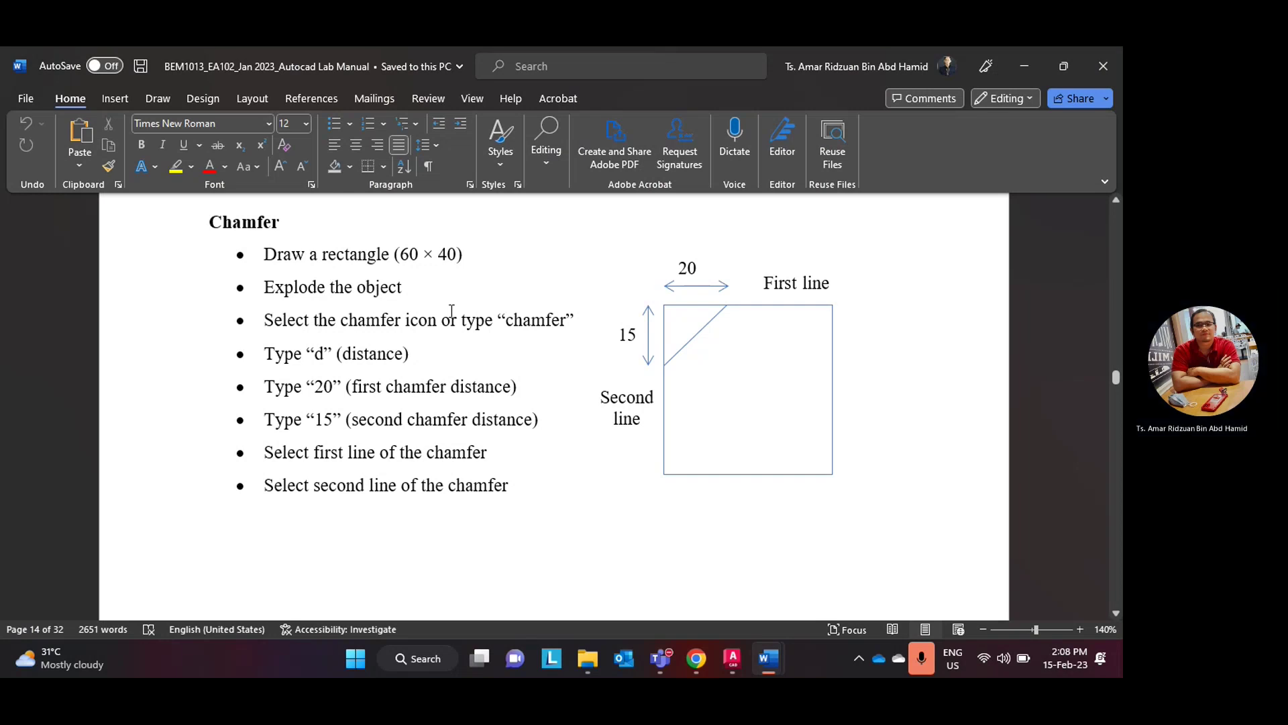
click(727, 660)
- Draw a 60 × 40 rectangle using RECTANG's Dimensions option
scroll(525, 319, down, 2)
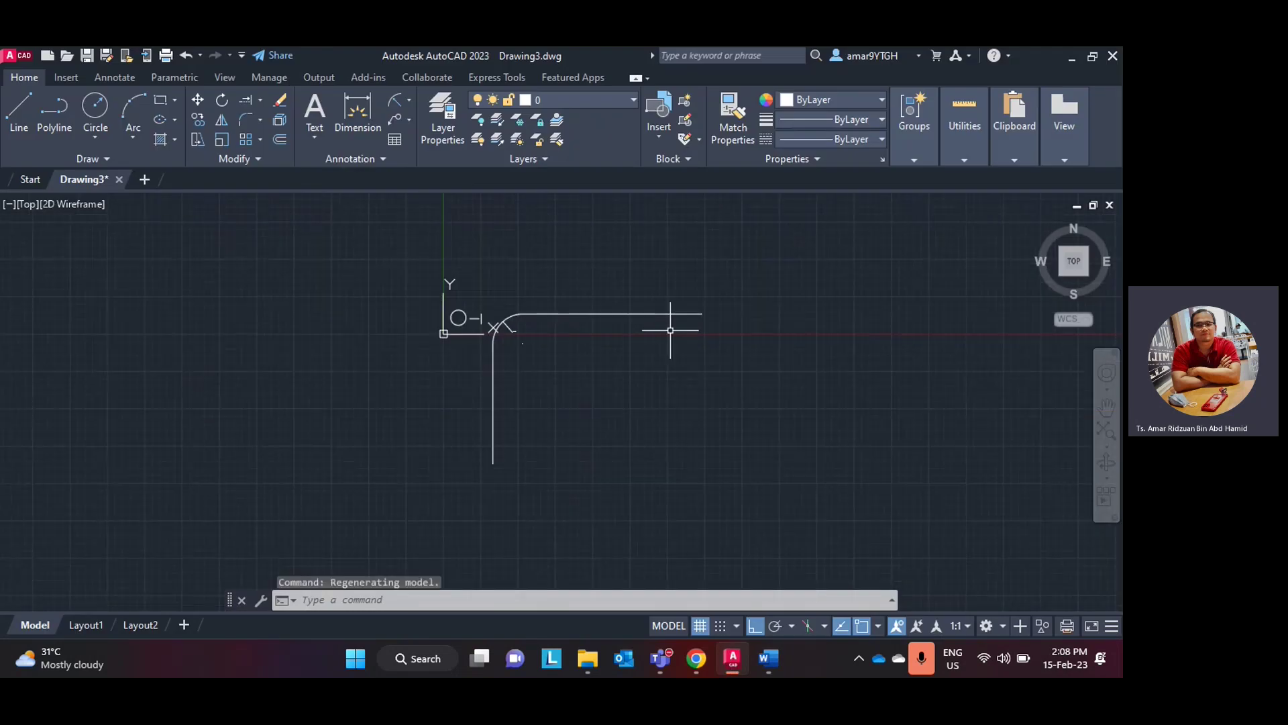
middle_drag(673, 325, 252, 339)
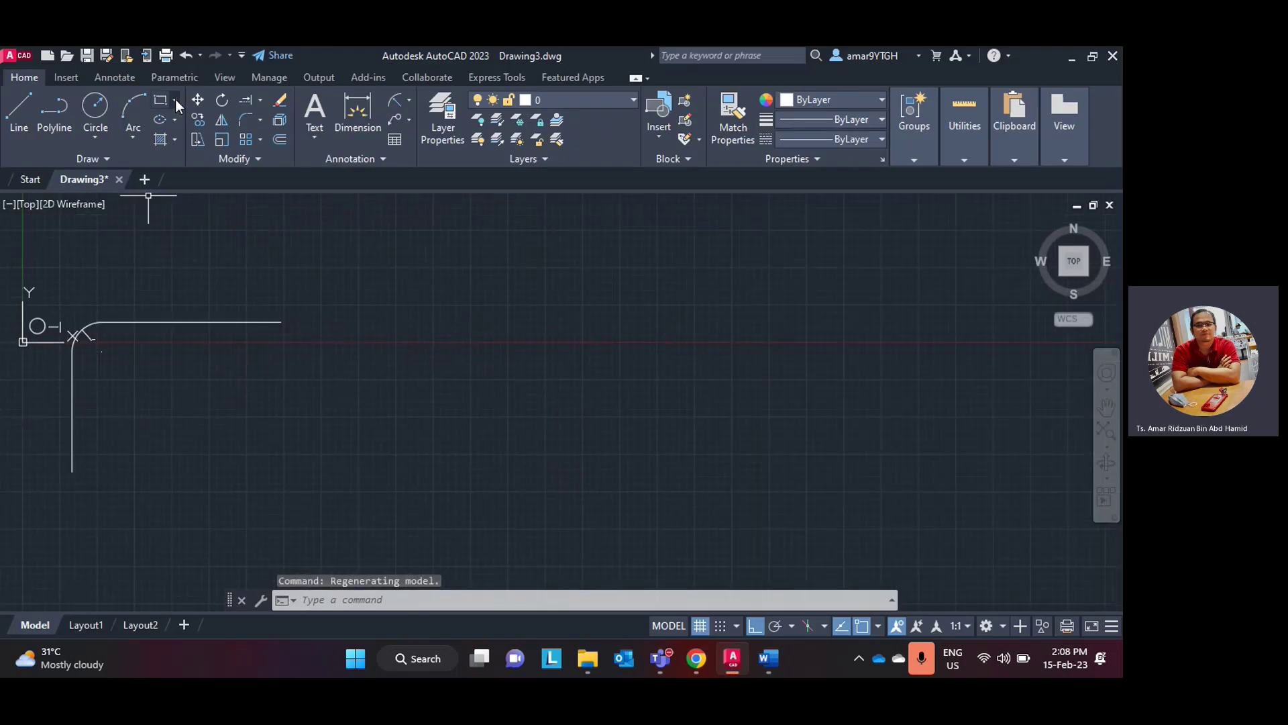
click(174, 100)
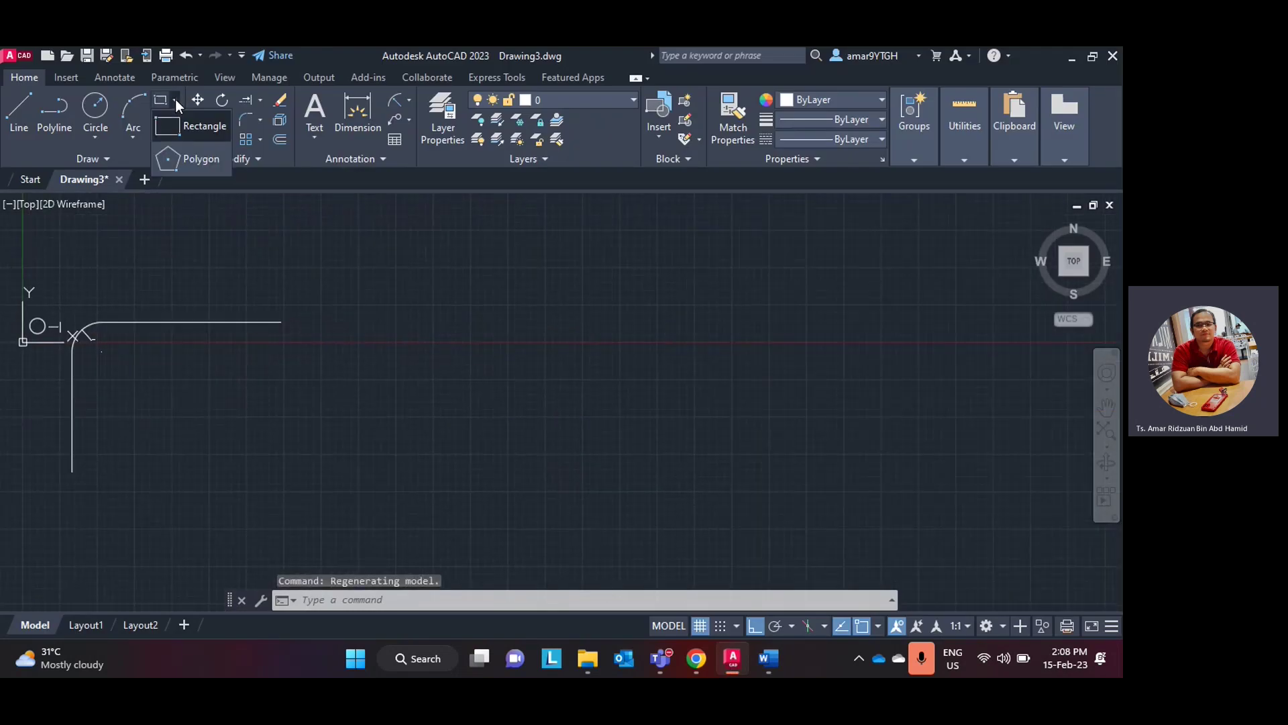
click(194, 127)
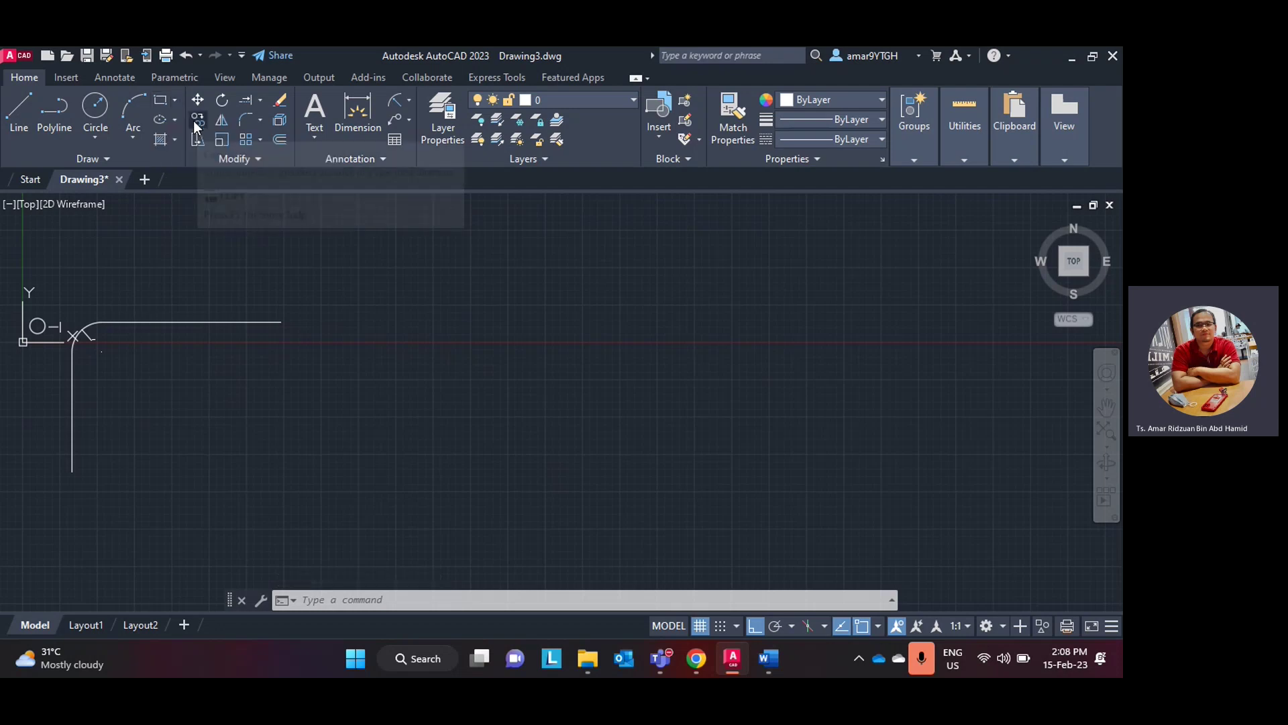
click(476, 317)
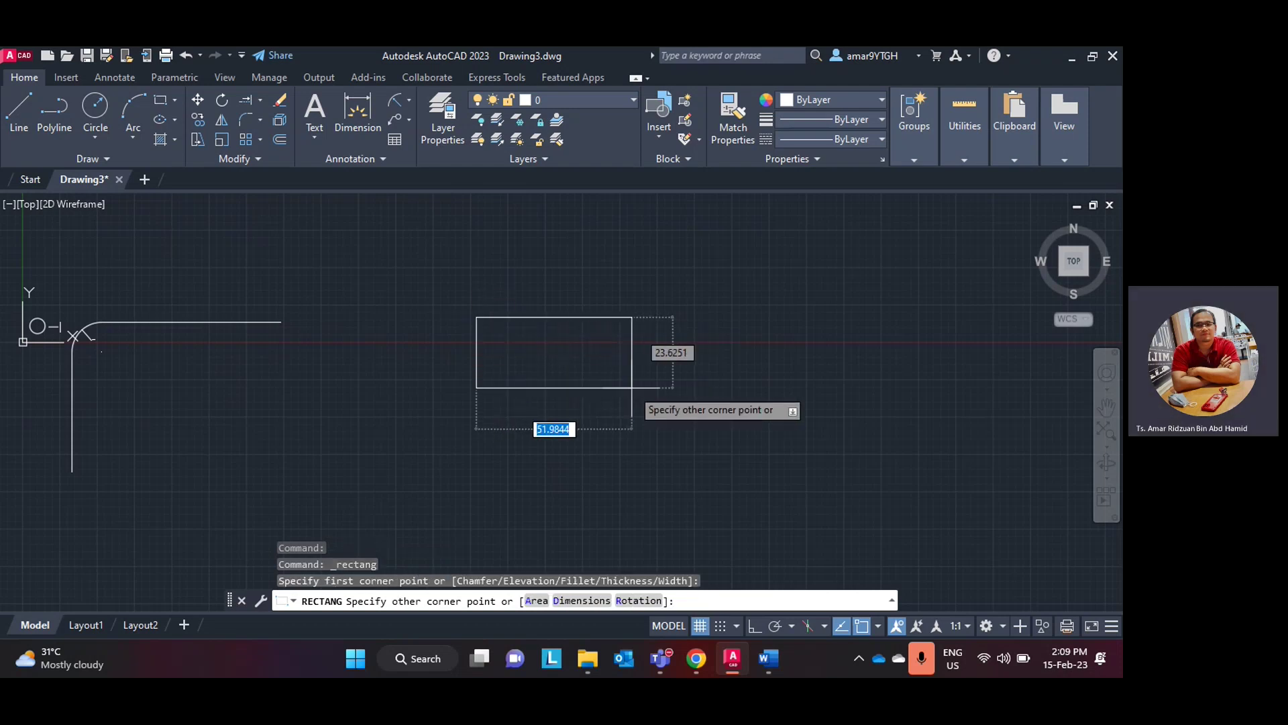
text(d)
key(Return)
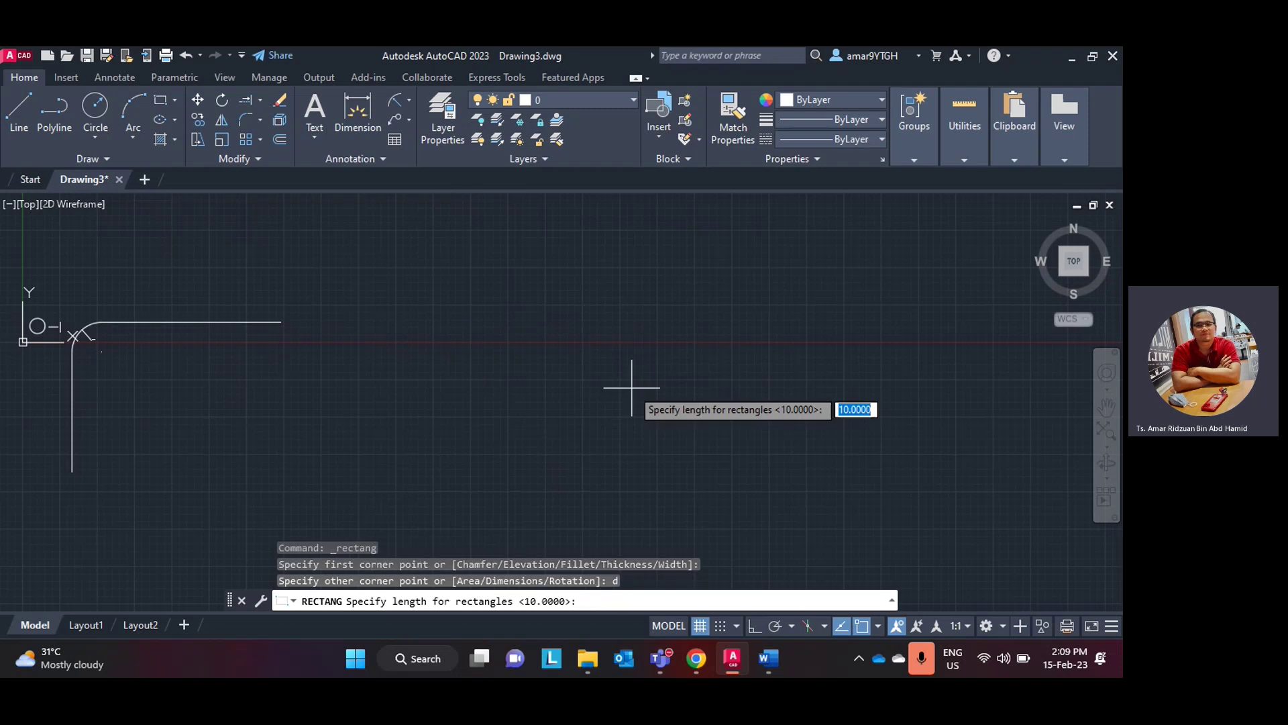
text(60)
key(Return)
text(40)
key(Return)
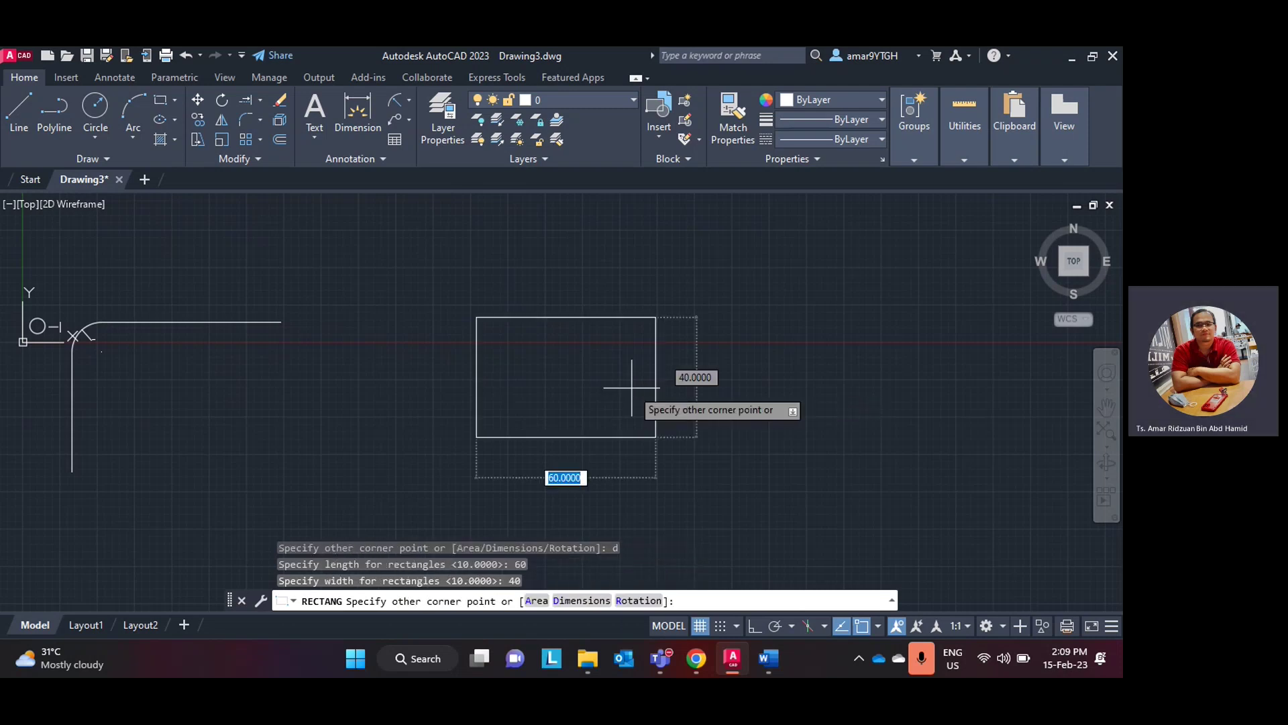
click(633, 380)
scroll(592, 368, up, 4)
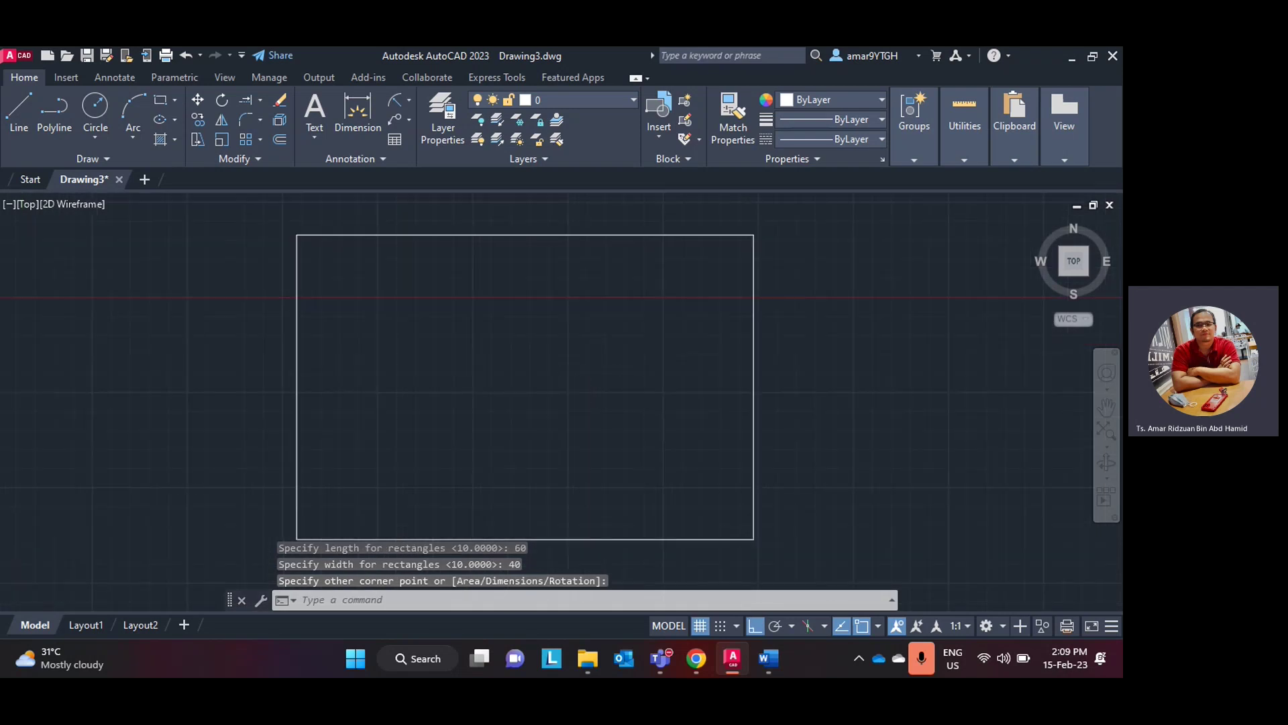
scroll(594, 368, down, 2)
middle_drag(597, 368, 540, 365)
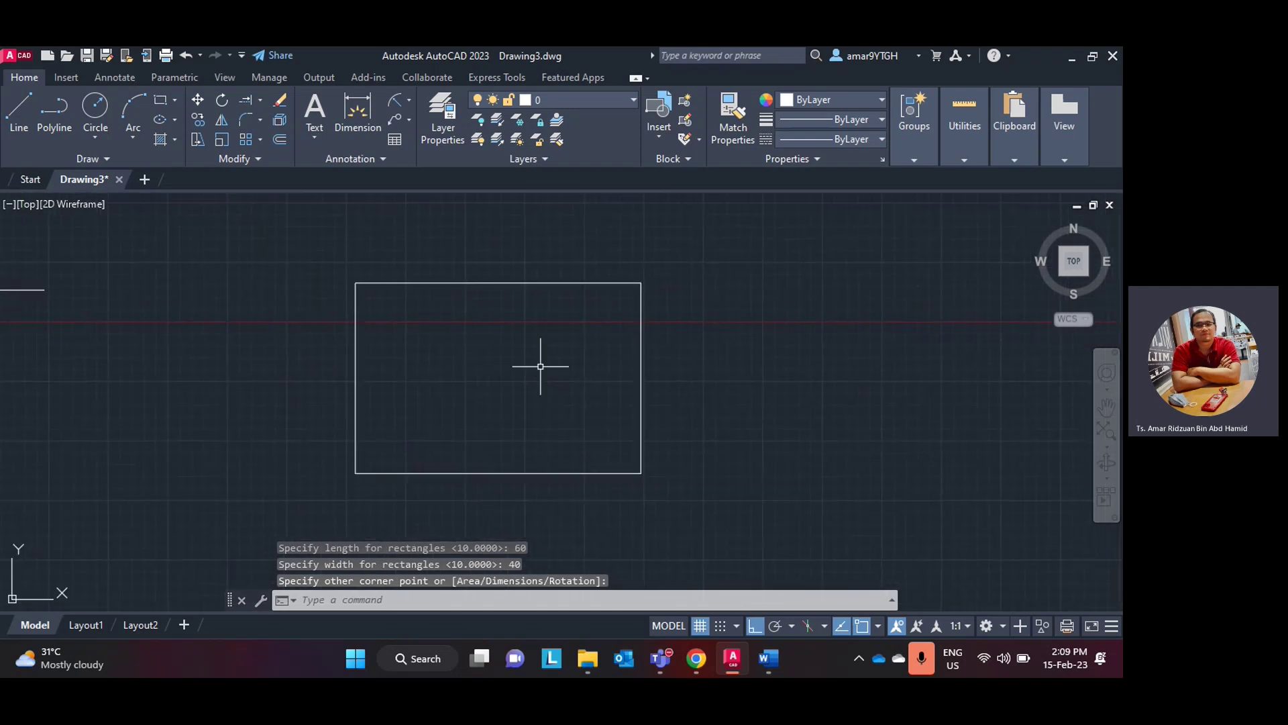
- Add a 60 linear dimension above the rectangle's top edge
click(409, 99)
click(416, 125)
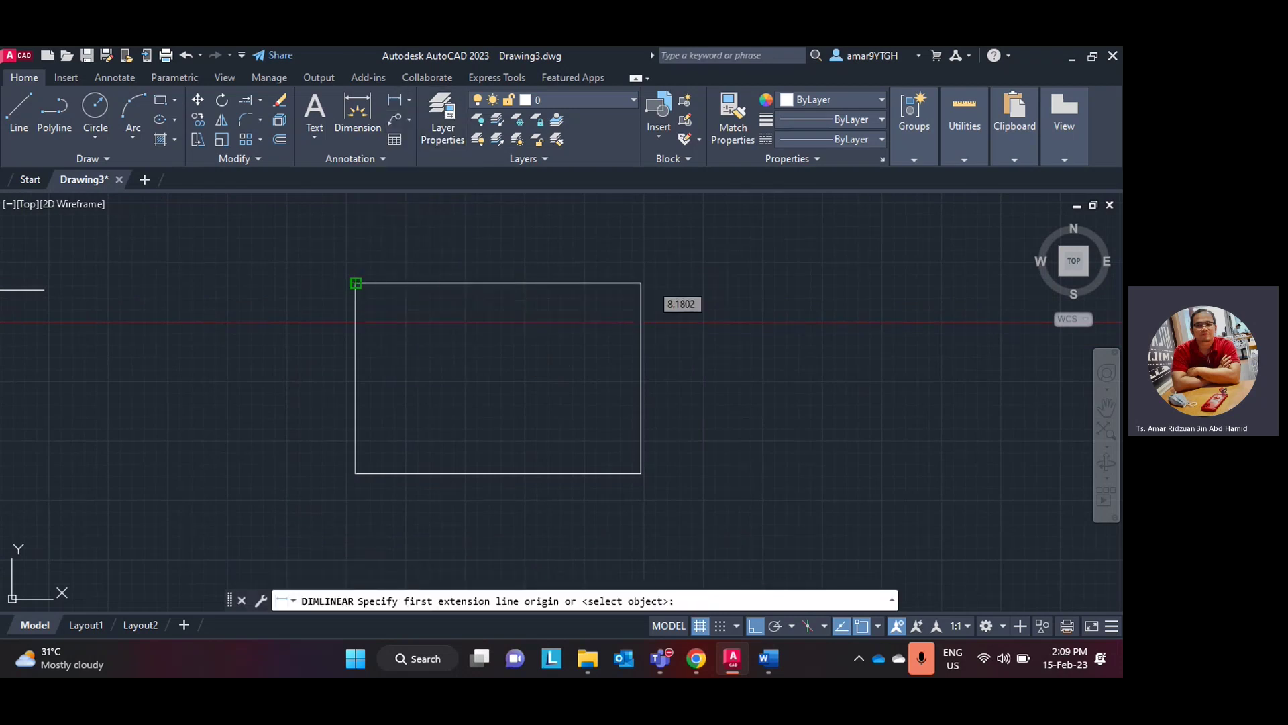
click(355, 283)
click(641, 284)
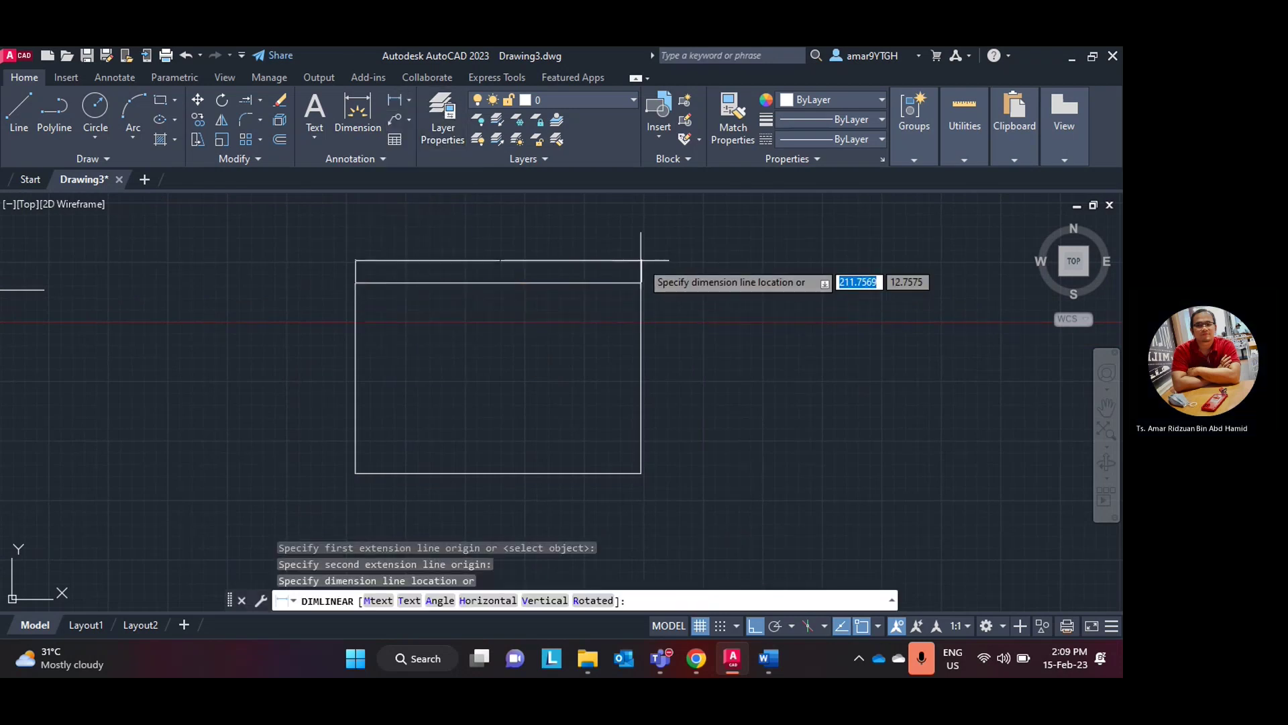
click(633, 268)
scroll(503, 264, up, 10)
scroll(503, 265, down, 5)
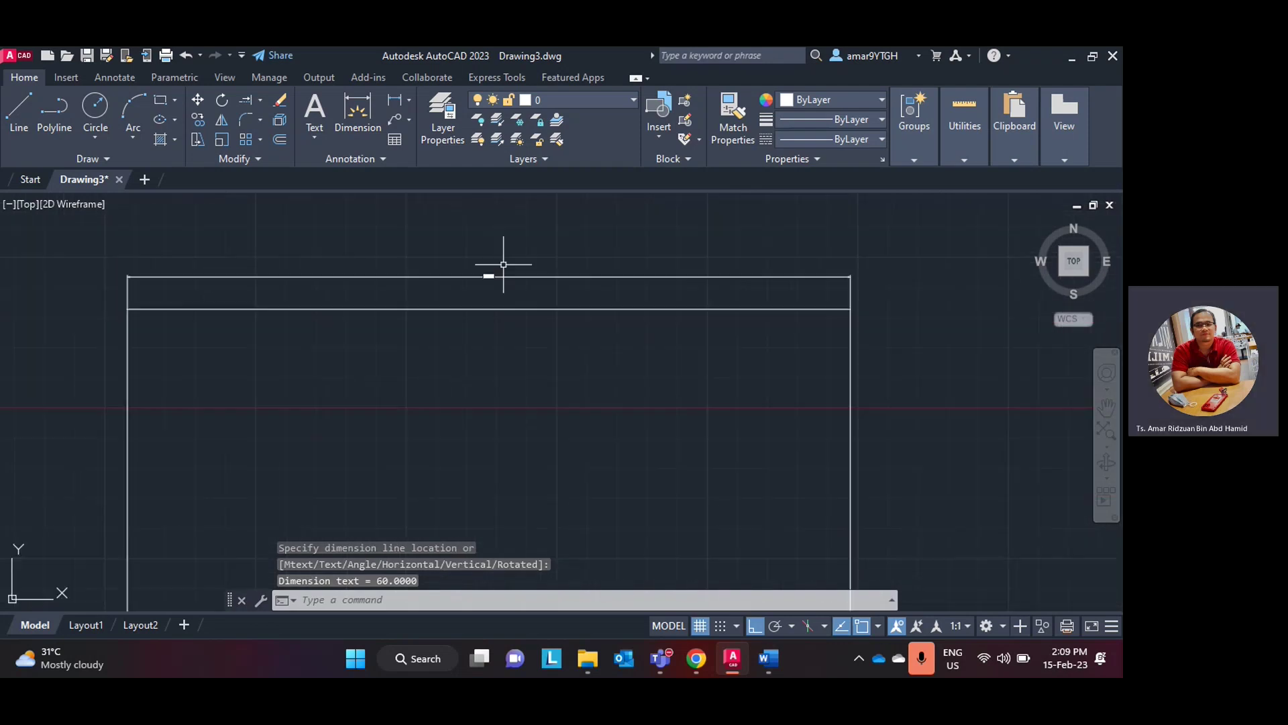
scroll(673, 288, down, 2)
middle_drag(672, 288, 504, 232)
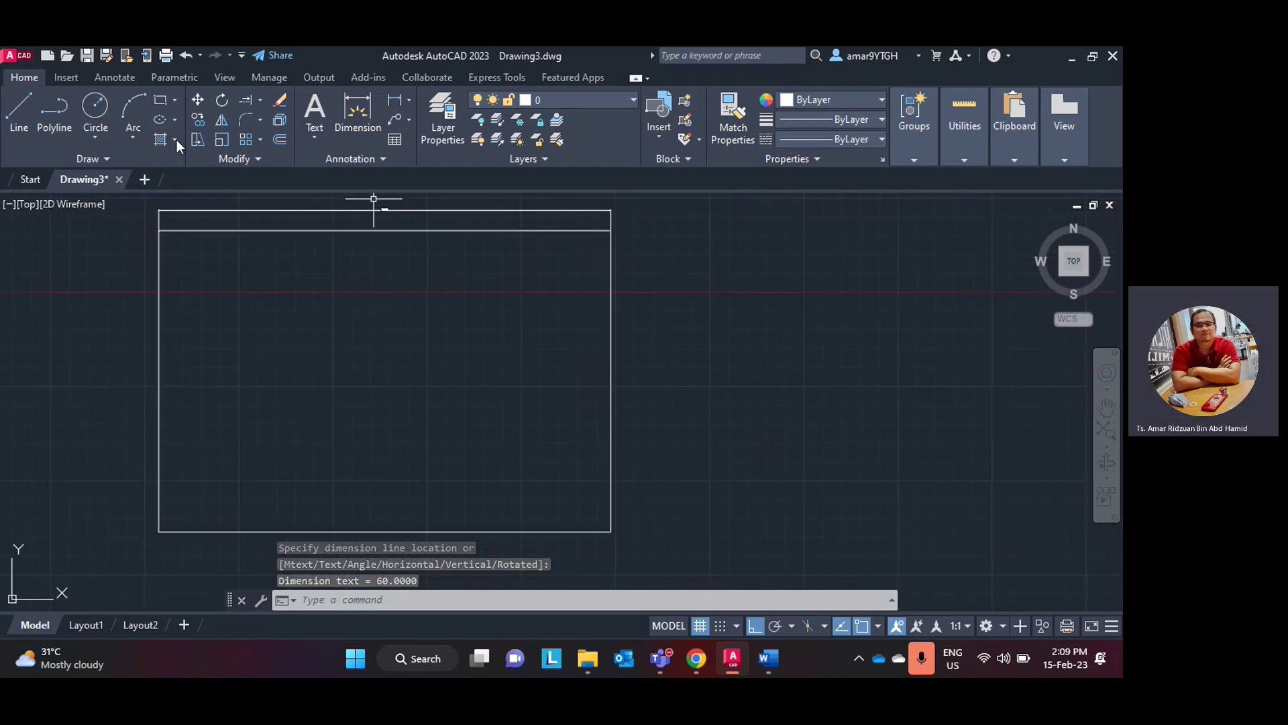
- Add a 40 linear dimension along the rectangle's right edge
key(Return)
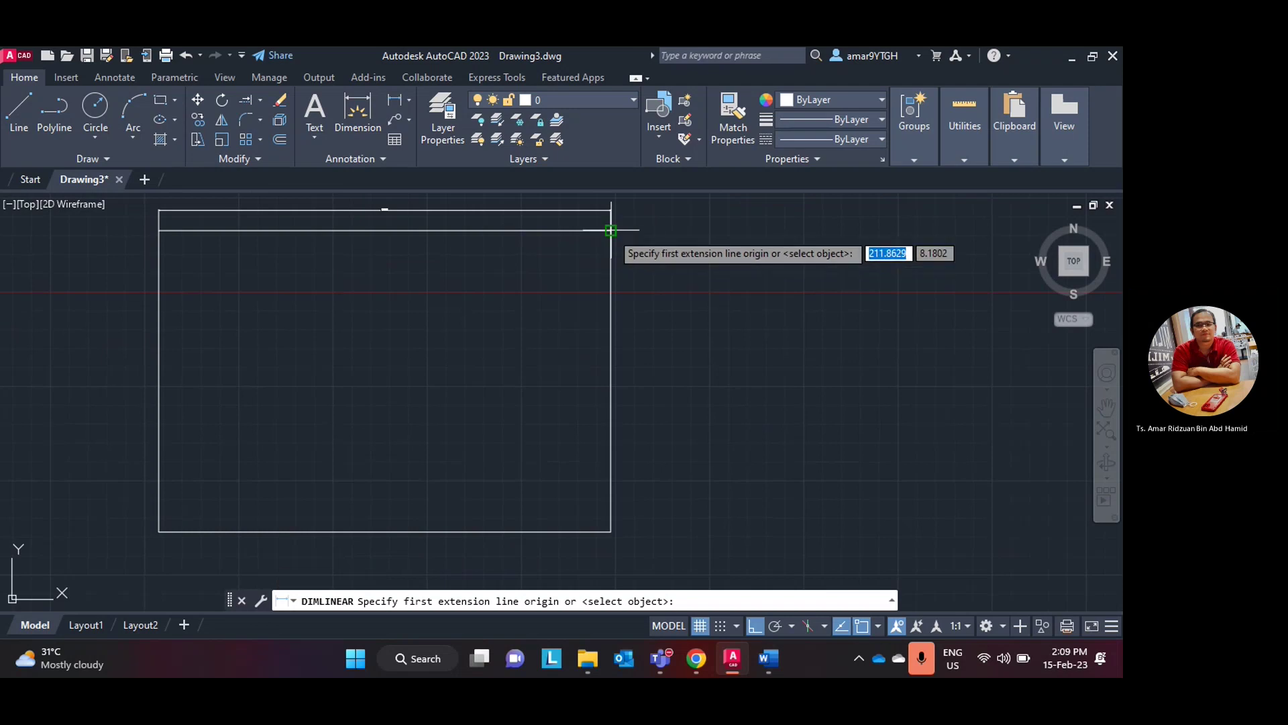
click(610, 230)
click(611, 531)
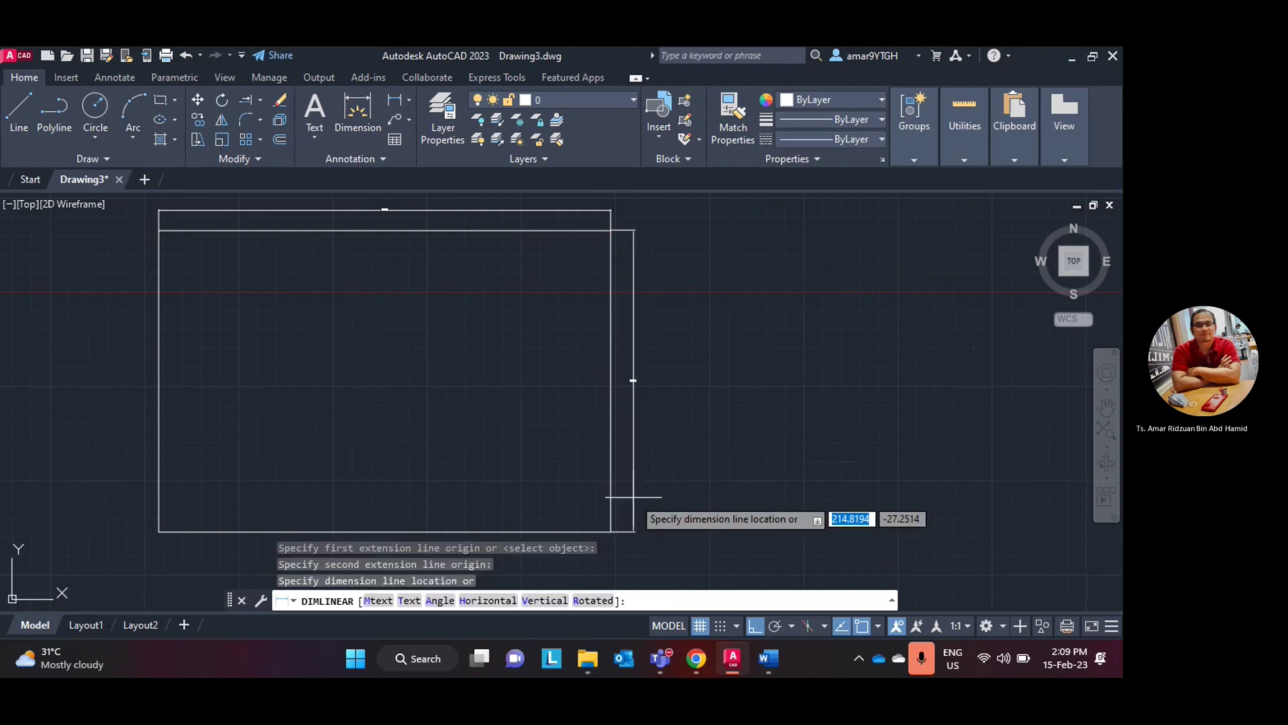
click(633, 376)
scroll(624, 366, up, 8)
scroll(624, 367, down, 6)
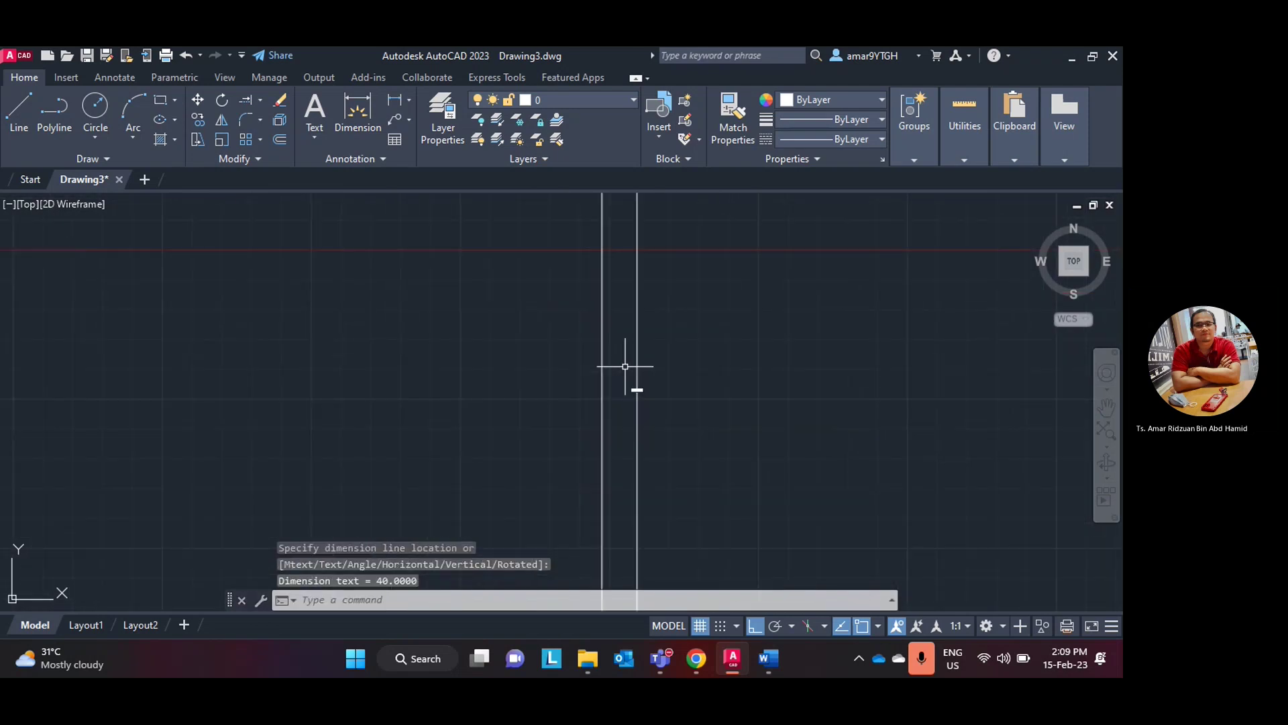
scroll(486, 363, up, 2)
mouse_move(463, 353)
middle_down()
mouse_move(558, 394)
mouse_move(570, 374)
middle_up()
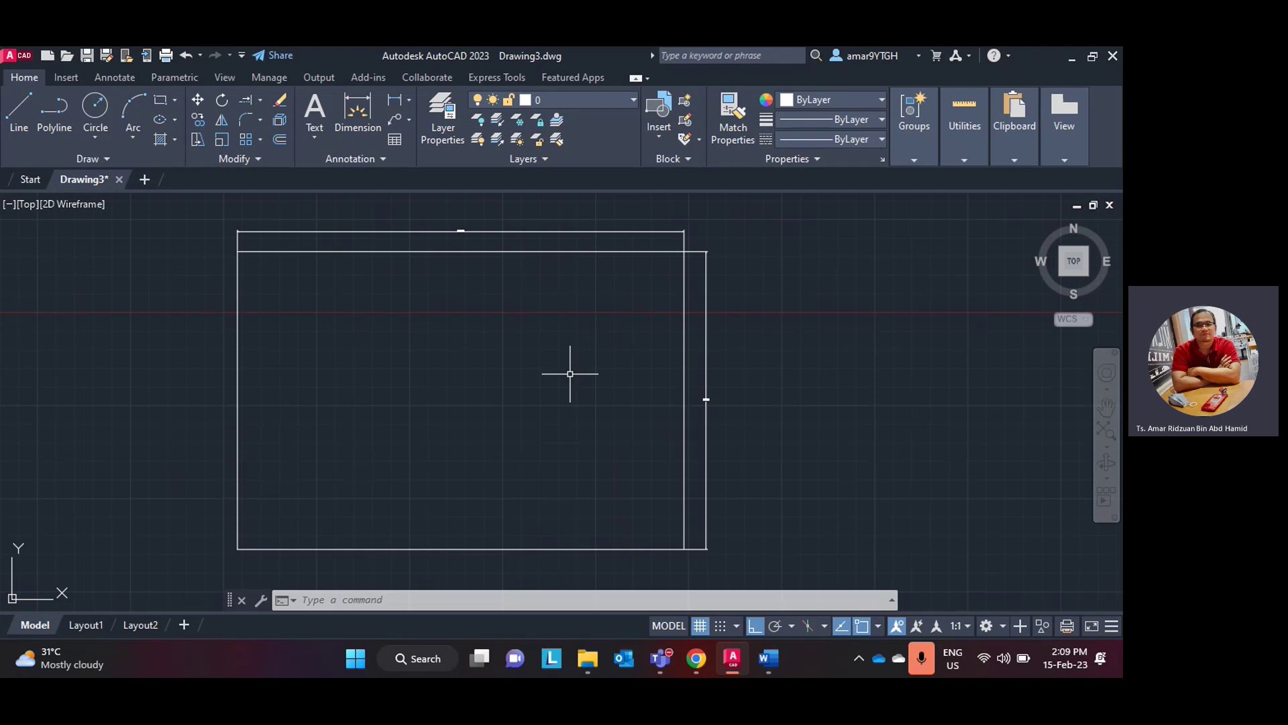
click(768, 660)
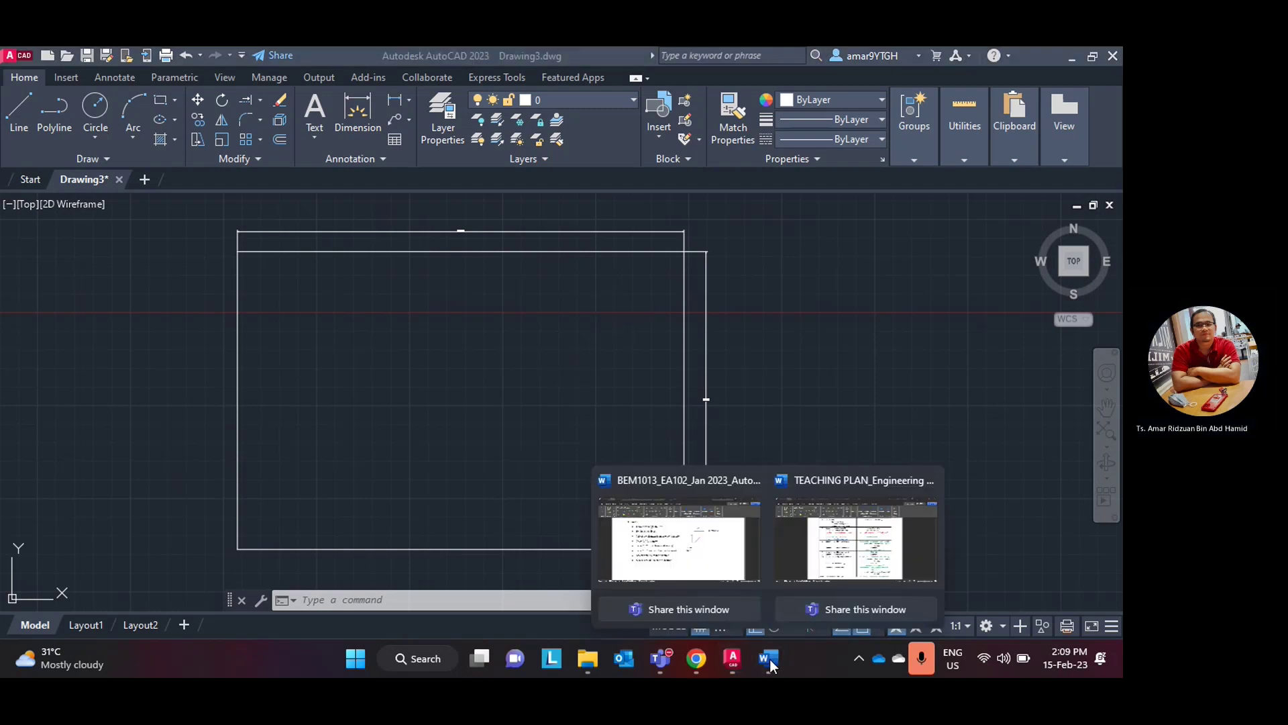
click(734, 660)
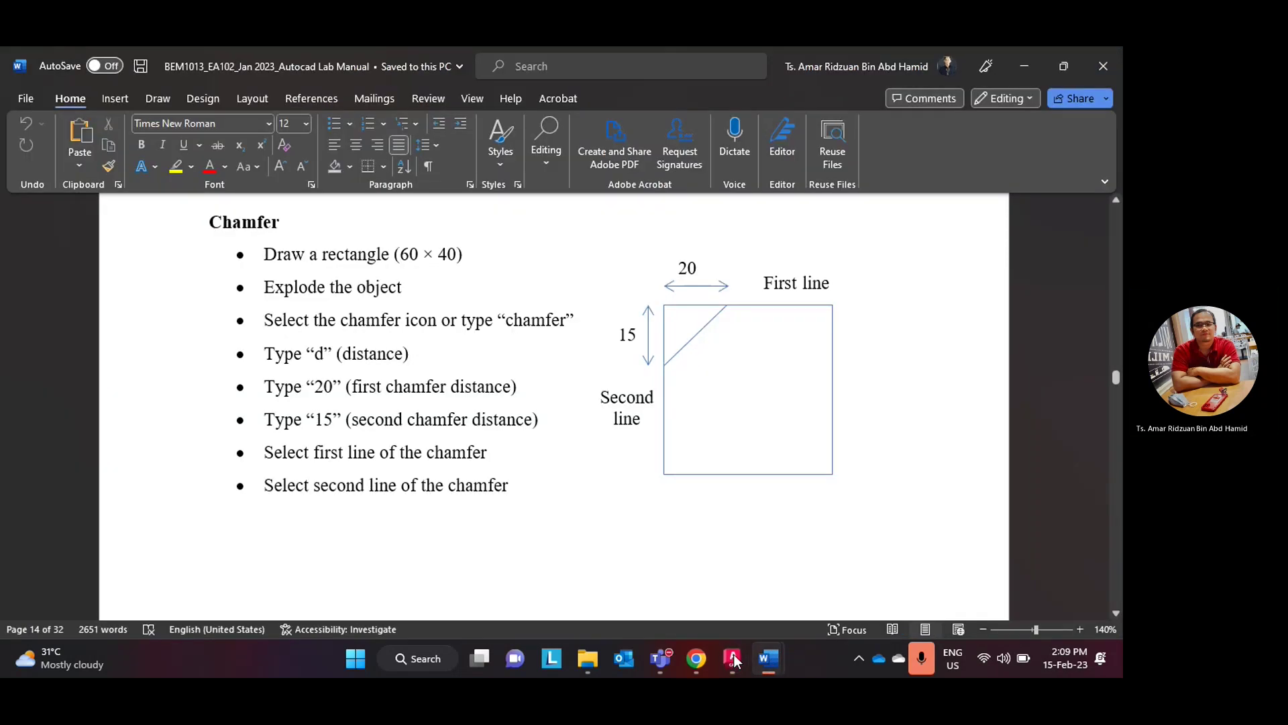
click(734, 659)
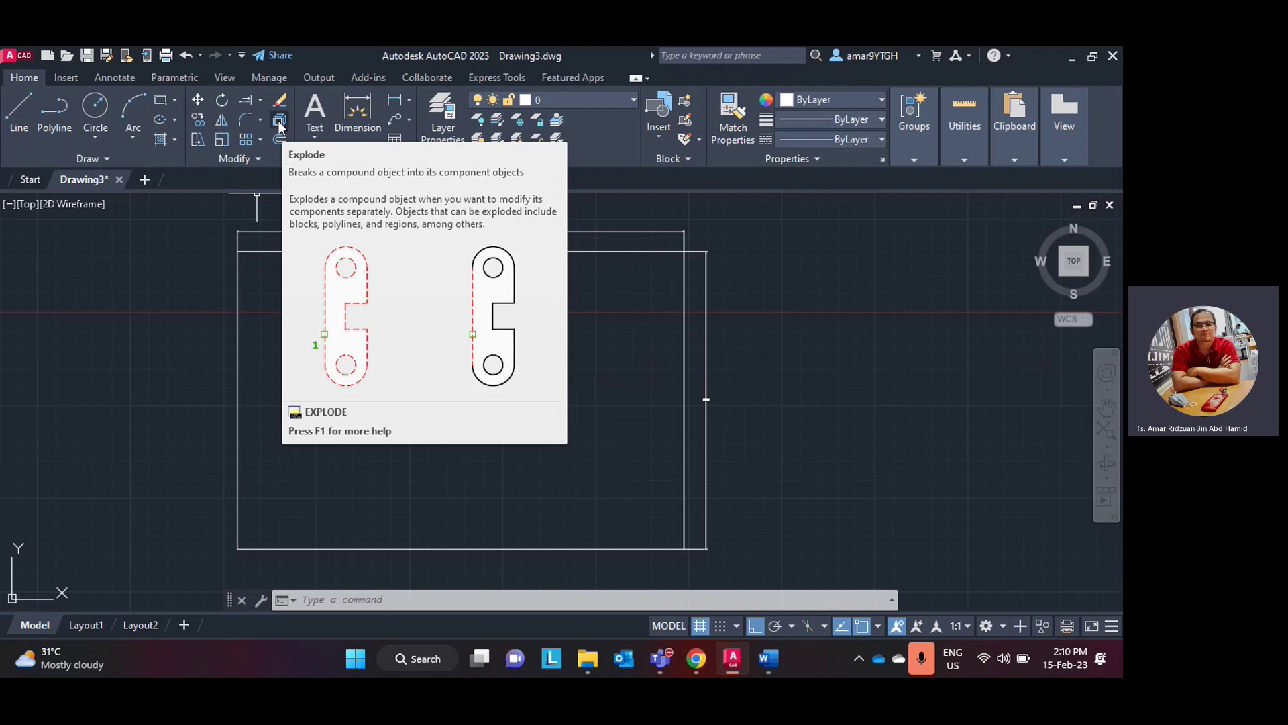
click(280, 128)
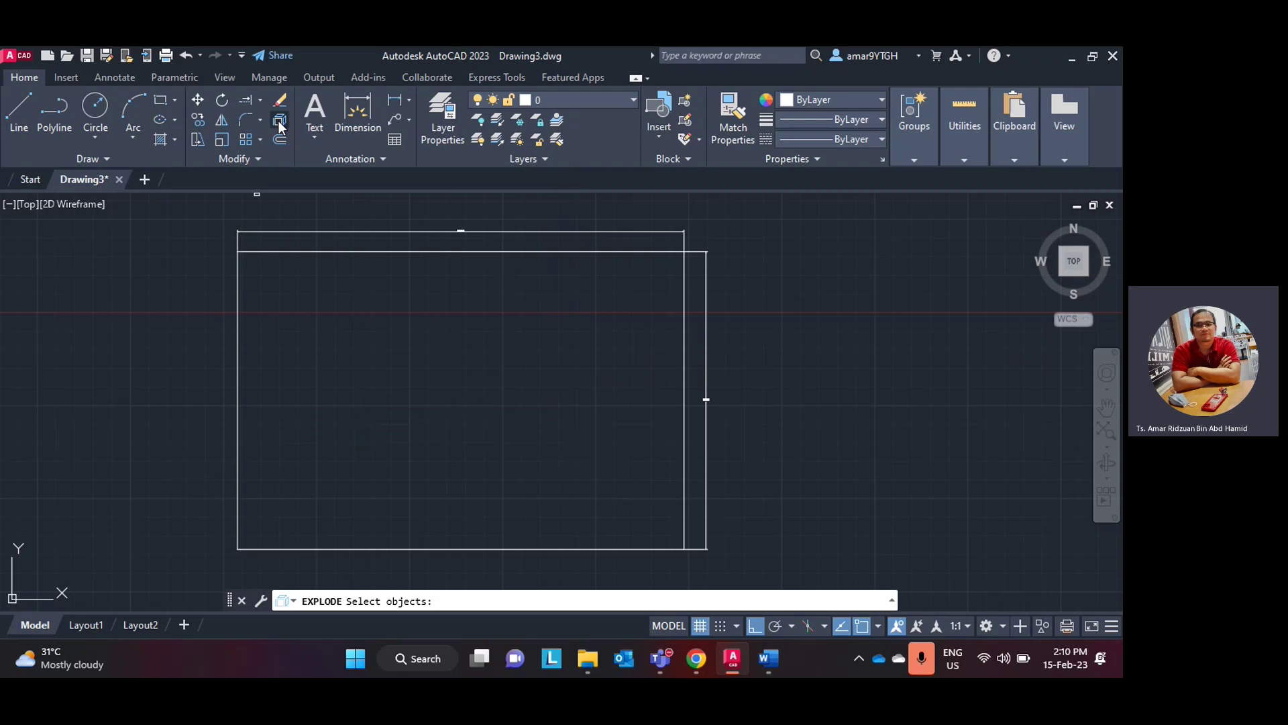
click(322, 250)
click(326, 250)
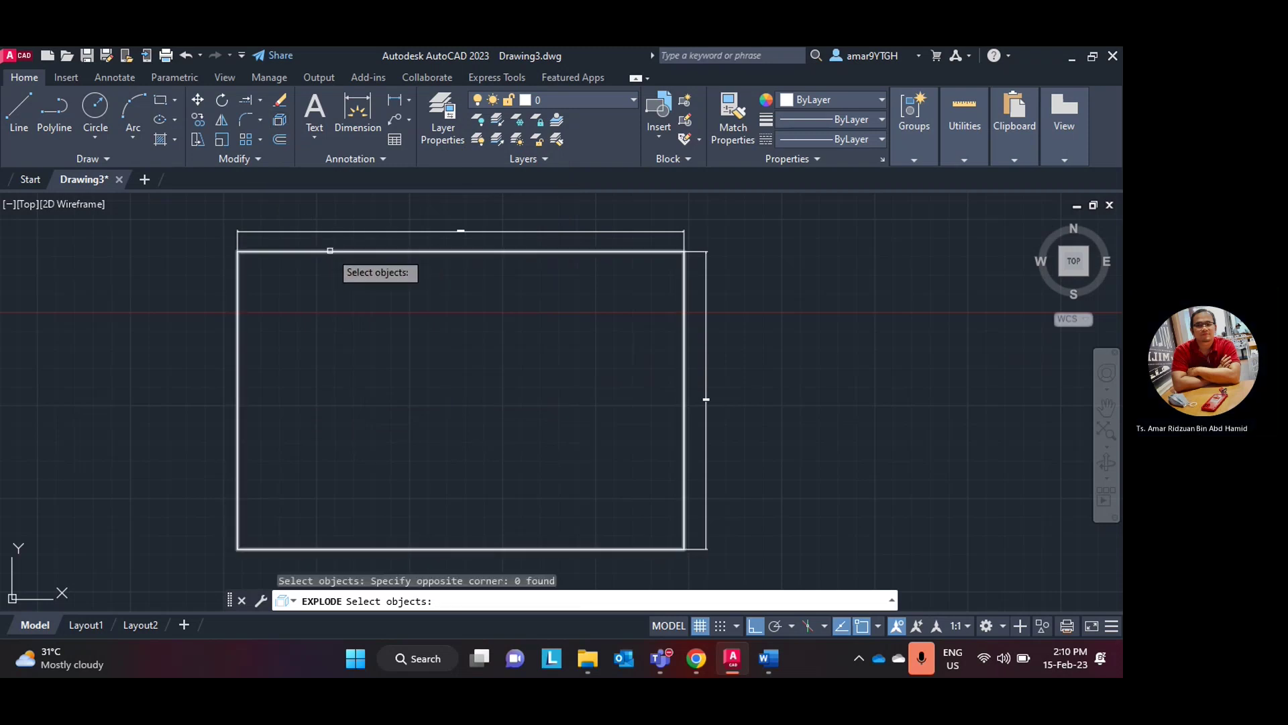
click(329, 250)
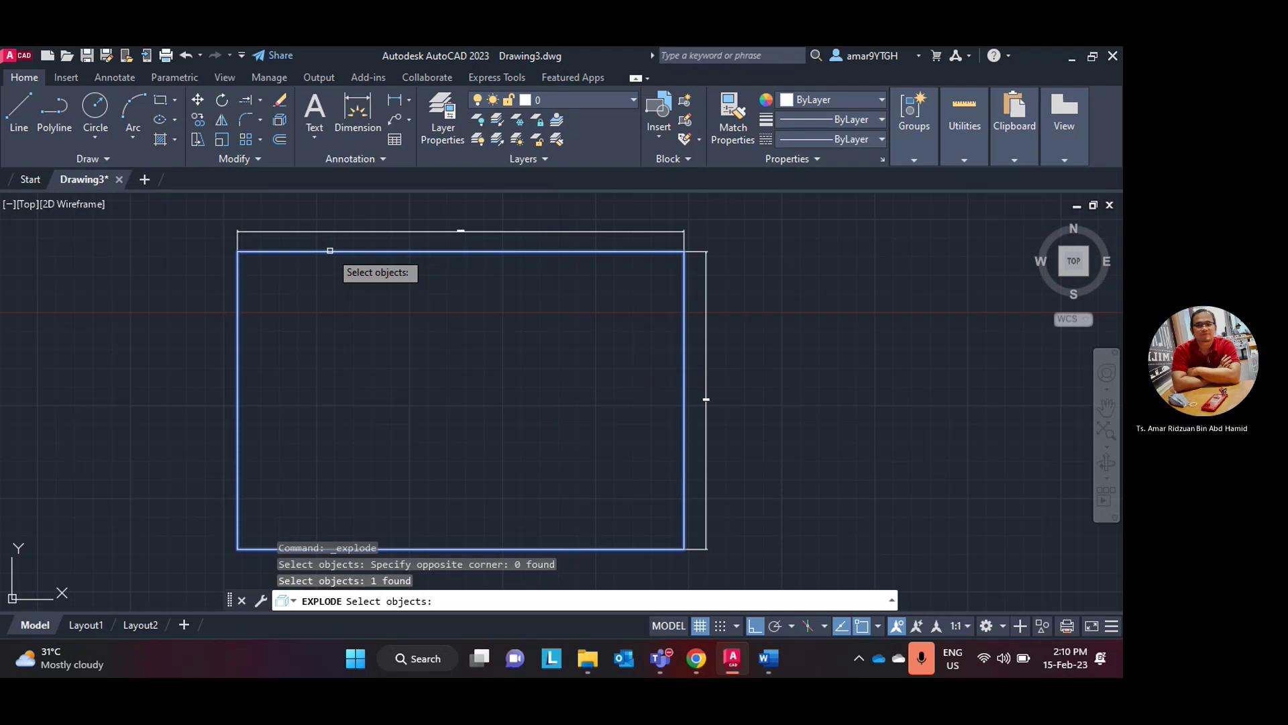
key(Return)
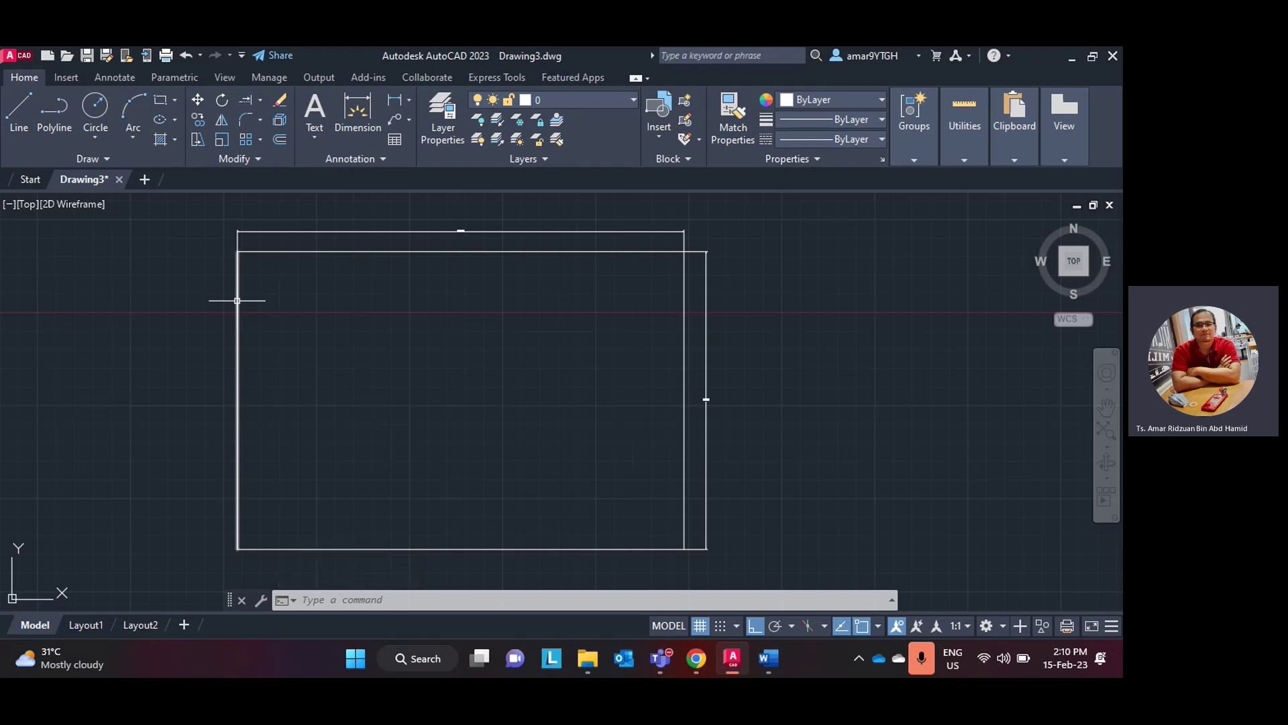
key(ctrl+z)
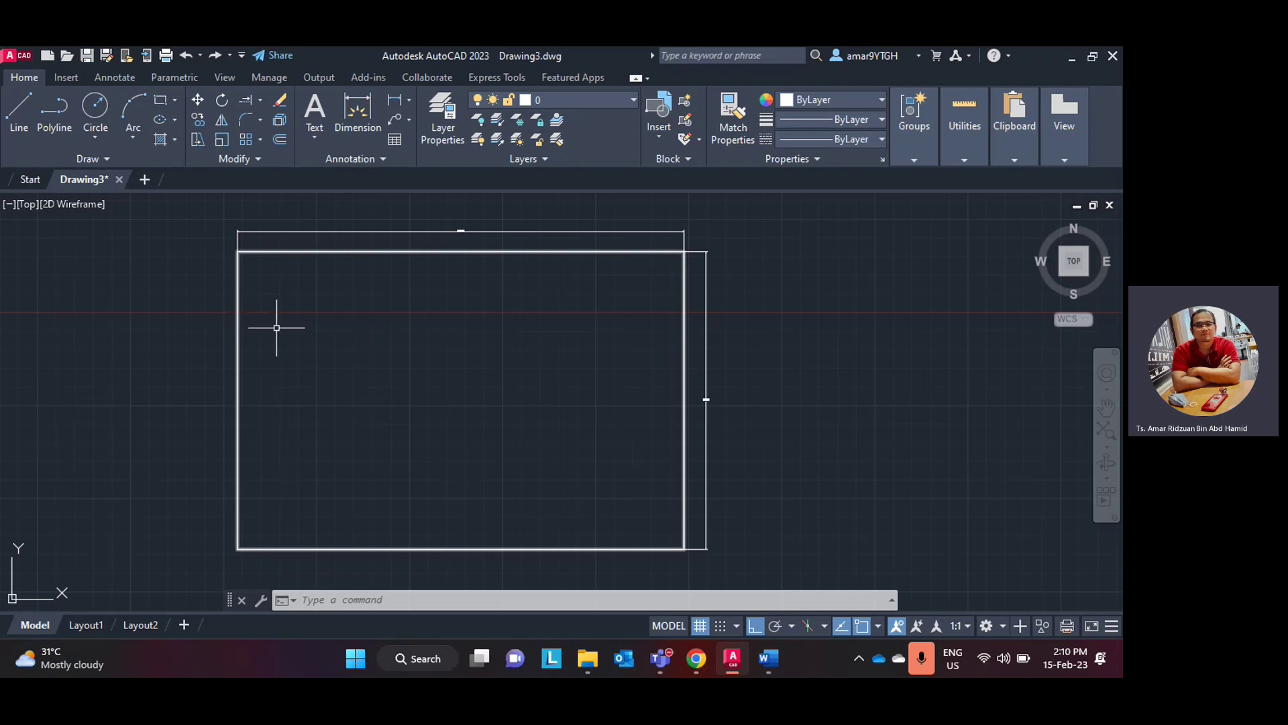
key(Escape)
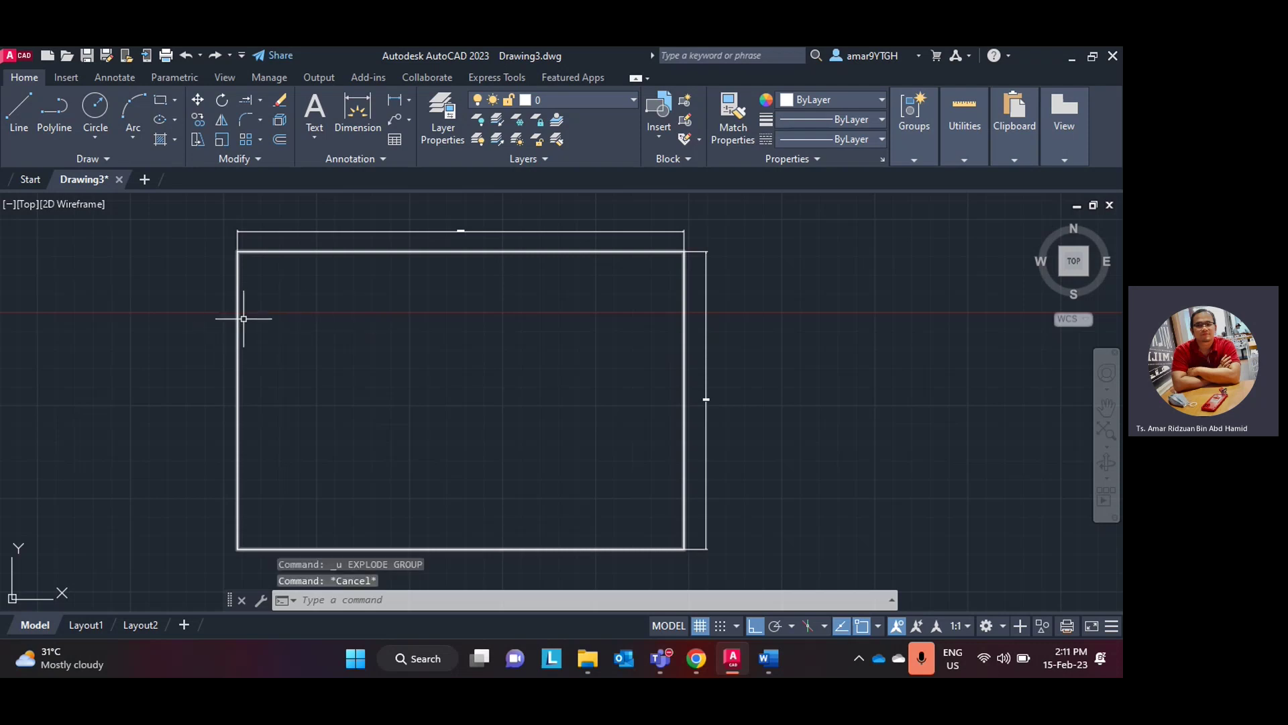
key(Escape)
click(231, 326)
key(Escape)
click(237, 321)
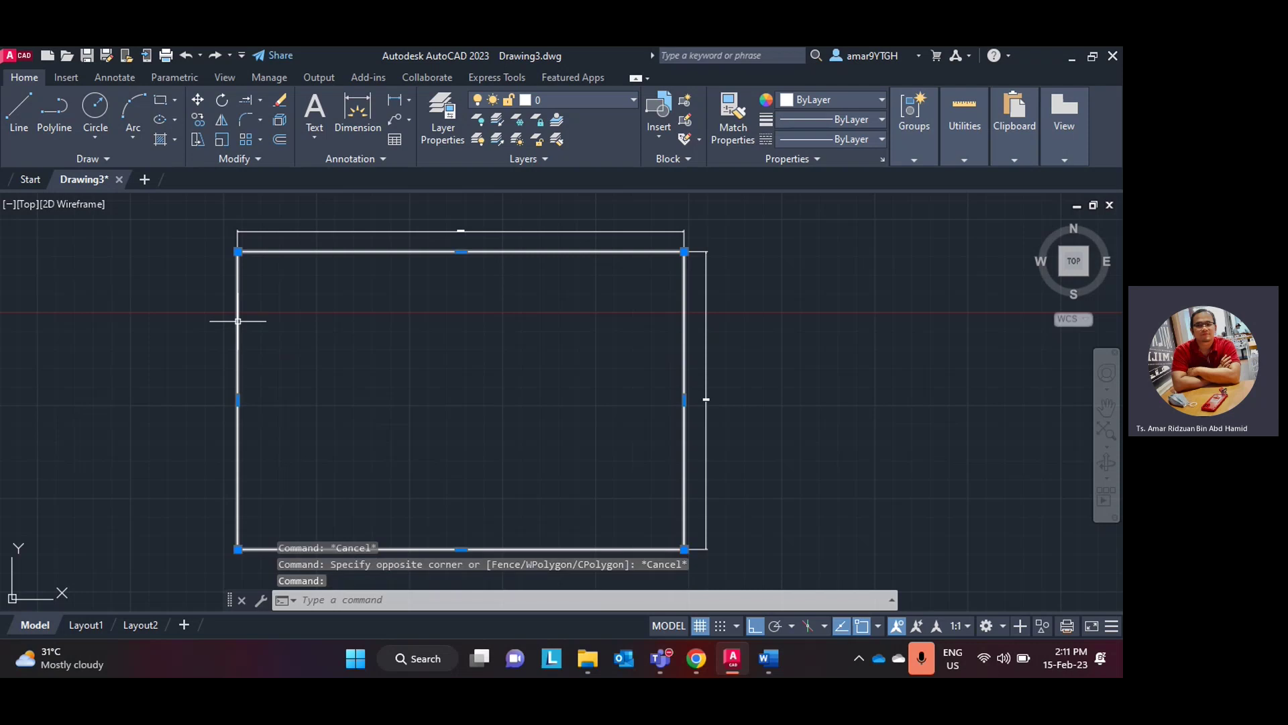
click(320, 321)
key(Escape)
key(Escape)
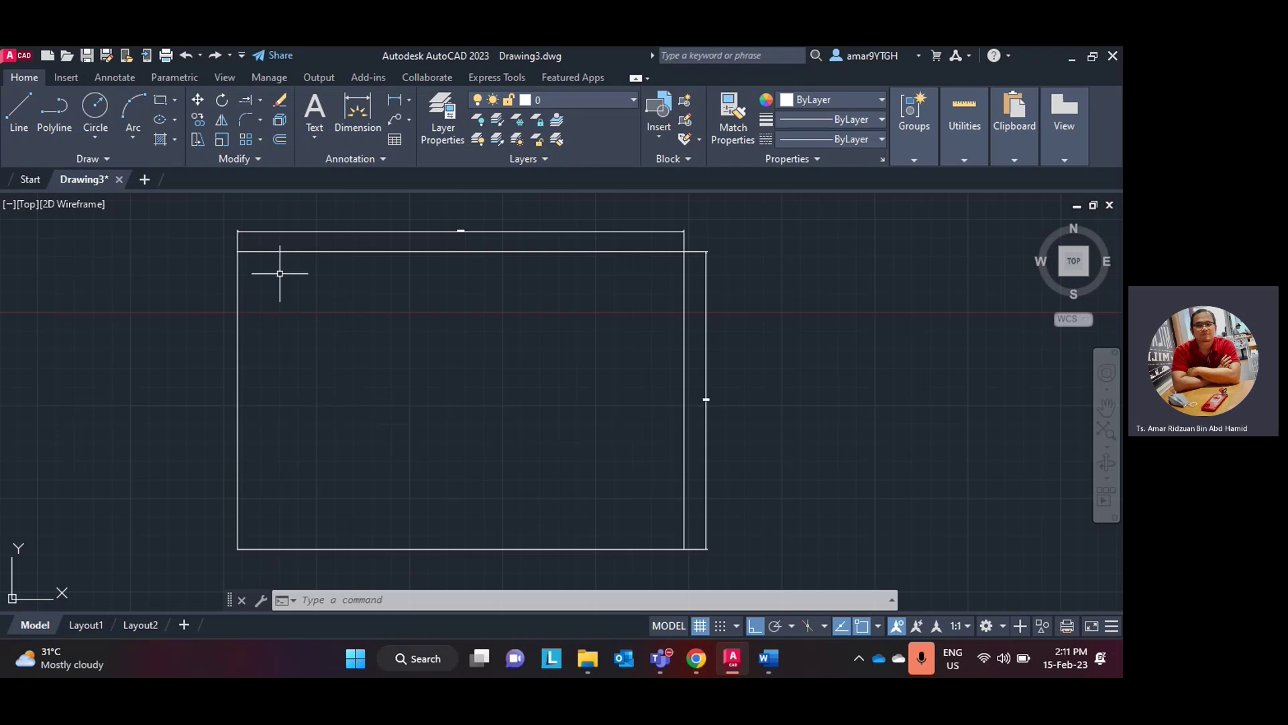
- Explode the 60 × 40 rectangle into separate lines
click(280, 123)
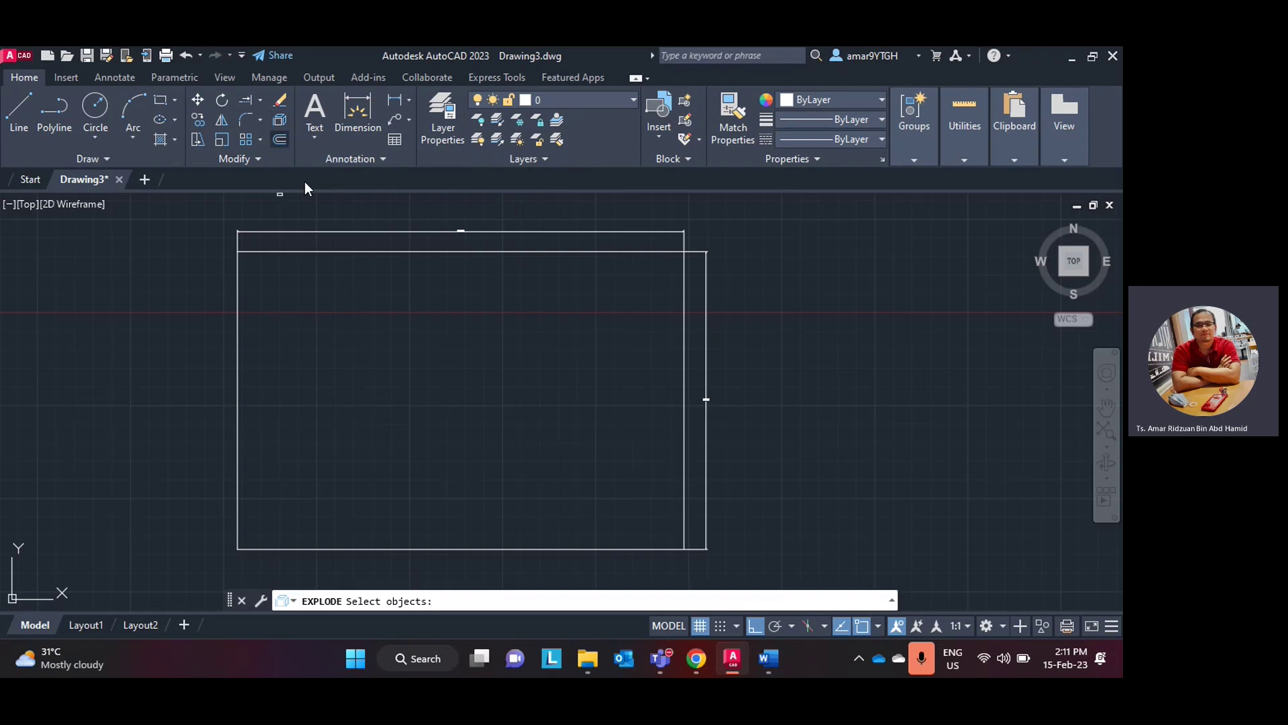
click(335, 251)
key(Return)
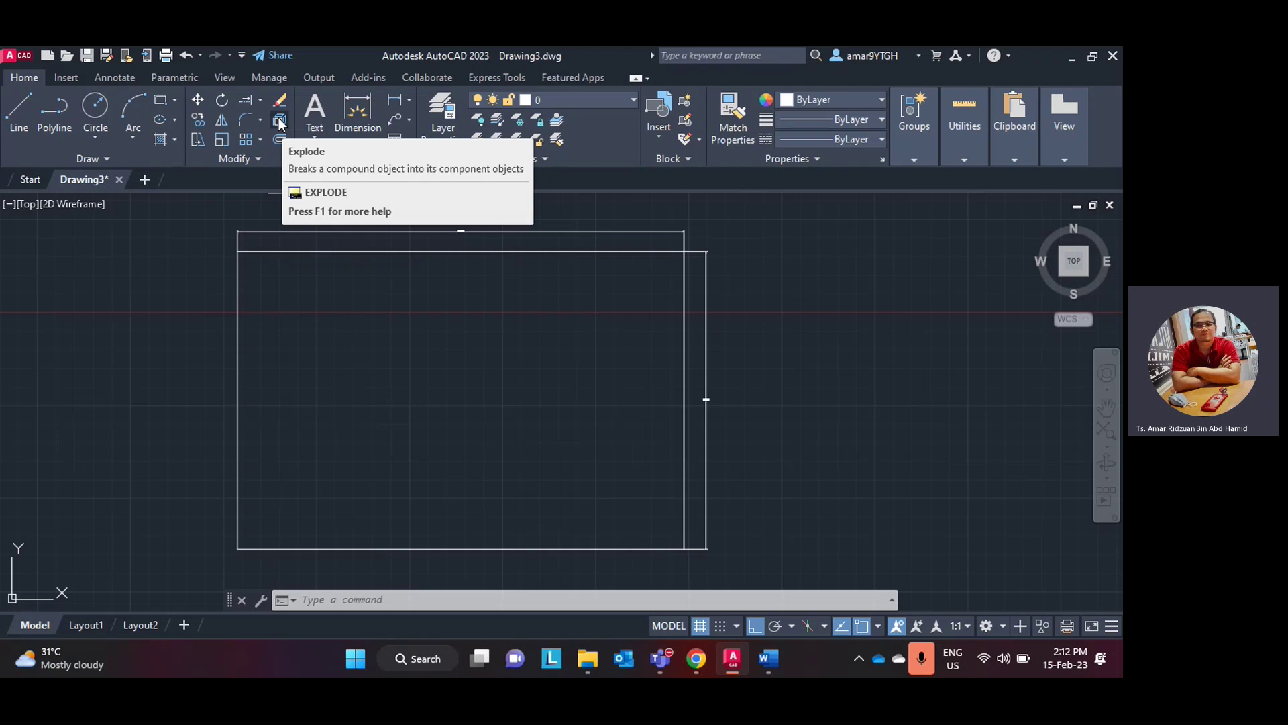
click(738, 658)
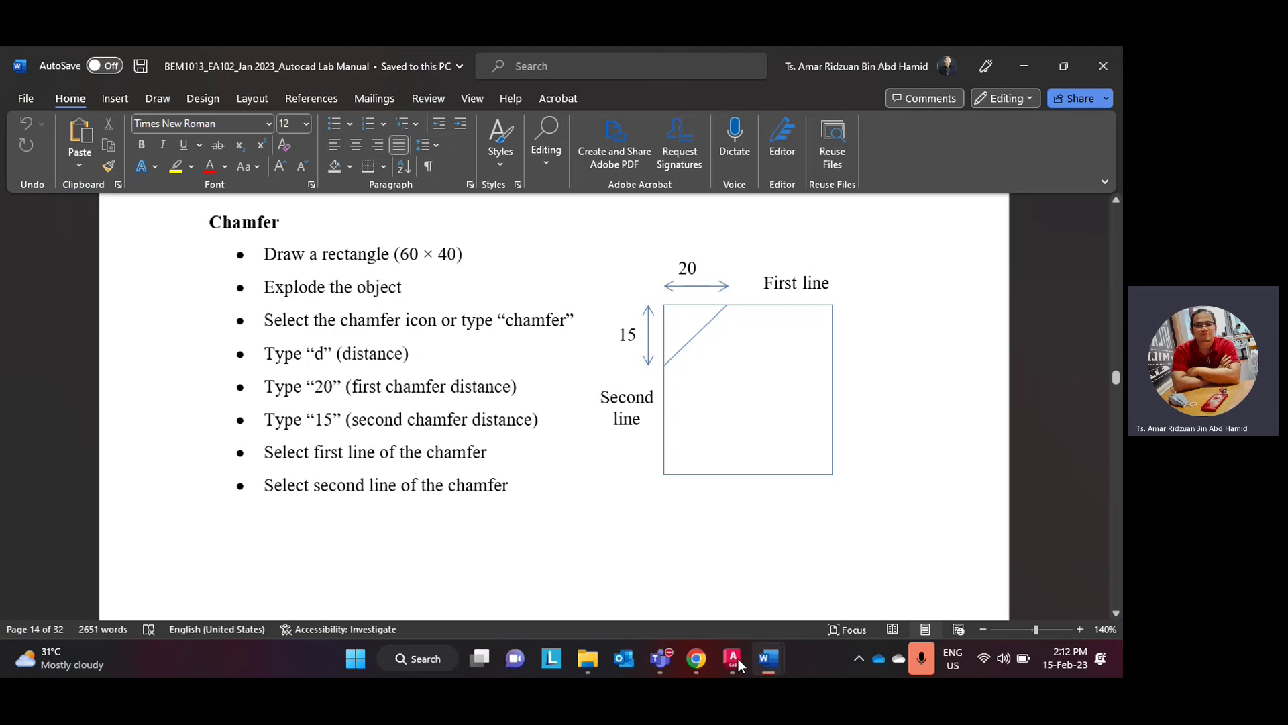
click(738, 658)
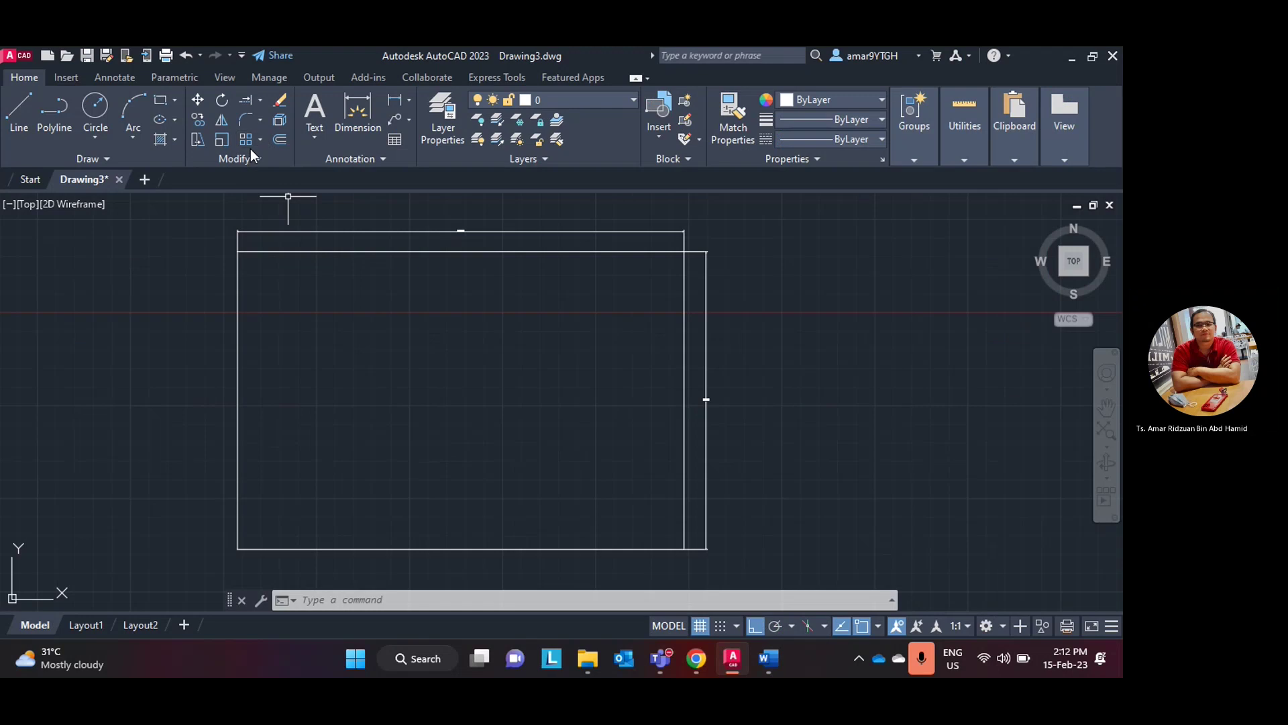
click(261, 118)
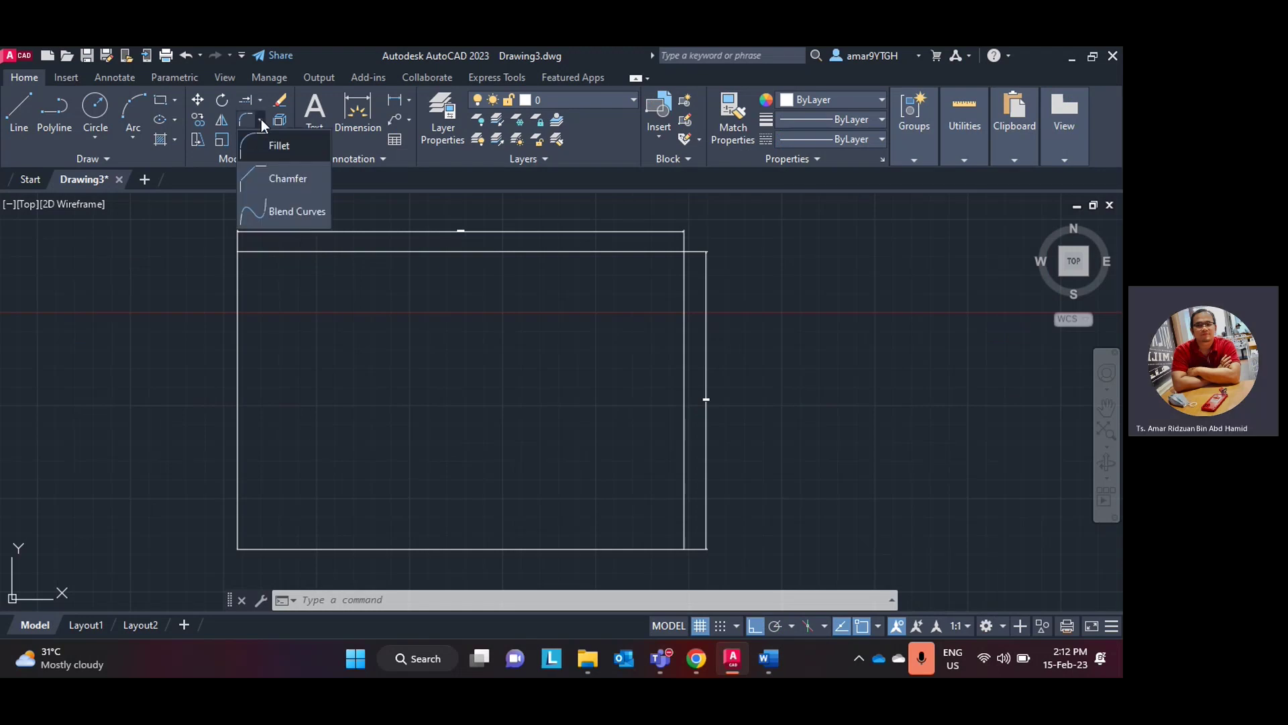
- Start CHAMFER in Distance mode with a first distance of 20
click(271, 188)
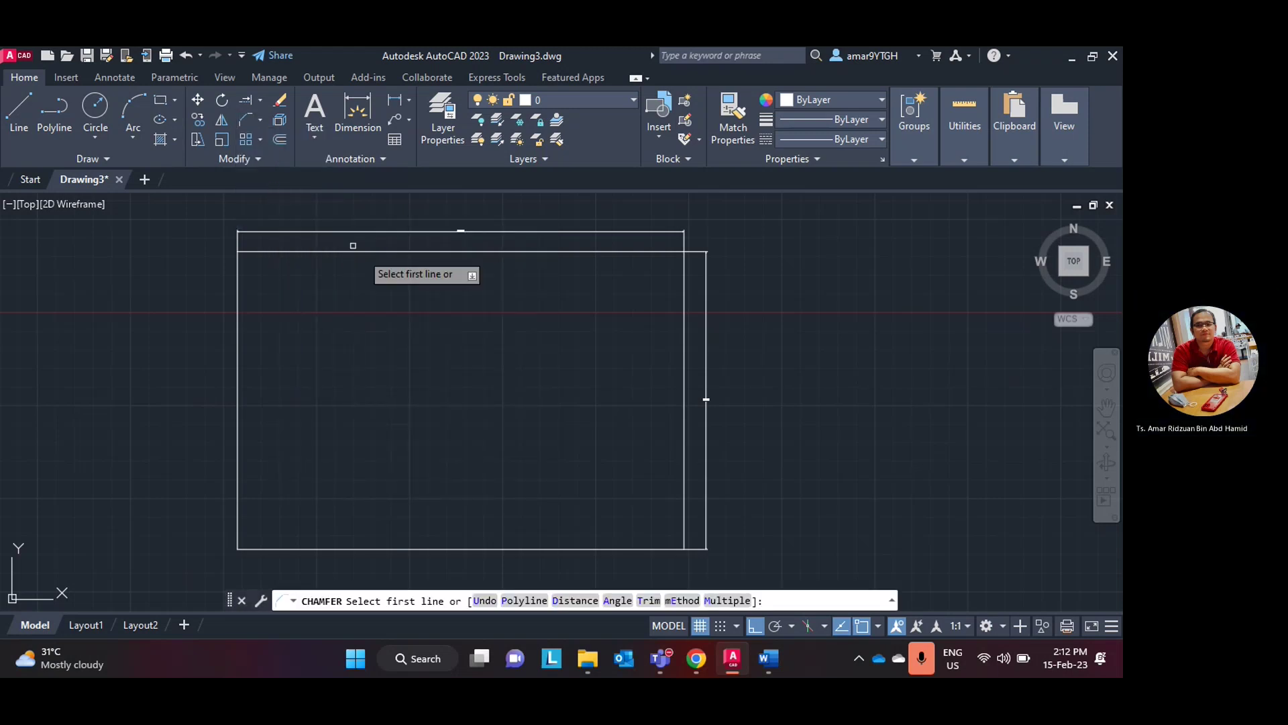
key(alt+Tab)
click(722, 658)
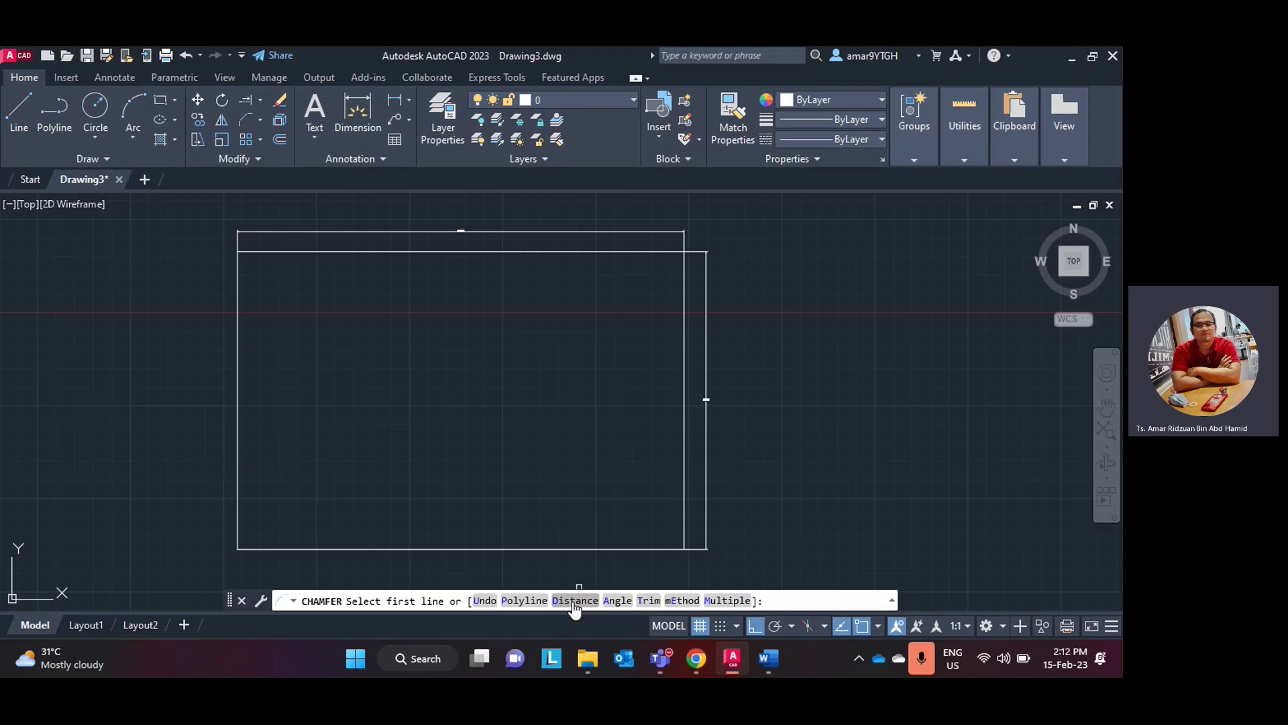
click(575, 600)
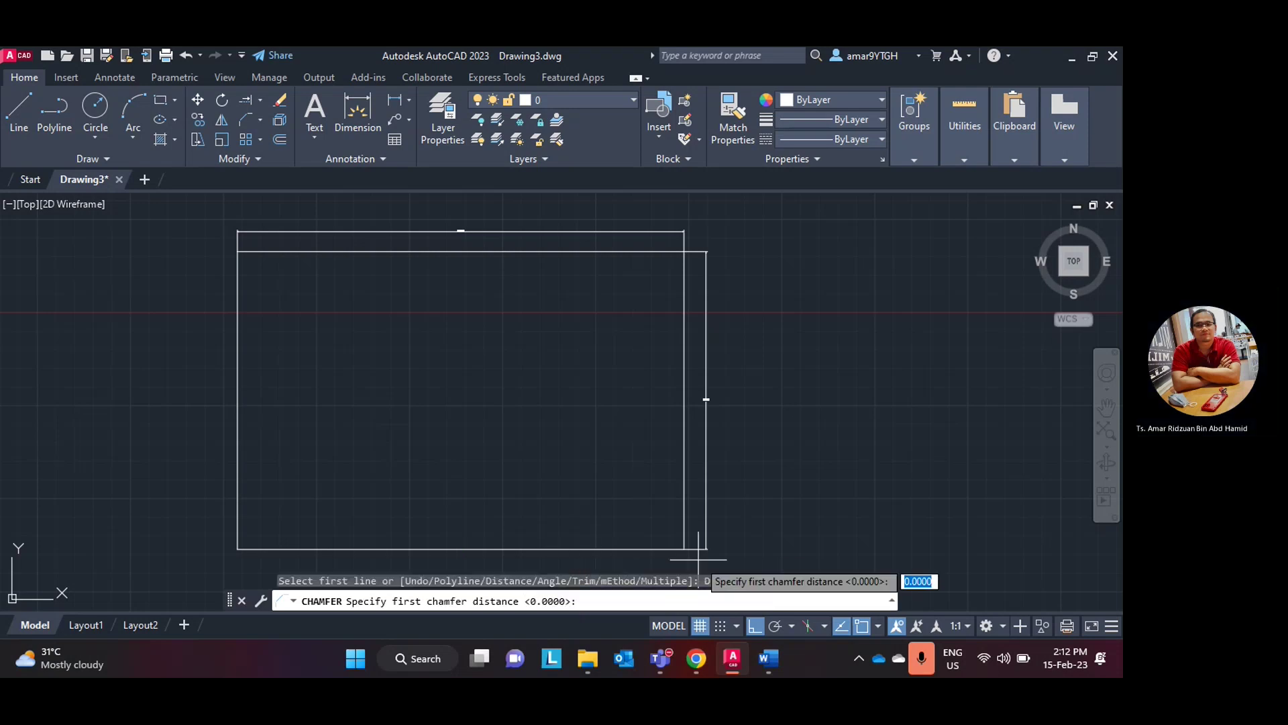
click(732, 665)
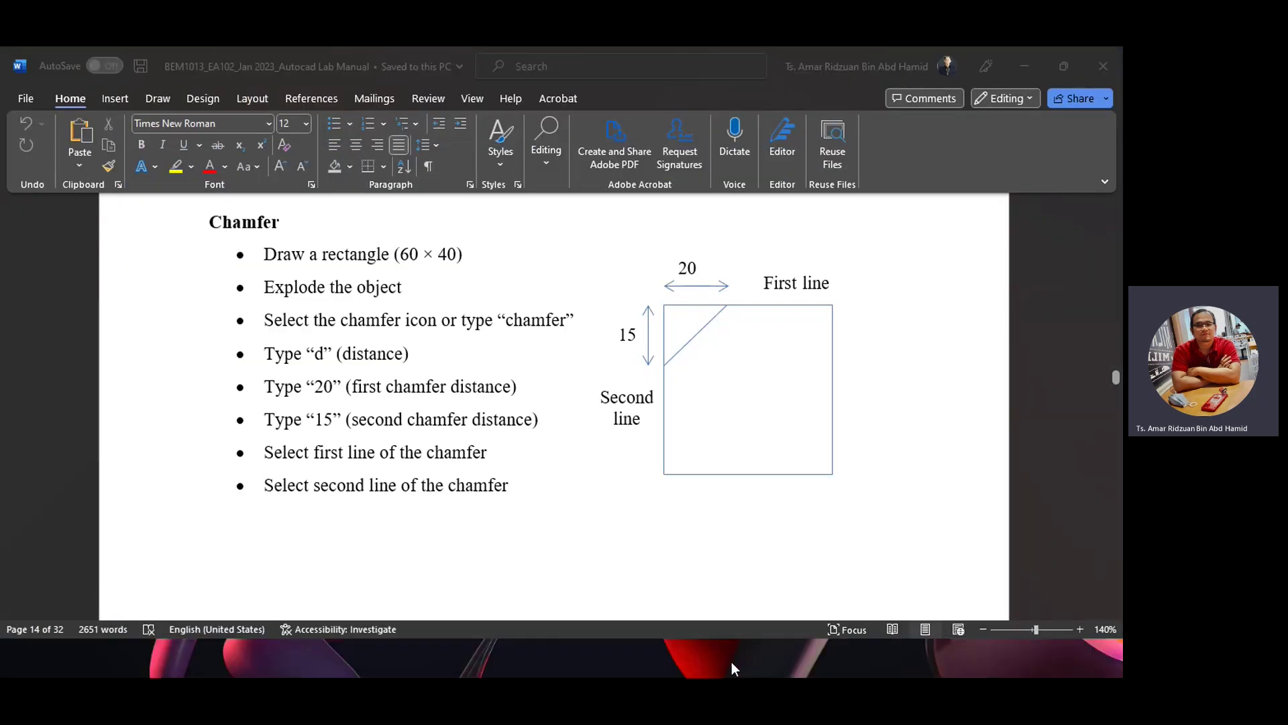
click(733, 664)
text(2)
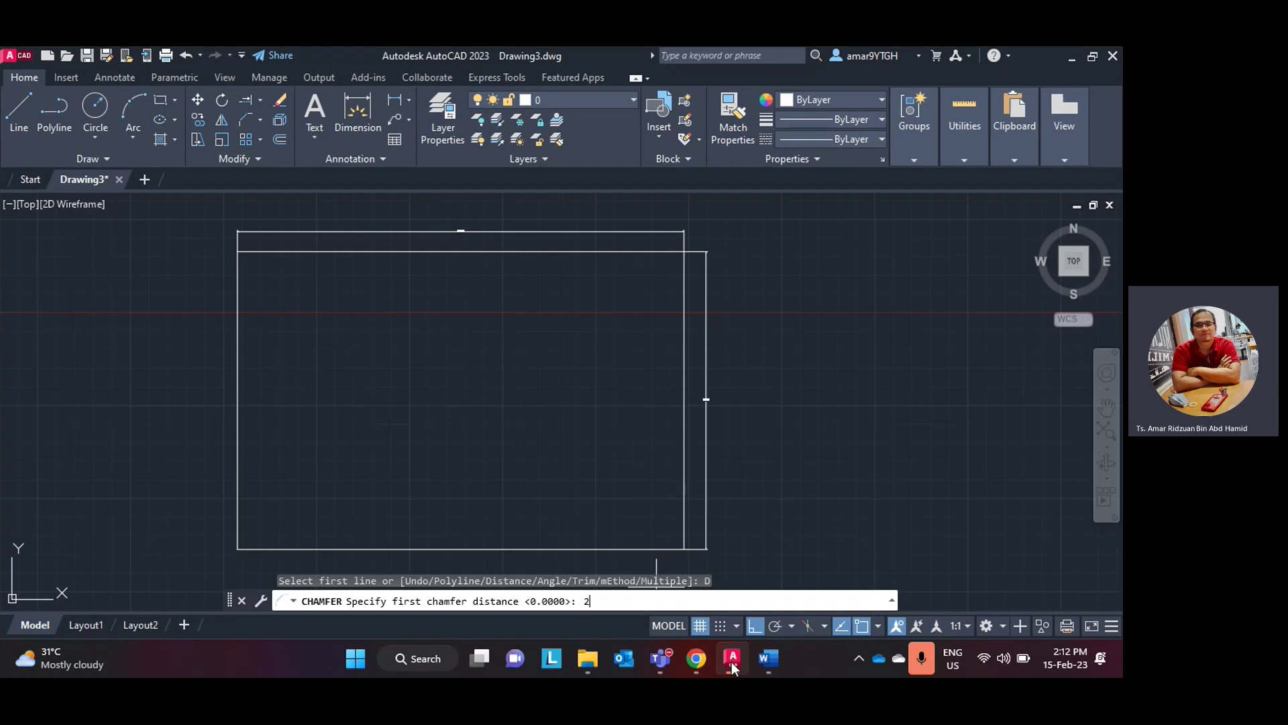
text(0)
key(Return)
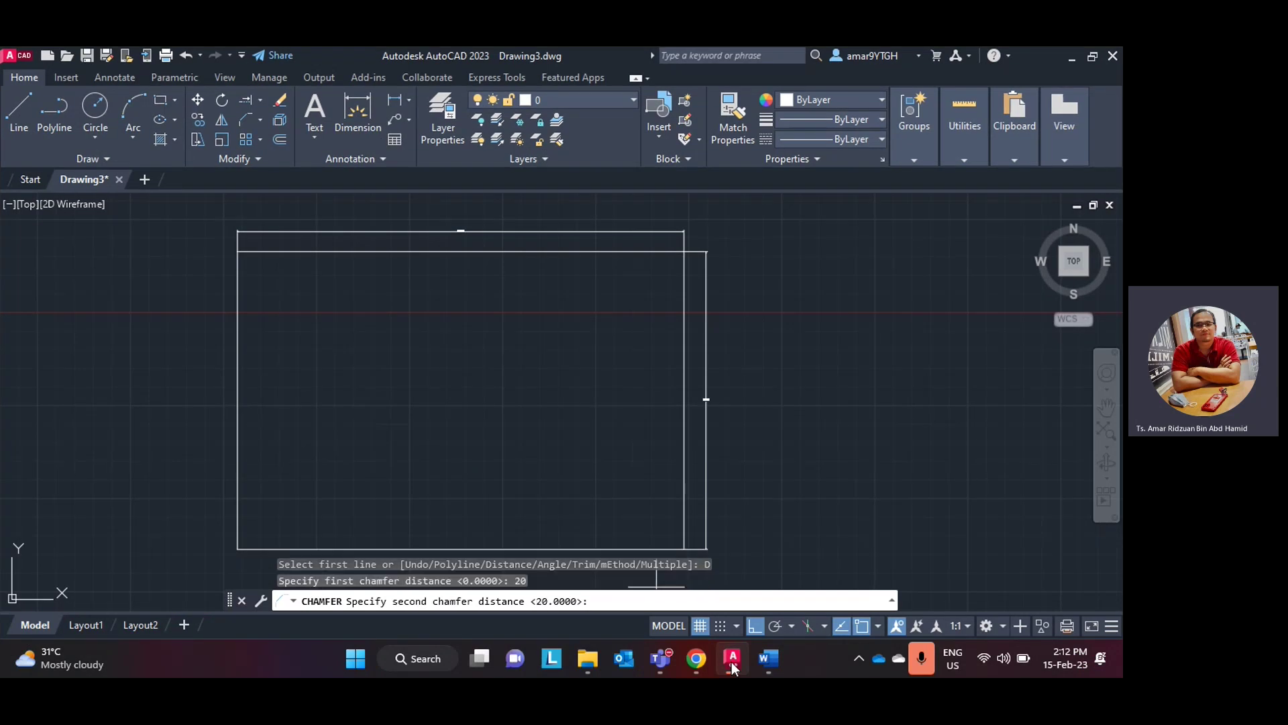
- Set the second chamfer distance to 15
click(699, 661)
click(698, 661)
click(743, 662)
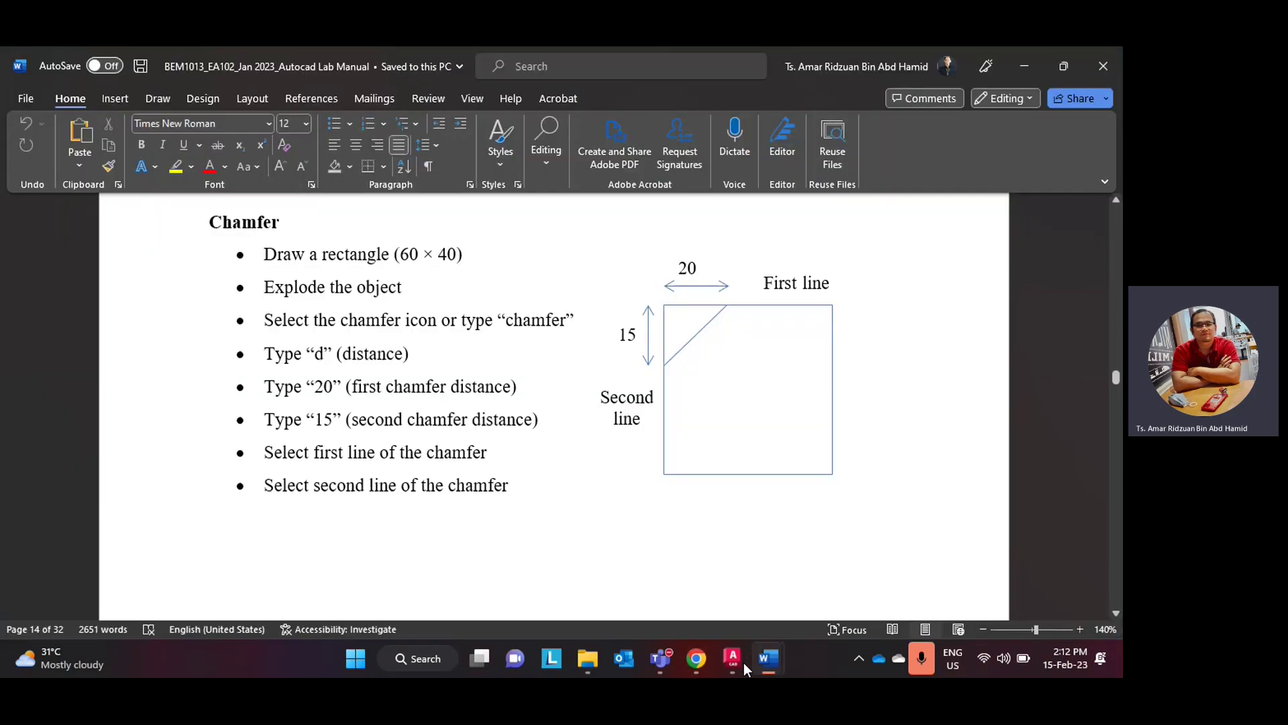
click(743, 662)
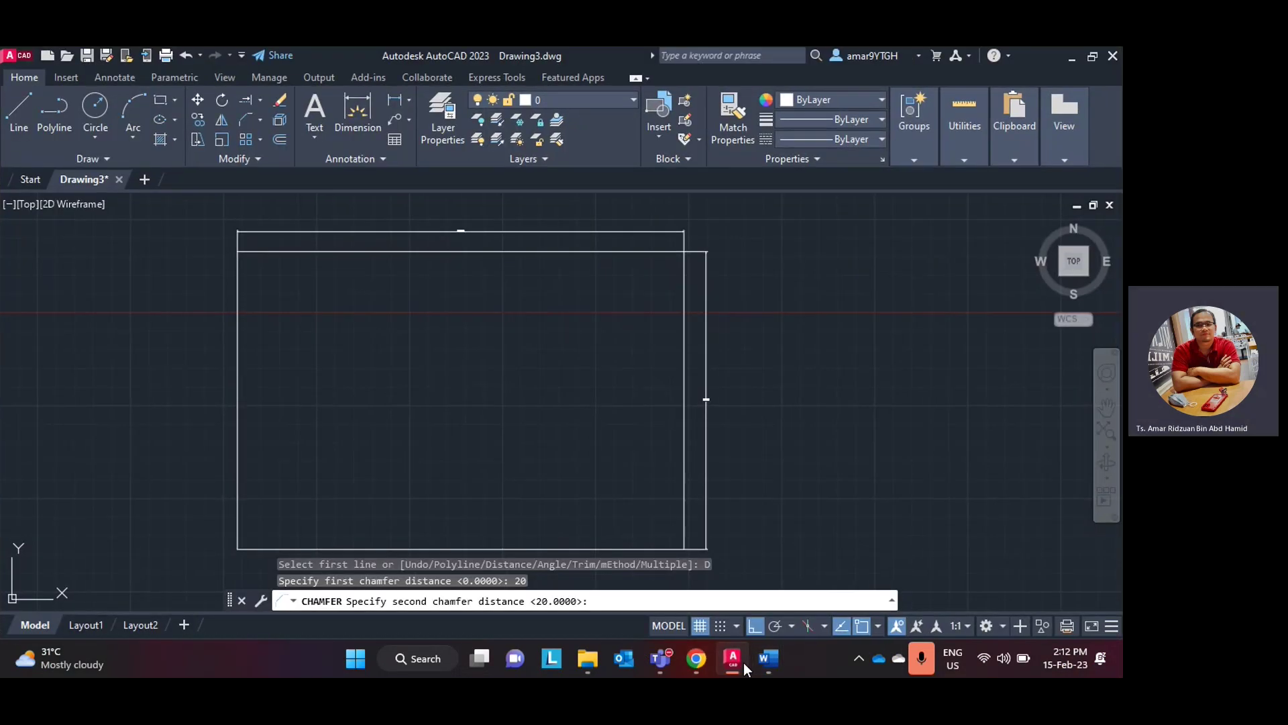
text(15)
key(Return)
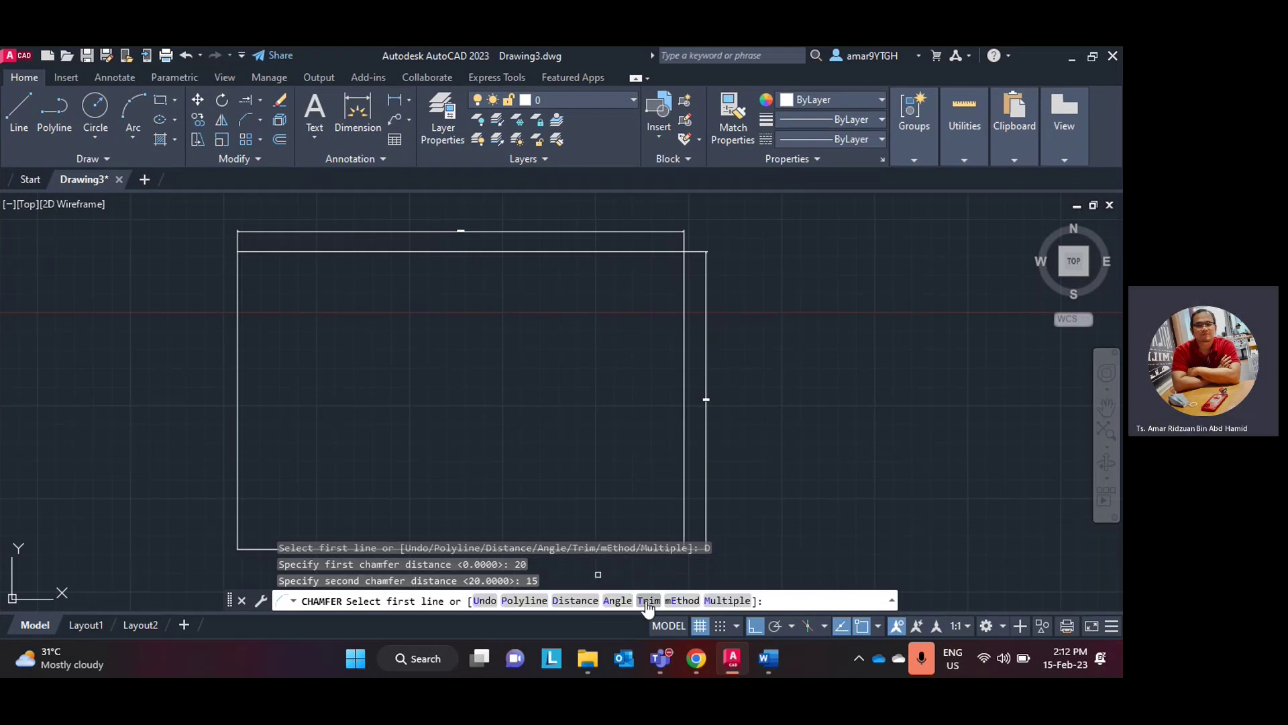
- Chamfer the top-left corner by picking the top line, then the left line
click(732, 658)
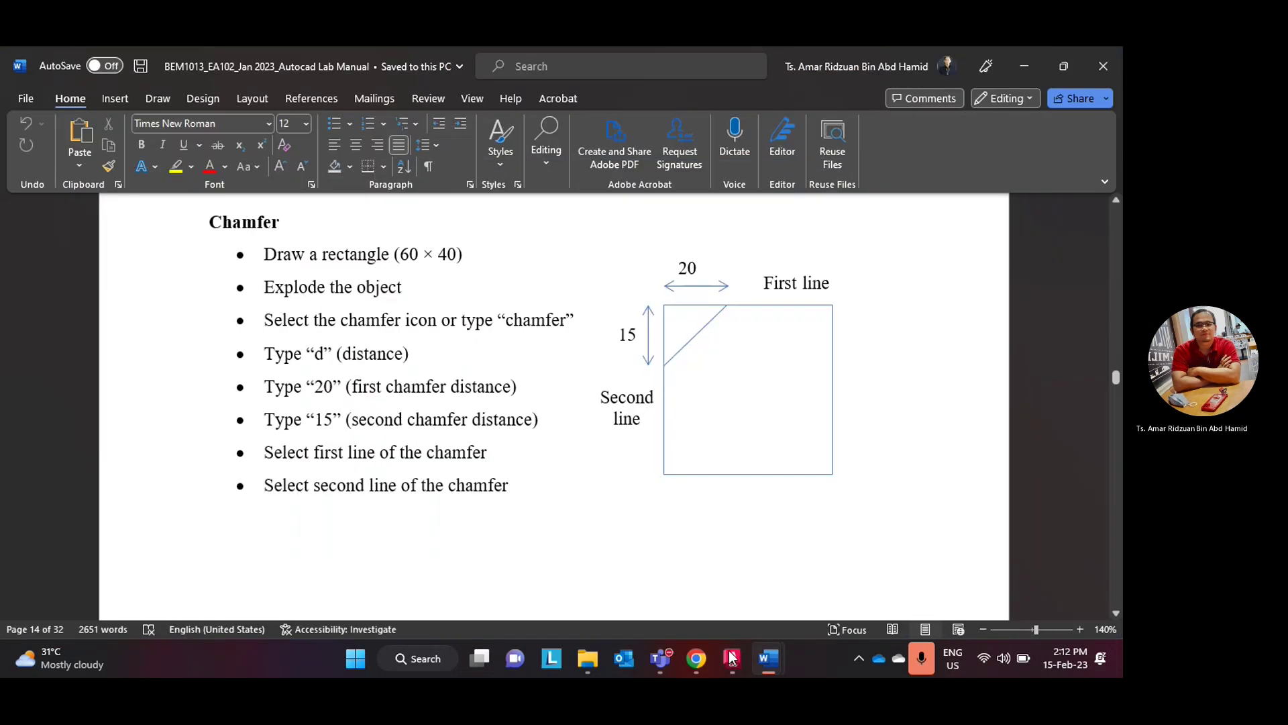
click(731, 657)
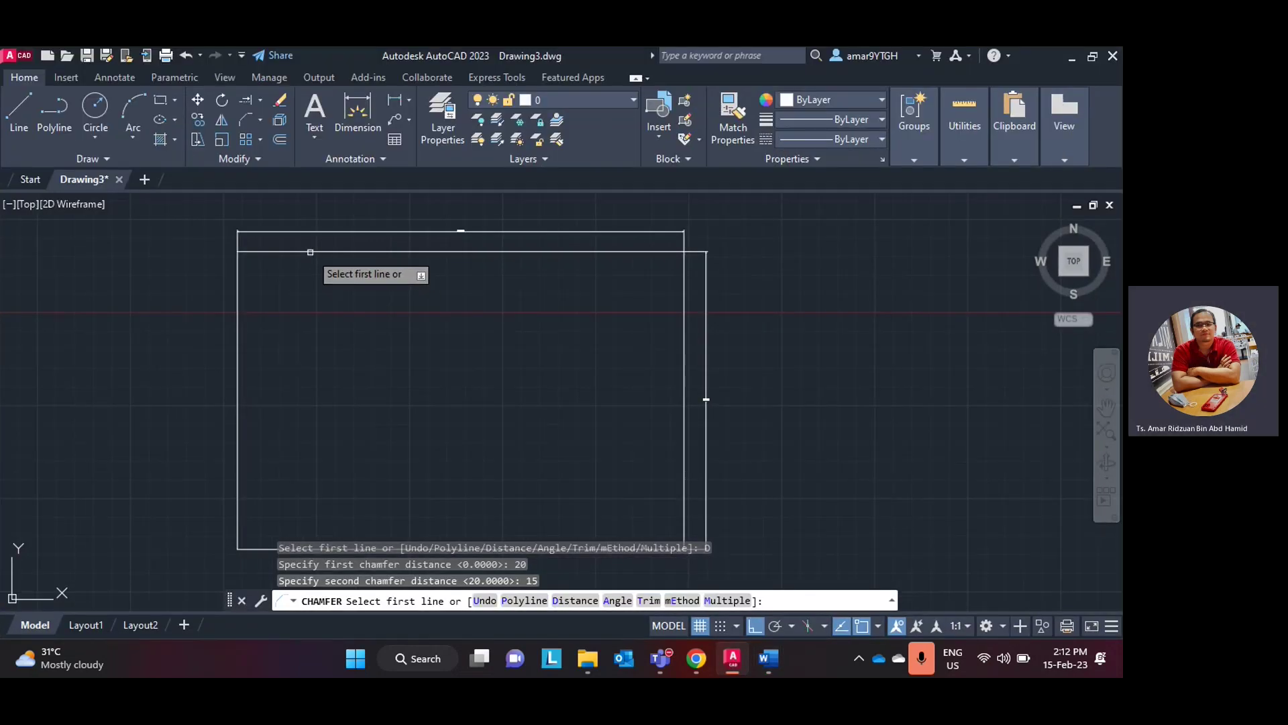
click(310, 253)
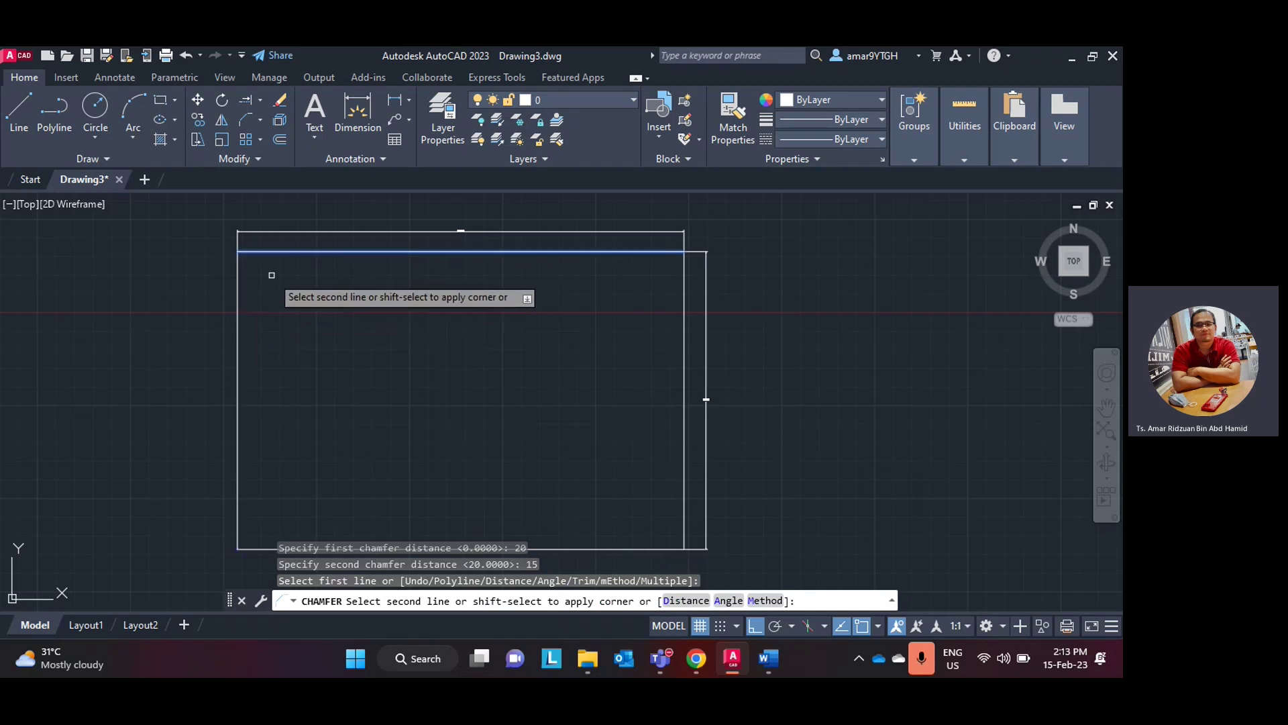
click(237, 309)
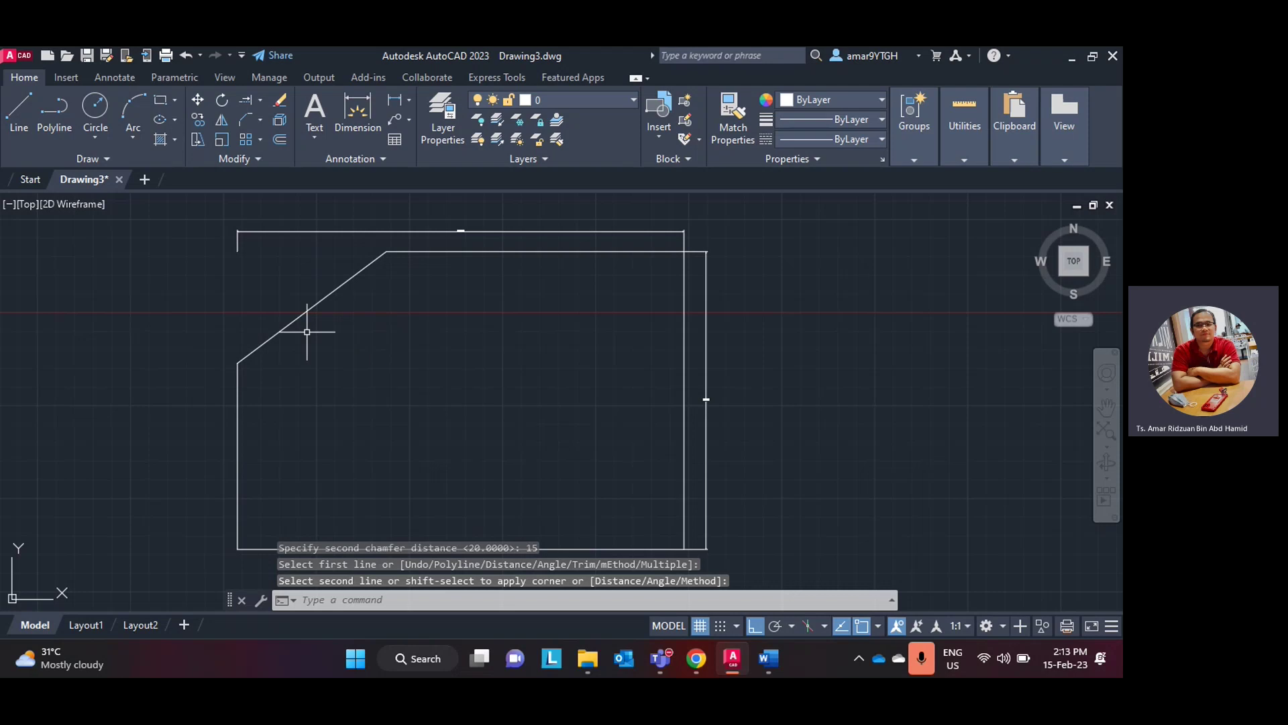
middle_drag(343, 313, 329, 345)
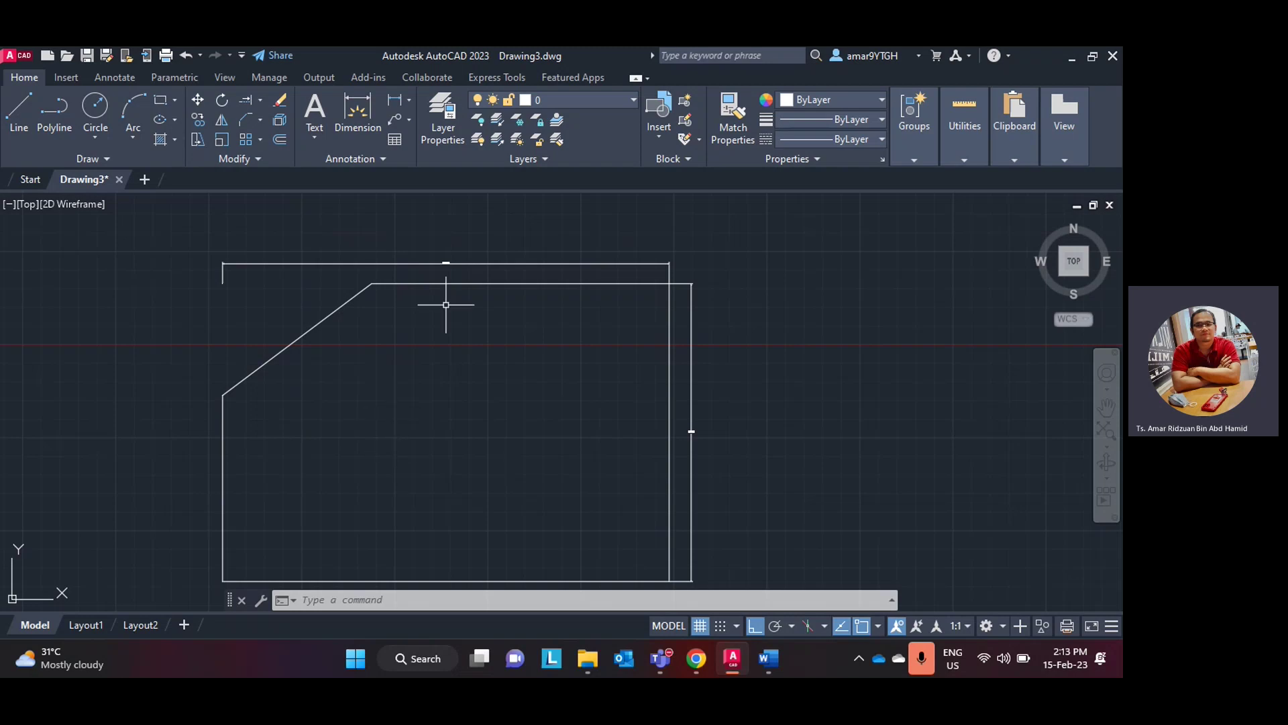
click(260, 124)
- Fillet the corner between the top and right inner lines with a radius of 15
click(269, 151)
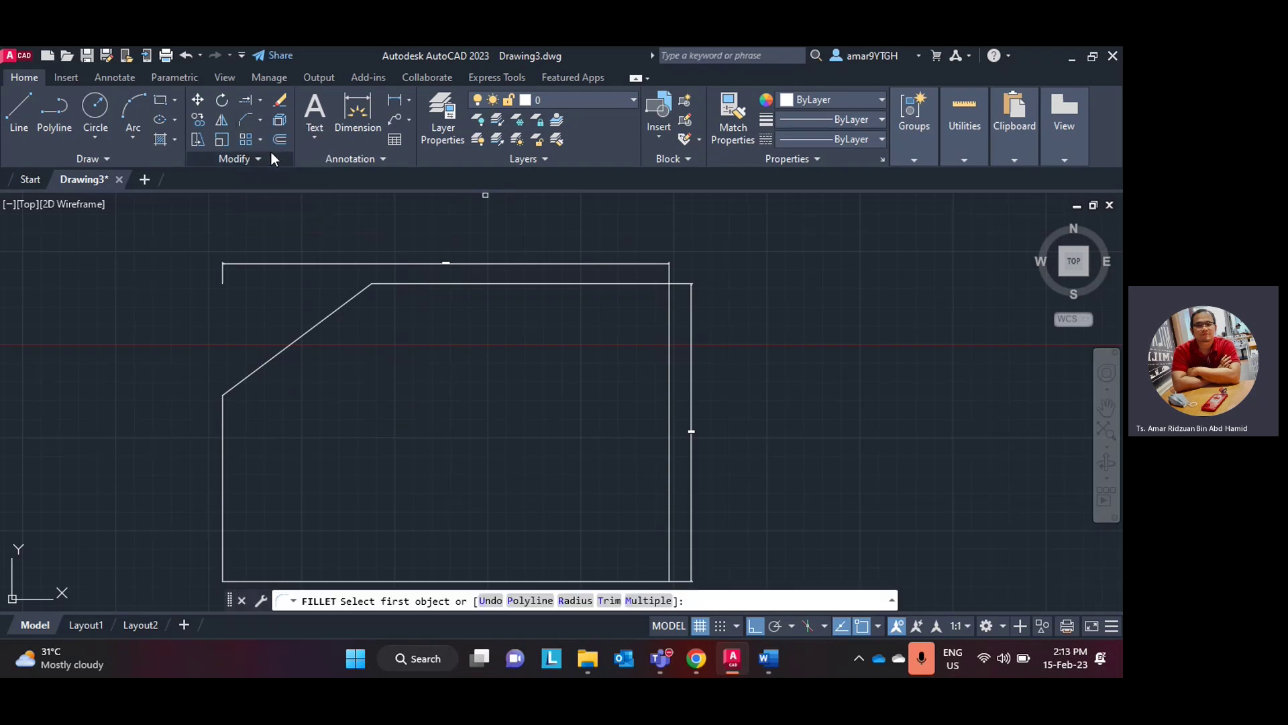
click(575, 600)
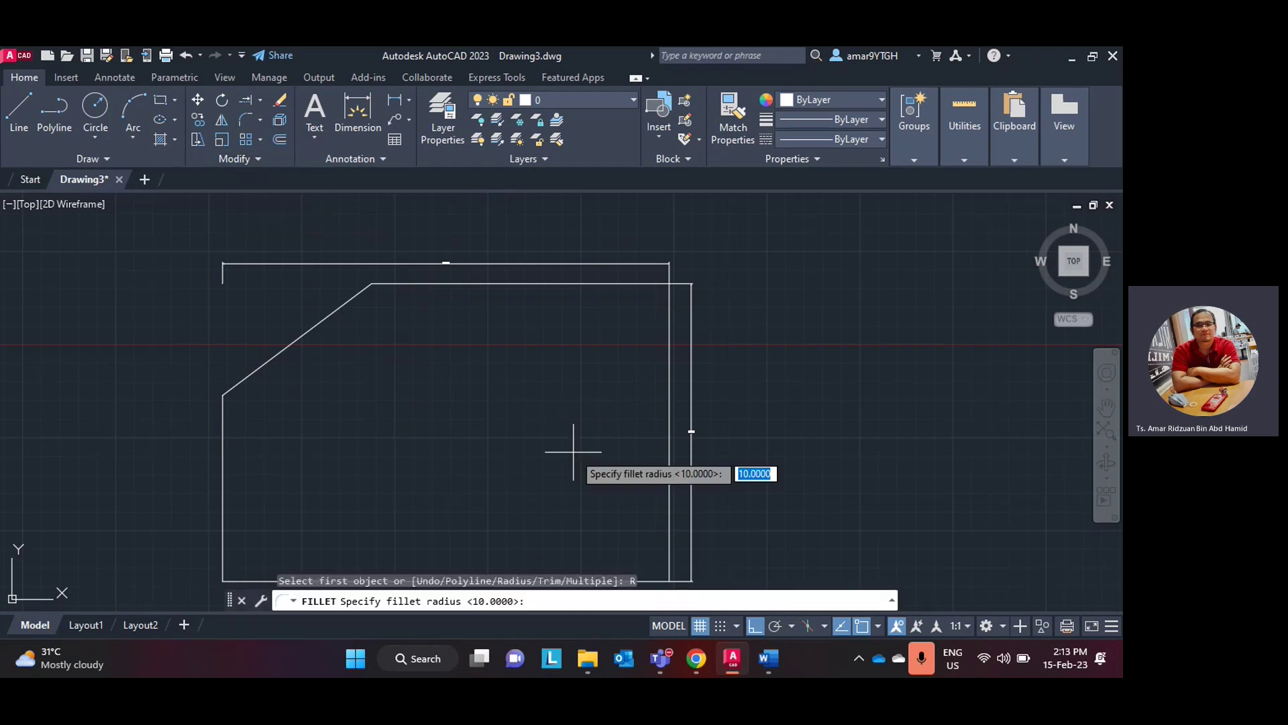
text(15)
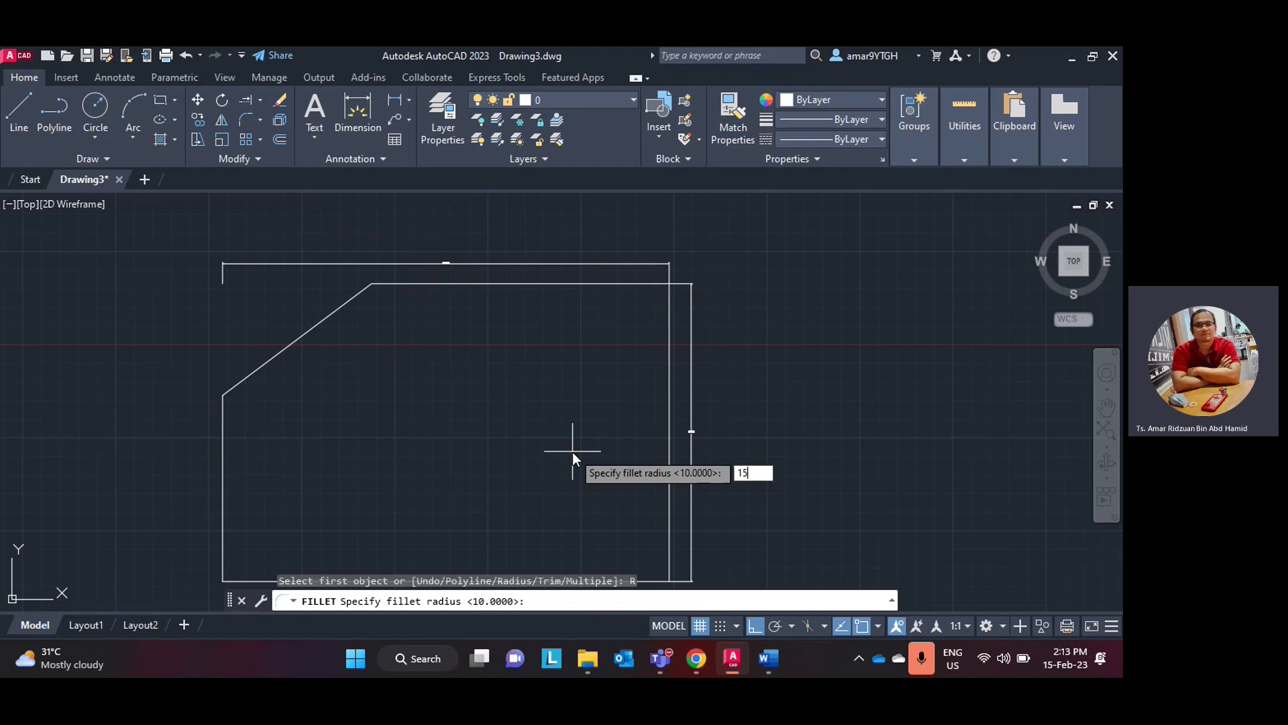
key(Return)
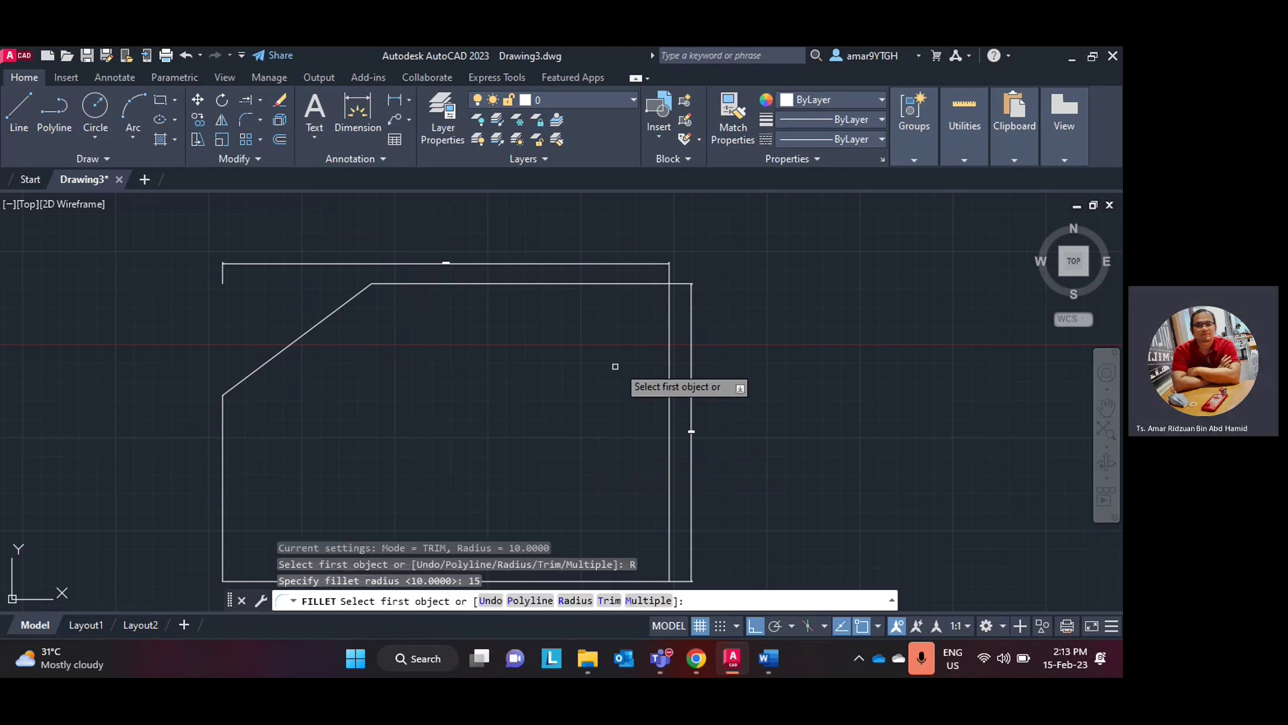
click(644, 285)
click(669, 315)
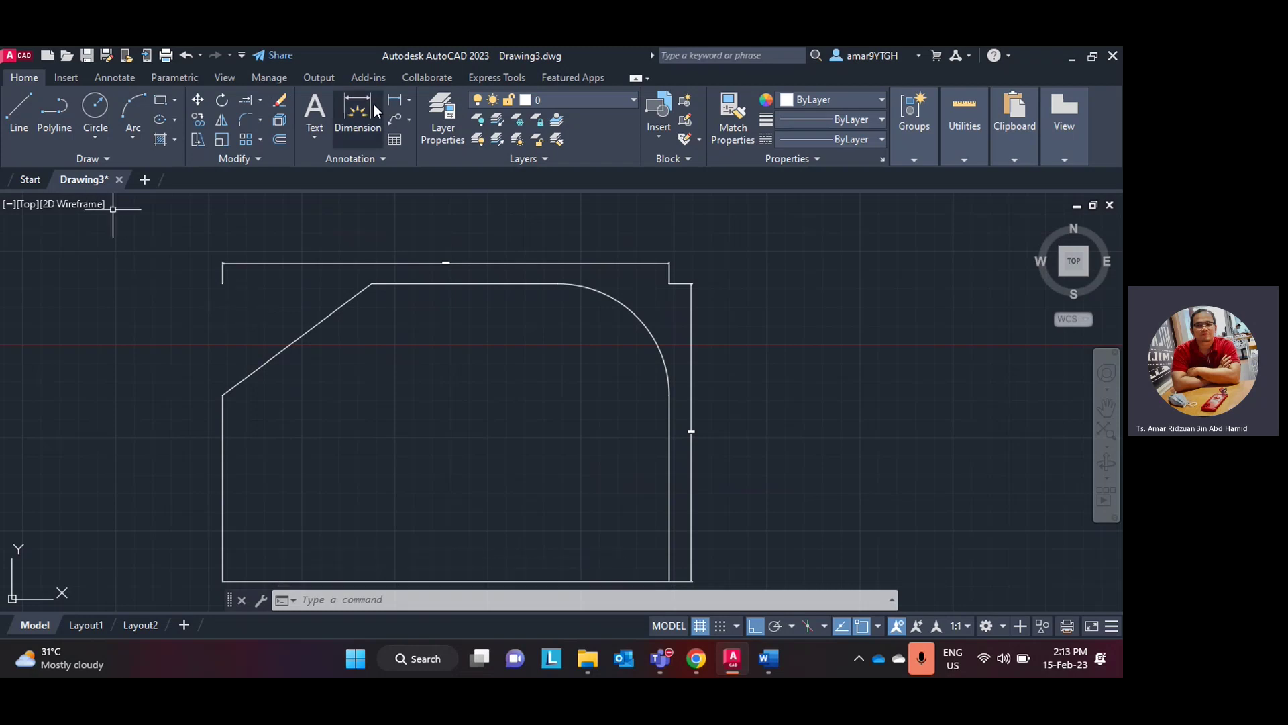
- Add a horizontal linear dimension of 20 above the chamfer
click(408, 99)
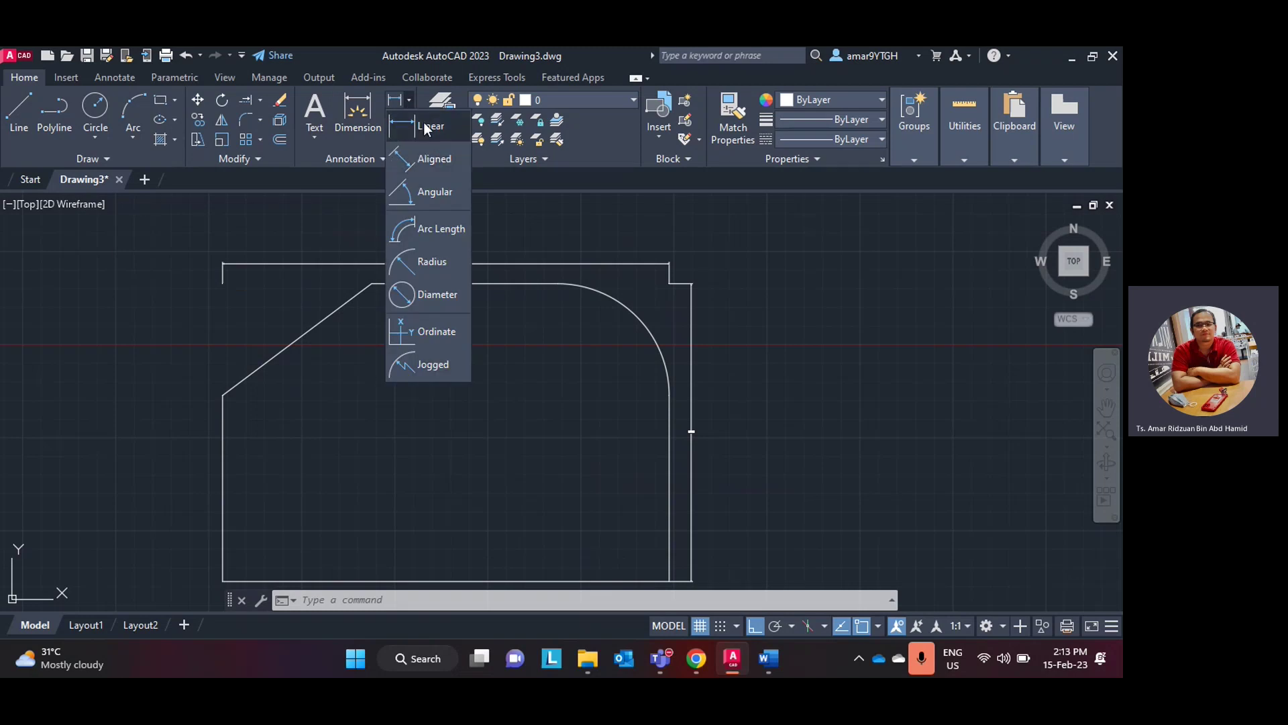
click(424, 123)
click(371, 283)
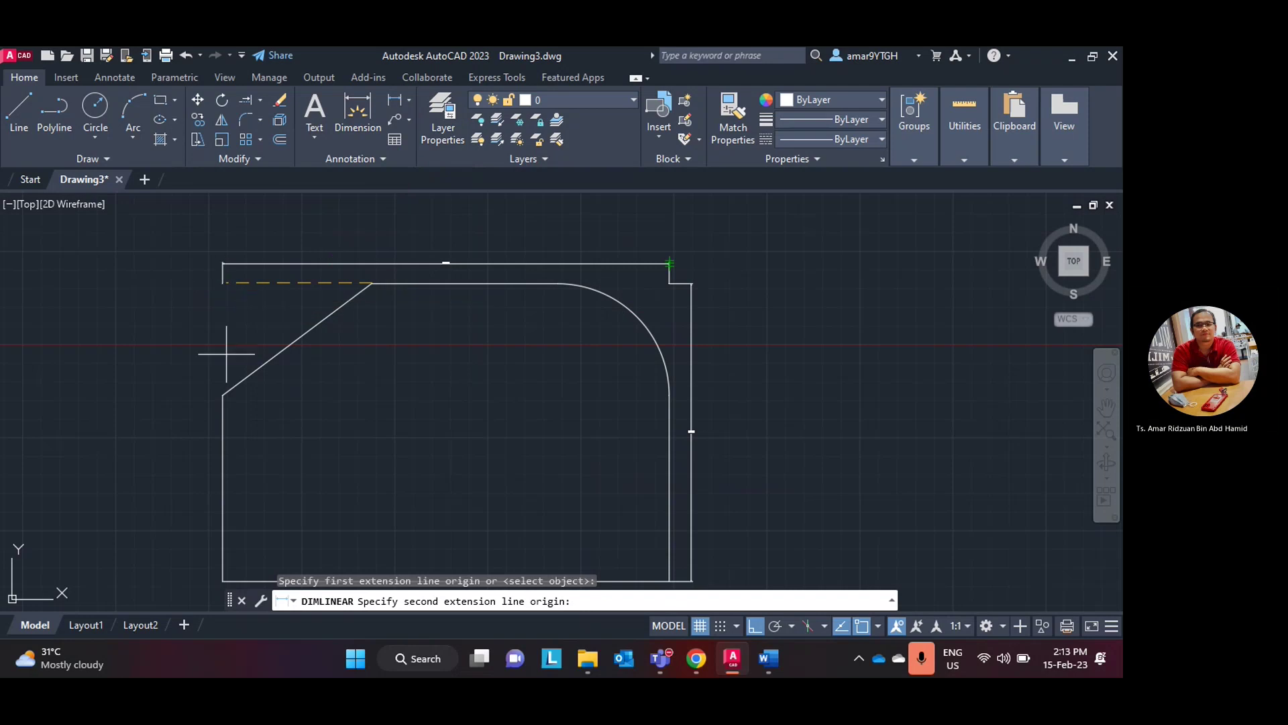
click(222, 395)
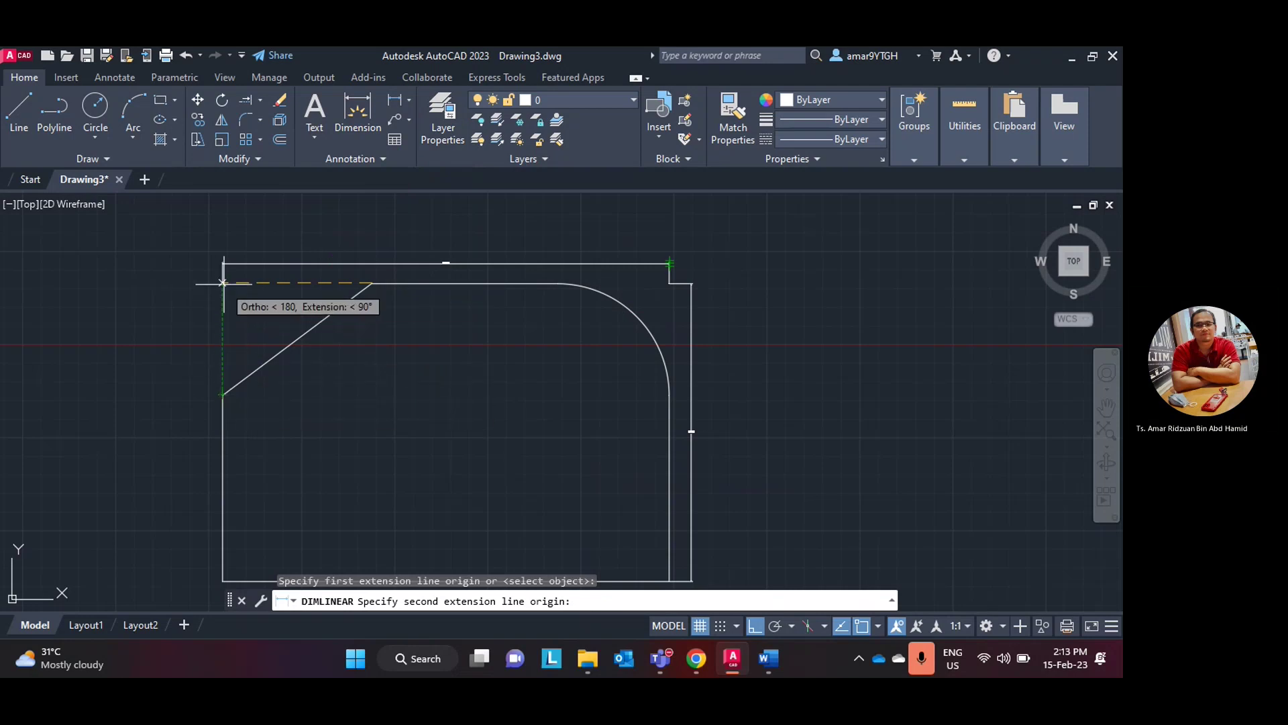
click(296, 278)
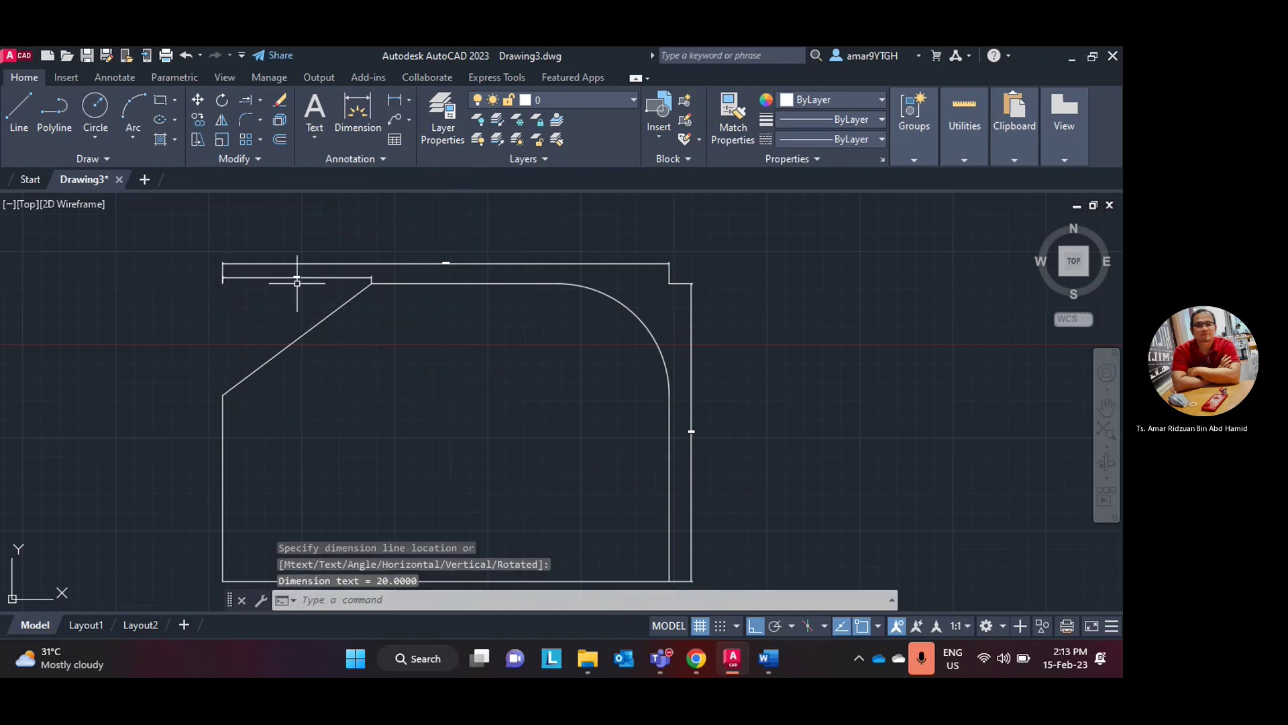
scroll(296, 278, up, 5)
scroll(296, 278, down, 2)
scroll(288, 300, down, 2)
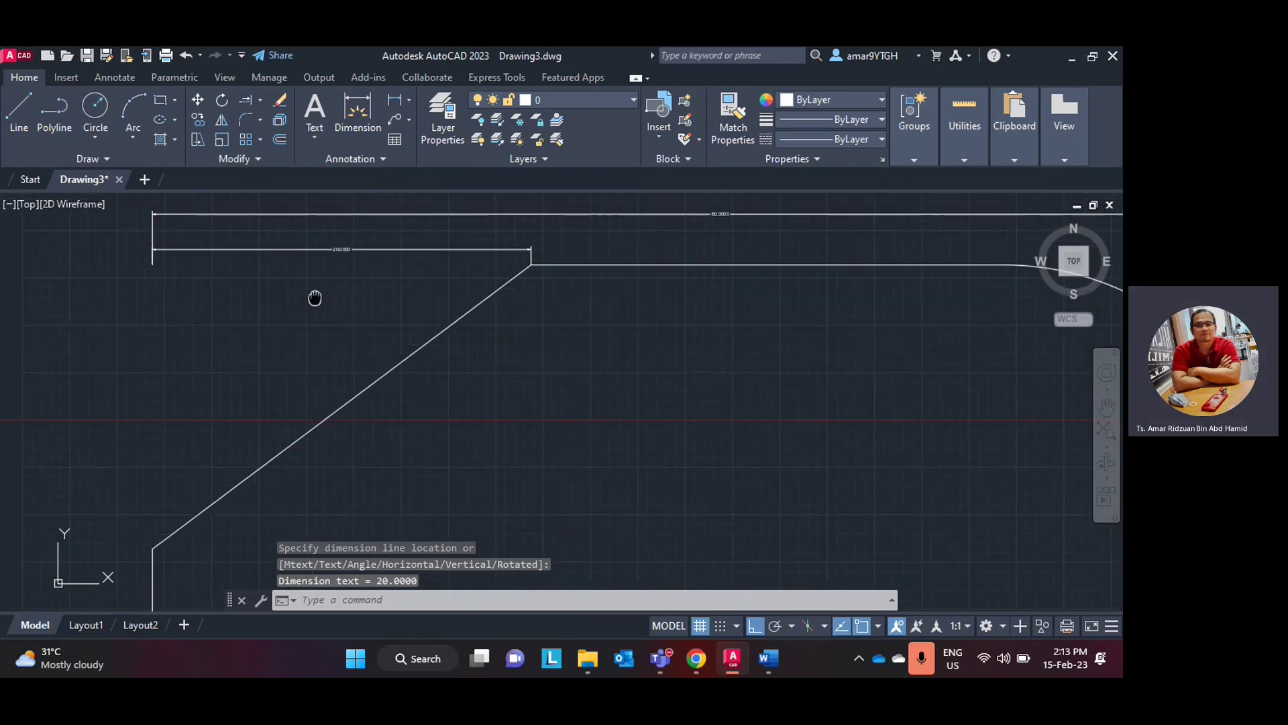
- Add a vertical linear dimension of 15 beside the chamfer
click(358, 109)
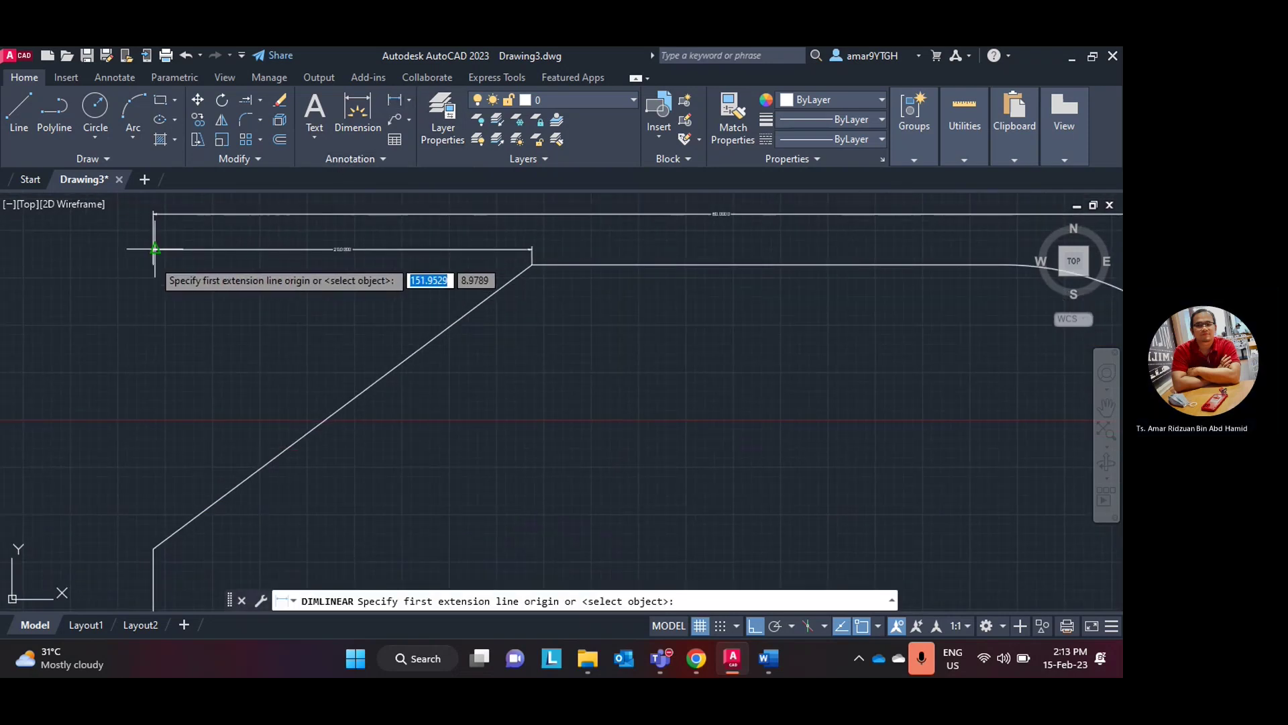
click(154, 548)
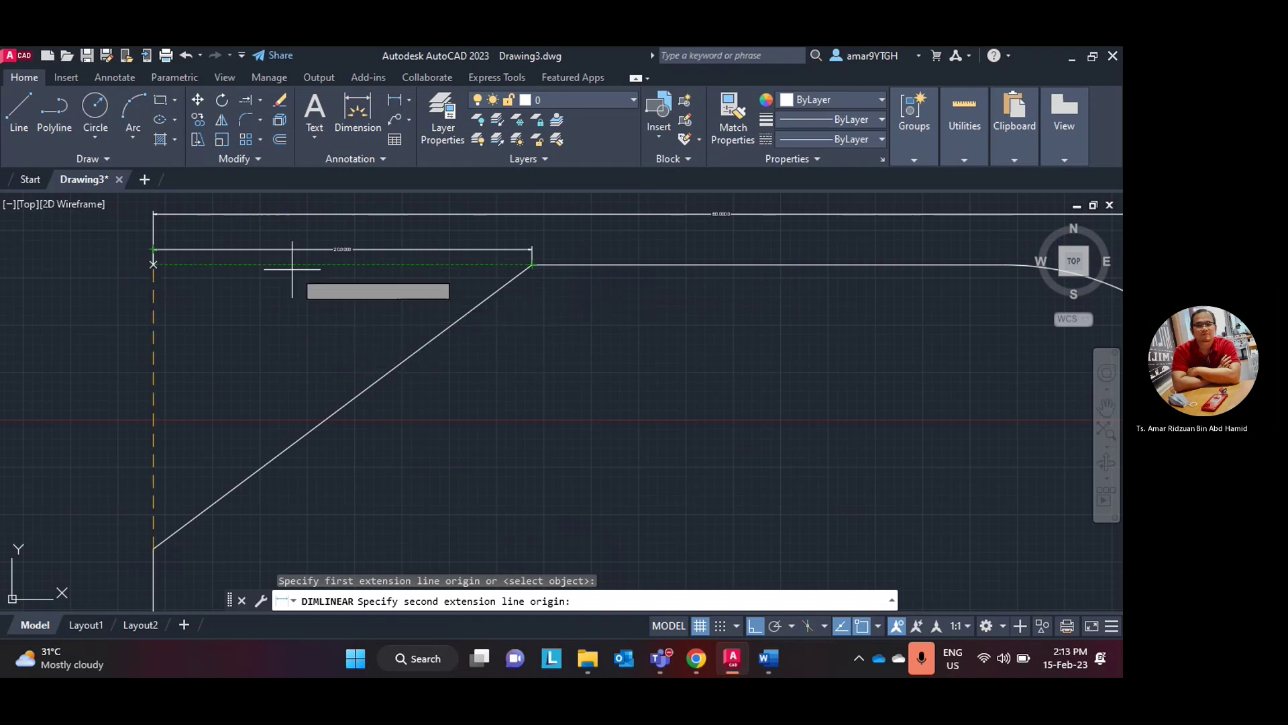
click(153, 265)
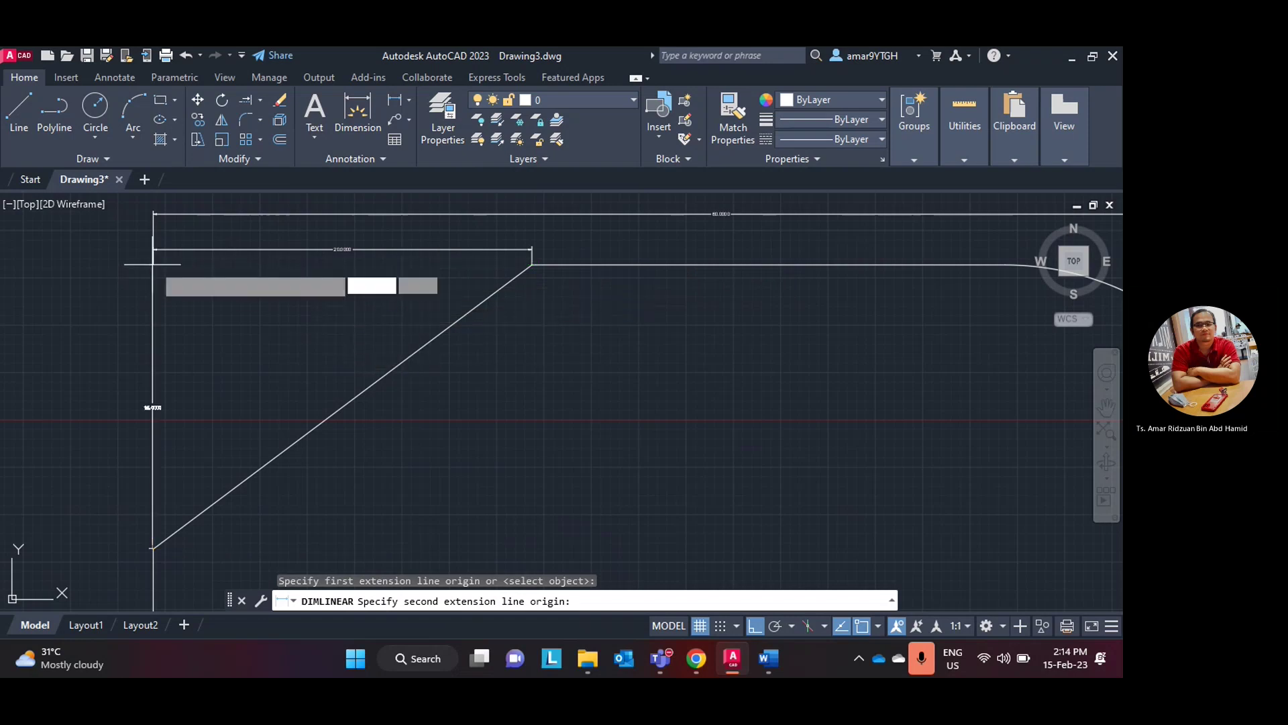
click(137, 291)
scroll(158, 395, up, 2)
scroll(160, 398, down, 2)
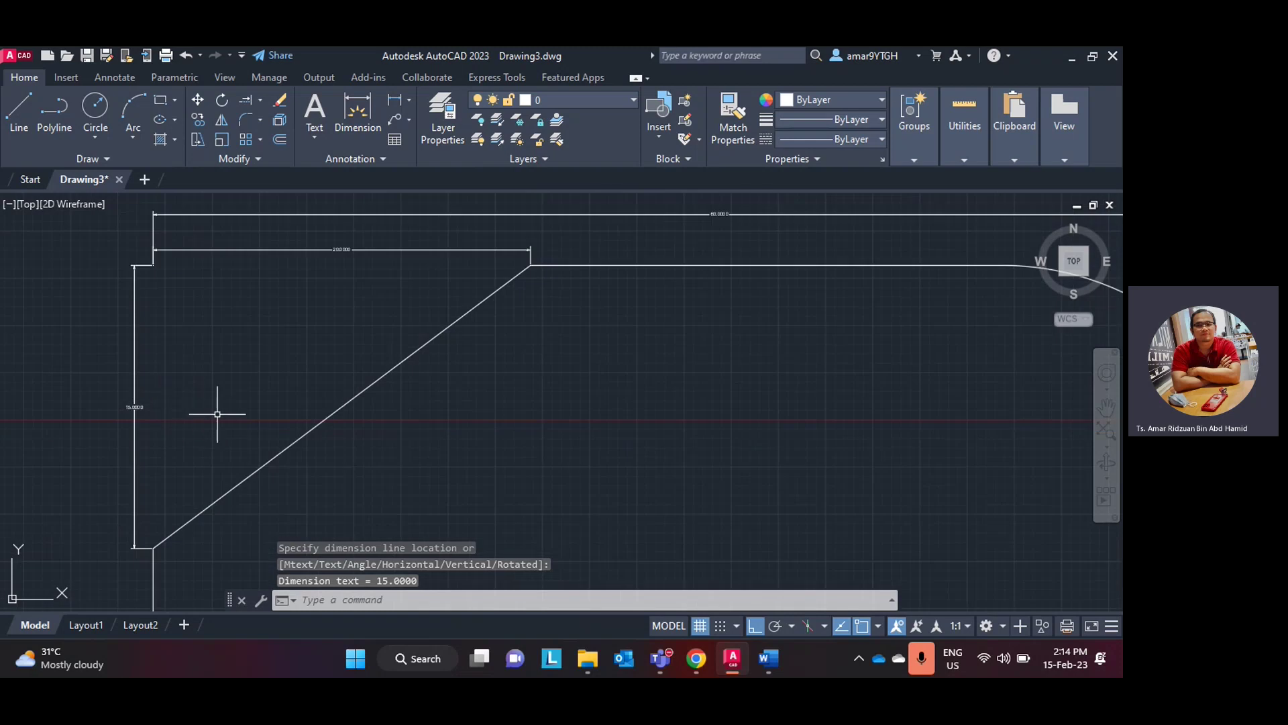
middle_drag(218, 414, 196, 415)
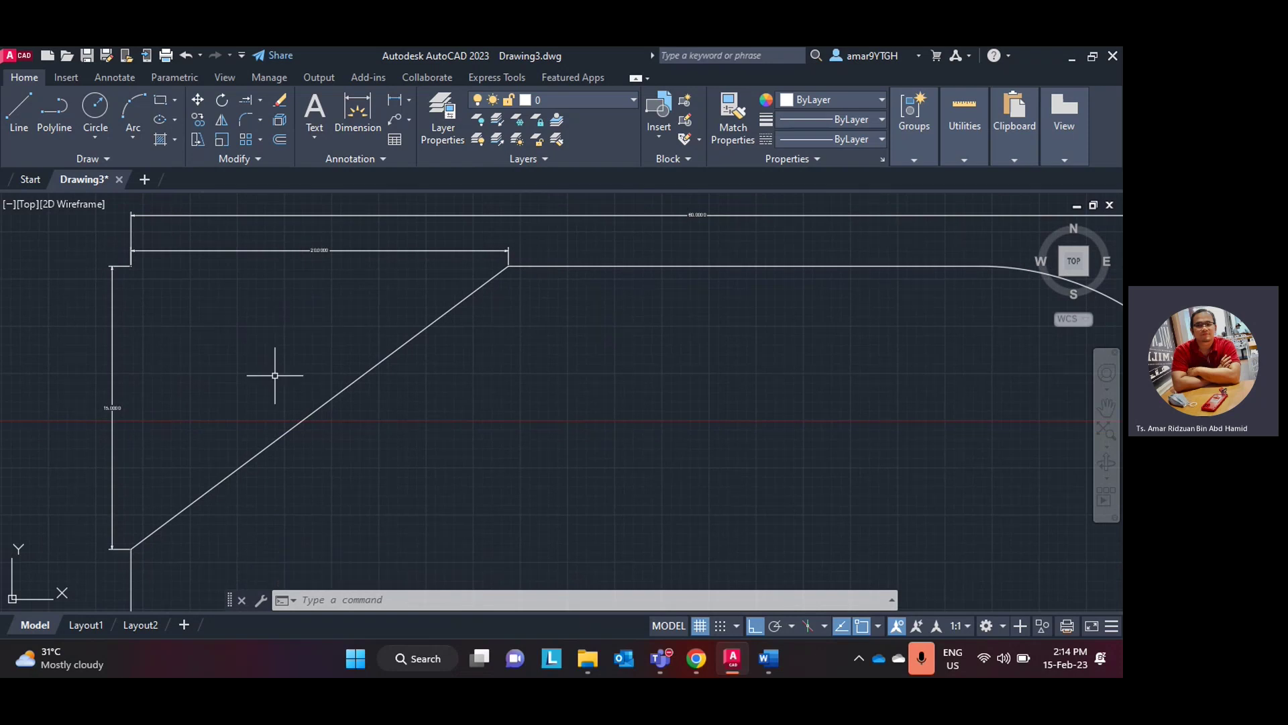
scroll(758, 379, down, 2)
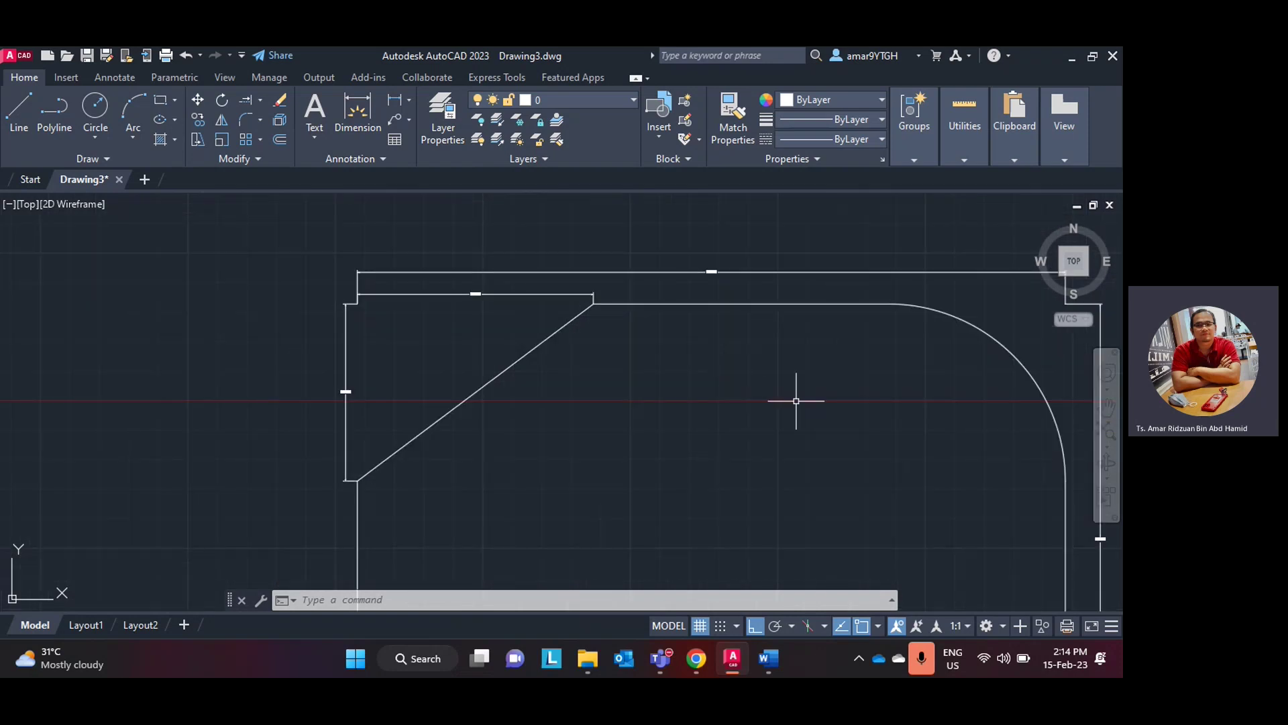
middle_drag(793, 403, 549, 381)
- Place an R15 radius dimension on the top-right corner arc
click(408, 100)
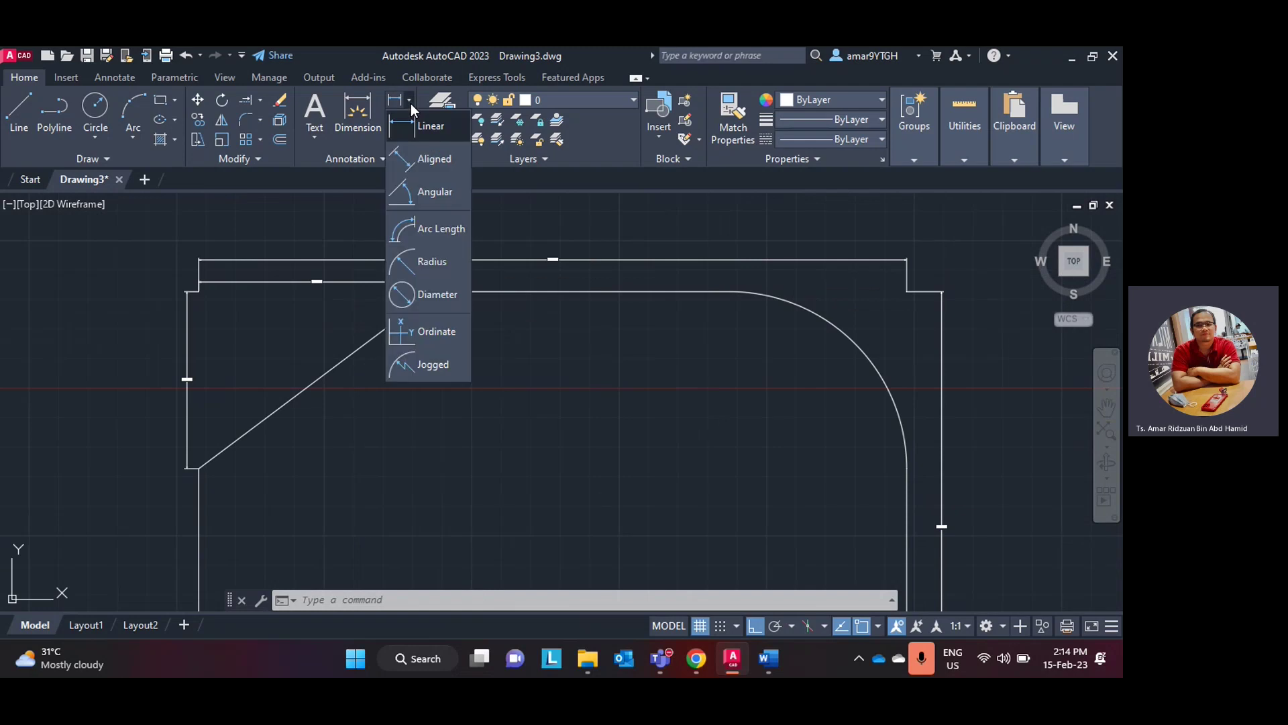
click(421, 265)
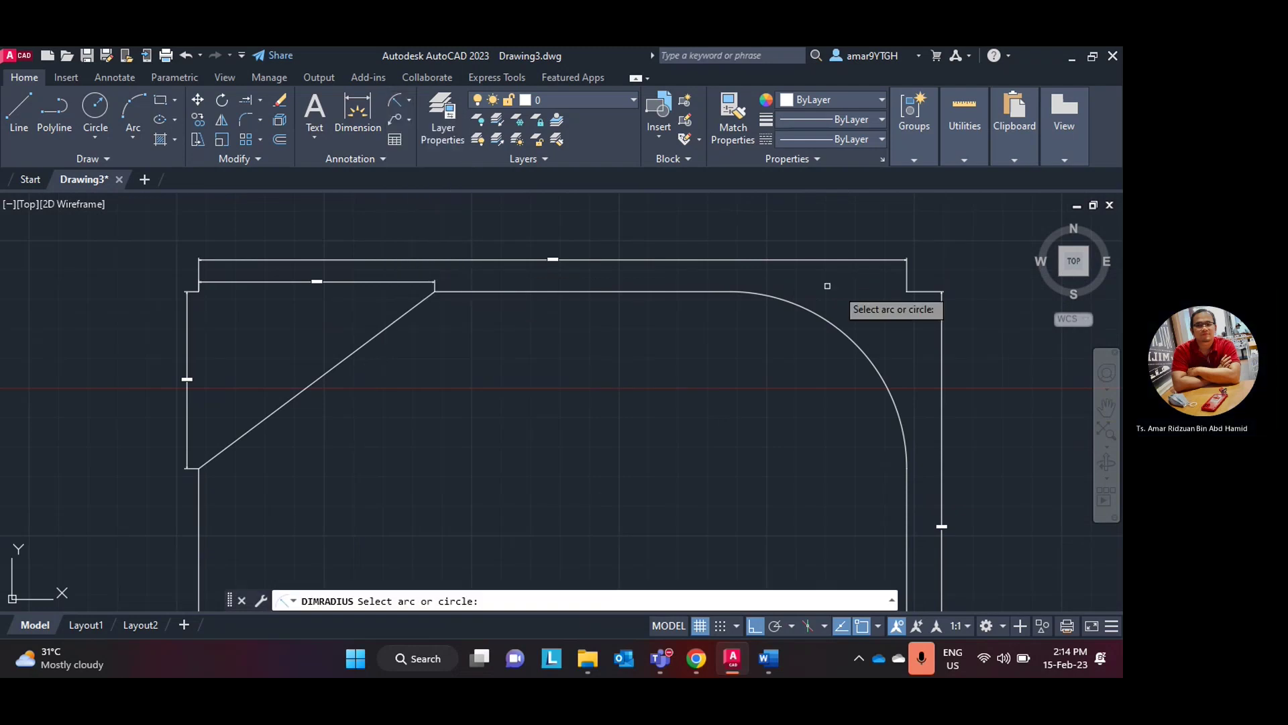
click(844, 338)
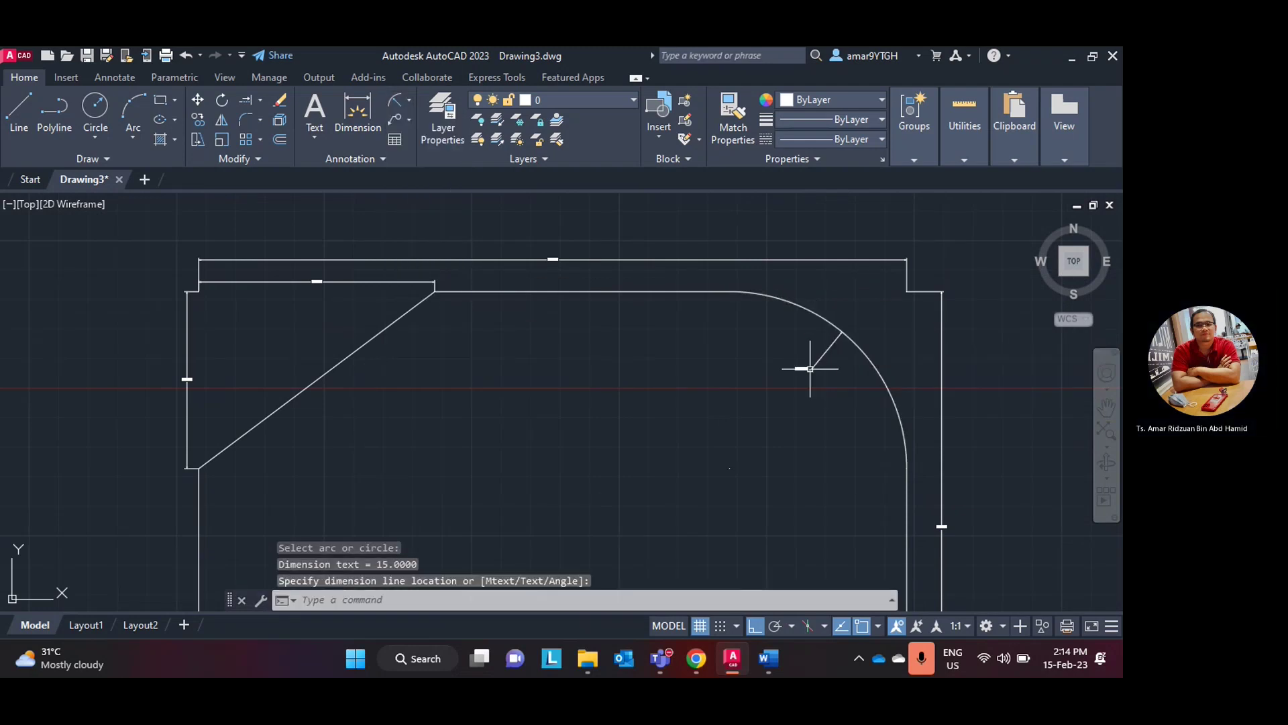
scroll(811, 367, up, 5)
scroll(808, 369, down, 6)
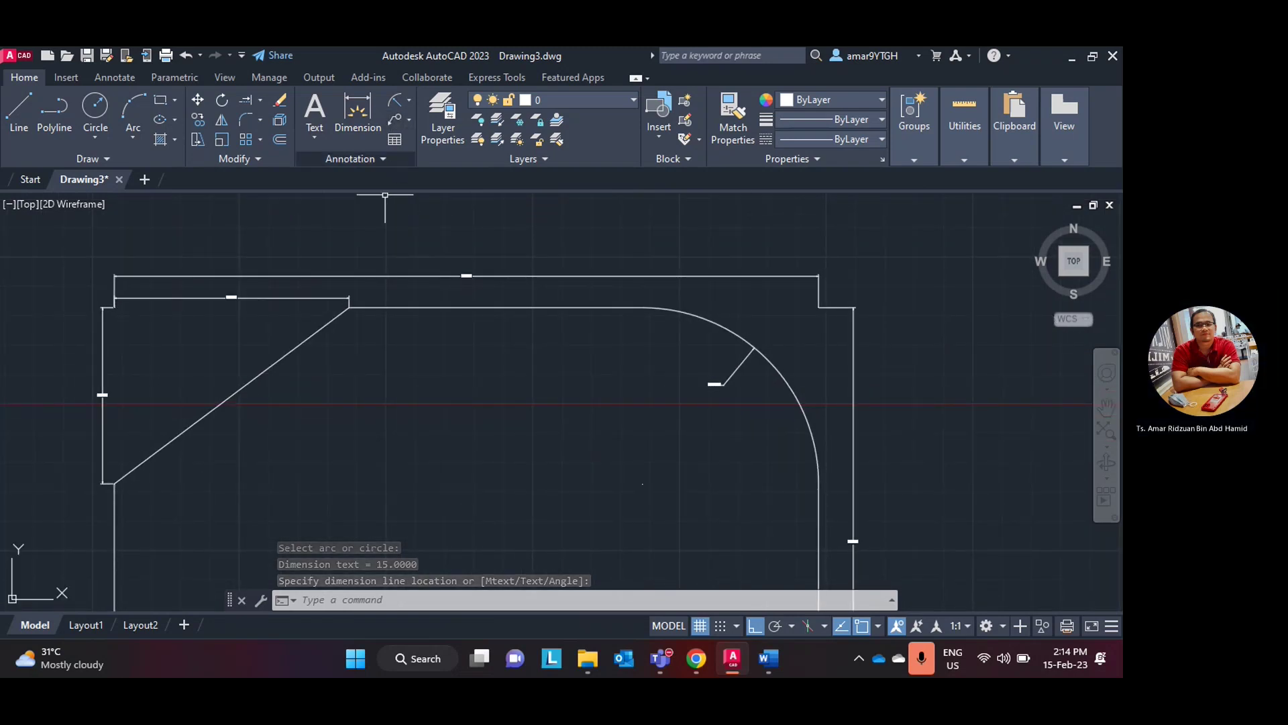
click(374, 155)
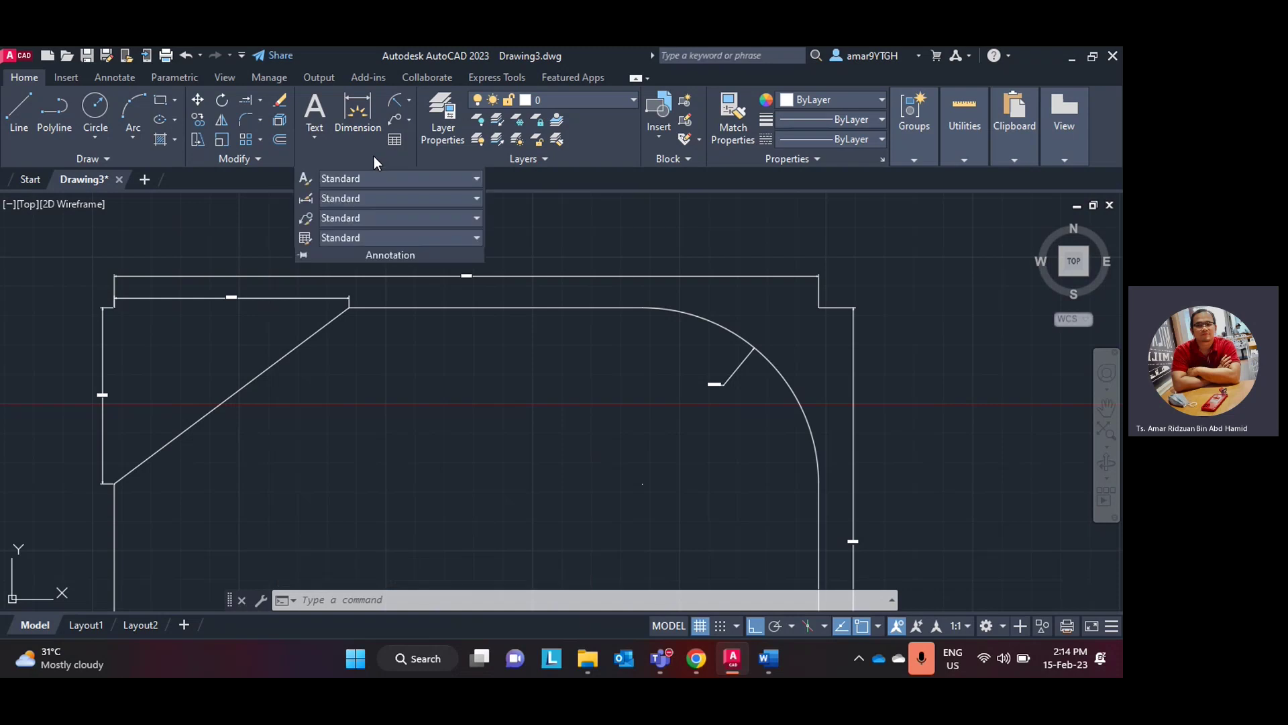
- In the Standard dimension style, set center mark size 3 and text height 3
click(308, 203)
click(731, 314)
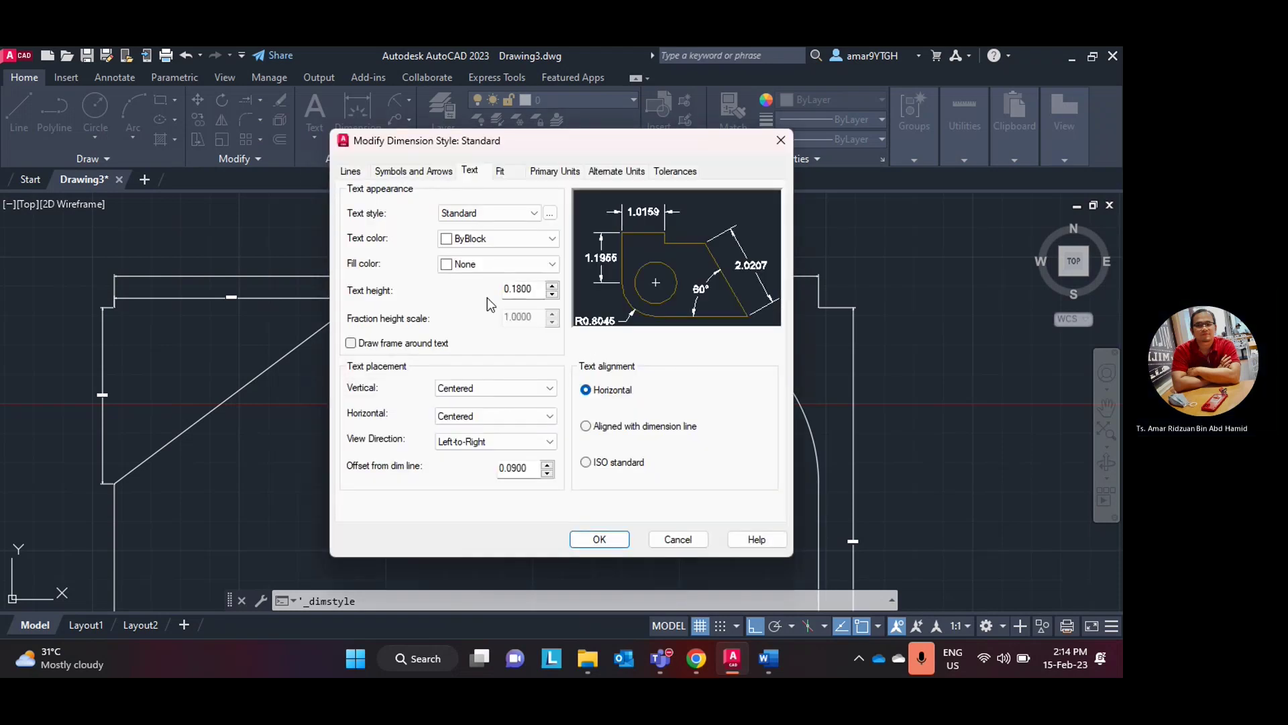
click(352, 173)
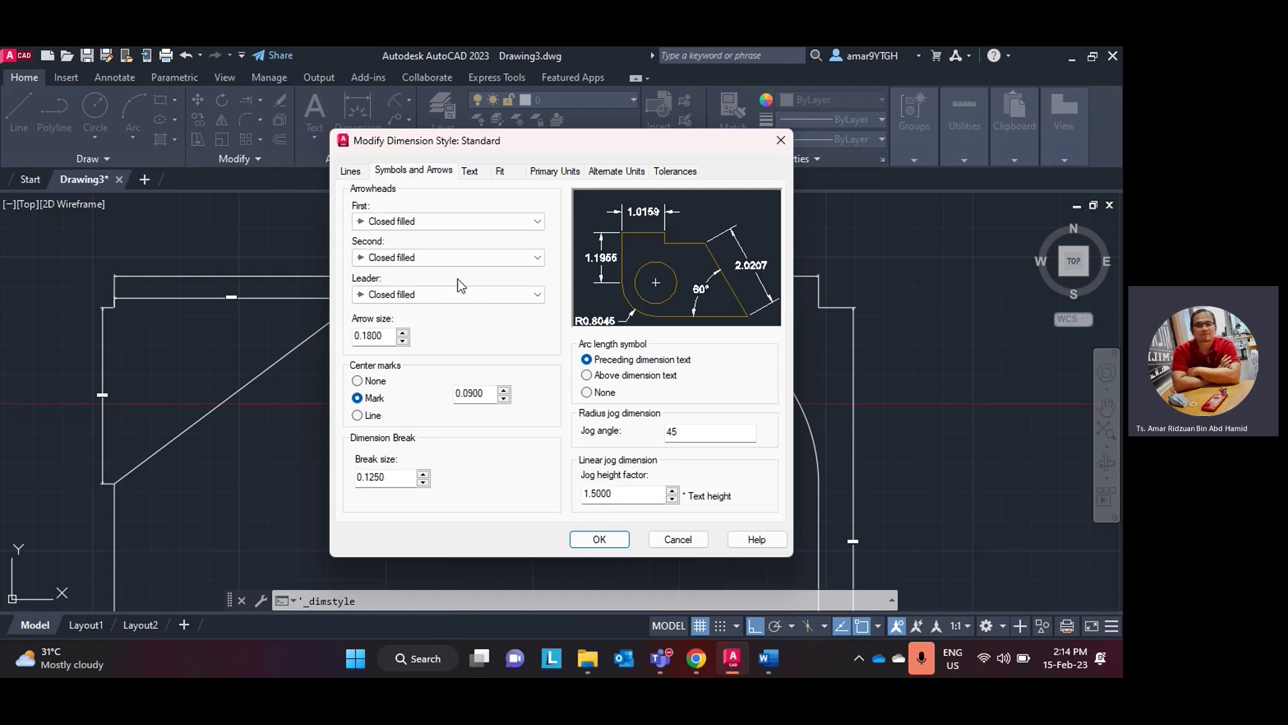
drag(486, 394, 316, 392)
text(3)
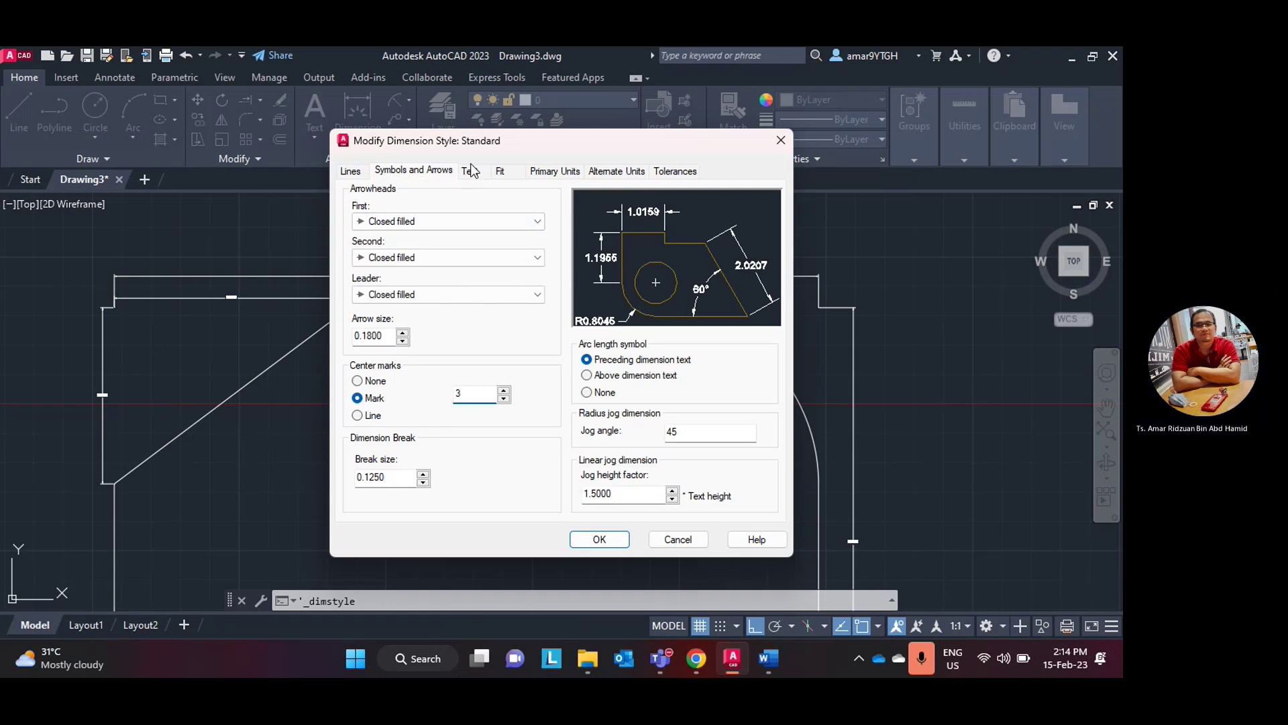
click(470, 171)
drag(537, 293, 467, 301)
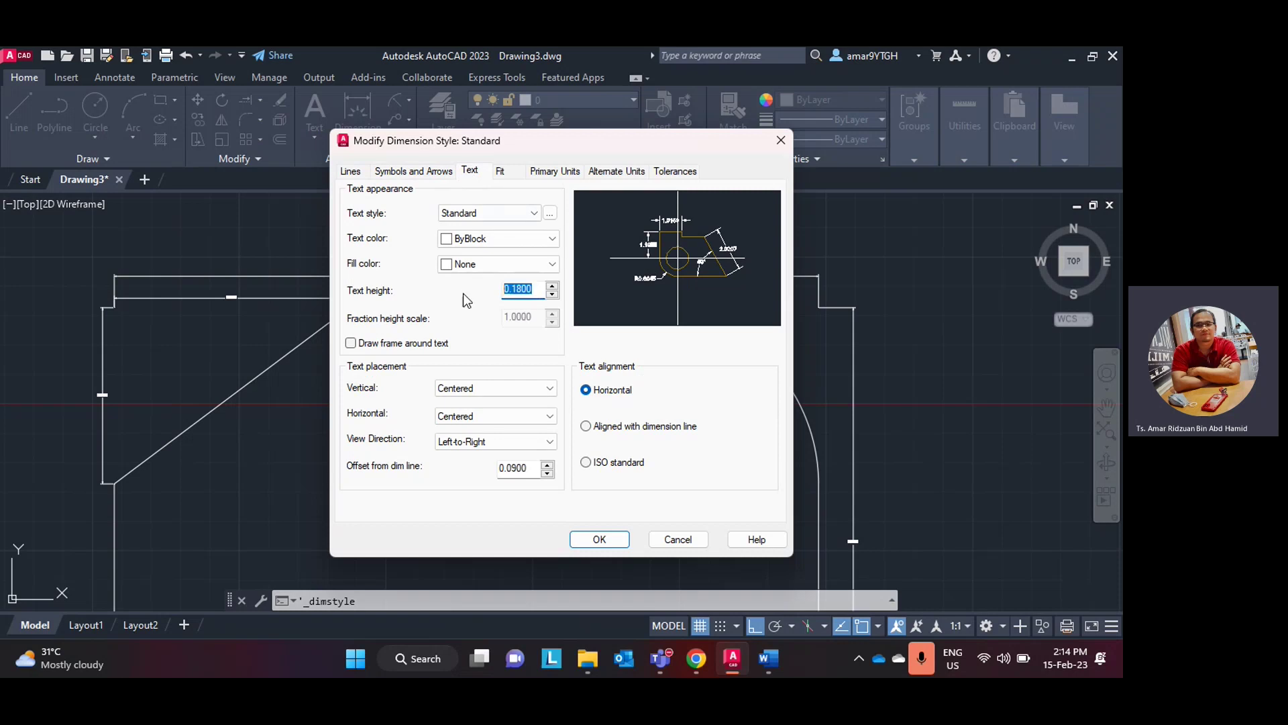
text(3)
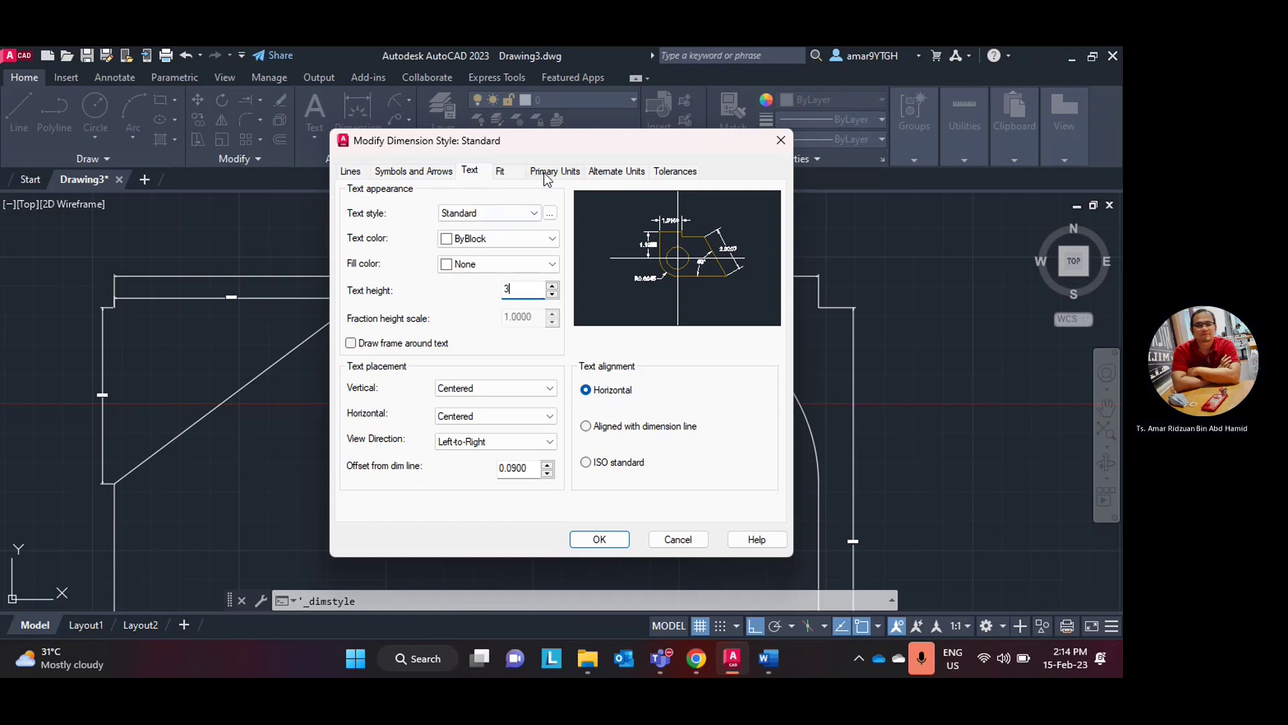
- Set linear precision to 0.00 and apply the updated Standard style to the drawing
click(546, 172)
click(500, 228)
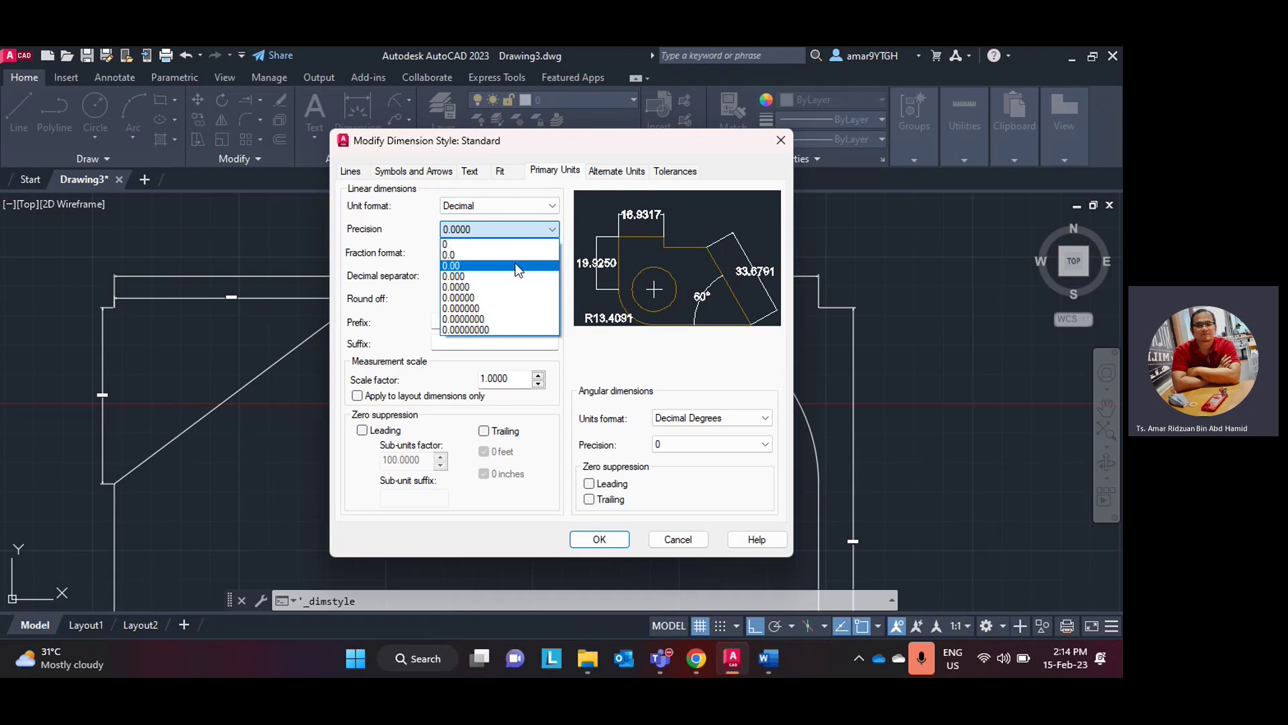
click(499, 259)
click(599, 538)
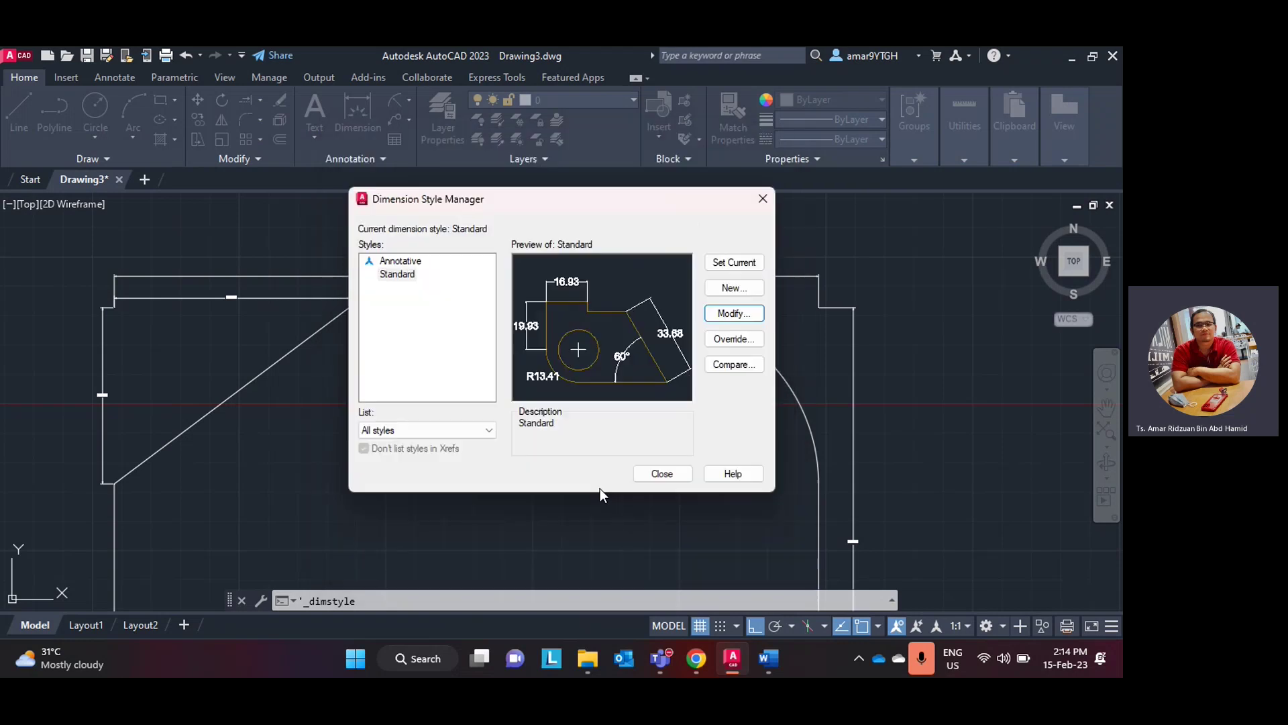
click(669, 474)
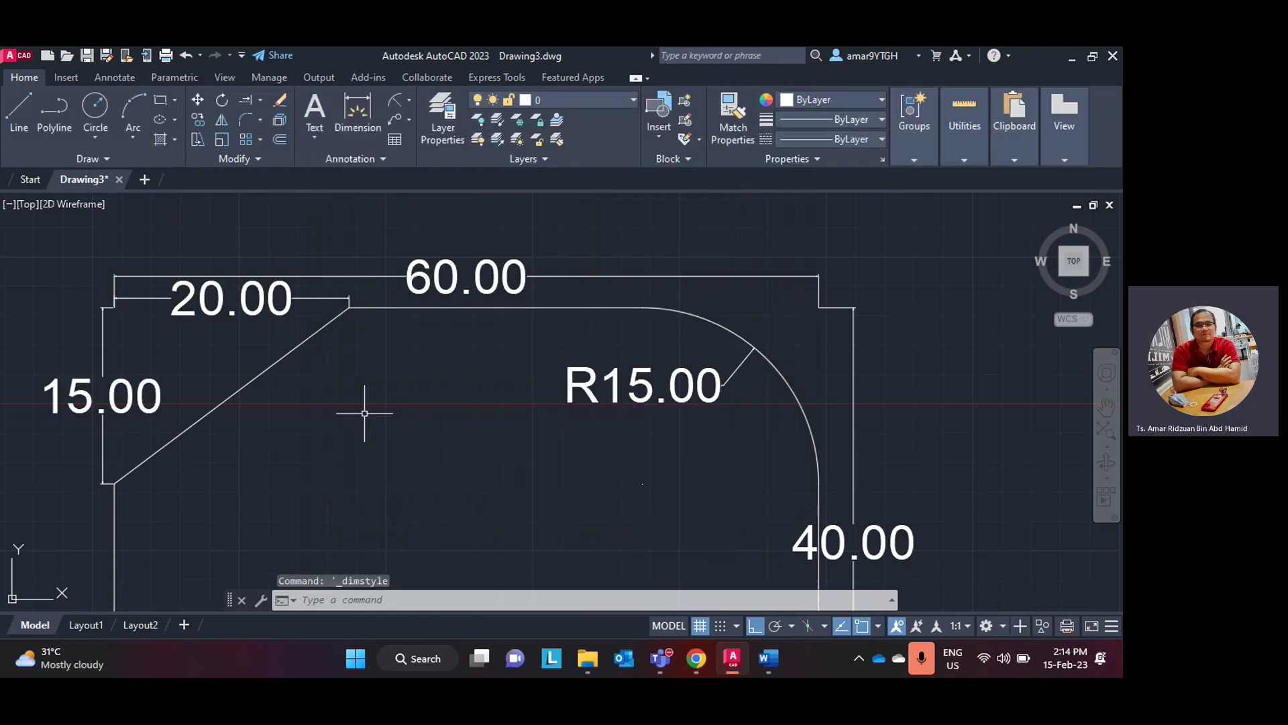
scroll(389, 402, down, 3)
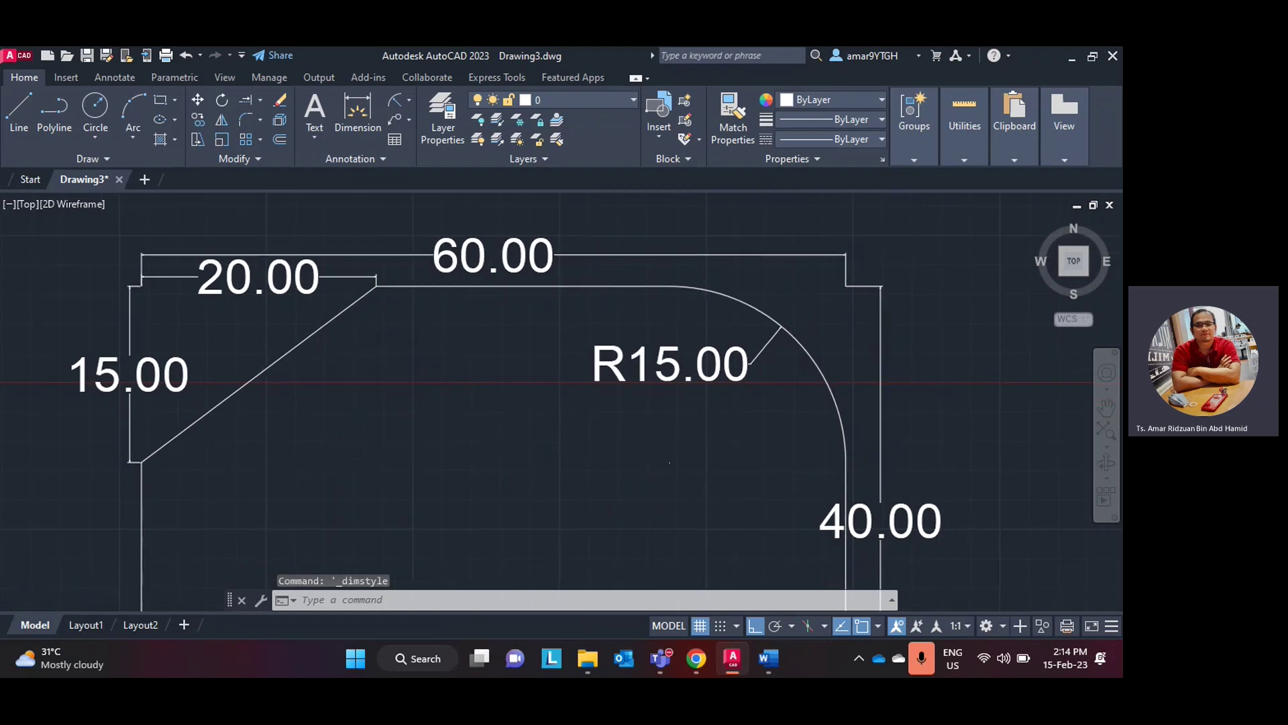
middle_drag(500, 411, 418, 355)
- Pull the 40.00 vertical dimension further away from the edge
click(625, 413)
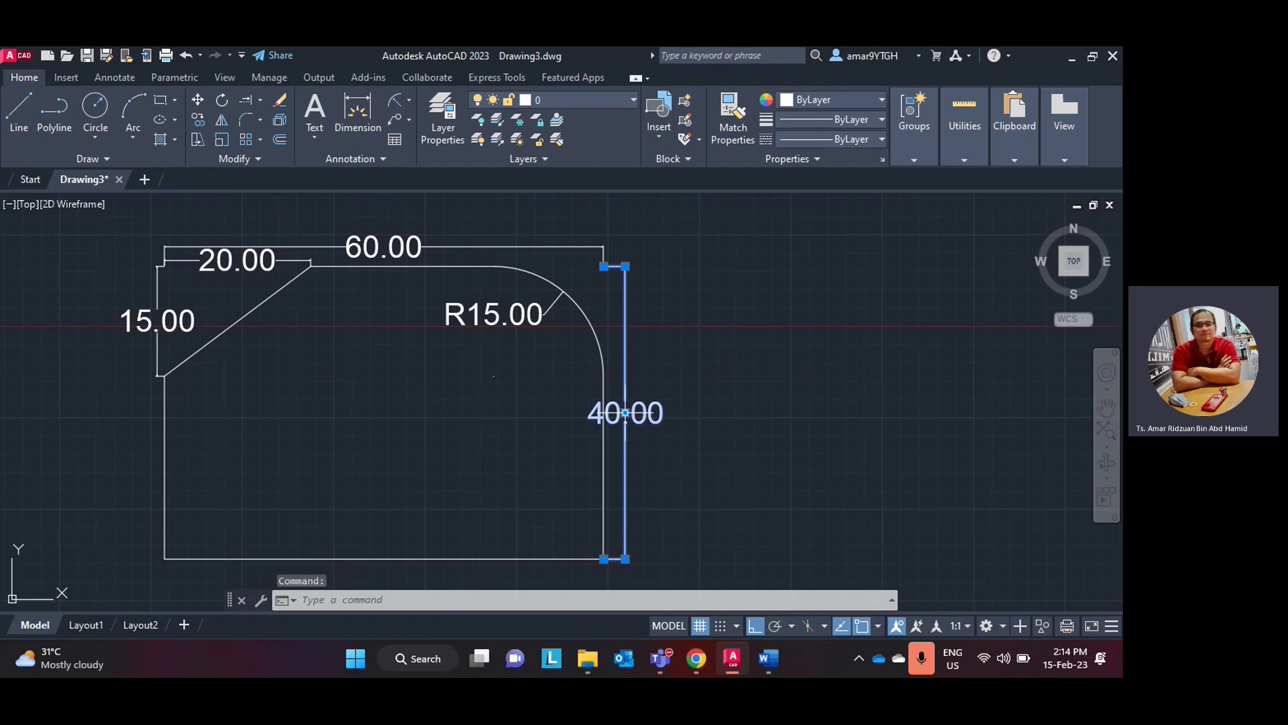
click(625, 412)
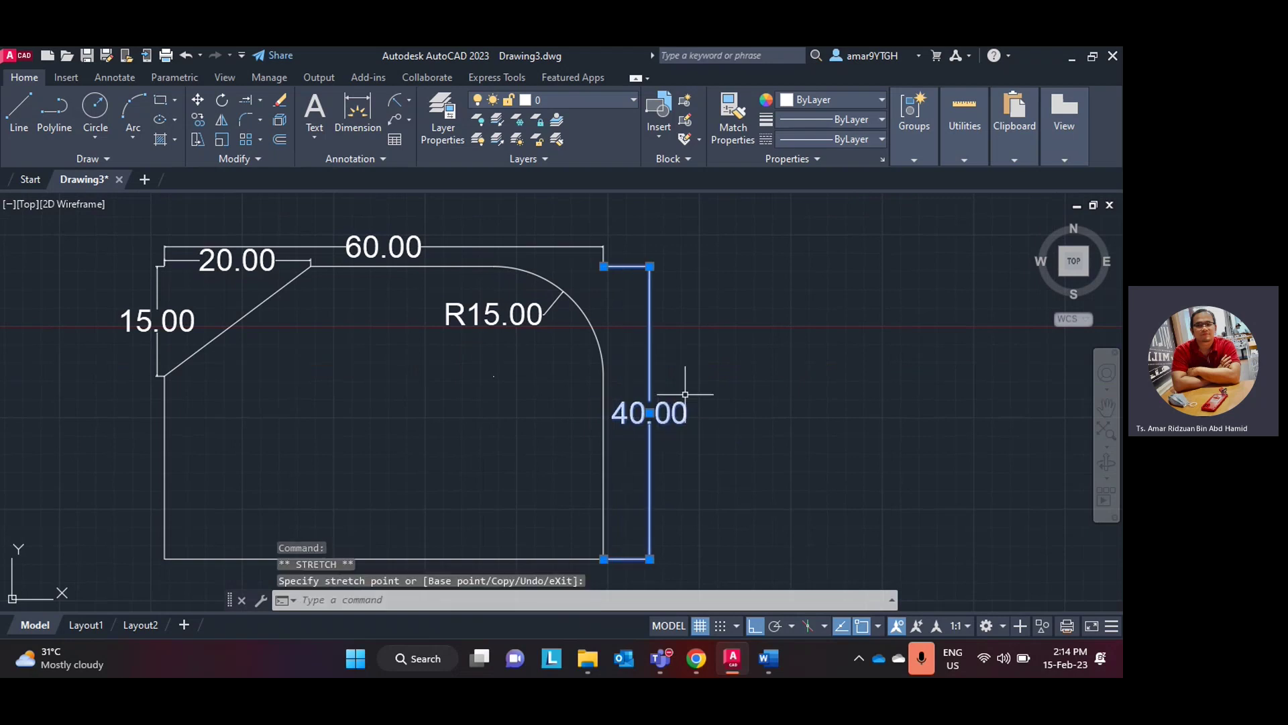
key(Escape)
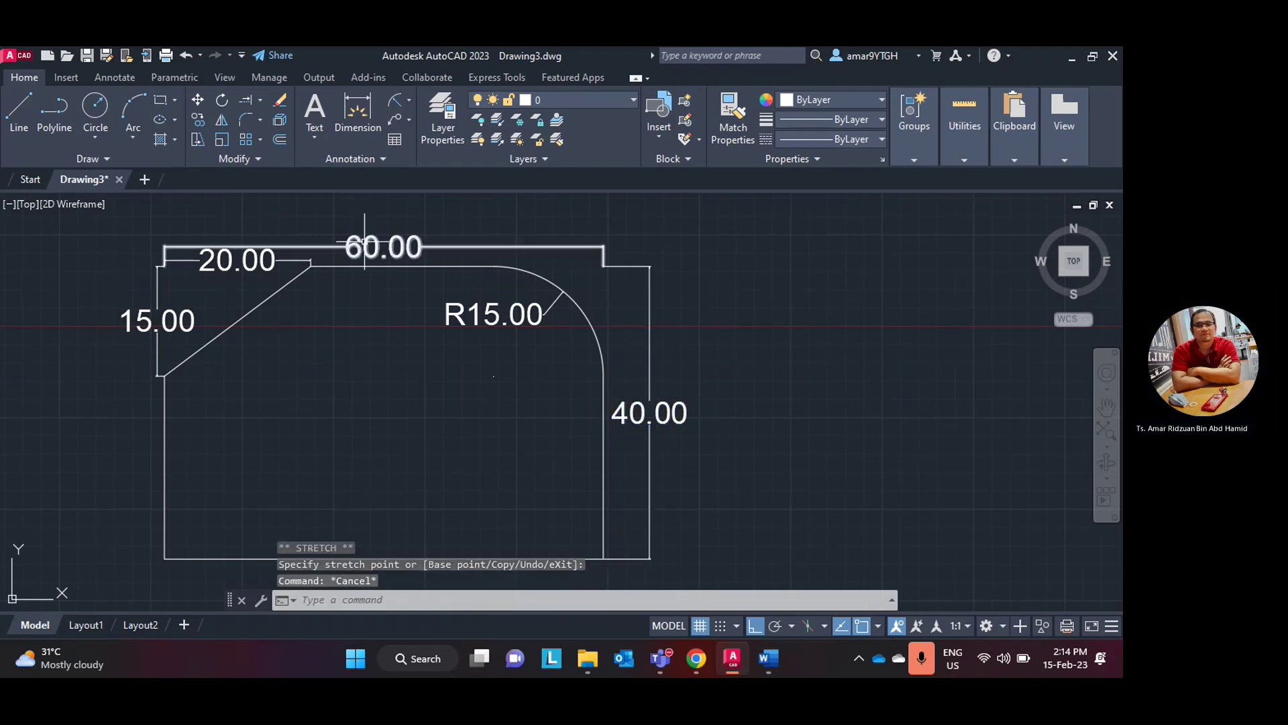
- Change the Standard style's arrow size to 3, then bring up the Word lab manual
click(369, 159)
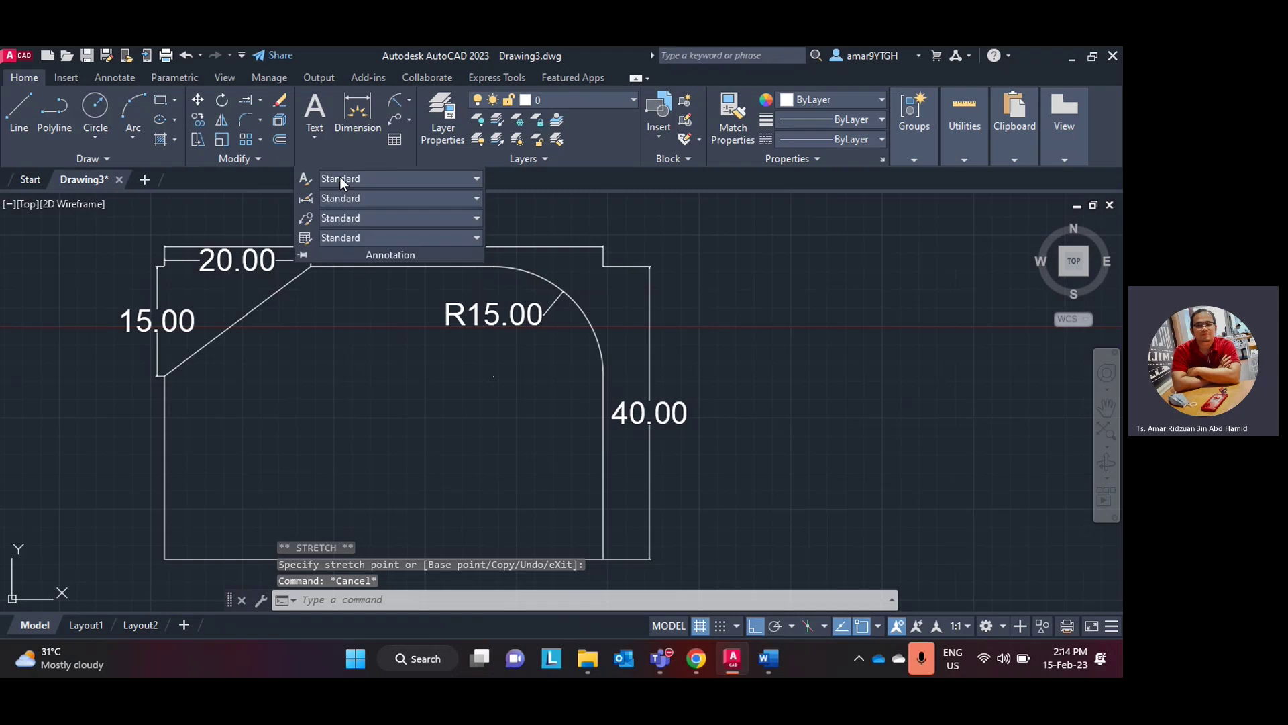
click(306, 199)
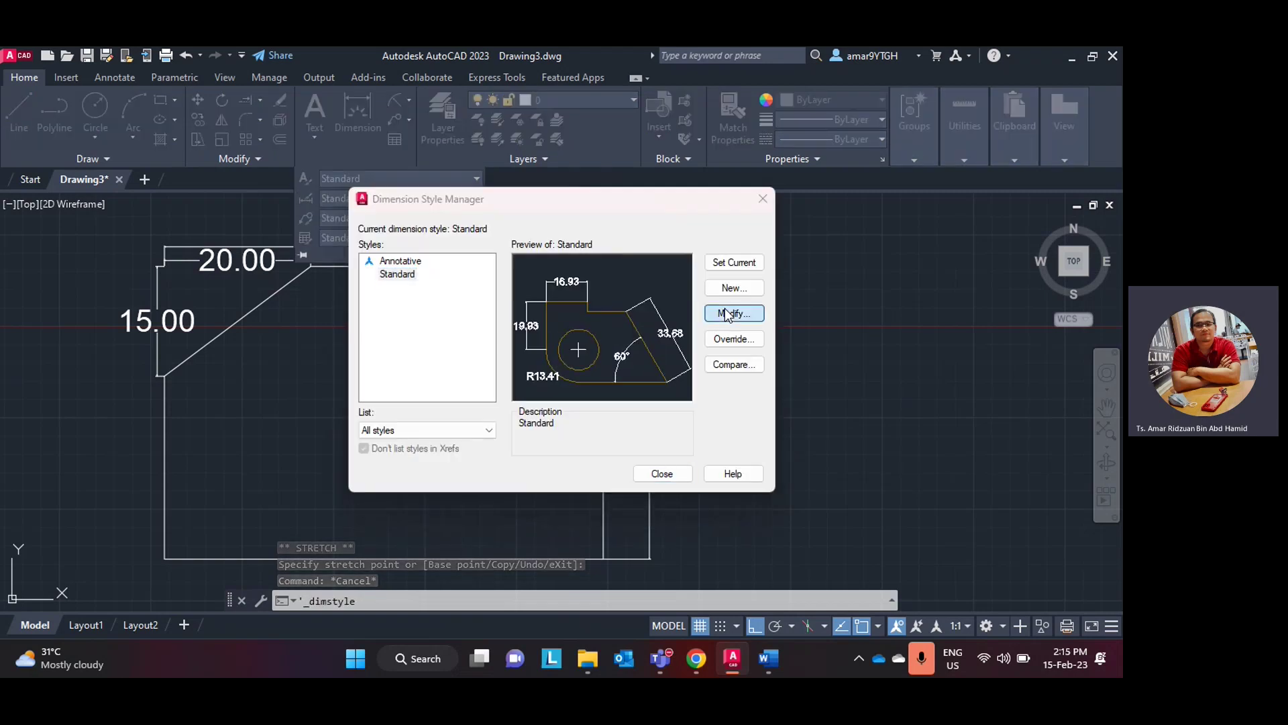
click(730, 313)
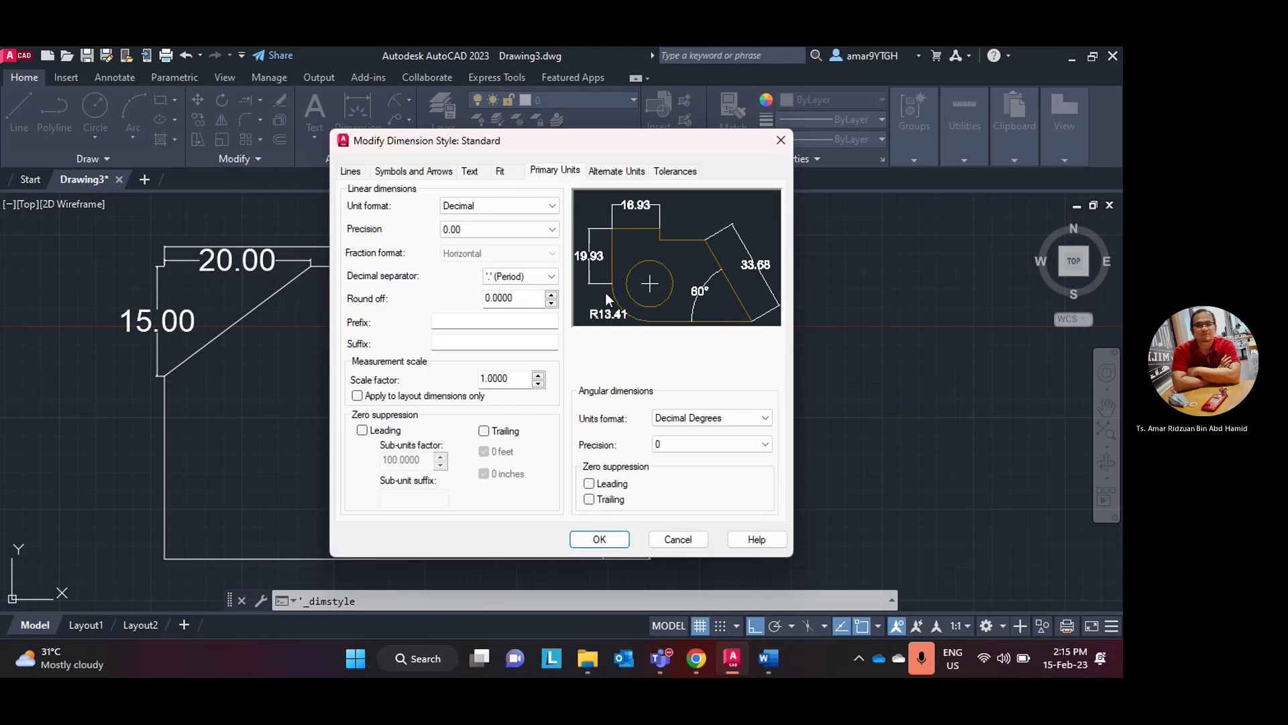
click(437, 172)
click(393, 335)
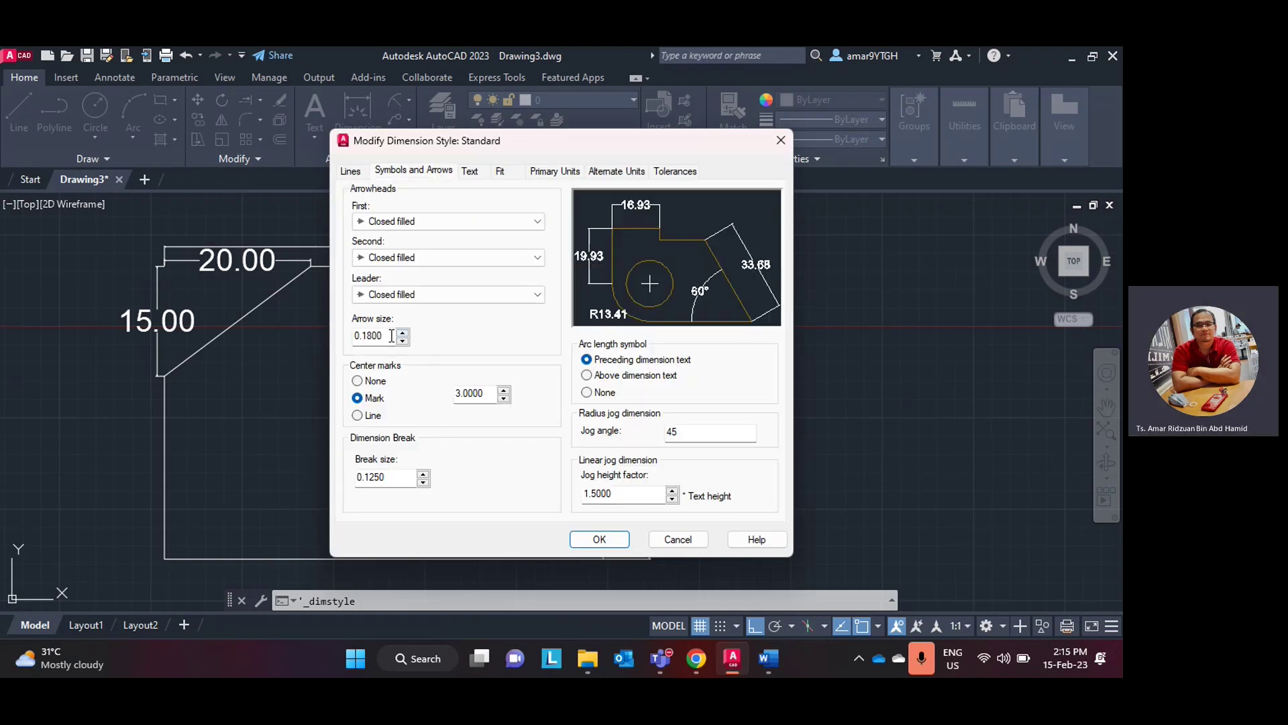
key(shift+Home)
text(3)
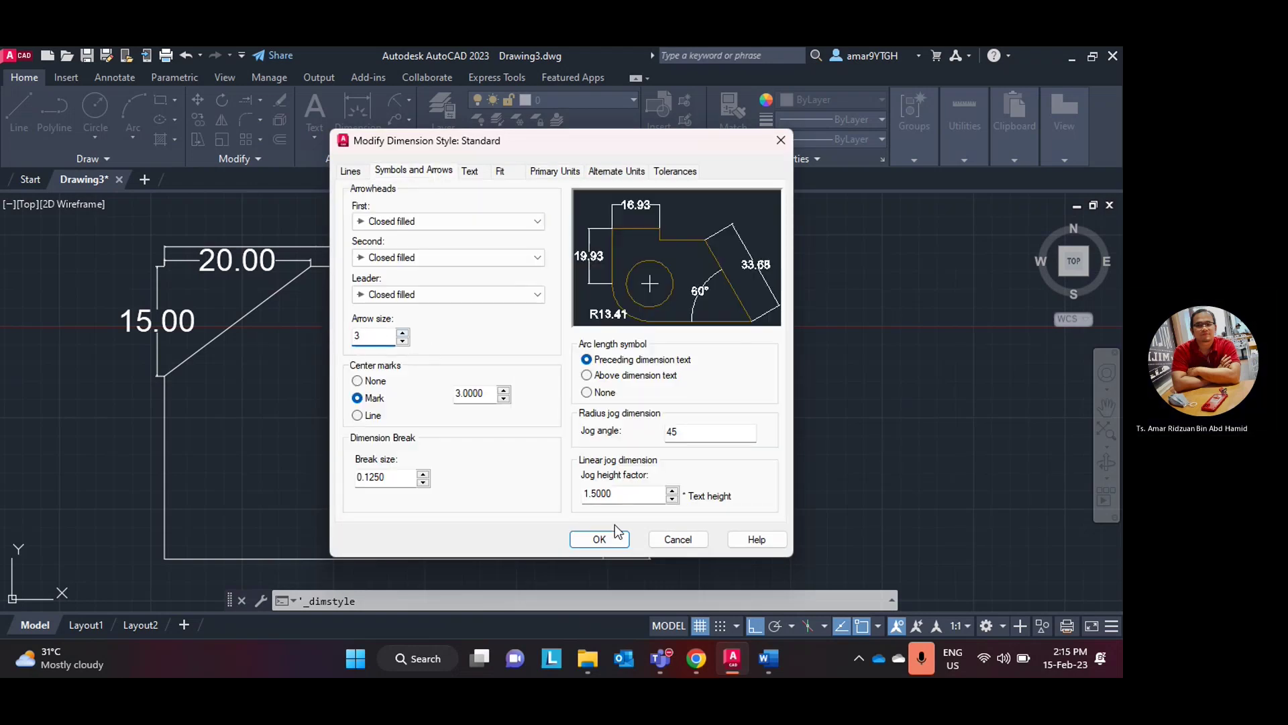
click(604, 538)
click(662, 473)
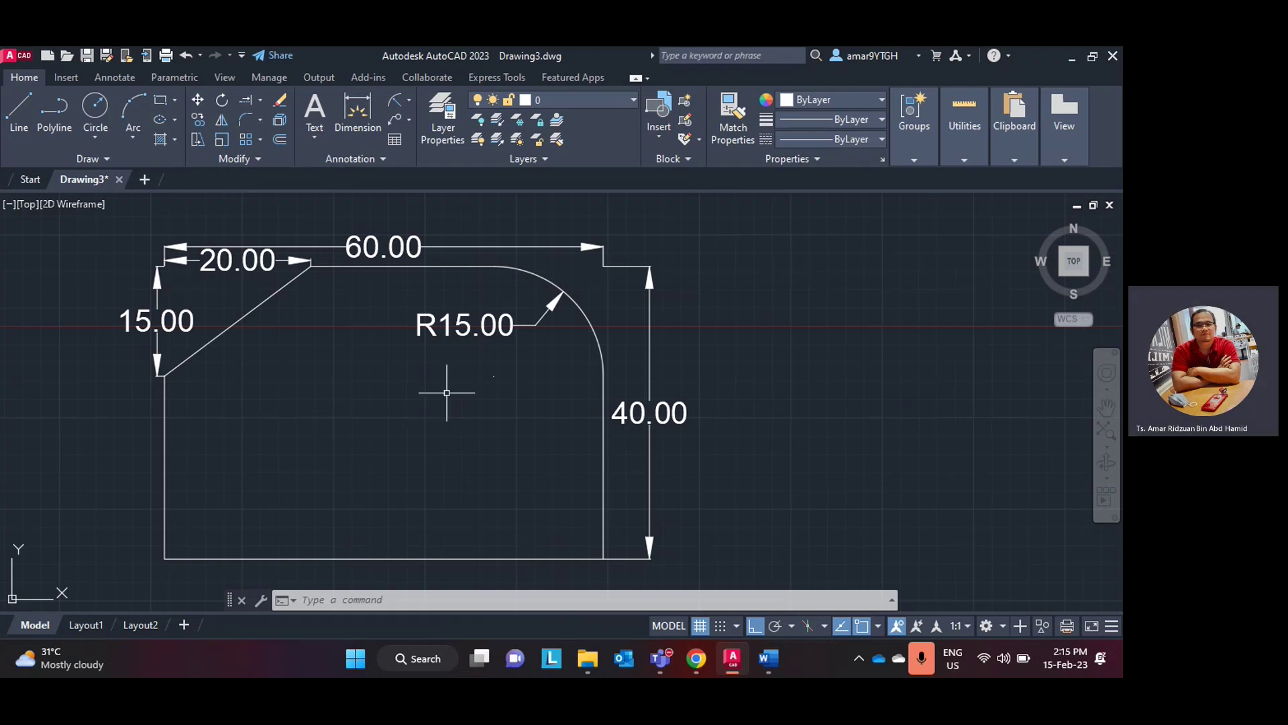
click(731, 673)
scroll(416, 369, down, 10)
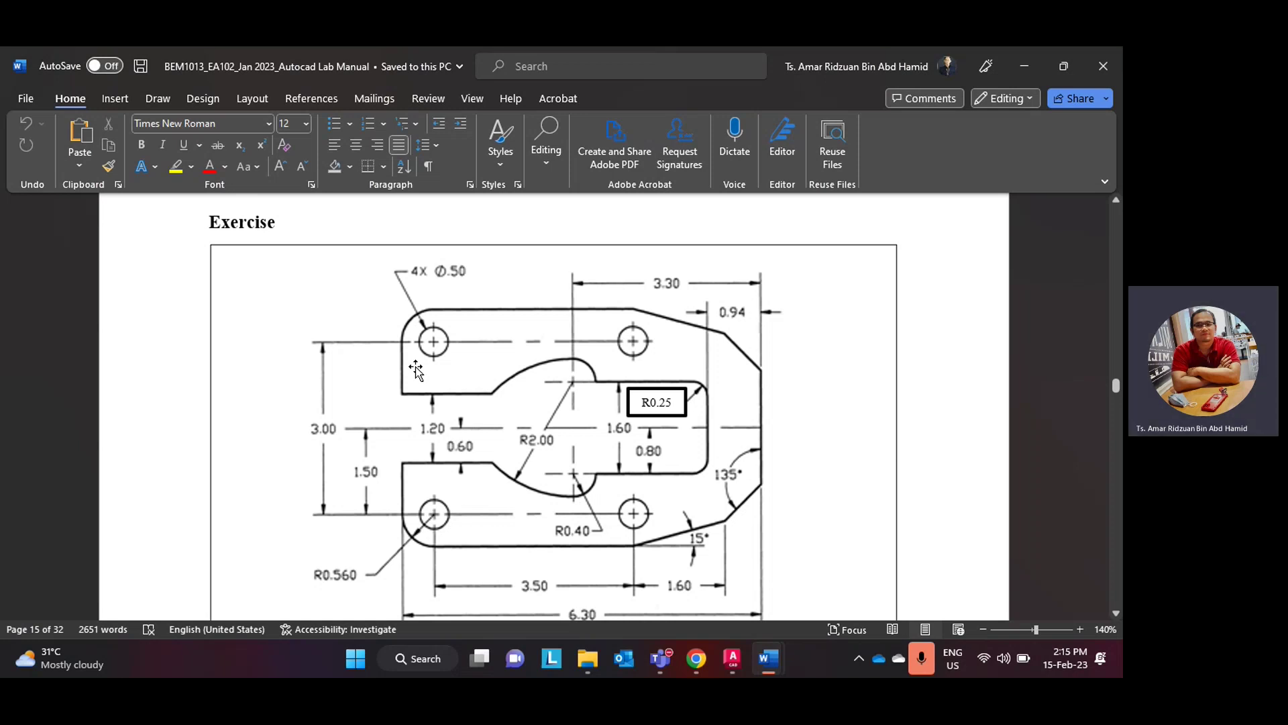
- Scroll the lab manual to study the page 15 Exercise bracket with its radii and Ø0.50 holes
scroll(416, 369, down, 2)
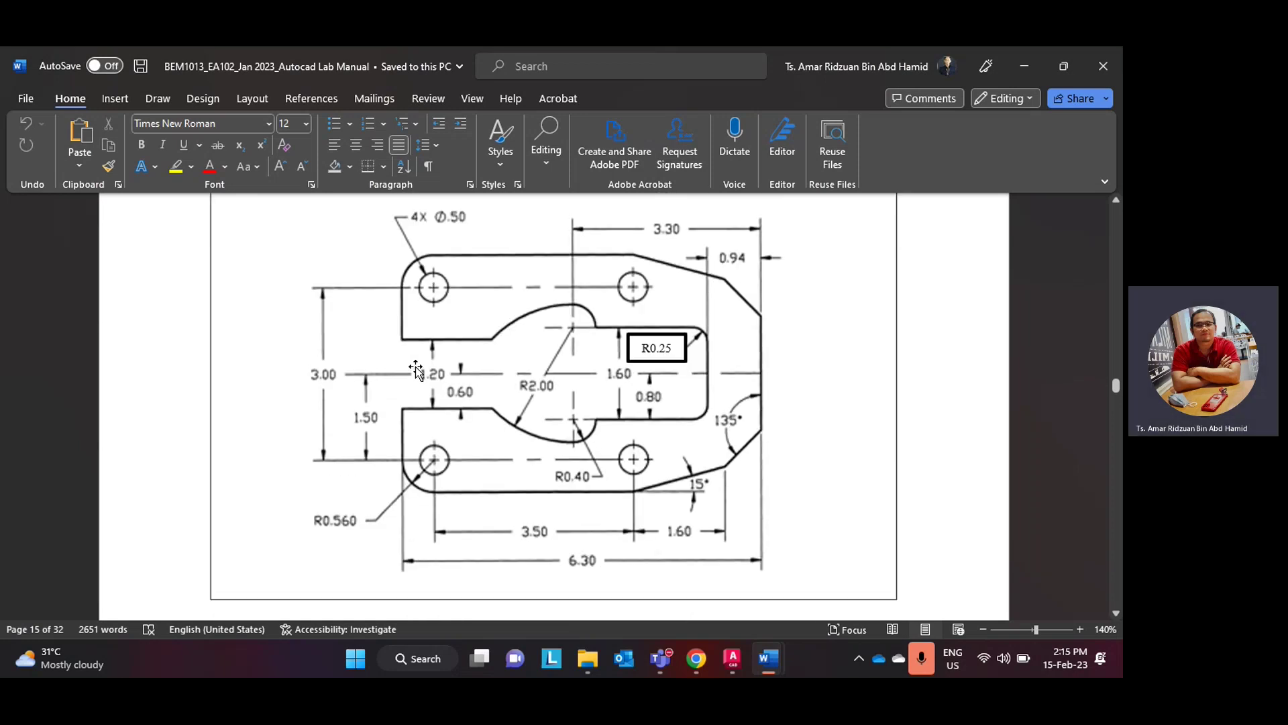
scroll(416, 369, up, 3)
scroll(416, 369, down, 12)
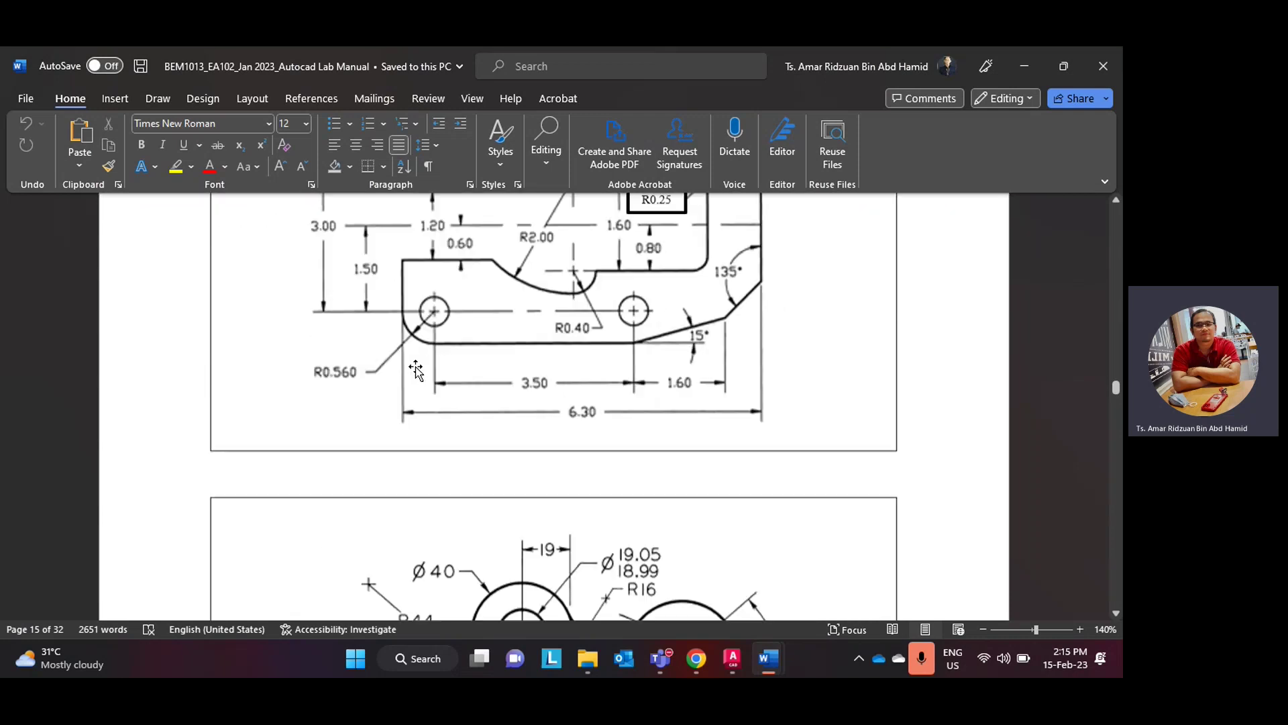
scroll(416, 369, up, 8)
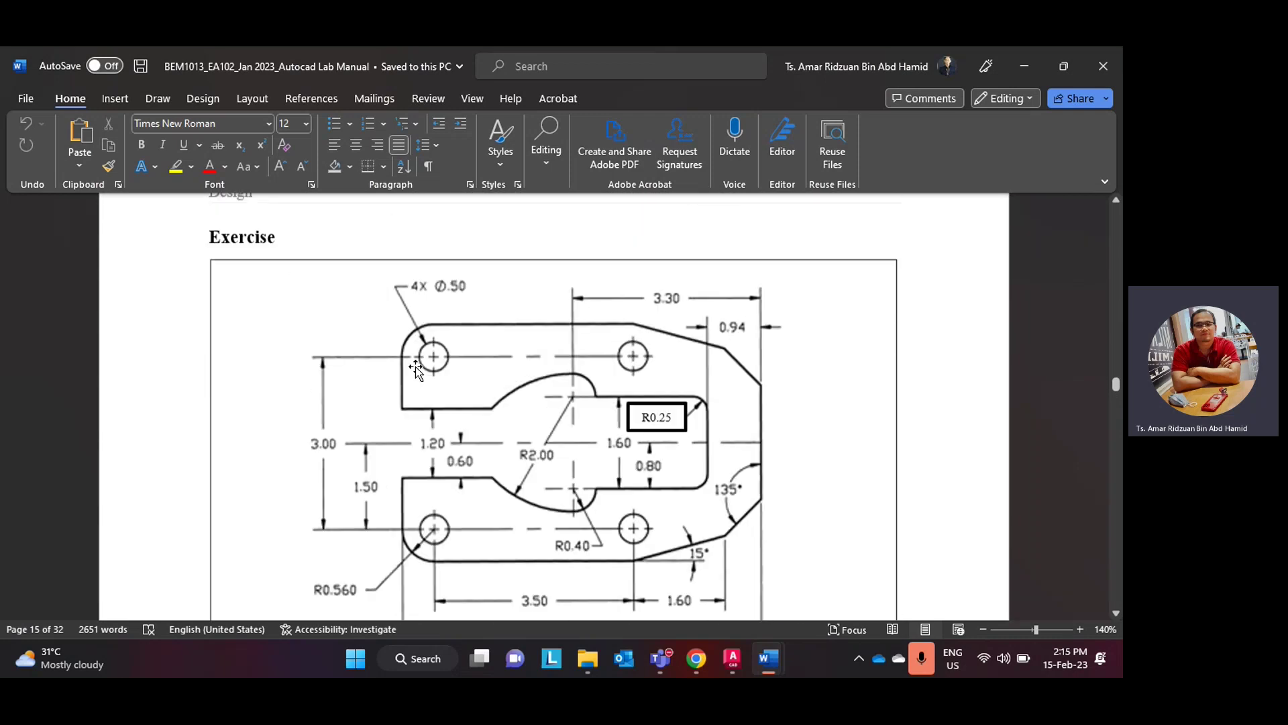
scroll(416, 369, down, 2)
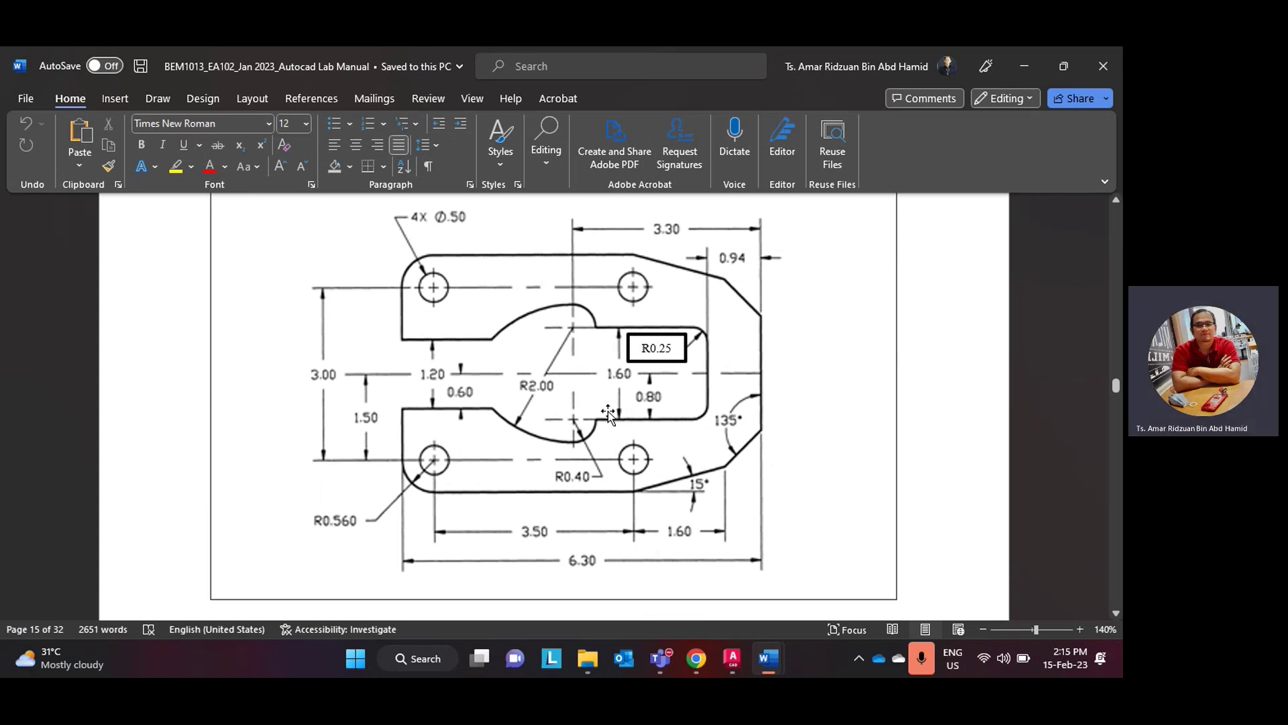
scroll(608, 412, up, 2)
scroll(608, 412, down, 1)
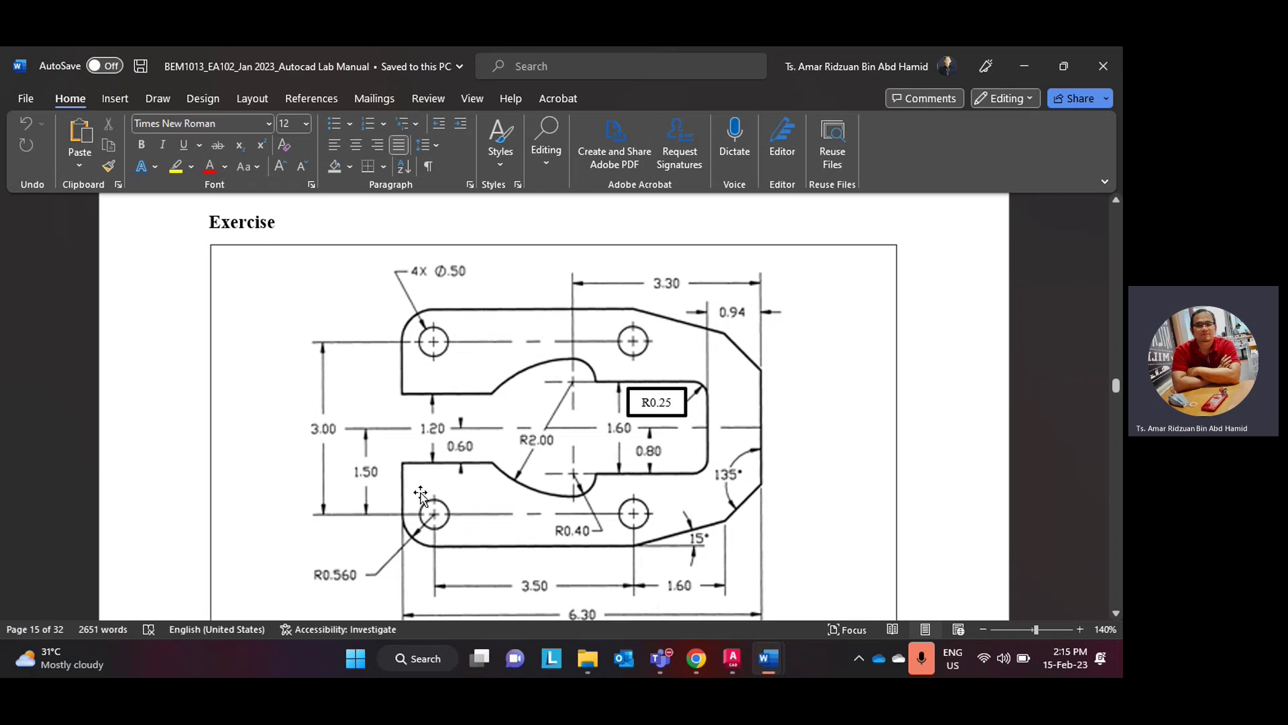
scroll(477, 486, down, 1)
scroll(476, 486, down, 7)
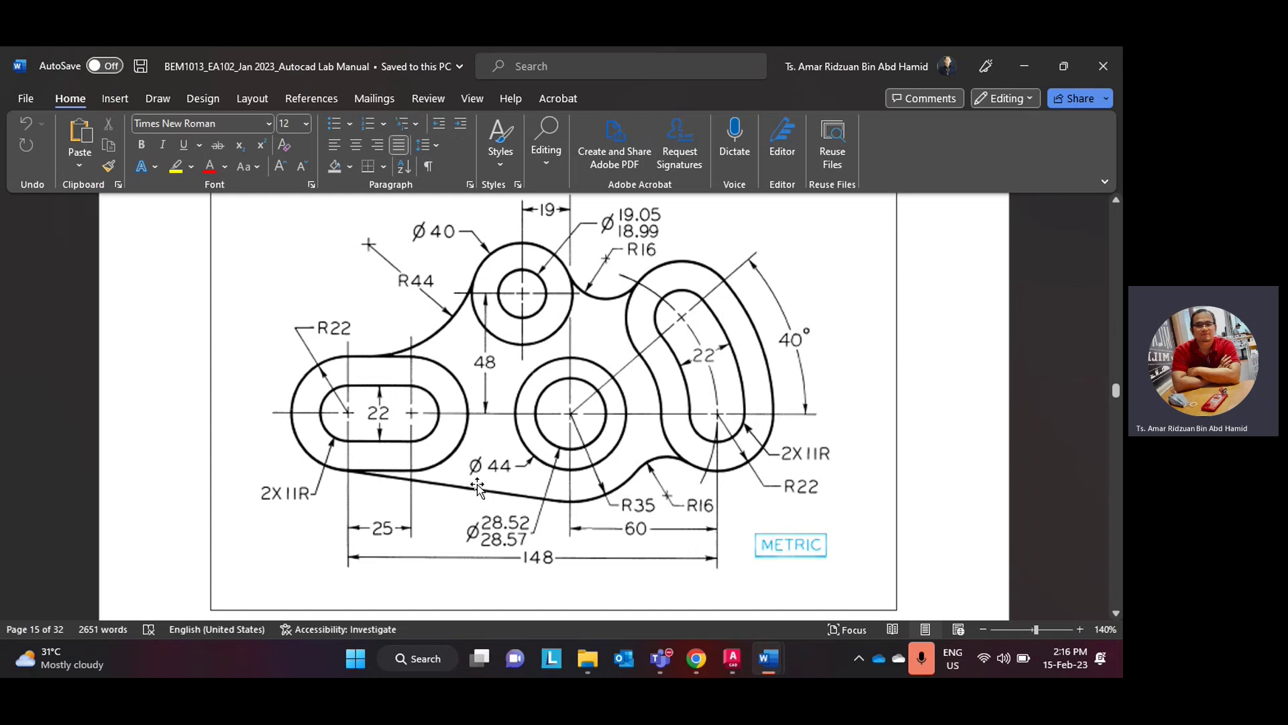
scroll(477, 485, up, 1)
scroll(477, 485, up, 6)
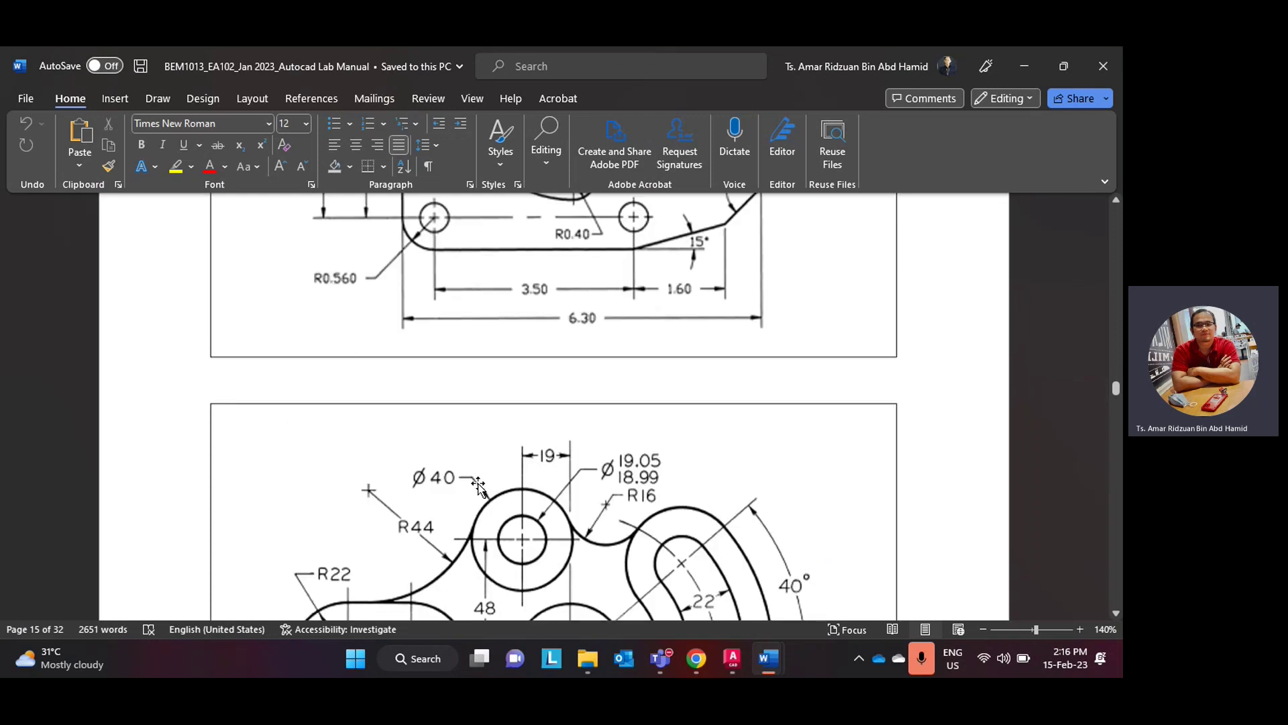
scroll(479, 483, up, 1)
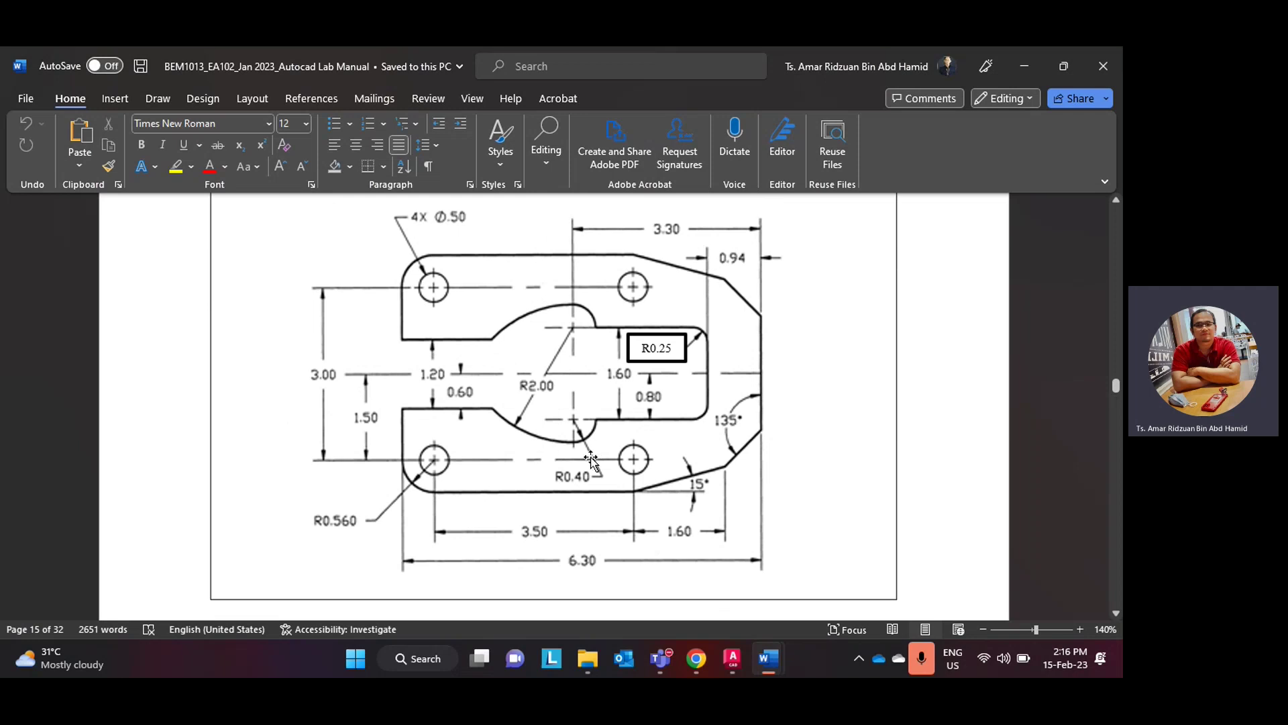
scroll(555, 500, down, 8)
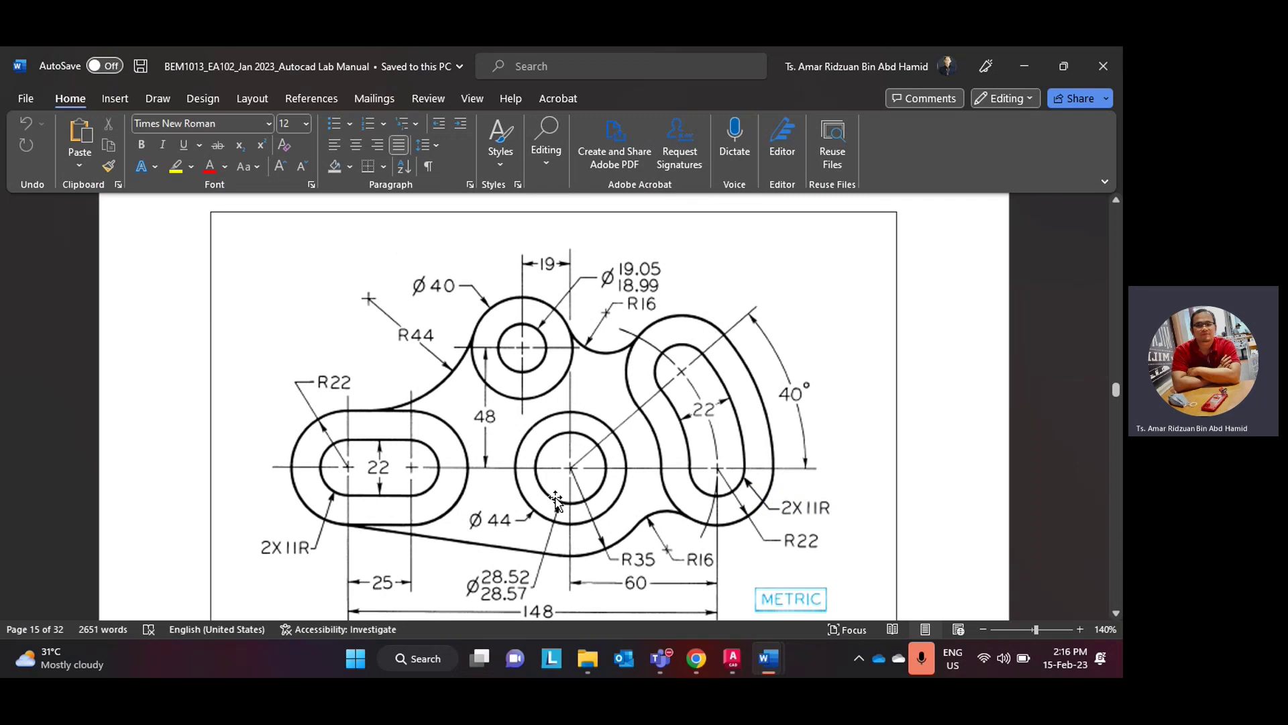
scroll(555, 500, up, 8)
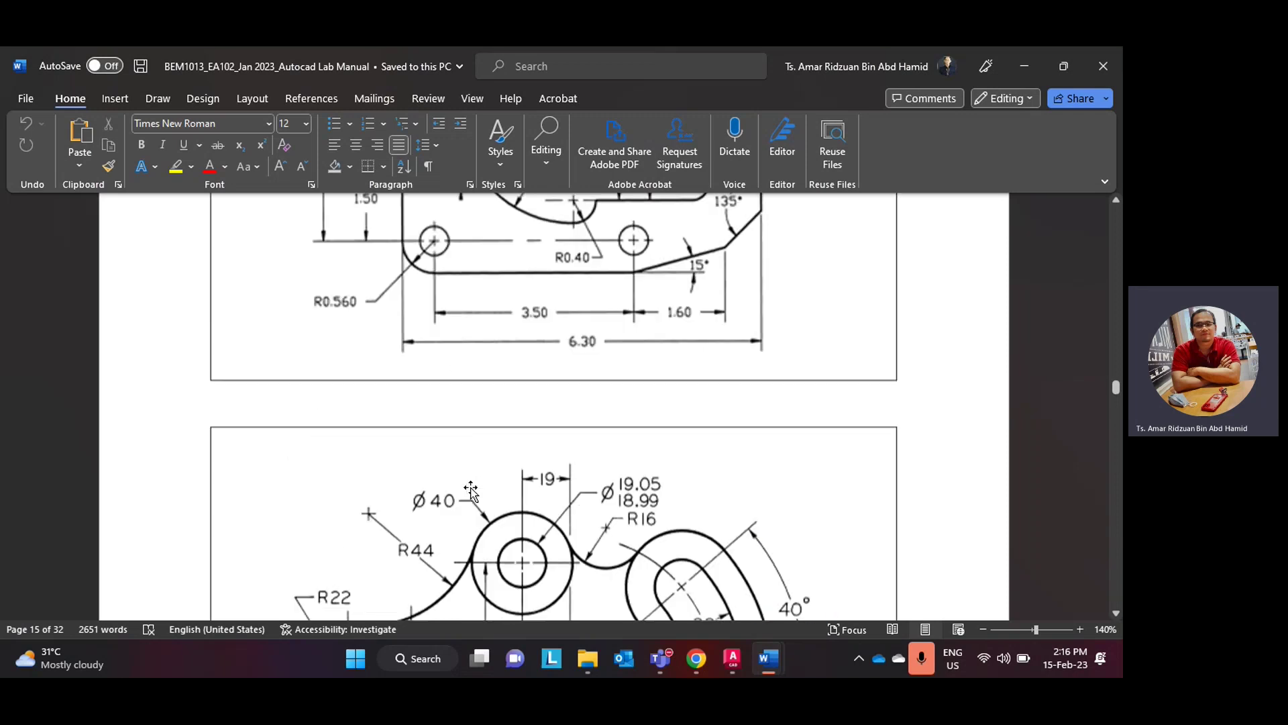
scroll(470, 491, down, 2)
scroll(470, 490, up, 1)
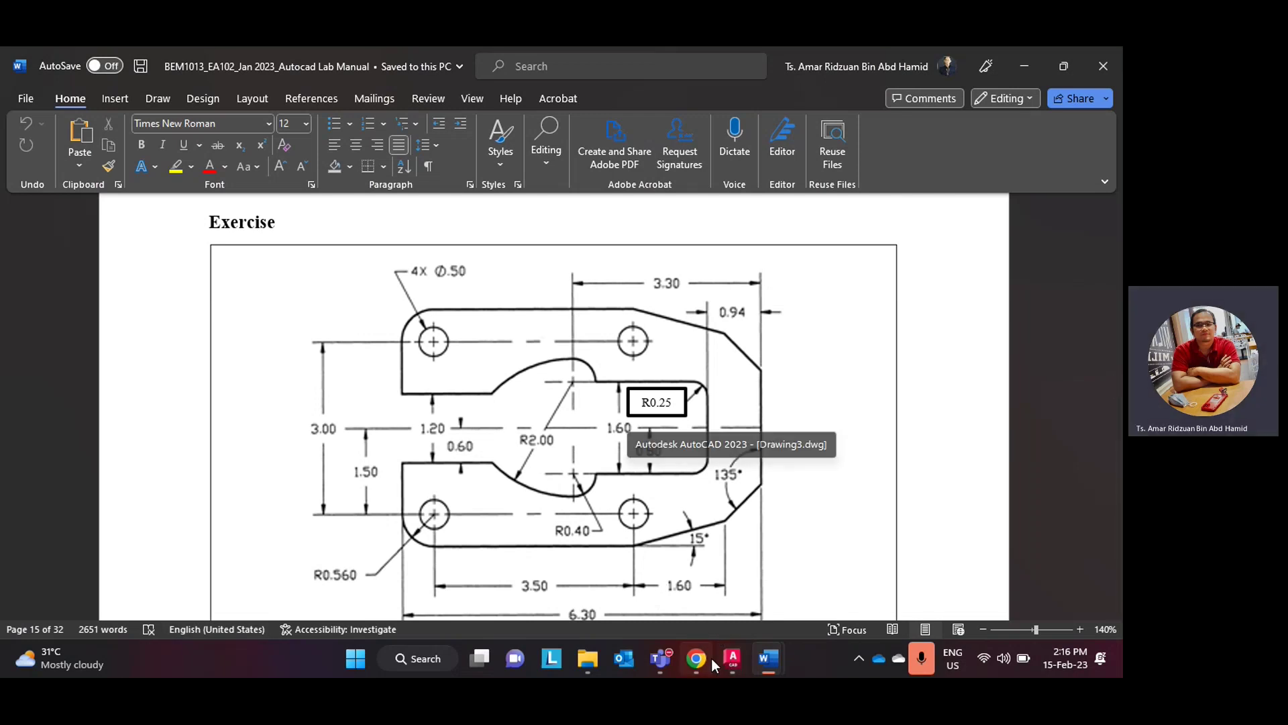
- Select and delete all 18 objects of both old drawings, leaving Drawing3 empty
mouse_move(704, 666)
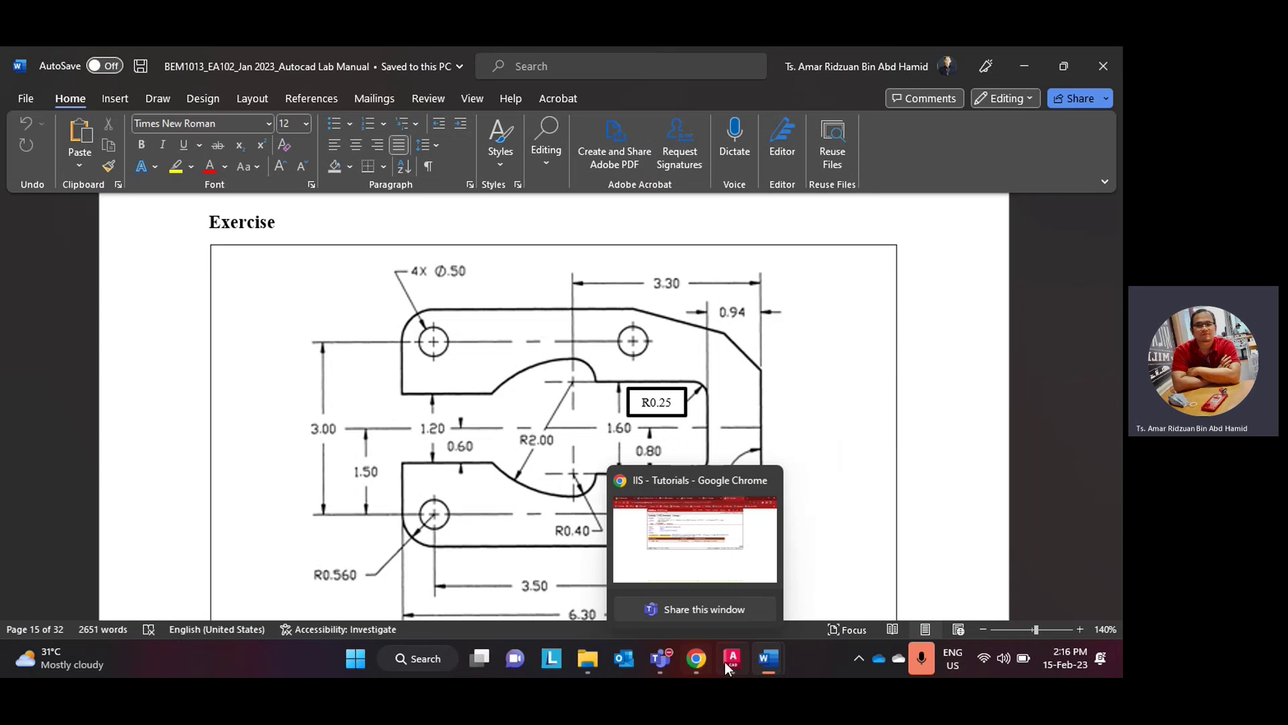
click(733, 662)
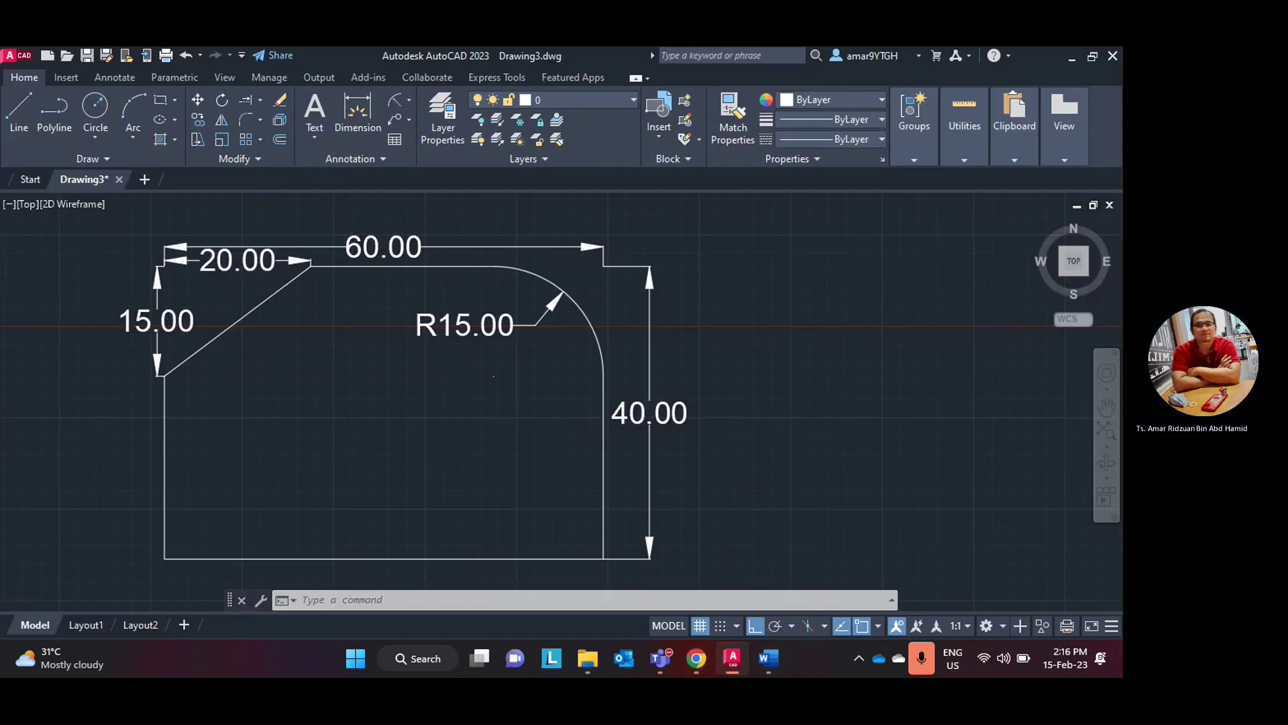
scroll(586, 445, down, 6)
mouse_move(220, 527)
mouse_down()
mouse_move(595, 533)
mouse_move(216, 403)
mouse_move(143, 325)
mouse_move(144, 369)
mouse_up()
key(Delete)
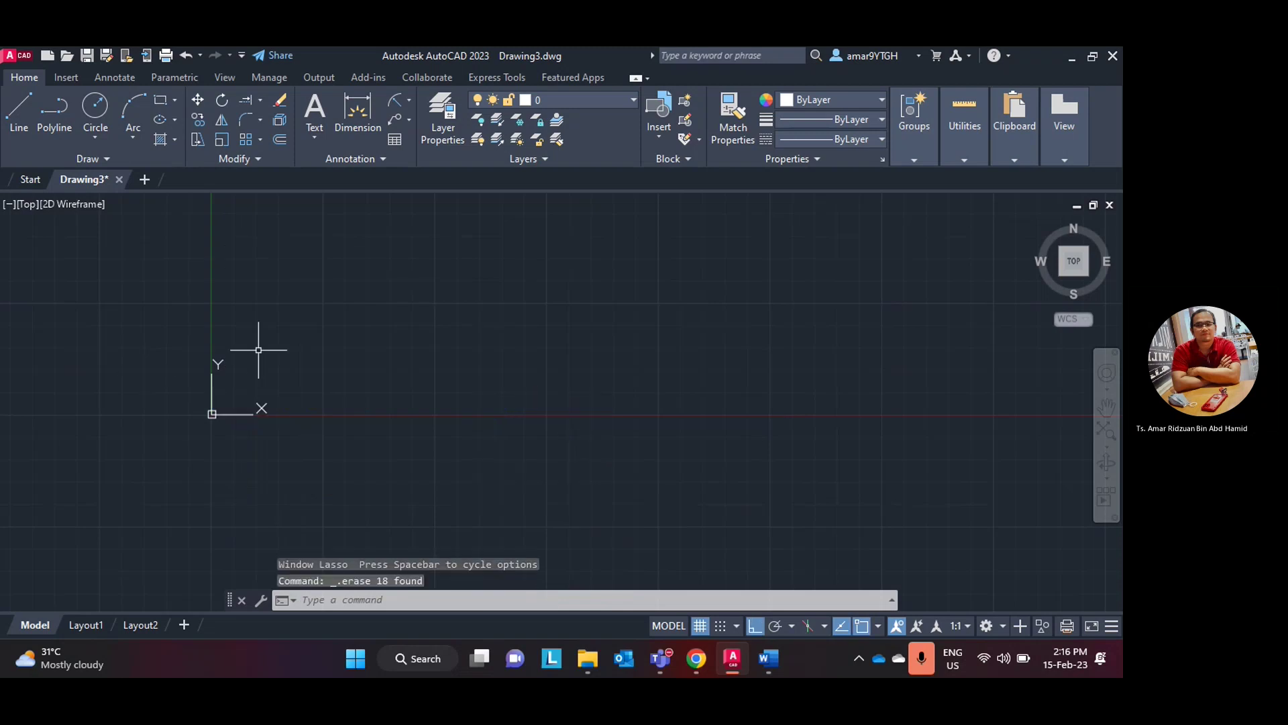
middle_click(416, 320)
middle_click(417, 319)
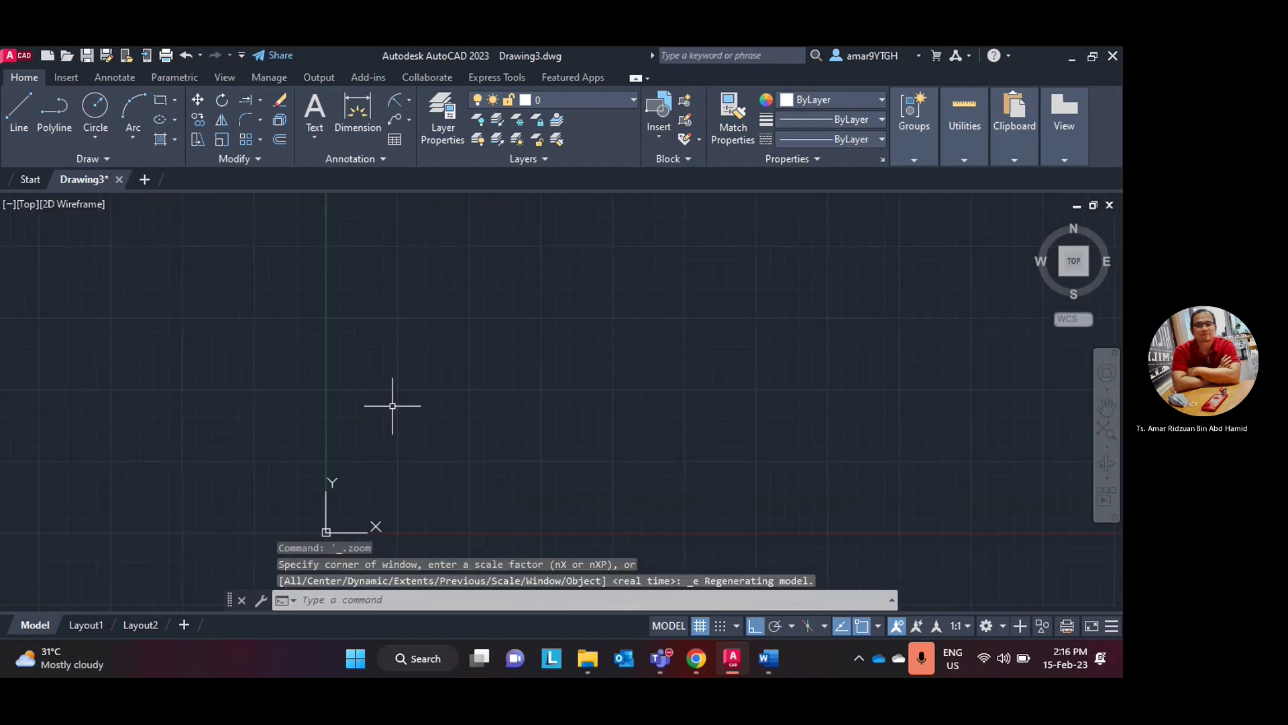
middle_drag(431, 391, 219, 430)
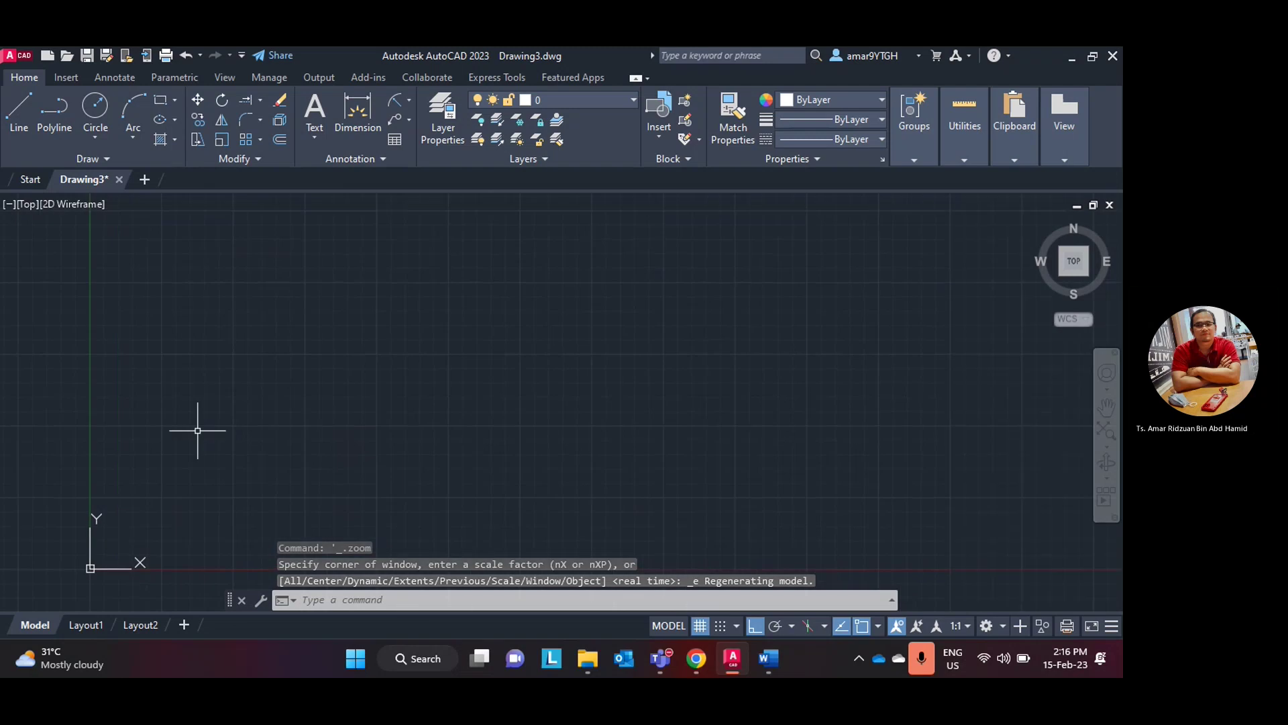
click(696, 657)
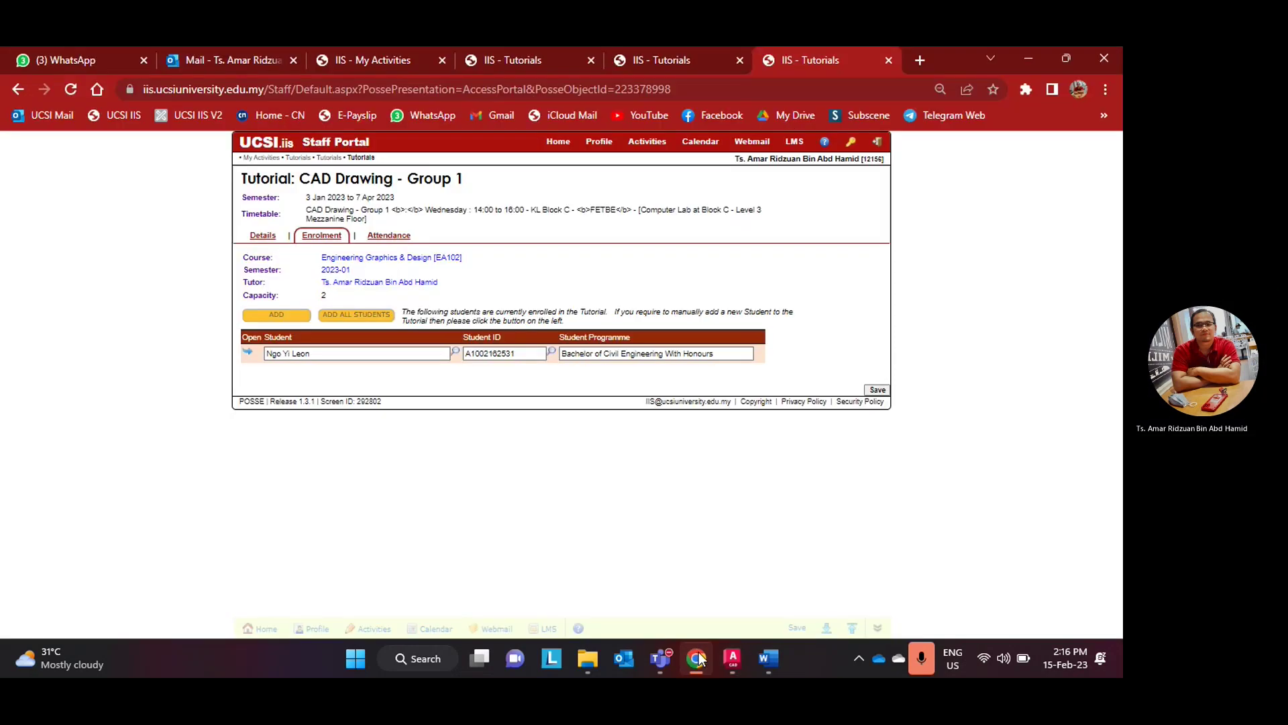
- Minimize the browser, bring AutoCAD back, and zoom to extents on the empty Drawing3
click(697, 657)
click(731, 659)
click(731, 658)
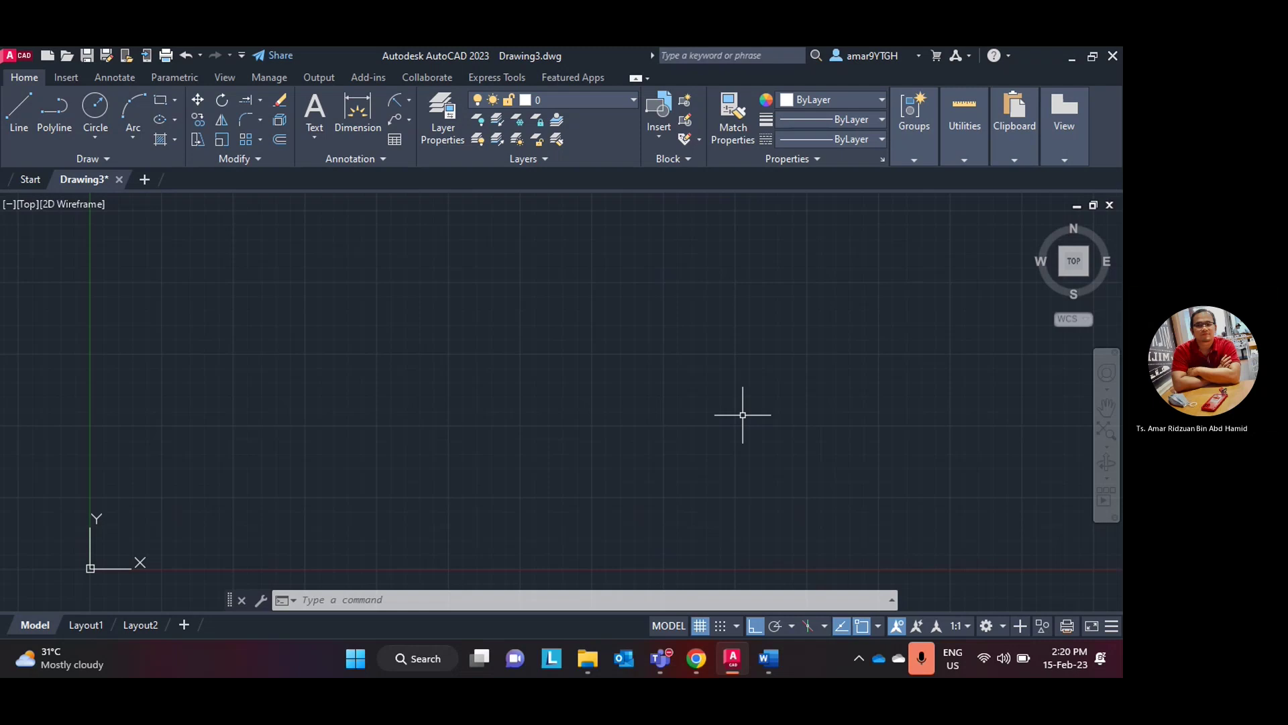
scroll(533, 369, down, 2)
middle_click(530, 370)
middle_click(530, 370)
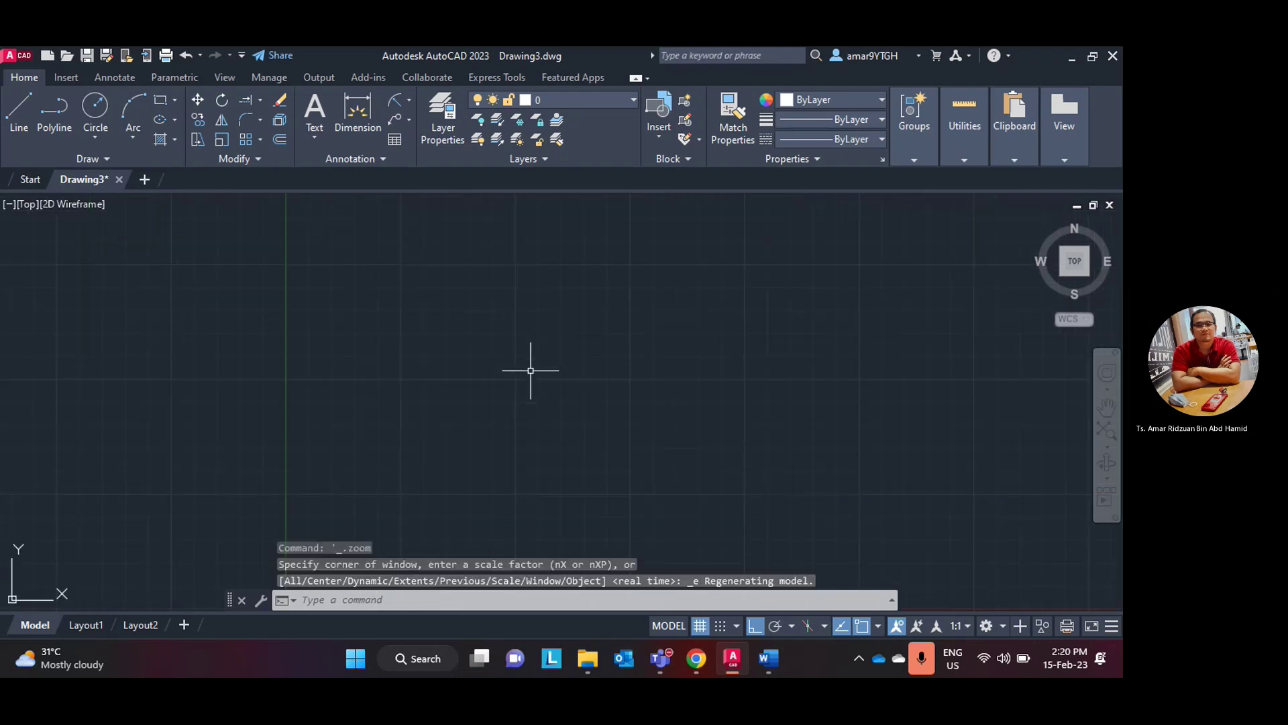
- Review the lab manual in Word, then return to the empty Drawing3 in AutoCAD
click(734, 659)
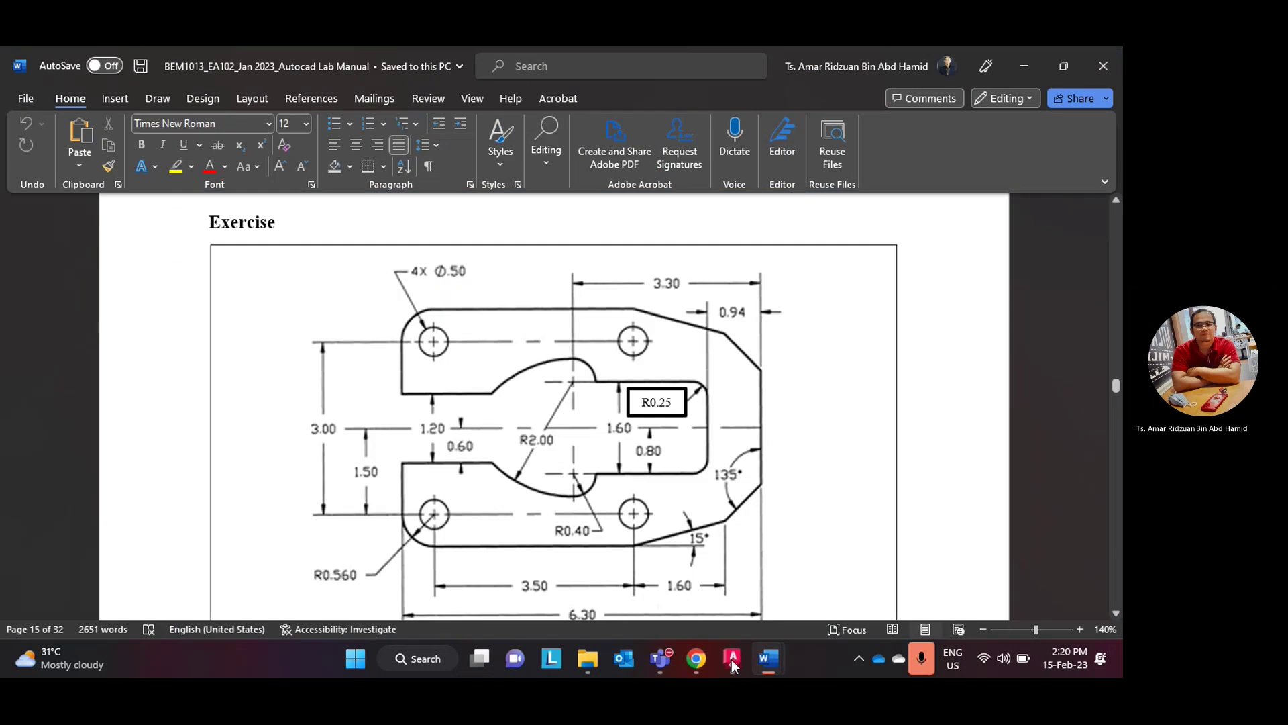
scroll(470, 470, down, 1)
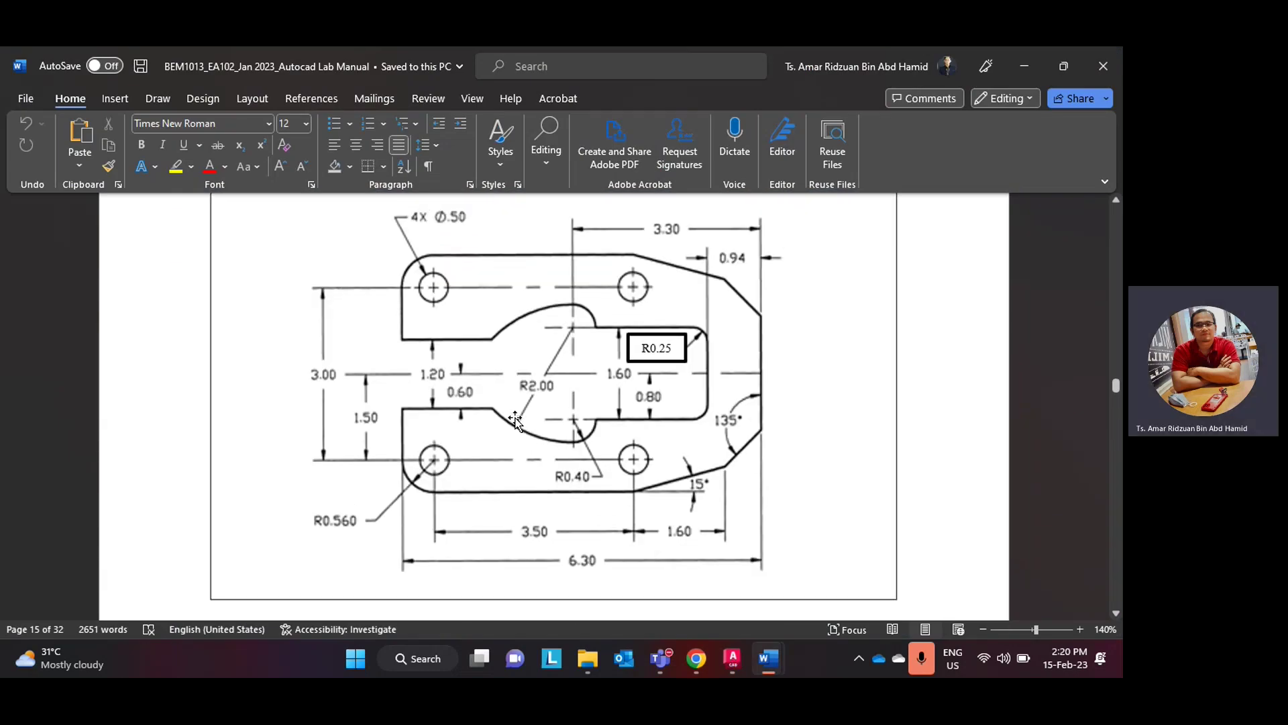
scroll(432, 493, up, 1)
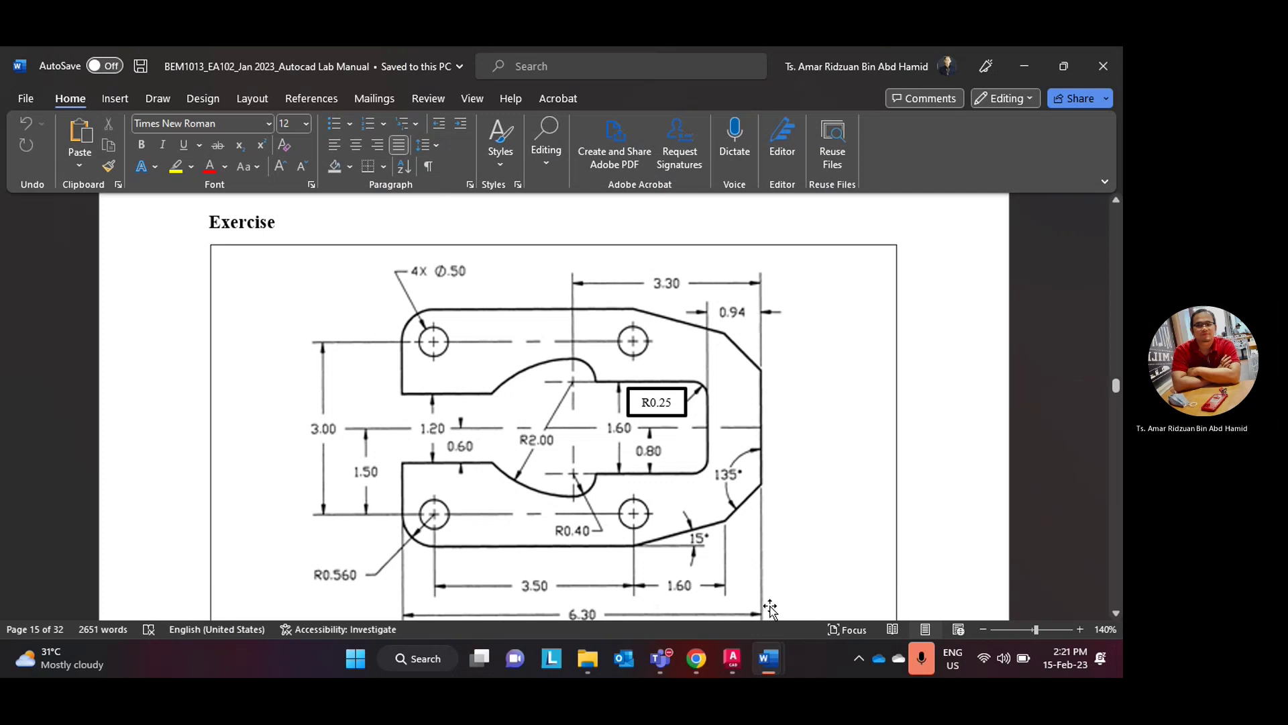
scroll(671, 449, down, 1)
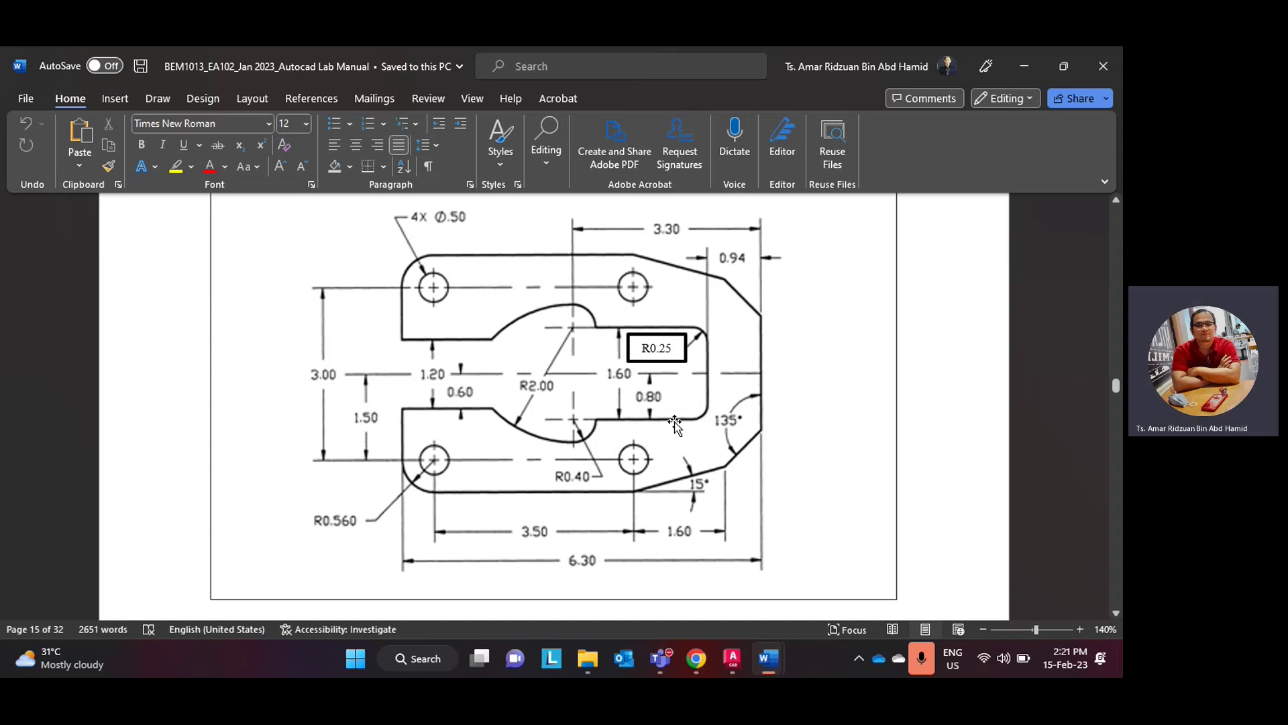
scroll(738, 470, up, 1)
scroll(604, 463, down, 1)
click(695, 660)
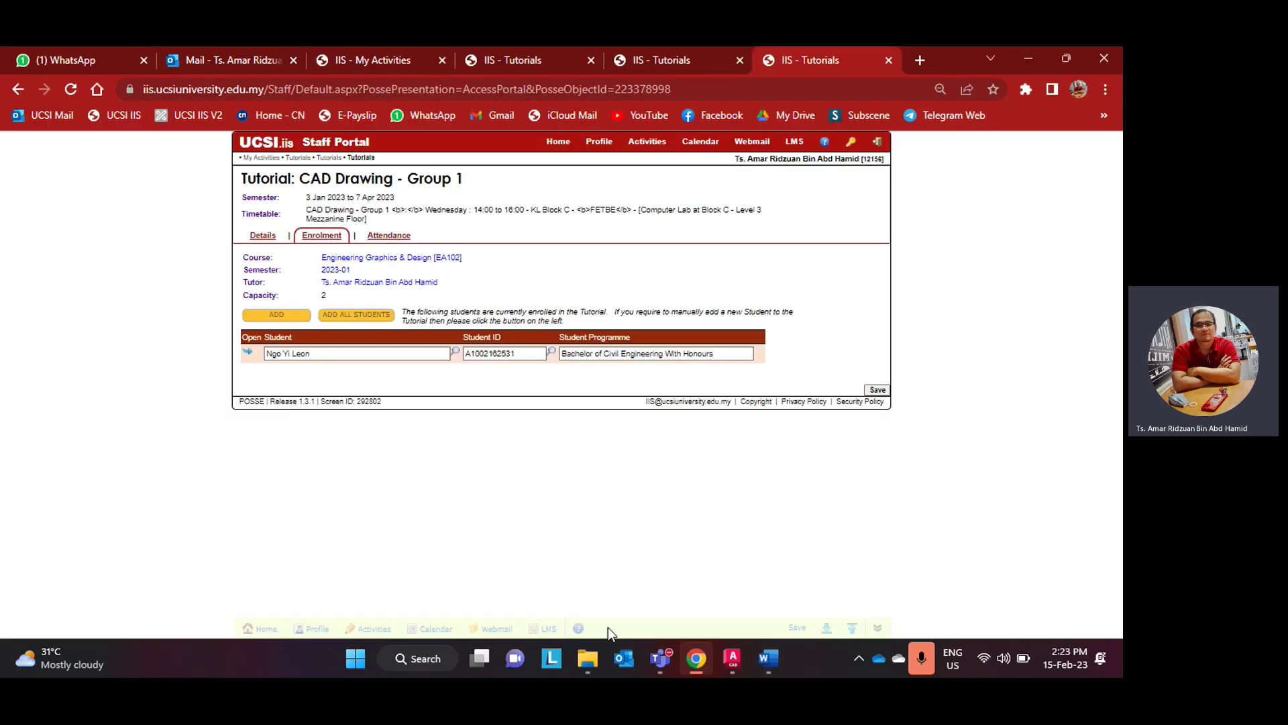
click(731, 658)
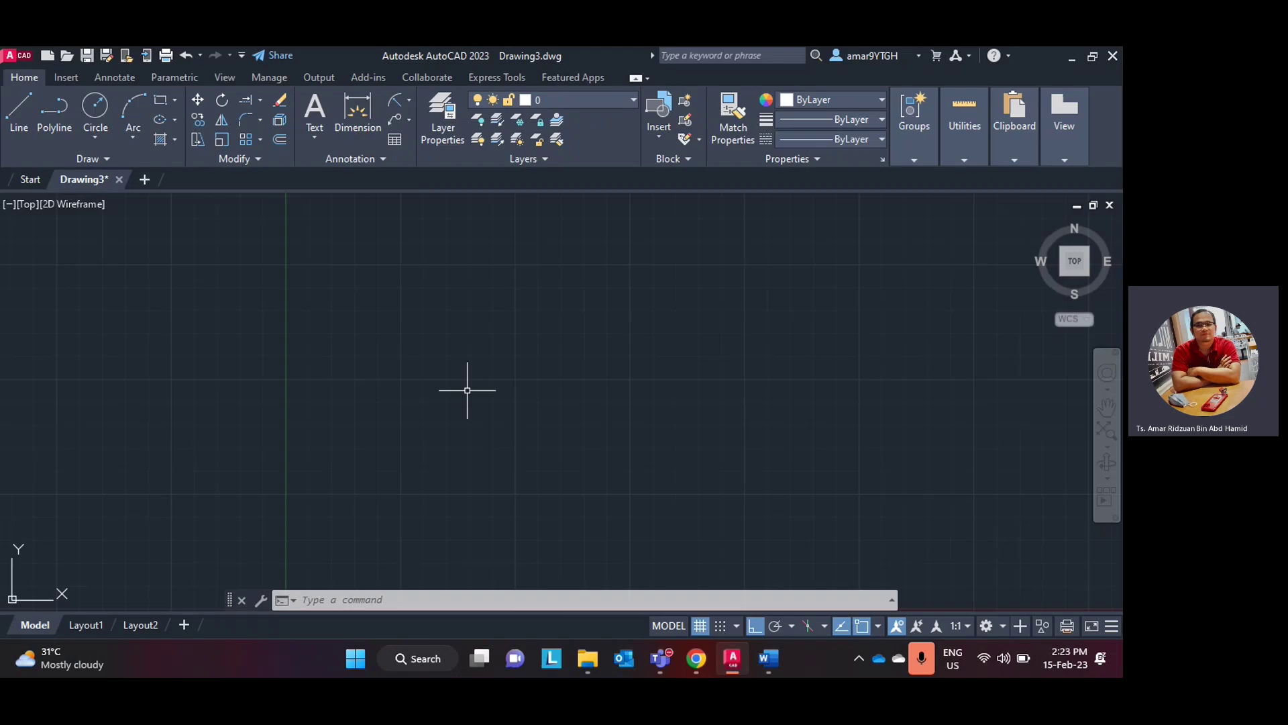
- Draw a 4.06-long horizontal baseline
middle_drag(345, 344, 291, 323)
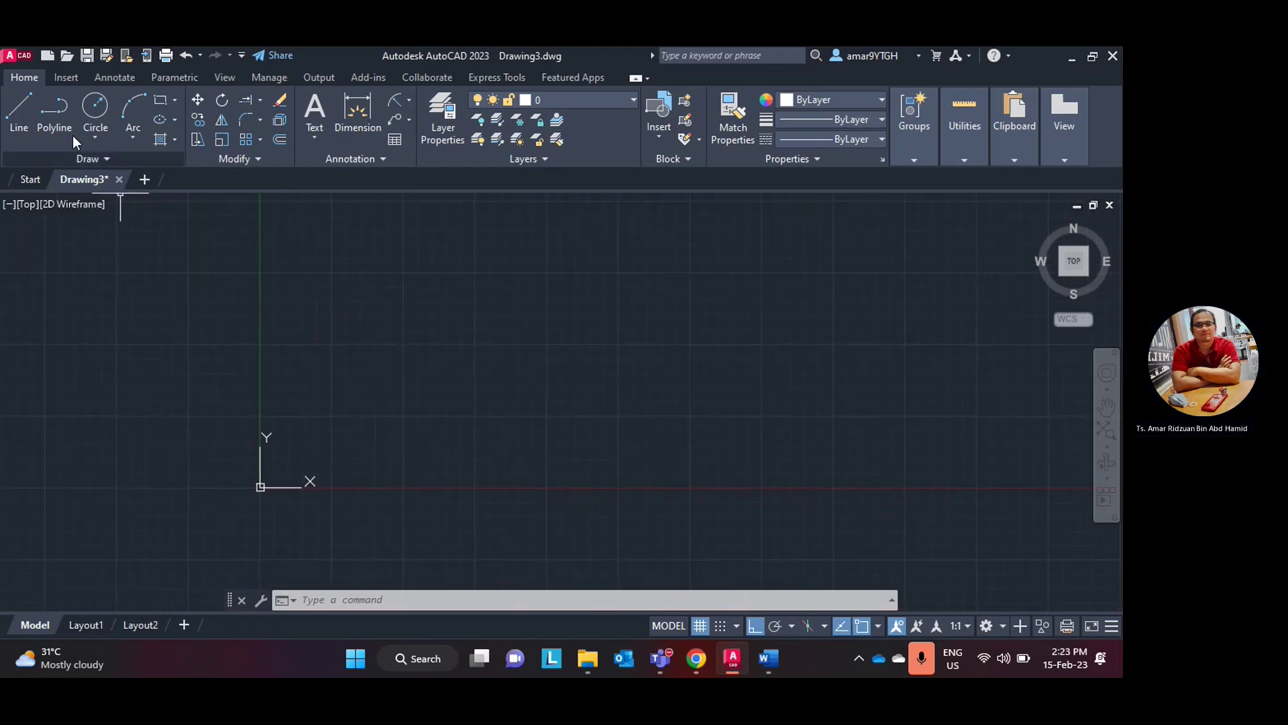
click(19, 111)
click(423, 387)
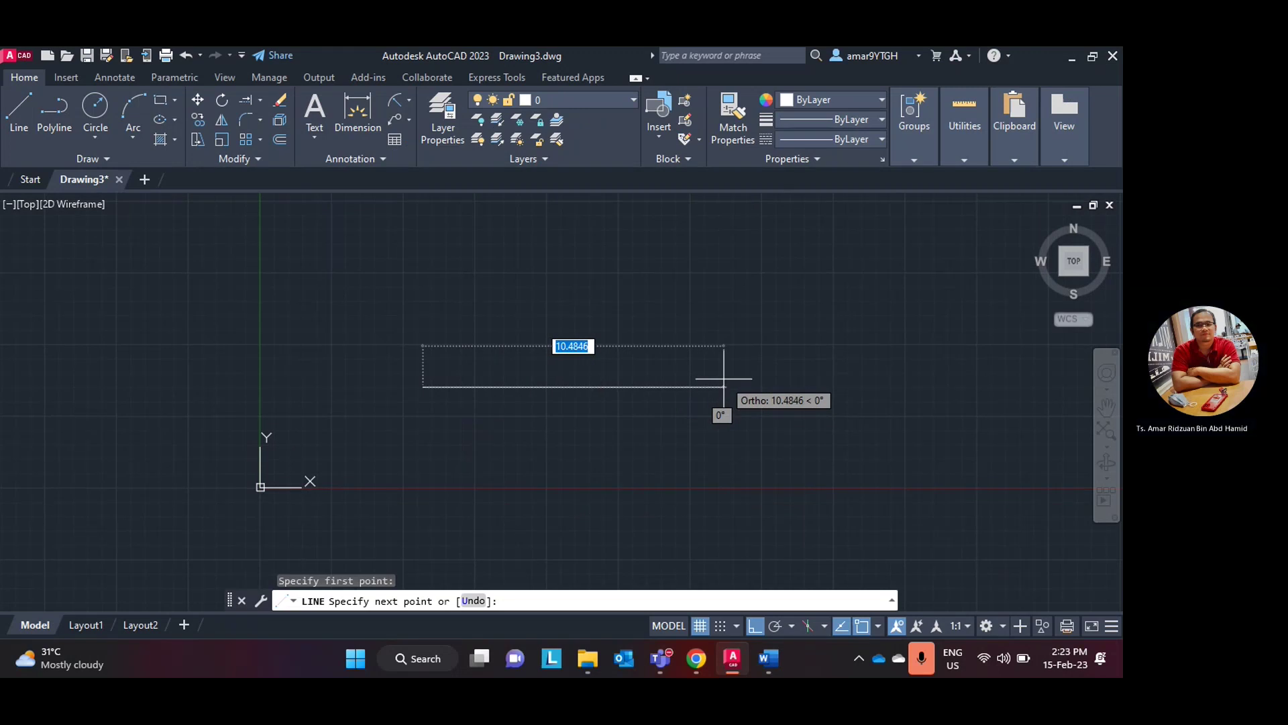
text(4.06)
key(Return)
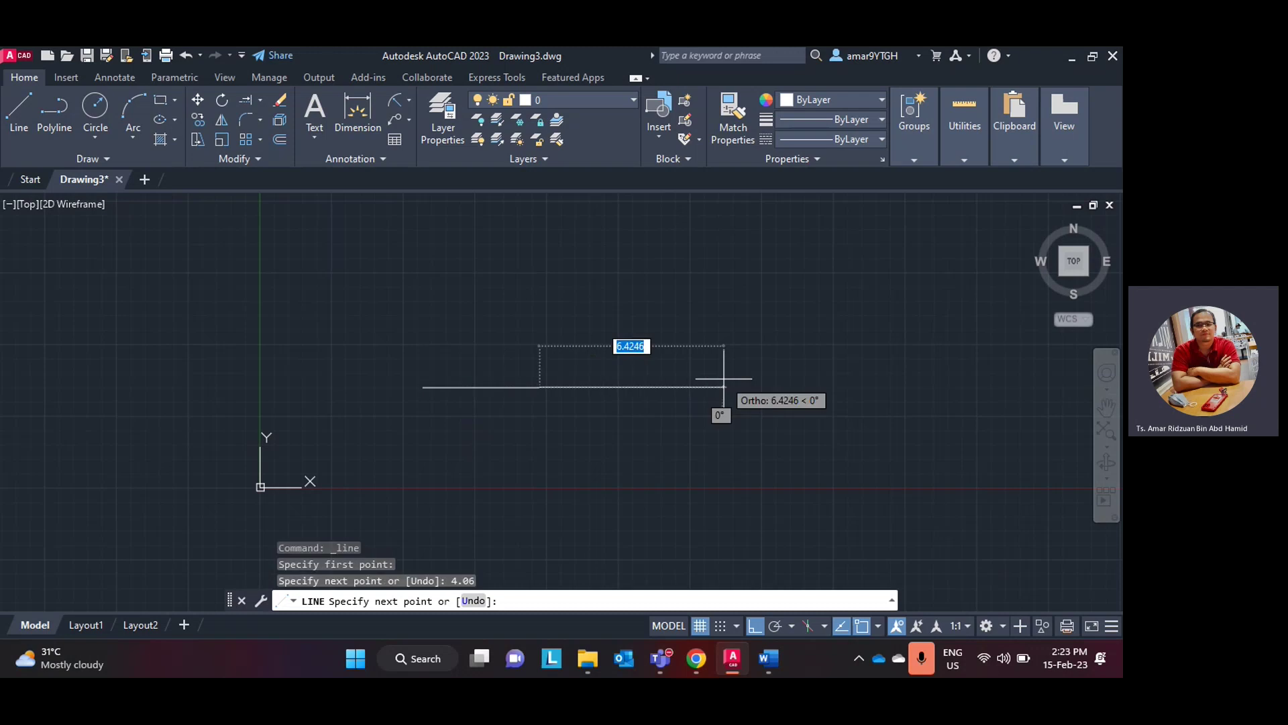
key(Escape)
scroll(546, 365, up, 6)
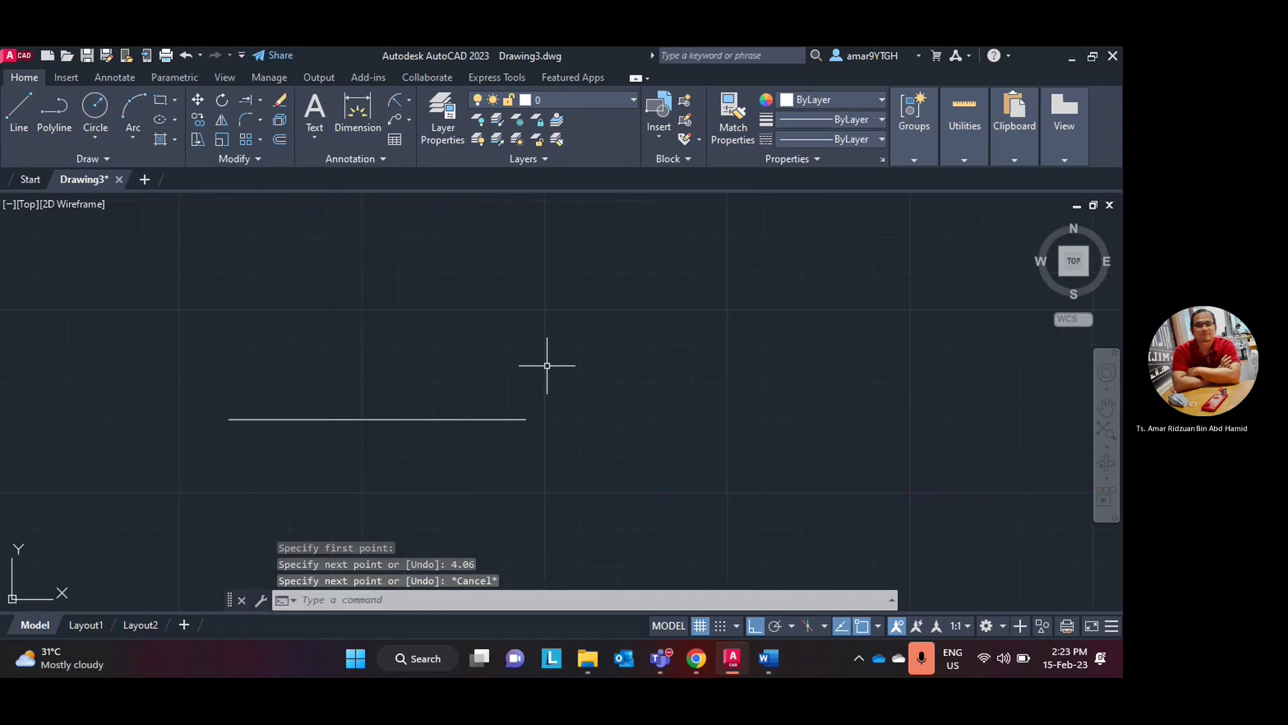
middle_drag(478, 363, 674, 332)
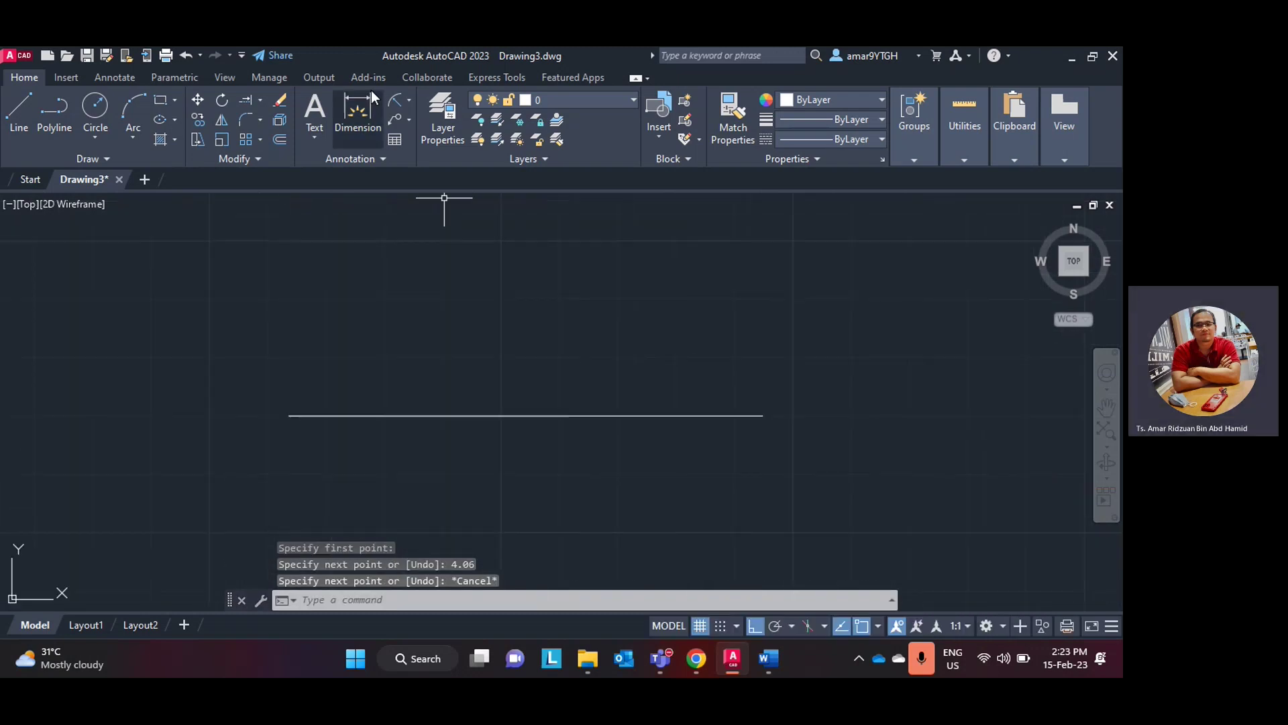
- Dimension the baseline with a linear 4.06 dimension
click(407, 101)
click(428, 125)
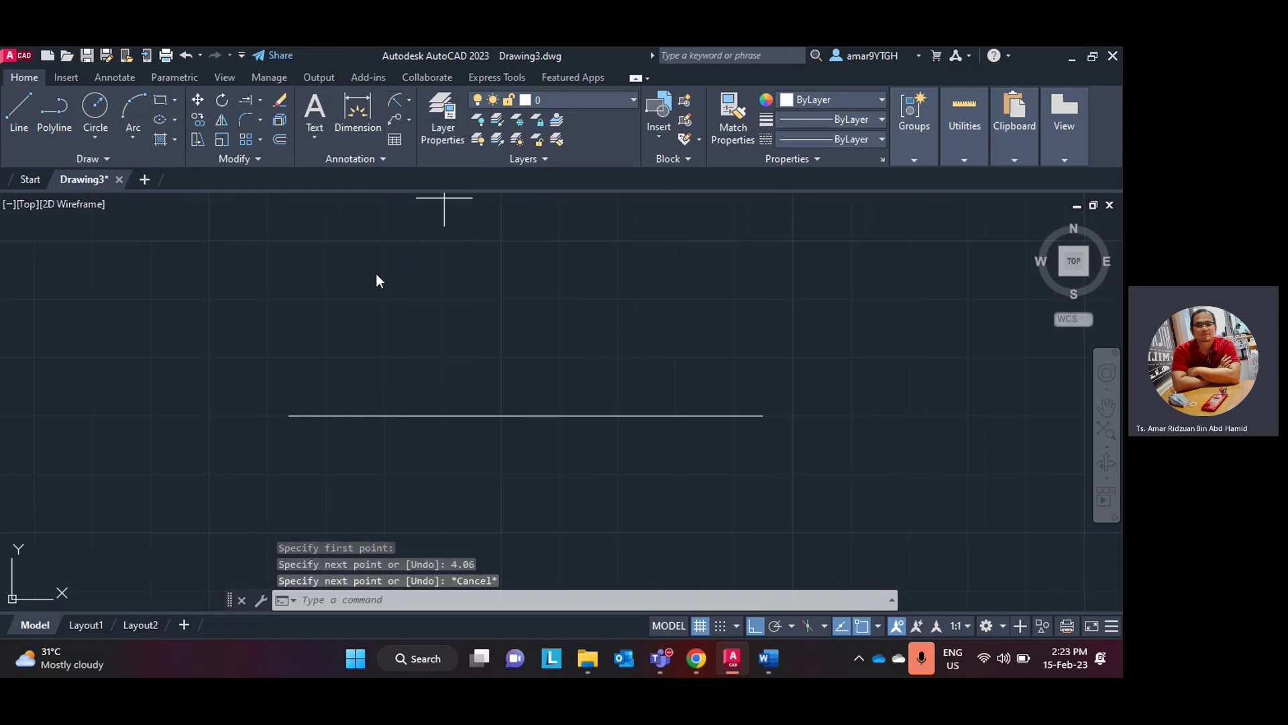
click(289, 416)
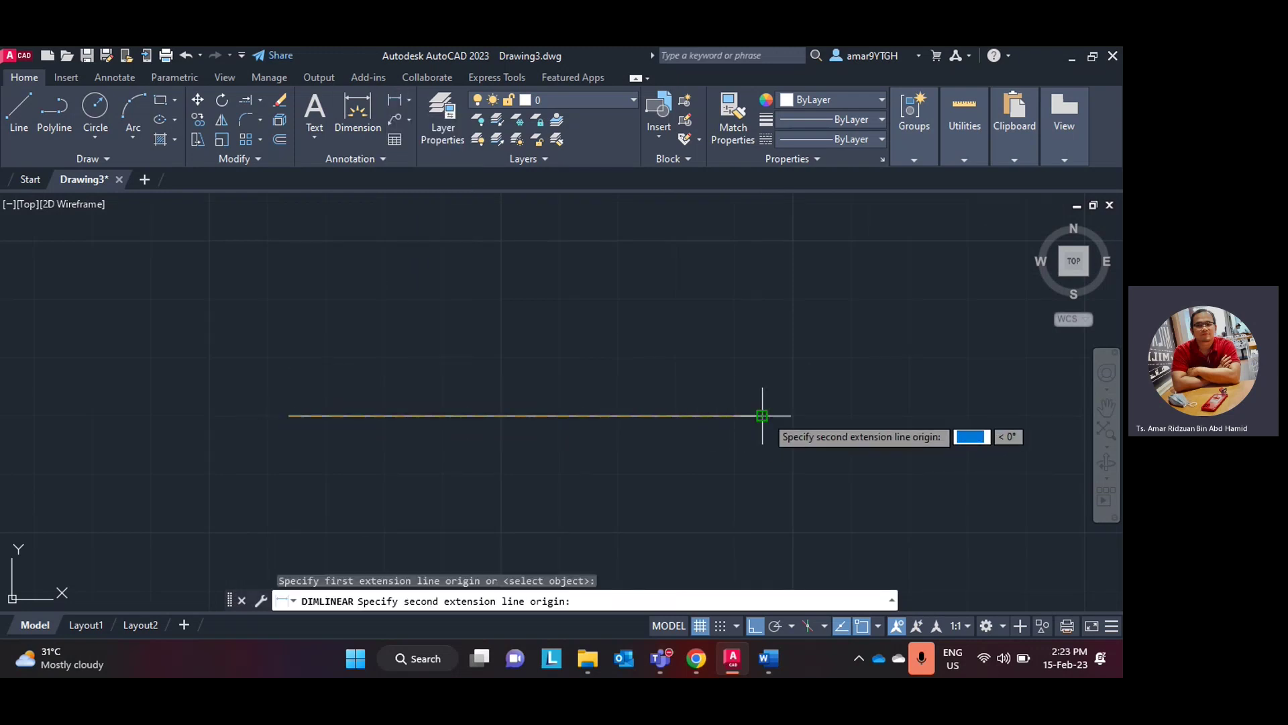
click(763, 416)
click(754, 430)
scroll(750, 440, down, 5)
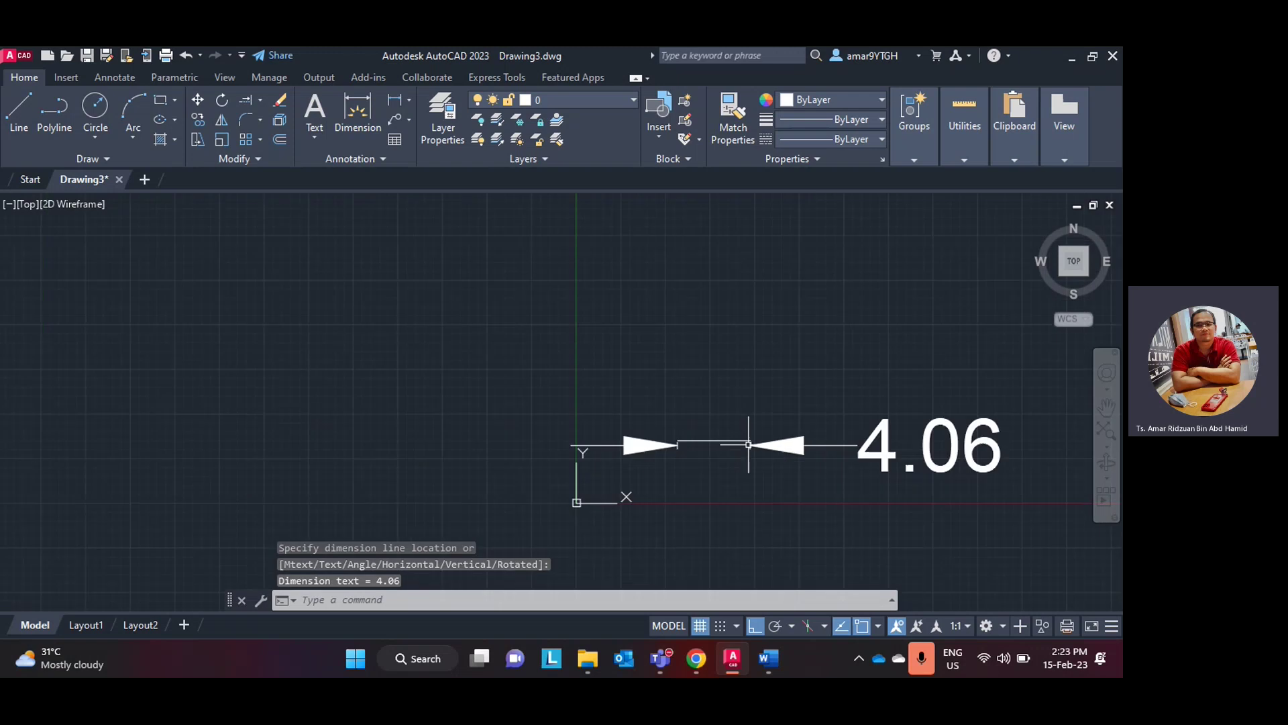
middle_drag(749, 444, 527, 411)
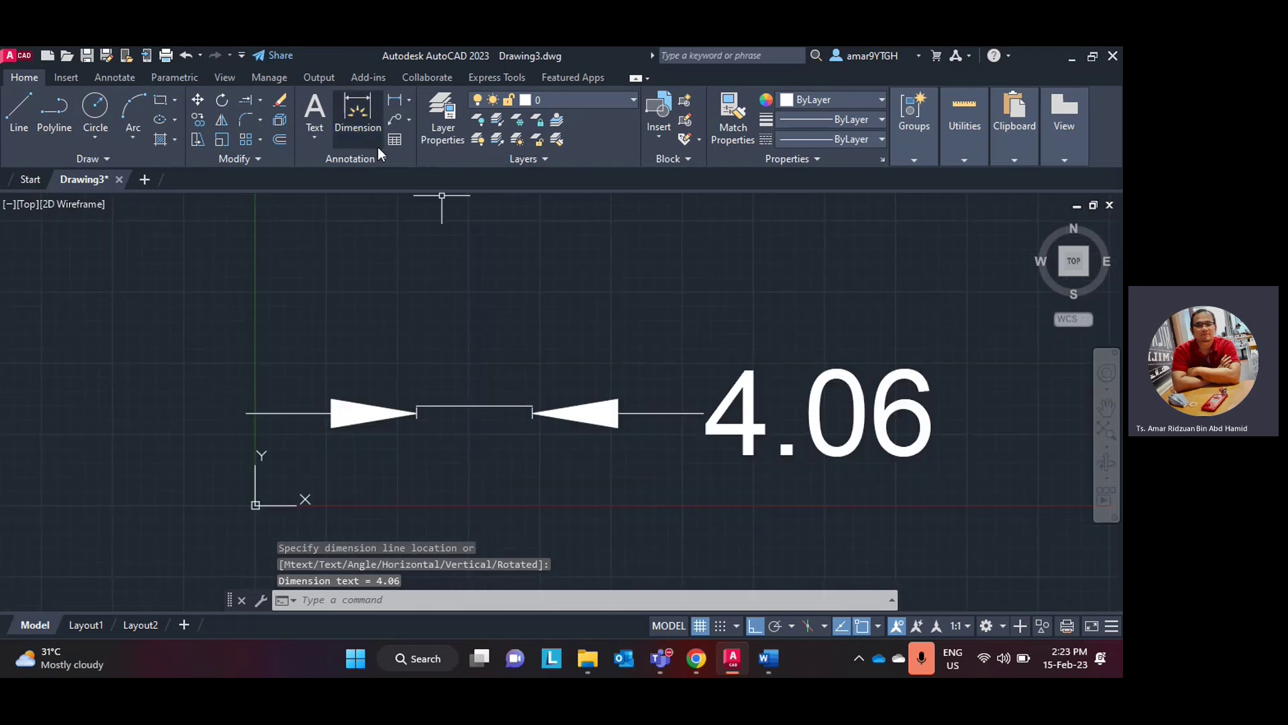
- Give the Standard dimension style arrow size 0.2 and text height 0.2, then apply and close
click(363, 161)
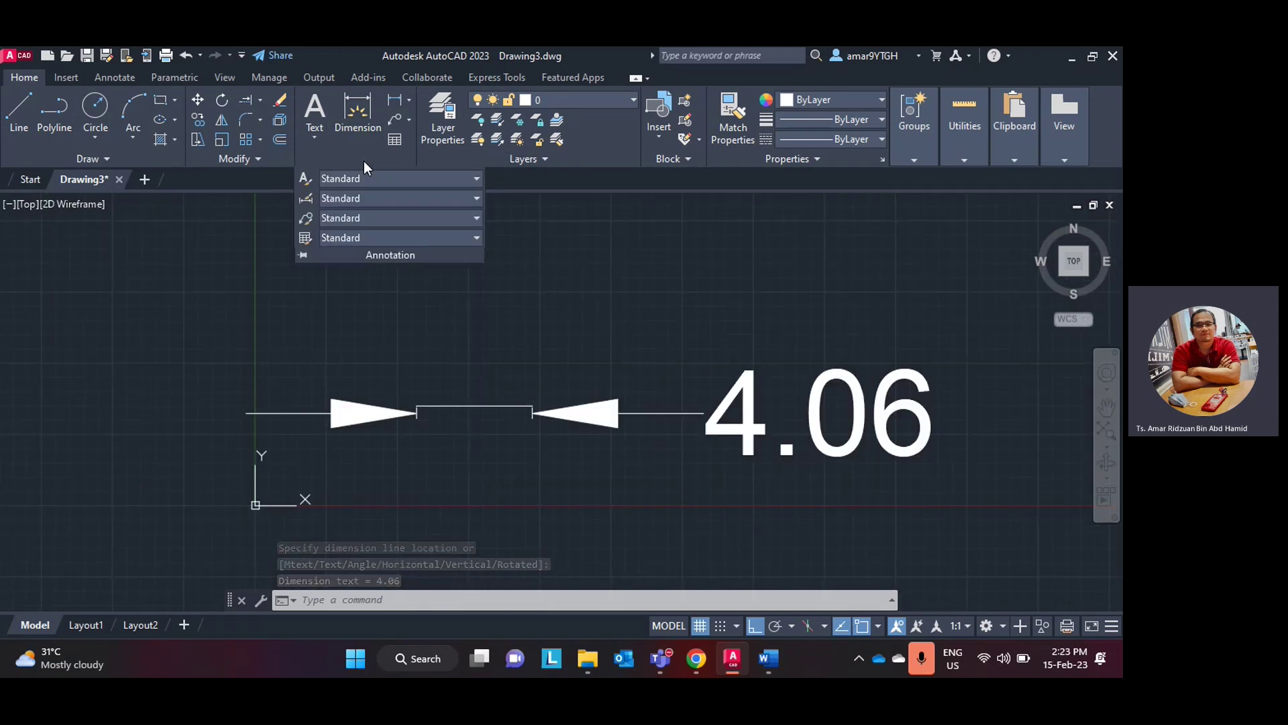
click(306, 200)
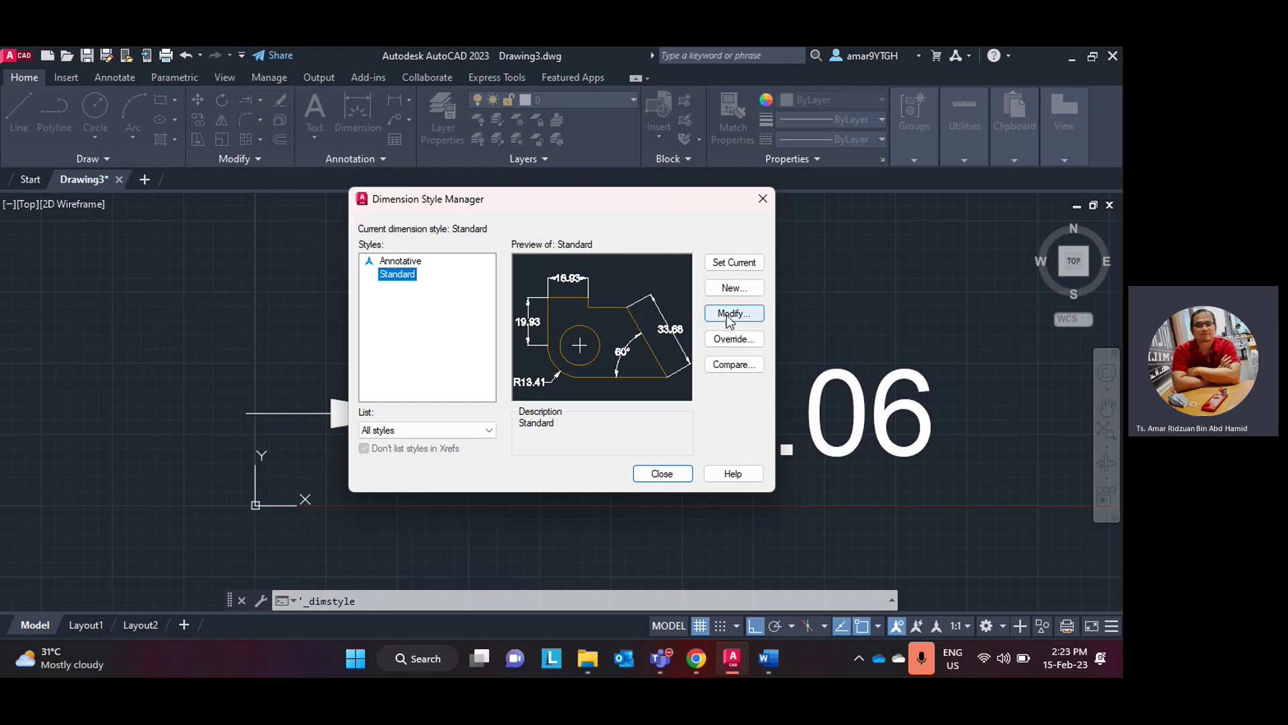
click(729, 313)
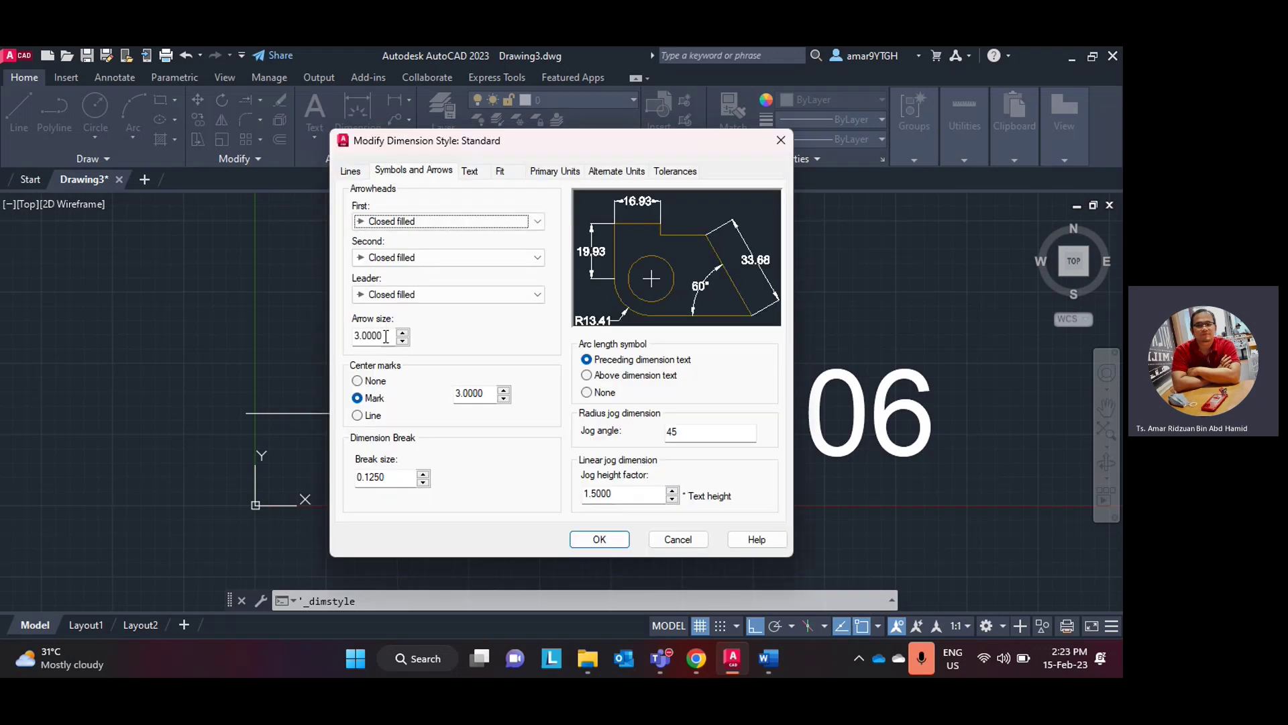
drag(392, 335, 321, 344)
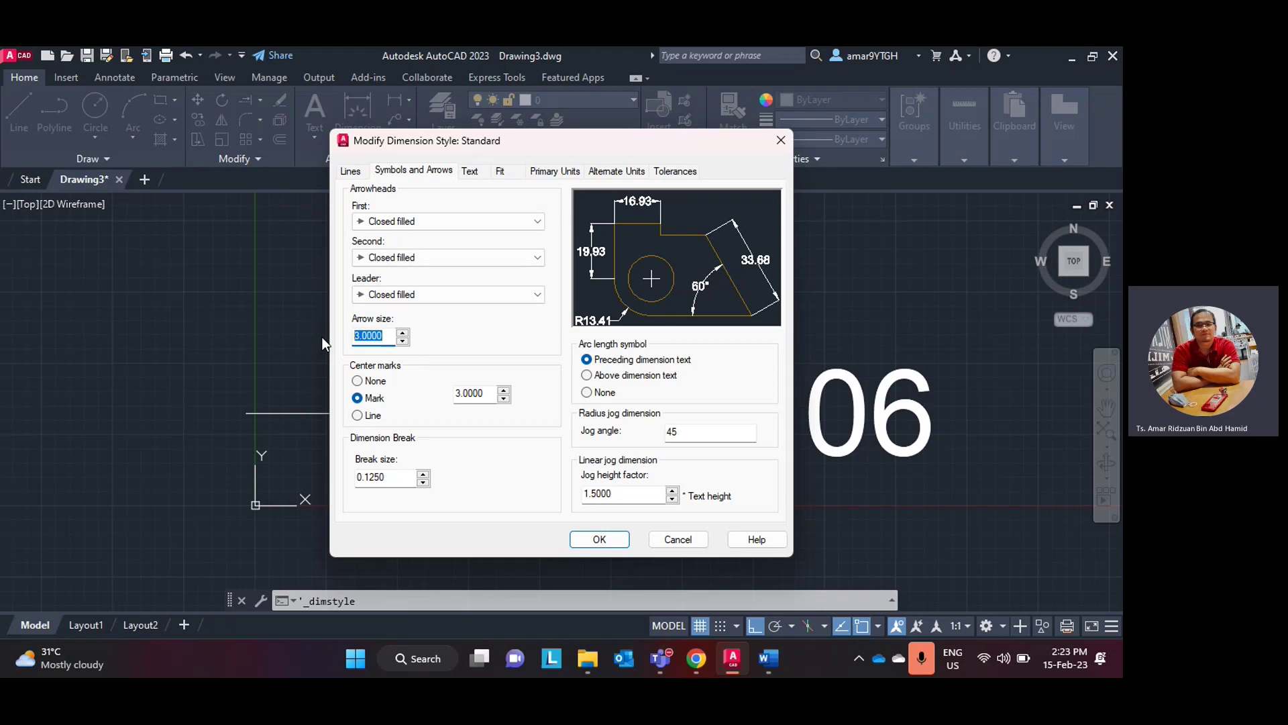
text(0.2)
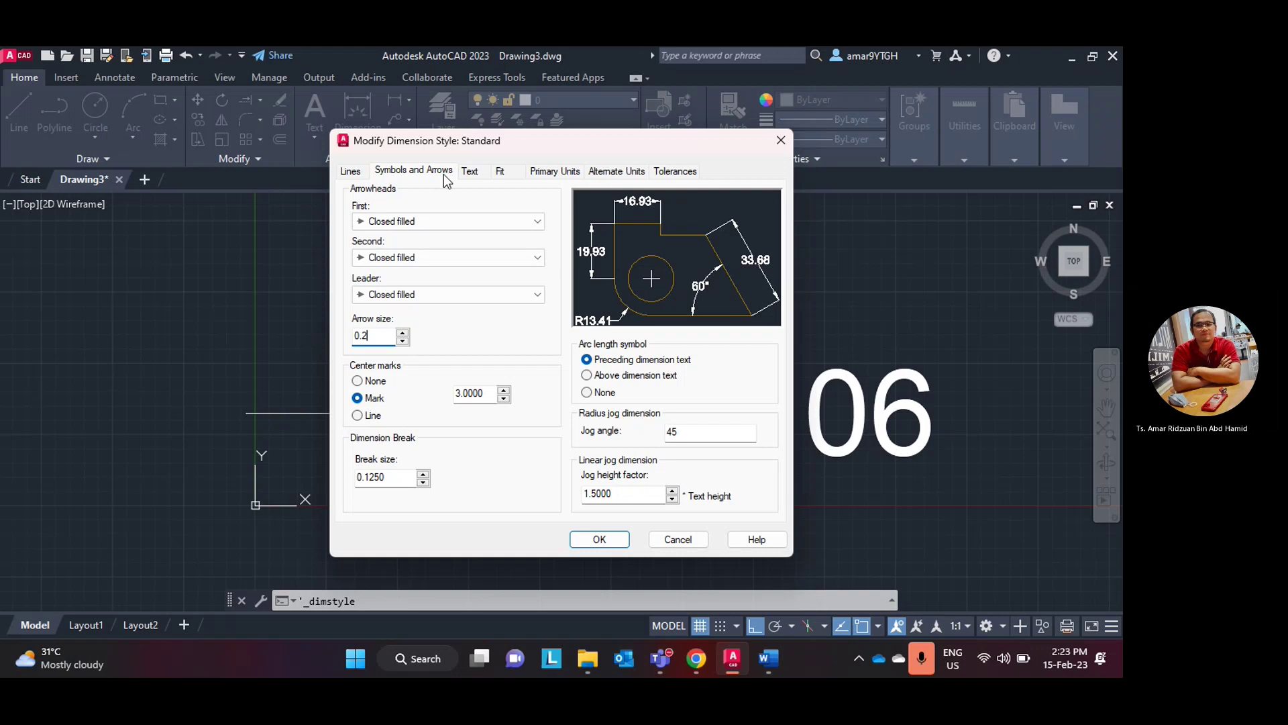
click(470, 171)
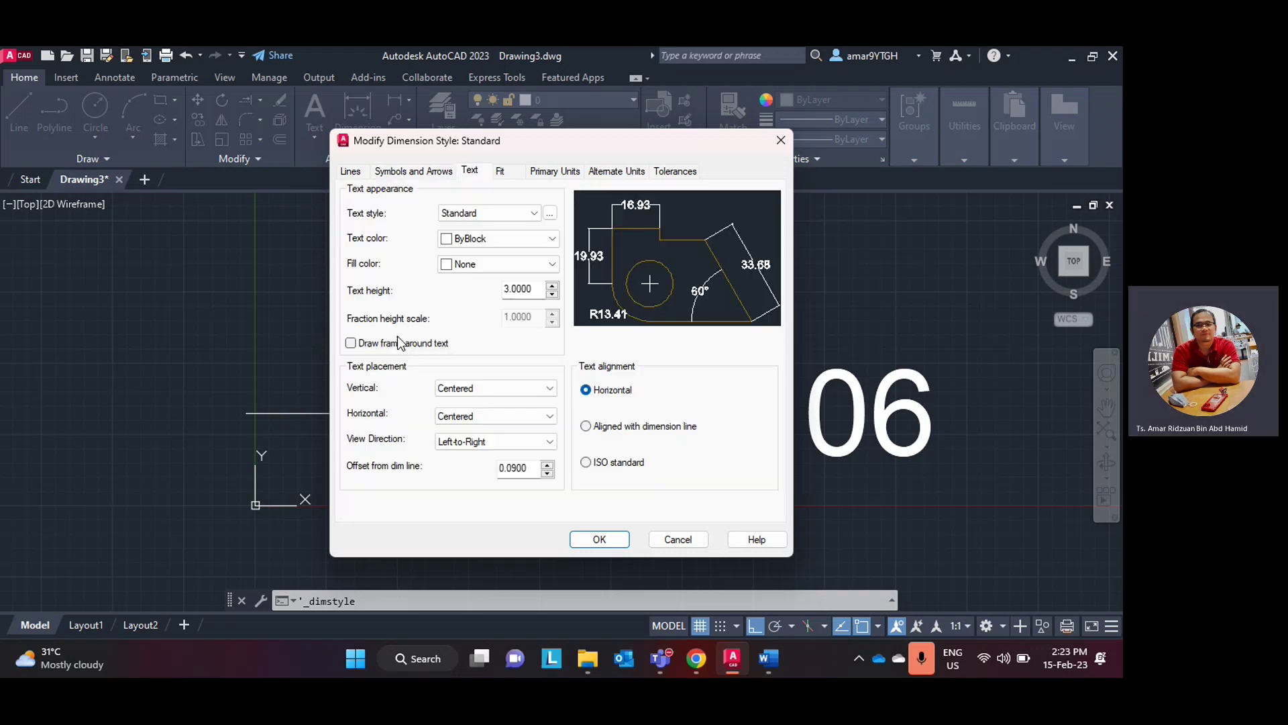
click(539, 289)
drag(537, 289, 469, 292)
text(0.2)
click(547, 173)
click(599, 539)
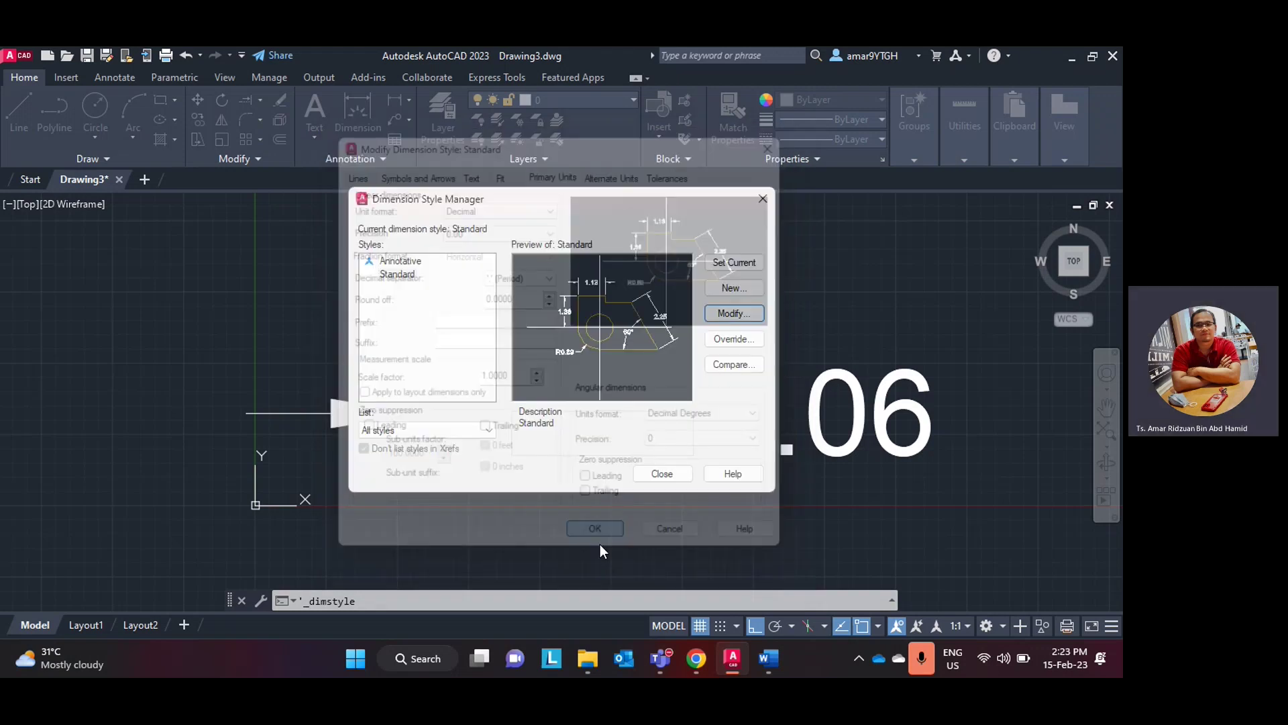
click(656, 478)
- Pan the view to reposition the resized 4.06 dimension
scroll(475, 424, up, 5)
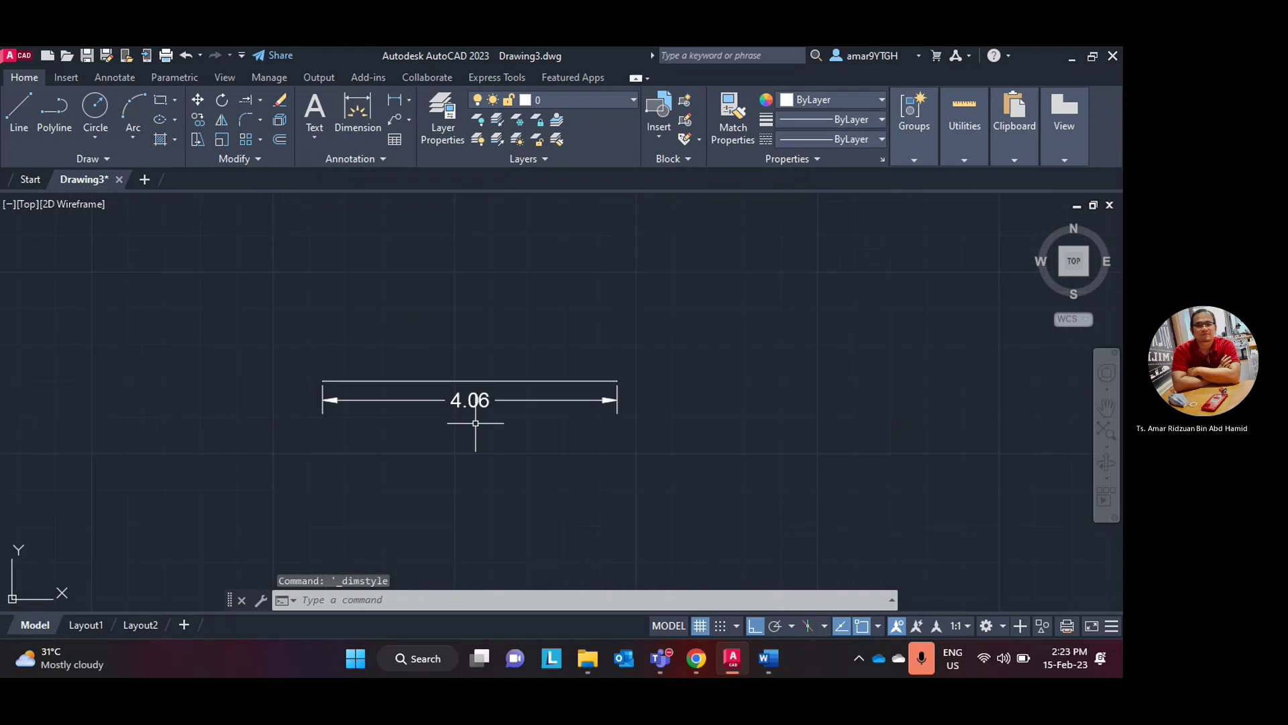
scroll(475, 424, down, 3)
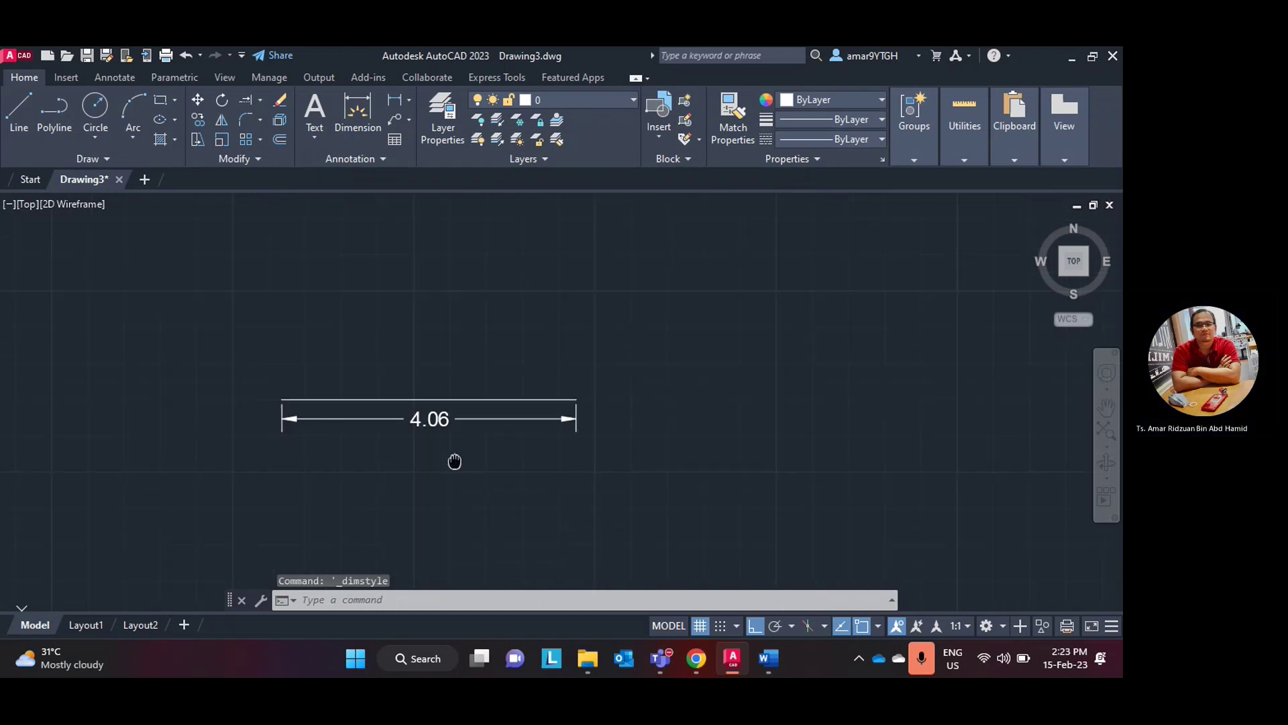
scroll(449, 460, up, 2)
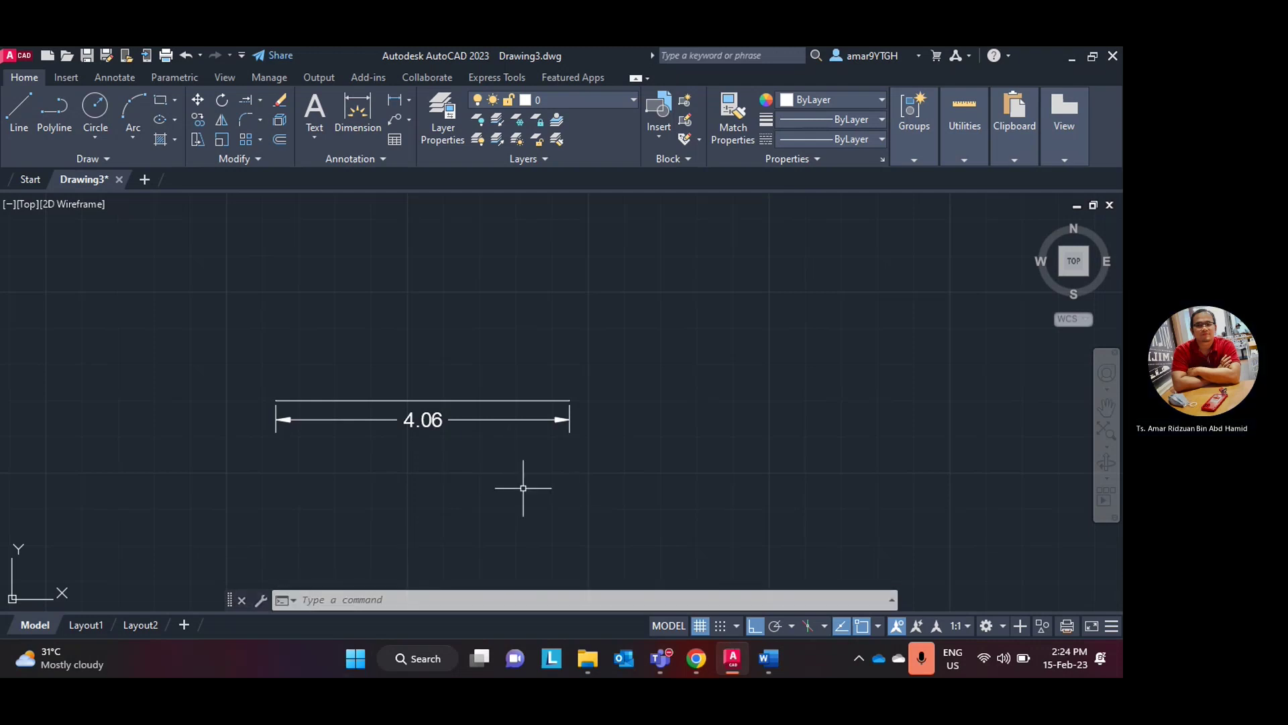
middle_drag(522, 489, 486, 519)
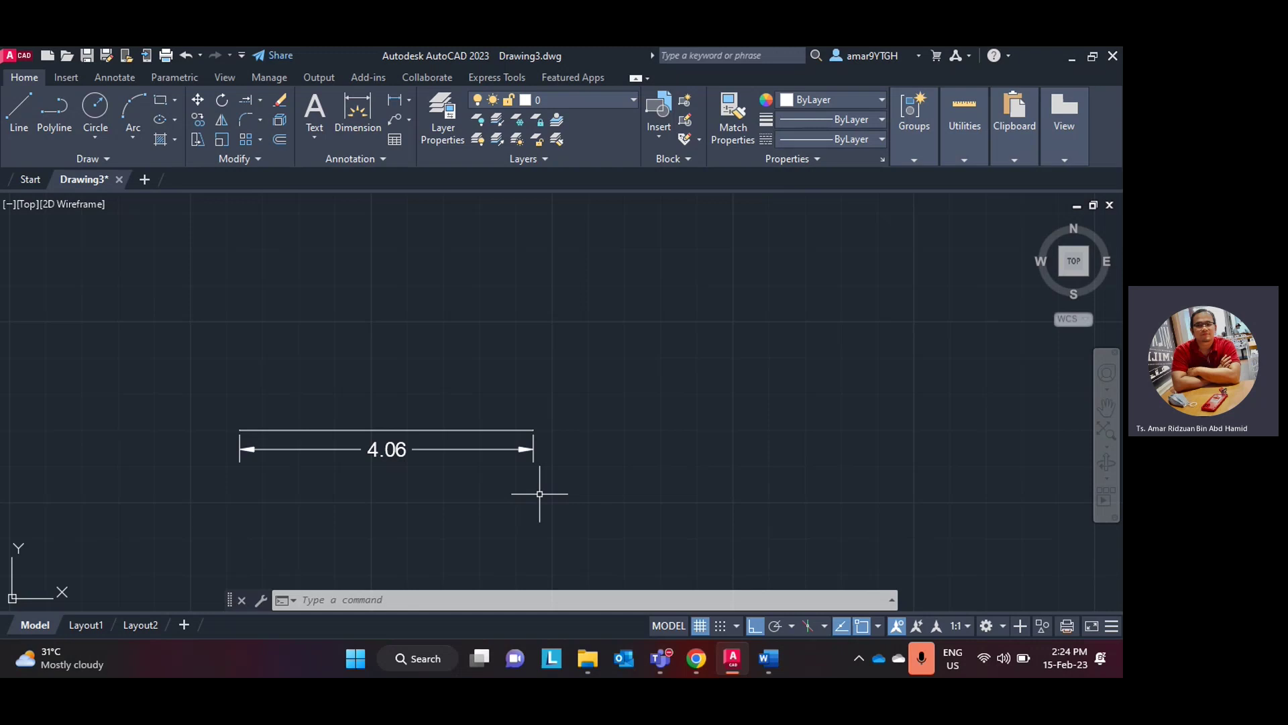
click(734, 661)
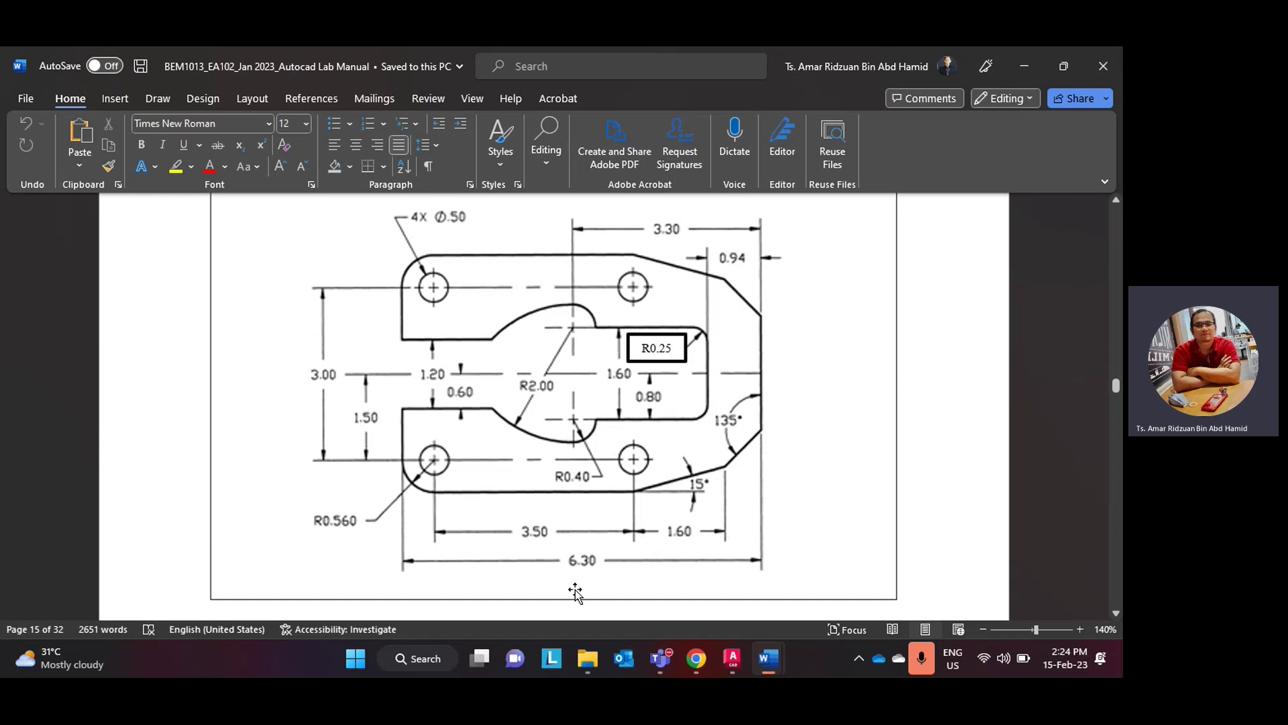
click(697, 657)
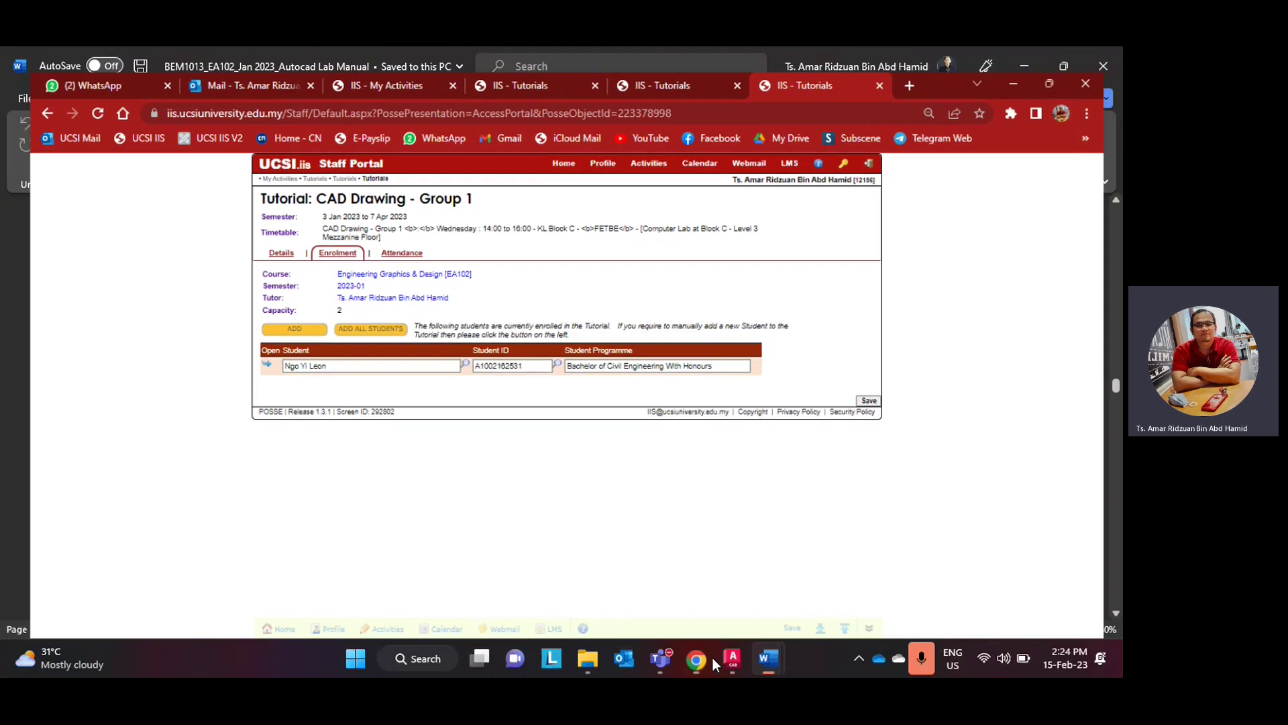
click(732, 657)
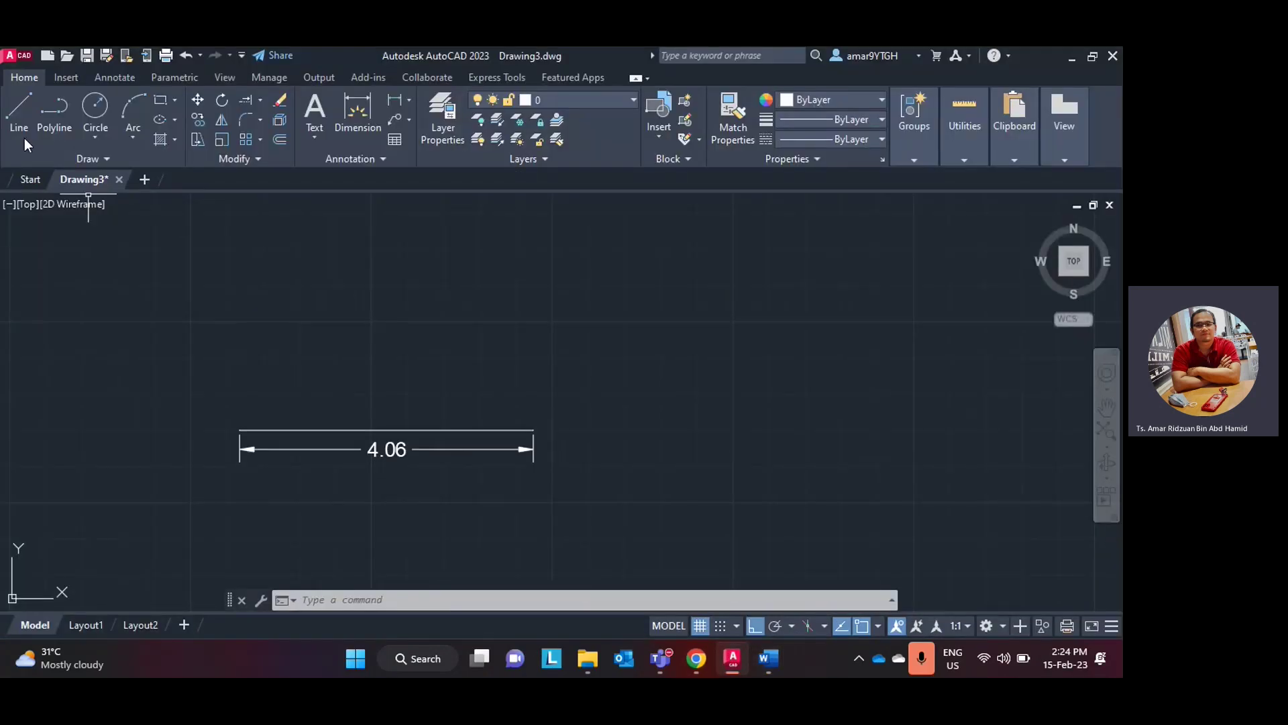
- Extend the baseline with a 1.6-long line from the 4.06 dimension's end
click(19, 114)
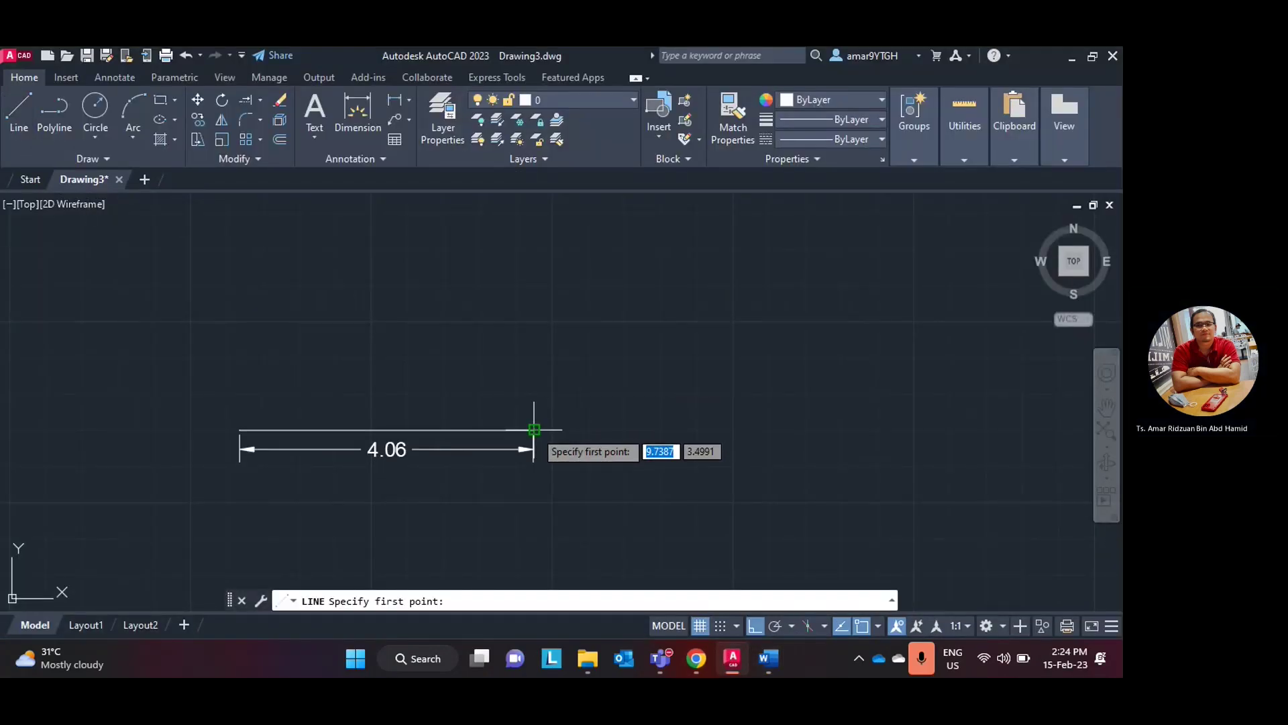
click(534, 429)
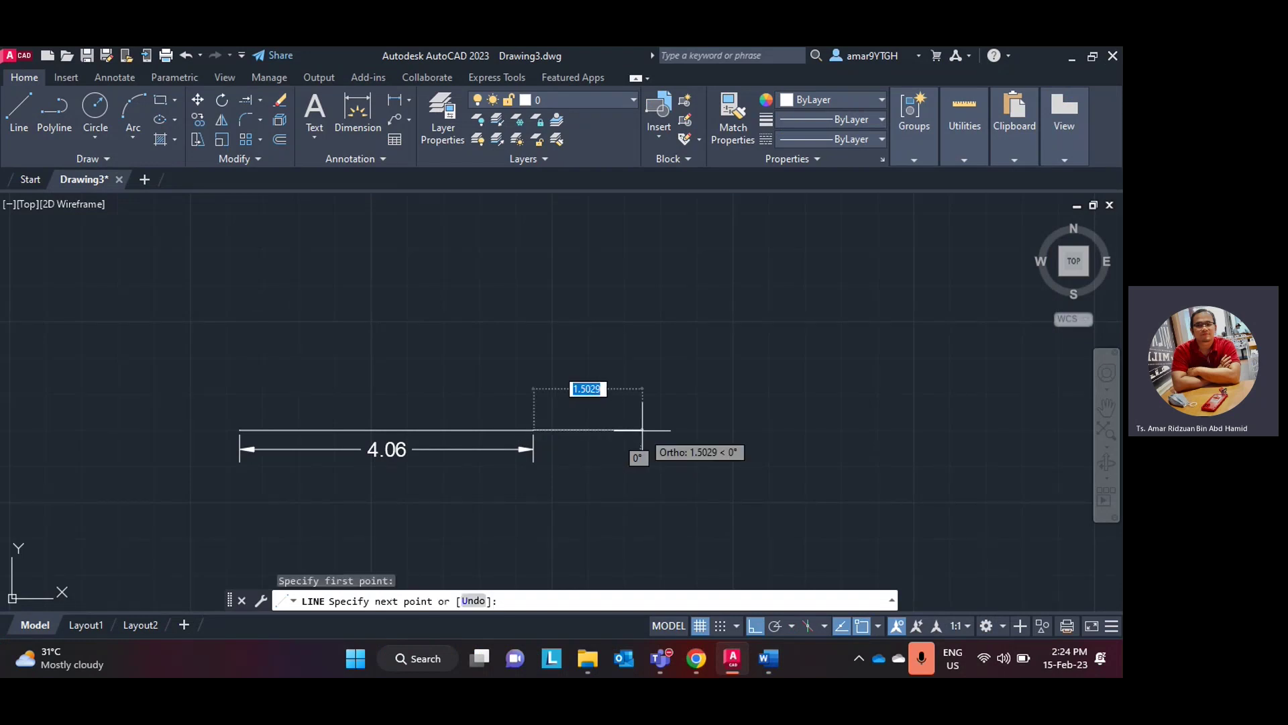
text(1.)
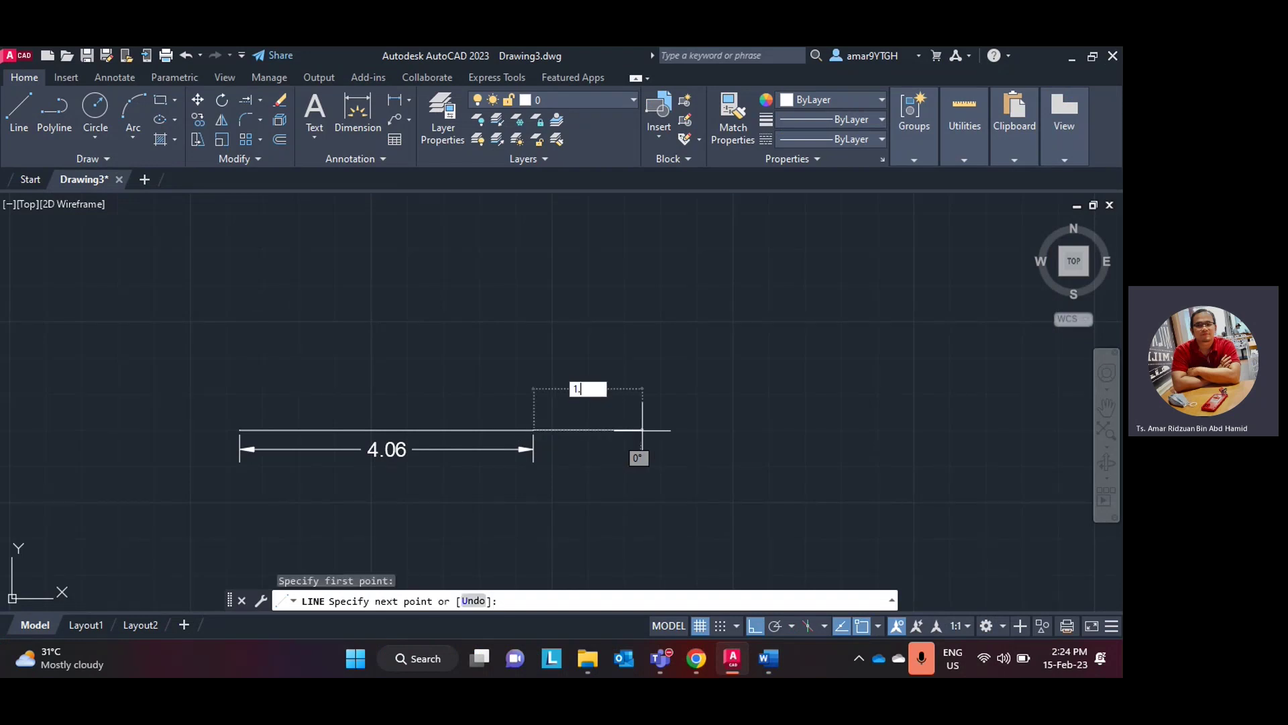
text(6)
key(Return)
key(Escape)
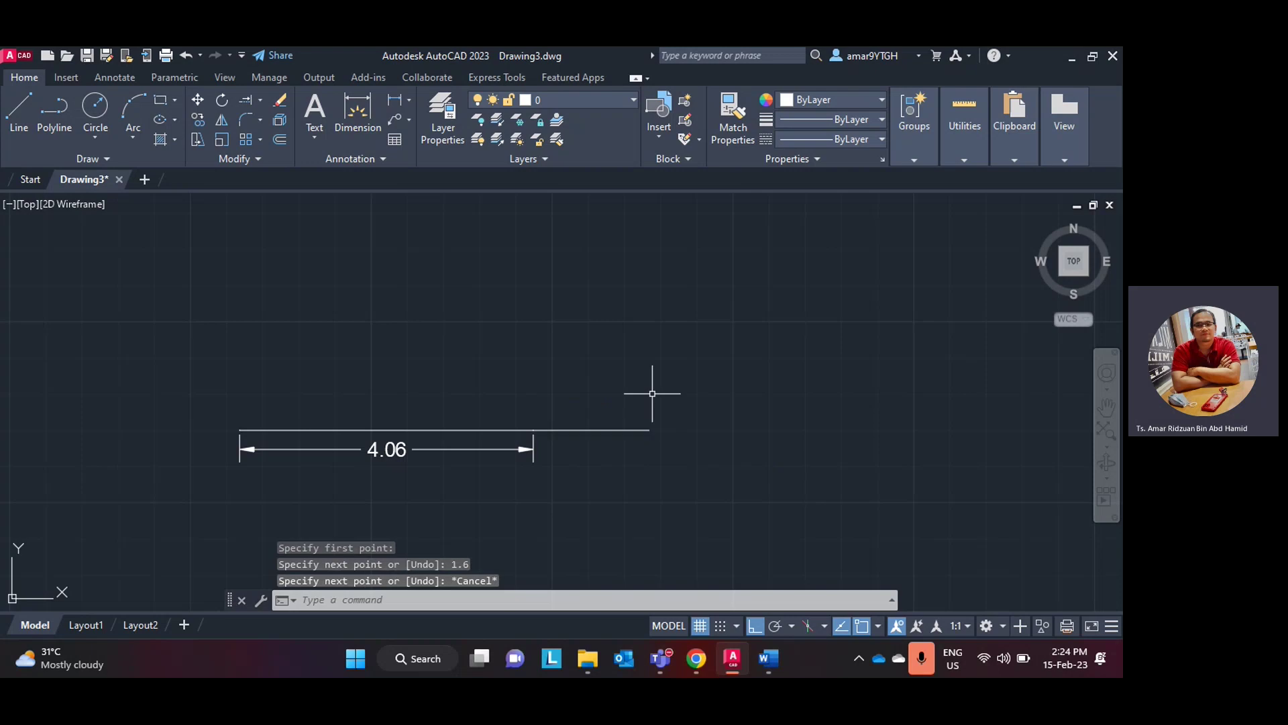
- Dimension the new segment as 1.60 in line with the 4.06, then switch to the Word lab manual
click(395, 100)
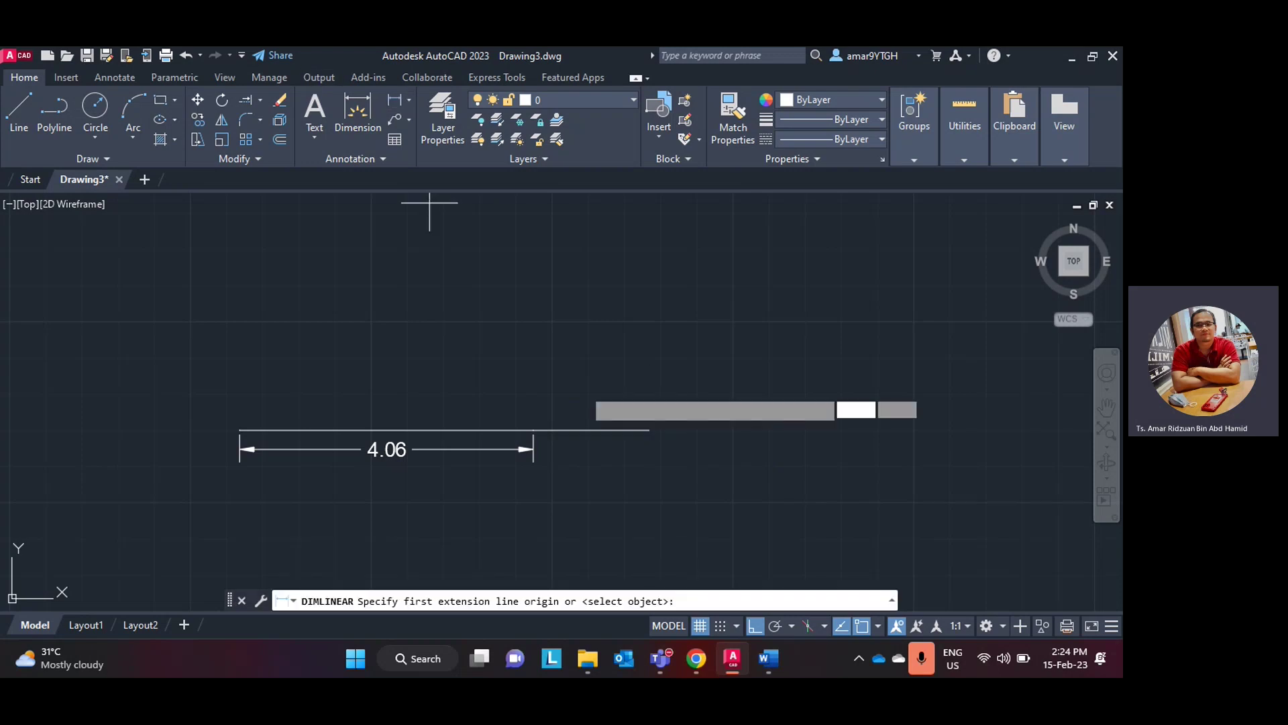
click(534, 430)
click(648, 429)
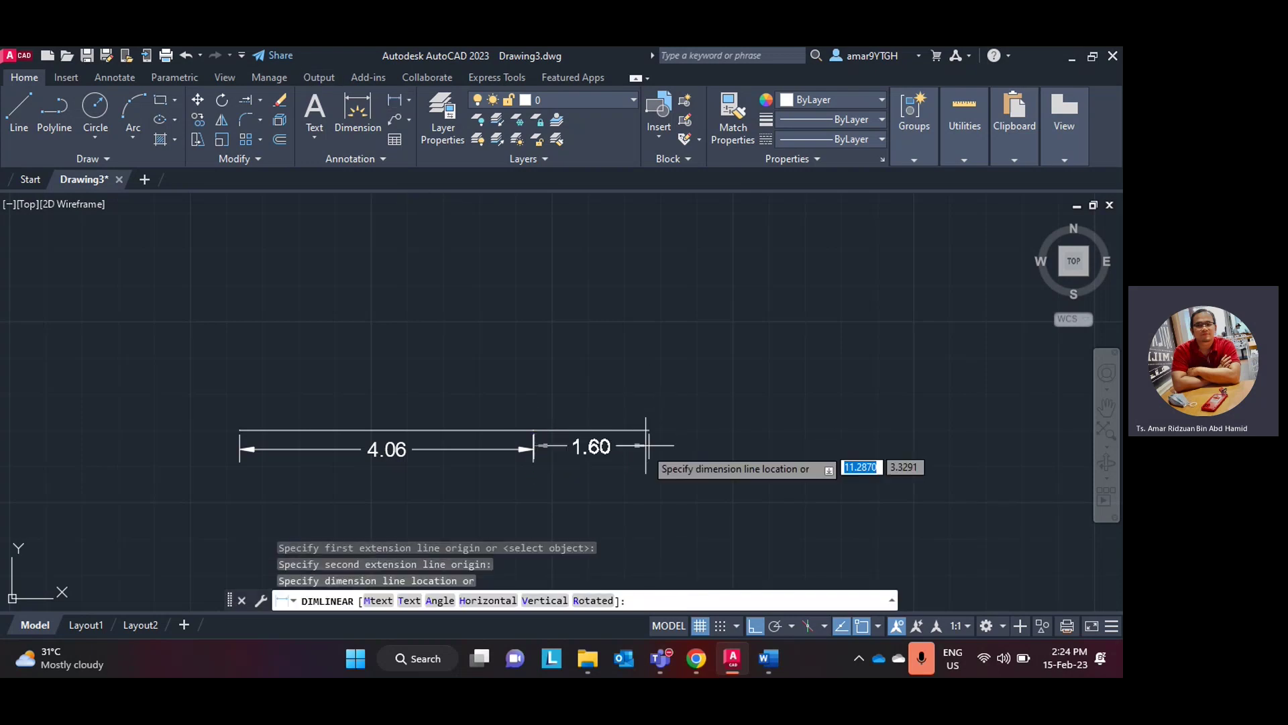
click(646, 448)
scroll(667, 411, up, 2)
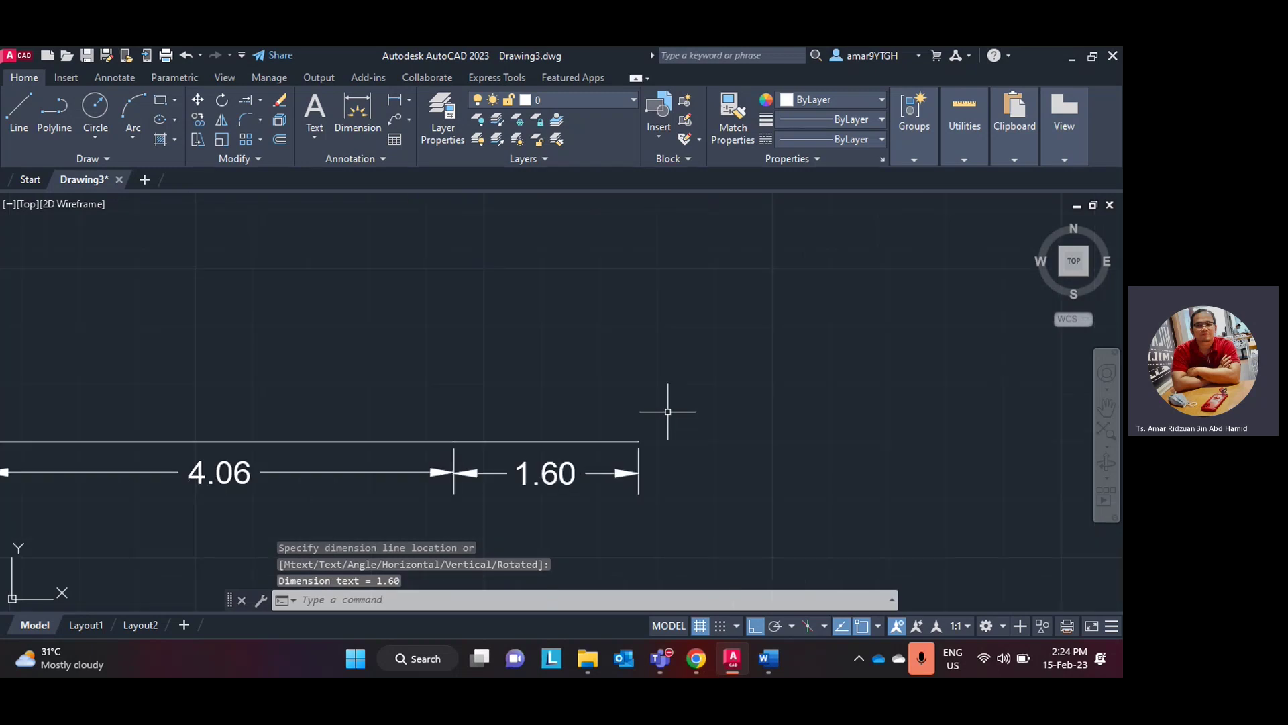
middle_drag(668, 412, 791, 411)
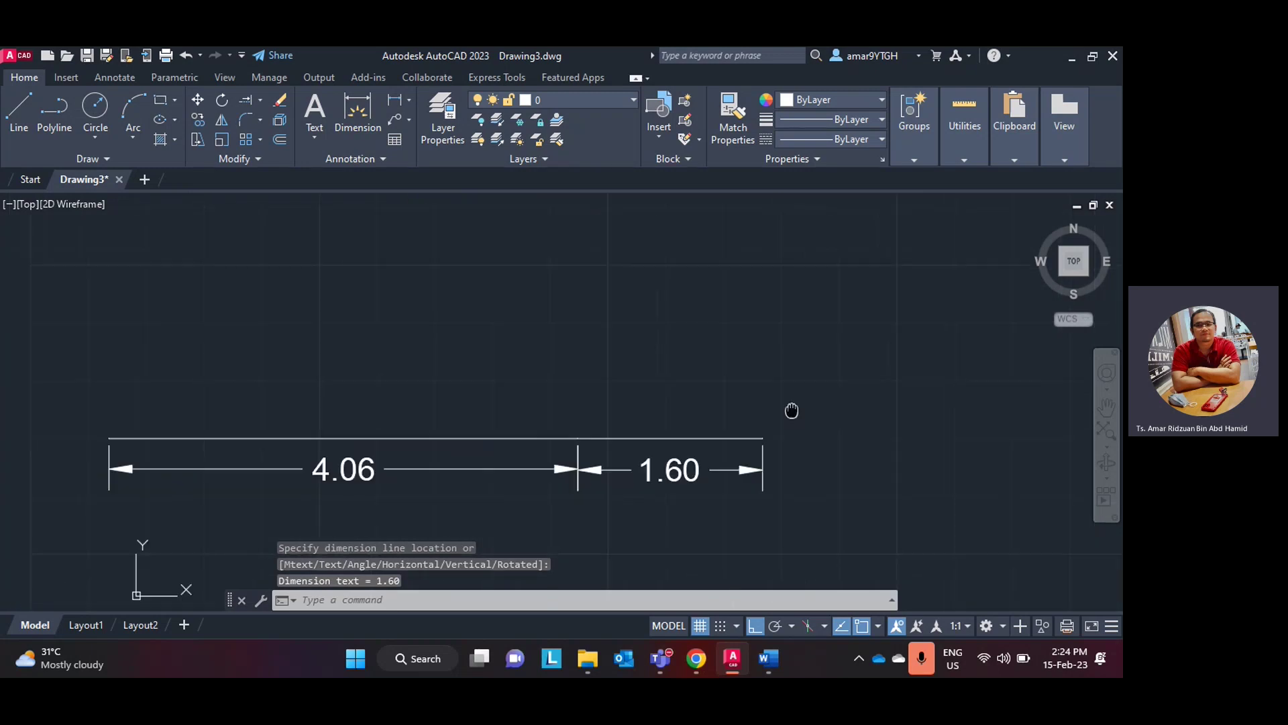
click(731, 658)
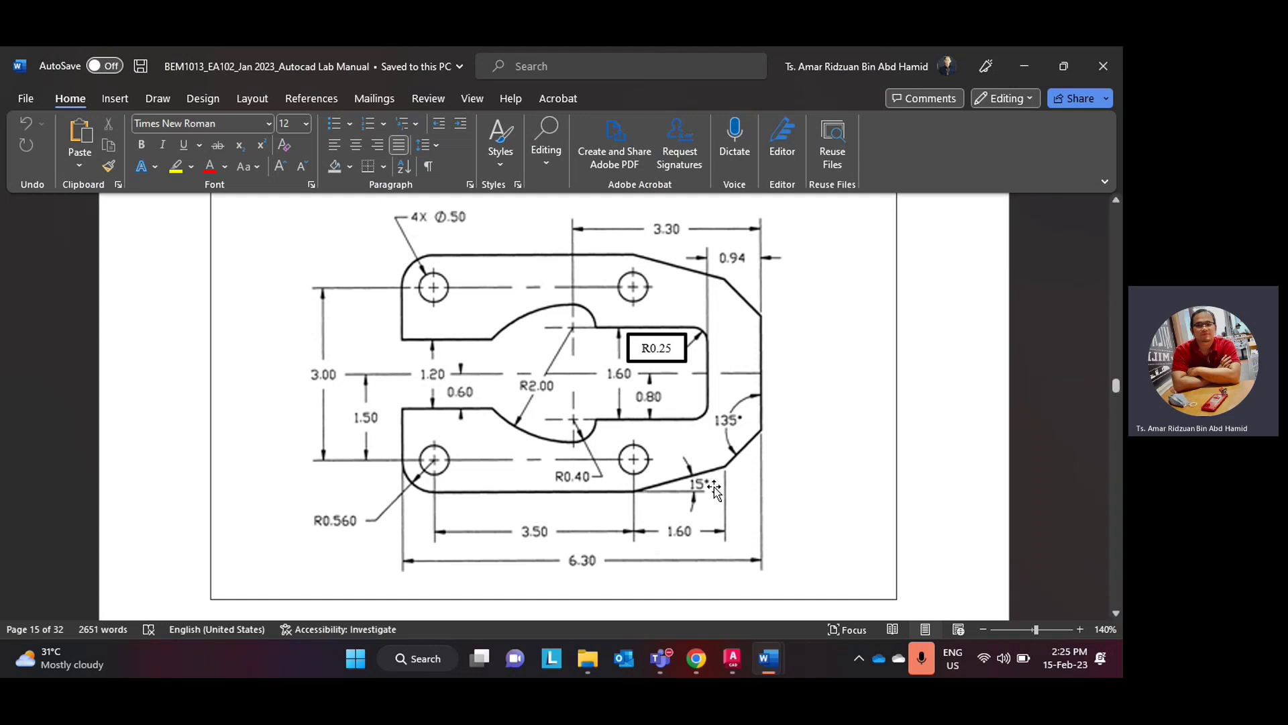
- Switch from the Word lab manual back to the AutoCAD drawing
click(740, 656)
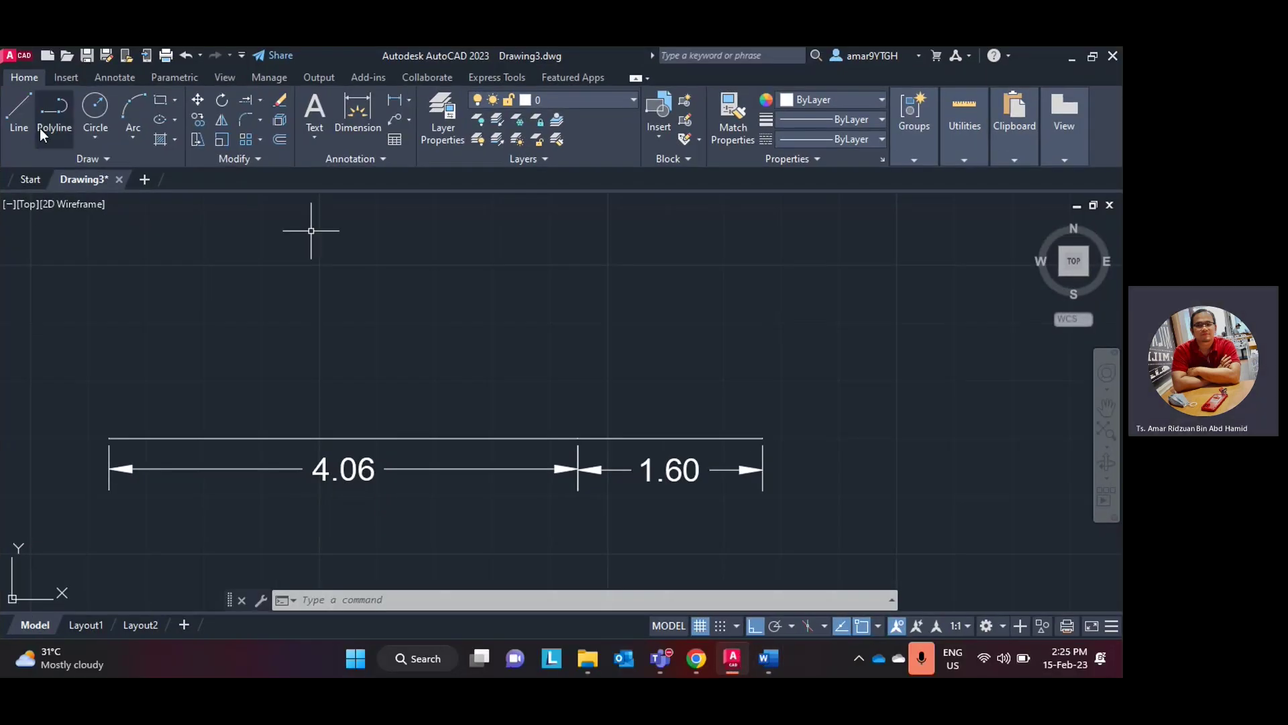
- With Ortho off, draw a <15° line from the 4.06/1.60 junction to directly above the 1.60 end
click(20, 111)
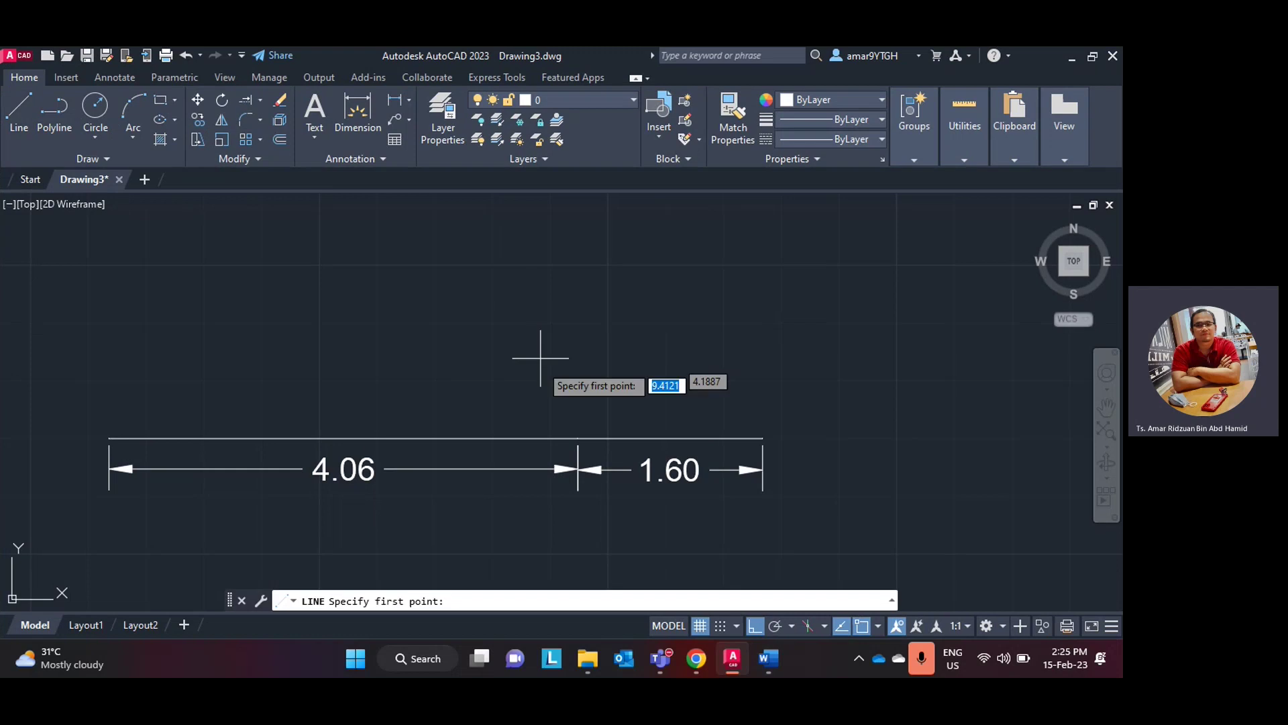
click(578, 437)
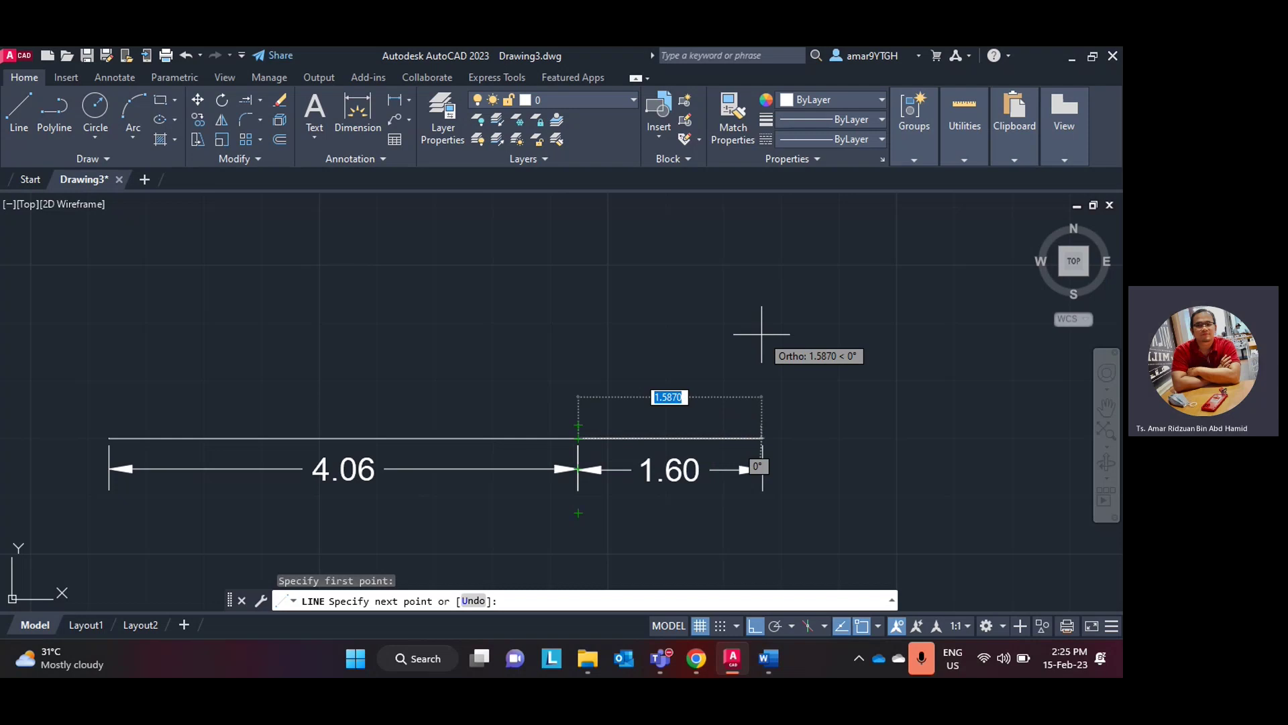
key(F8)
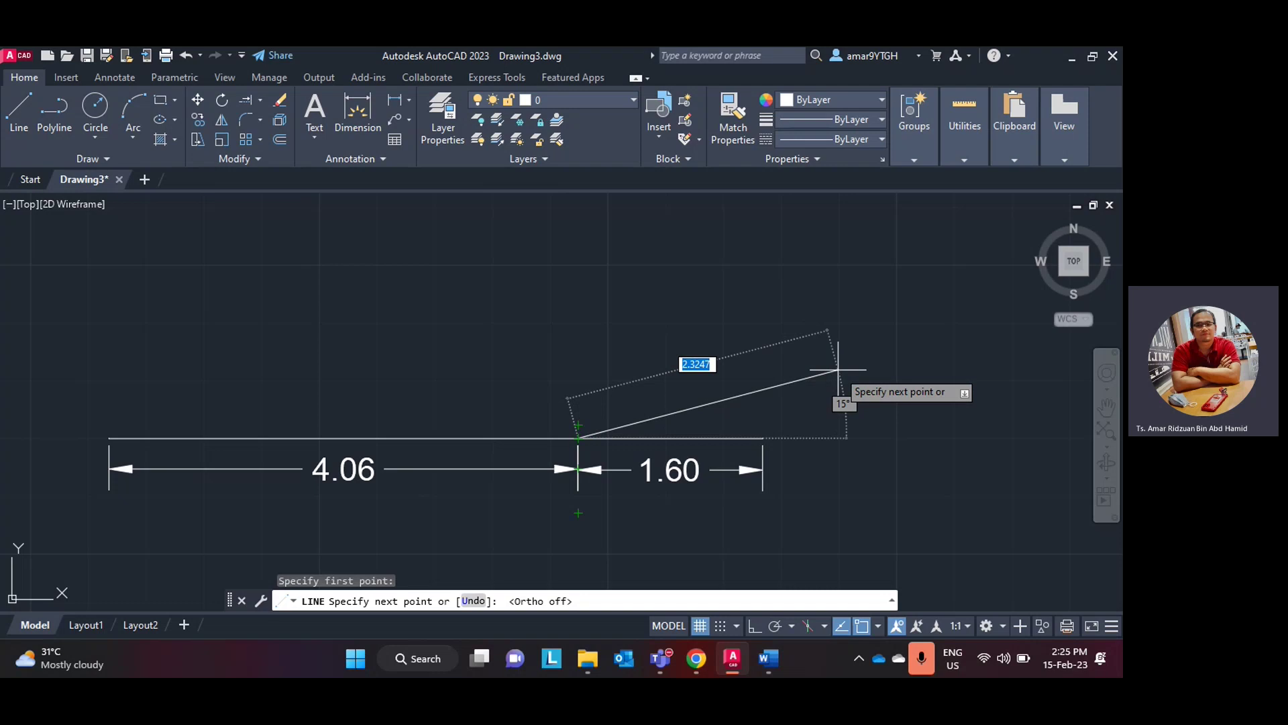
text(<)
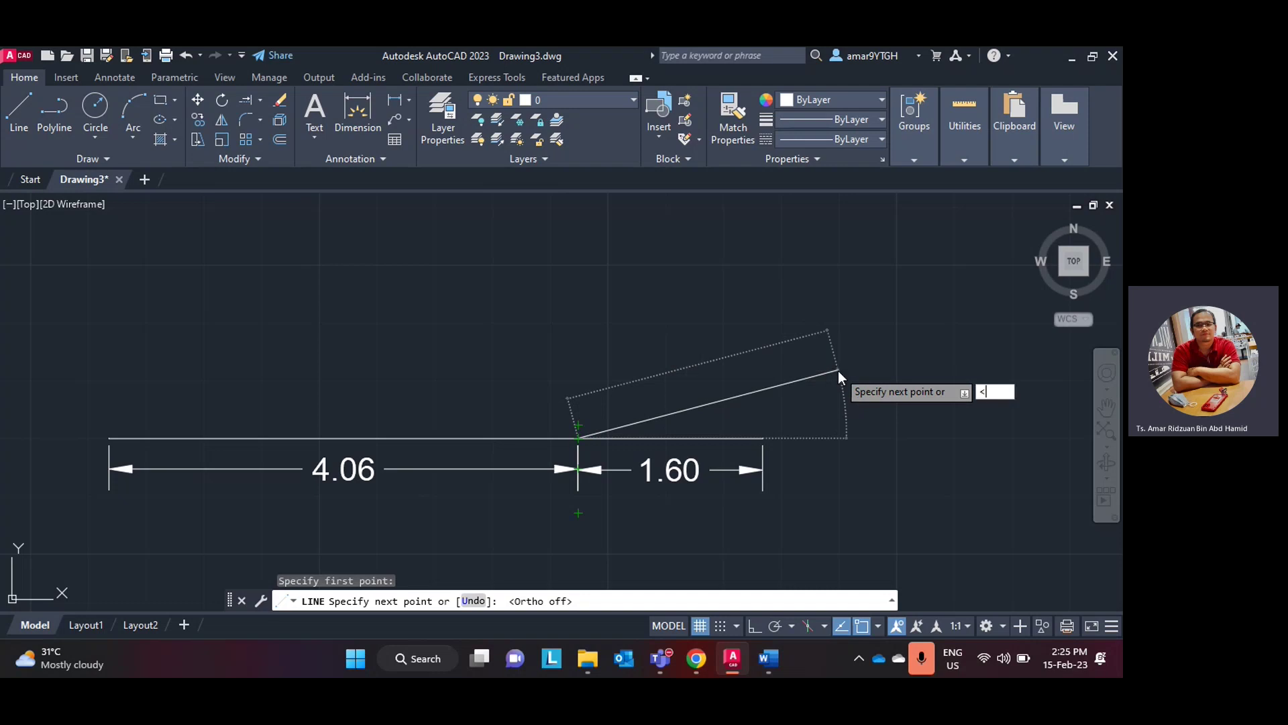
text(15)
key(Return)
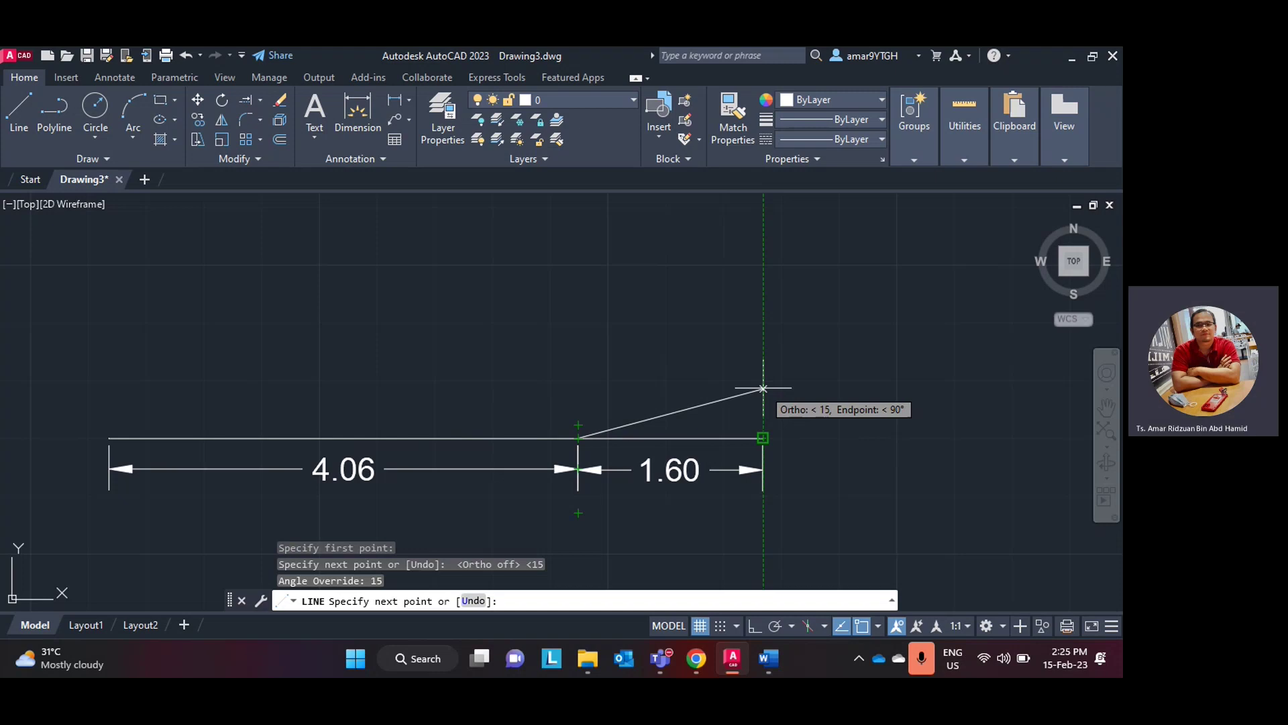
click(762, 388)
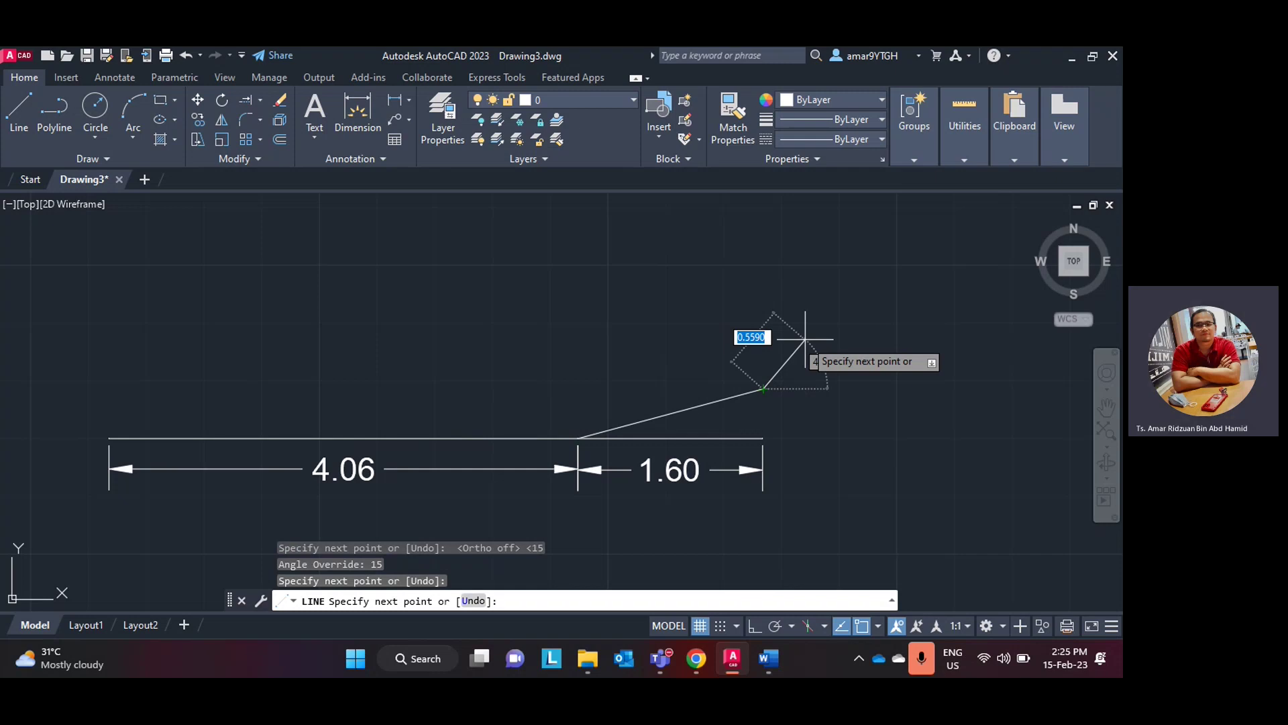
key(Escape)
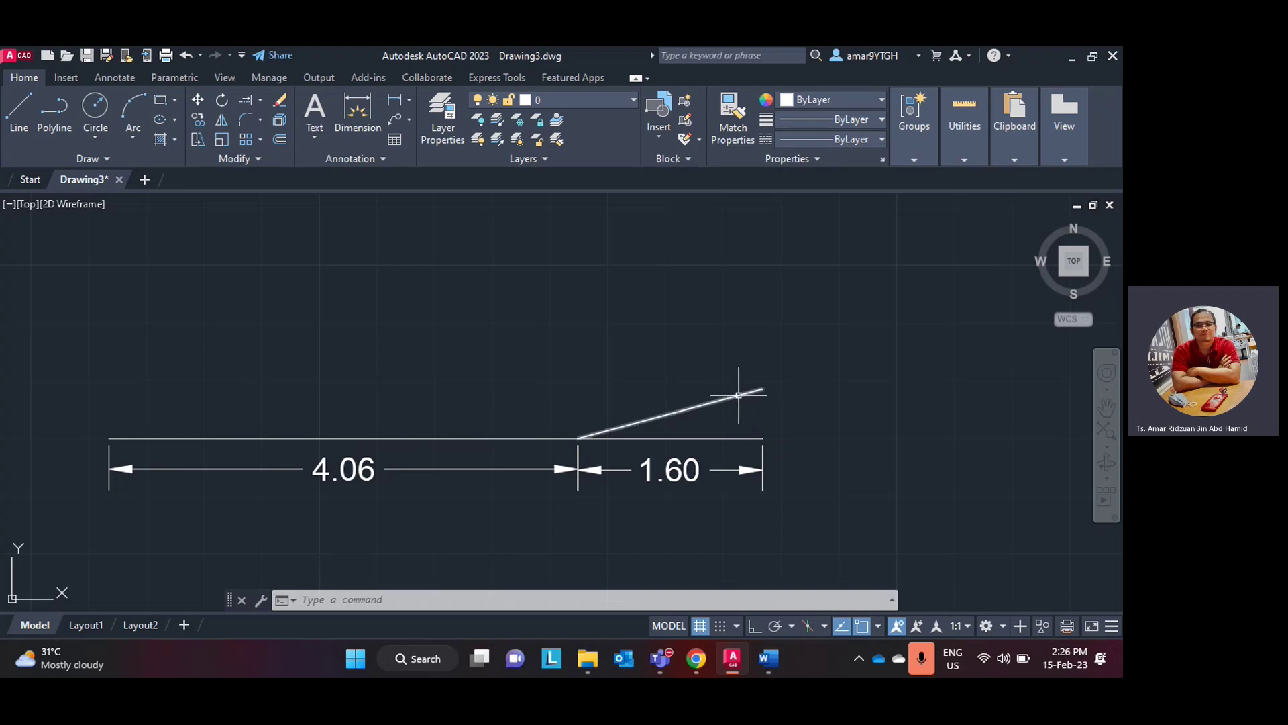
- Draw a vertical line up from the 1.60 baseline end and erase the old sloped line
click(18, 110)
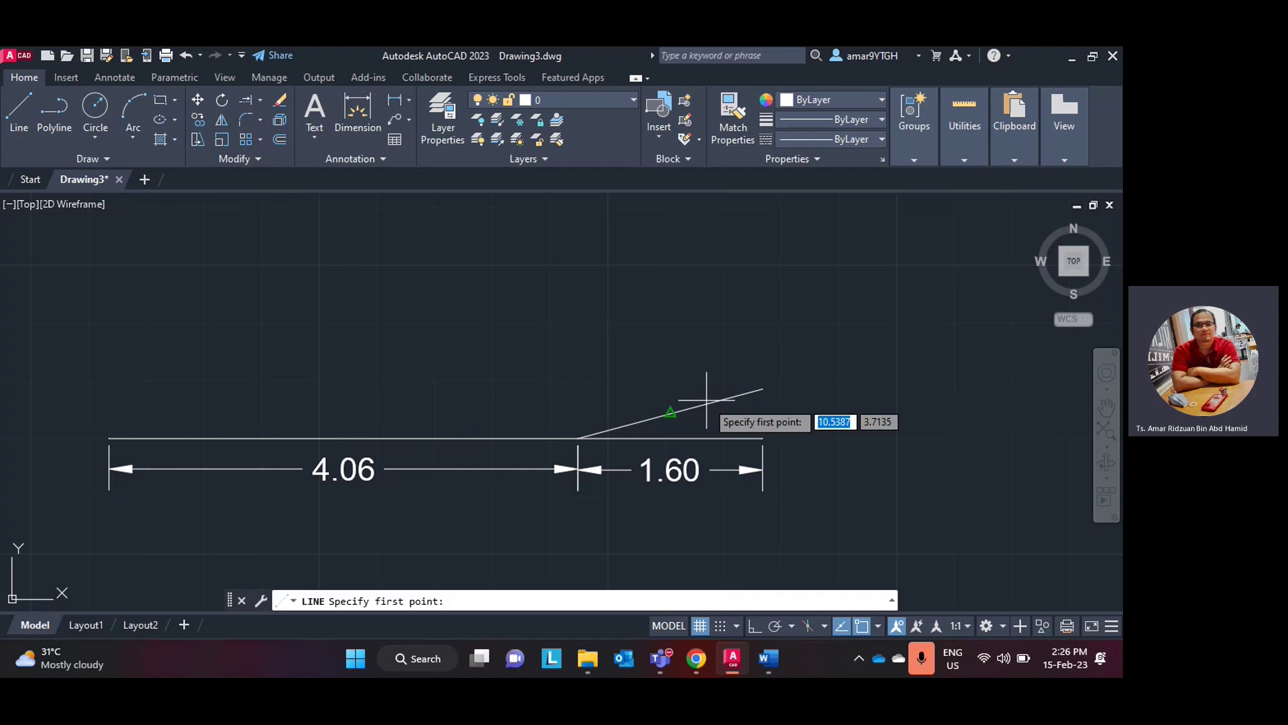
click(763, 437)
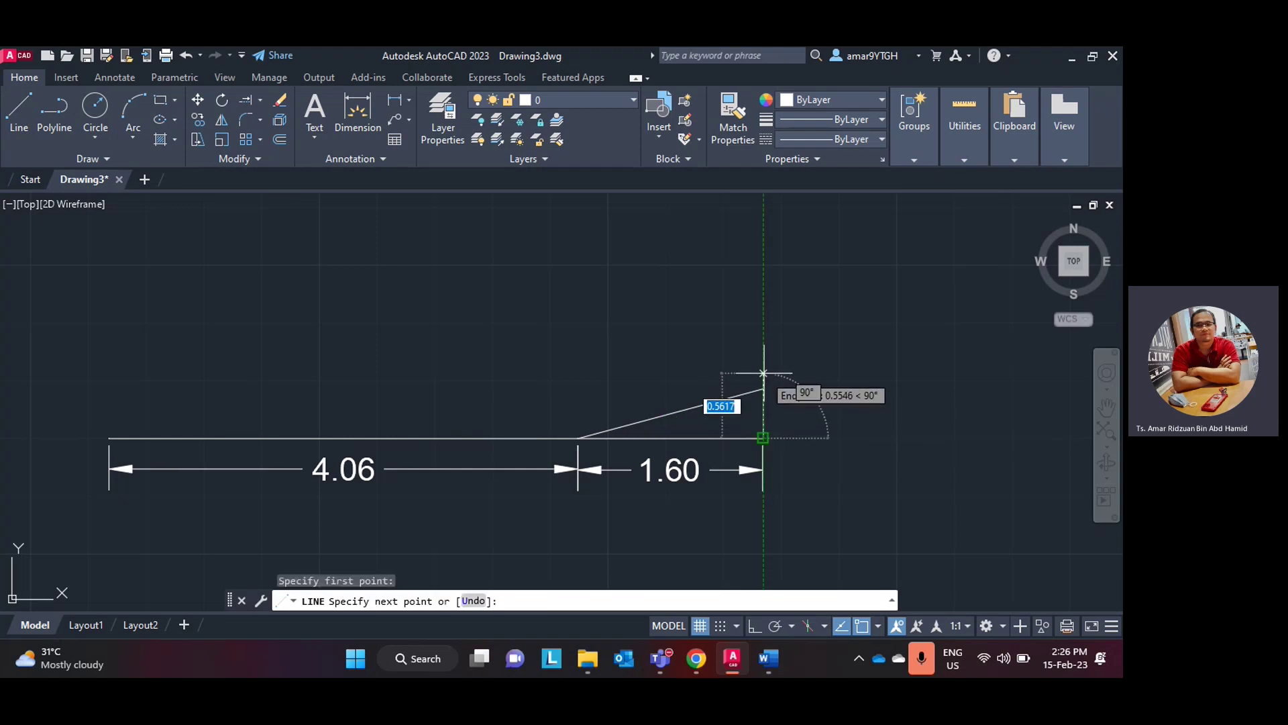
click(763, 350)
key(Escape)
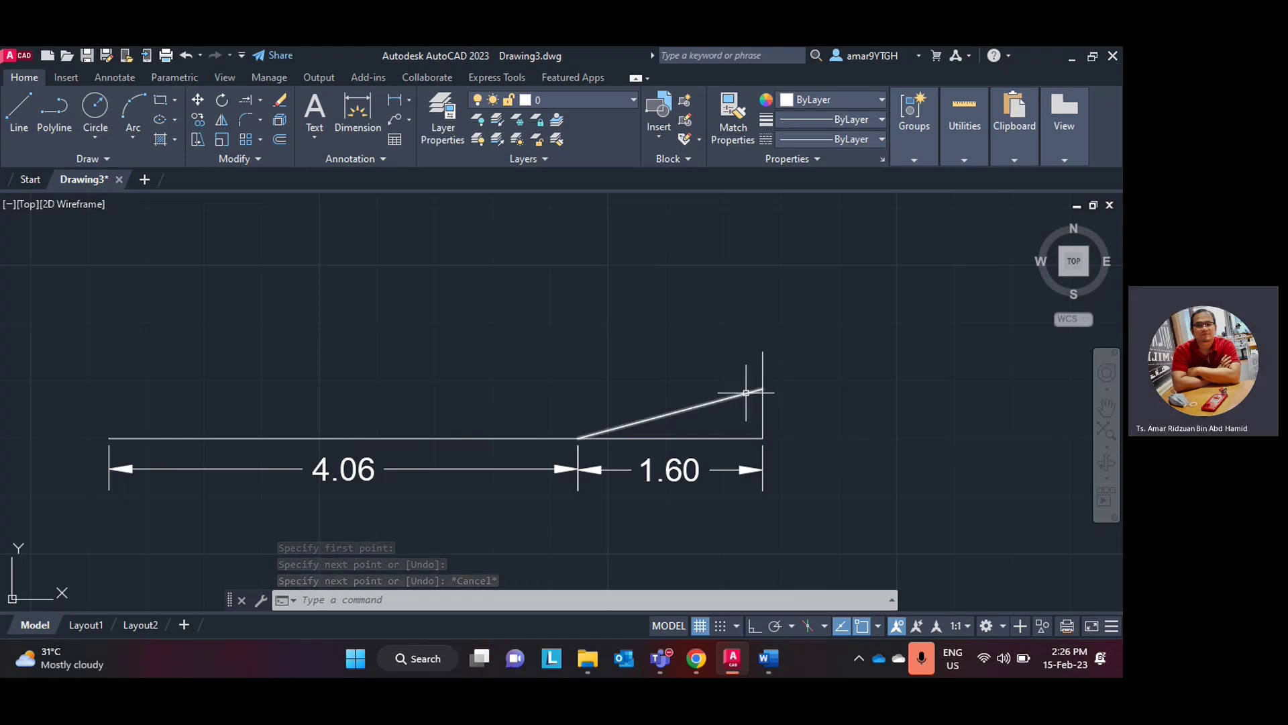
click(746, 393)
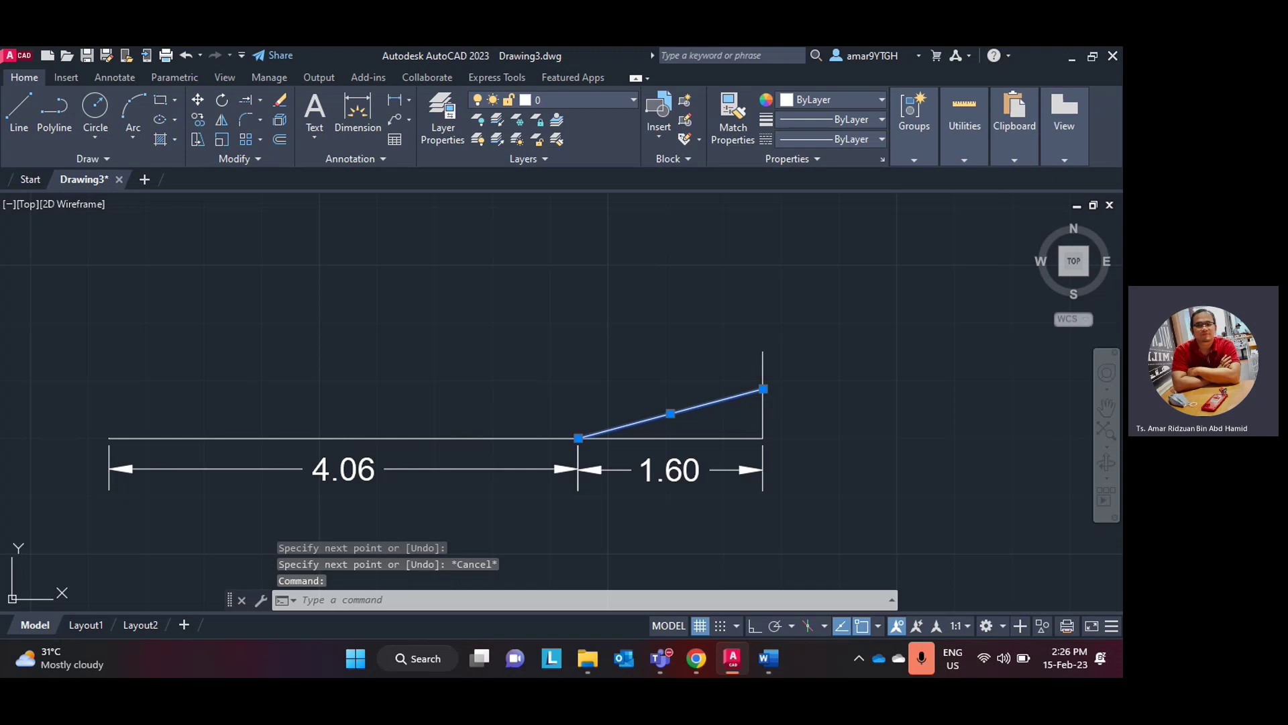
key(Delete)
- Draw a trial 15-unit line from the 4.06/1.60 junction, then delete it
click(19, 111)
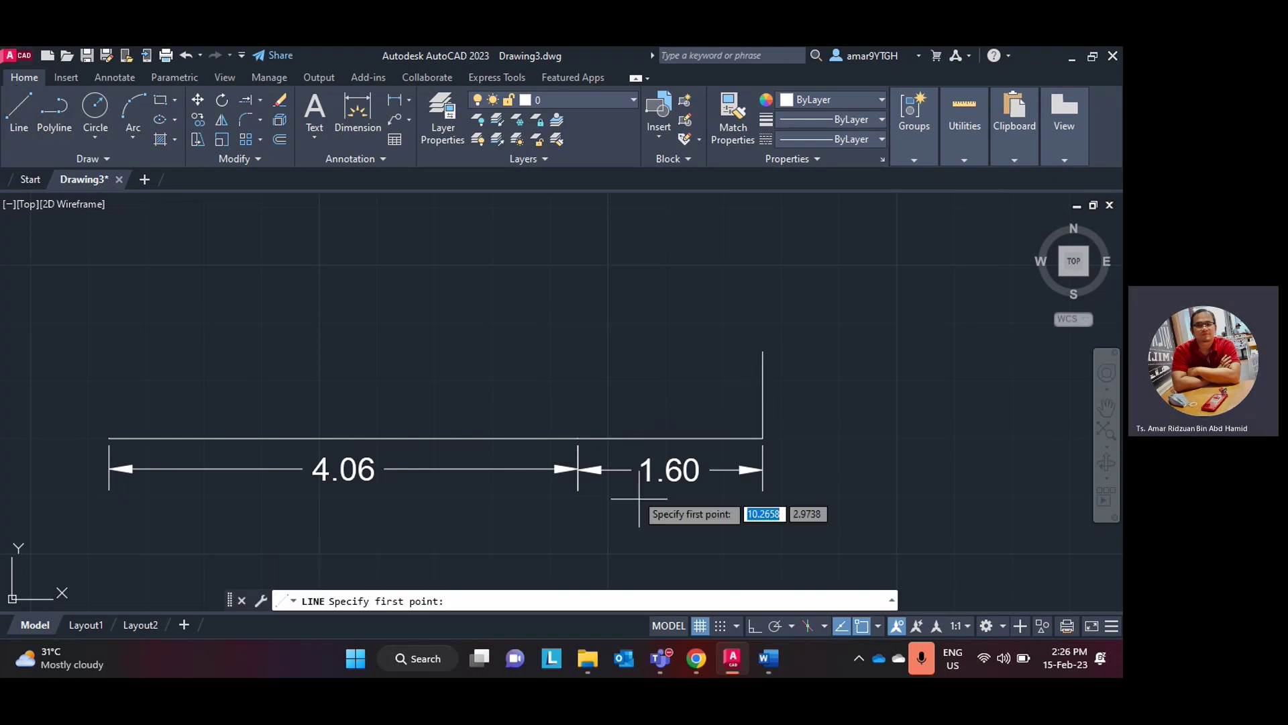
click(578, 438)
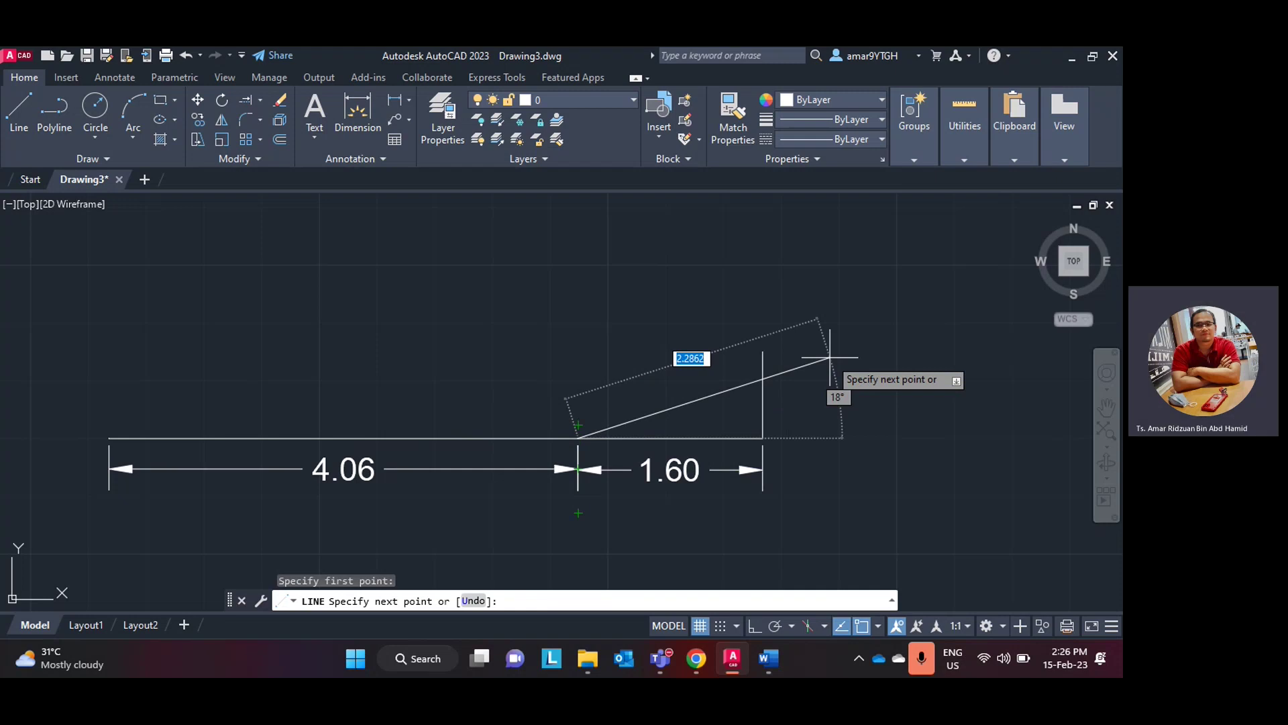
text(15)
key(Return)
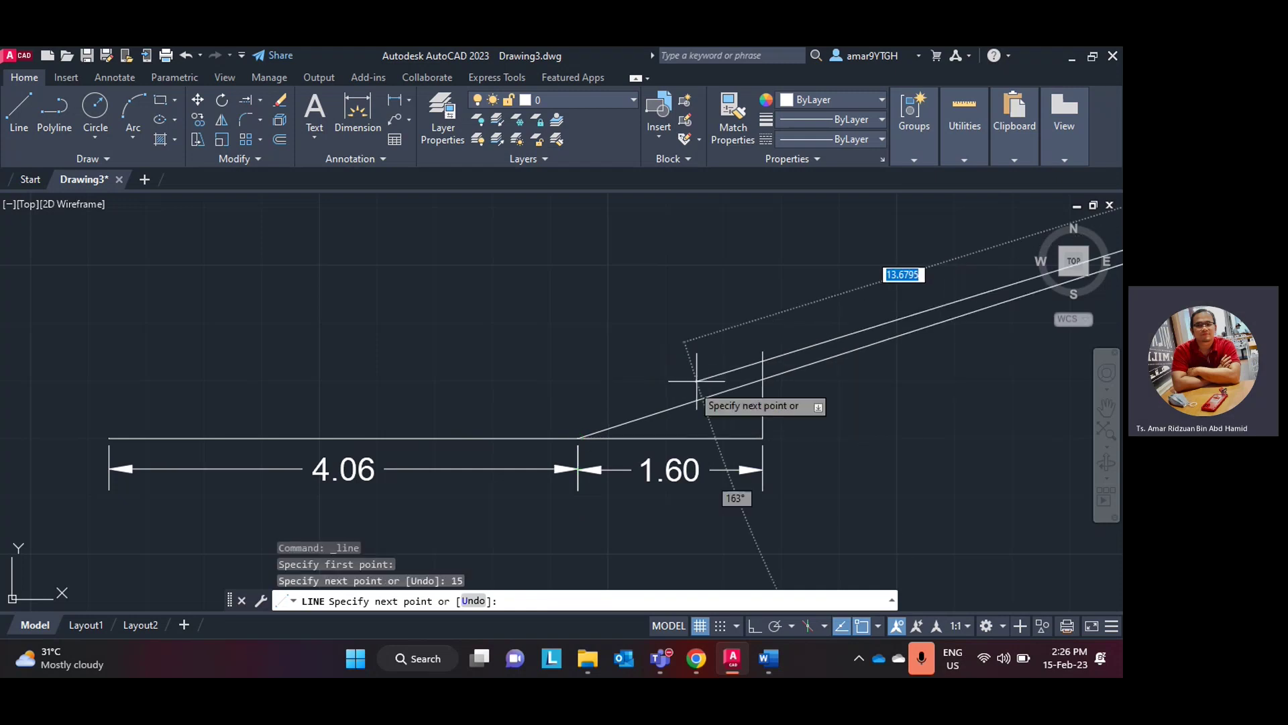
key(Escape)
click(760, 377)
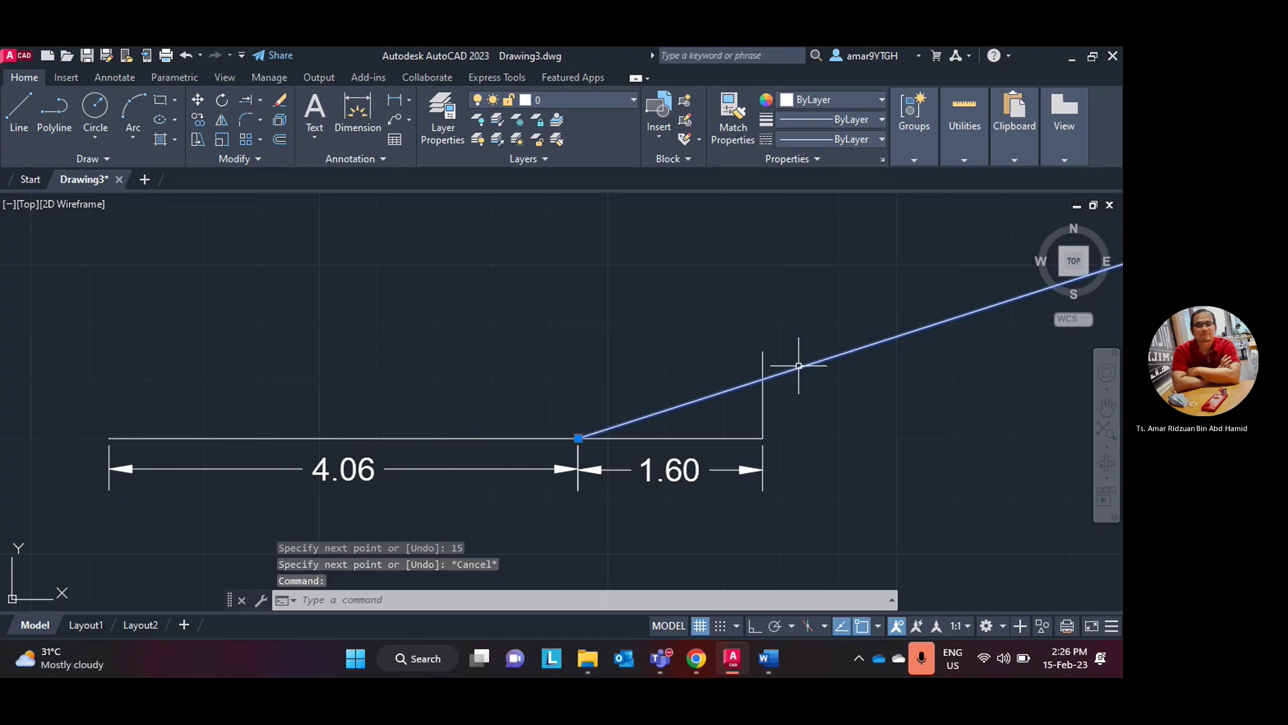
key(Delete)
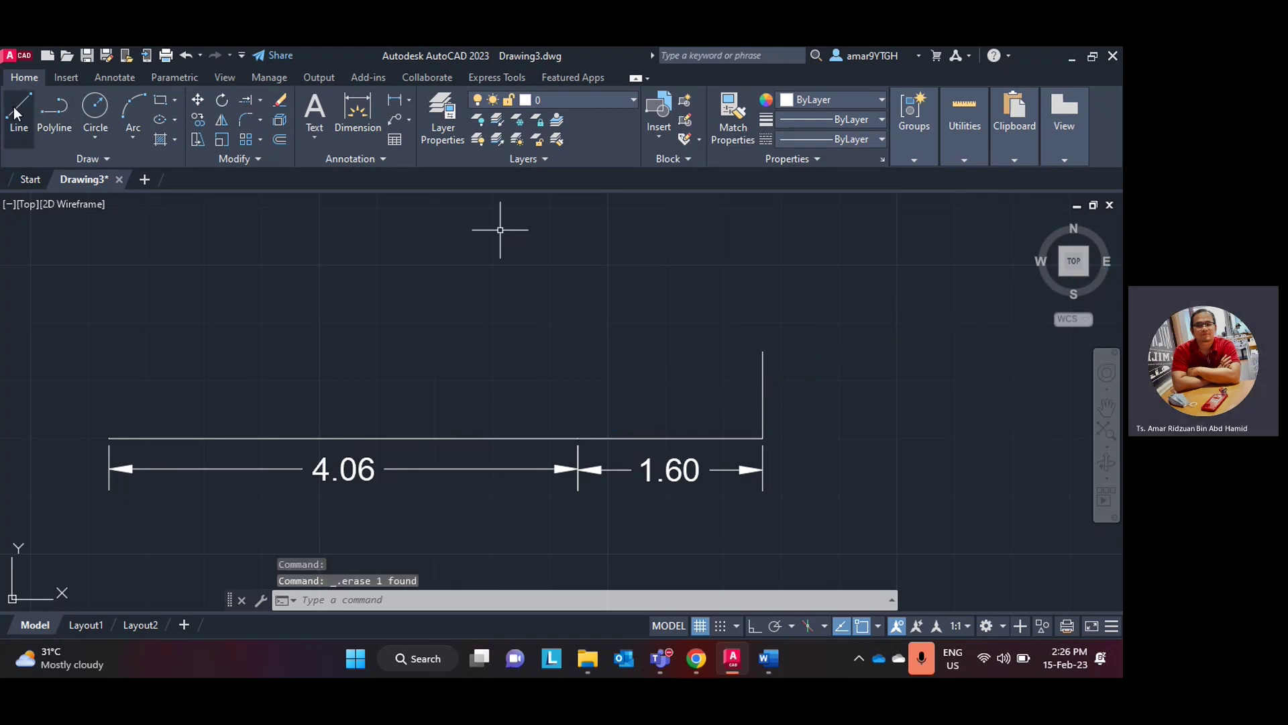
- Draw a trial 15-unit line from the 4.06/1.60 junction, then undo it
click(21, 111)
click(577, 438)
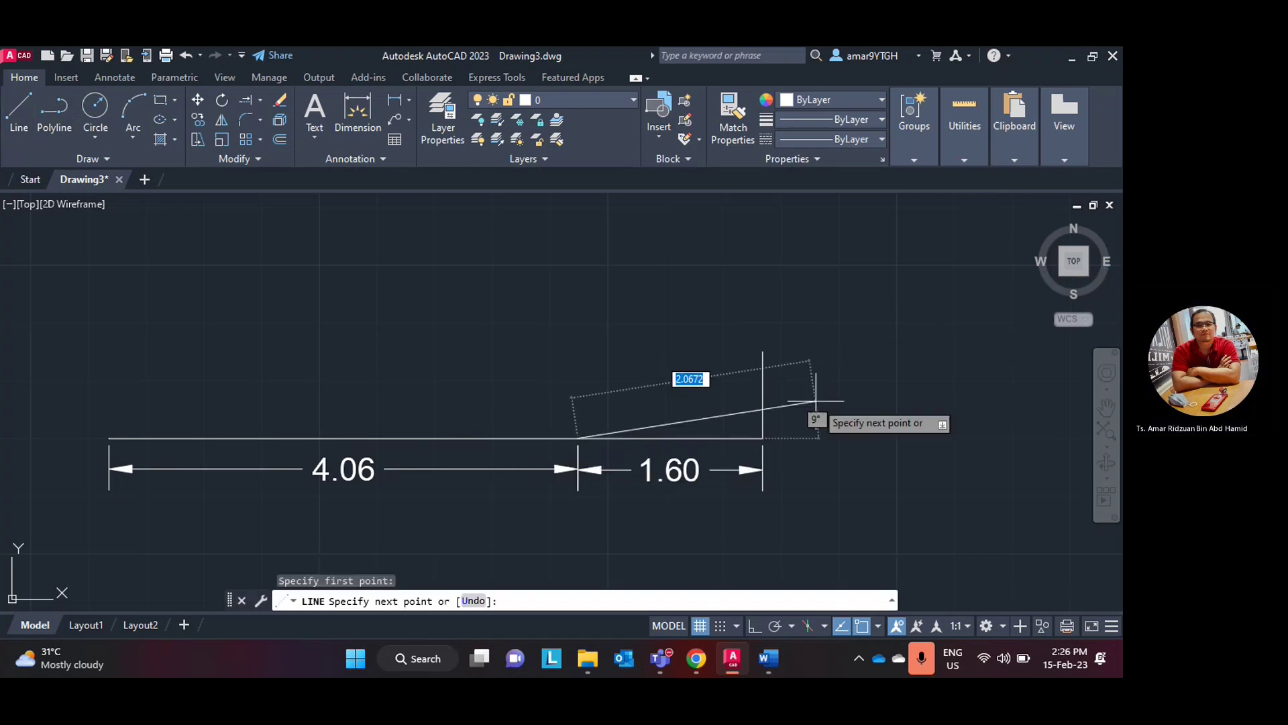
text(15)
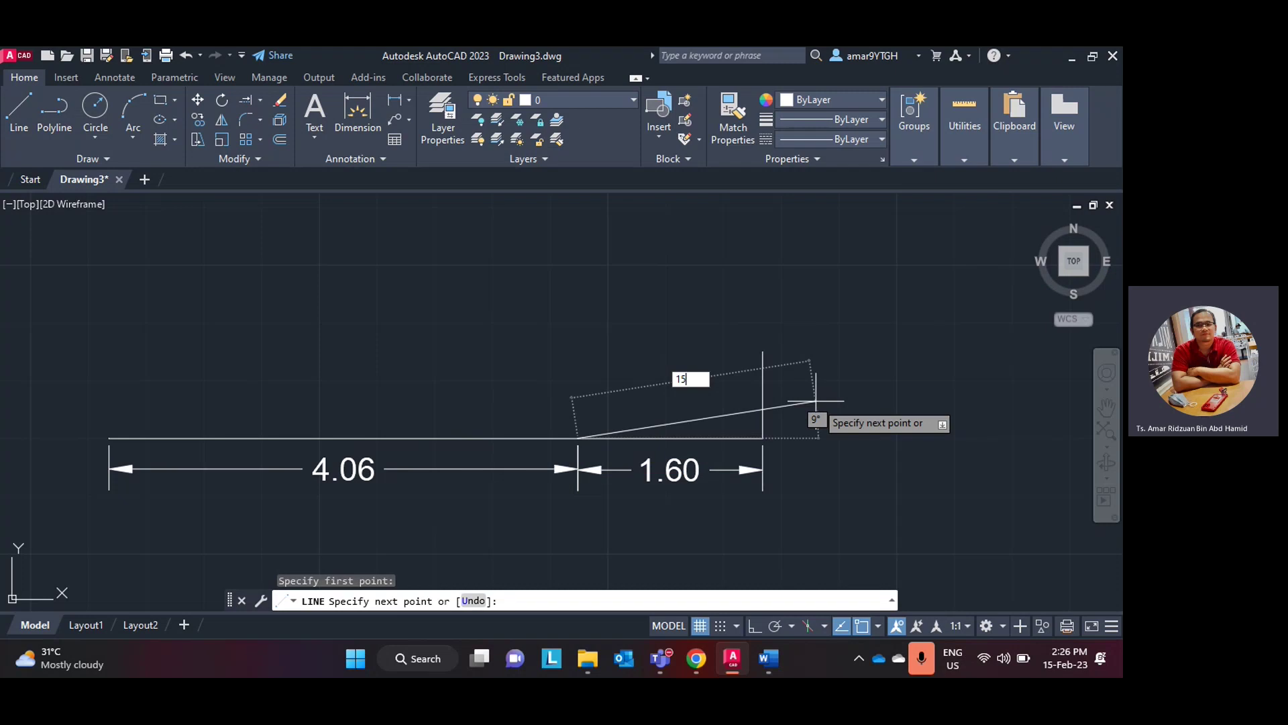
key(Return)
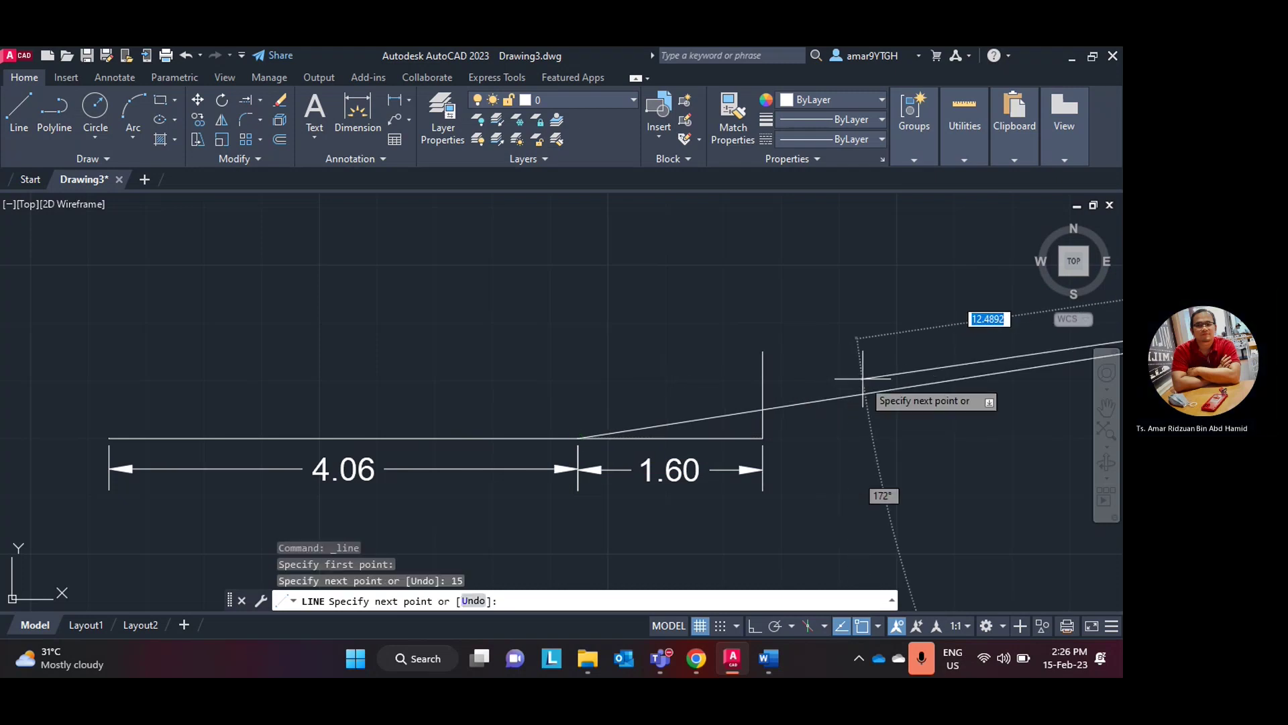
key(Escape)
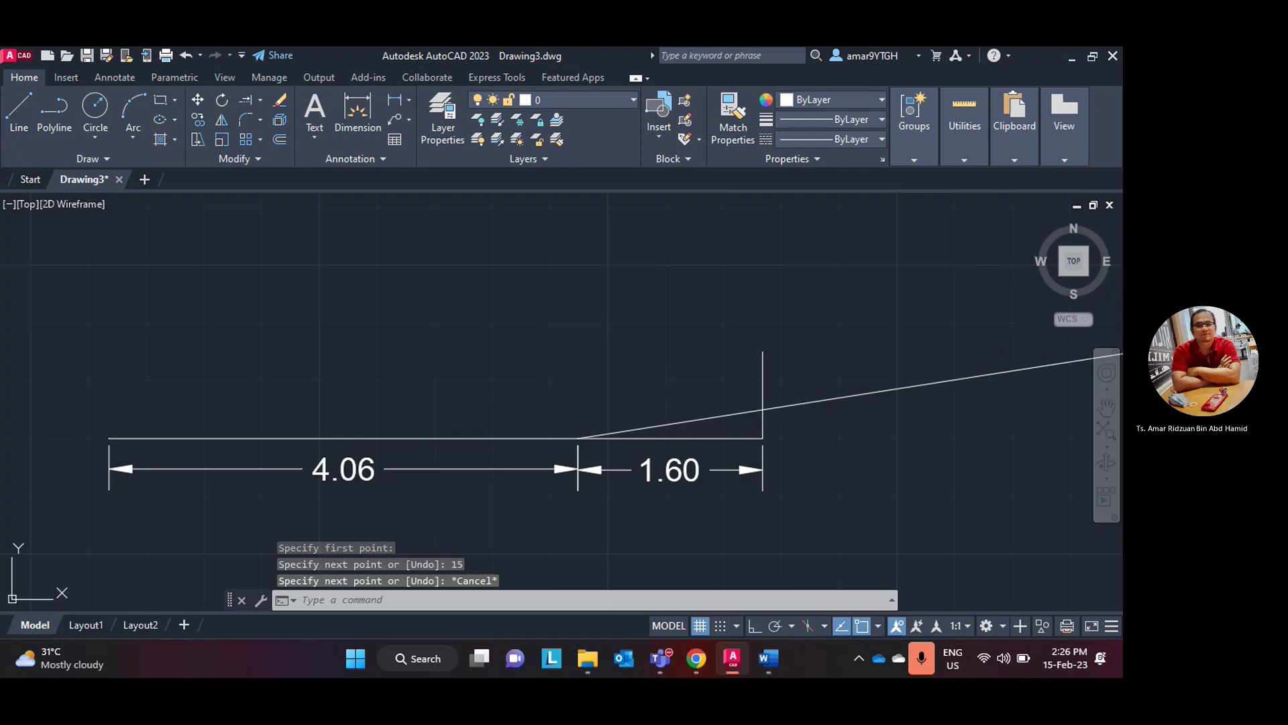
key(ctrl+z)
- Redraw a <15° sloped line from the 4.06/1.60 junction
click(21, 103)
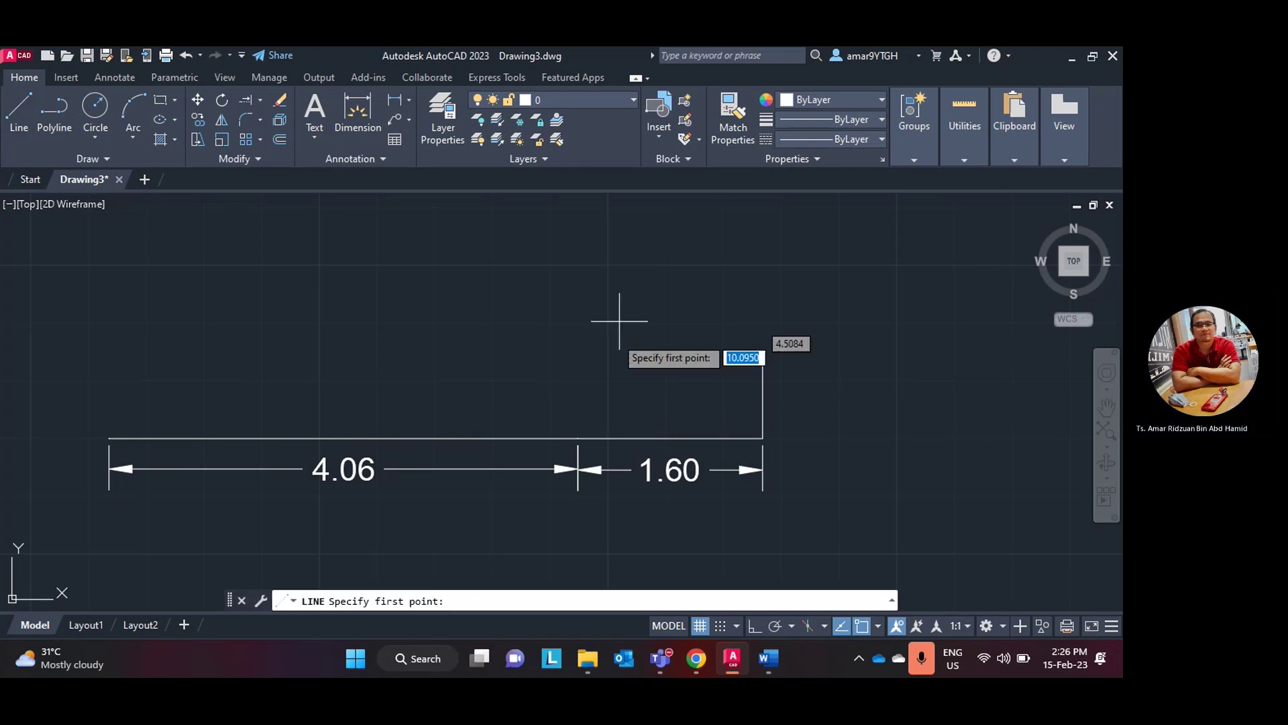
click(578, 438)
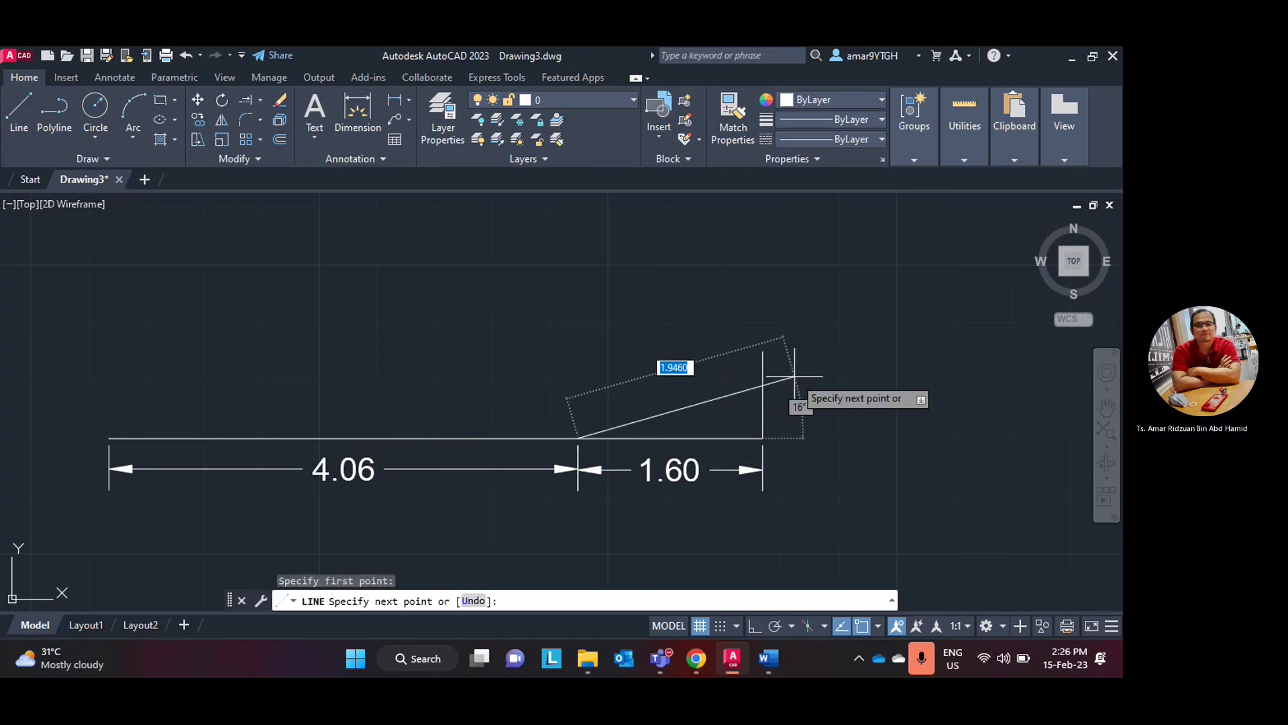
text(<)
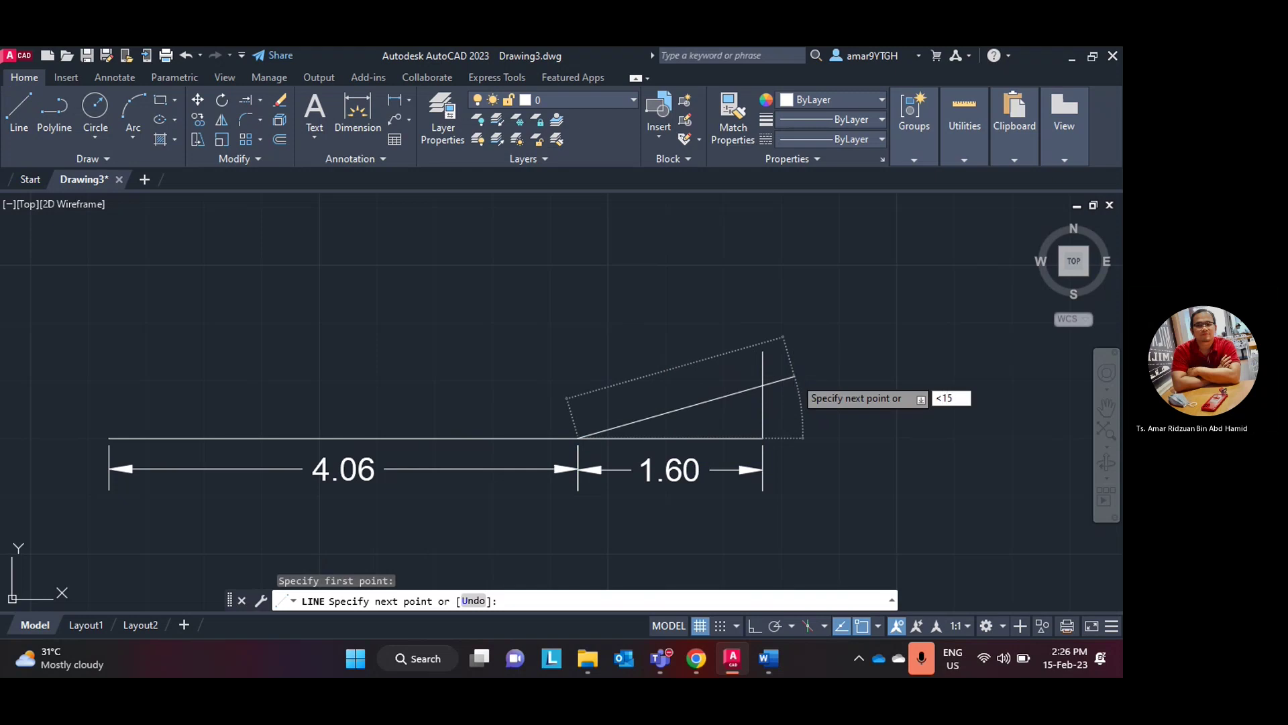
text(15)
key(Return)
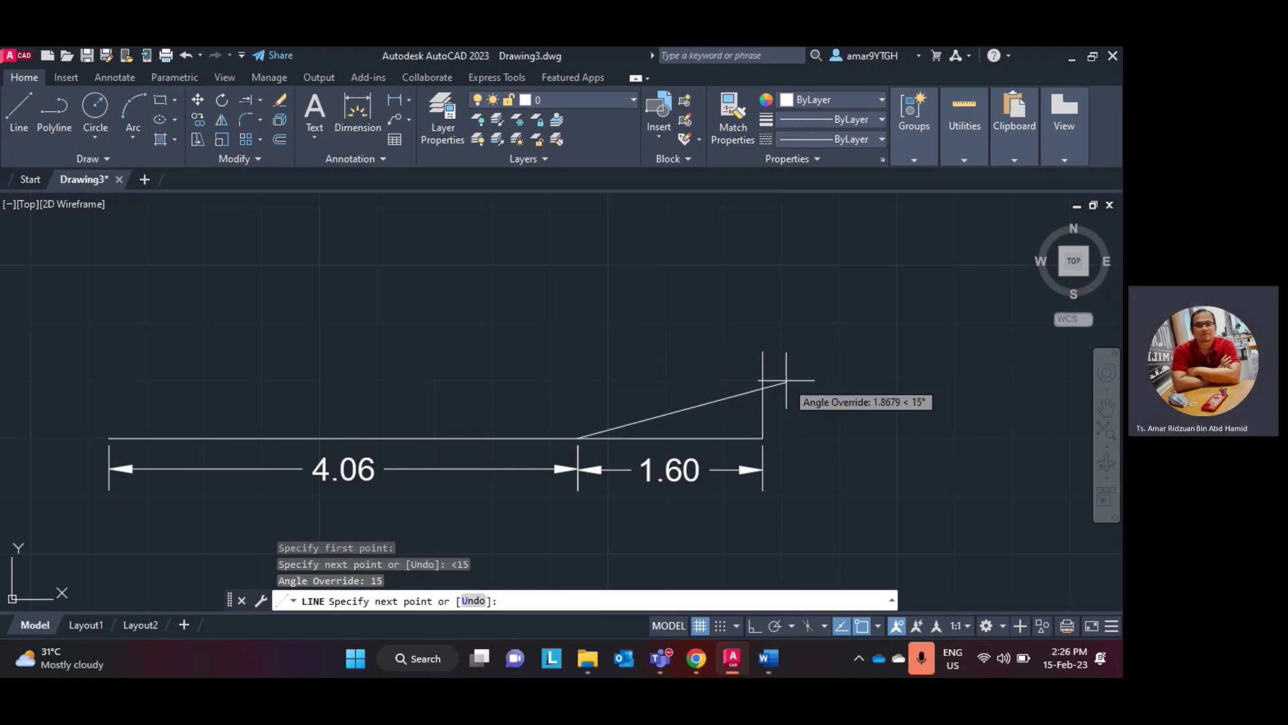
click(791, 381)
key(Escape)
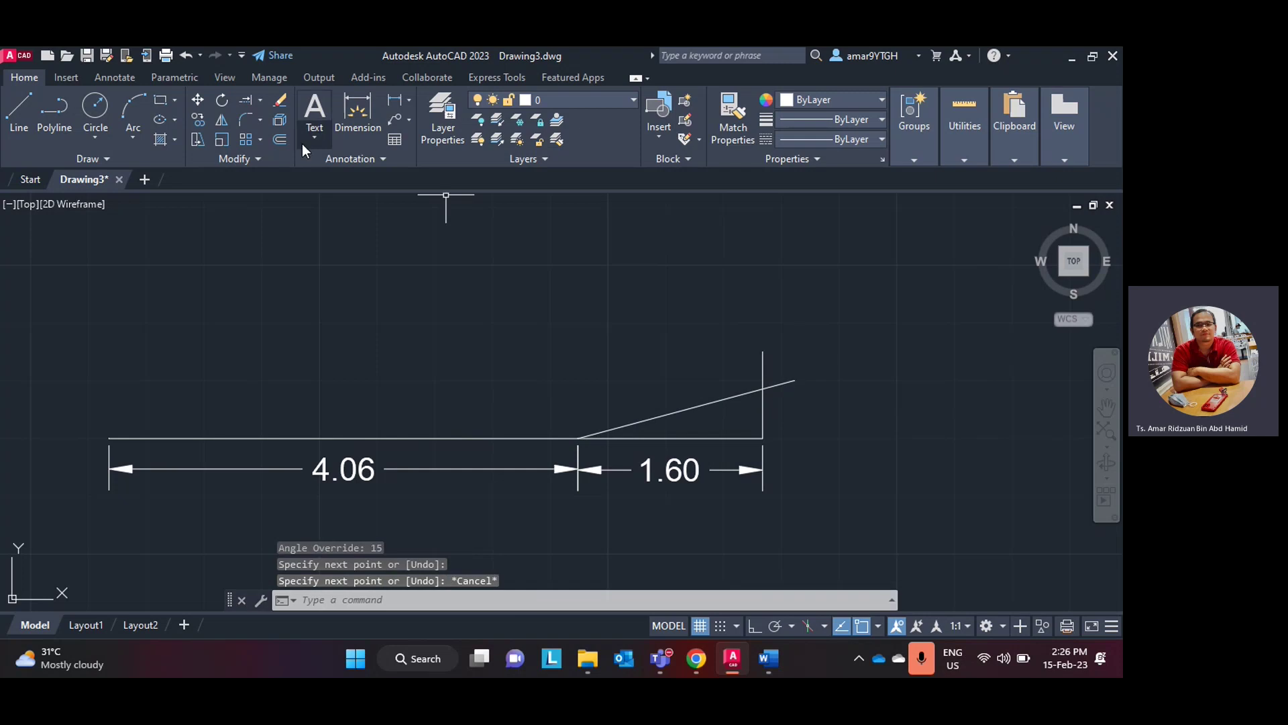
- Trim away the vertical line and the sloped overhang, then delete the sloped line
click(259, 99)
click(262, 124)
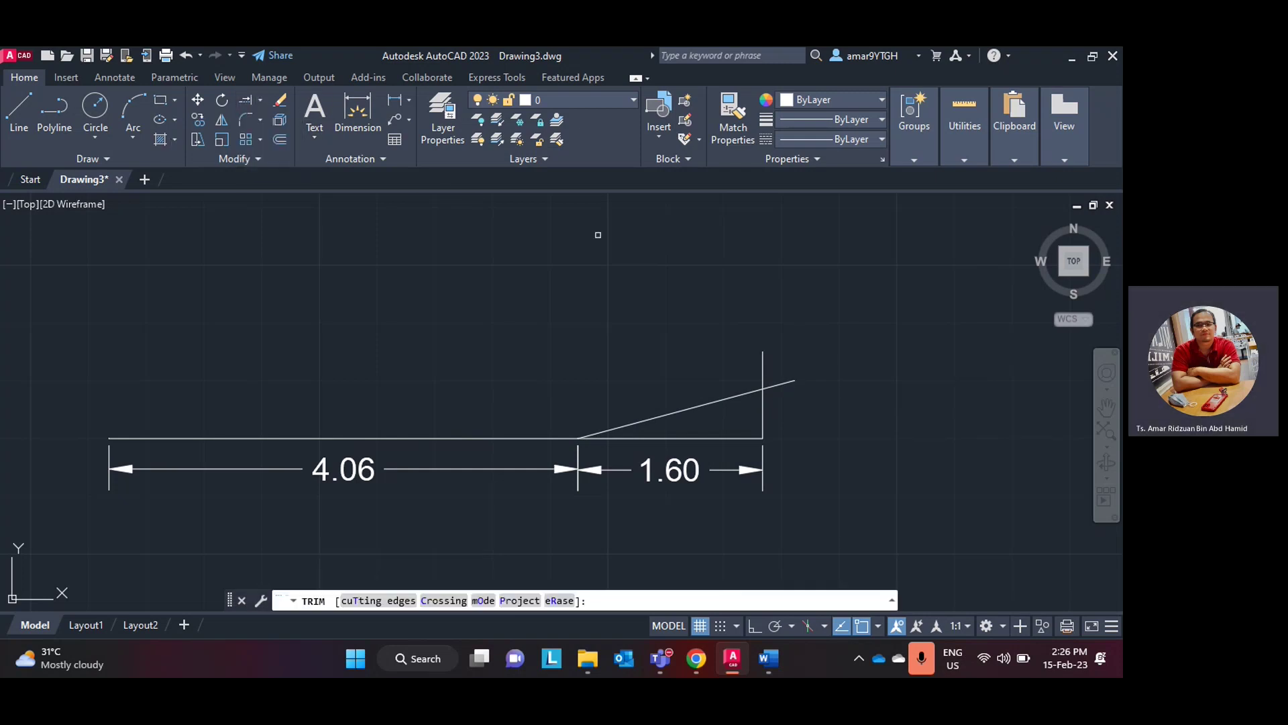
click(763, 369)
click(777, 384)
click(775, 391)
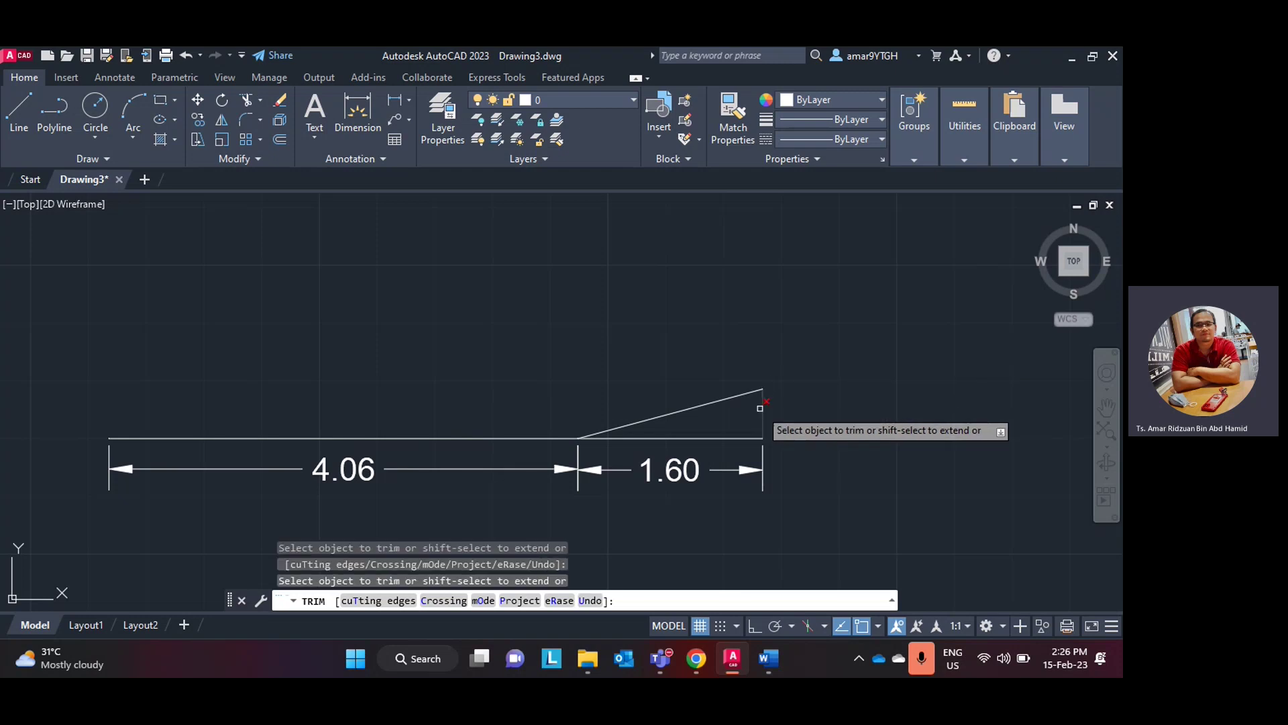
click(751, 403)
key(Escape)
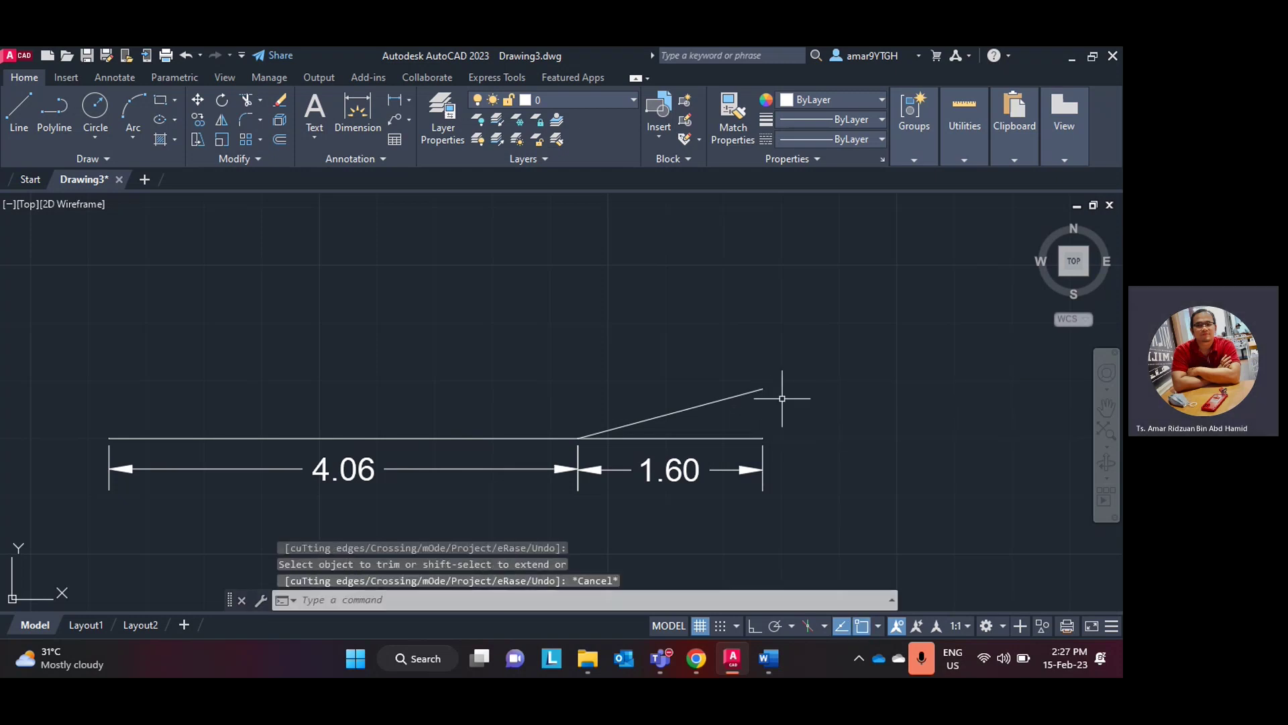
click(744, 391)
key(Delete)
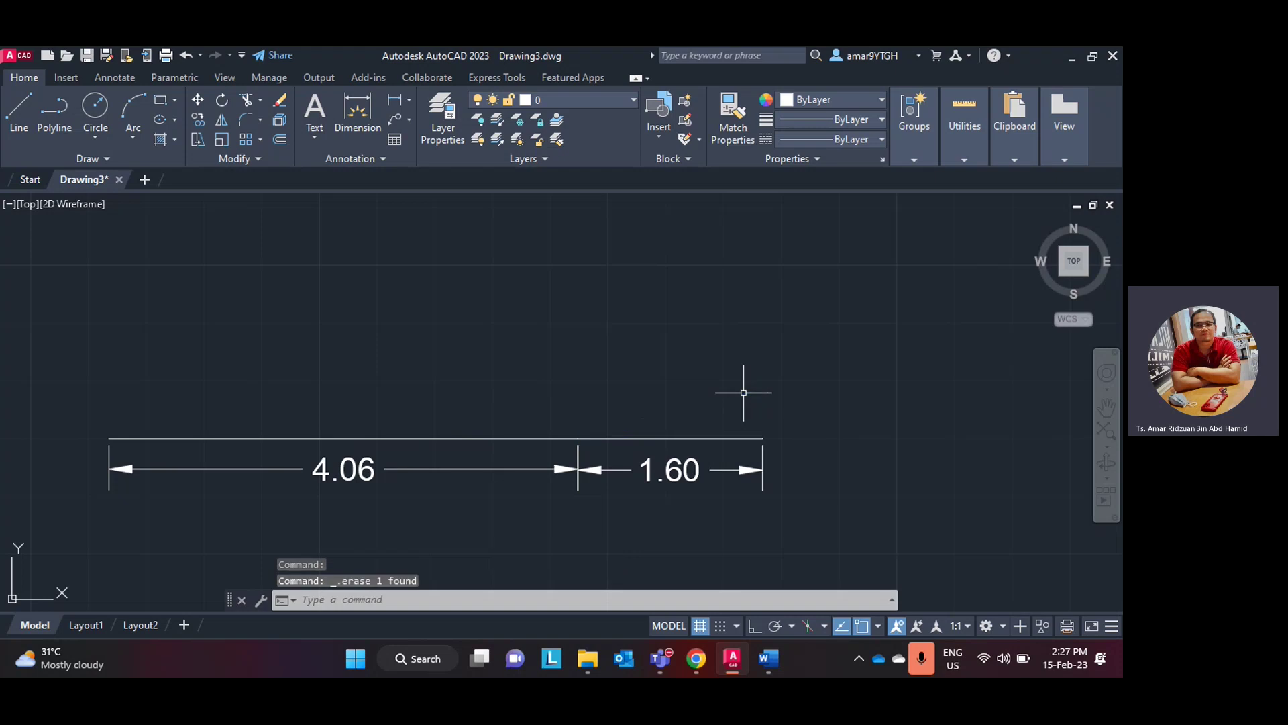
- Draw a <15° line from the 4.06/1.60 junction to above the 1.60 end, then minimize AutoCAD
click(19, 117)
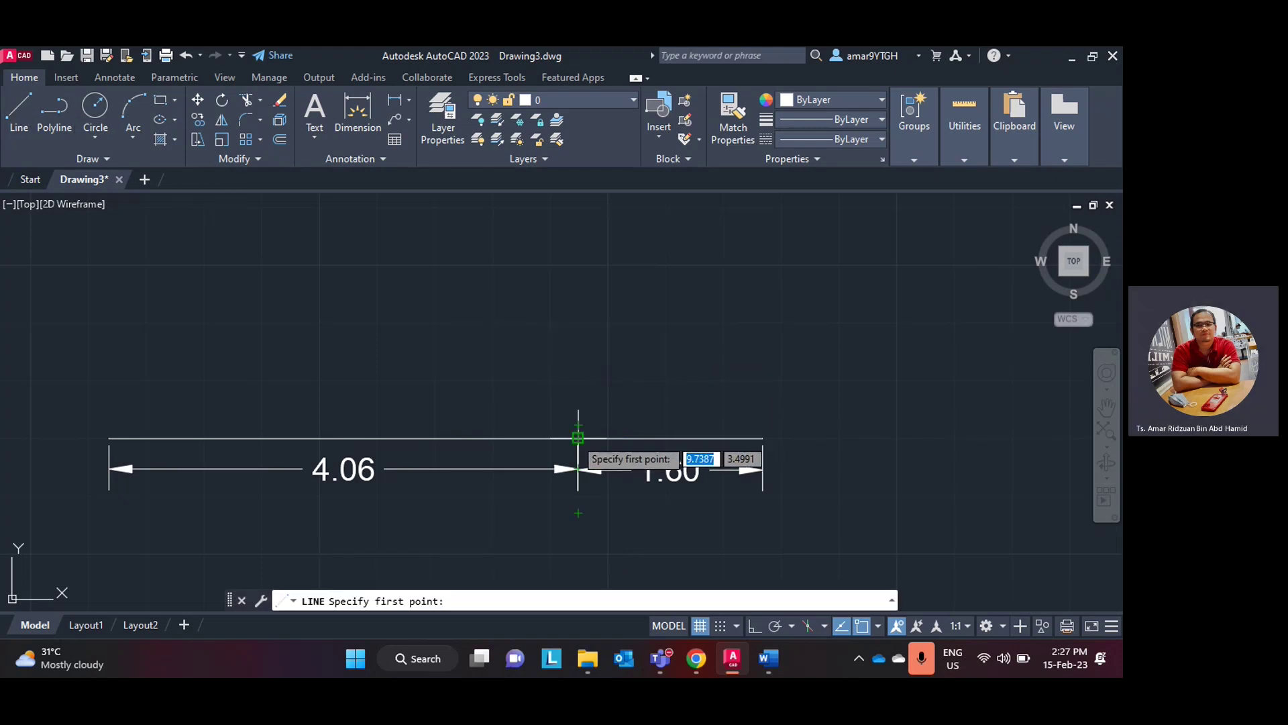
click(579, 436)
text(<)
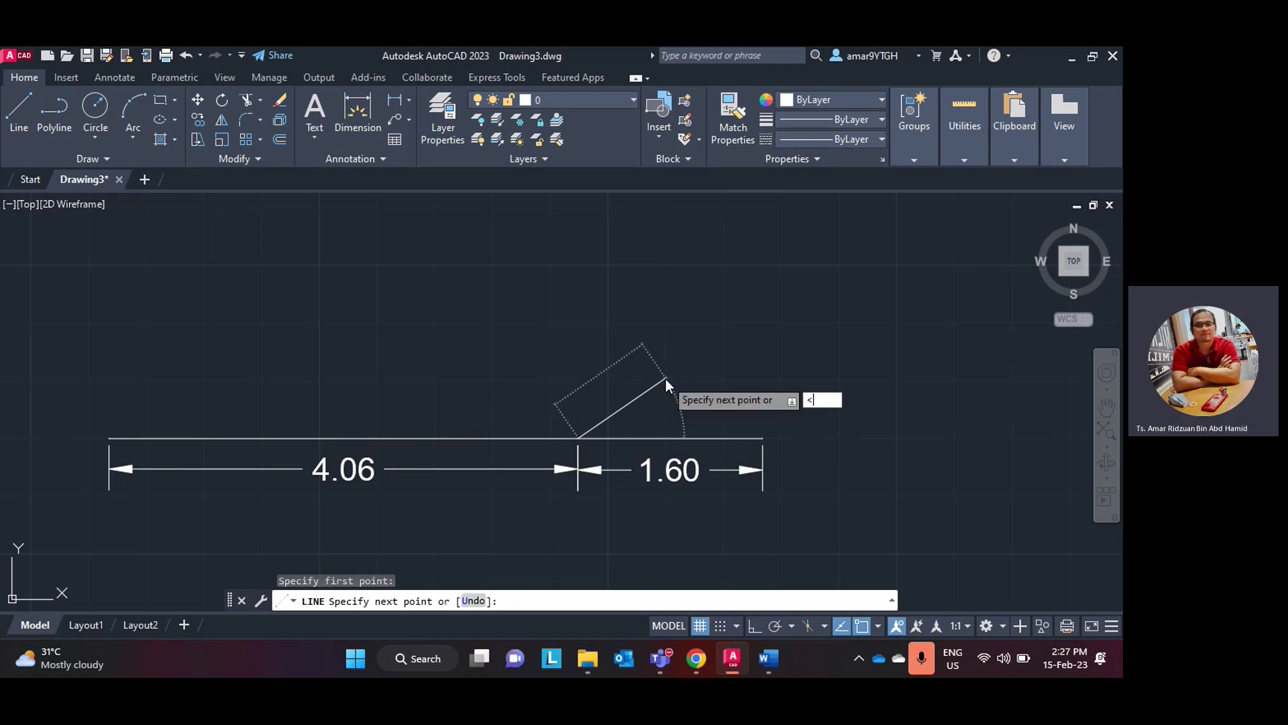
text(15)
key(Return)
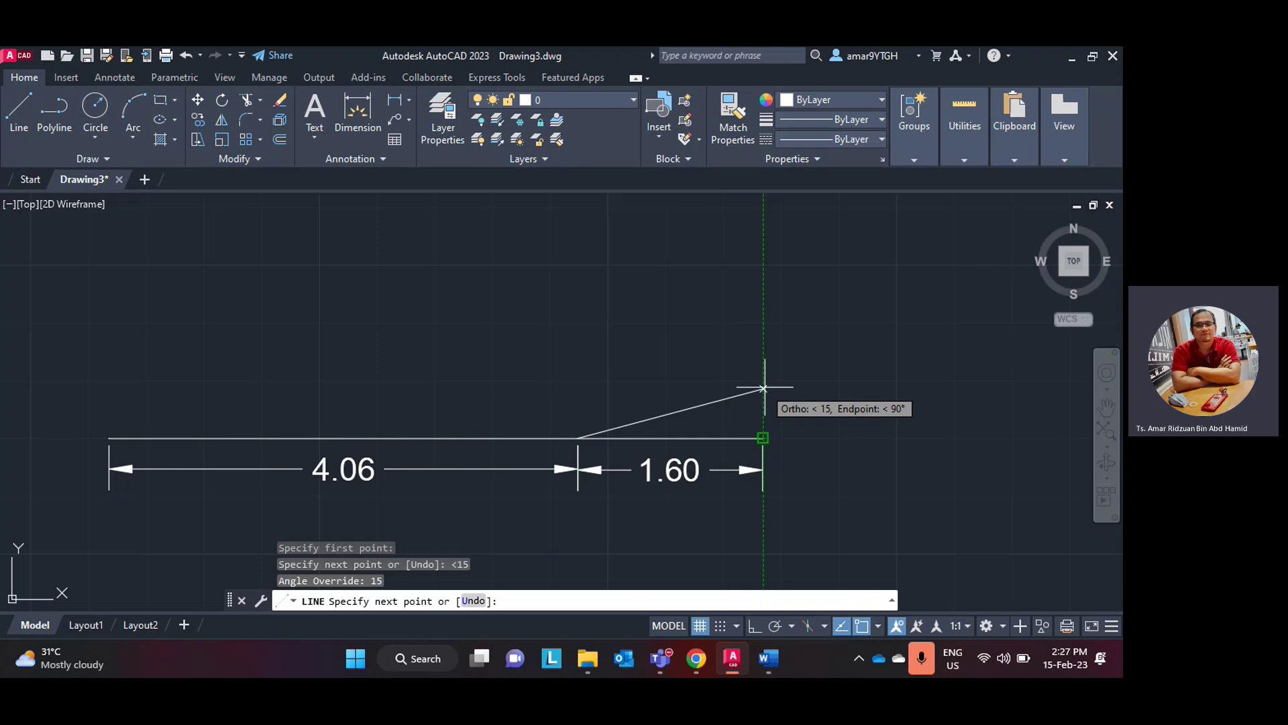
click(763, 388)
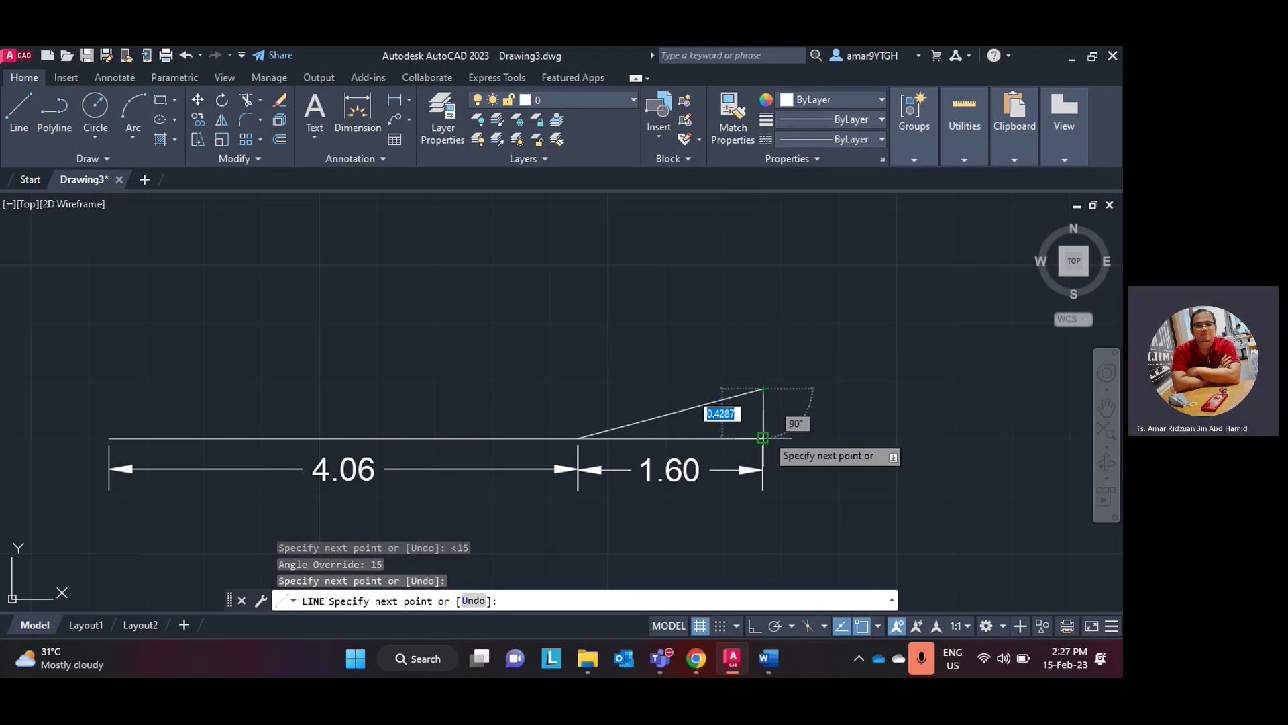
key(Escape)
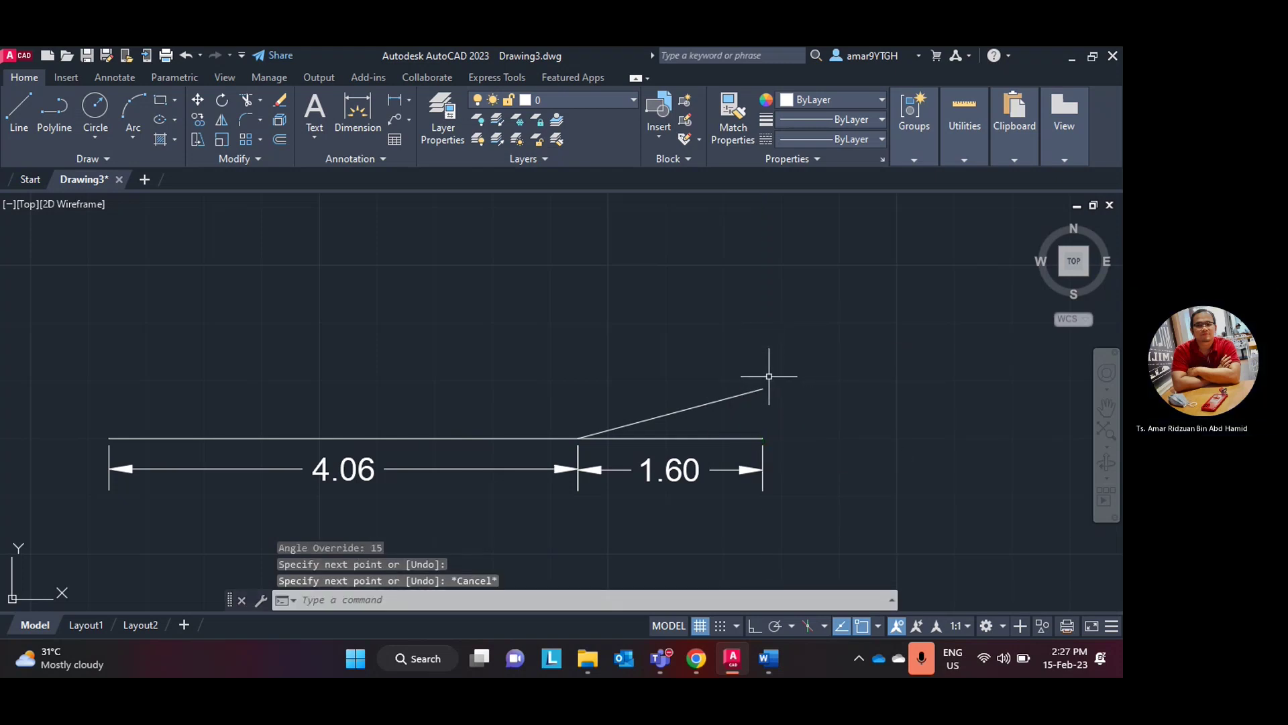
click(735, 658)
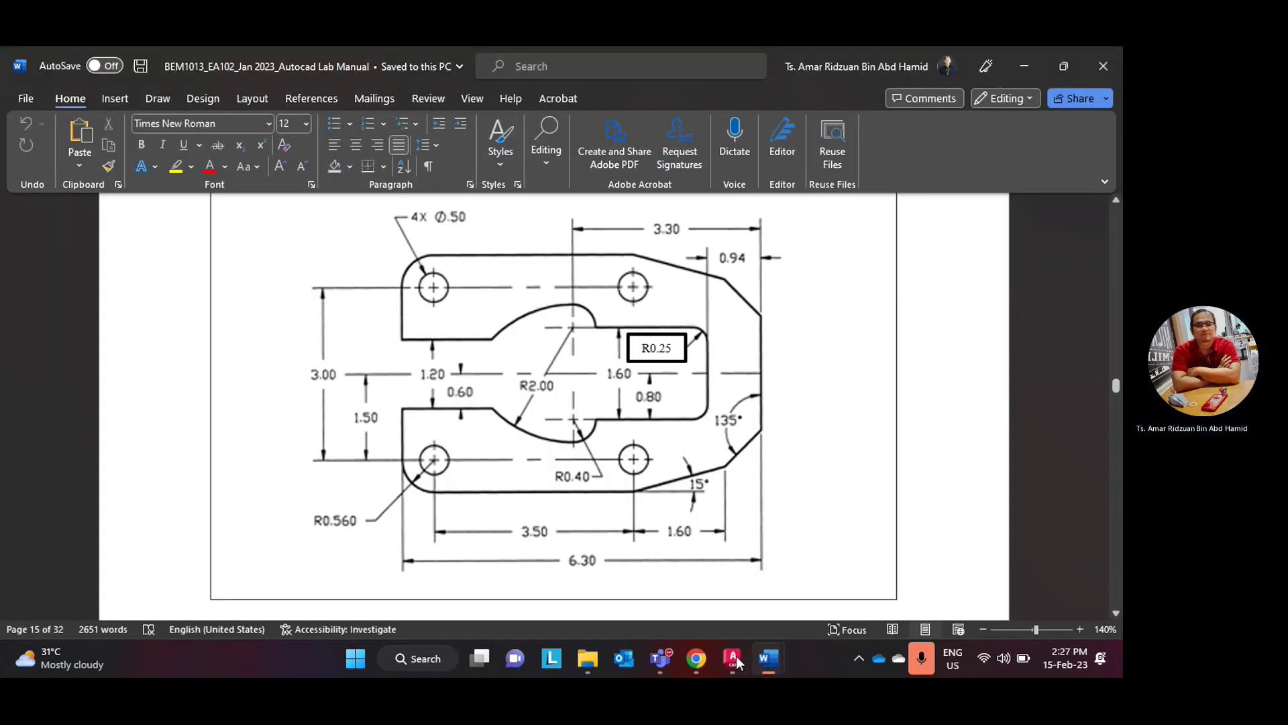
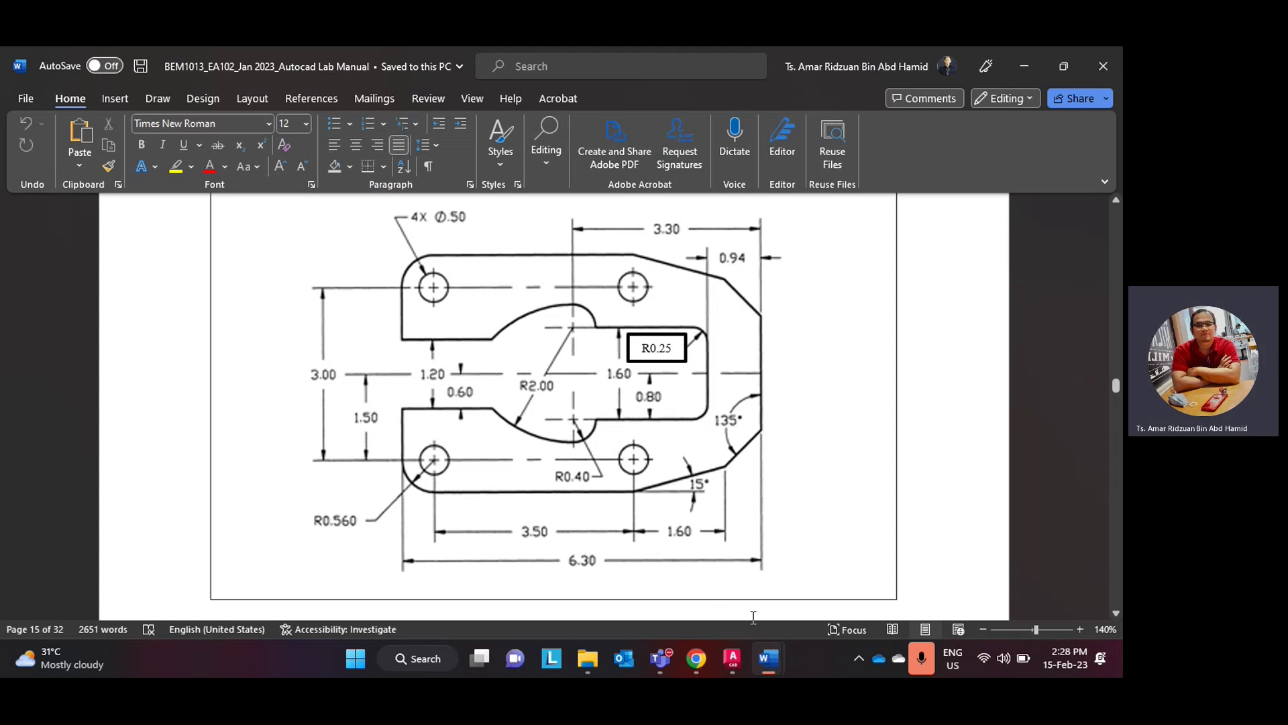
- Compare the Word lab-manual bracket figure with the drawing, ending back in AutoCAD with LINE started
click(697, 660)
click(698, 659)
click(732, 659)
click(18, 111)
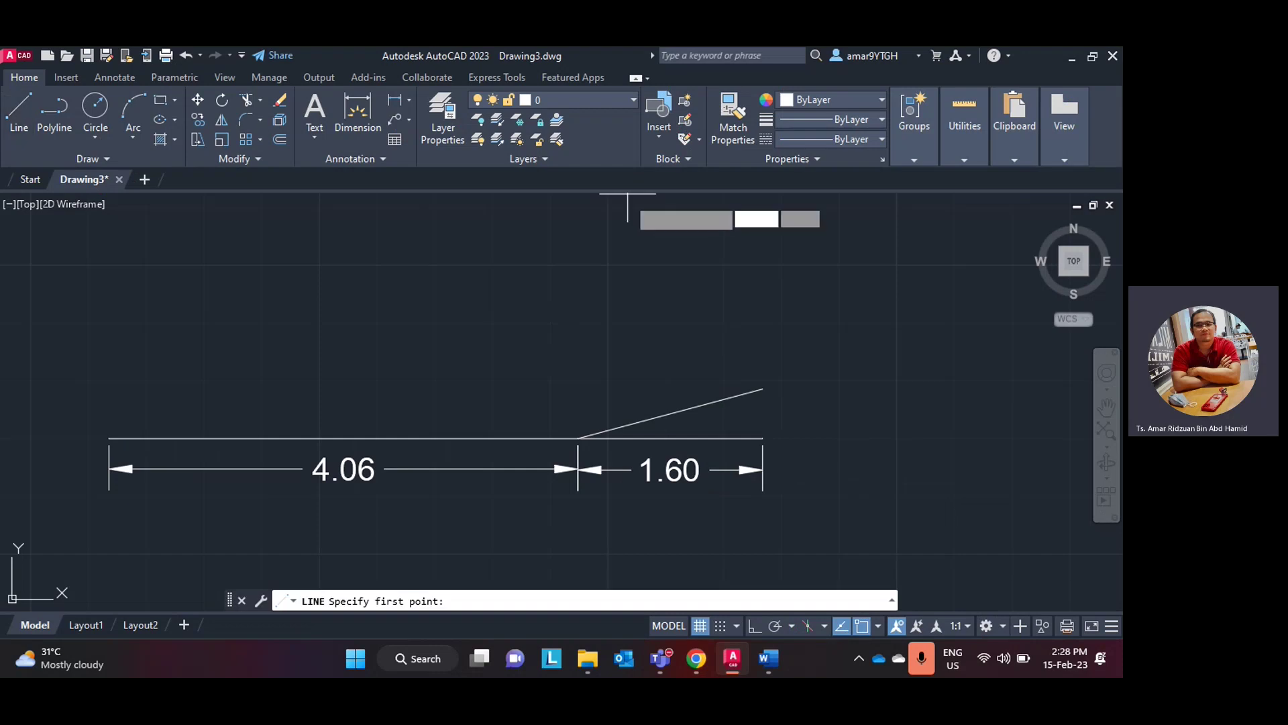
click(768, 658)
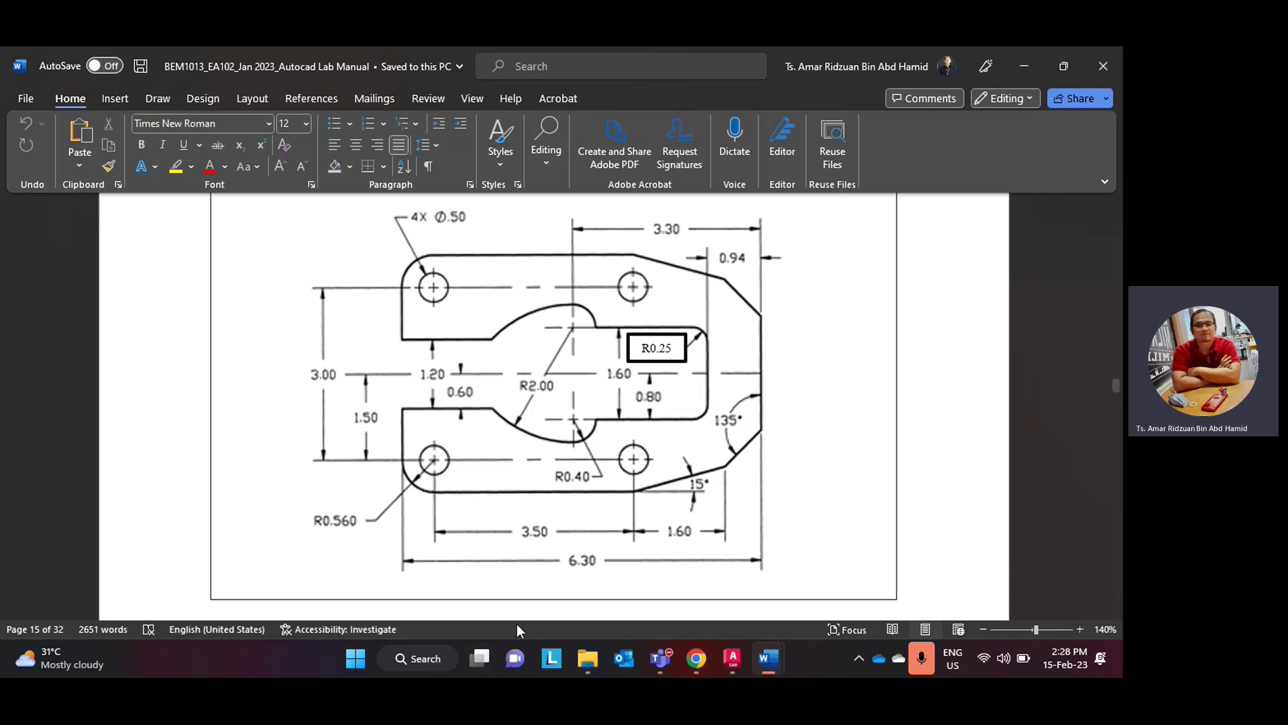
click(685, 655)
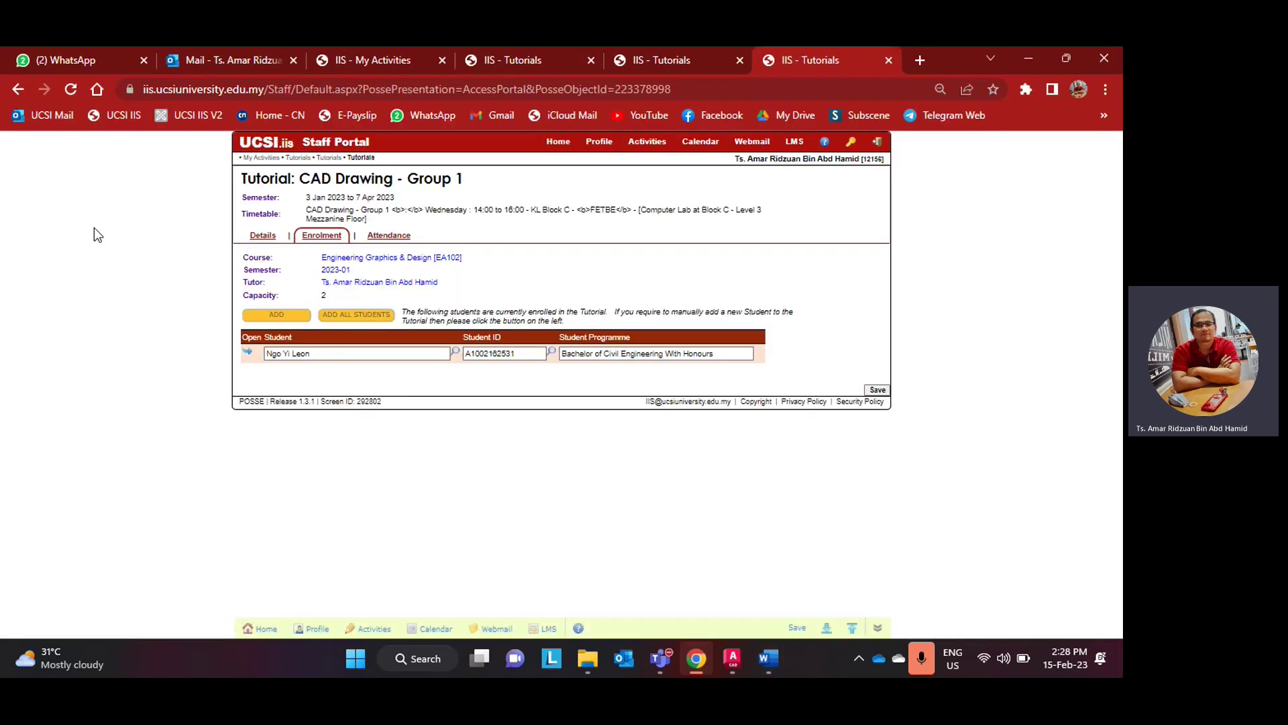
click(768, 657)
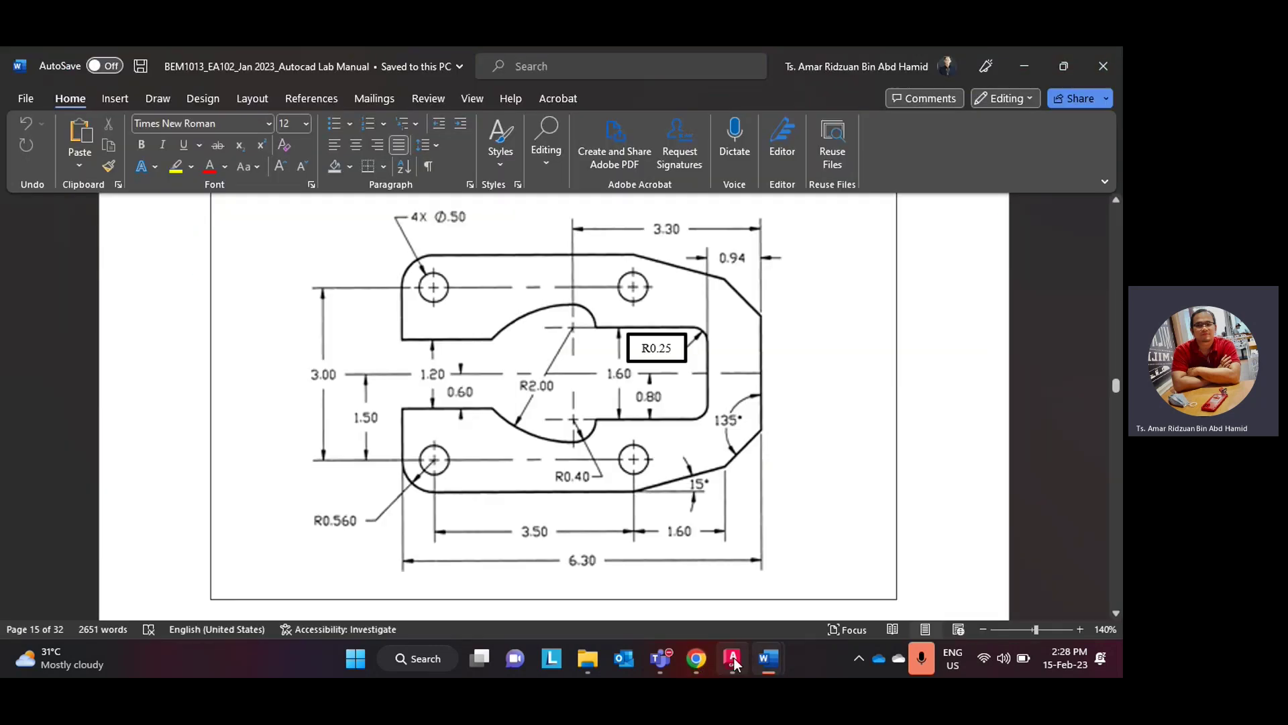
click(733, 658)
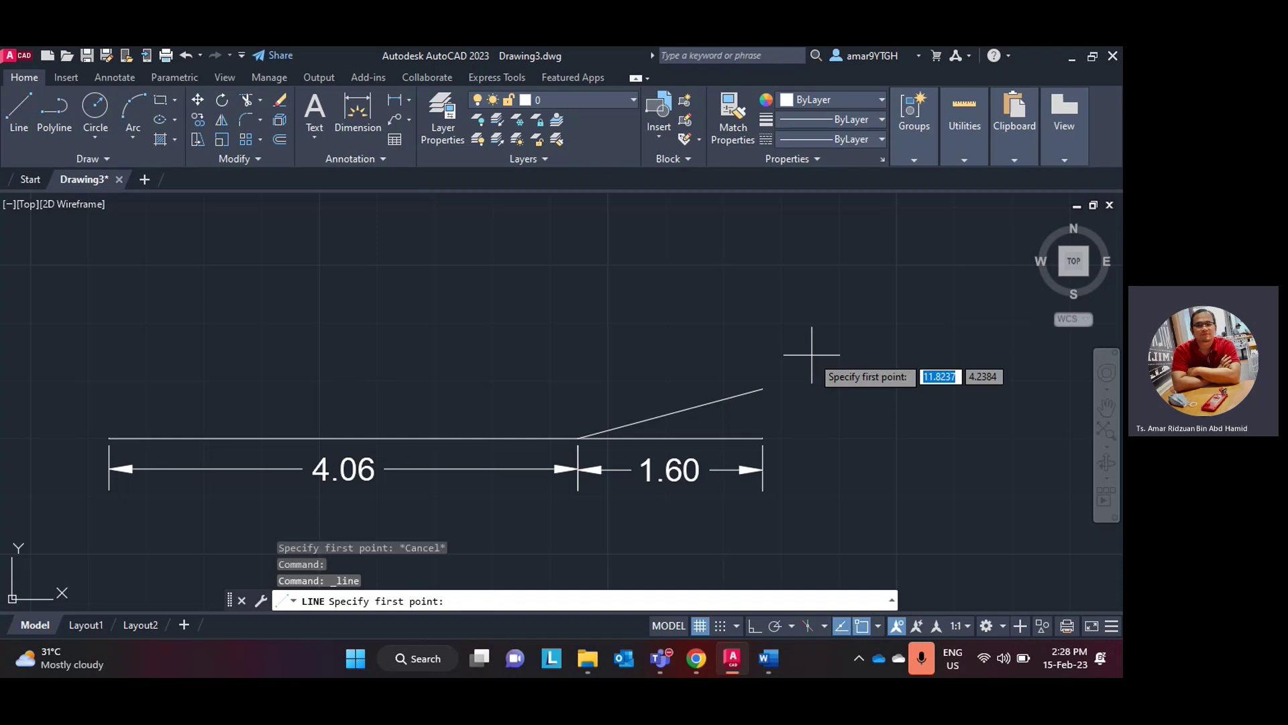
- Add a 0.64 horizontal segment at the angled line's end and dimension it 0.64
click(763, 388)
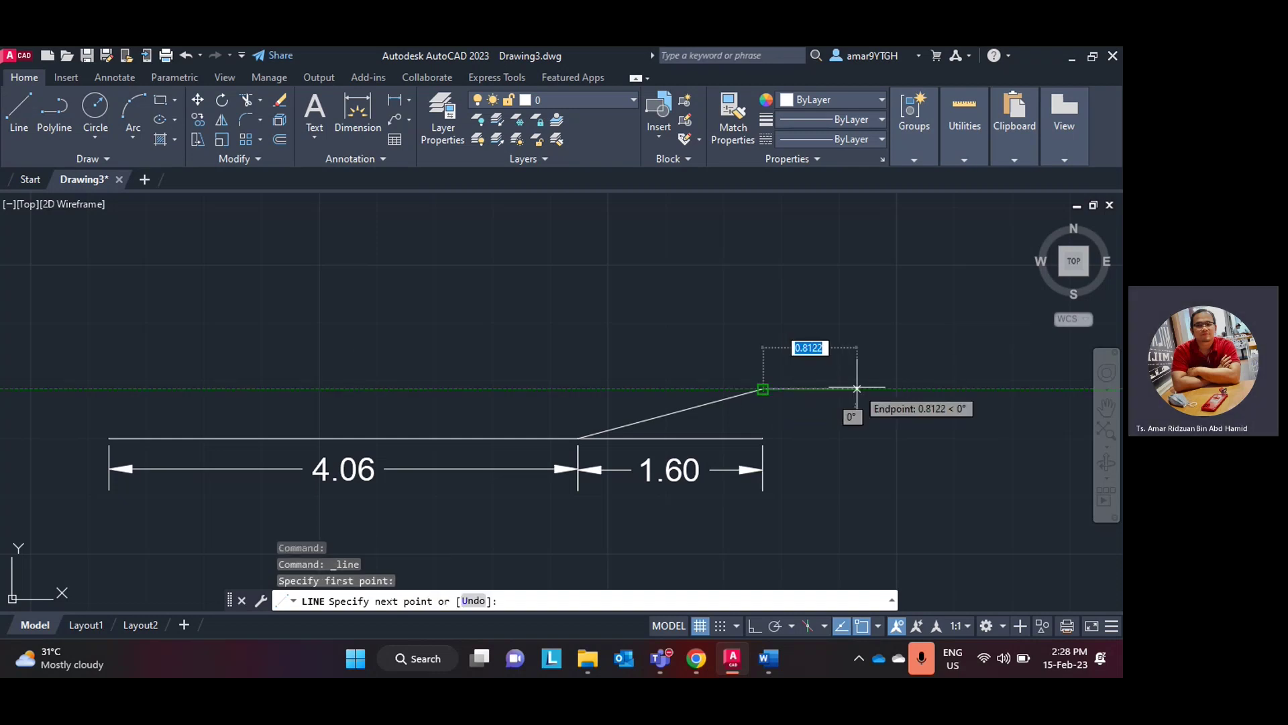
text(0)
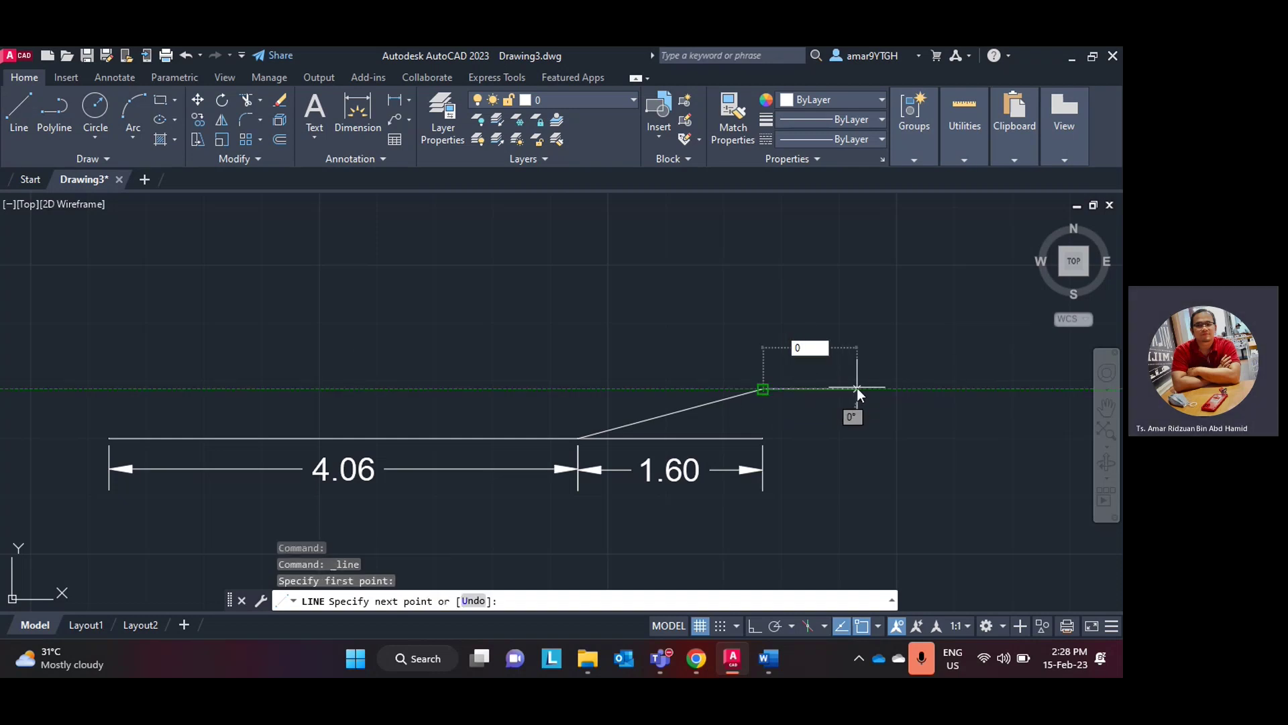
text(.64)
key(Return)
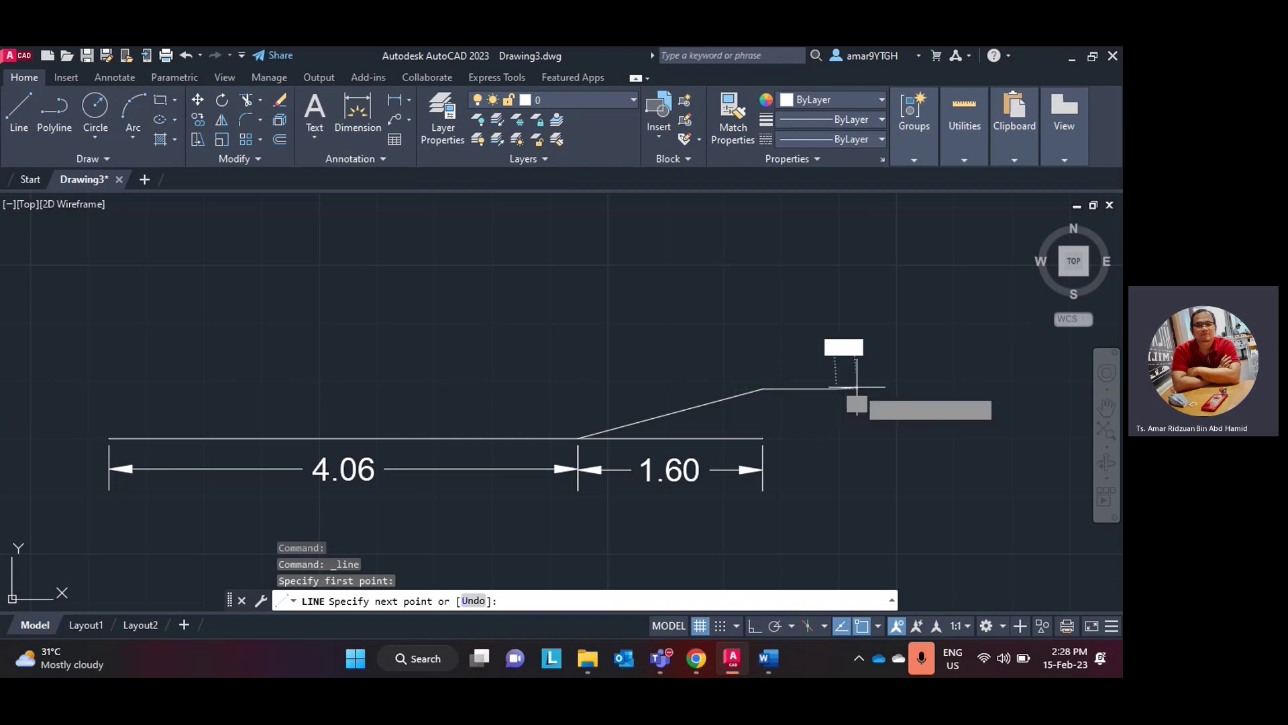
key(Escape)
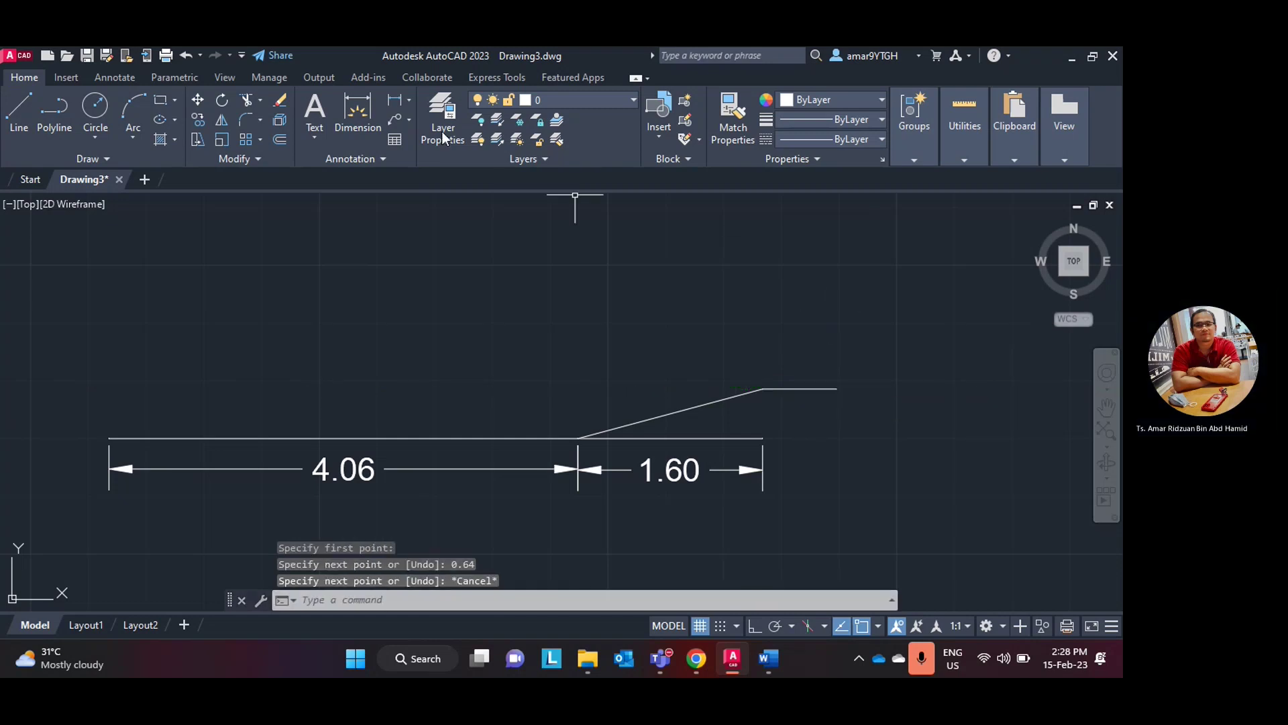
click(358, 107)
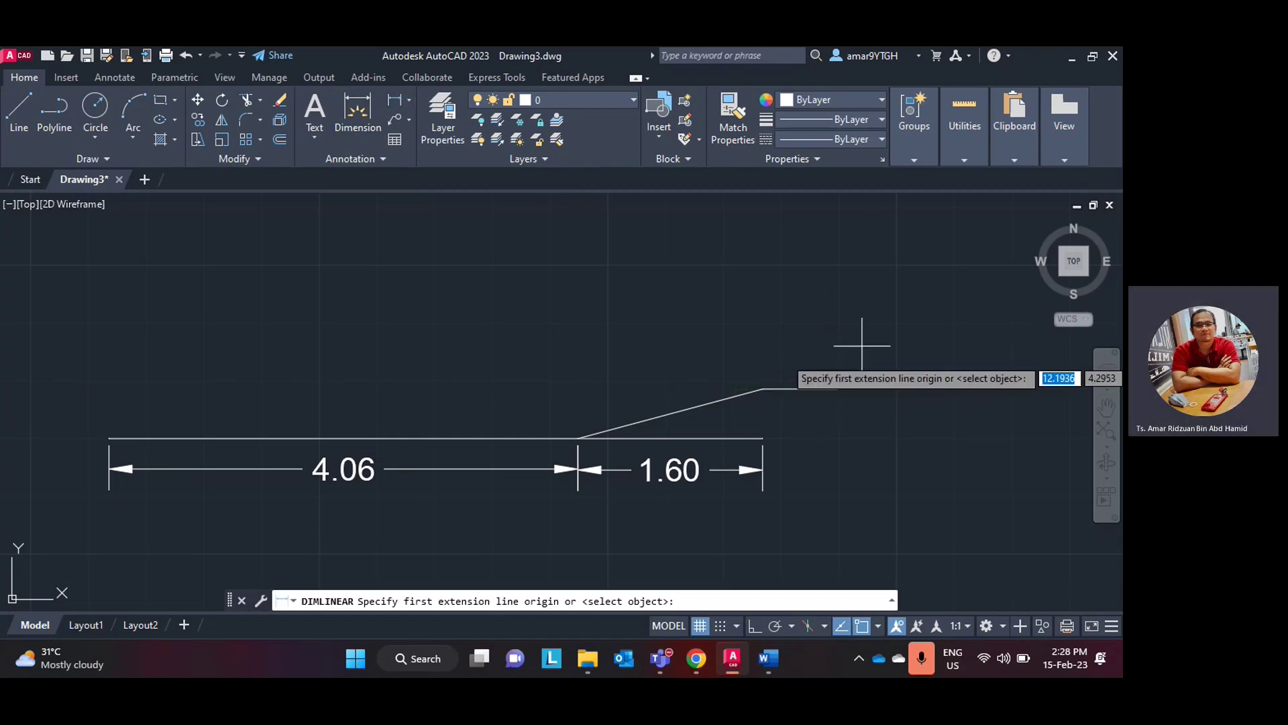
click(763, 389)
click(837, 389)
click(835, 402)
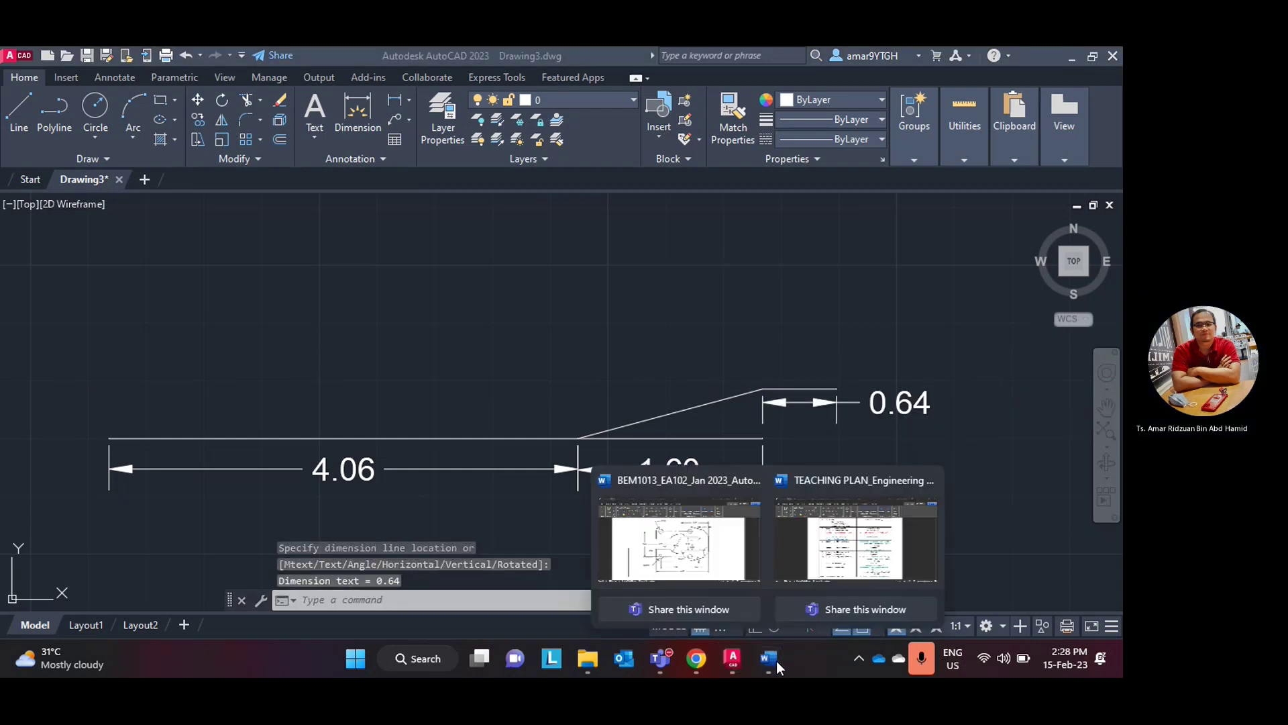
click(734, 662)
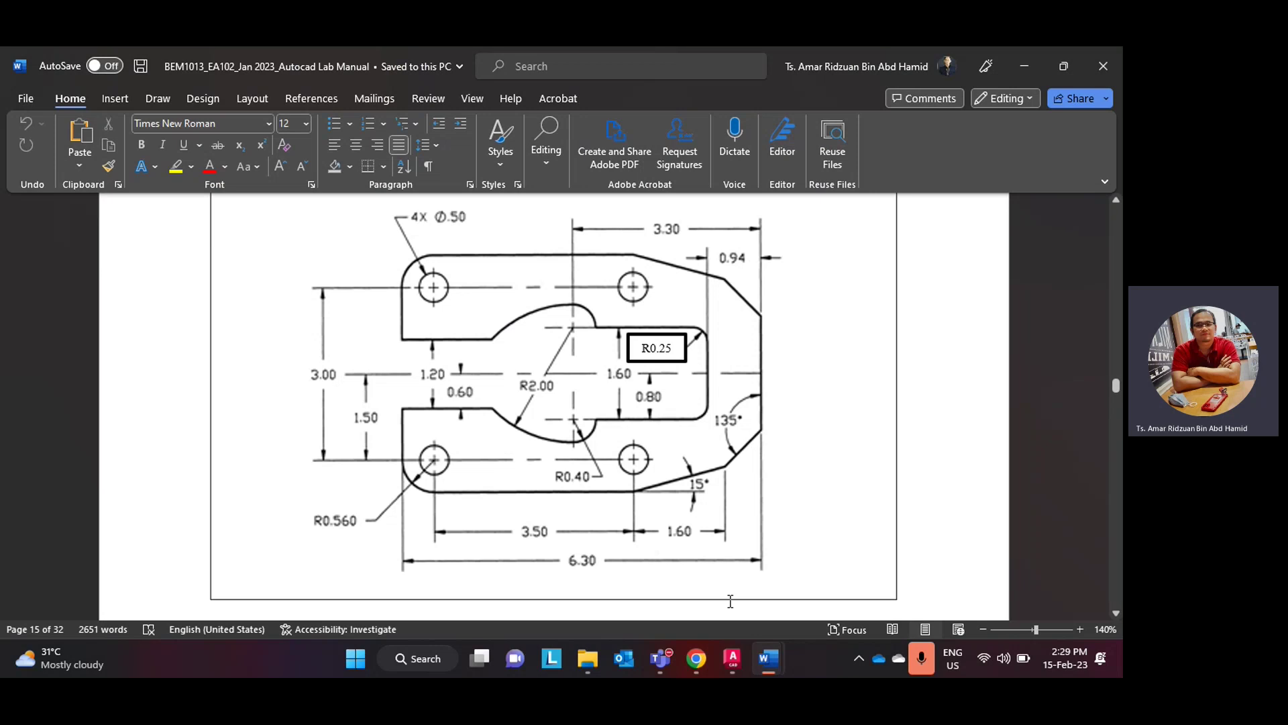
- Draw a <45 line from the angled line's junction to above the 0.64 segment's right end
click(733, 660)
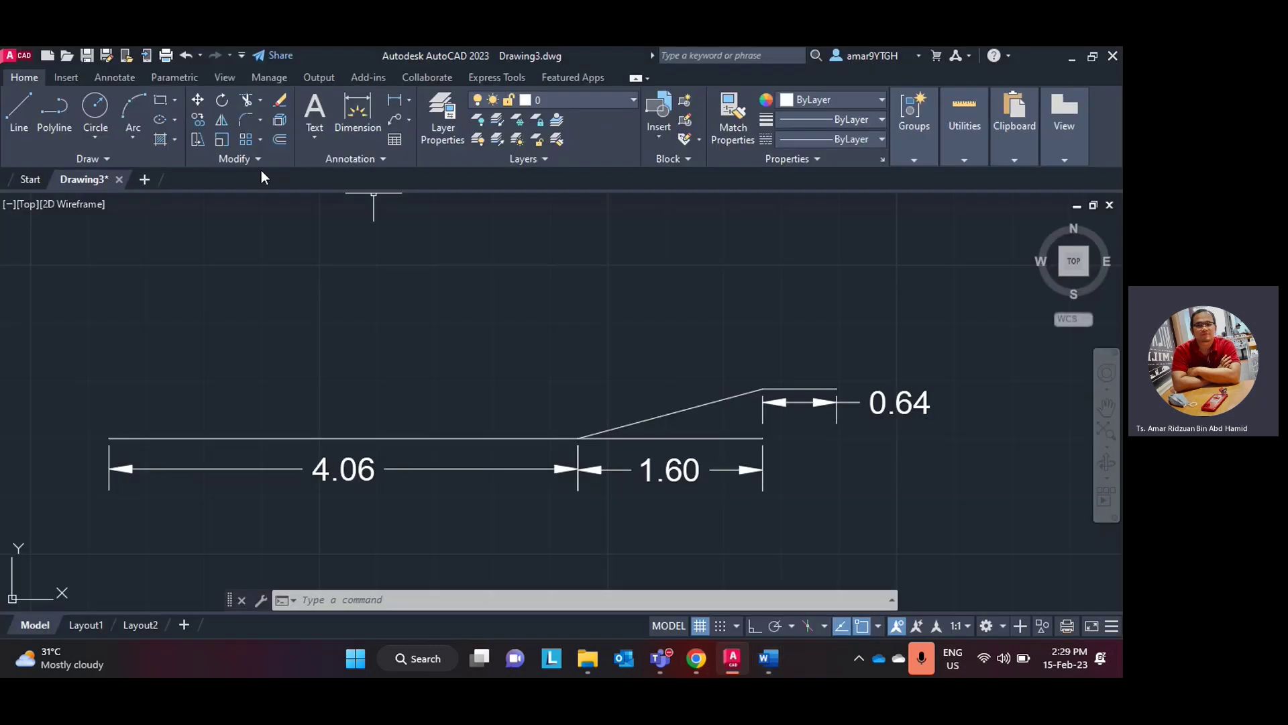
middle_drag(747, 332, 664, 344)
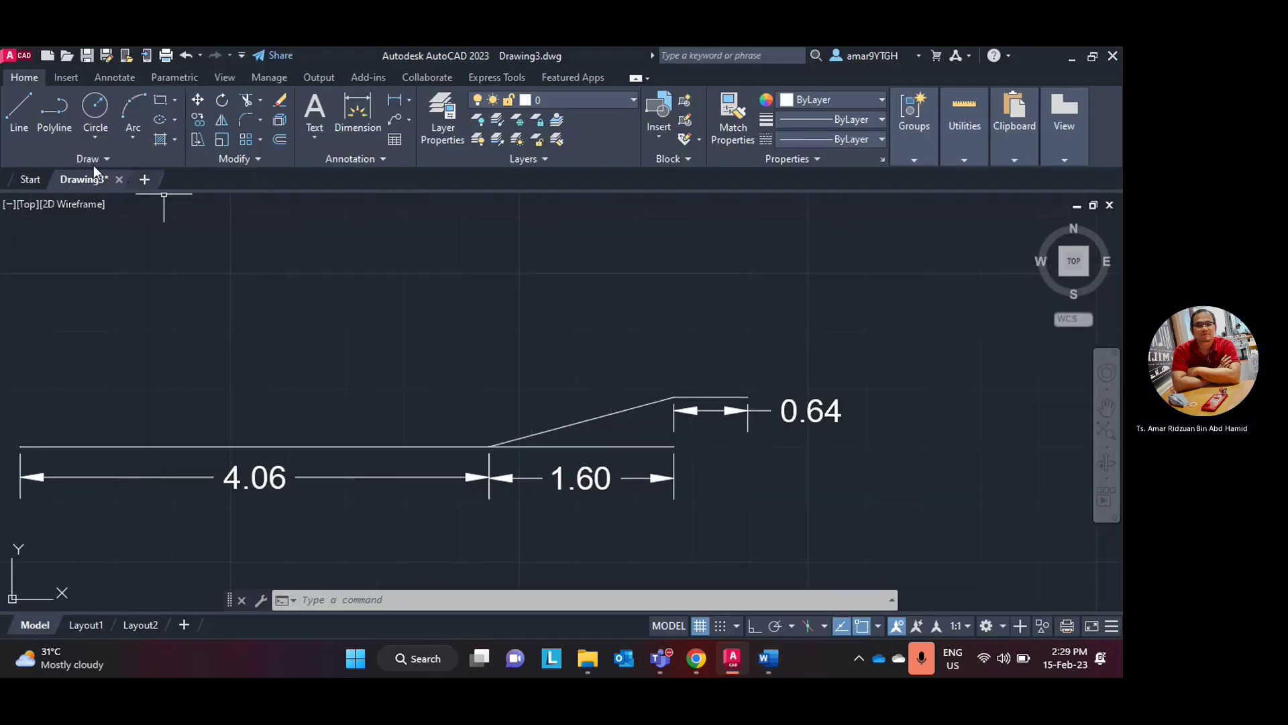
click(18, 110)
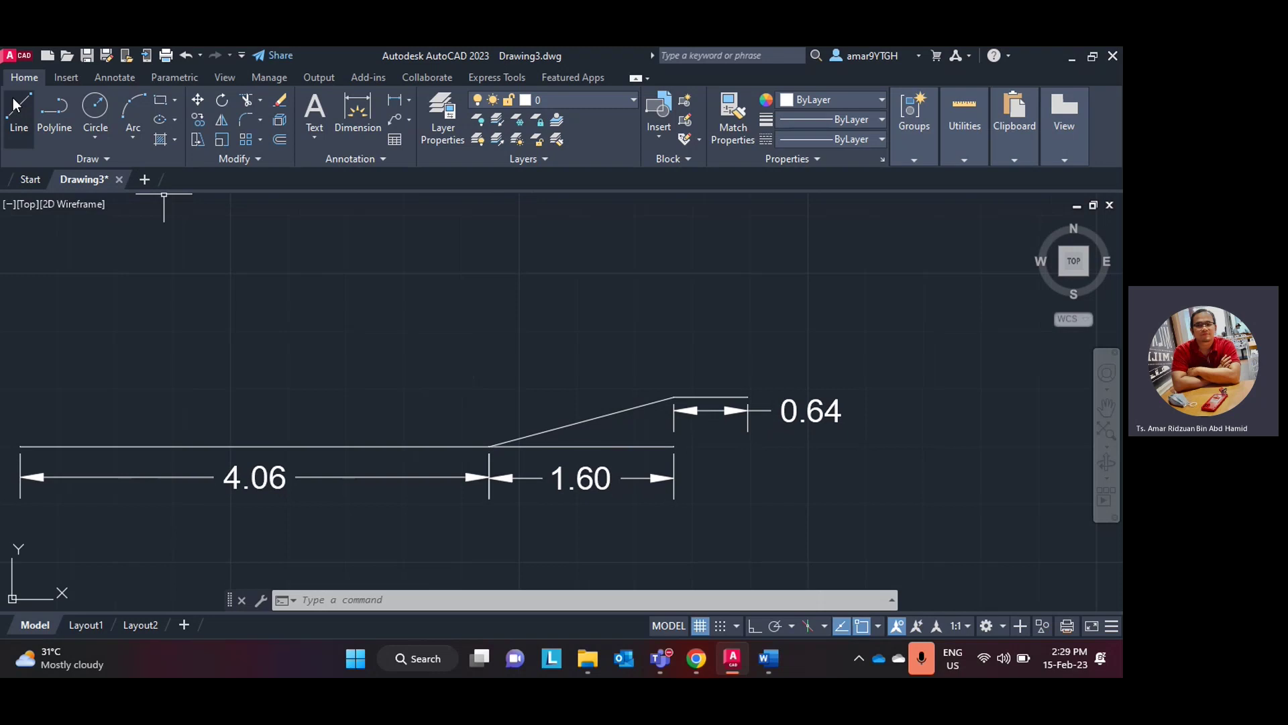
click(673, 398)
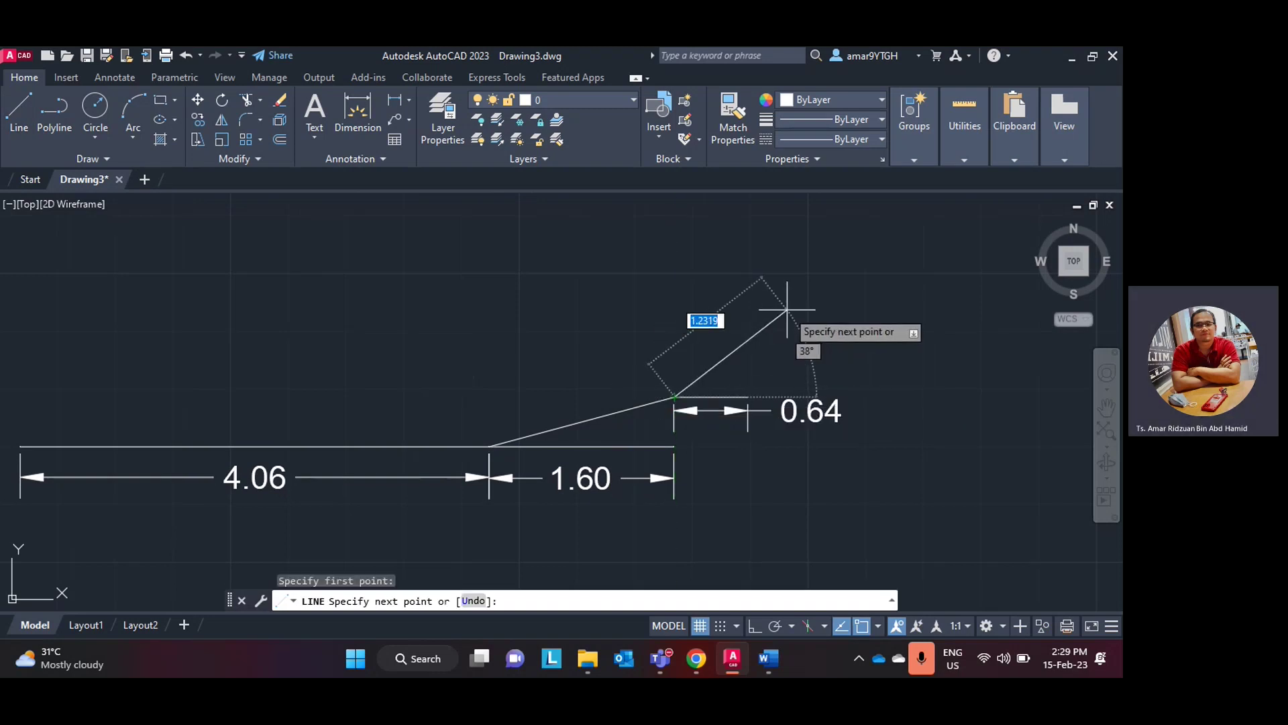
text(<45)
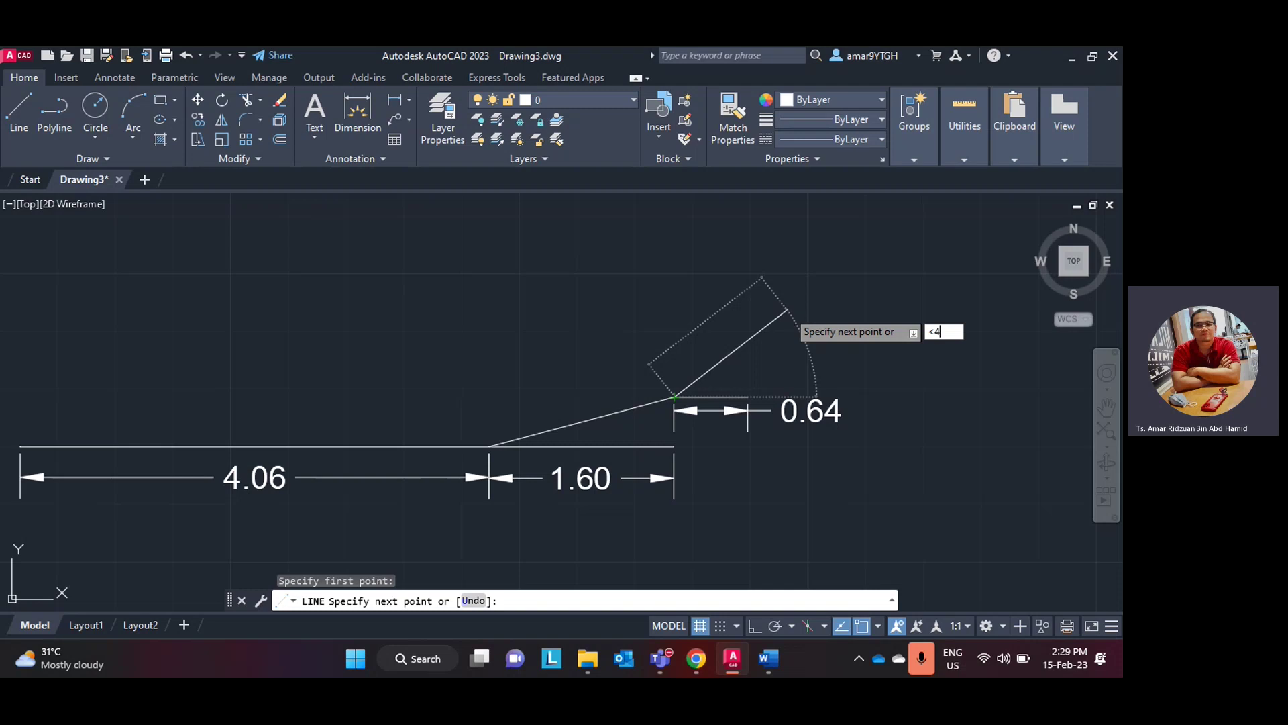
key(Return)
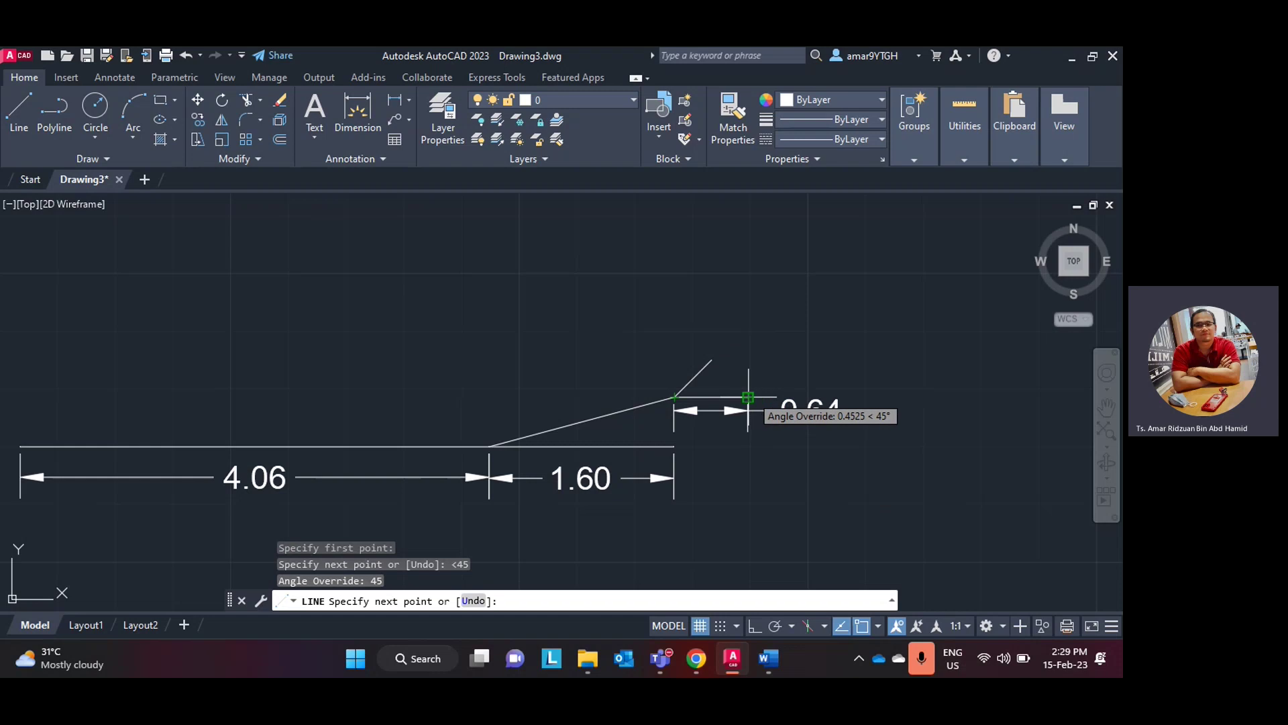
click(750, 323)
key(Escape)
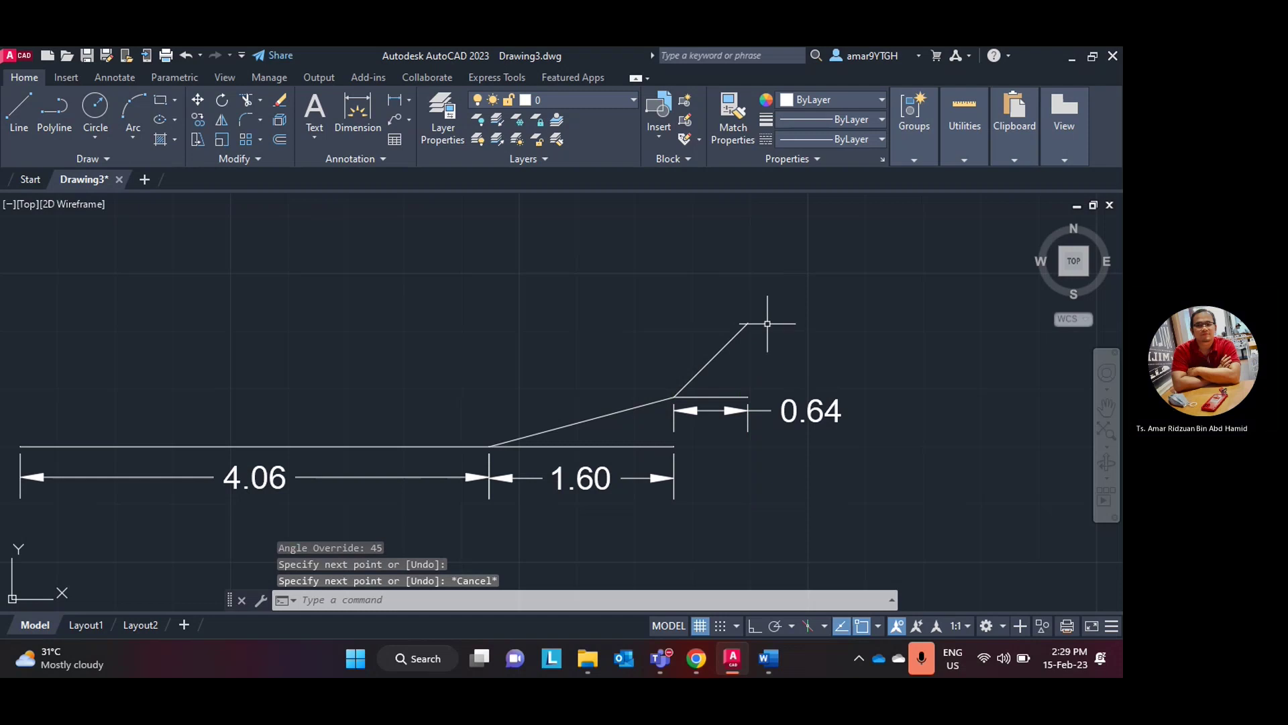
scroll(575, 329, down, 2)
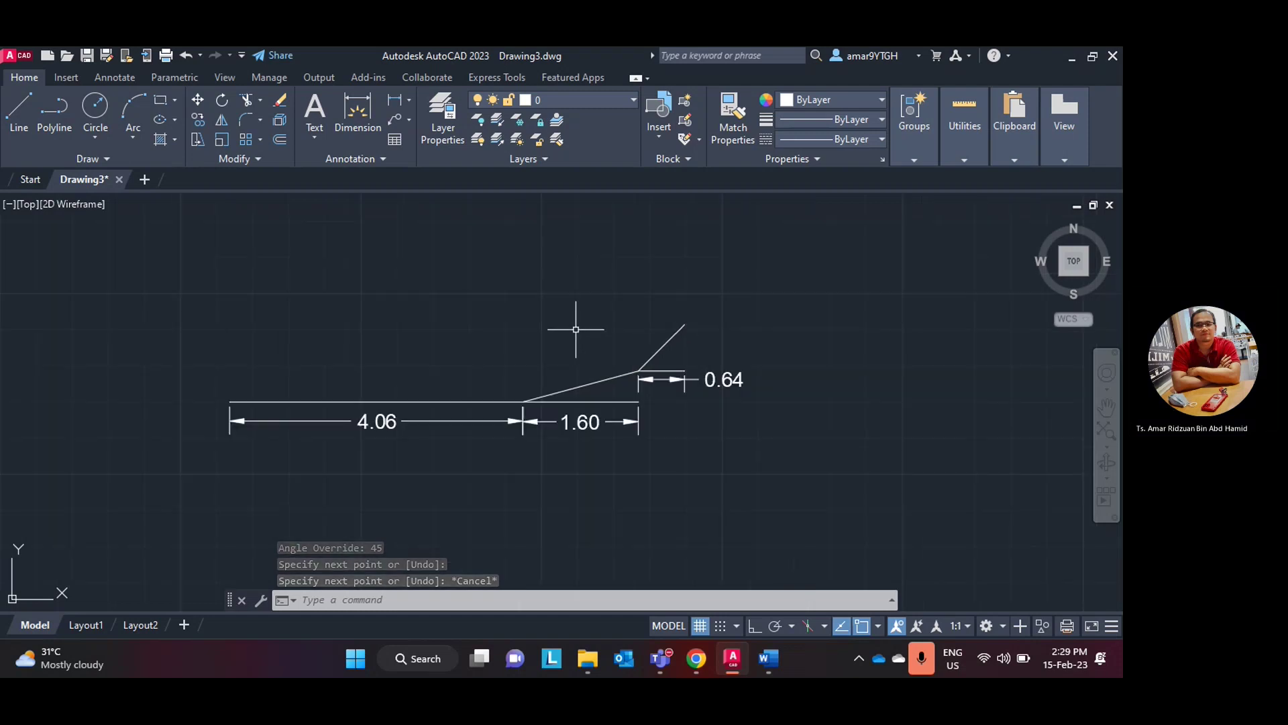
middle_drag(575, 328, 610, 365)
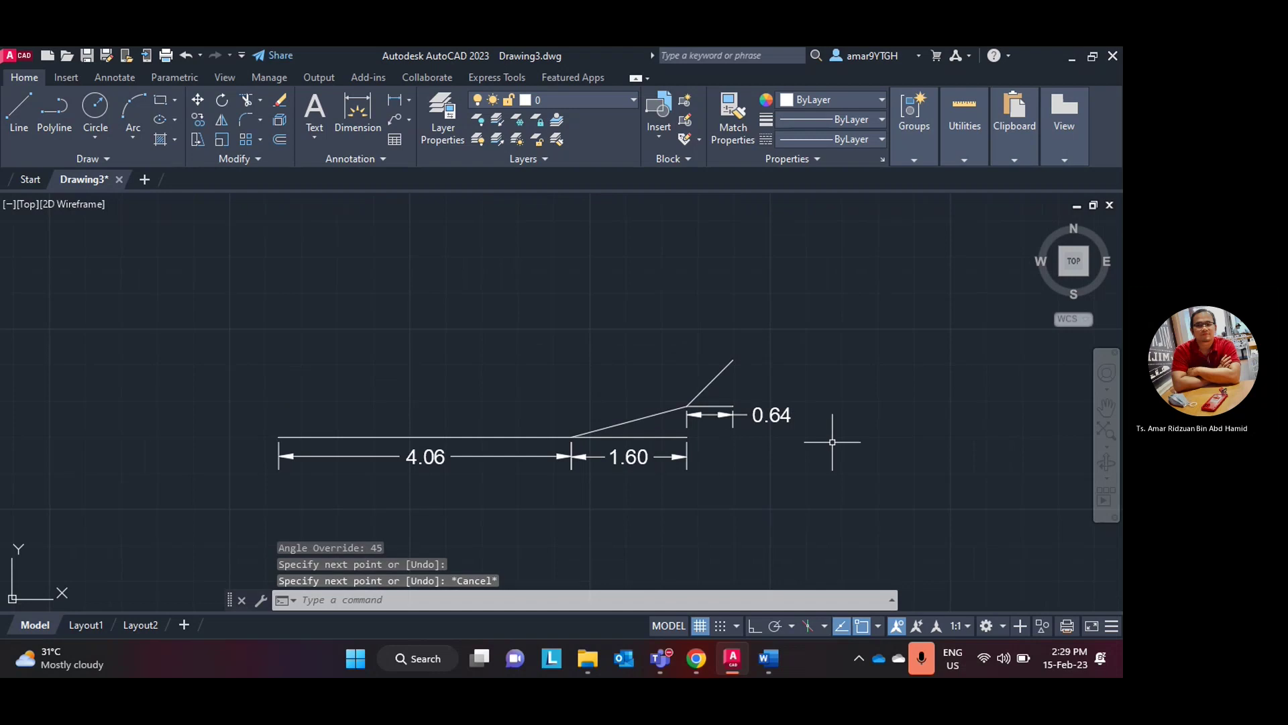
- Compare the drawing against the Word lab-manual figure, ending back in AutoCAD
click(735, 662)
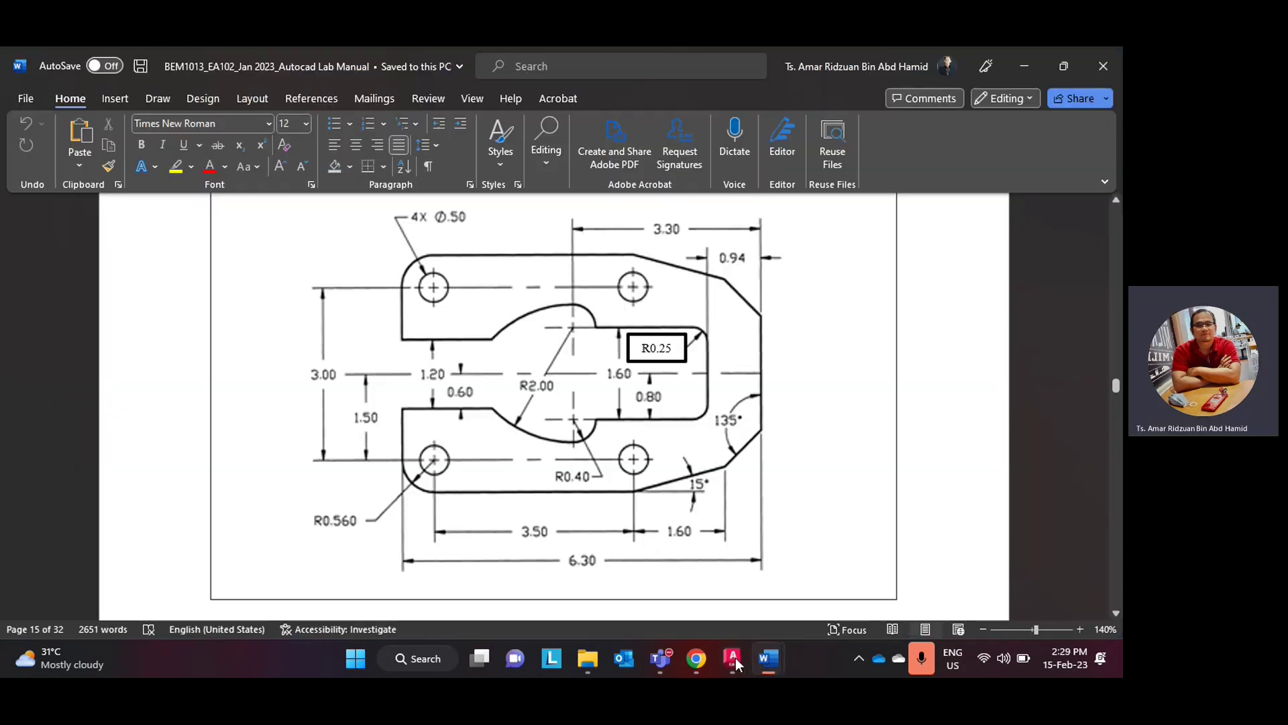
click(734, 659)
click(731, 657)
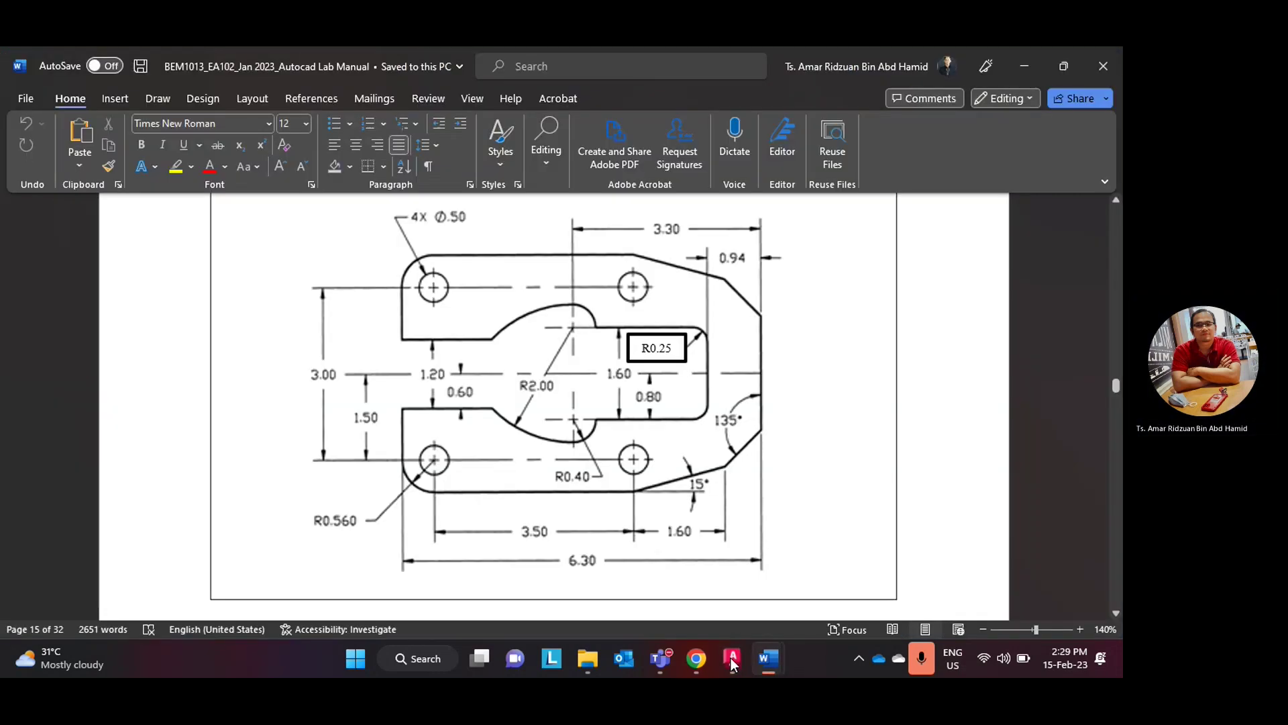
click(730, 658)
click(730, 658)
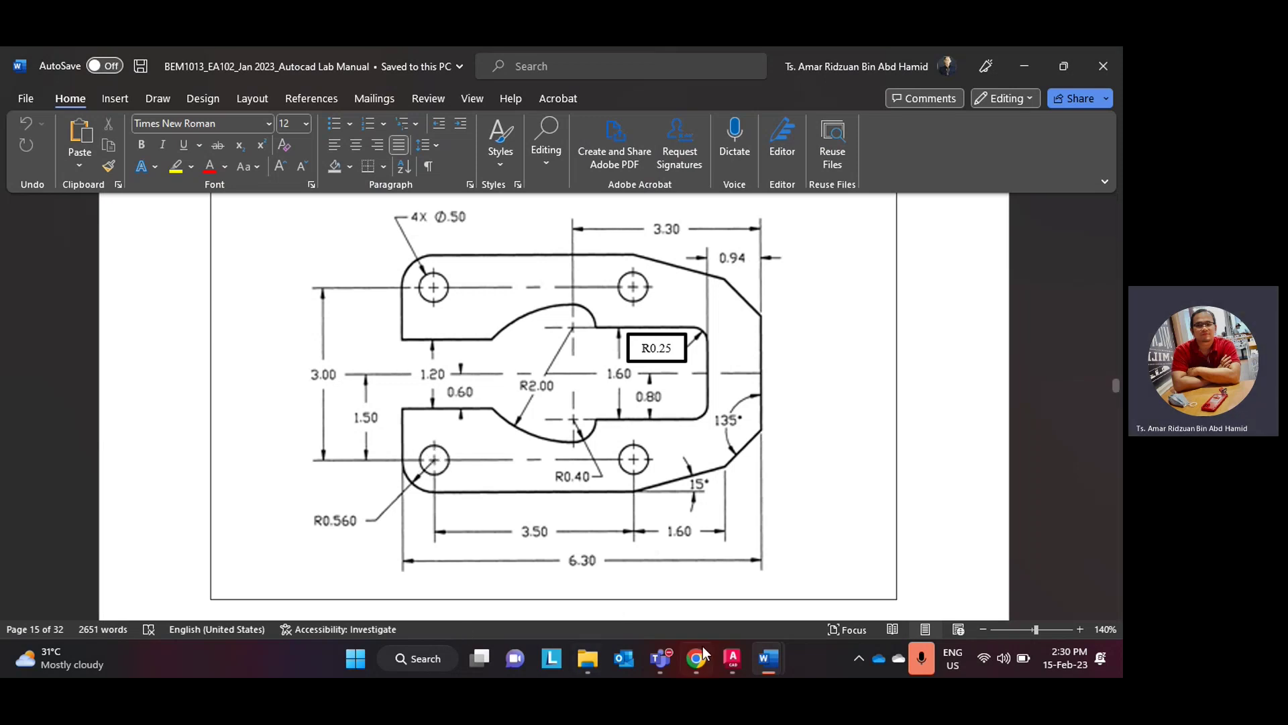
click(722, 655)
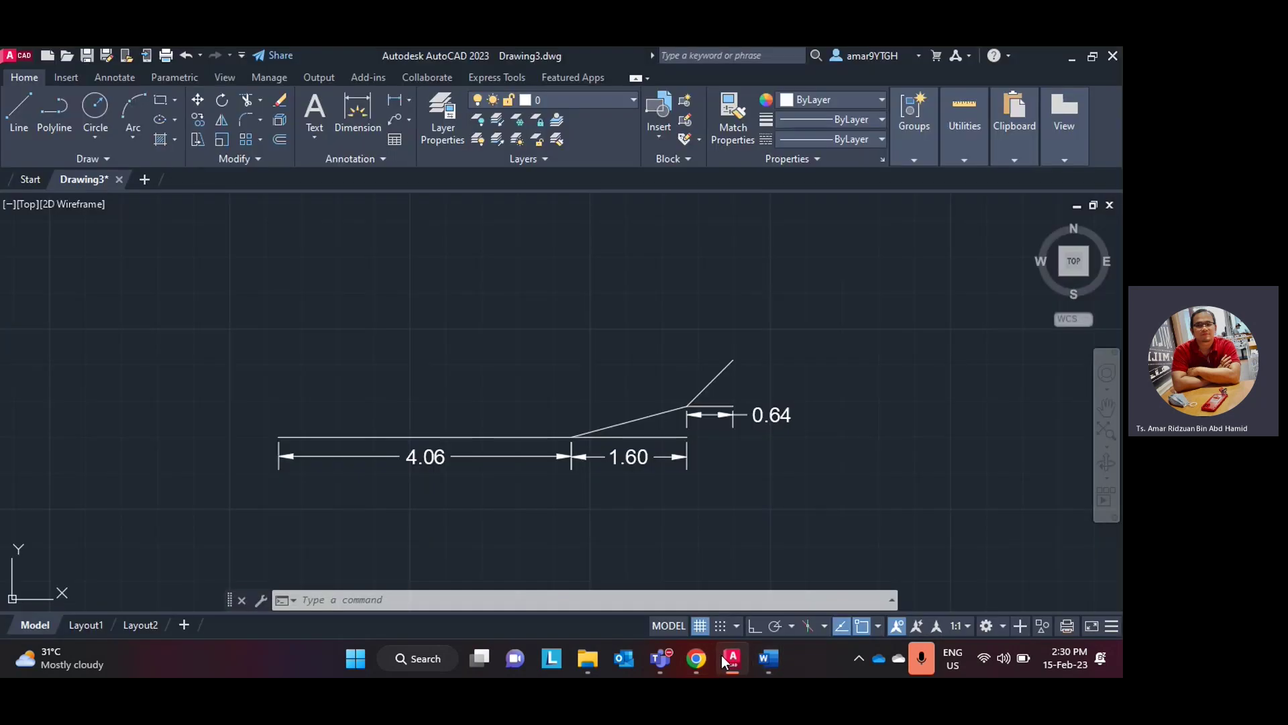
click(722, 655)
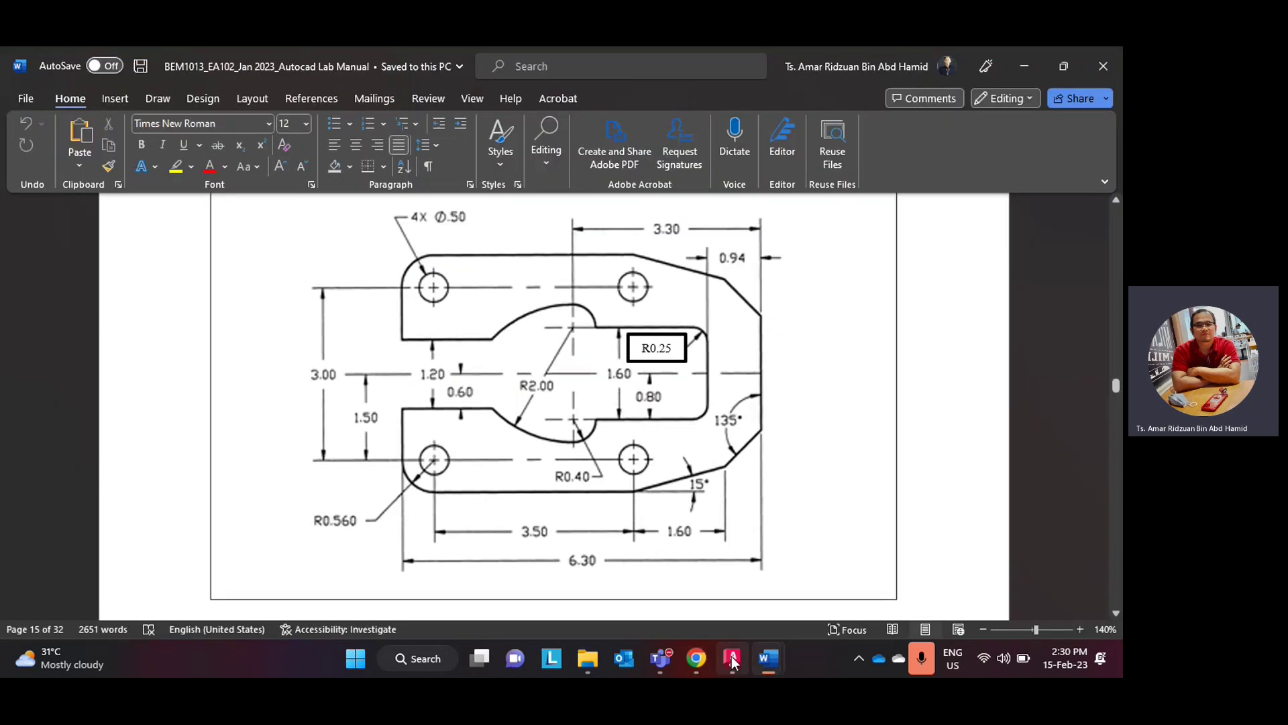
click(733, 663)
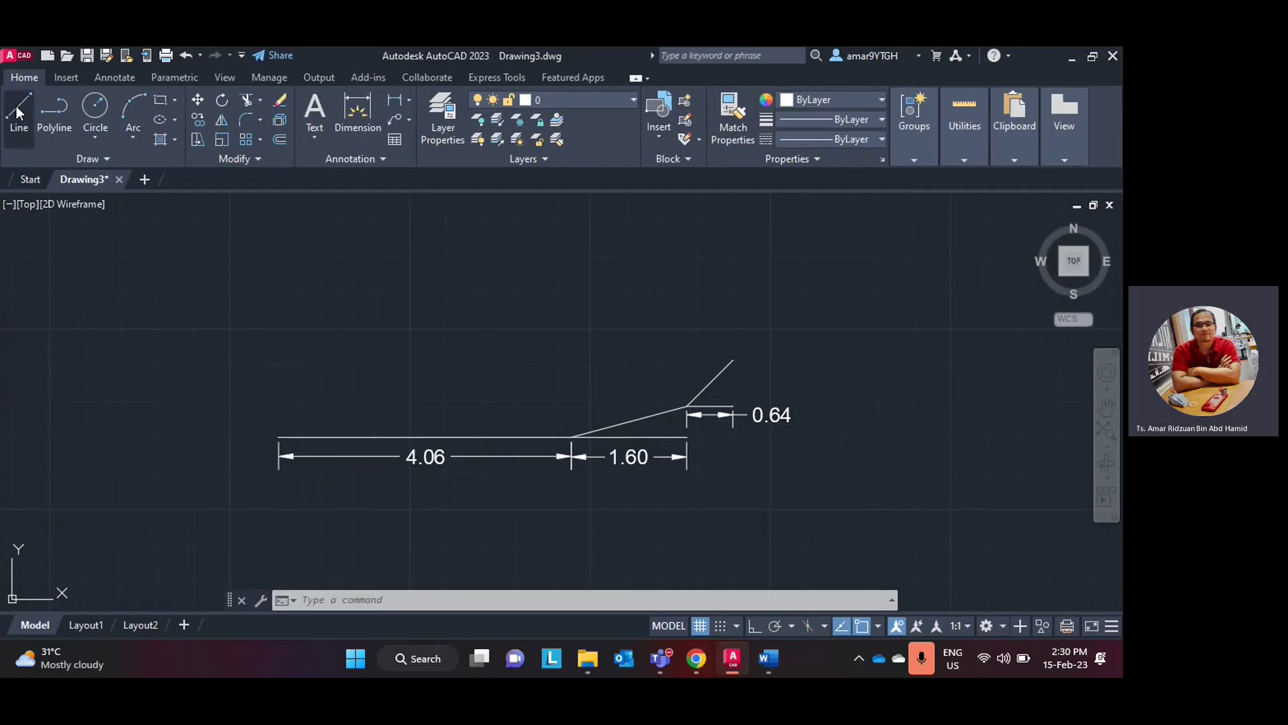
- Draw a 0.56 vertical line up from the bottom line's left end
click(19, 111)
click(279, 436)
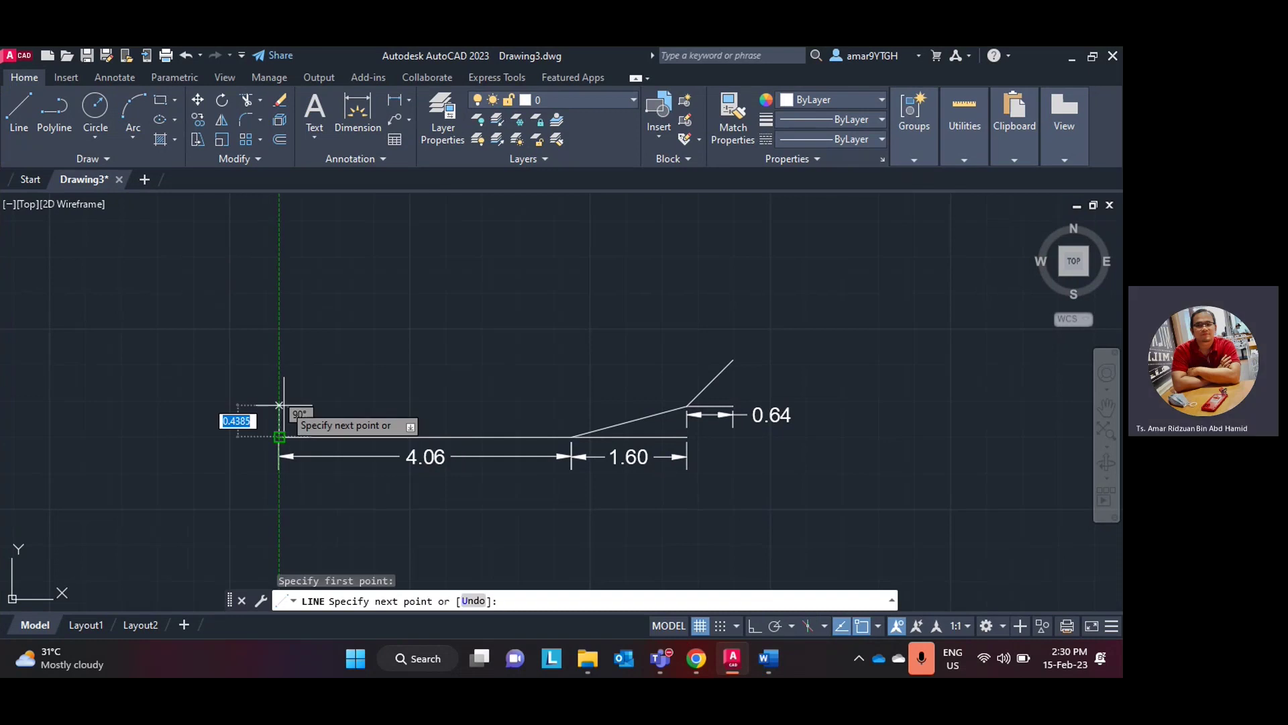
text(0)
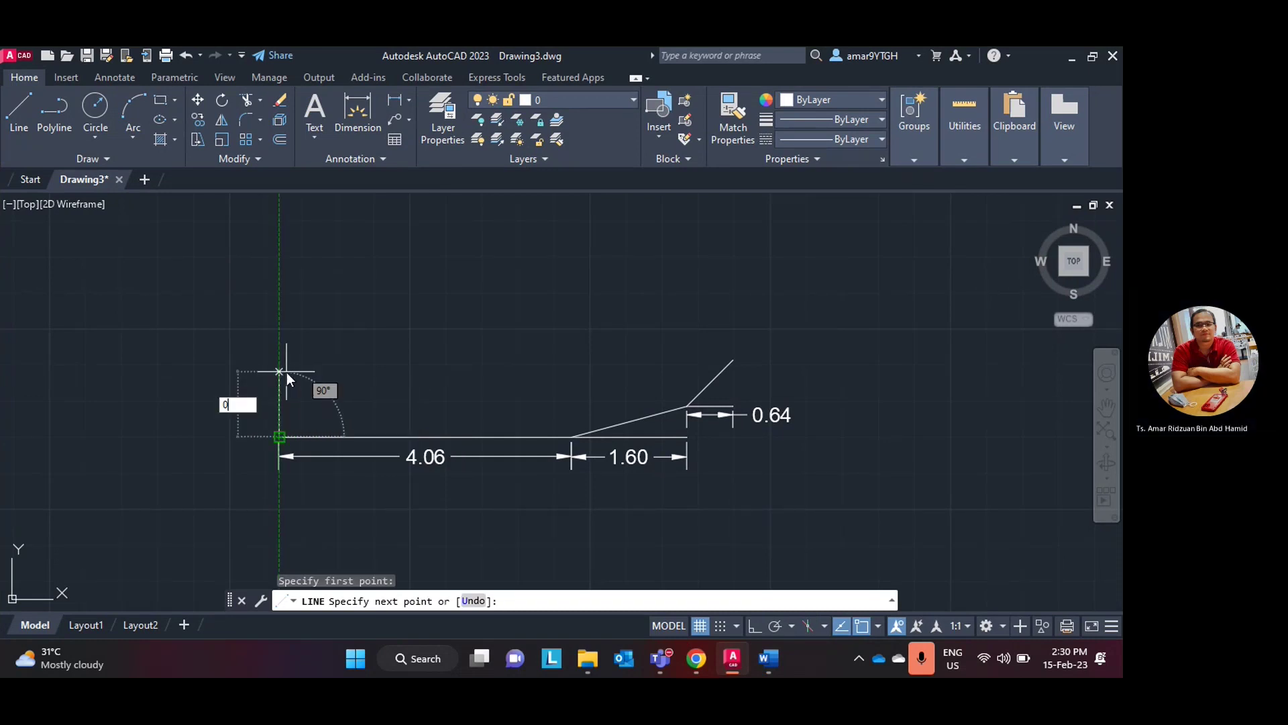
text(.56)
key(Return)
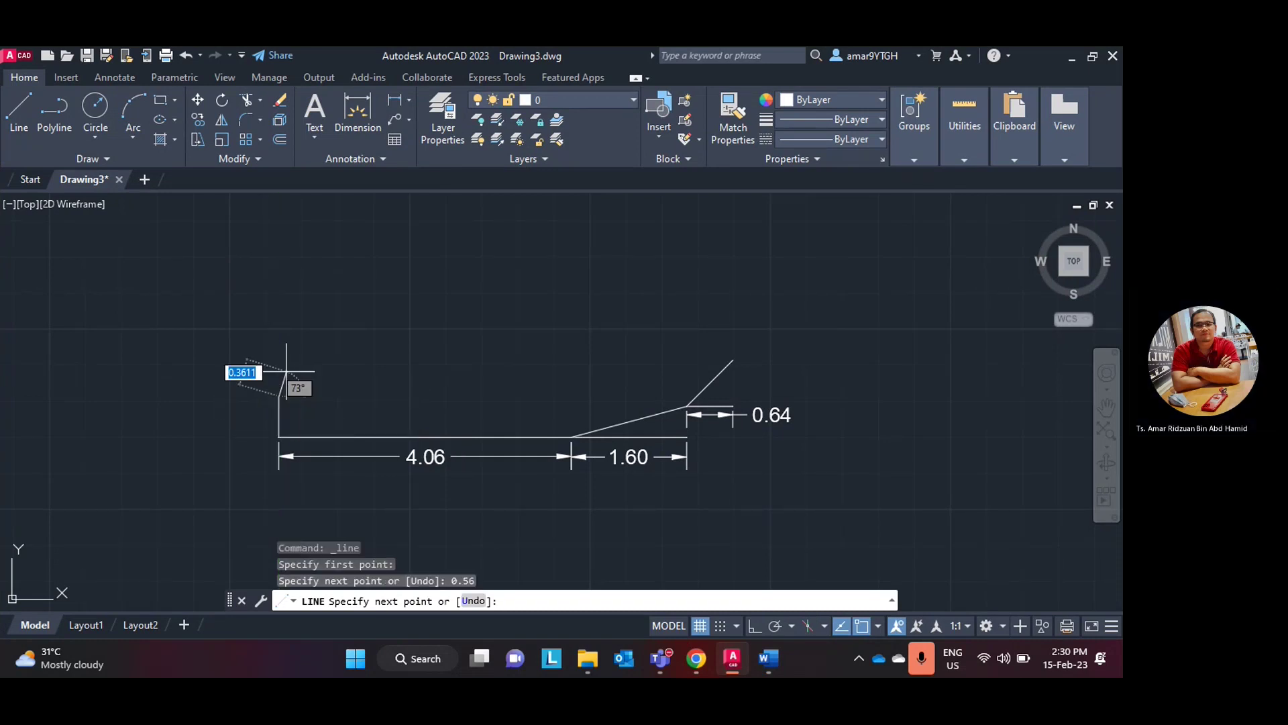
key(Escape)
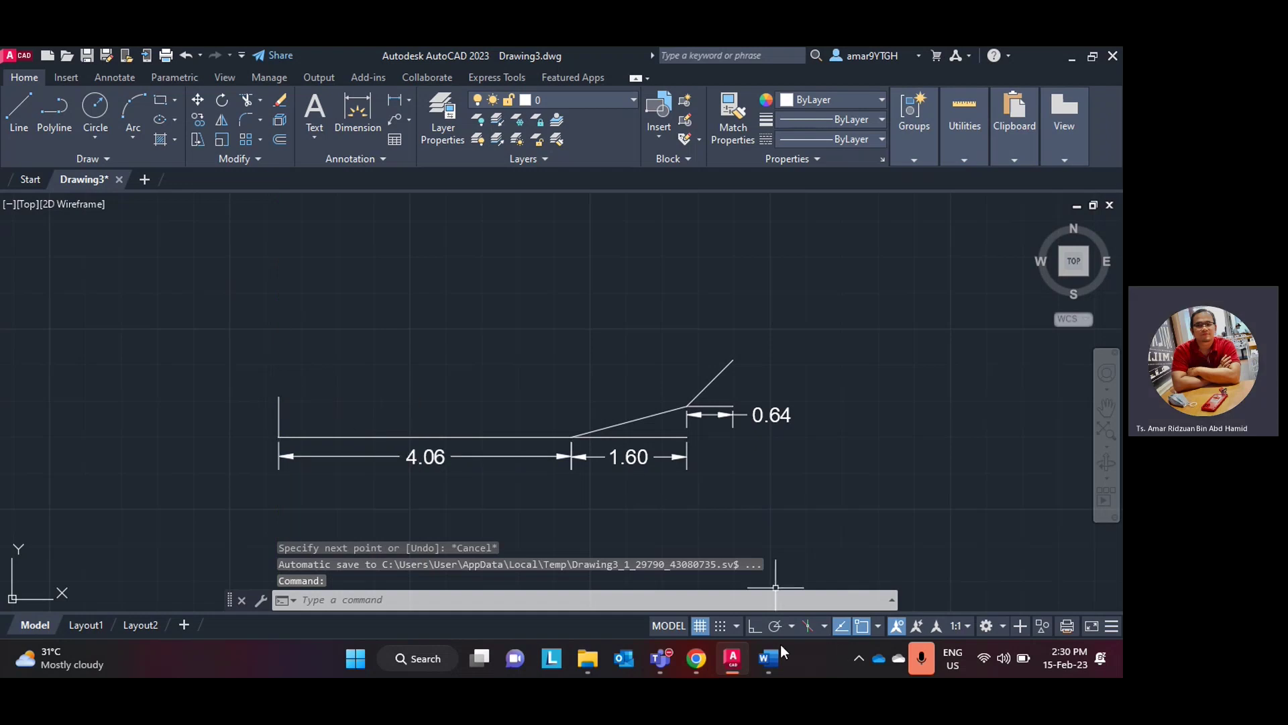
click(696, 659)
click(696, 659)
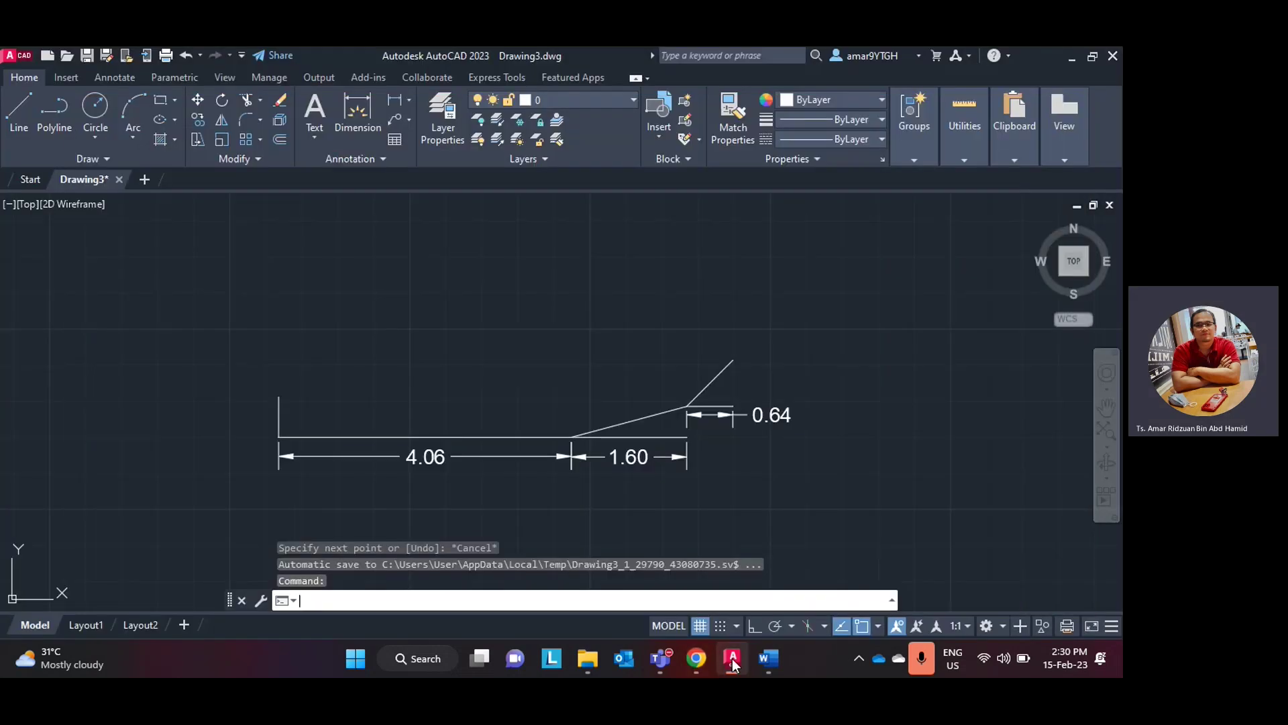
click(733, 661)
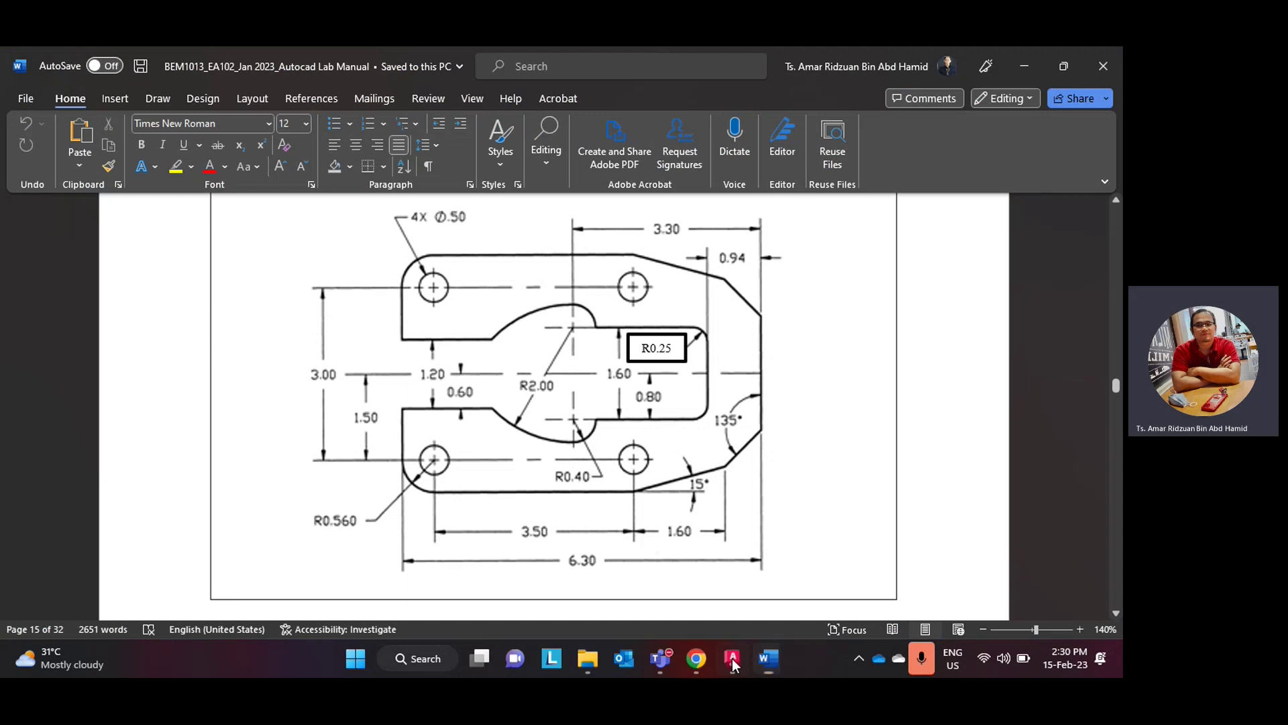
click(732, 660)
- Continue the left edge upward with a 1.5 vertical segment
click(18, 110)
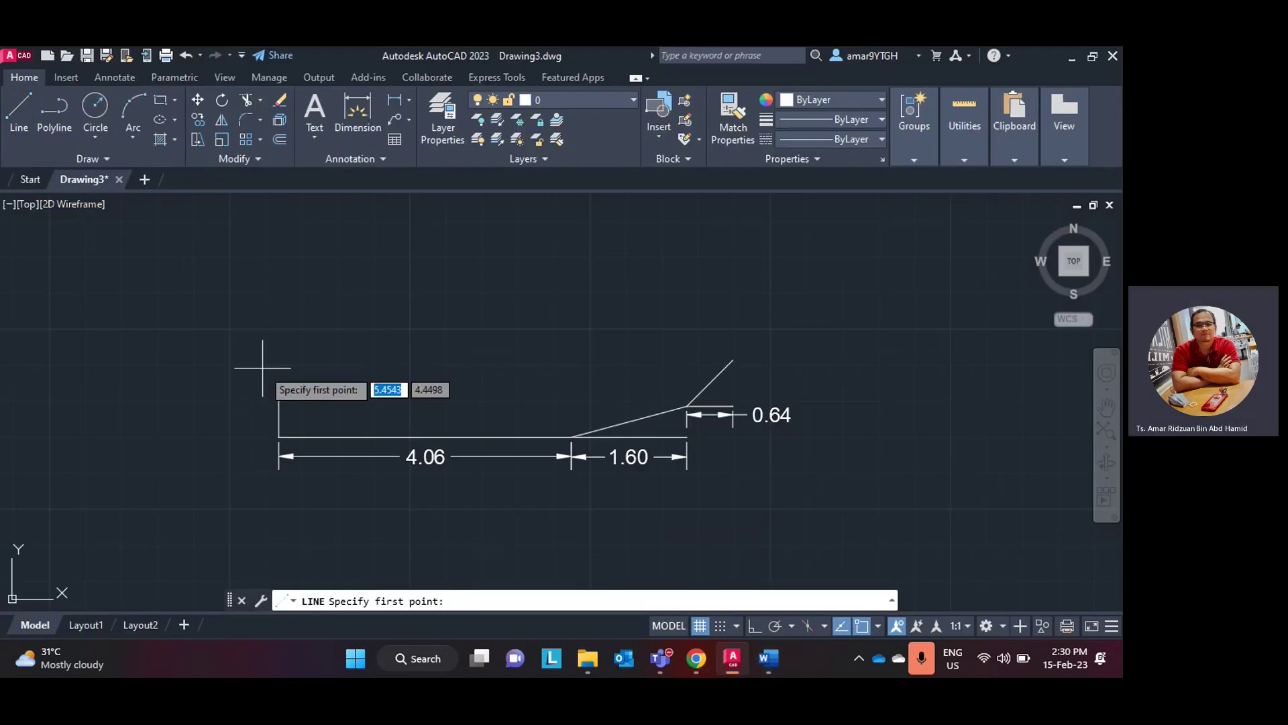
click(279, 400)
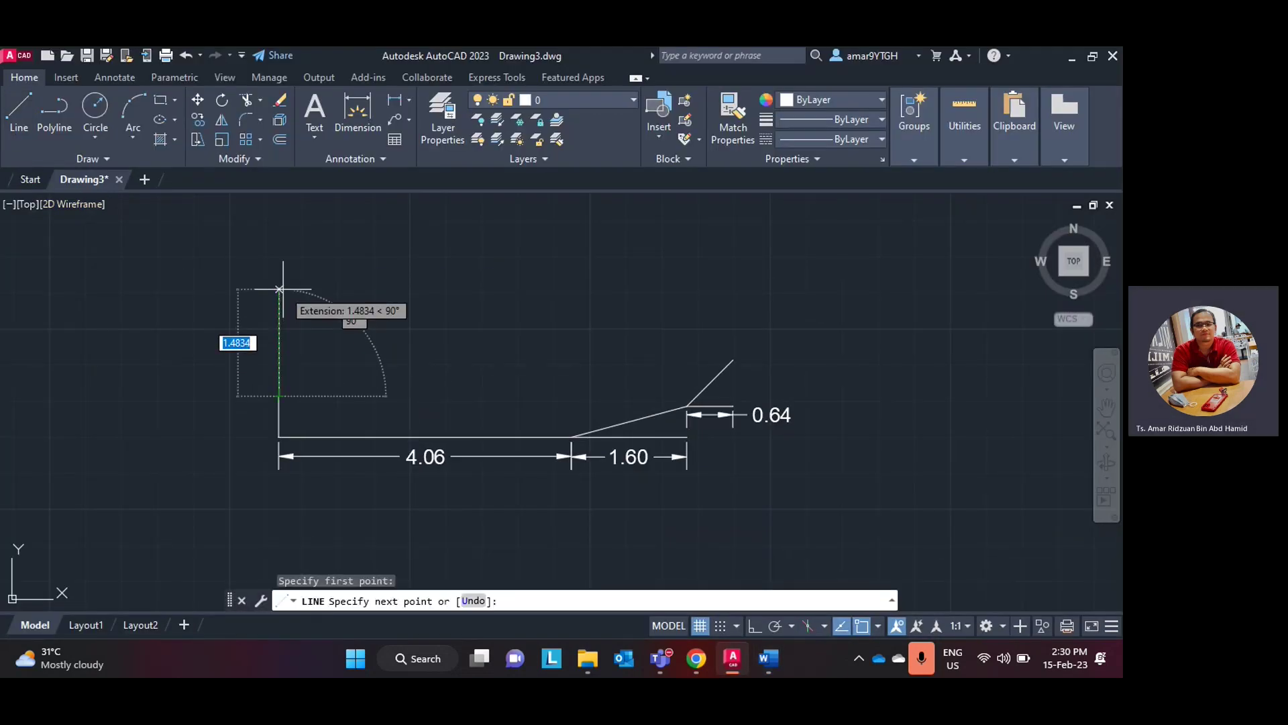
text(1.5)
key(Return)
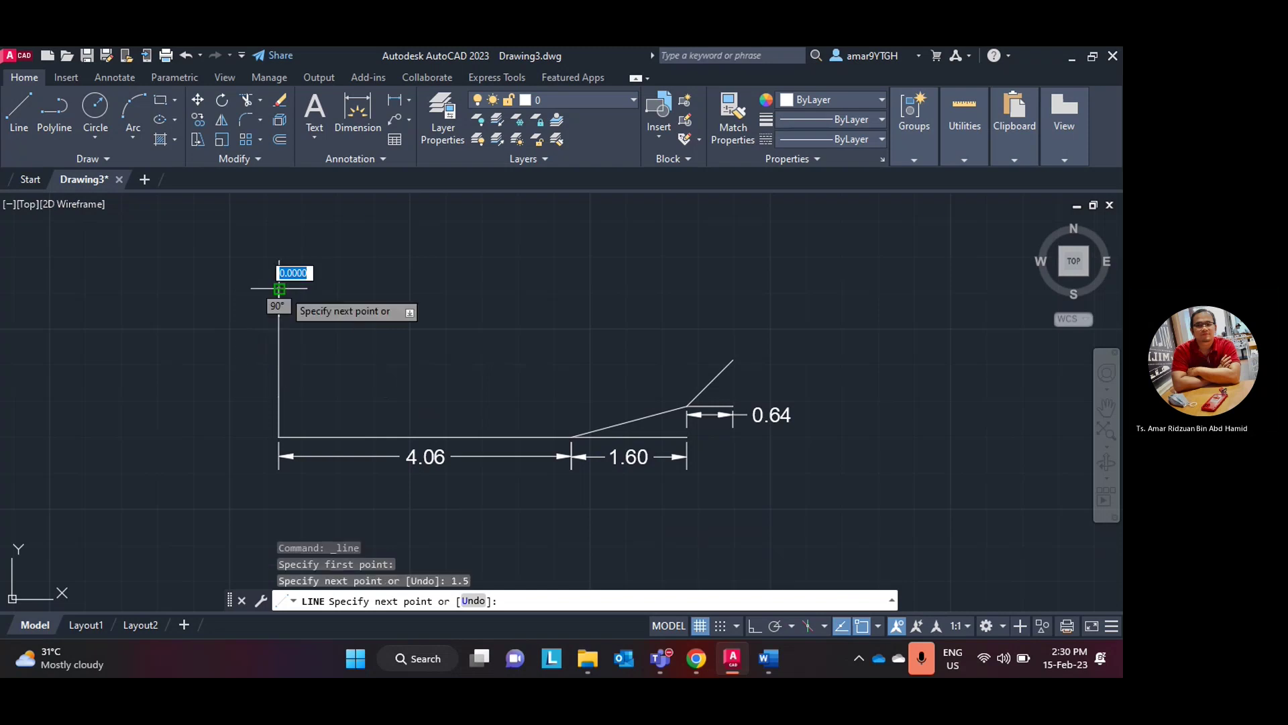
key(Return)
- Dimension the two left vertical segments 0.56 and 1.50
click(398, 96)
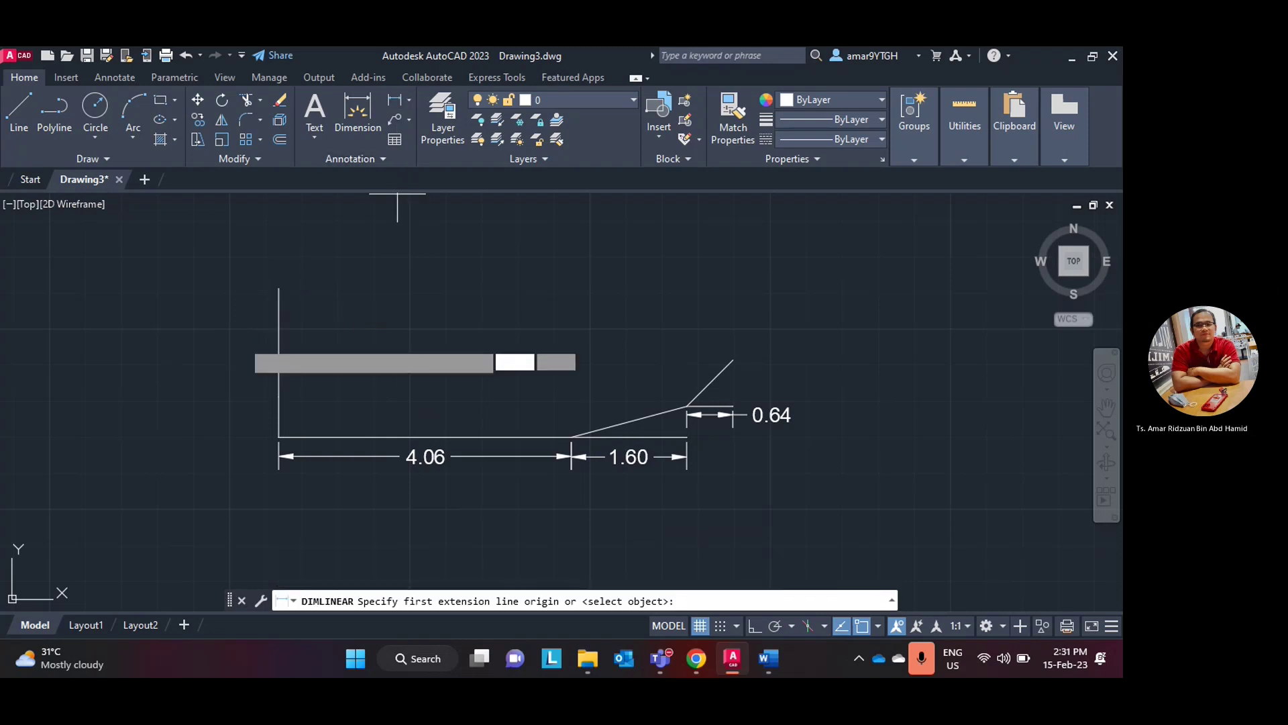
click(279, 437)
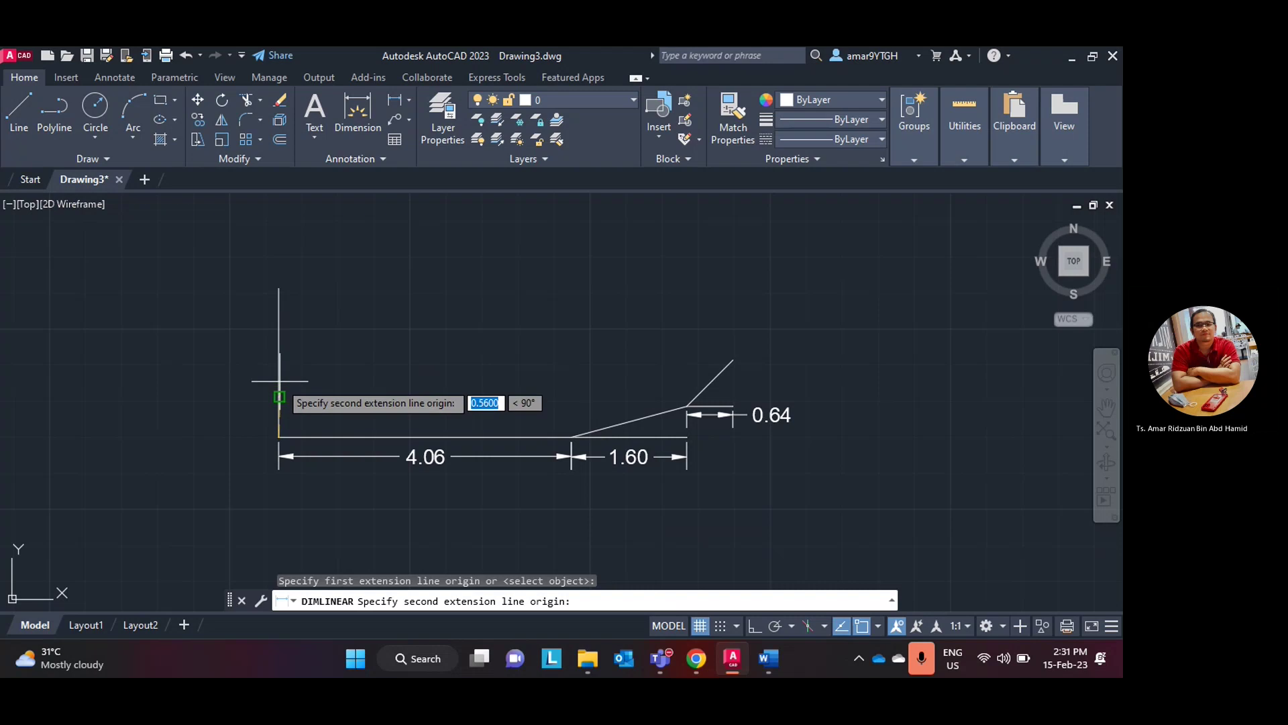
click(279, 396)
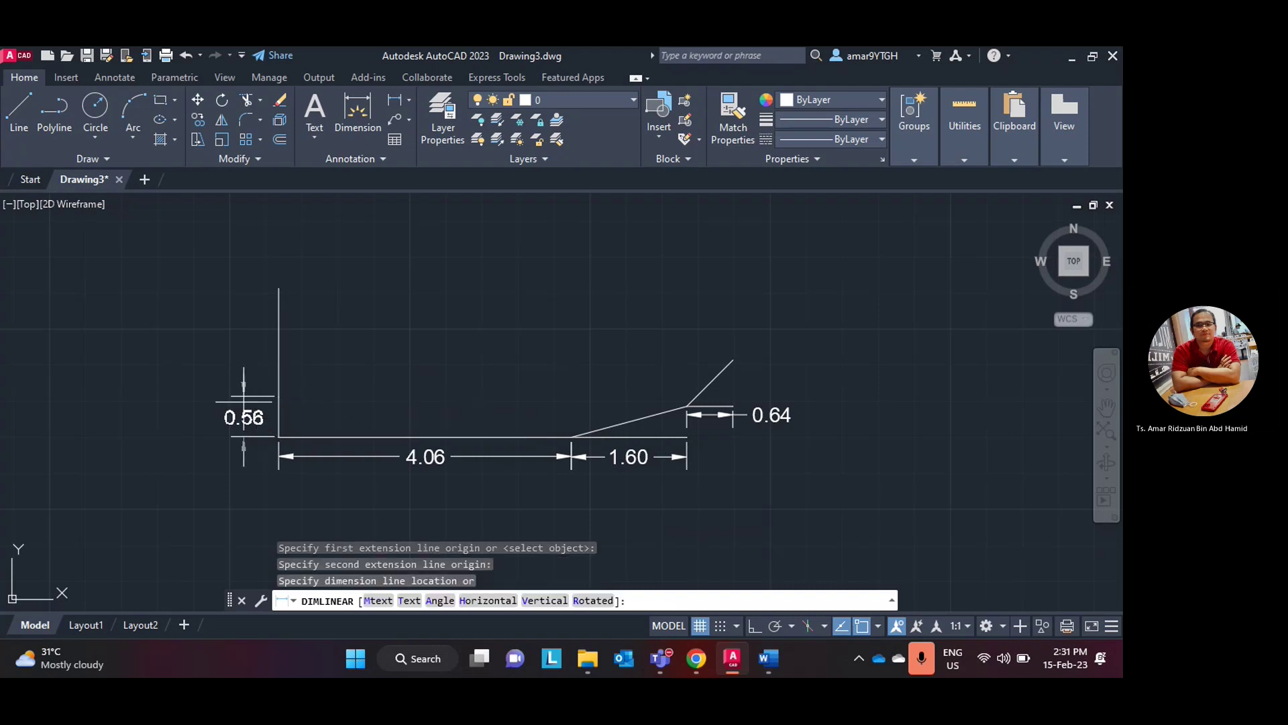
click(243, 401)
click(19, 114)
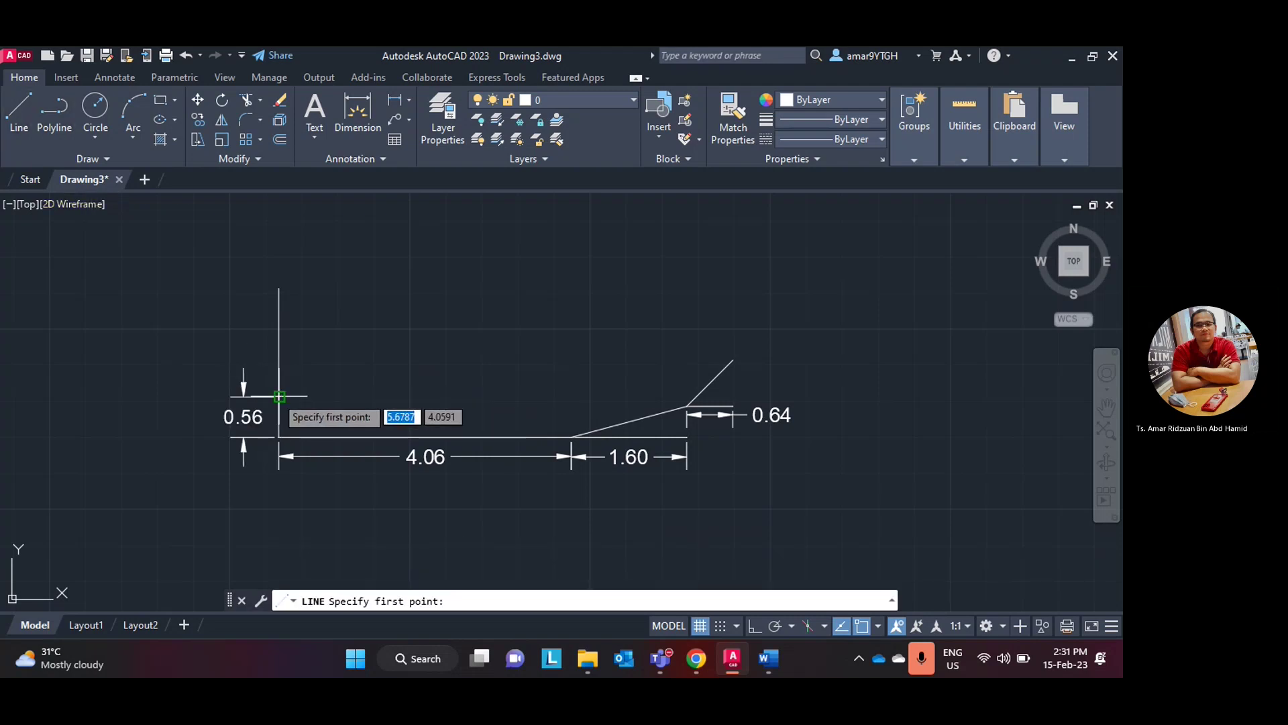
click(279, 289)
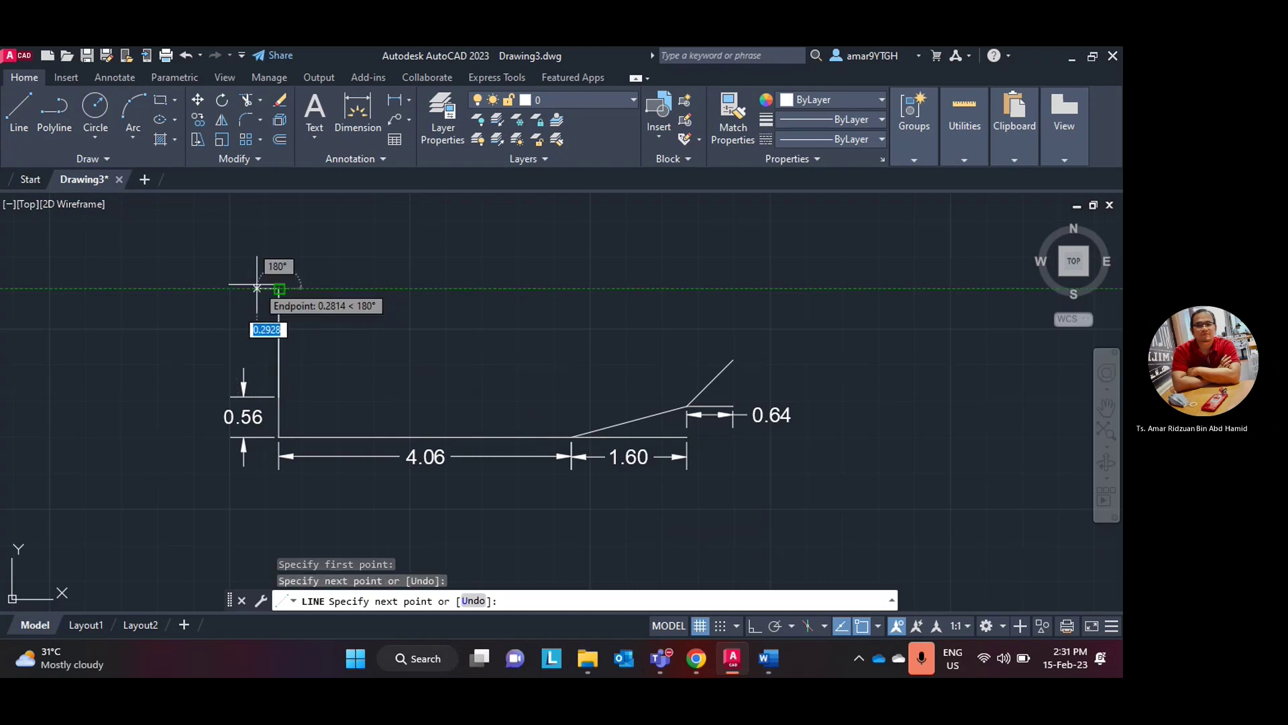
key(Escape)
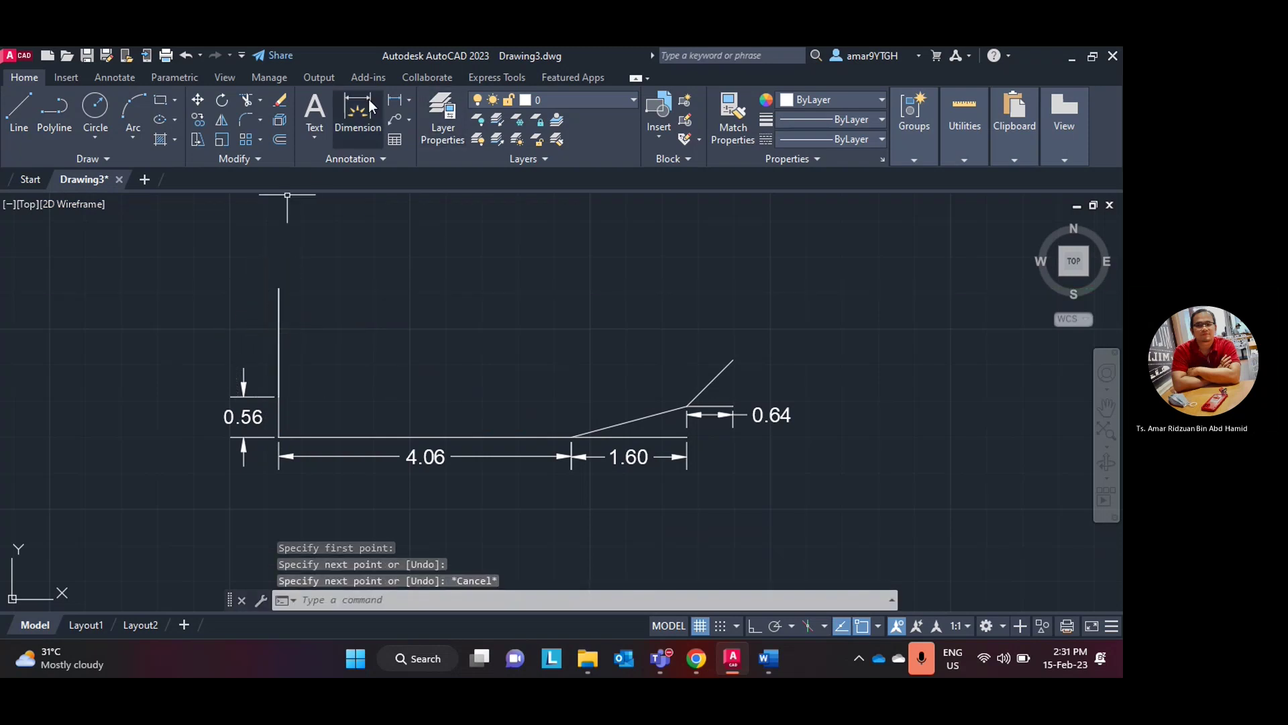
click(370, 106)
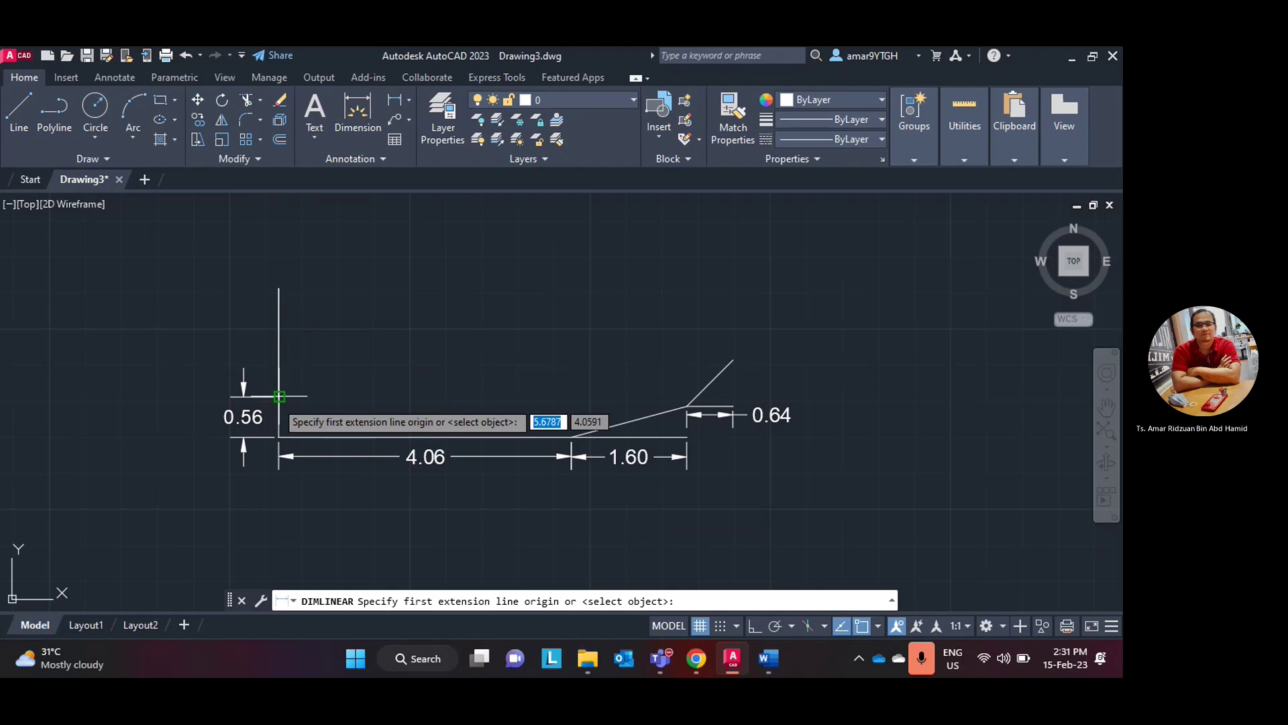
click(278, 395)
click(279, 289)
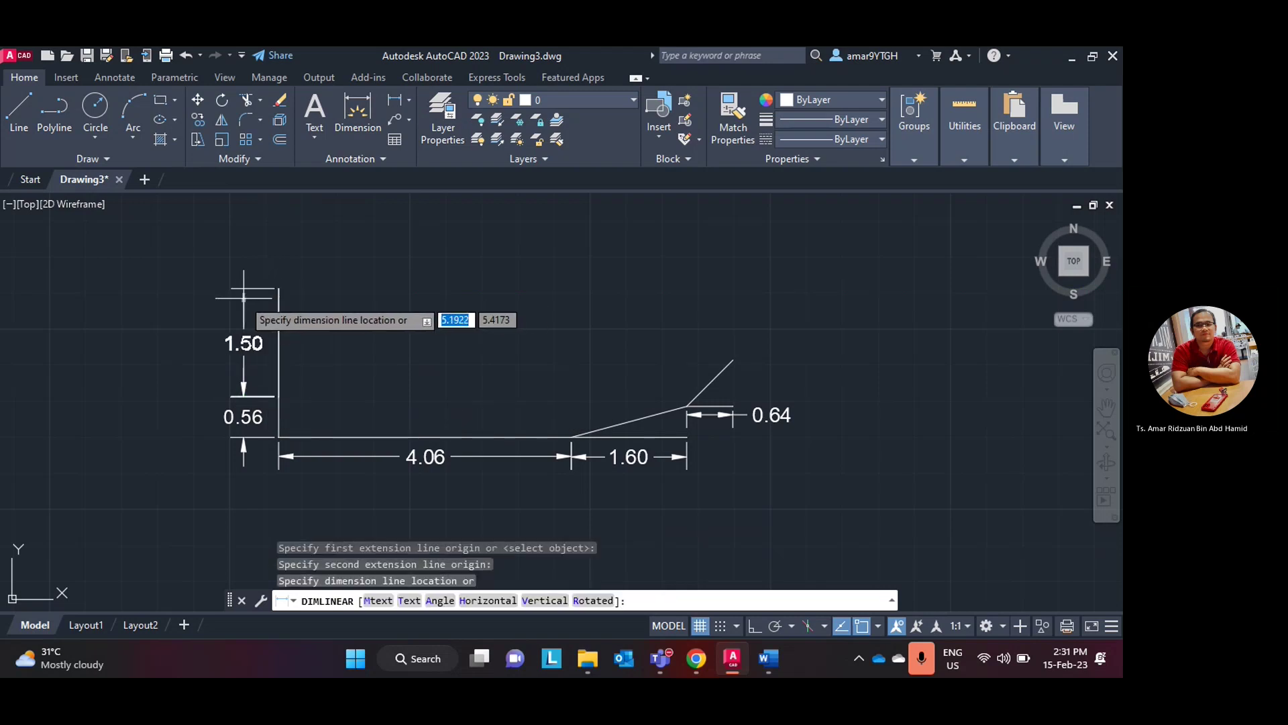
click(257, 290)
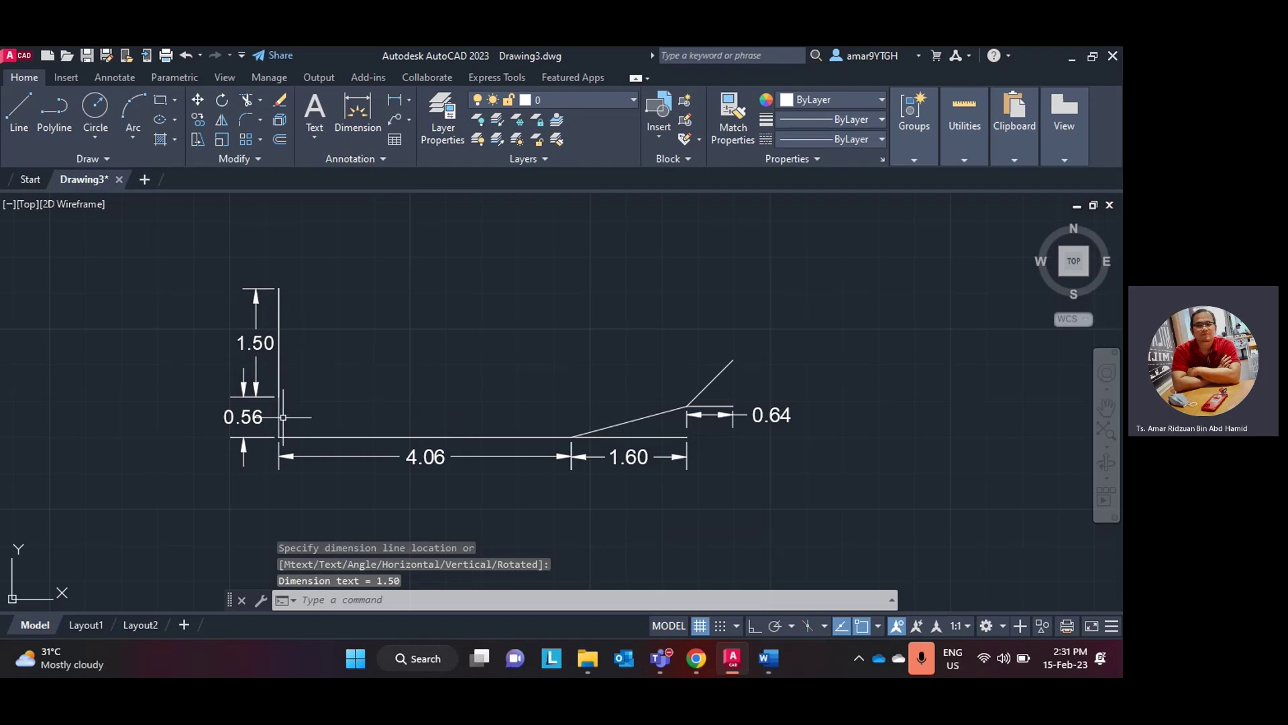
click(698, 661)
click(704, 660)
click(729, 659)
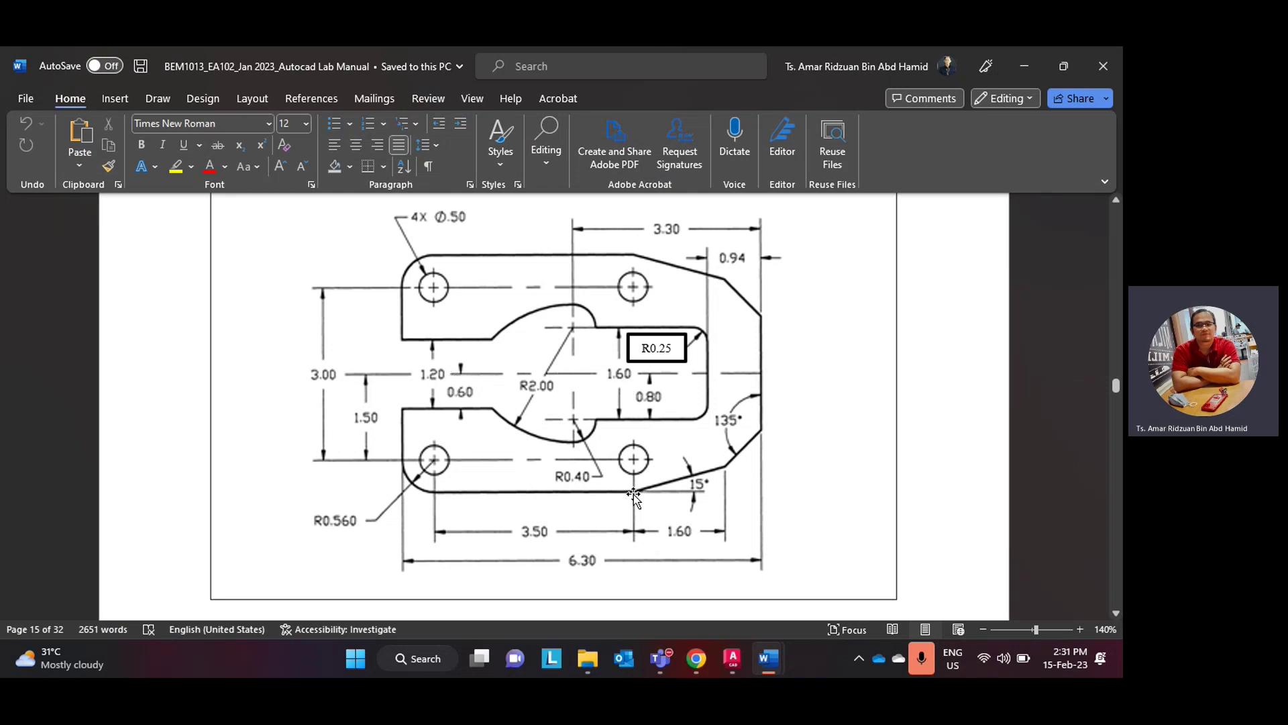
click(695, 660)
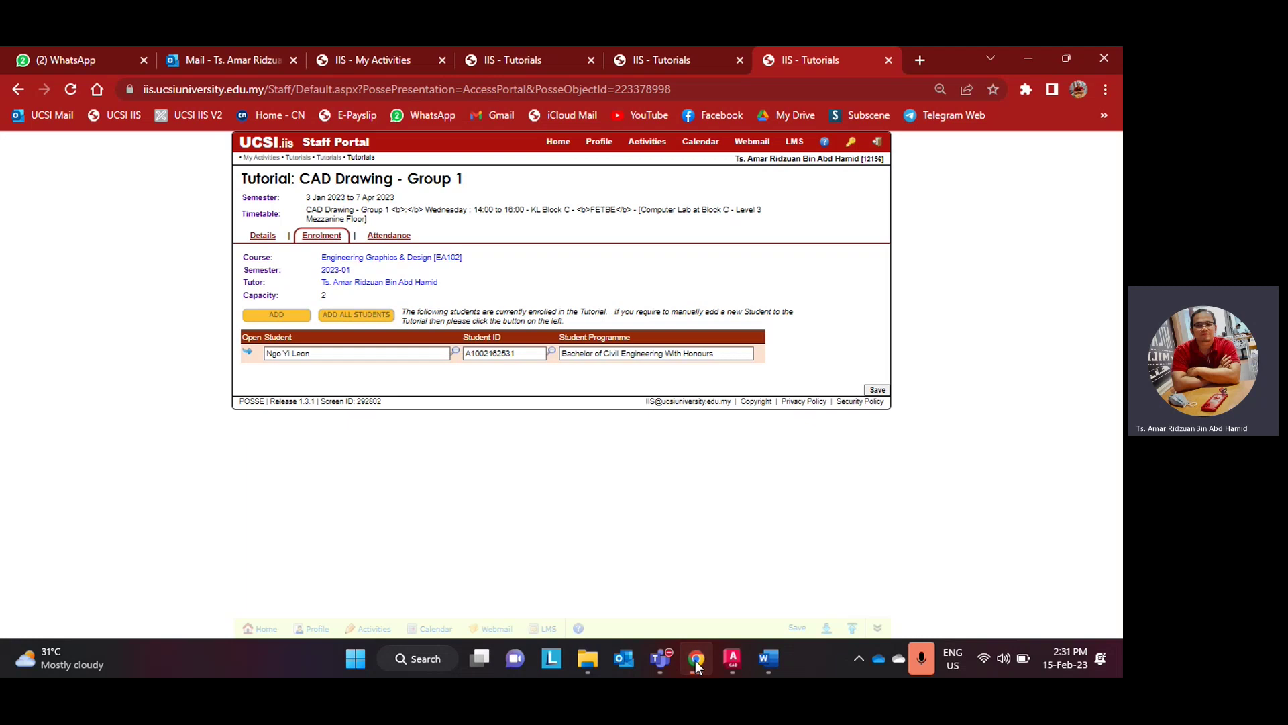
click(695, 660)
click(732, 658)
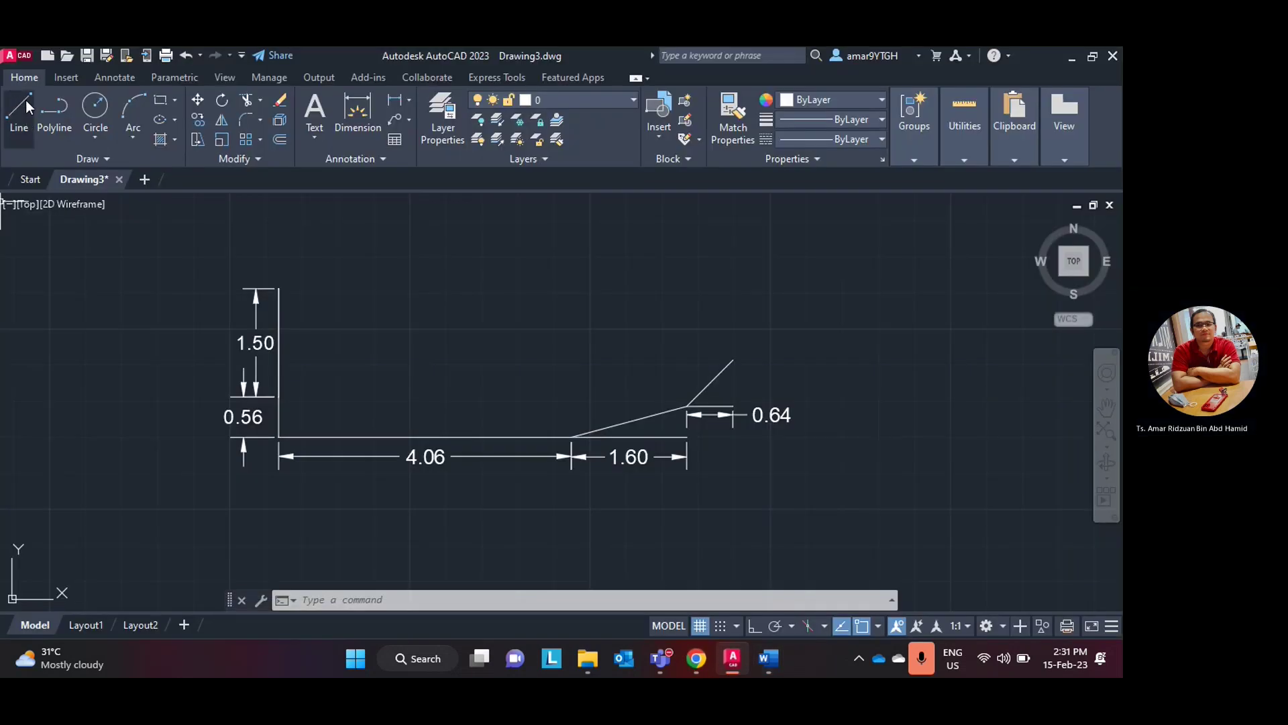
- Draw a 6.30 top edge from the left edge's top, then a vertical edge down to the 45° line
click(20, 108)
click(278, 288)
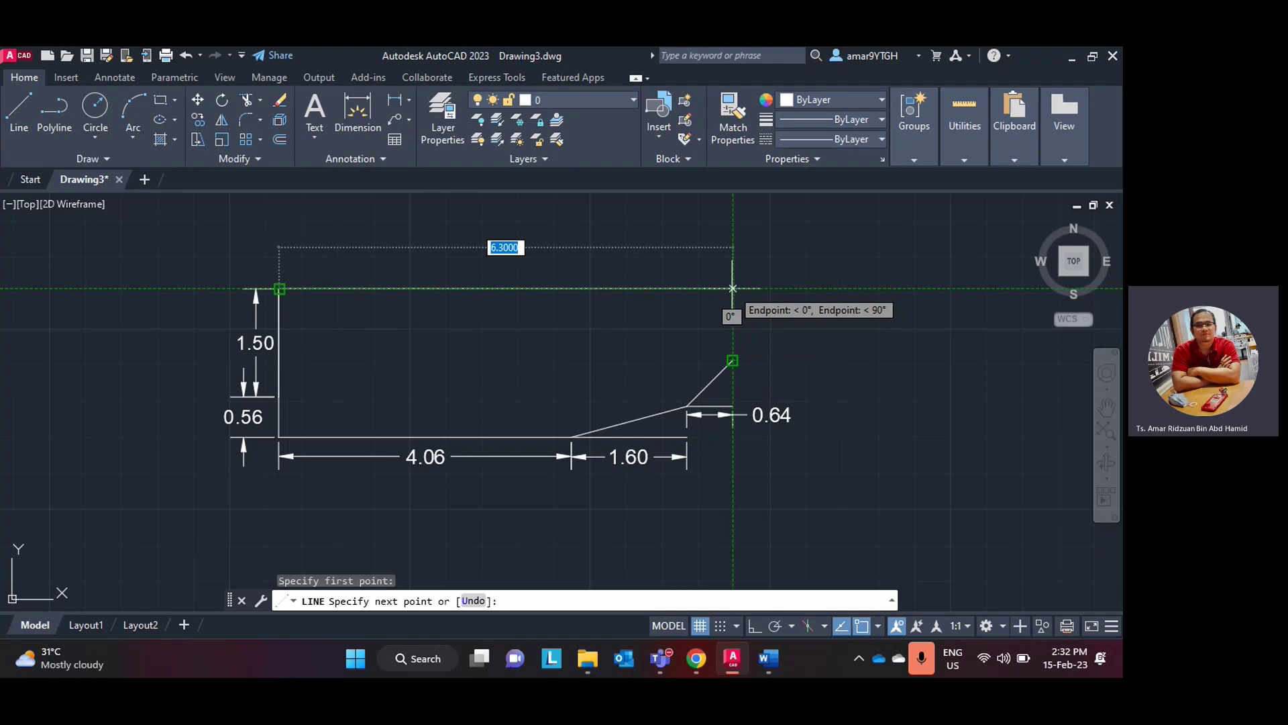
click(733, 288)
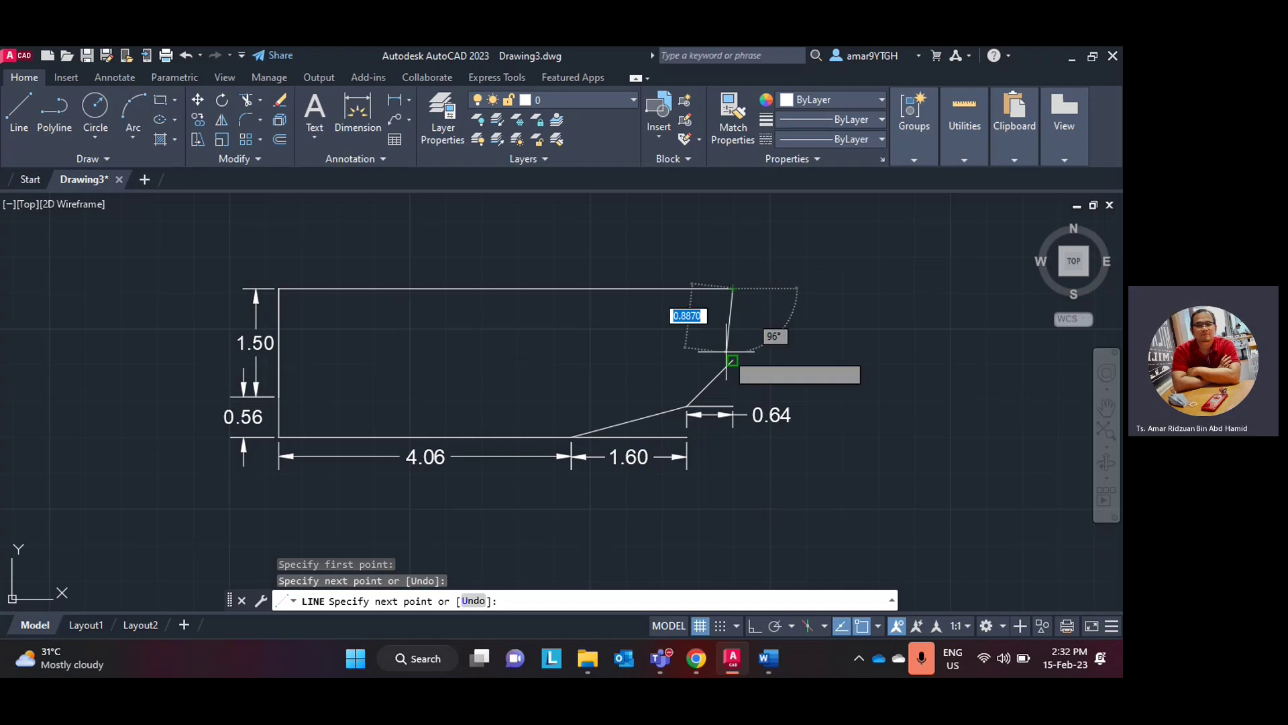
click(733, 360)
key(Escape)
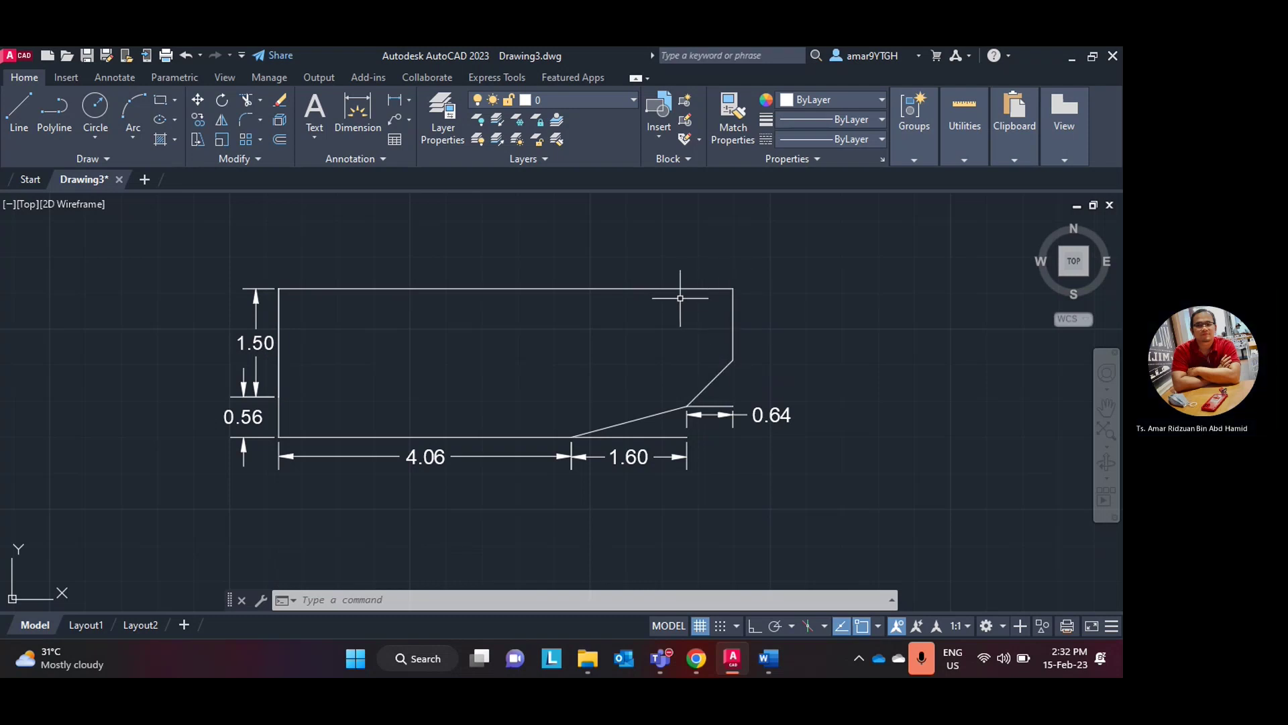
click(734, 659)
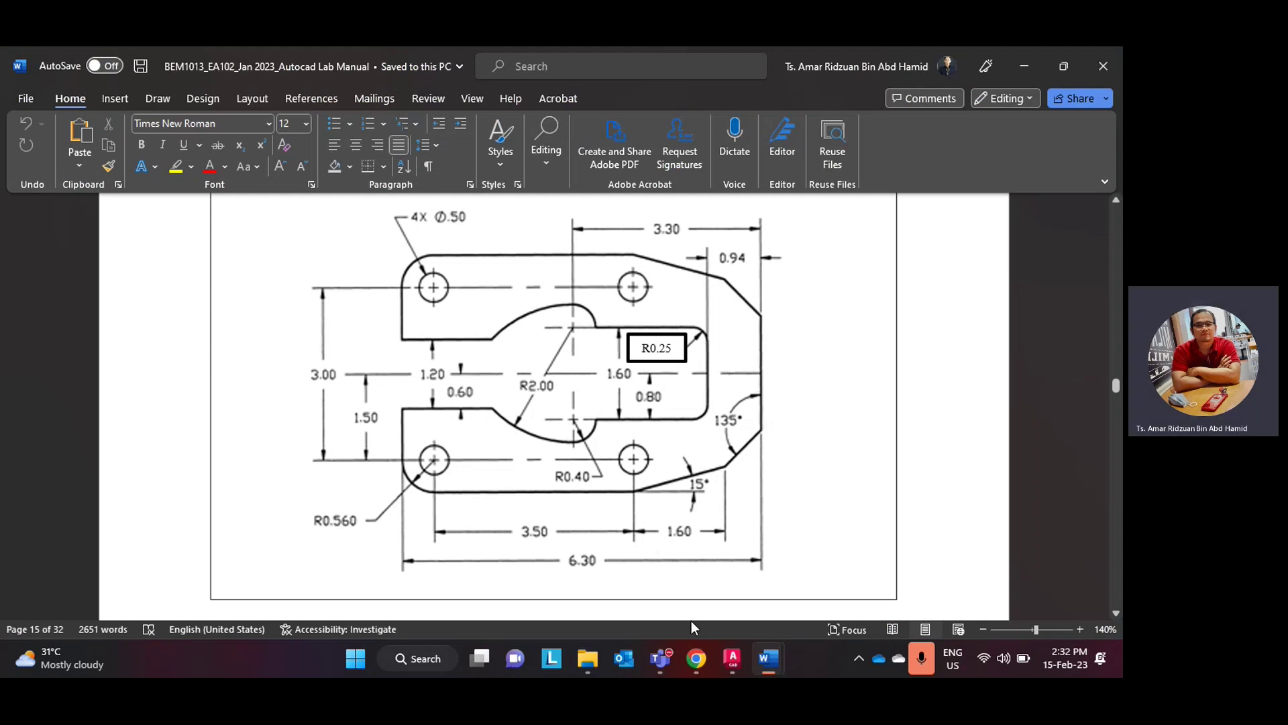
click(697, 658)
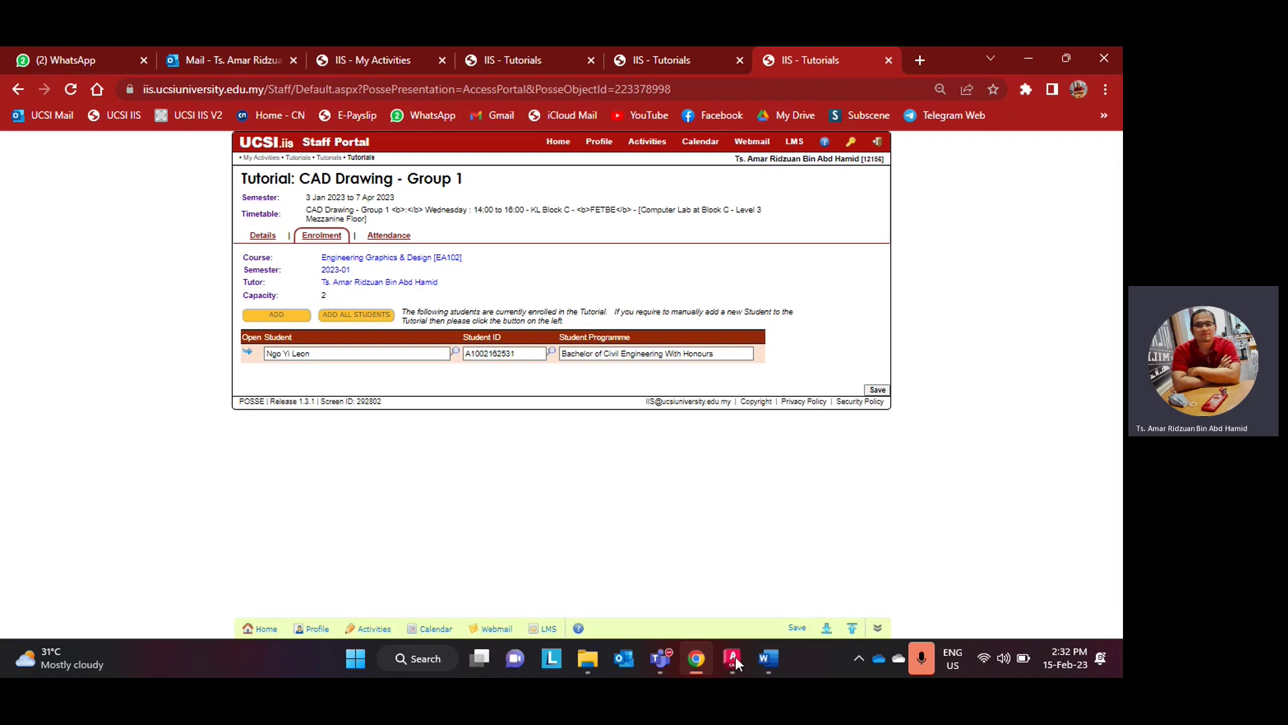
click(735, 657)
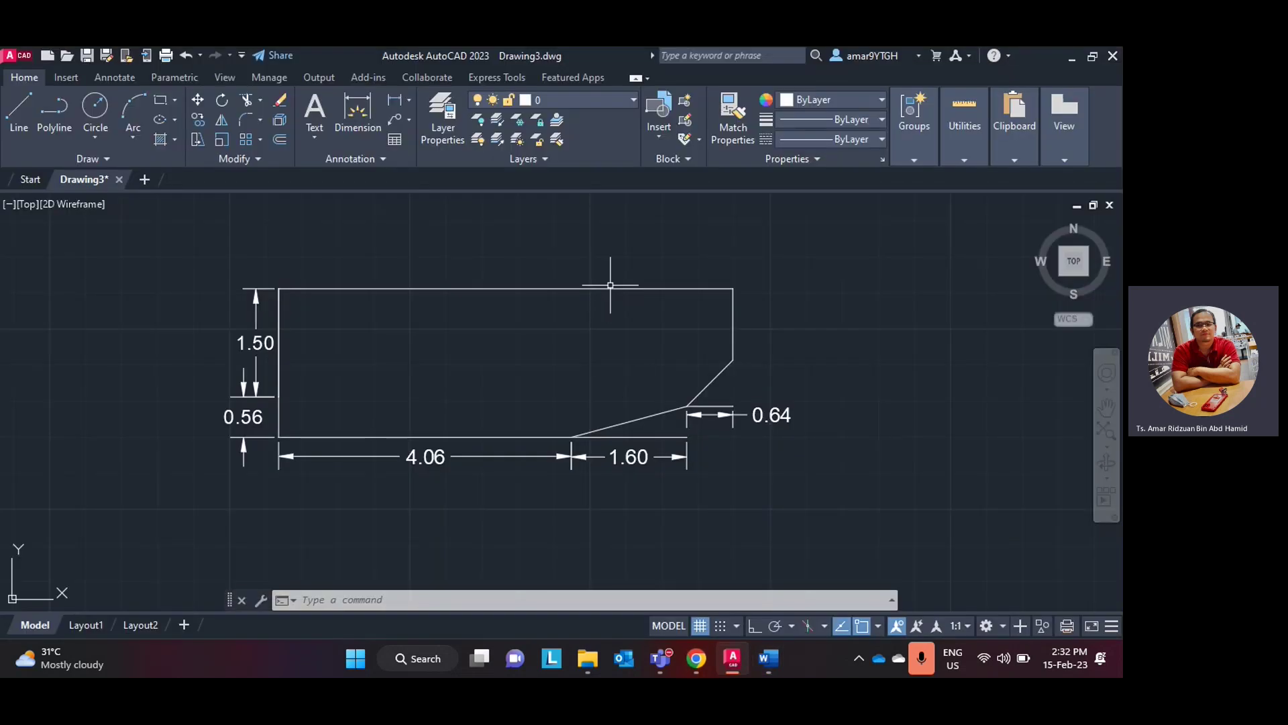
- Erase the 6.30 top edge, then check the Word reference
click(614, 289)
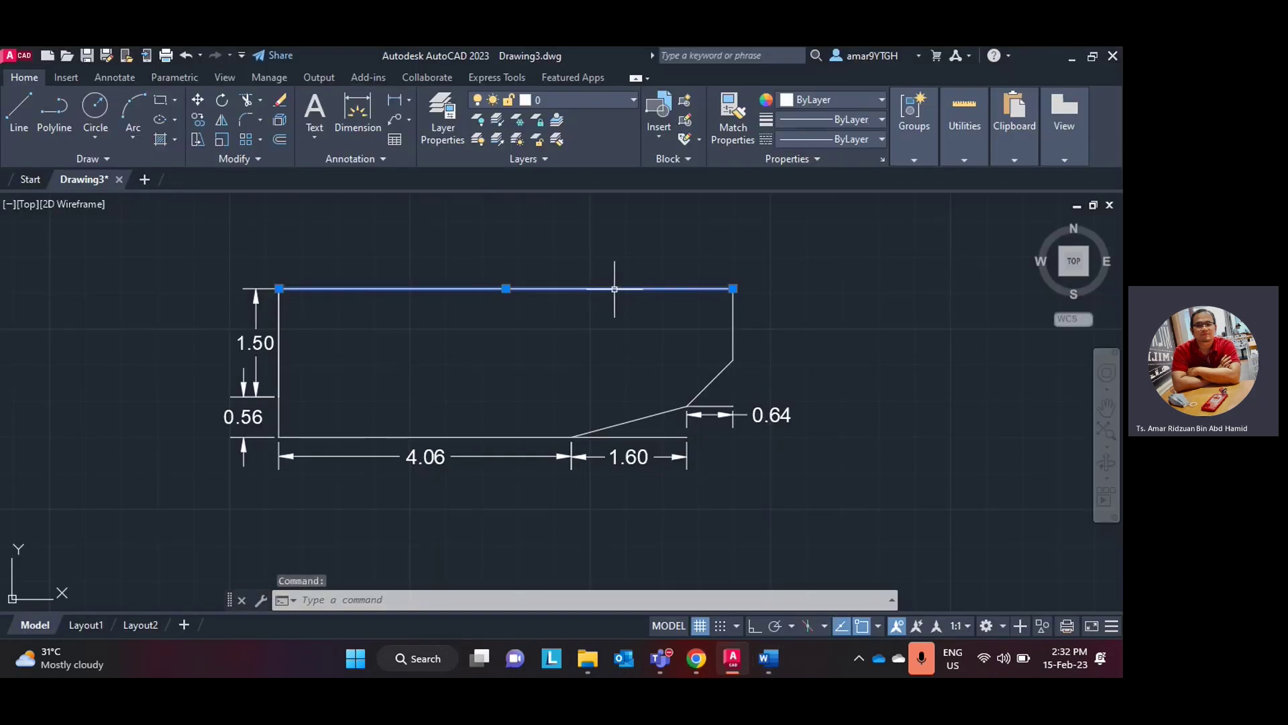
key(Delete)
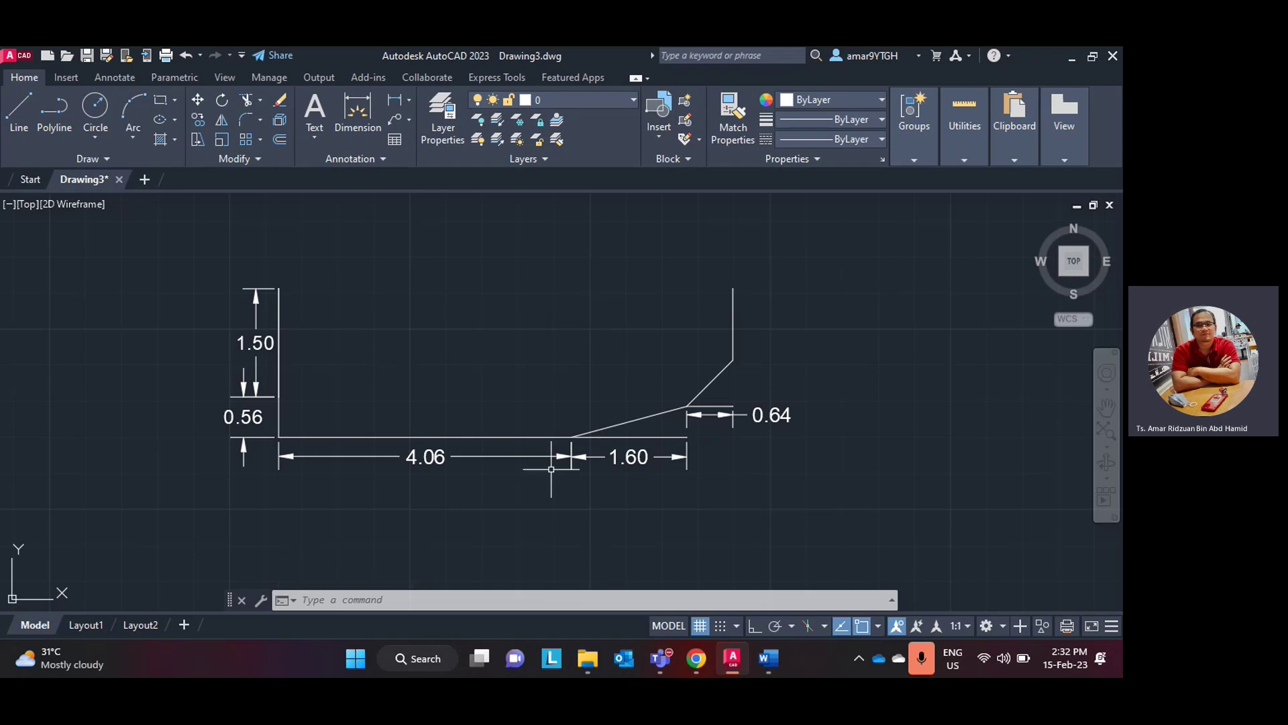
click(738, 662)
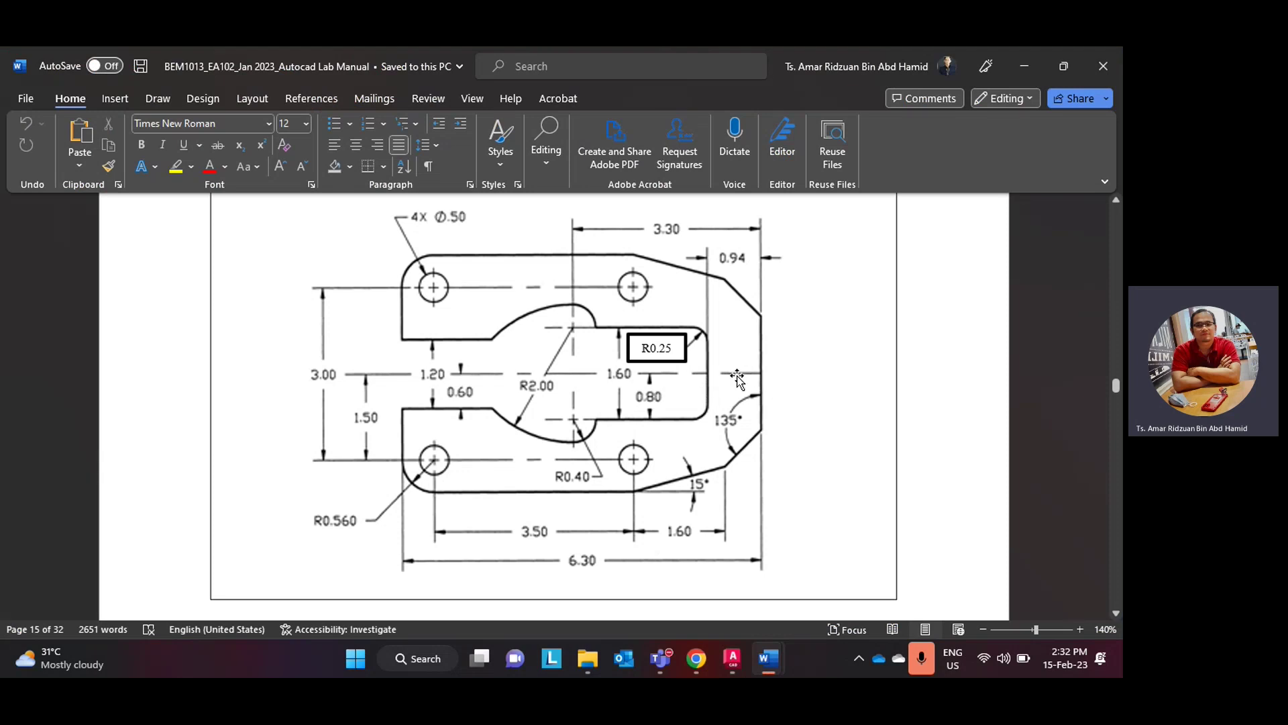
click(732, 661)
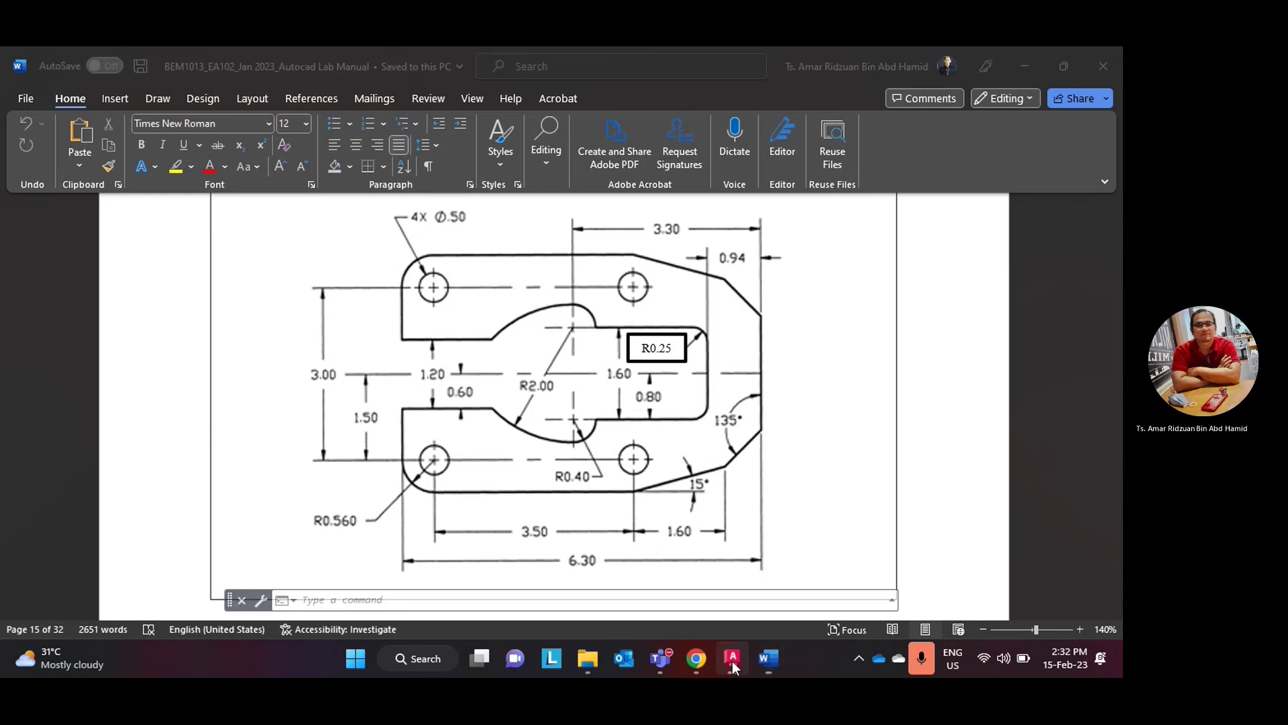
click(20, 106)
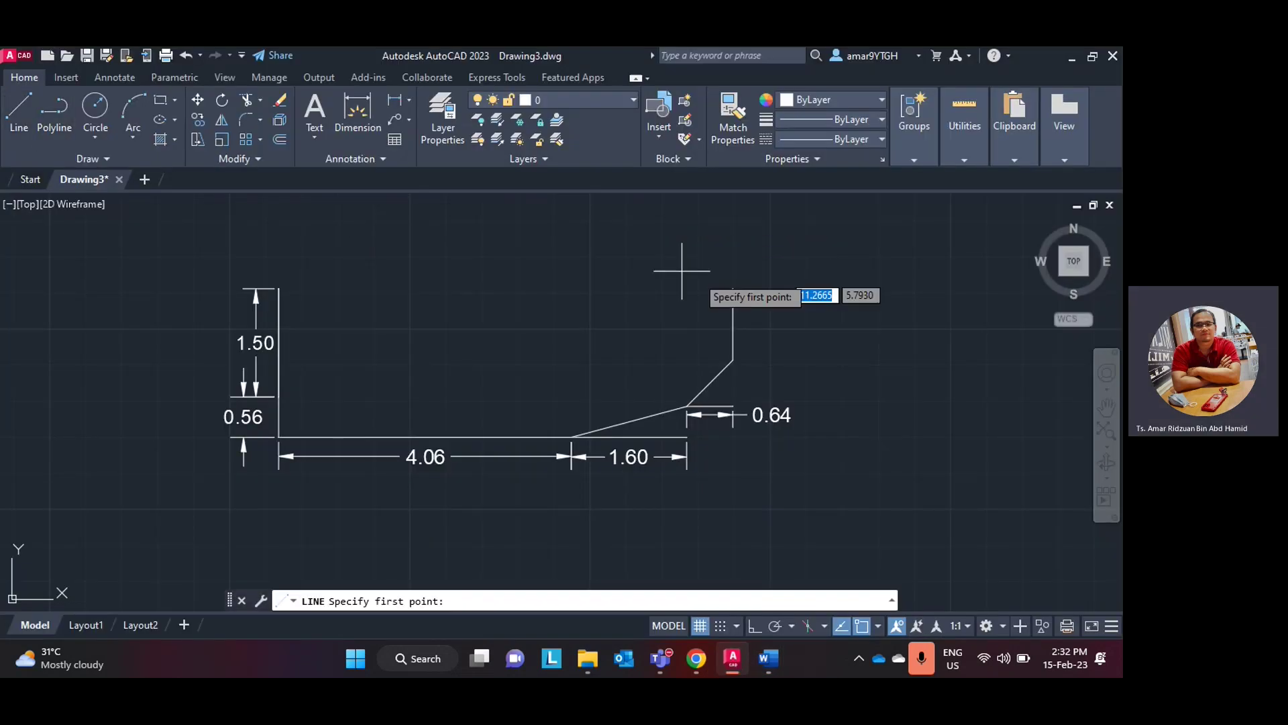
- Draw a 0.94 top edge leftward from the right side's top and dimension it 0.94
click(732, 288)
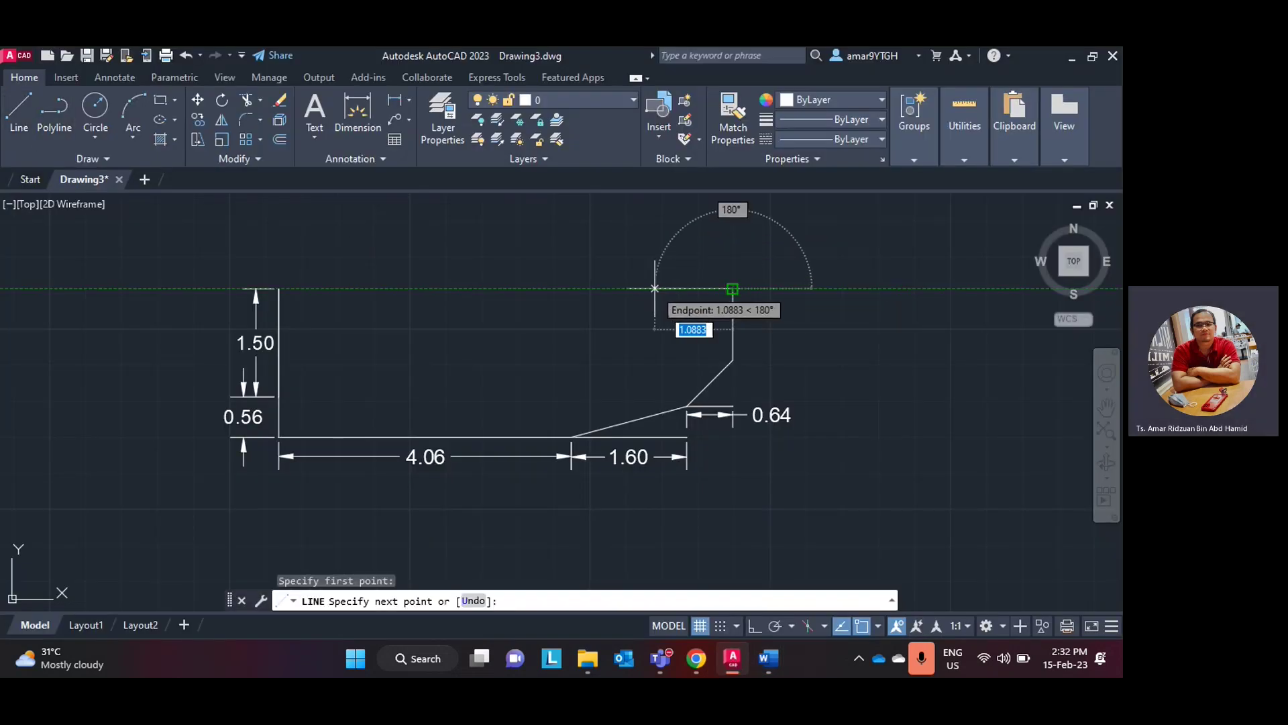
text(0.)
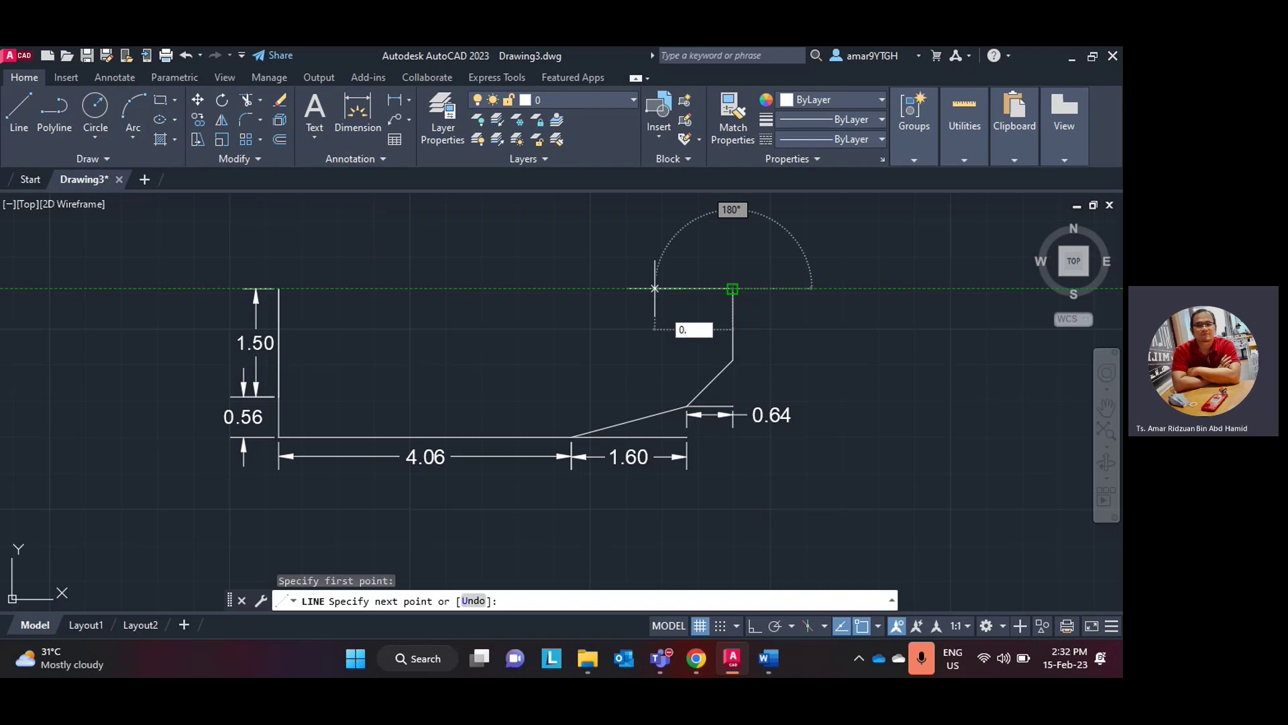
text(94)
key(Return)
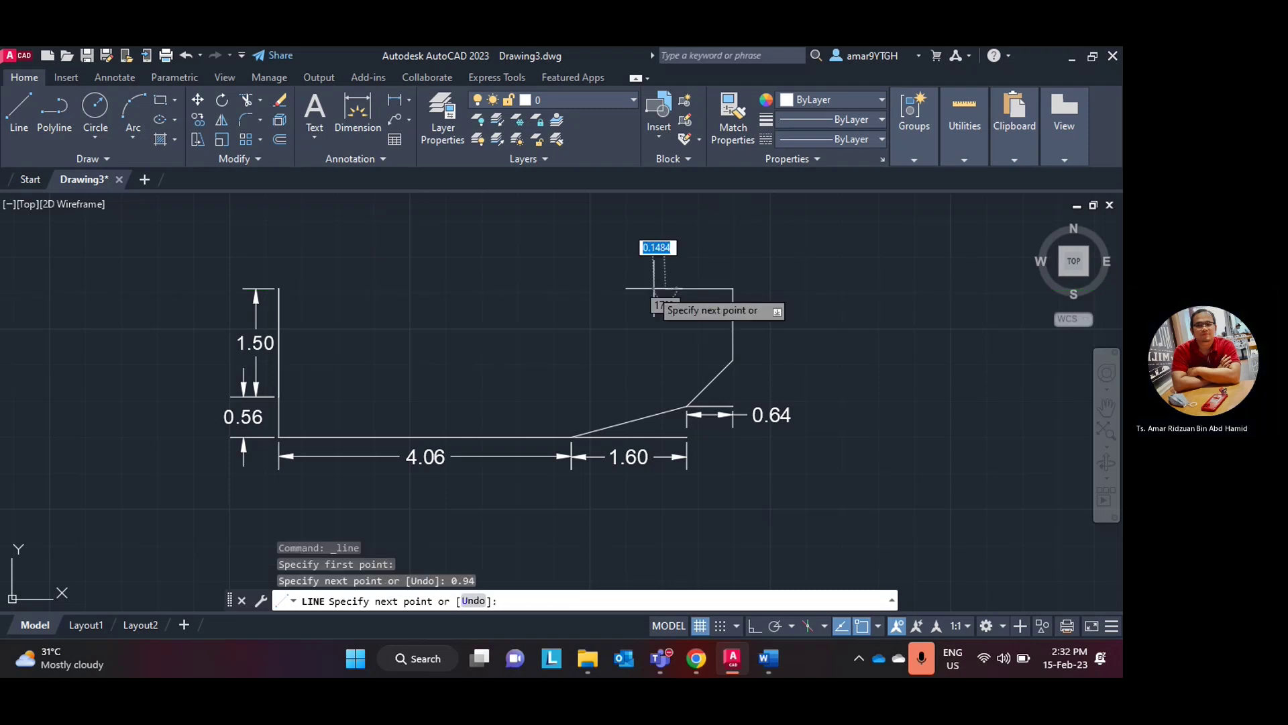
key(Escape)
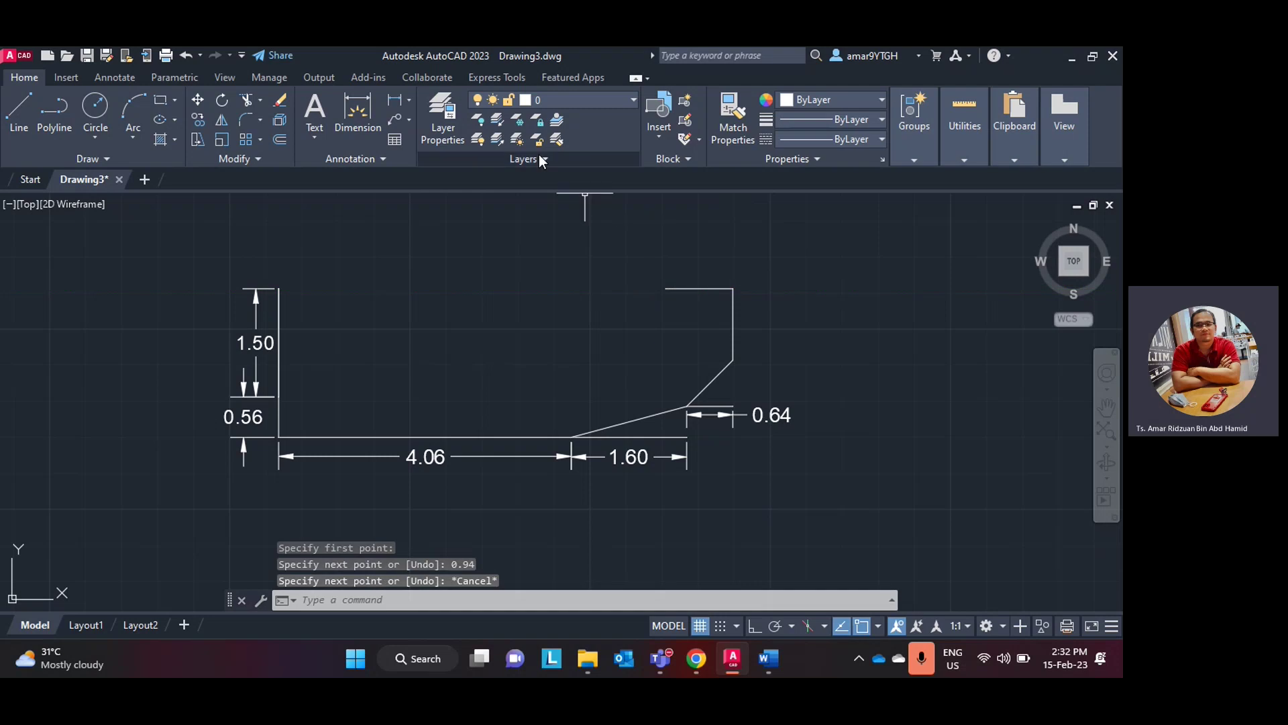
click(396, 102)
click(665, 289)
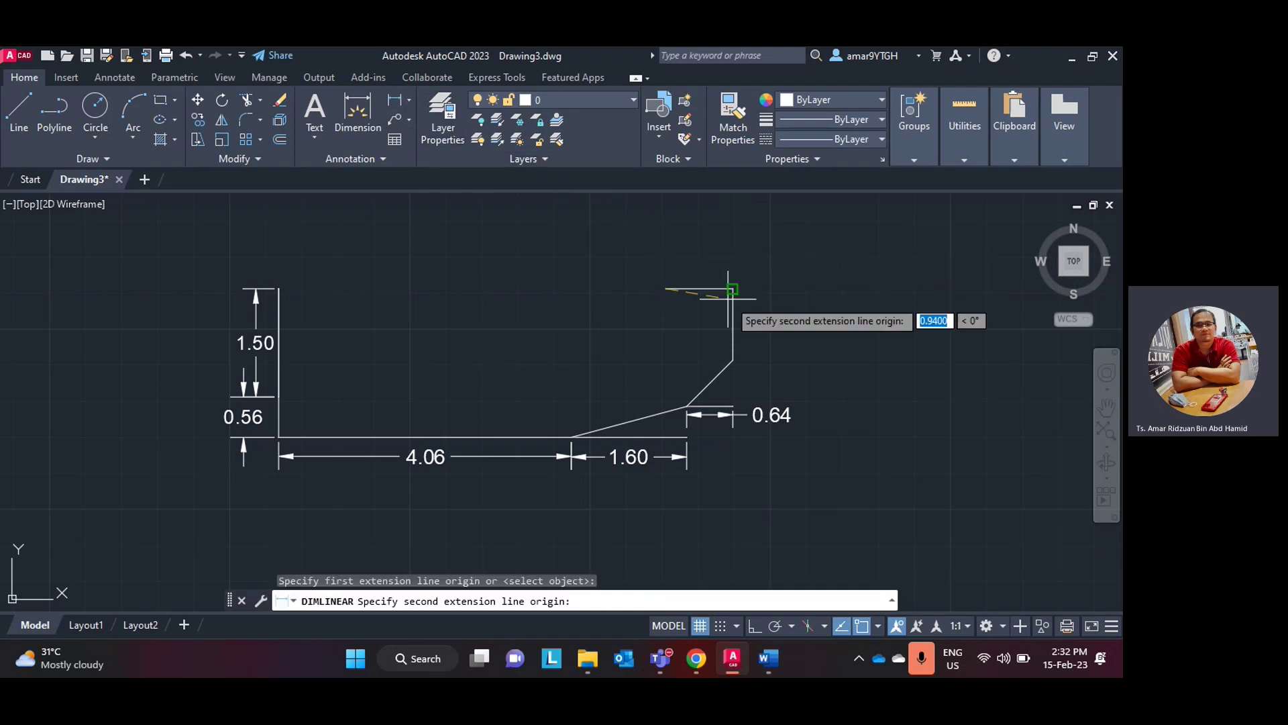
click(733, 289)
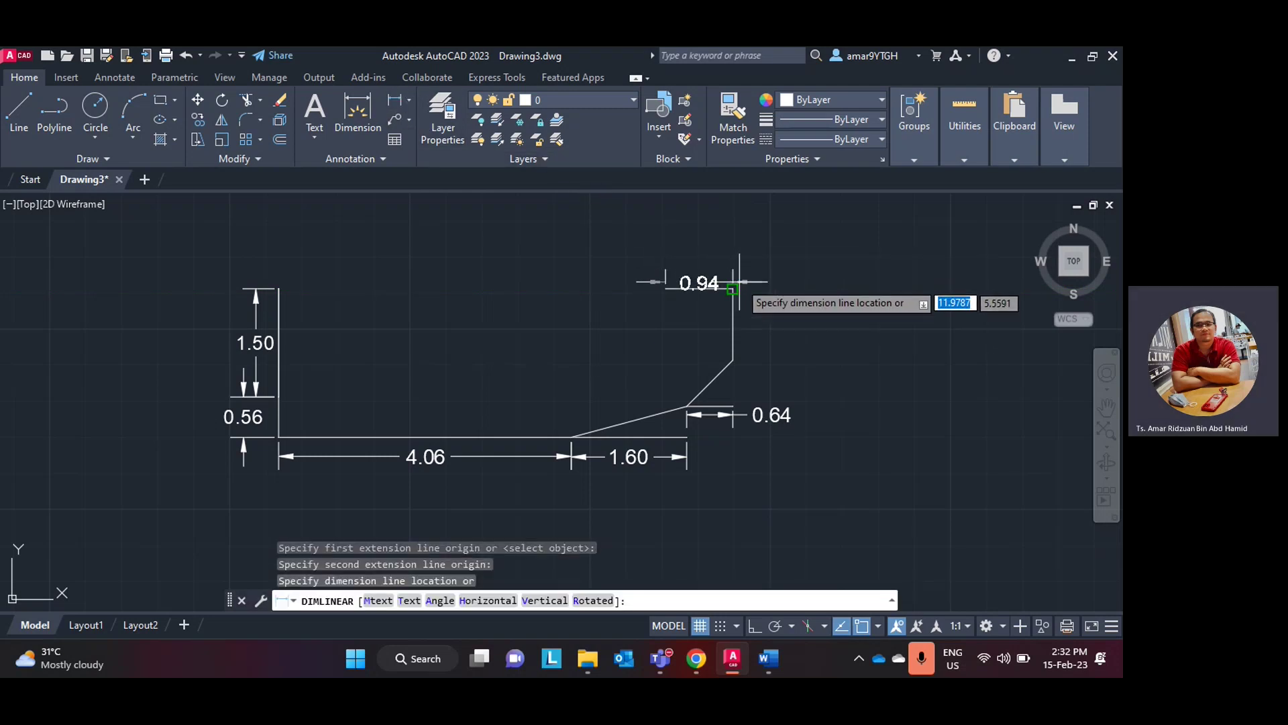
click(740, 275)
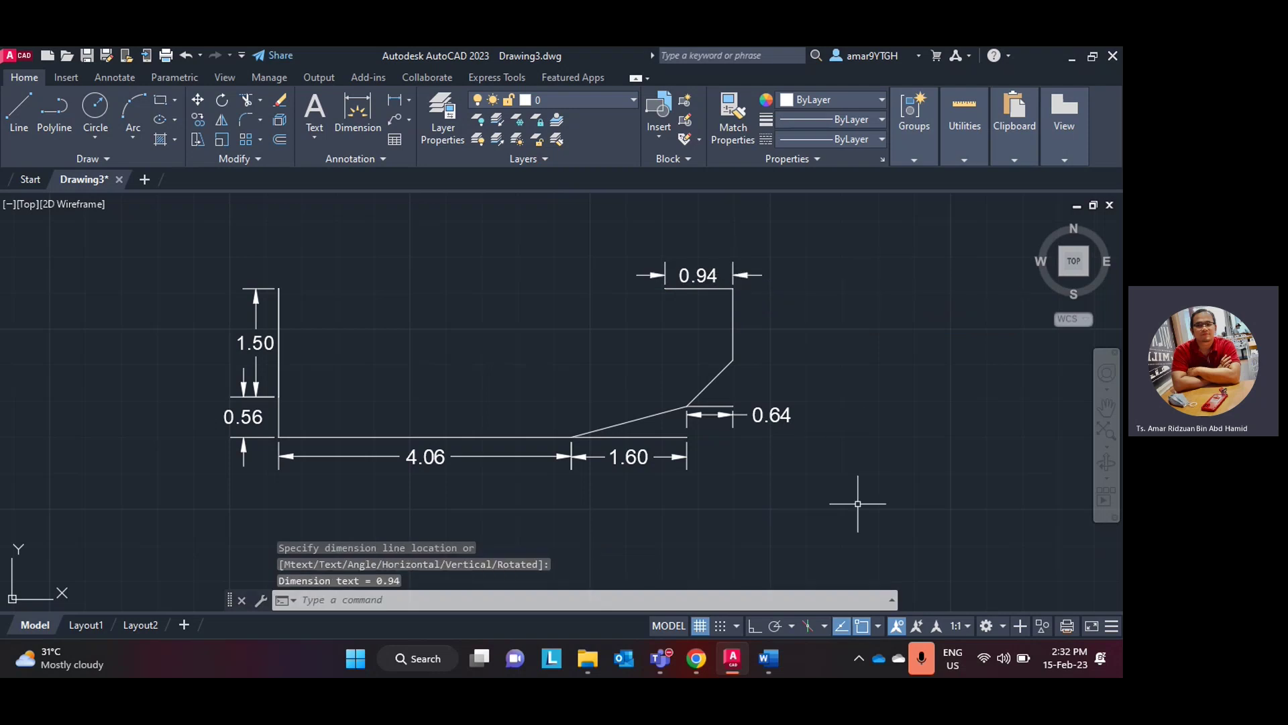
click(735, 654)
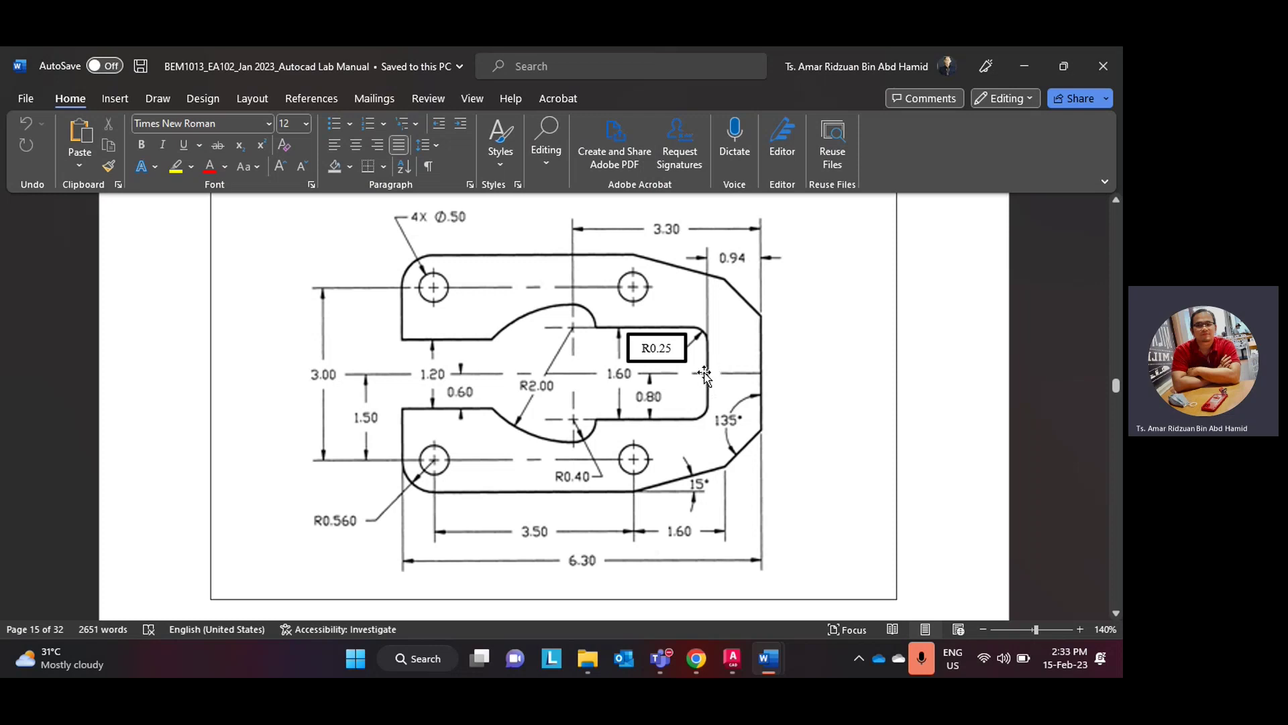
- Draw a 0.8 vertical line down from the 0.94 edge's left end
click(731, 659)
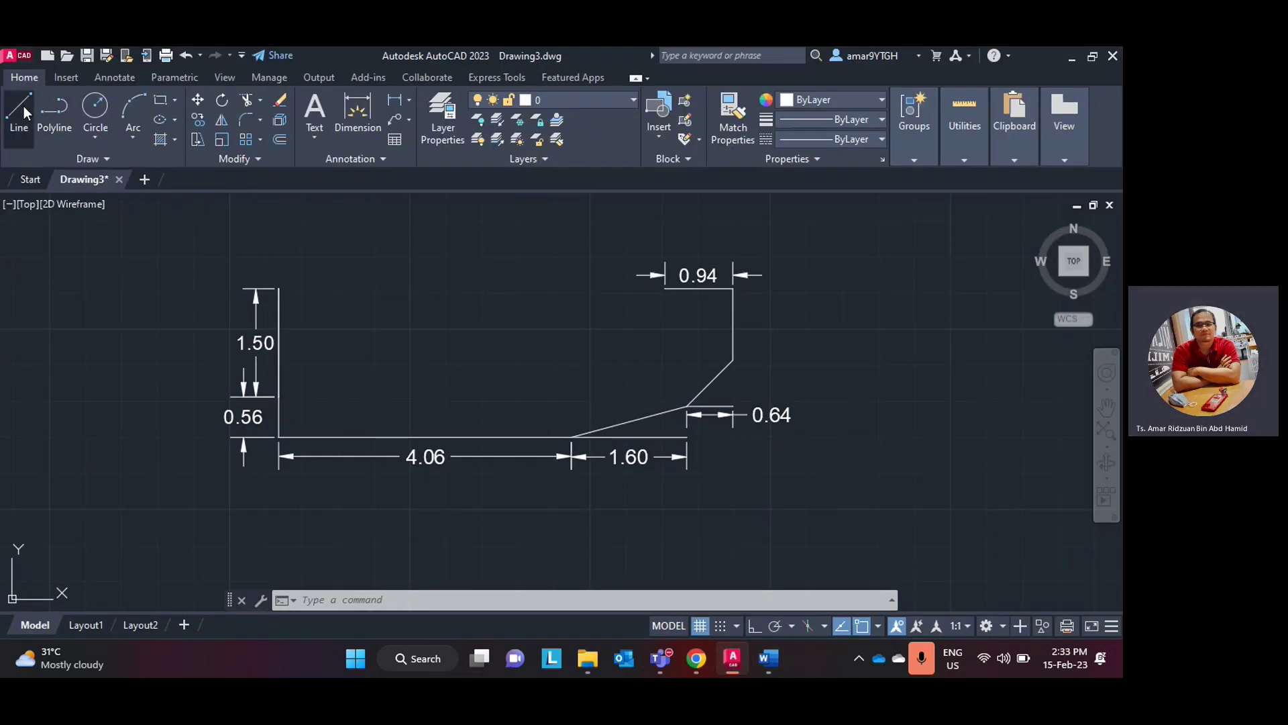
click(20, 108)
click(665, 289)
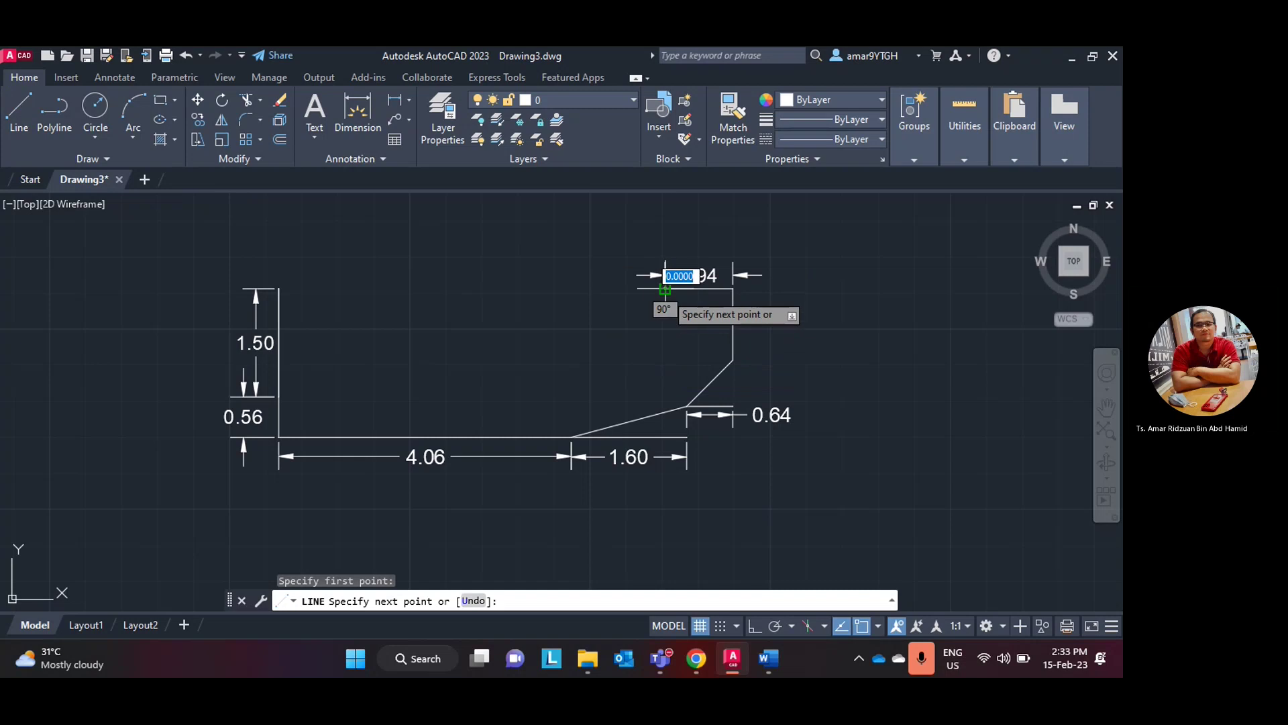
text(0.)
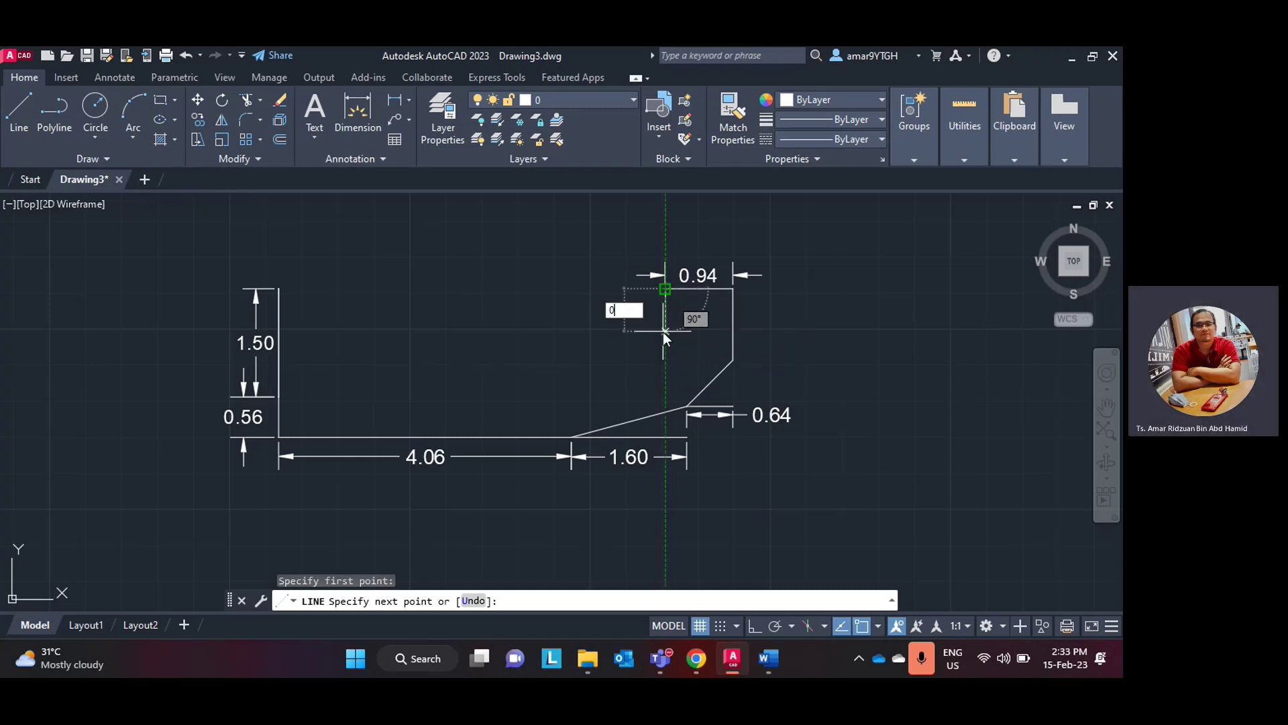
text(8)
key(Return)
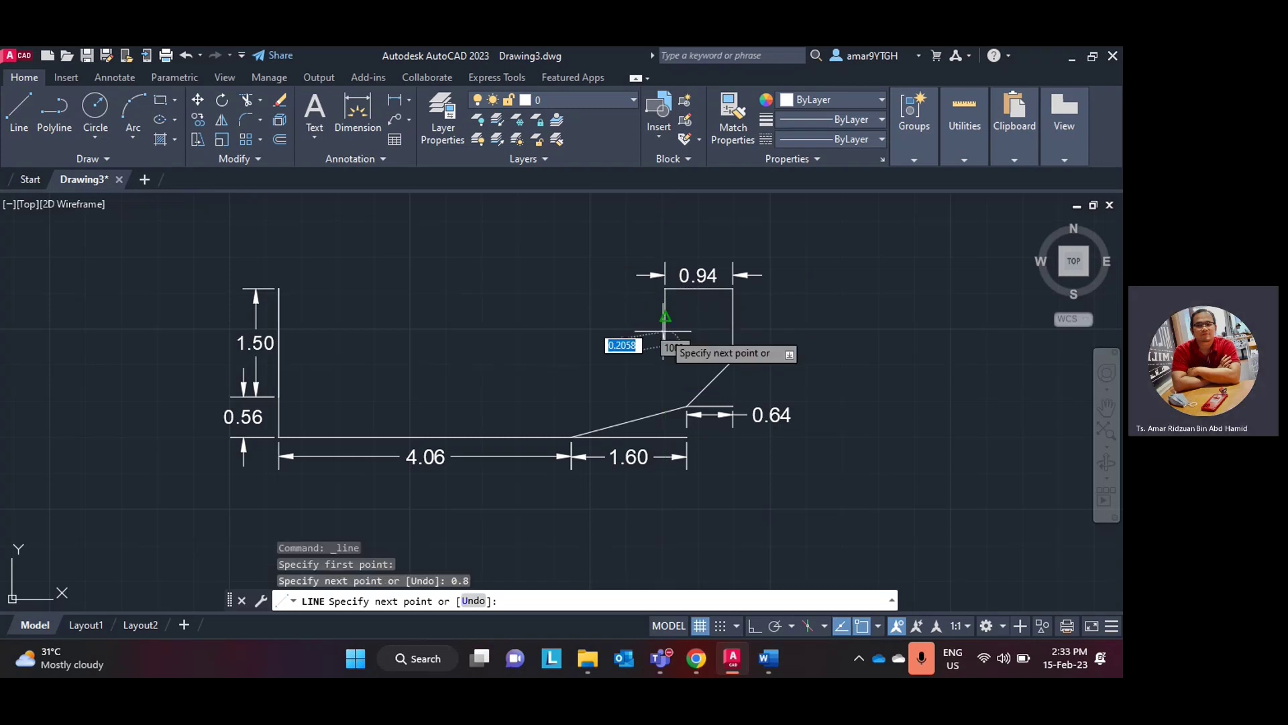
key(Escape)
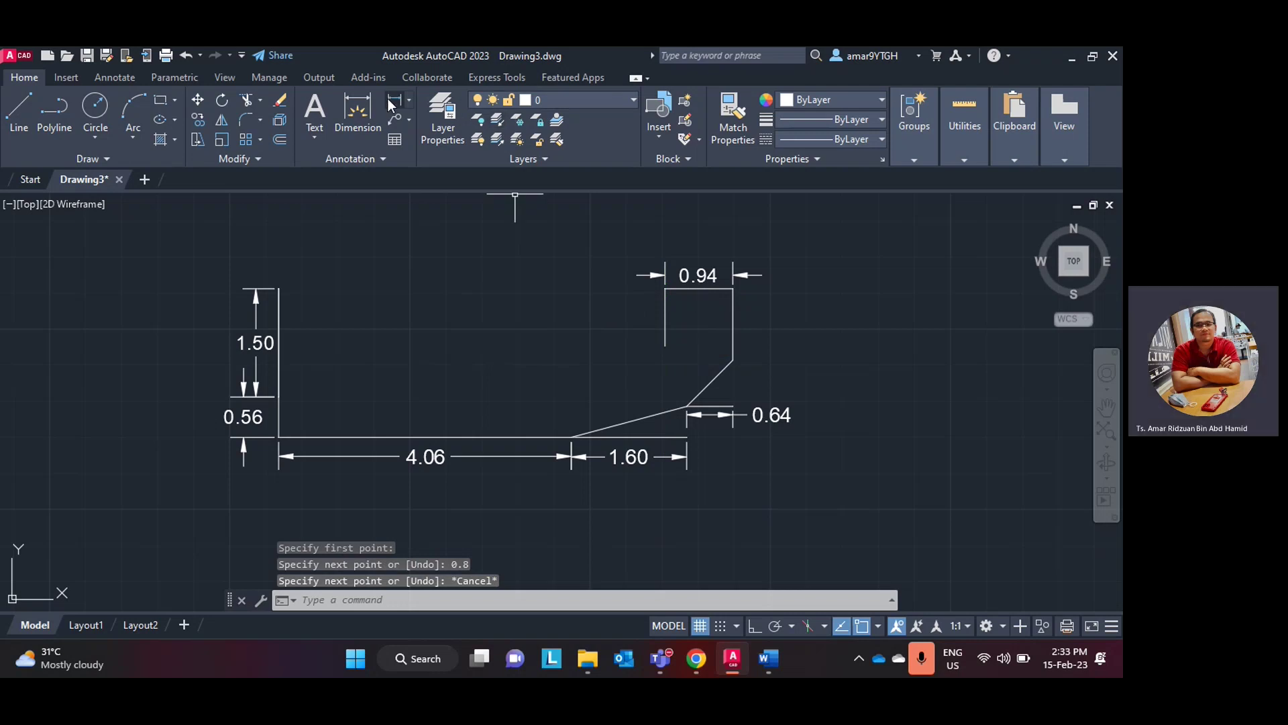
- Dimension the vertical line 0.80 and reset its text position onto the dimension line
click(388, 98)
click(665, 289)
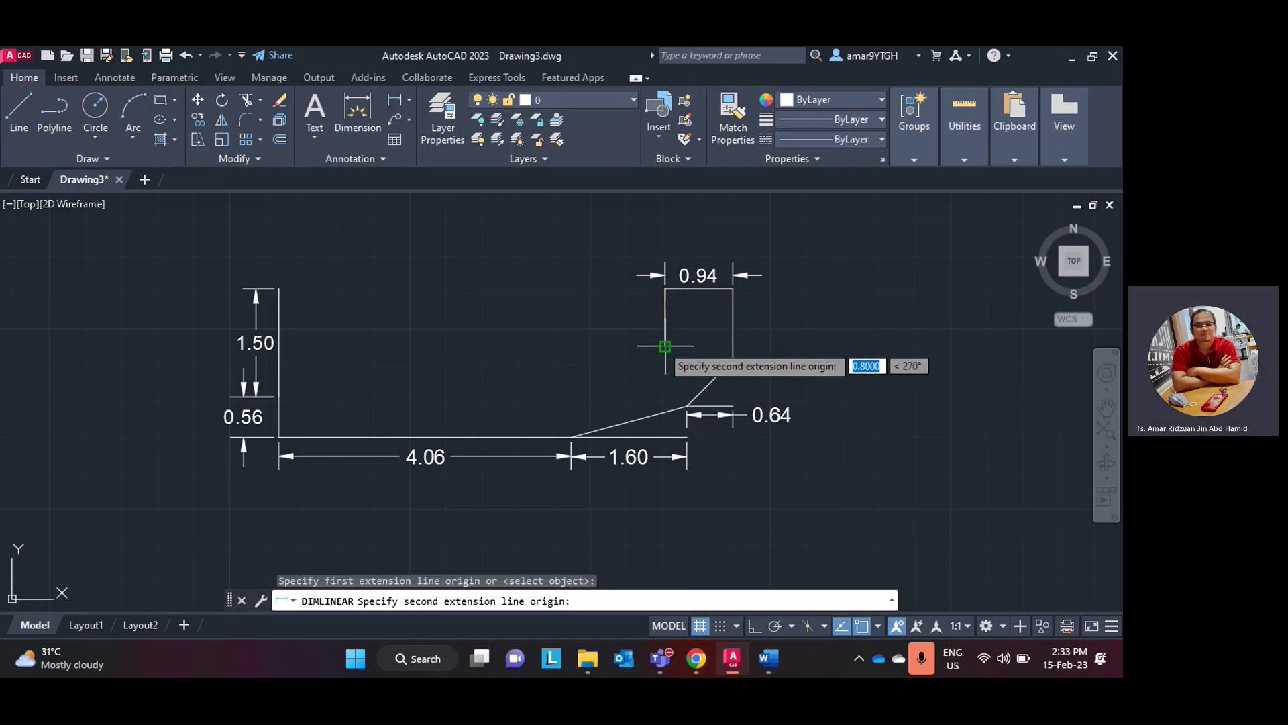
click(665, 345)
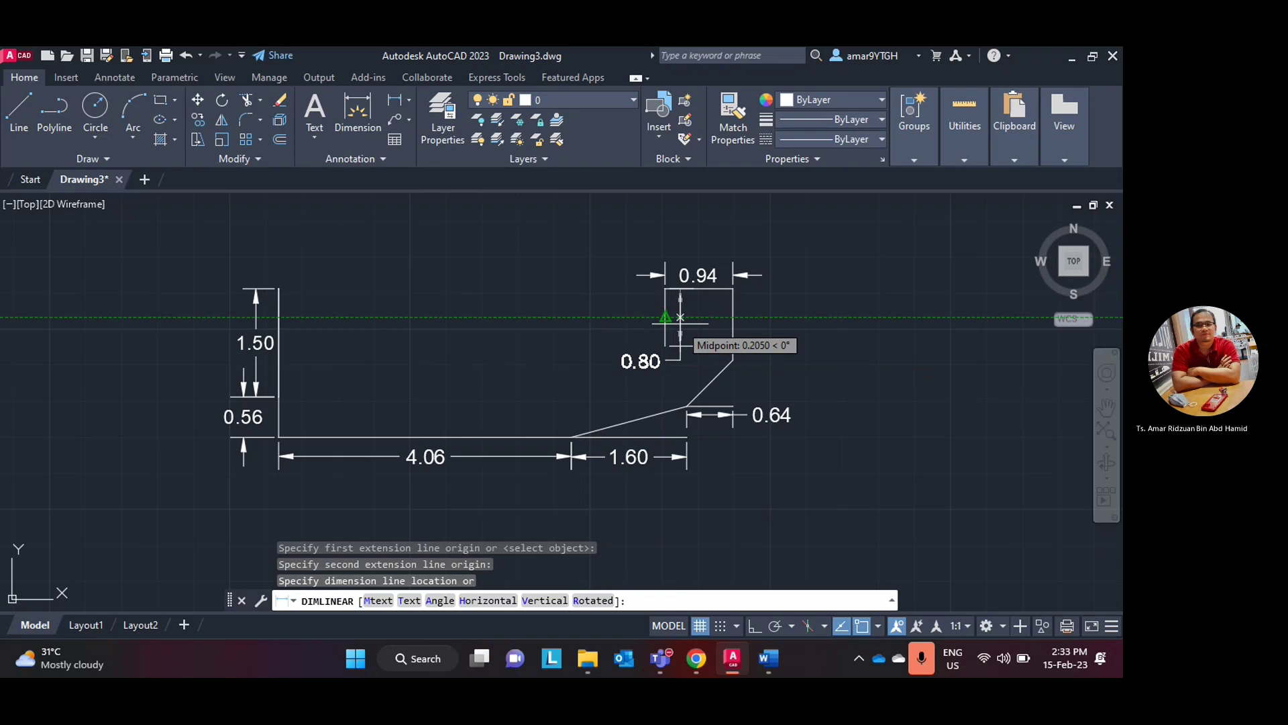
click(679, 317)
click(680, 329)
click(640, 361)
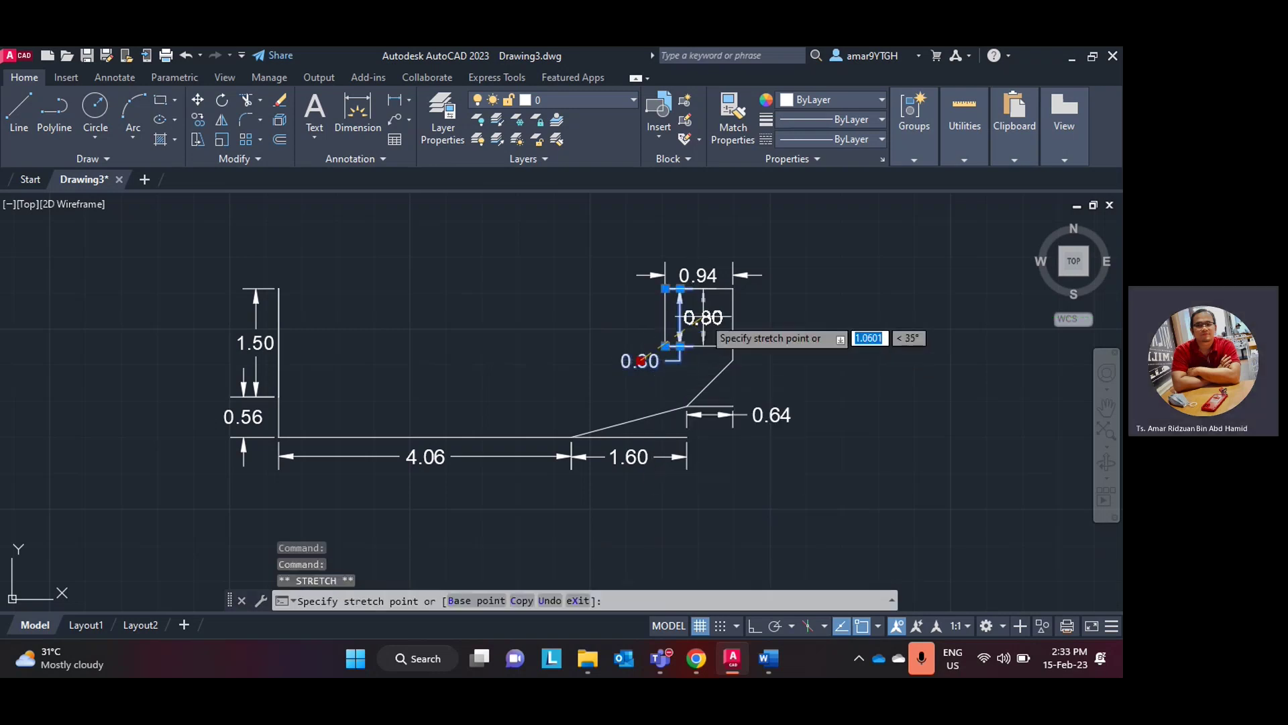
right_click(711, 324)
click(797, 339)
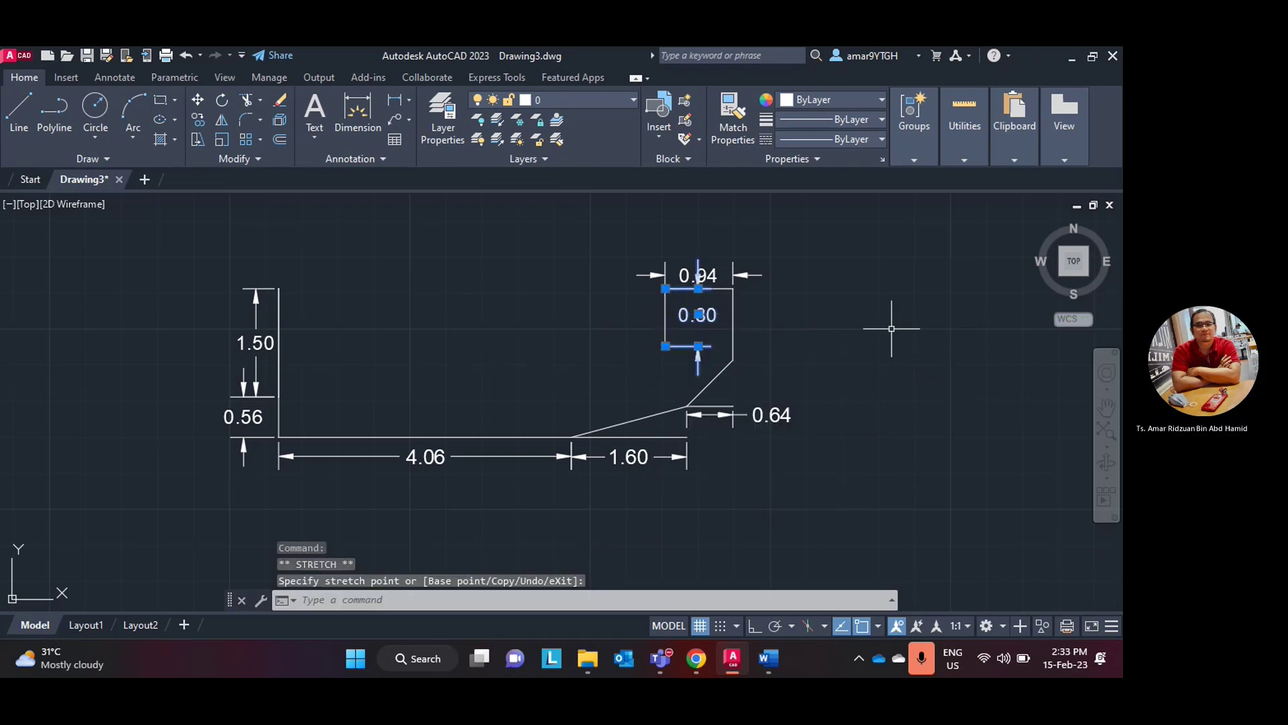
key(Escape)
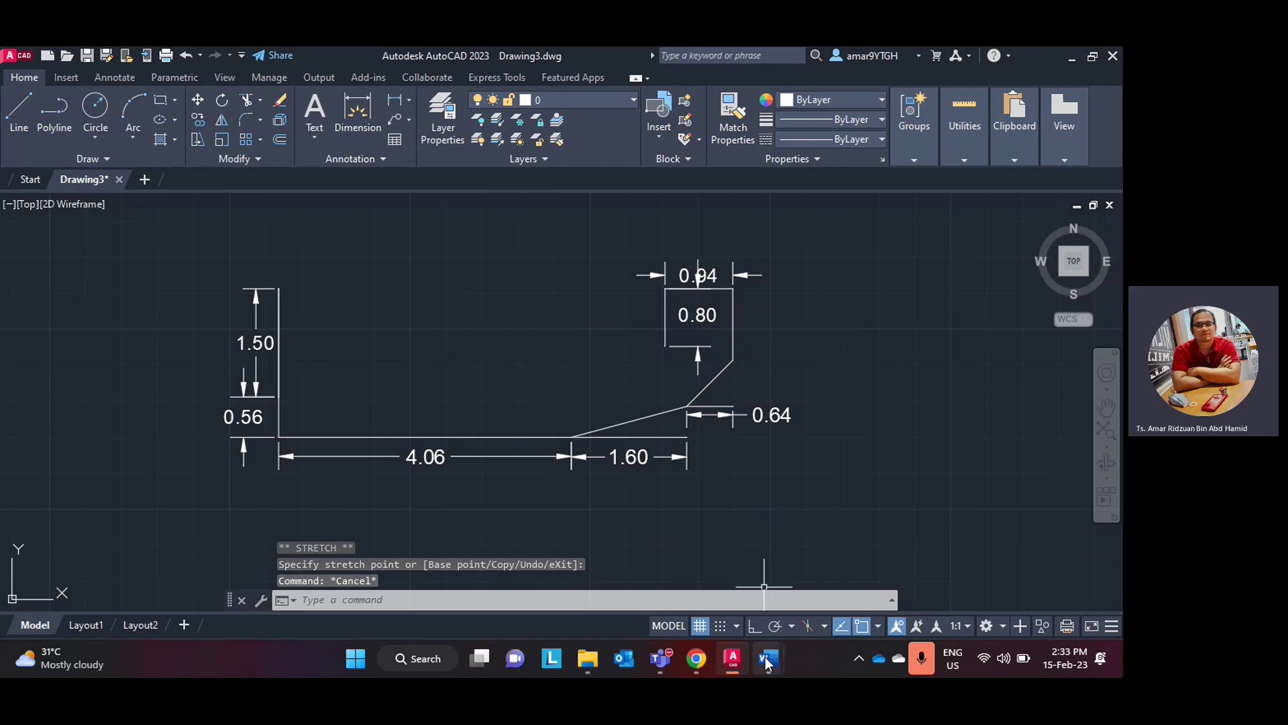
- Check the Word bracket figure, hide Chrome, and bring Drawing3 back to the front
click(732, 661)
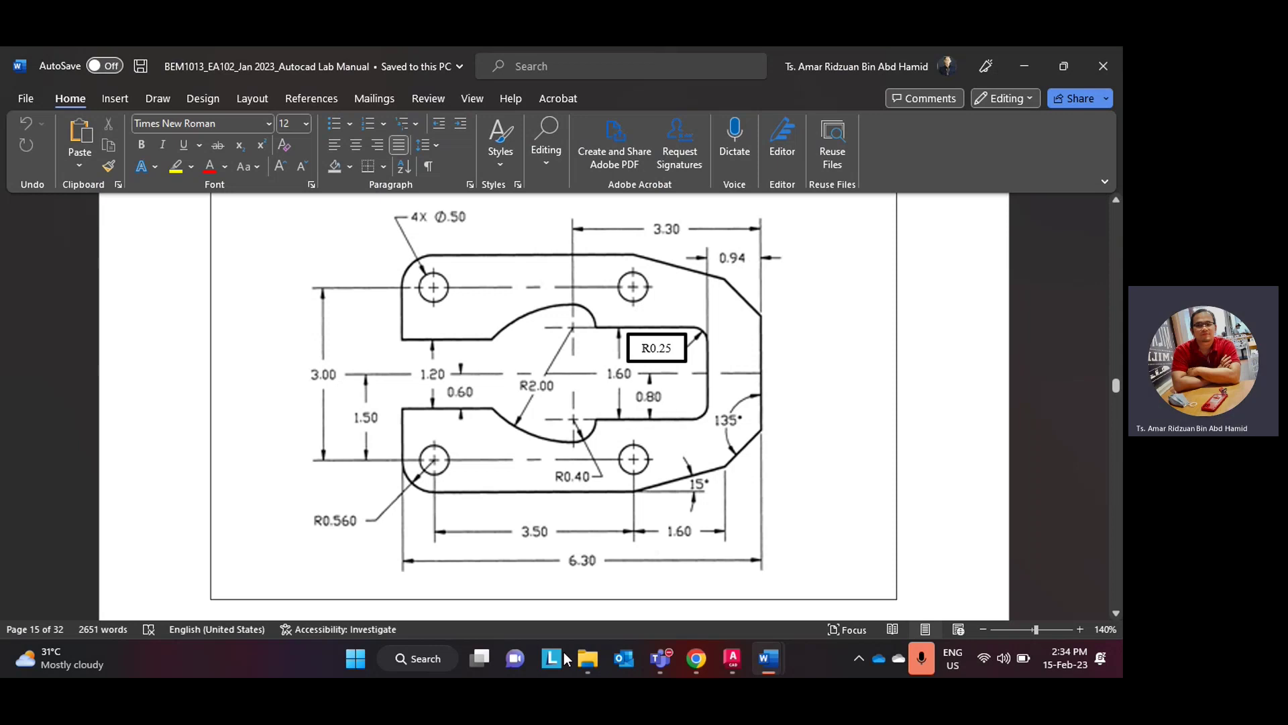
click(694, 655)
click(695, 654)
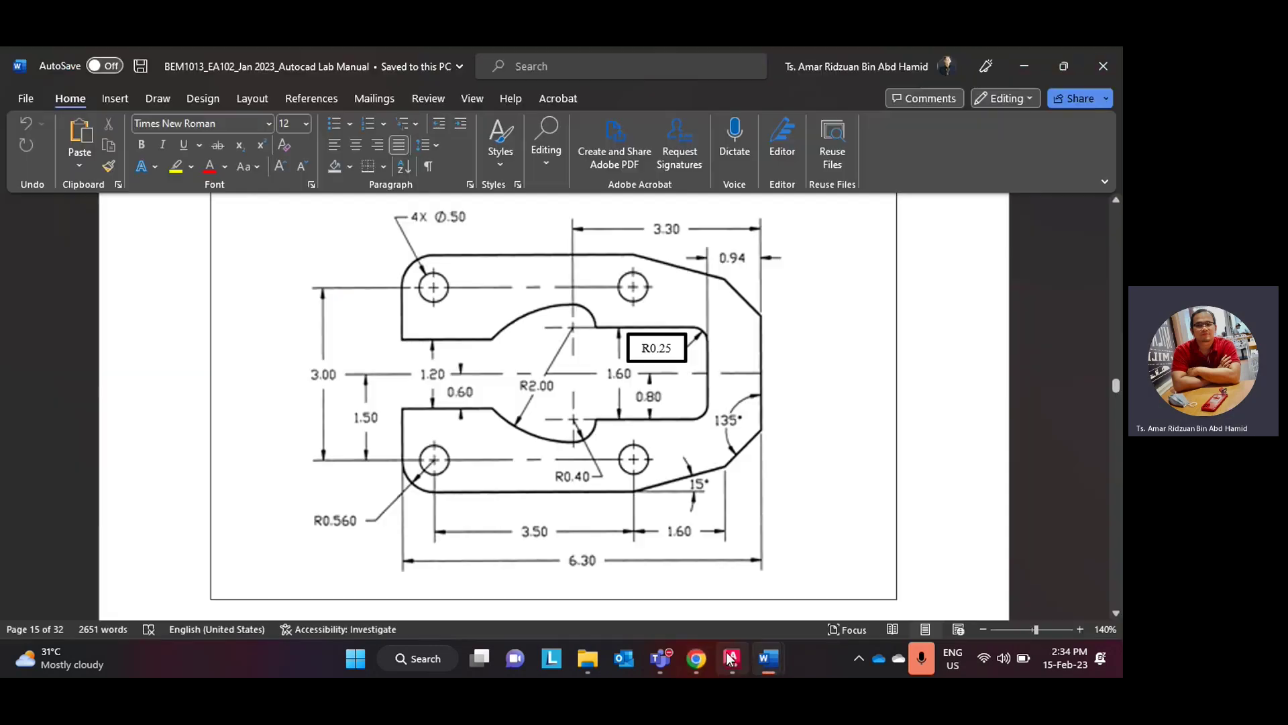
click(733, 657)
- Draw a 2.36 horizontal line leftward from the bottom of the 0.80 line
click(19, 107)
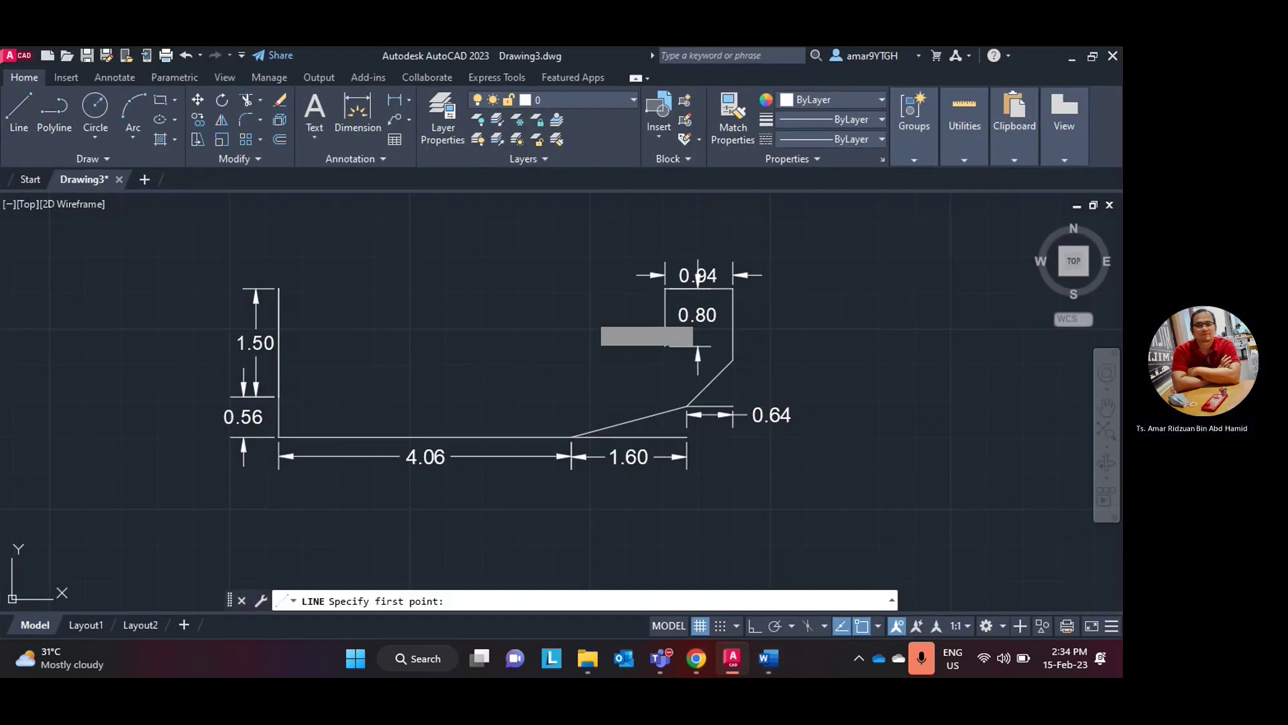
click(665, 346)
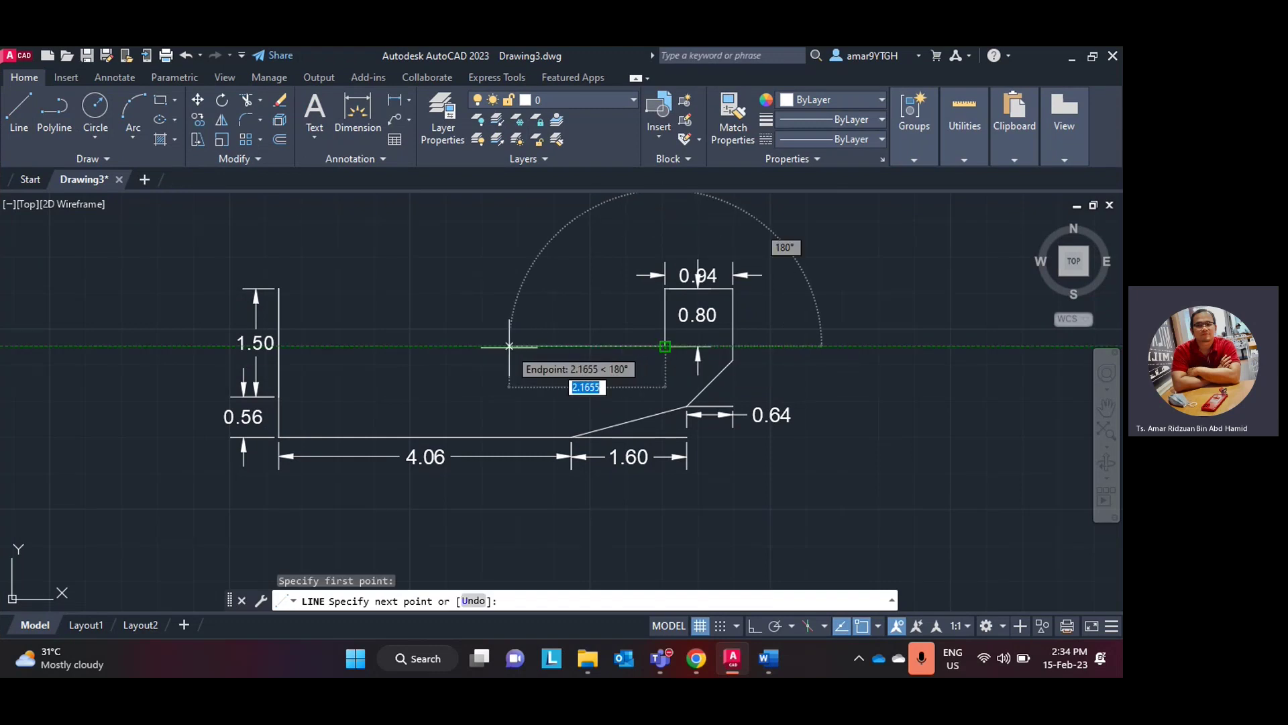
text(2.)
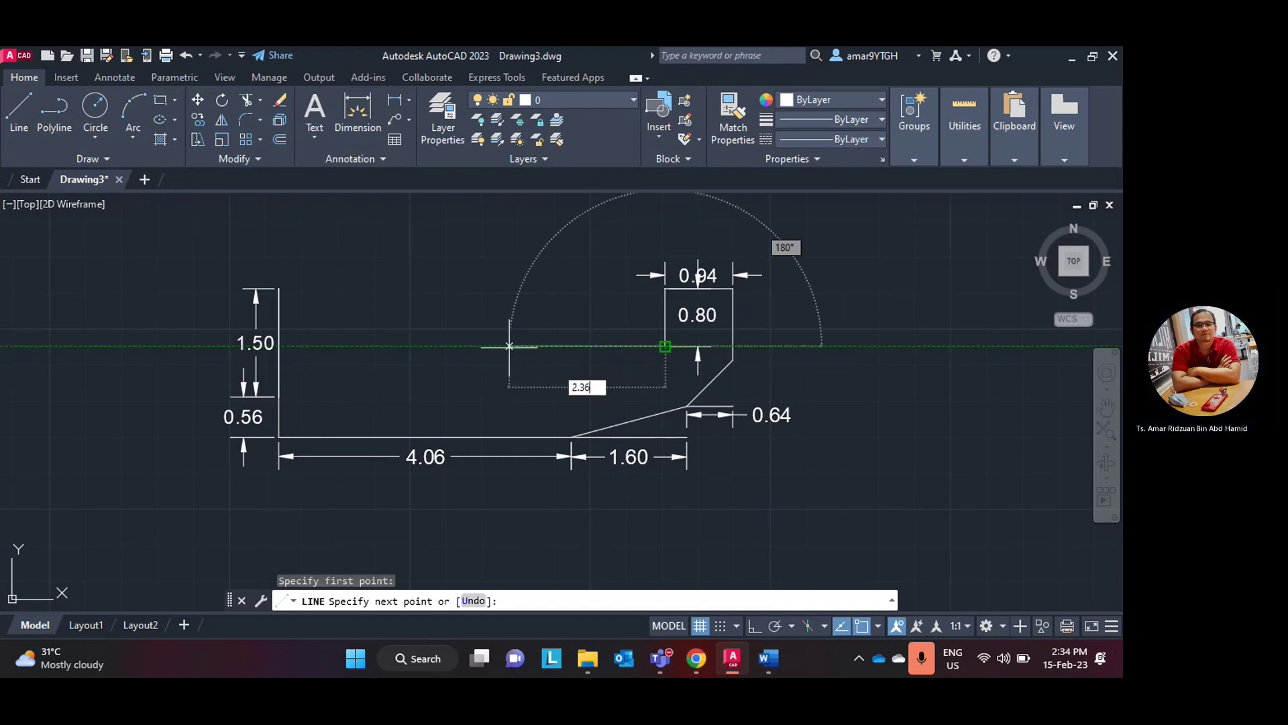
key(Return)
key(Escape)
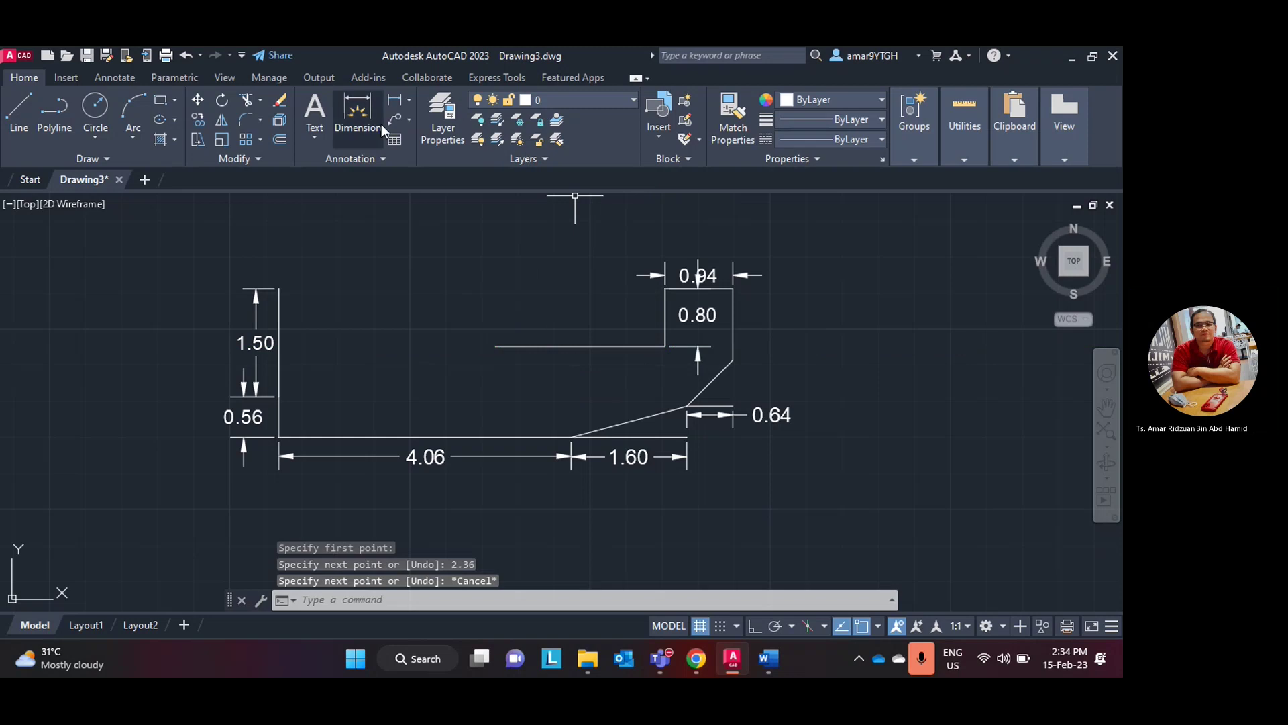
- Add a 2.36 linear dimension below the new line, then bring up the Word lab manual
click(395, 102)
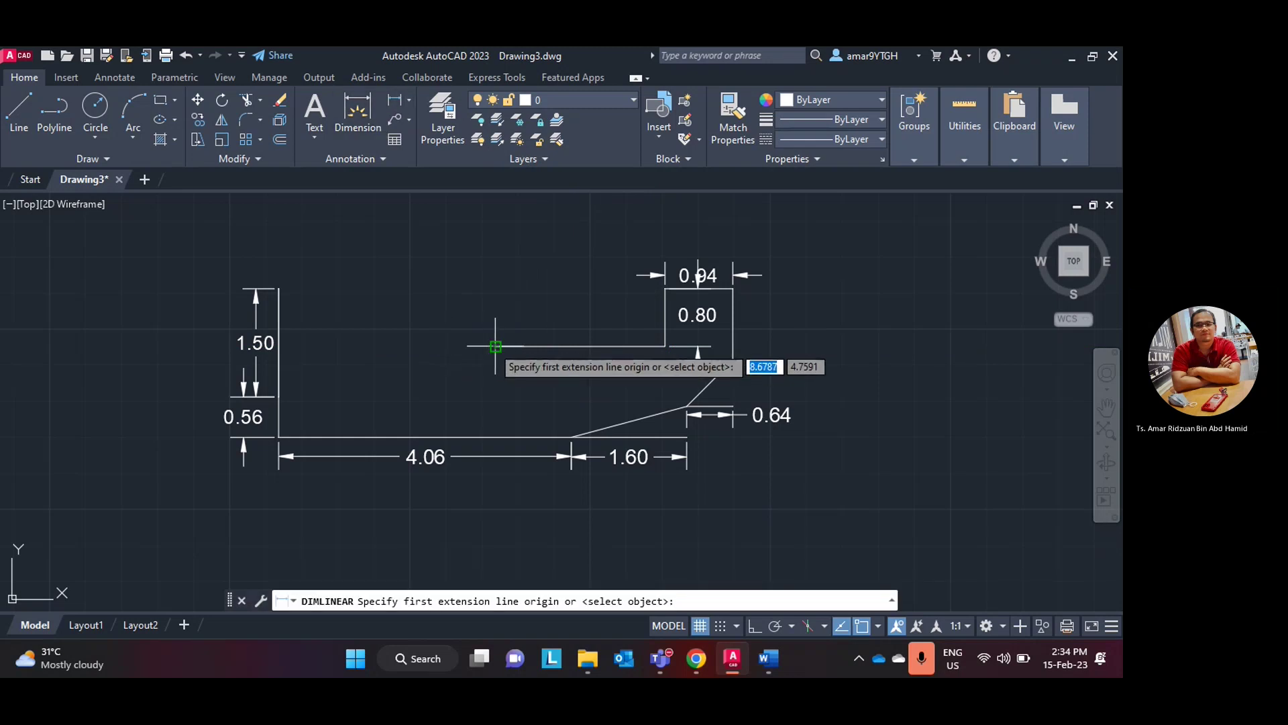
click(495, 346)
click(664, 347)
click(661, 360)
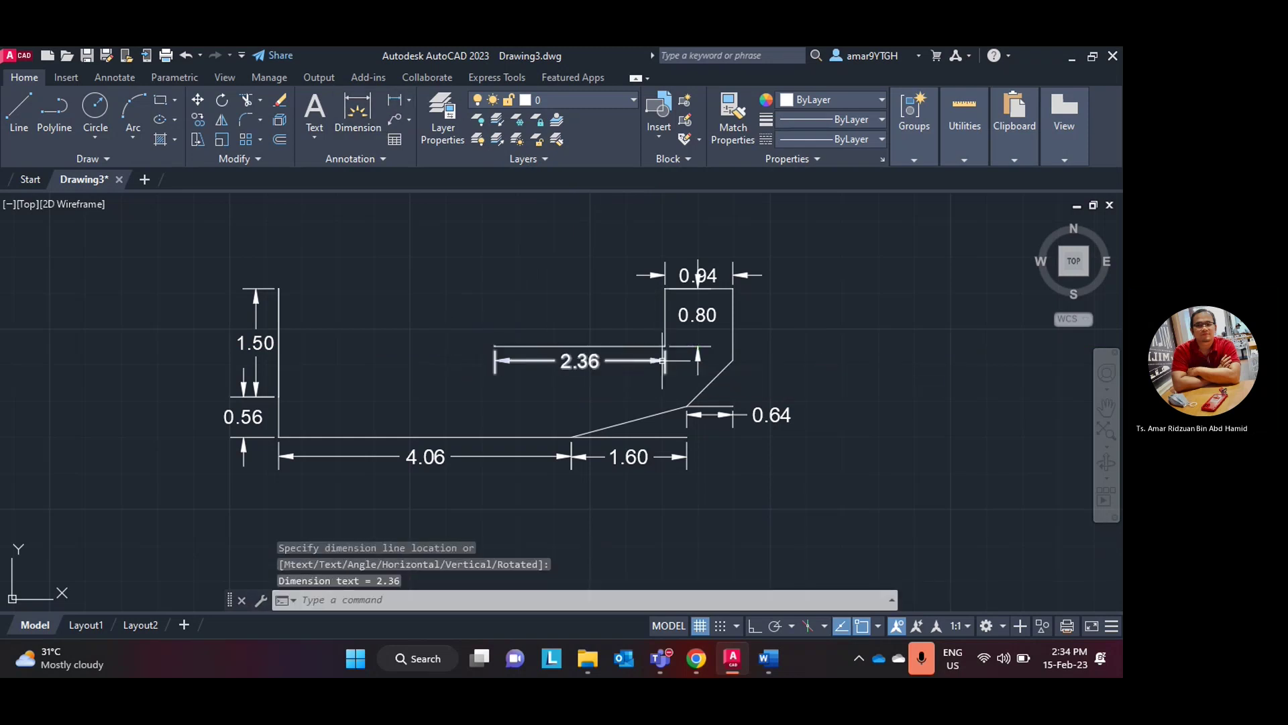
scroll(796, 371, up, 2)
scroll(796, 372, down, 2)
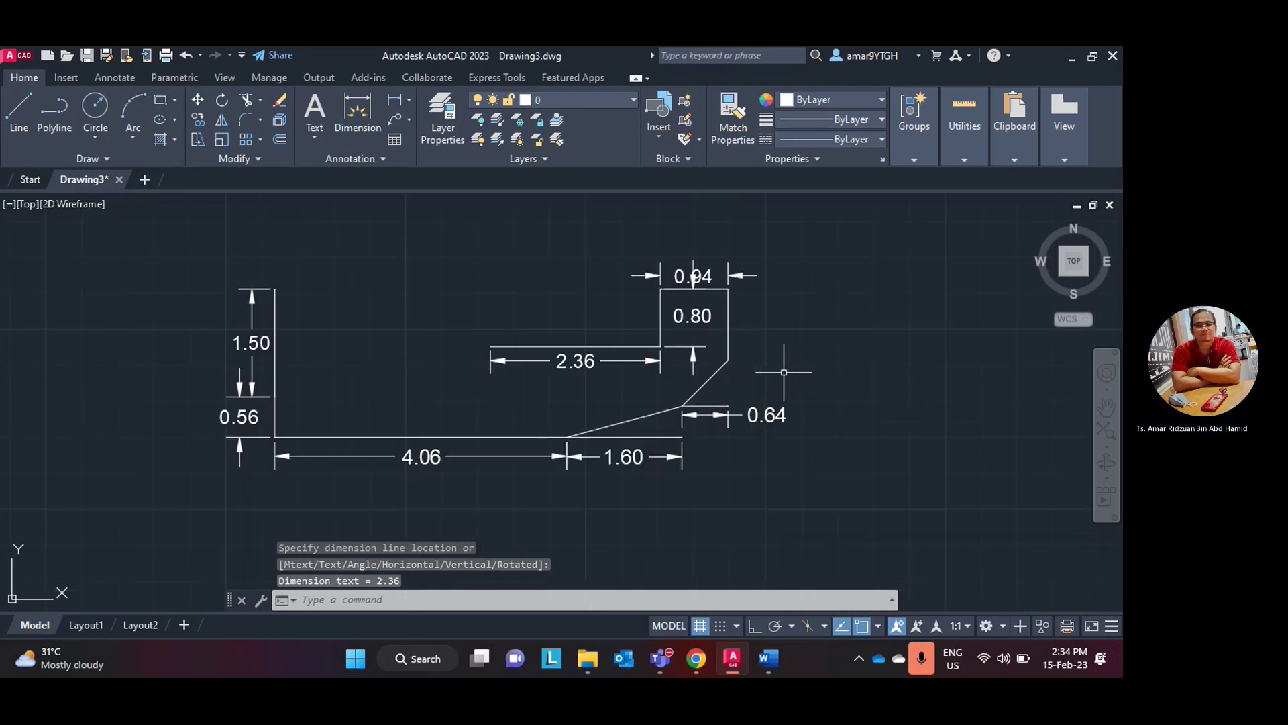
middle_drag(782, 374, 785, 411)
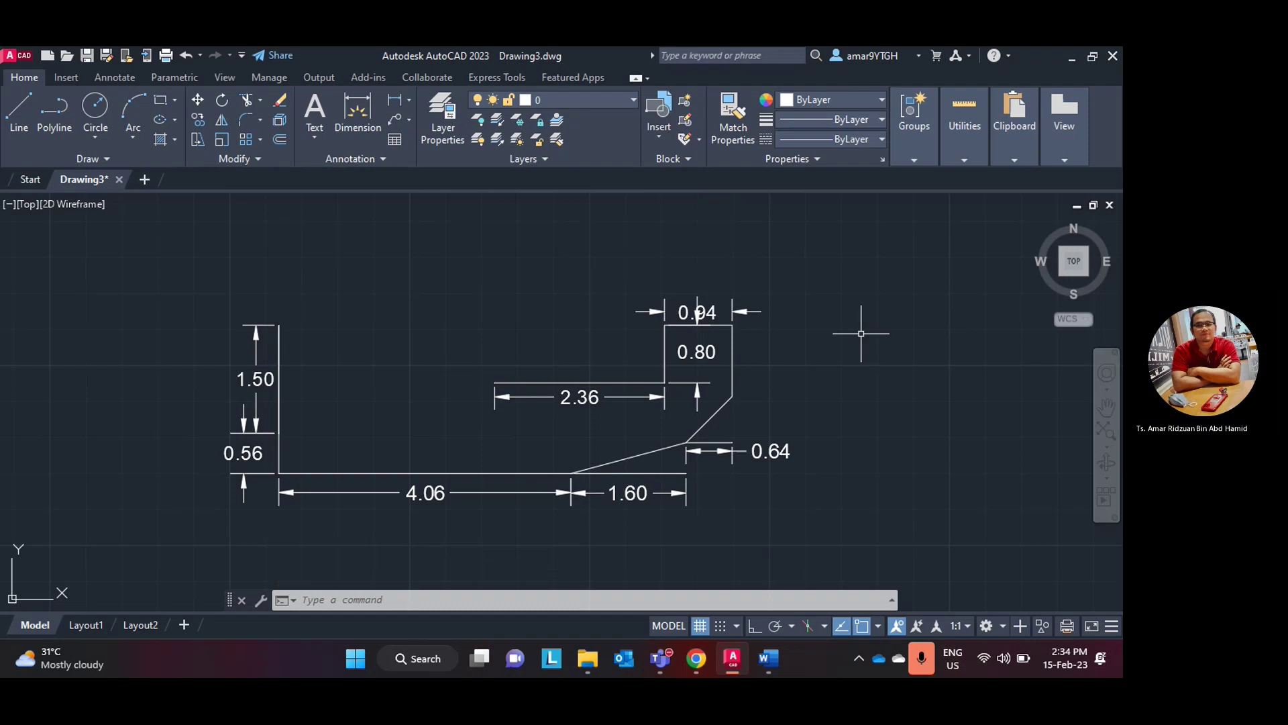
click(723, 664)
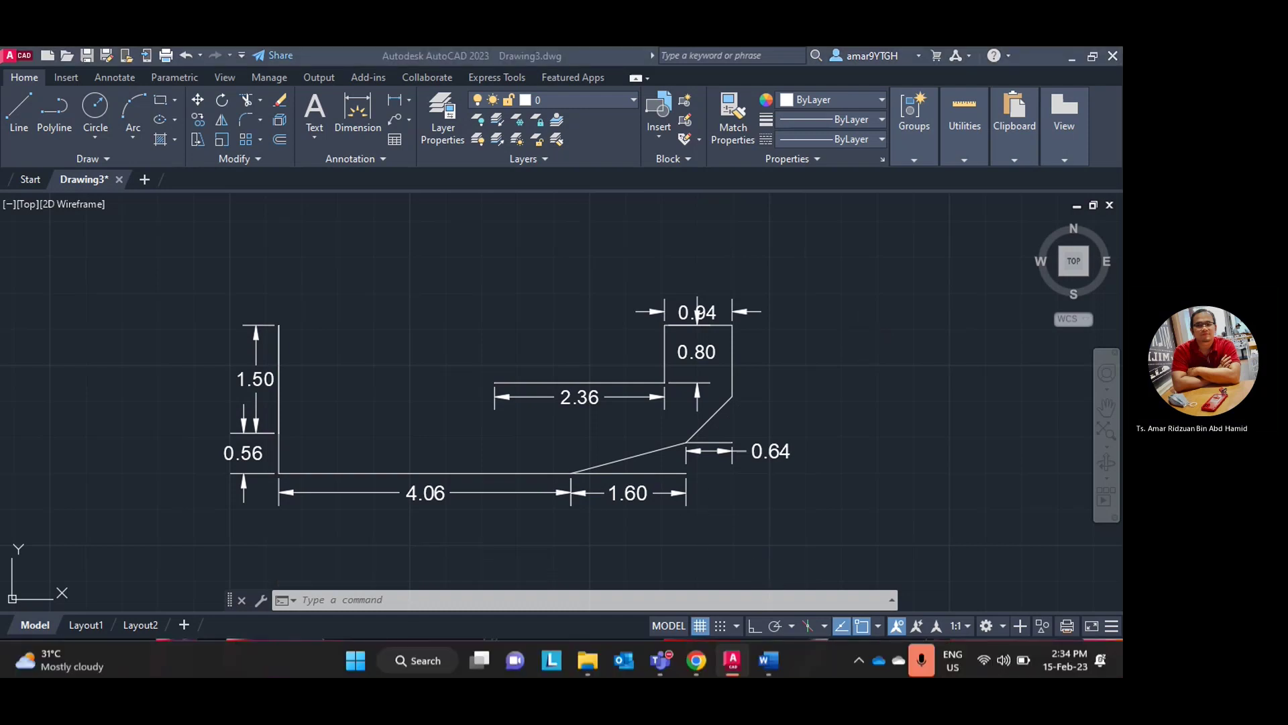
click(733, 662)
- Scroll through the Word exercise figure for reference, then go back to the AutoCAD drawing
scroll(676, 373, up, 3)
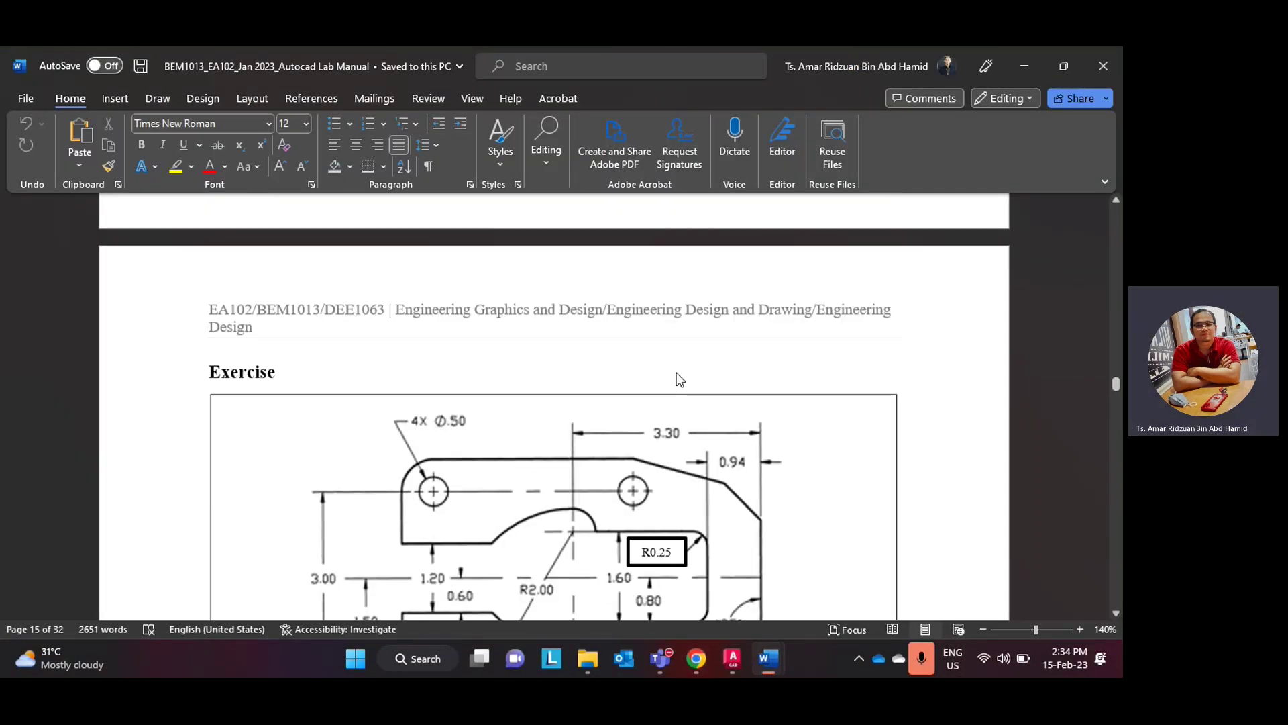
scroll(676, 372, down, 3)
scroll(673, 367, up, 1)
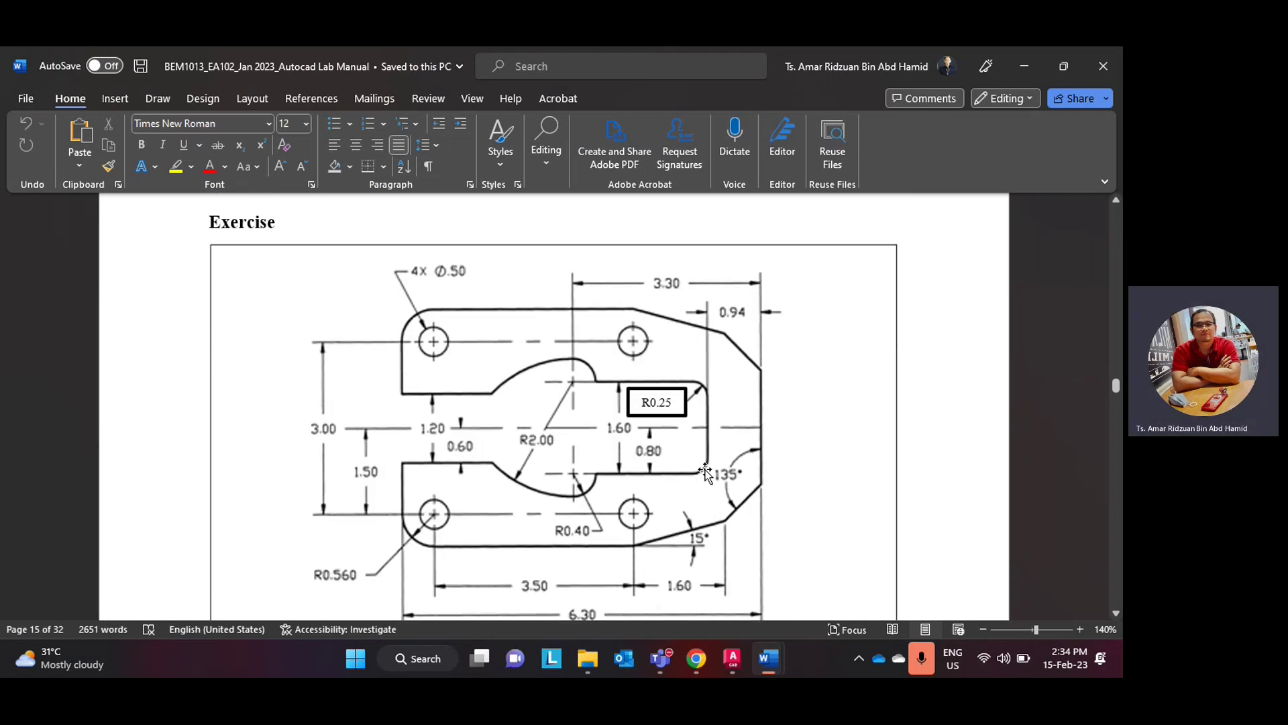
click(696, 659)
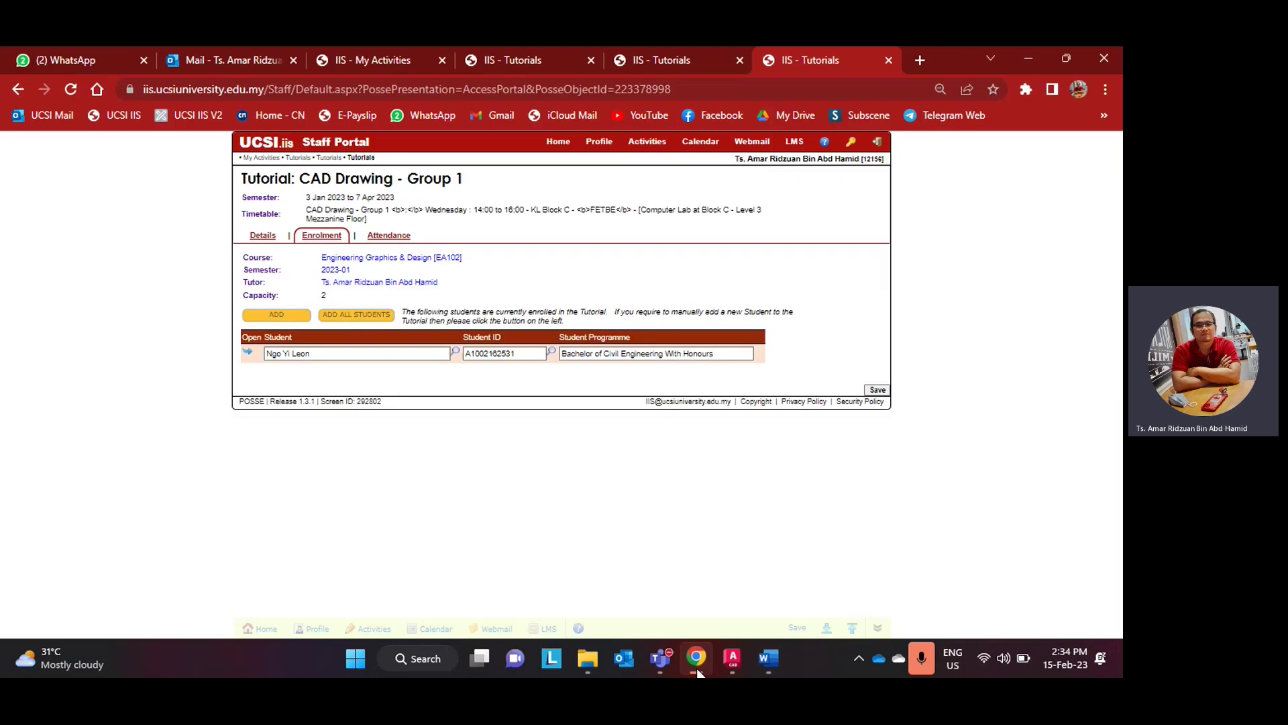
click(696, 660)
click(731, 659)
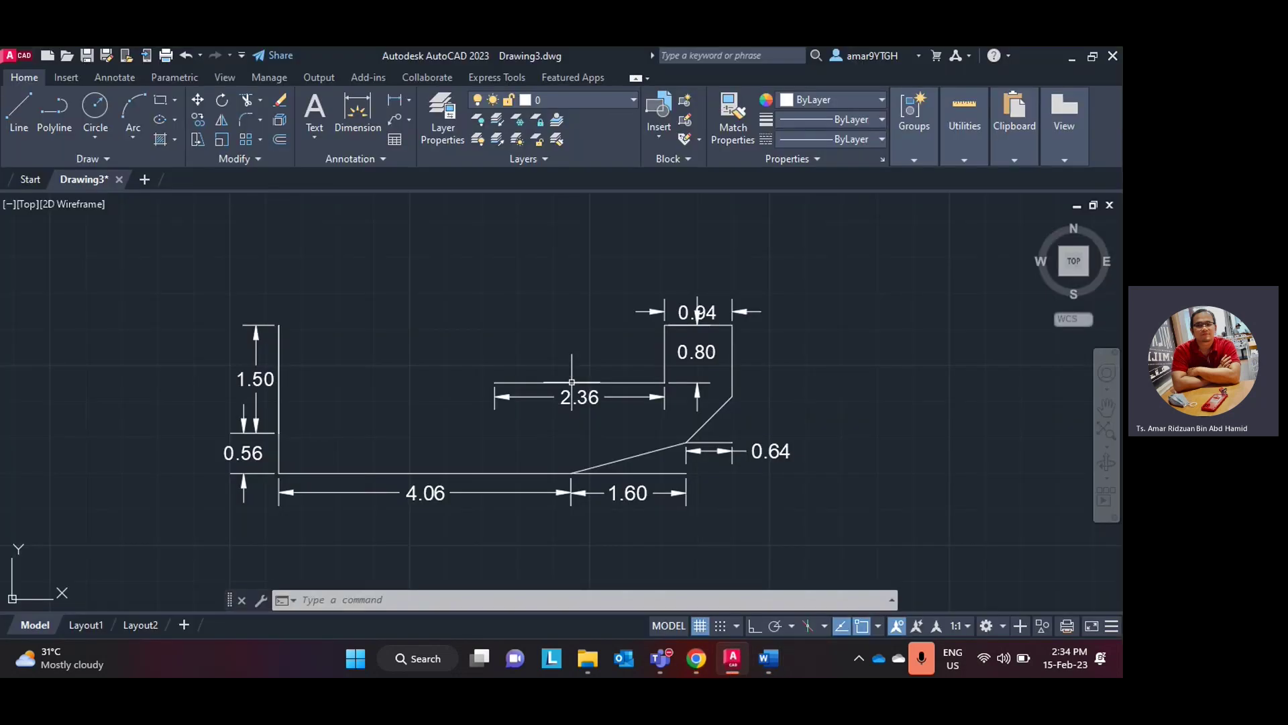
scroll(662, 378, up, 5)
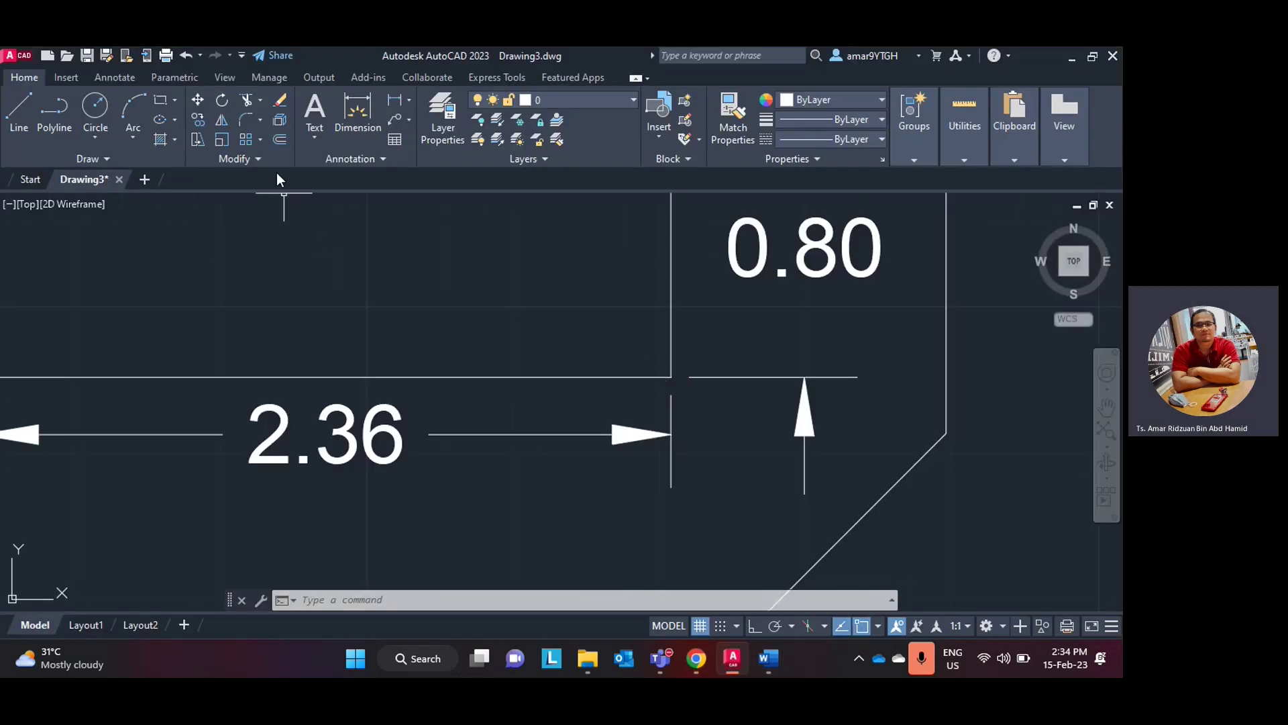
click(259, 119)
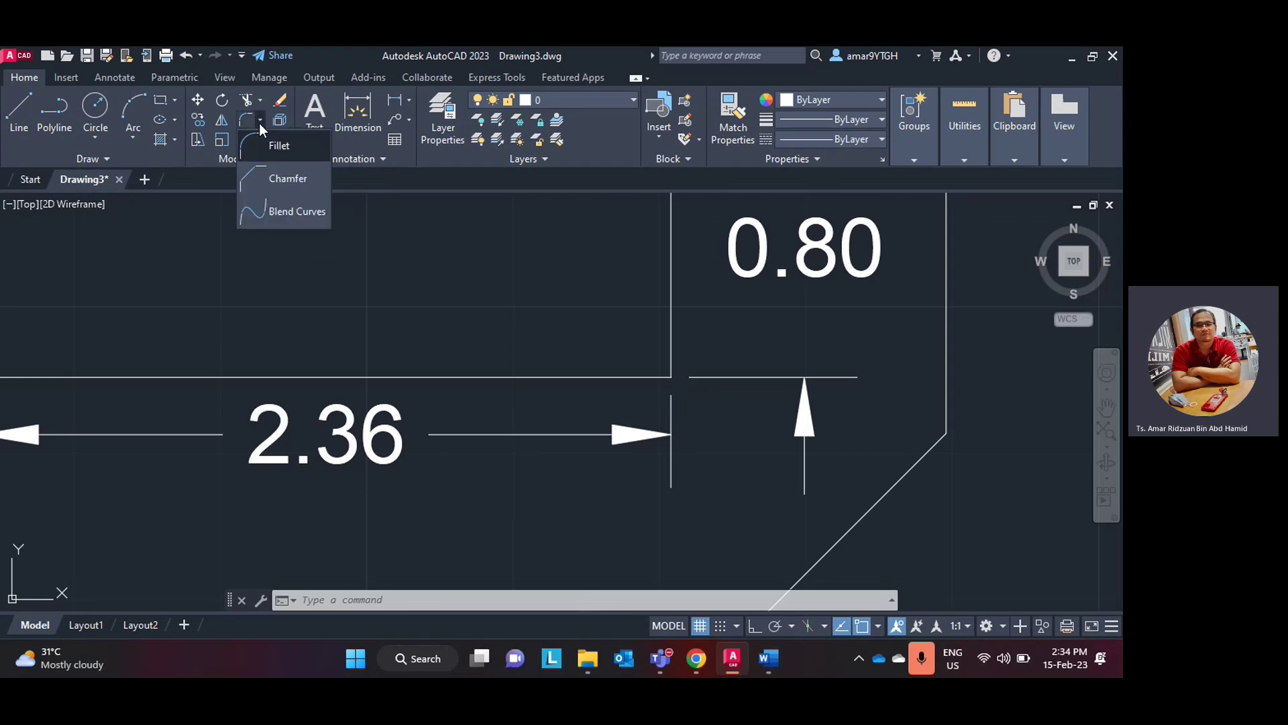
click(271, 148)
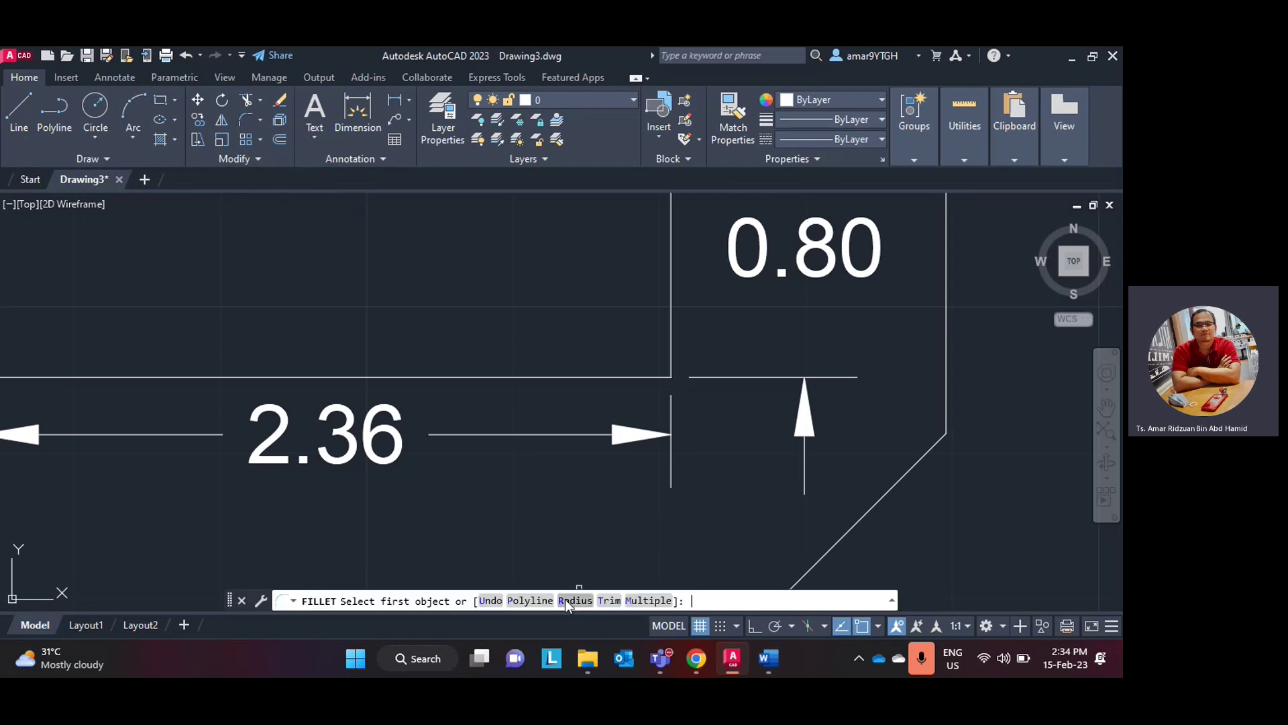
click(567, 600)
text(0.25)
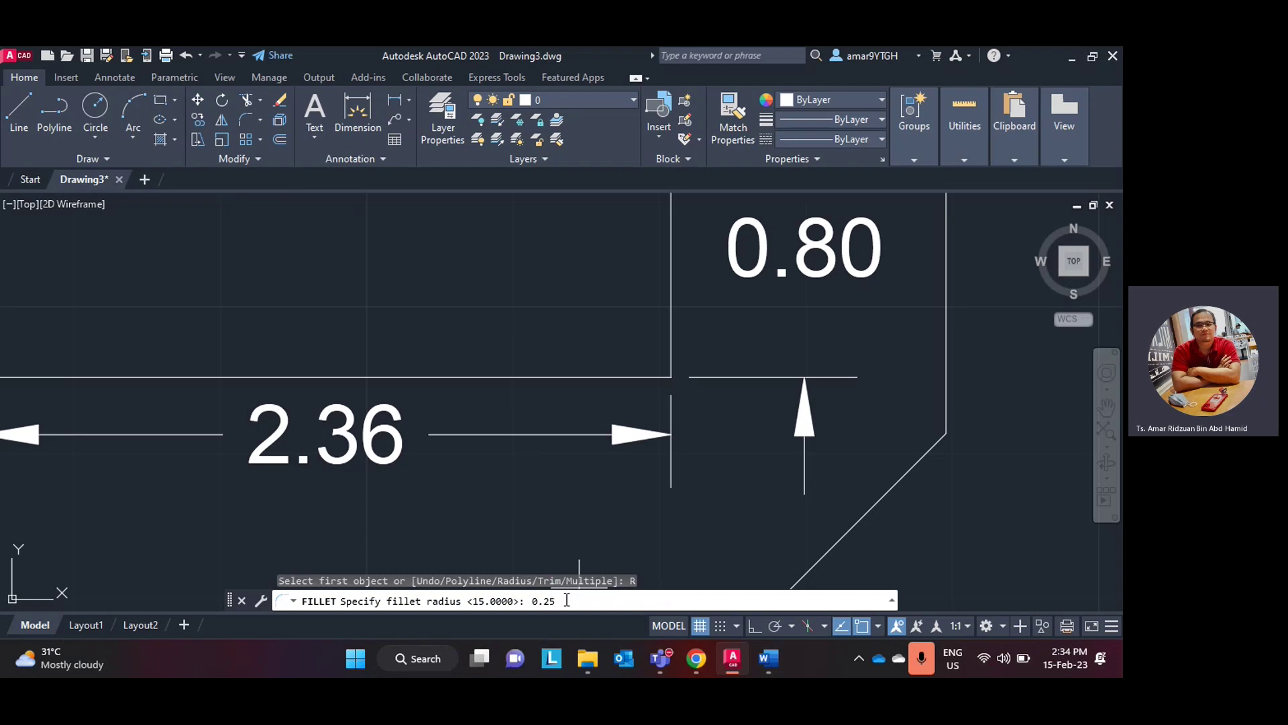
key(Return)
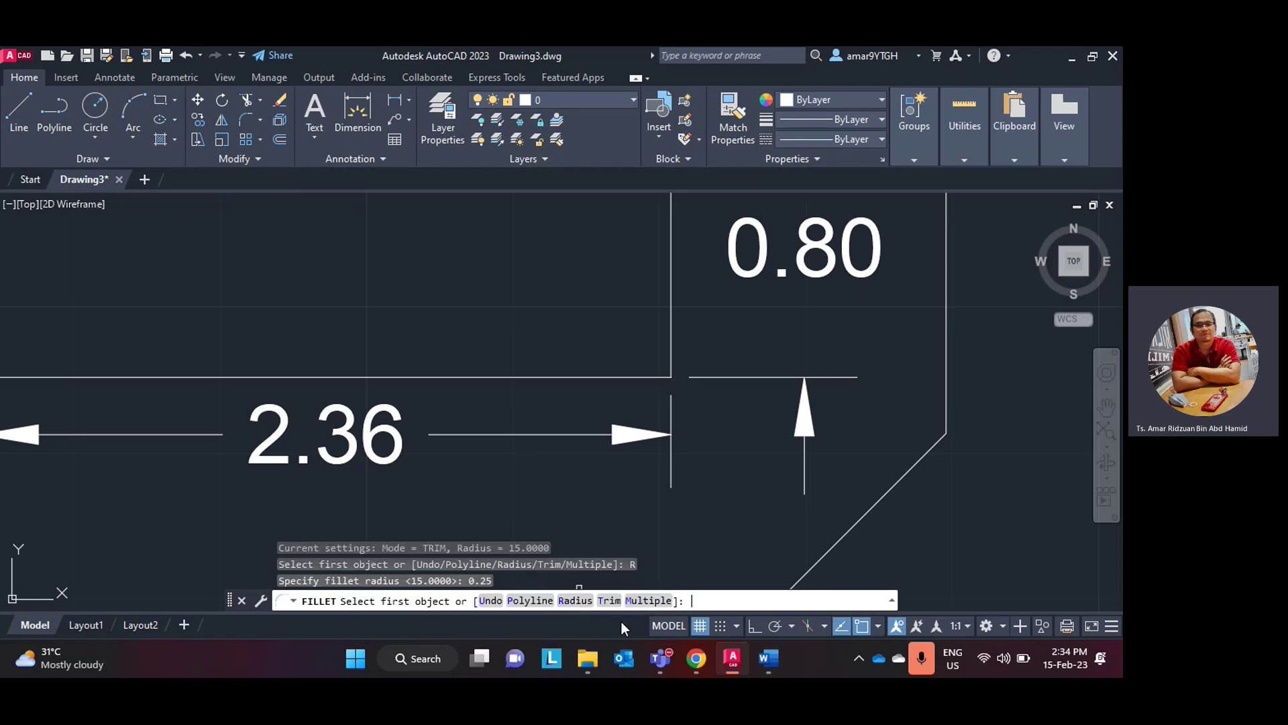
click(642, 380)
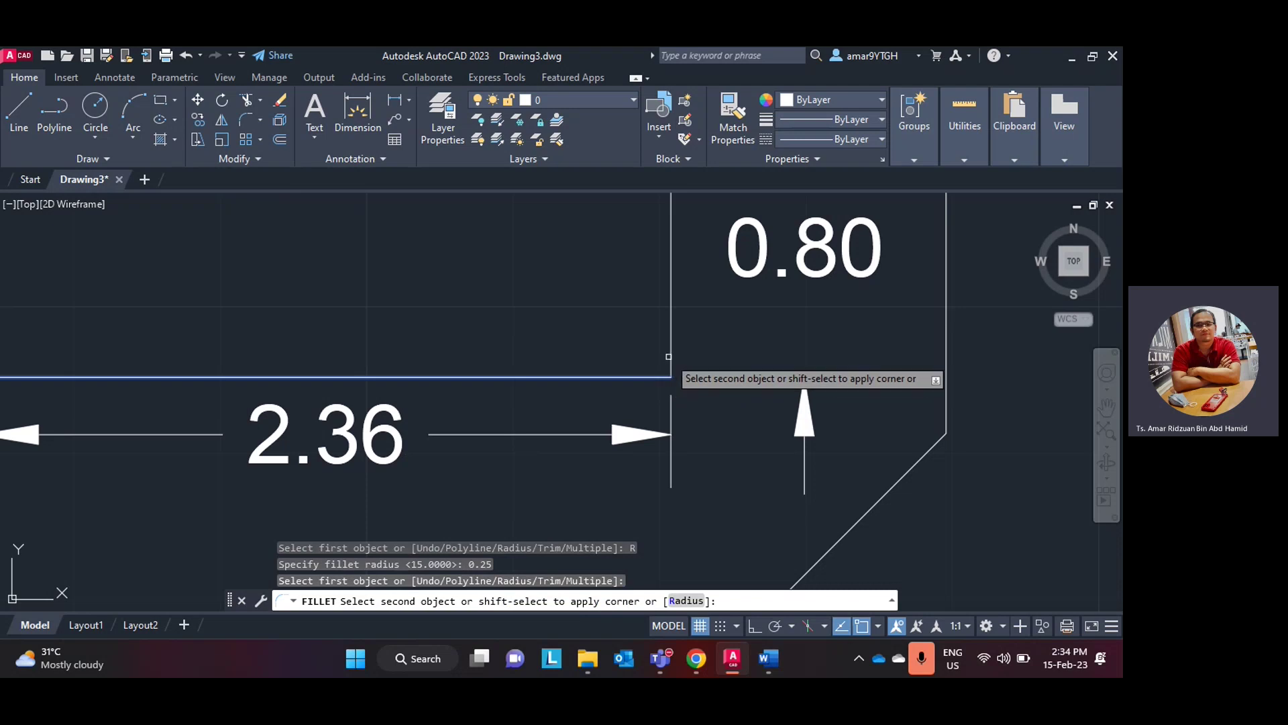
click(670, 360)
scroll(670, 356, down, 5)
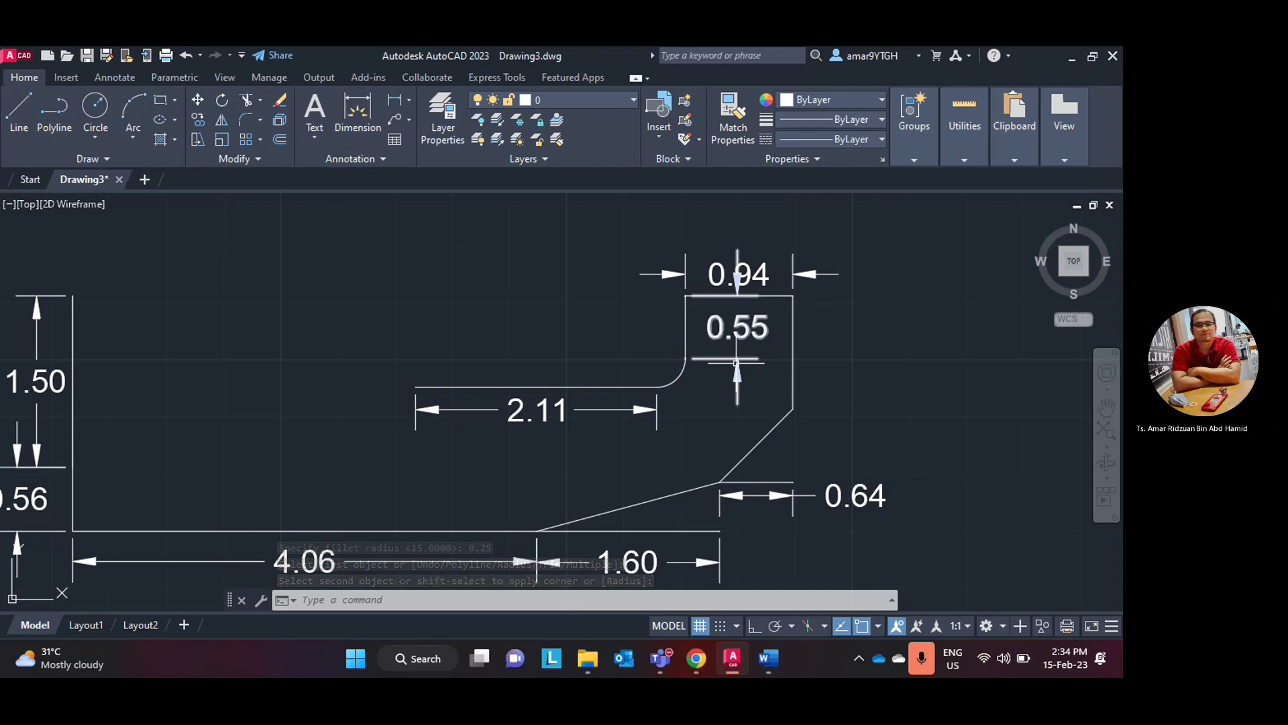
scroll(737, 392, up, 4)
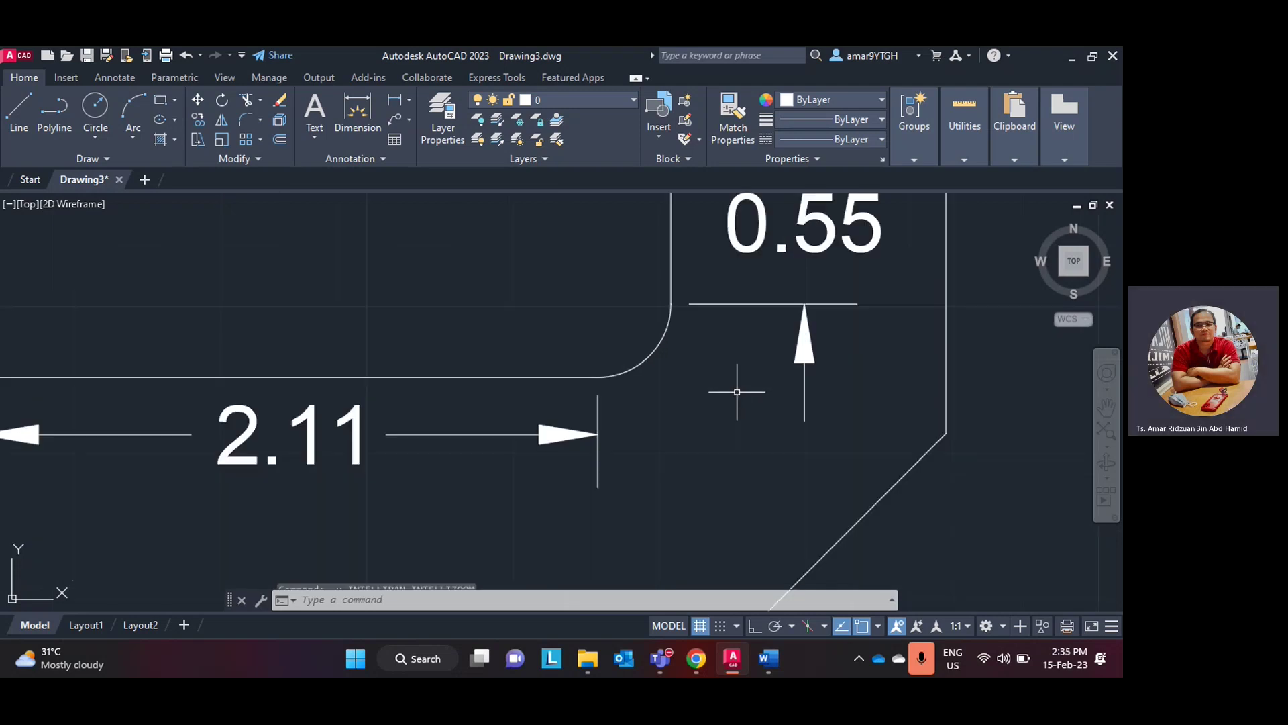
key(ctrl+z)
scroll(681, 388, down, 3)
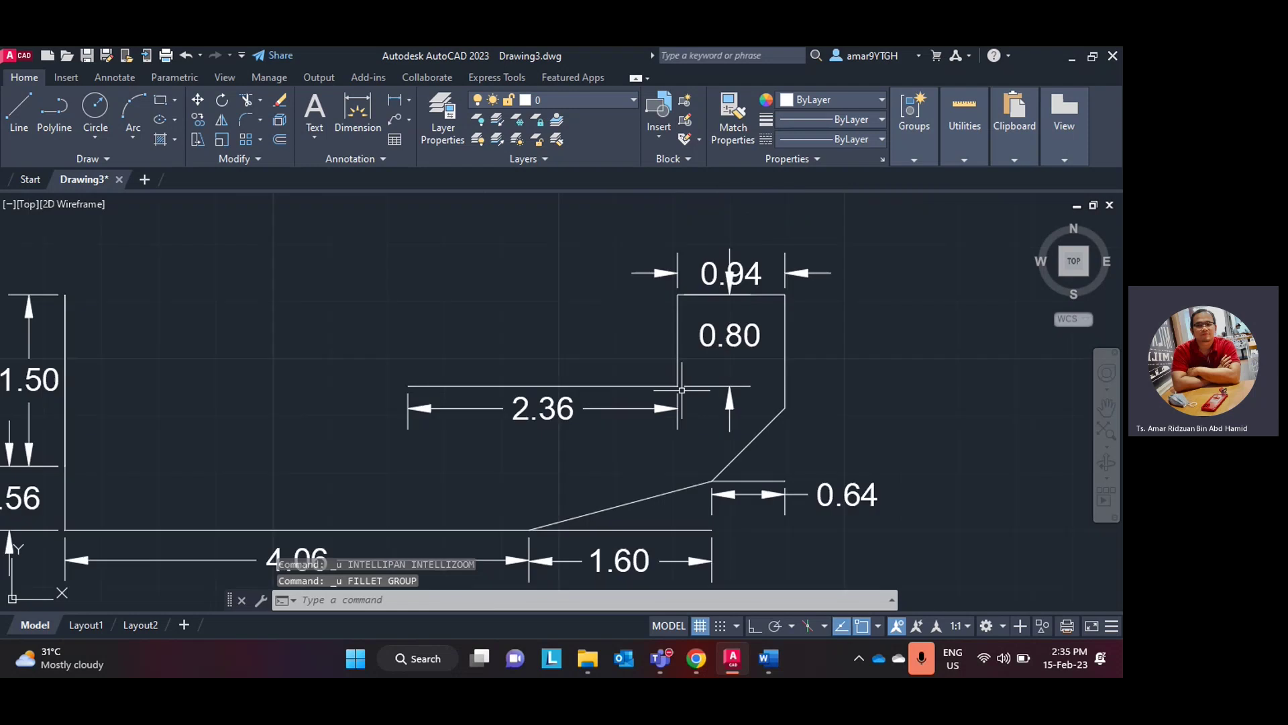
scroll(682, 389, up, 2)
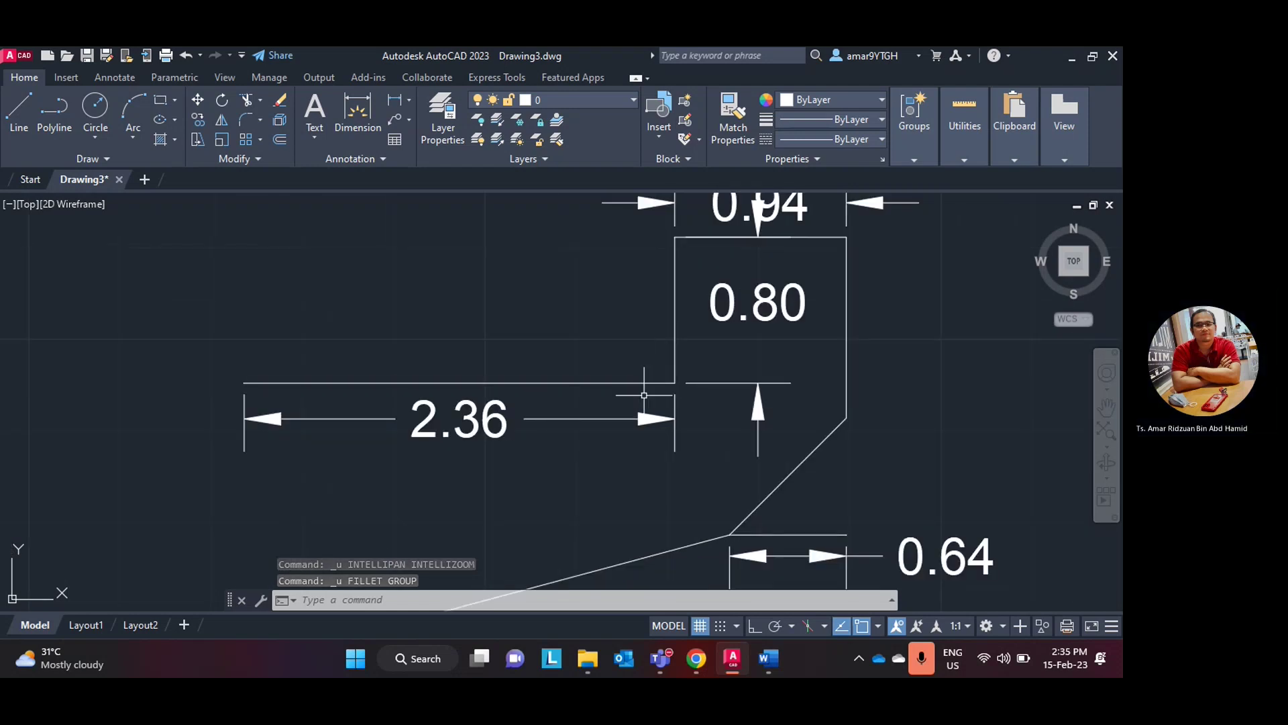
scroll(496, 411, down, 2)
scroll(496, 411, up, 2)
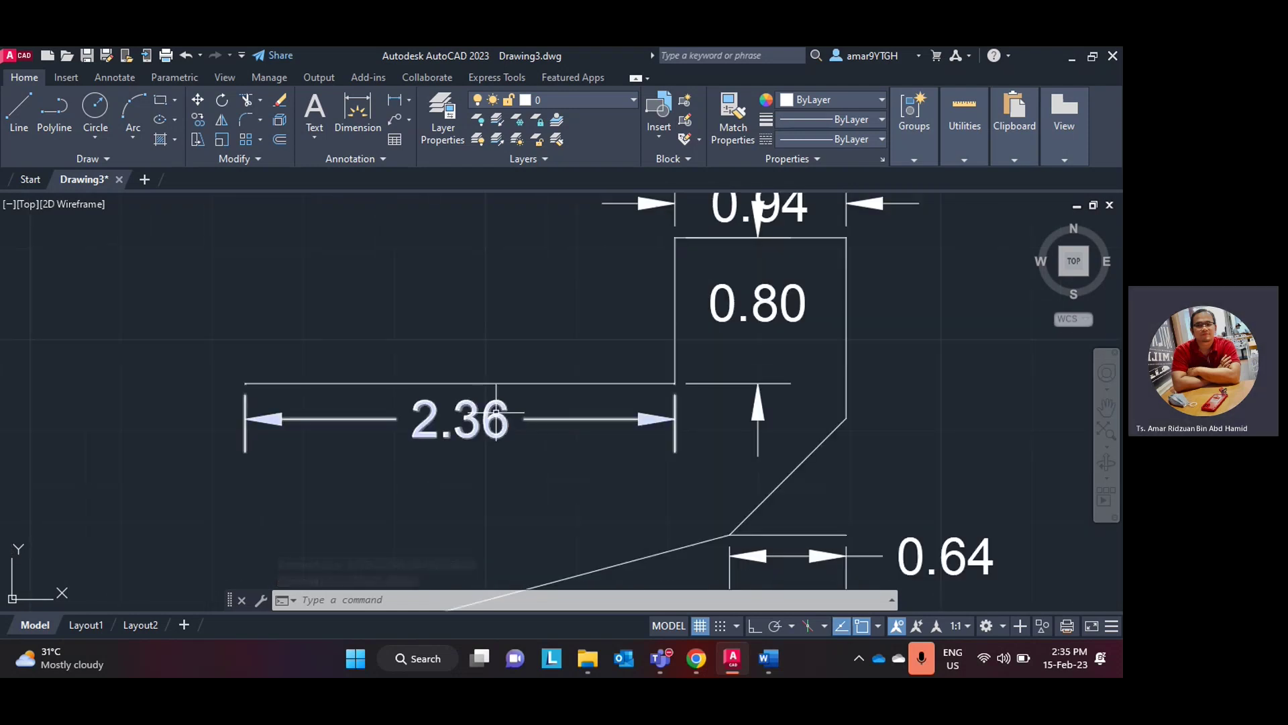
scroll(496, 410, down, 2)
middle_drag(496, 410, 656, 416)
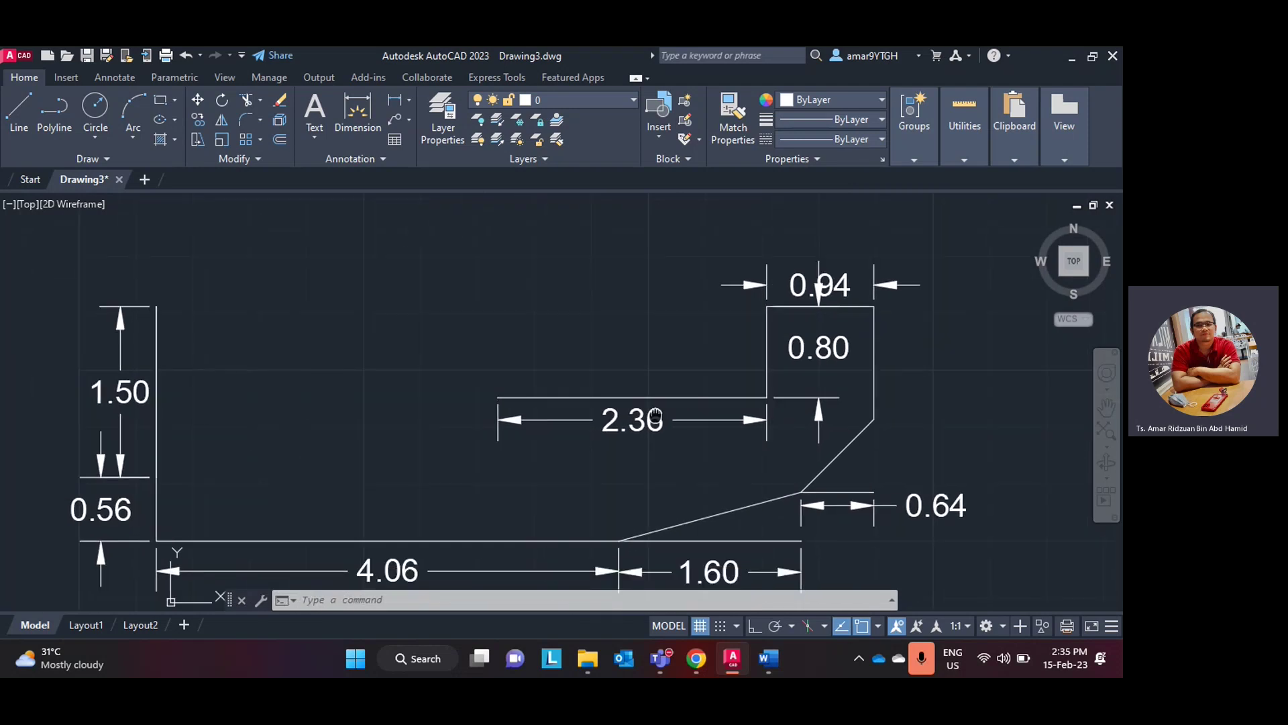
- Hide the staff portal, review the Word exercise figure, and return to AutoCAD's Circle options
click(698, 658)
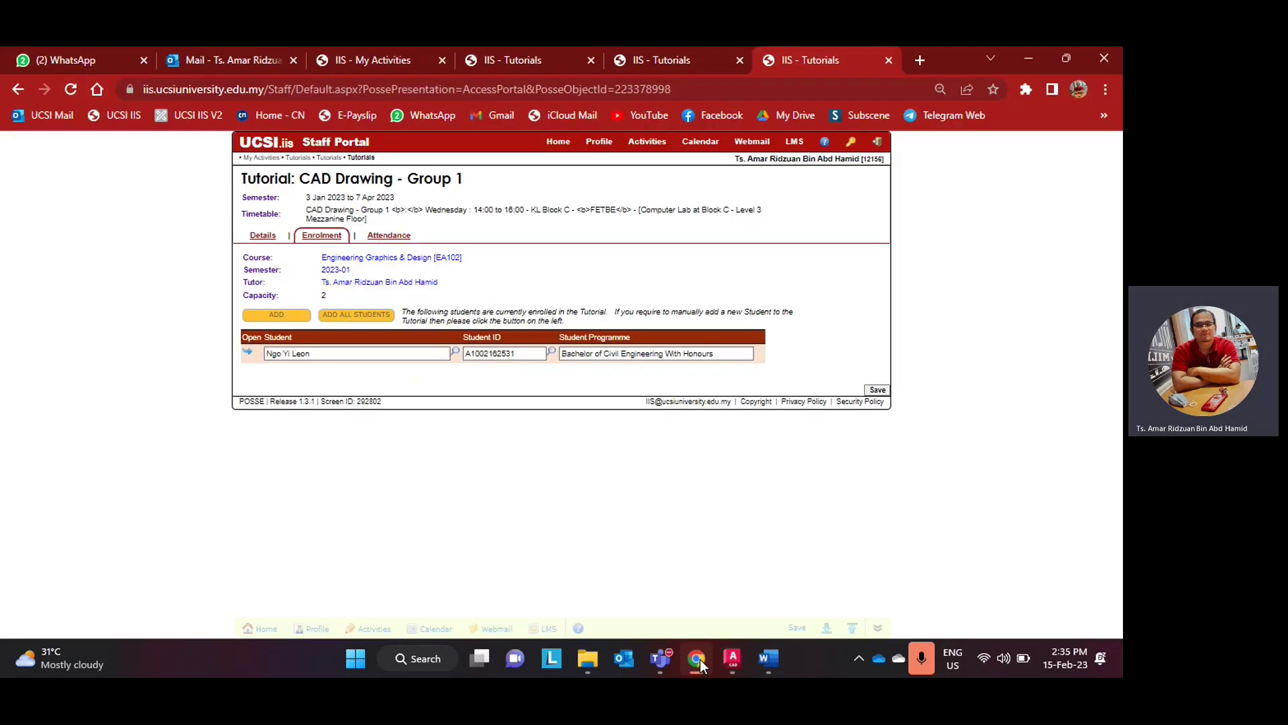
click(699, 658)
click(768, 659)
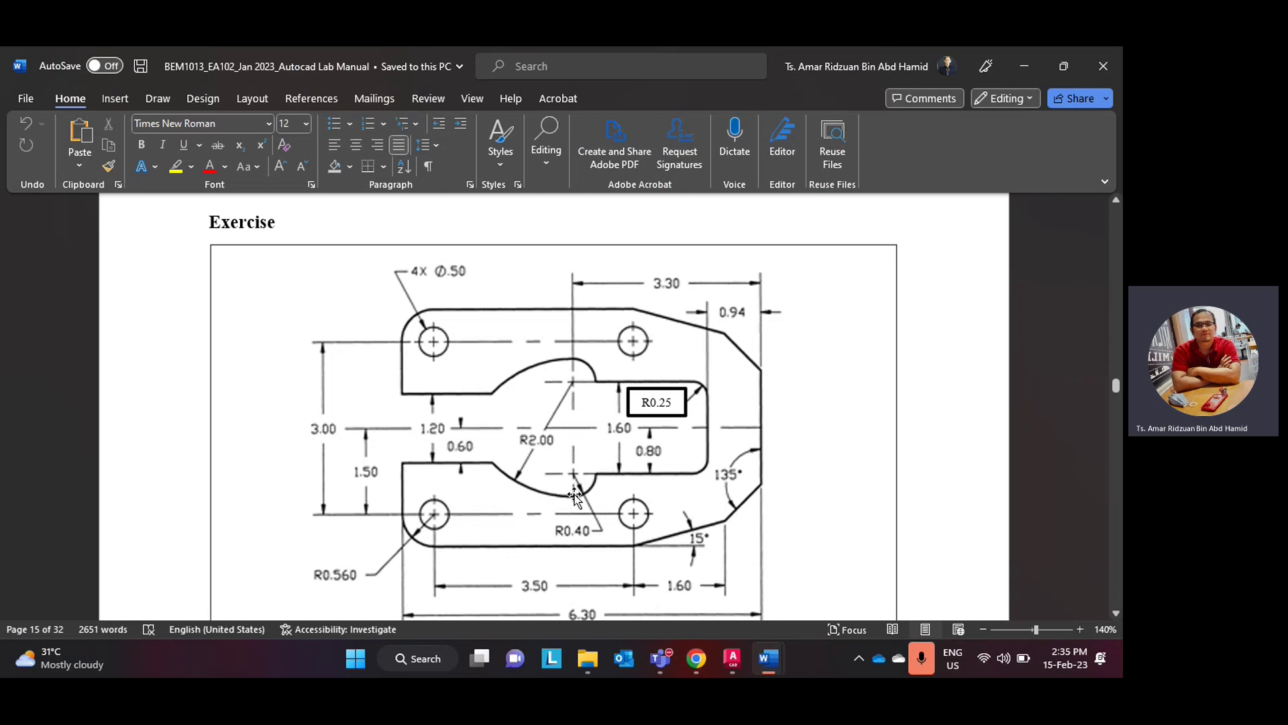
click(732, 658)
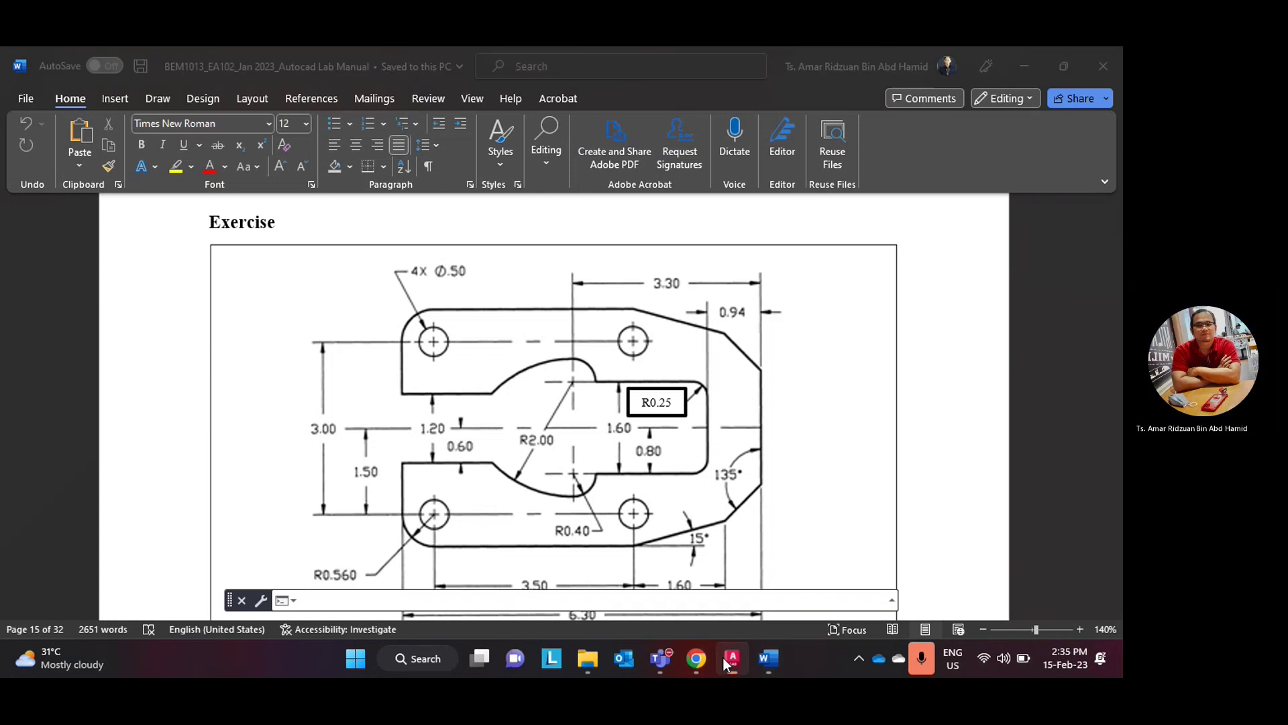
click(100, 138)
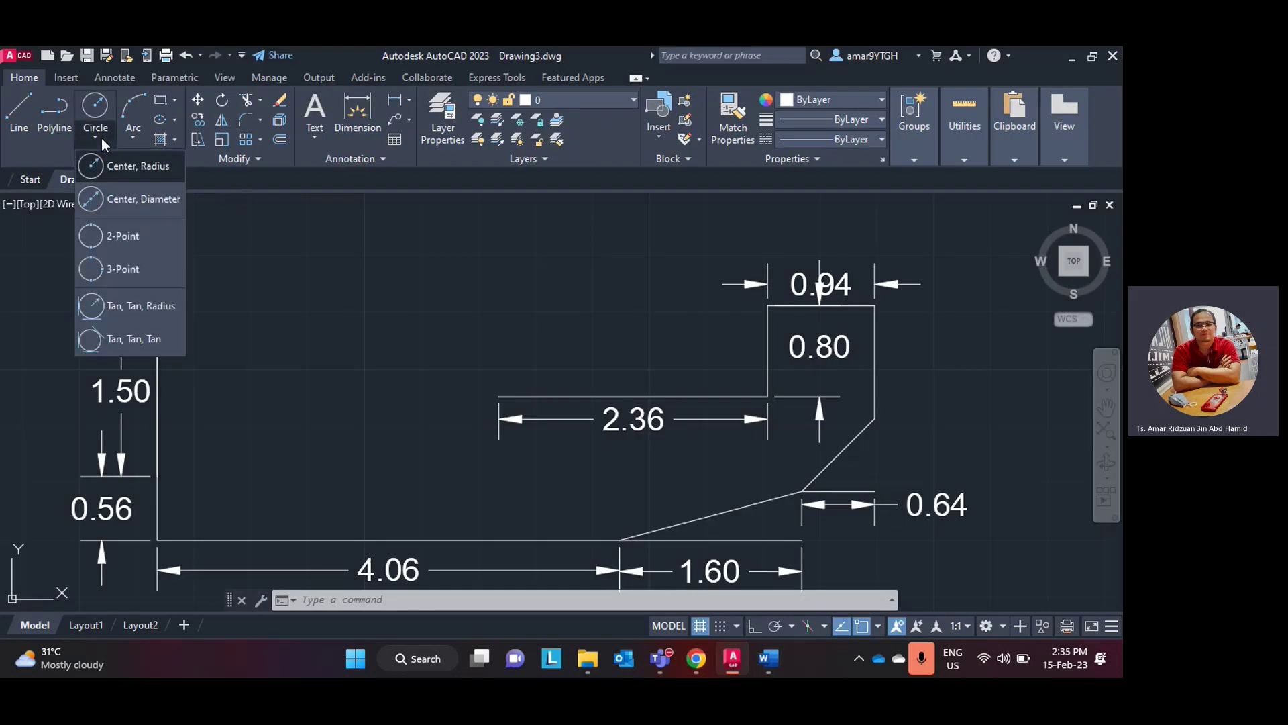
- Draw a 0.4-radius circle centred on the left end of the 2.36 line
click(124, 167)
click(499, 396)
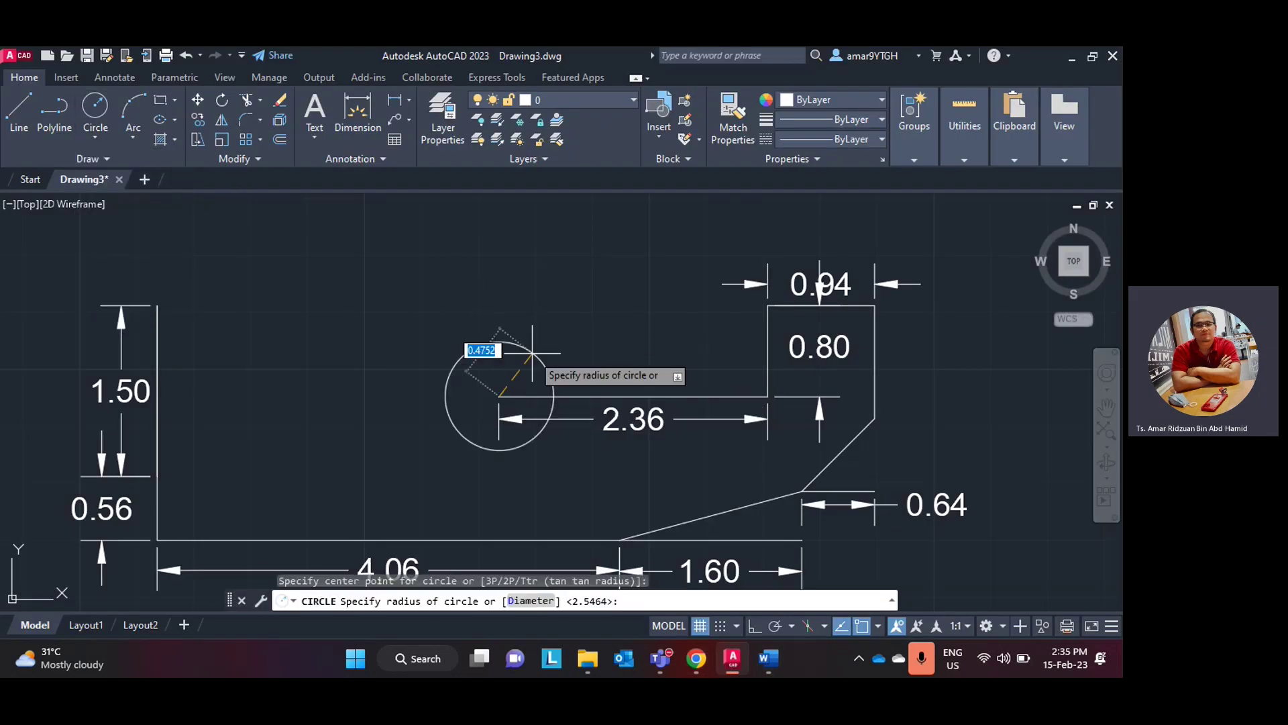
text(0)
click(728, 668)
click(729, 668)
key(Return)
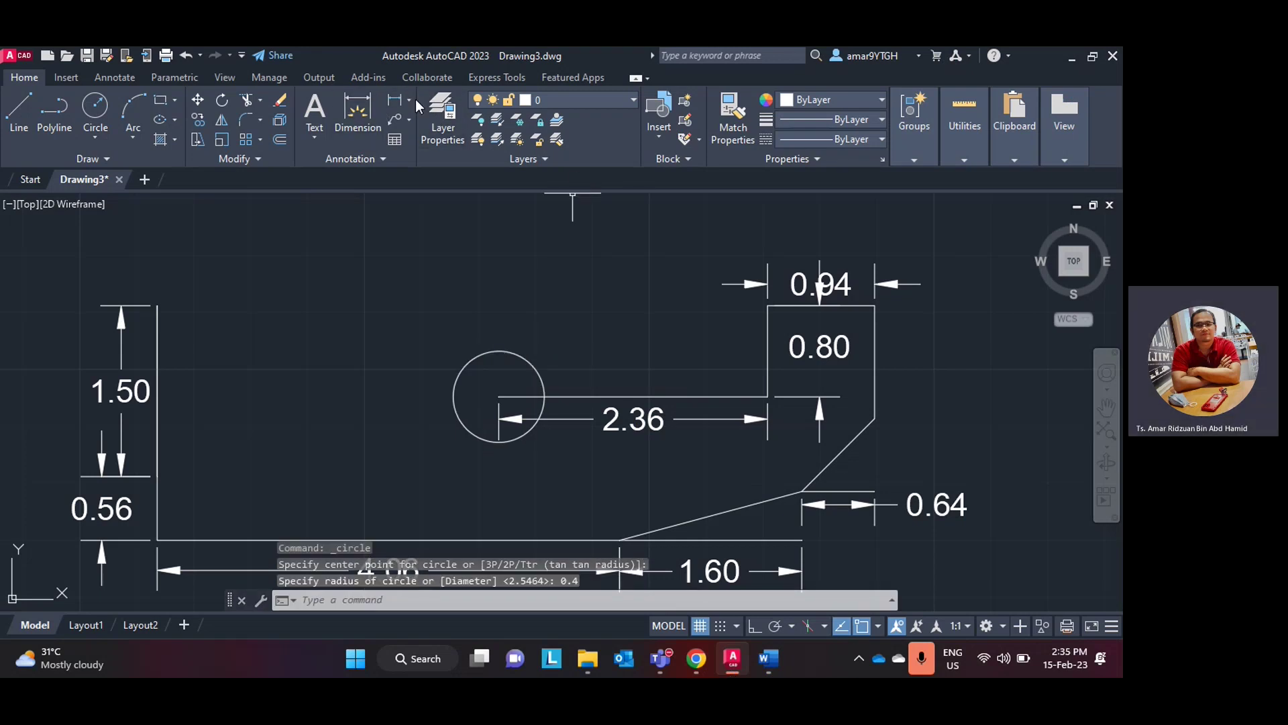
- Add an R0.40 radius dimension left of the circle, then undo it
click(408, 100)
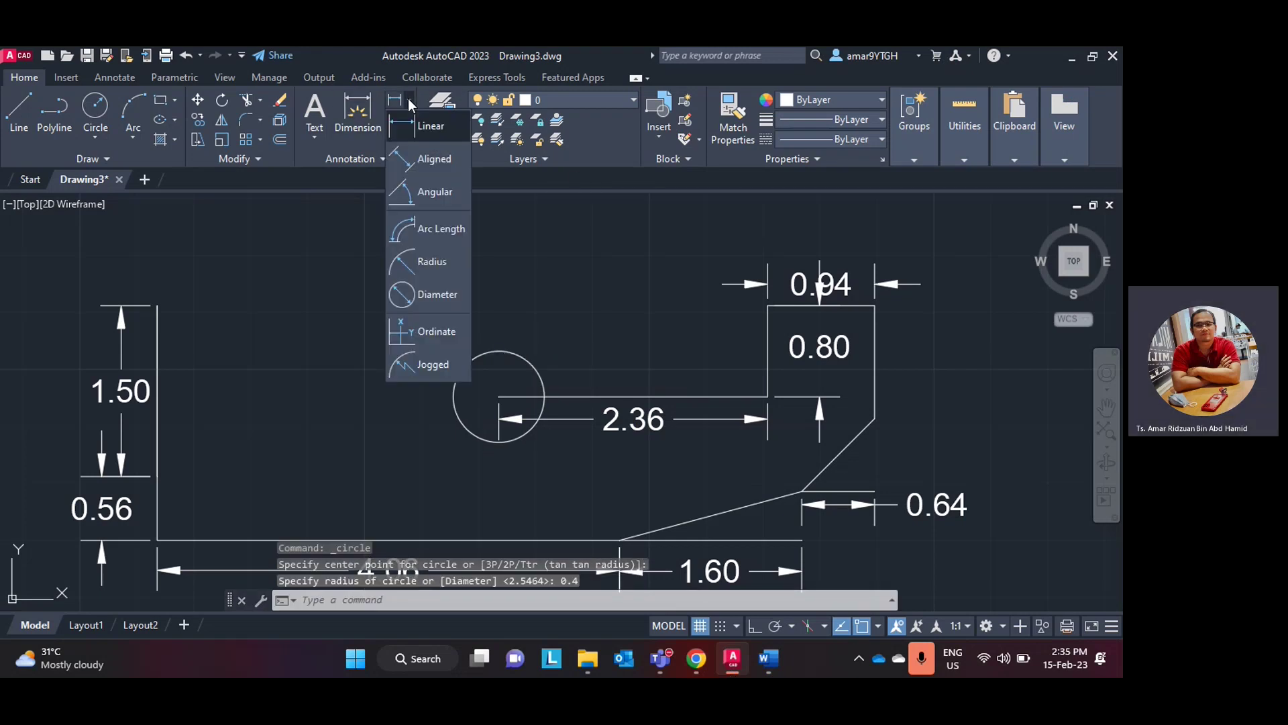
click(433, 261)
click(535, 431)
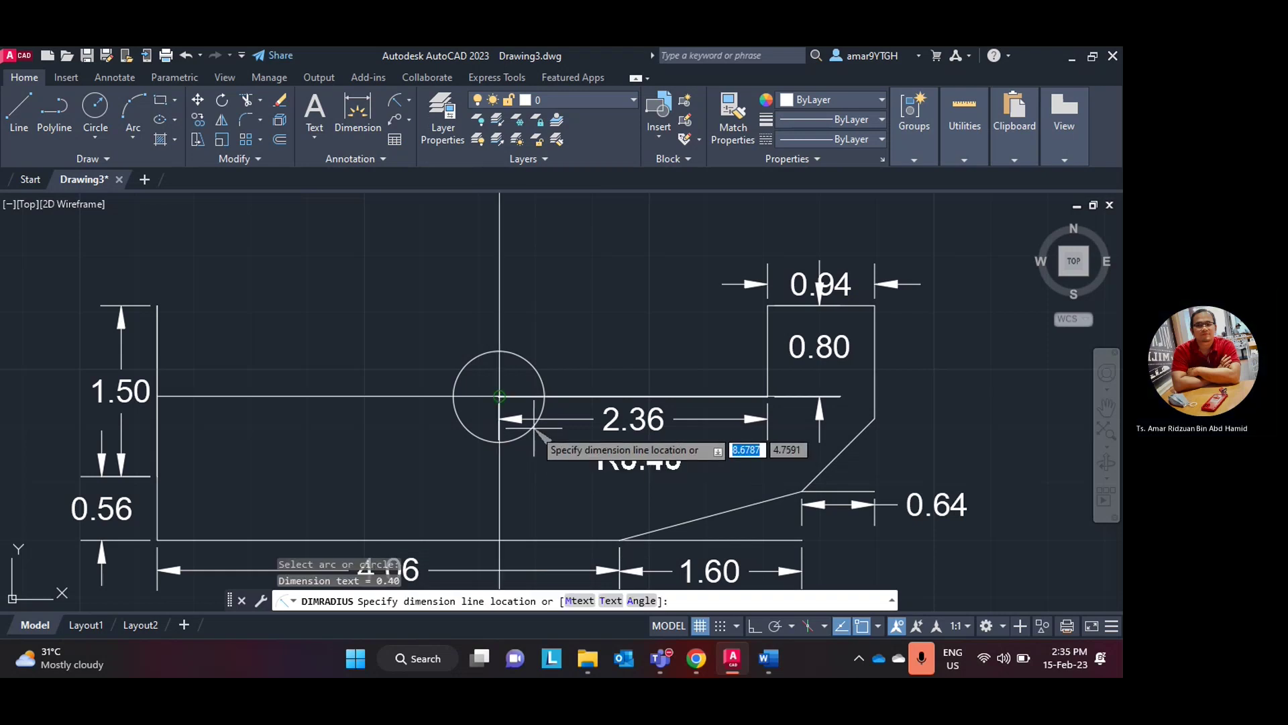
click(477, 396)
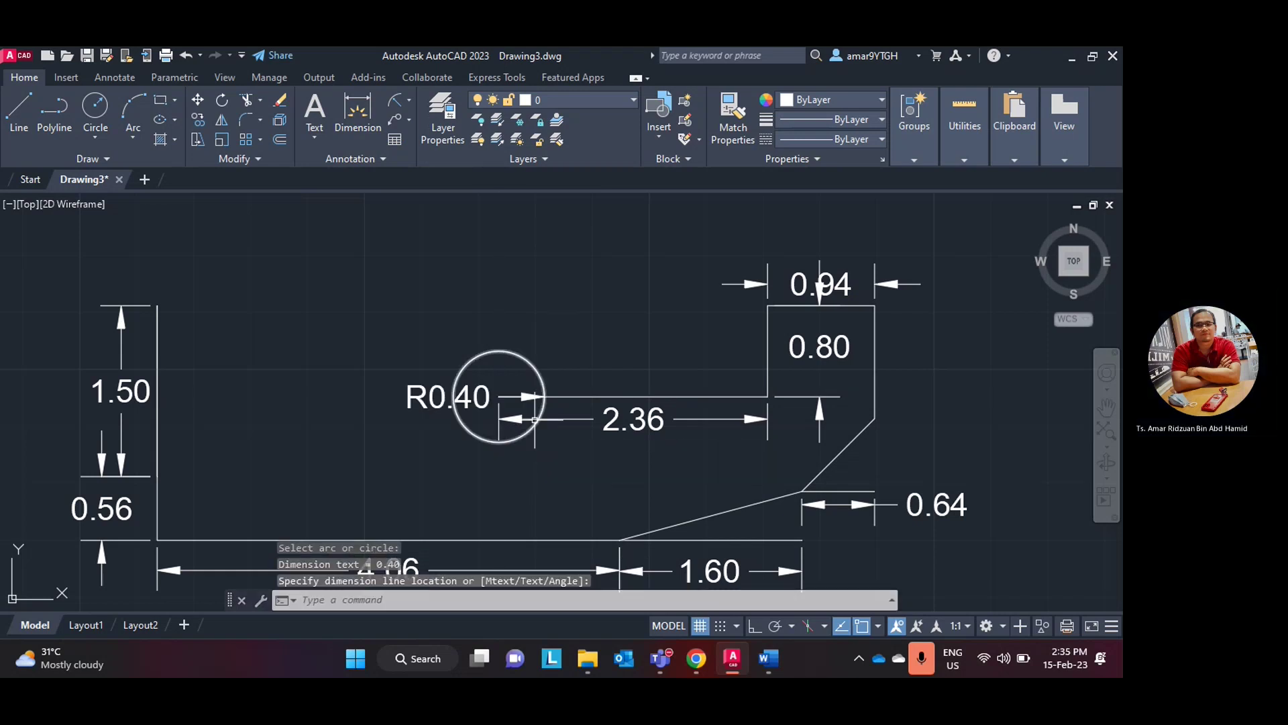
click(477, 396)
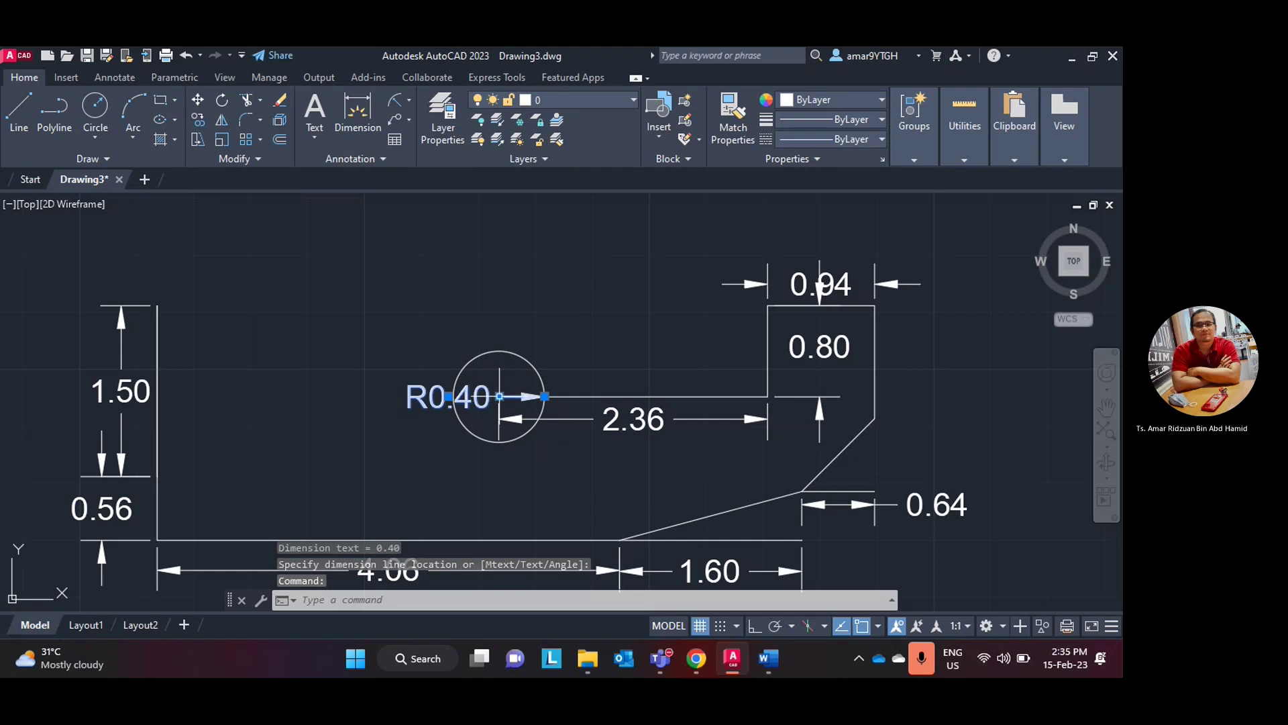
click(500, 397)
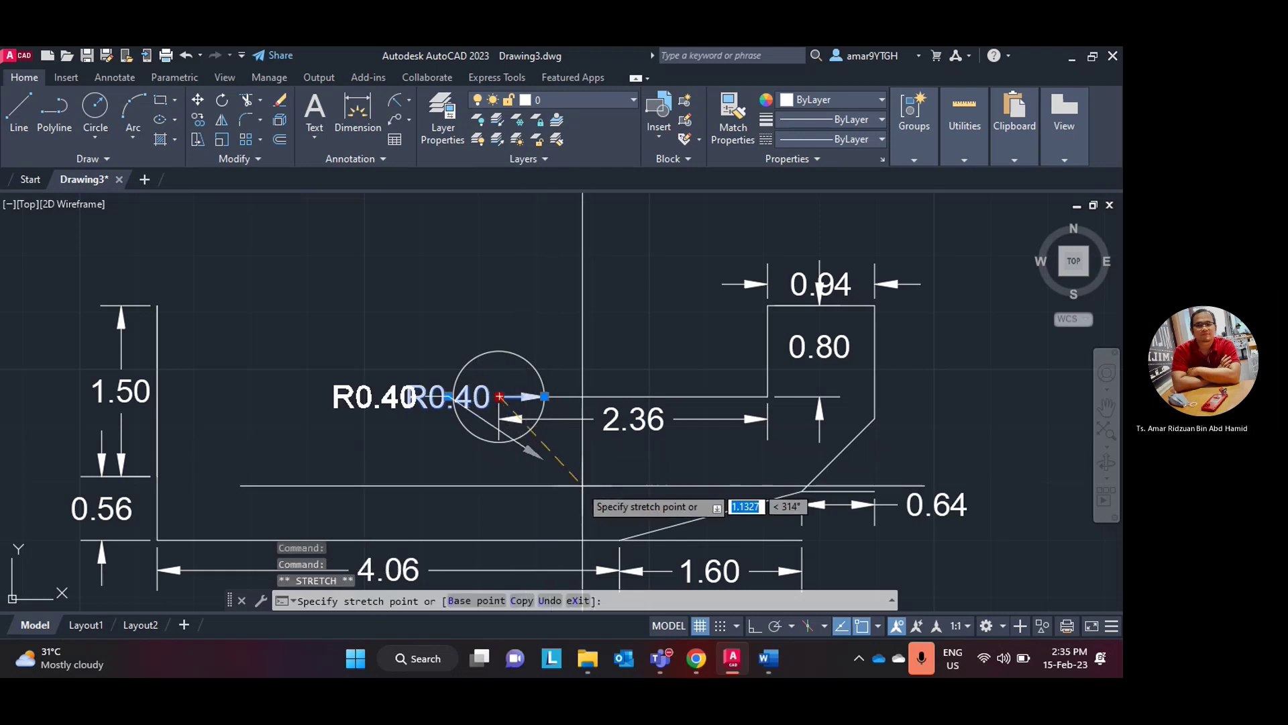
key(Escape)
key(Escape)
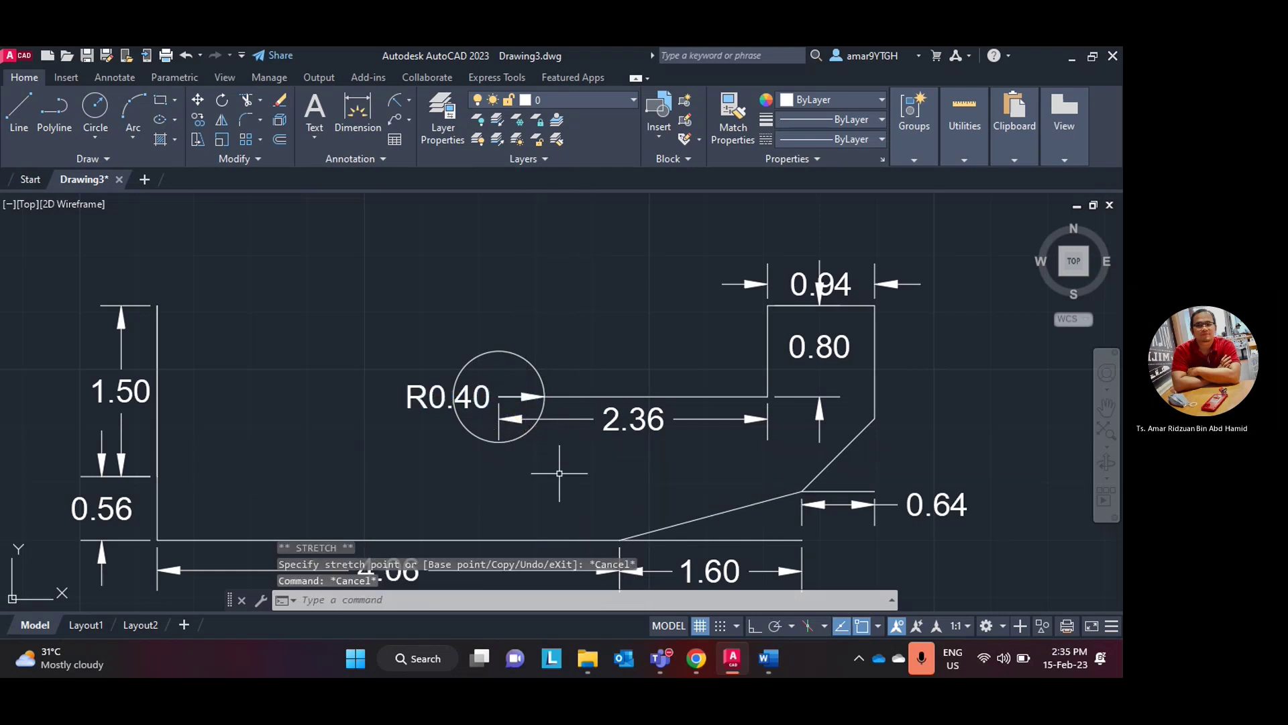
key(ctrl+z)
key(ctrl+z)
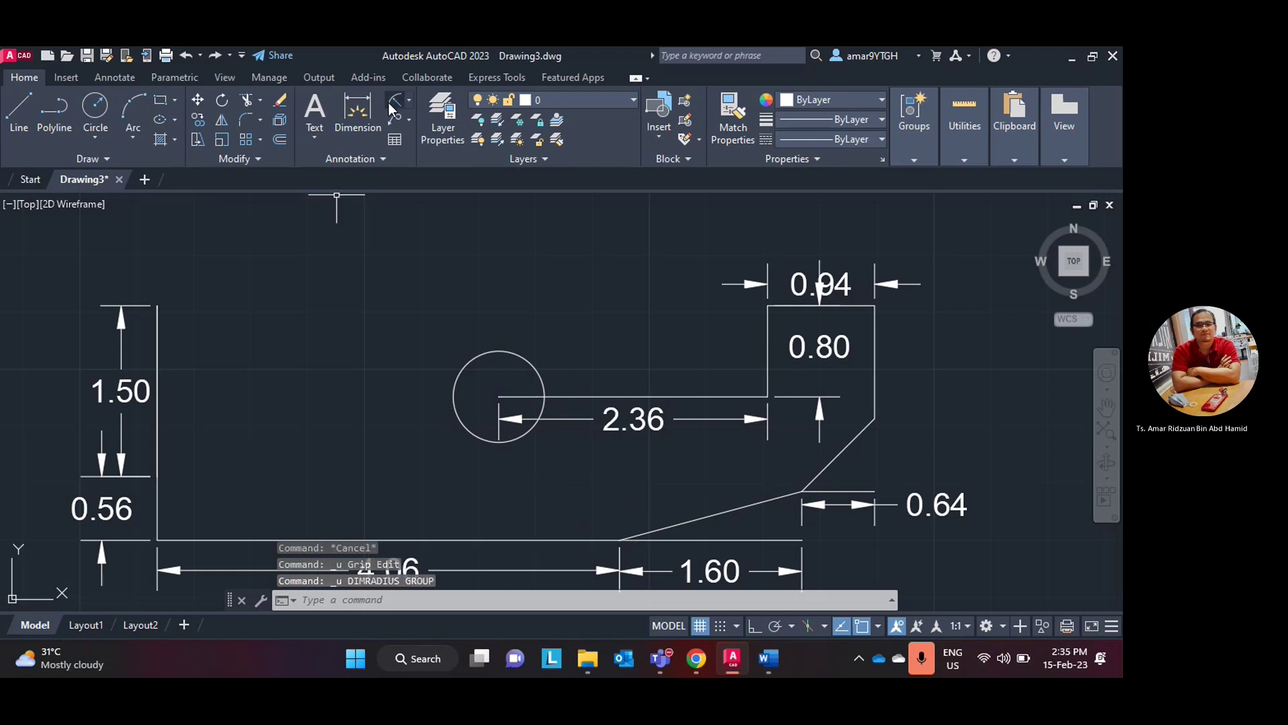
- Place a second R0.40 radius dimension below right of the circle, then undo it
click(394, 102)
scroll(540, 363, up, 3)
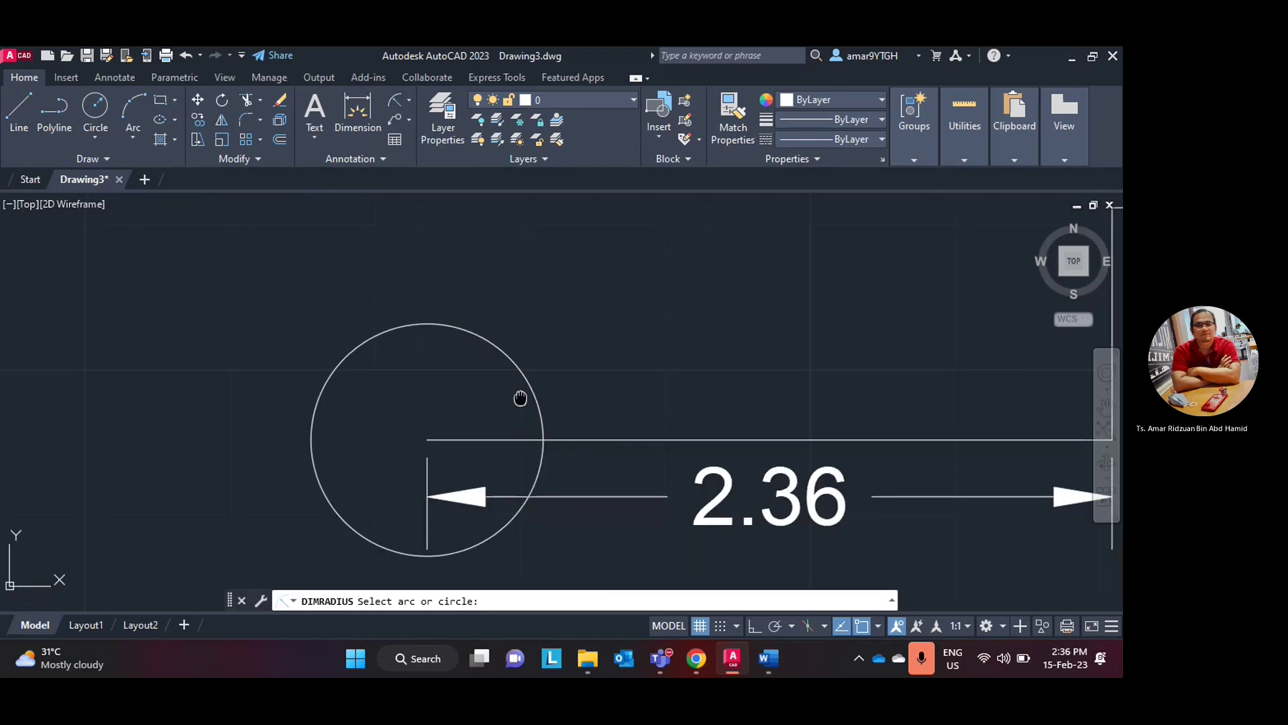
click(502, 452)
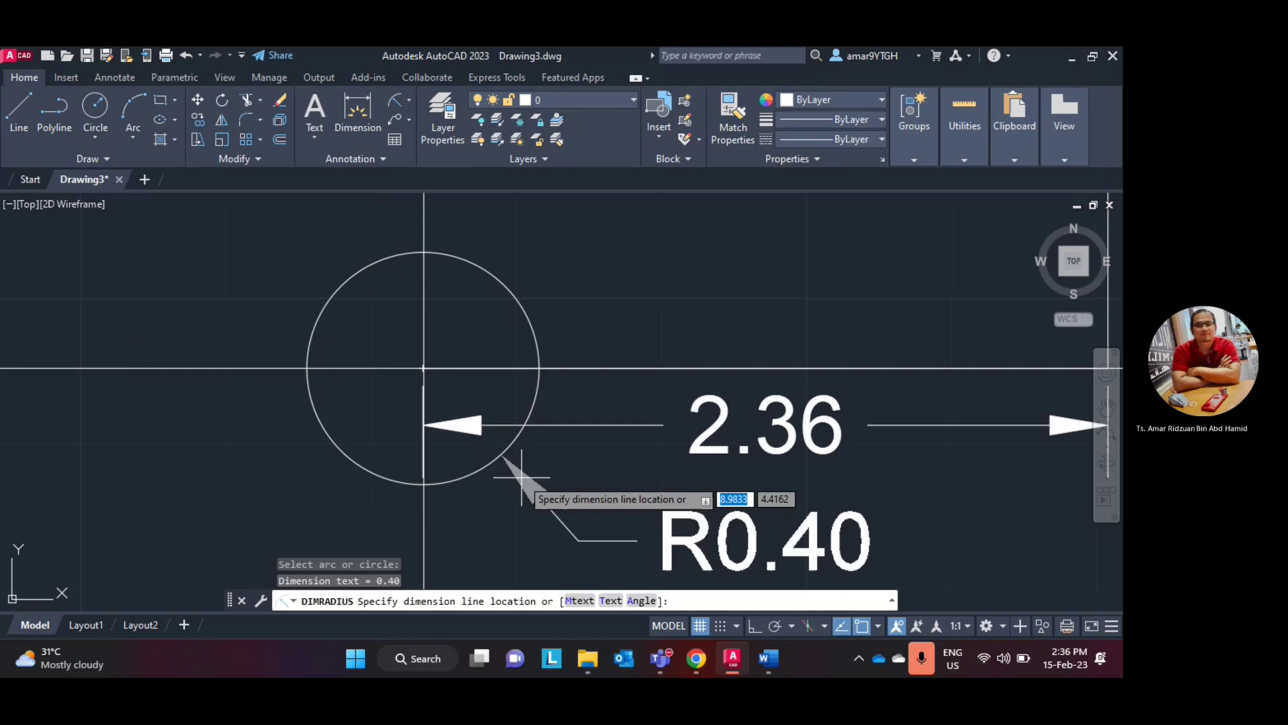
click(621, 539)
scroll(498, 397, down, 4)
scroll(484, 351, up, 2)
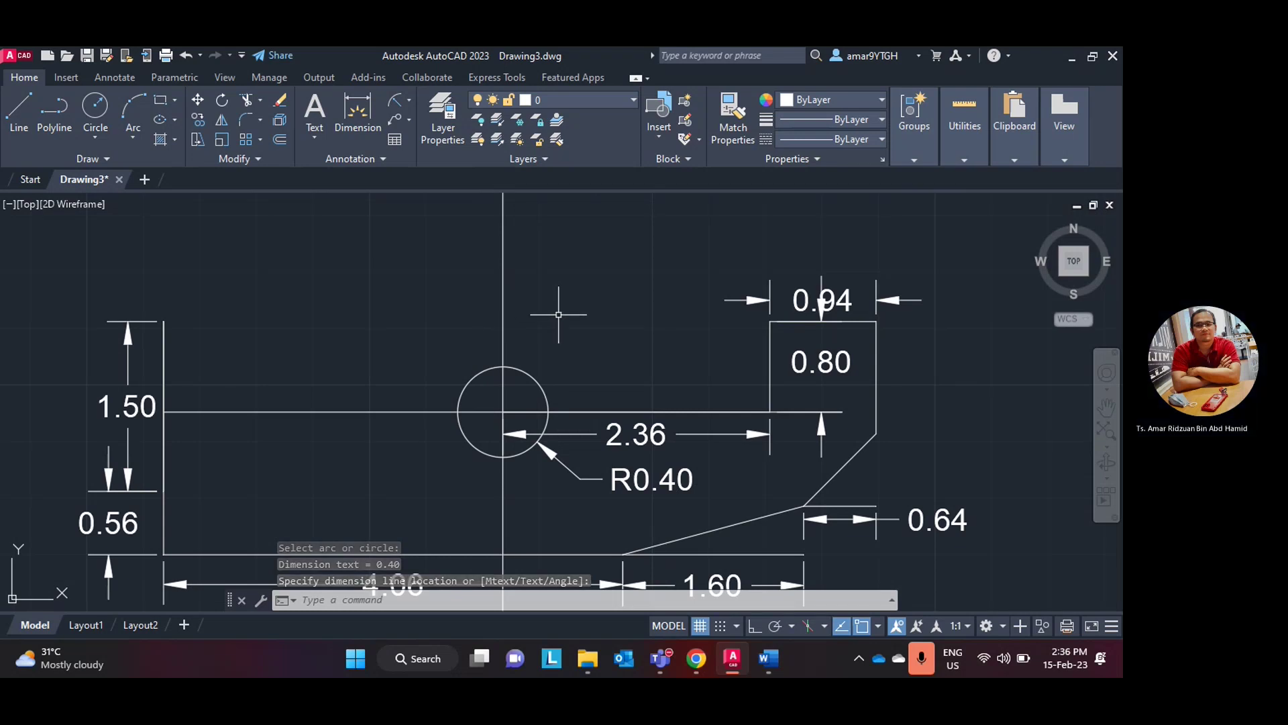
key(ctrl+z)
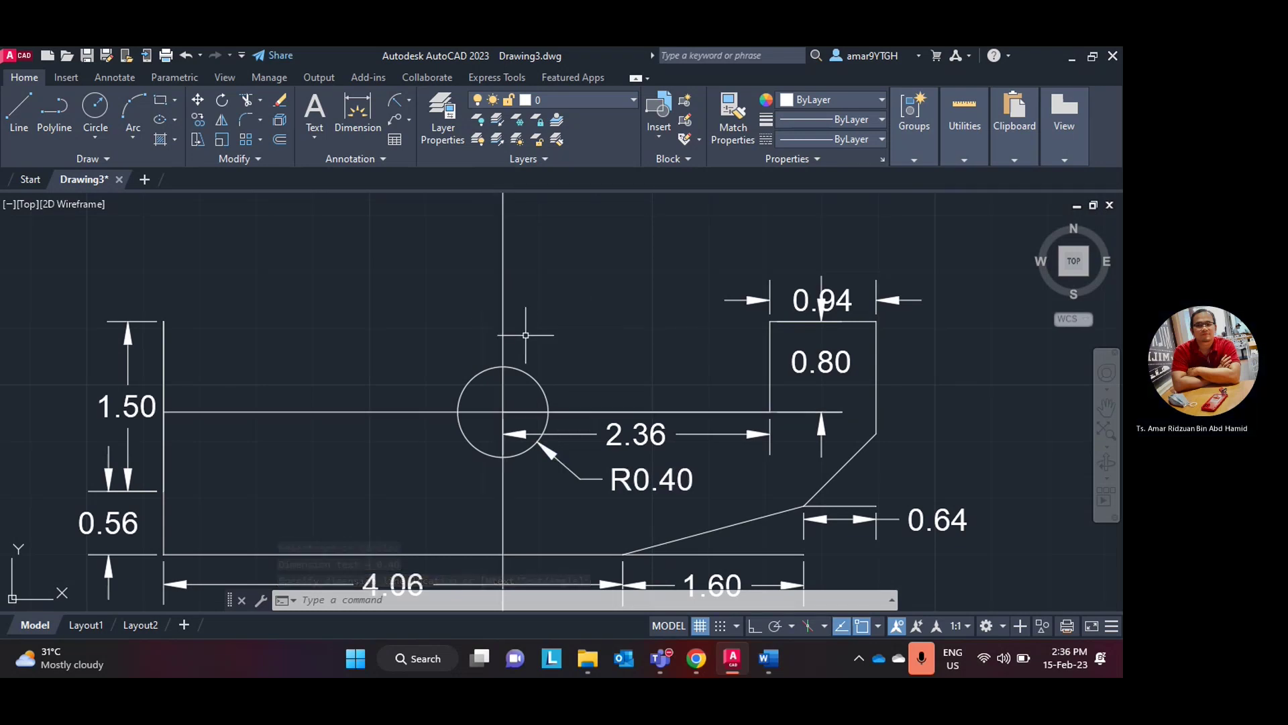
key(ctrl+z)
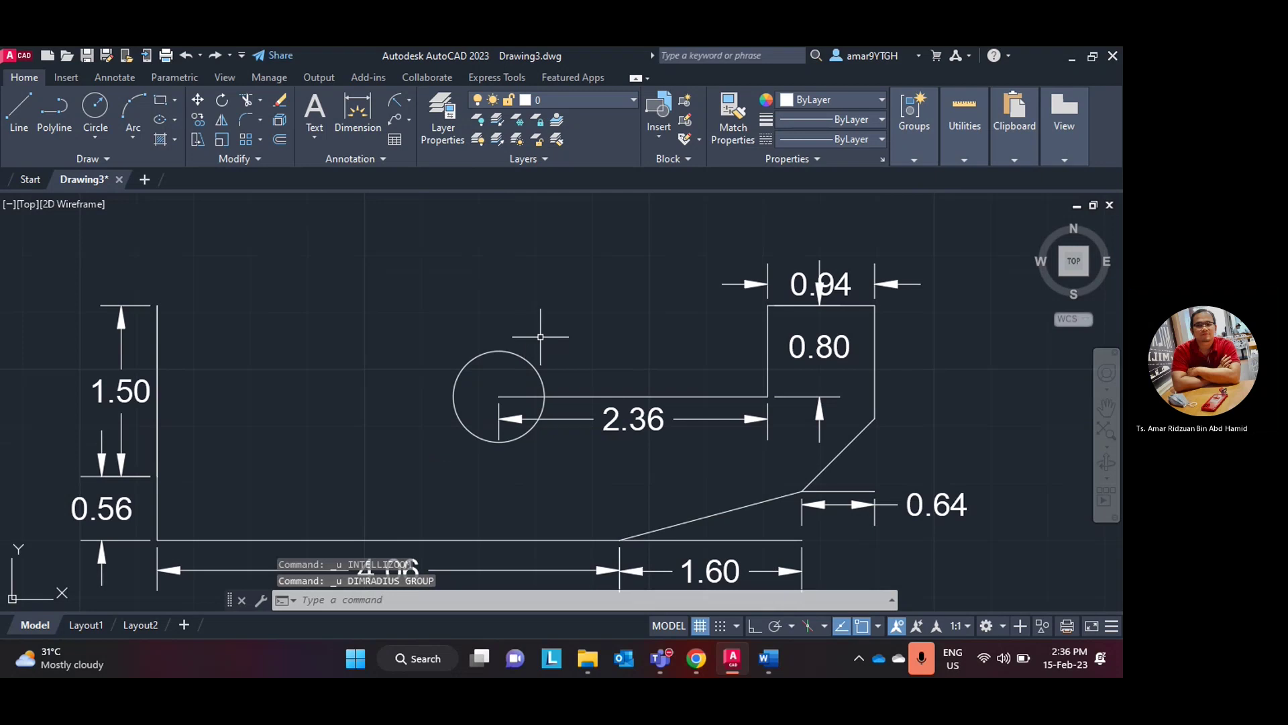
- Place the R0.40 radius dimension once more, delete it, and bring up the Word manual
click(396, 100)
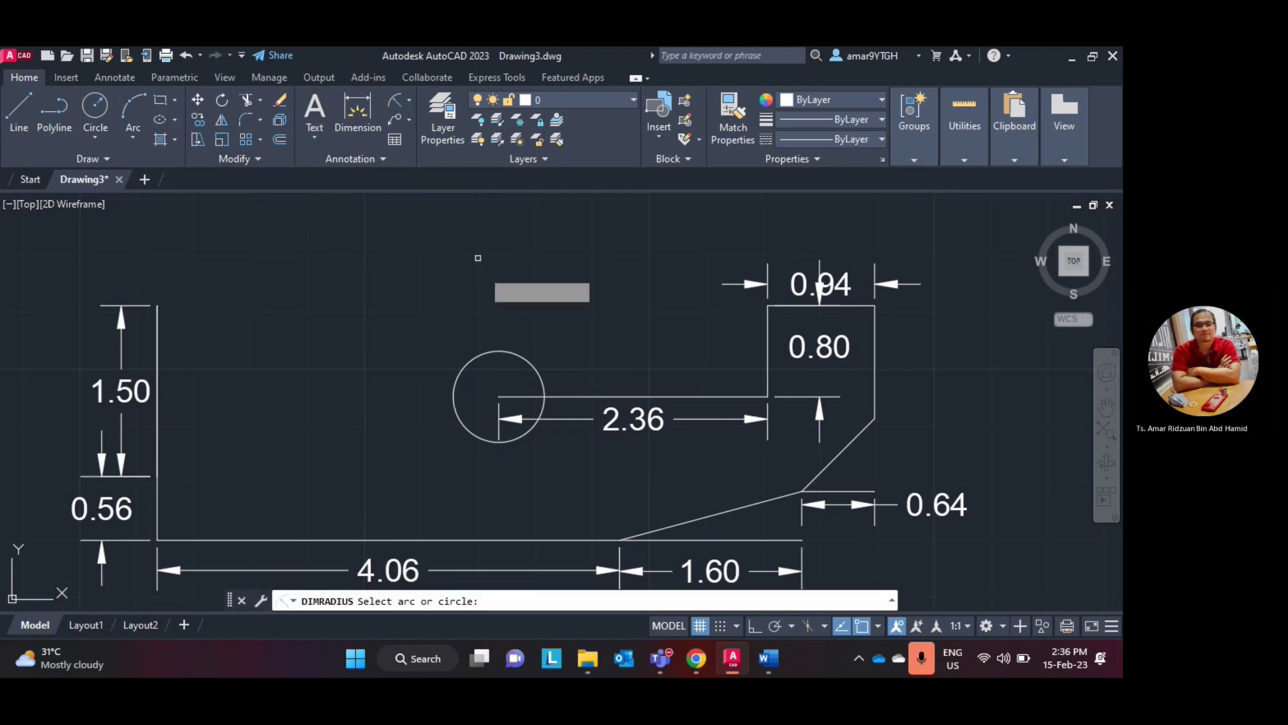
click(544, 390)
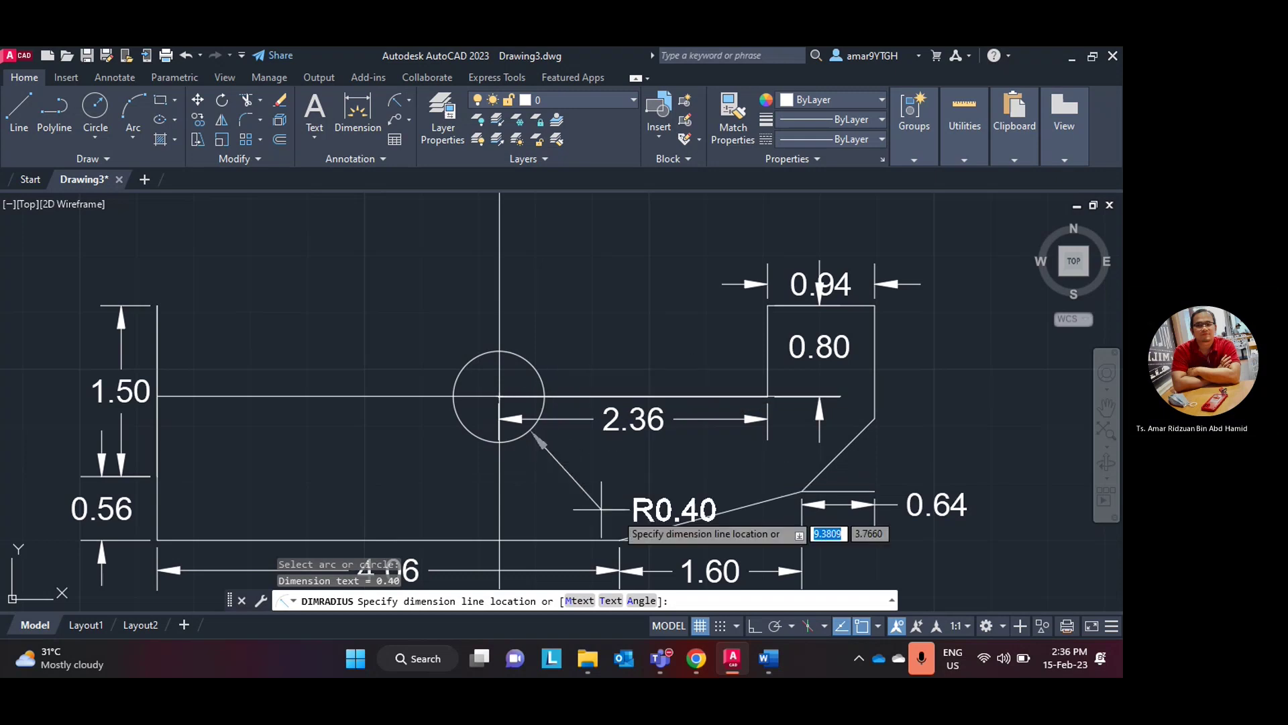
click(552, 465)
click(500, 464)
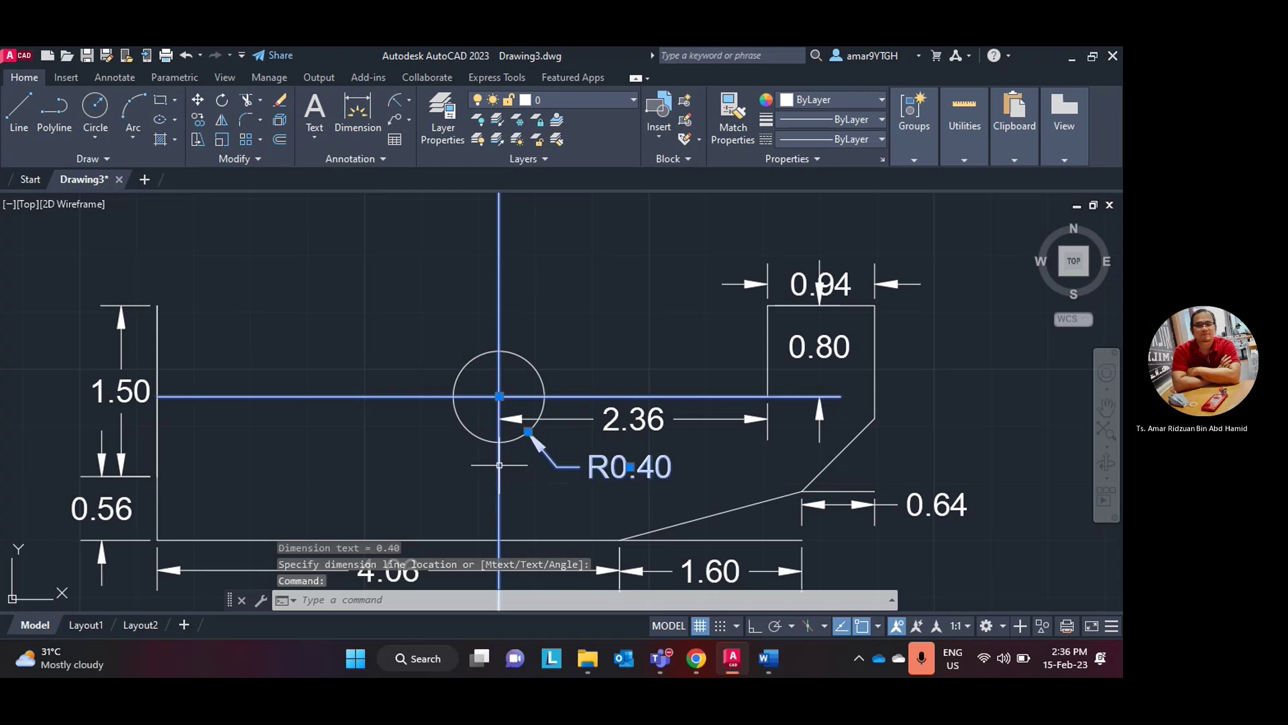
key(Delete)
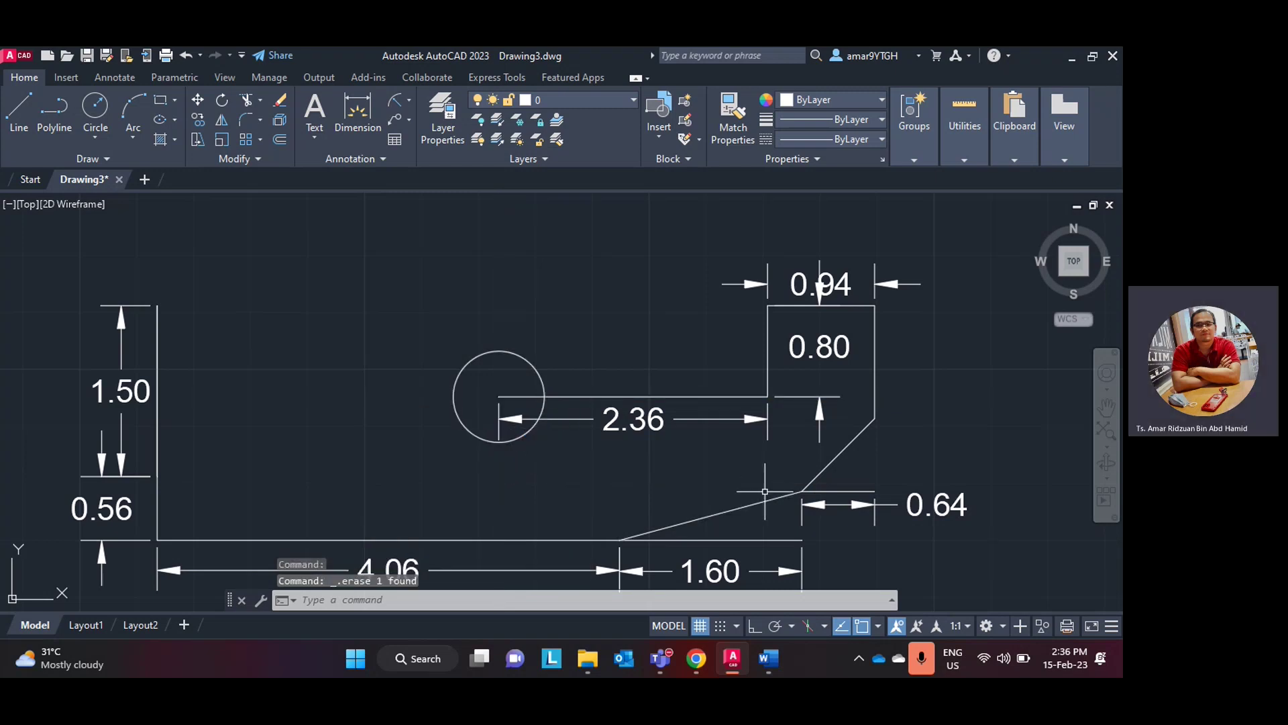
click(732, 663)
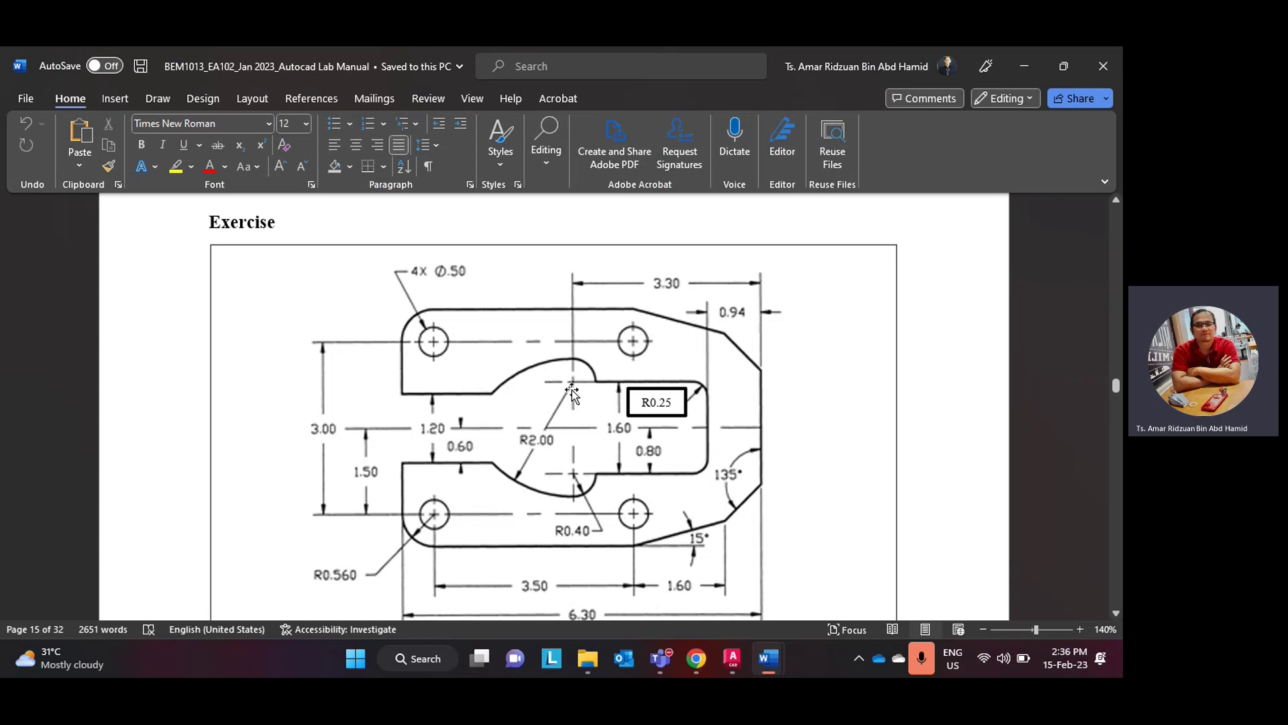
- Draw a 1.6 vertical line straight up from the circle's centre
click(732, 658)
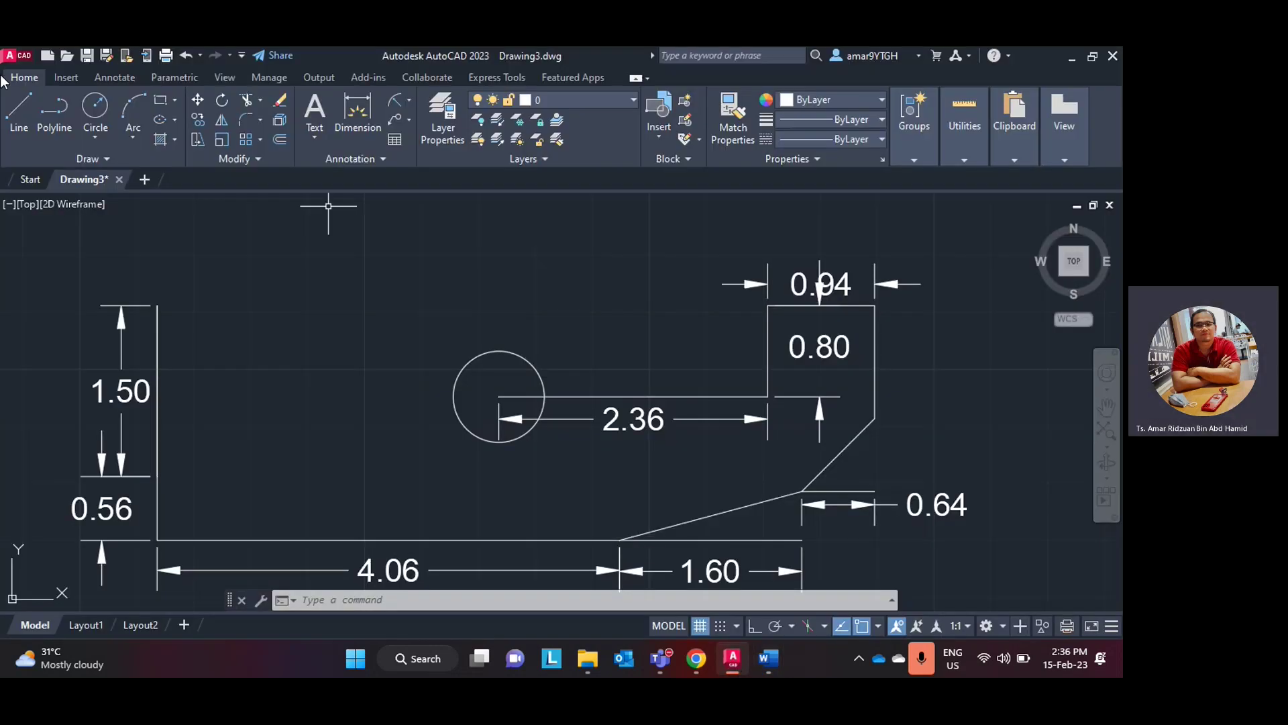
click(18, 114)
middle_drag(552, 287, 553, 306)
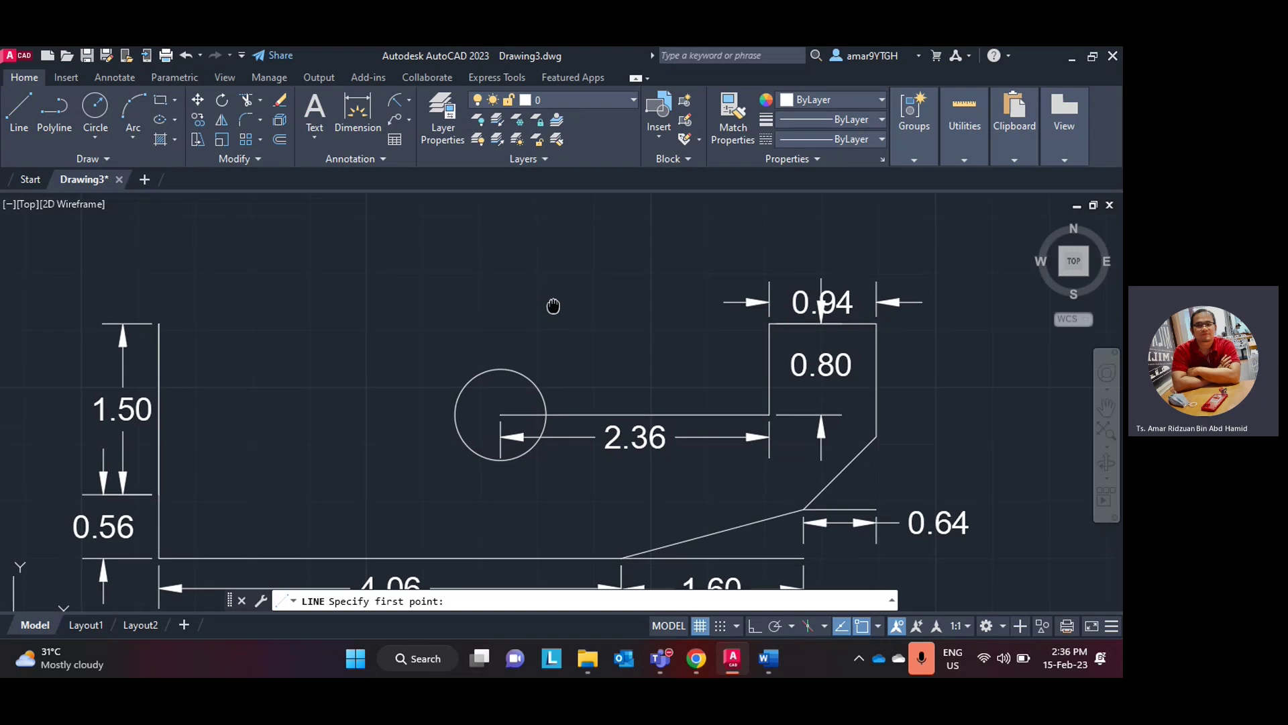
scroll(570, 336, down, 2)
click(527, 396)
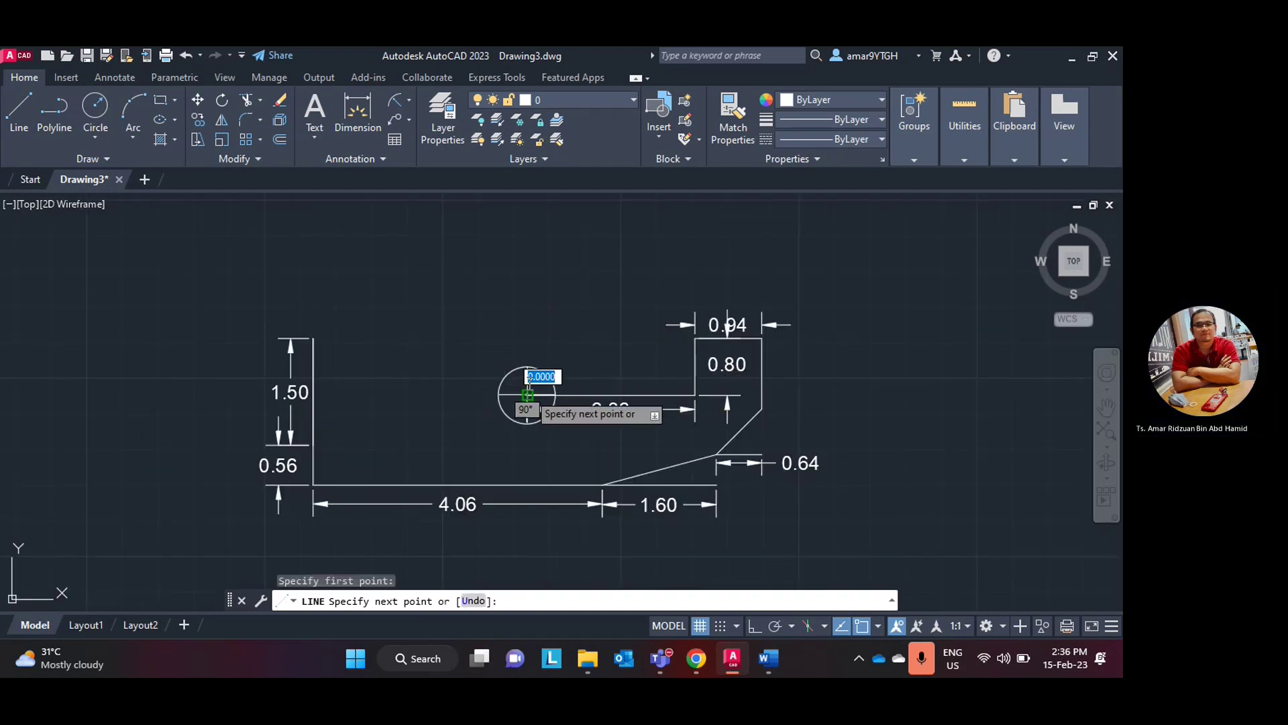
text(1.6)
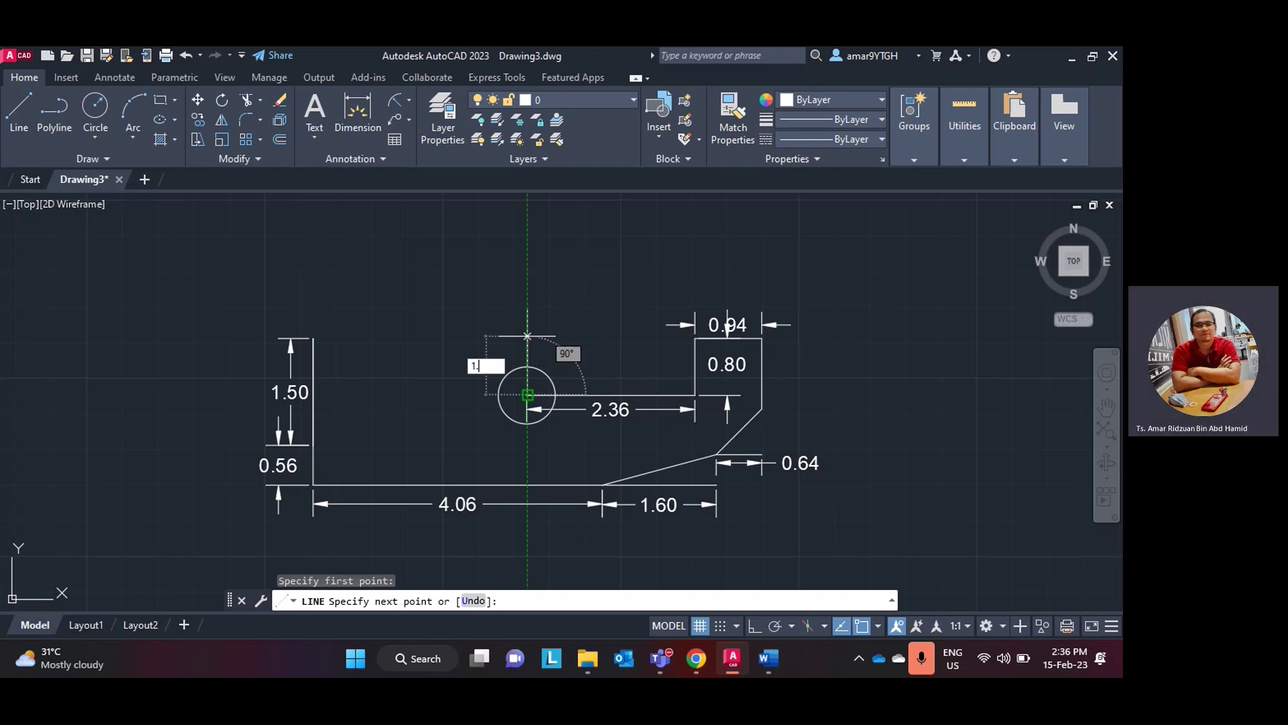
key(Return)
key(Escape)
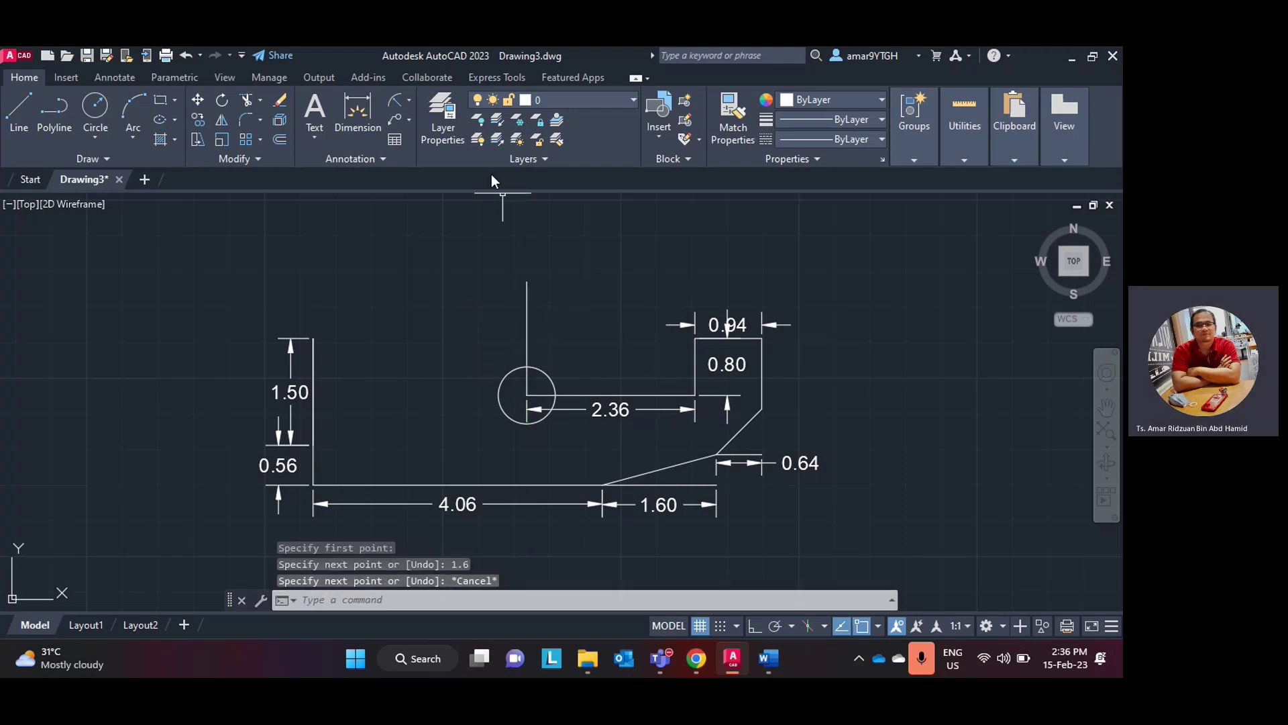
- Dimension the vertical line 1.60 with a linear dimension, then view the Word exercise
click(408, 101)
click(423, 123)
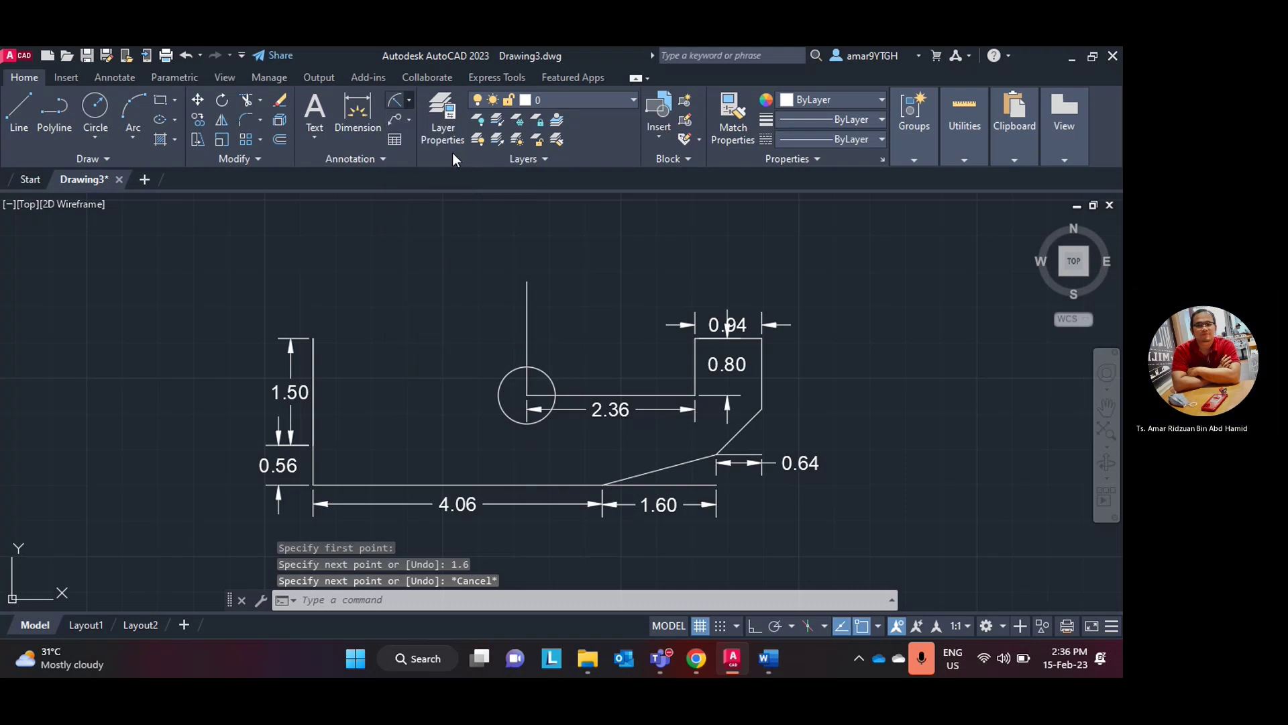
click(527, 396)
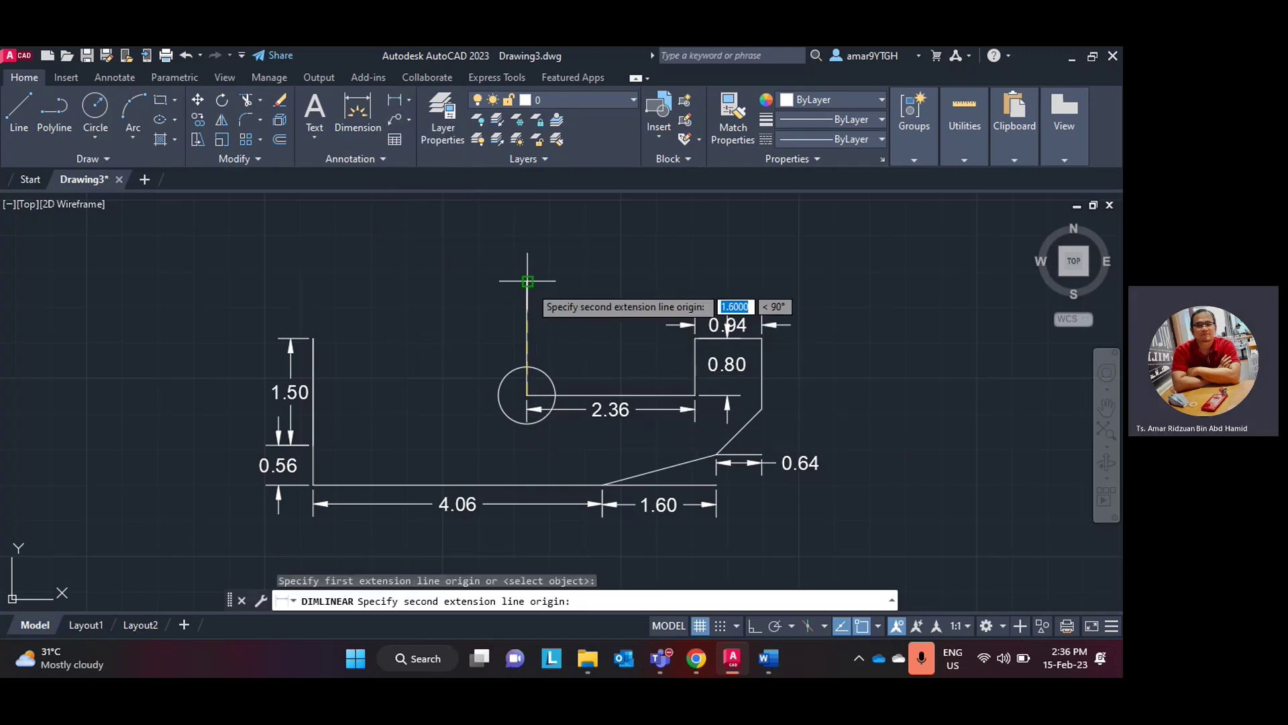
click(526, 282)
click(547, 293)
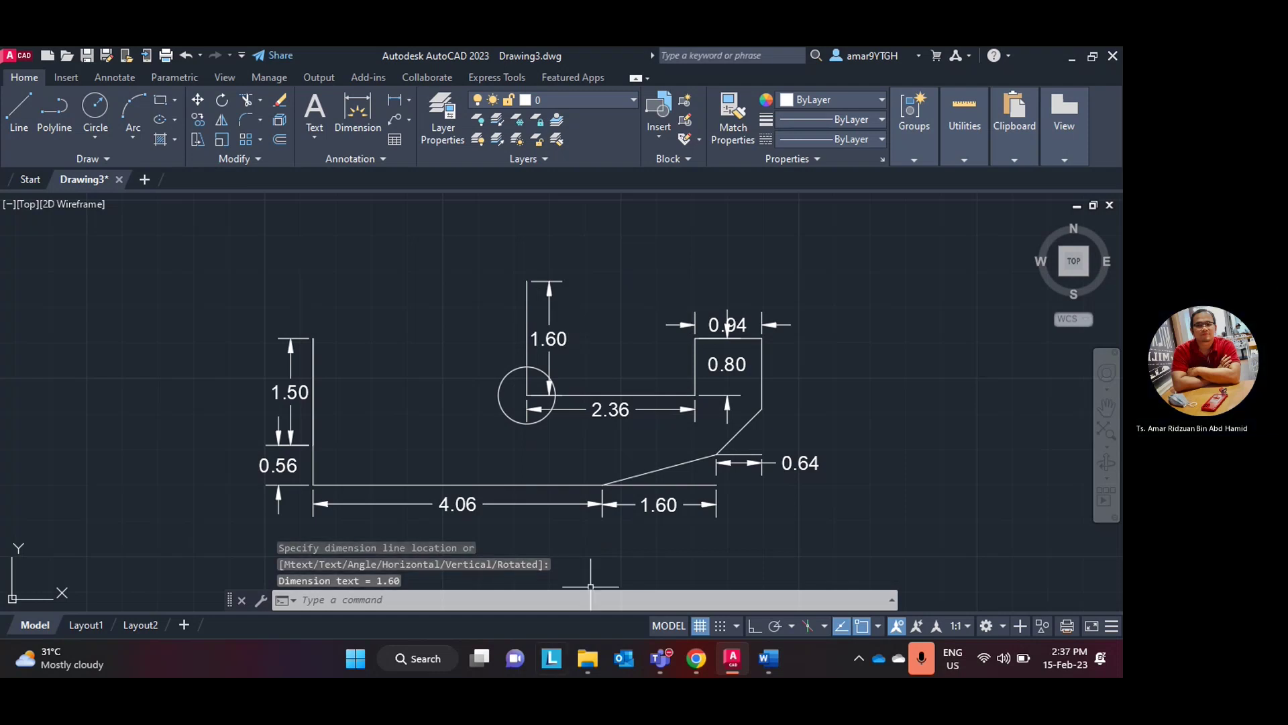
click(732, 657)
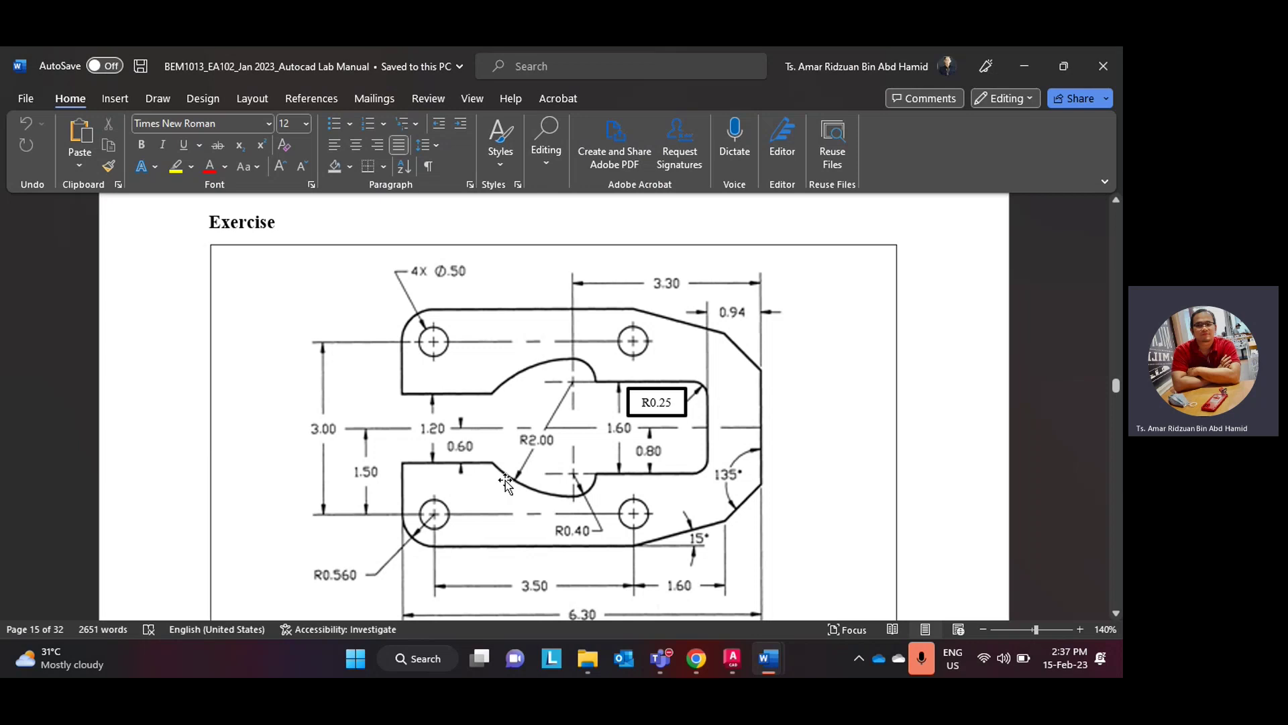
- Draw a radius-2 circle centred on the 1.60 line's top end, checking the exercise sheet afterward
click(728, 660)
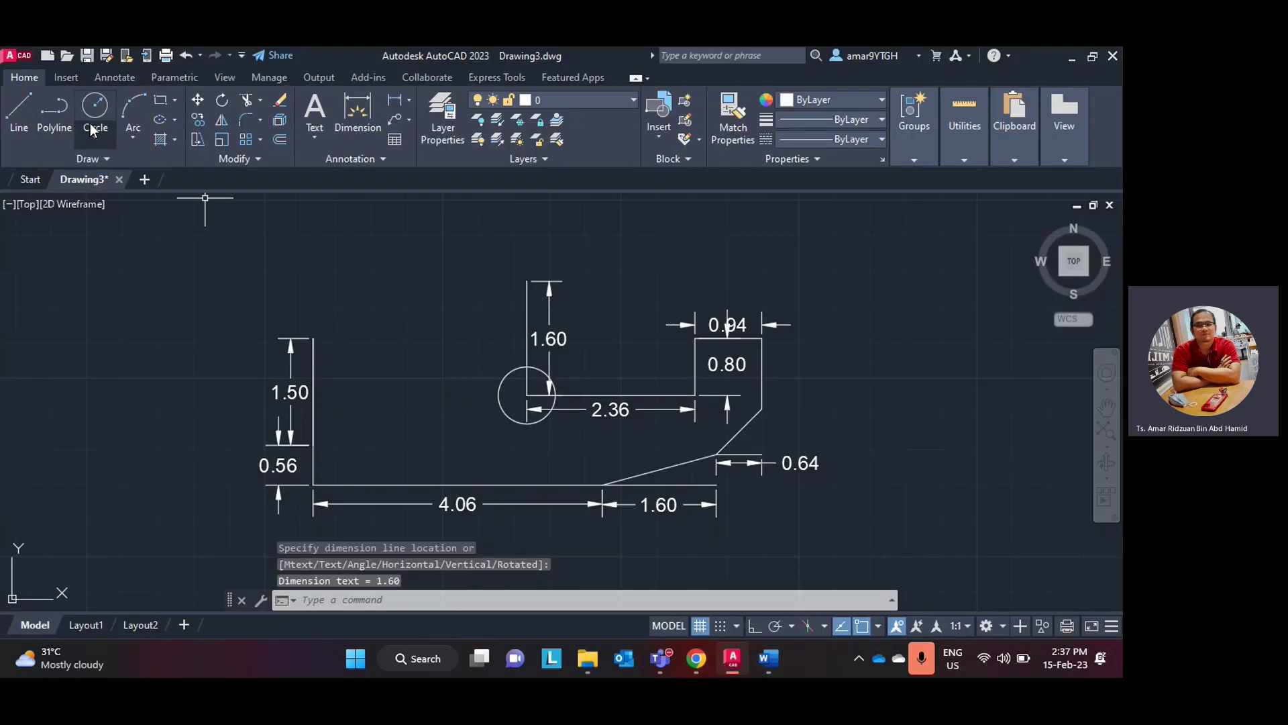
click(93, 130)
click(124, 168)
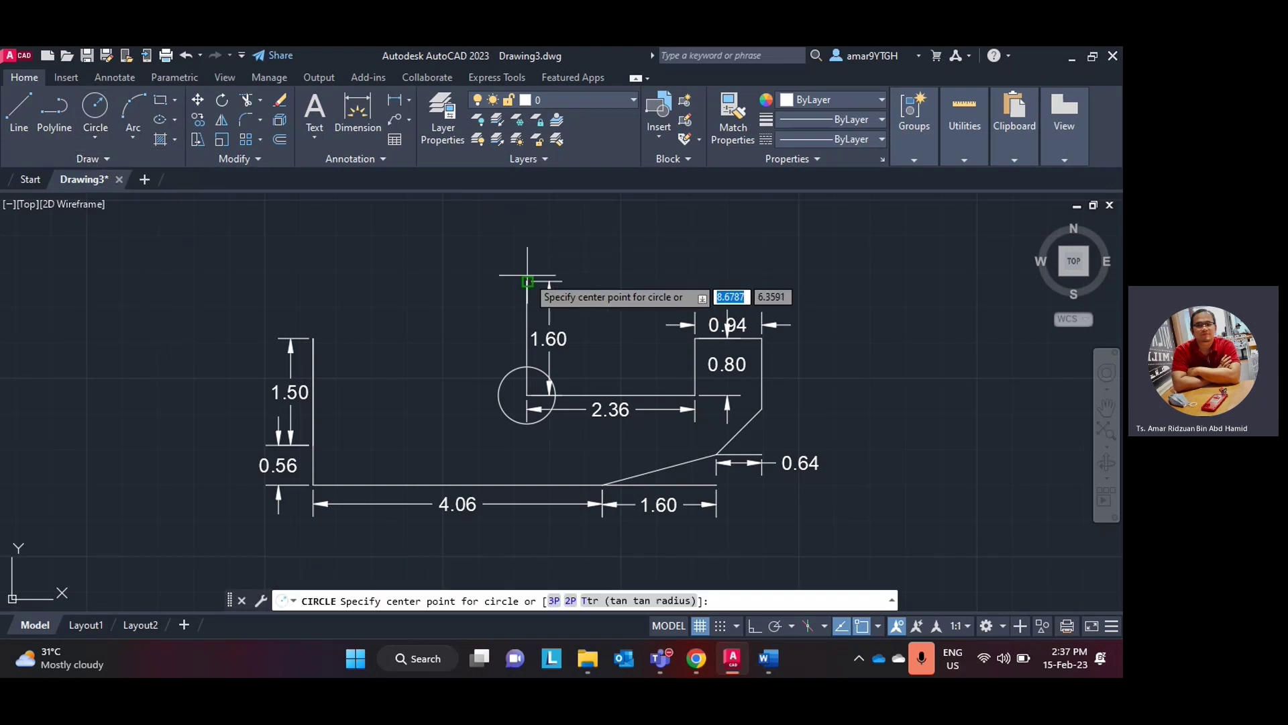
click(527, 282)
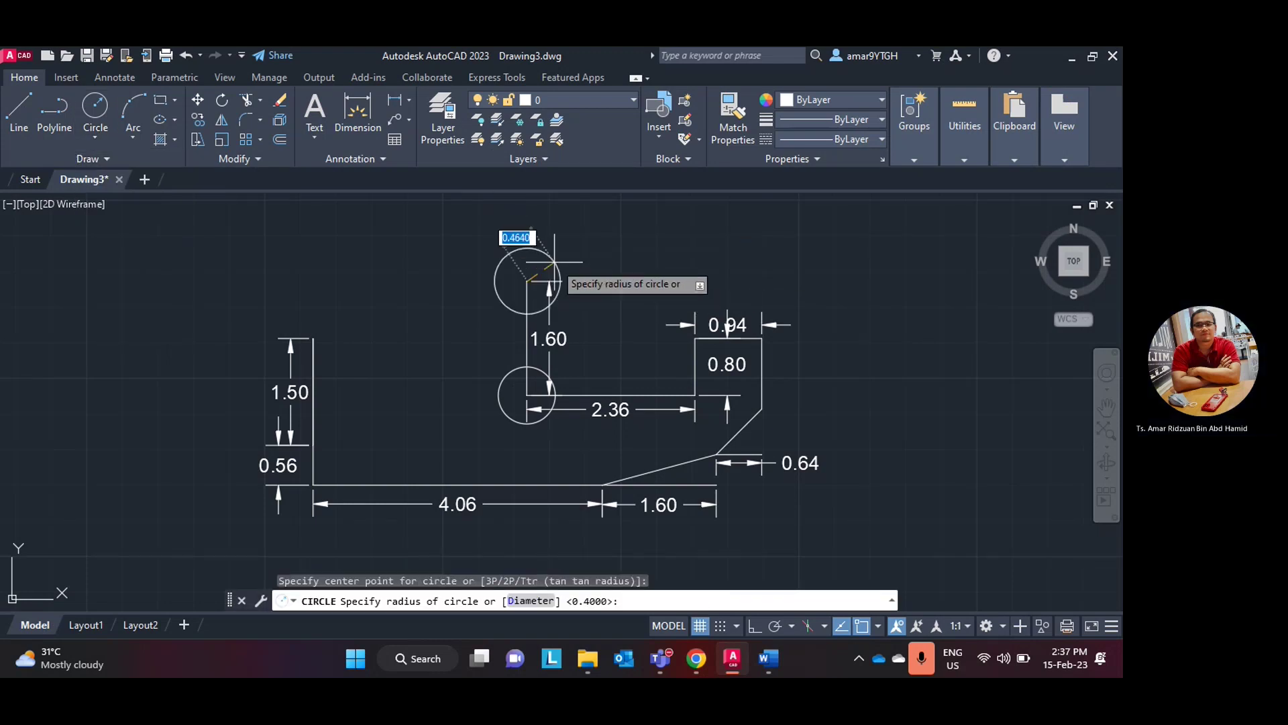
text(2)
key(Return)
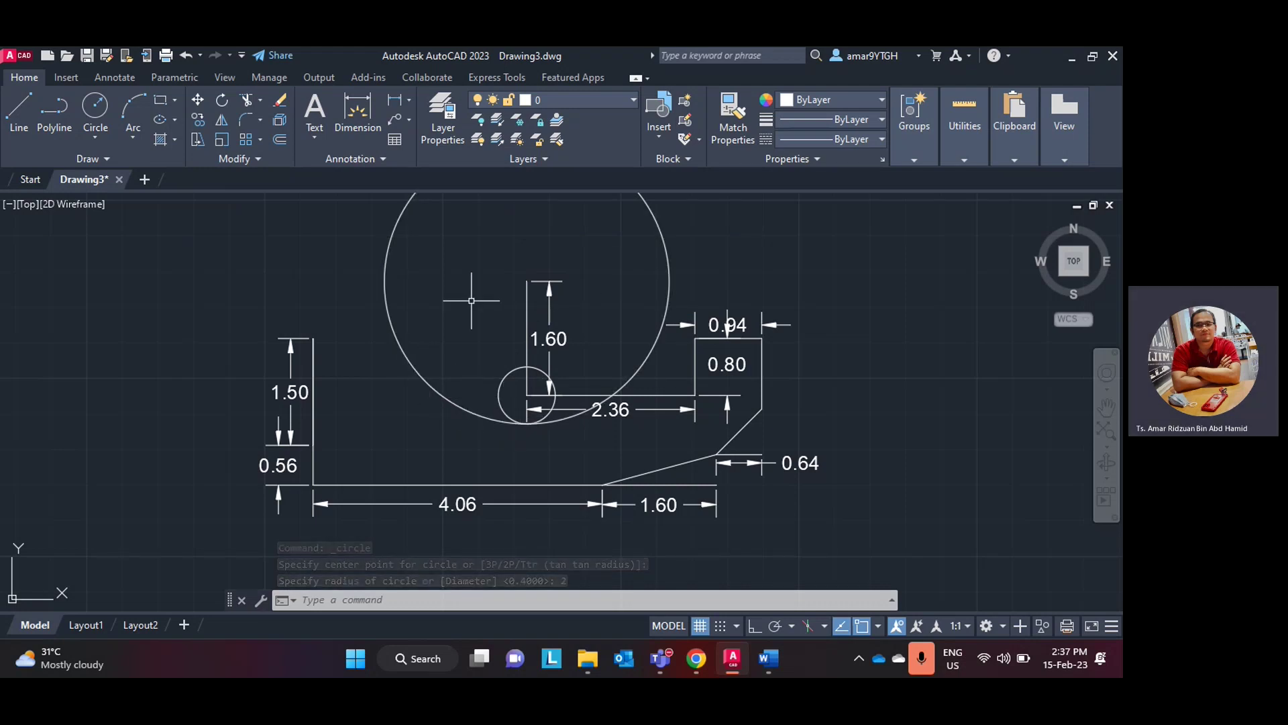
click(735, 662)
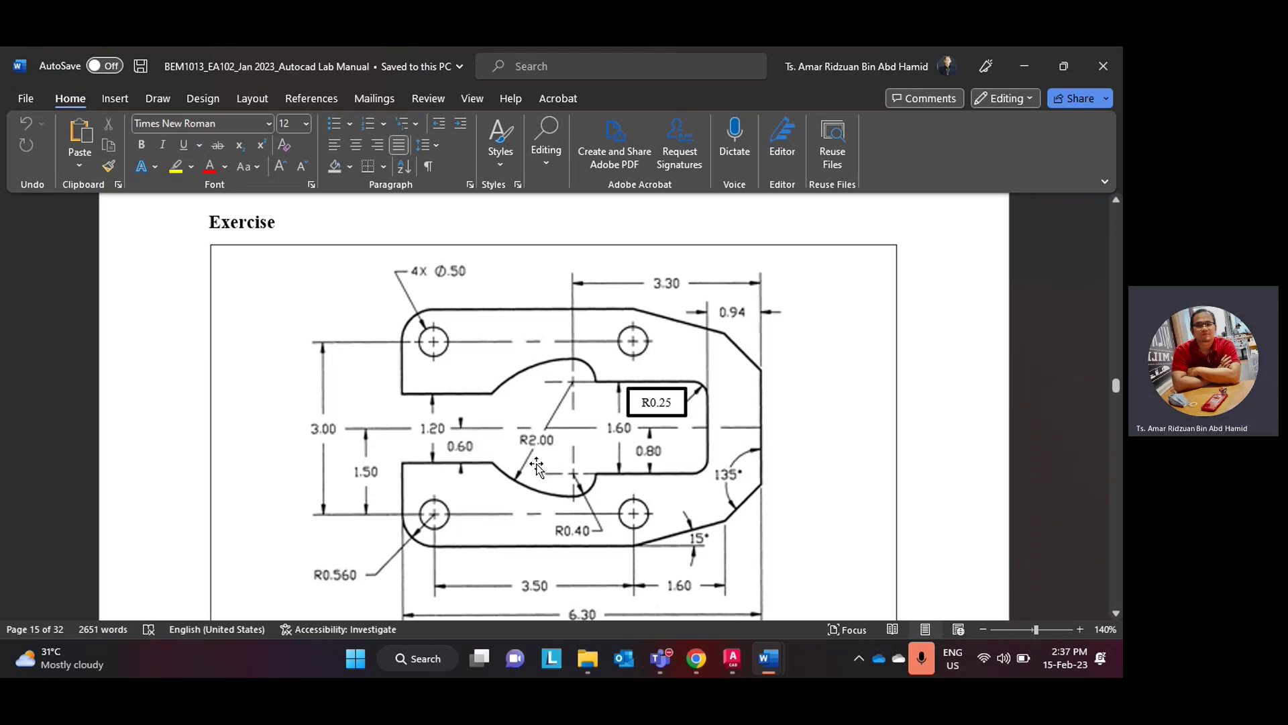
click(727, 661)
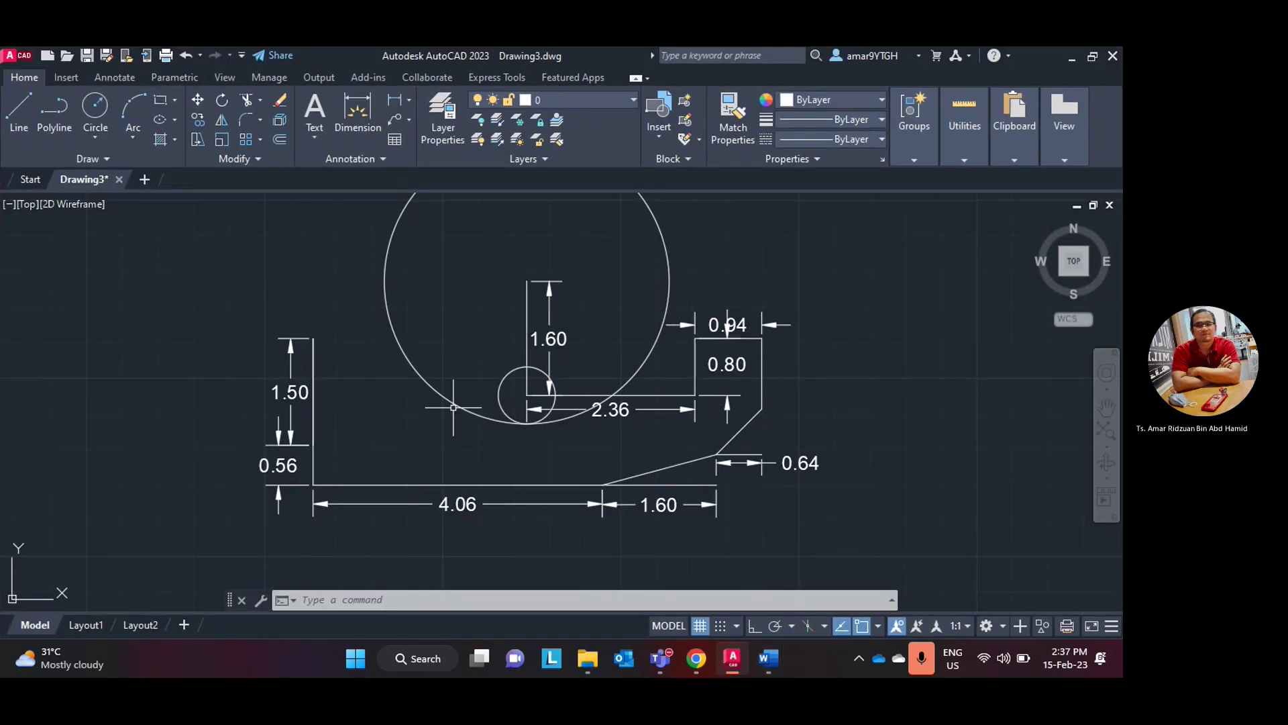
- Glance at the browser and Word exercise sheet, then return to the bracket drawing
click(697, 659)
click(703, 657)
click(726, 658)
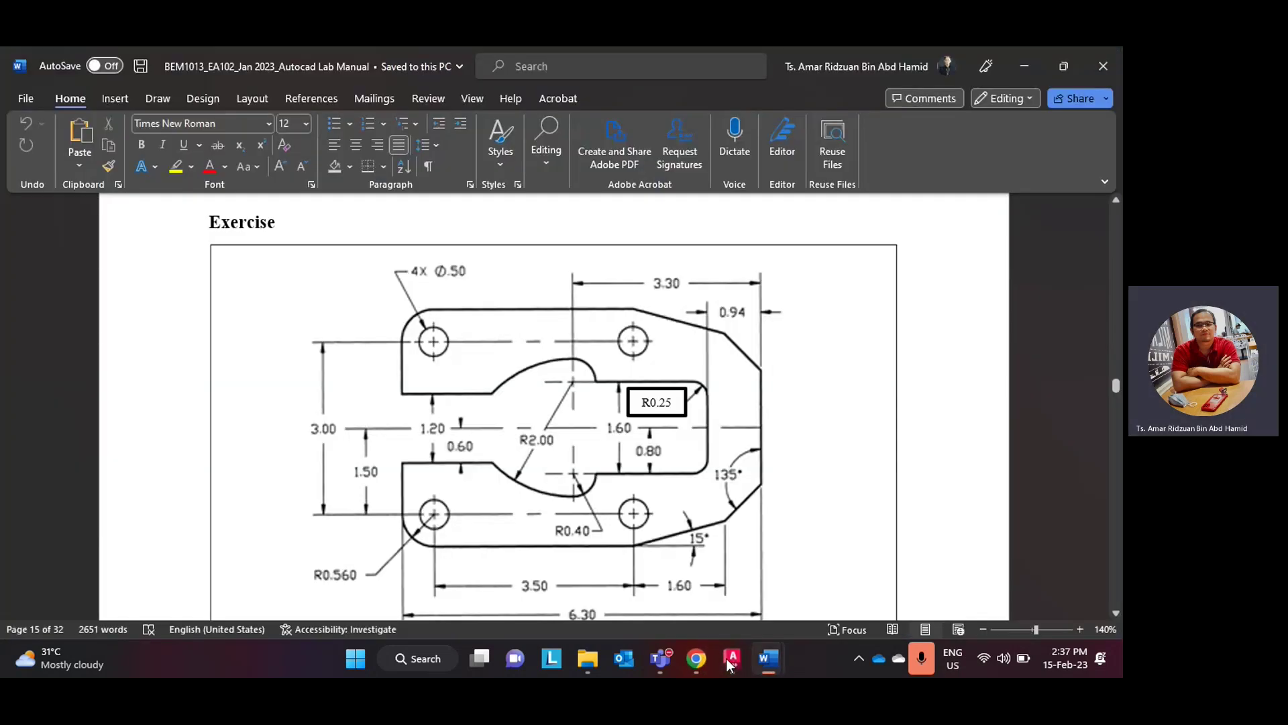
click(725, 658)
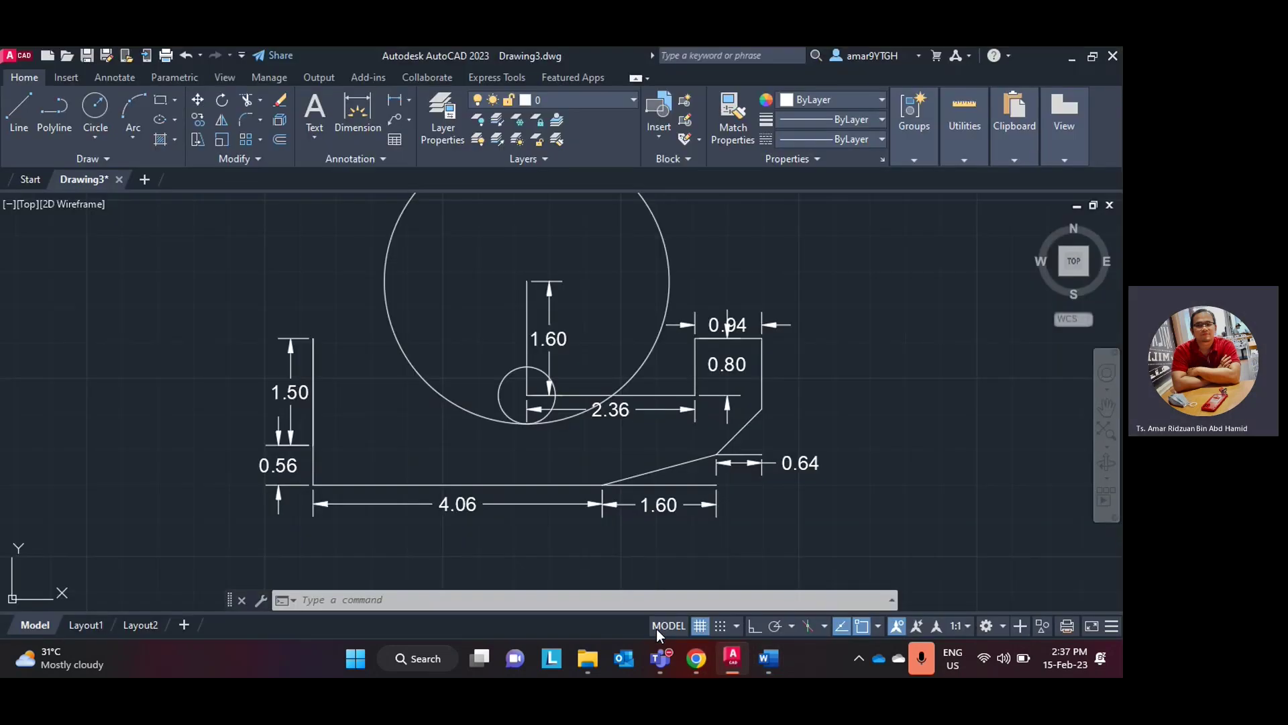
- Delete both overlapping left vertical lines above the 0.56 step and the 1.50 dimension
click(314, 419)
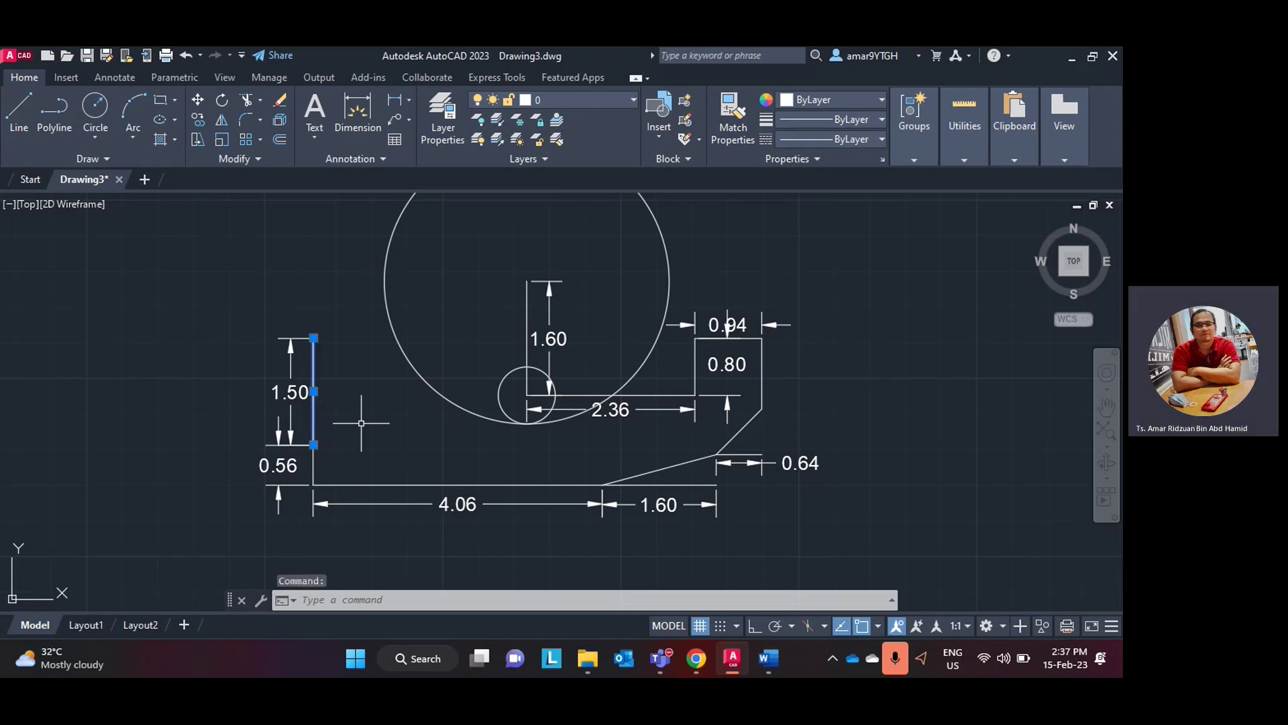
key(Delete)
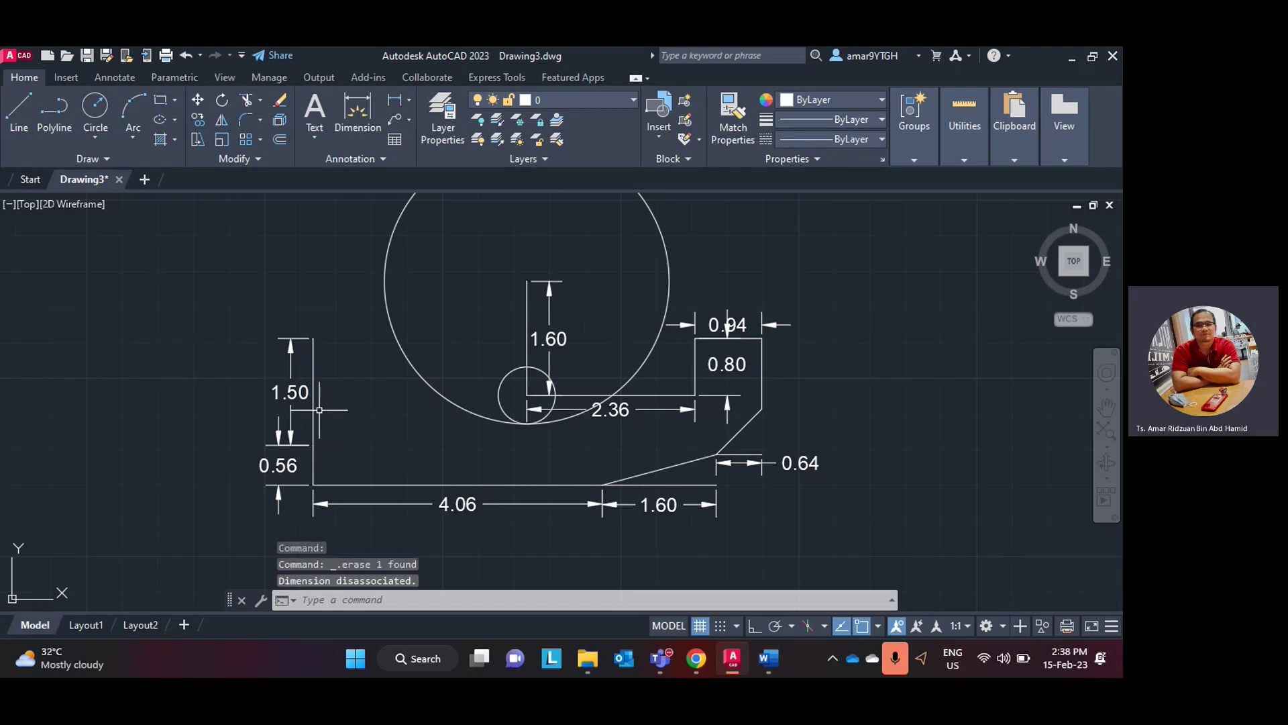
click(315, 409)
key(Delete)
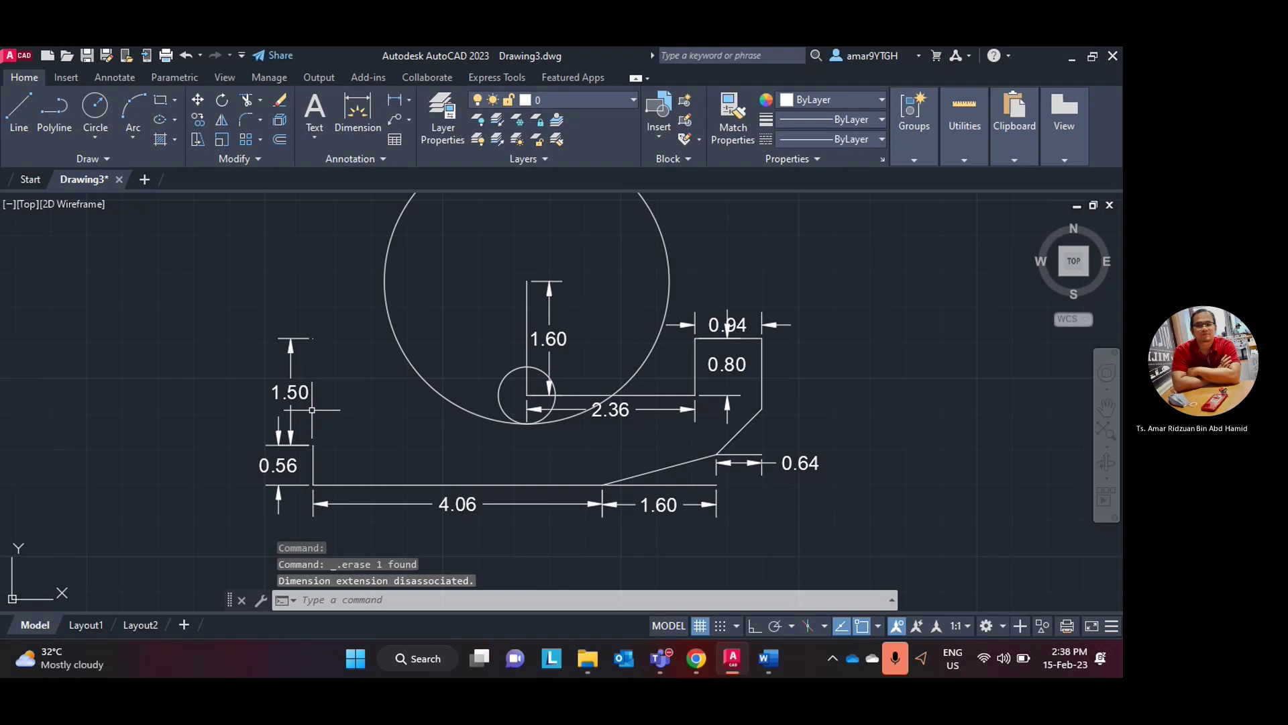
click(300, 398)
key(Delete)
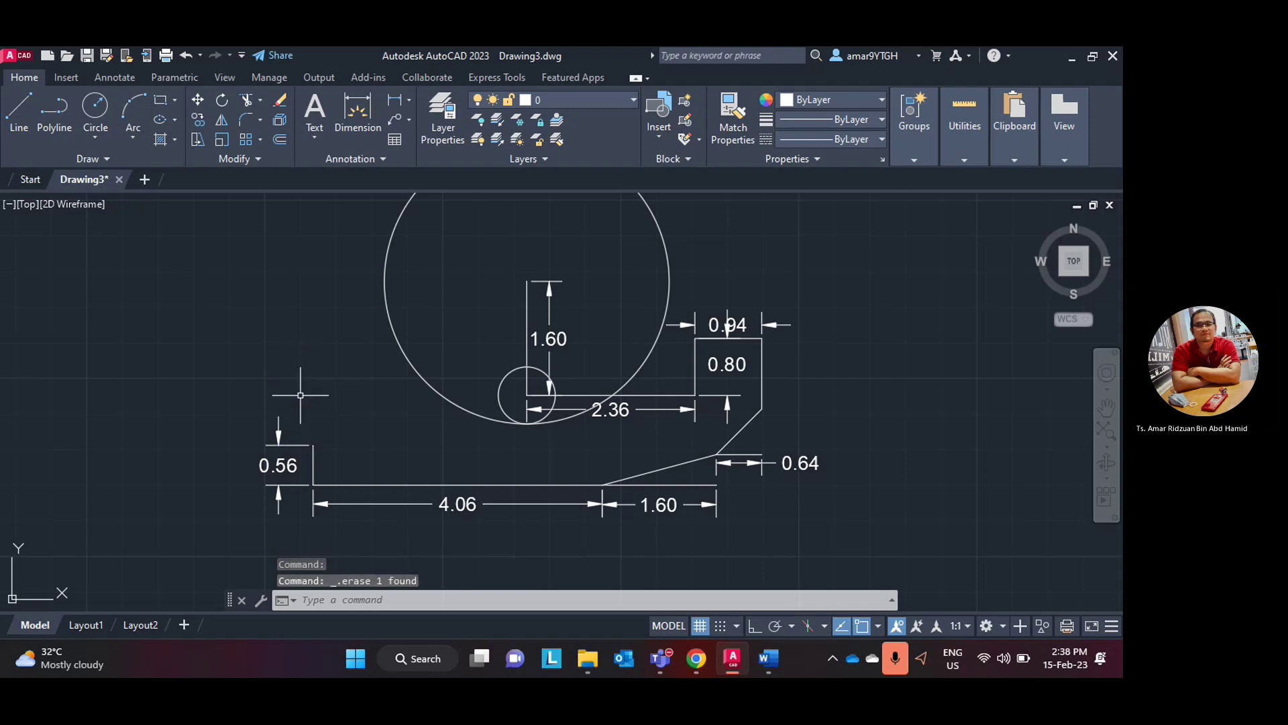
- Minimise the staff portal browser and bring the Word exercise sheet to the front
click(696, 658)
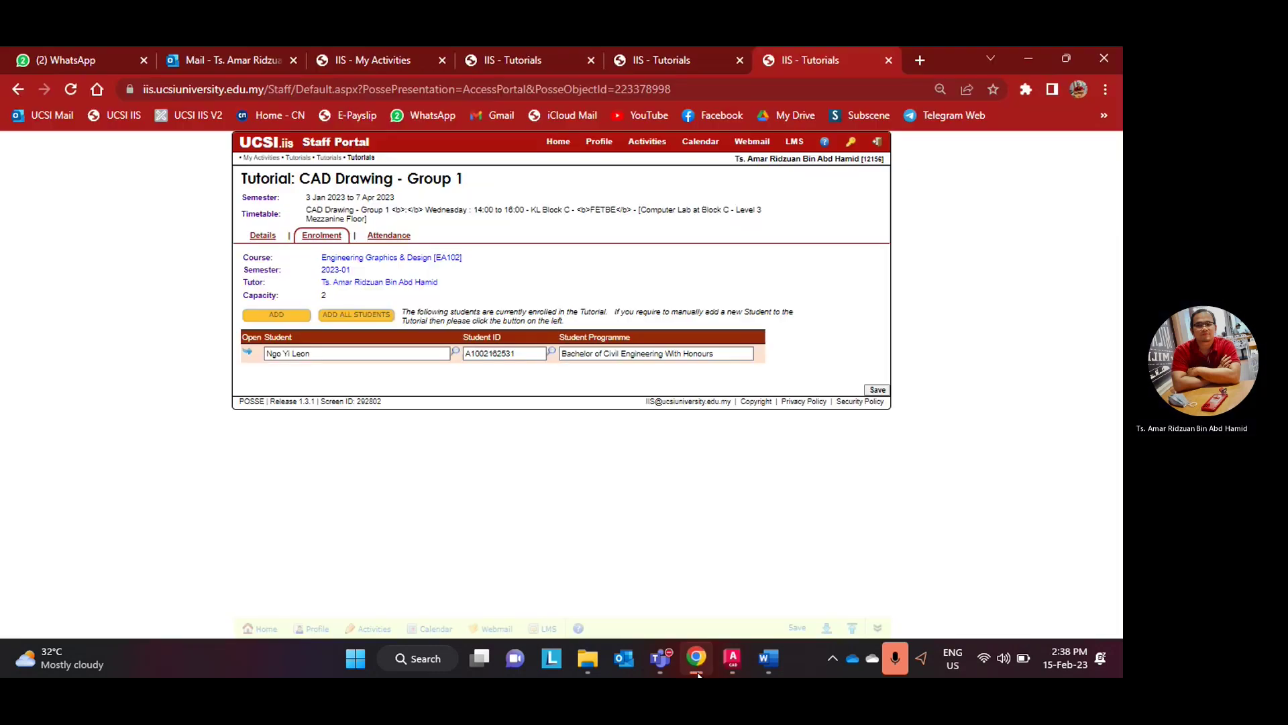
click(697, 658)
click(769, 658)
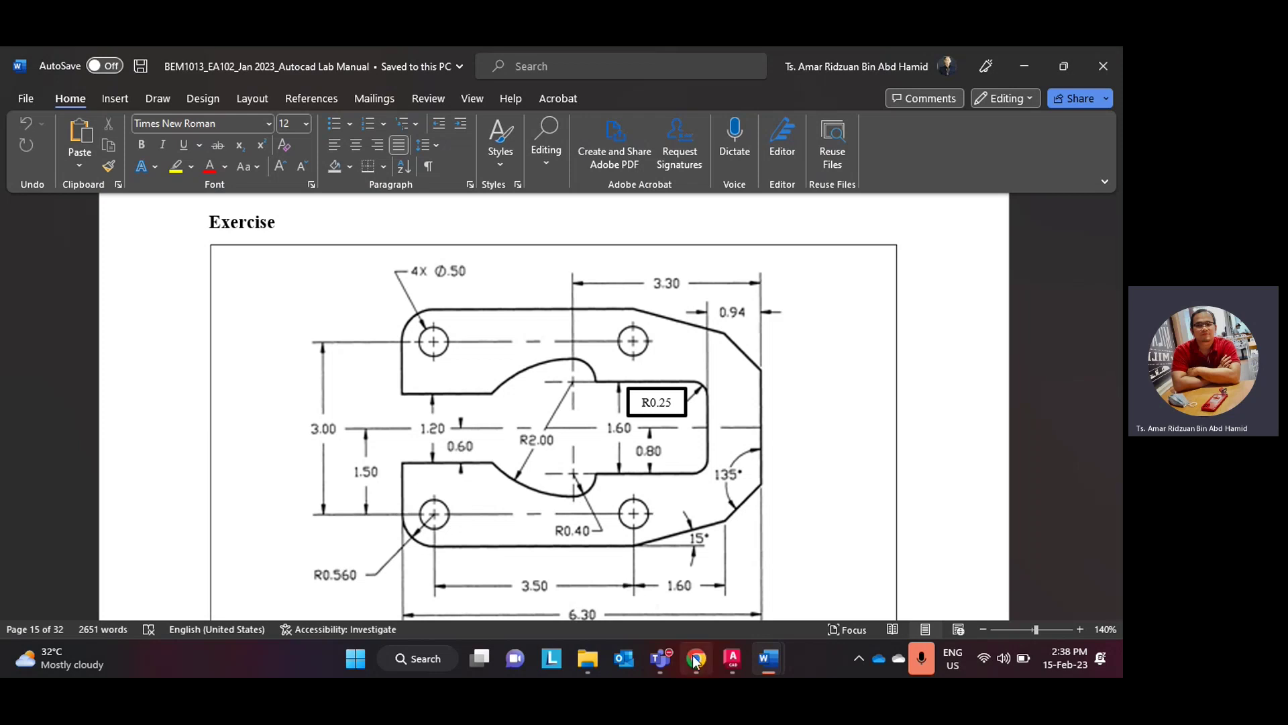
- Draw a 0.9 vertical line up from the top of the 0.56 edge
click(732, 658)
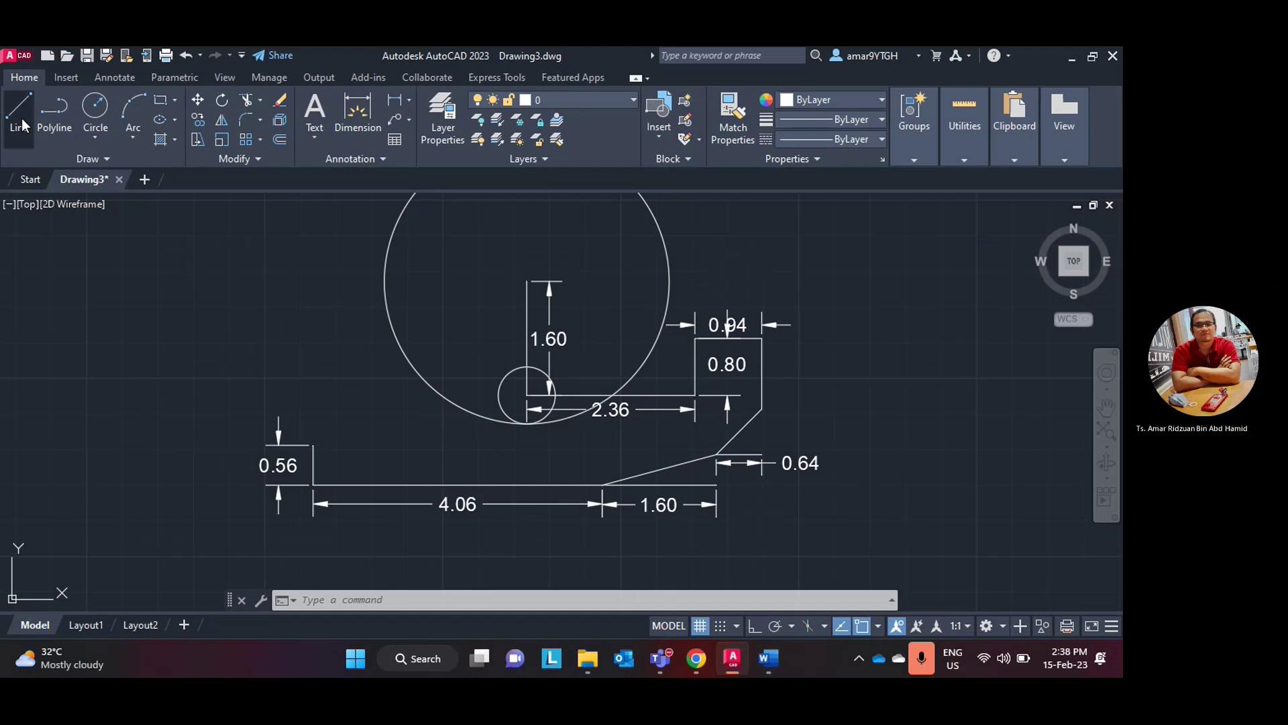
click(22, 125)
click(314, 445)
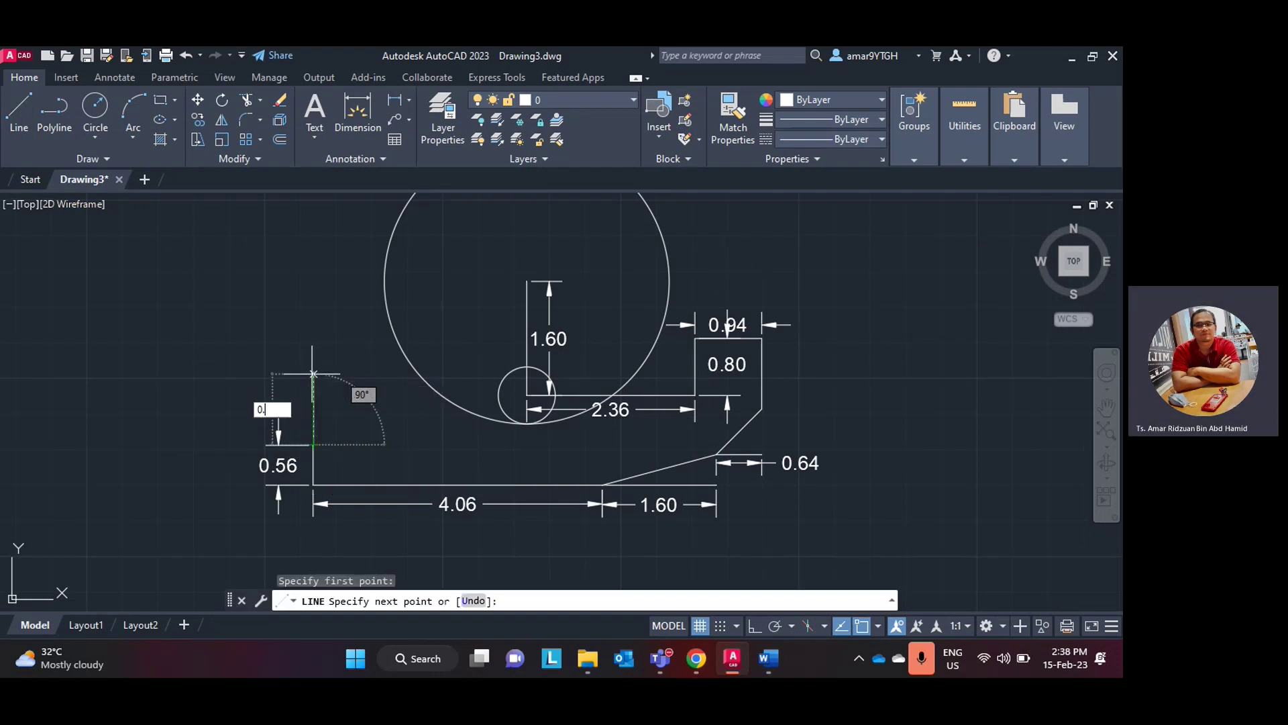
key(Return)
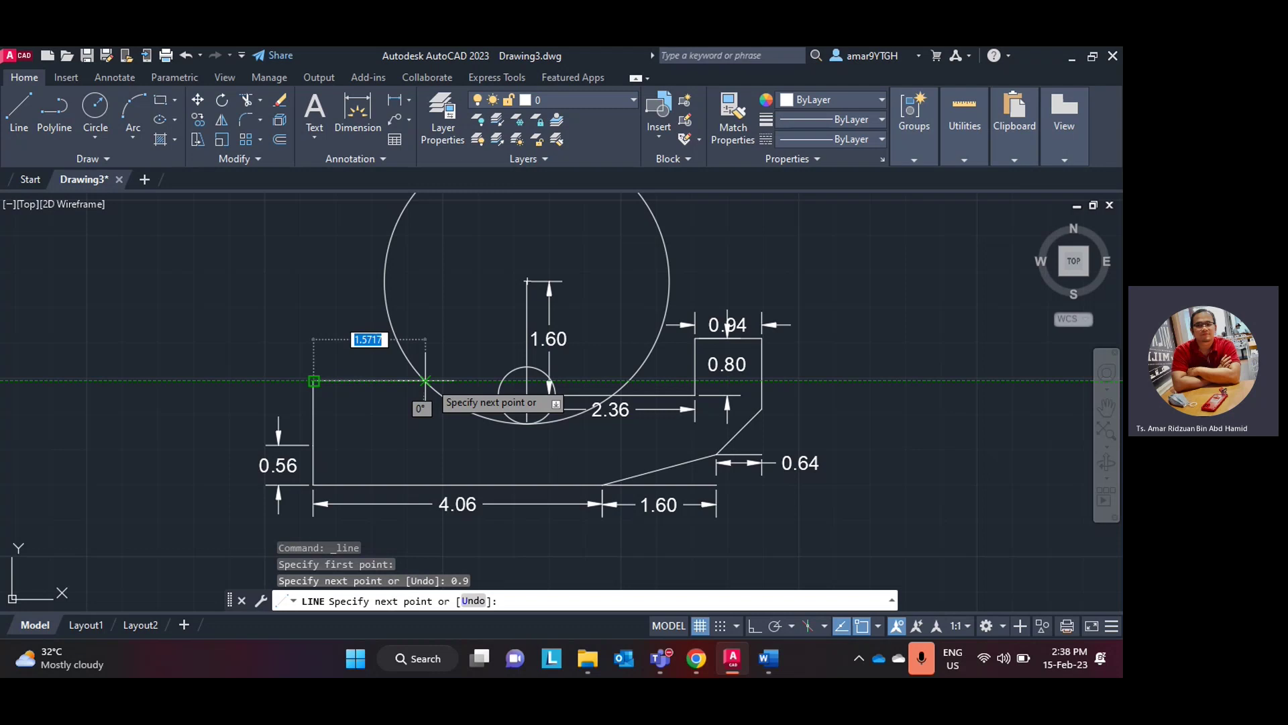
- With Ortho on, continue a horizontal line right into the large circle
scroll(424, 380, up, 5)
scroll(399, 394, down, 5)
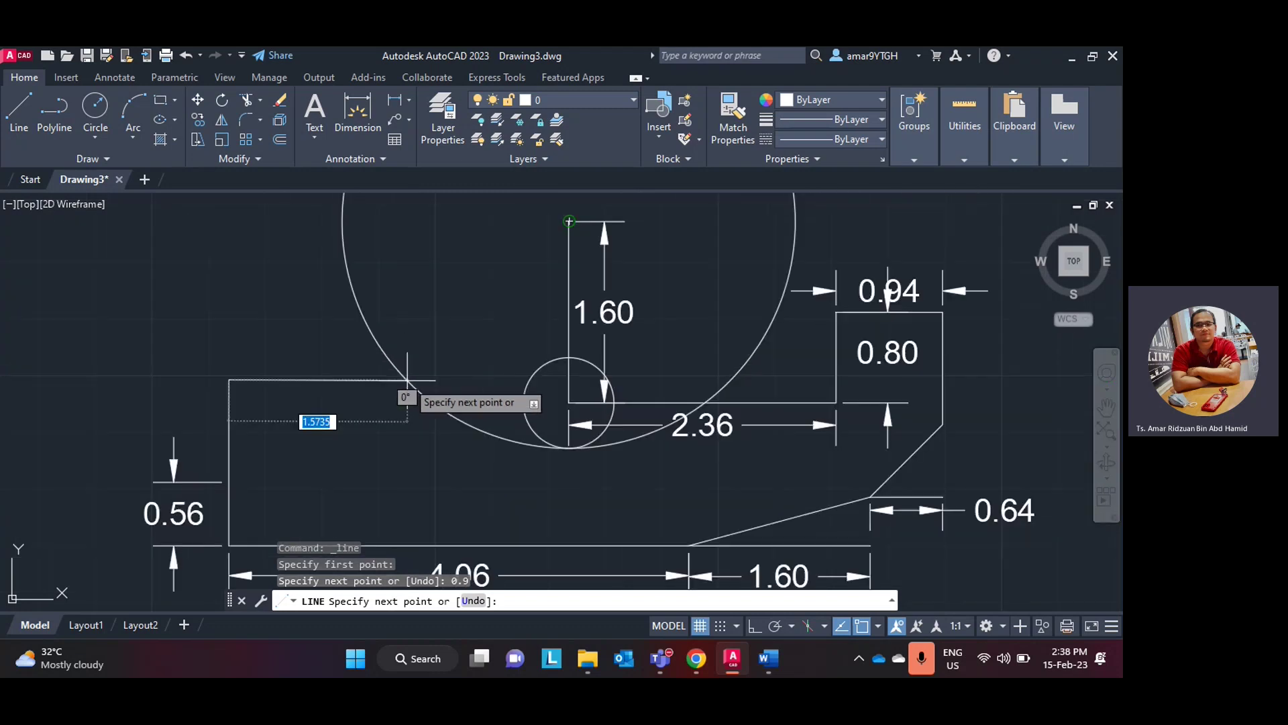
scroll(327, 379, up, 2)
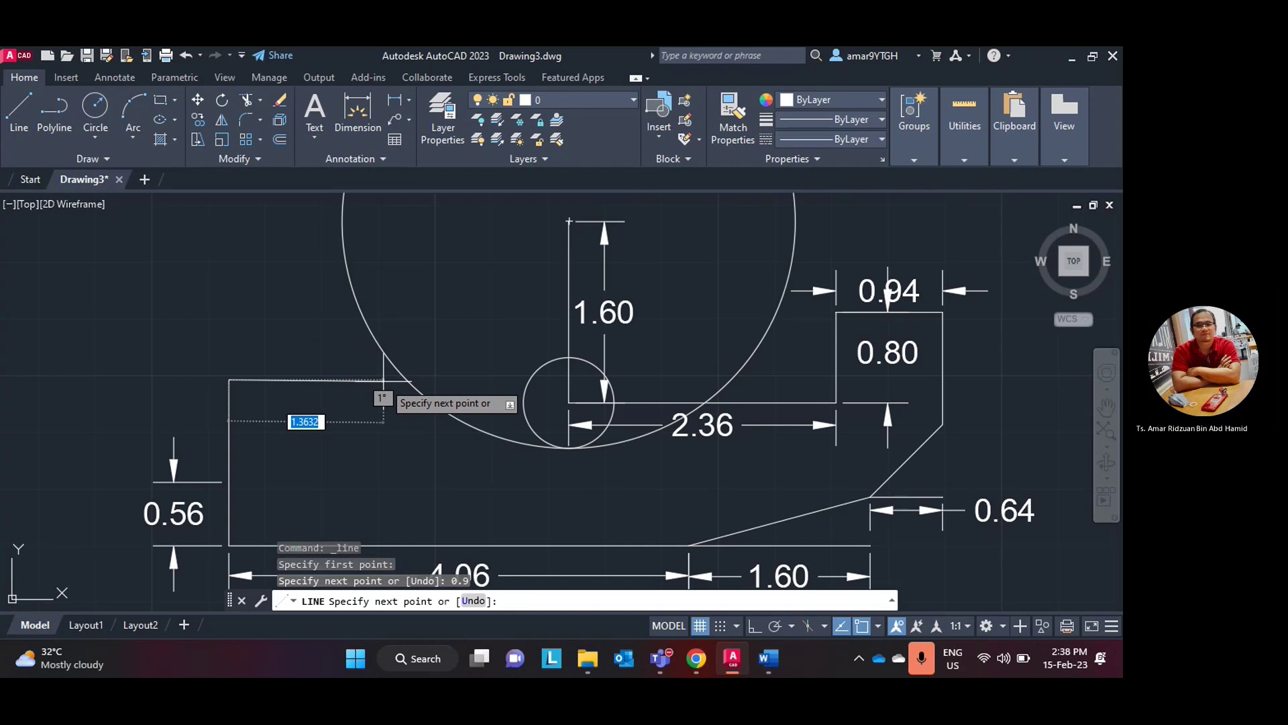
key(F8)
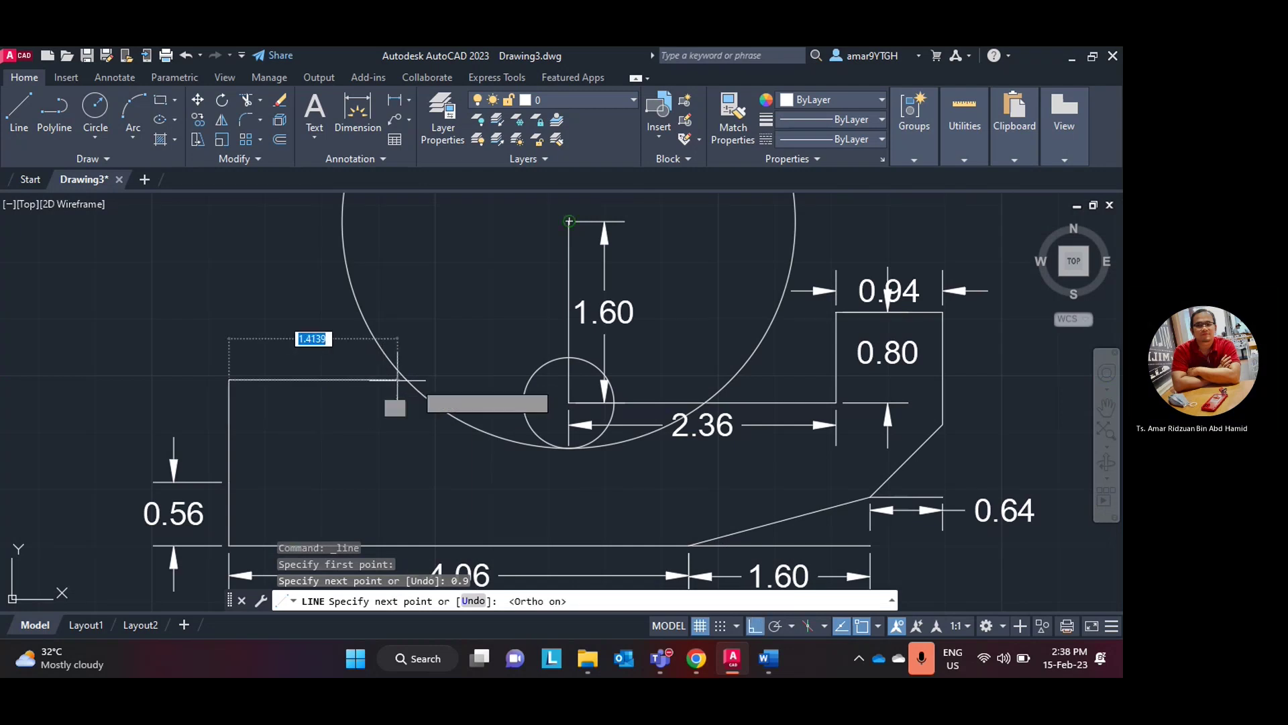
scroll(452, 380, up, 2)
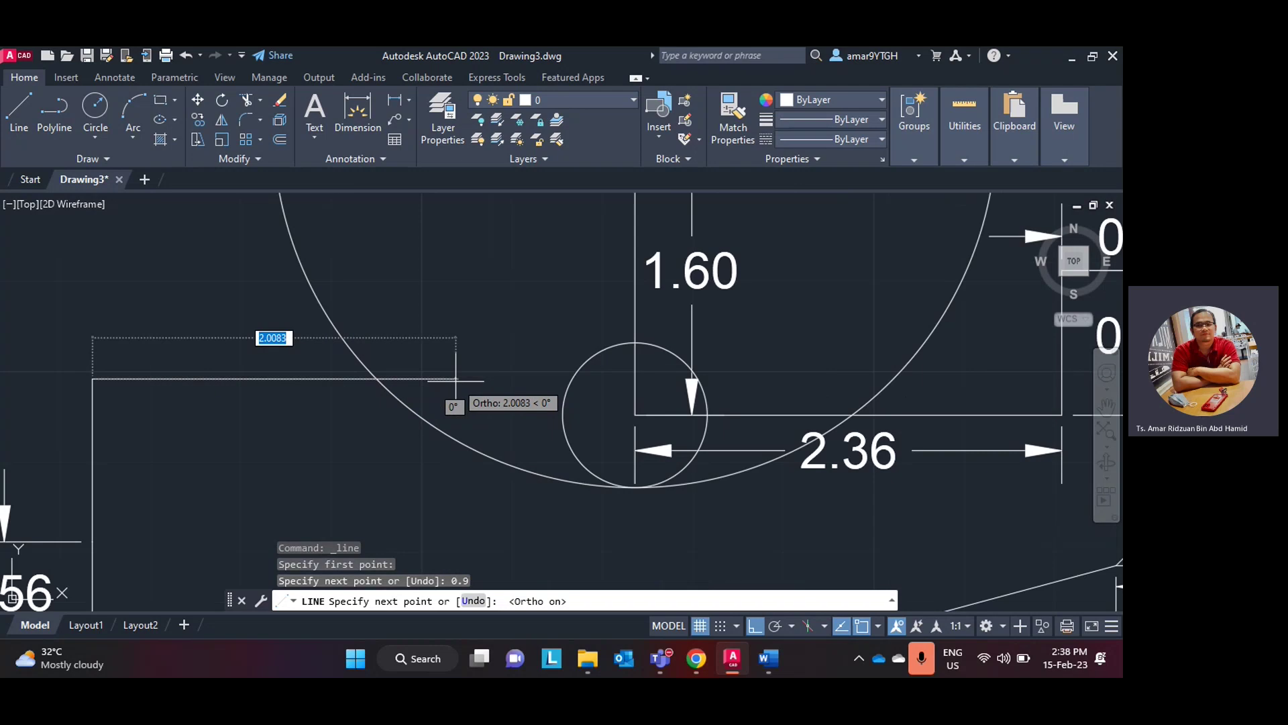
click(455, 379)
key(Escape)
scroll(473, 372, down, 2)
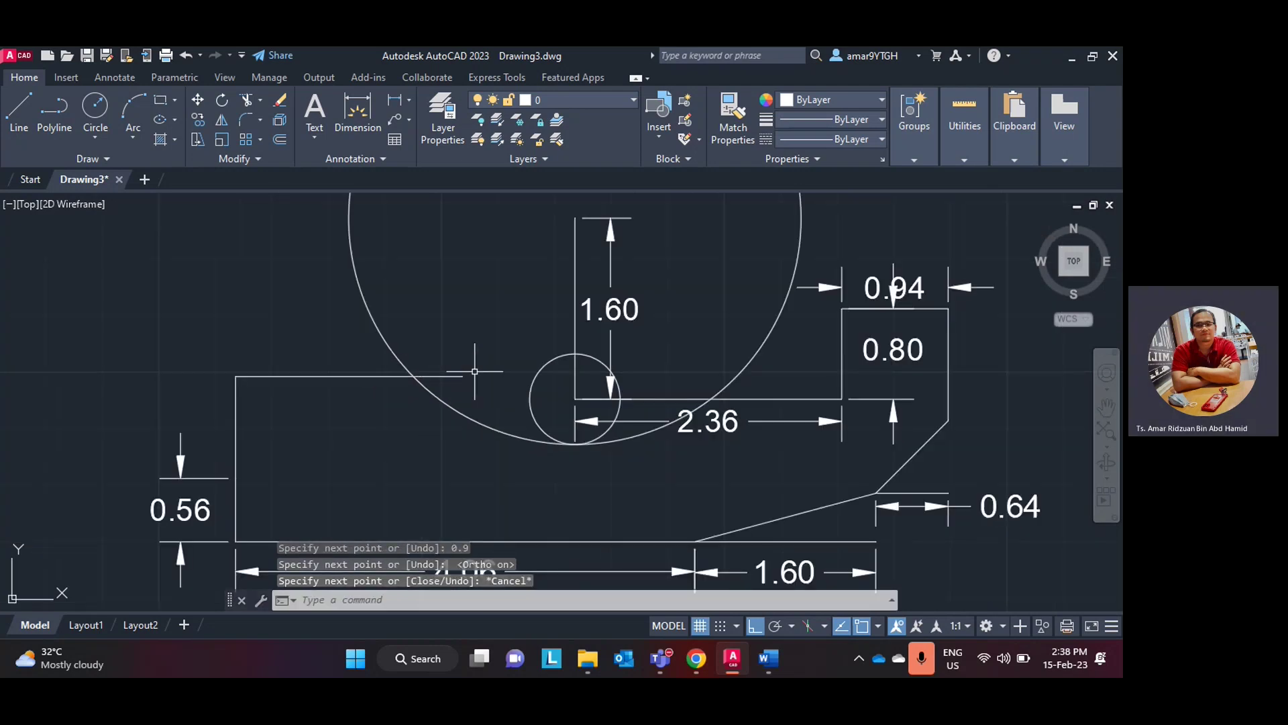
scroll(448, 310, down, 2)
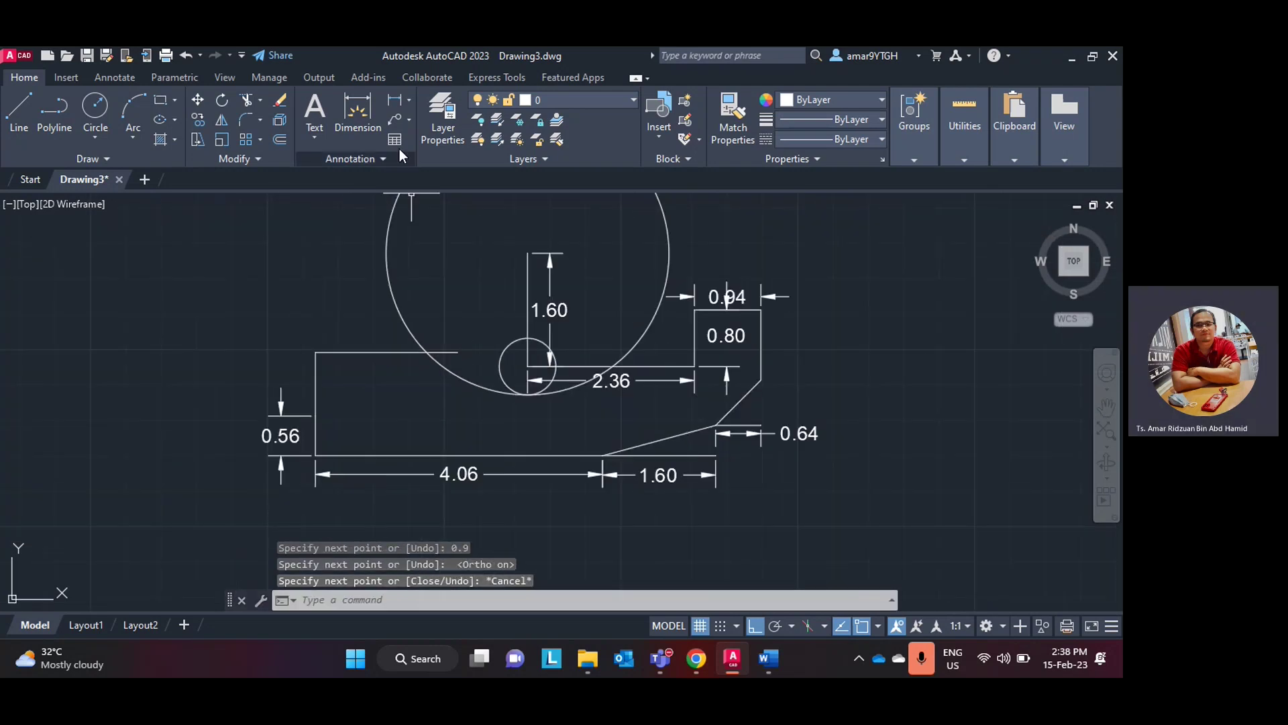
- Trim the top line's overhang, the large circle's upper arc, and the small circle's left and upper parts
click(247, 99)
click(445, 352)
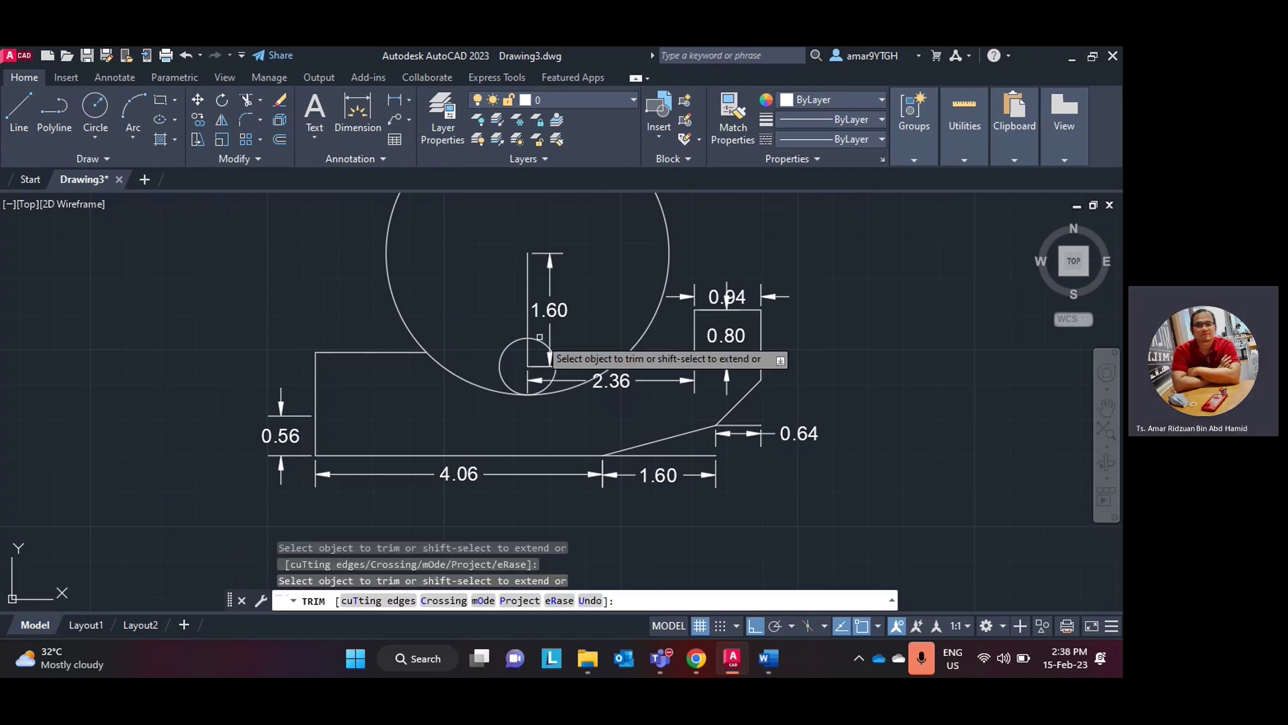
mouse_move(641, 399)
middle_down()
mouse_move(604, 377)
mouse_move(565, 423)
middle_up()
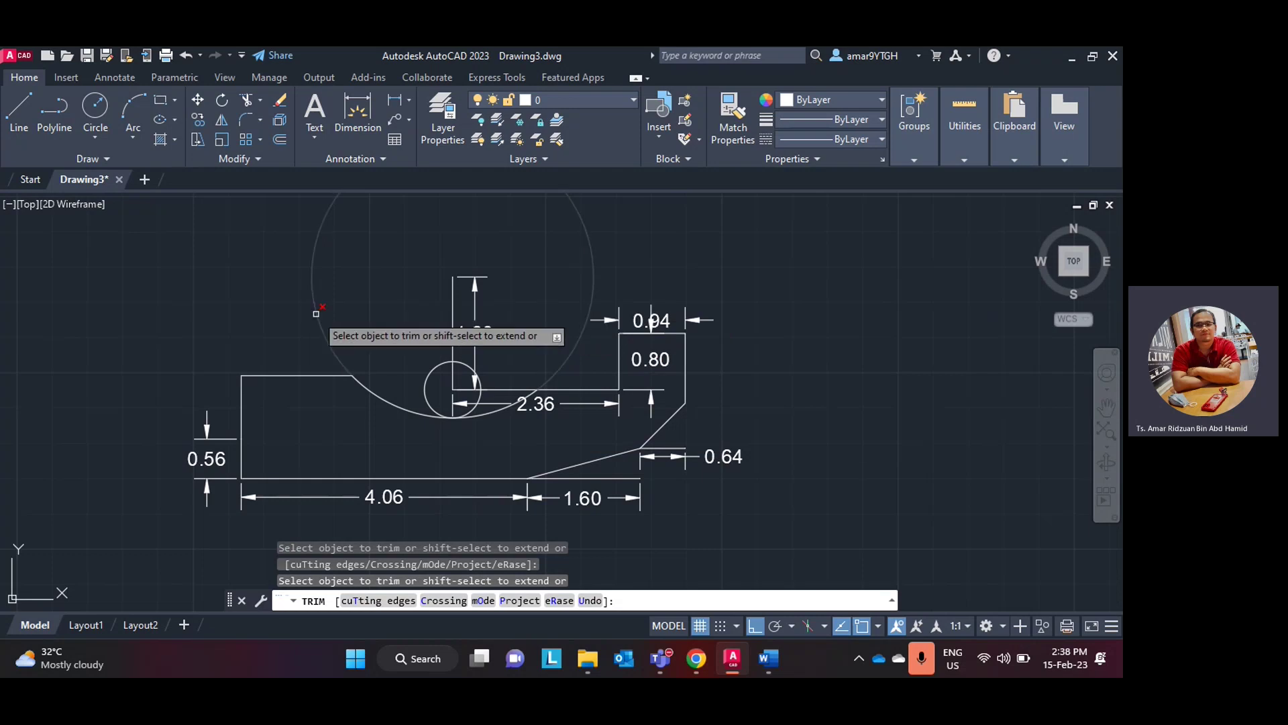
click(316, 313)
scroll(539, 454, up, 2)
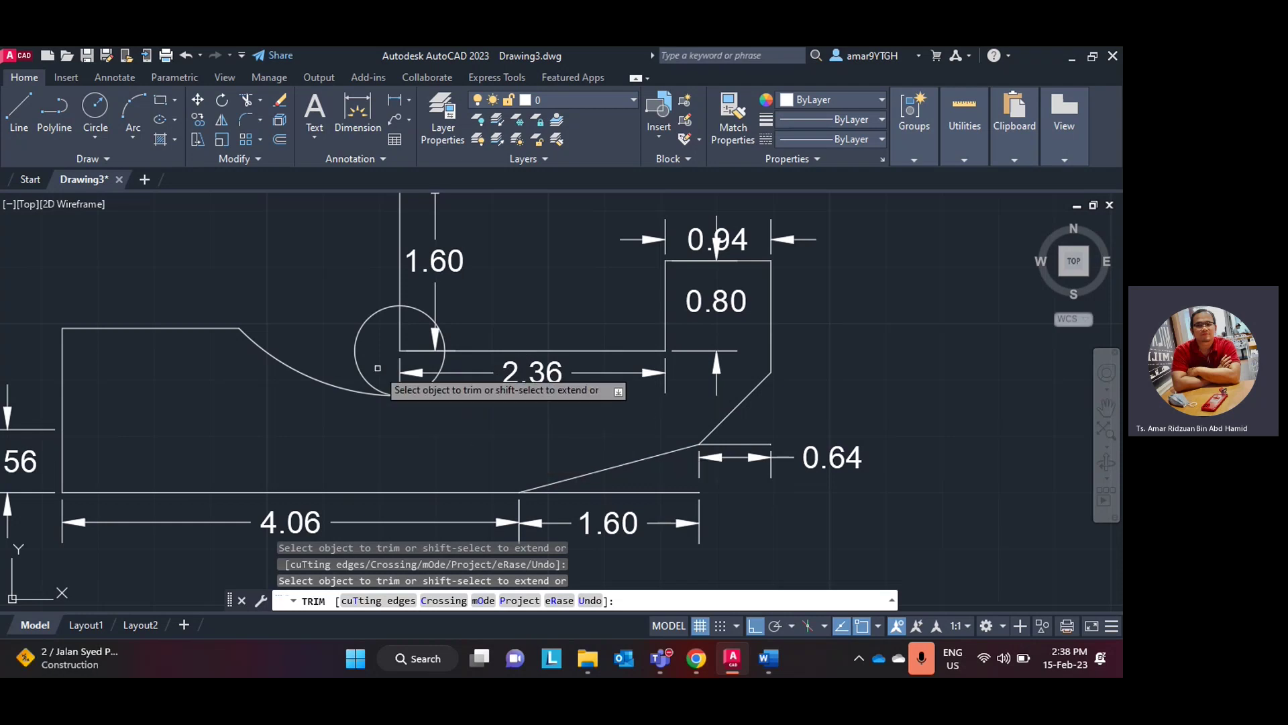
click(357, 362)
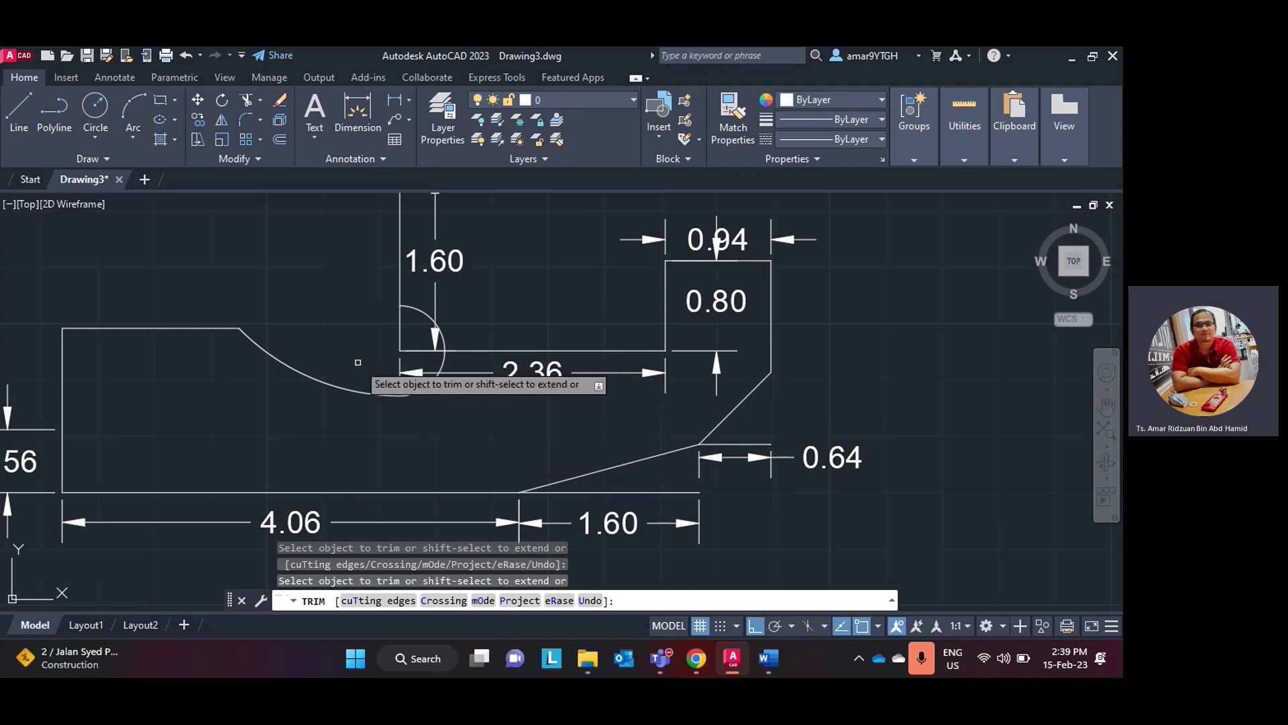
click(426, 313)
scroll(536, 399, down, 2)
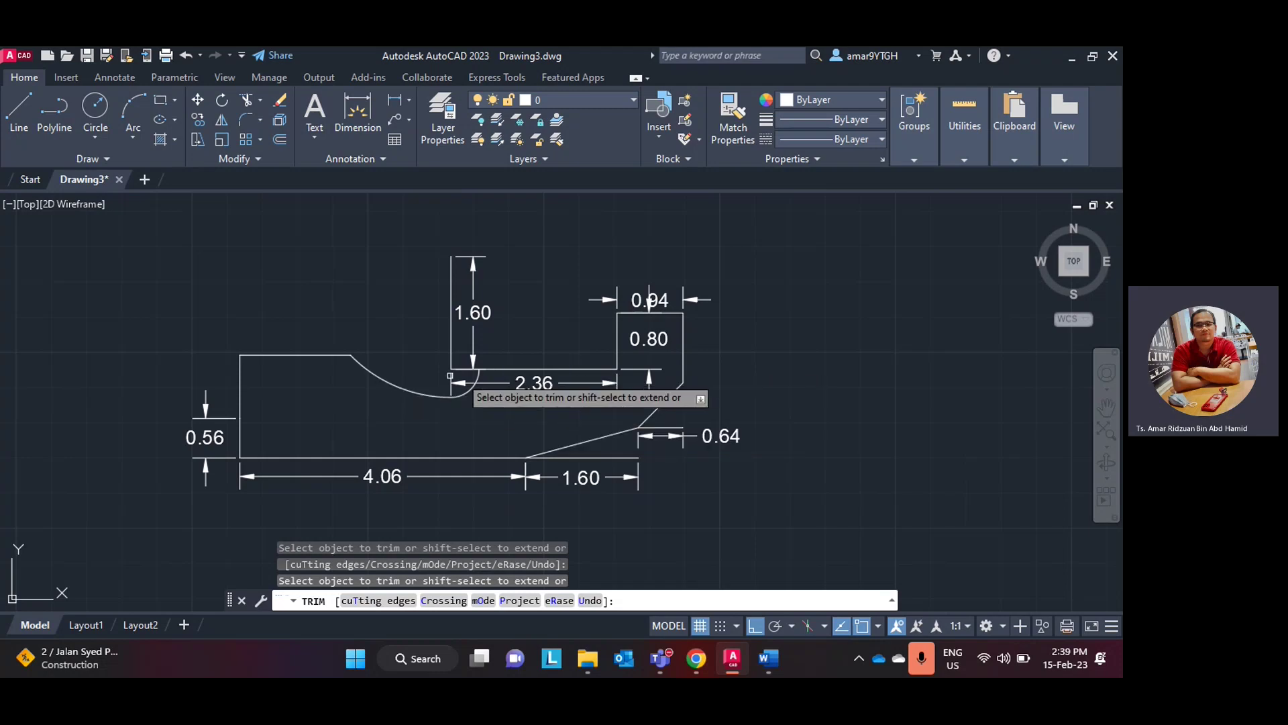
- Check the IIS tutorial page in Chrome and the Word exercise sheet, then return to Drawing3
click(706, 663)
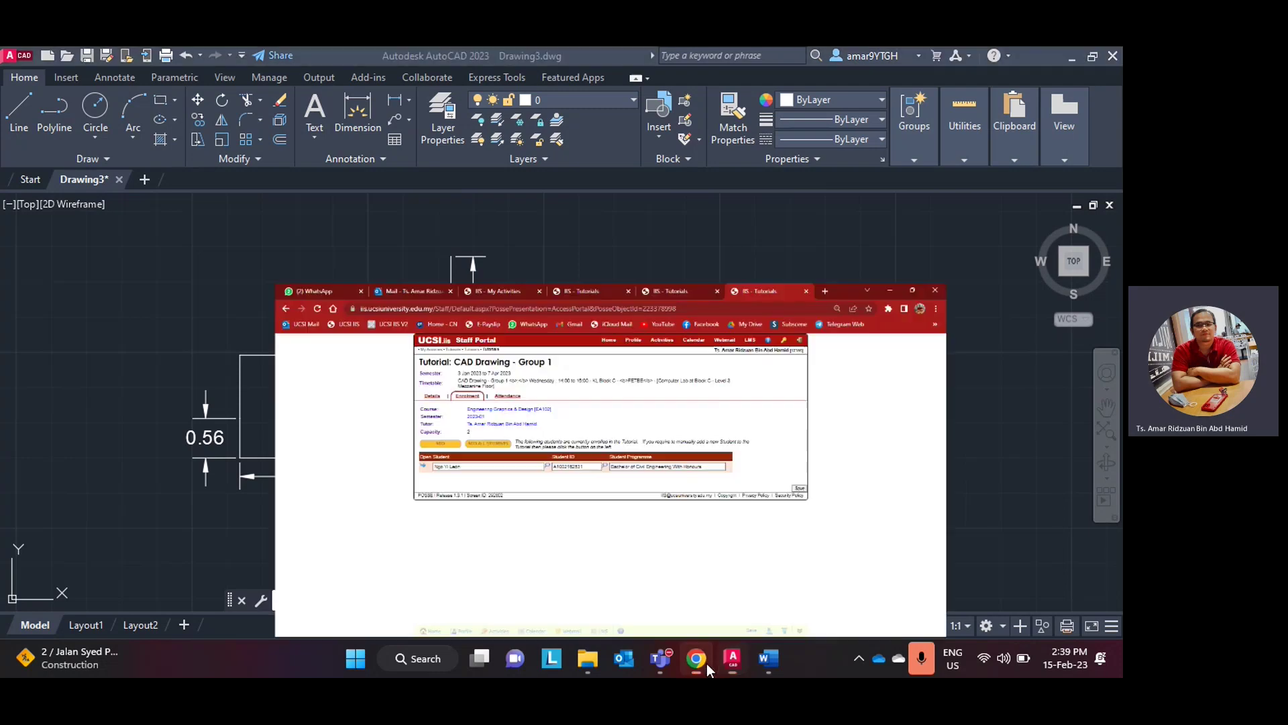
click(706, 663)
click(729, 662)
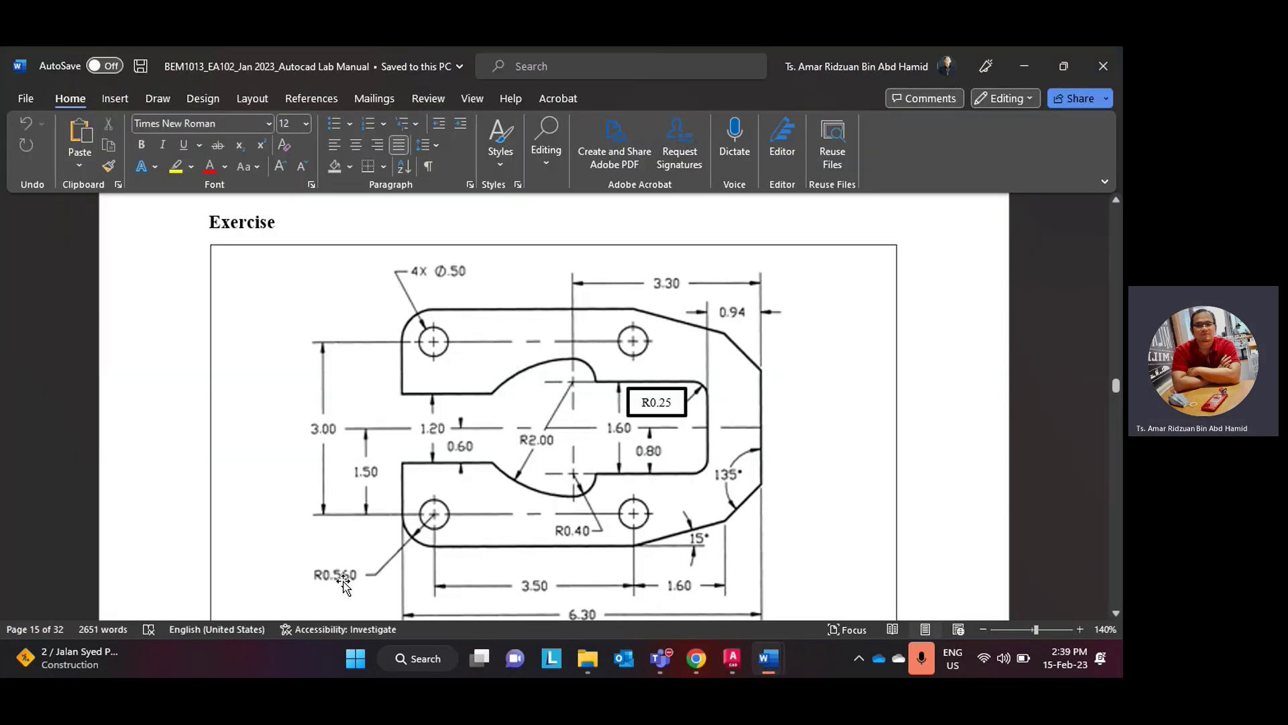
click(695, 661)
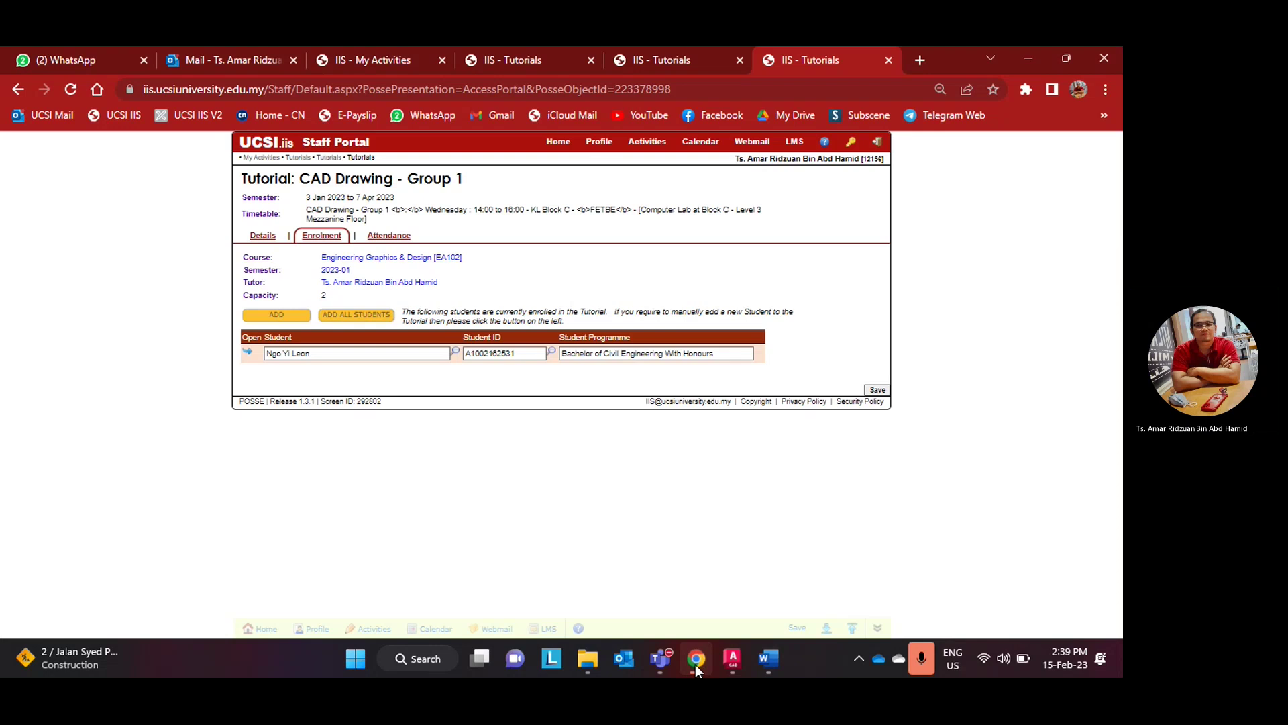
click(695, 664)
click(728, 666)
click(728, 665)
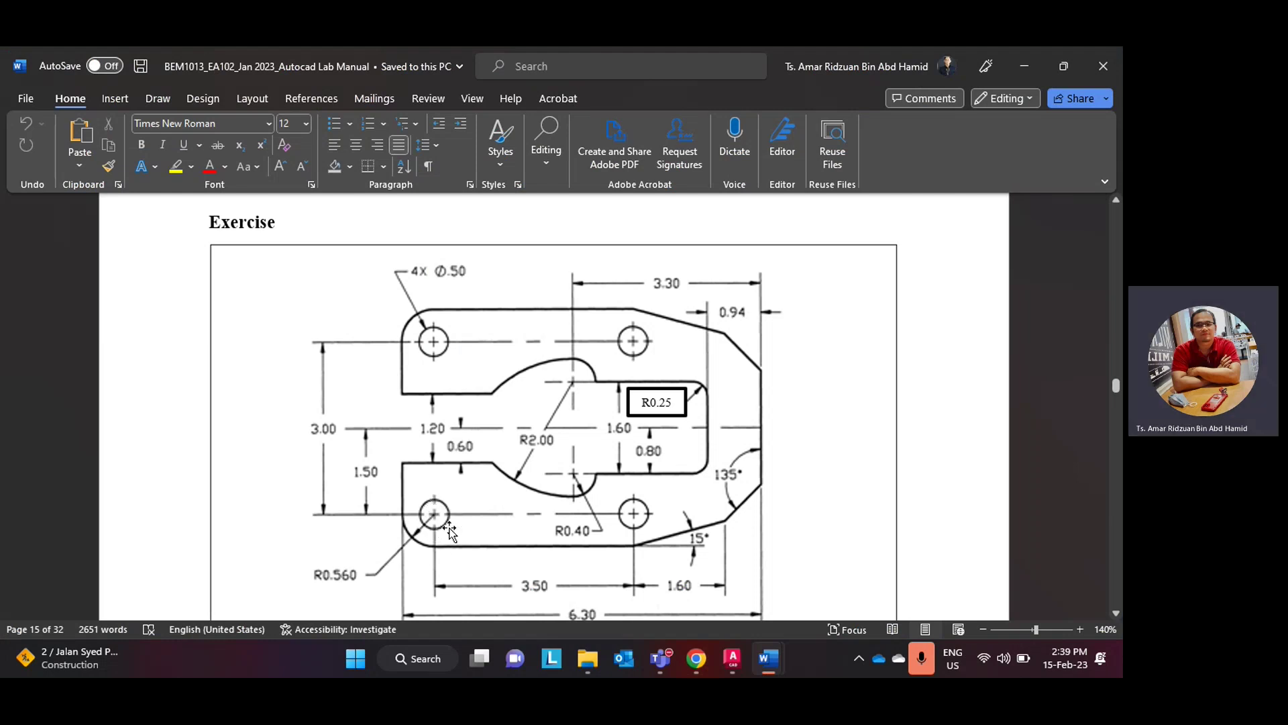
click(698, 664)
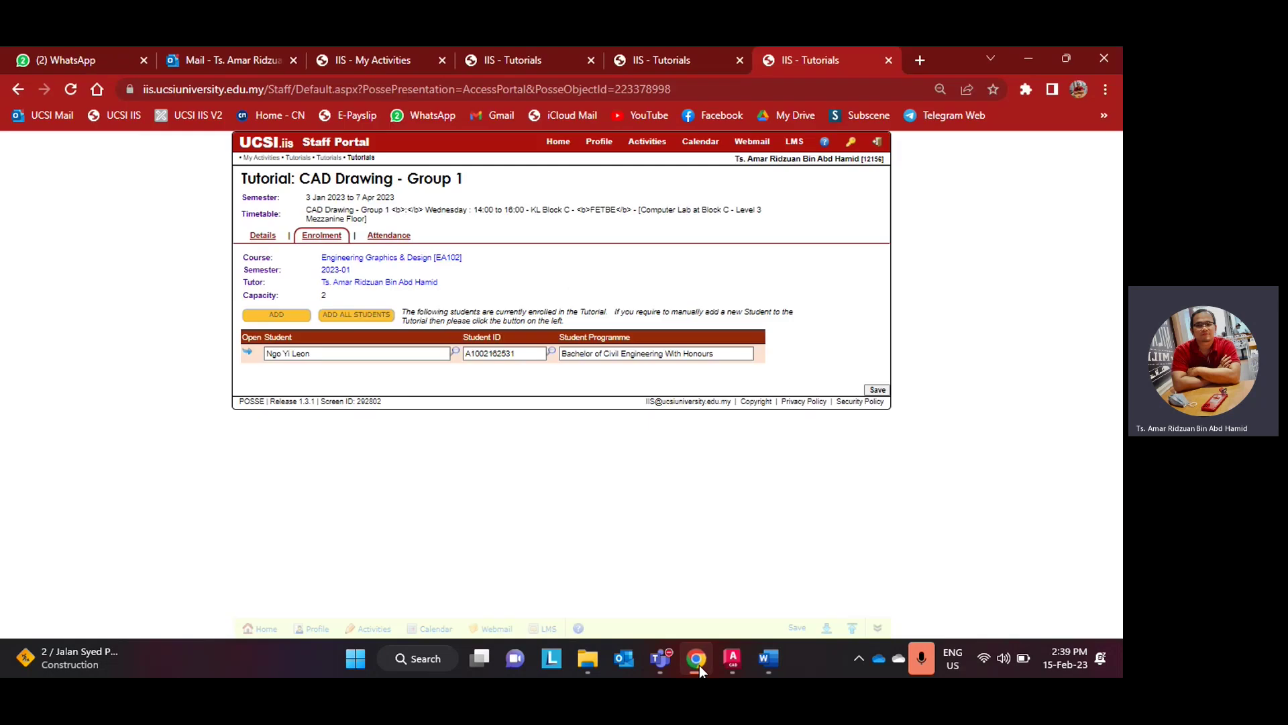
click(698, 661)
click(733, 659)
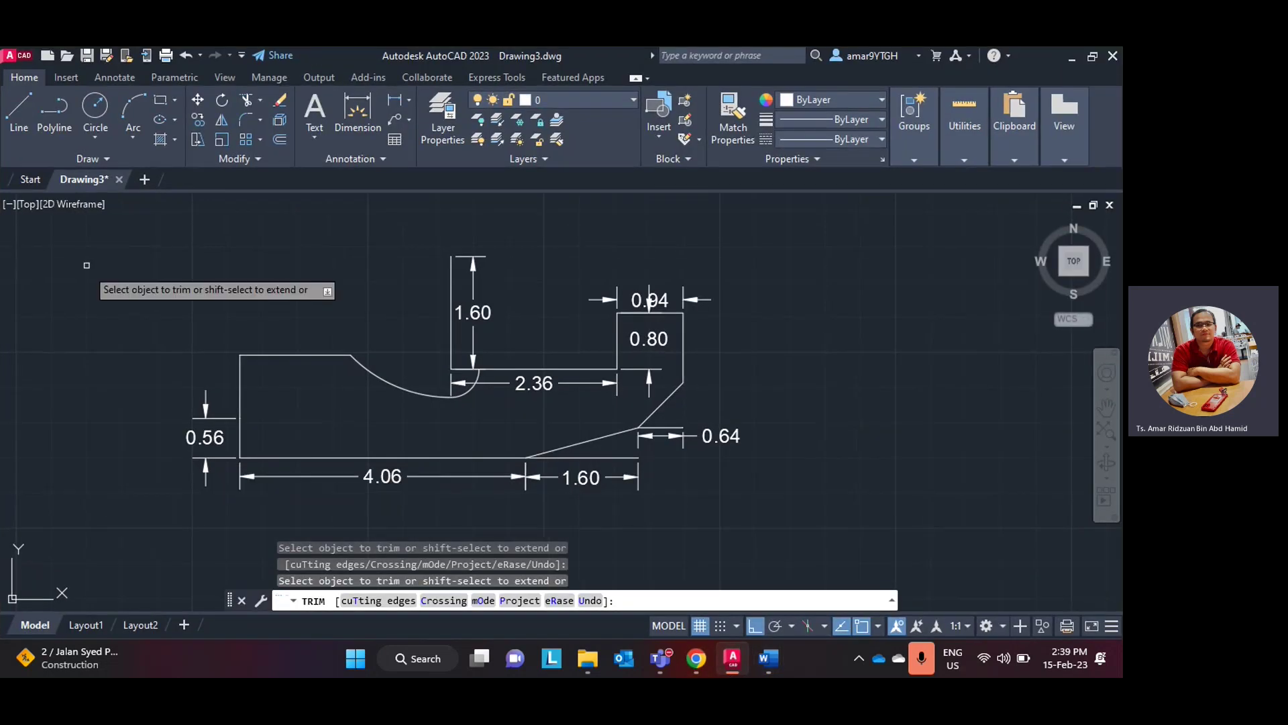
- Draw a 0.56-long horizontal line running right from the part's left edge
click(19, 112)
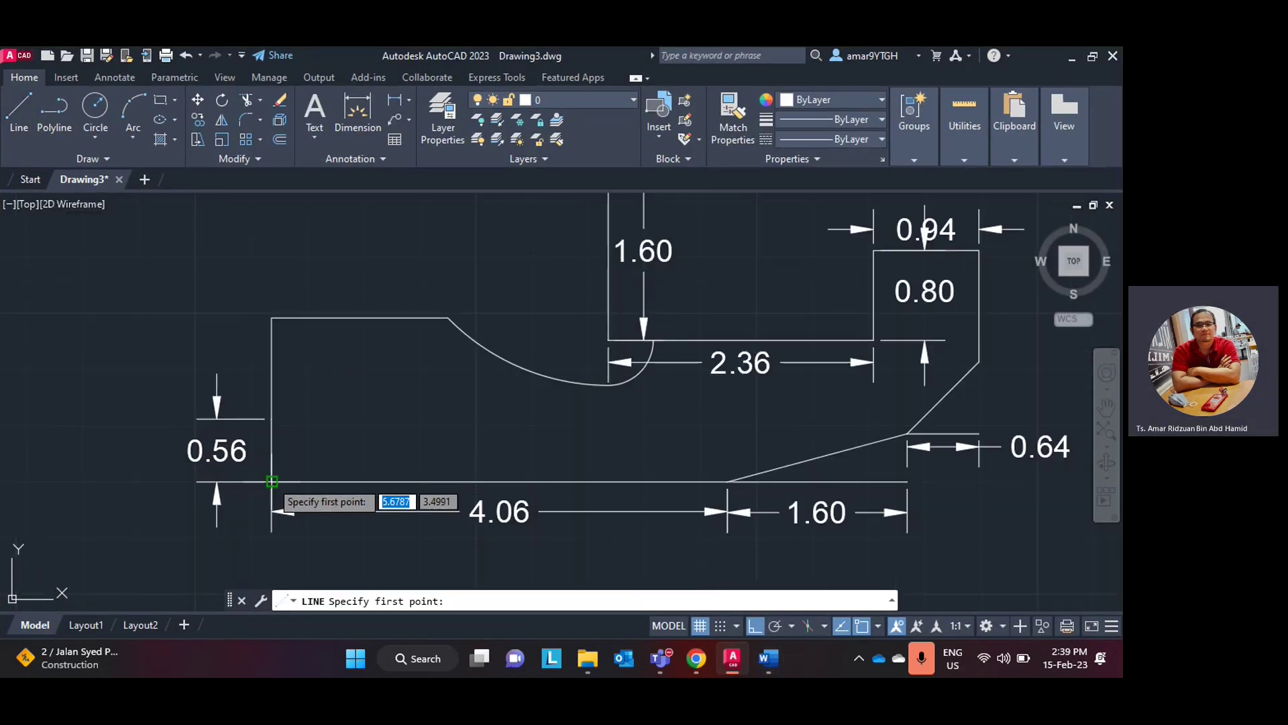
click(271, 418)
text(0)
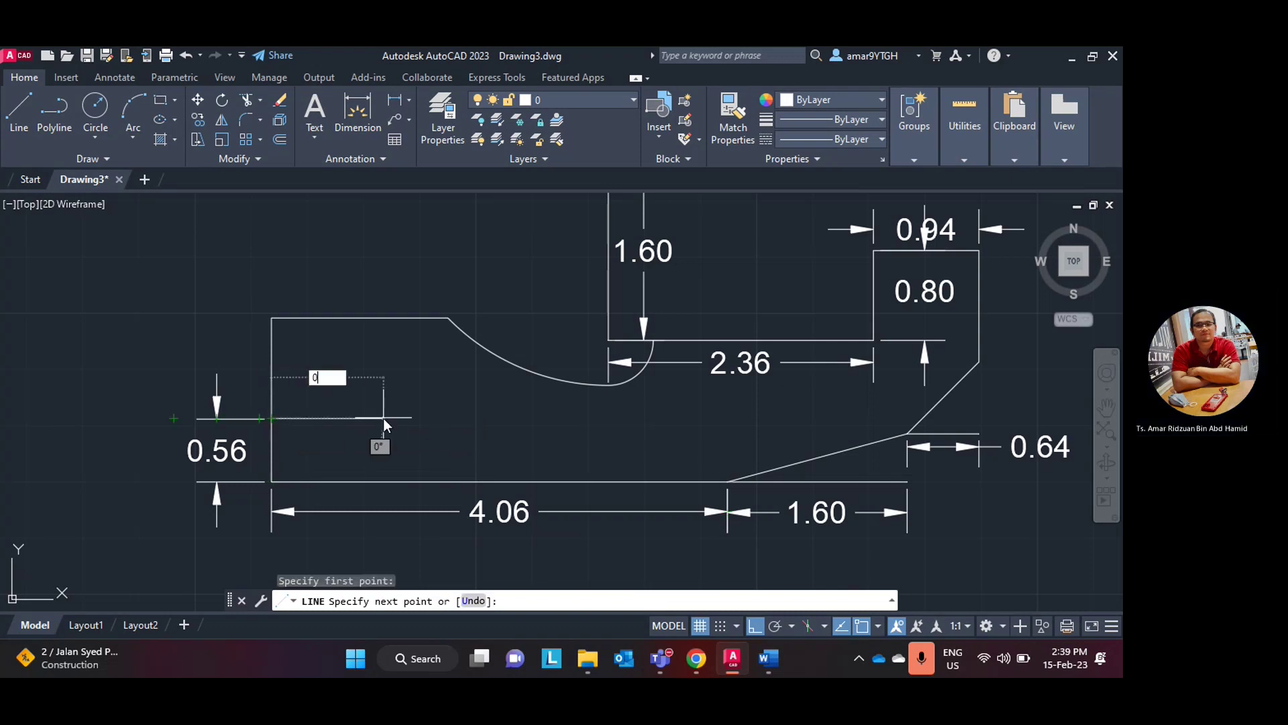
text(.56)
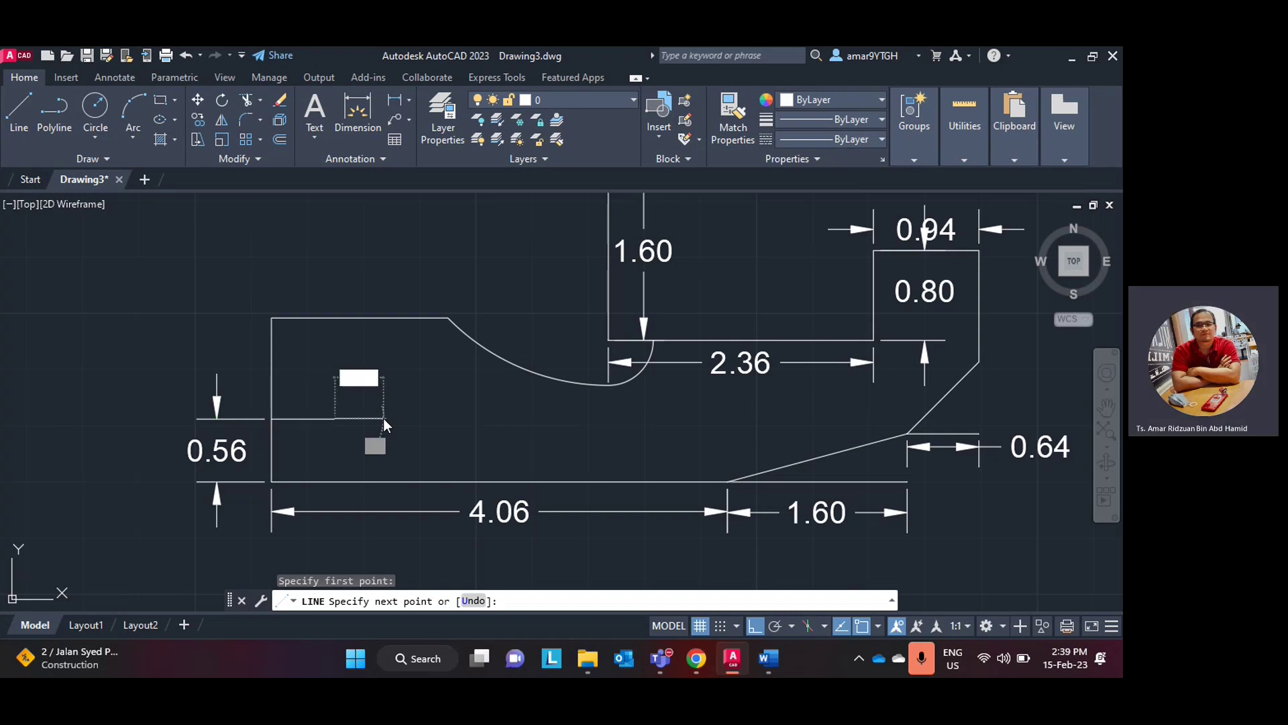
key(Return)
key(Escape)
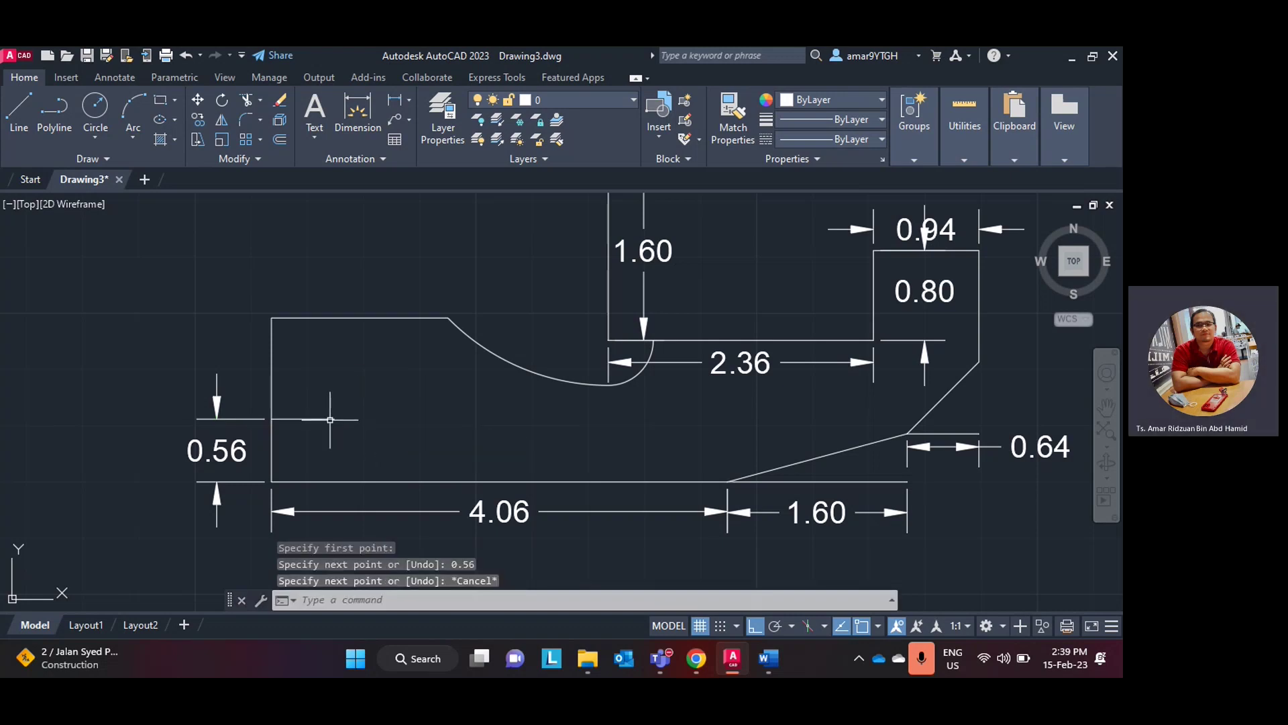
- Add a 0.56 linear dimension above the new line and compare against the lab manual
click(398, 101)
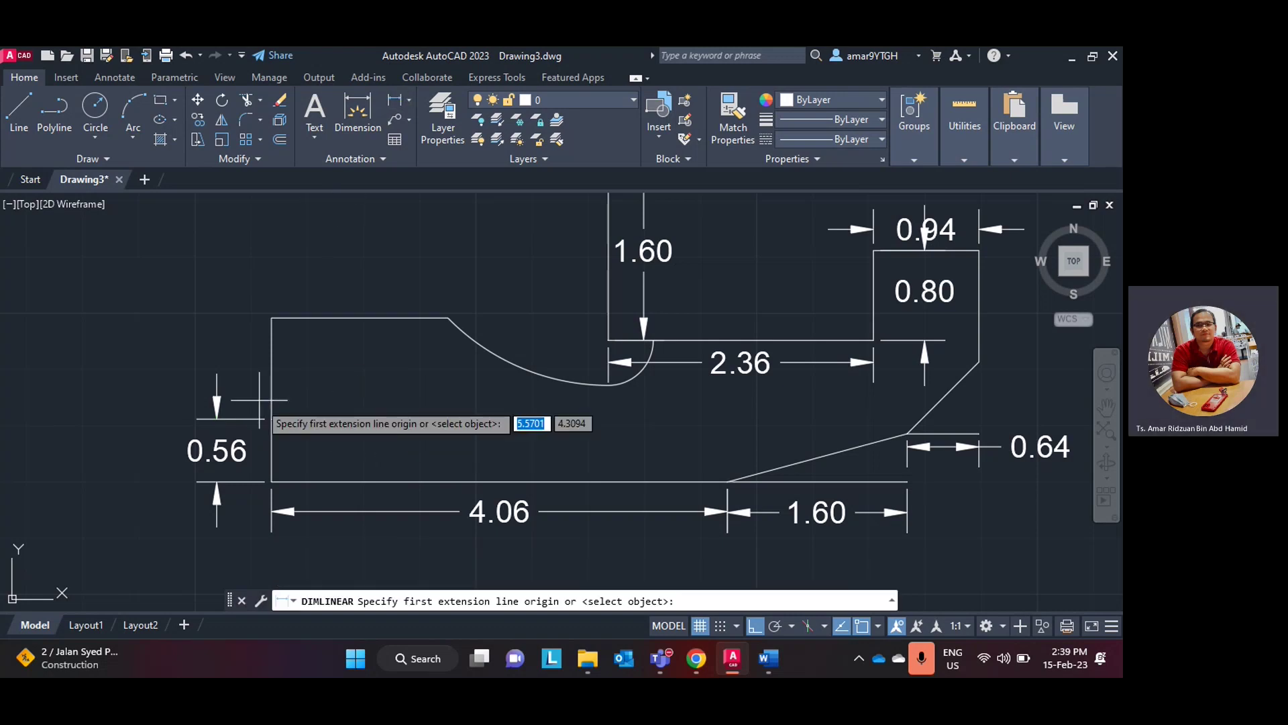
click(271, 418)
click(335, 418)
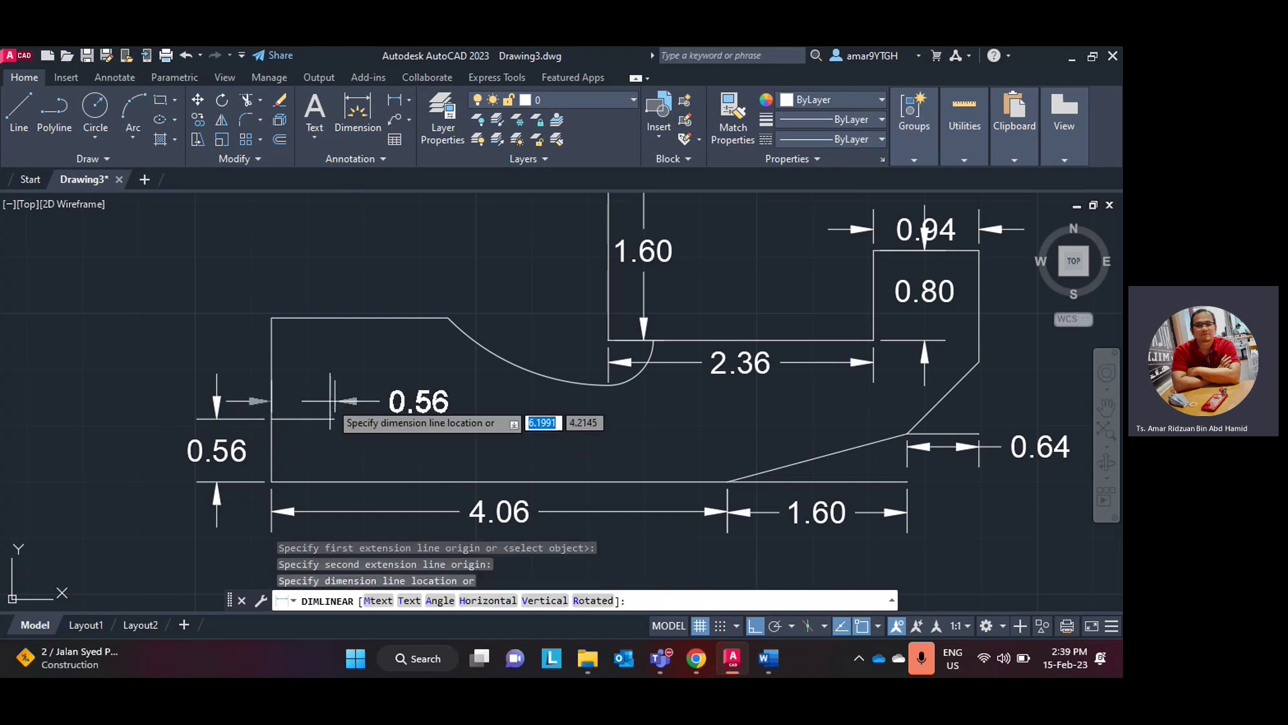
click(339, 401)
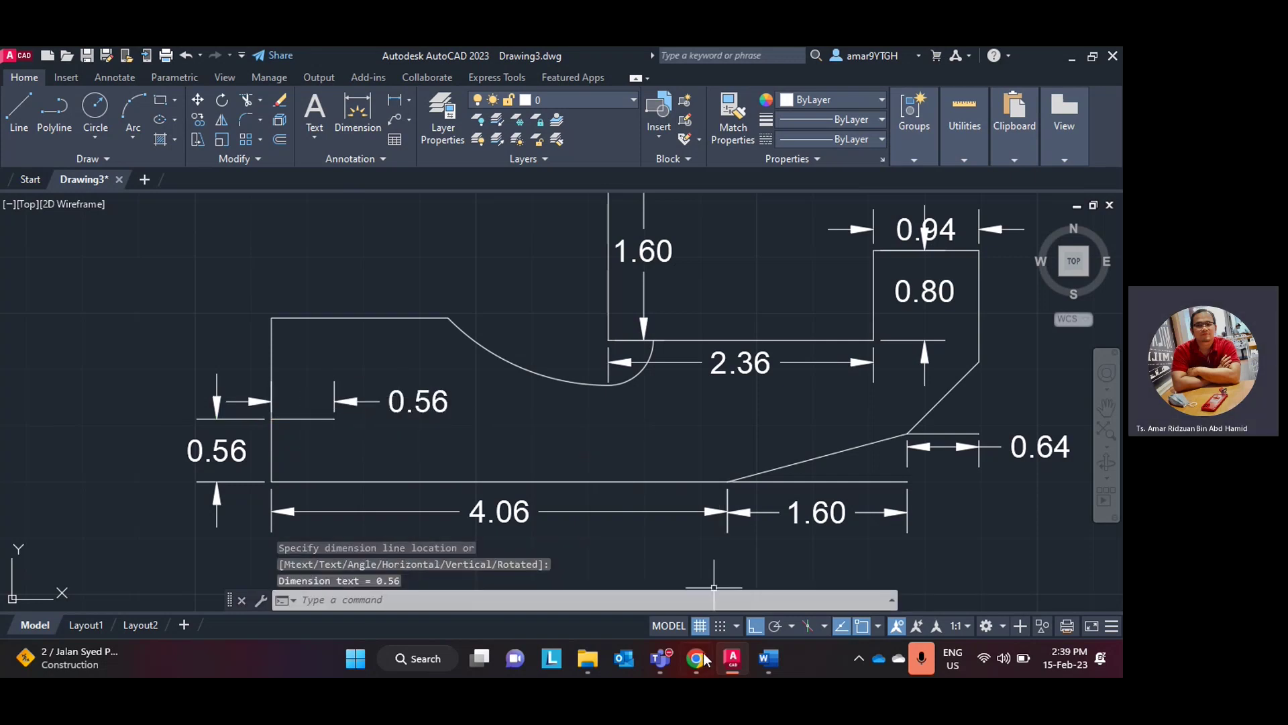
click(736, 660)
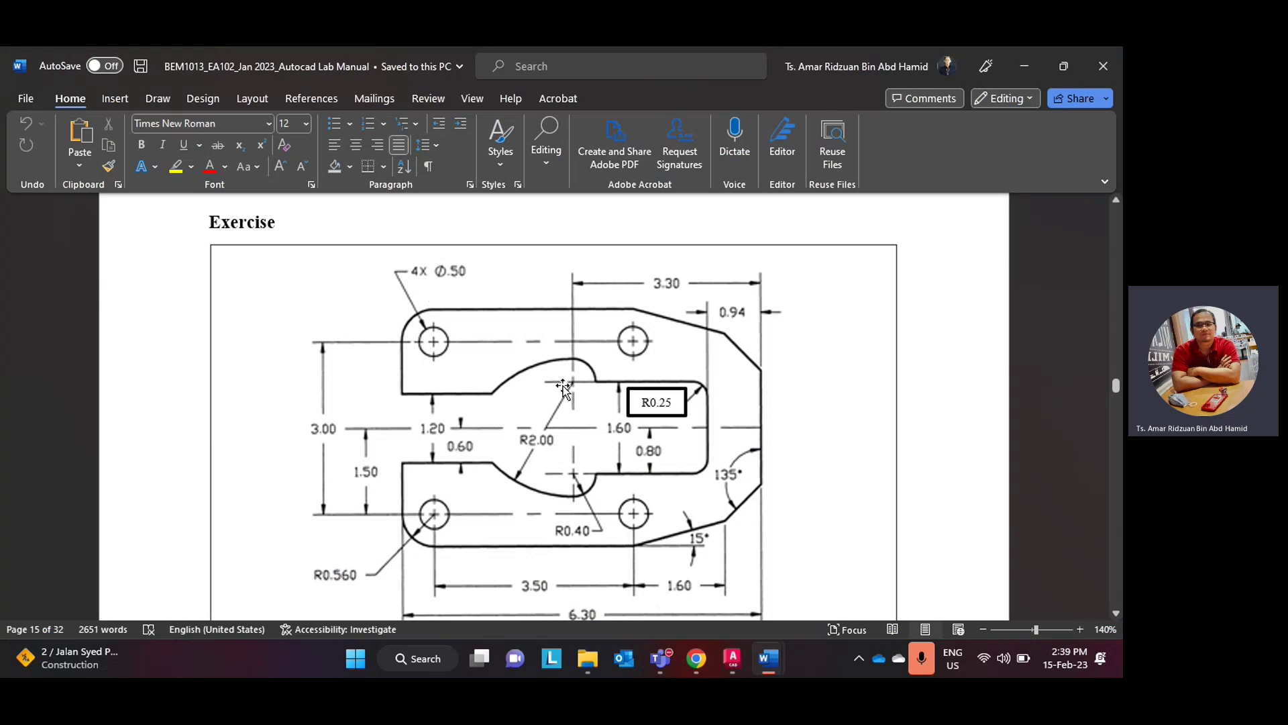
click(733, 658)
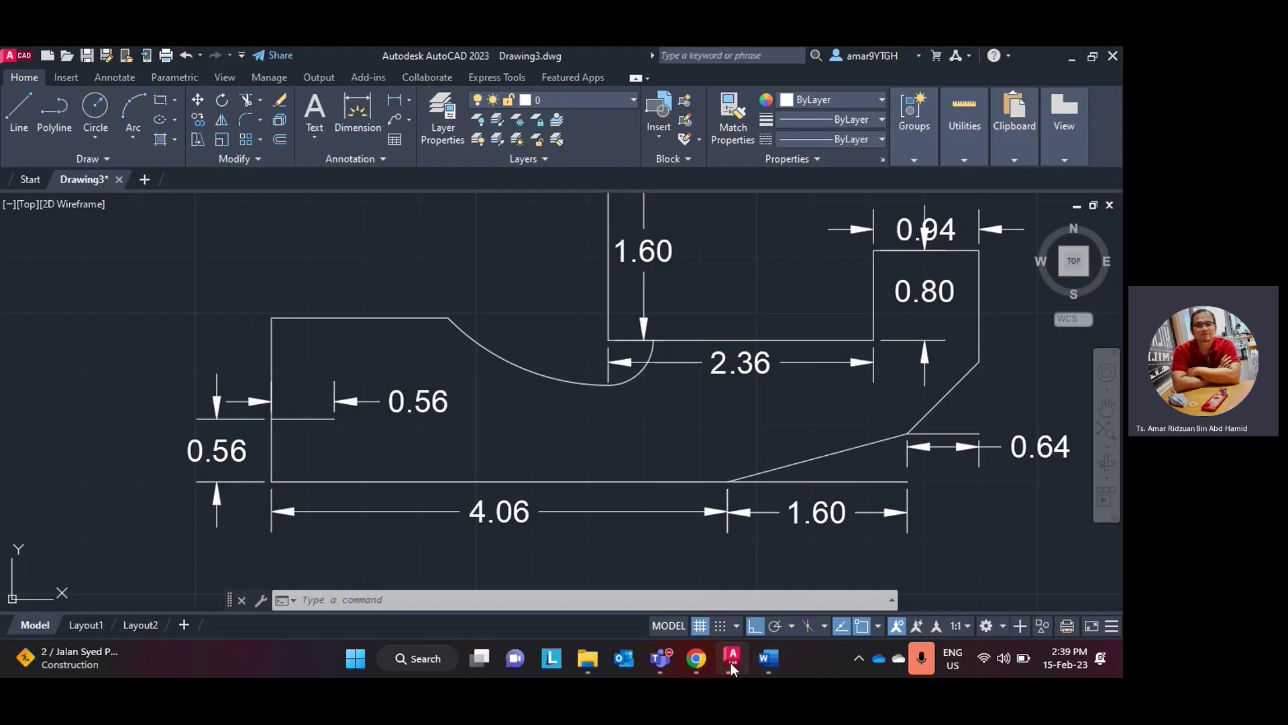
- Draw a 0.5-diameter circle centred on the end of the 0.56 line
click(104, 136)
click(135, 199)
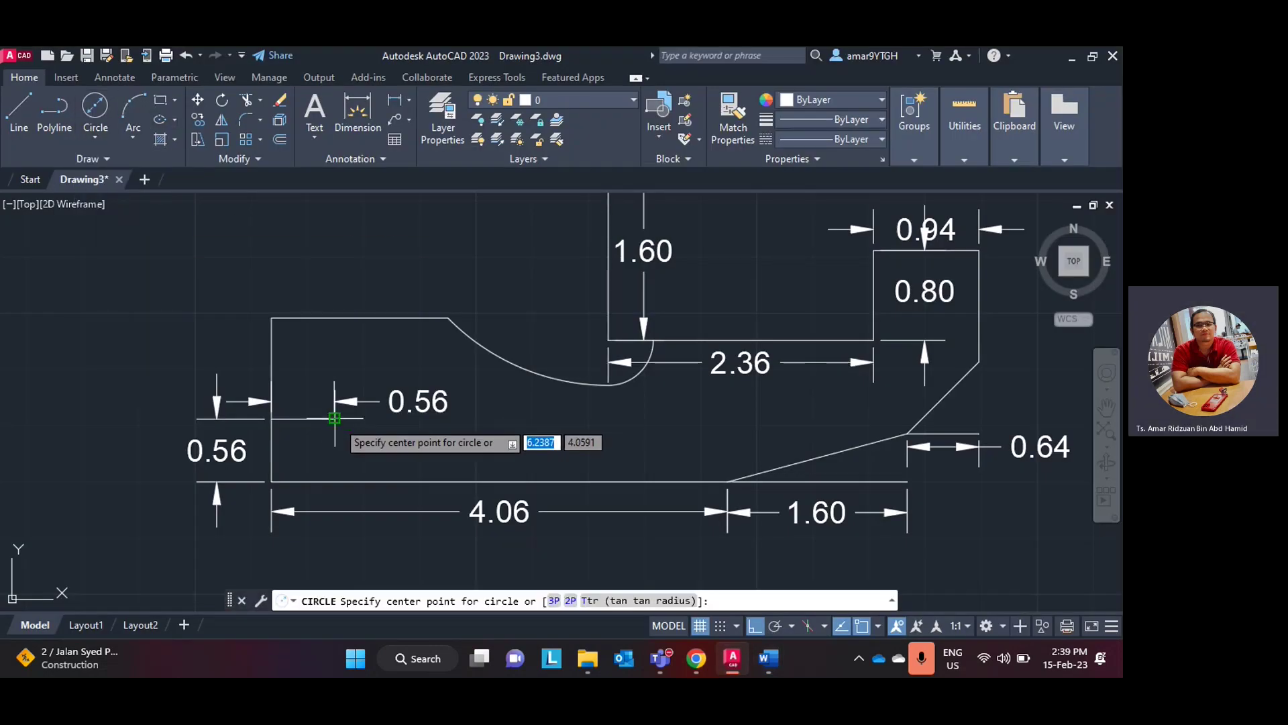
click(334, 418)
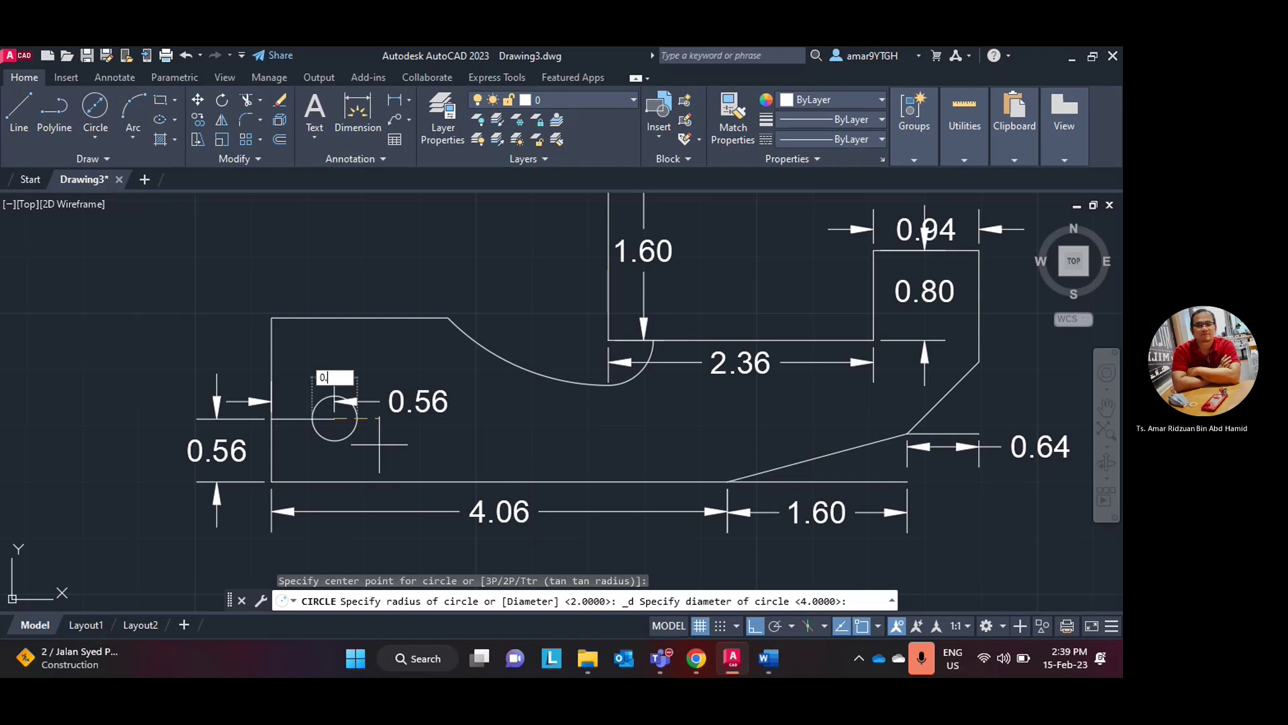
key(Return)
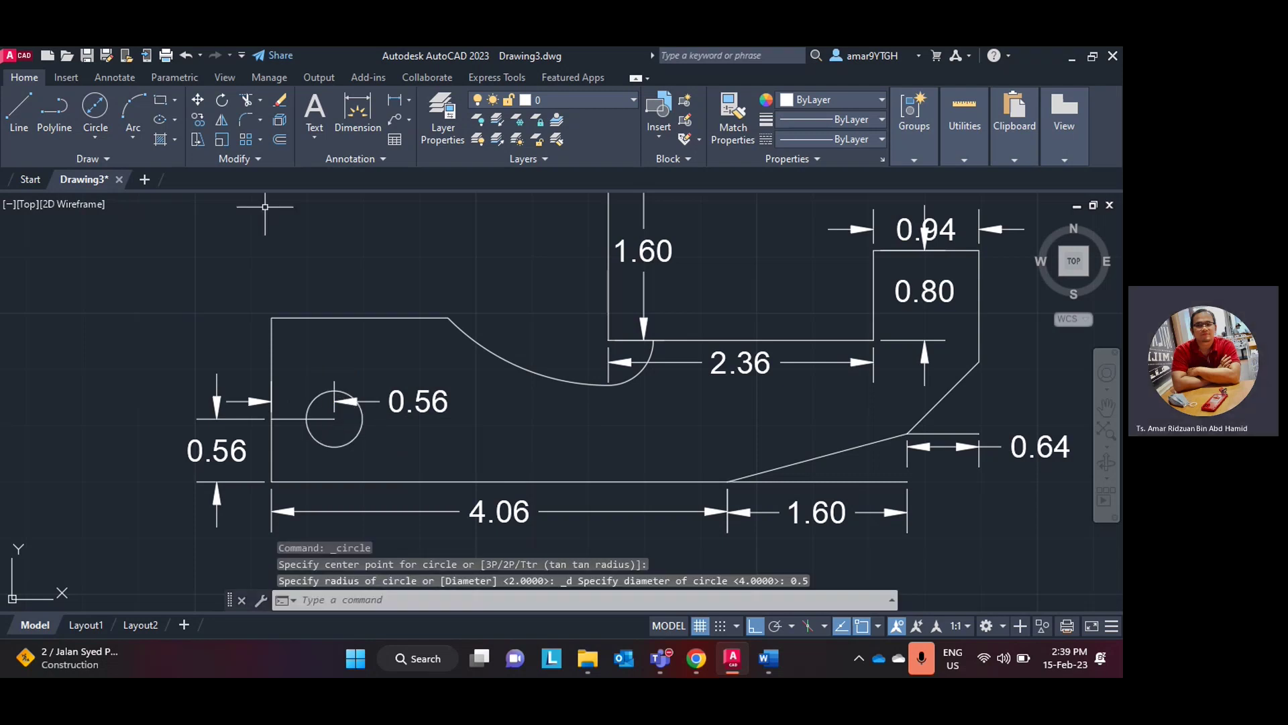
- Place a Ø0.50 diameter dimension on the circle, then delete it
click(407, 100)
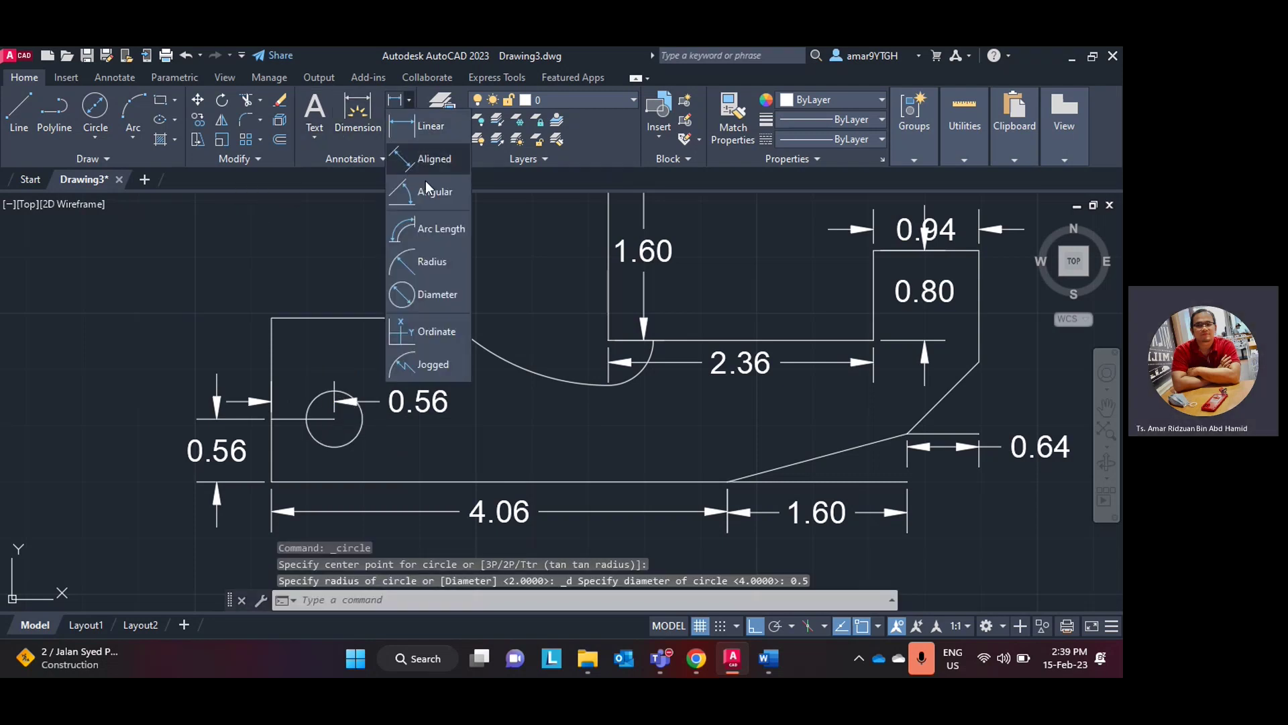
click(433, 294)
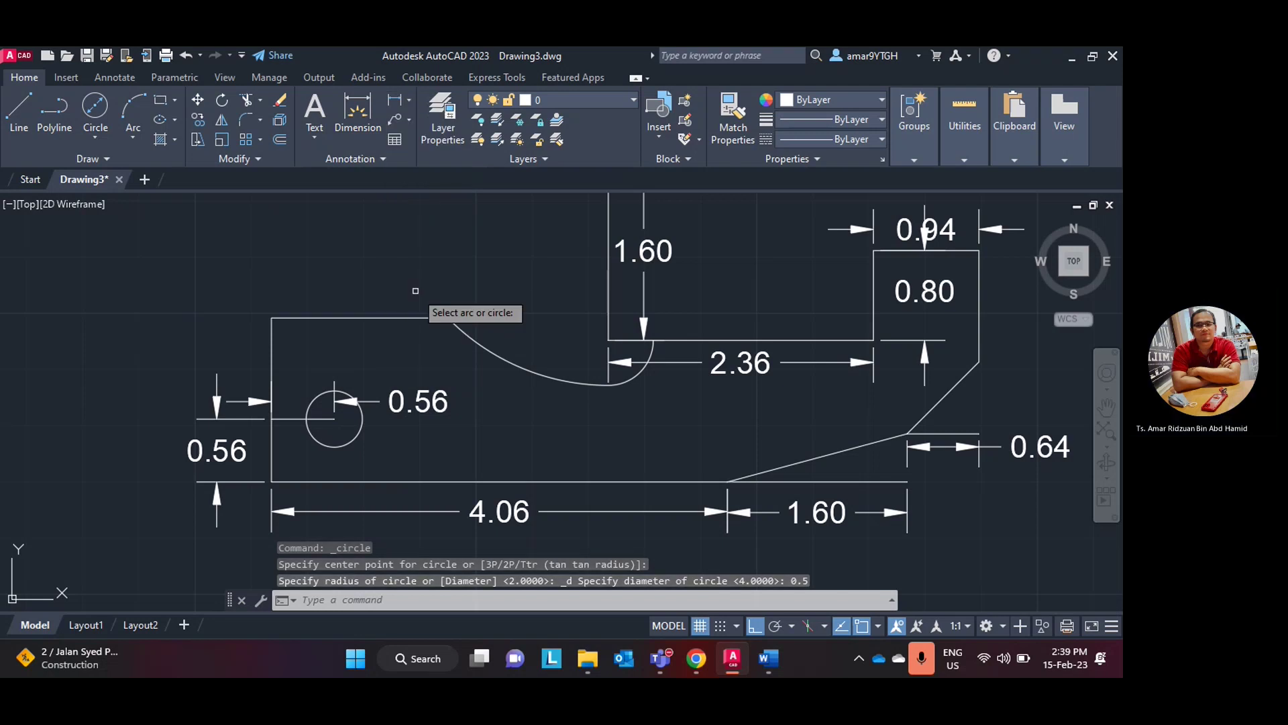
click(362, 434)
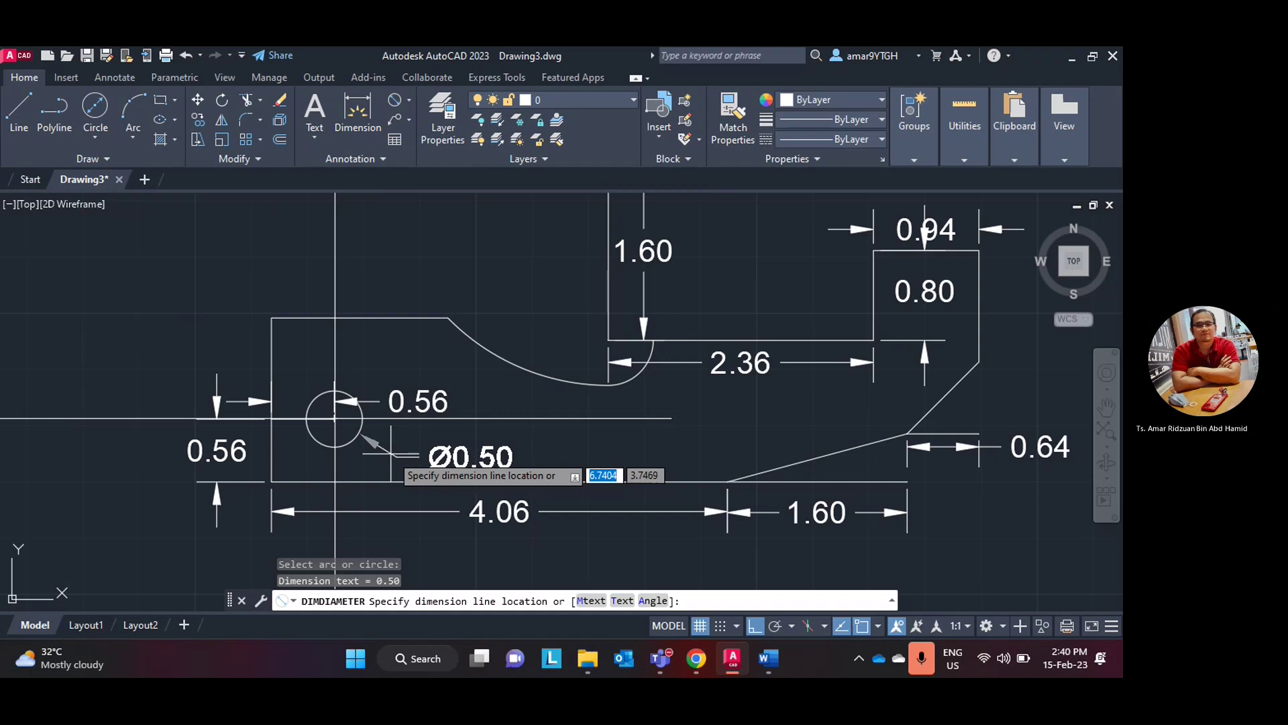
click(402, 450)
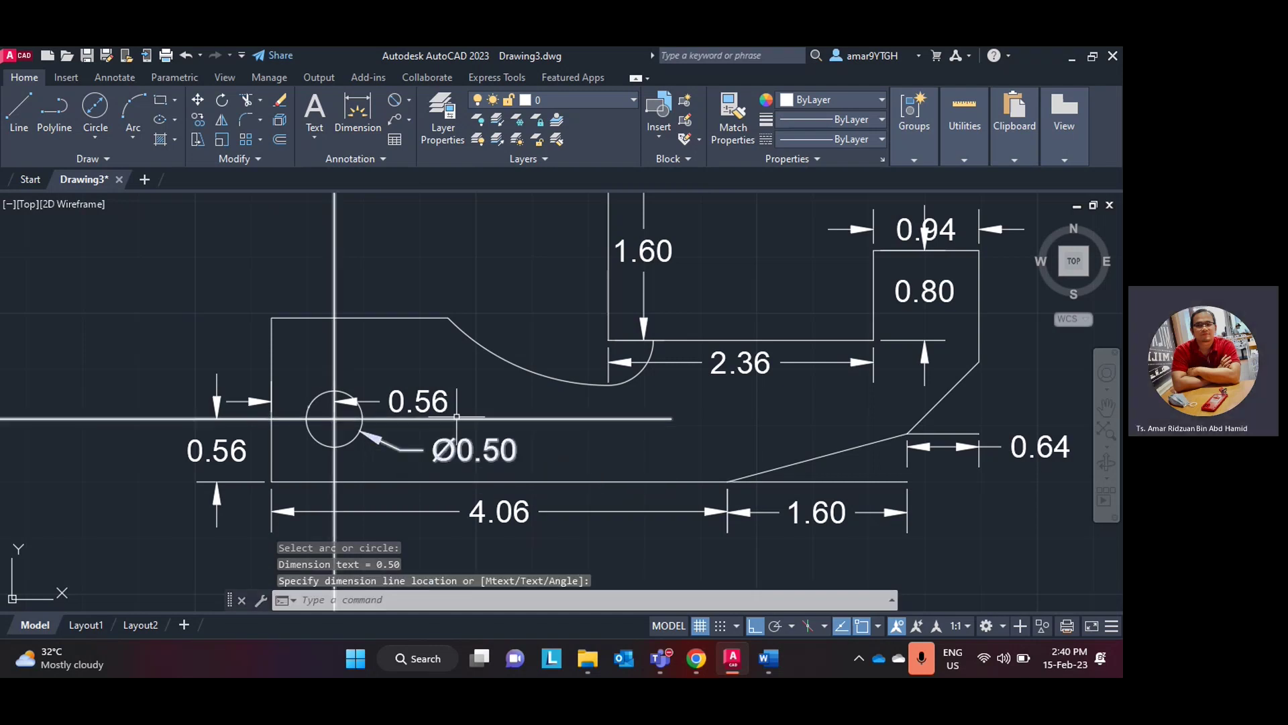
key(Delete)
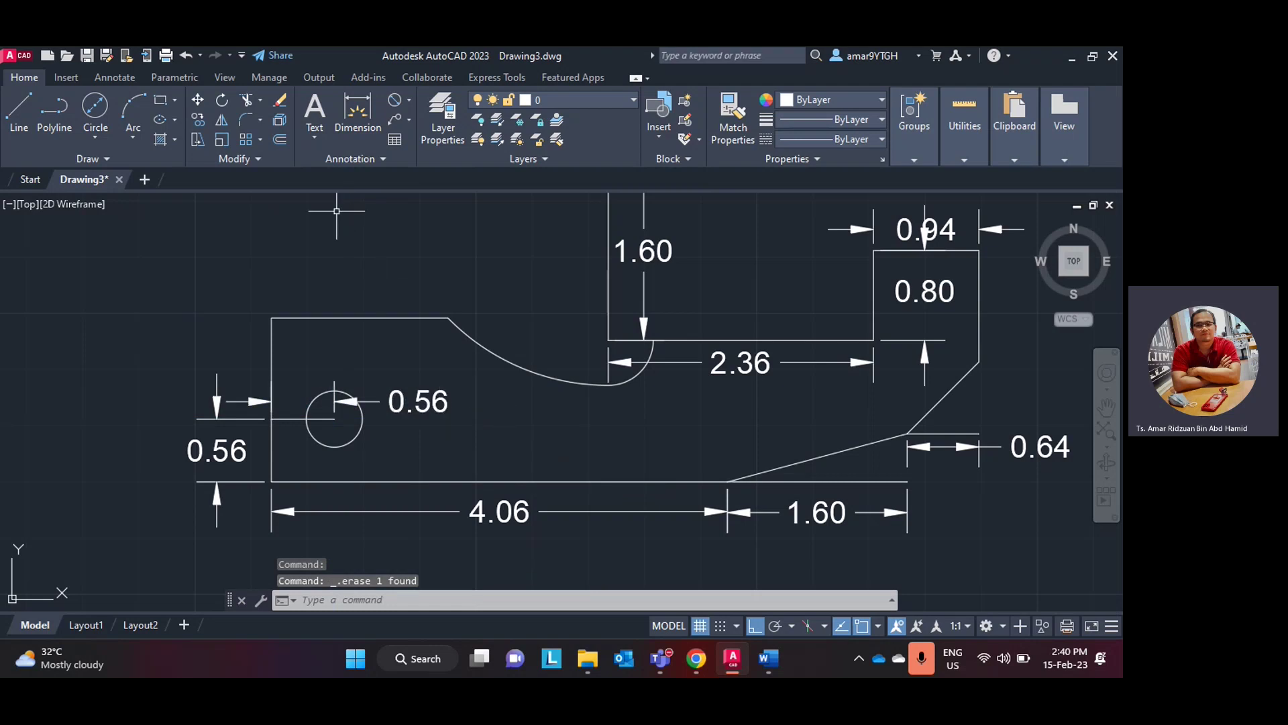
- After checking the lab manual, round the bracket's lower-left corner with a 0.56 fillet
click(705, 655)
click(705, 655)
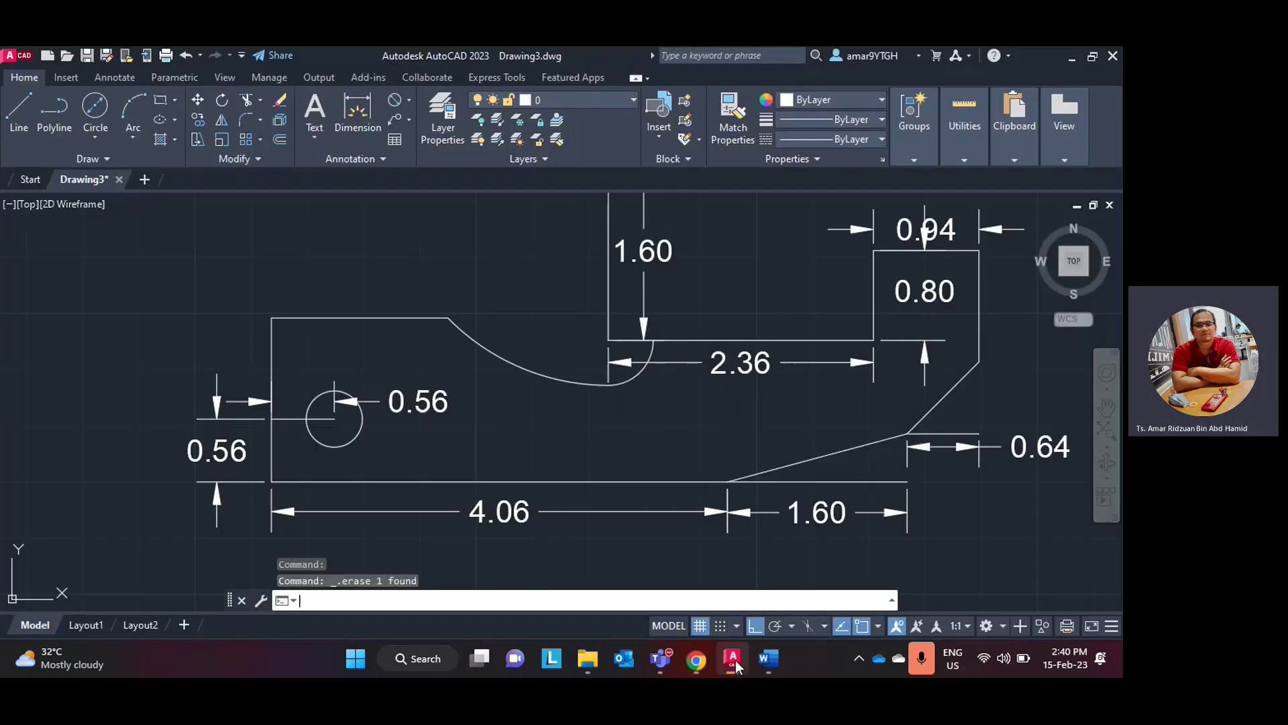
click(736, 660)
click(736, 661)
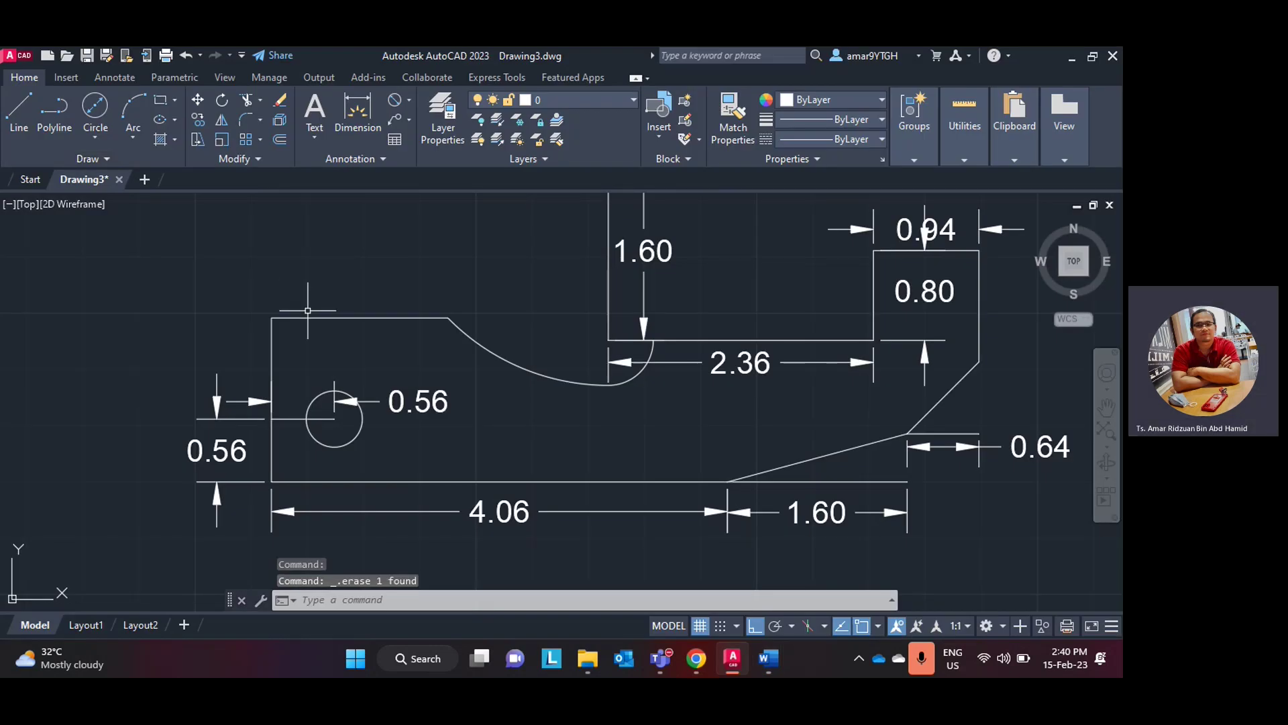
click(242, 127)
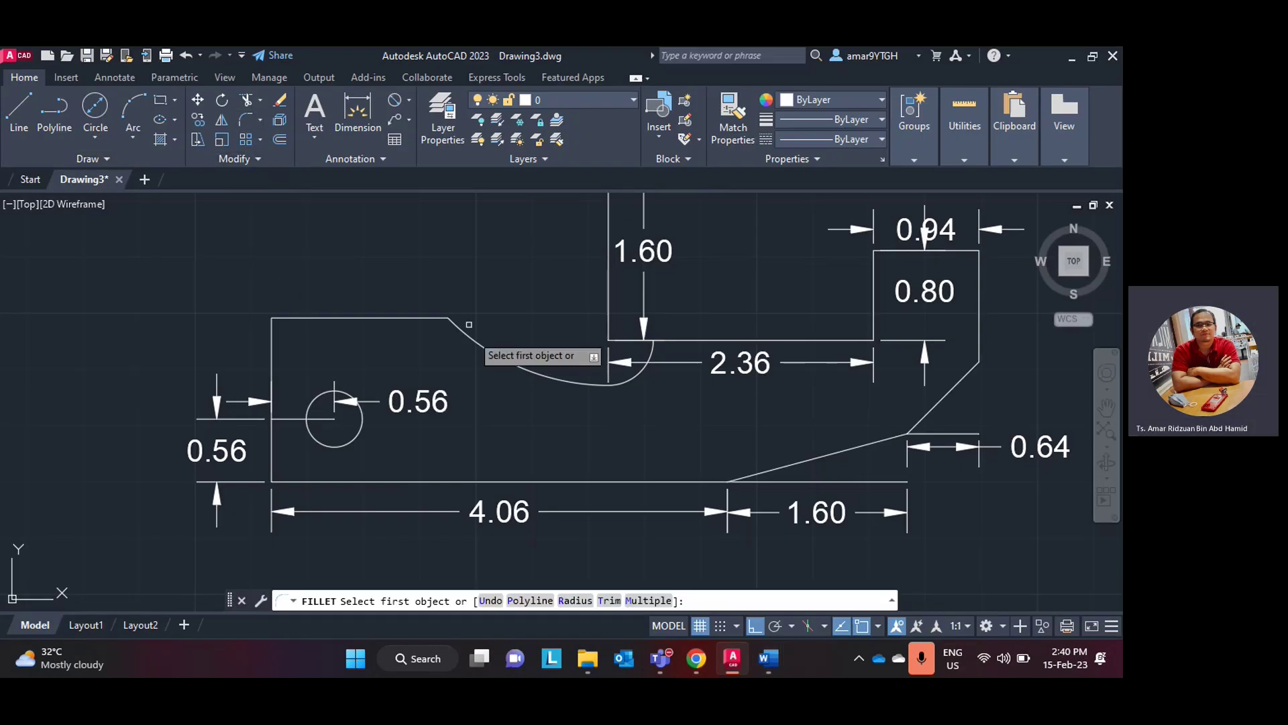
click(569, 601)
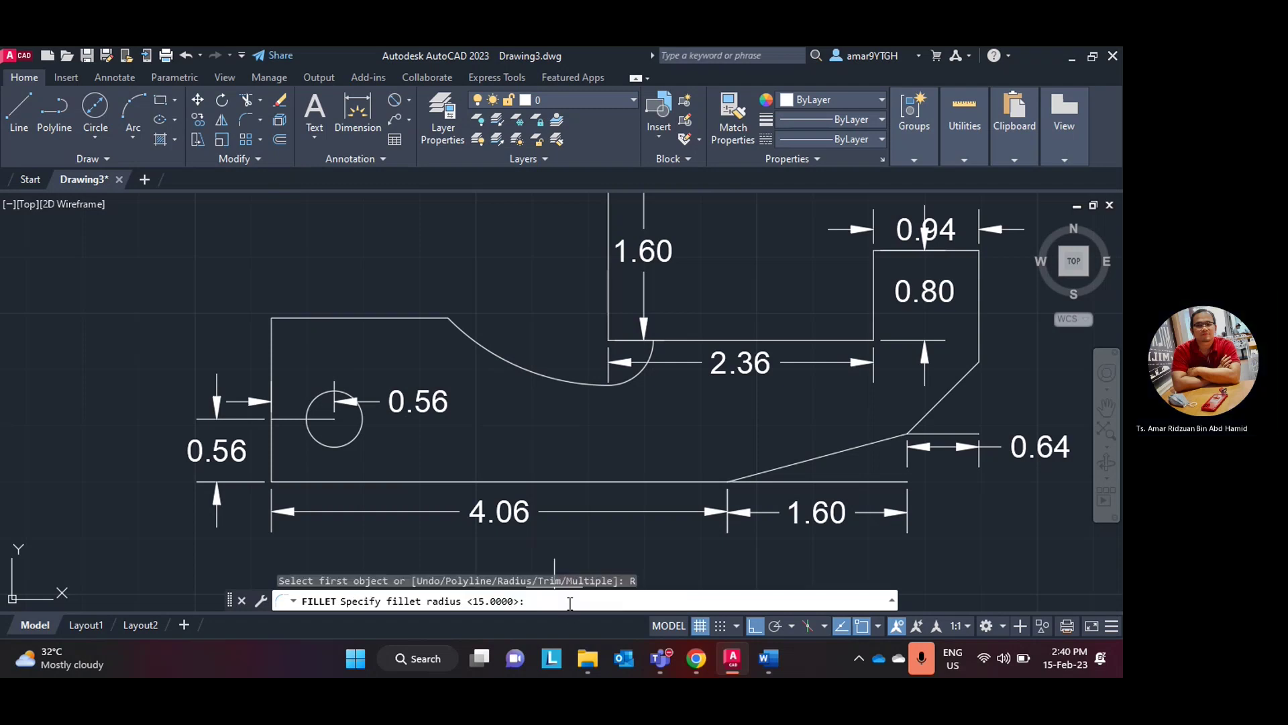
text(0.56)
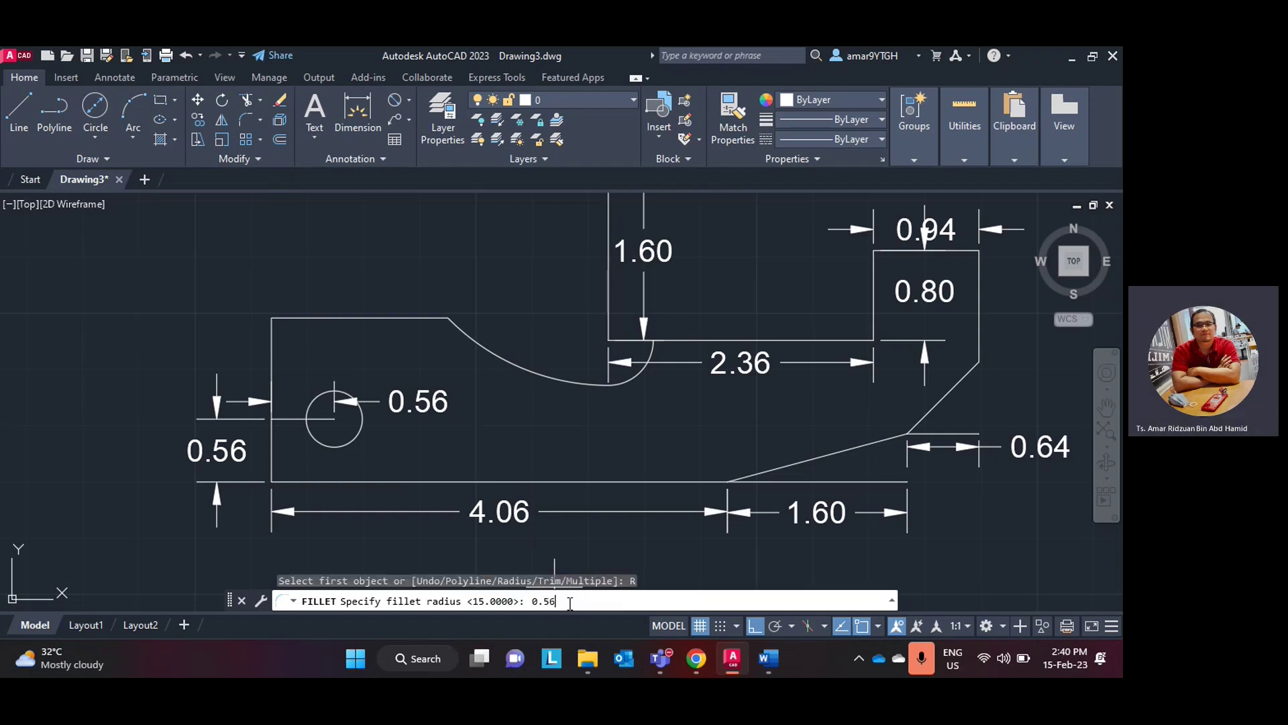
key(Return)
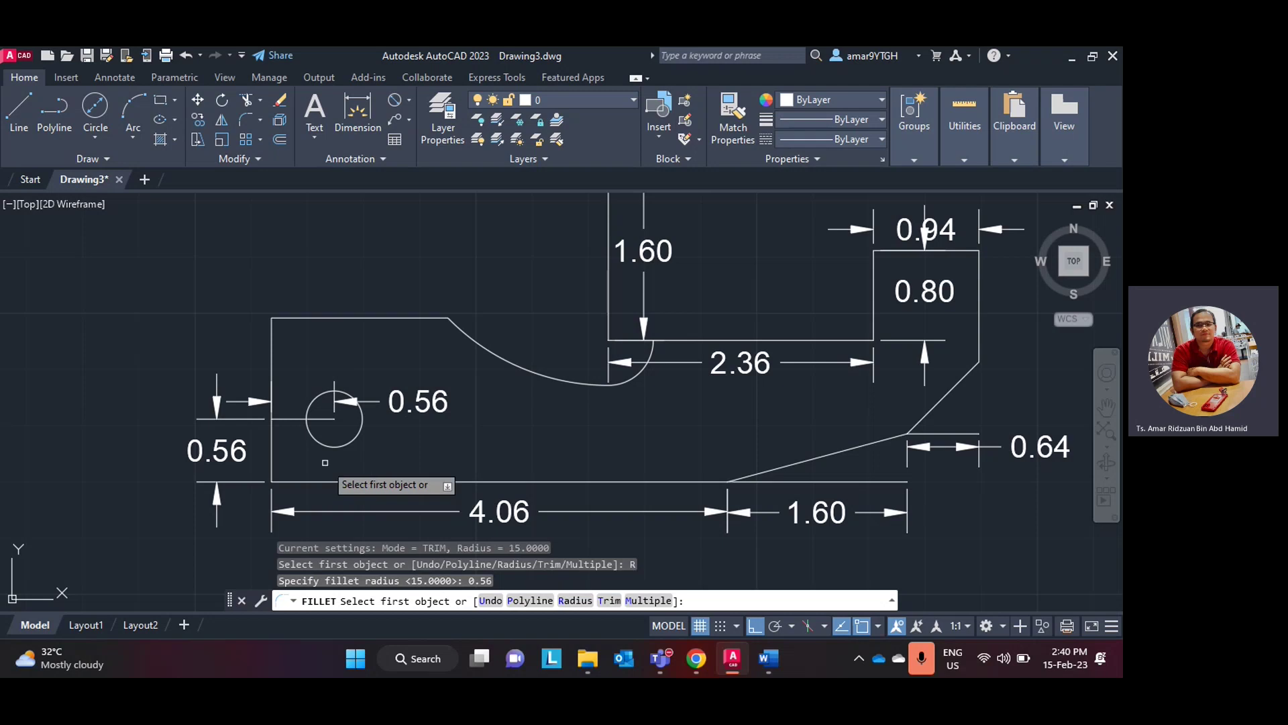
click(271, 460)
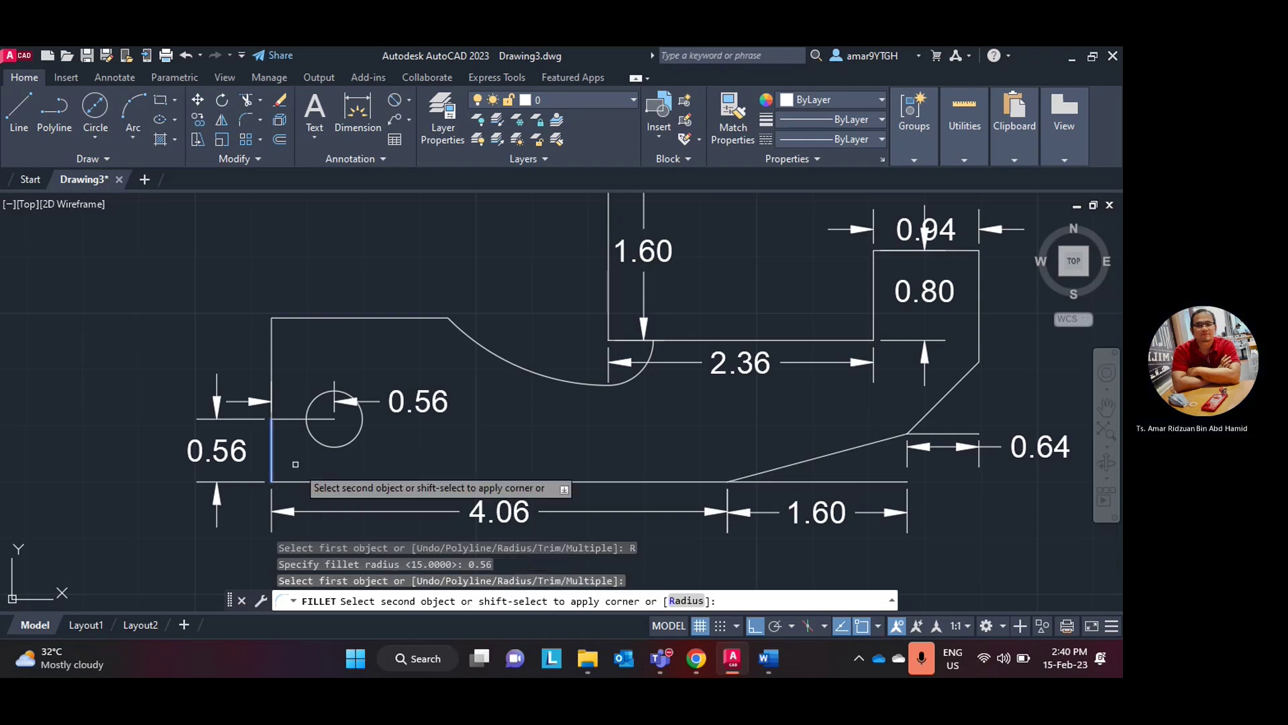
click(325, 480)
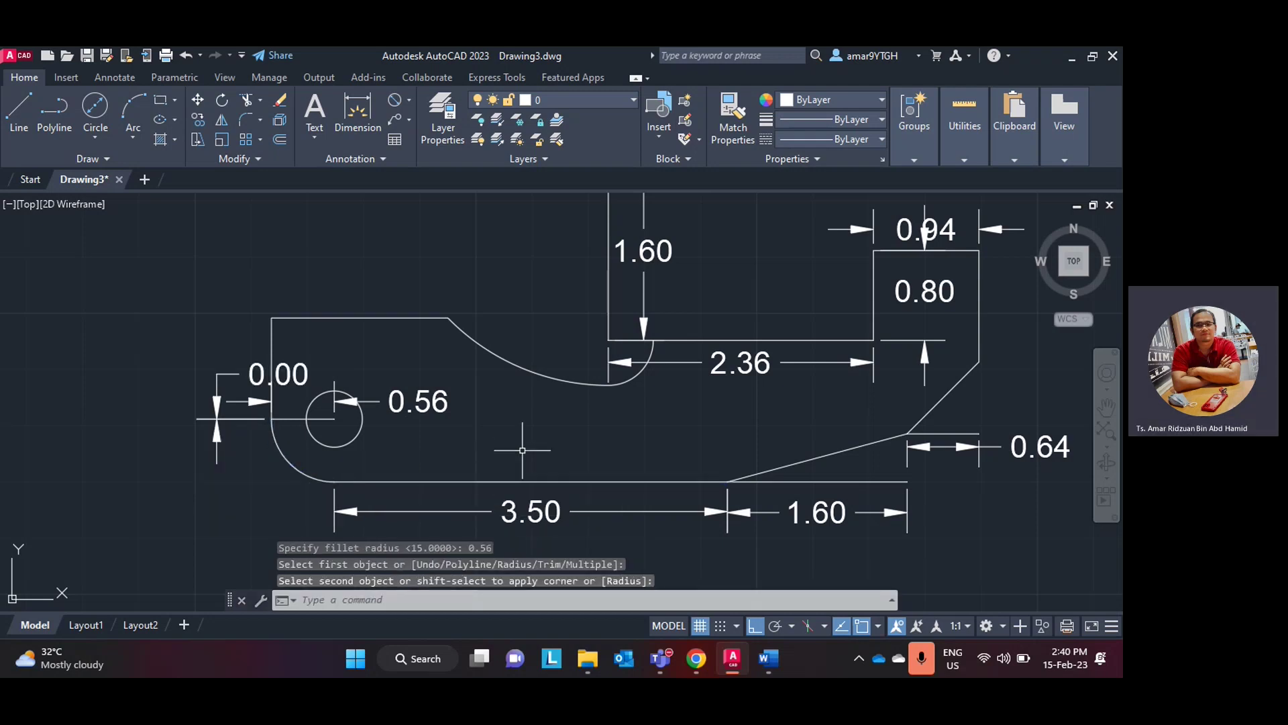
- Delete the unwanted 0.00 dimension and bring up the Word exercise figure
scroll(522, 450, down, 1)
scroll(517, 436, up, 1)
click(259, 376)
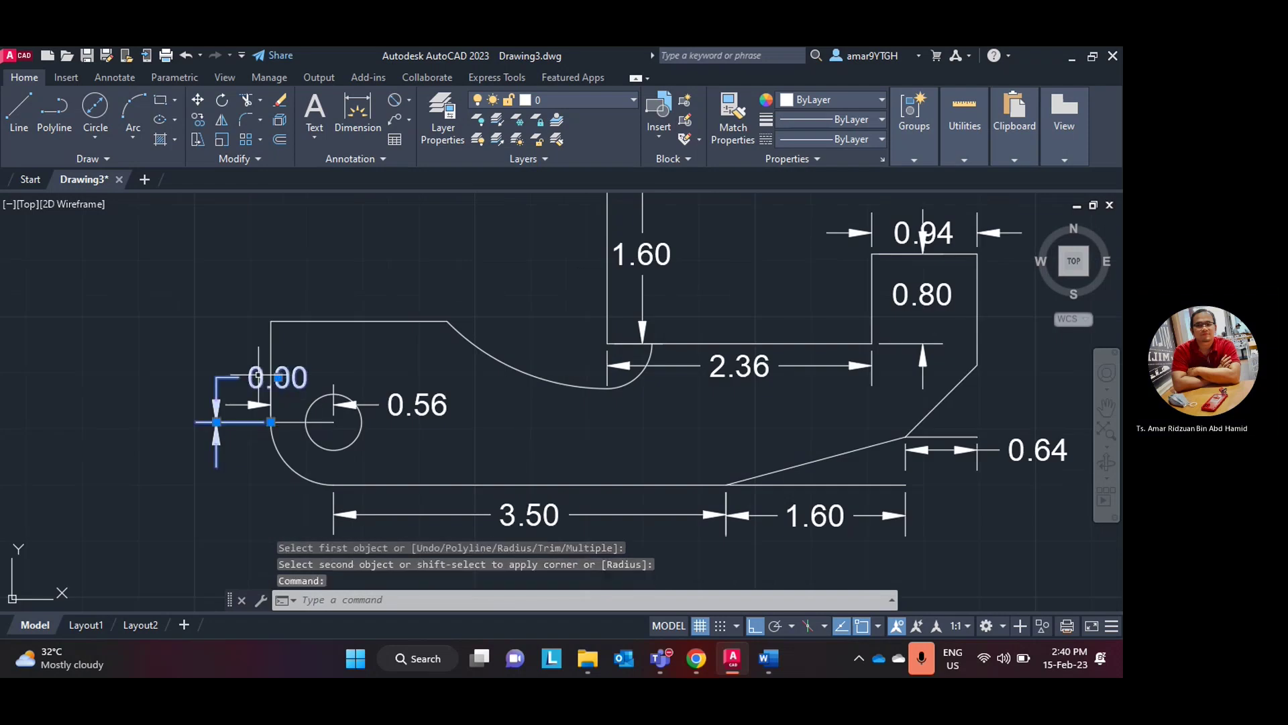
key(Delete)
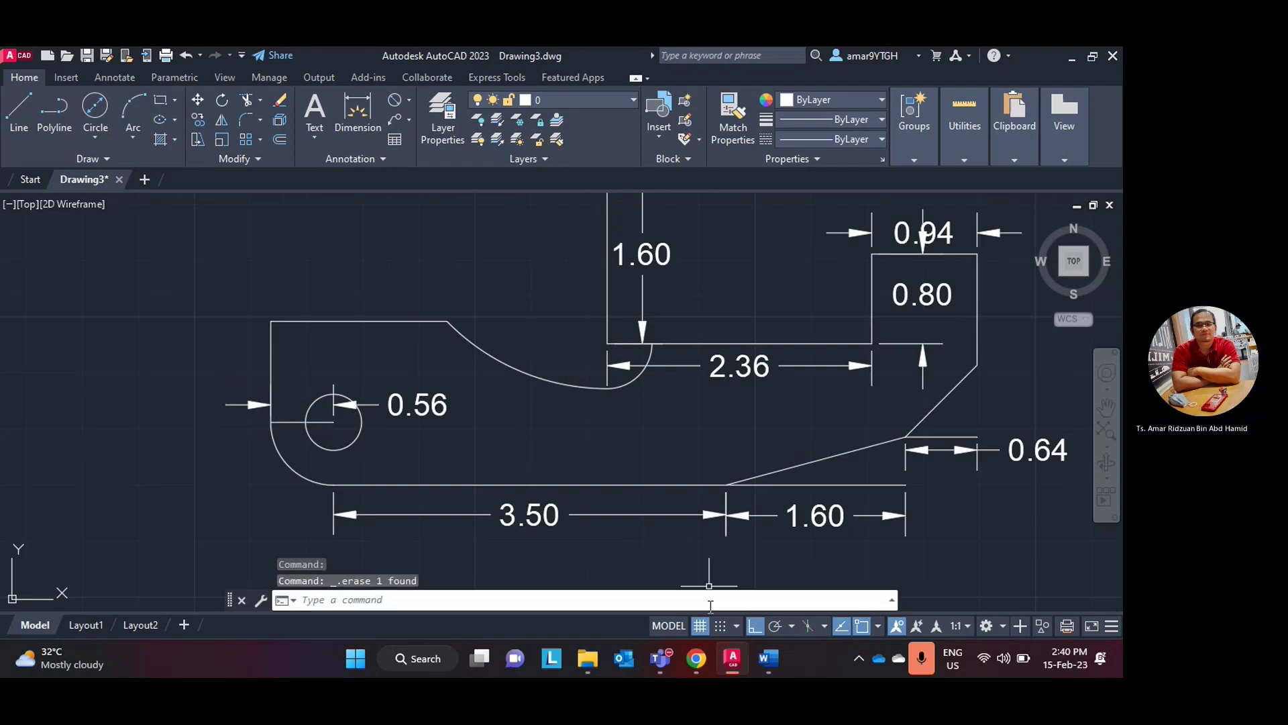
click(734, 664)
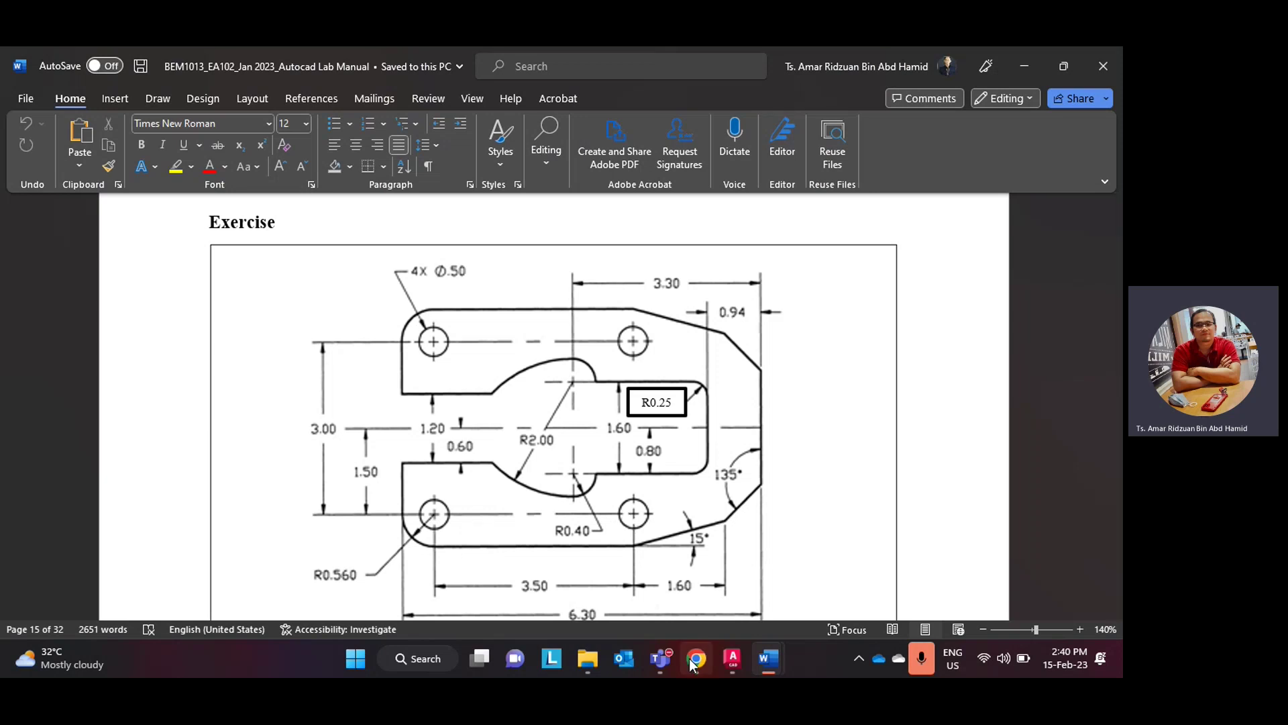
- Draw a 3.5-long horizontal line right from the hole's centre, then compare with the reference drawing
click(732, 659)
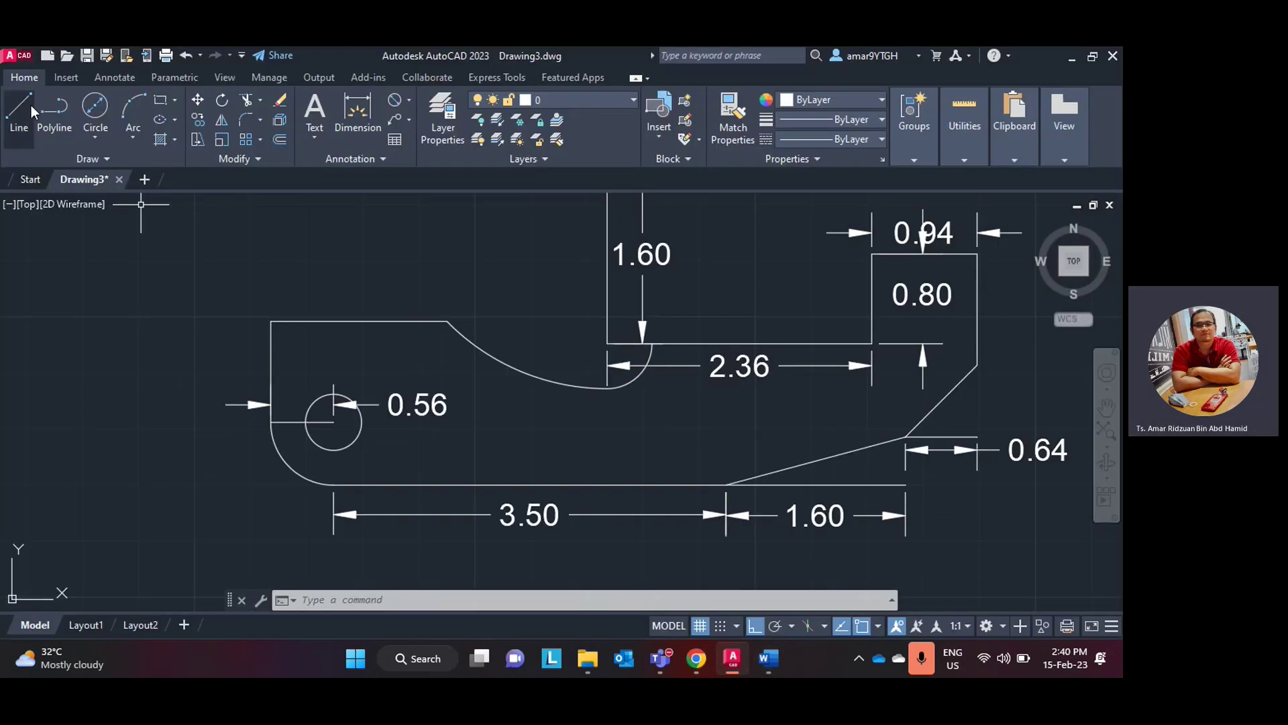
click(28, 111)
click(333, 421)
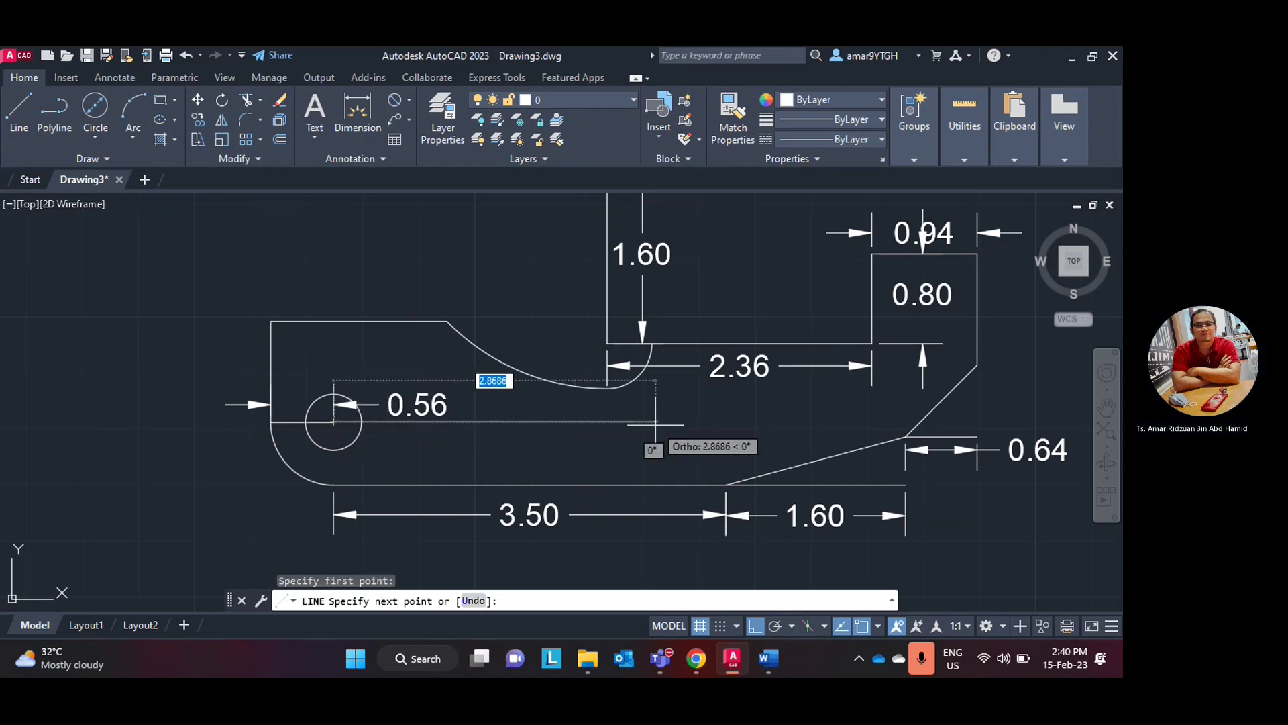
text(3)
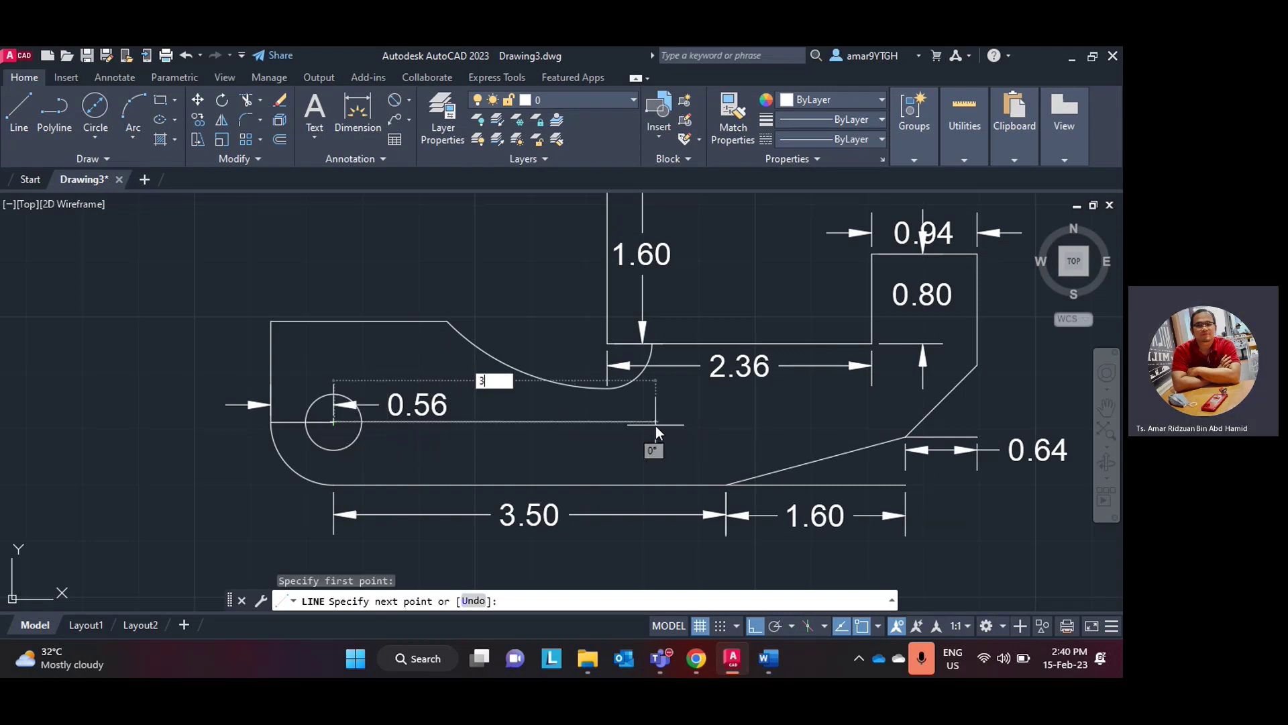
text(.5)
key(Return)
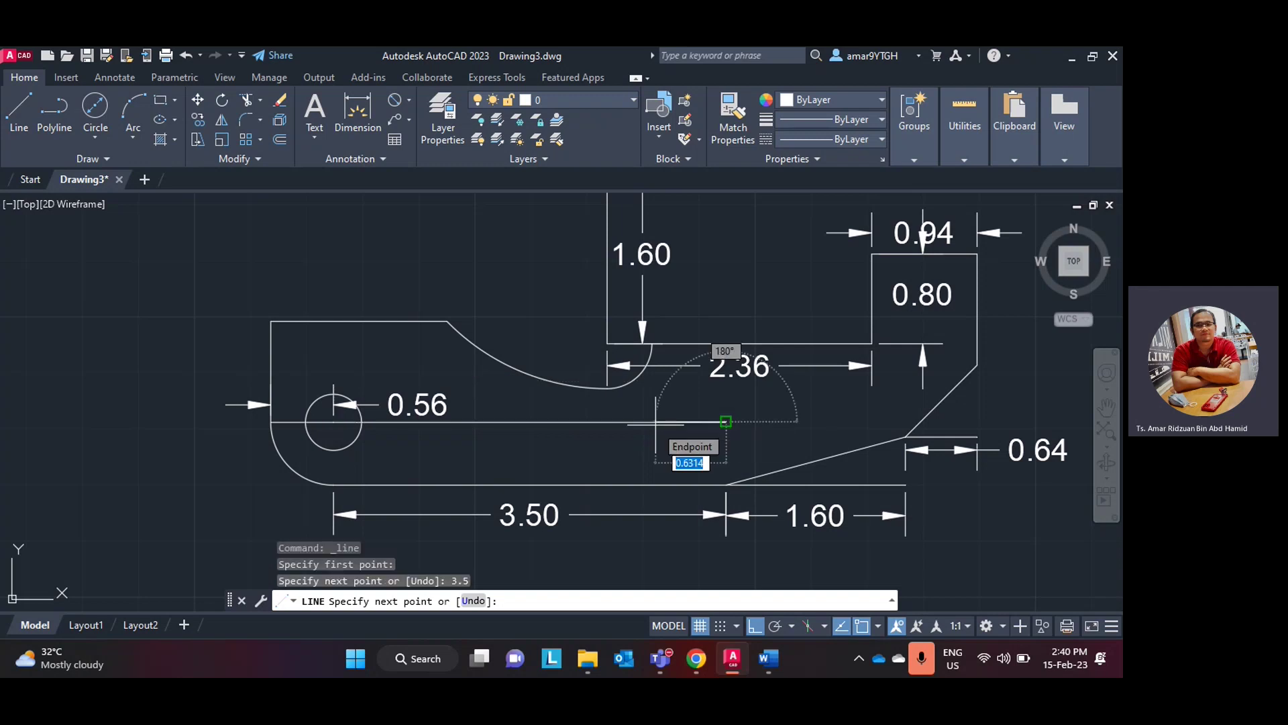
key(Escape)
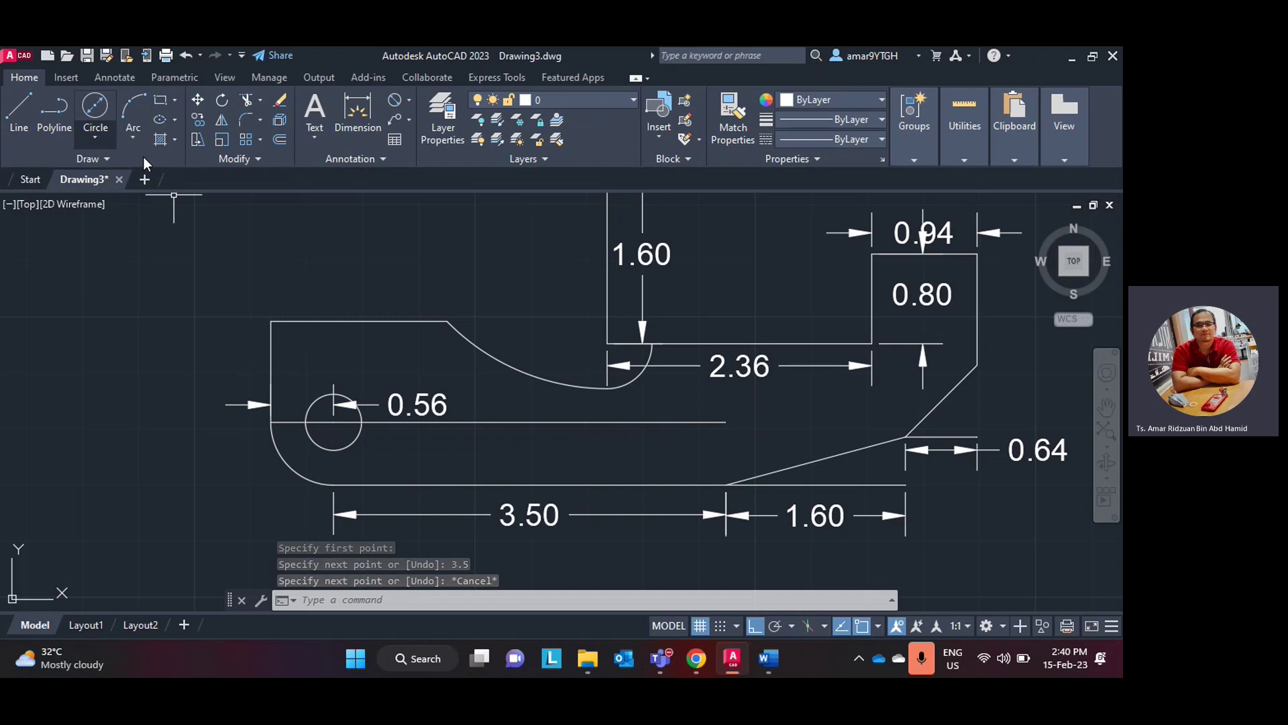
click(697, 659)
click(698, 658)
click(720, 657)
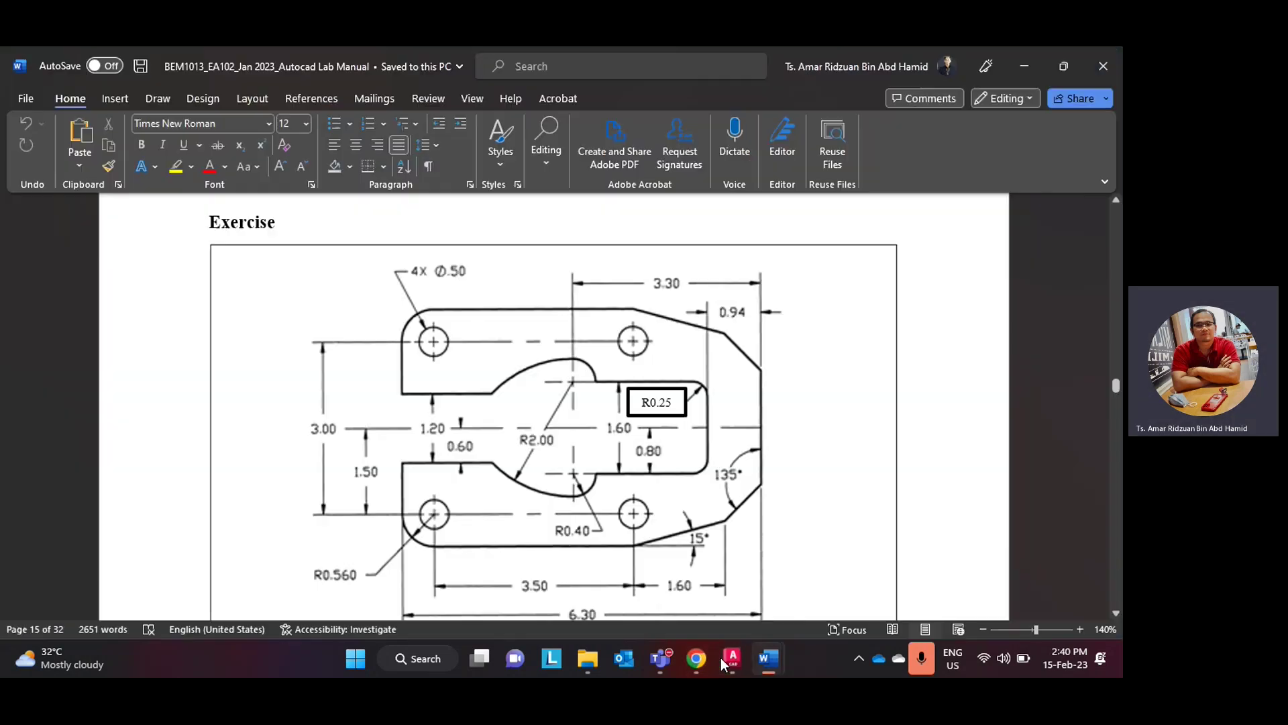
click(720, 658)
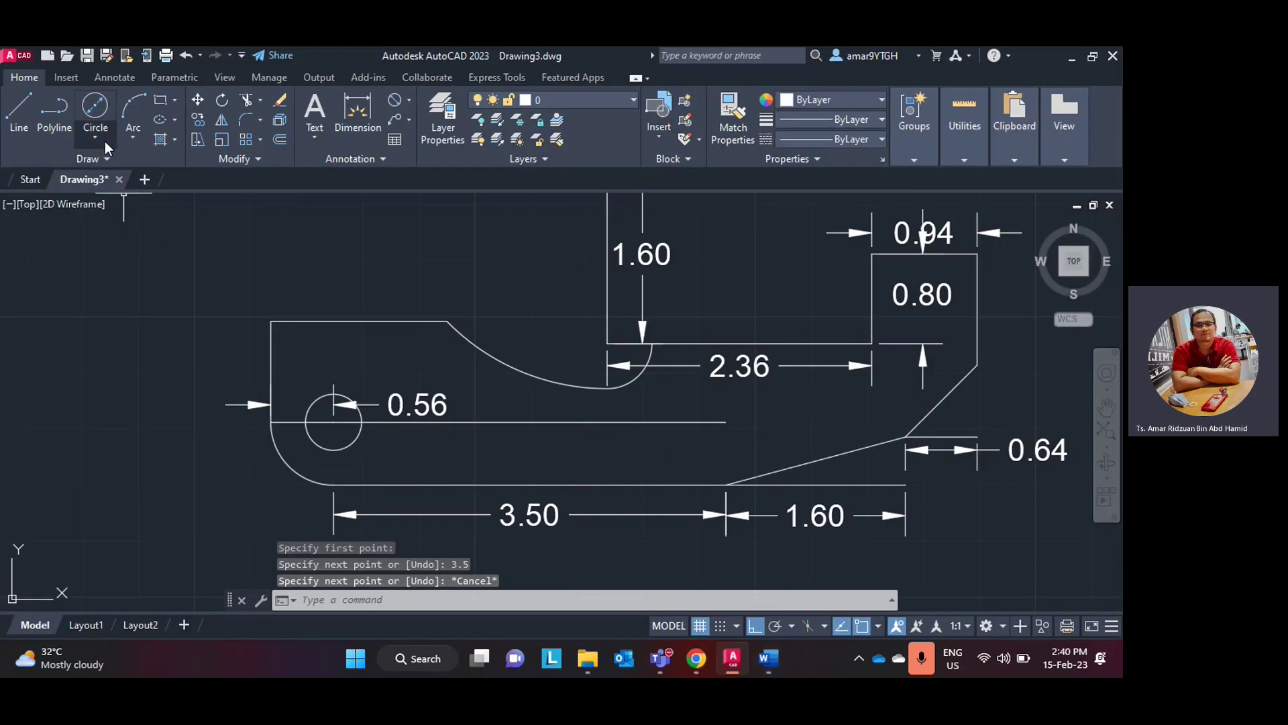
- Copy the 0.5 circle from its centre to the right end of the 3.5 line
click(198, 121)
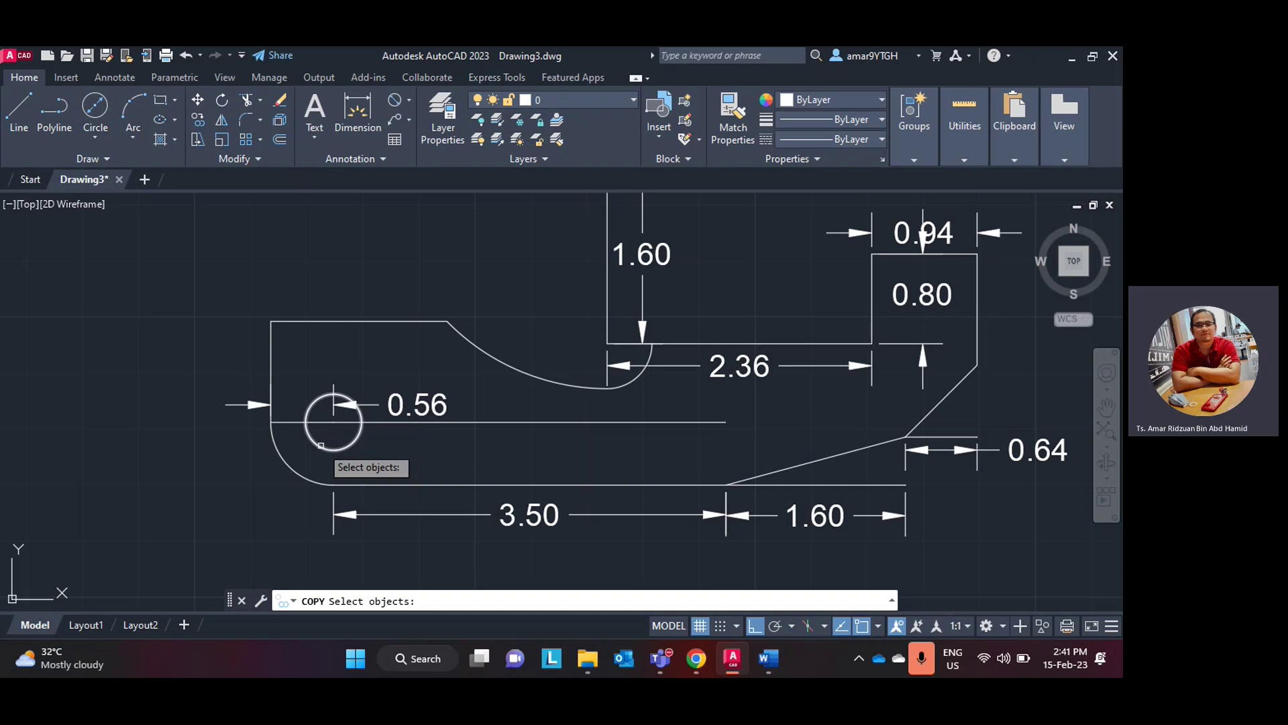
click(320, 445)
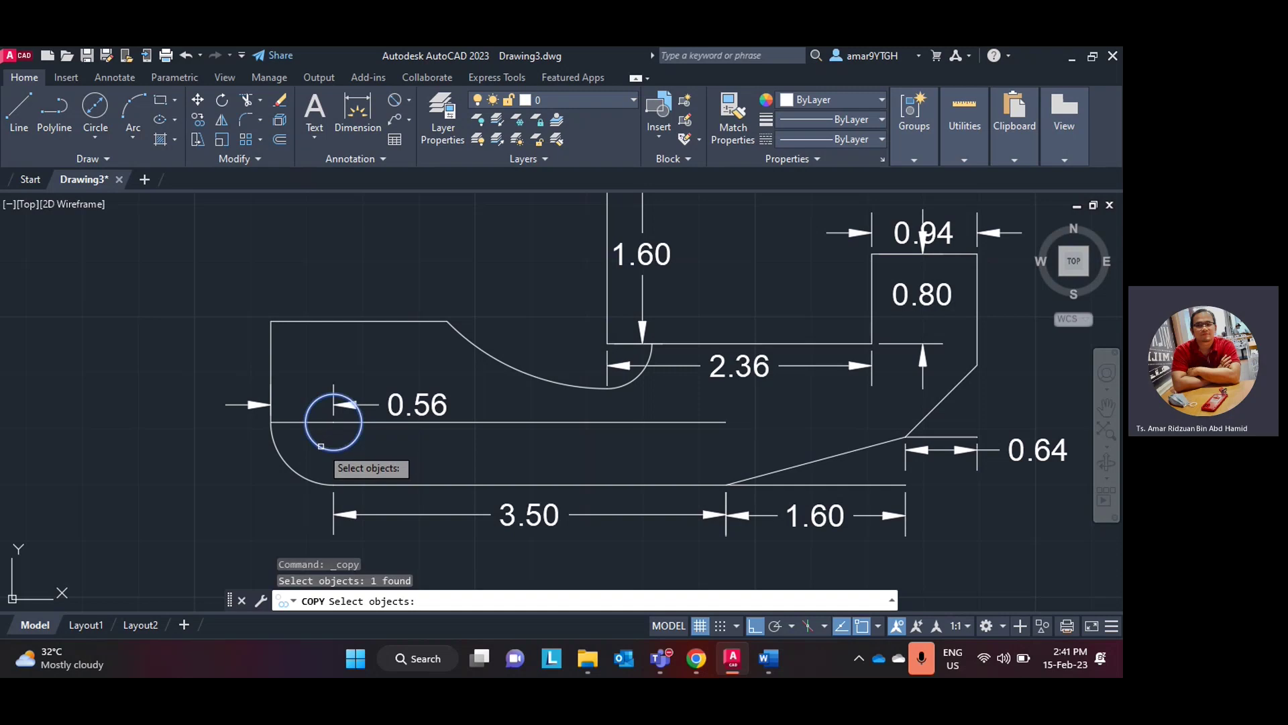
key(Return)
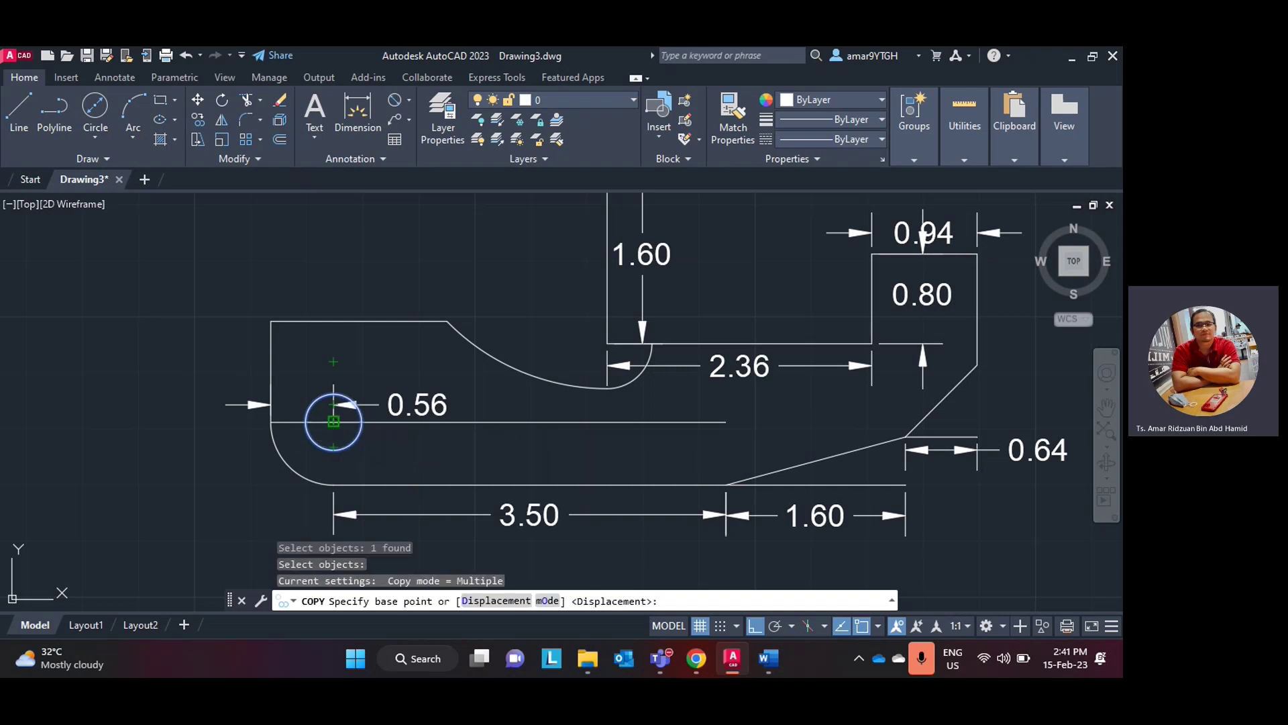
click(333, 421)
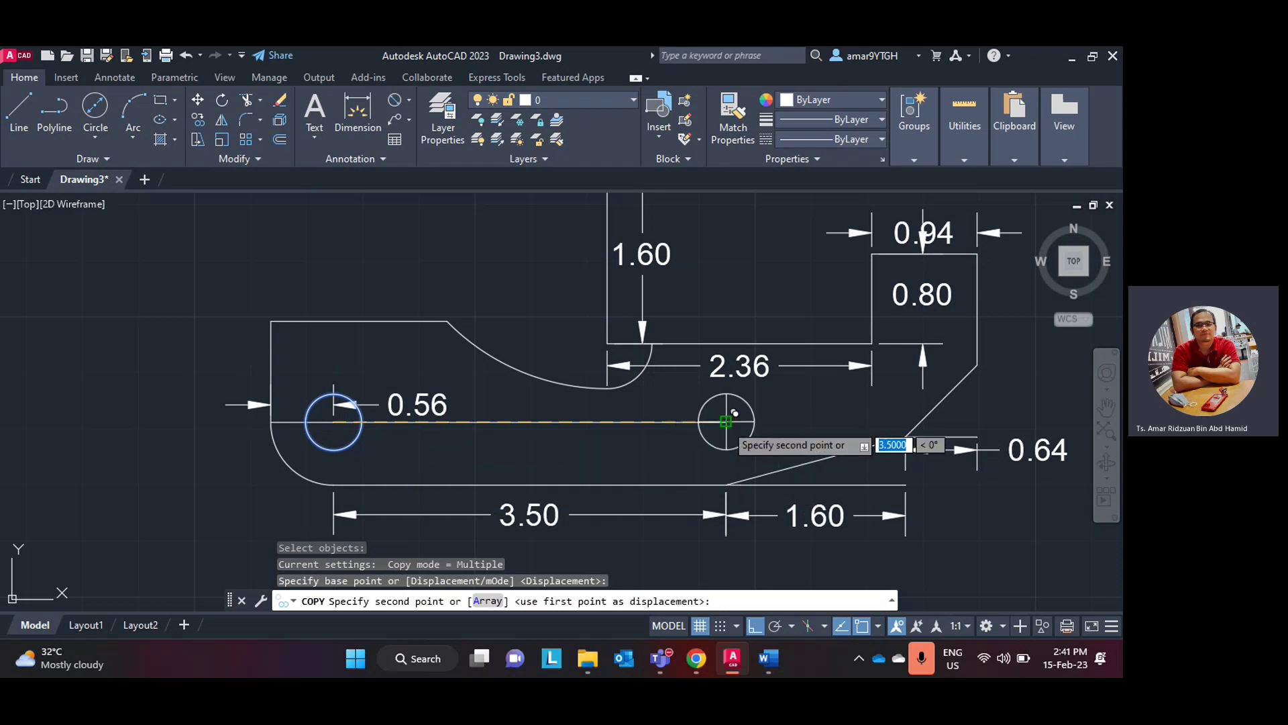
click(734, 413)
key(Escape)
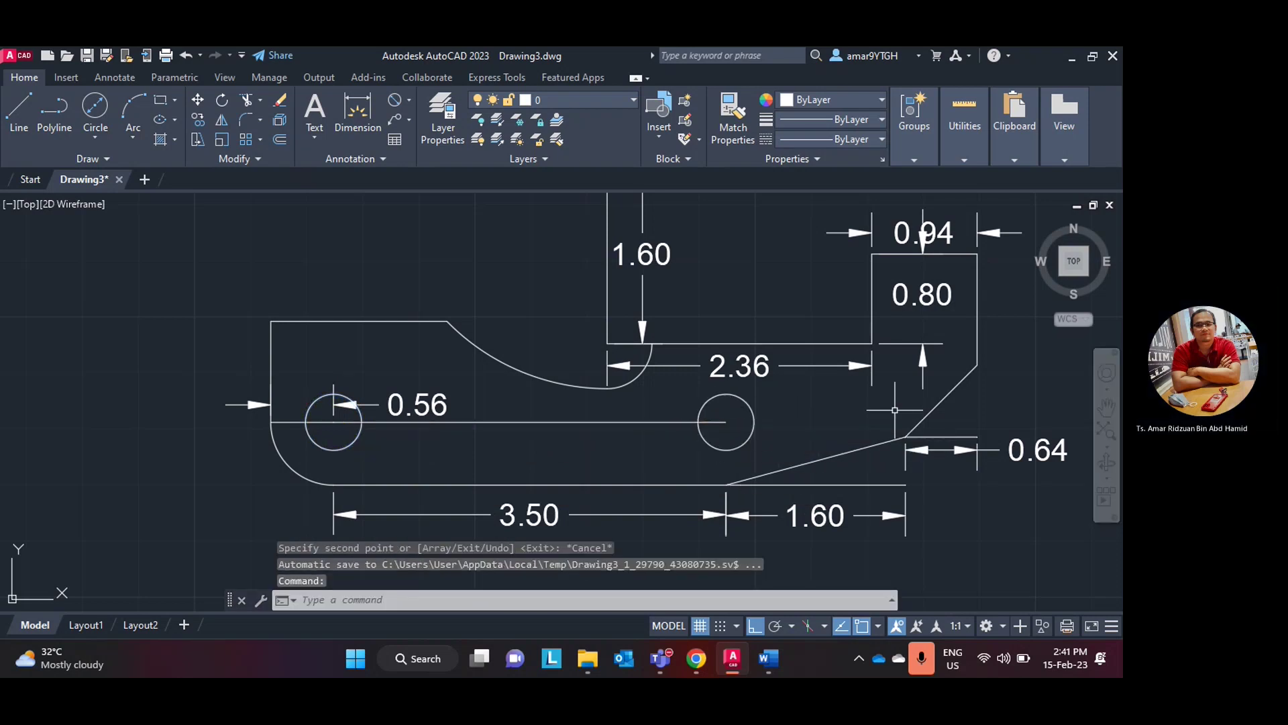
scroll(859, 418, down, 1)
scroll(859, 417, up, 1)
middle_drag(858, 418, 733, 417)
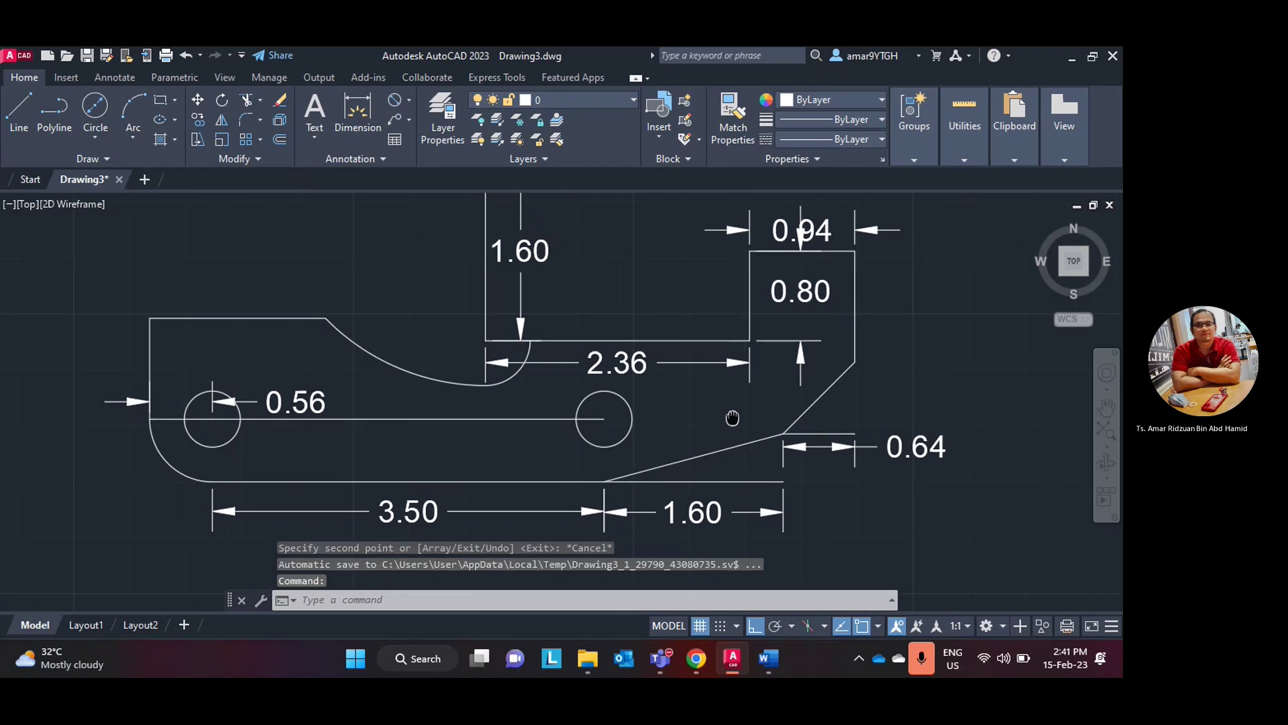
scroll(750, 346, up, 2)
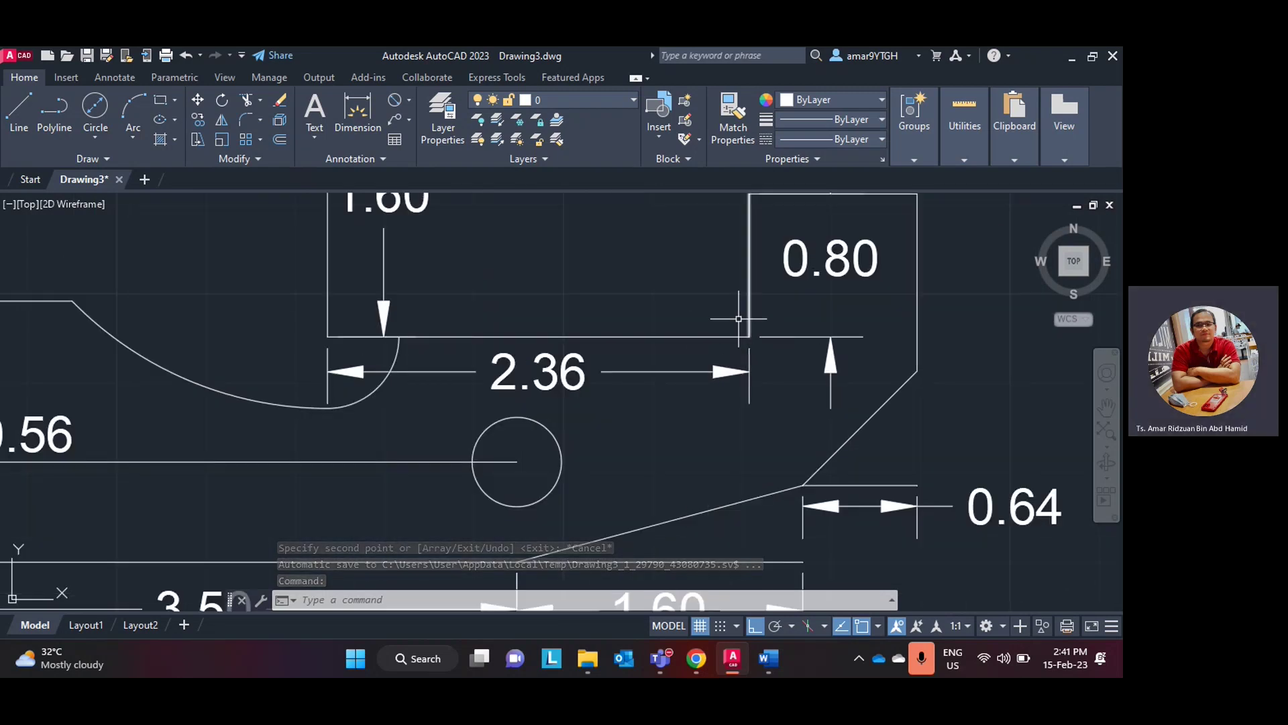
- Compare with the lab manual drawing and centre the view on the slot's right end
click(707, 663)
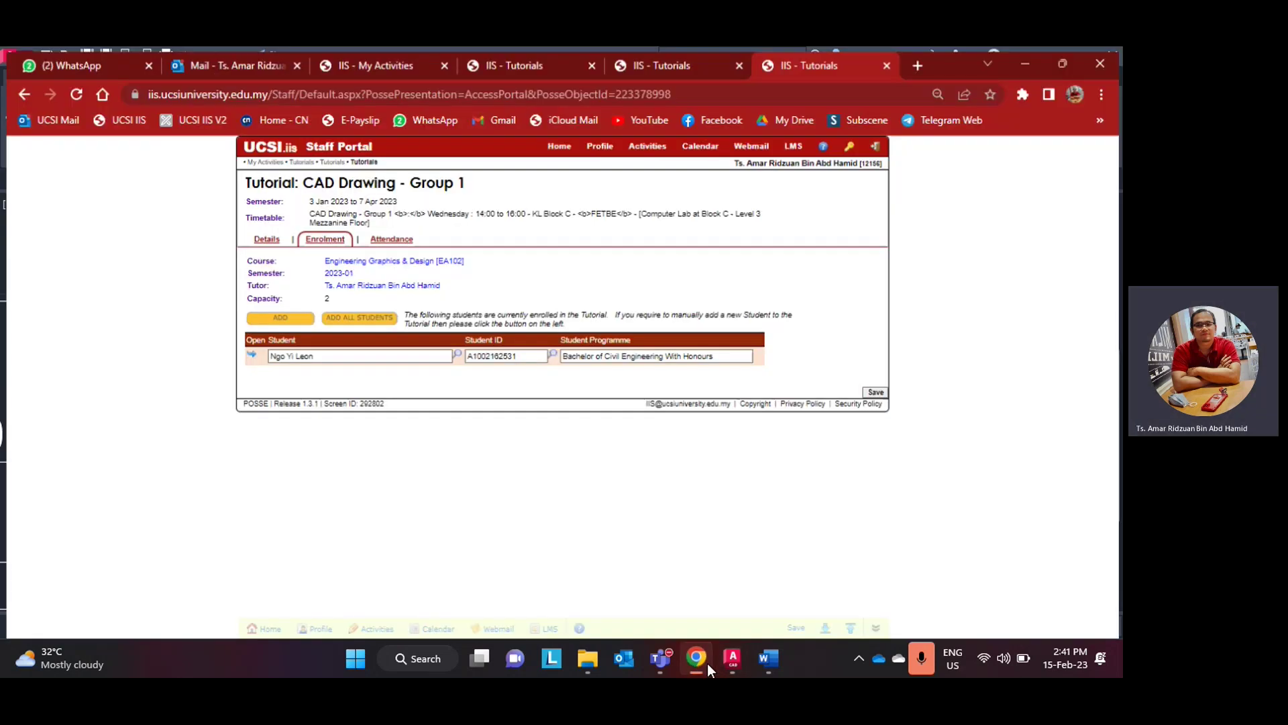
click(733, 663)
click(732, 663)
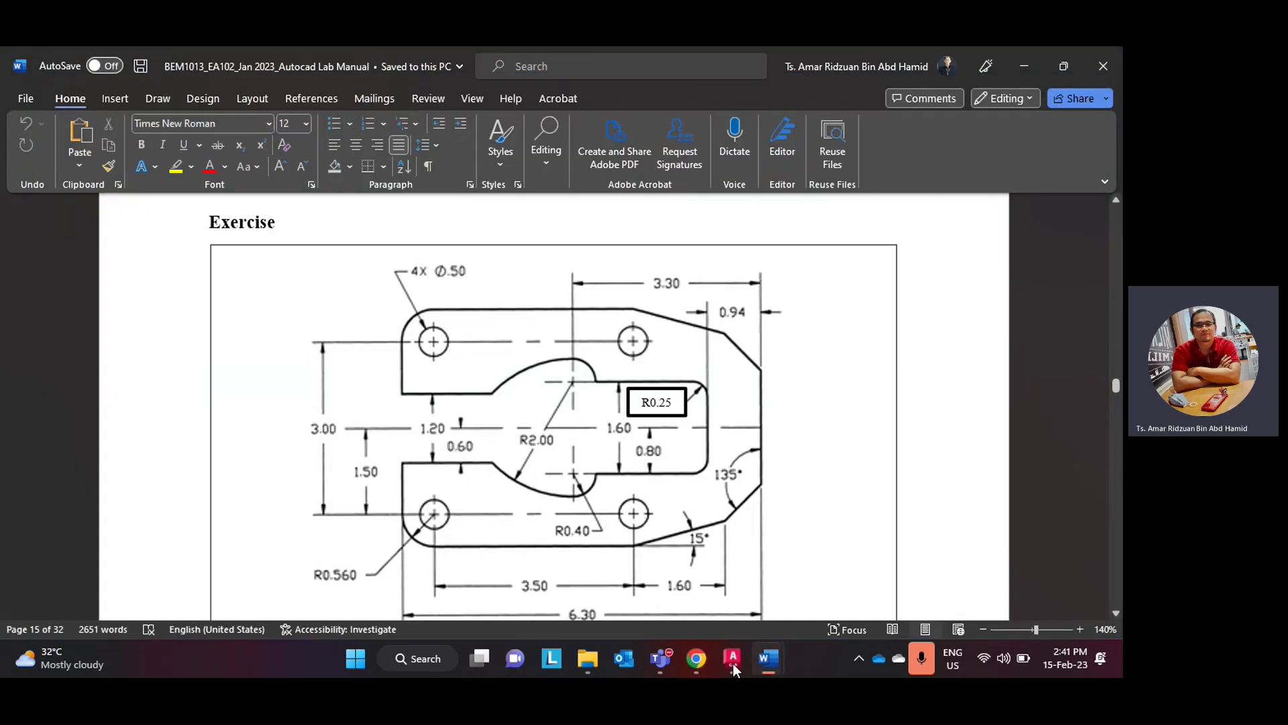
click(733, 663)
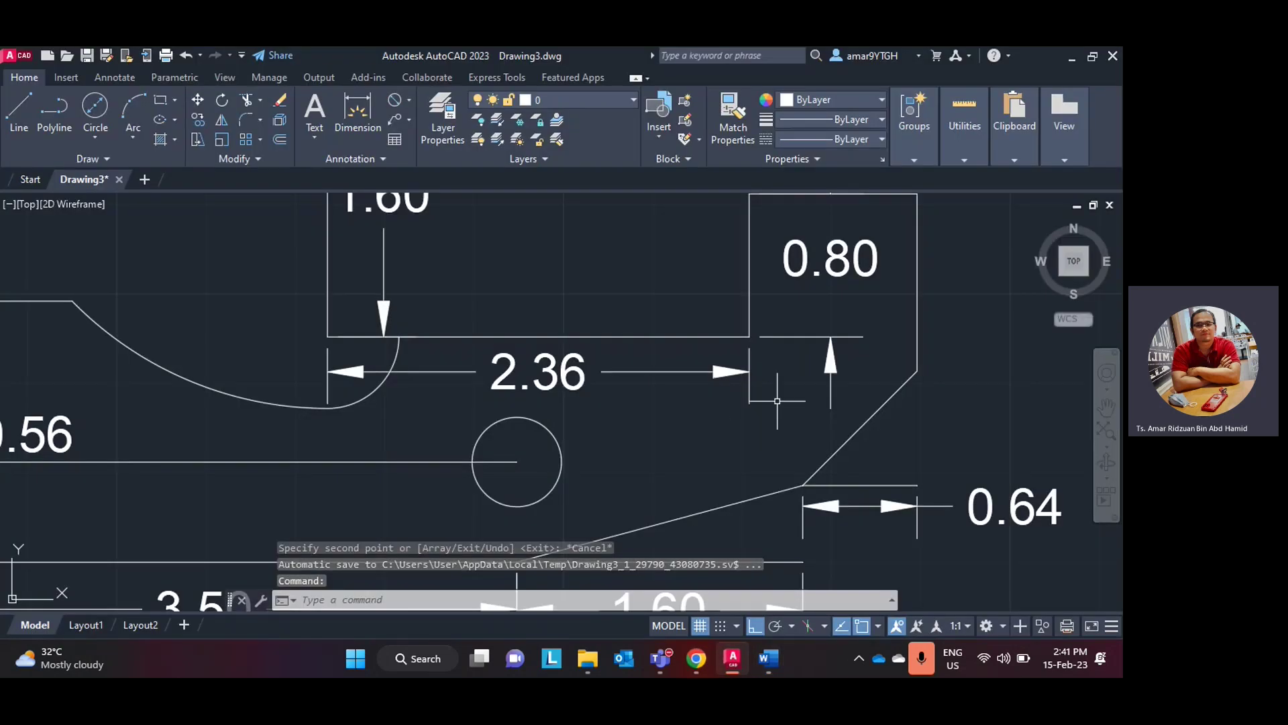
middle_drag(776, 400, 718, 440)
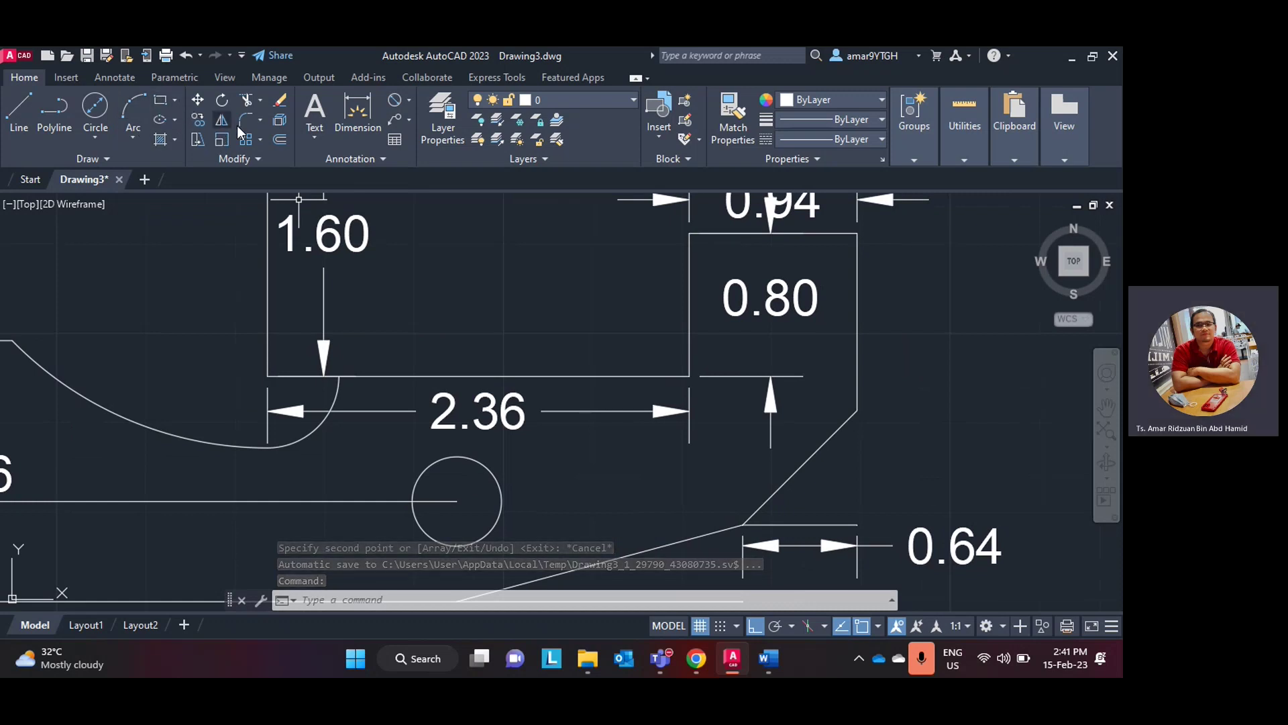
- Fillet the slot's inner corner between its bottom and right edges with a 0.25 radius
click(245, 122)
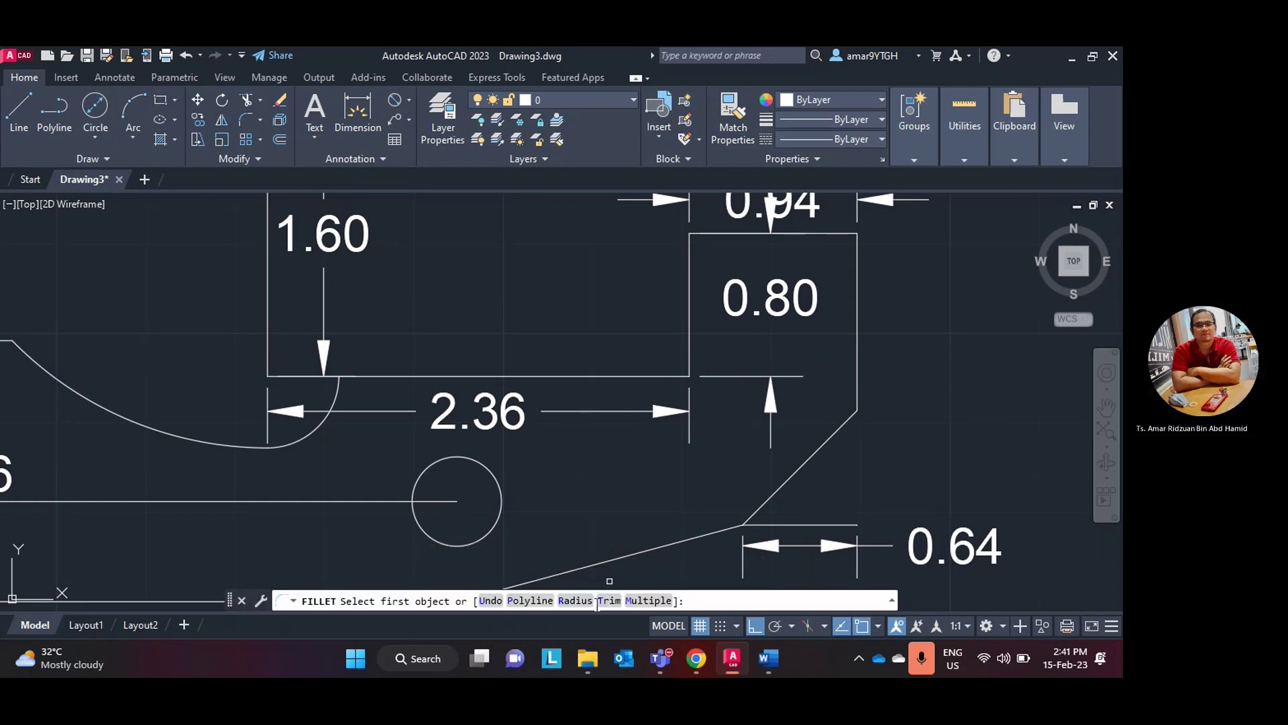
click(575, 601)
text(0)
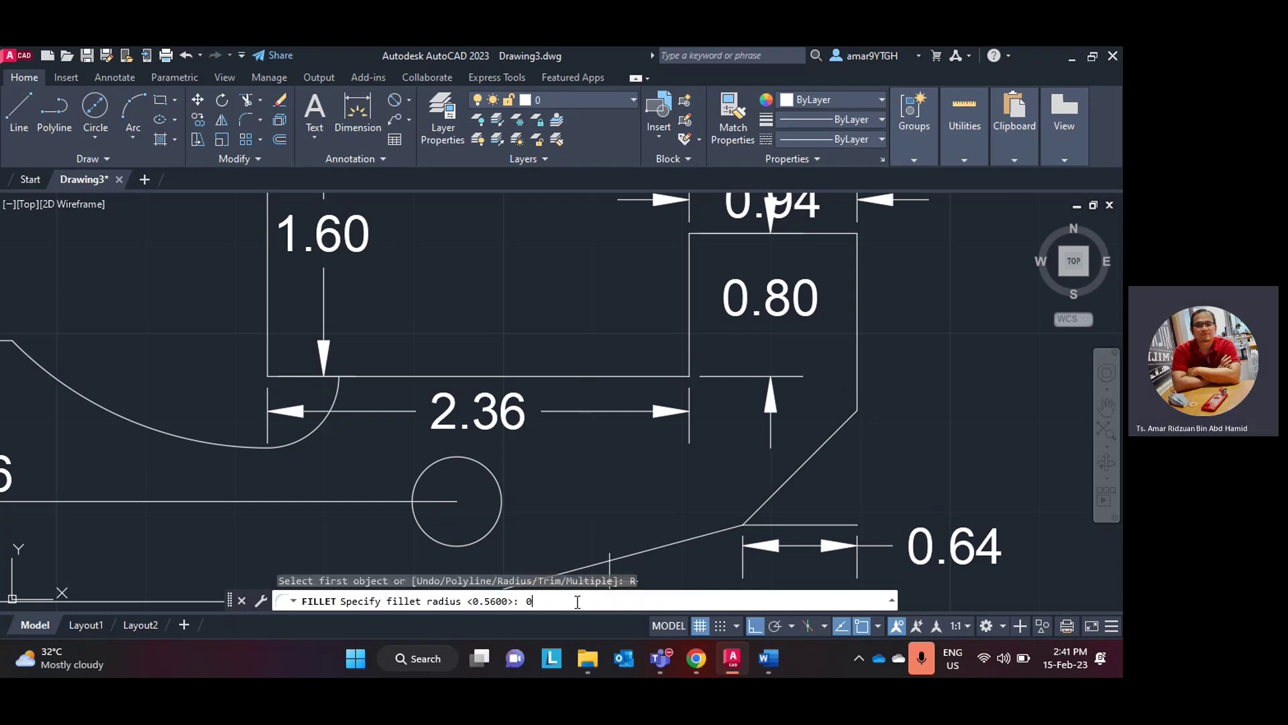
key(Return)
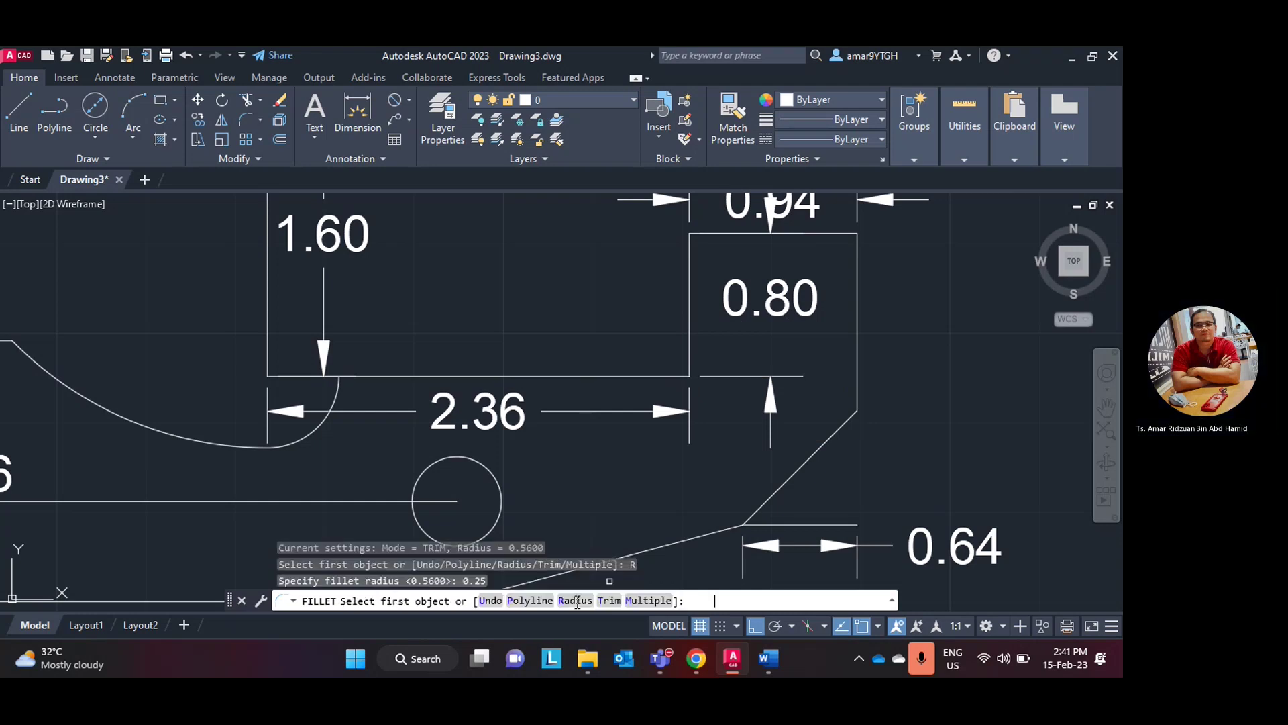
click(659, 371)
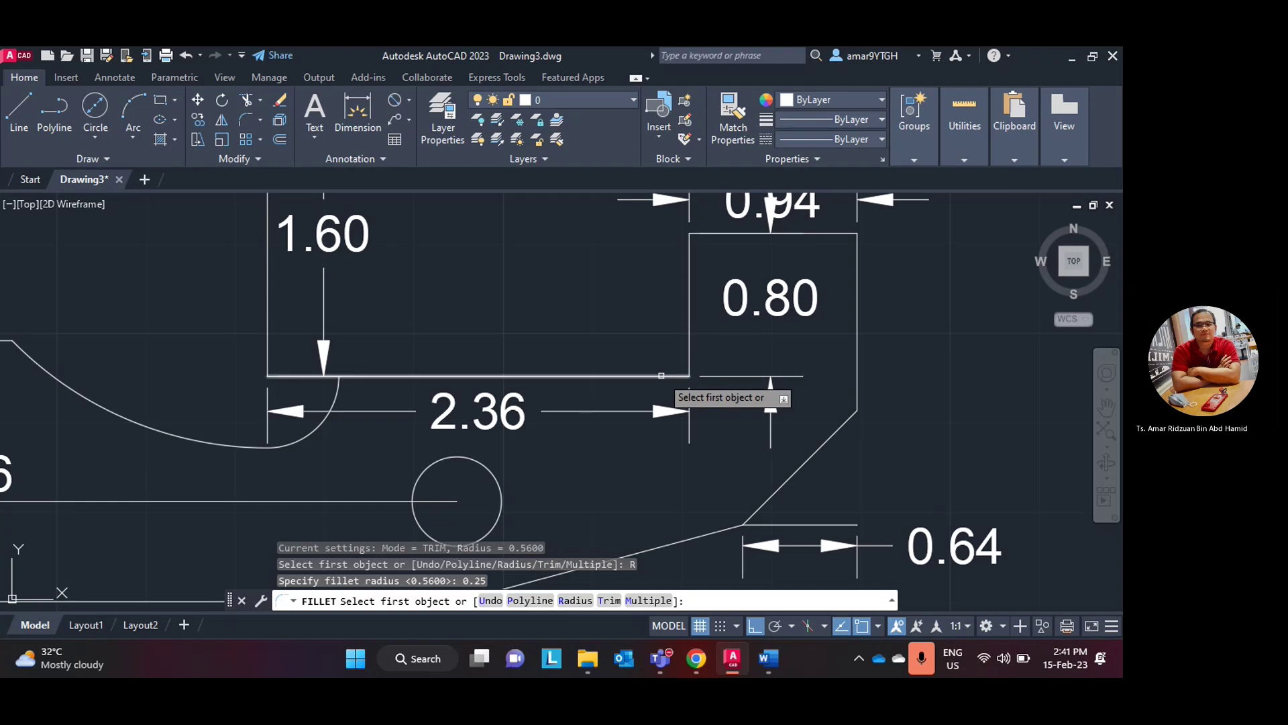
click(689, 357)
scroll(757, 379, down, 3)
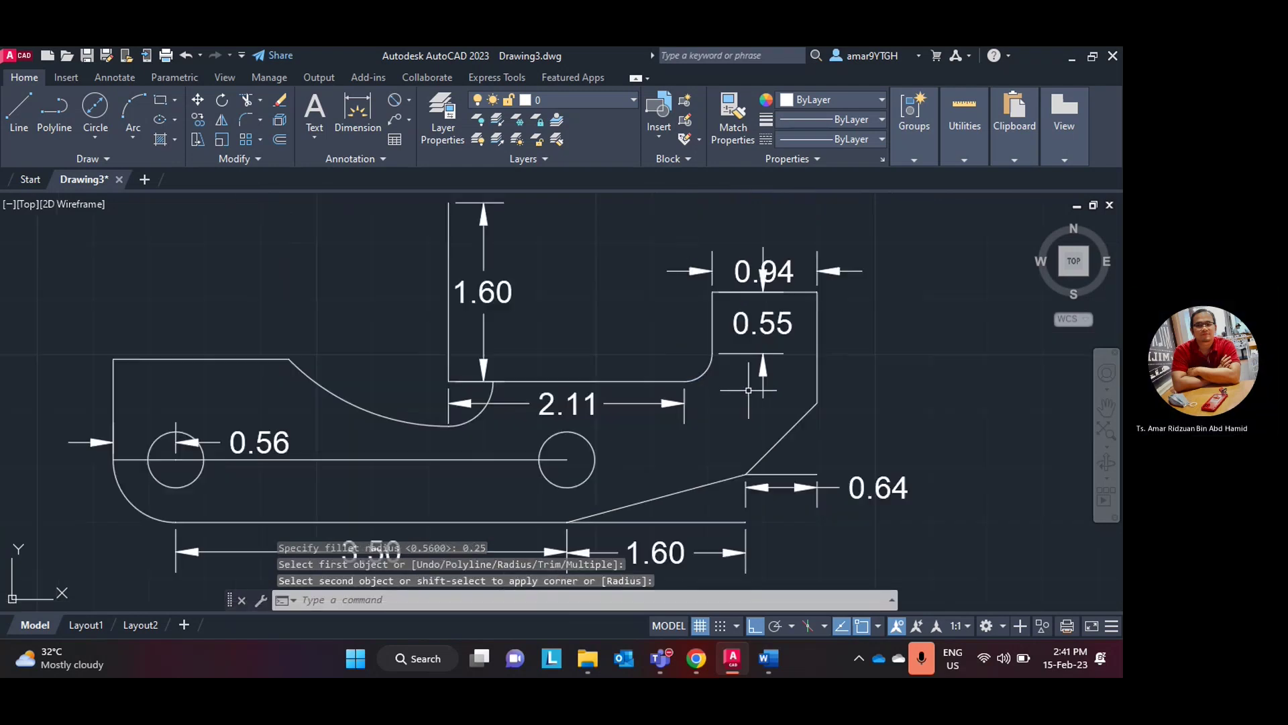
scroll(583, 379, up, 3)
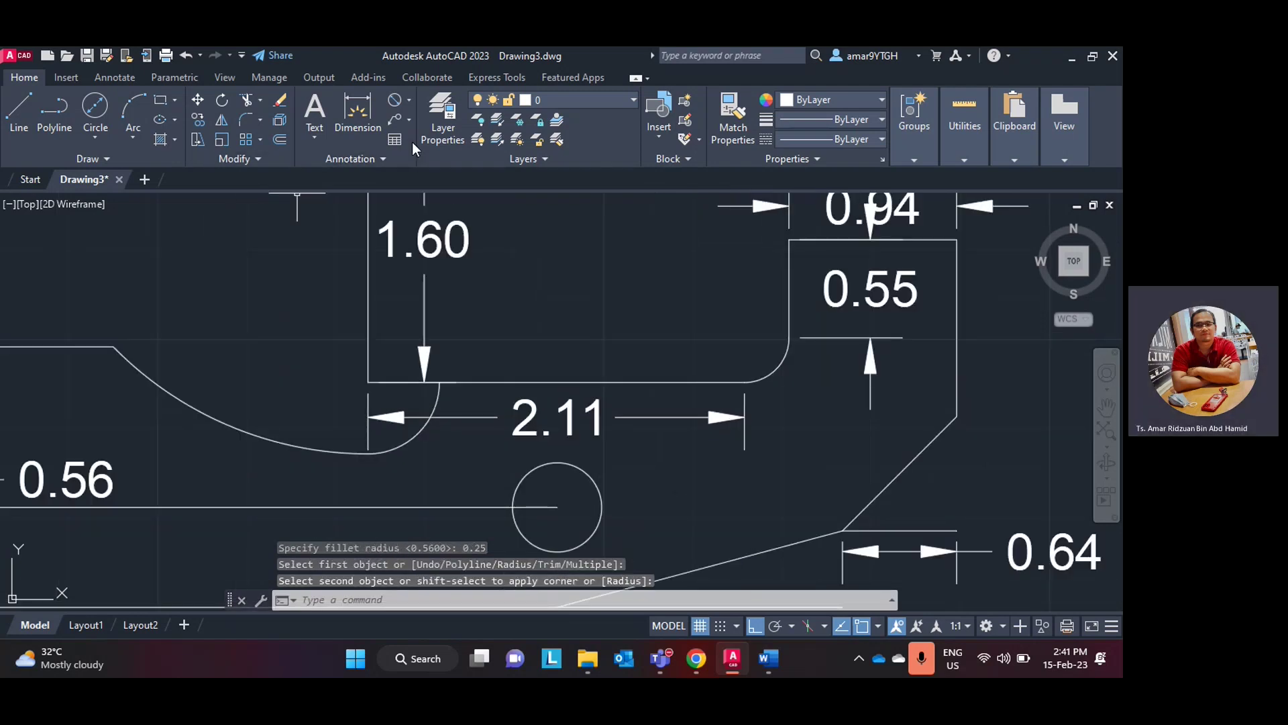
- Label the small fillet arc with an R0.25 radius dimension
click(409, 102)
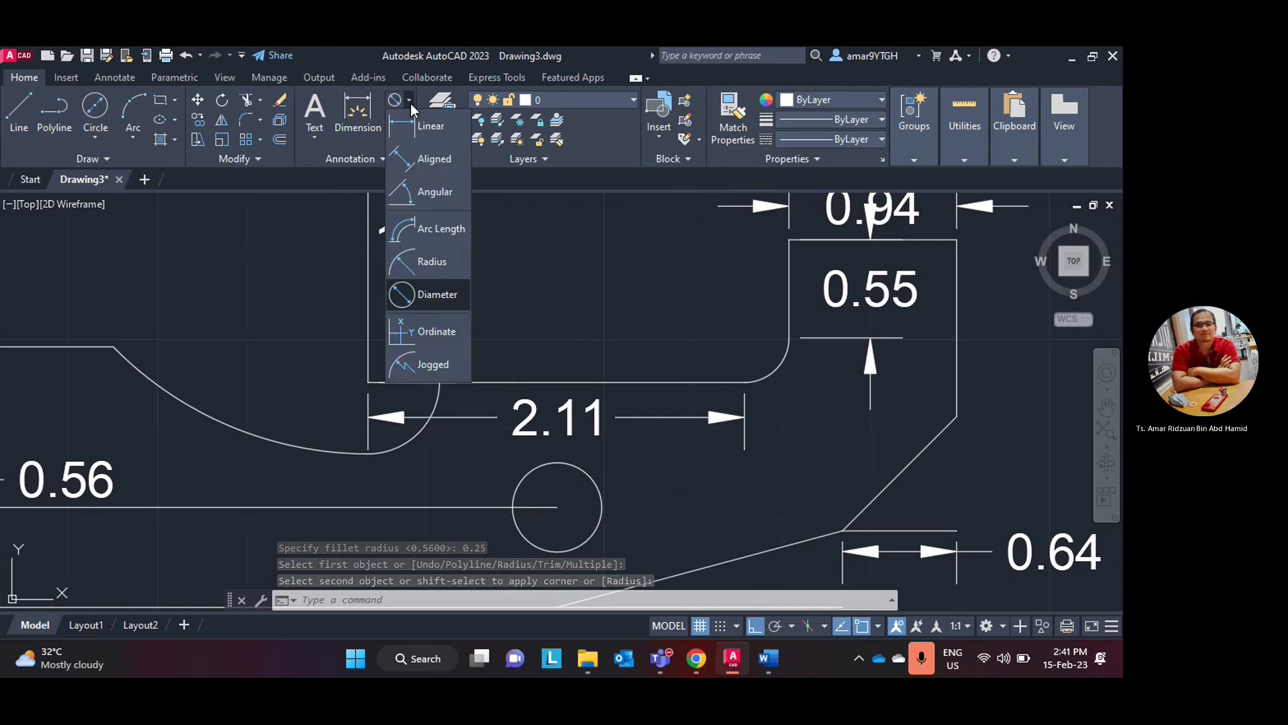
click(426, 261)
click(781, 373)
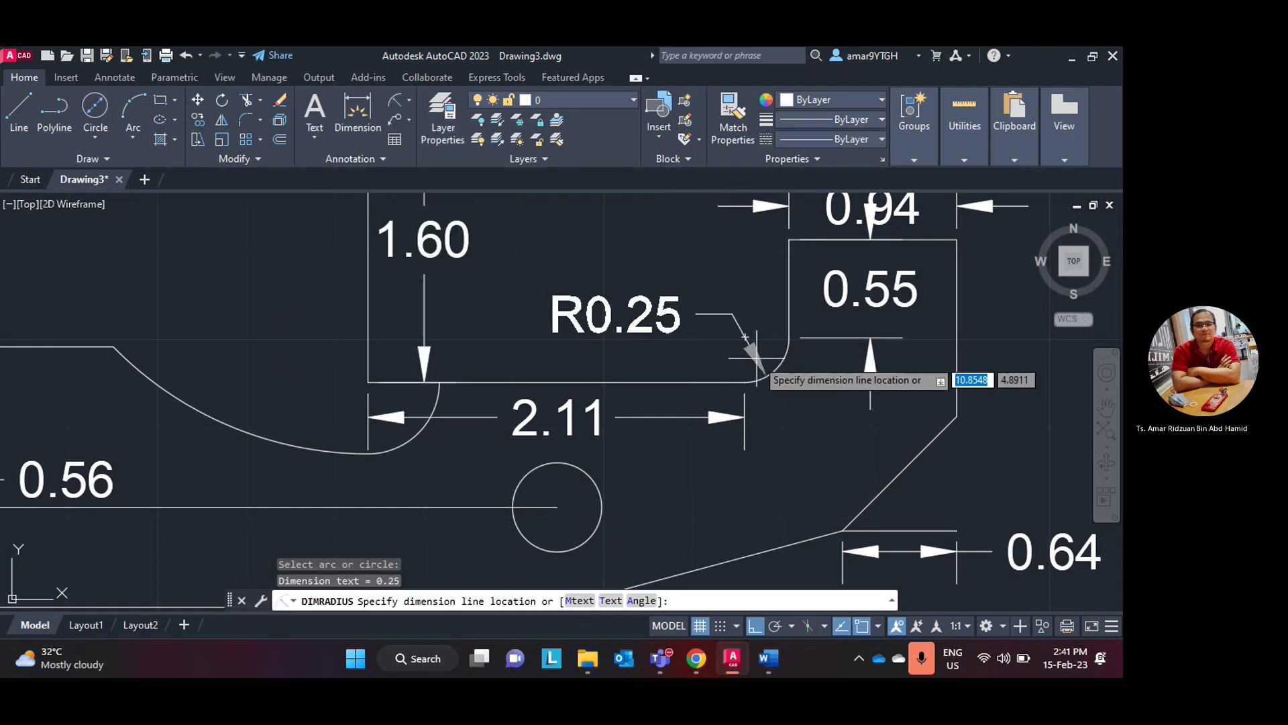
click(594, 336)
scroll(594, 337, down, 2)
scroll(591, 336, down, 2)
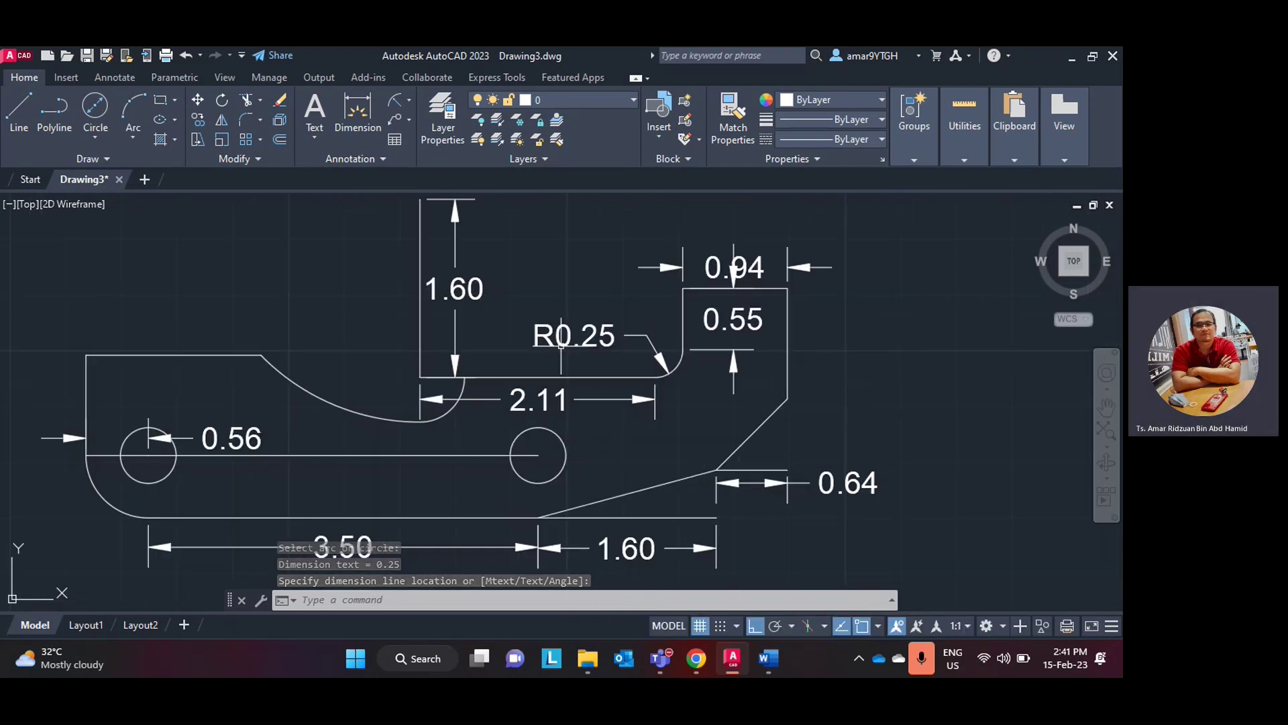
scroll(561, 344, down, 1)
scroll(511, 352, up, 1)
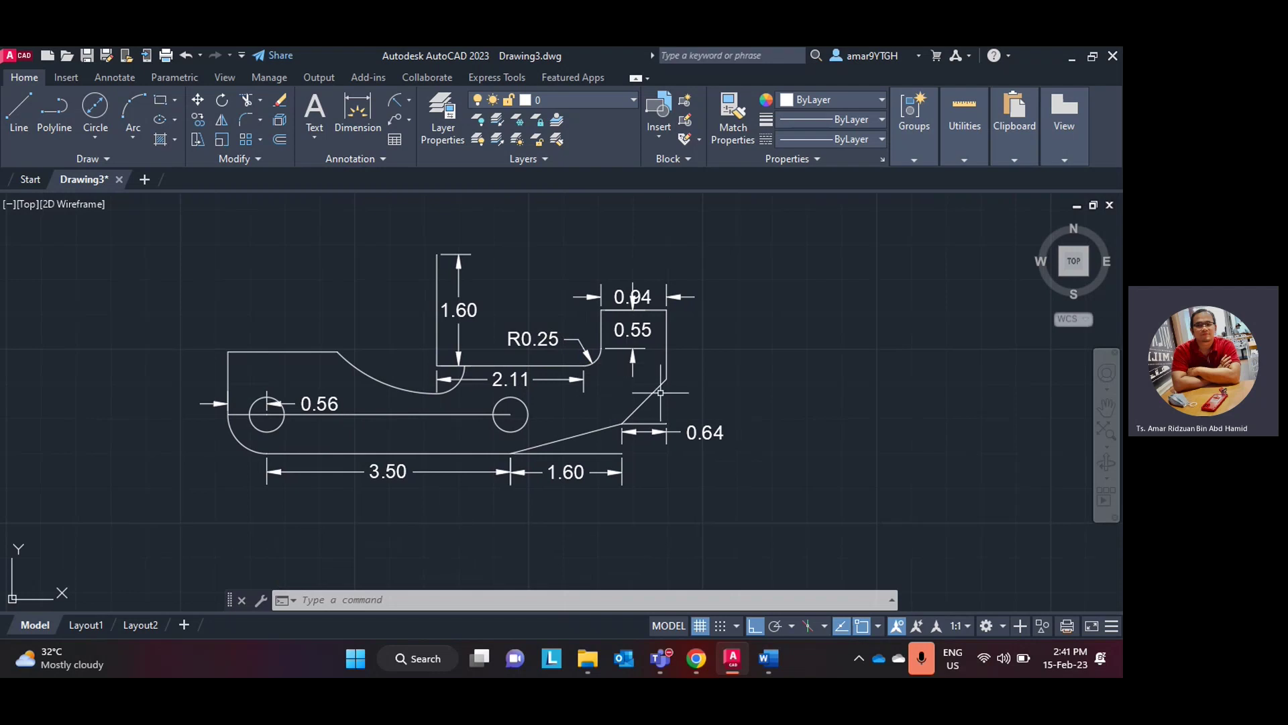
- Review the exercise drawing in the Word lab manual, then return to the bracket
click(728, 663)
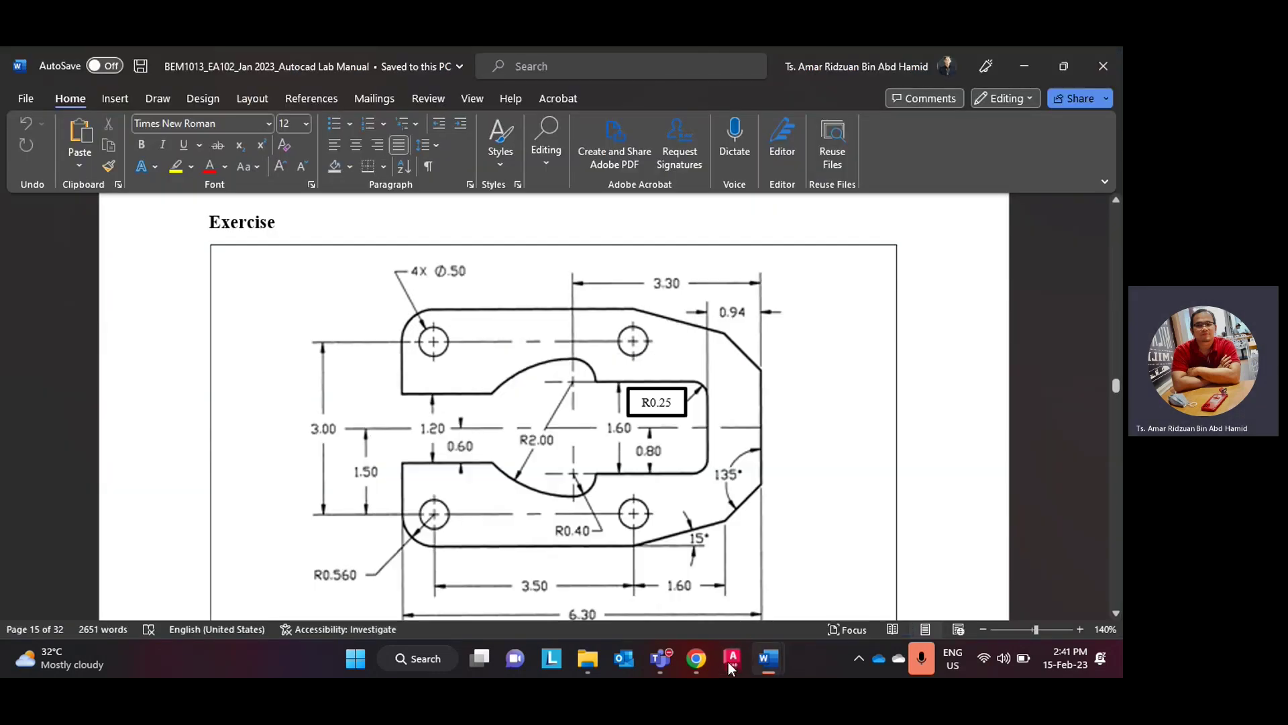
click(728, 663)
click(729, 663)
click(729, 663)
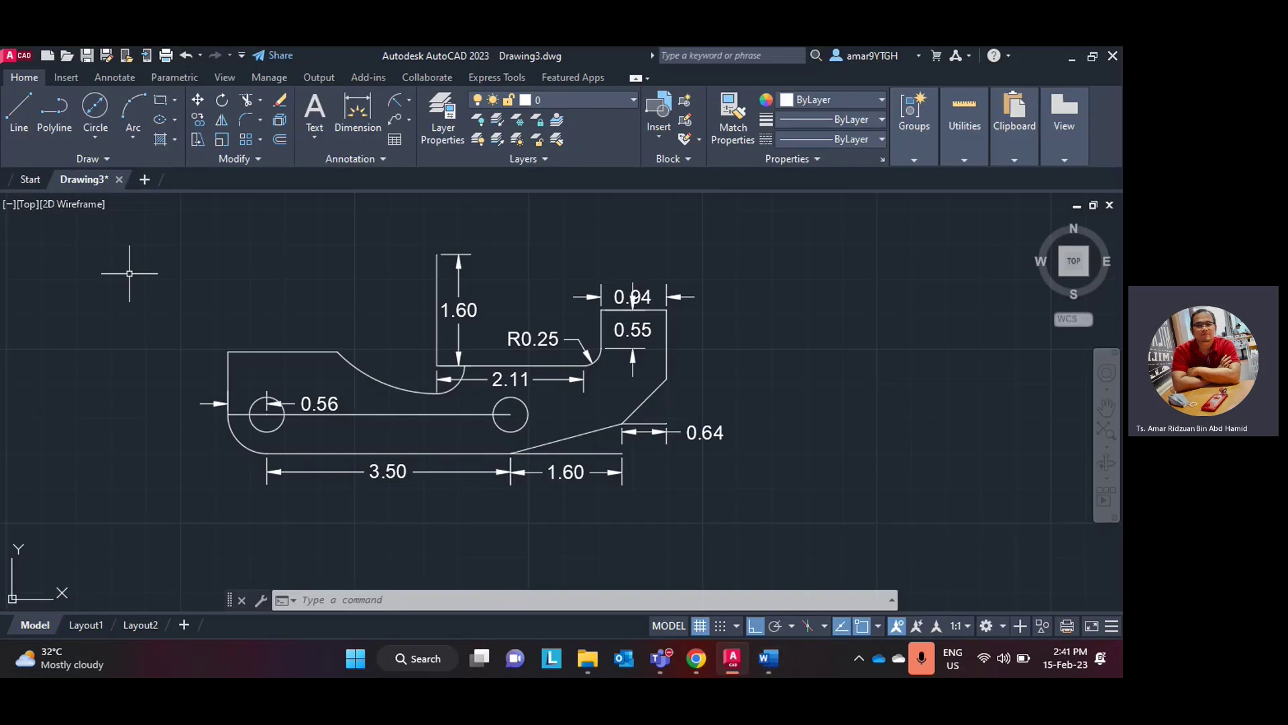
- With Mirror, select the outline edges, hole circle, chamfer lines, notch lines and fillet arcs
click(222, 121)
click(243, 352)
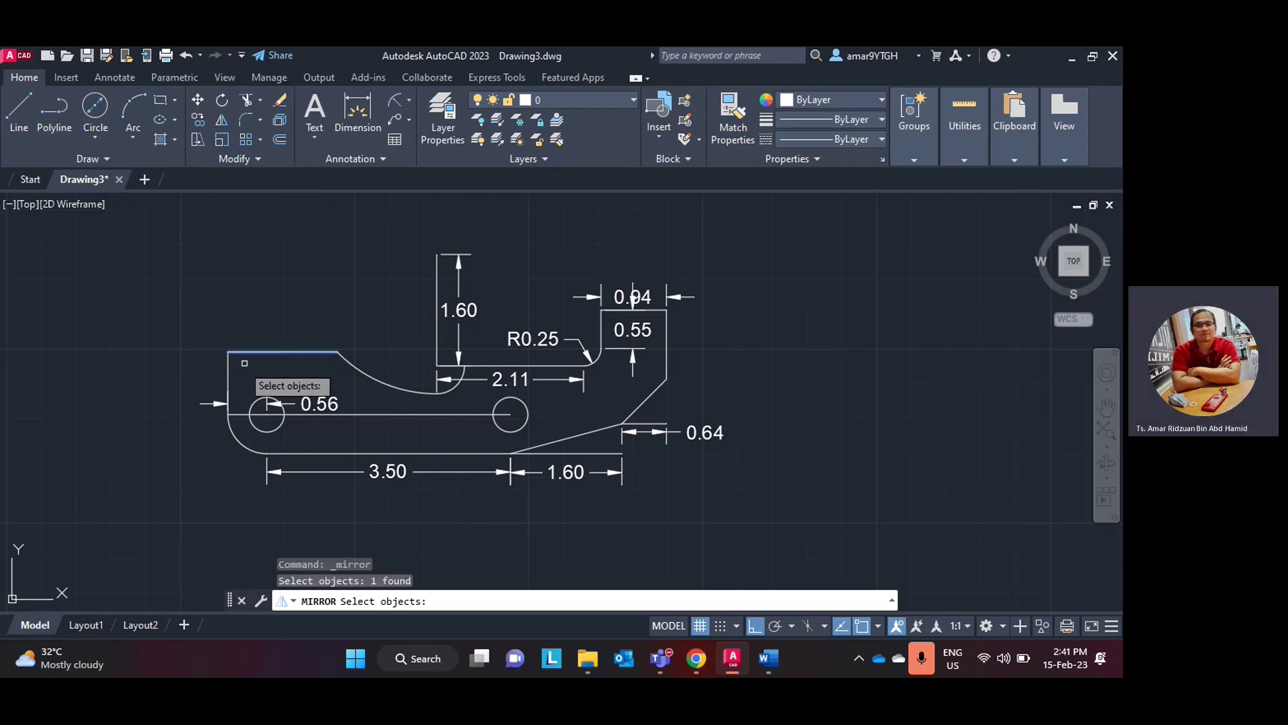
click(229, 382)
click(239, 437)
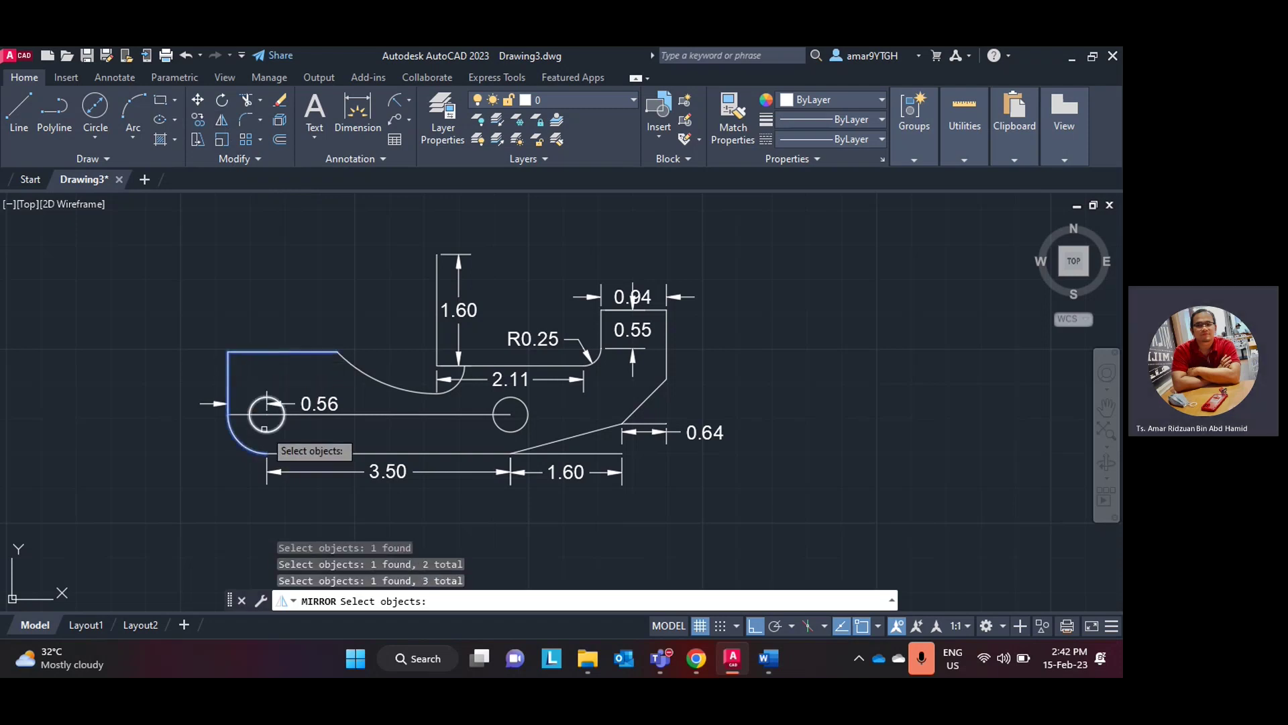
click(265, 430)
click(321, 453)
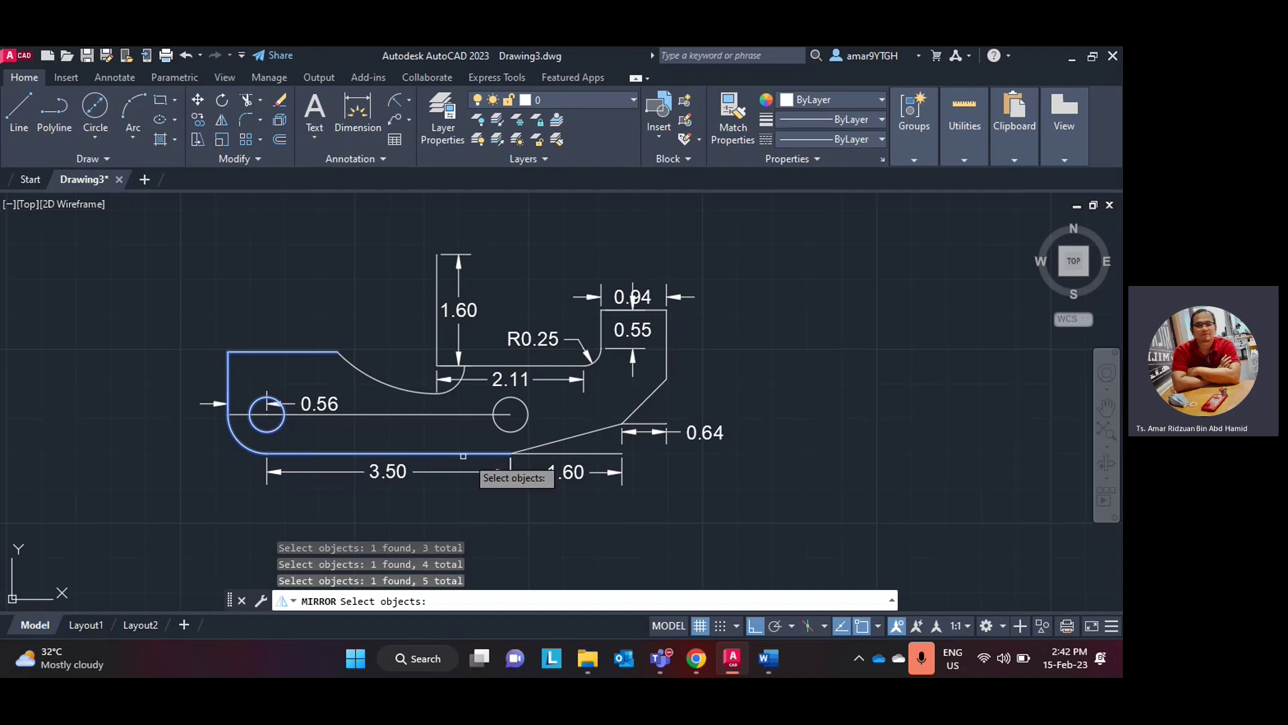
click(544, 445)
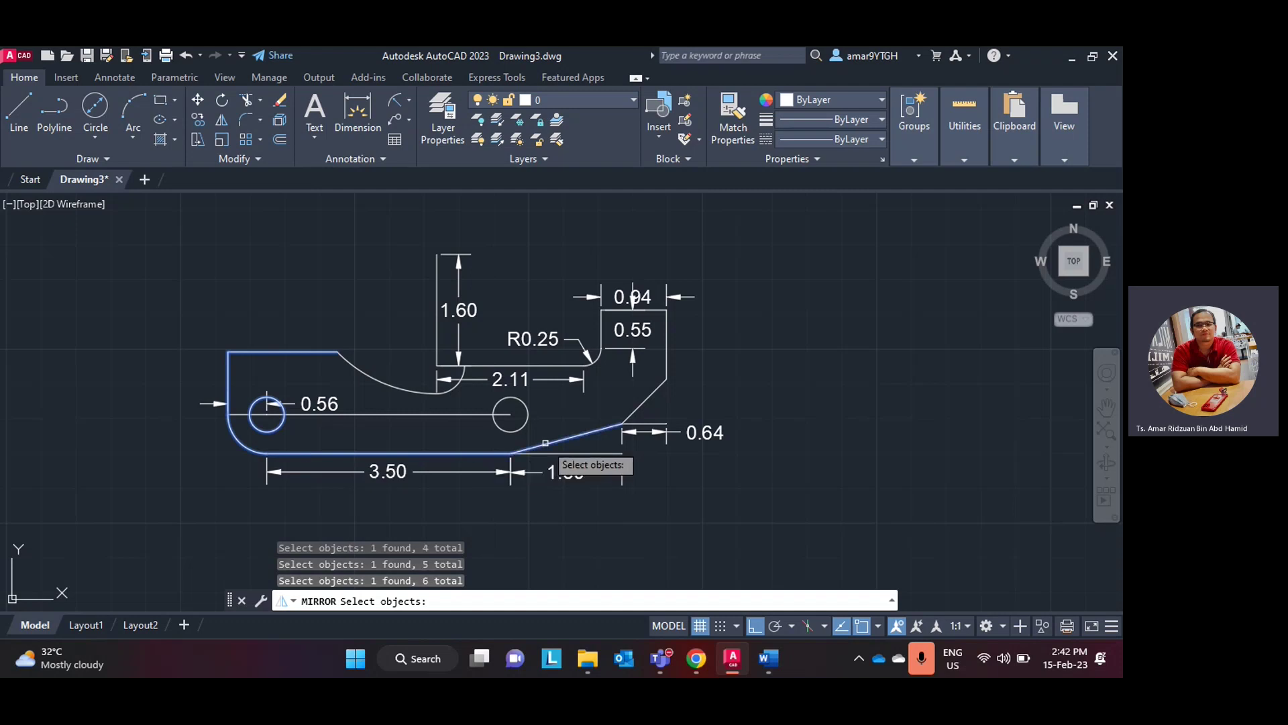
click(643, 402)
click(667, 353)
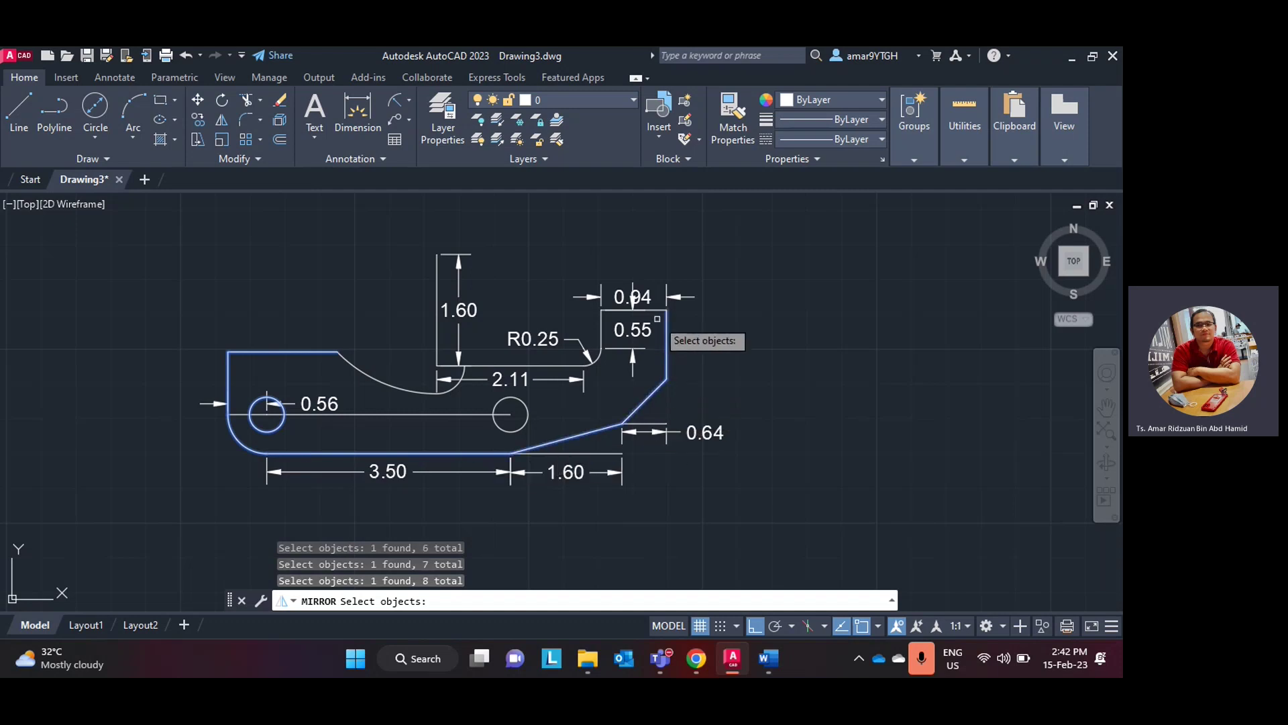
click(655, 311)
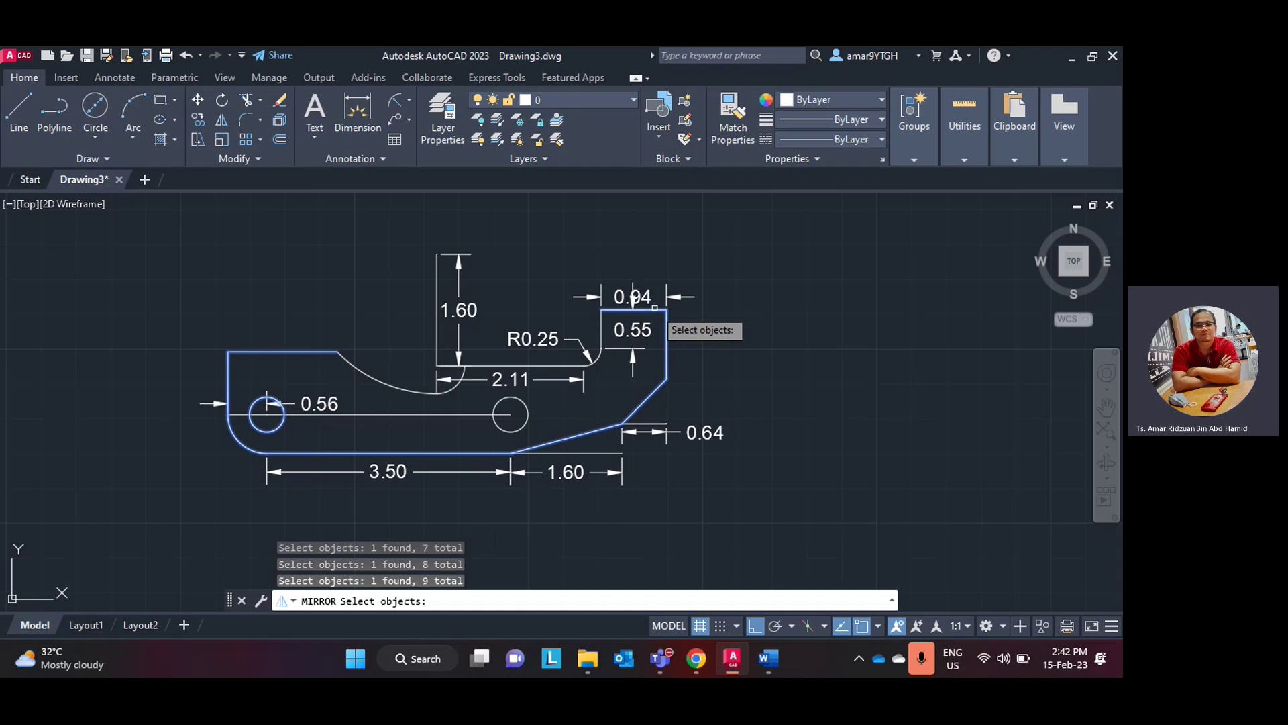
click(601, 331)
click(594, 359)
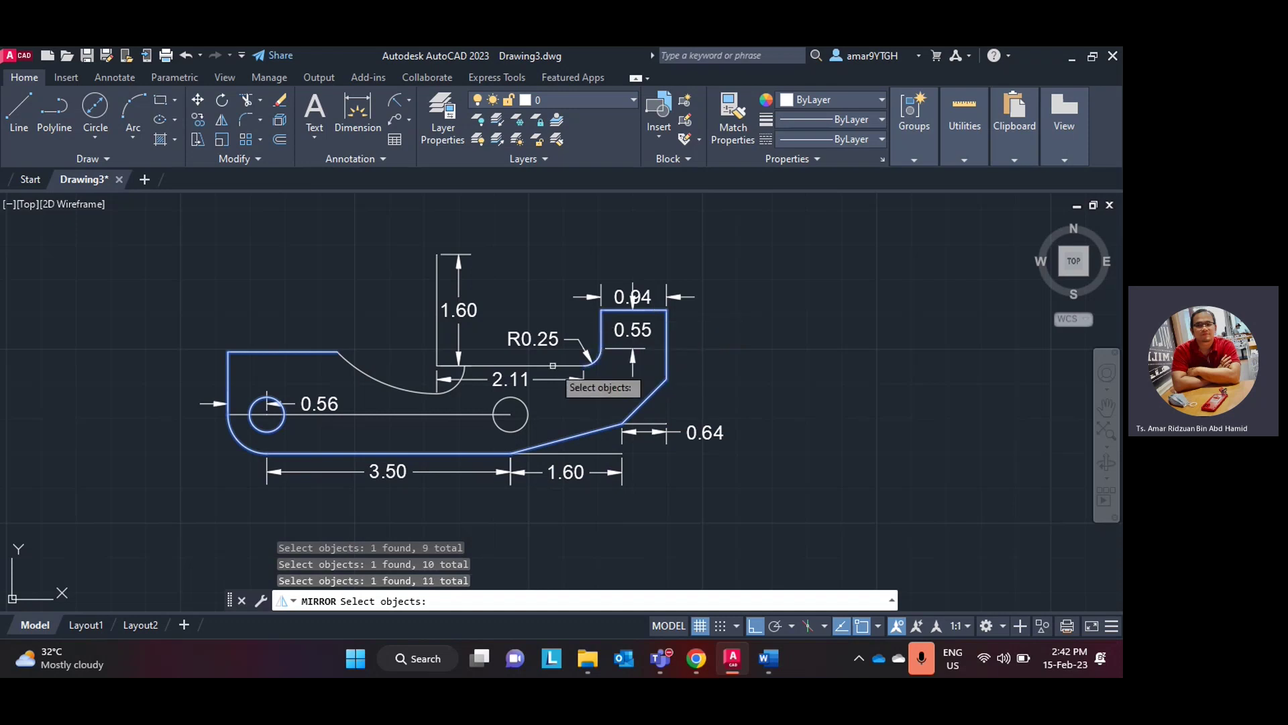
click(553, 366)
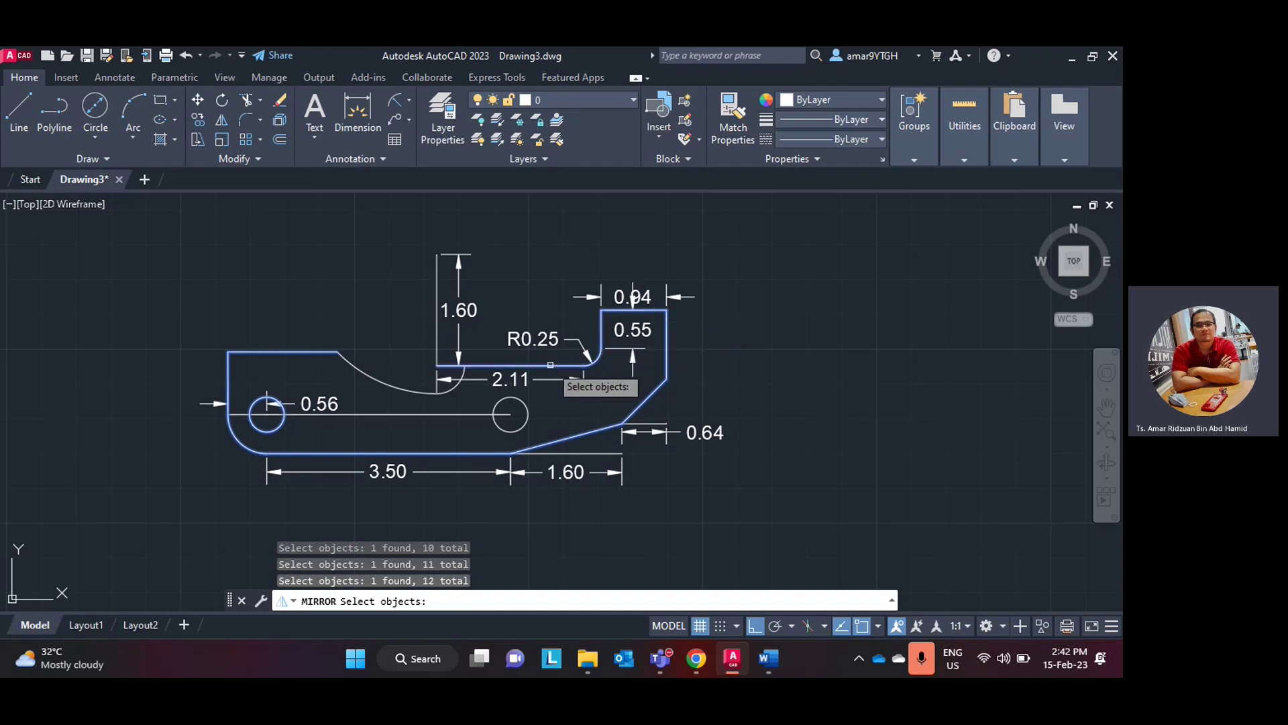
click(453, 387)
click(410, 390)
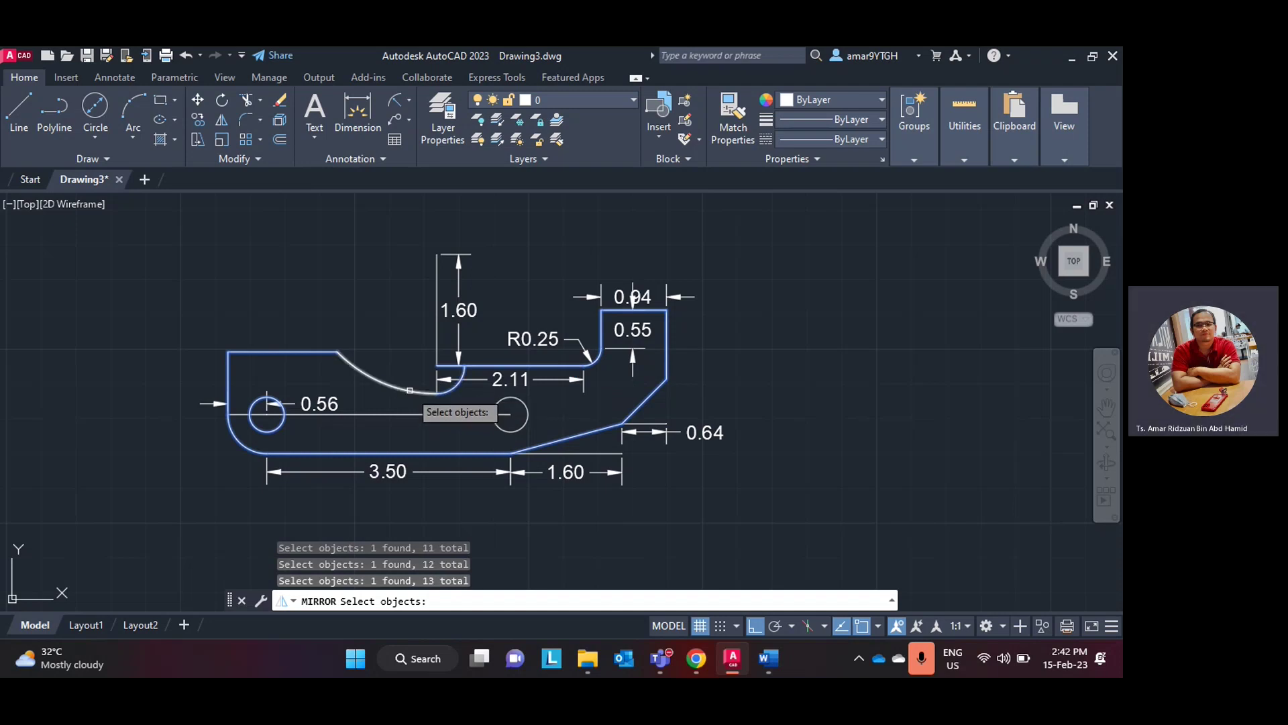
key(Return)
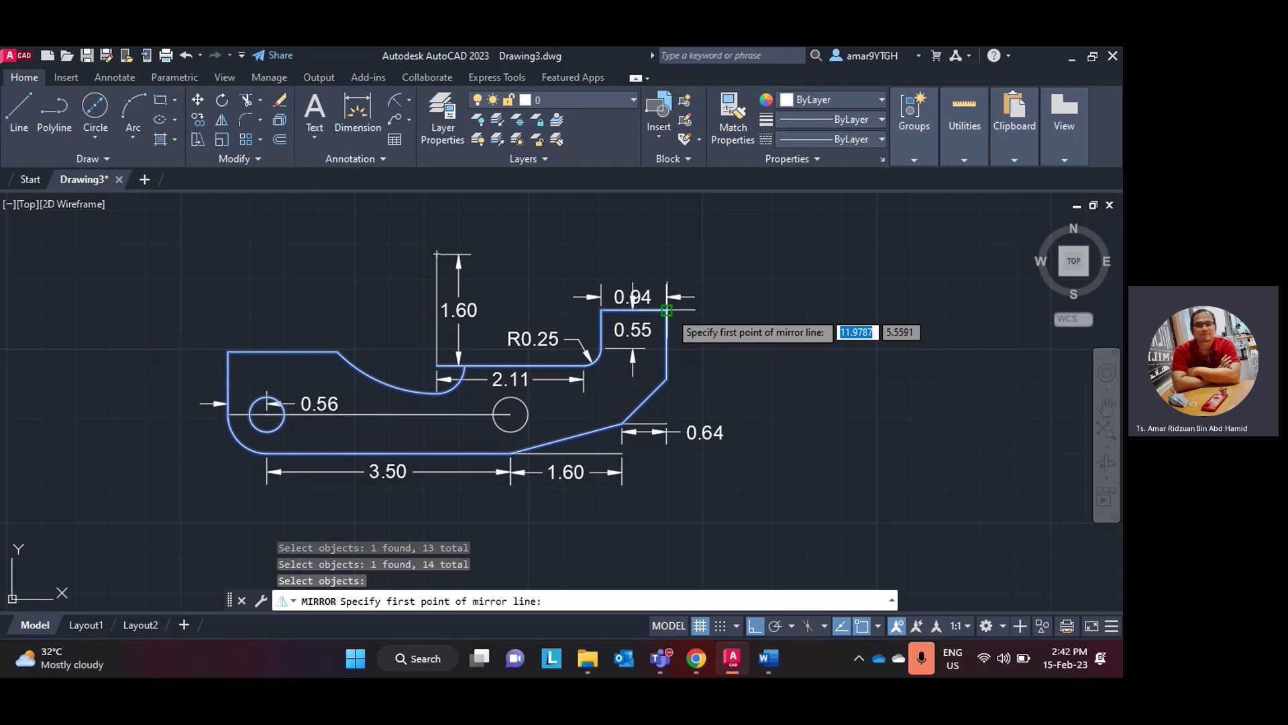
- Mirror the selection about the notch's top edge, keeping the original objects
click(655, 309)
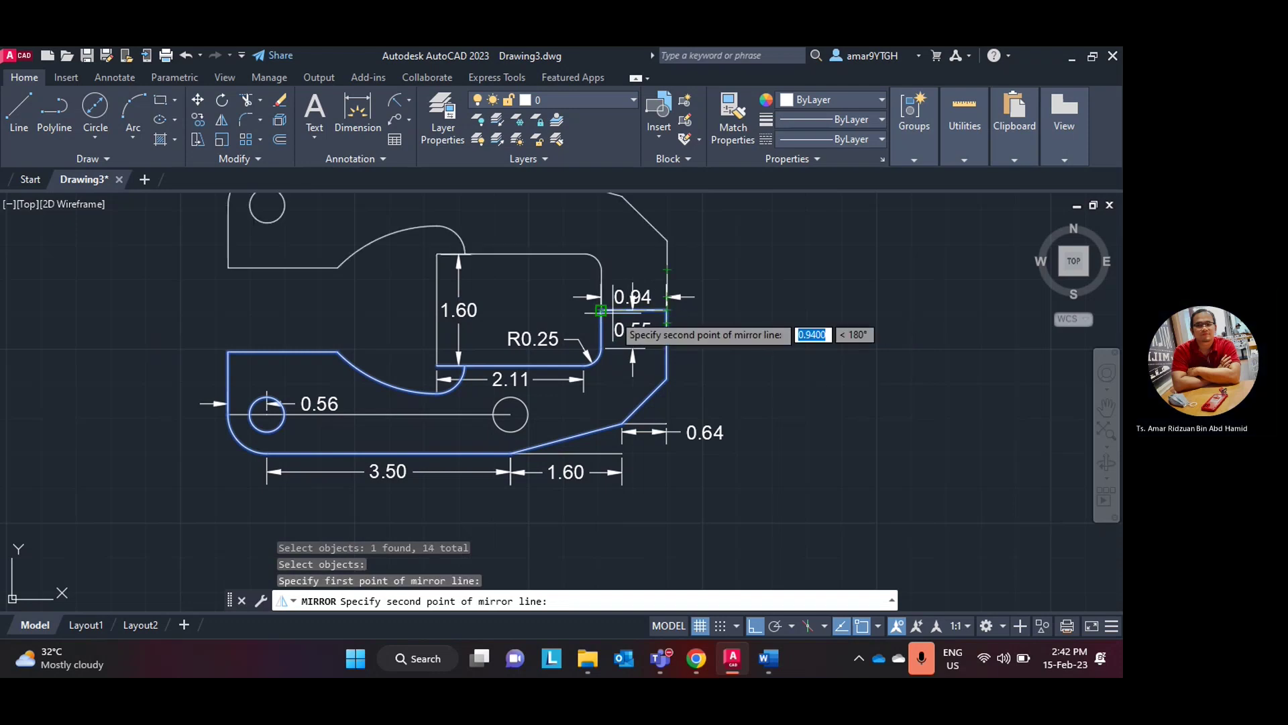
click(601, 310)
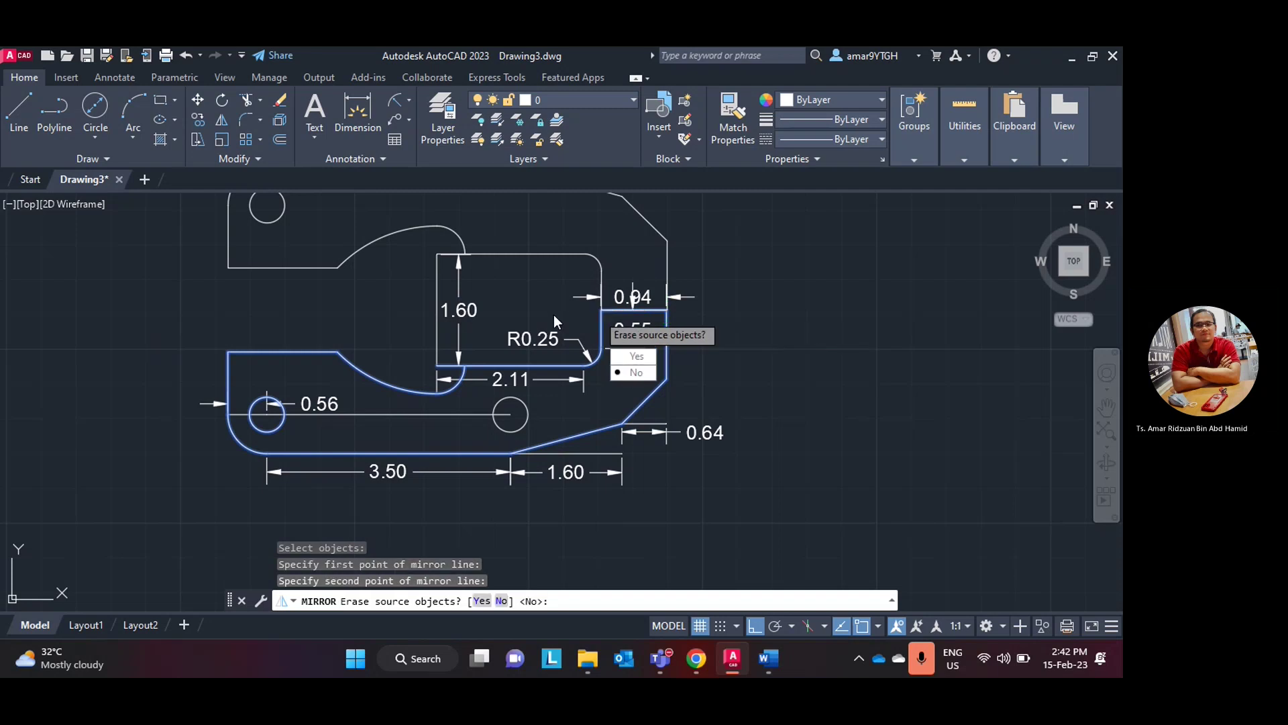
key(Return)
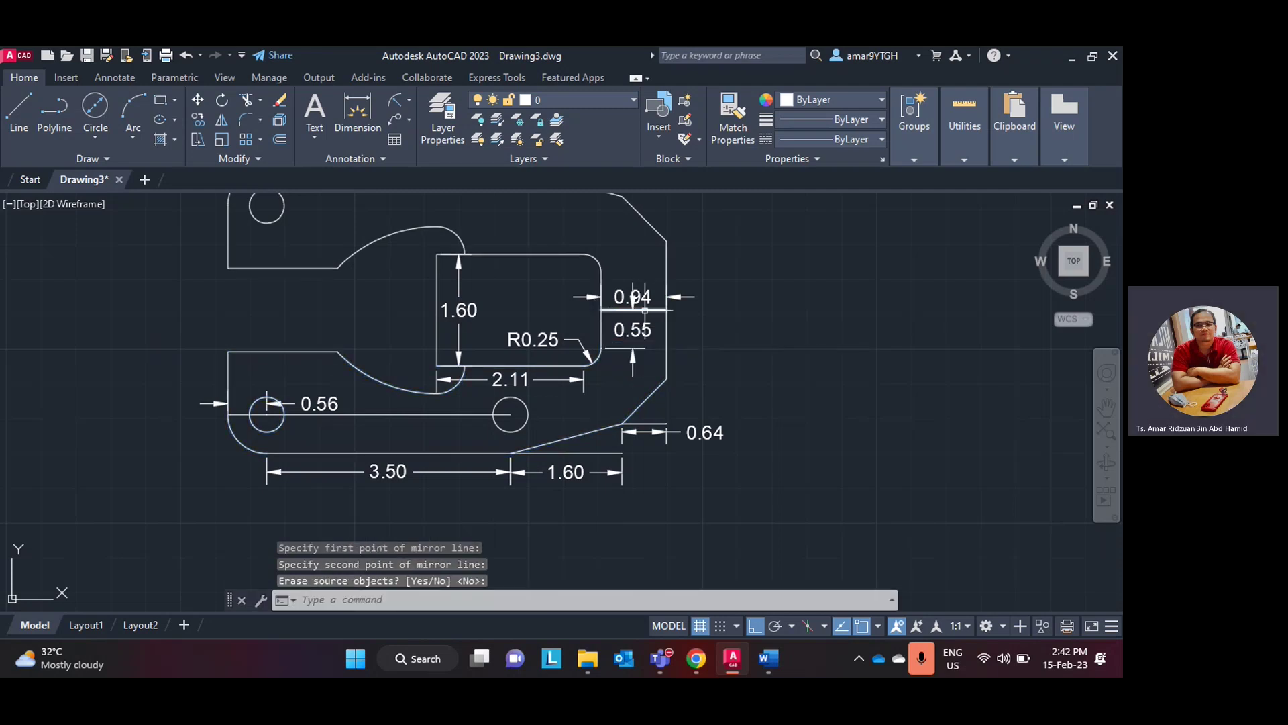
- Erase the leftover mirror-axis line and the 0.55 dimension
click(644, 310)
key(Delete)
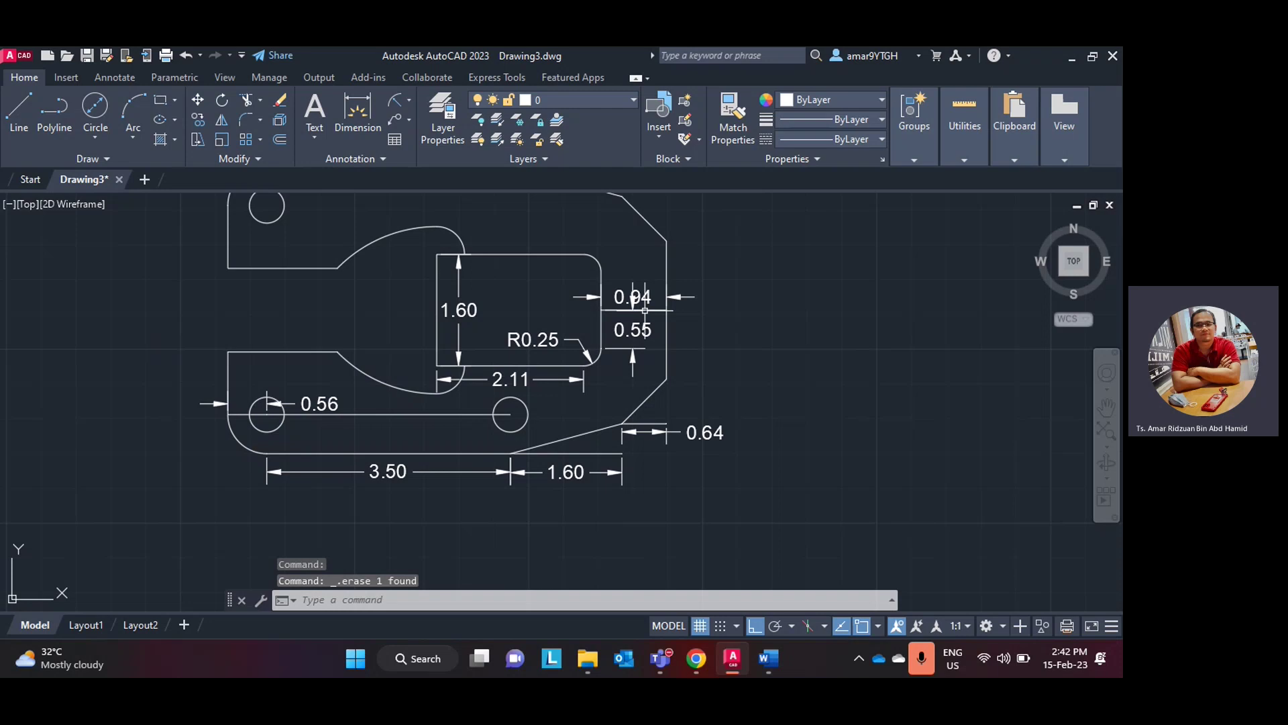
click(644, 311)
scroll(738, 306, up, 4)
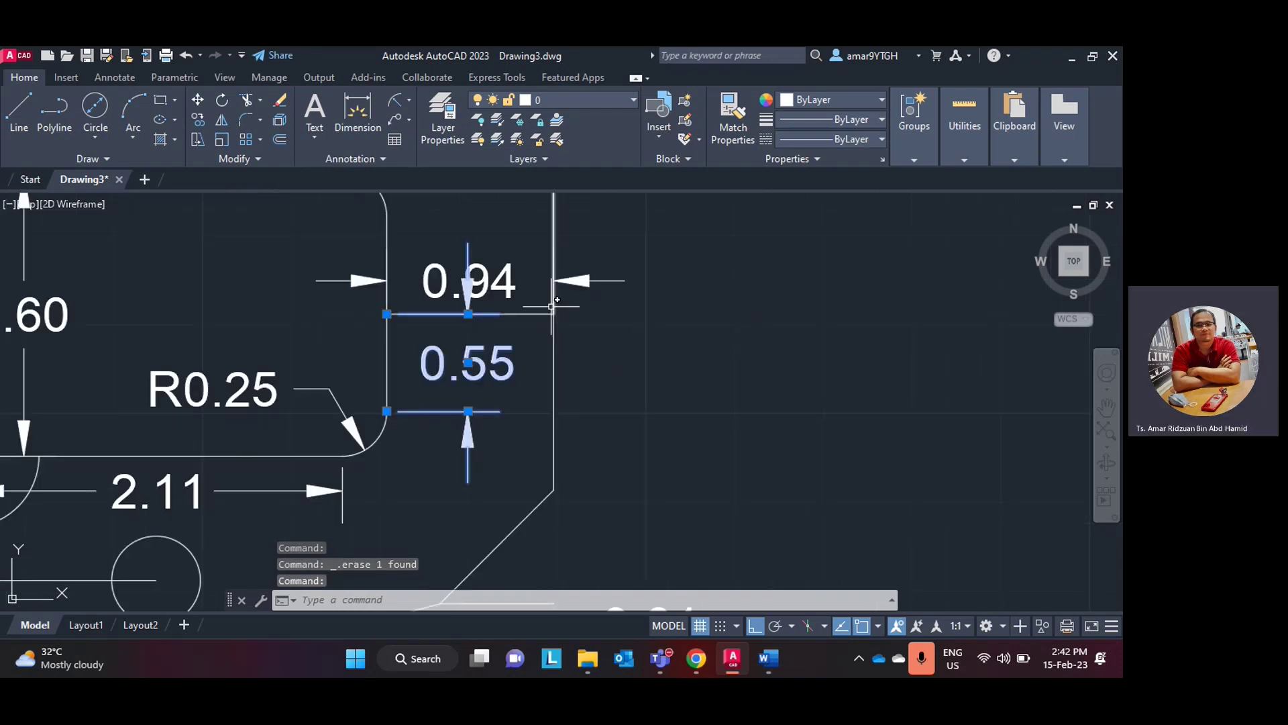
key(Delete)
- Undo with Ctrl+Z until the mirrored upper half is removed
scroll(527, 312, down, 3)
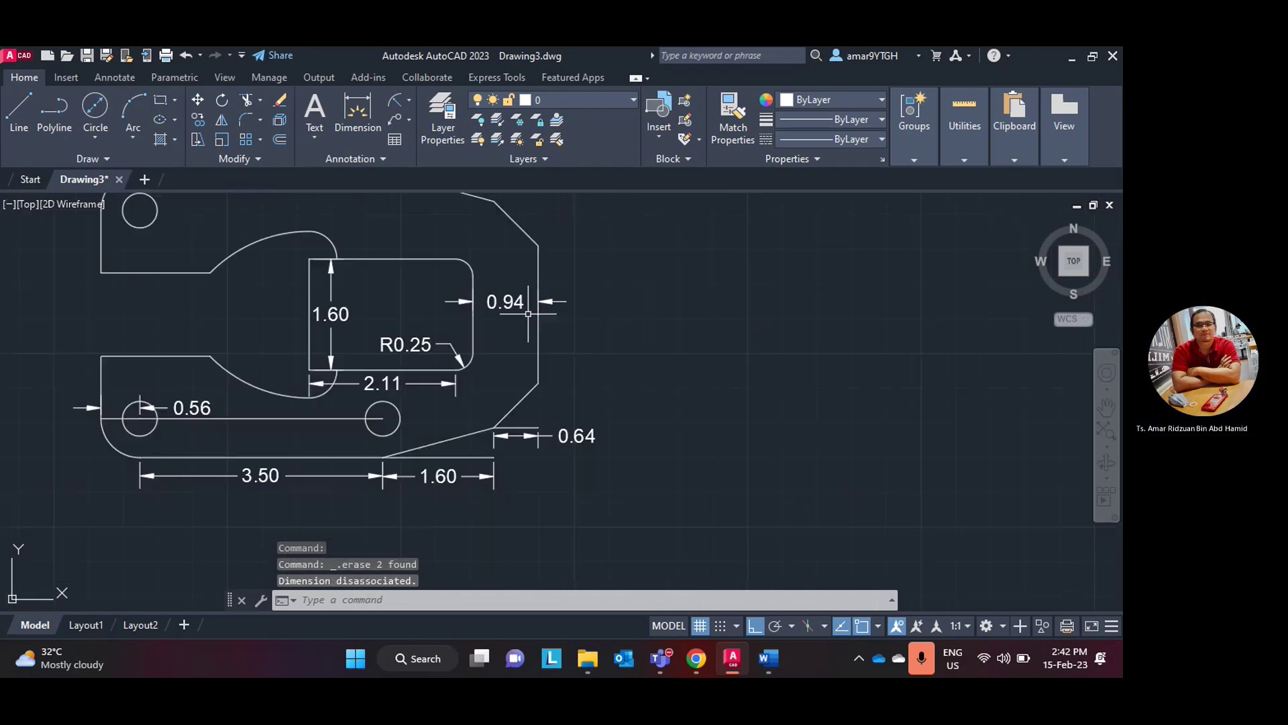
scroll(528, 314, down, 3)
mouse_move(528, 313)
middle_down()
mouse_move(562, 350)
mouse_move(623, 380)
middle_up()
scroll(562, 350, up, 3)
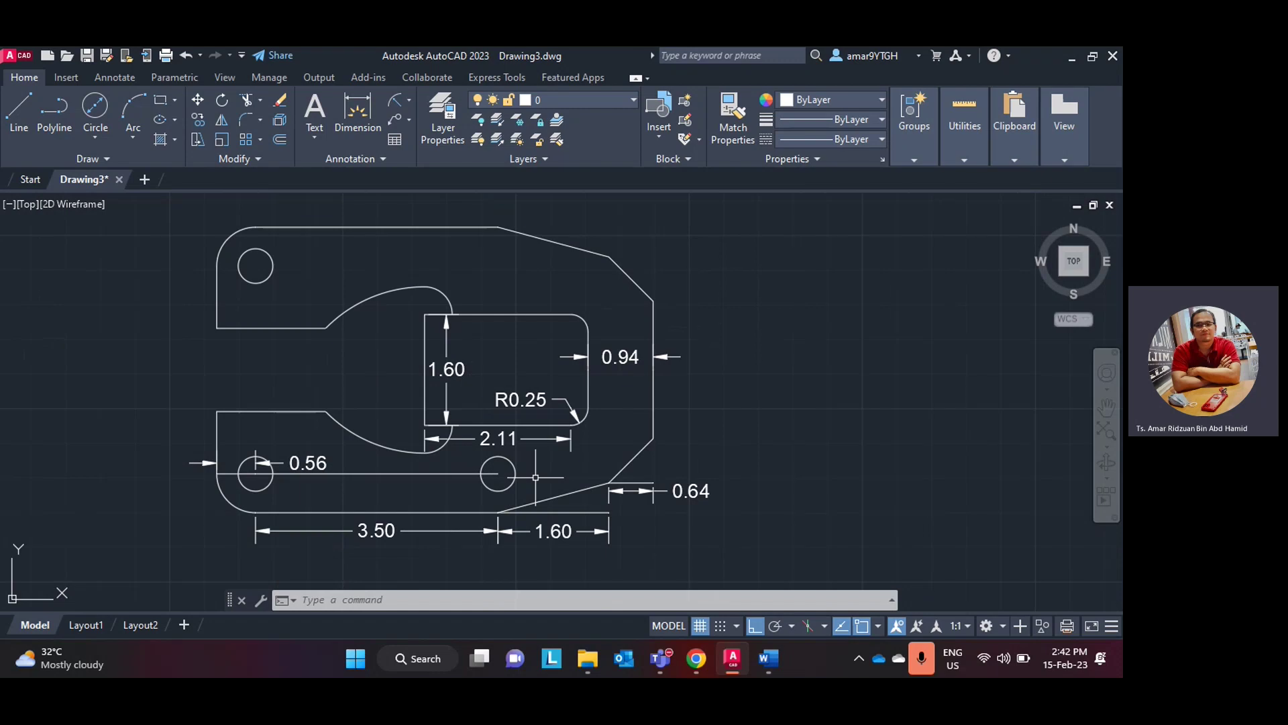
key(ctrl+z)
key(ctrl+z)
key(ctrl+z)
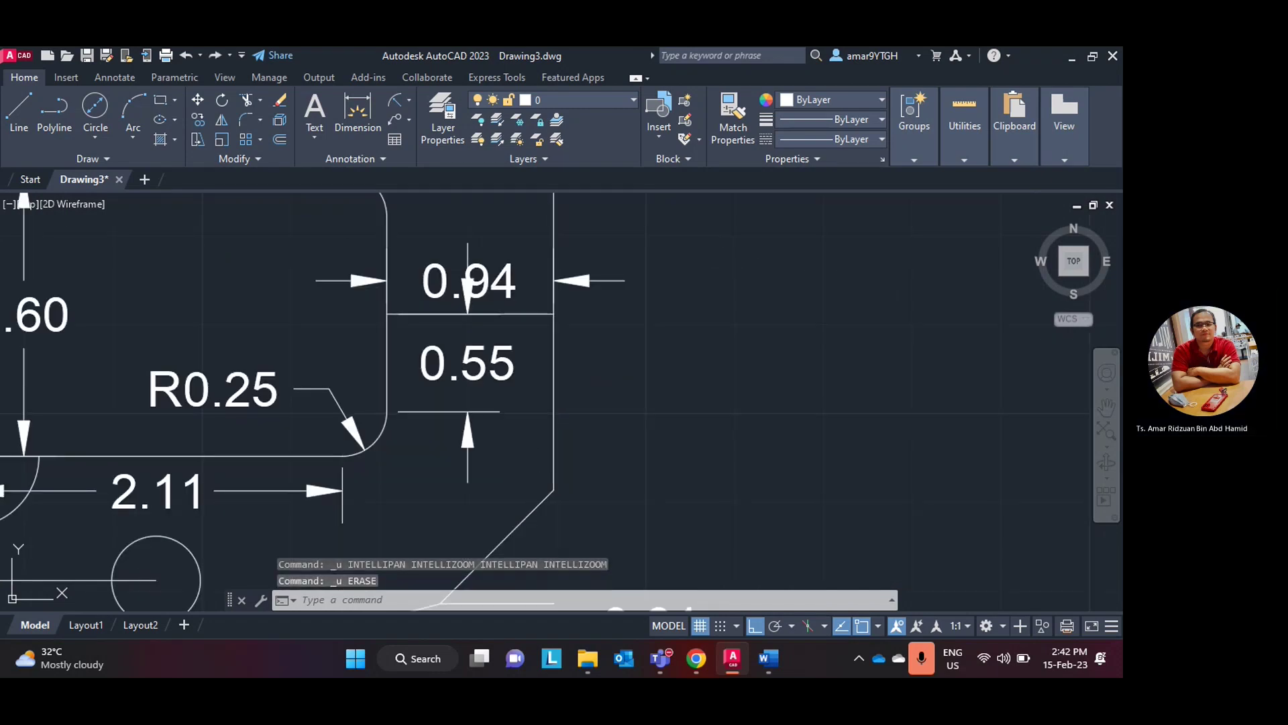
key(ctrl+z)
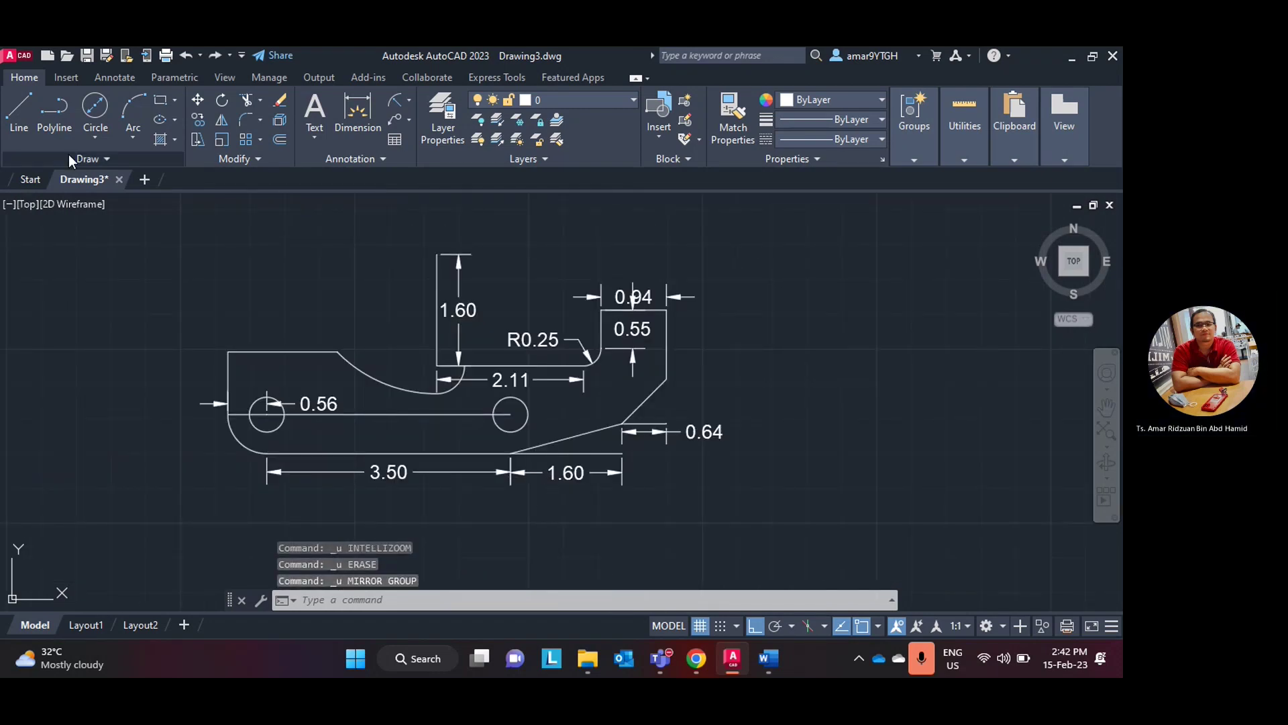
- Start a mirror and select the 0.55 box edges, R0.25 fillet, notch line, arcs, top and left edges
click(221, 121)
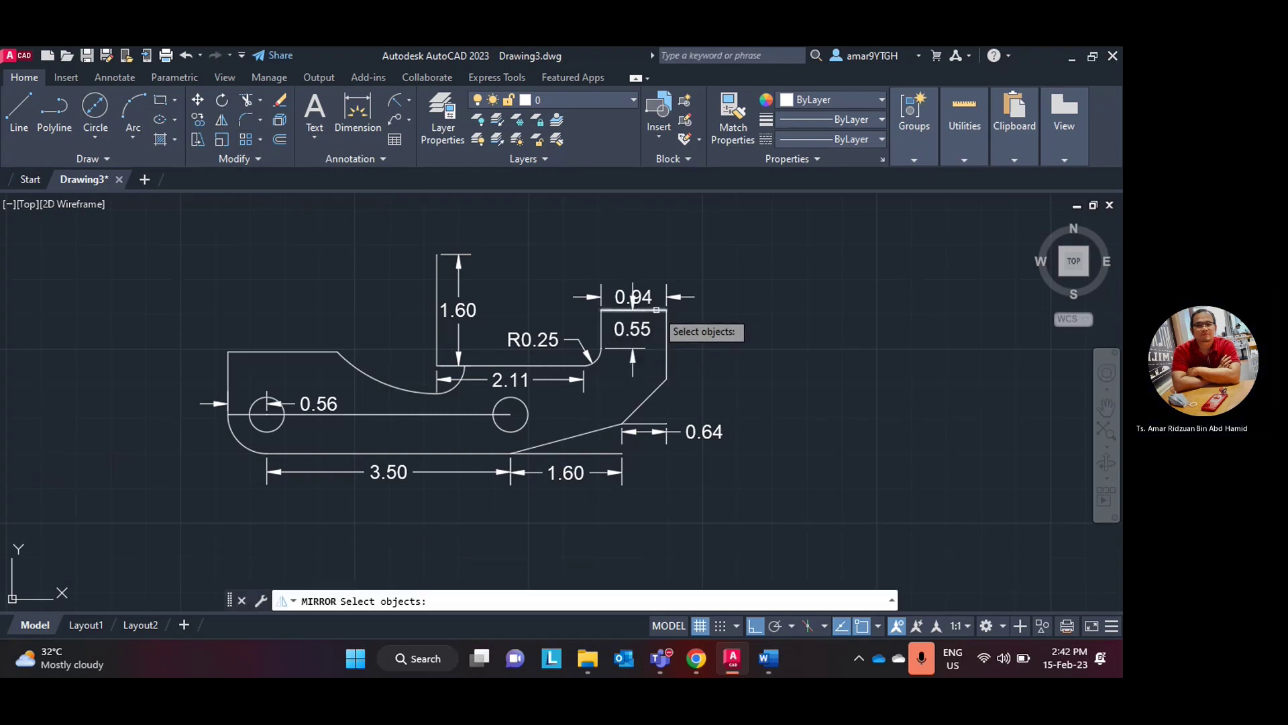
click(651, 311)
click(600, 334)
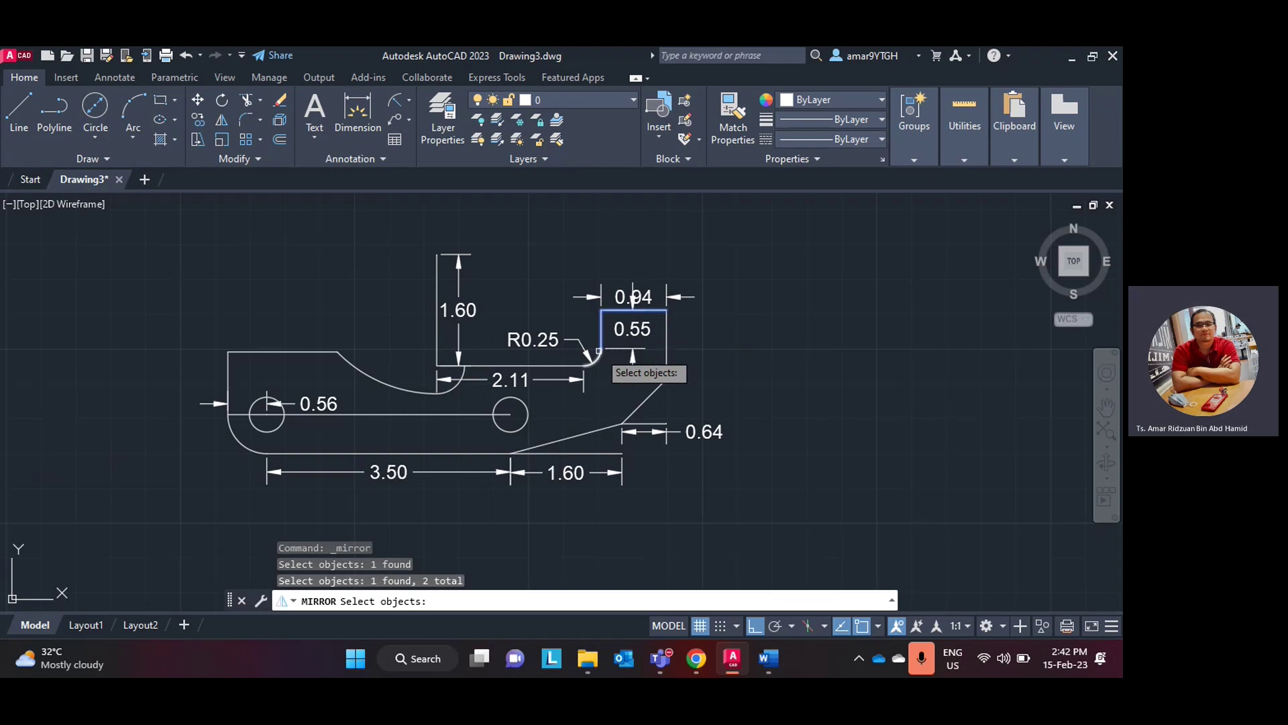
click(597, 355)
click(585, 366)
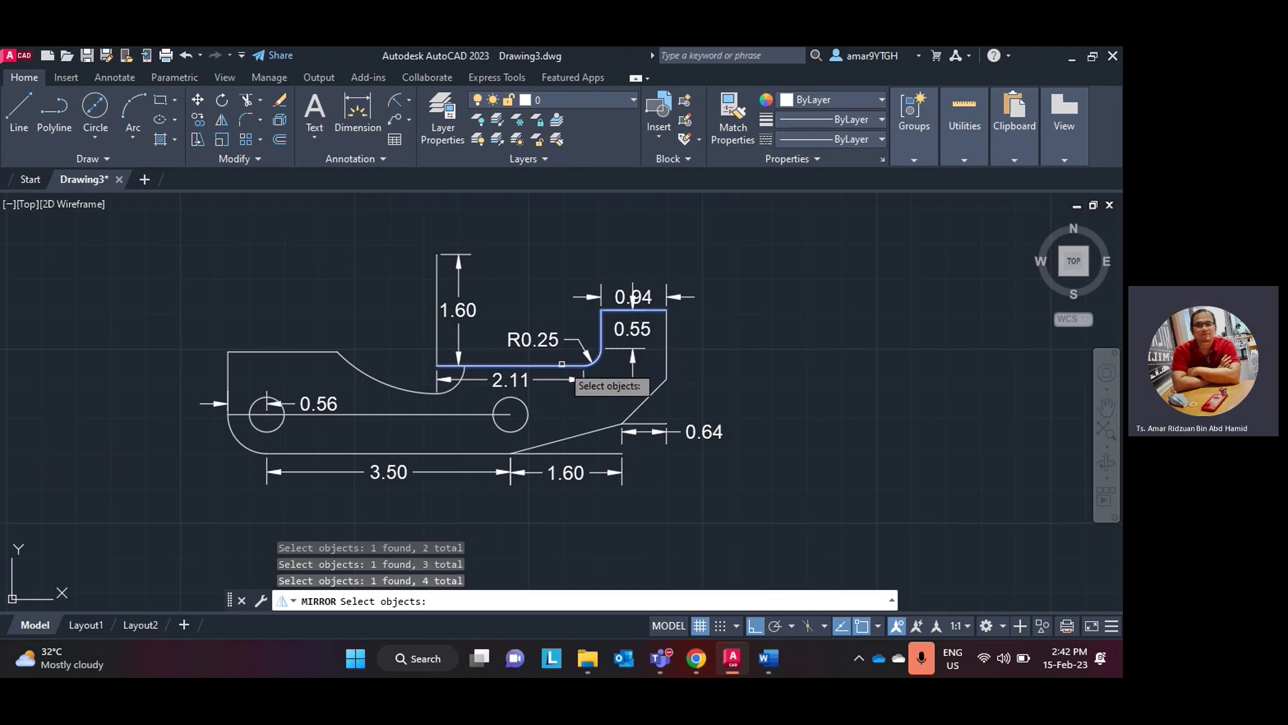
click(448, 389)
click(417, 391)
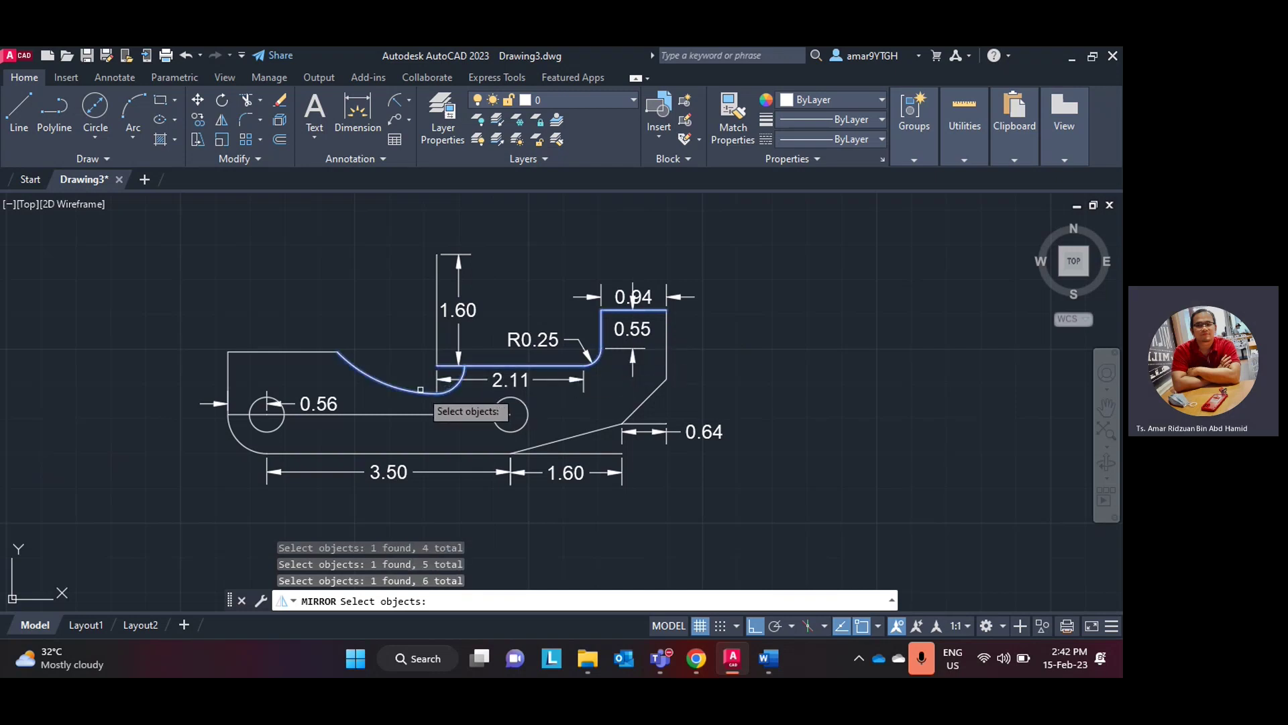
click(309, 350)
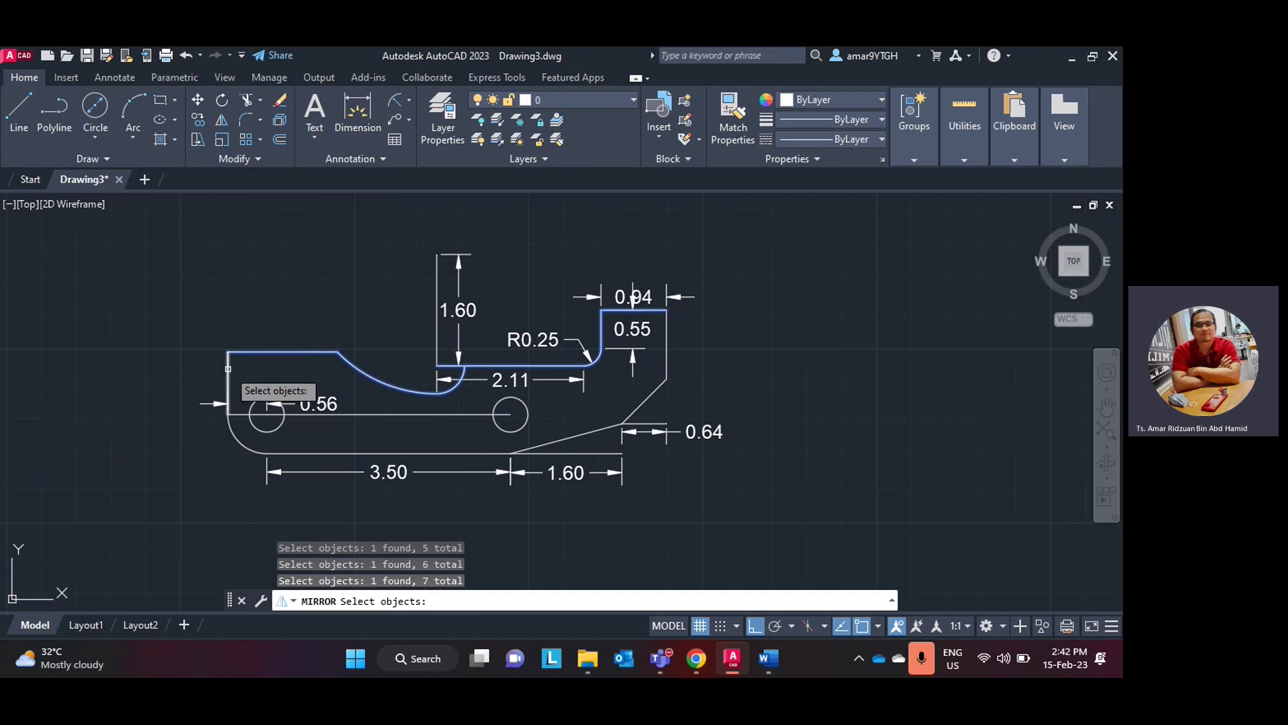
click(228, 367)
- Add the lower-left rounded corner, bottom edge, both holes and the right-side edges to the selection
click(233, 441)
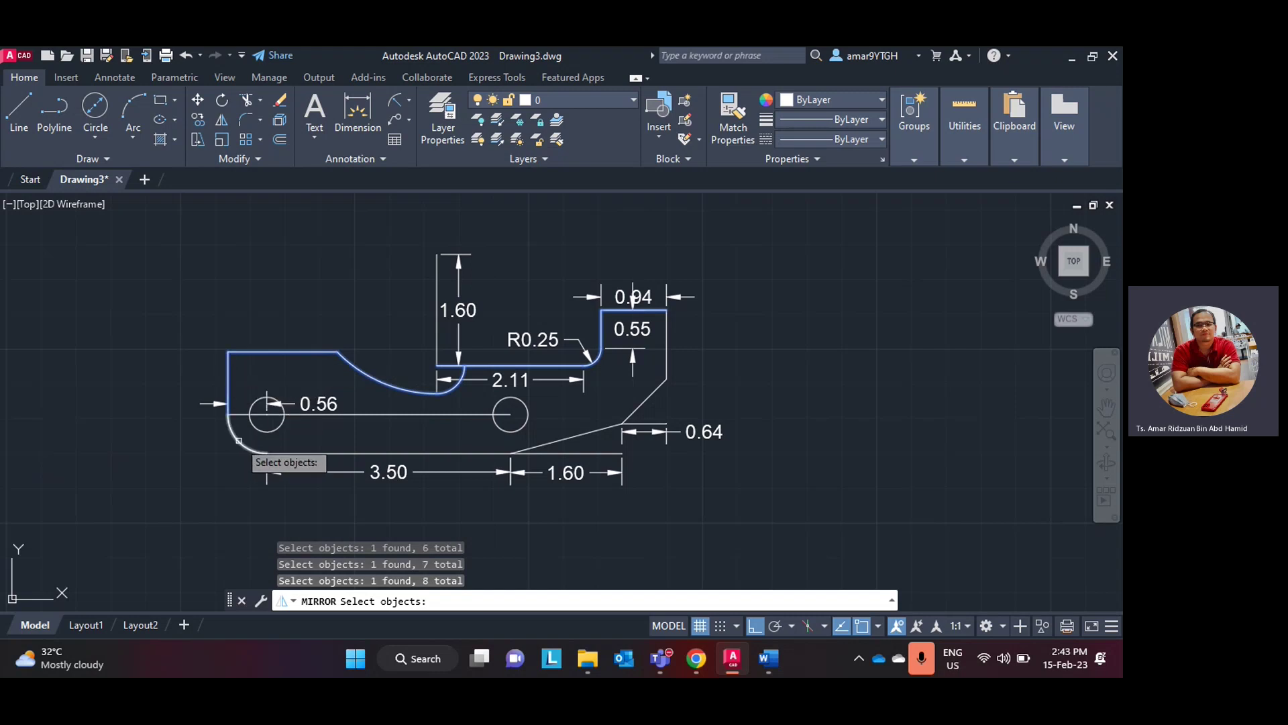
click(333, 456)
click(278, 428)
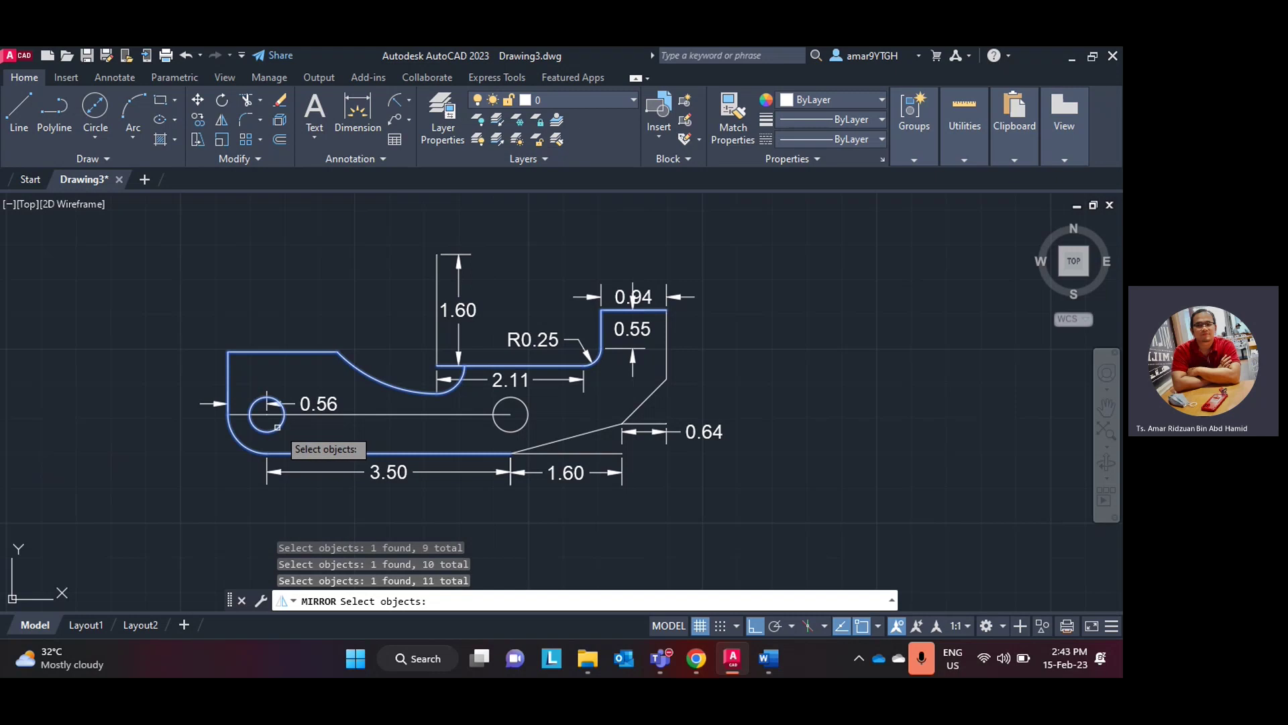
click(508, 434)
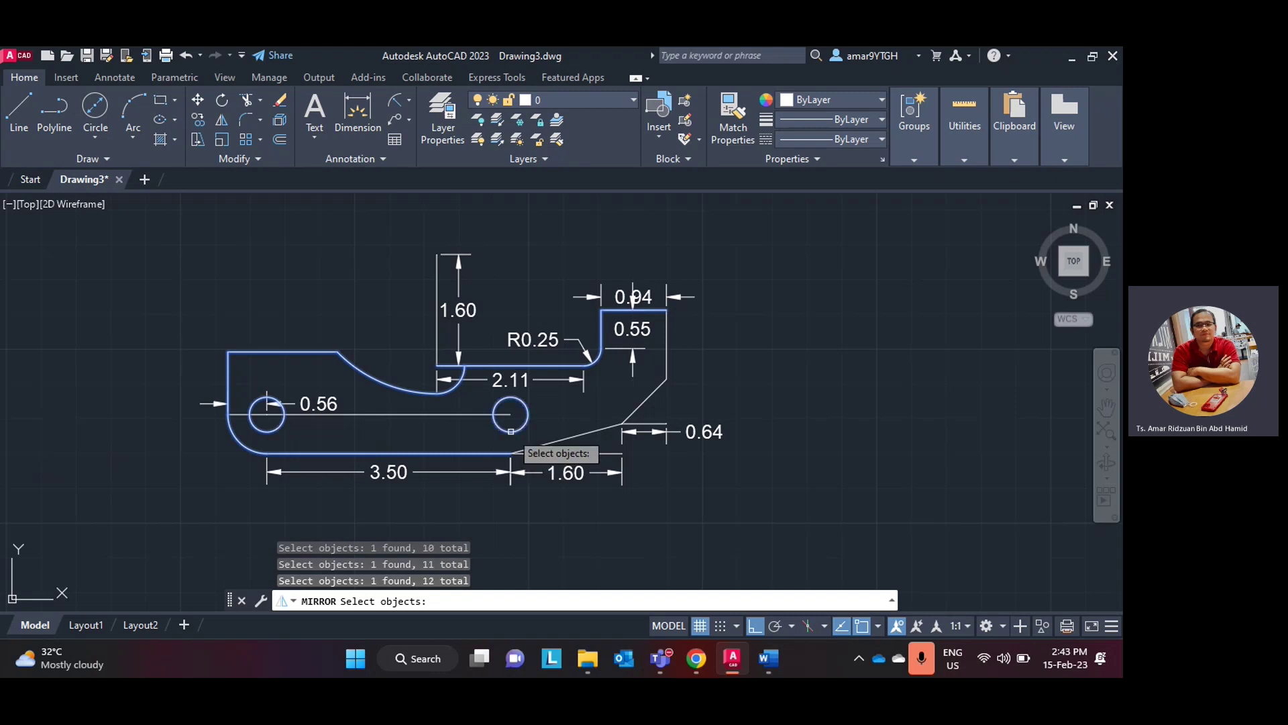
click(580, 435)
click(641, 404)
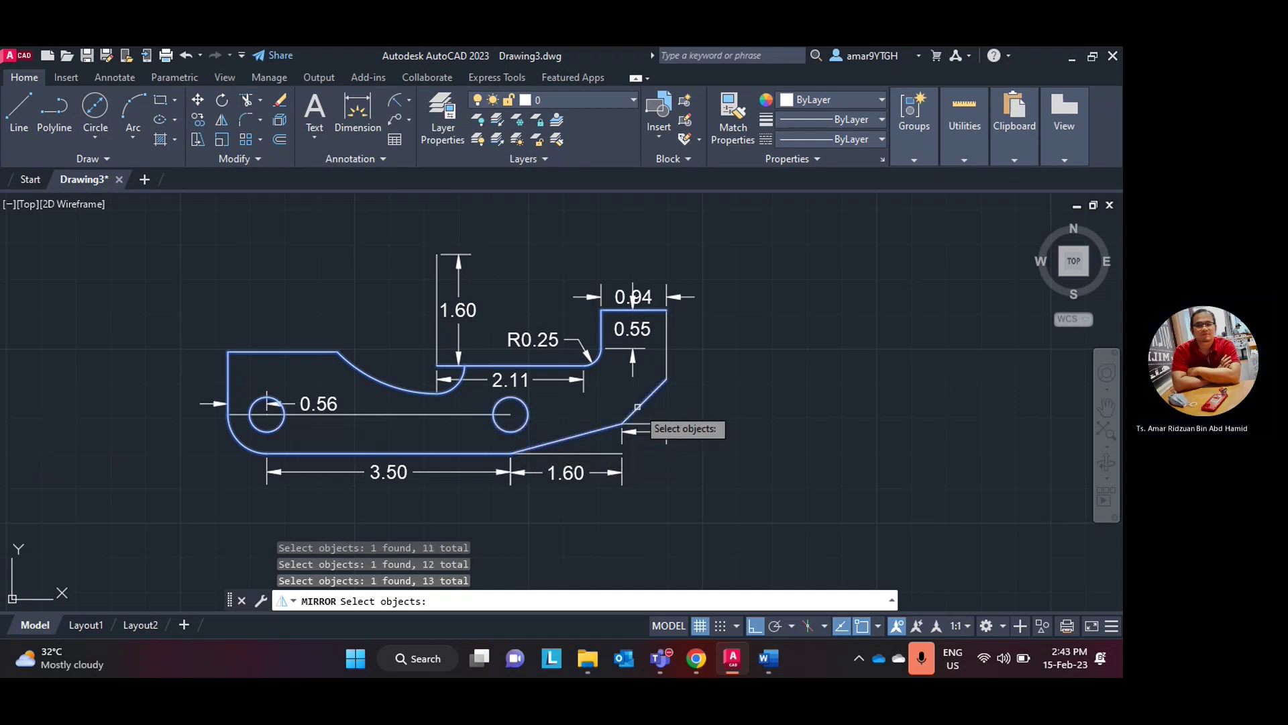
click(665, 360)
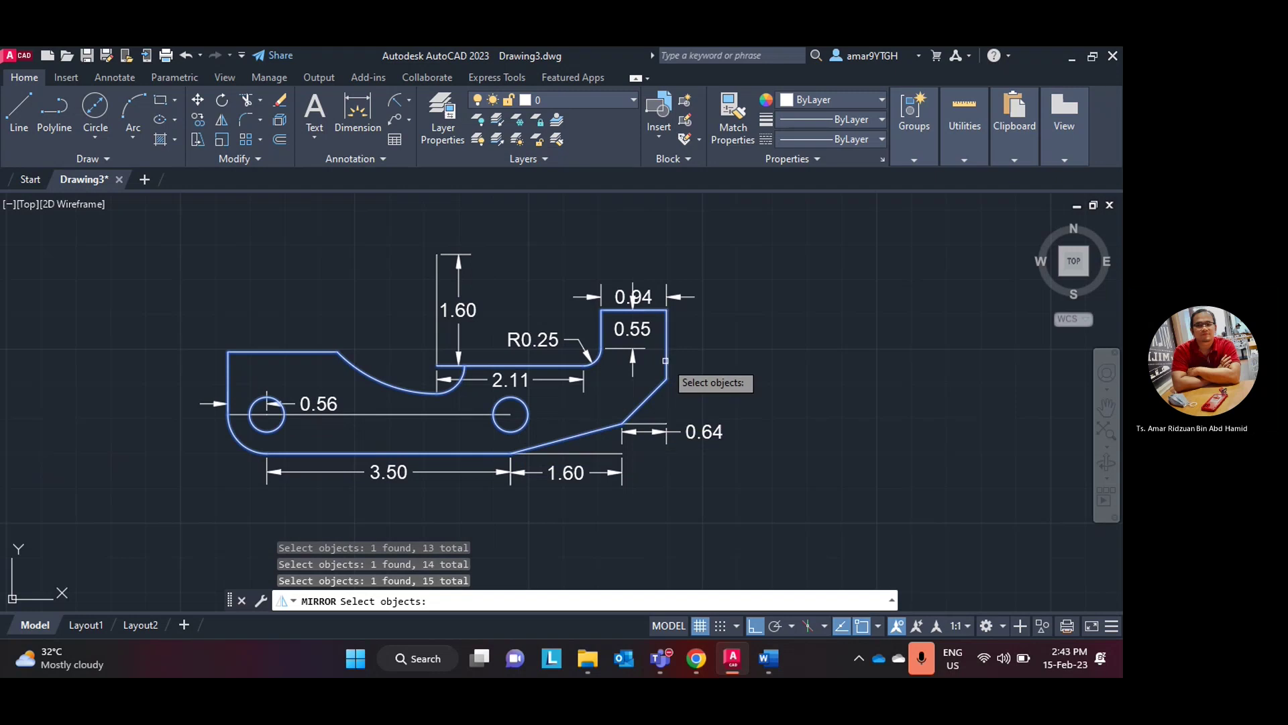
- Mirror the selection about a horizontal line through the top-right corner, keeping the original
key(Return)
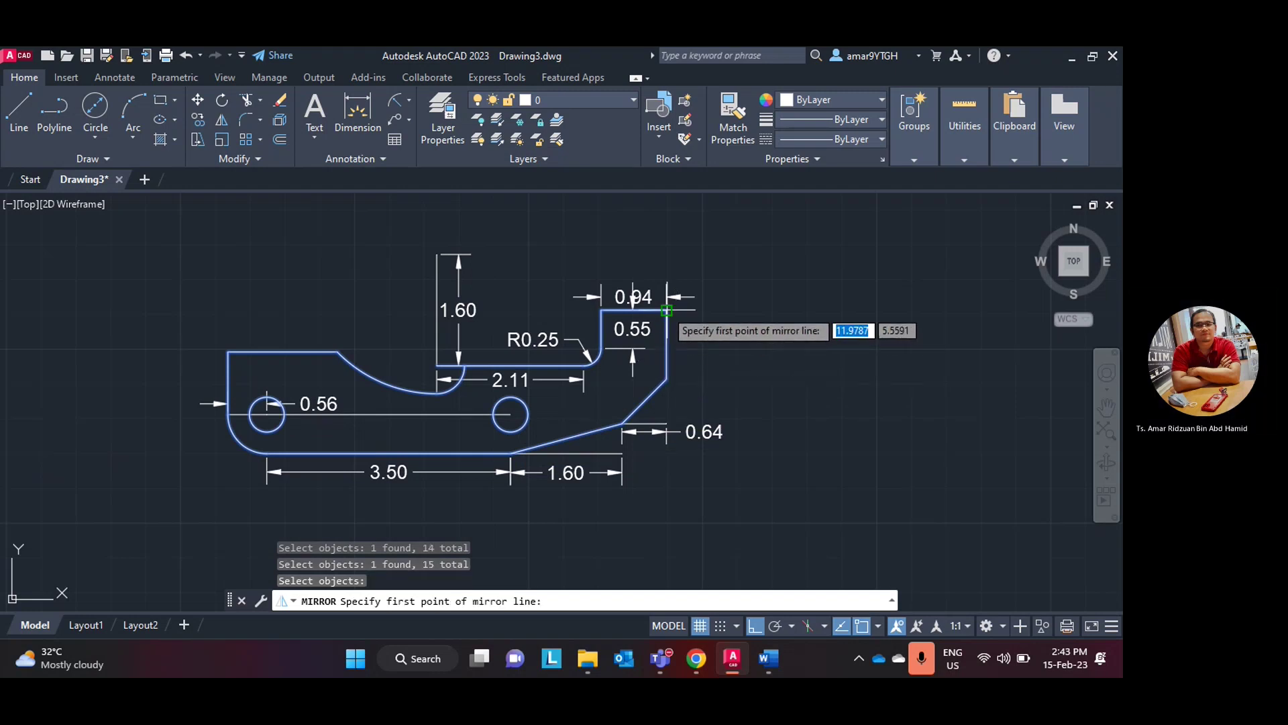
click(667, 310)
click(602, 311)
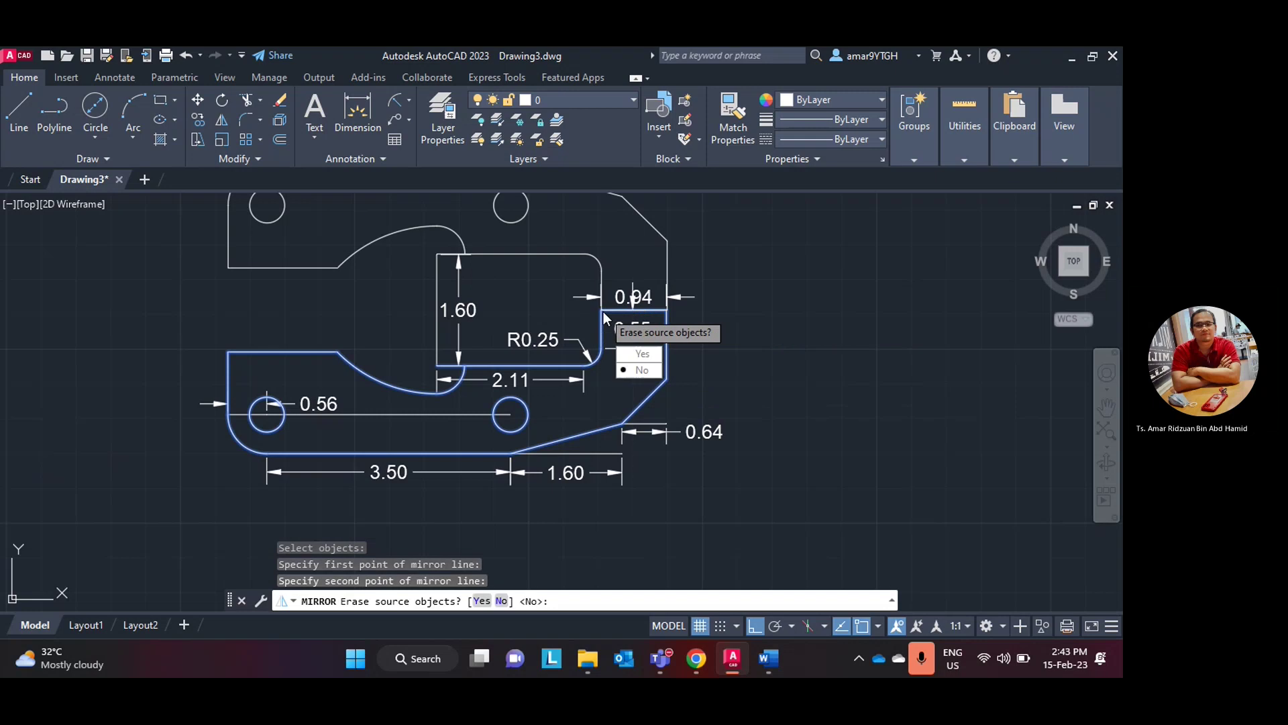
key(Return)
scroll(597, 310, down, 4)
scroll(597, 310, up, 4)
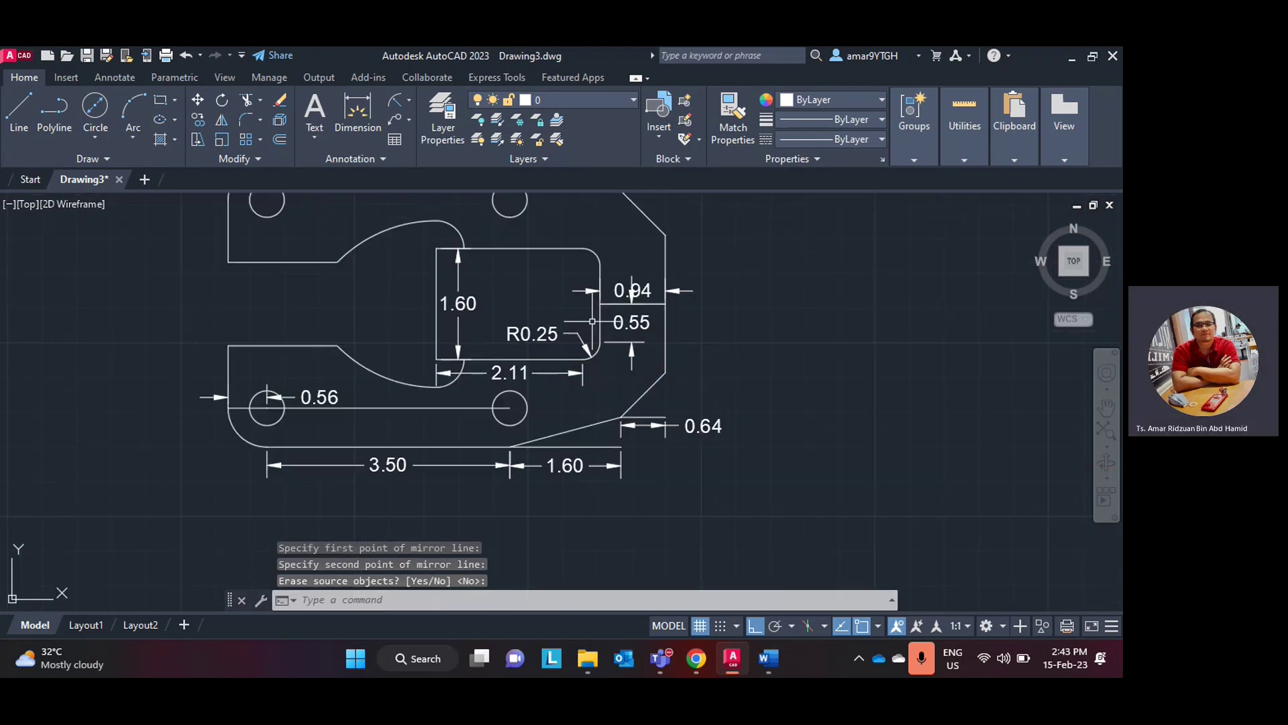
scroll(598, 311, down, 2)
scroll(576, 272, up, 2)
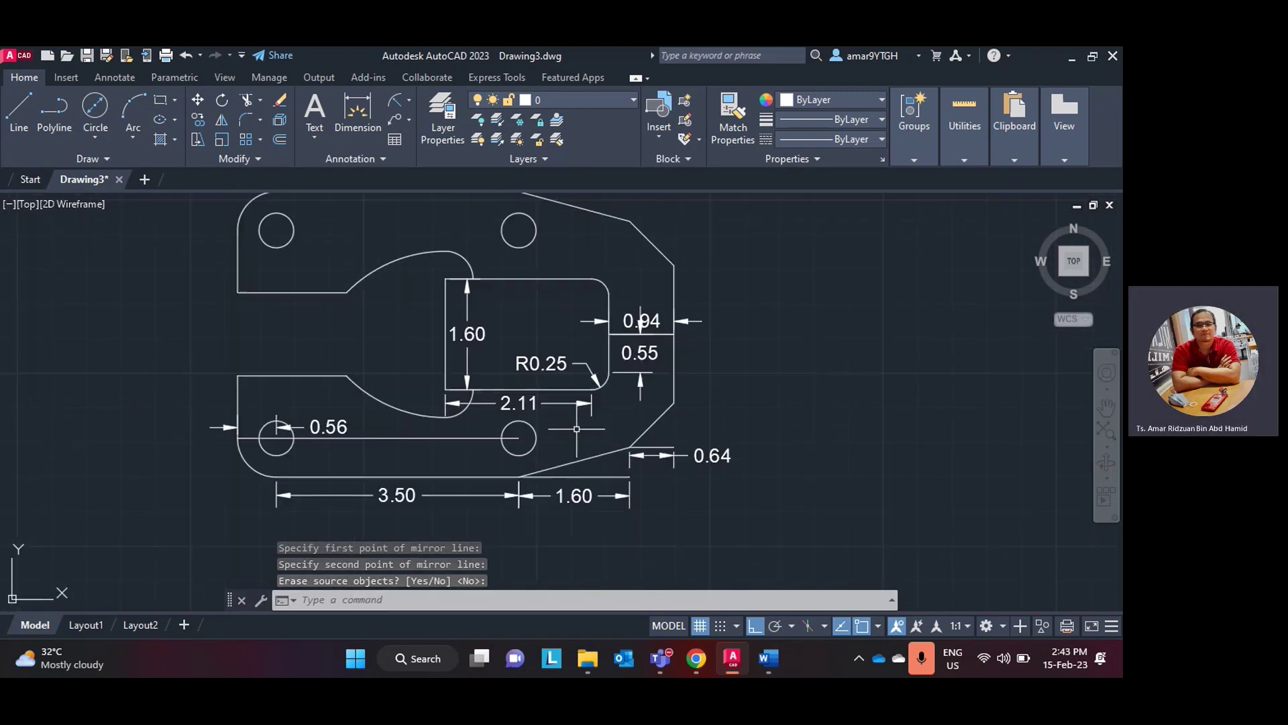
- Pan the view down to show the whole bracket, then switch to the exercise lab manual
middle_drag(577, 428, 577, 454)
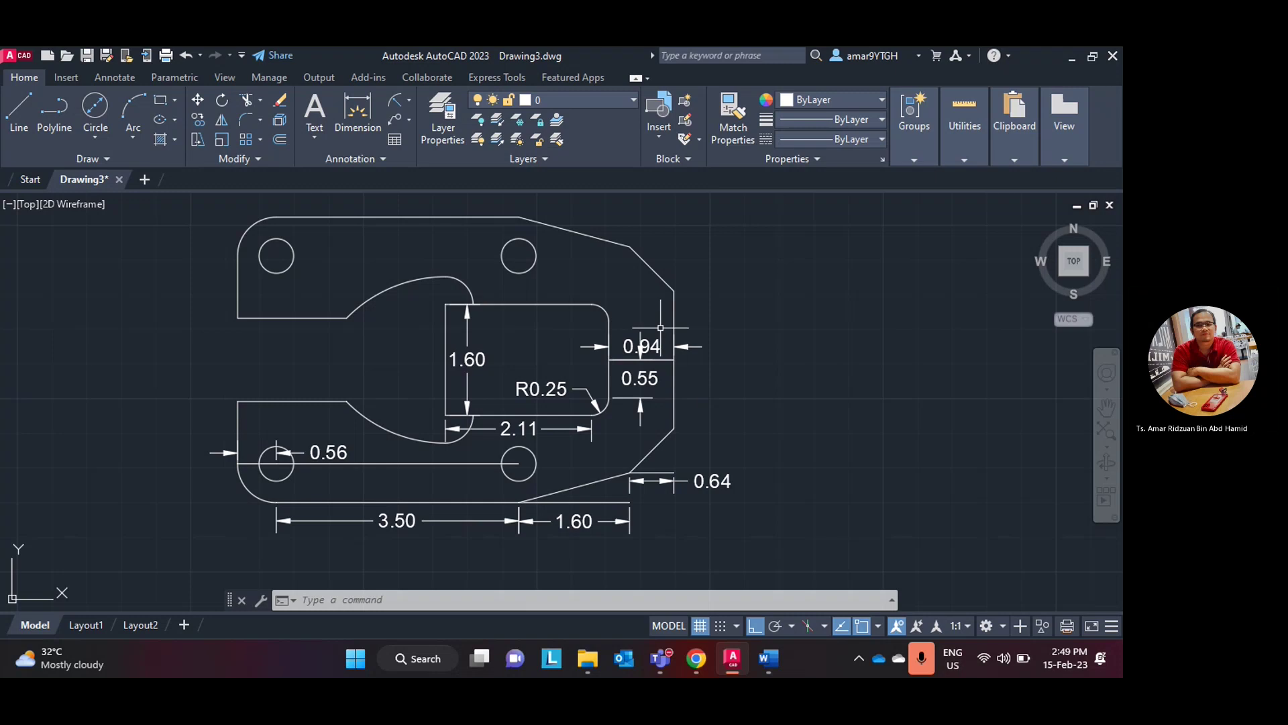
click(730, 665)
click(730, 665)
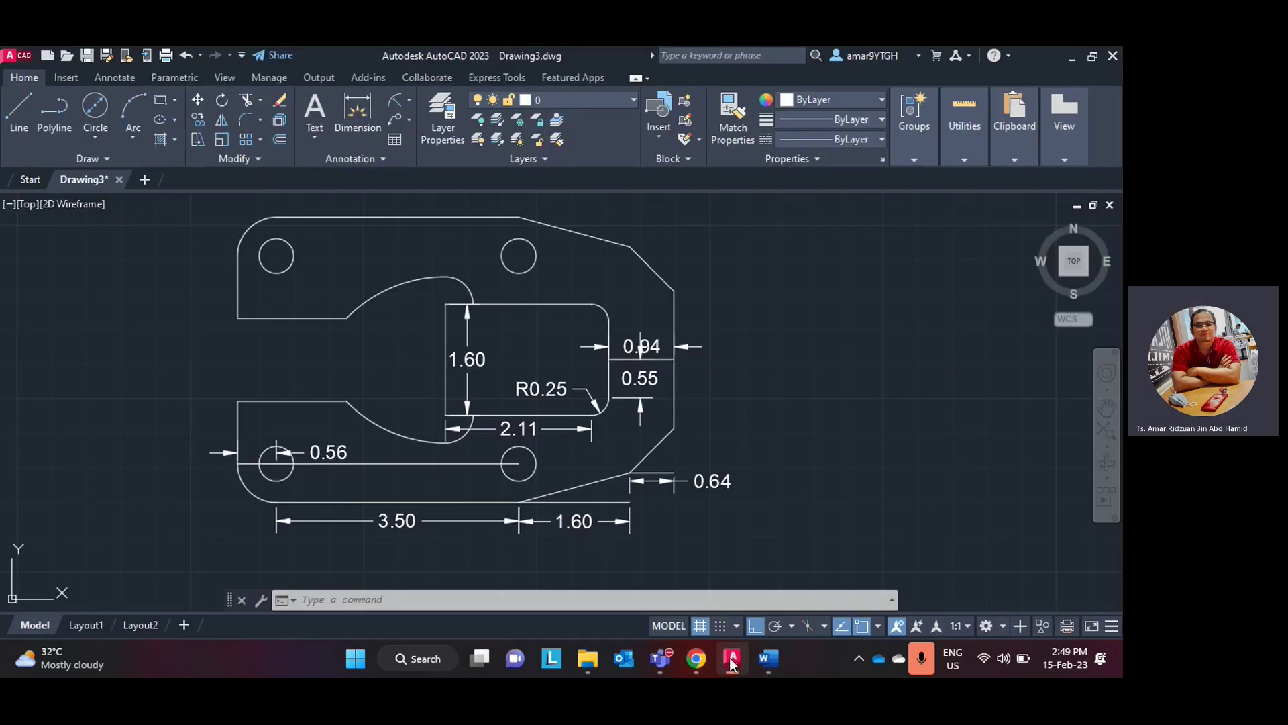
click(765, 663)
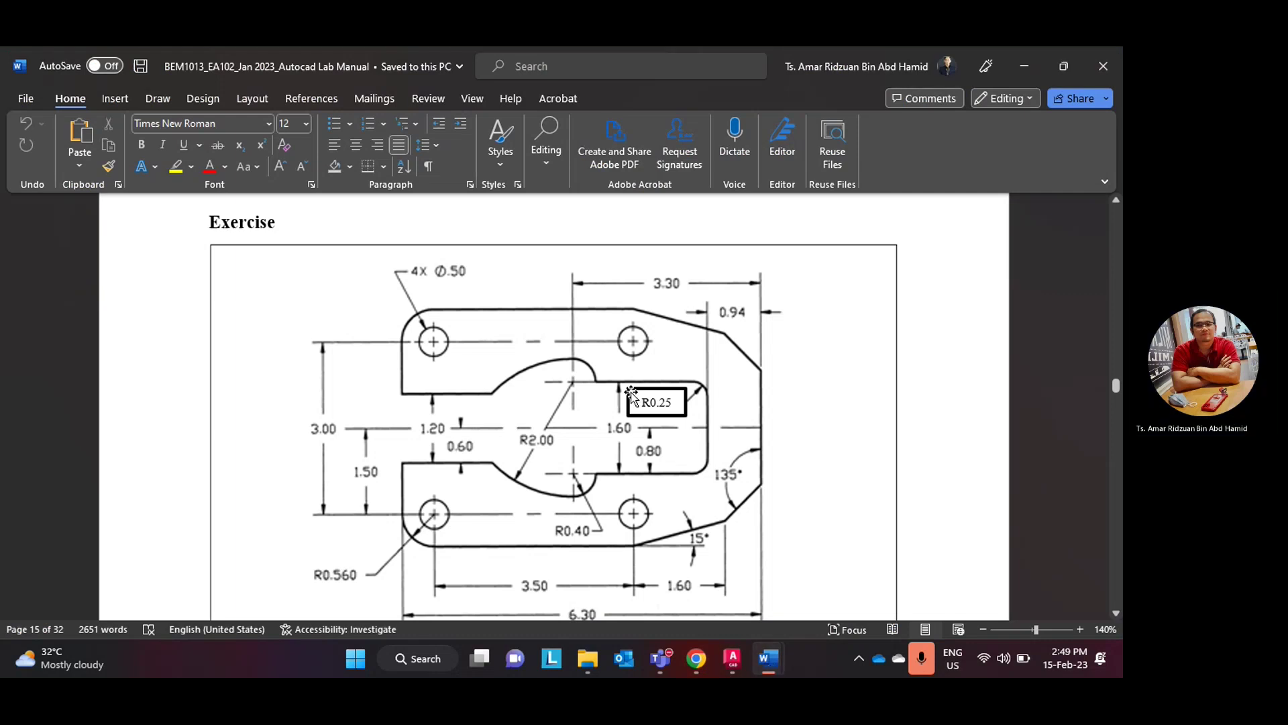
scroll(624, 412, down, 8)
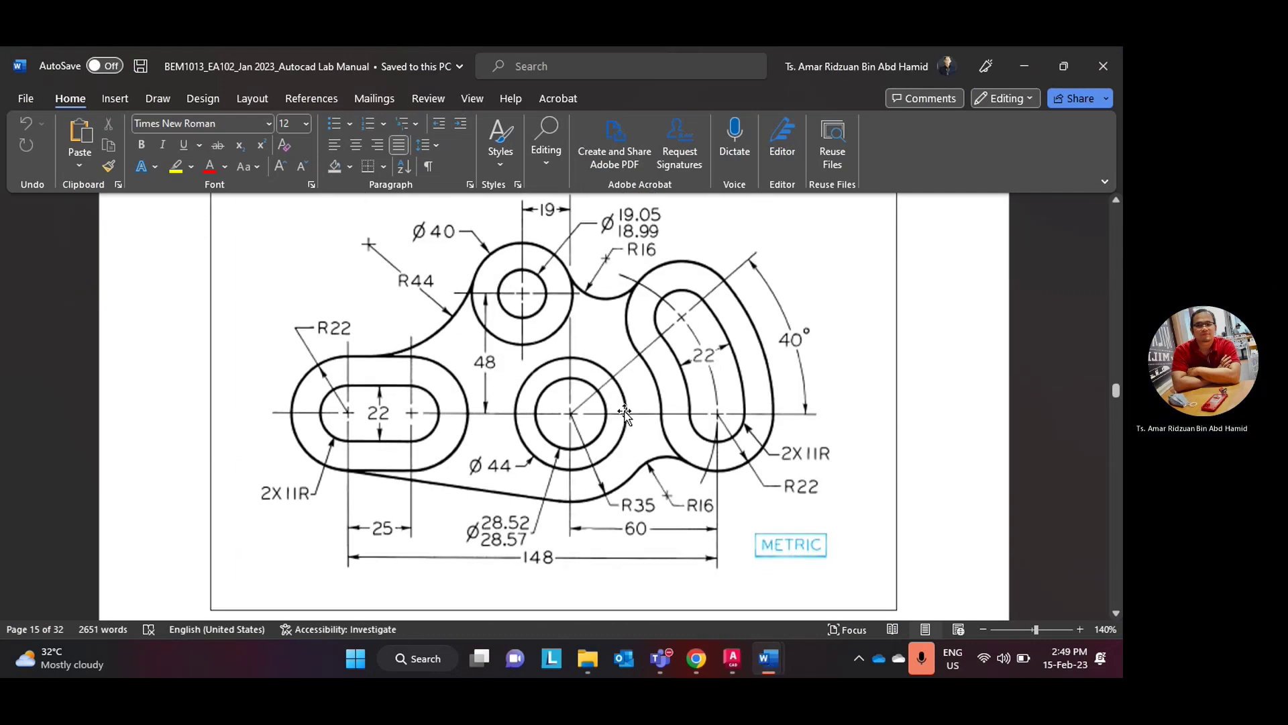
scroll(624, 413, up, 2)
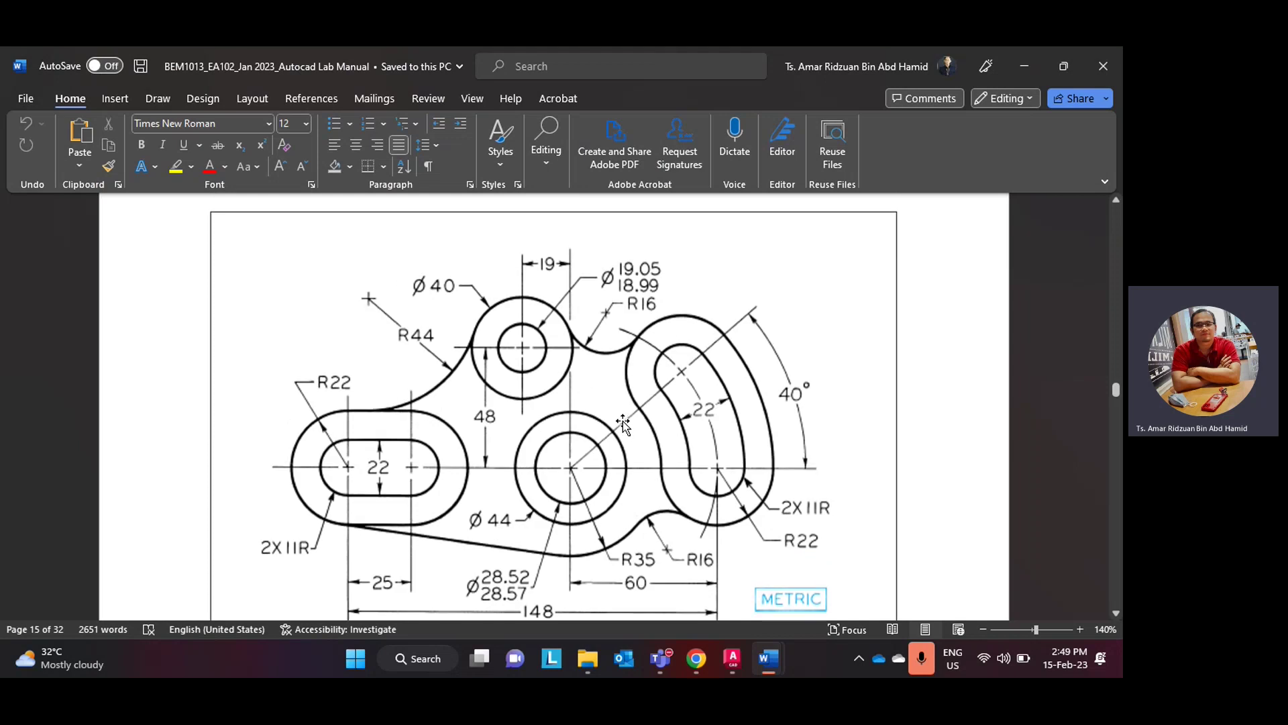
click(1115, 613)
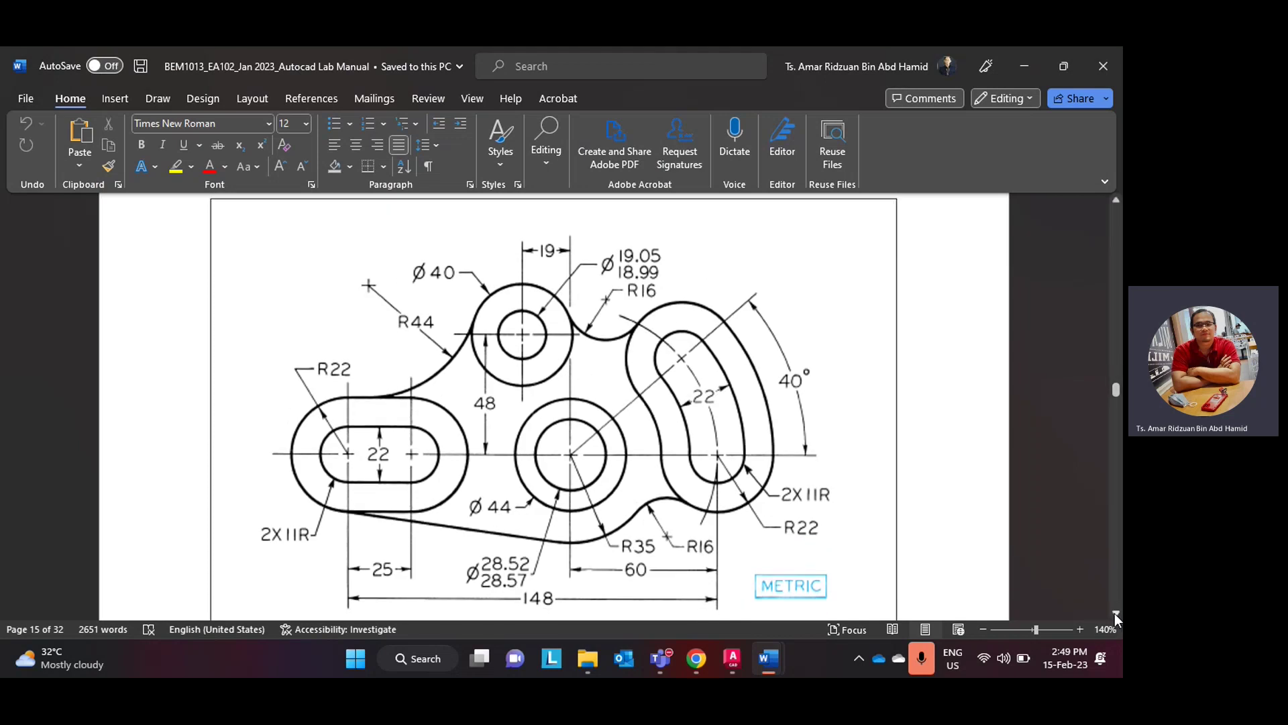
click(1115, 613)
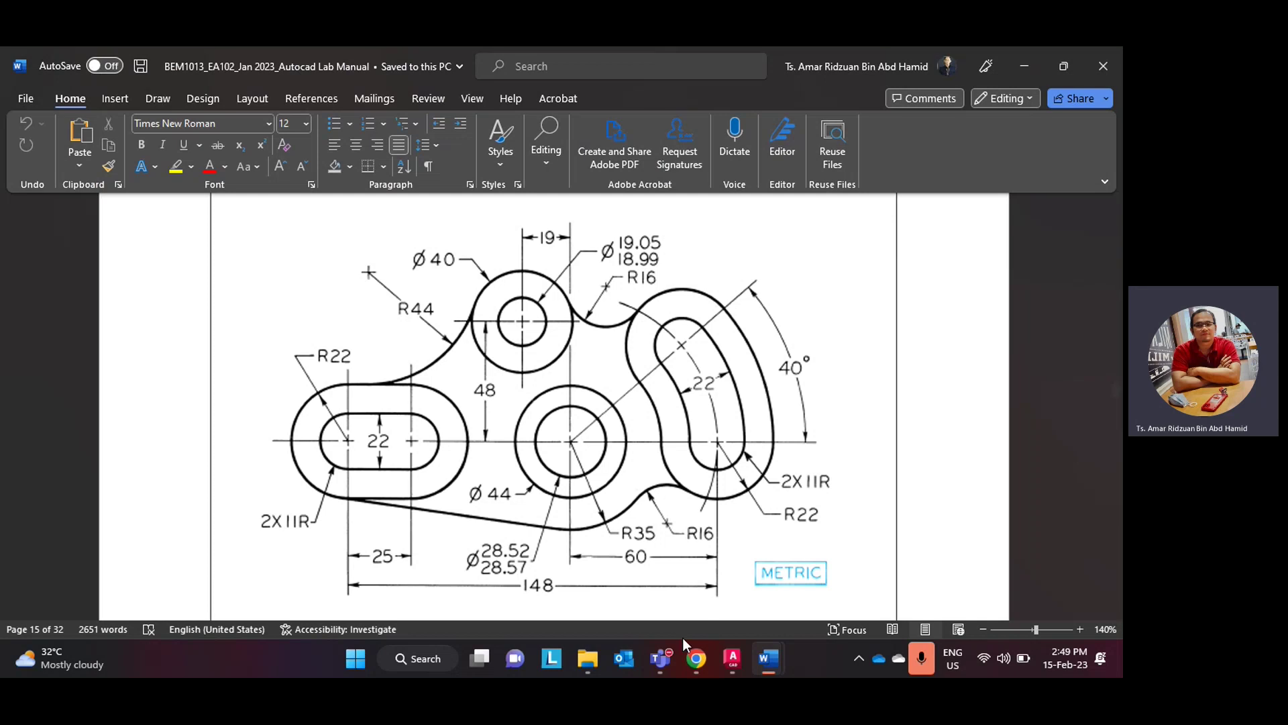
mouse_move(689, 662)
click(732, 658)
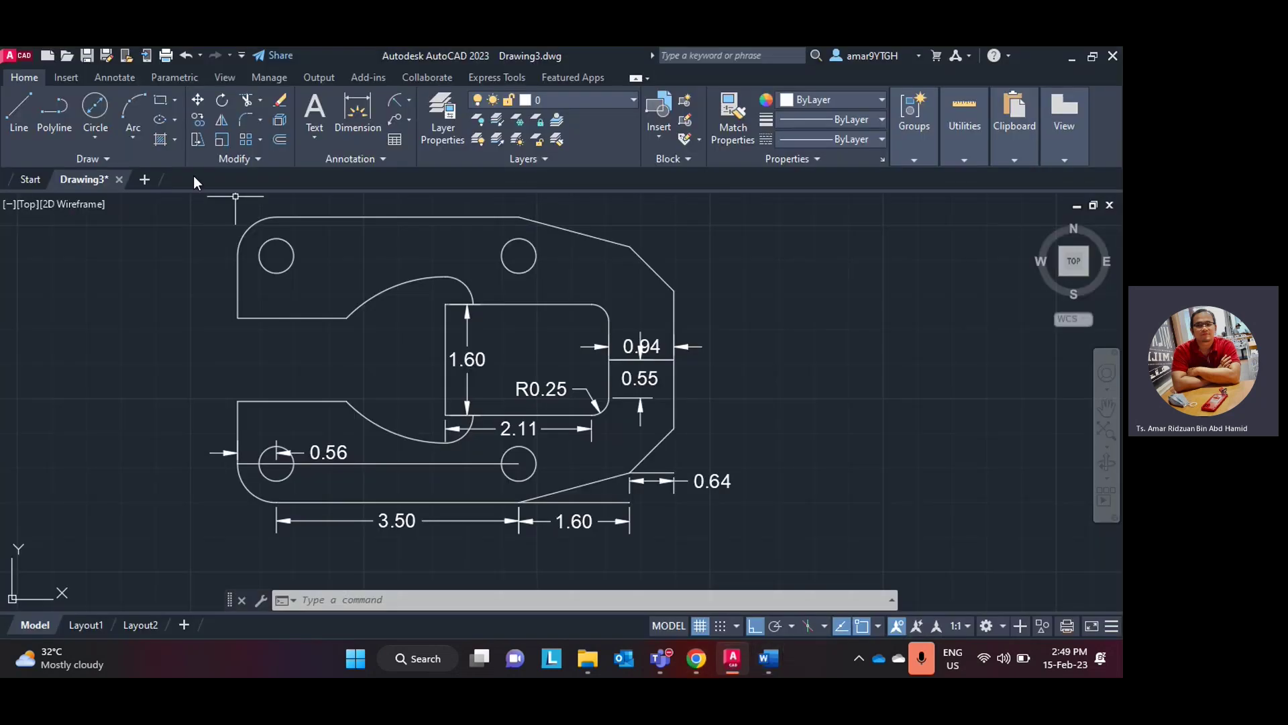
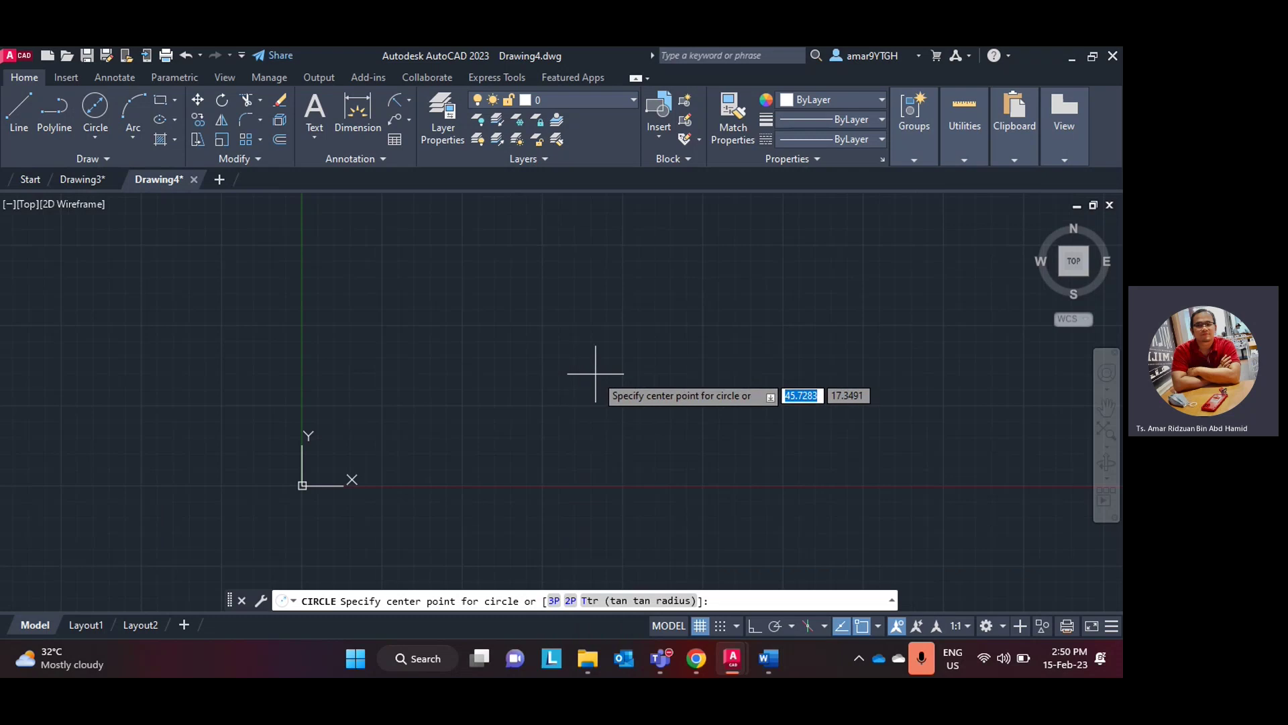
- Draw a circle with diameter 28.52
middle_drag(596, 368, 485, 433)
click(565, 354)
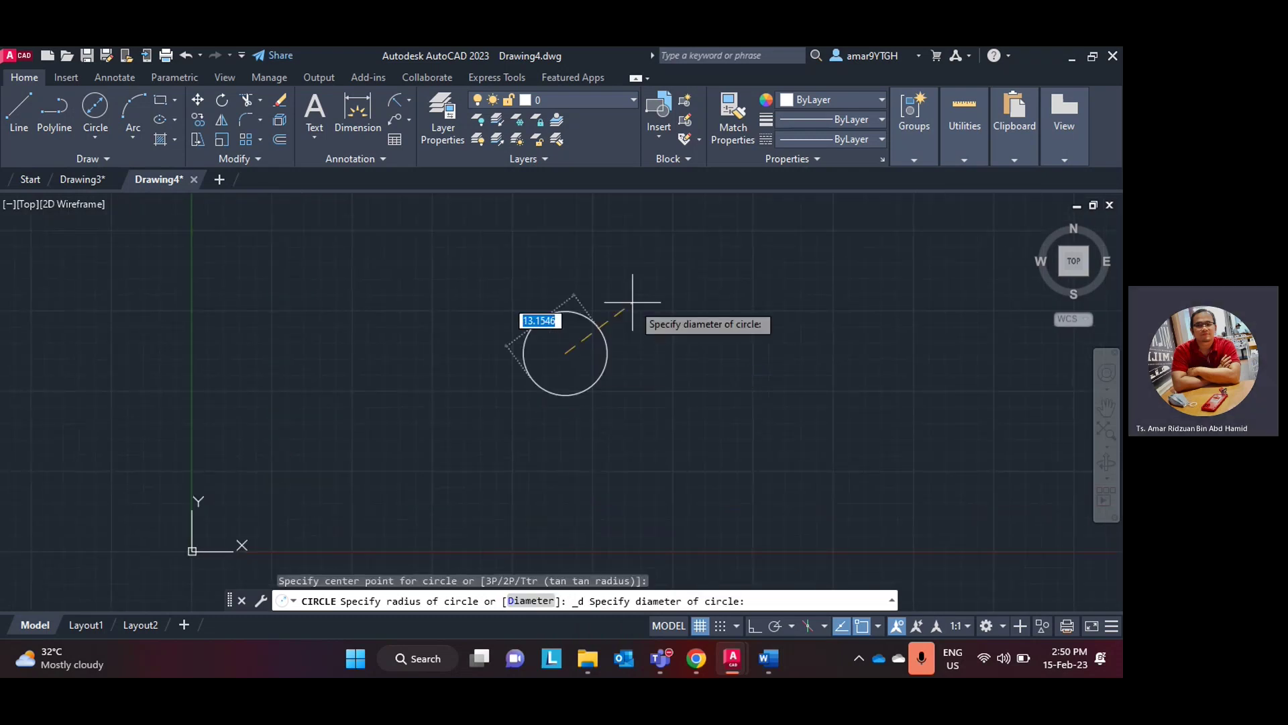
text(28.52)
key(Return)
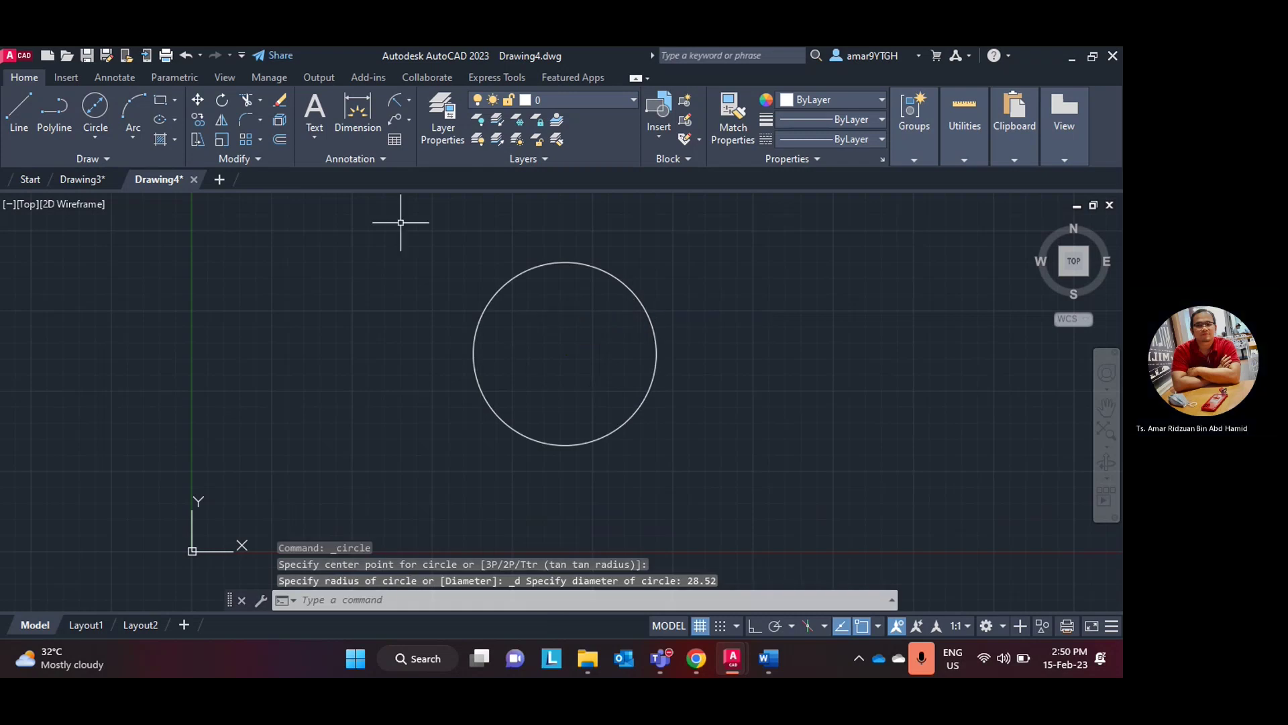
- Add a diameter dimension to the 28.52 circle's upper-right edge
click(408, 103)
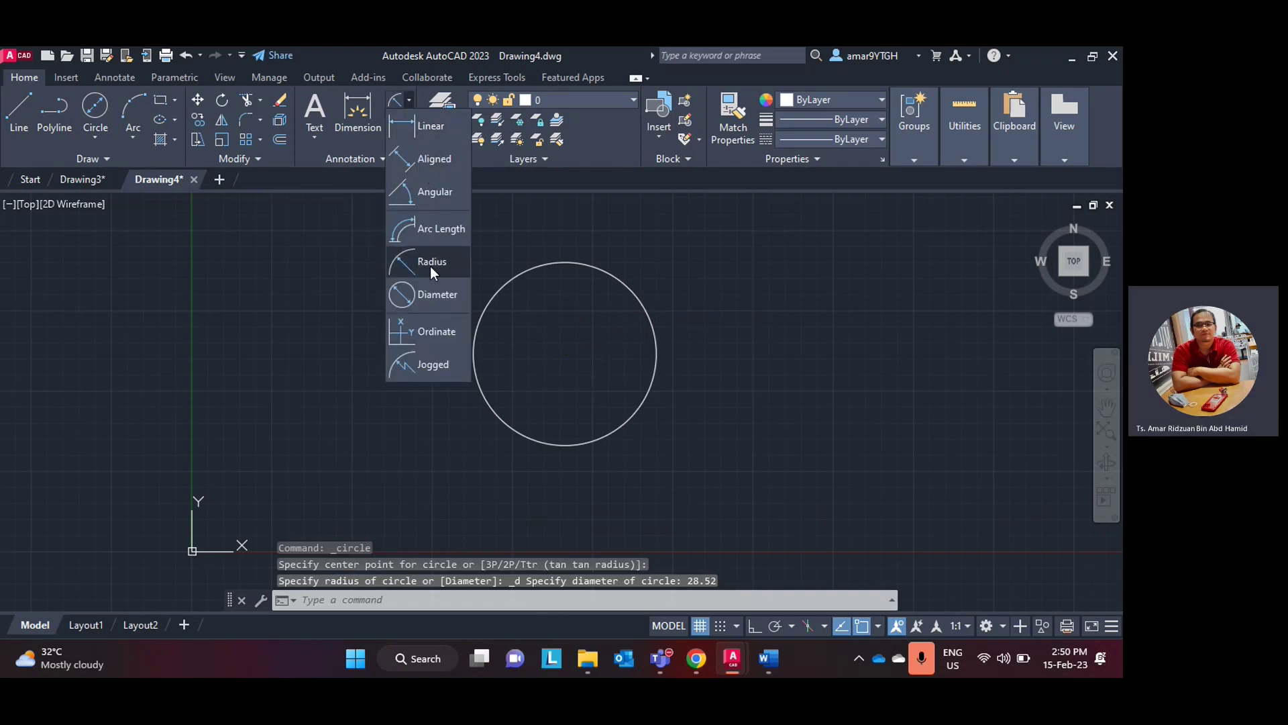
click(438, 298)
click(655, 331)
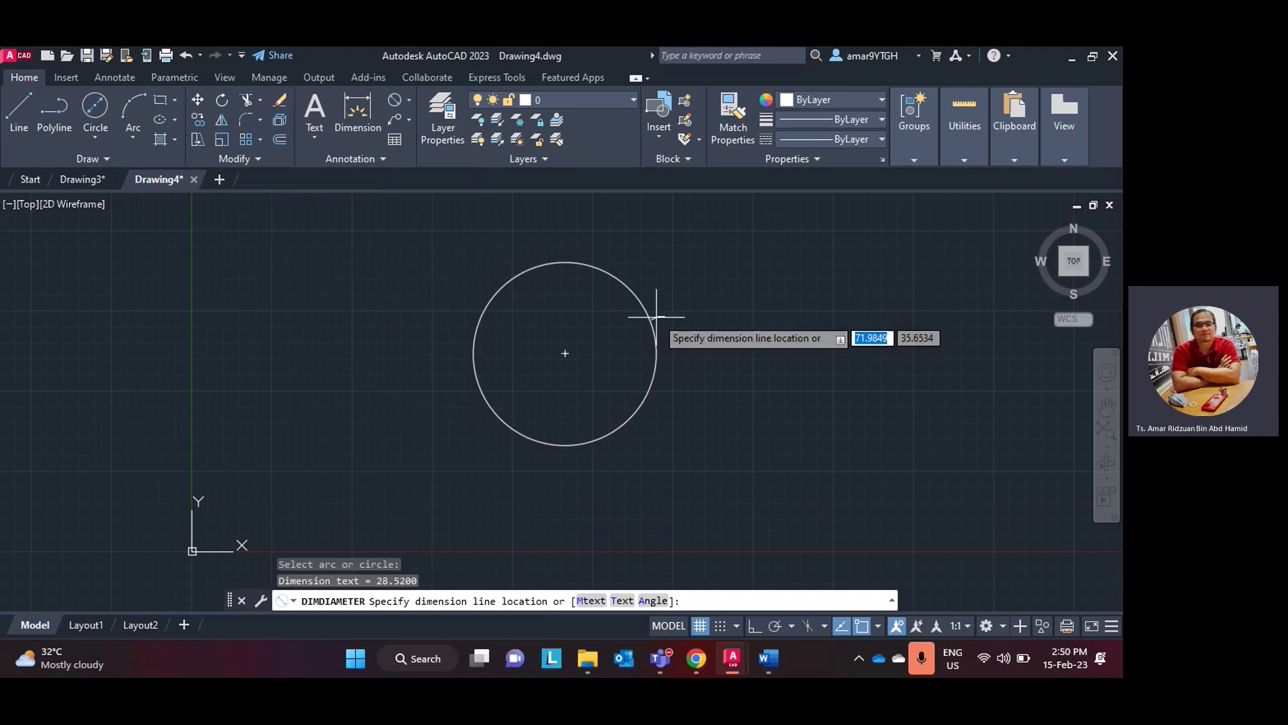
scroll(667, 310, up, 10)
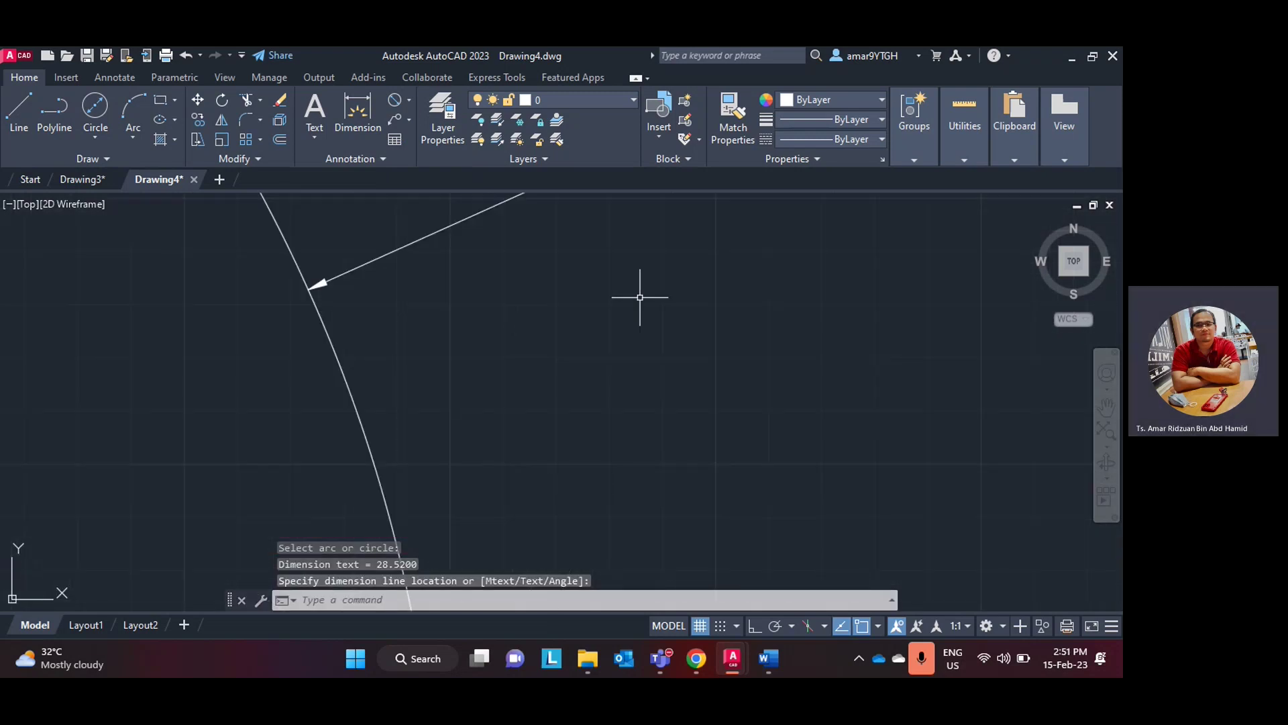
scroll(627, 278, down, 3)
scroll(620, 279, down, 7)
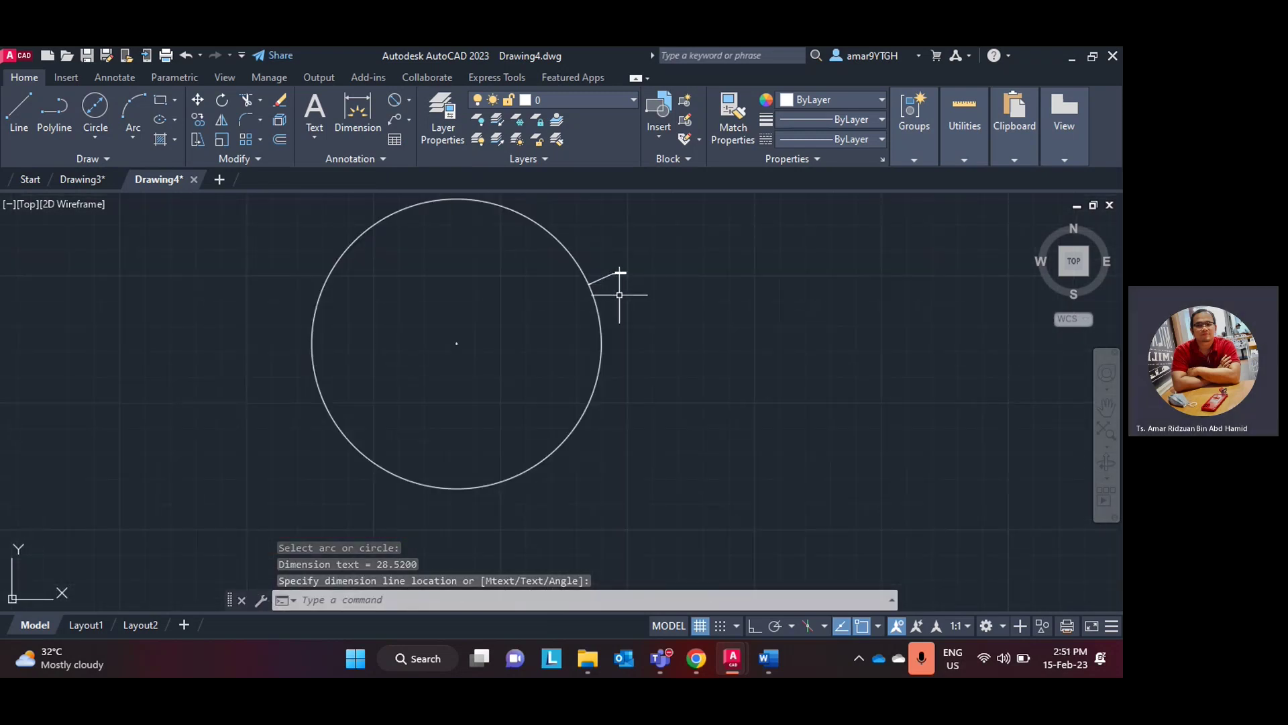
middle_drag(618, 294, 647, 353)
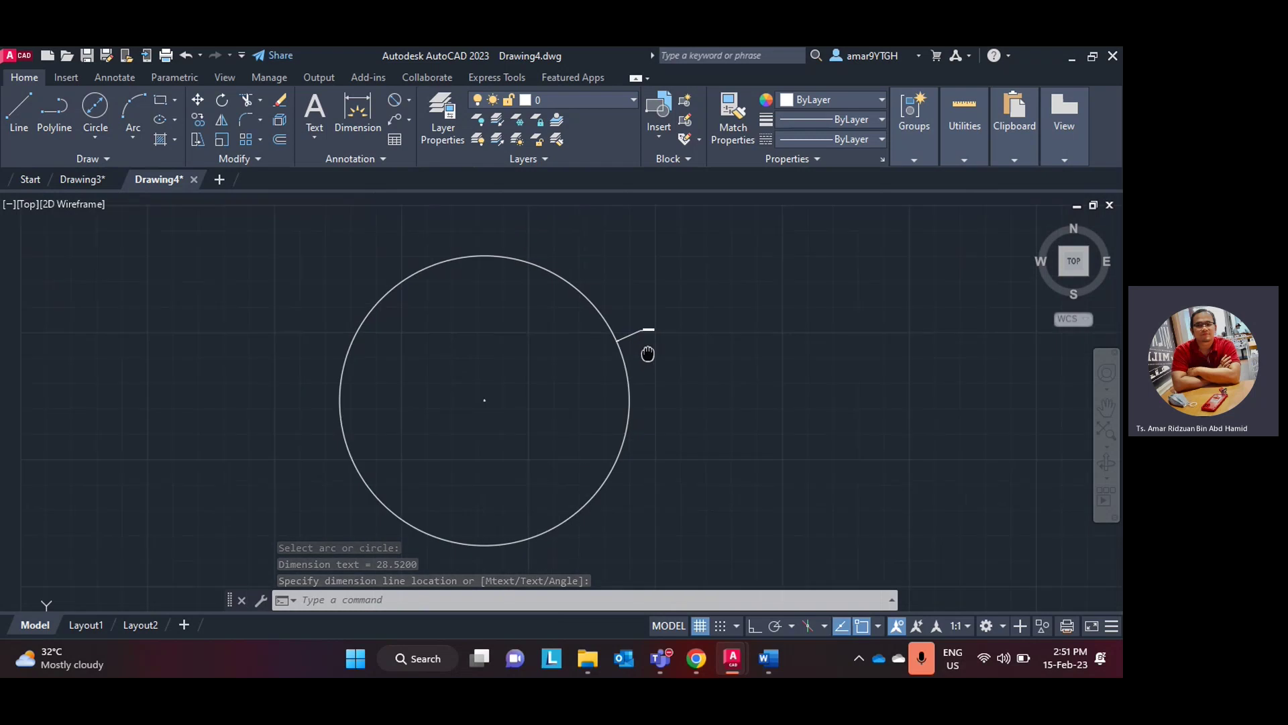
- Edit the Standard dimension style, setting its arrow size to 3
click(370, 155)
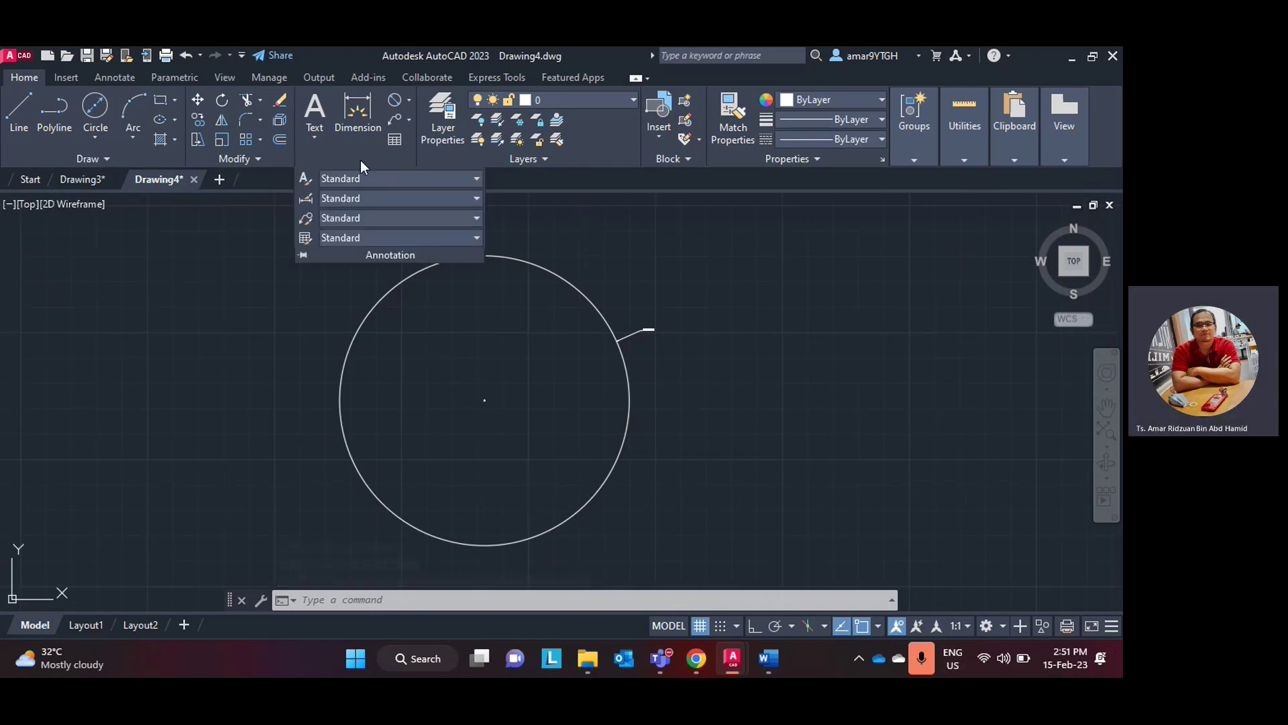
click(305, 199)
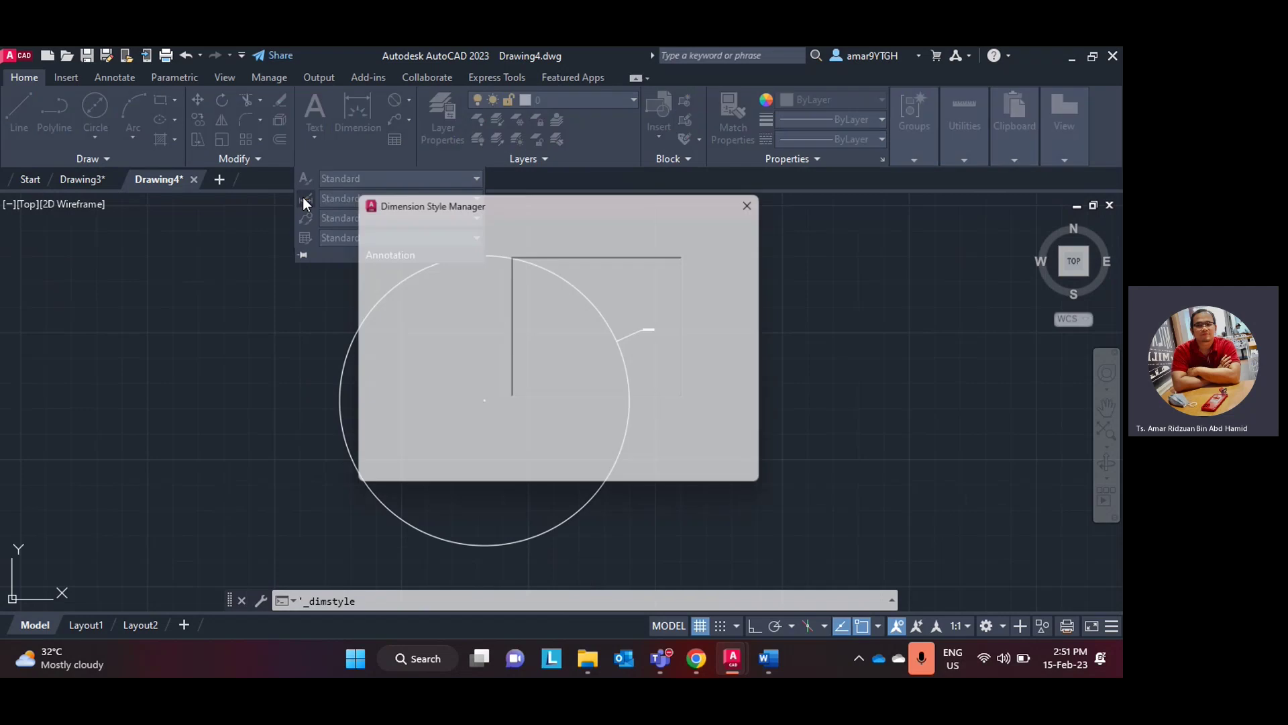
click(736, 313)
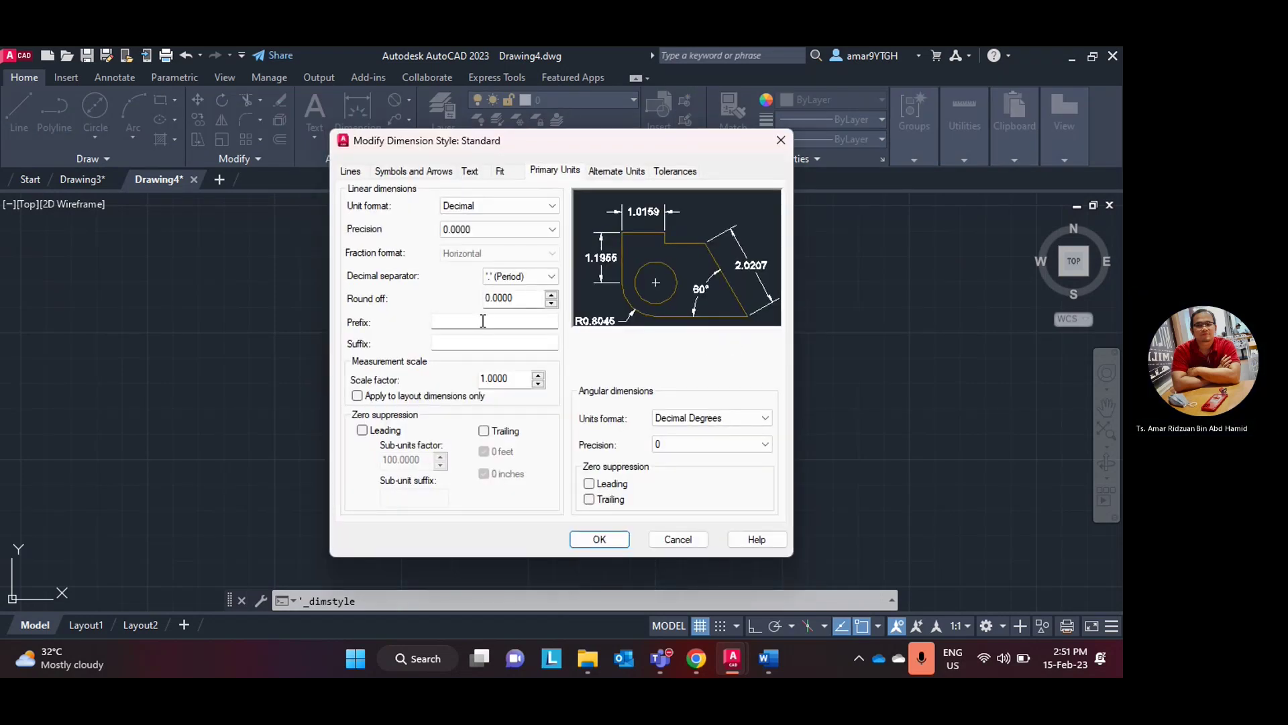
click(350, 172)
click(387, 173)
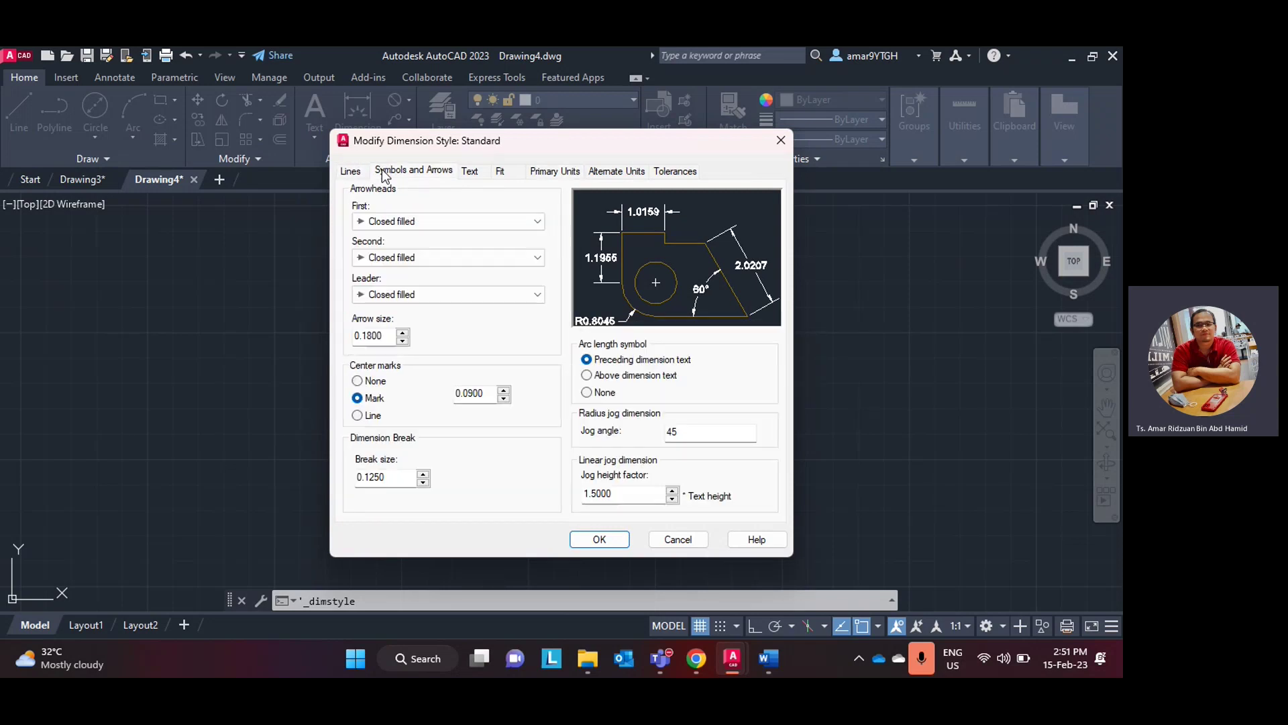
drag(400, 339, 322, 337)
- Set Standard's text height to 3 and precision to 0.00, then apply
click(473, 173)
drag(536, 289, 444, 287)
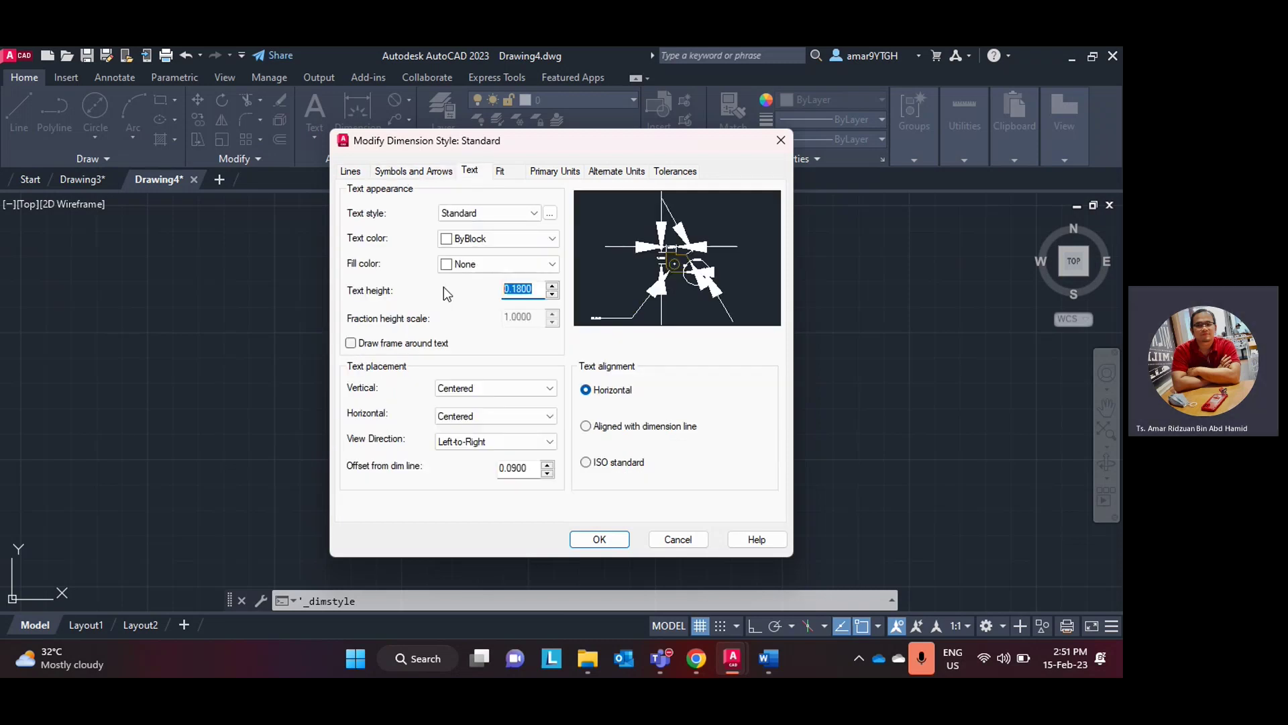
text(3)
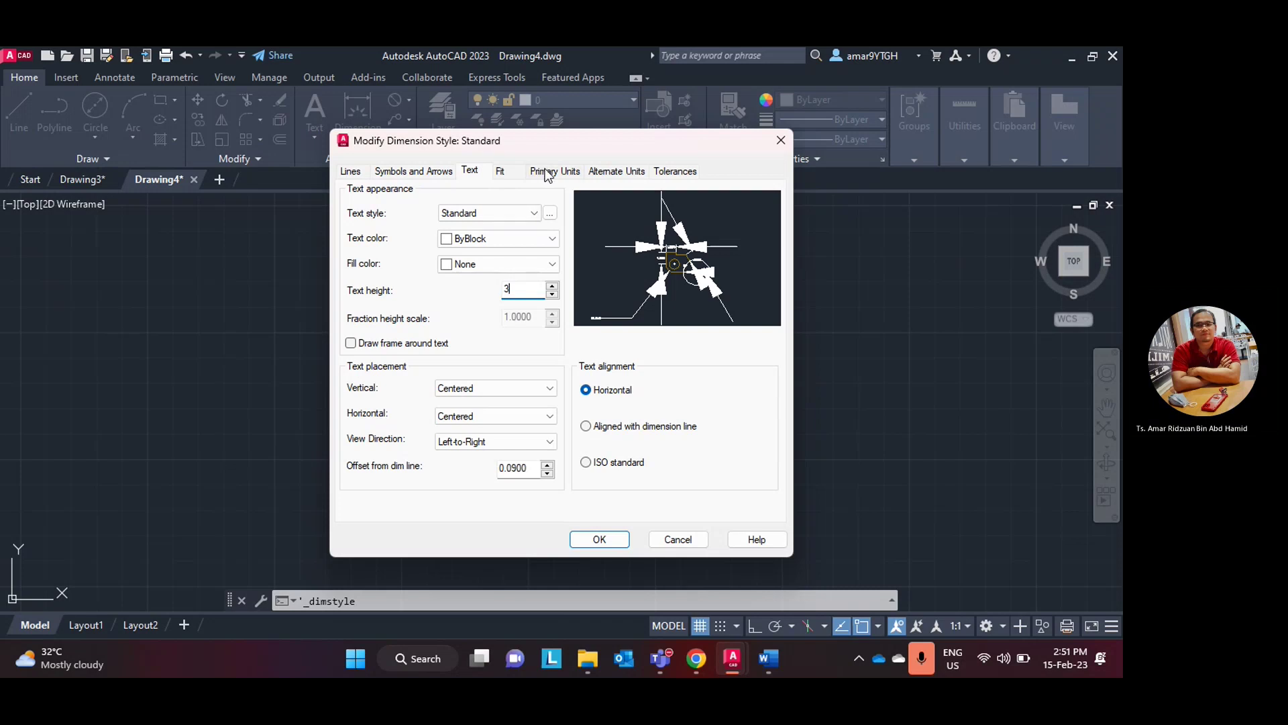
click(540, 172)
click(507, 229)
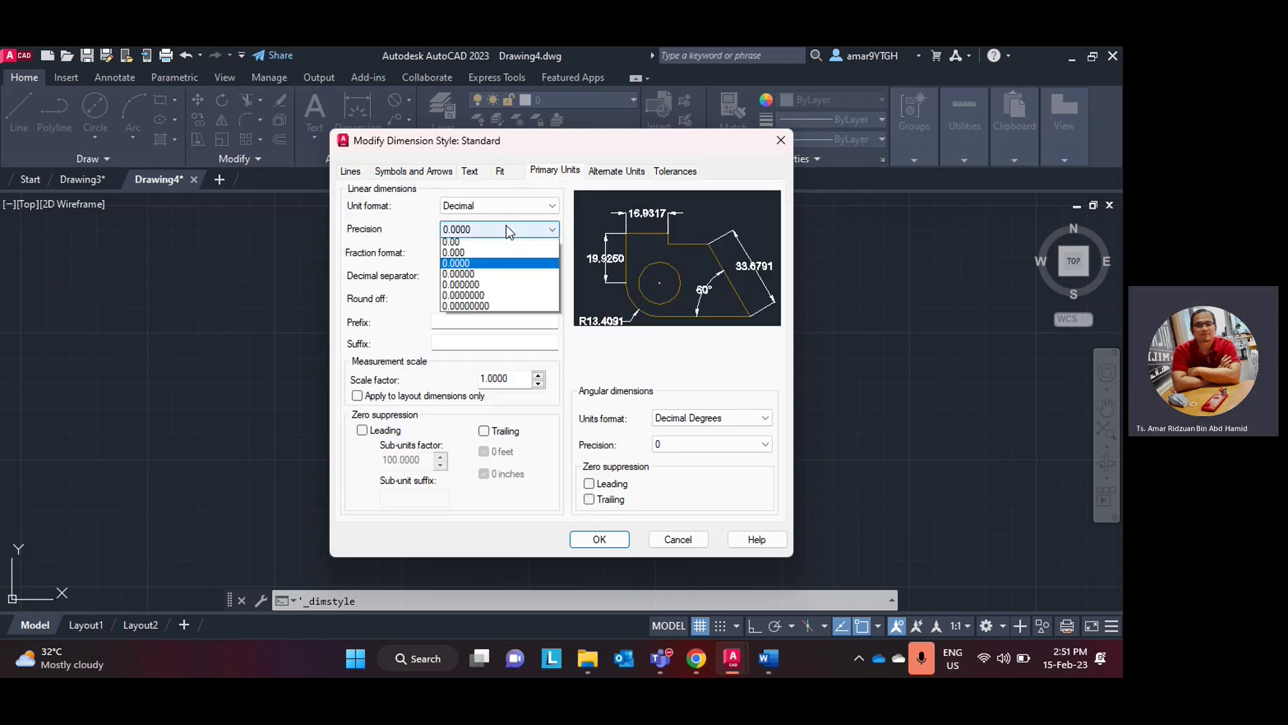
click(453, 266)
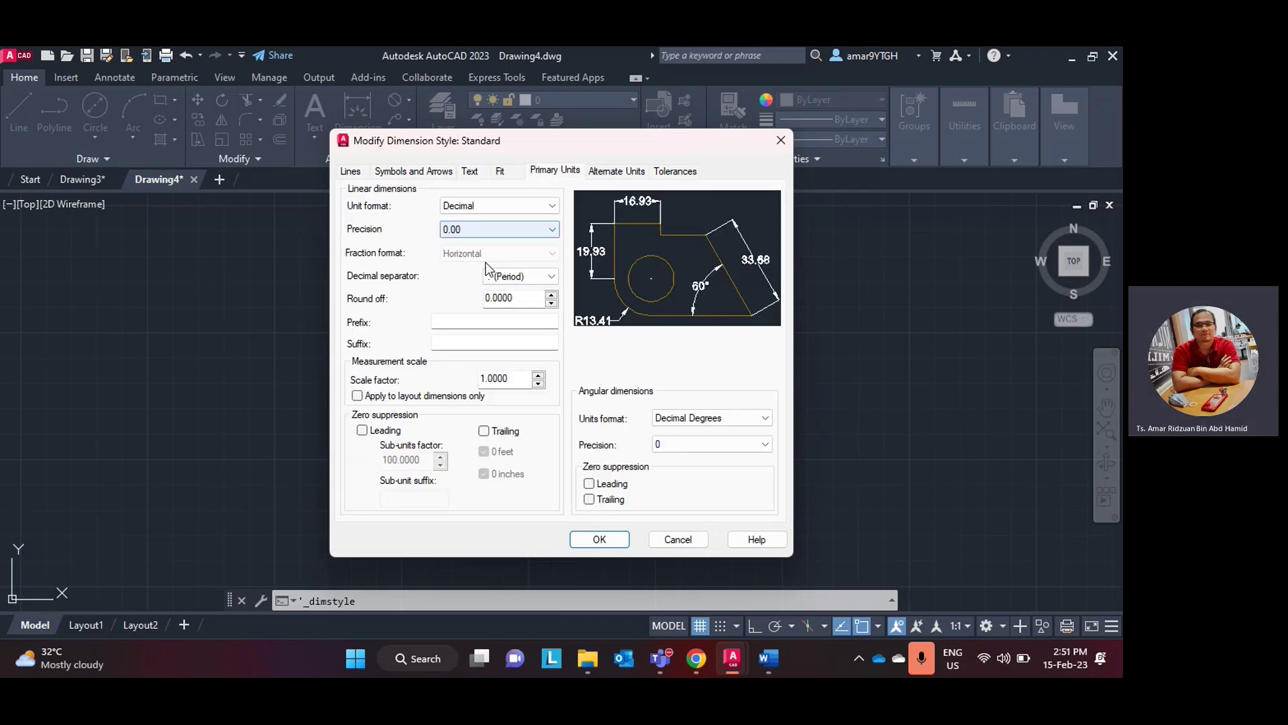
click(598, 539)
click(655, 473)
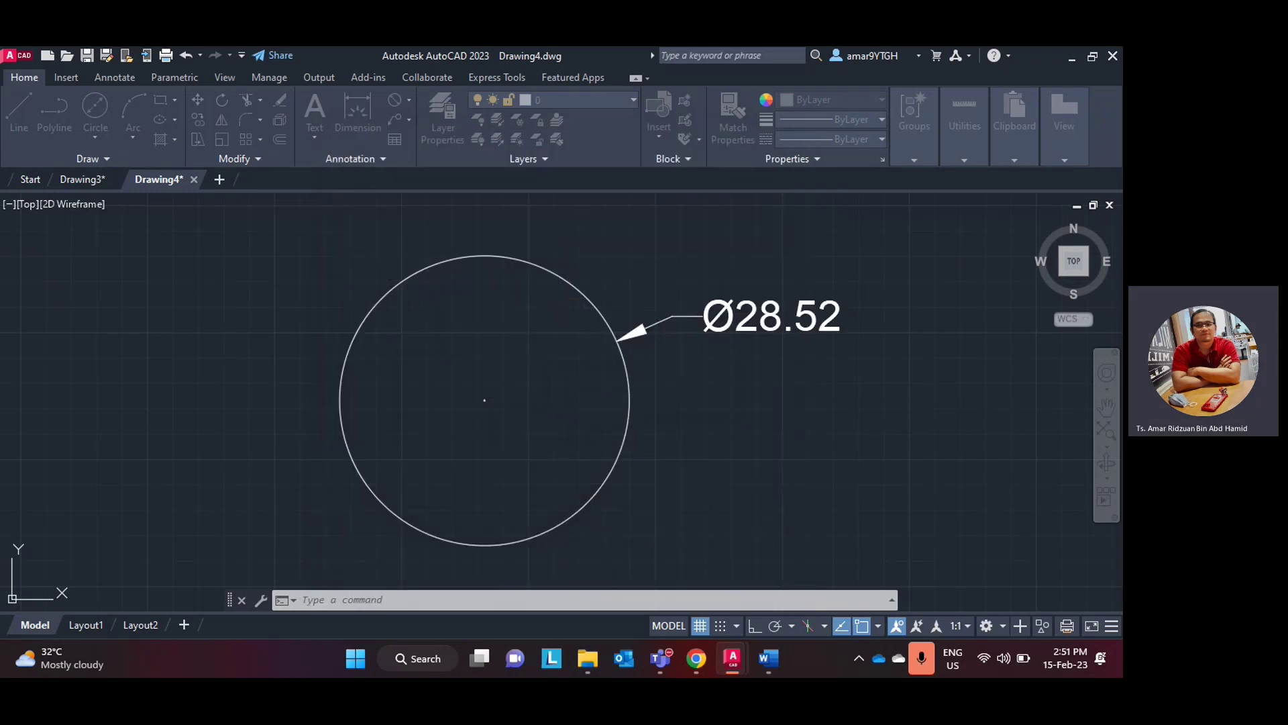
- Reopen the Standard dimension style and cancel without changes
scroll(705, 423, down, 3)
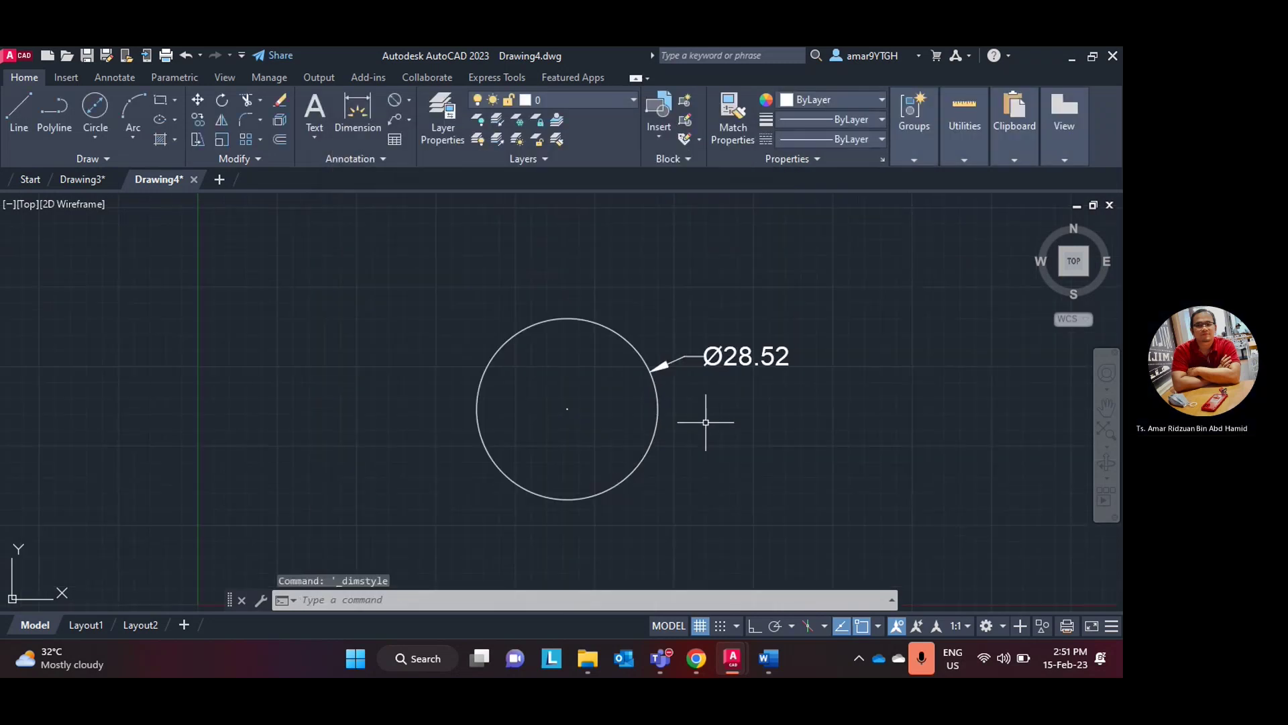
middle_drag(704, 423, 588, 428)
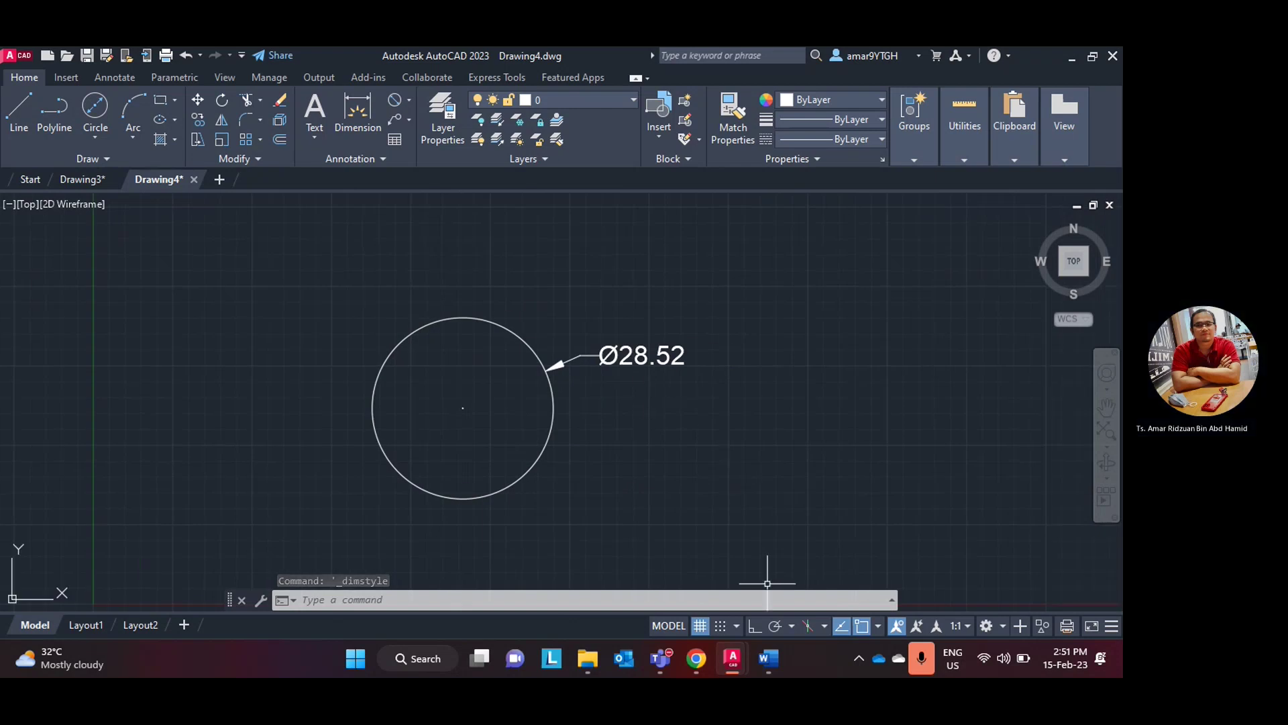
click(348, 159)
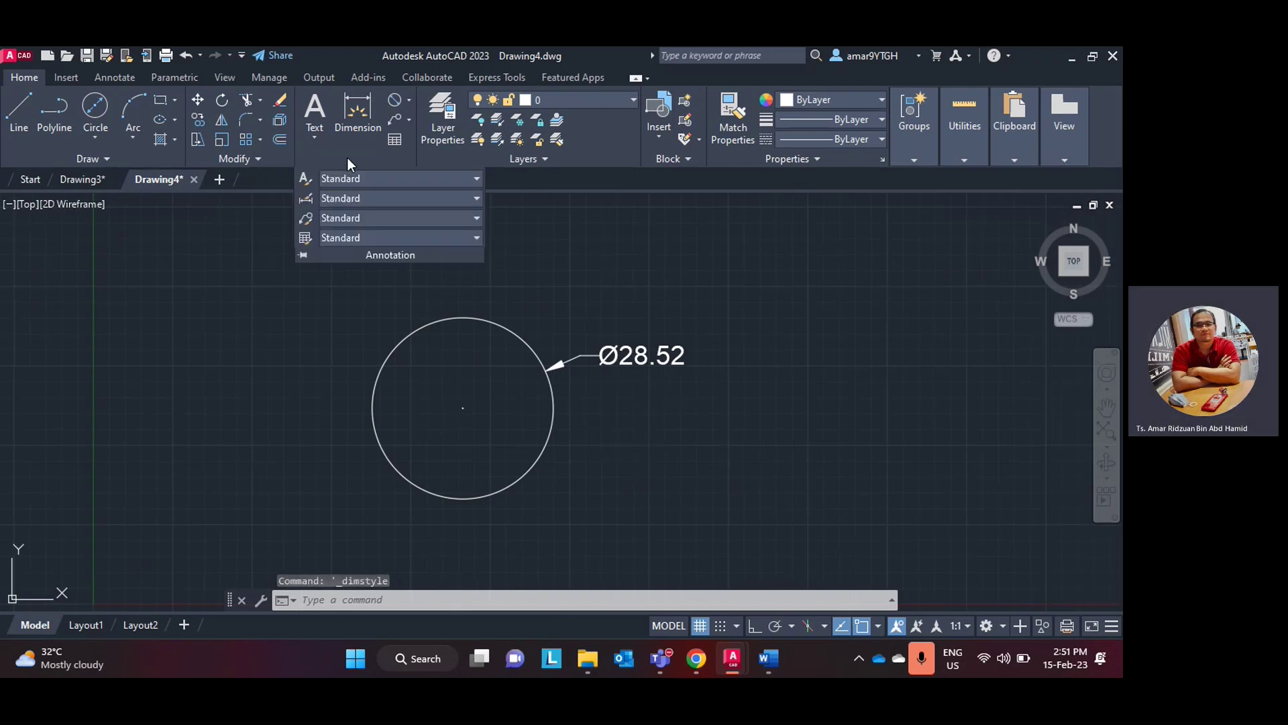
click(307, 201)
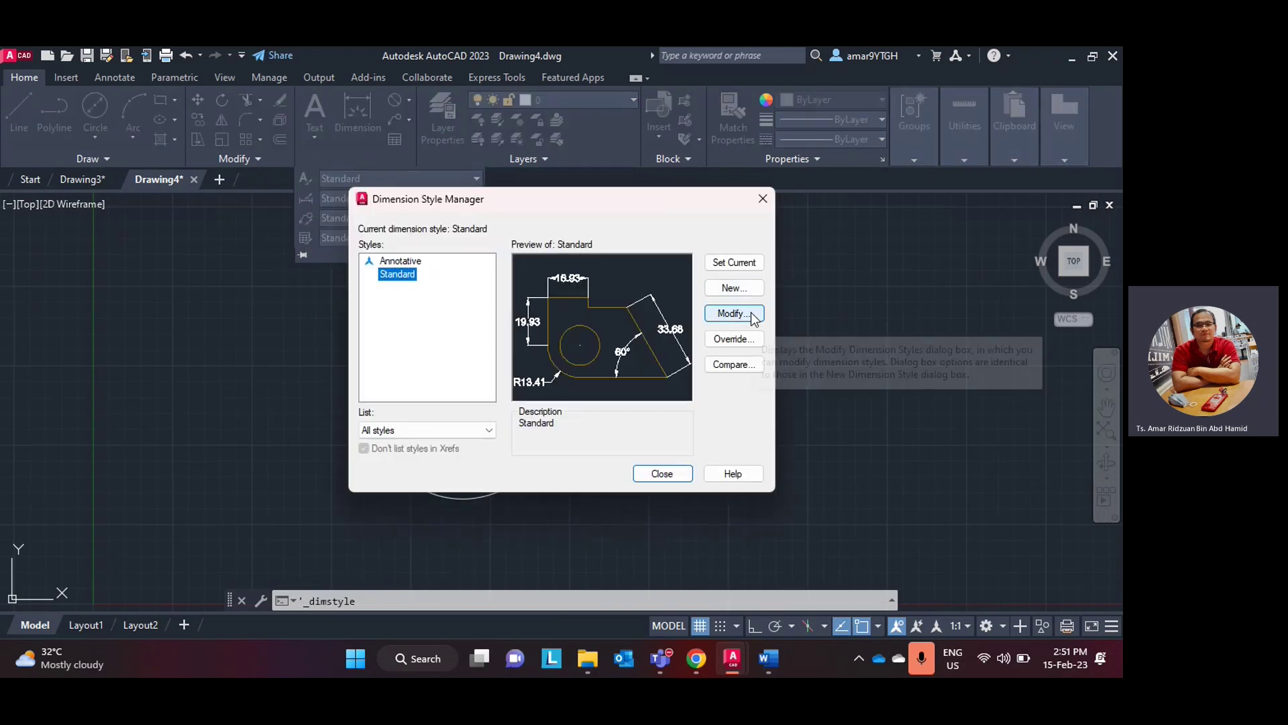
click(751, 313)
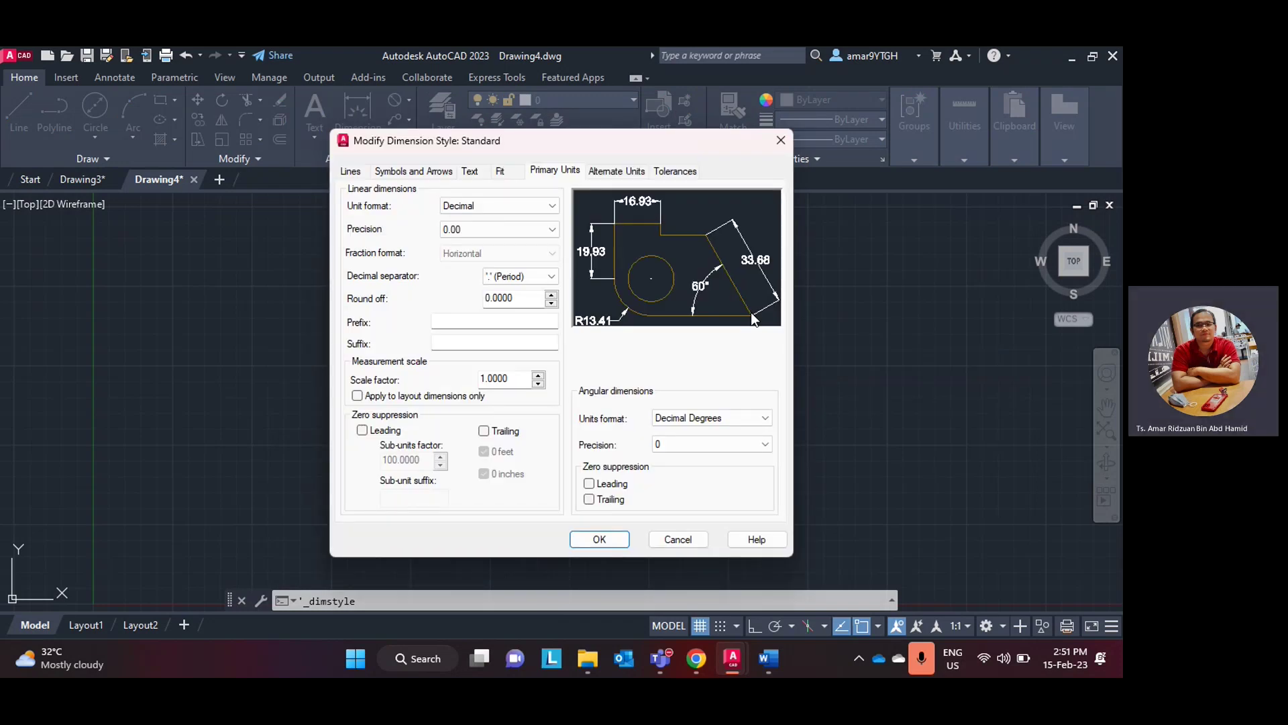
click(681, 540)
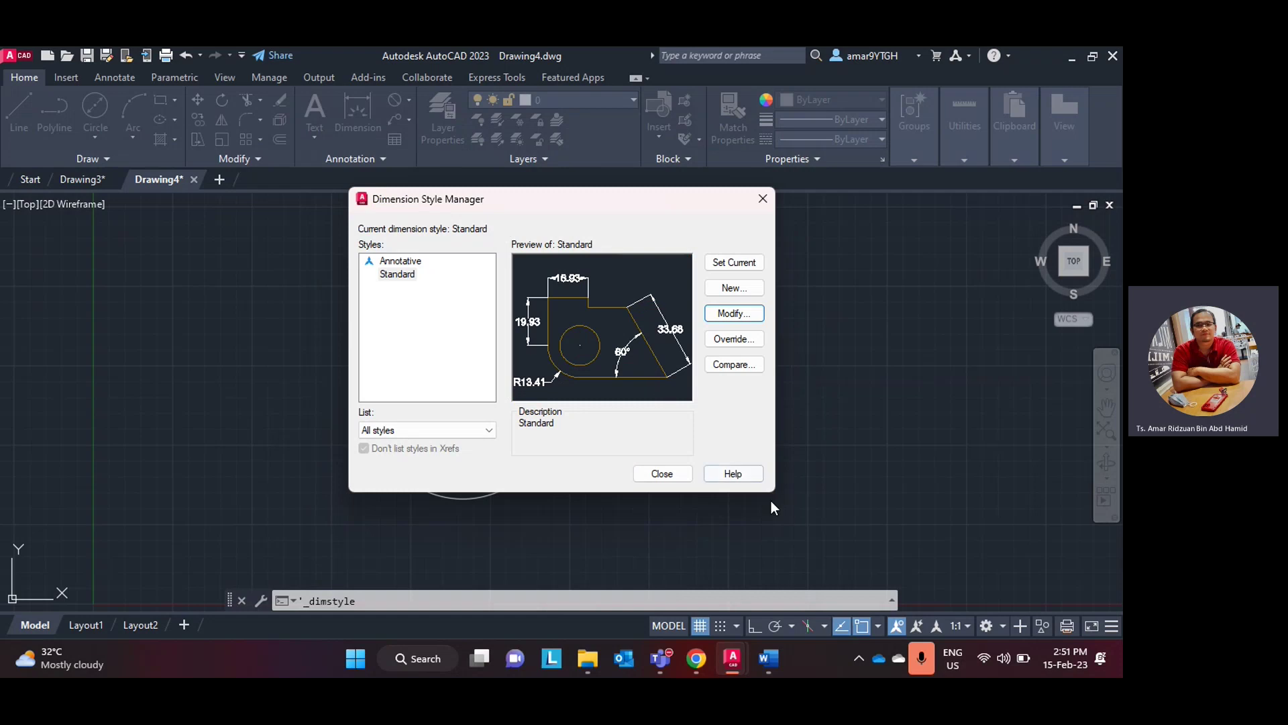
click(674, 474)
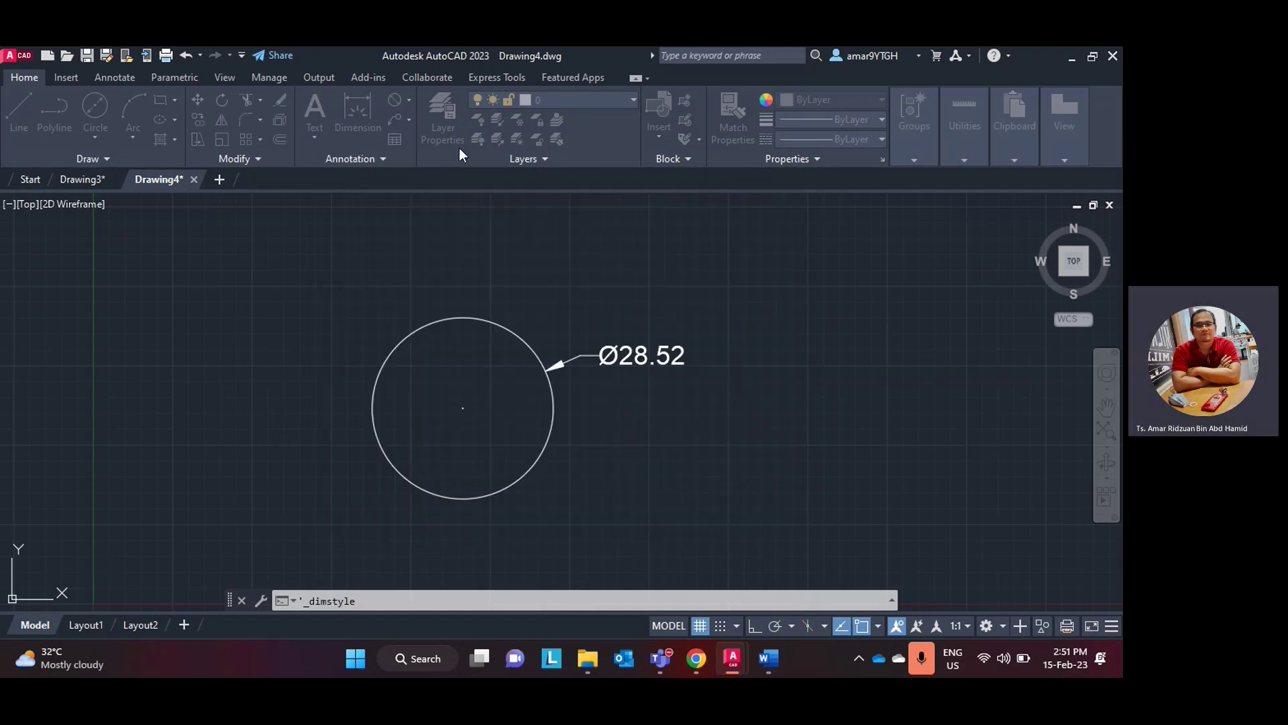
- Confirm Standard keeps arrow size 3, text height 3 and 0.00 precision, then accept
click(360, 158)
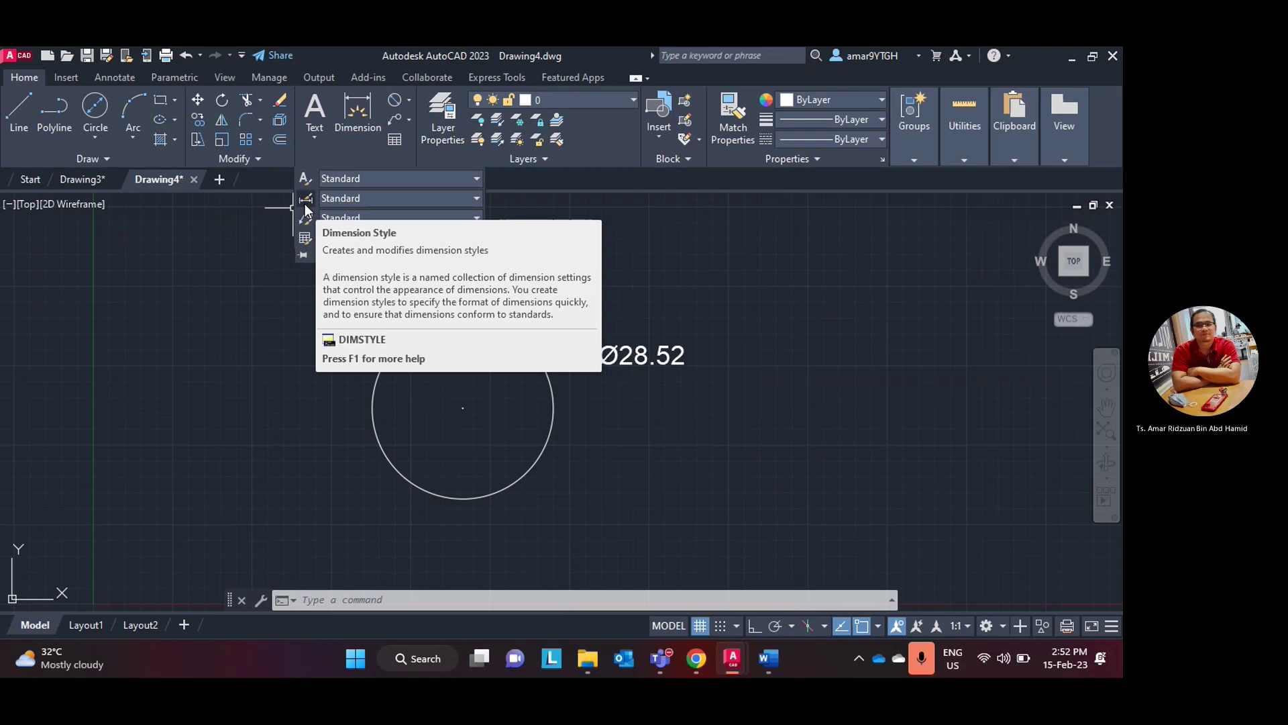
click(306, 201)
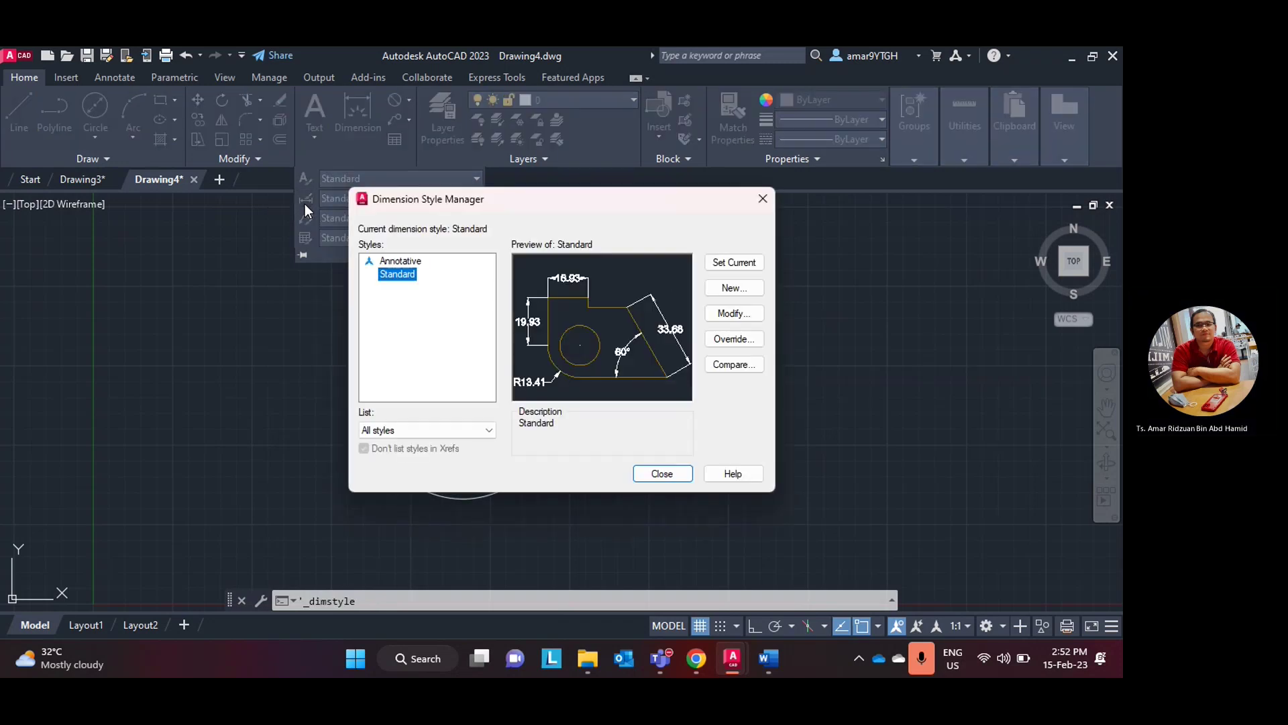
click(733, 313)
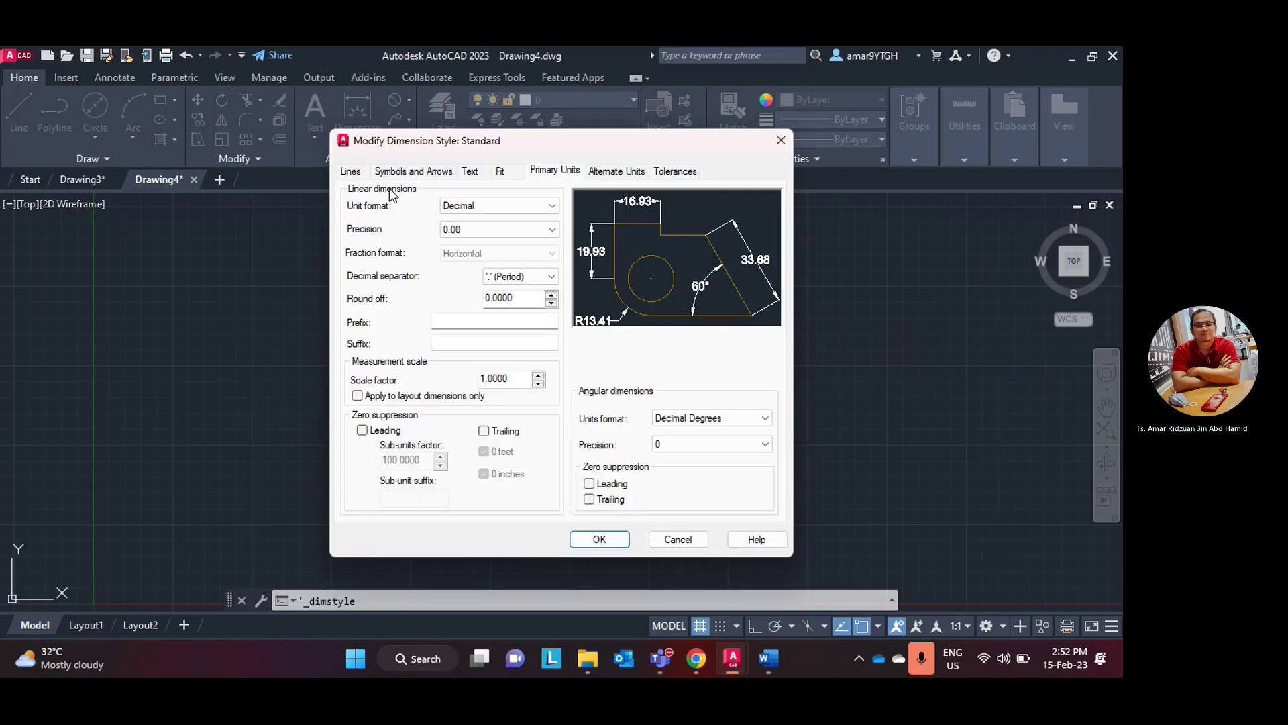
click(403, 170)
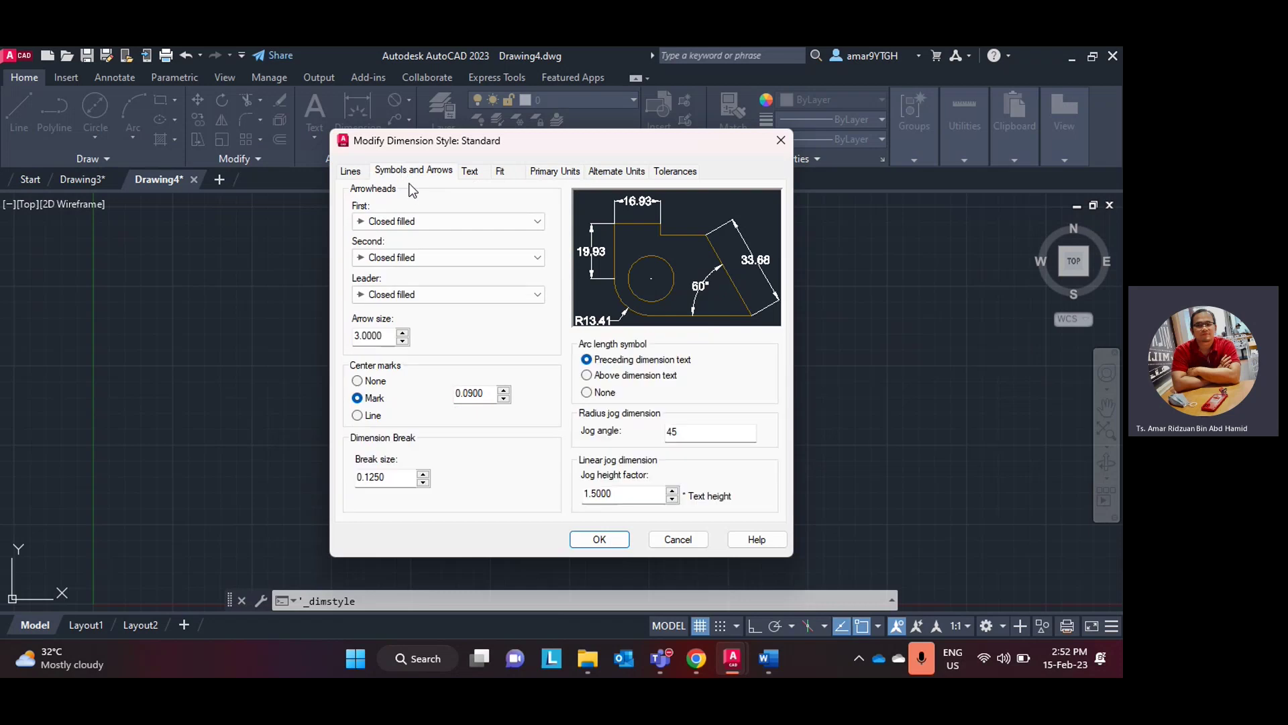
double_click(386, 336)
click(469, 173)
double_click(522, 291)
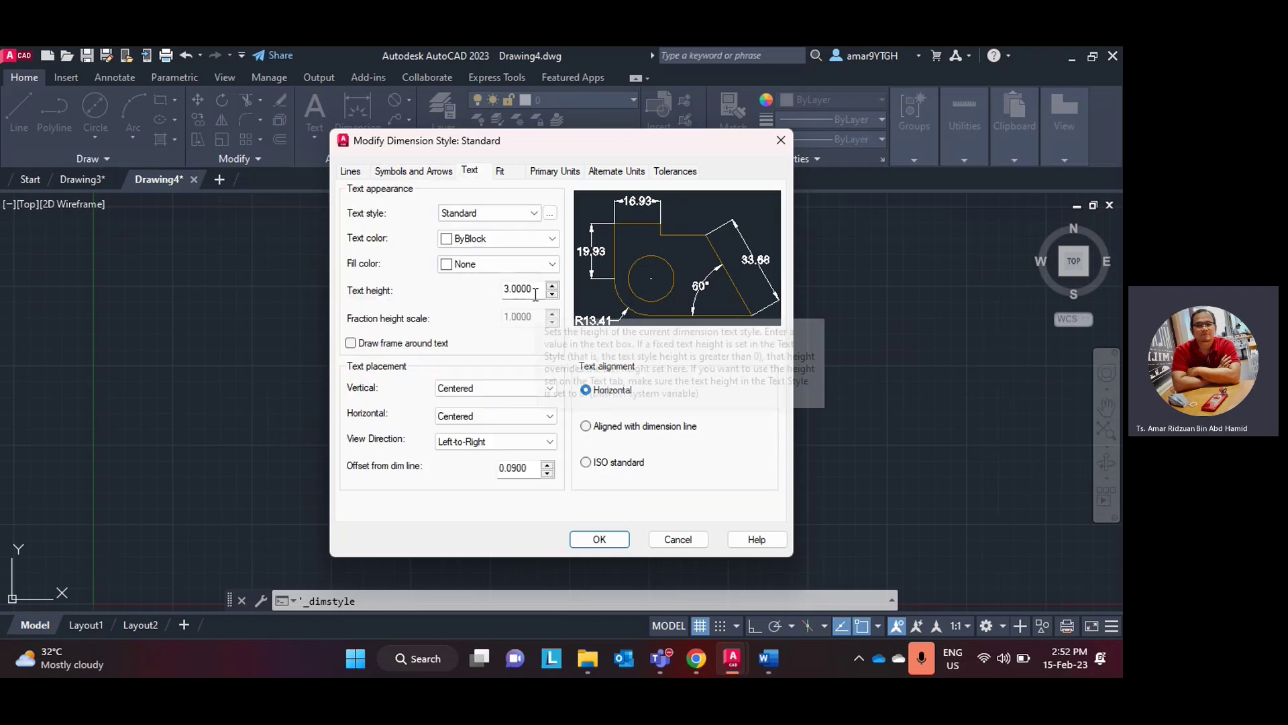
click(544, 172)
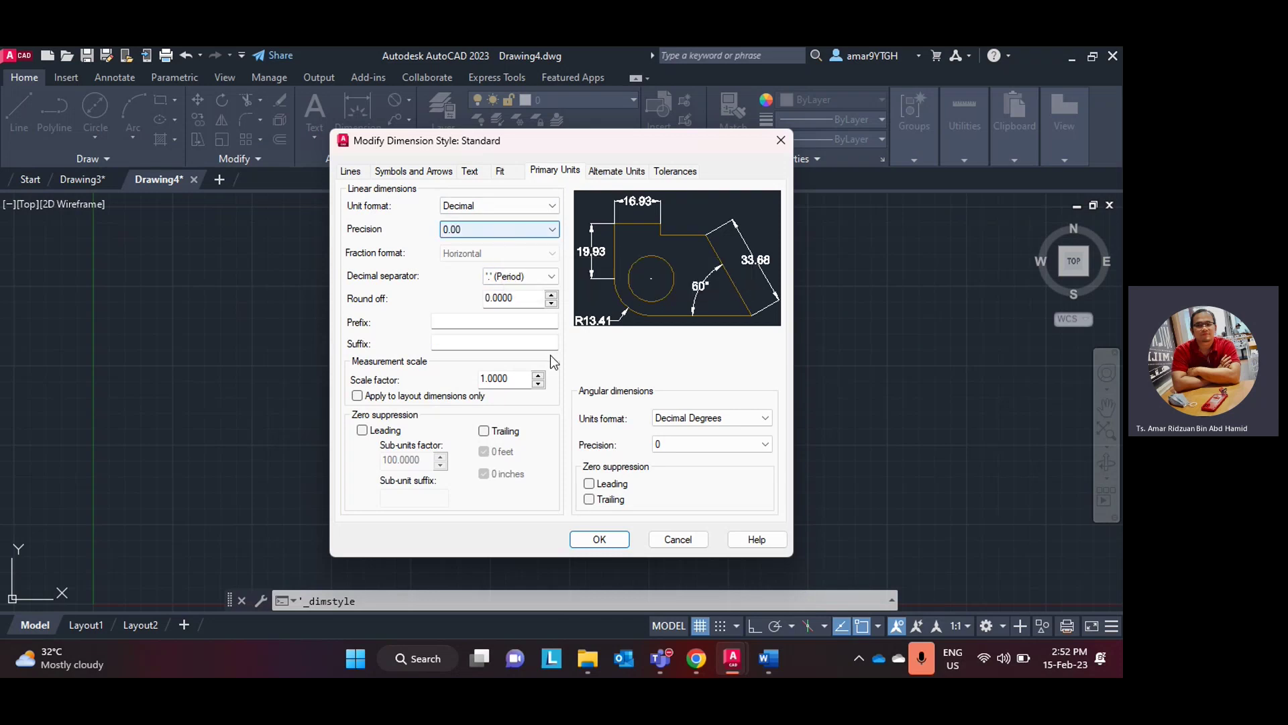
click(598, 539)
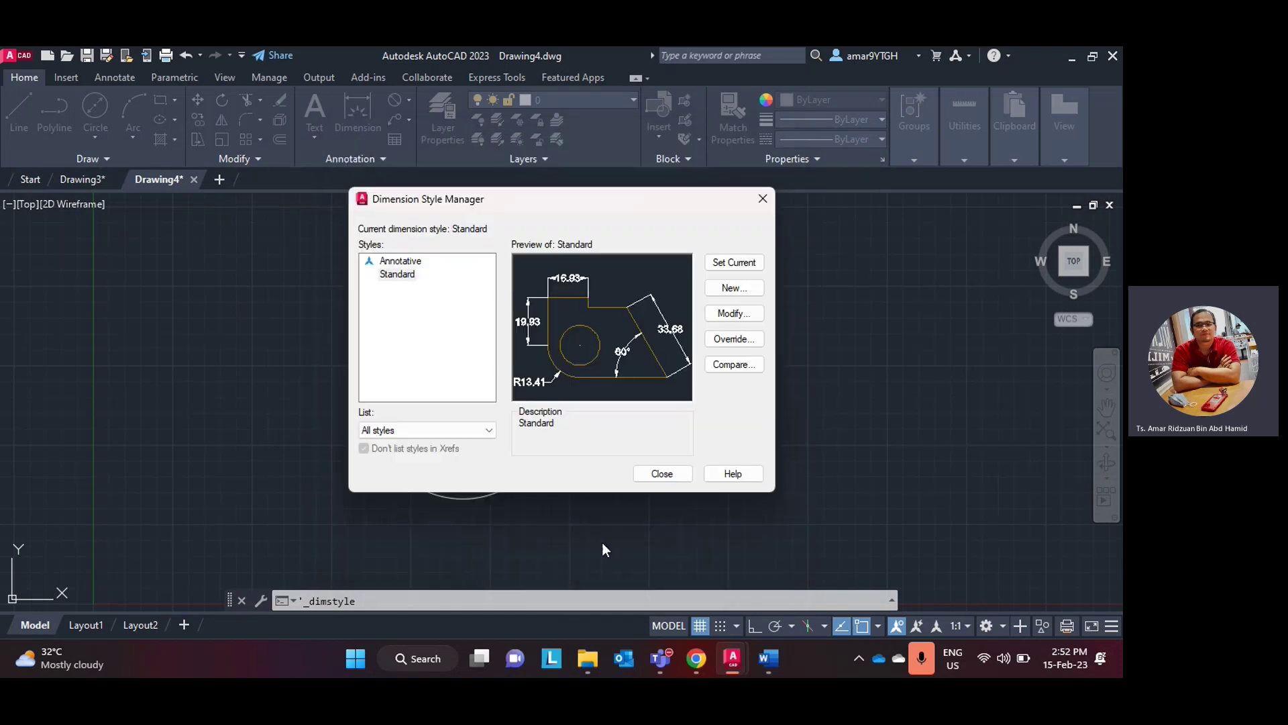
click(649, 473)
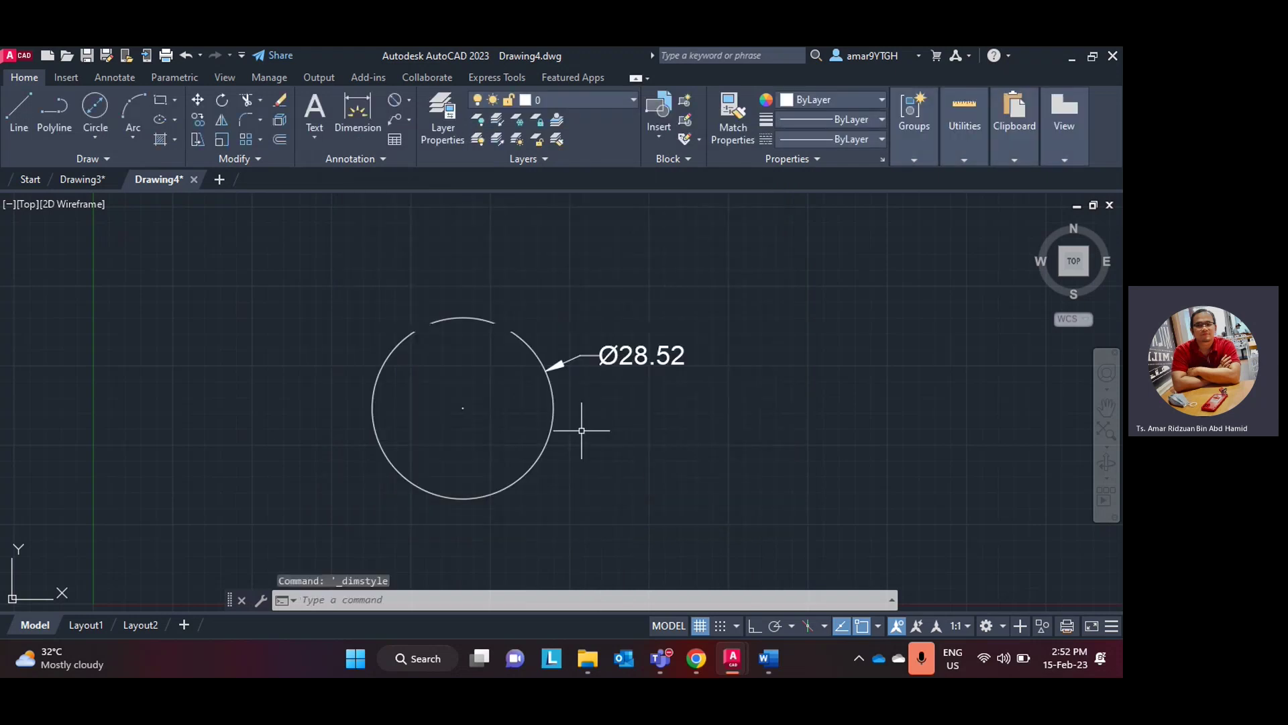
scroll(579, 430, down, 1)
scroll(581, 428, up, 4)
- Close the teaching plan document, check the lab manual drawing, and return to AutoCAD
scroll(581, 428, down, 2)
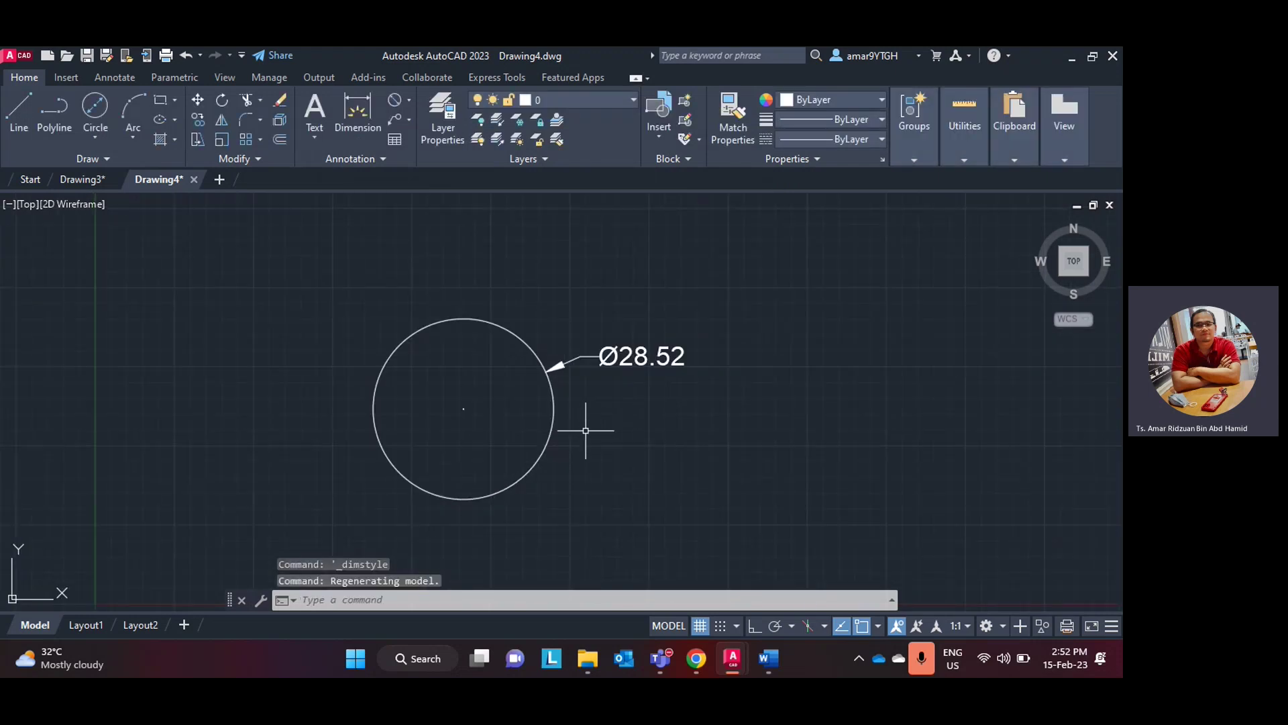
middle_drag(587, 428, 550, 433)
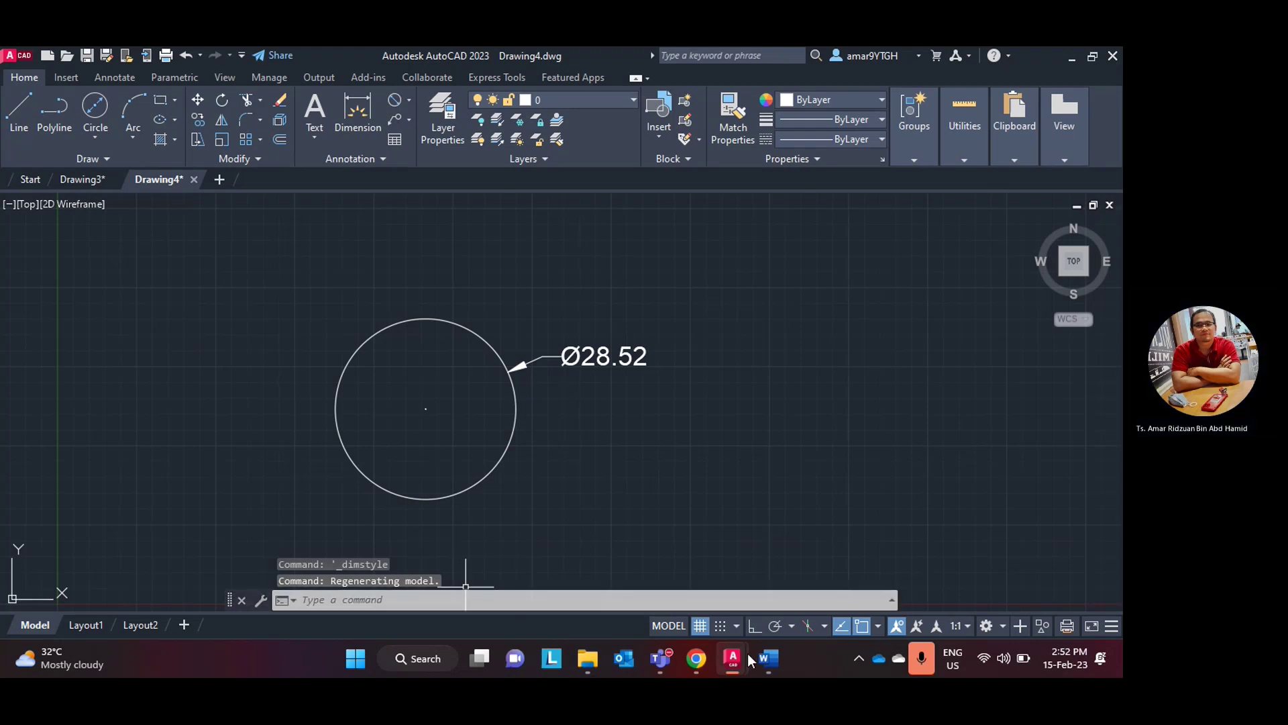
mouse_move(764, 662)
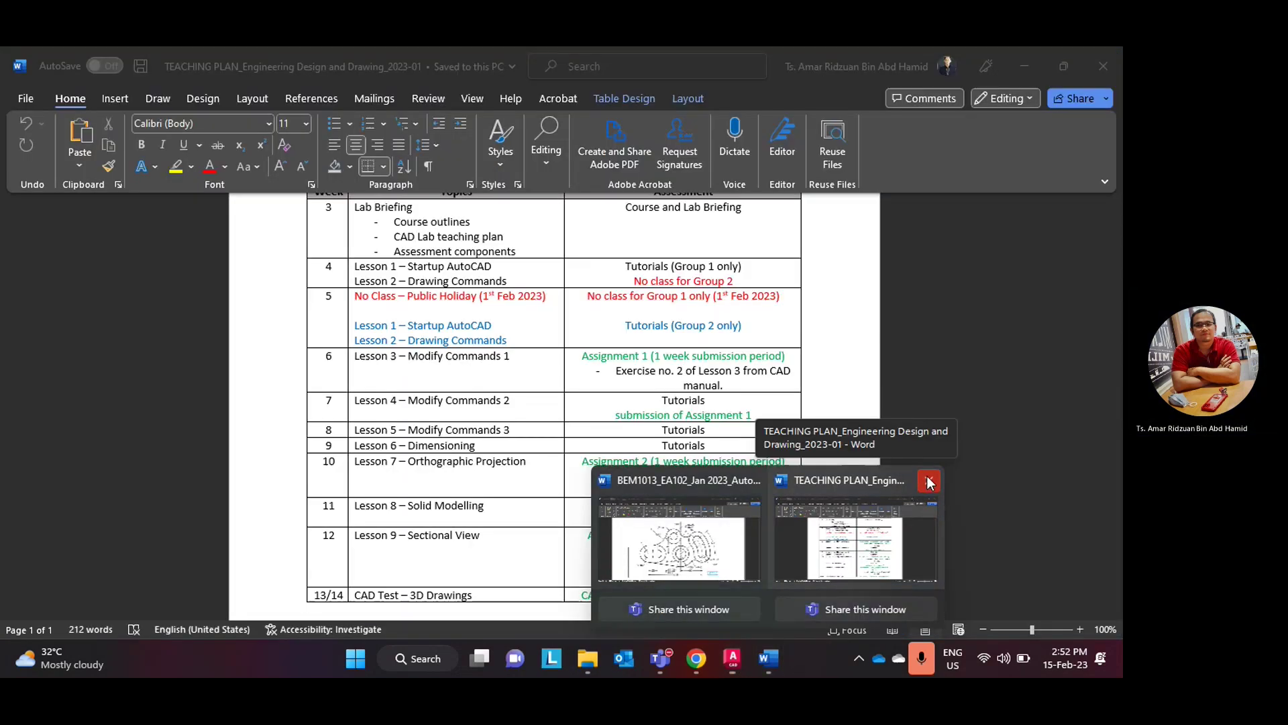
click(928, 480)
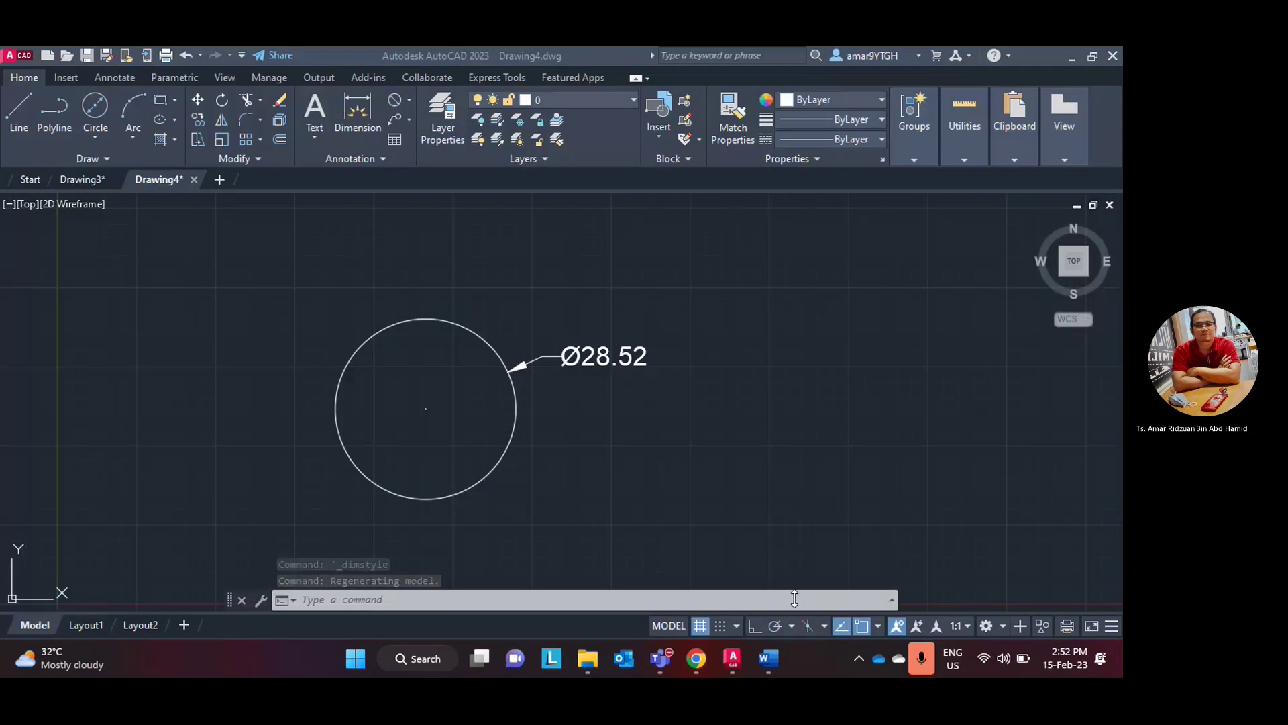
click(769, 657)
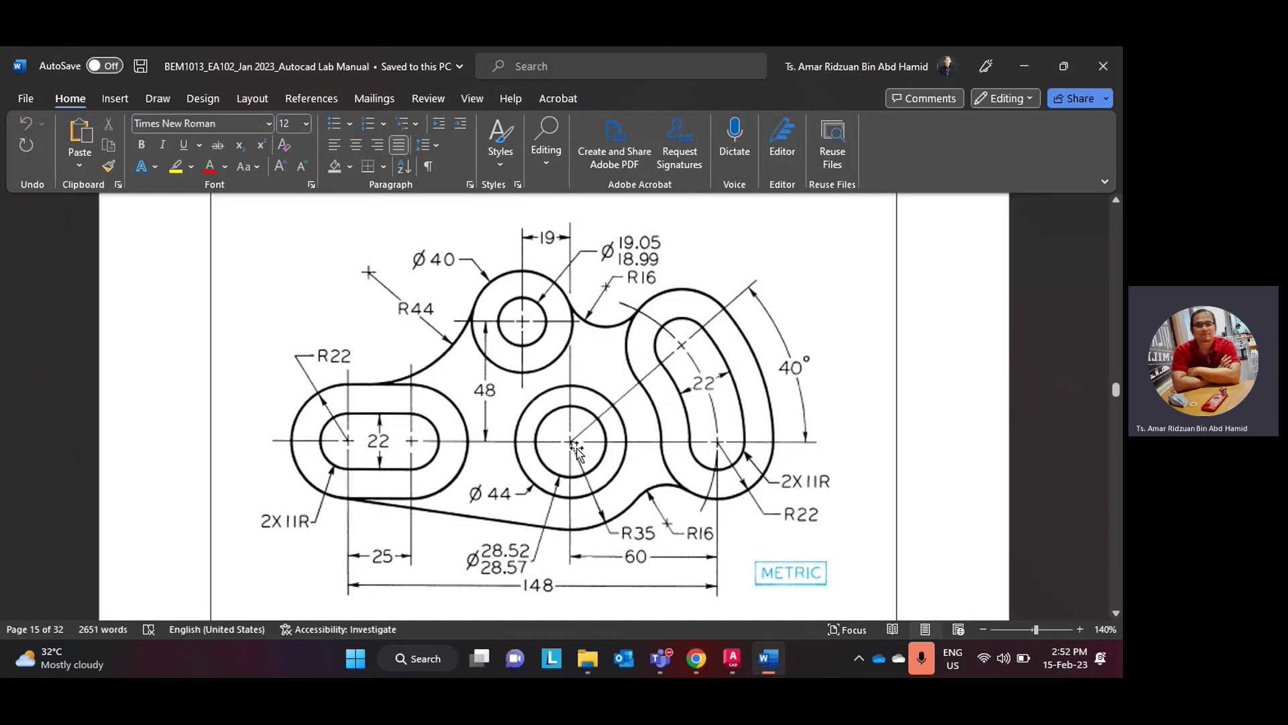
click(768, 661)
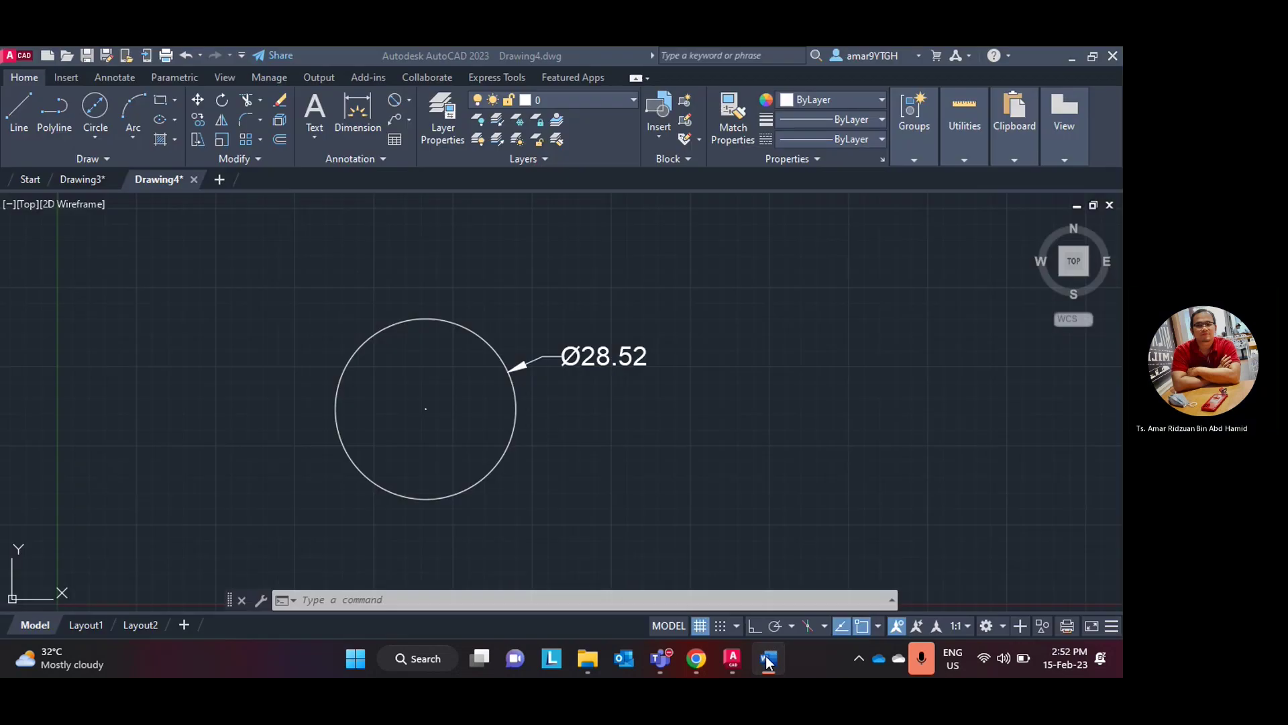
- Draw a 44-diameter circle concentric with the Ø28.52 circle
click(100, 131)
click(141, 205)
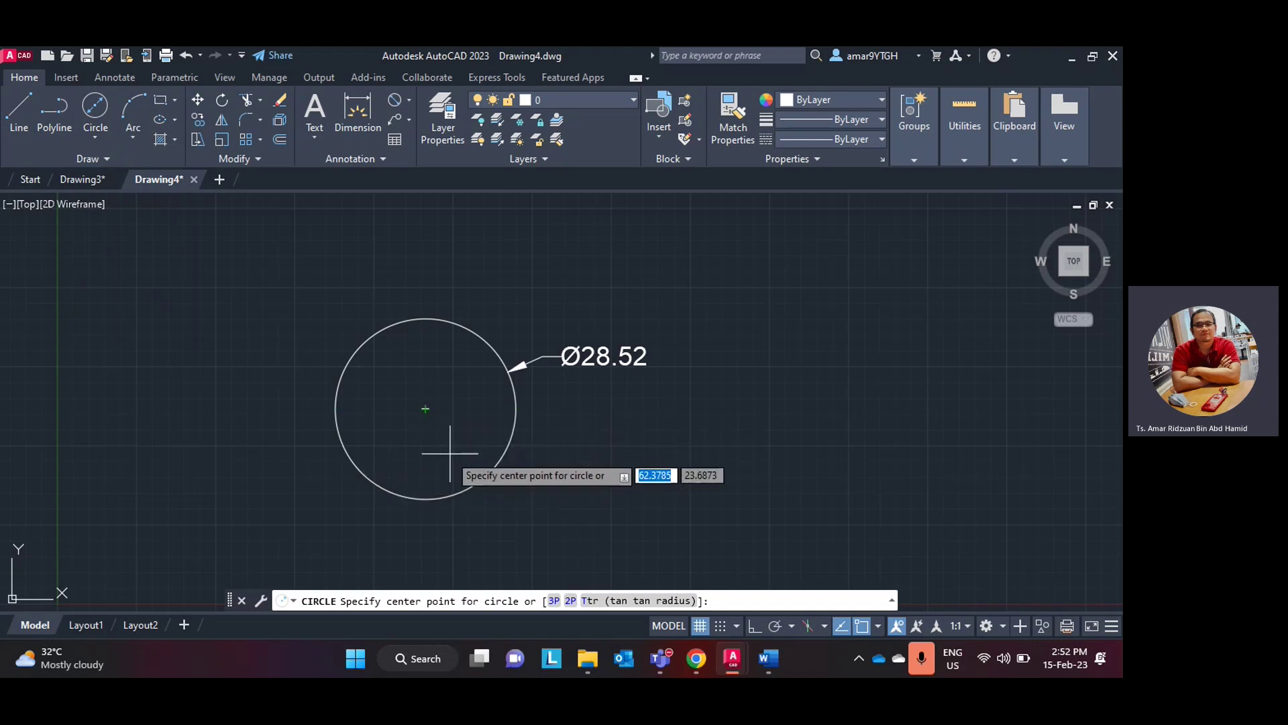
scroll(449, 453, up, 2)
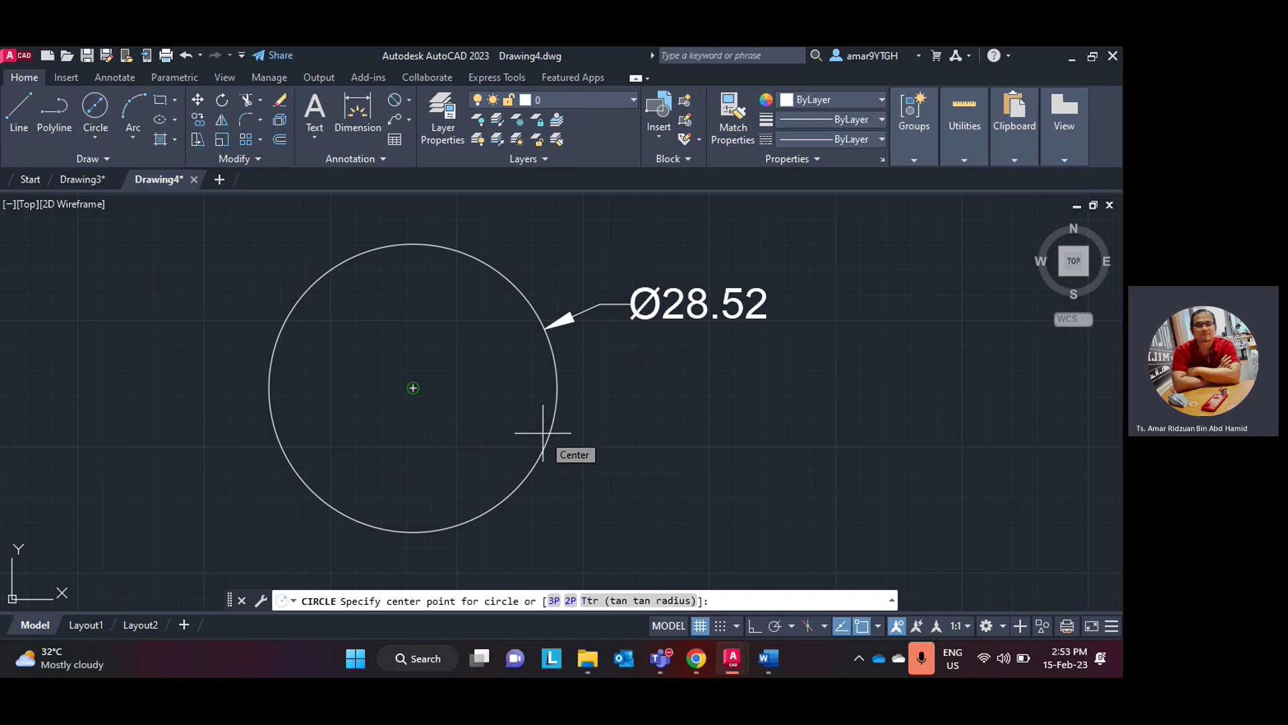
click(413, 388)
scroll(604, 422, down, 4)
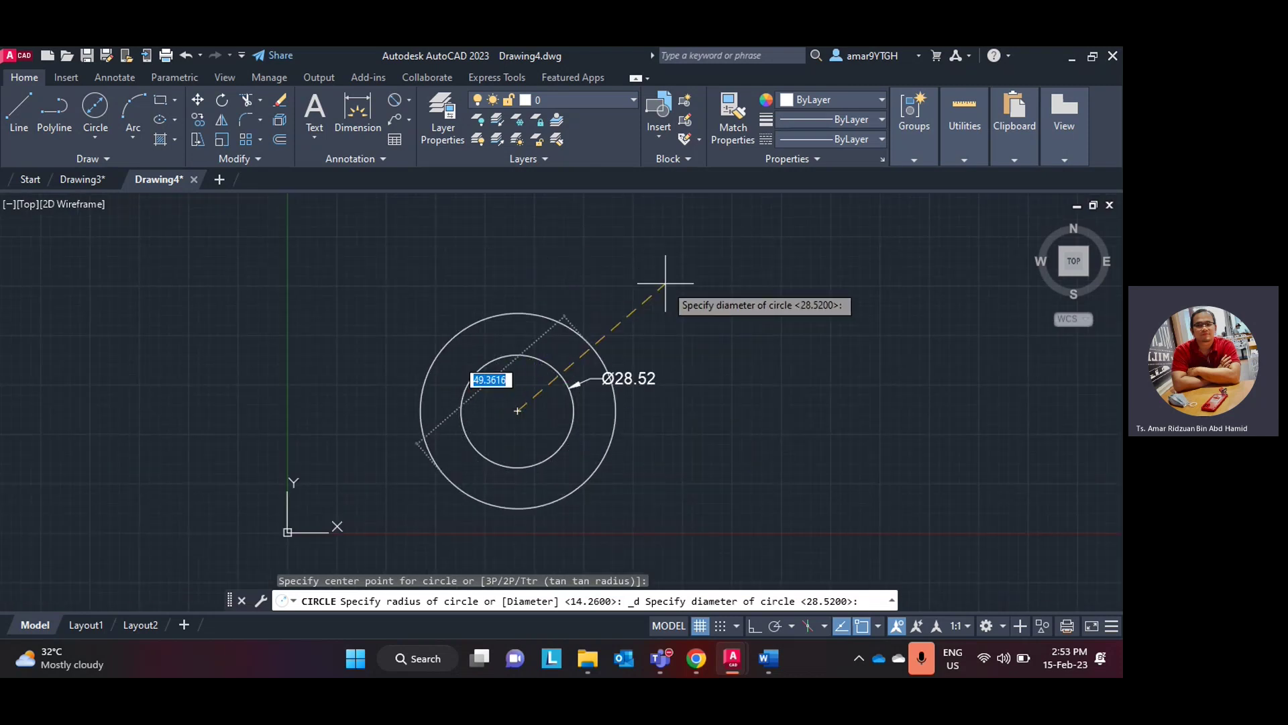
text(44)
key(Return)
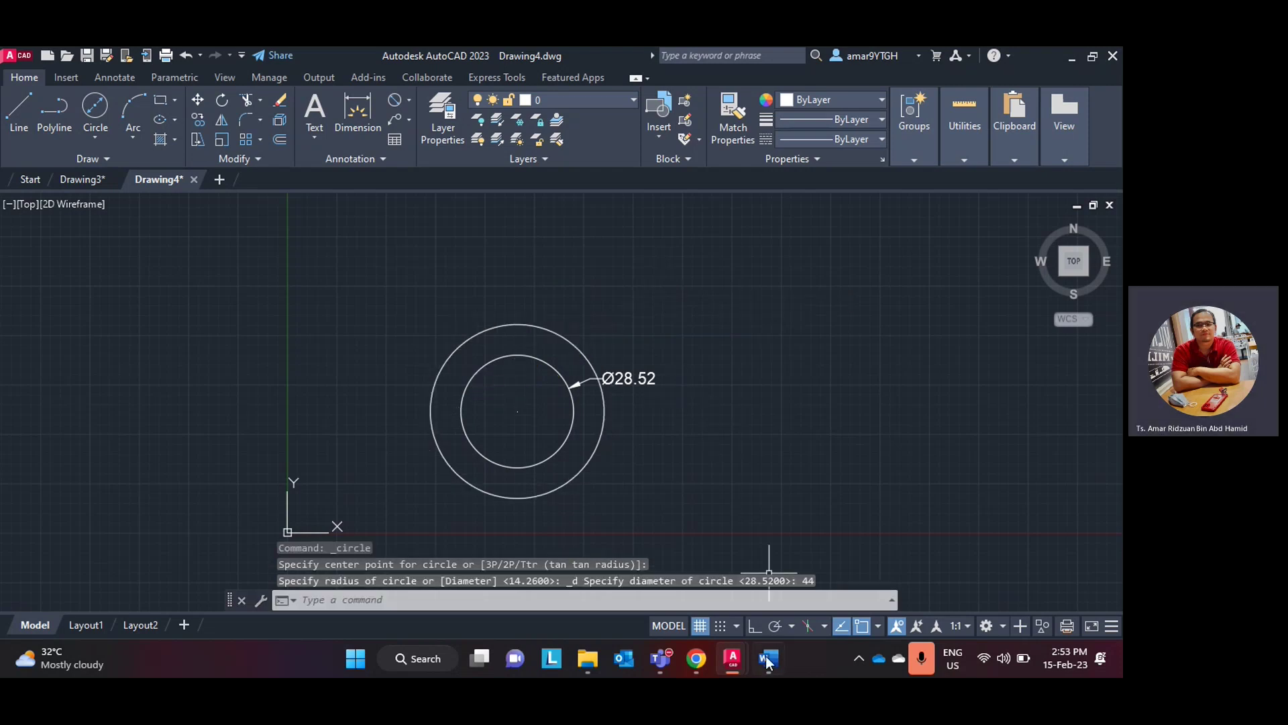
- Dimension the outer circle Ø44.00 and move its label outside, lower right
click(769, 661)
click(768, 661)
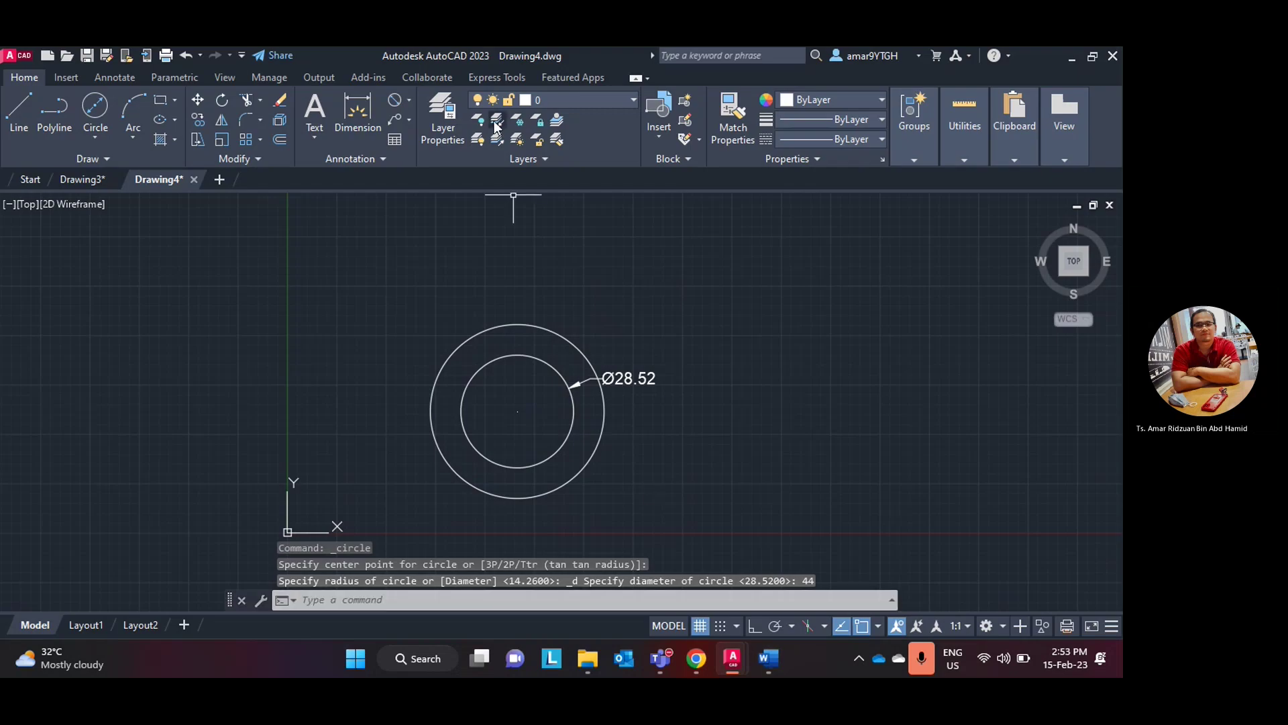
click(406, 104)
click(602, 433)
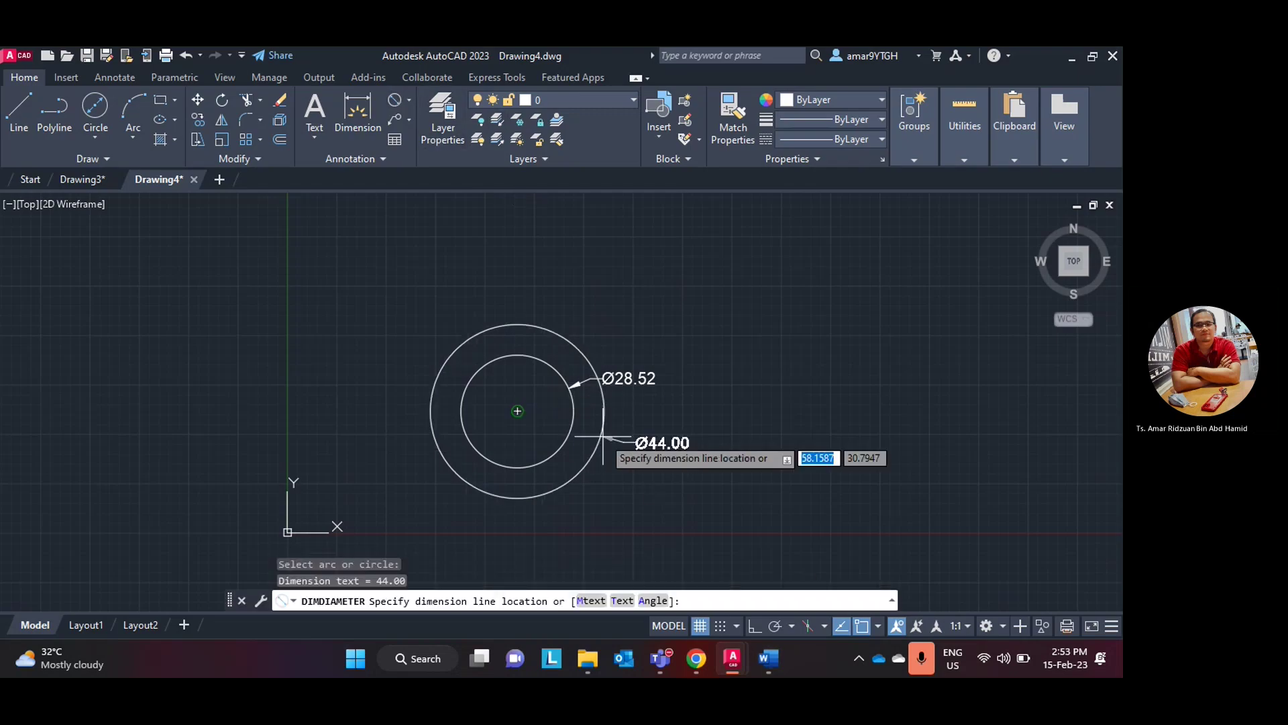
click(597, 444)
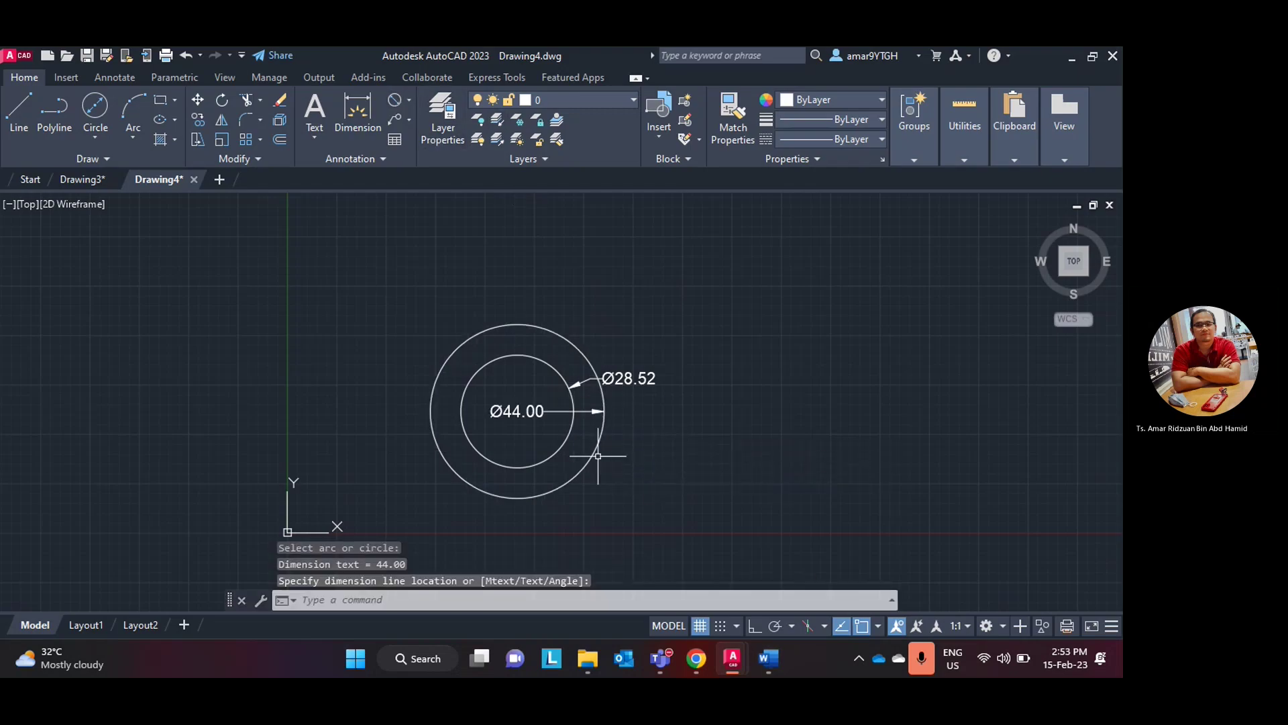
click(530, 410)
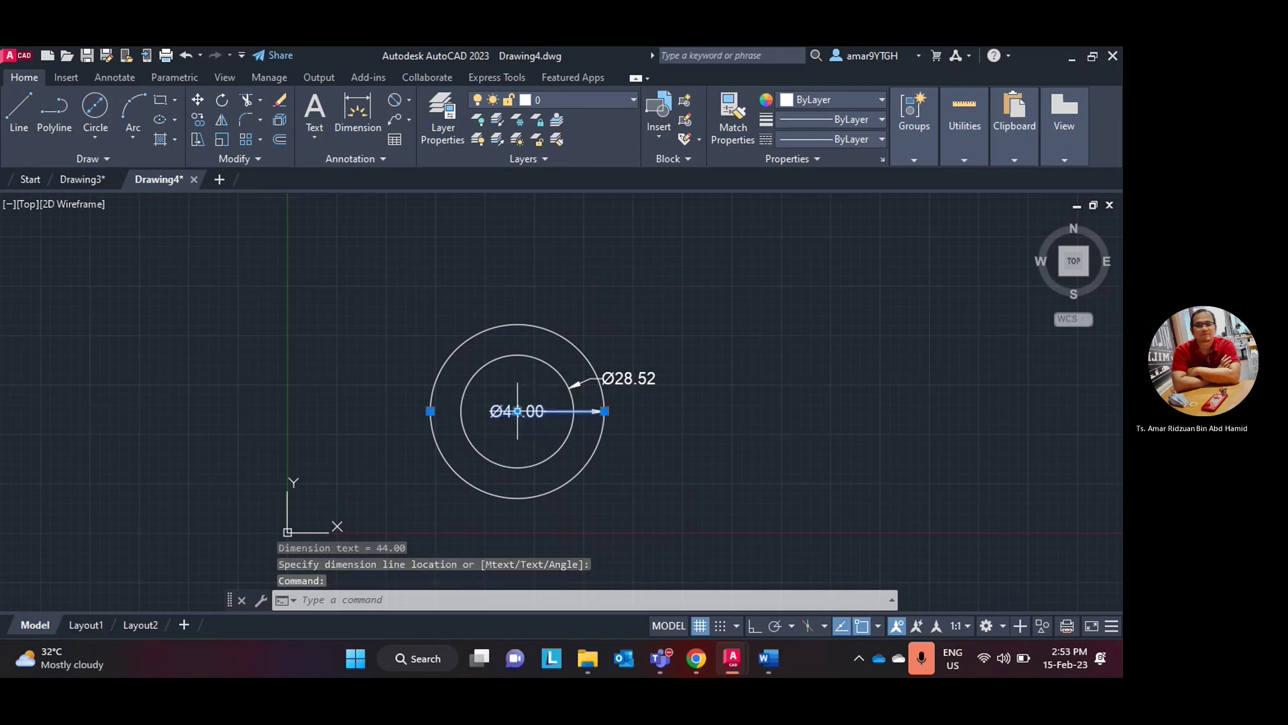
click(517, 412)
click(653, 466)
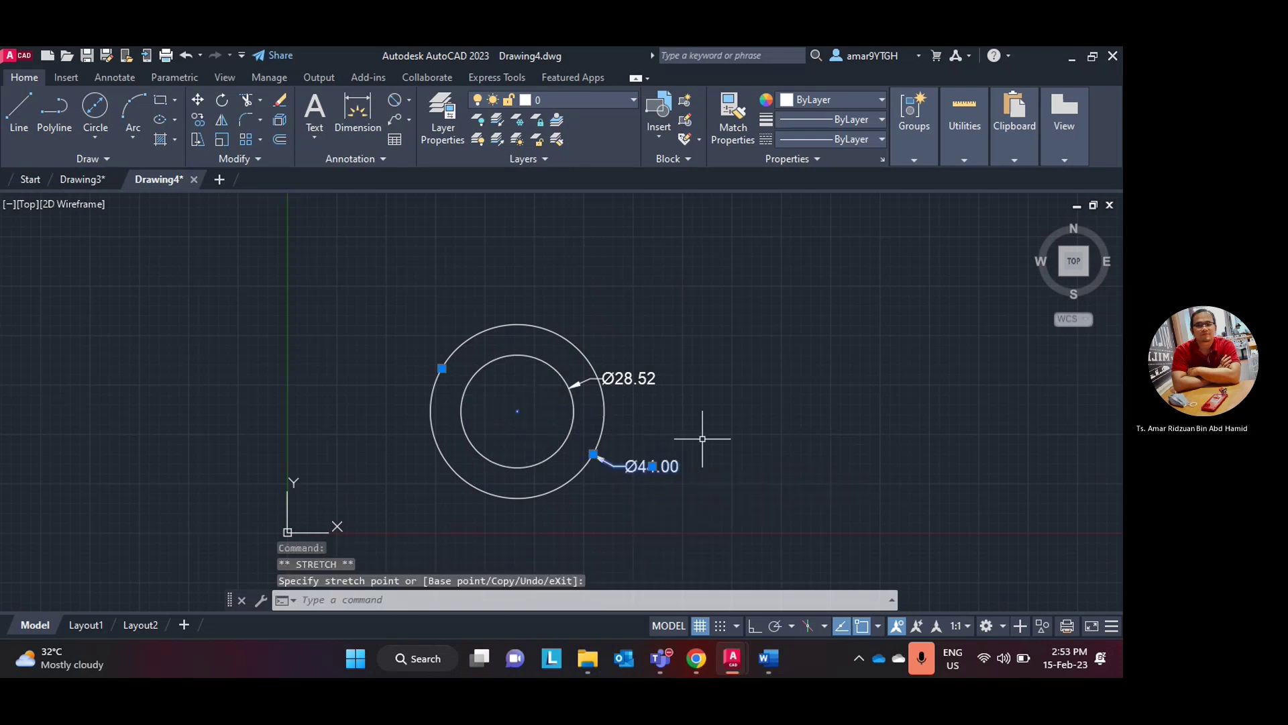
click(770, 657)
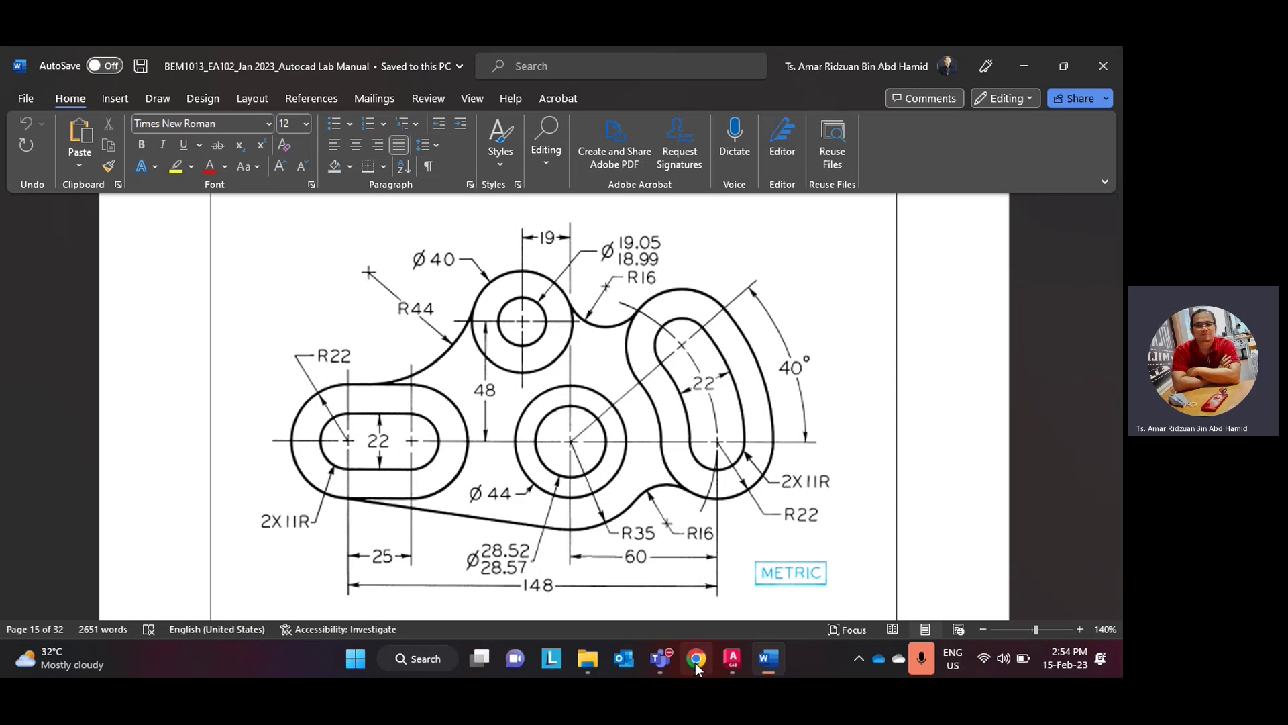
- Switch from the Word lab manual back to AutoCAD's Drawing4 via the taskbar
click(736, 659)
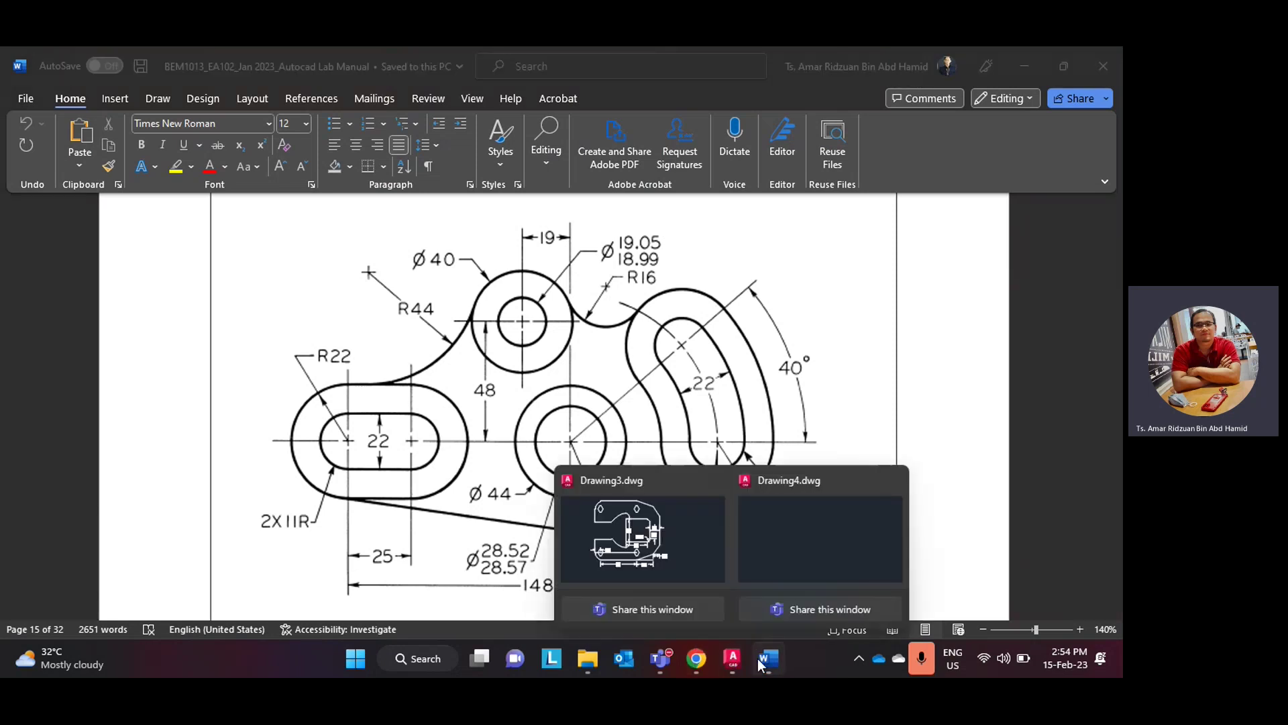
click(759, 658)
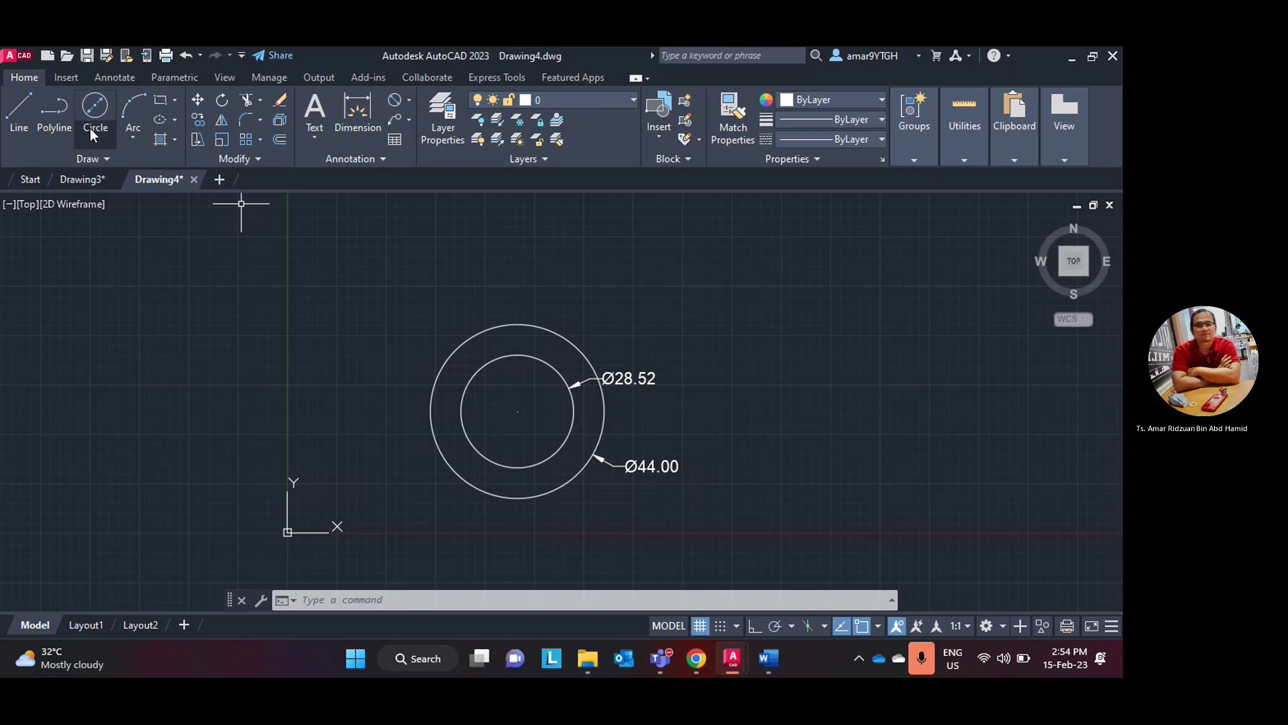
- Draw a 60-unit horizontal line rightward from the circles' centre with Ortho on
click(19, 111)
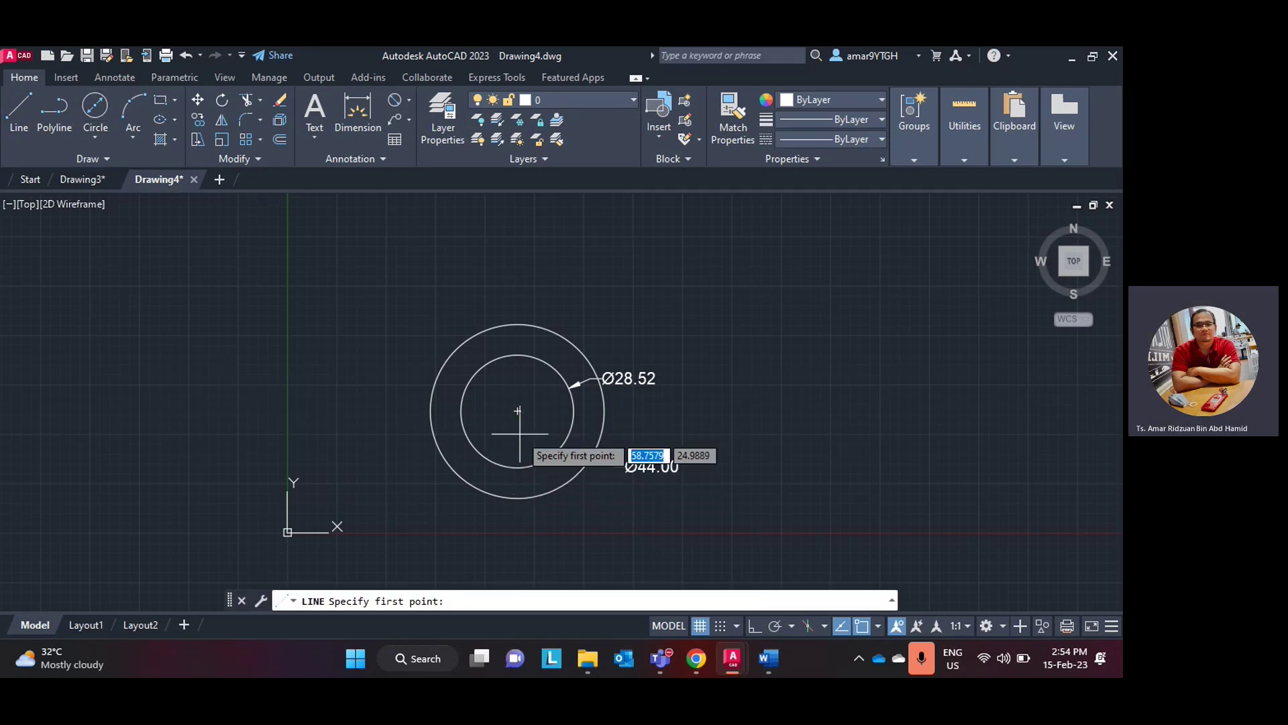
click(517, 410)
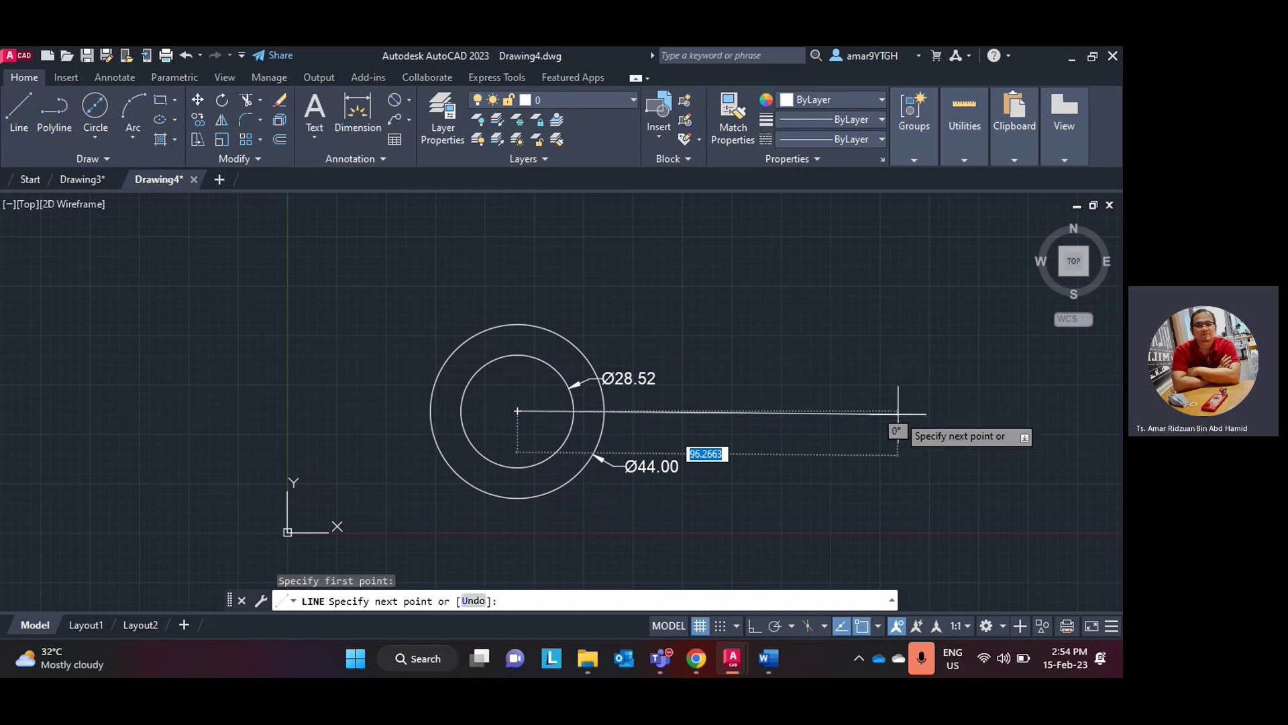
key(F8)
text(60)
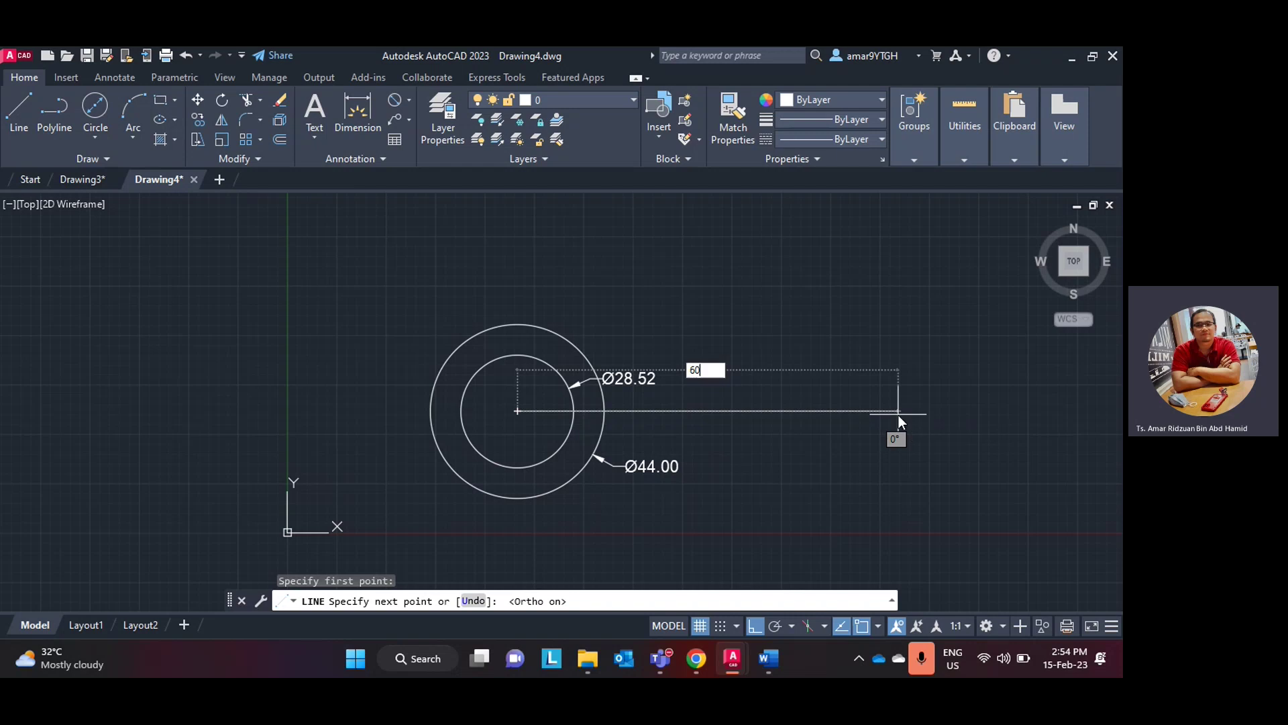
key(Return)
key(Escape)
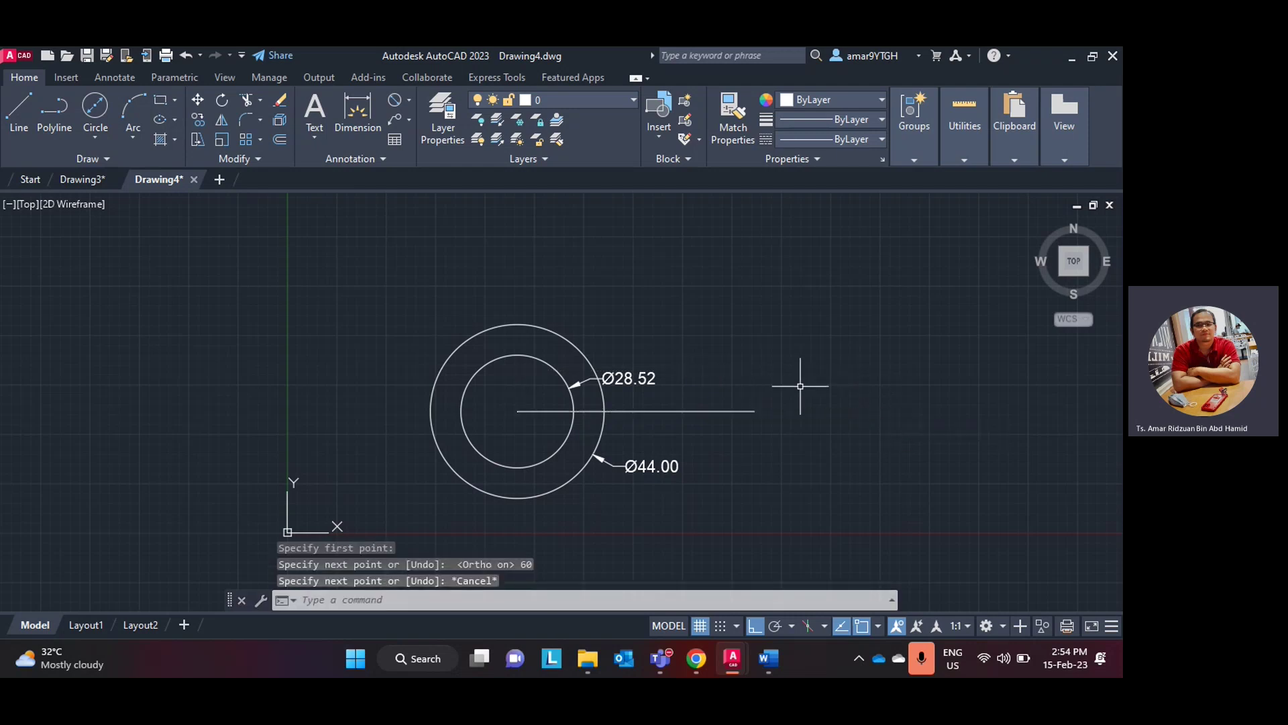
- Add a 60.00 linear dimension from the centre to the line's right end
scroll(800, 386, up, 2)
middle_drag(761, 383, 756, 353)
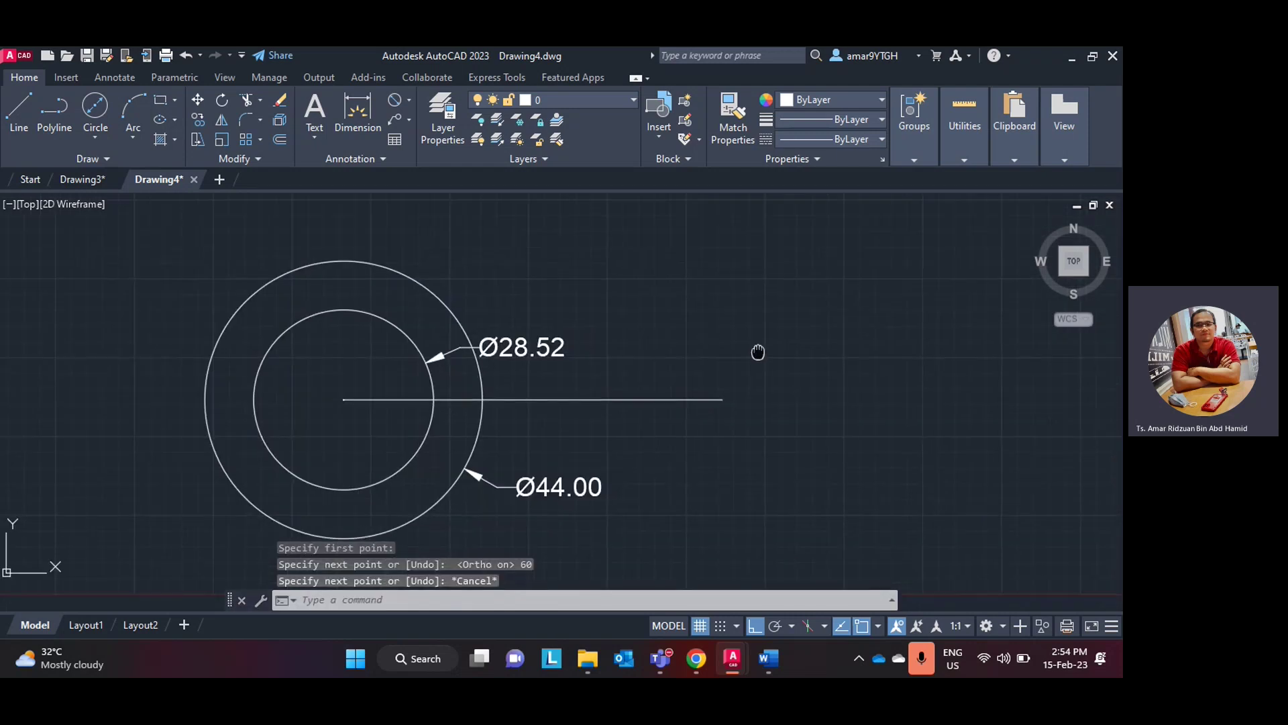
click(409, 100)
click(416, 122)
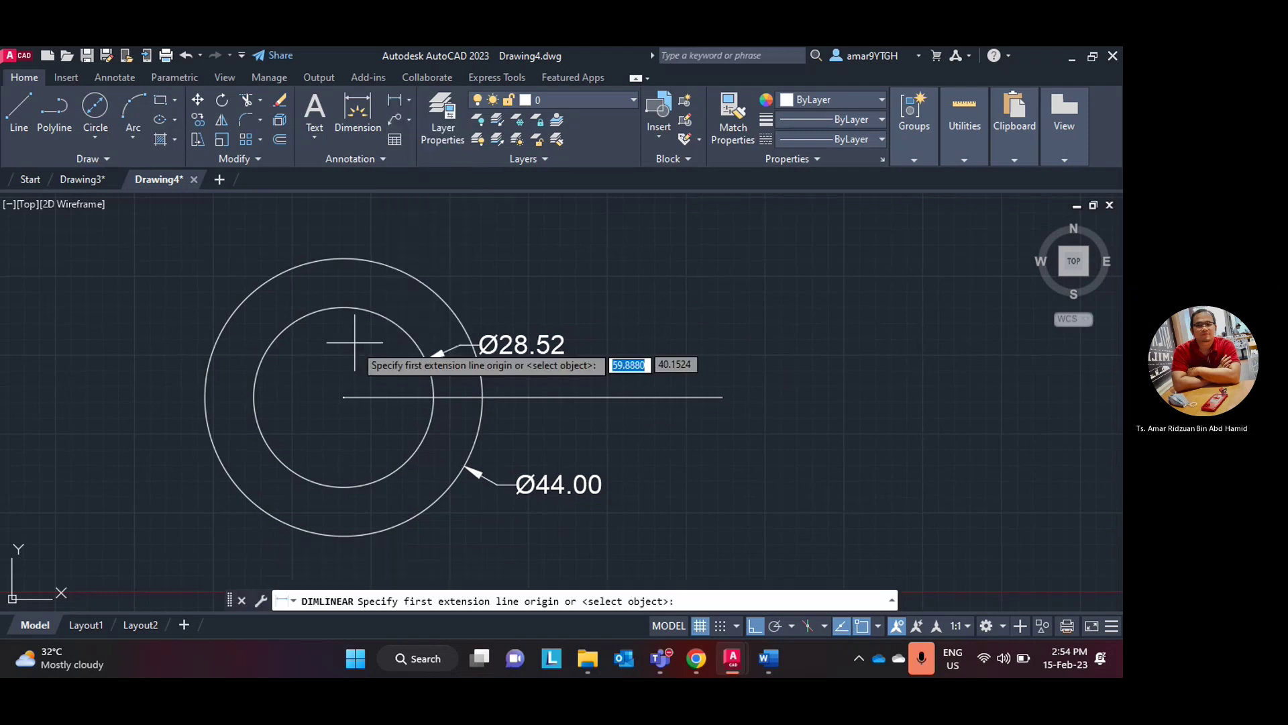
click(344, 397)
click(719, 397)
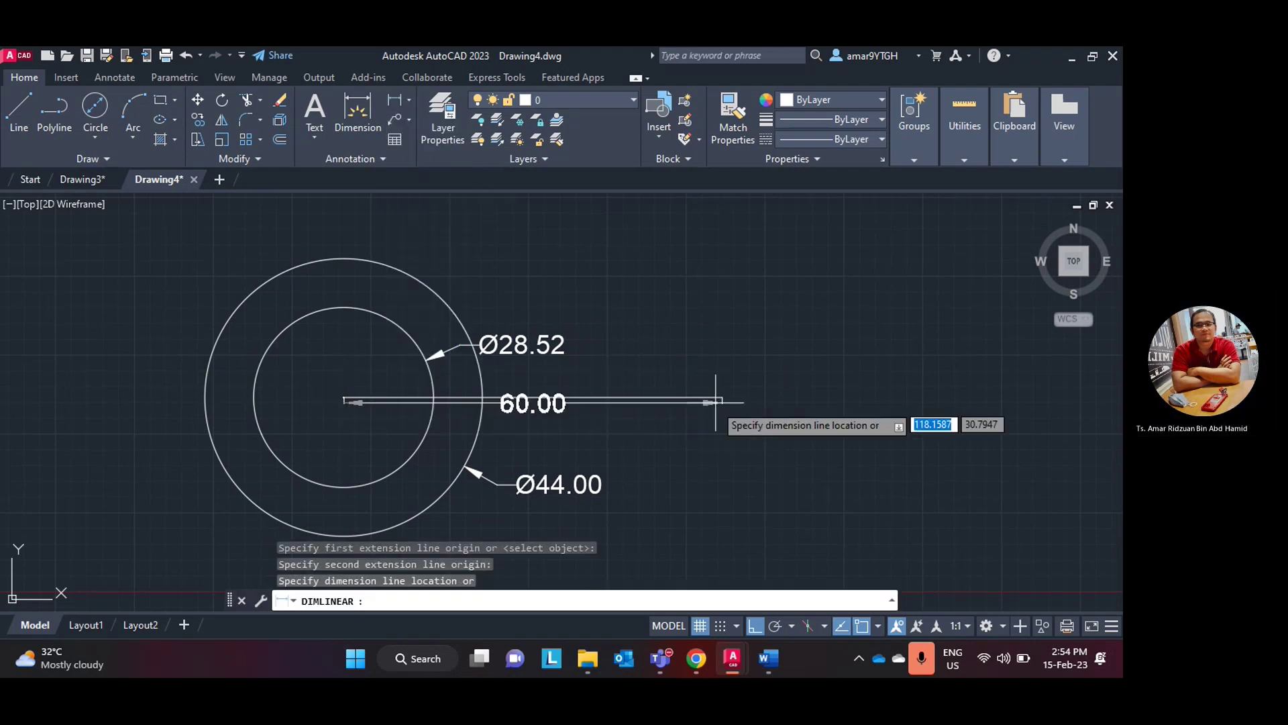
click(717, 417)
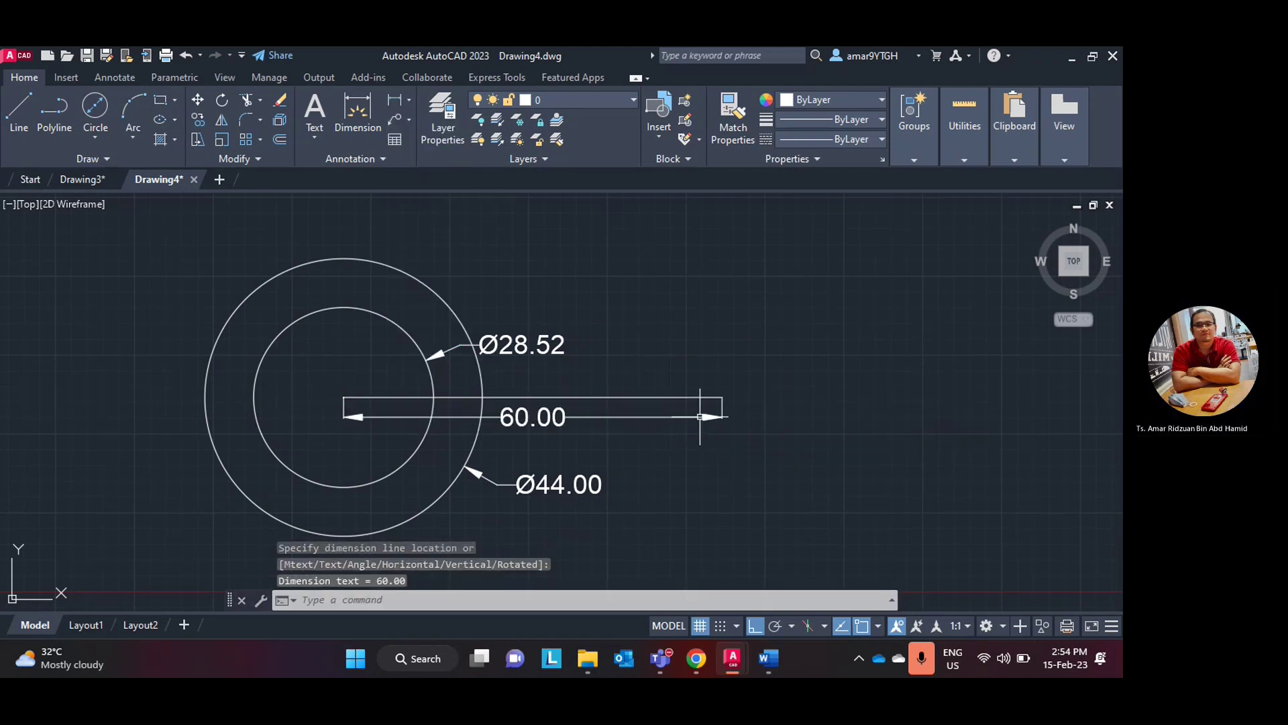
click(769, 659)
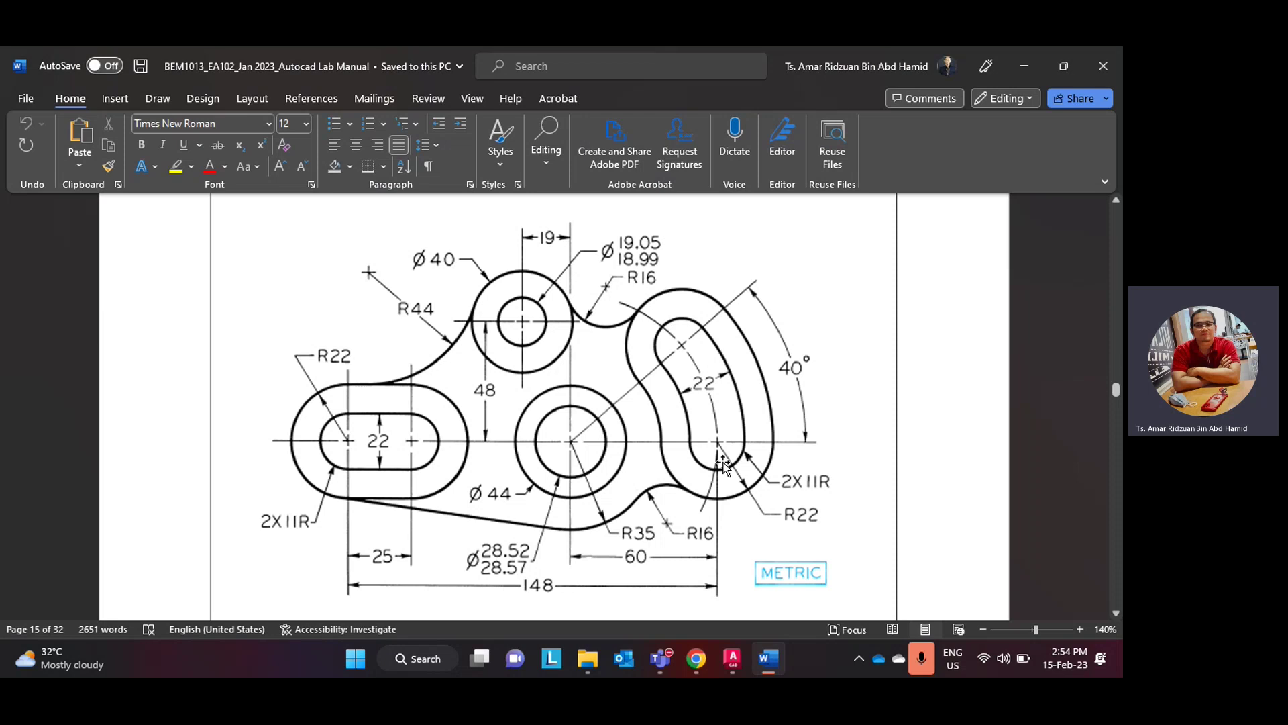
- Bring AutoCAD's Drawing4 back in front of Word from the taskbar
click(732, 658)
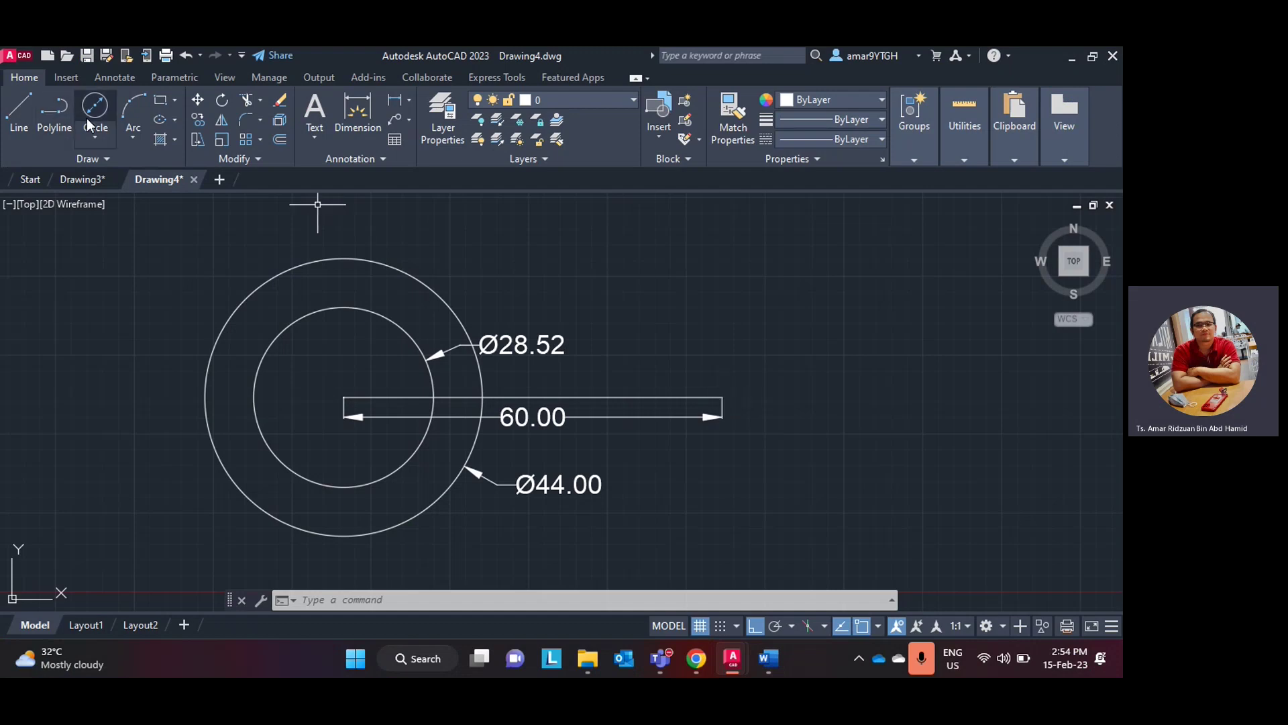
- Draw a radius-11 circle centred on the 60 line's right end
click(96, 136)
click(124, 168)
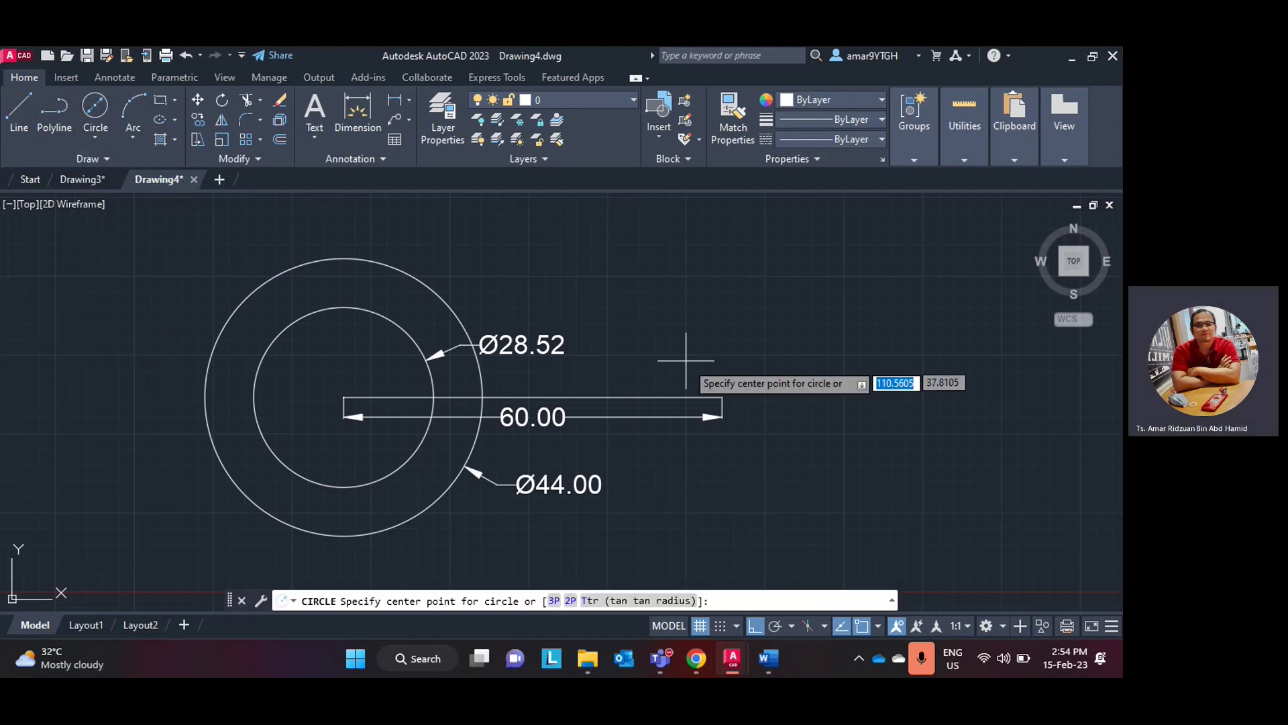
click(722, 397)
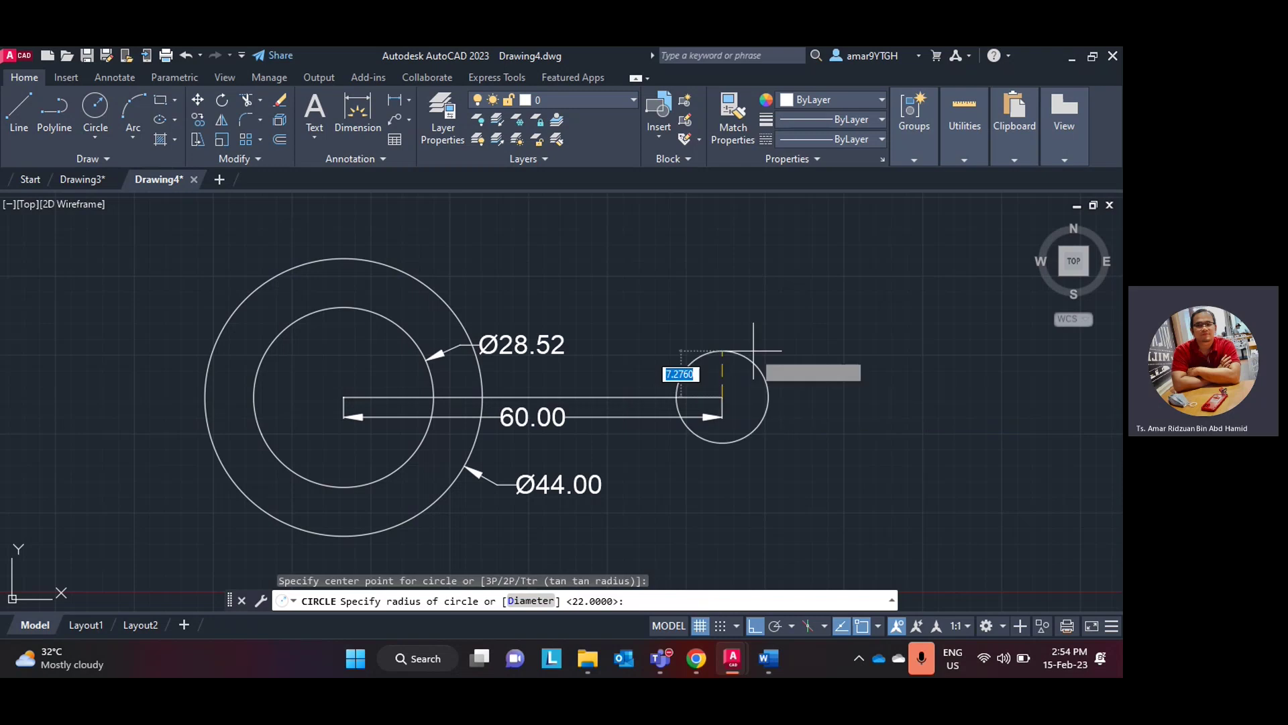
text(11)
key(Return)
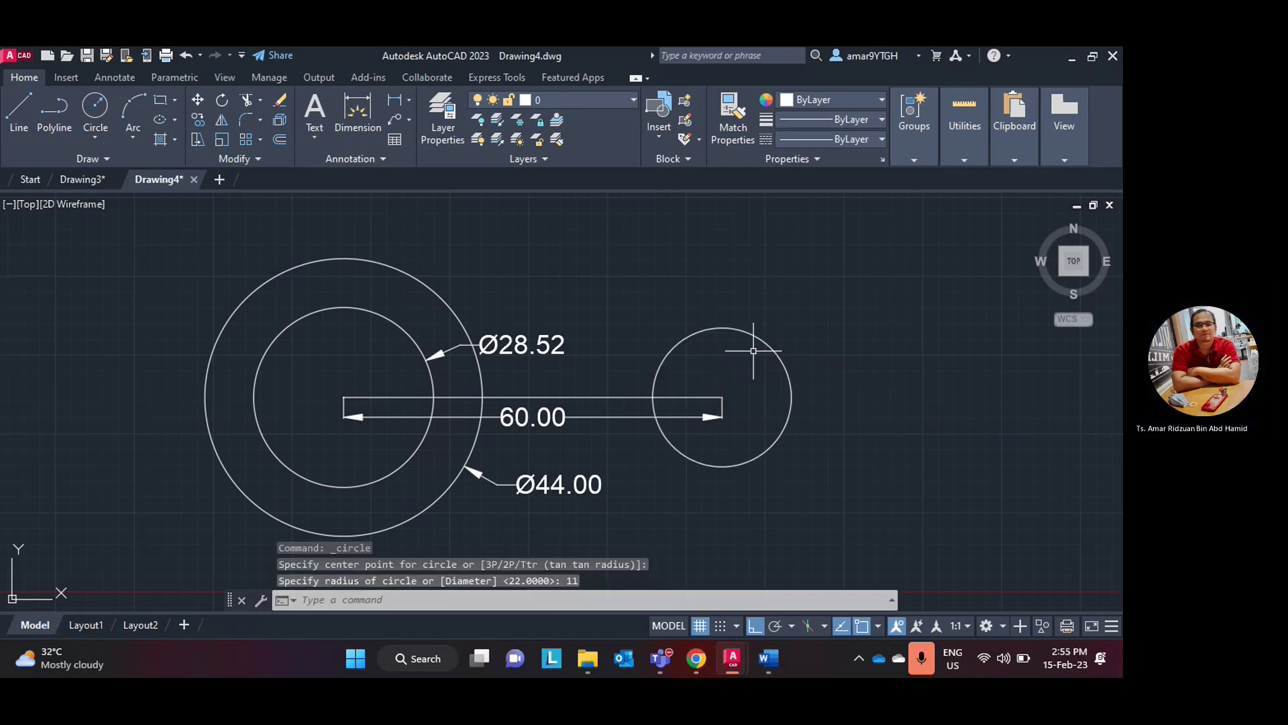
- Draw a concentric radius-22 circle around the radius-11 circle
click(772, 659)
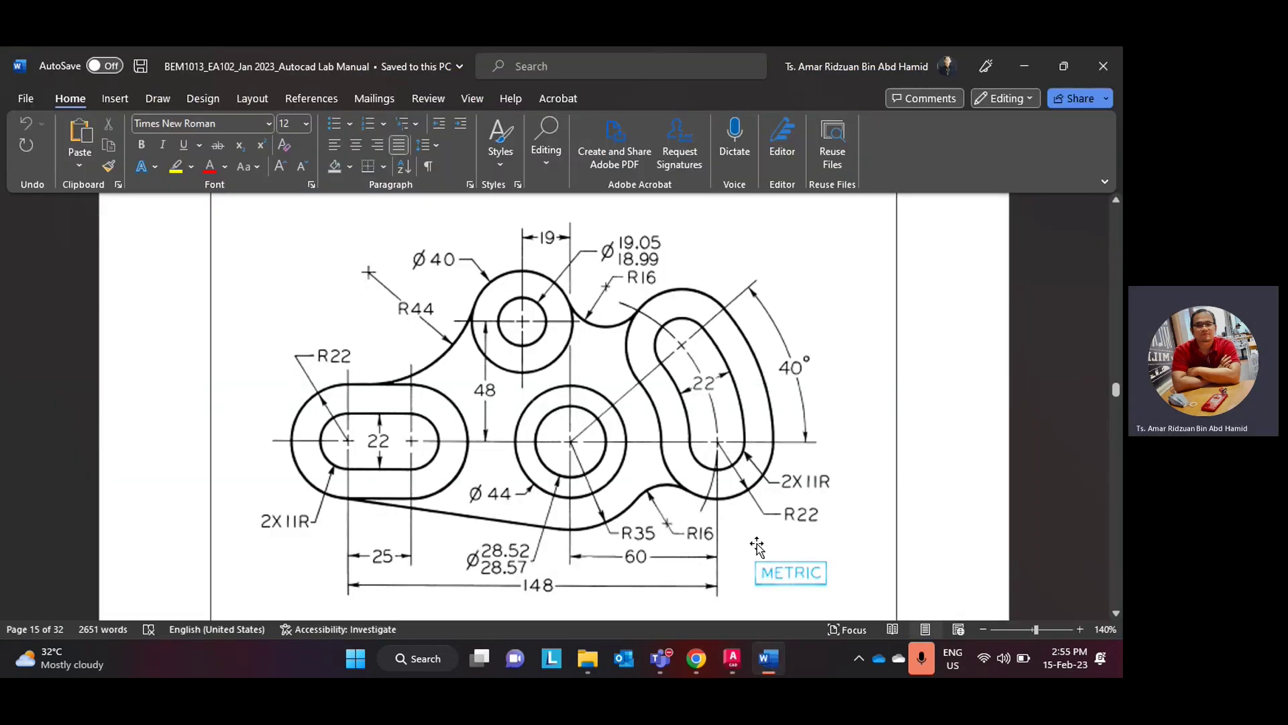
click(772, 659)
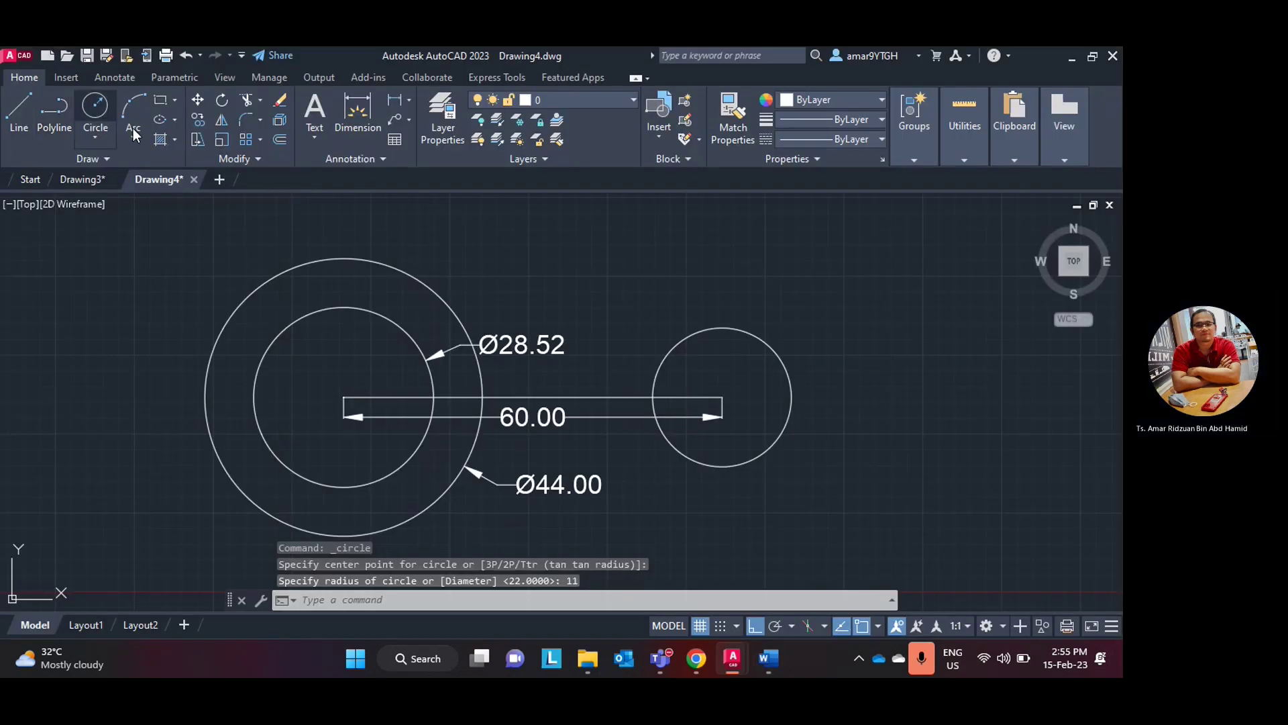
click(99, 114)
click(778, 374)
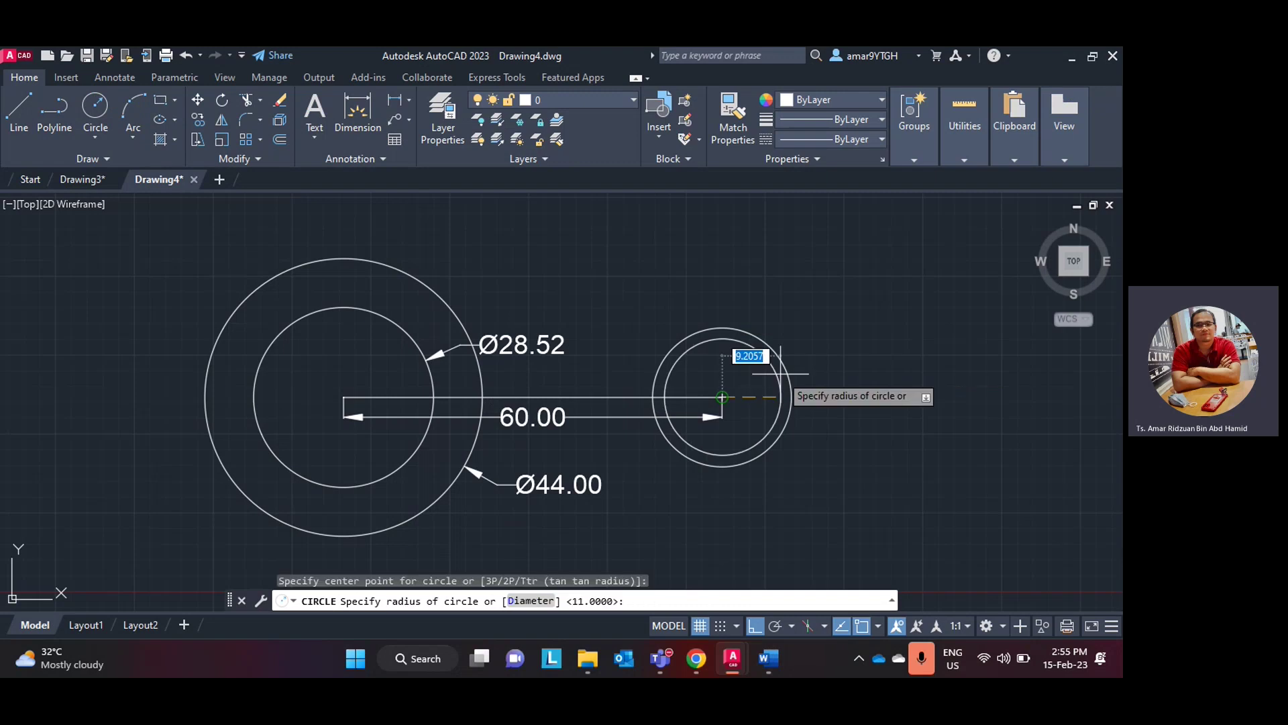
text(22)
key(Return)
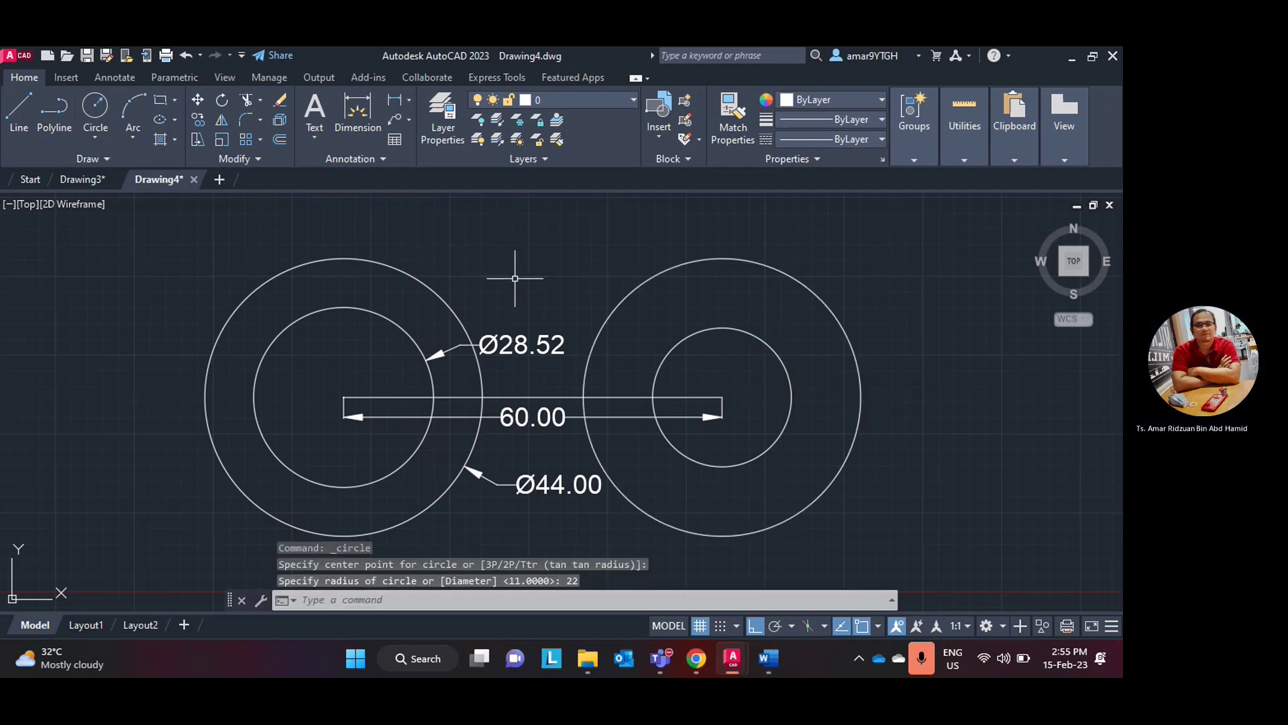
- With object snap tracking on, draw a horizontal line from the right centre past the outer circle
click(839, 625)
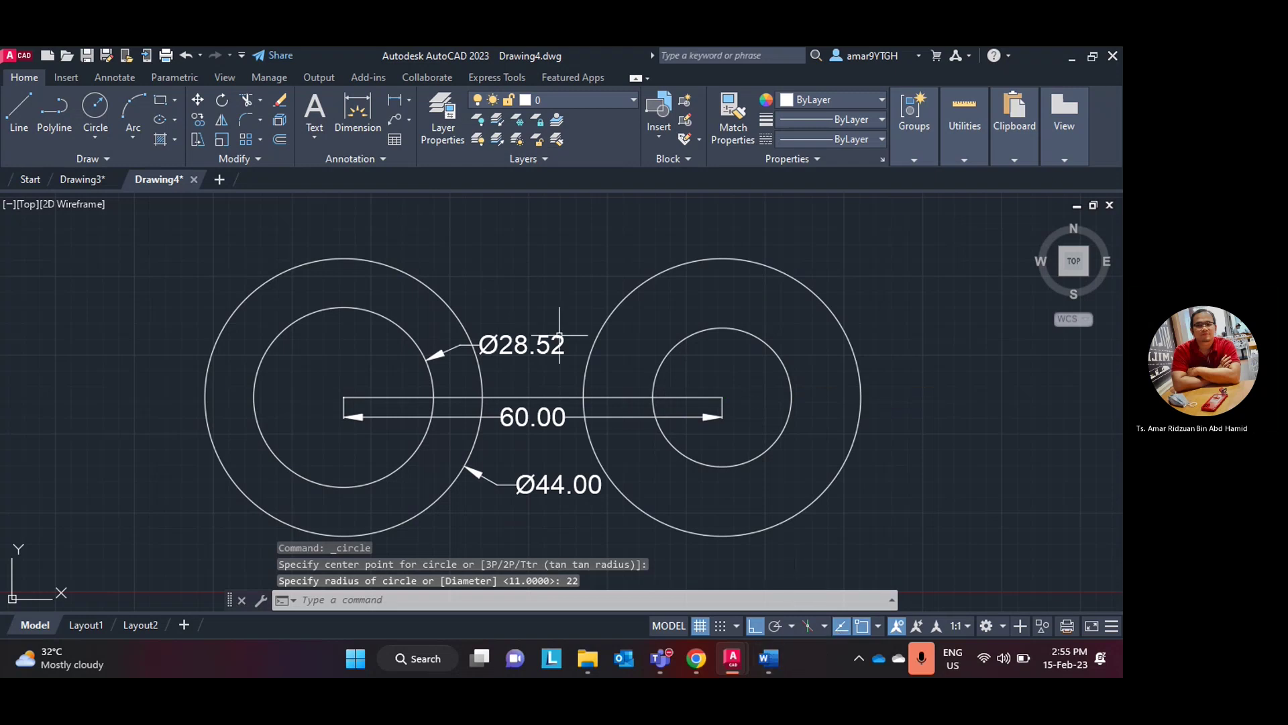
click(19, 111)
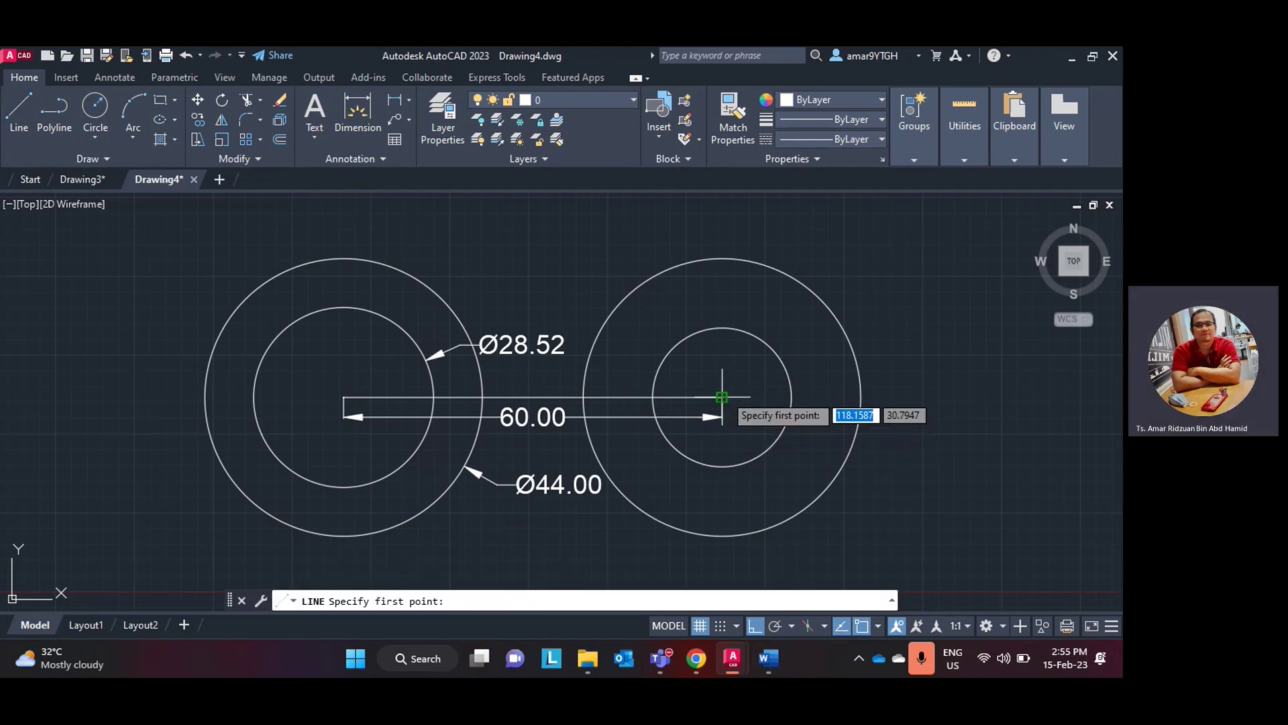
click(722, 399)
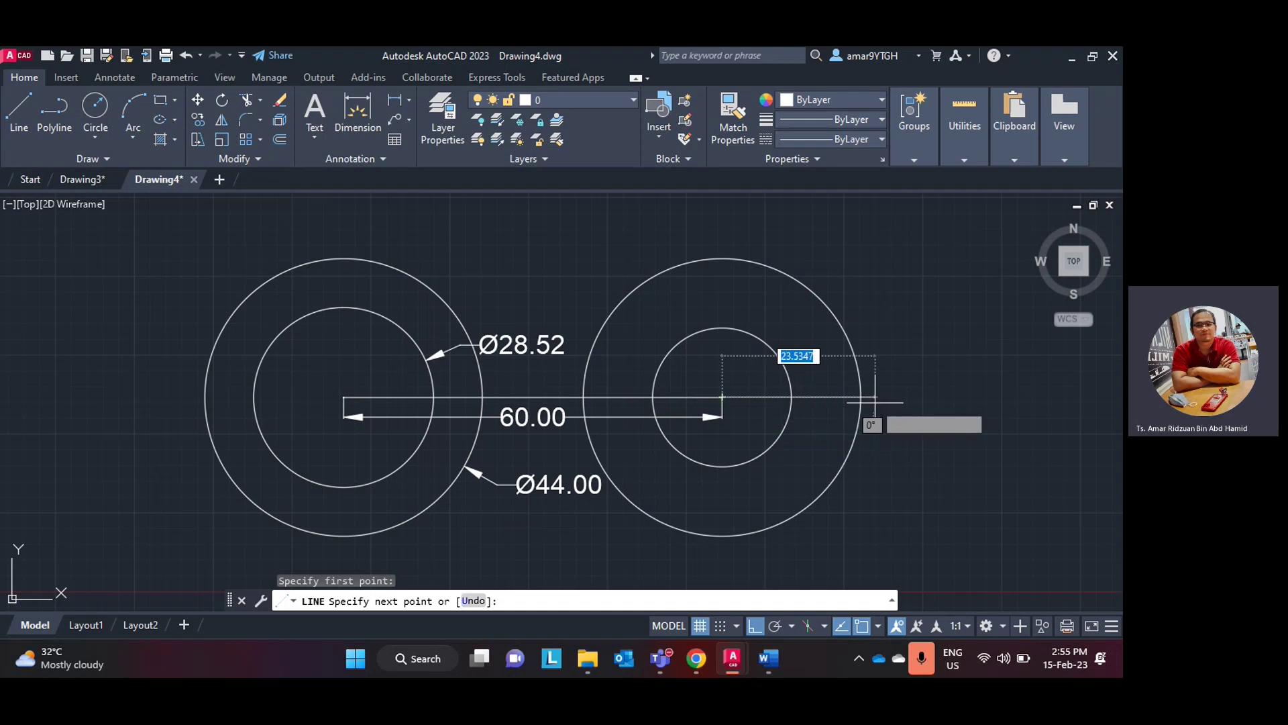
scroll(875, 402, up, 2)
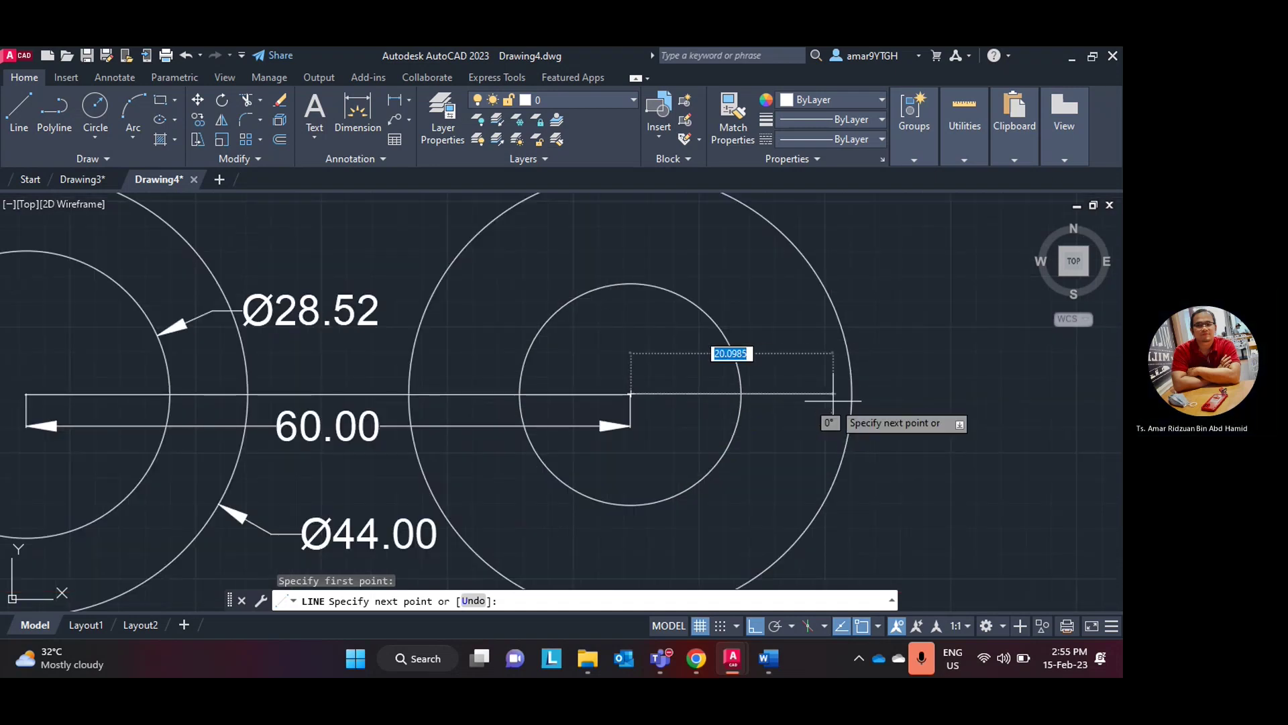
key(Escape)
key(Return)
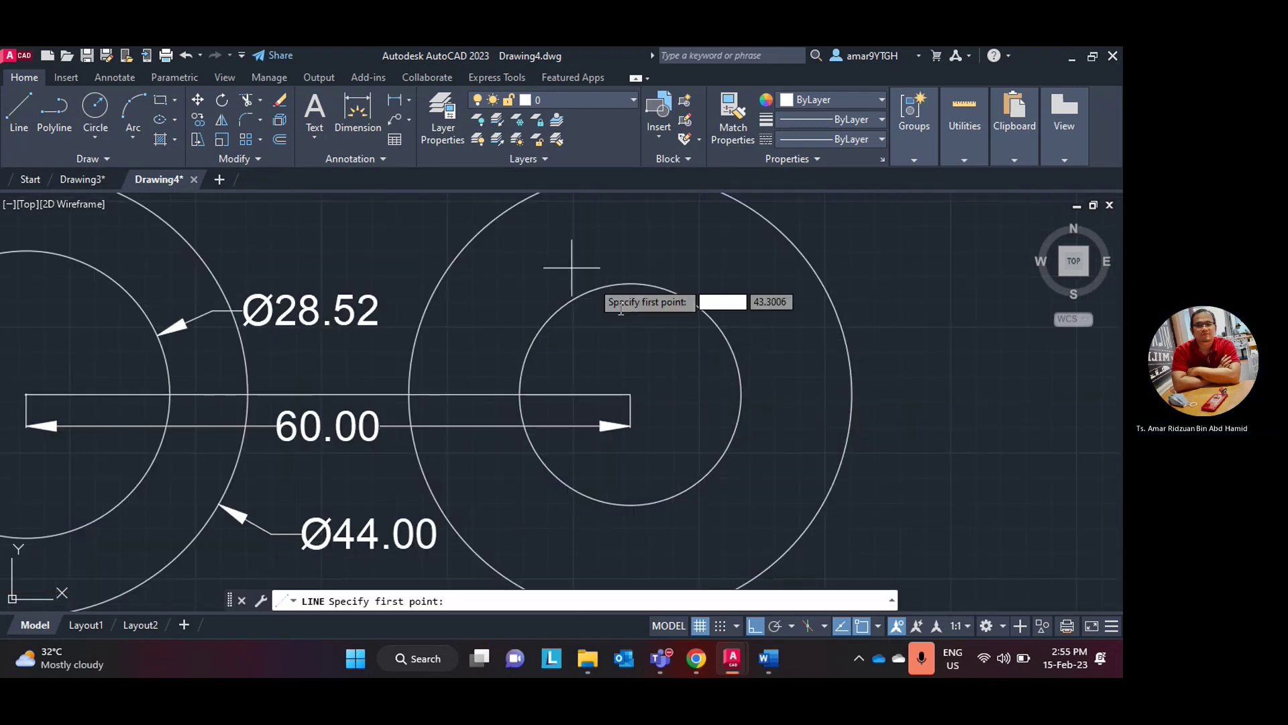
click(630, 394)
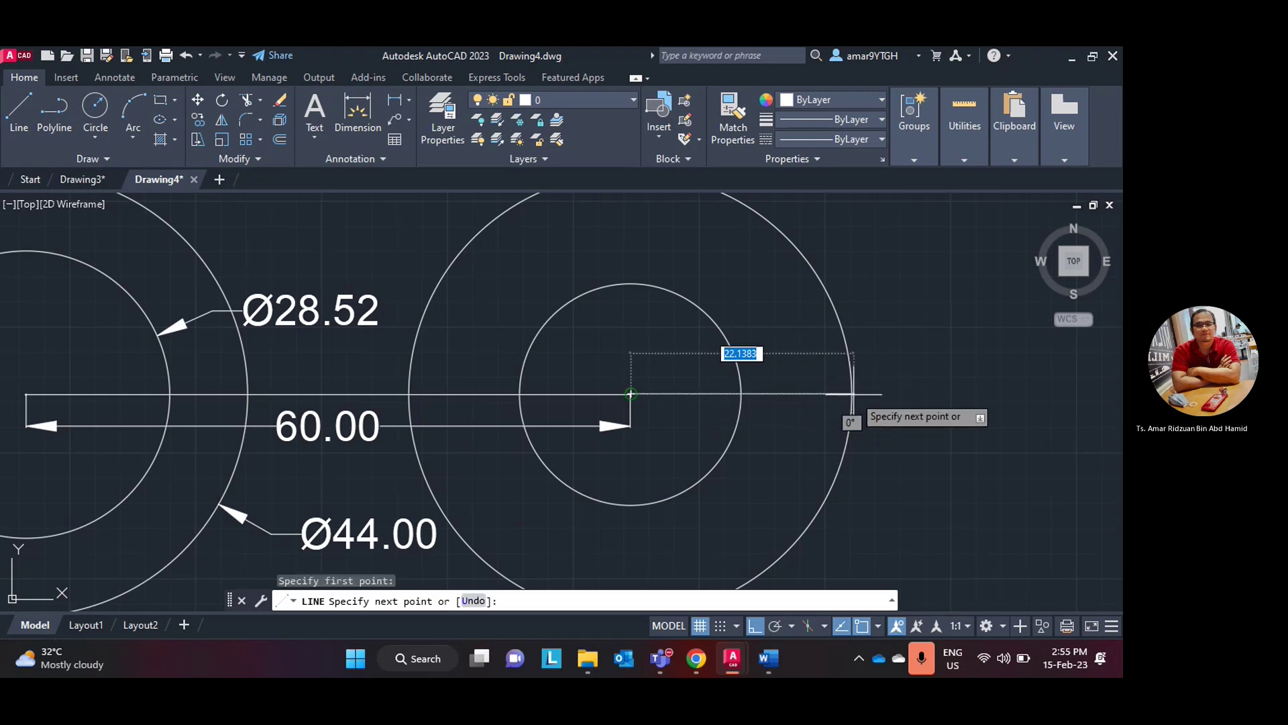
scroll(851, 394, down, 1)
click(902, 394)
key(Escape)
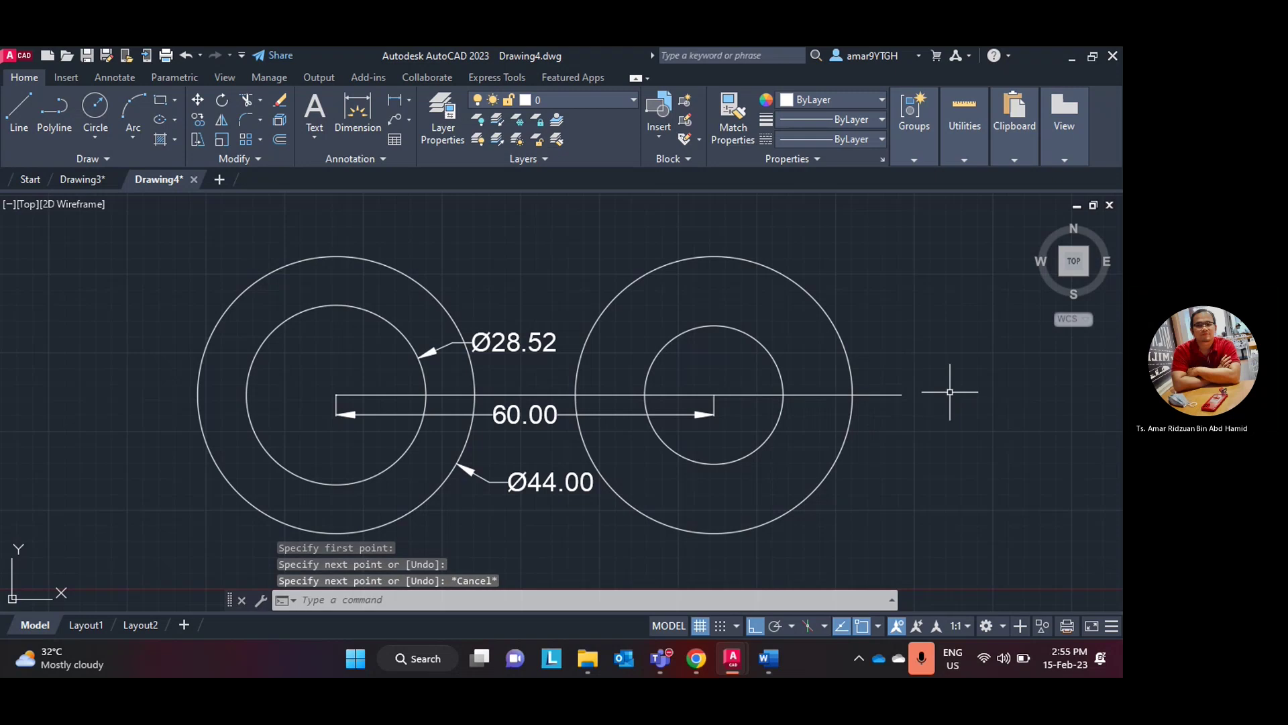
scroll(872, 429, up, 1)
scroll(872, 429, down, 1)
middle_drag(872, 429, 843, 400)
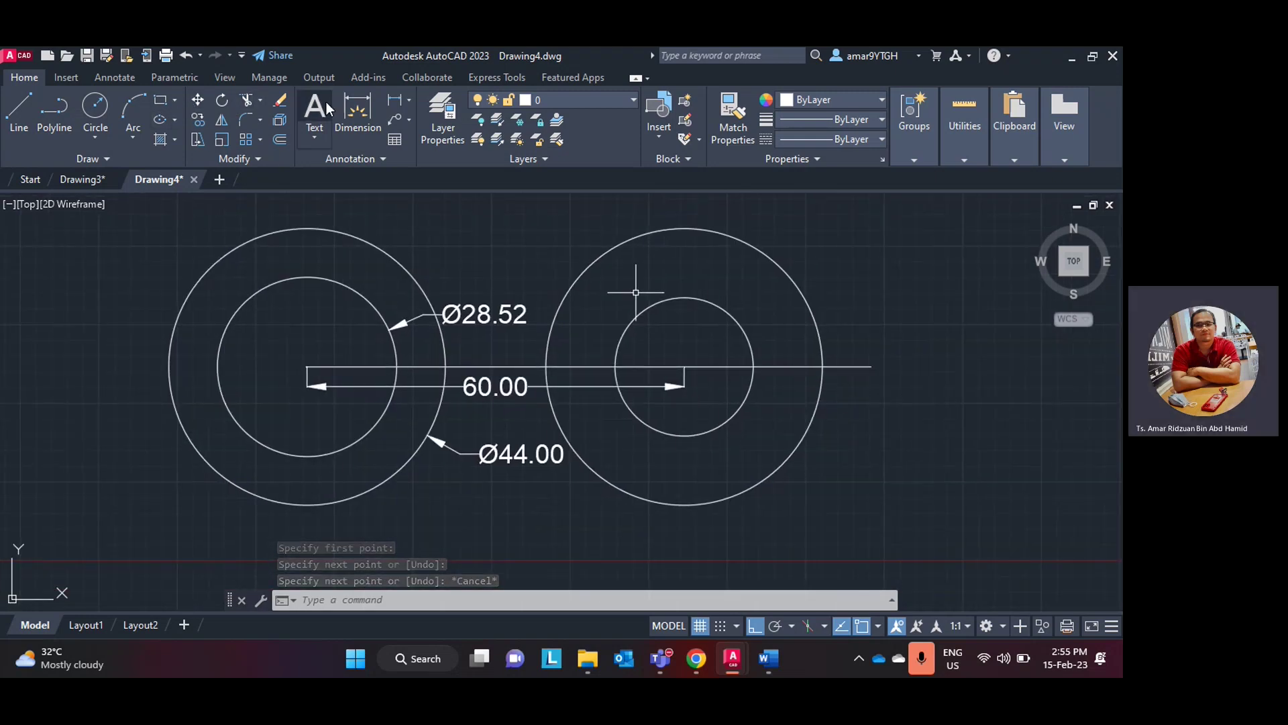
- Dimension the right circles with radius dimensions R11.00 and R22.00
click(410, 102)
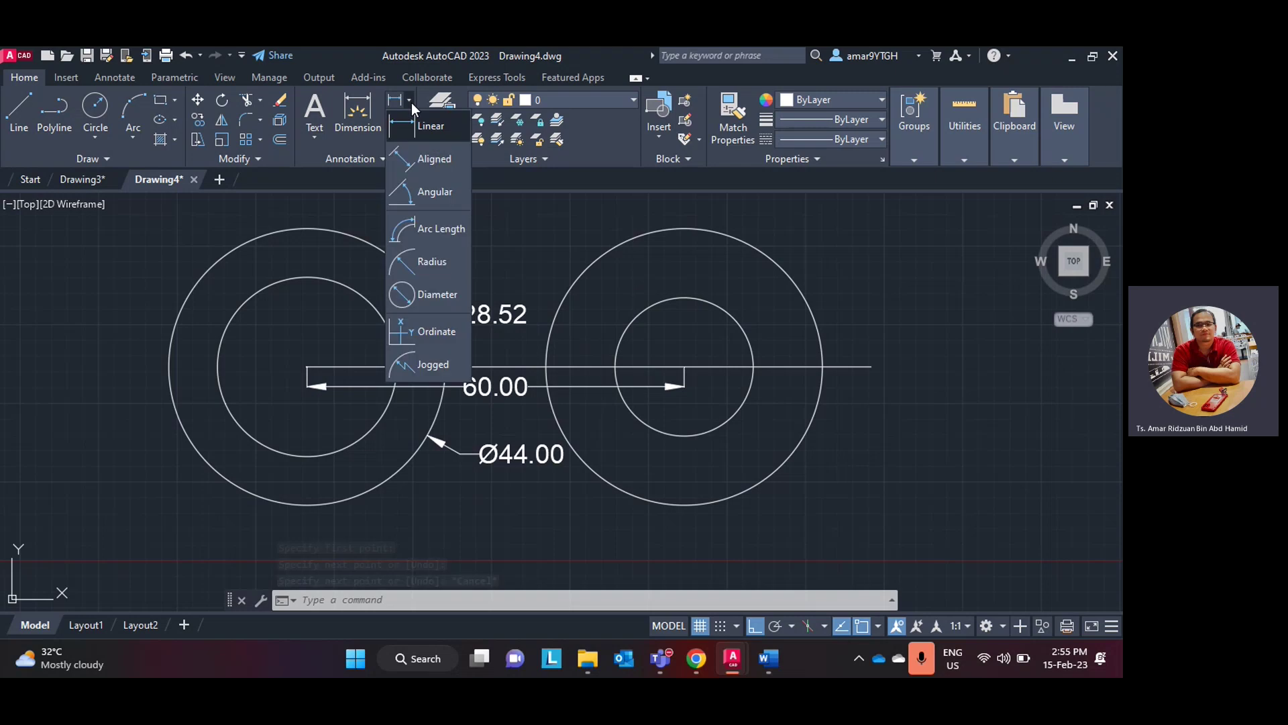
click(430, 262)
click(736, 417)
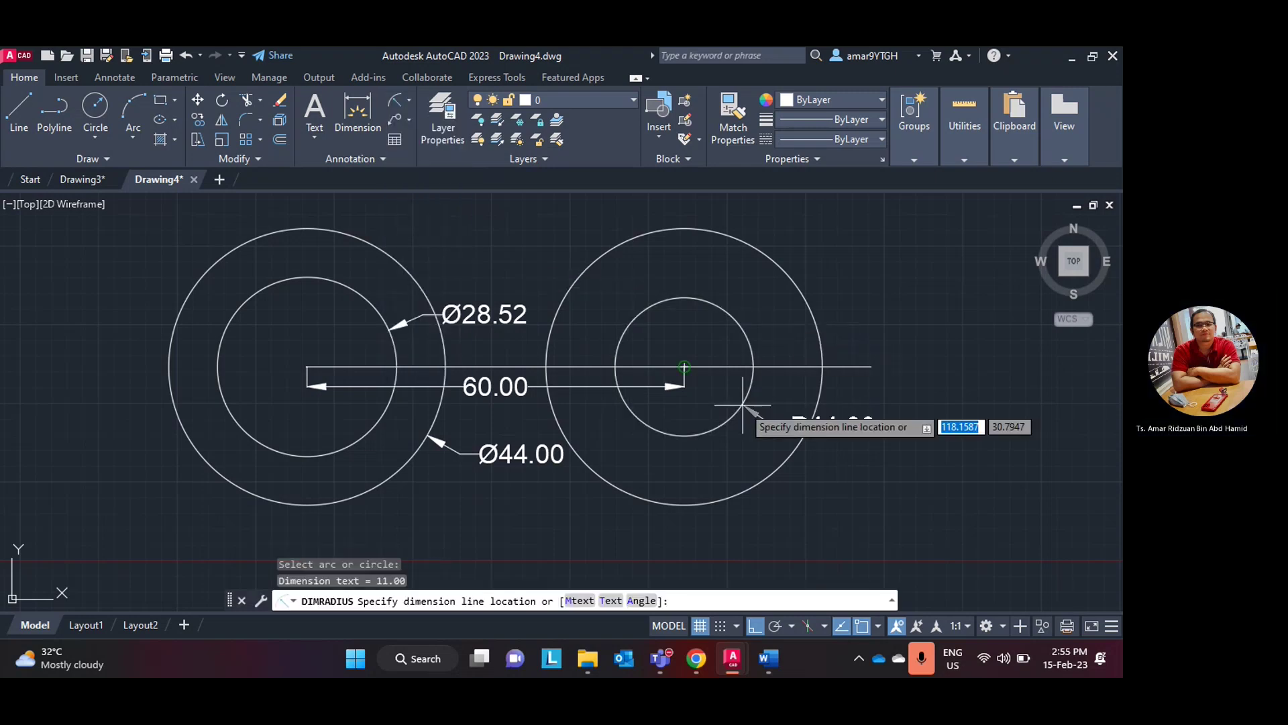
click(735, 437)
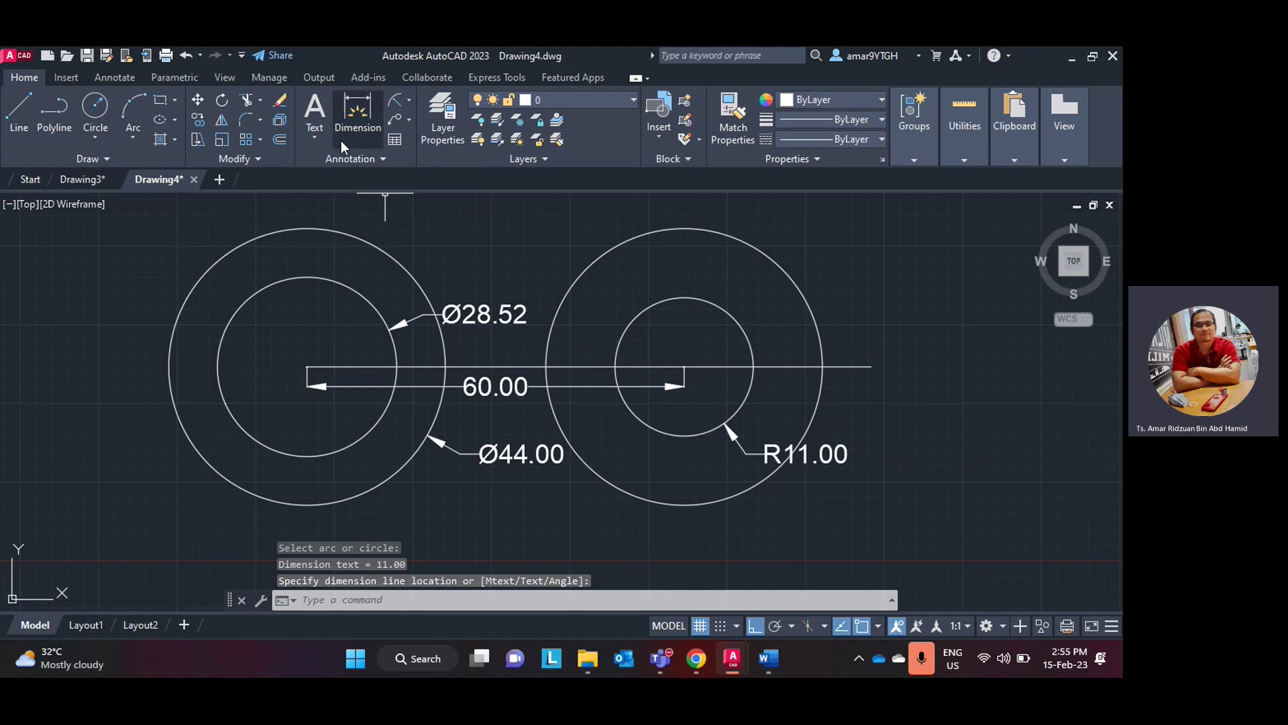
click(398, 119)
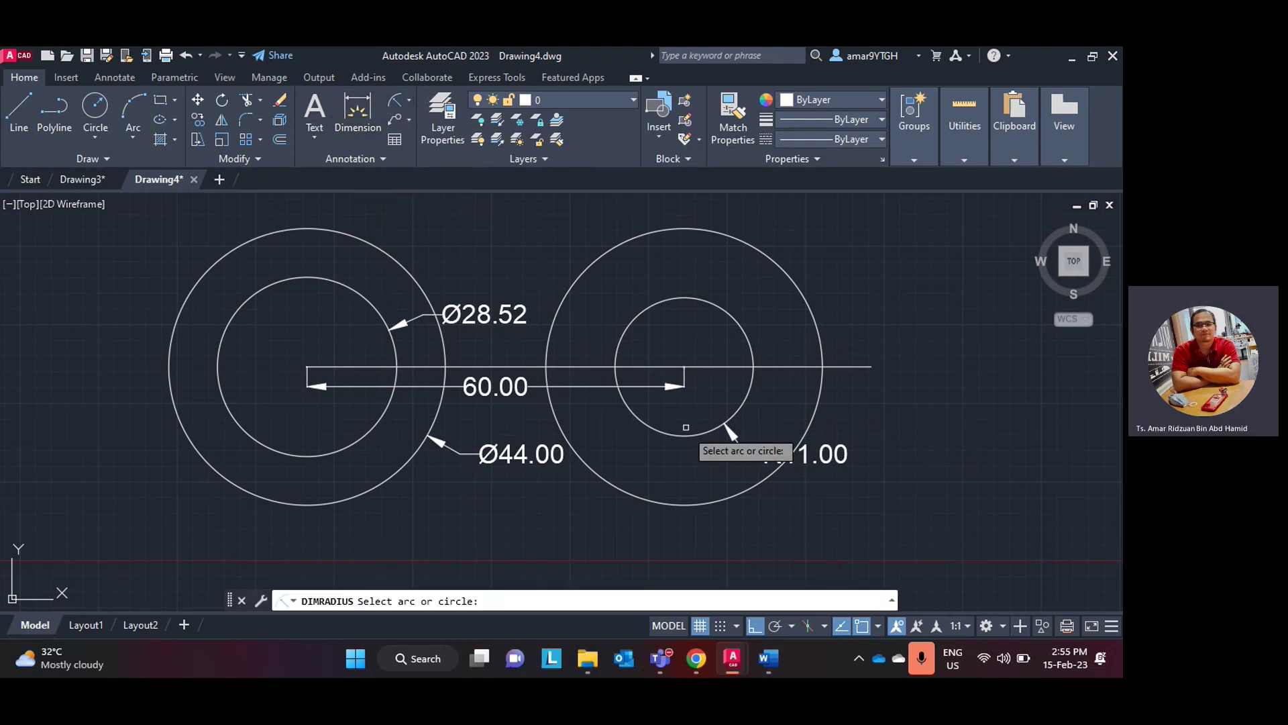
click(763, 481)
click(785, 499)
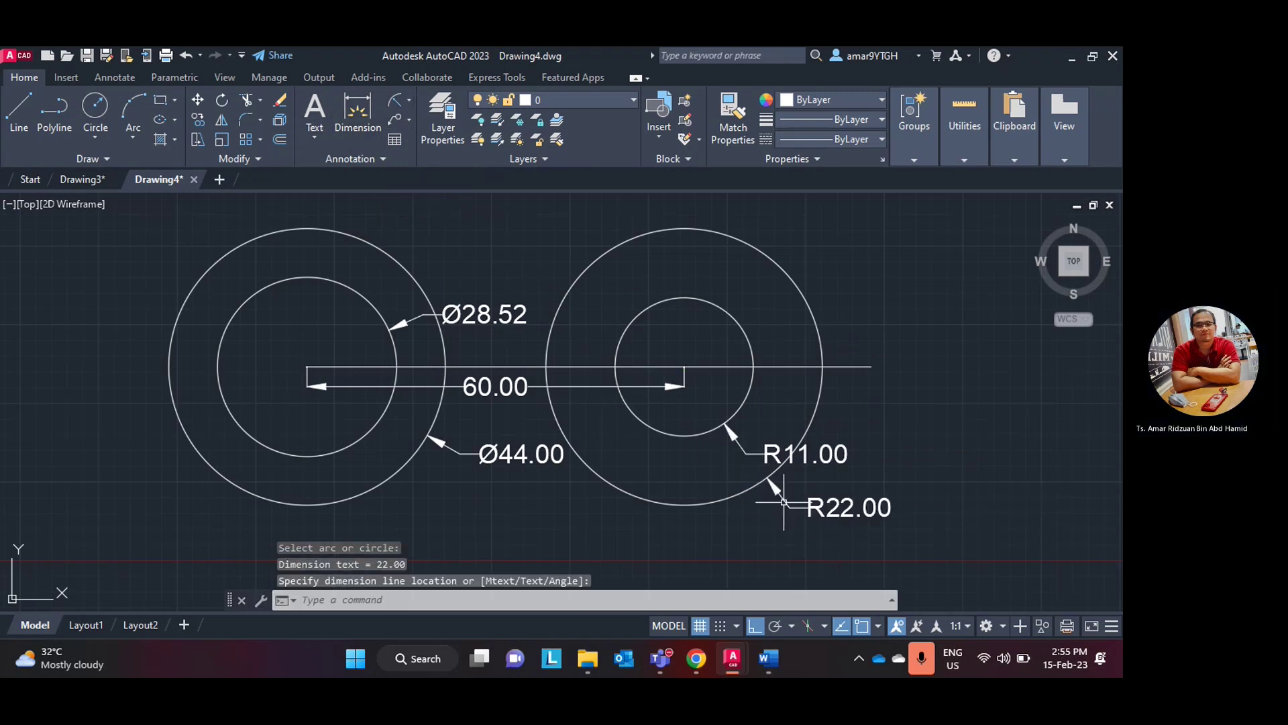
click(777, 671)
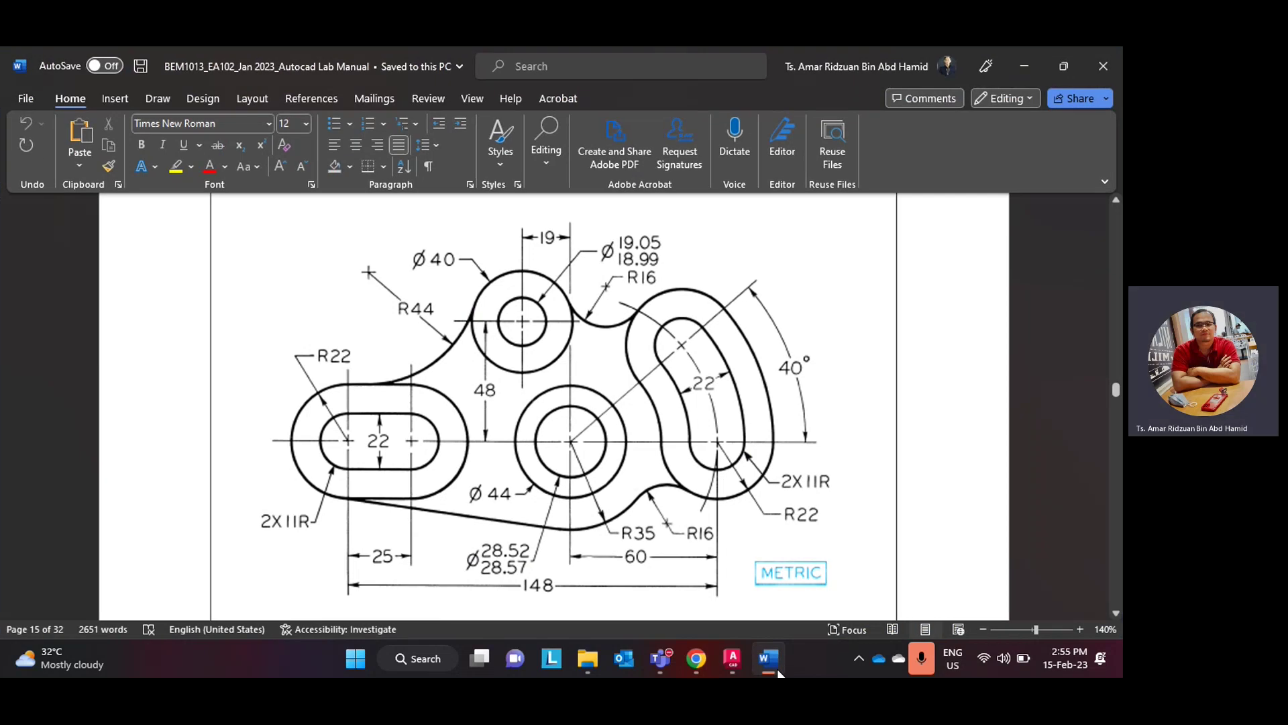
click(778, 670)
- Show the lab manual's page 15 metric part drawing in Word
click(778, 671)
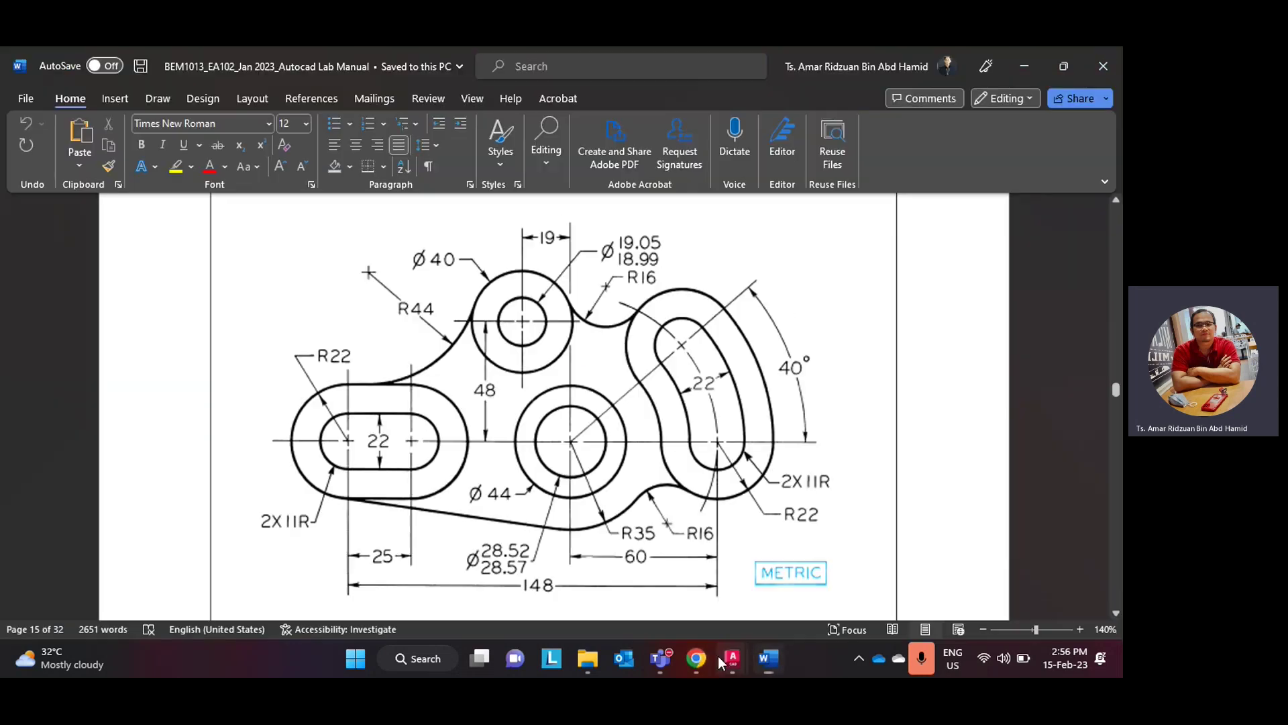
- Back in Drawing4, draw a line 60 long at 40° from the left circles' centre
mouse_move(718, 655)
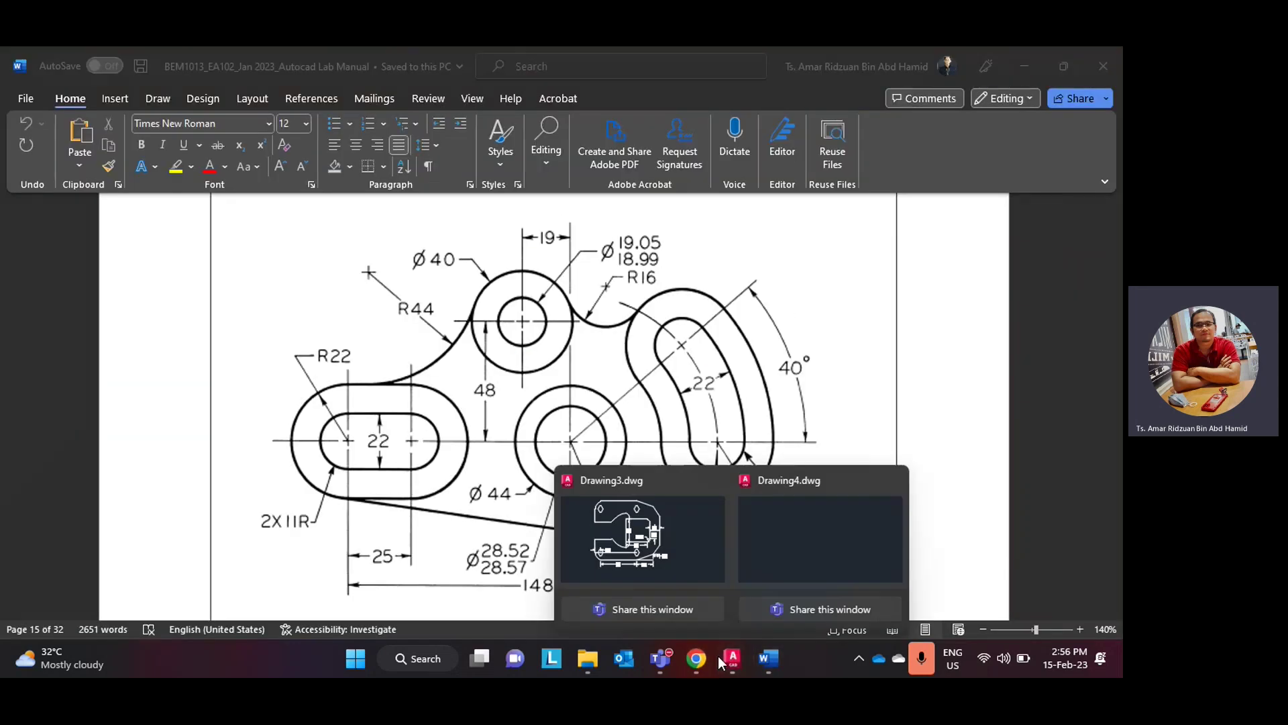
click(783, 559)
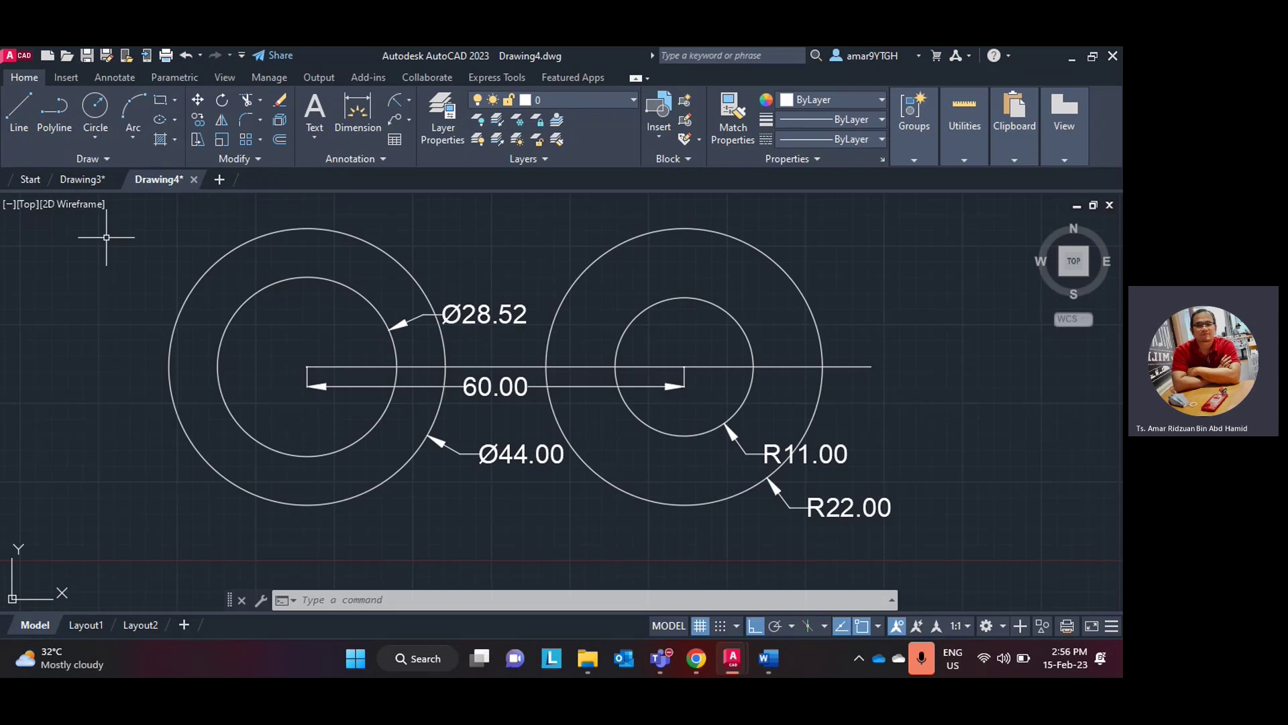
click(19, 111)
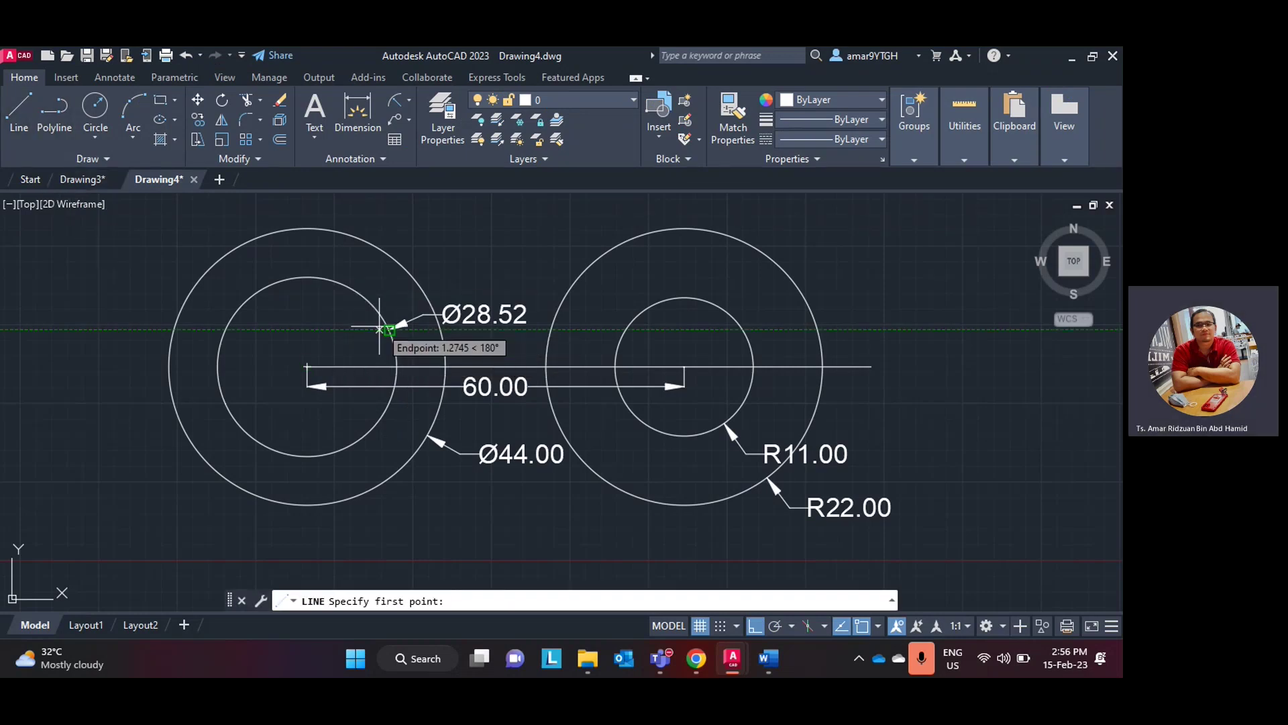
click(307, 366)
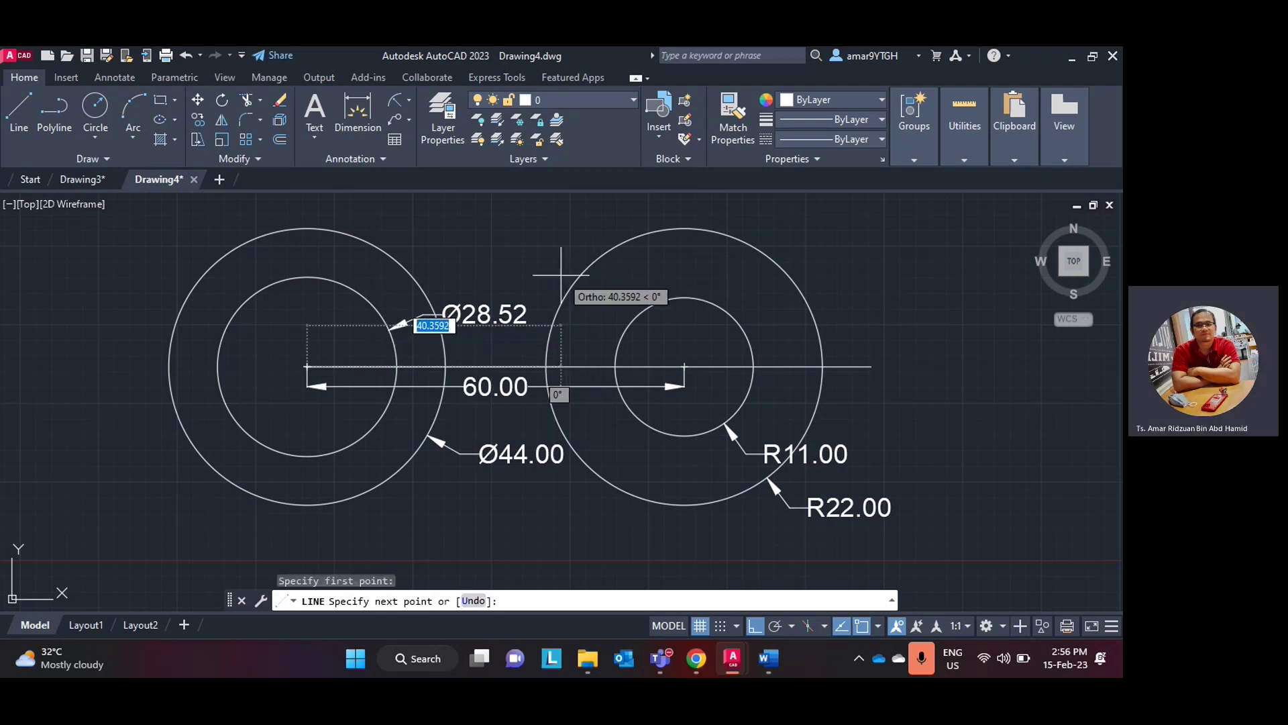
key(F8)
scroll(618, 276, down, 3)
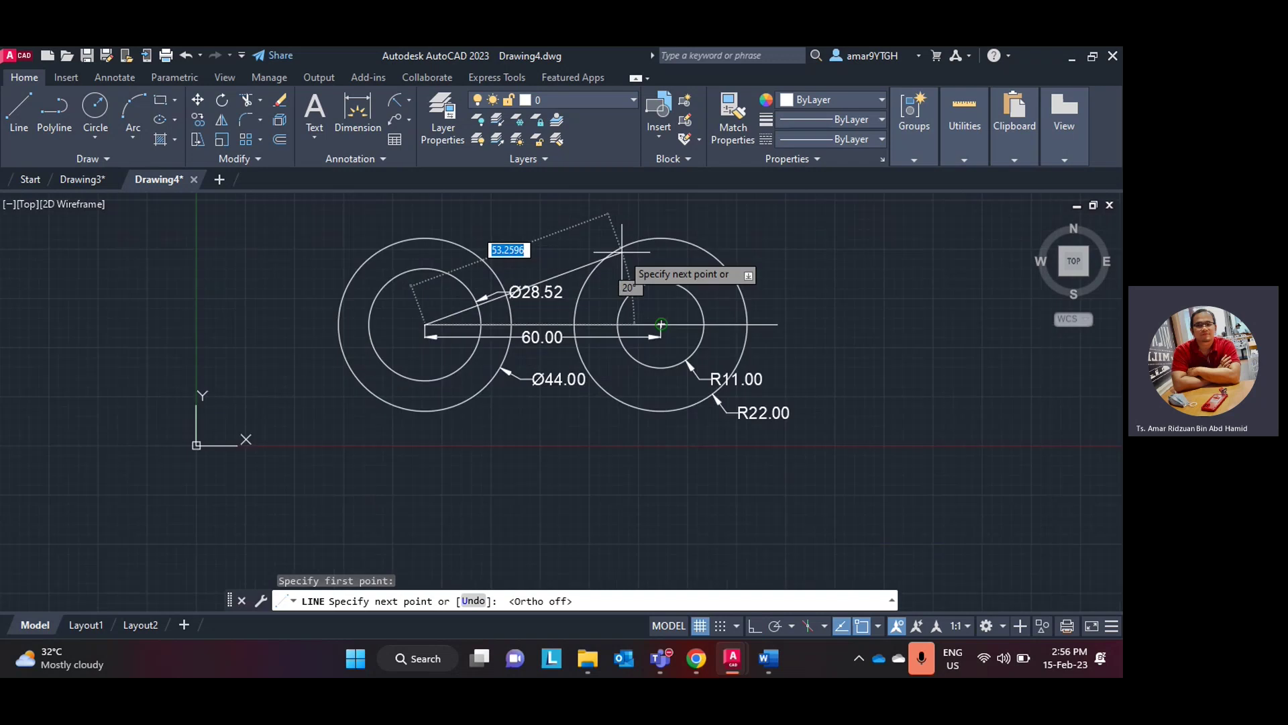
middle_drag(625, 281, 604, 376)
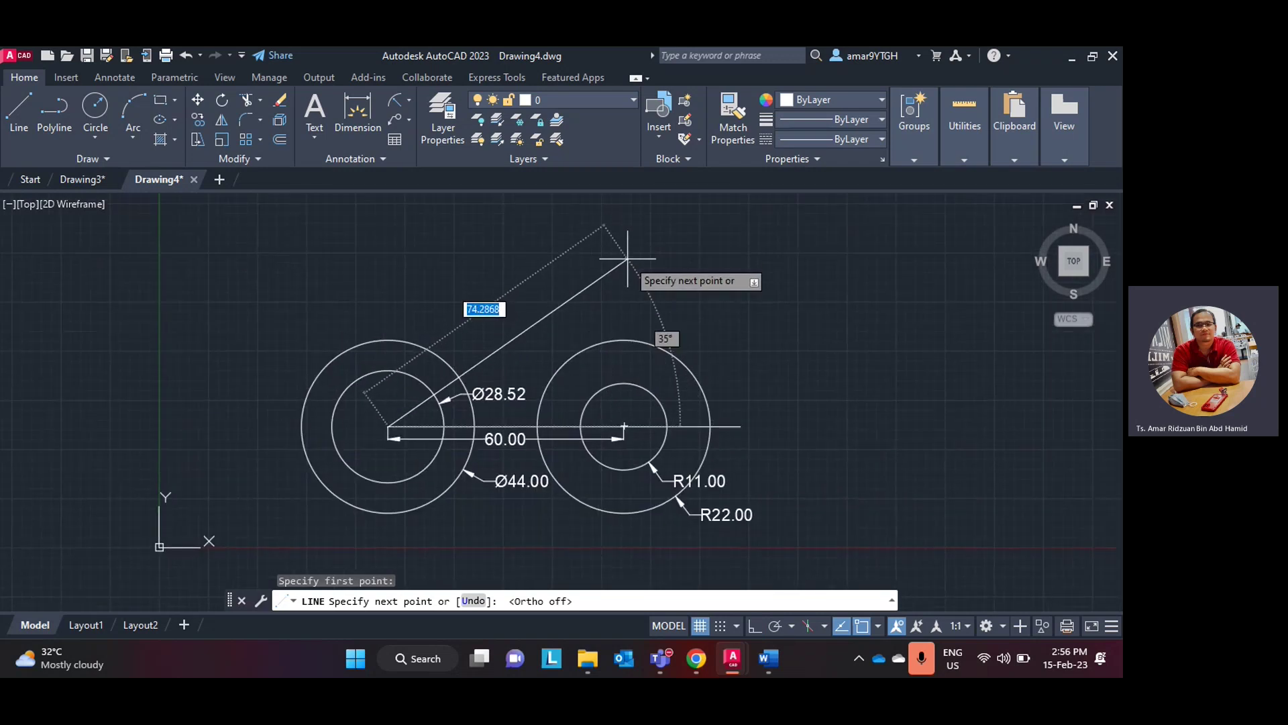
text(@)
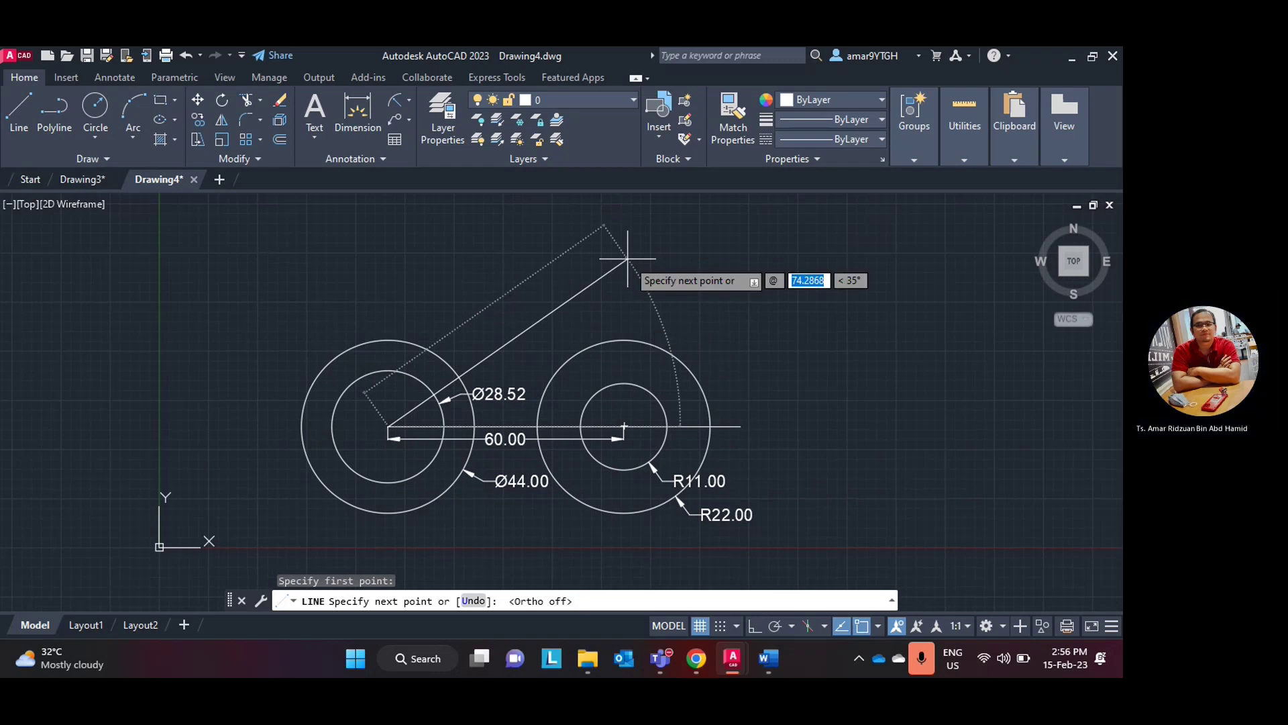
text(60)
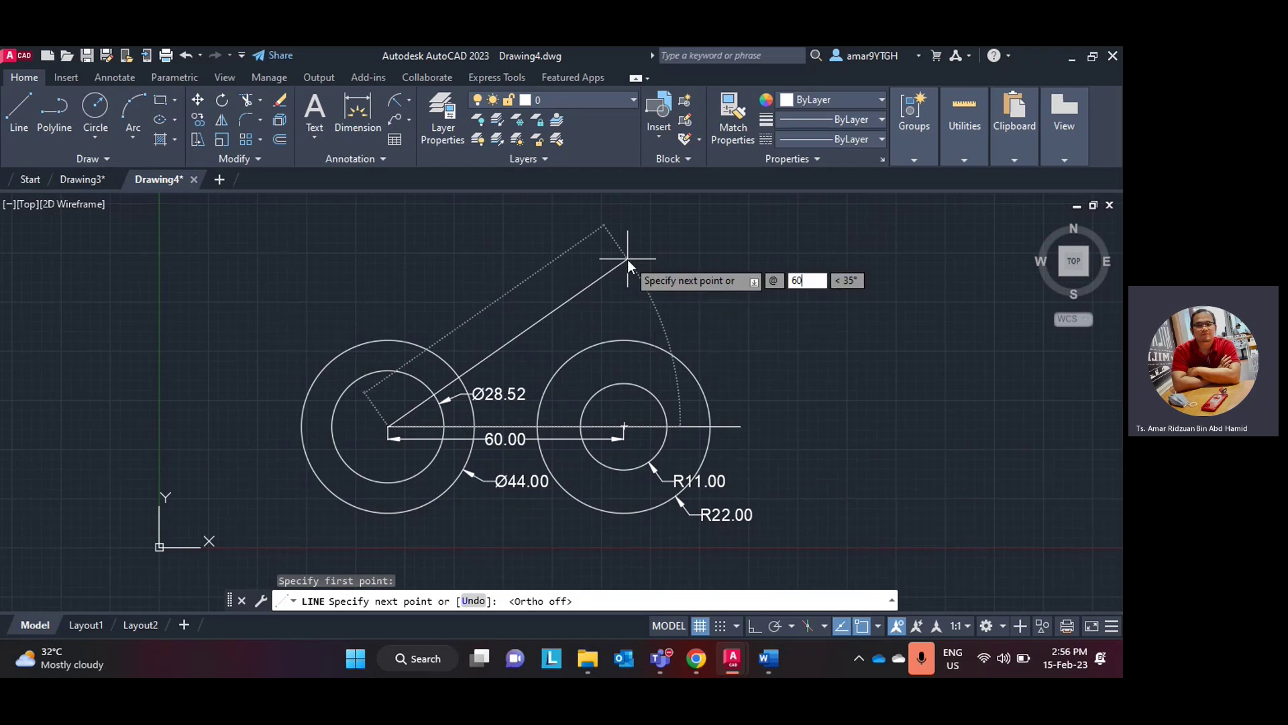
key(Tab)
text(40)
key(Return)
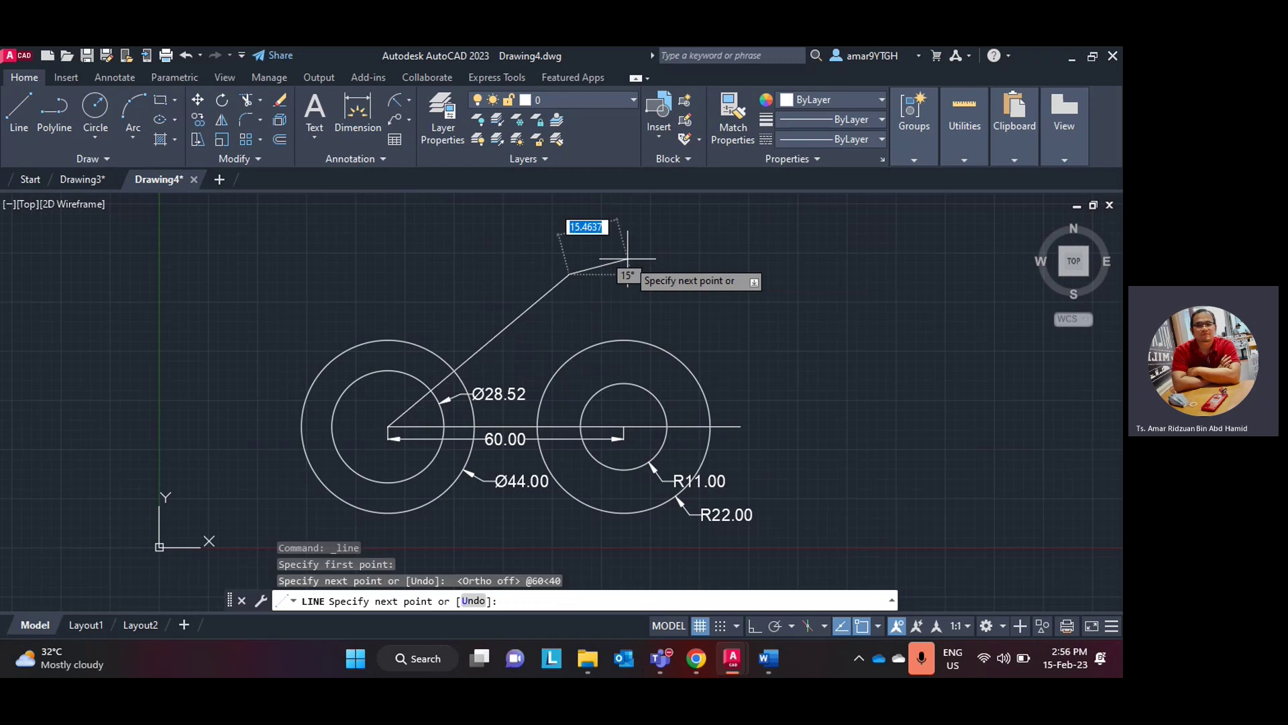
key(Escape)
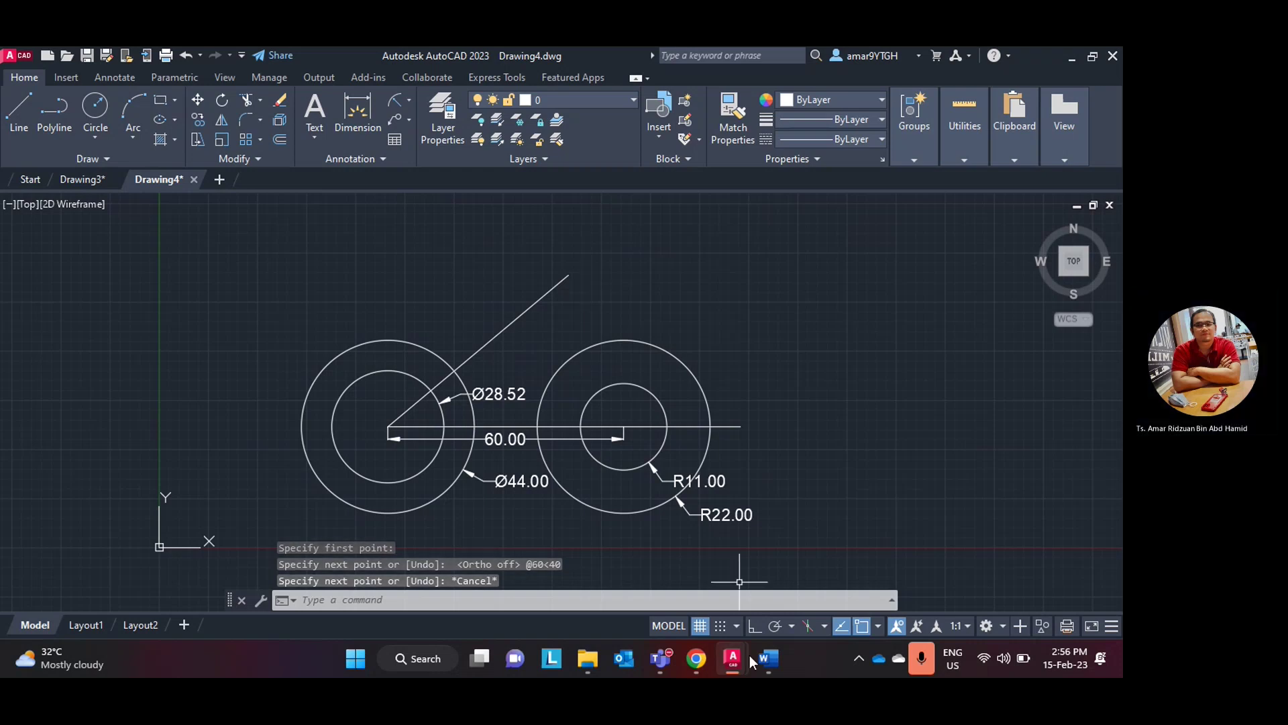
- Glance at the Word reference drawing and return to the AutoCAD drawing
click(702, 661)
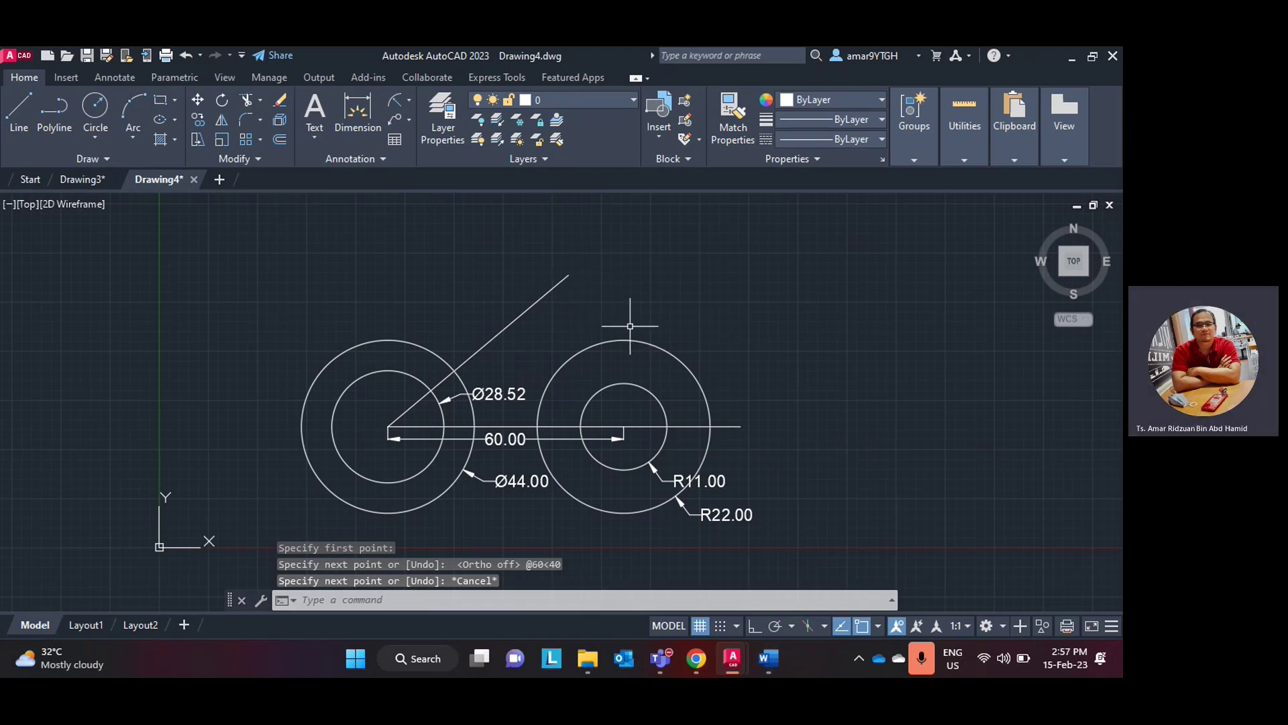
click(764, 666)
click(764, 665)
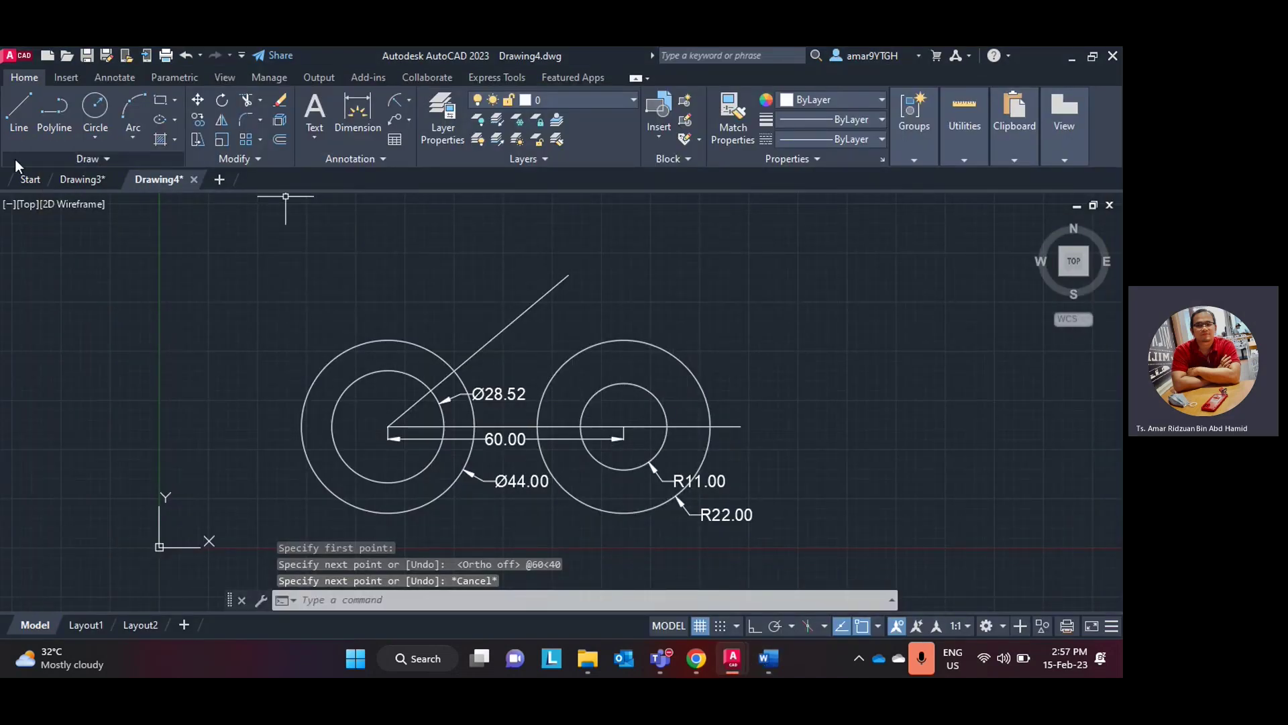
- Copy the right R11/R22 circle pair so it is centred on the 40° line's upper end
click(199, 122)
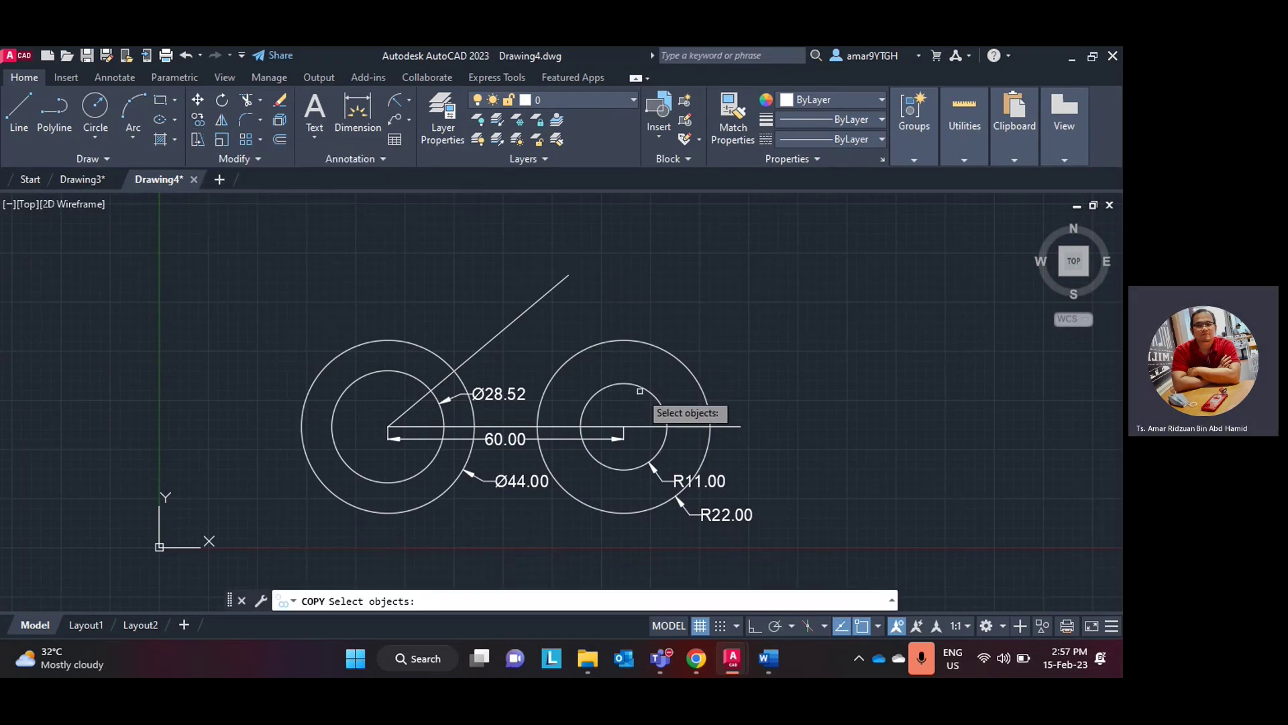
click(646, 387)
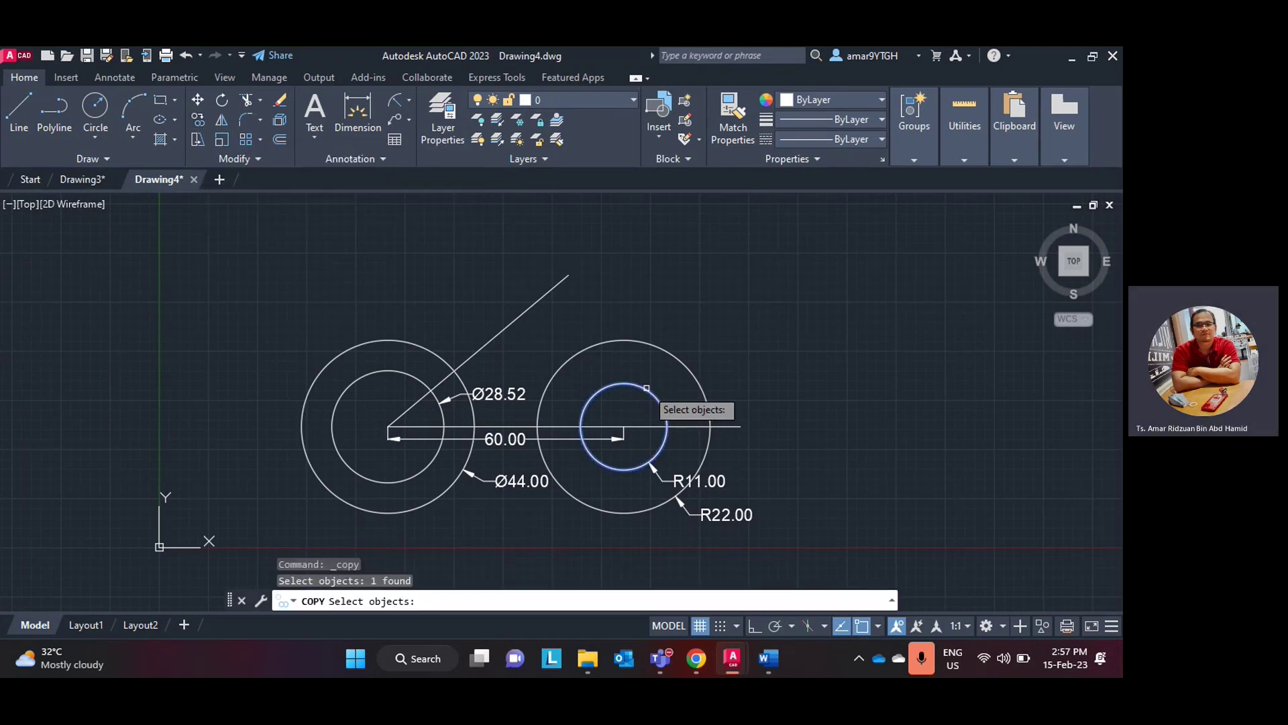
click(693, 374)
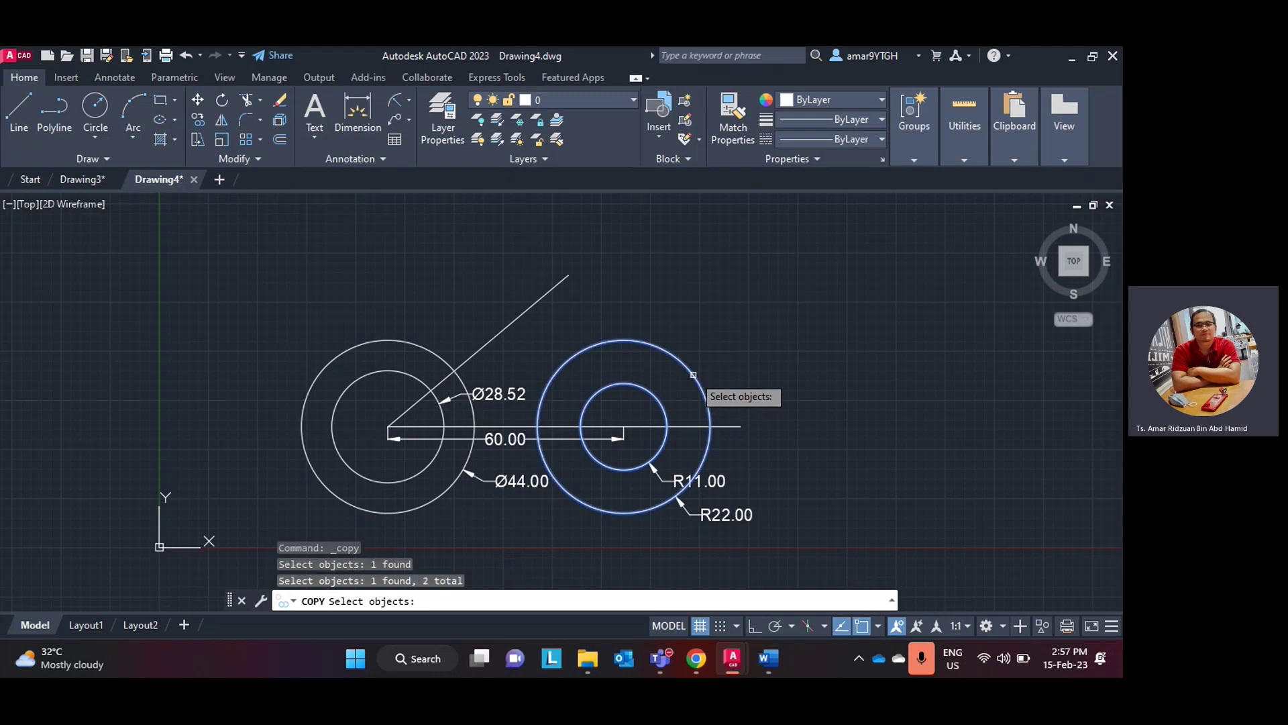
key(Return)
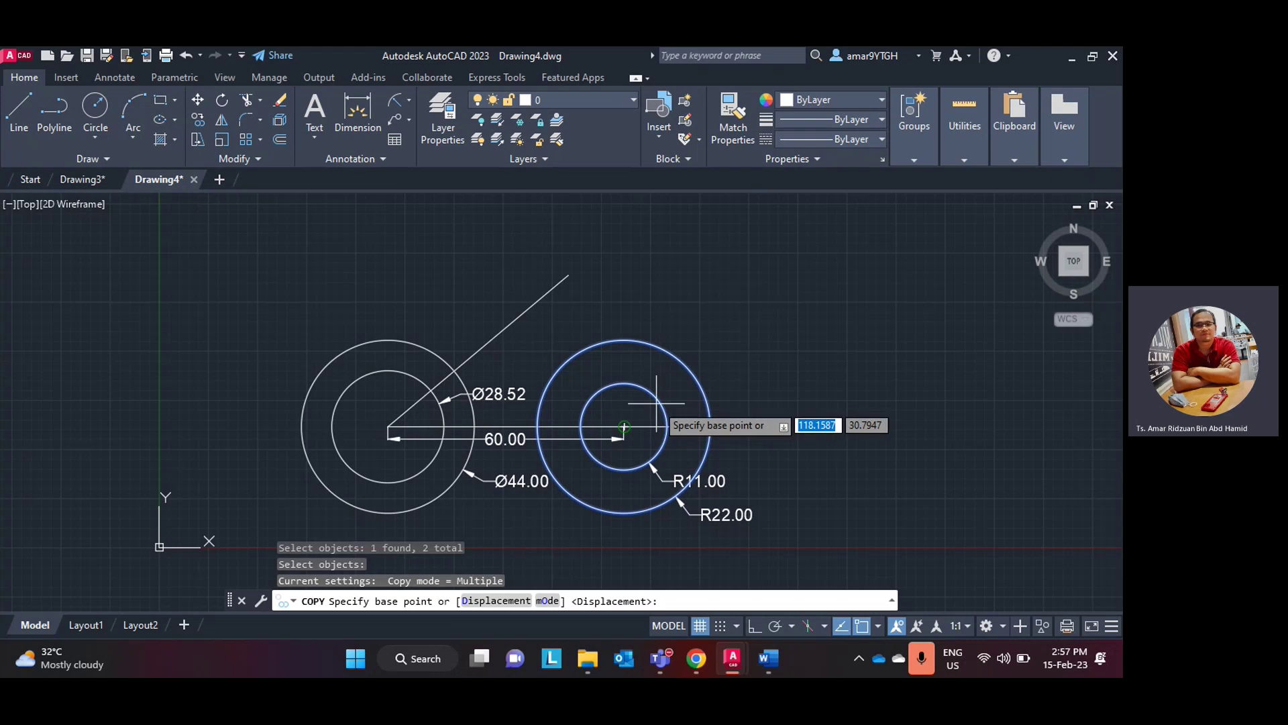
click(623, 427)
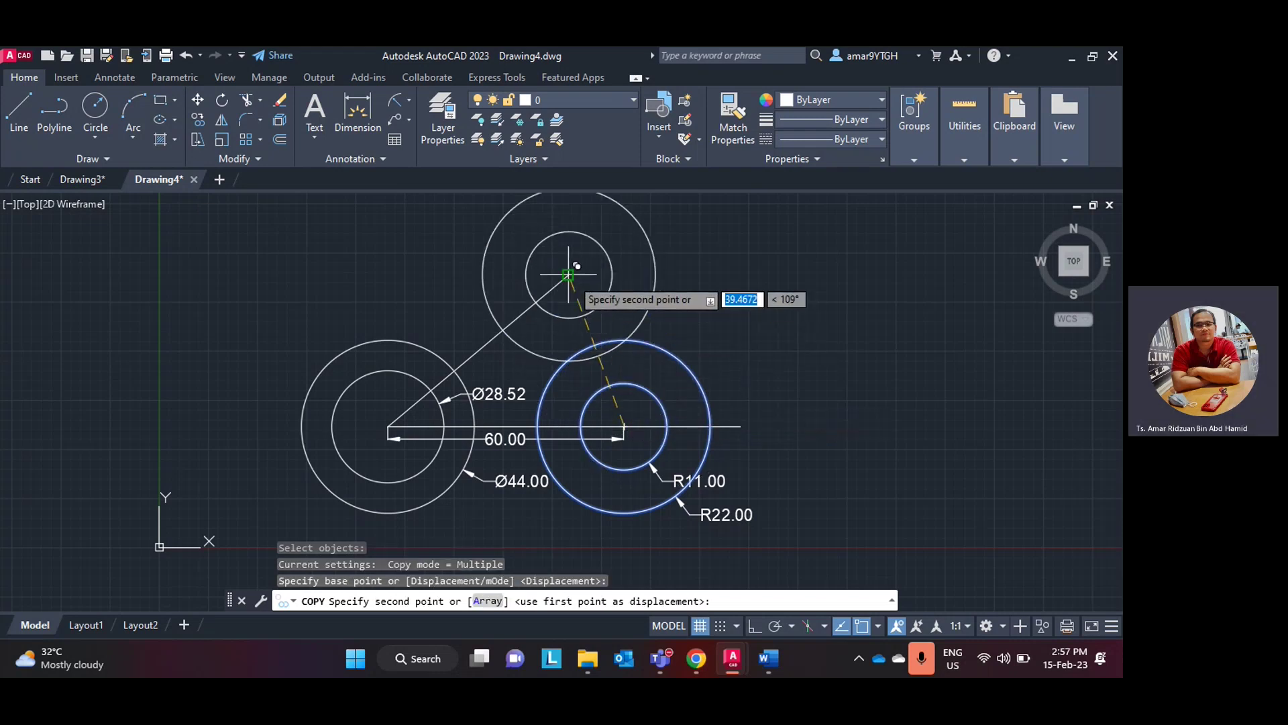
key(Escape)
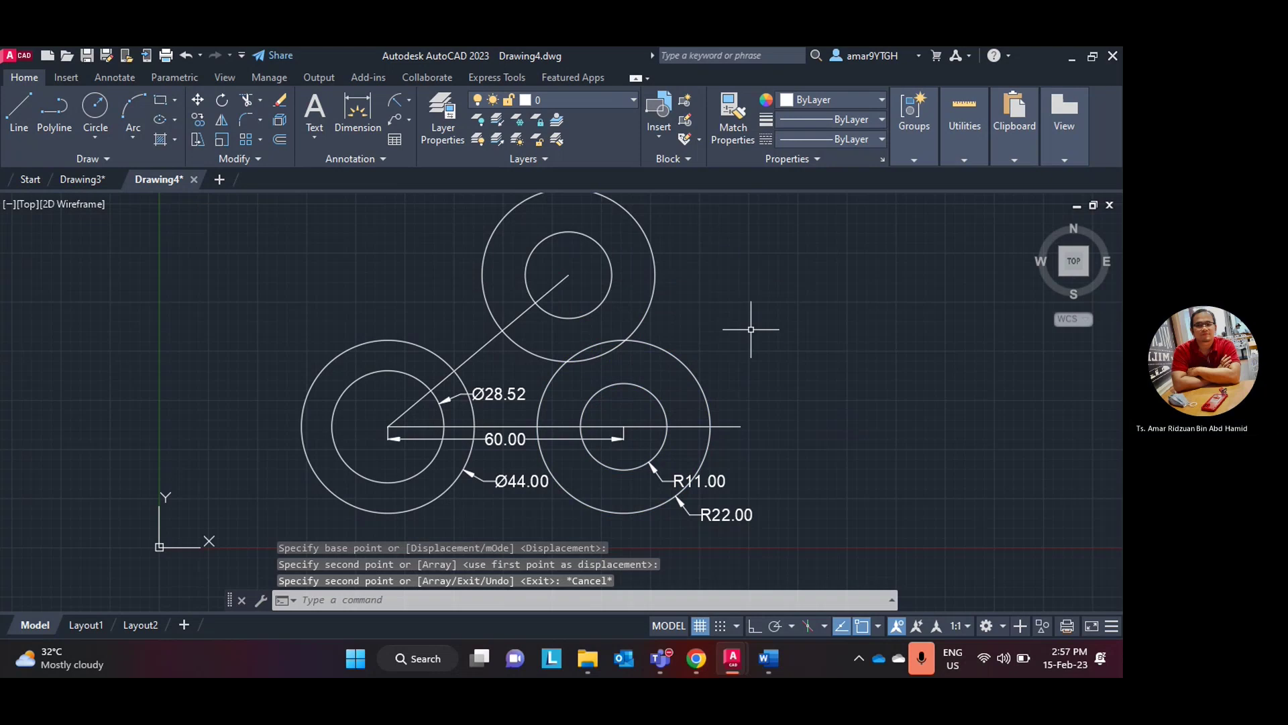
middle_drag(748, 323, 685, 381)
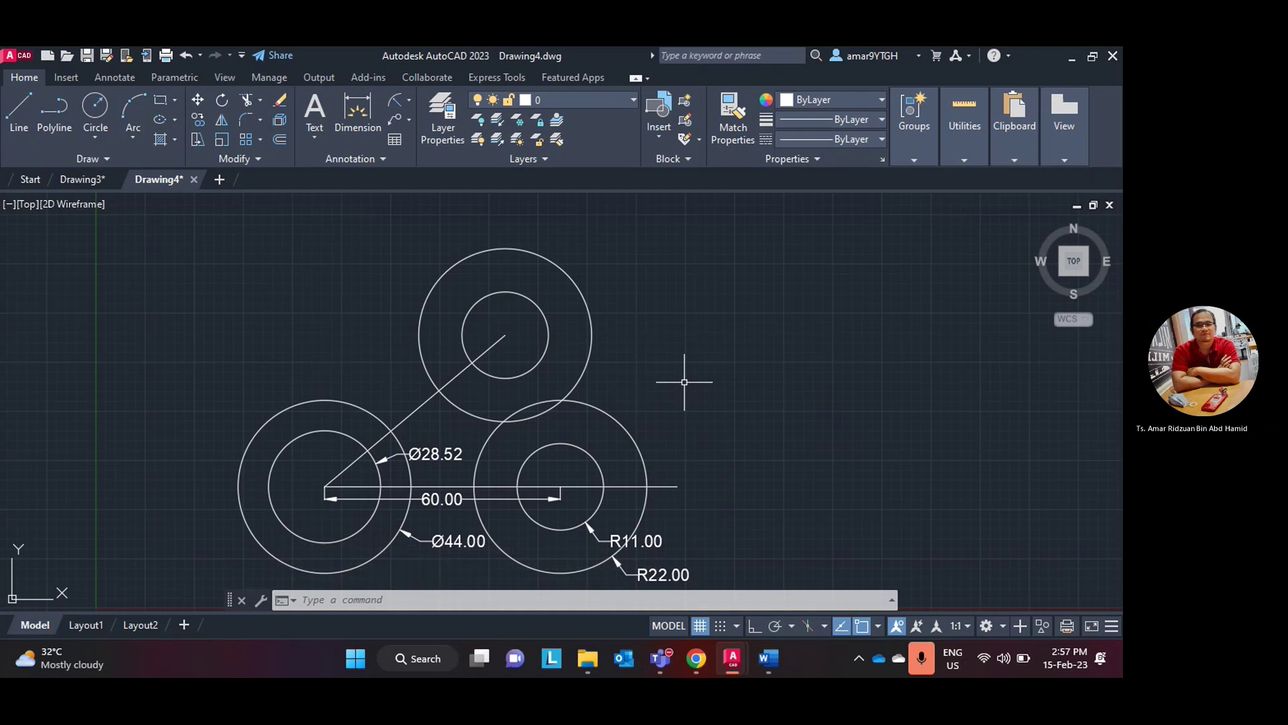
scroll(685, 382, down, 3)
scroll(684, 379, up, 3)
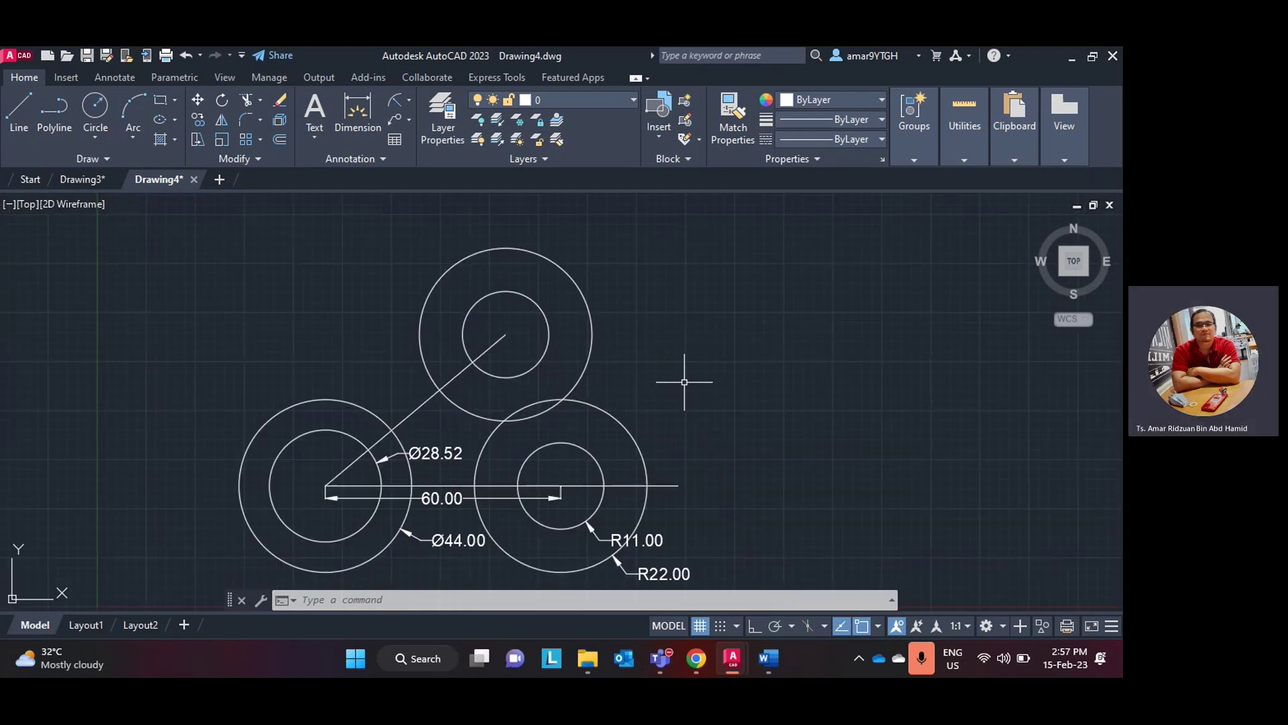
middle_drag(684, 379, 686, 335)
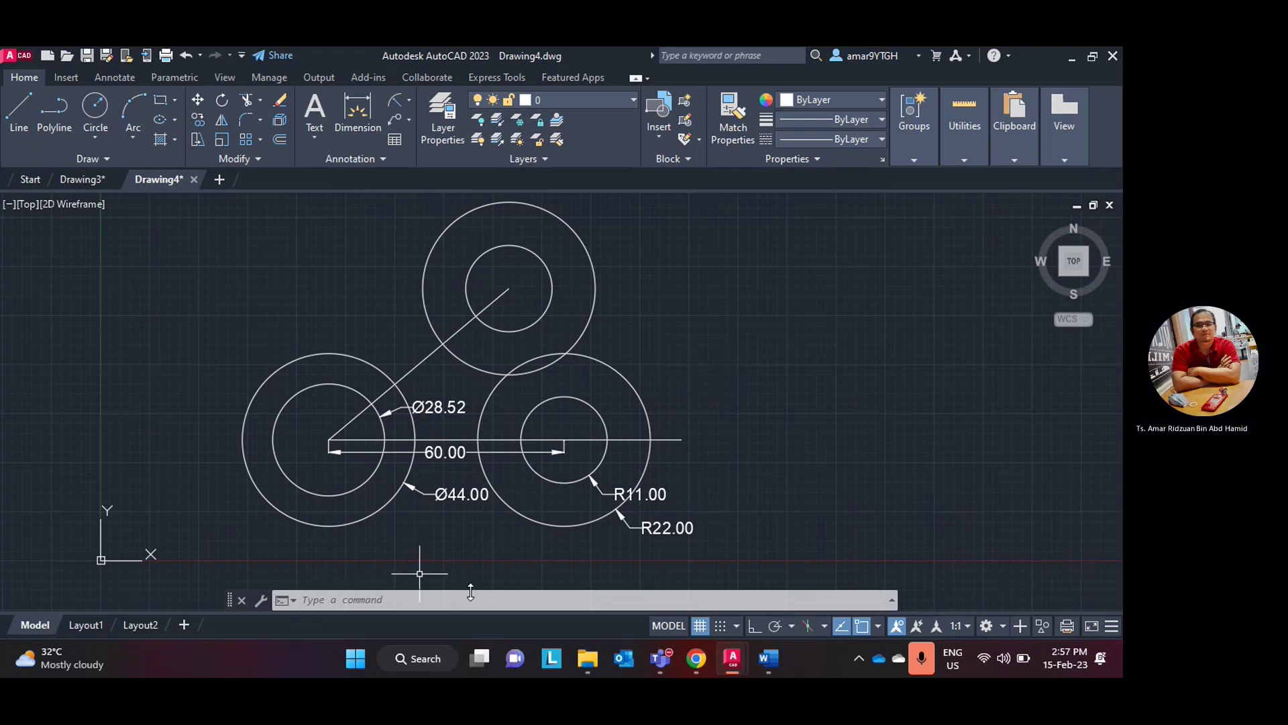
- Draw a line from the upper circles' centre along 40° out to their outer circle
click(756, 660)
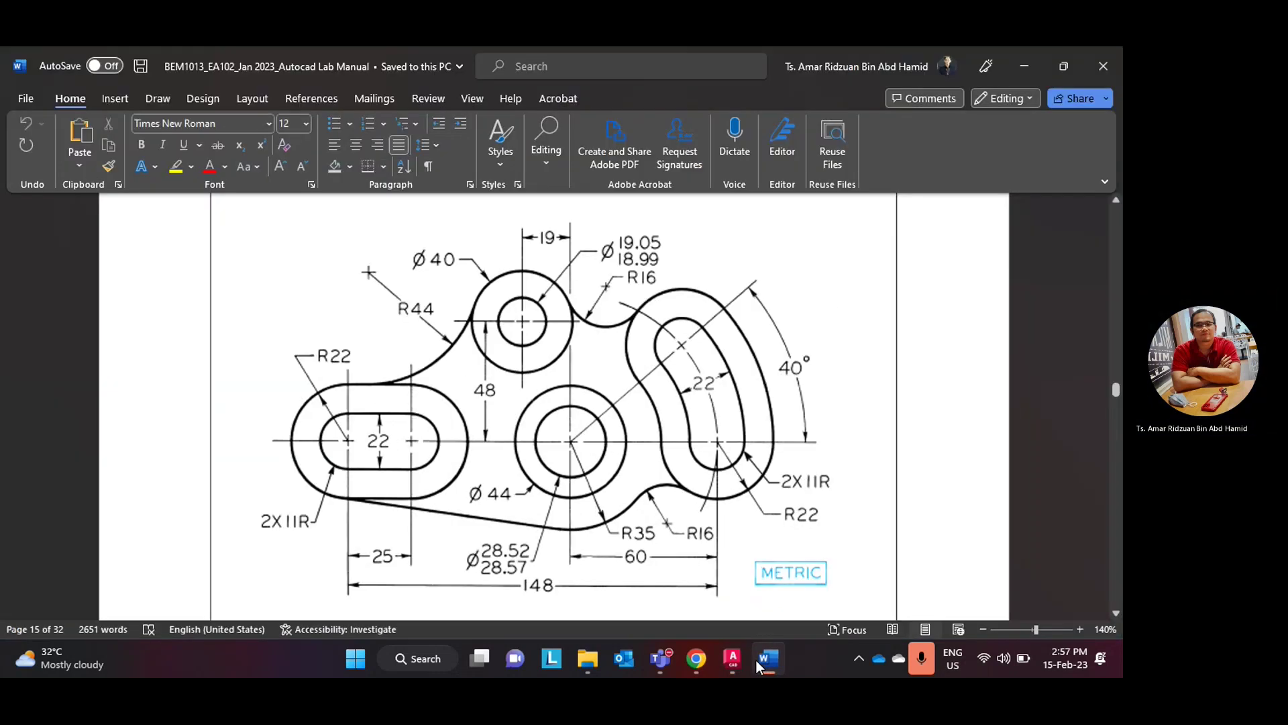
click(755, 660)
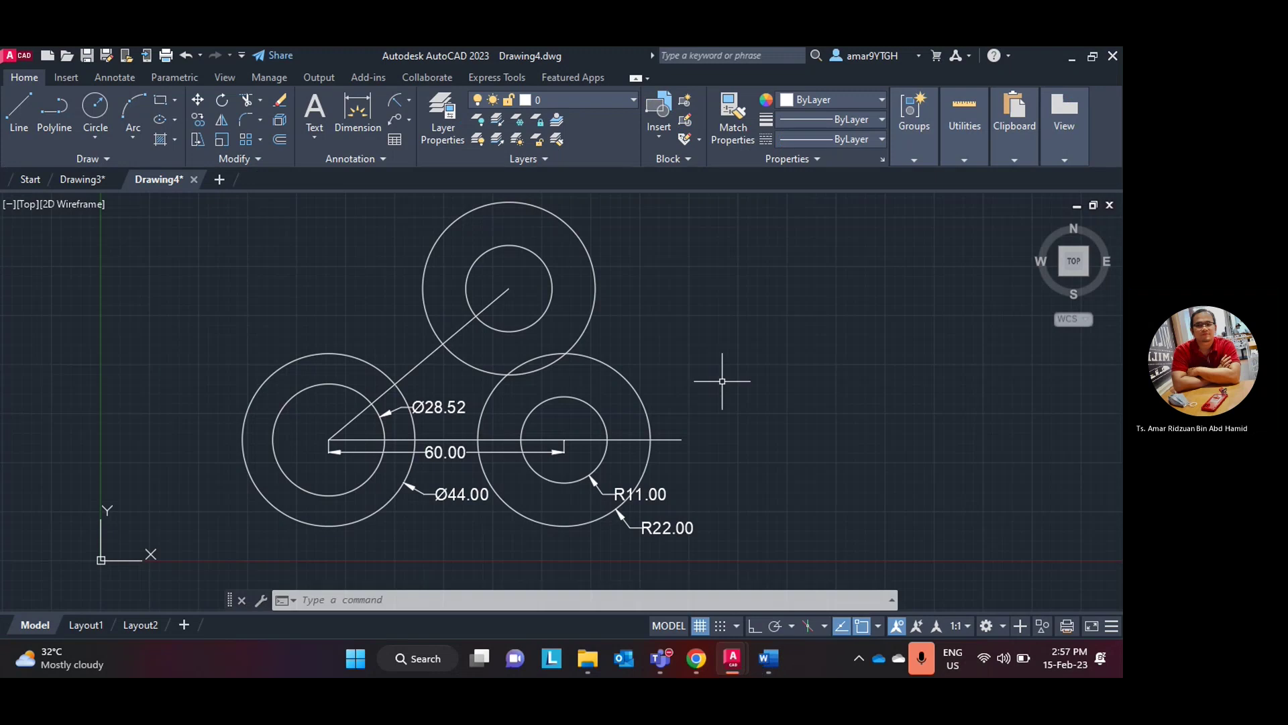
middle_drag(703, 345, 651, 405)
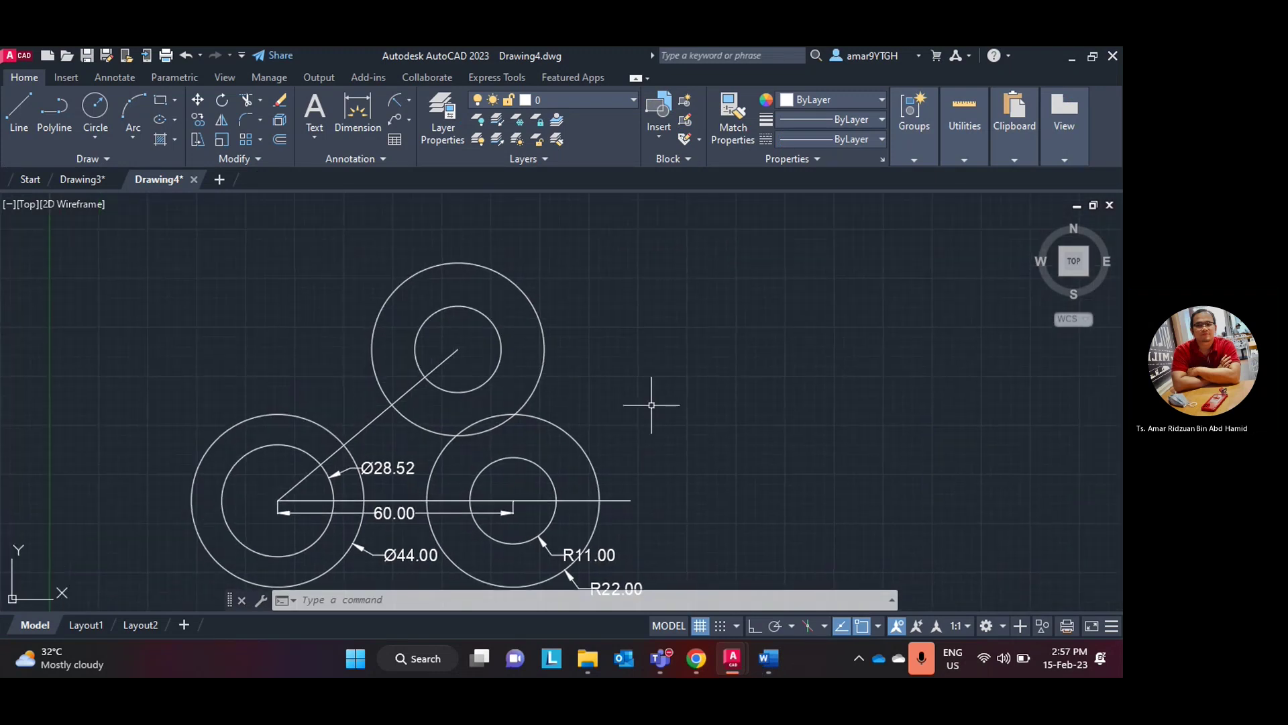
click(13, 97)
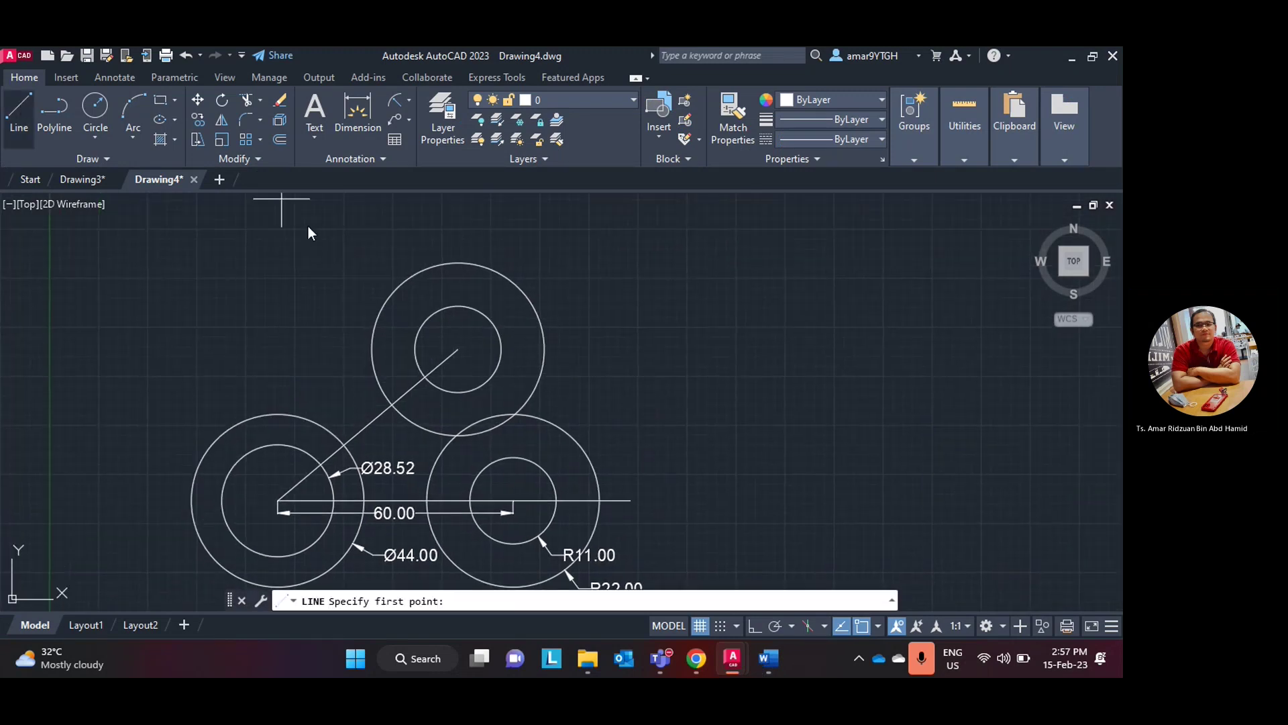
click(458, 348)
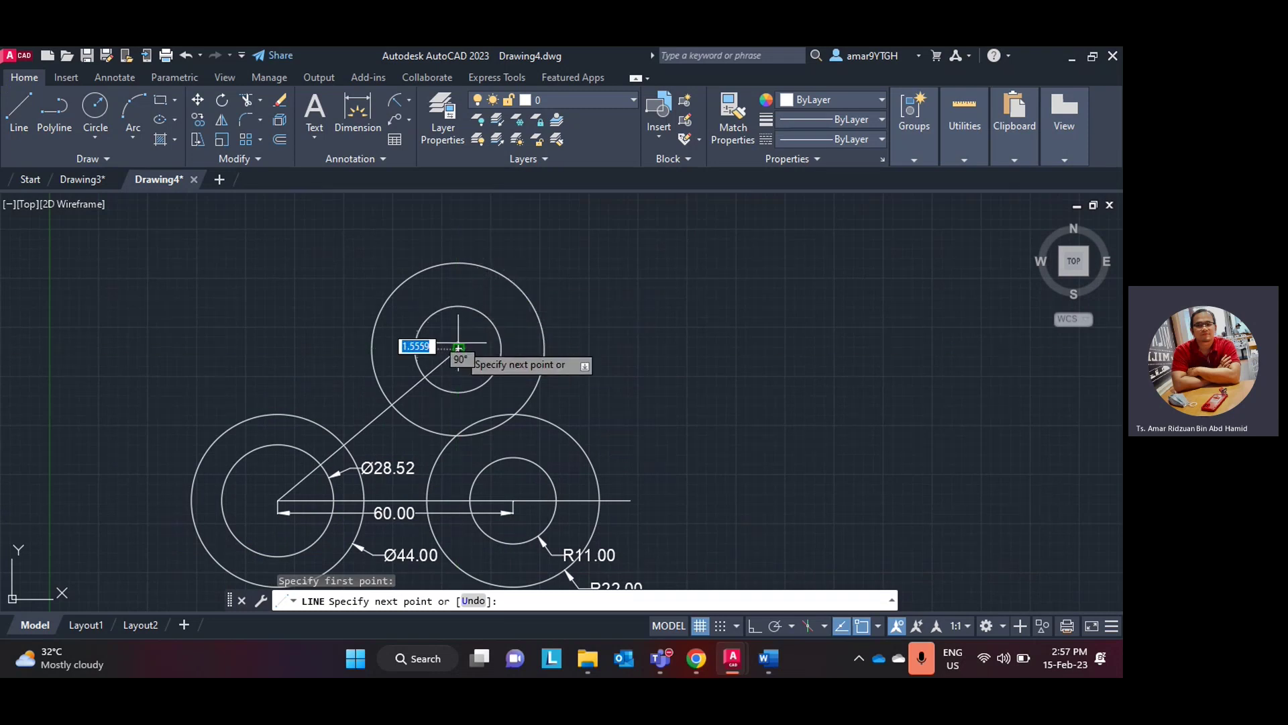
scroll(505, 312, up, 4)
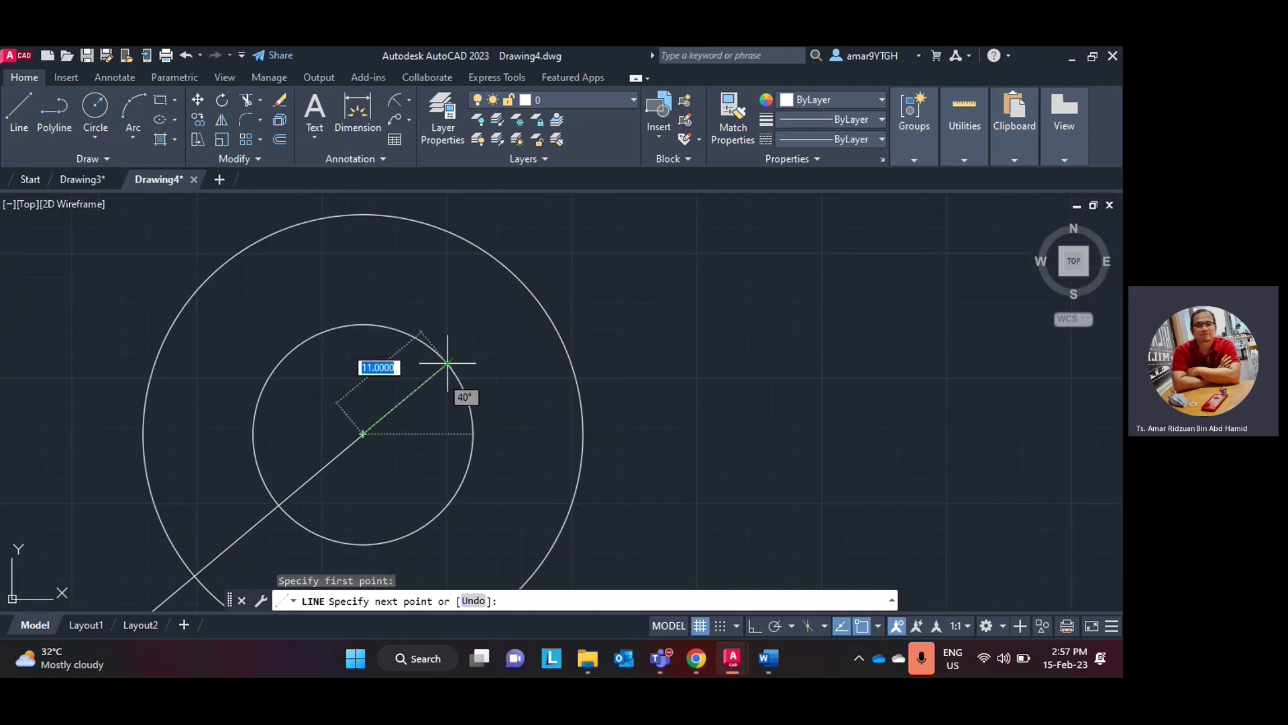
click(530, 291)
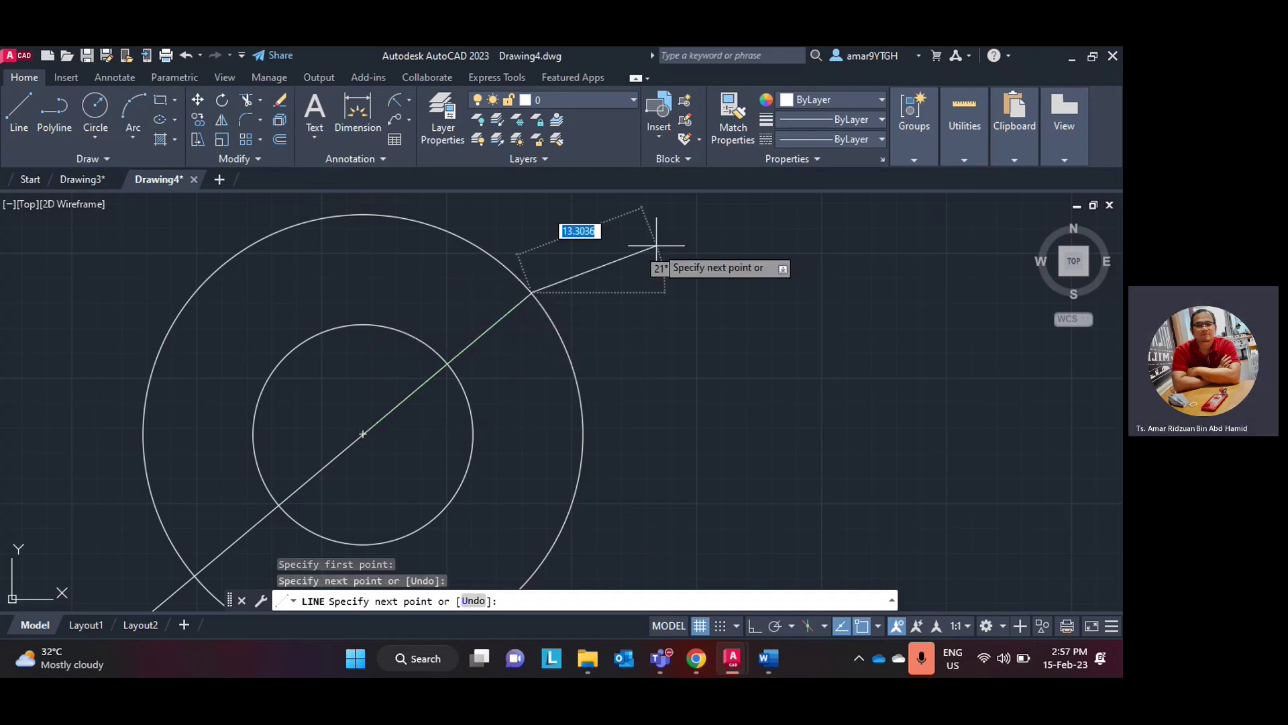
key(Escape)
- Compare the drawing against the Word reference and return to AutoCAD
scroll(656, 246, down, 4)
scroll(699, 287, down, 1)
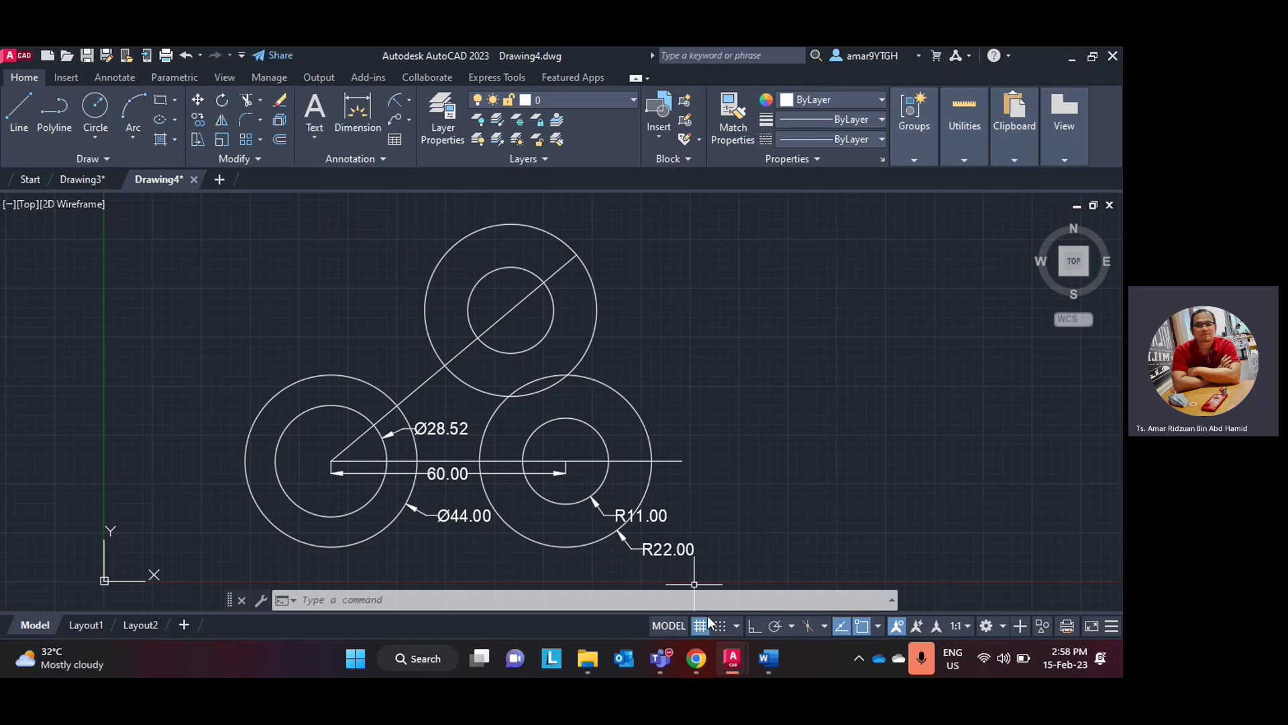
click(765, 659)
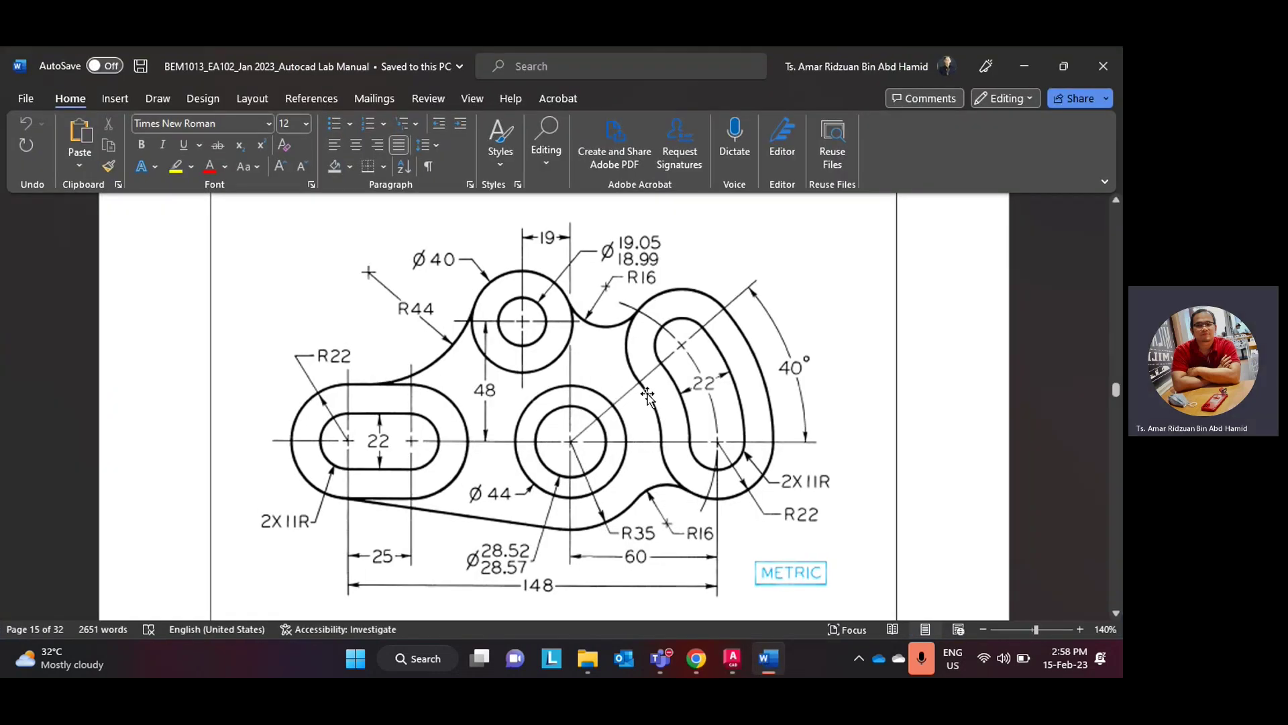
click(771, 660)
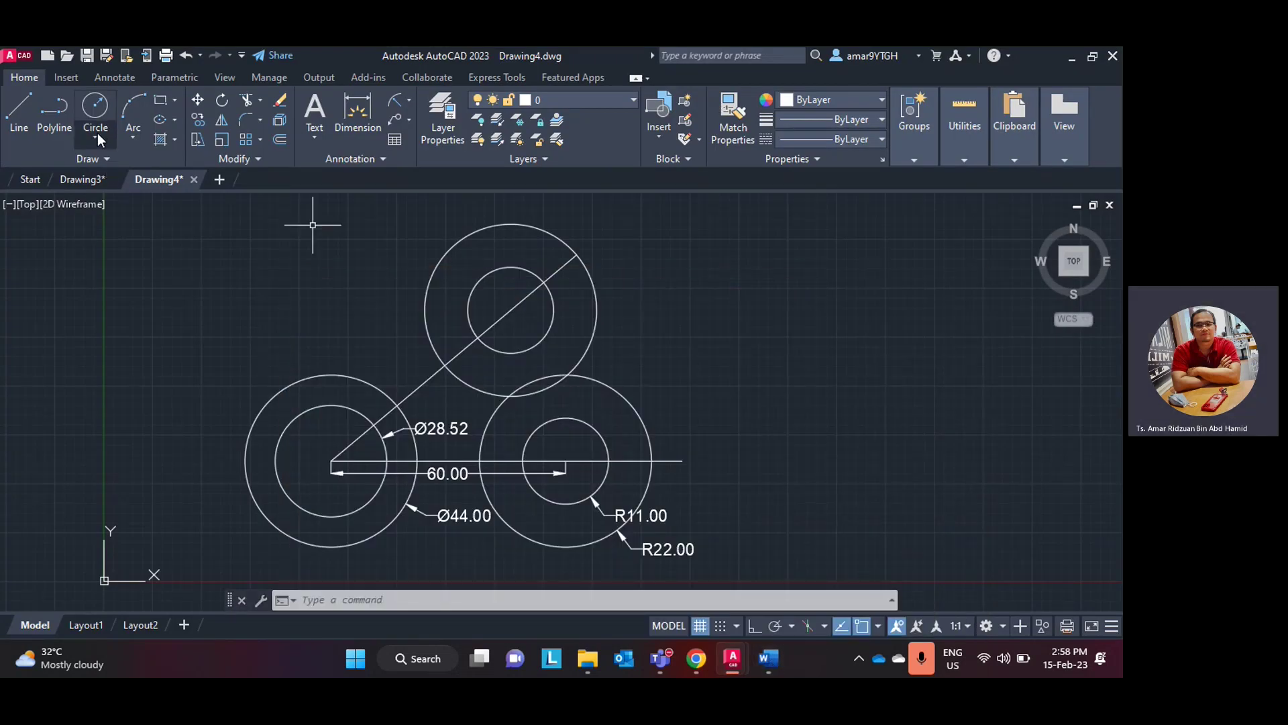
click(96, 136)
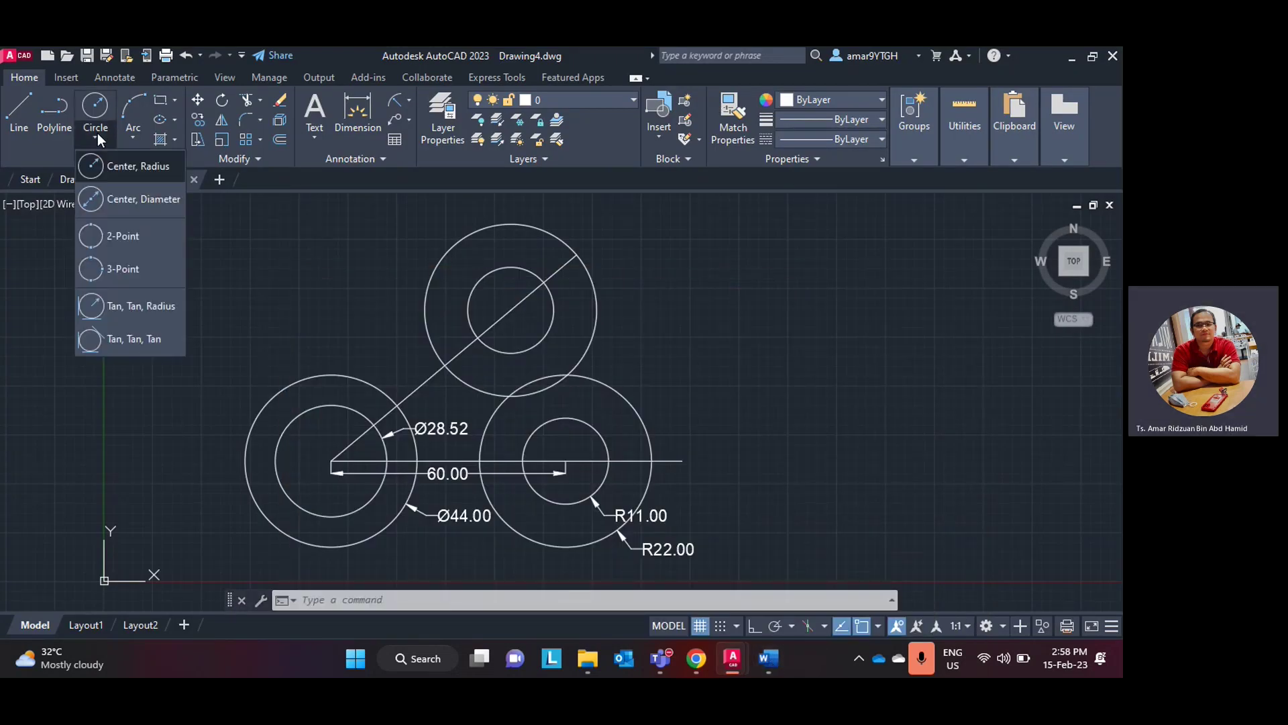
click(109, 233)
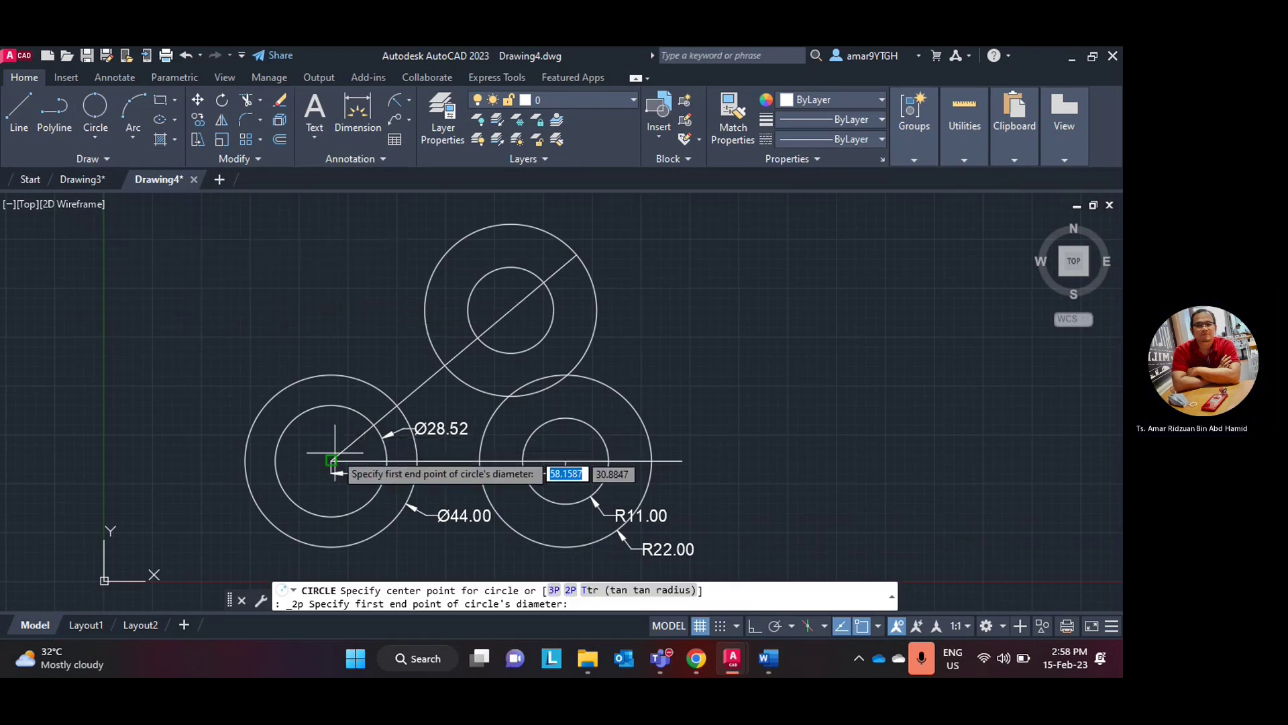
scroll(334, 433, up, 2)
click(329, 477)
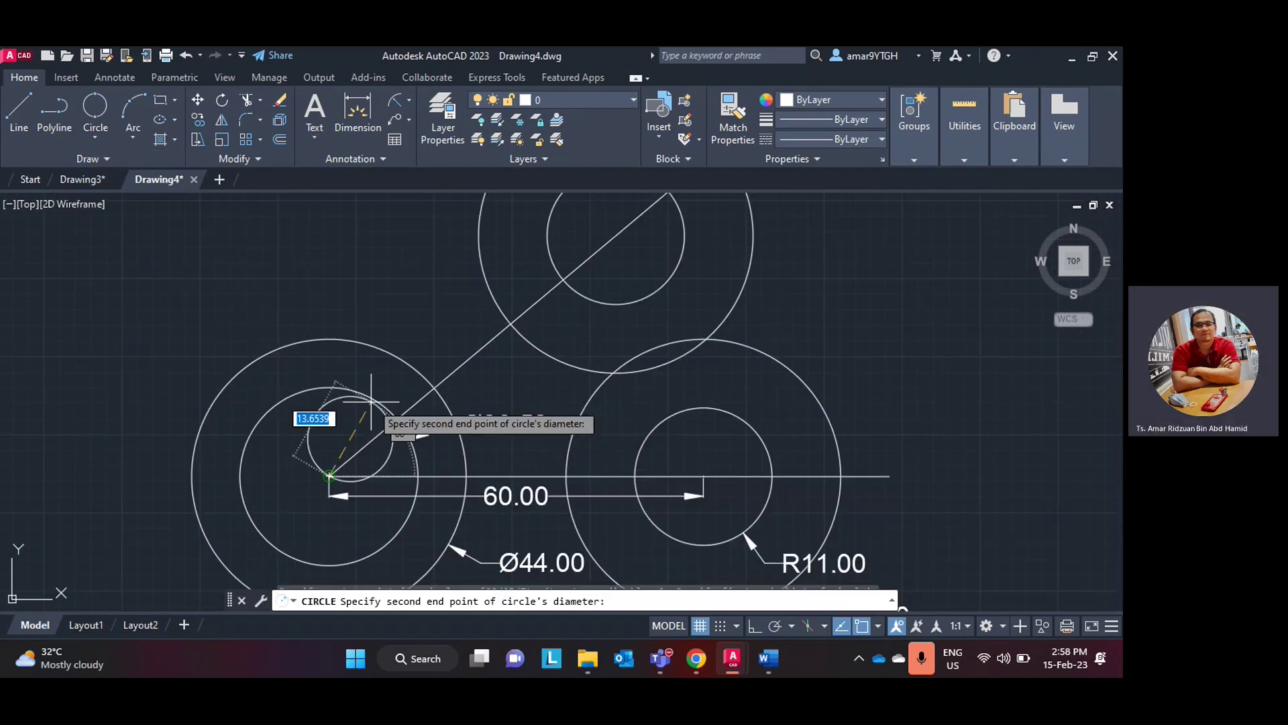
click(566, 474)
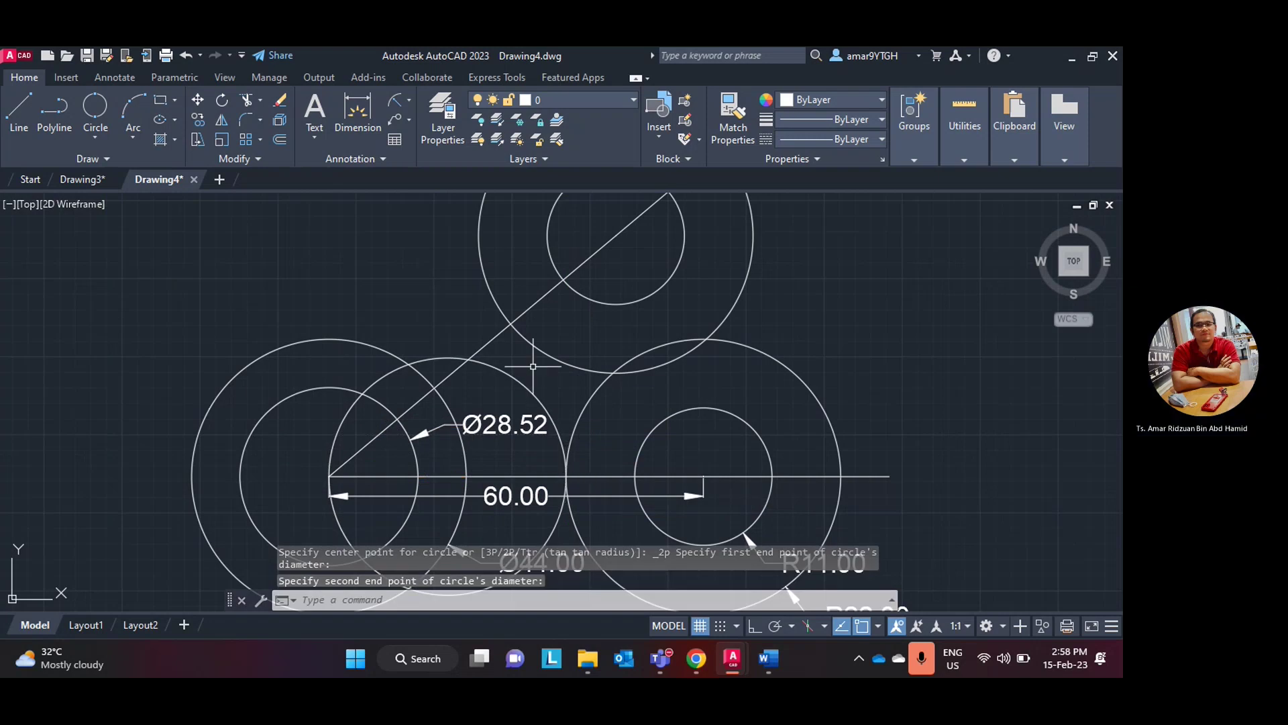
key(ctrl+z)
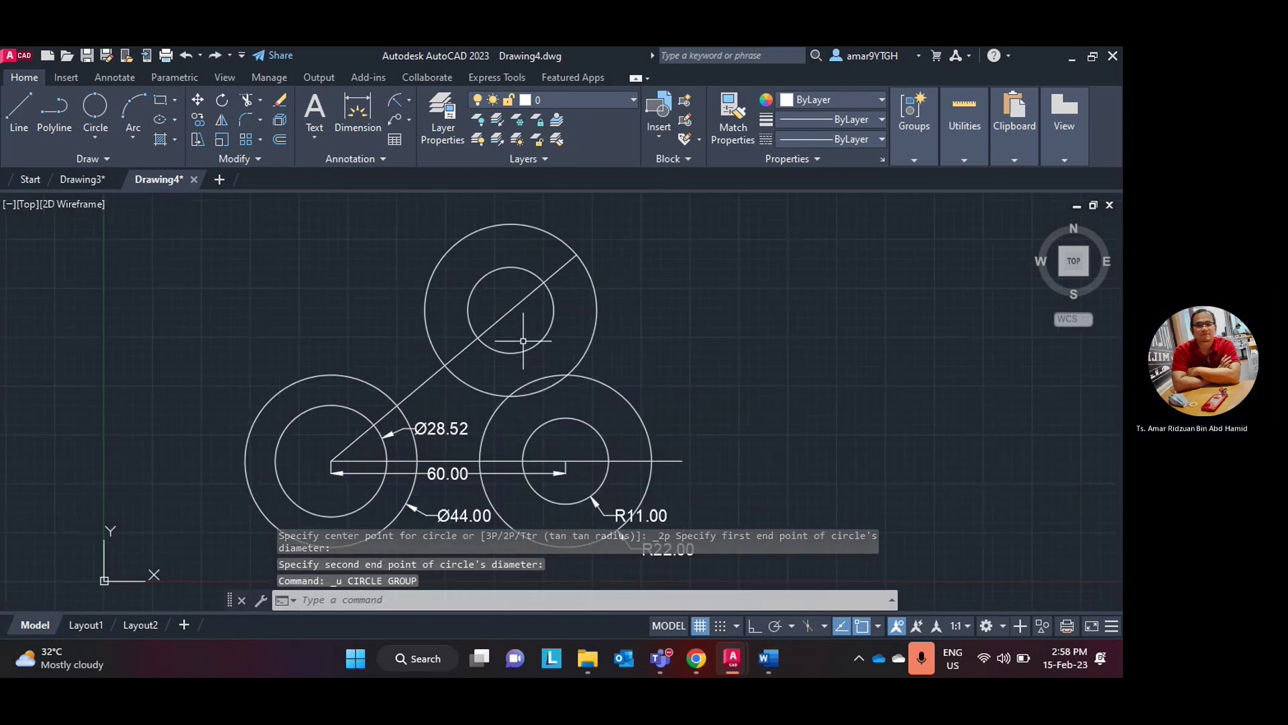
click(95, 137)
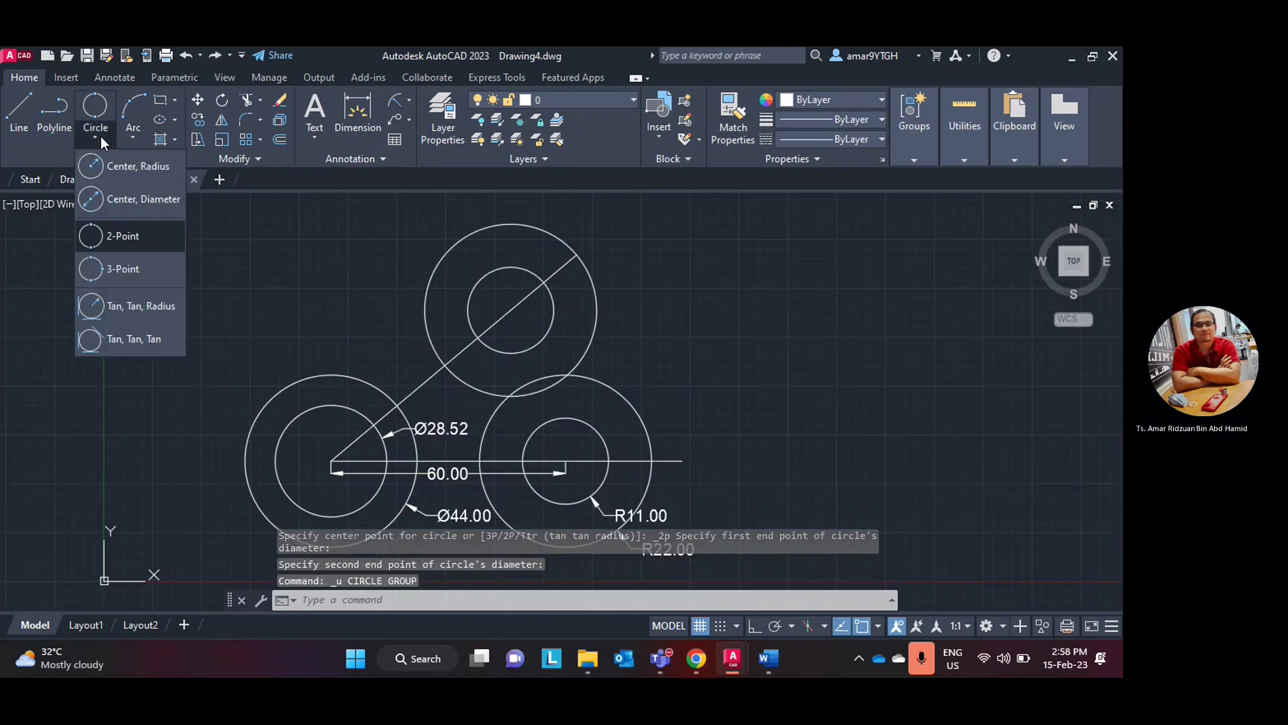
click(114, 235)
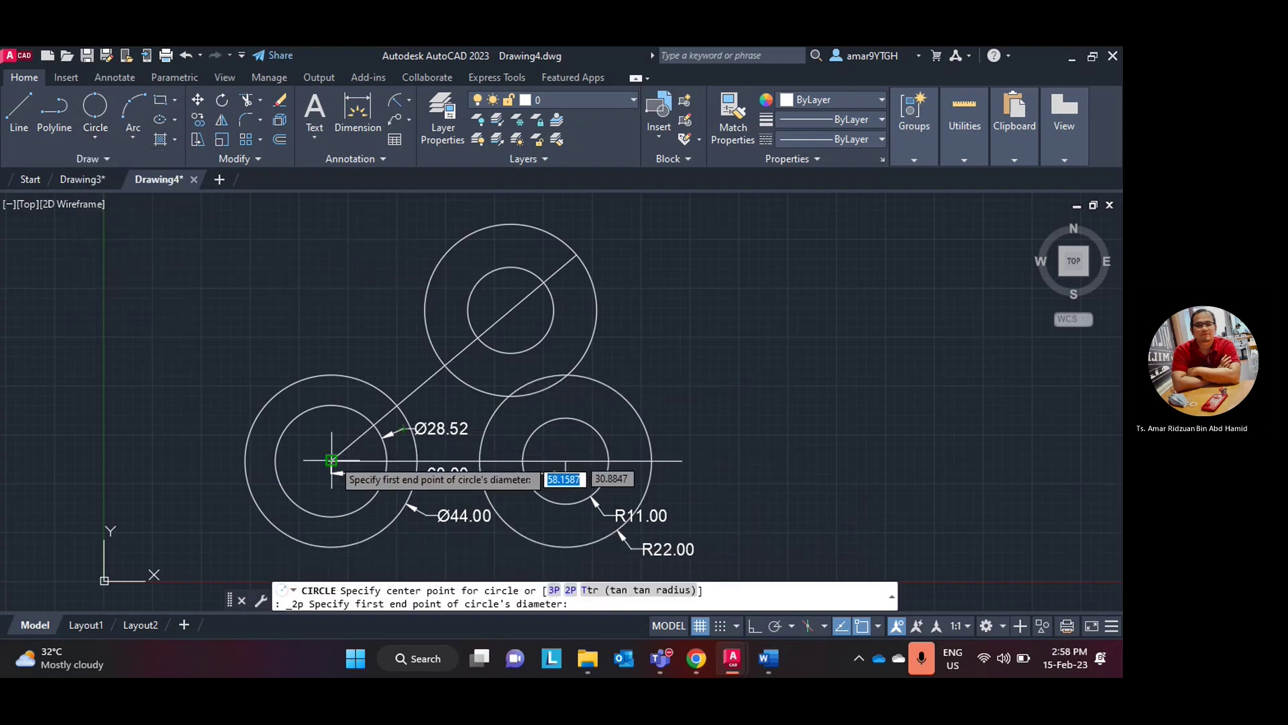
click(331, 461)
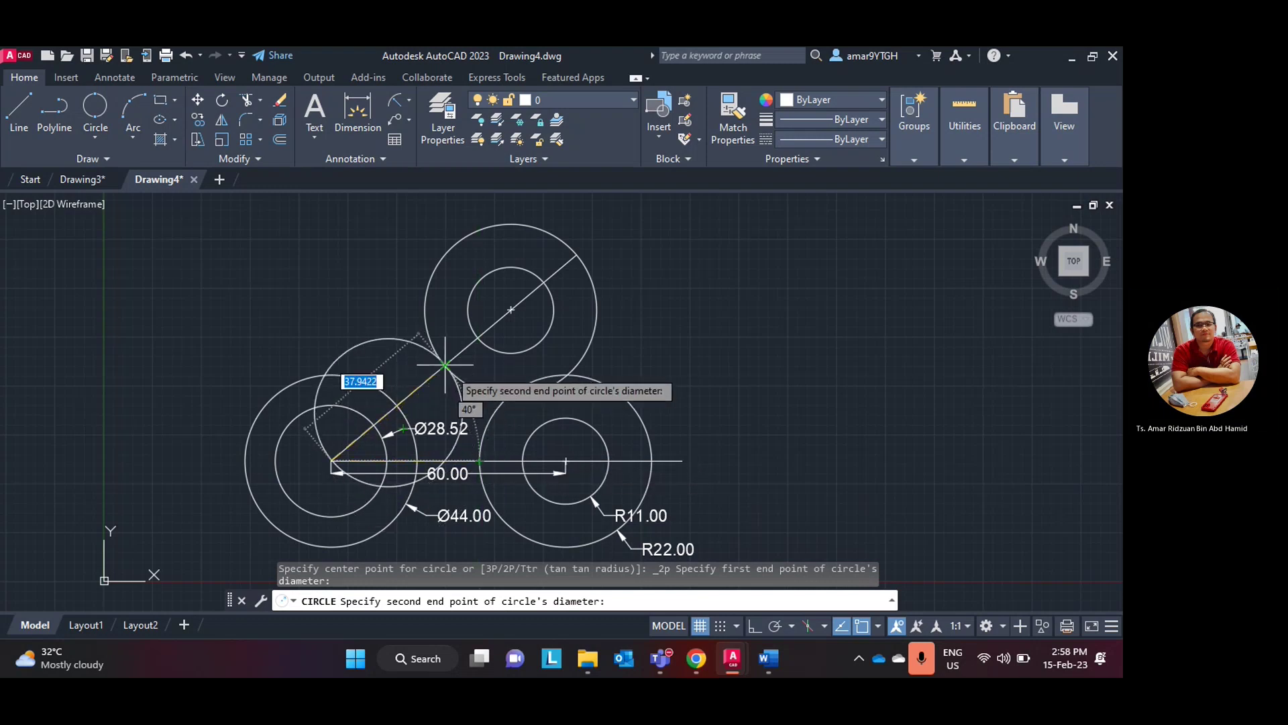
key(Escape)
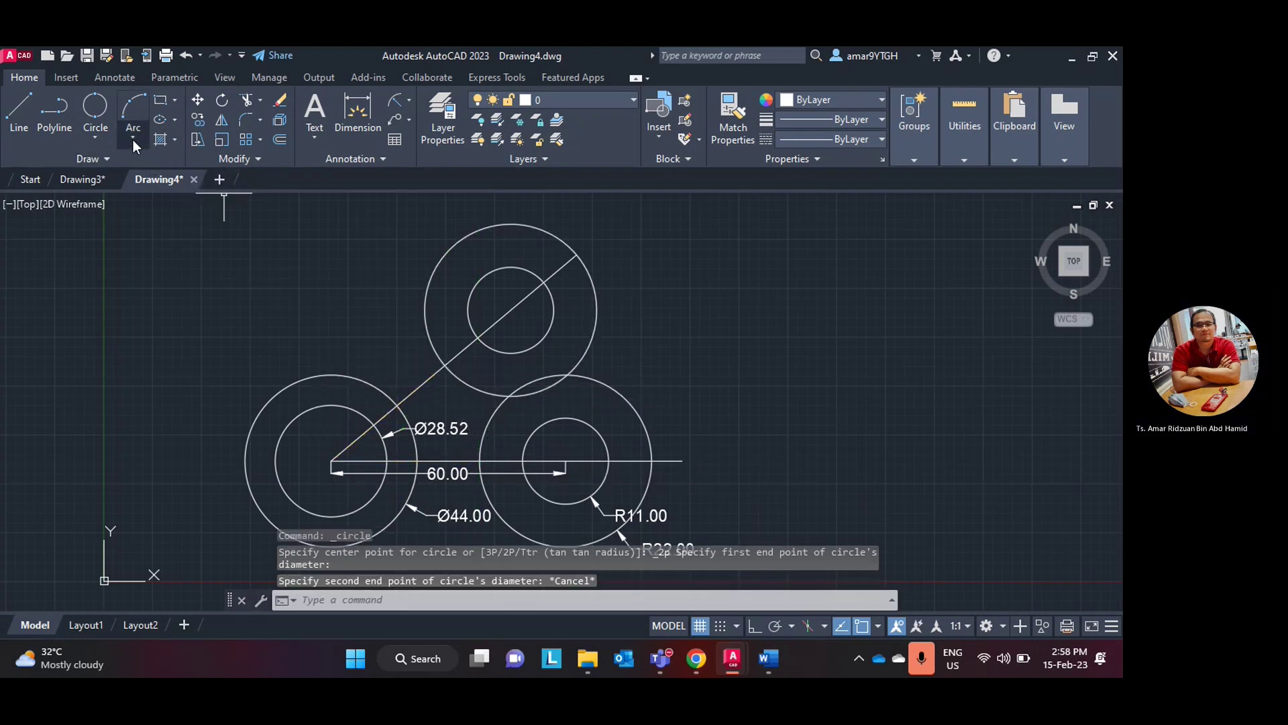
- Draw a centre-start-end arc about the left circle centre from the right circles to the top circles
click(93, 139)
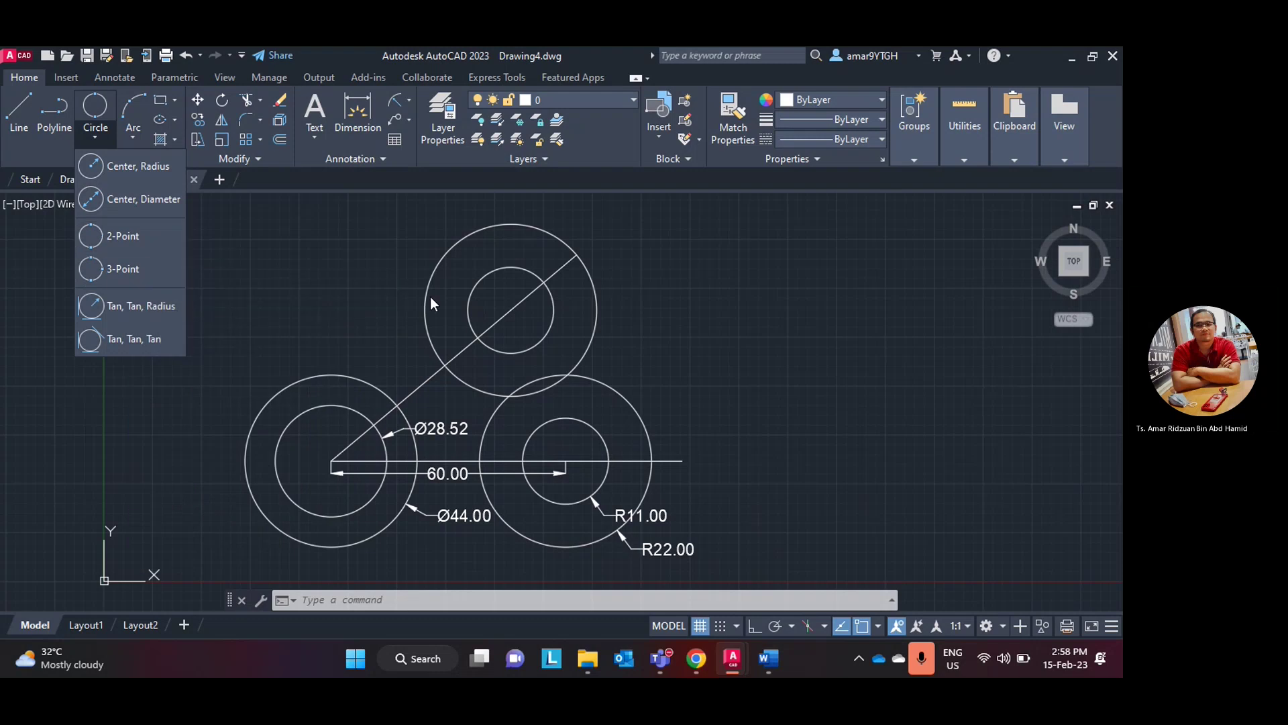
click(133, 137)
click(133, 137)
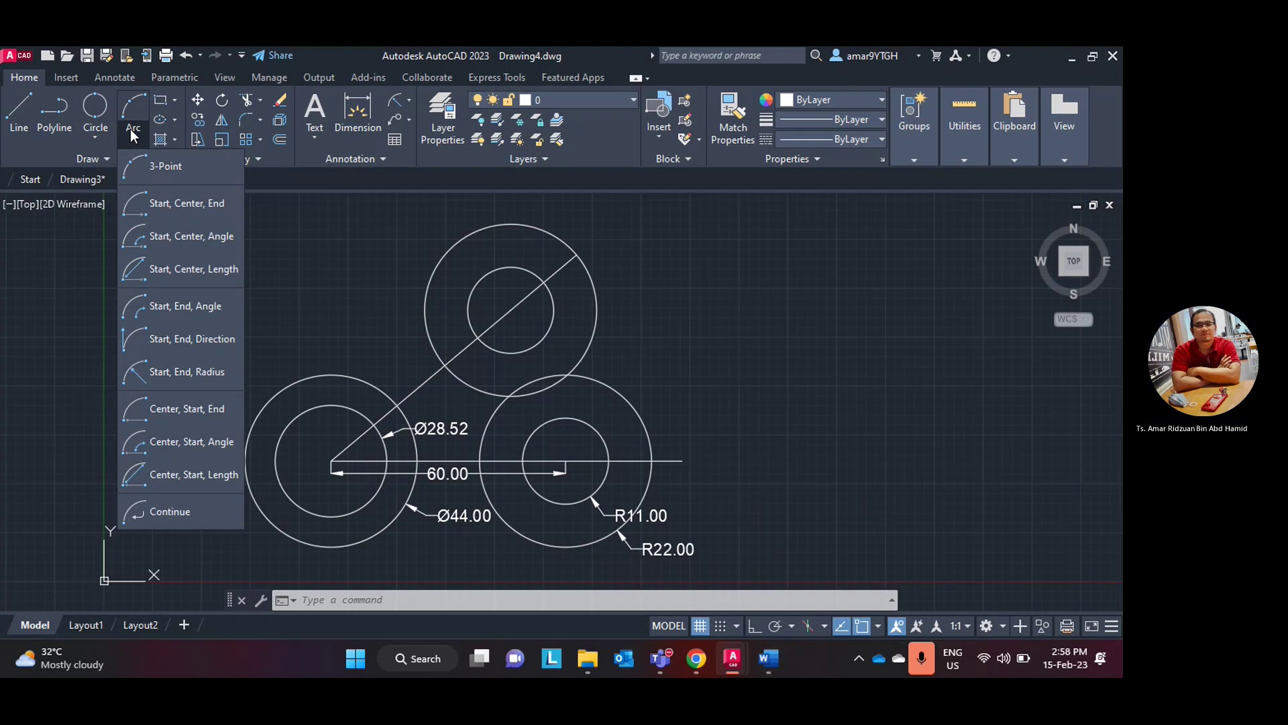
click(187, 408)
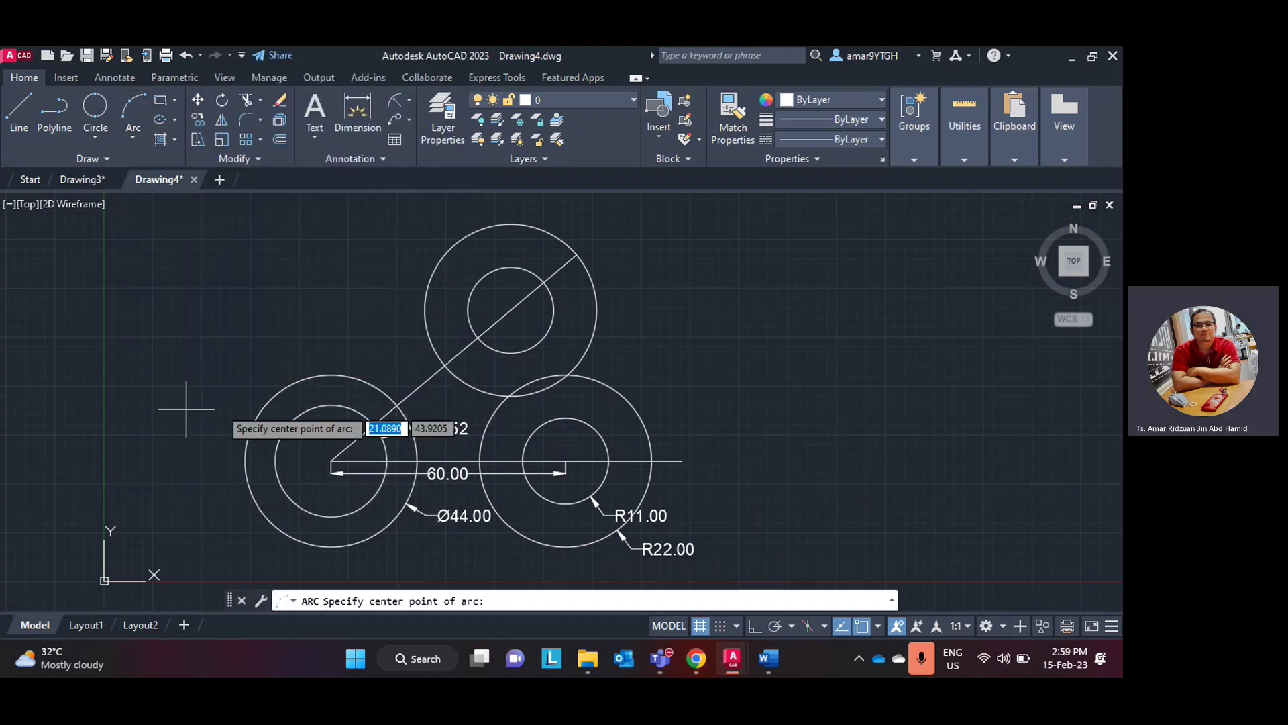
scroll(366, 496, up, 4)
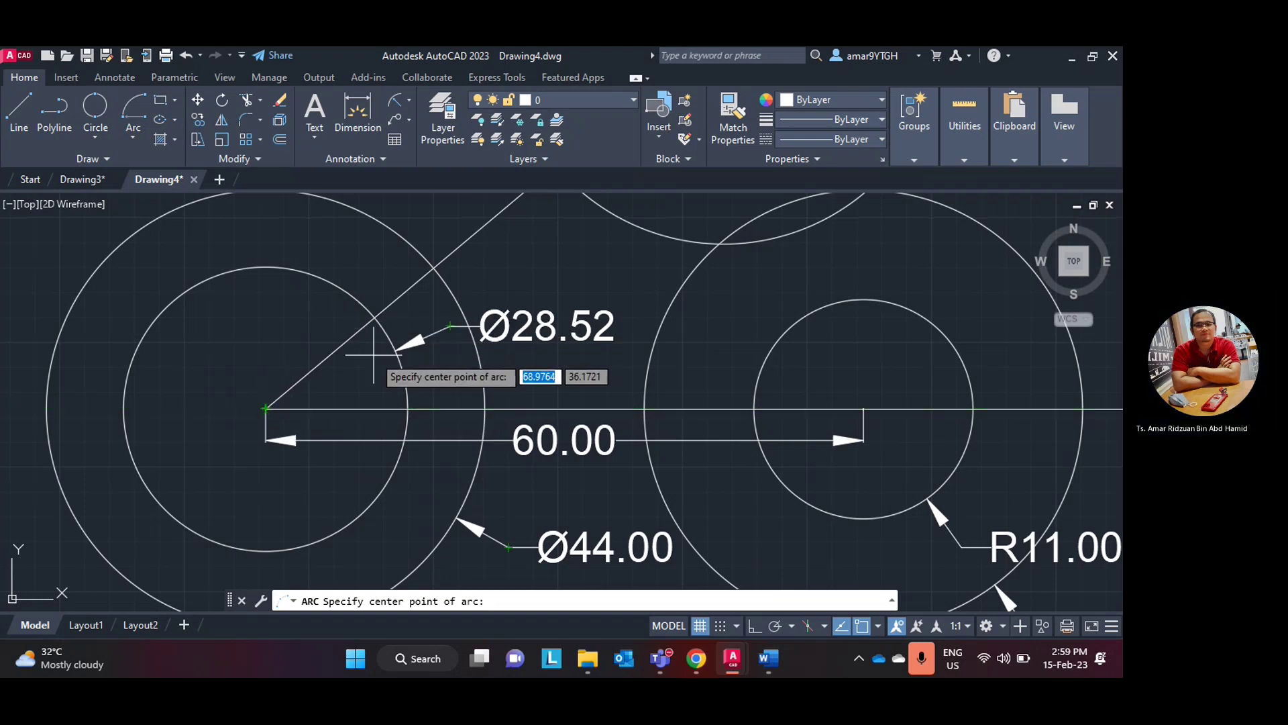
click(392, 370)
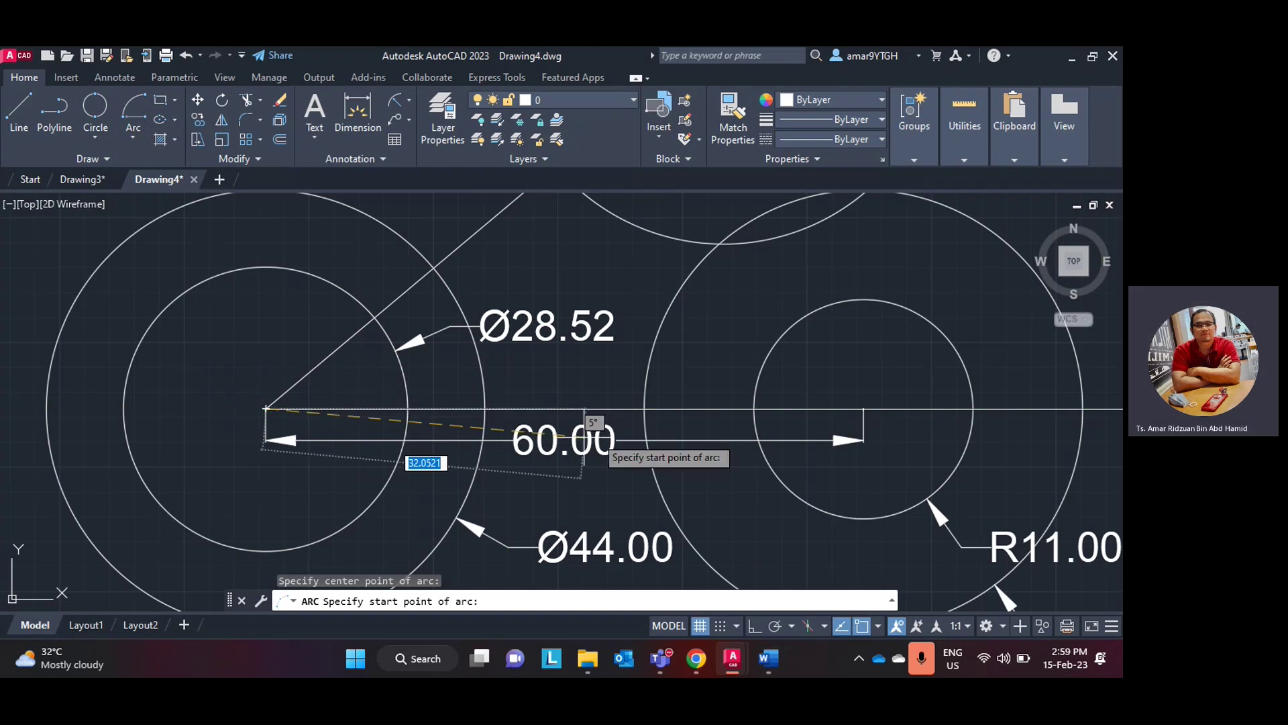
click(621, 407)
scroll(590, 264, down, 4)
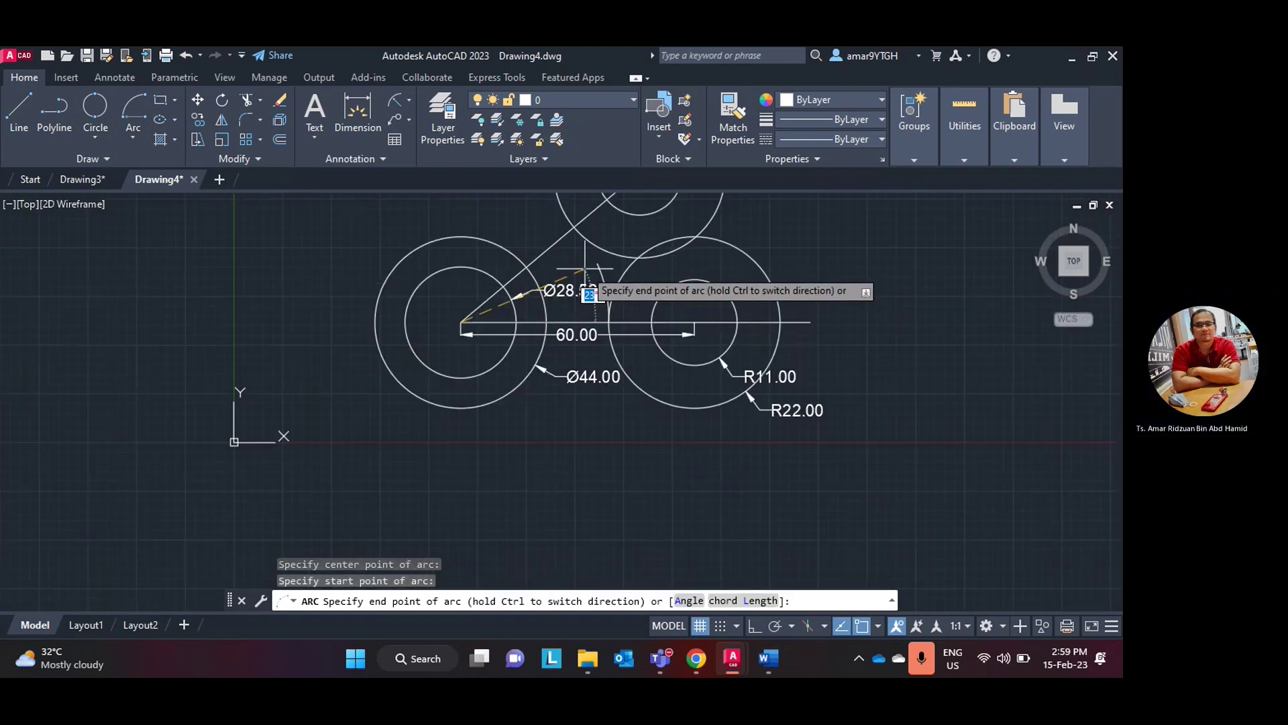
click(576, 216)
- Draw a second arc about the left centre from the right inner circle to the top circle
middle_drag(668, 312, 617, 401)
scroll(618, 400, up, 2)
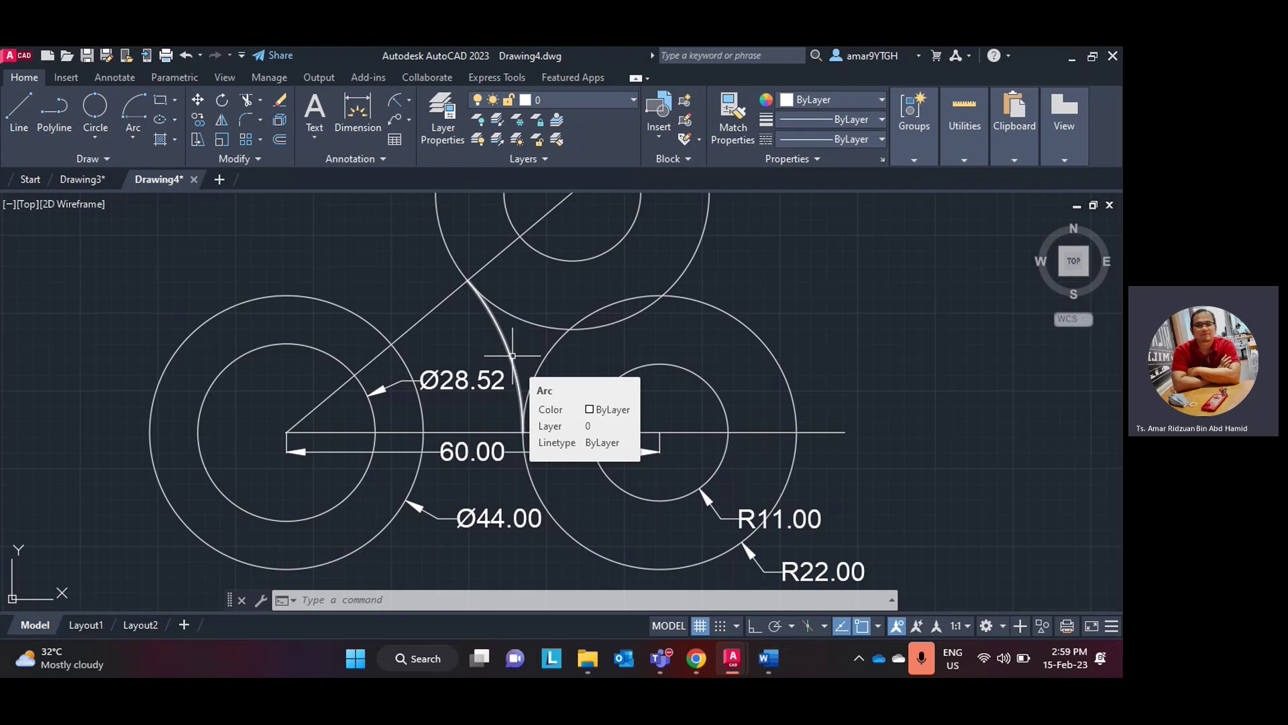
scroll(530, 381, down, 3)
middle_drag(552, 375, 492, 382)
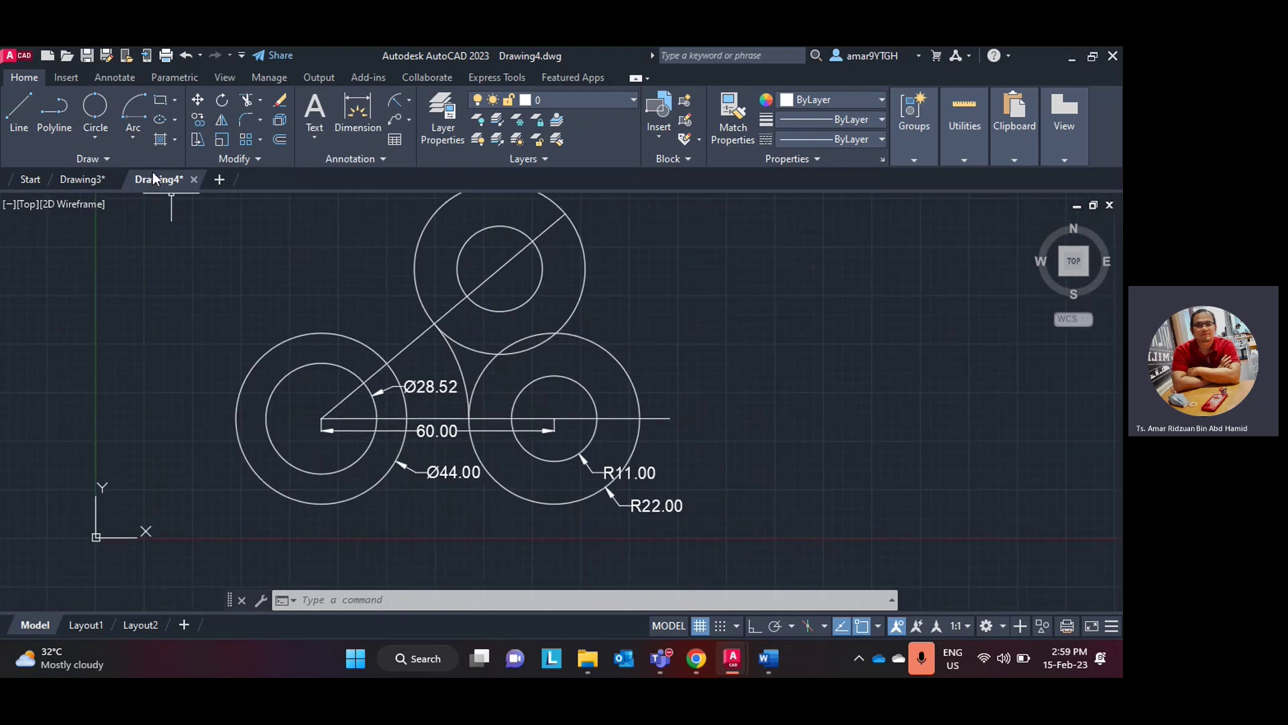
click(138, 145)
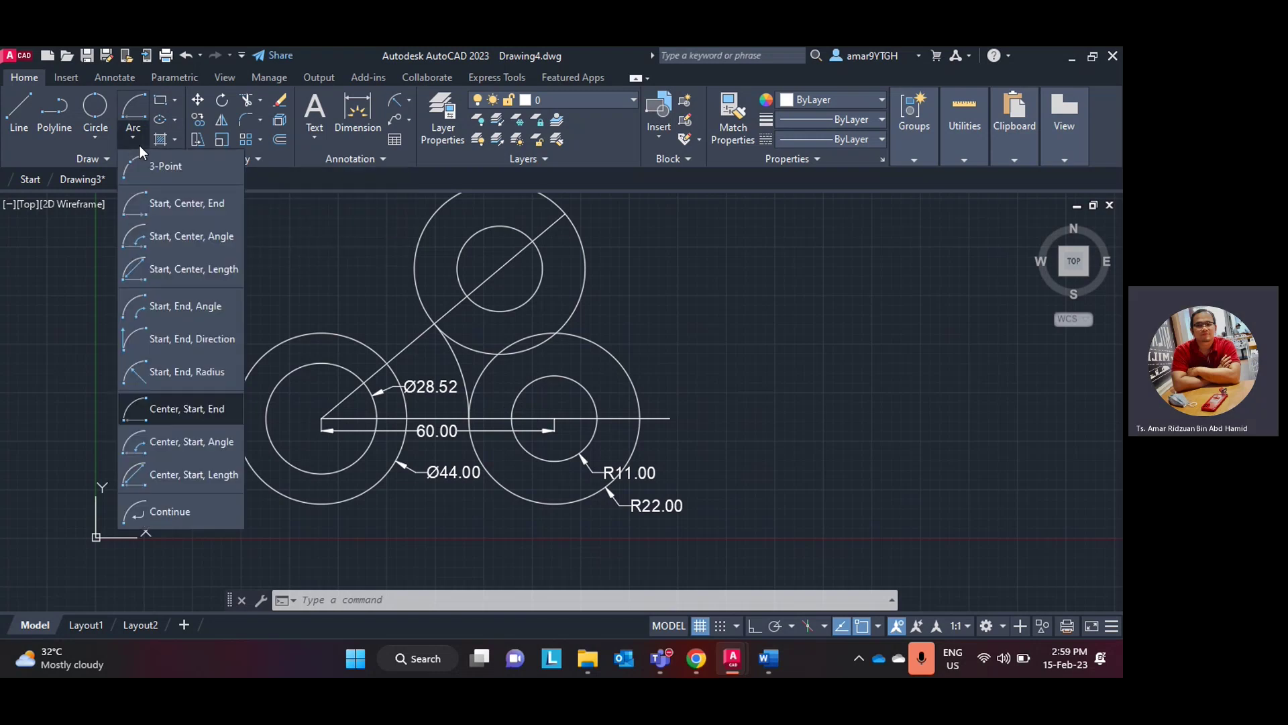
click(198, 409)
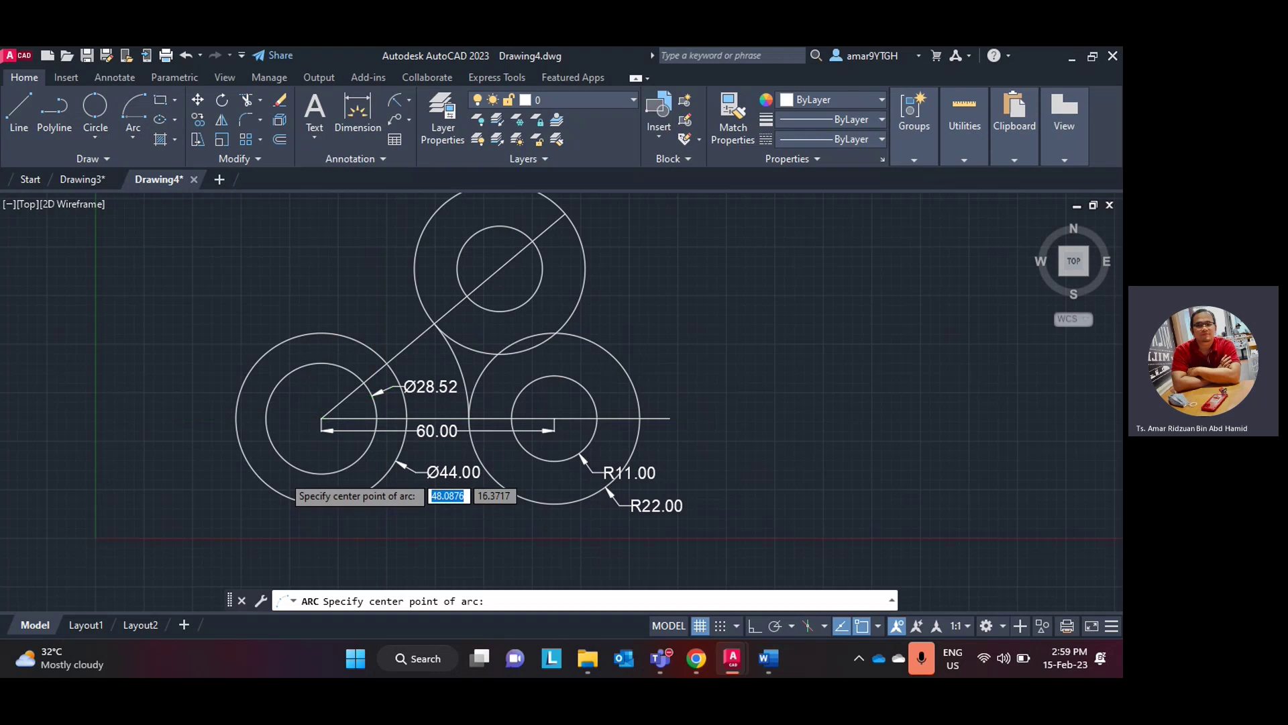
scroll(282, 473, up, 2)
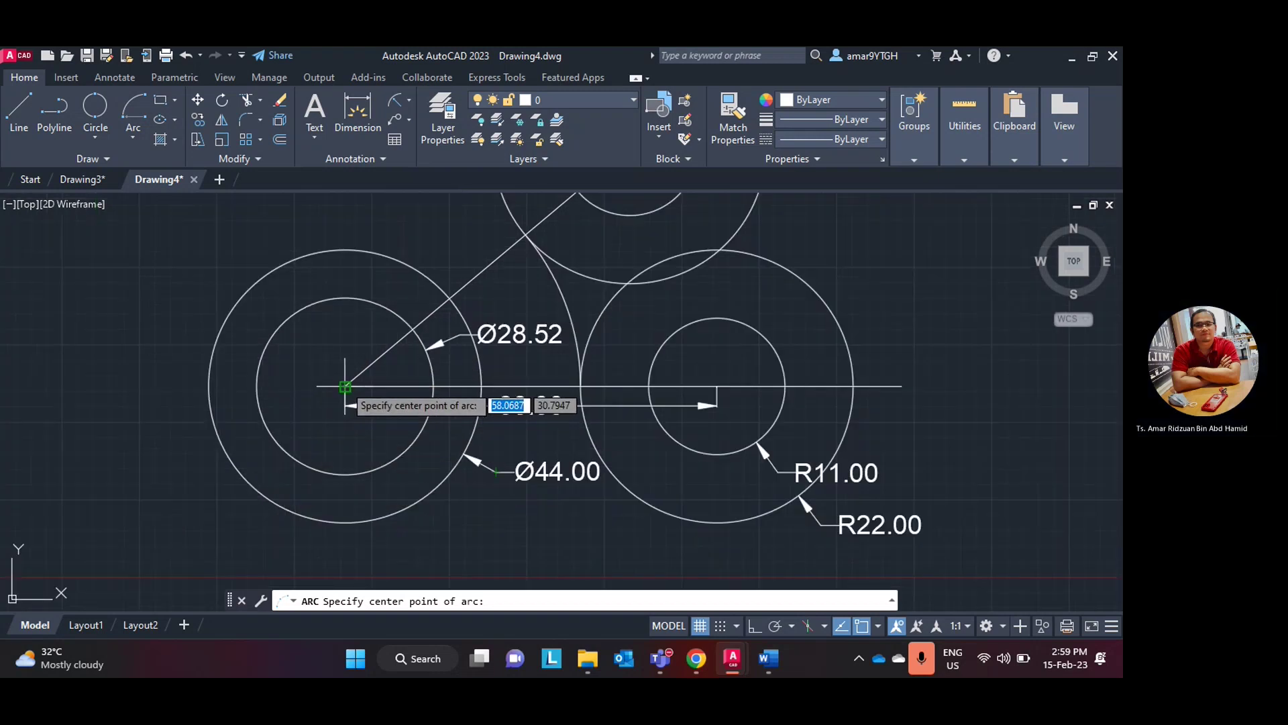
click(344, 386)
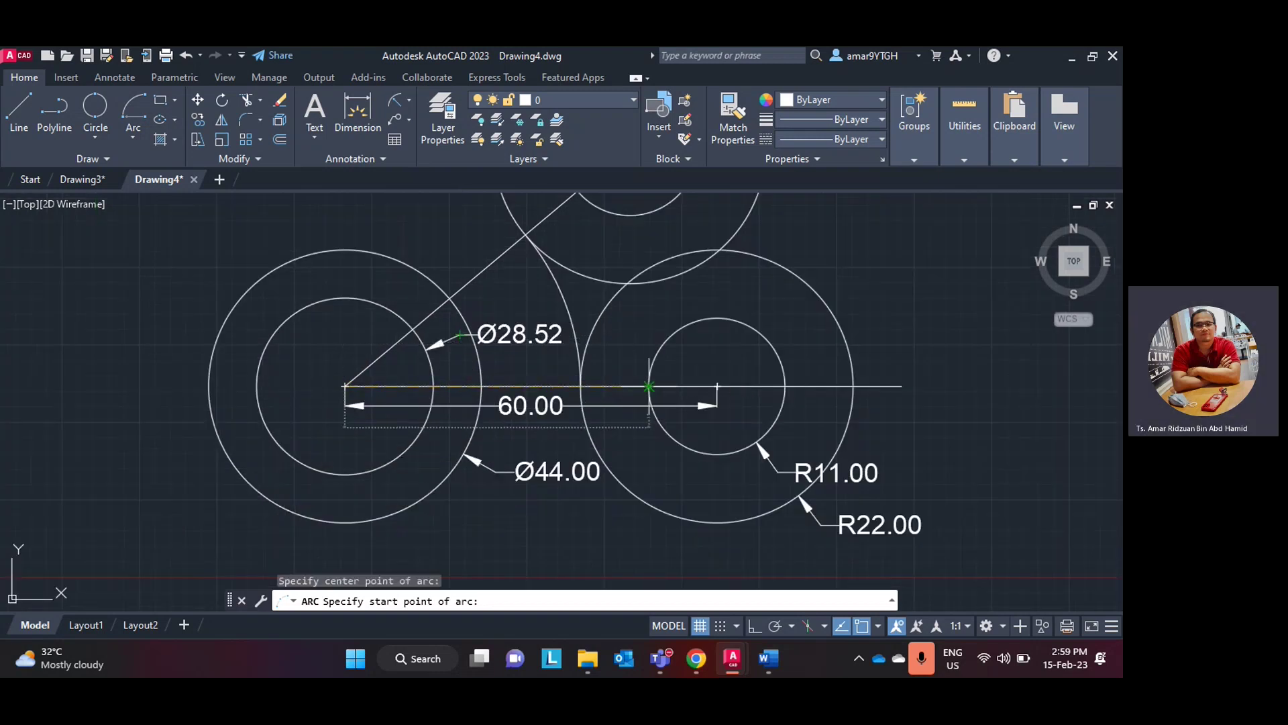
click(648, 385)
middle_drag(584, 232, 570, 331)
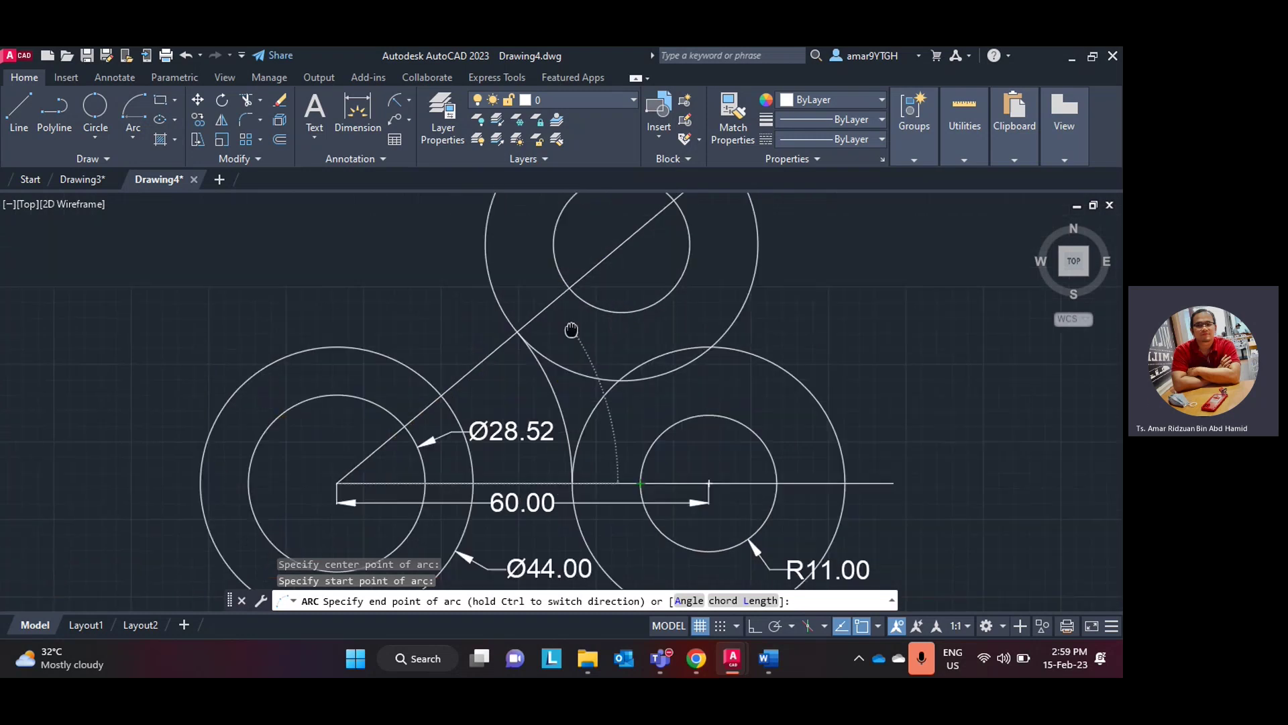
click(568, 289)
- Draw an arc about the left centre from the small right circle's edge to the top small circle
scroll(658, 335, down, 2)
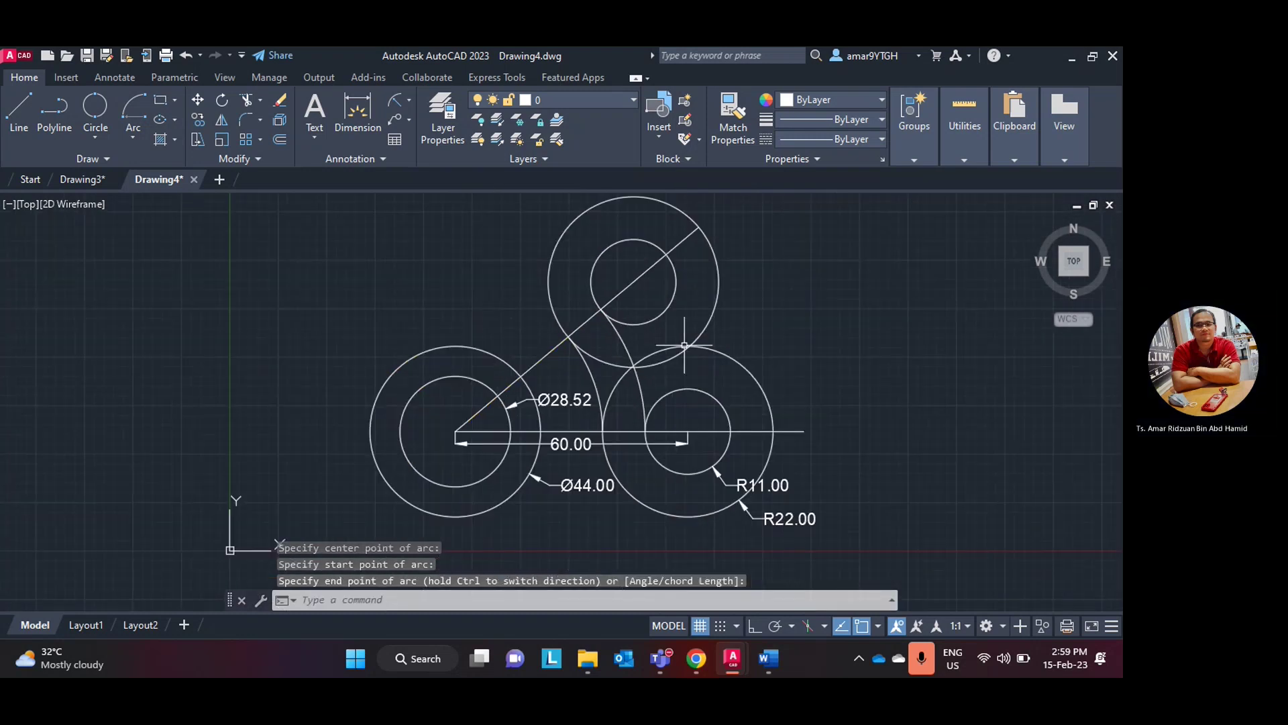
middle_drag(362, 195, 249, 198)
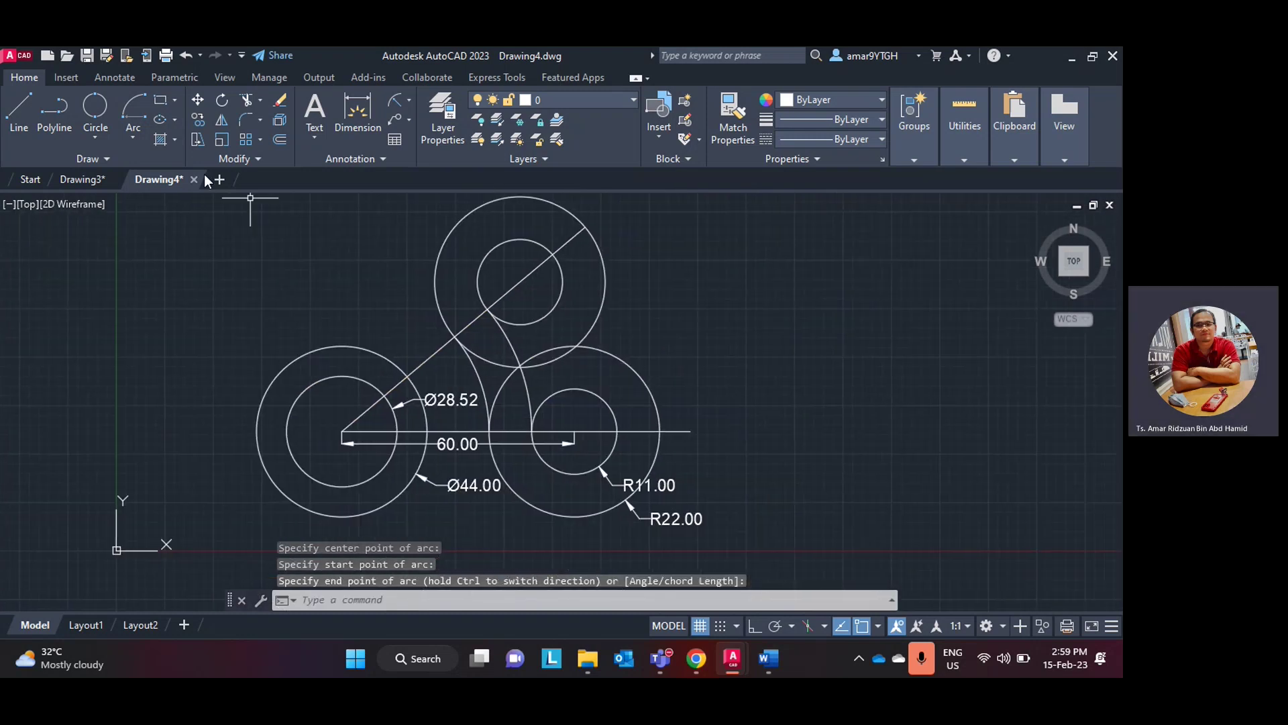
click(141, 142)
click(173, 406)
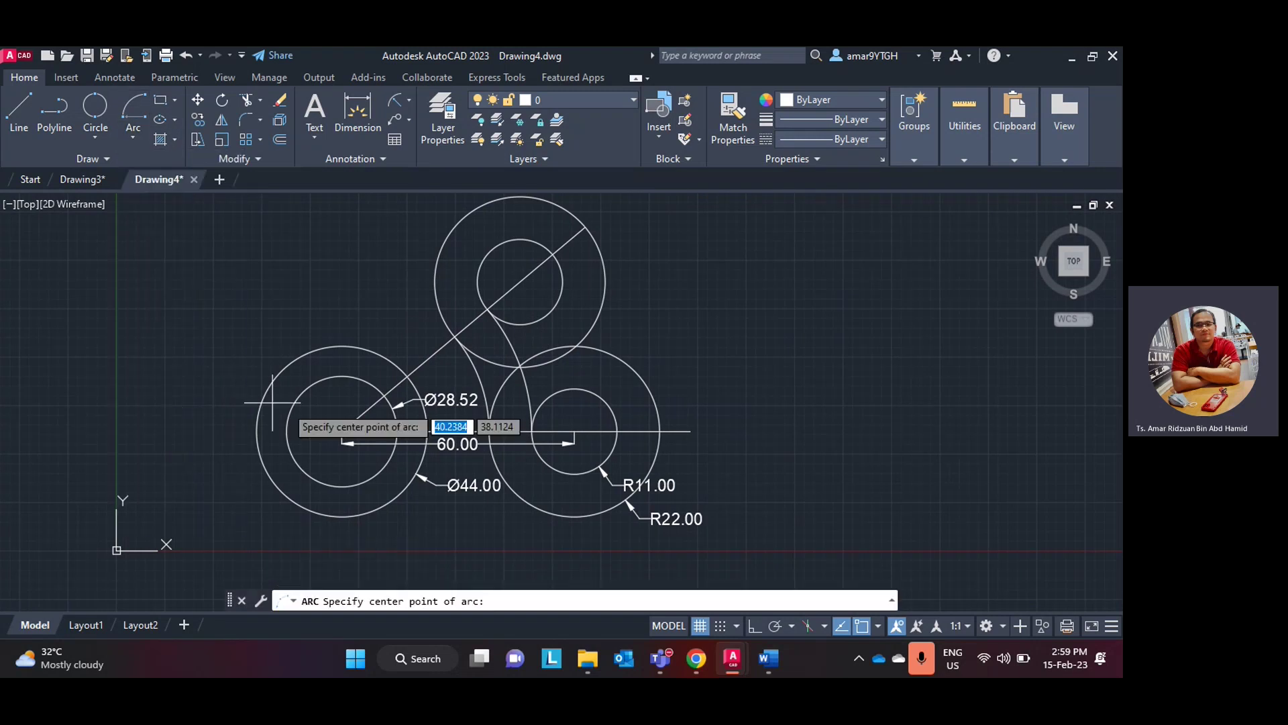
click(342, 430)
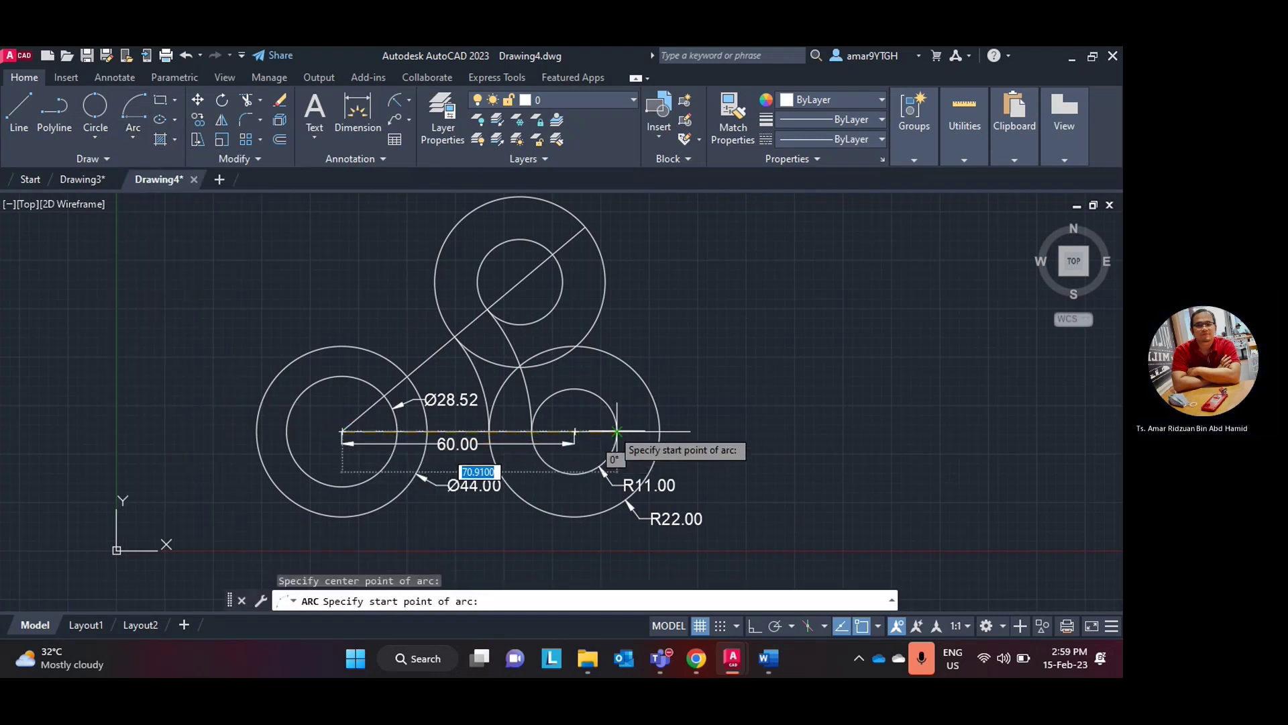
click(574, 431)
click(551, 254)
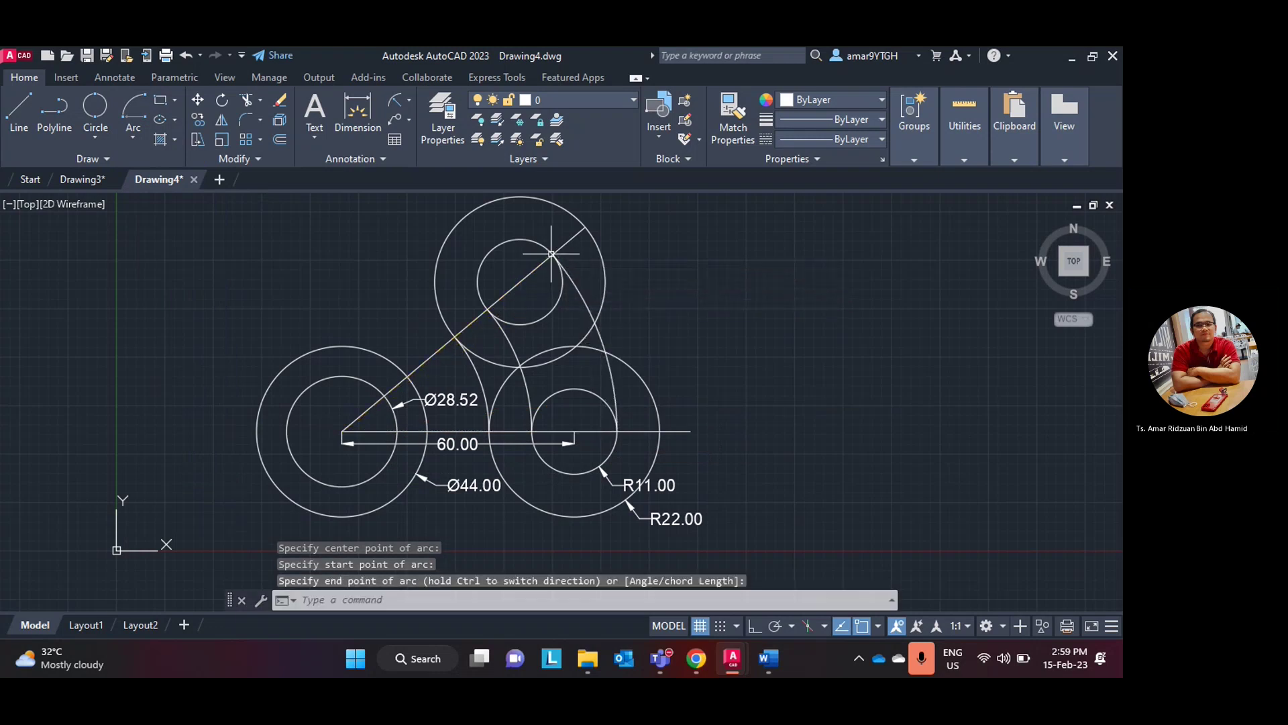
- Draw the outer arc from the large right circle to the top large circle, then check the reference
click(134, 113)
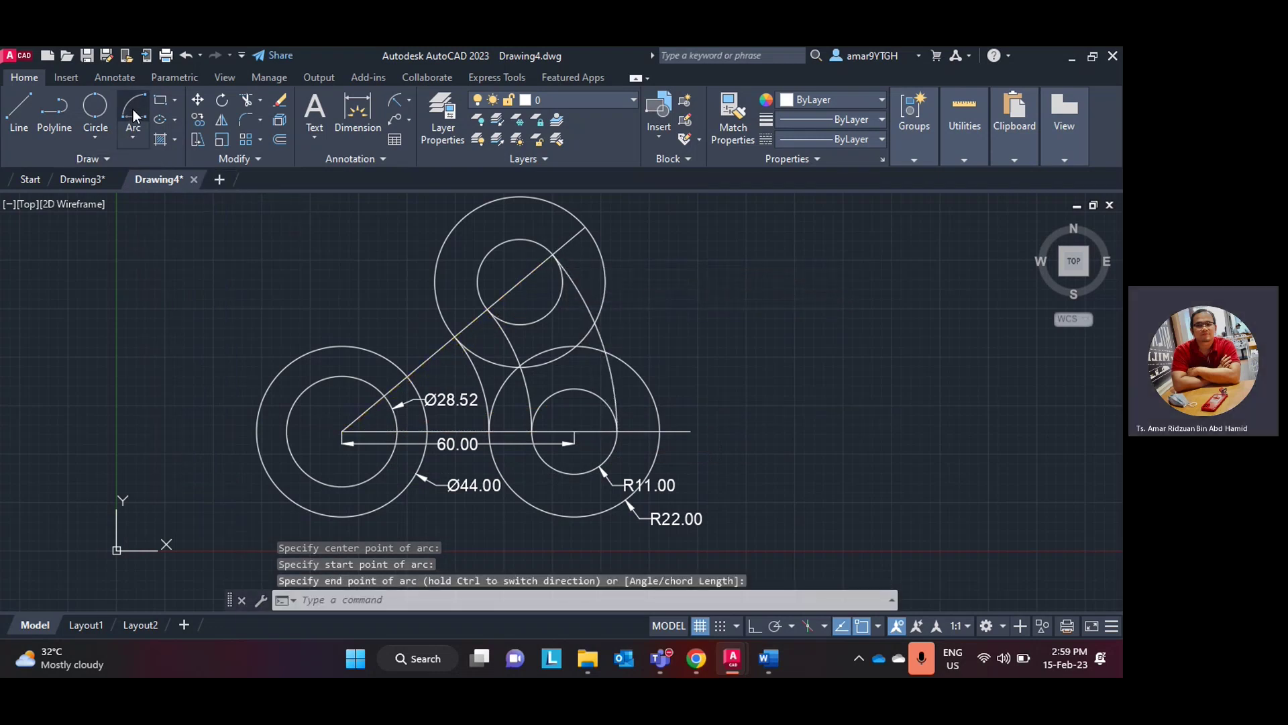
click(342, 430)
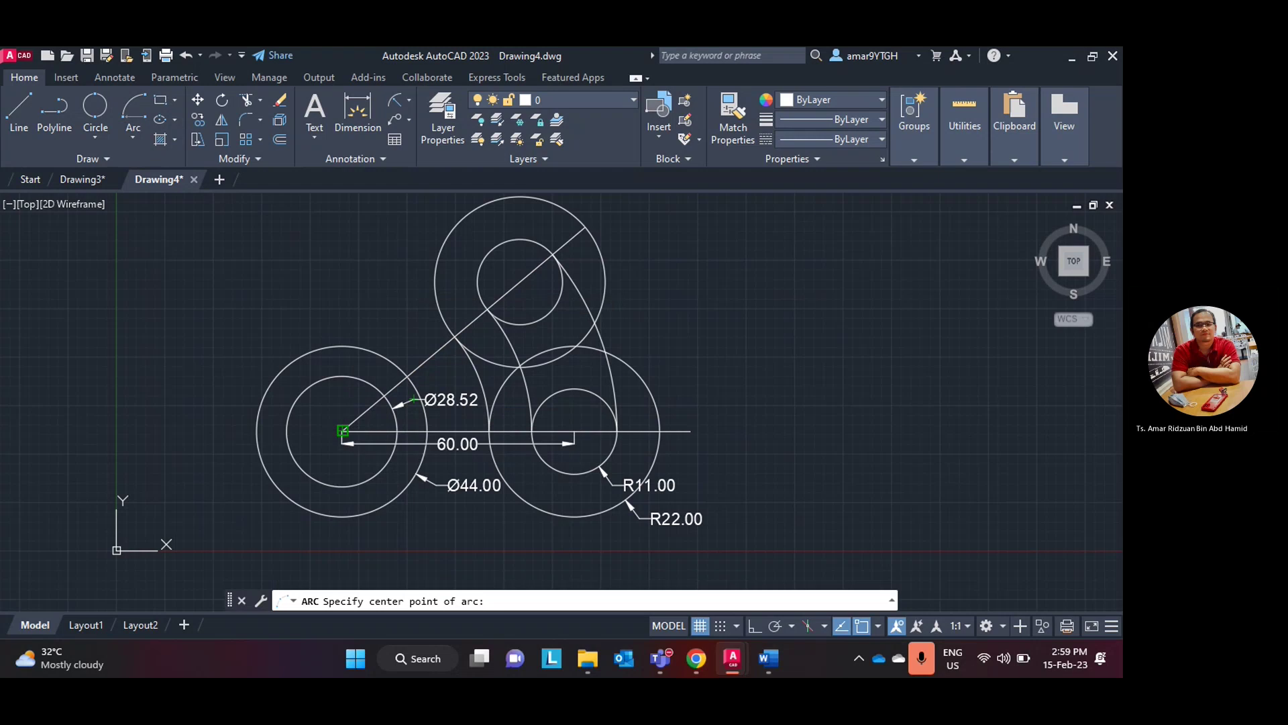
click(656, 430)
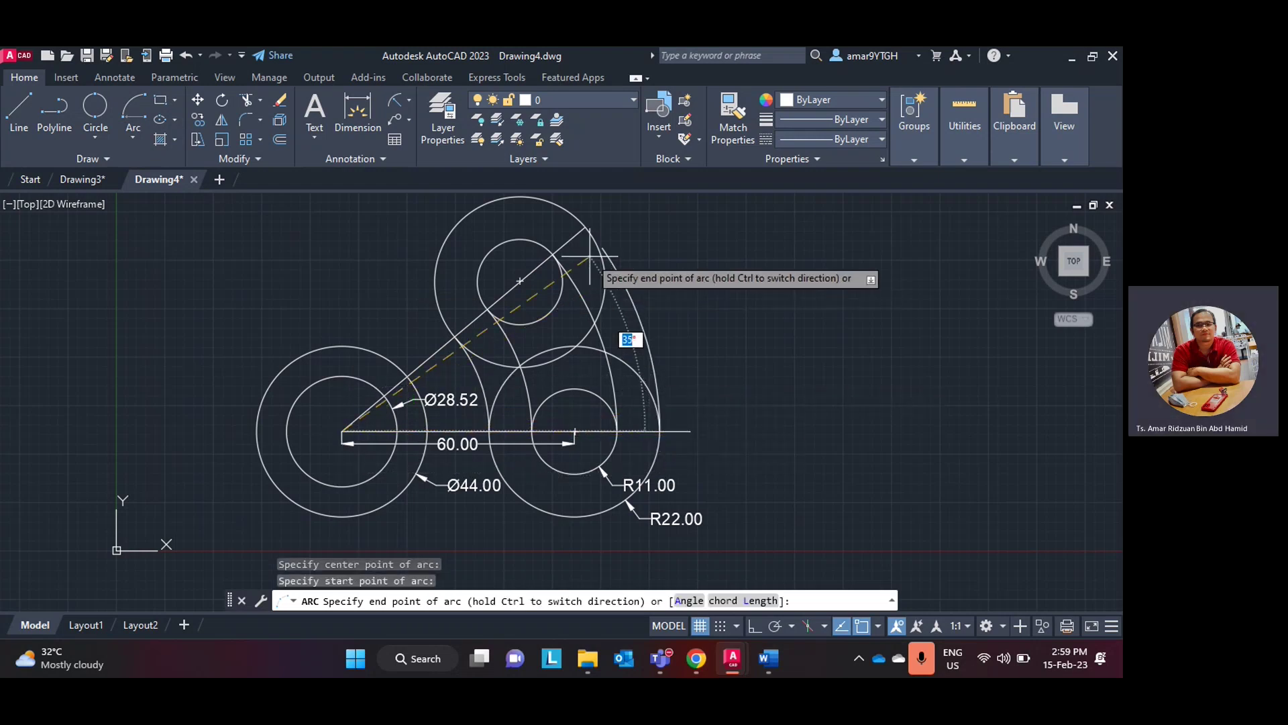
click(583, 229)
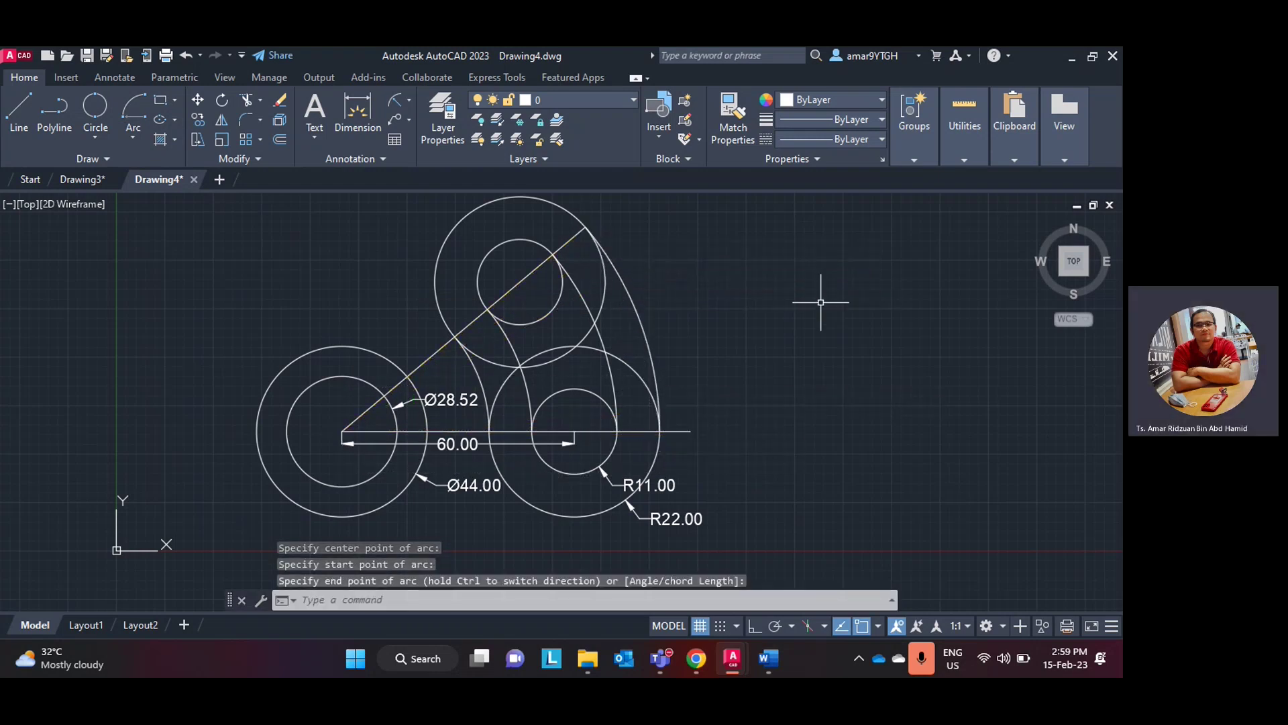
scroll(792, 299, down, 2)
scroll(762, 296, up, 2)
click(769, 671)
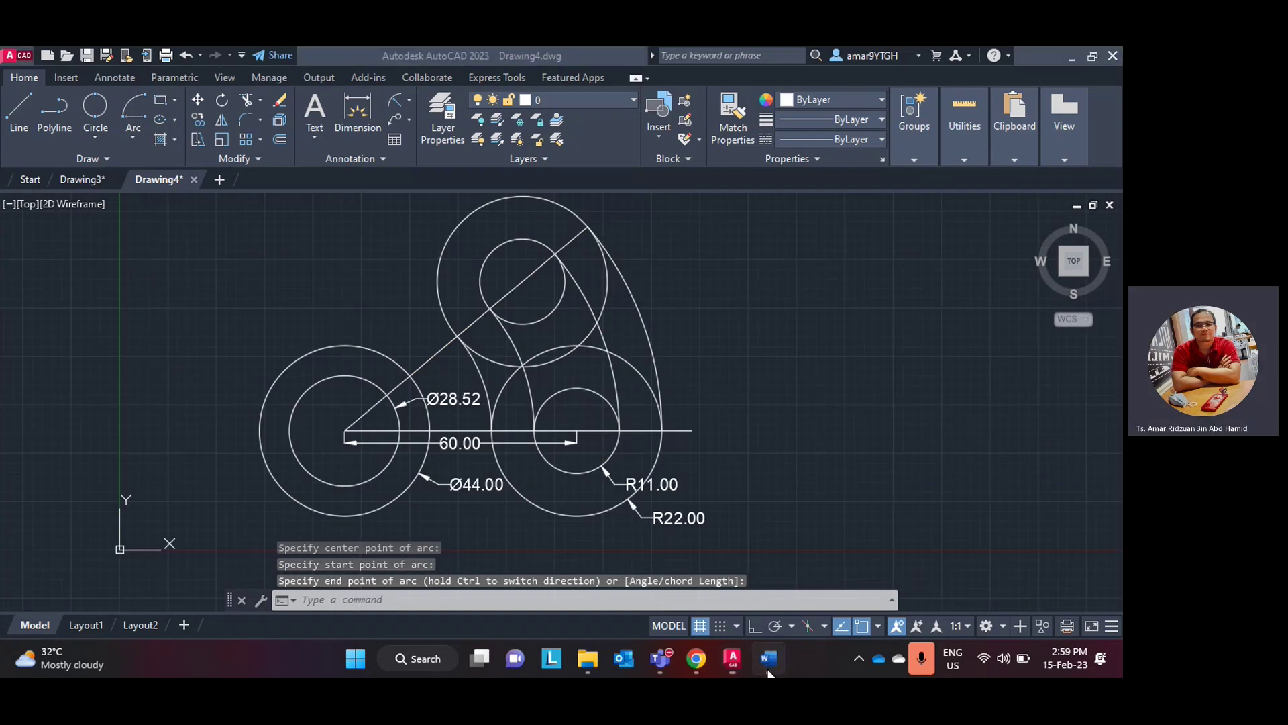
click(768, 671)
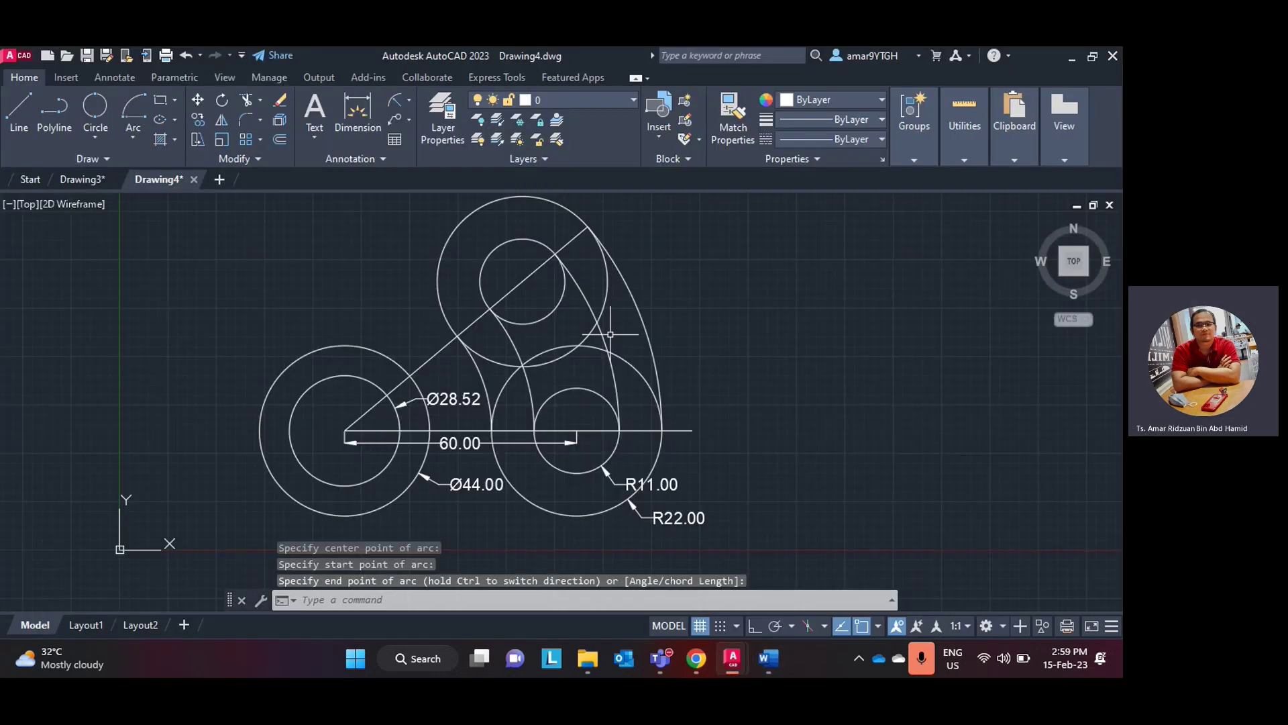
- Trim the overlapping upper arcs of the right circle, using a fence across them
click(248, 101)
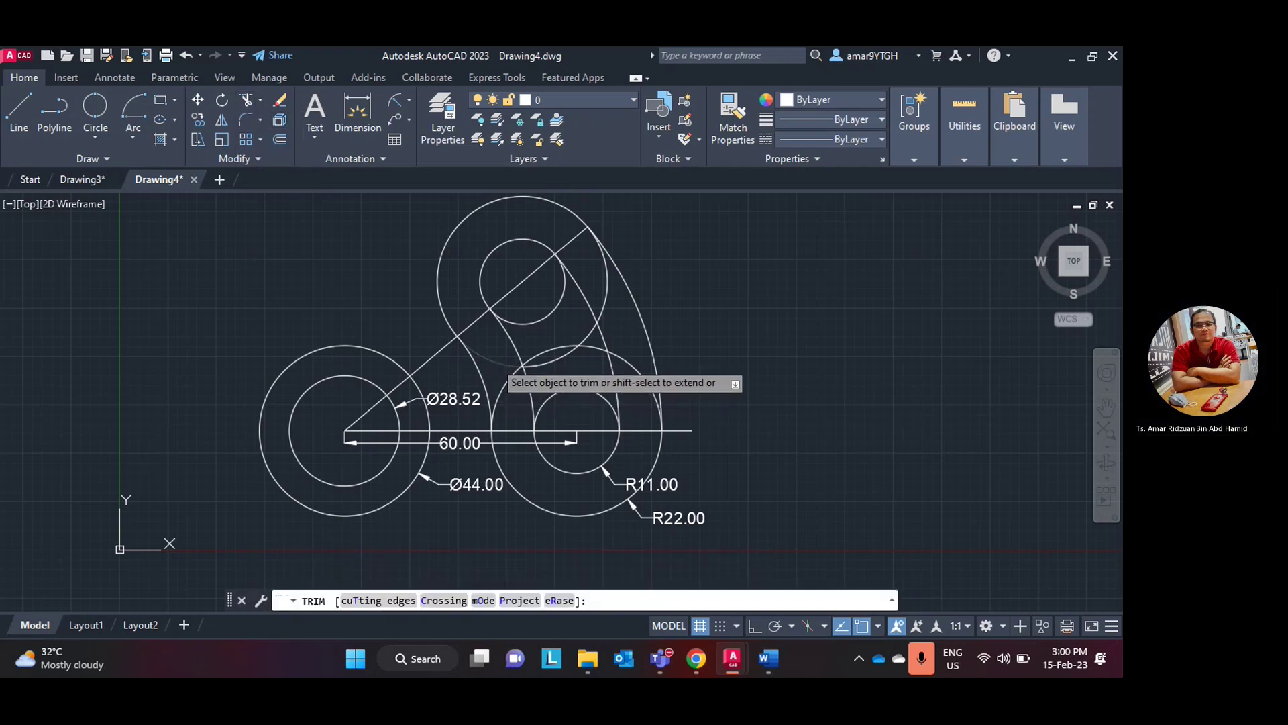
click(520, 368)
click(518, 323)
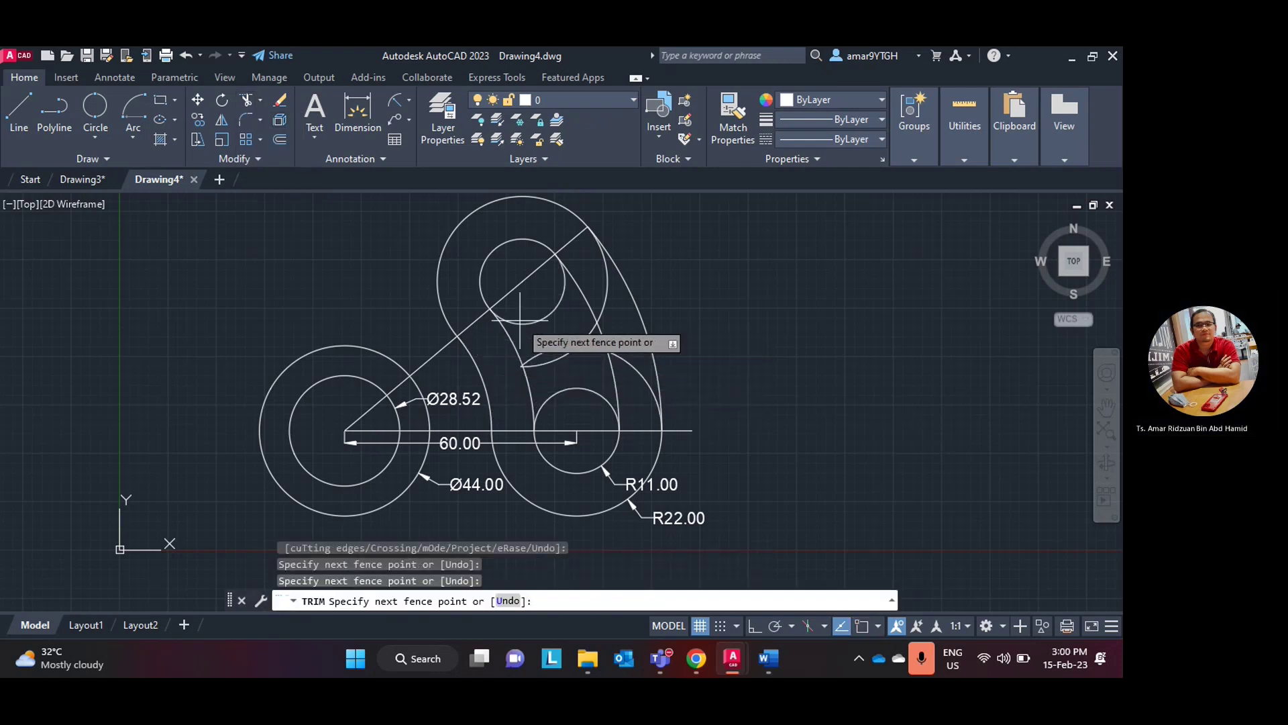
key(Return)
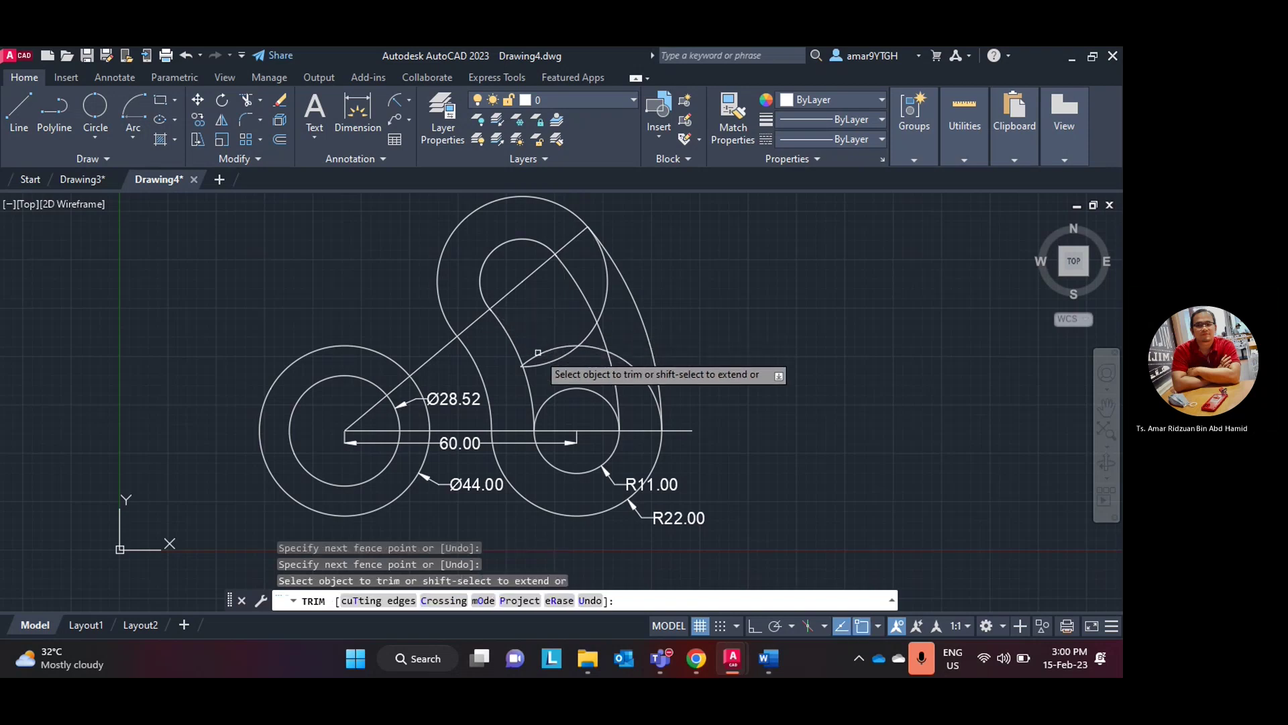
scroll(528, 359, up, 5)
scroll(487, 371, up, 3)
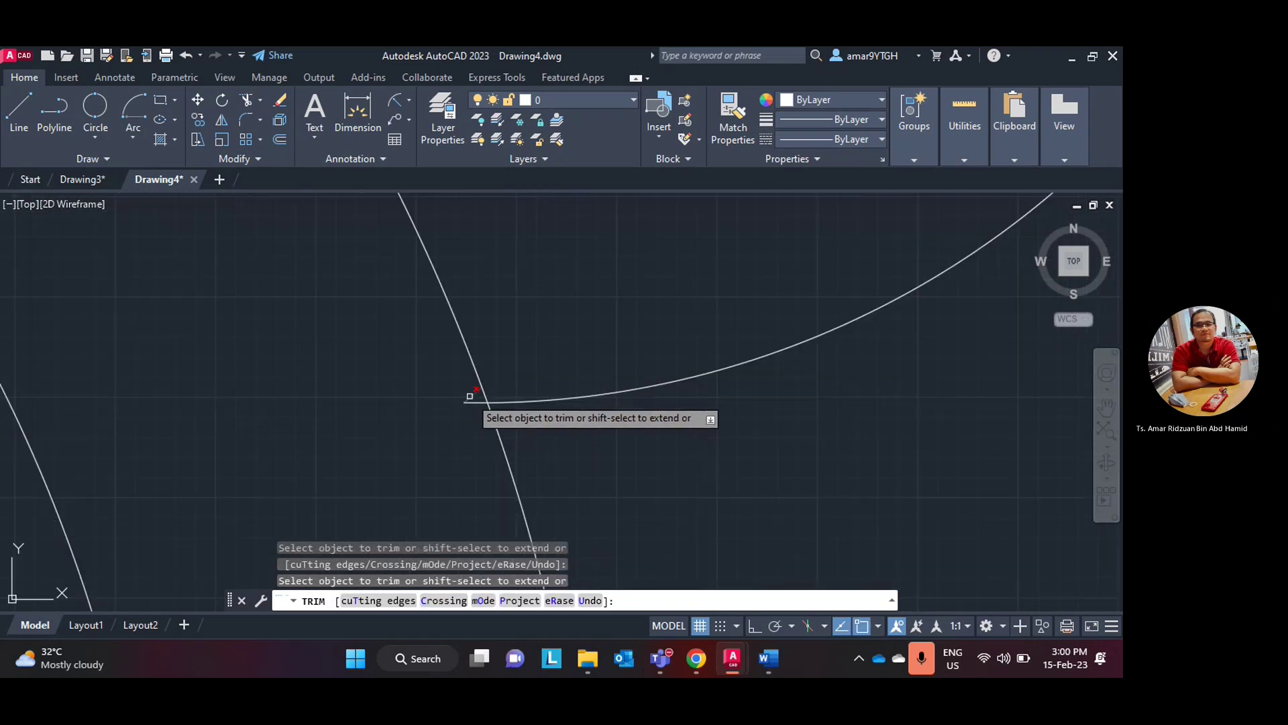
scroll(533, 401, down, 5)
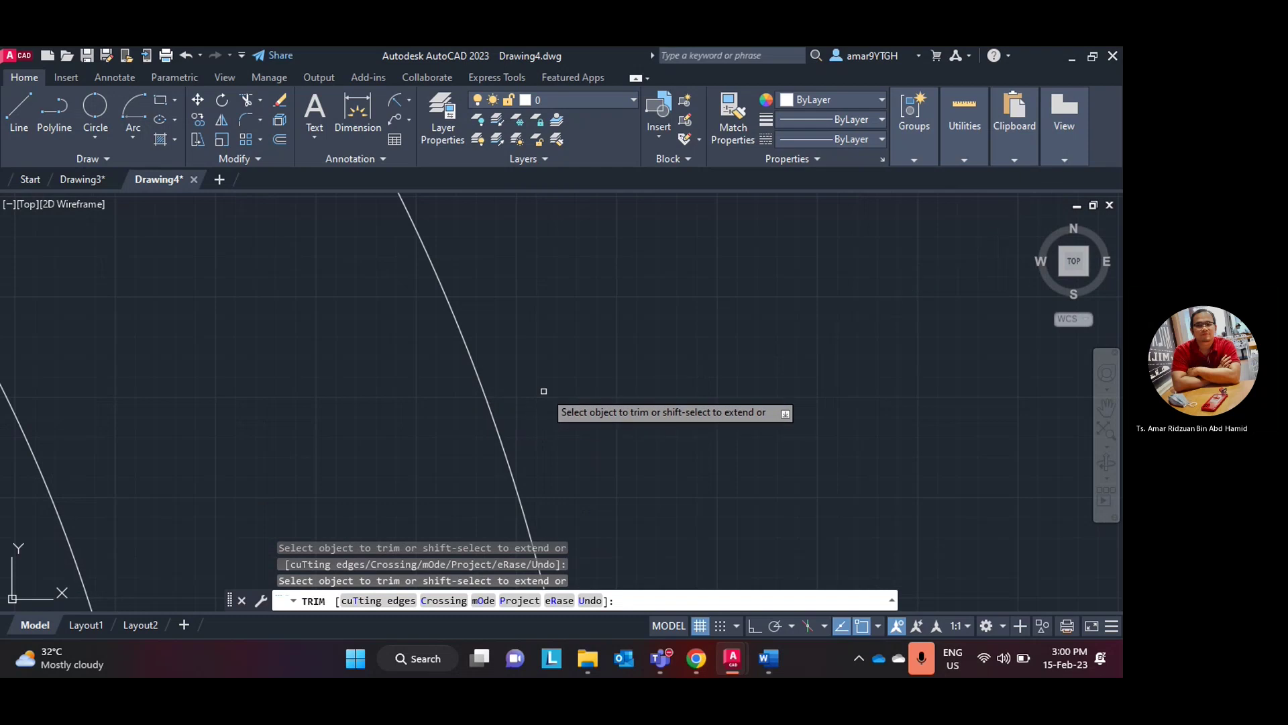
middle_drag(681, 394, 567, 407)
- Trim the short and right-bulging arc segments off the slot, then check the Word reference
click(554, 374)
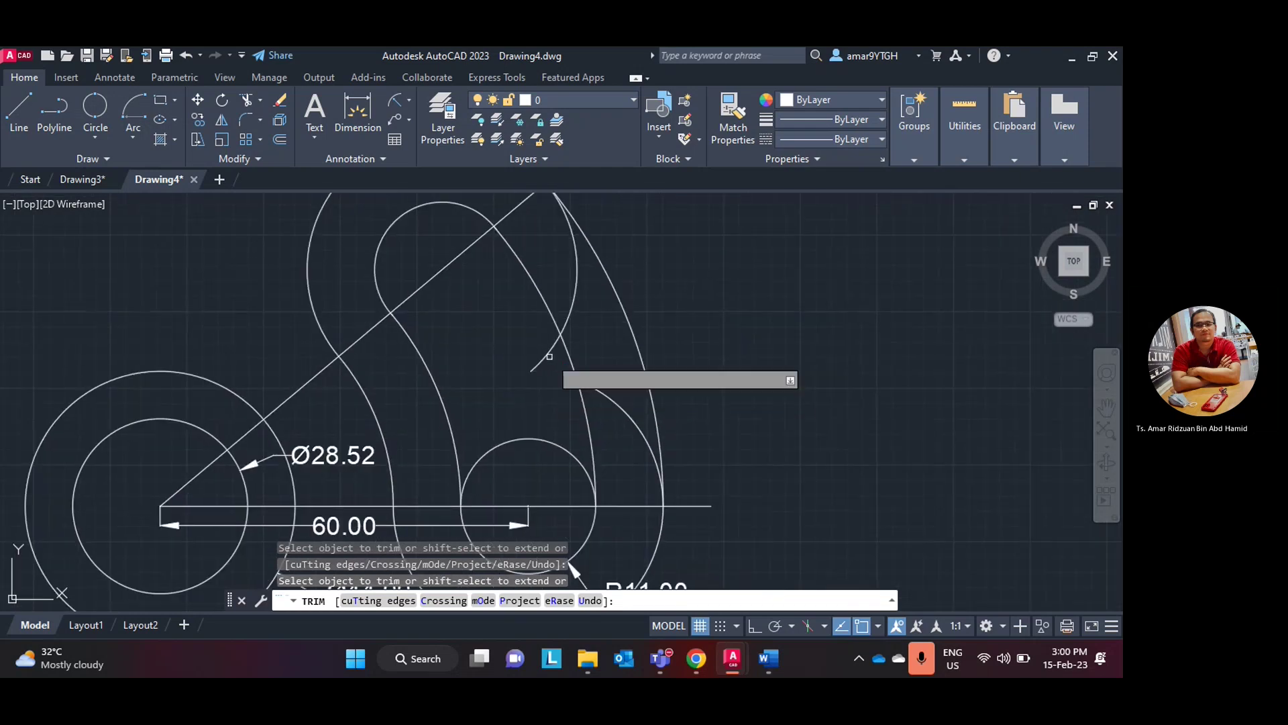
click(574, 303)
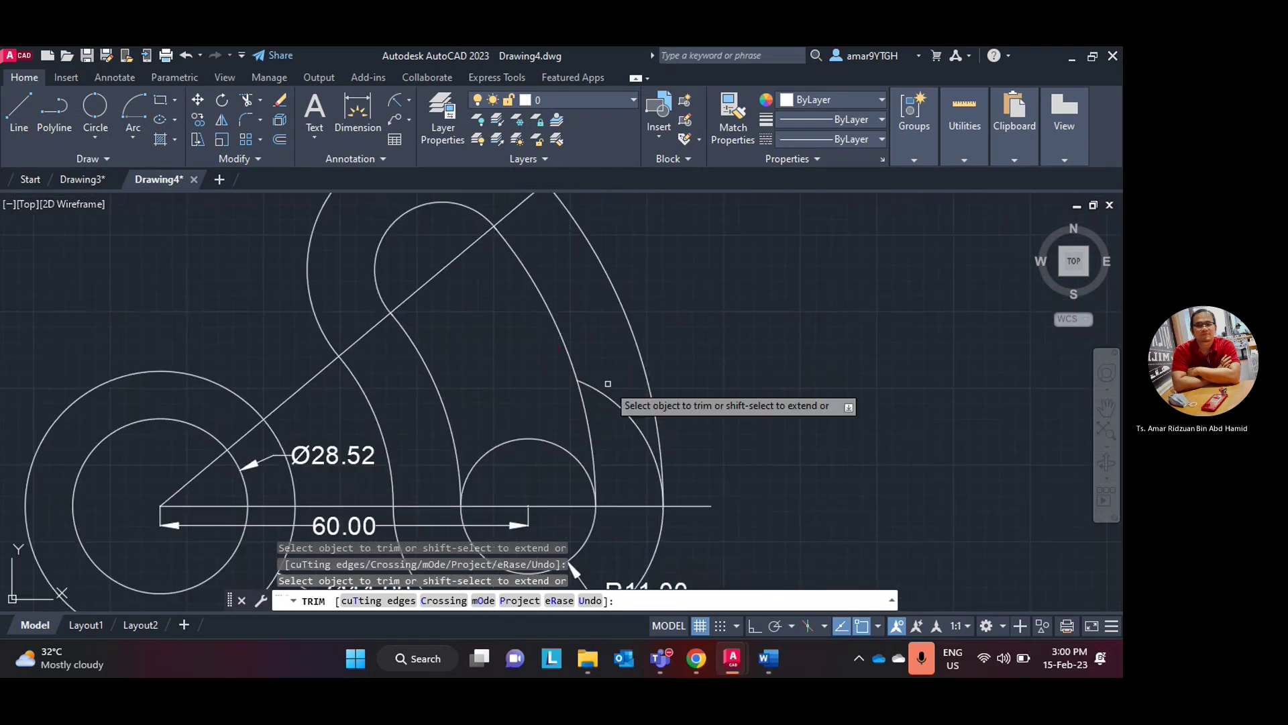
scroll(603, 390, down, 4)
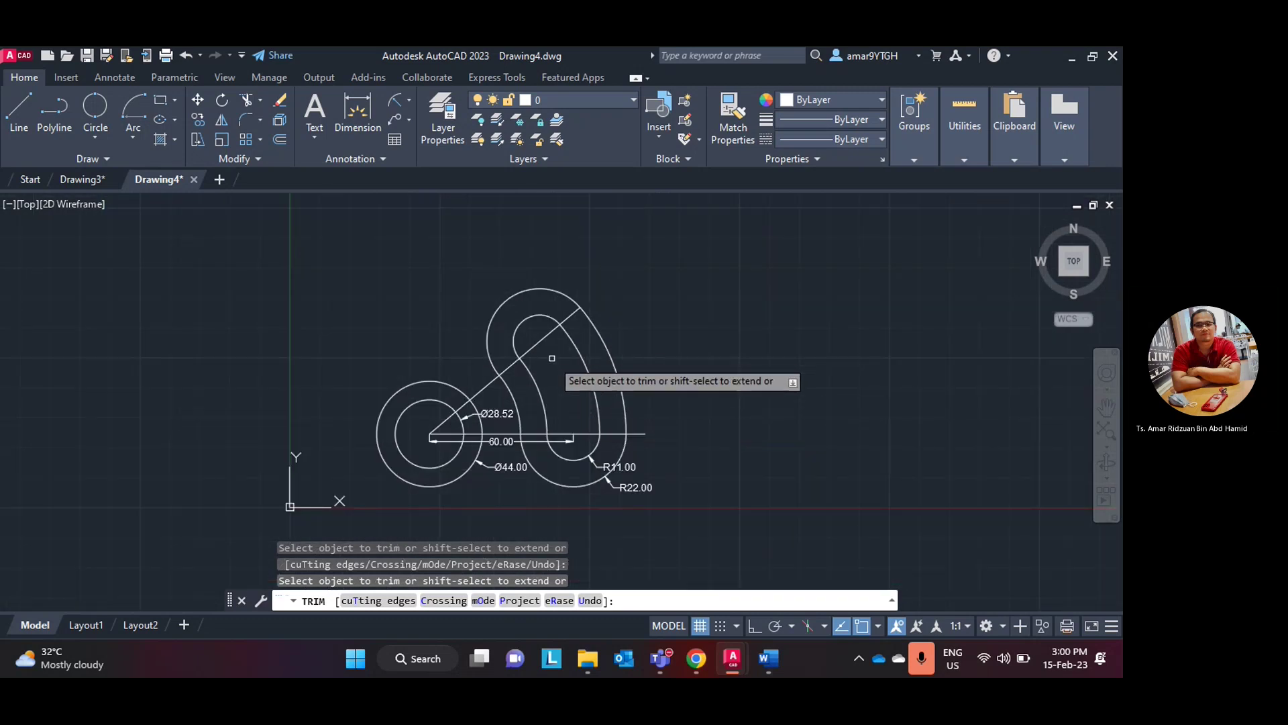
scroll(570, 385, up, 2)
scroll(571, 385, down, 2)
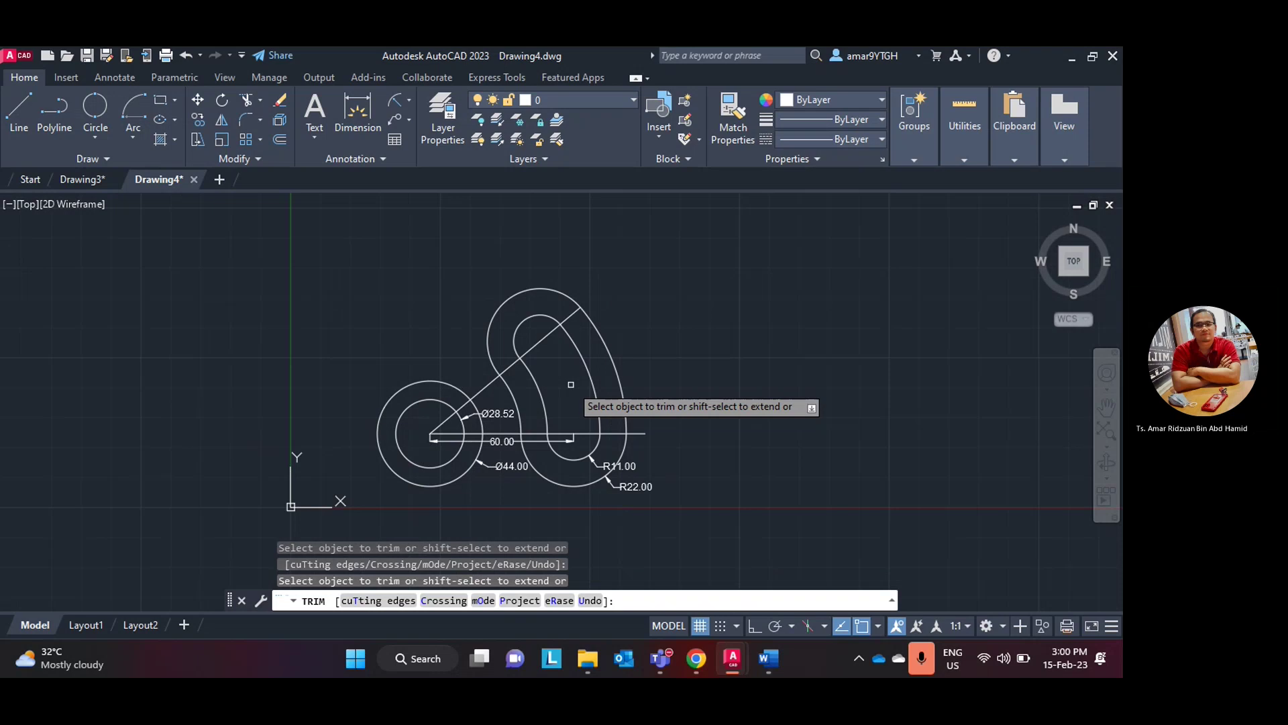
click(767, 667)
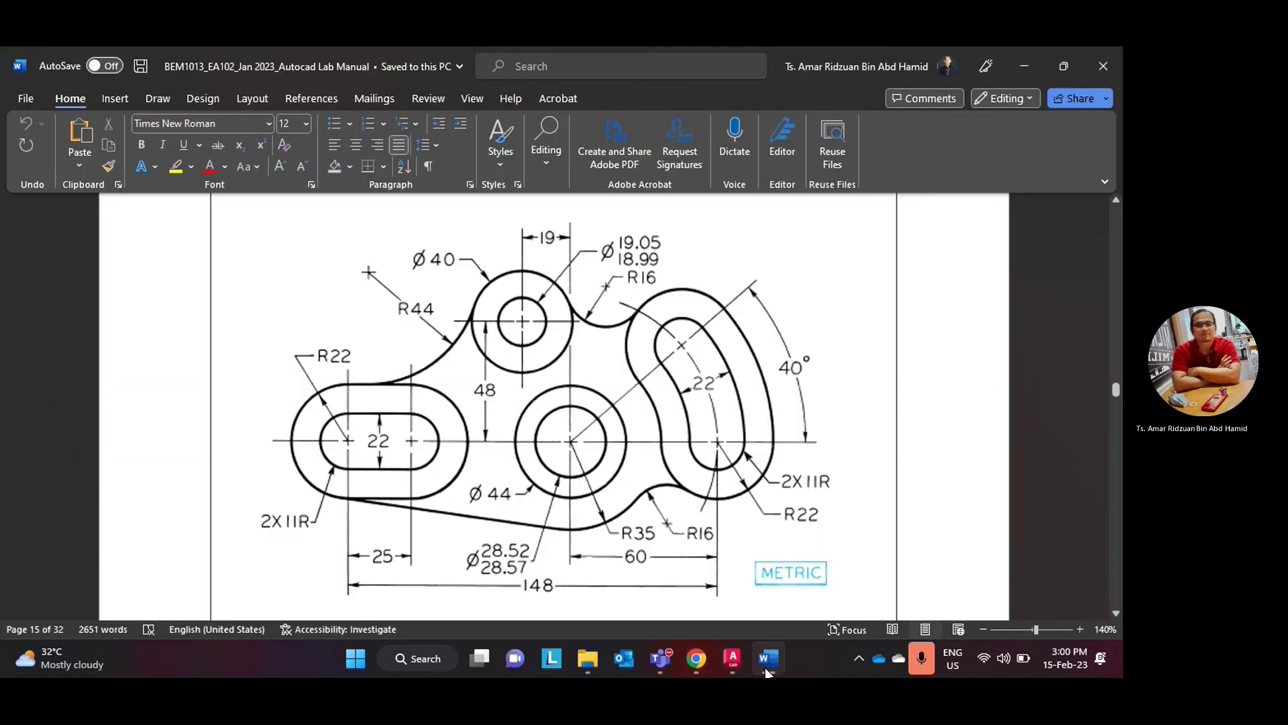
click(766, 668)
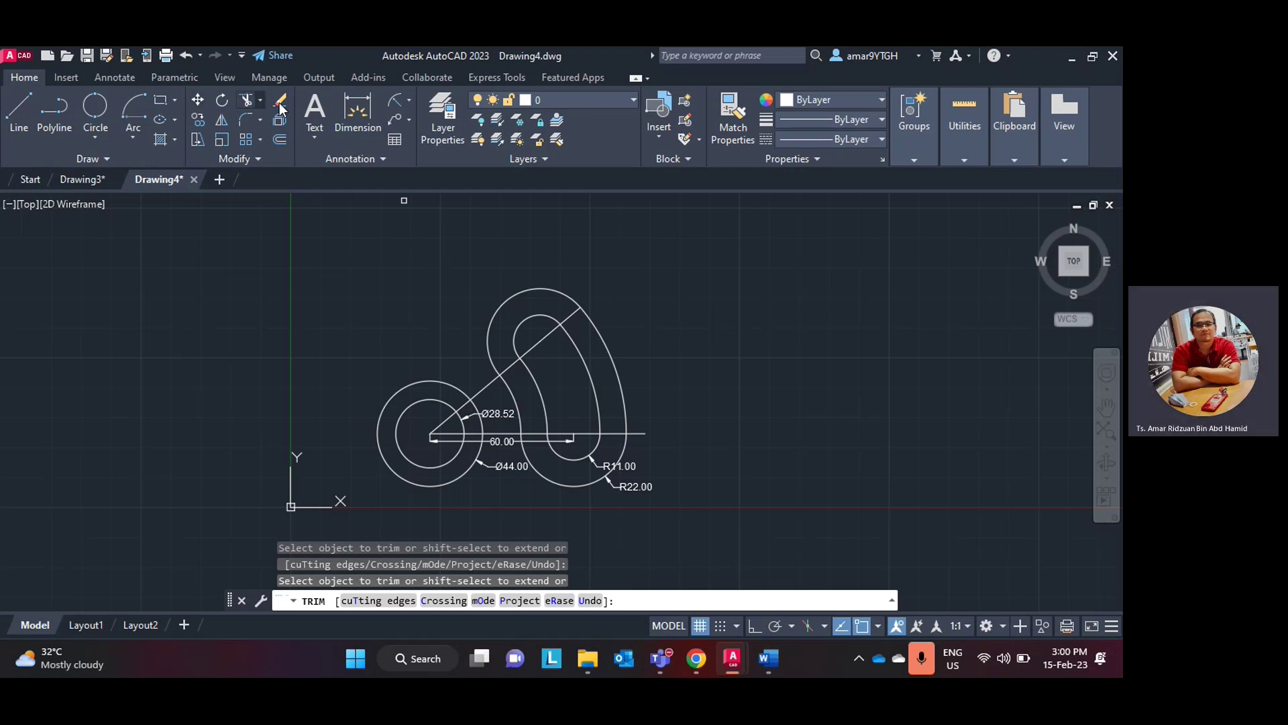
- Add a 40° angular dimension between the horizontal 60.00 line and the diagonal line
click(409, 100)
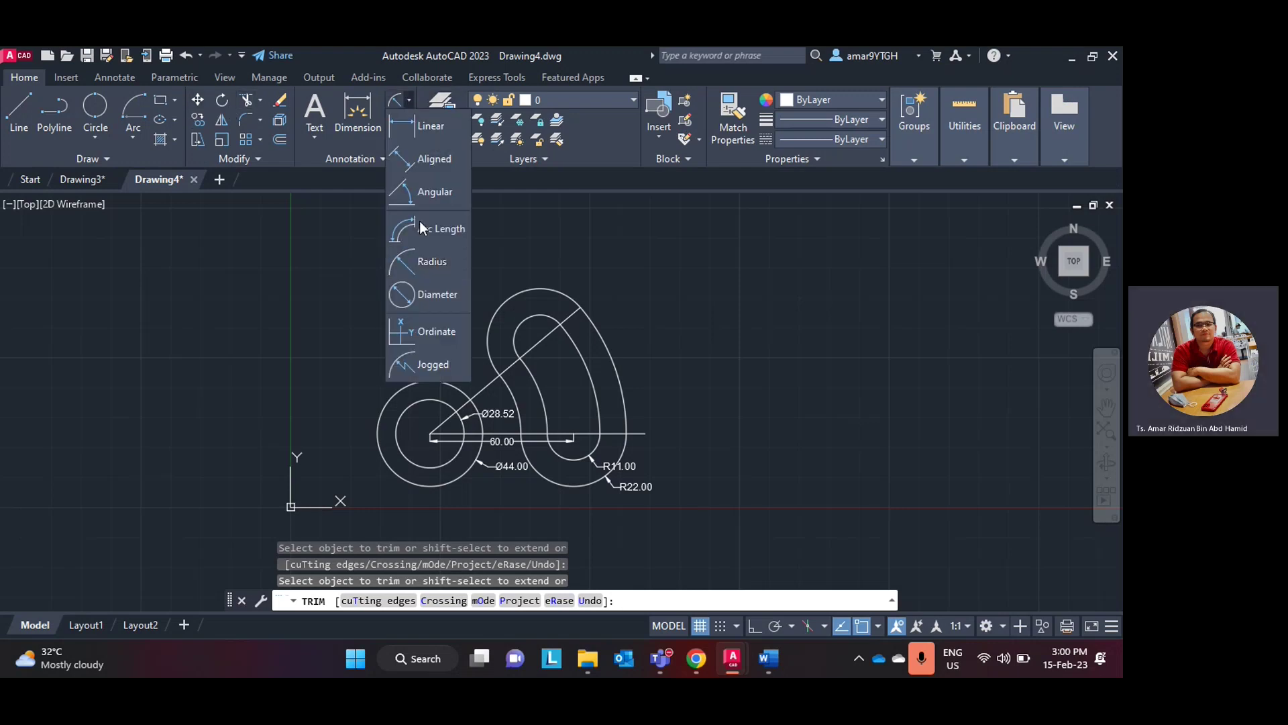
click(420, 197)
scroll(602, 434, up, 2)
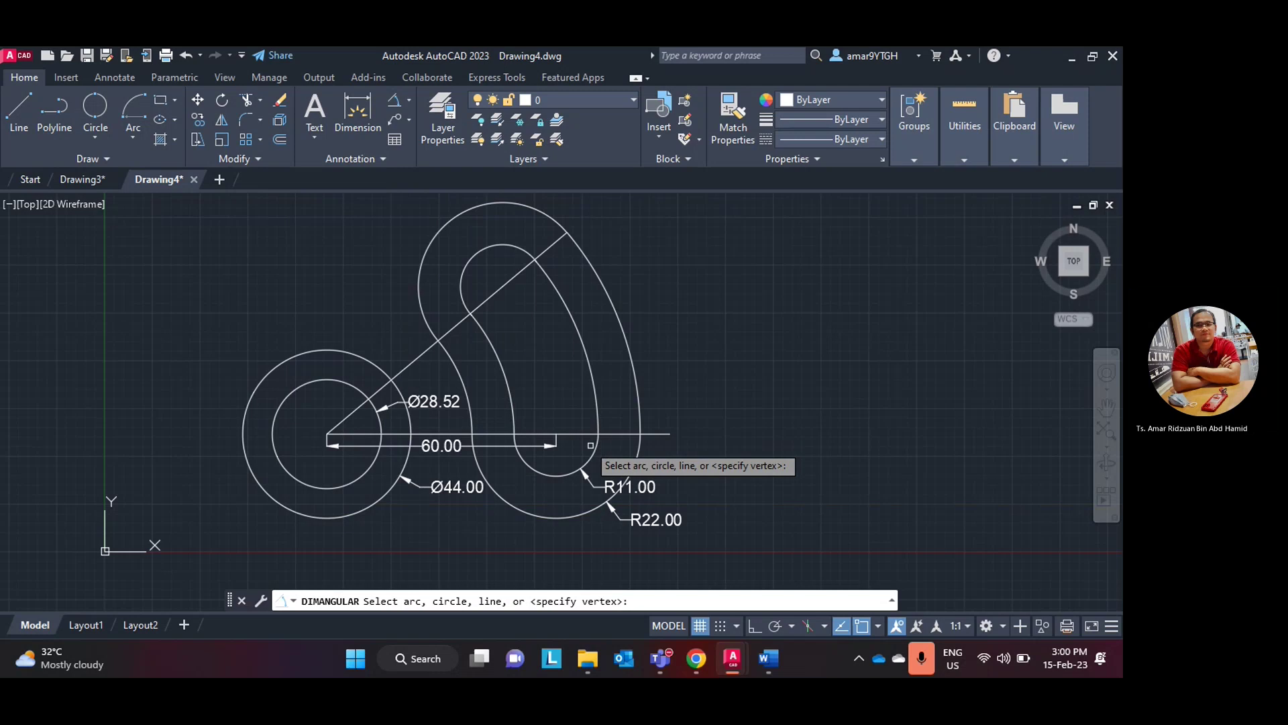
click(539, 435)
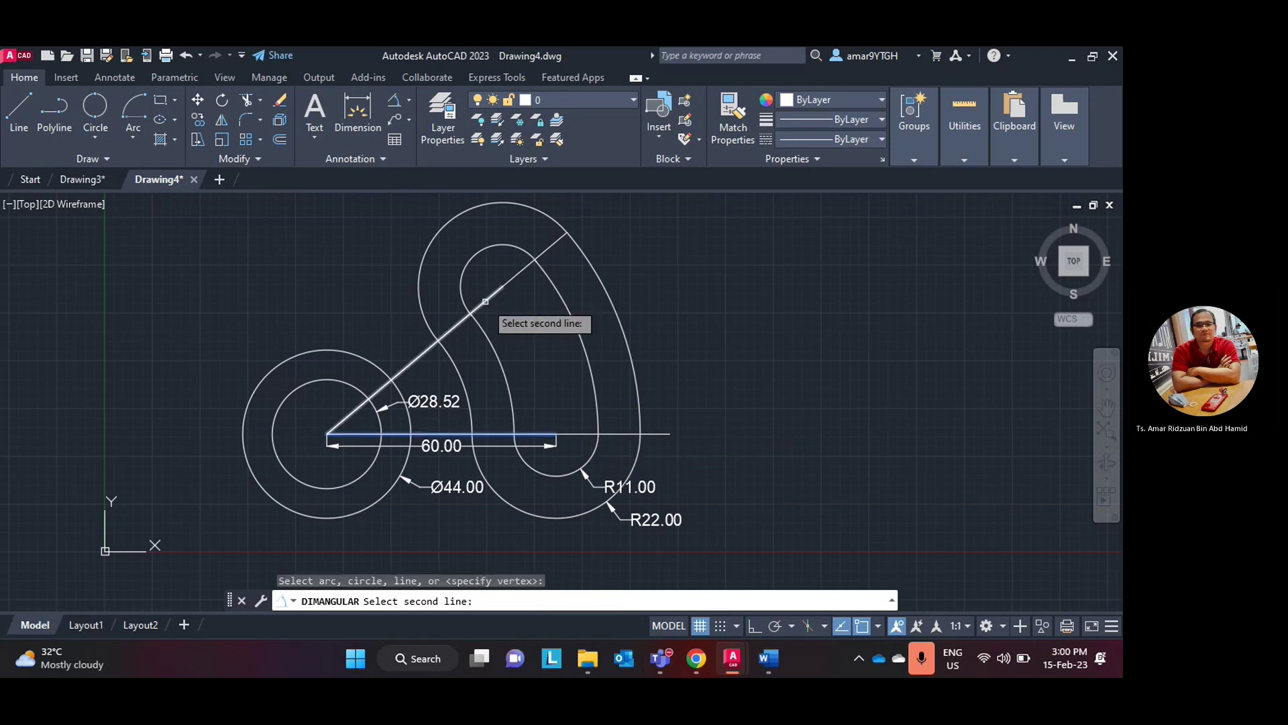
click(486, 301)
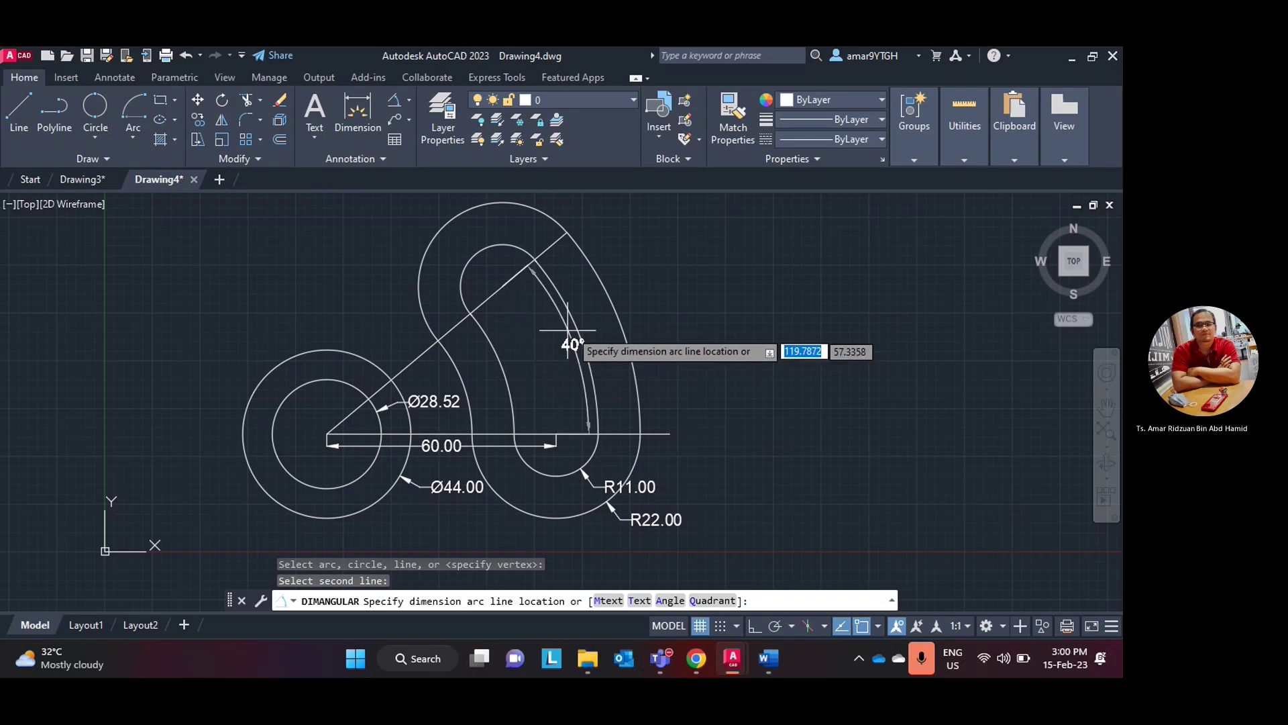
click(527, 329)
scroll(770, 370, down, 2)
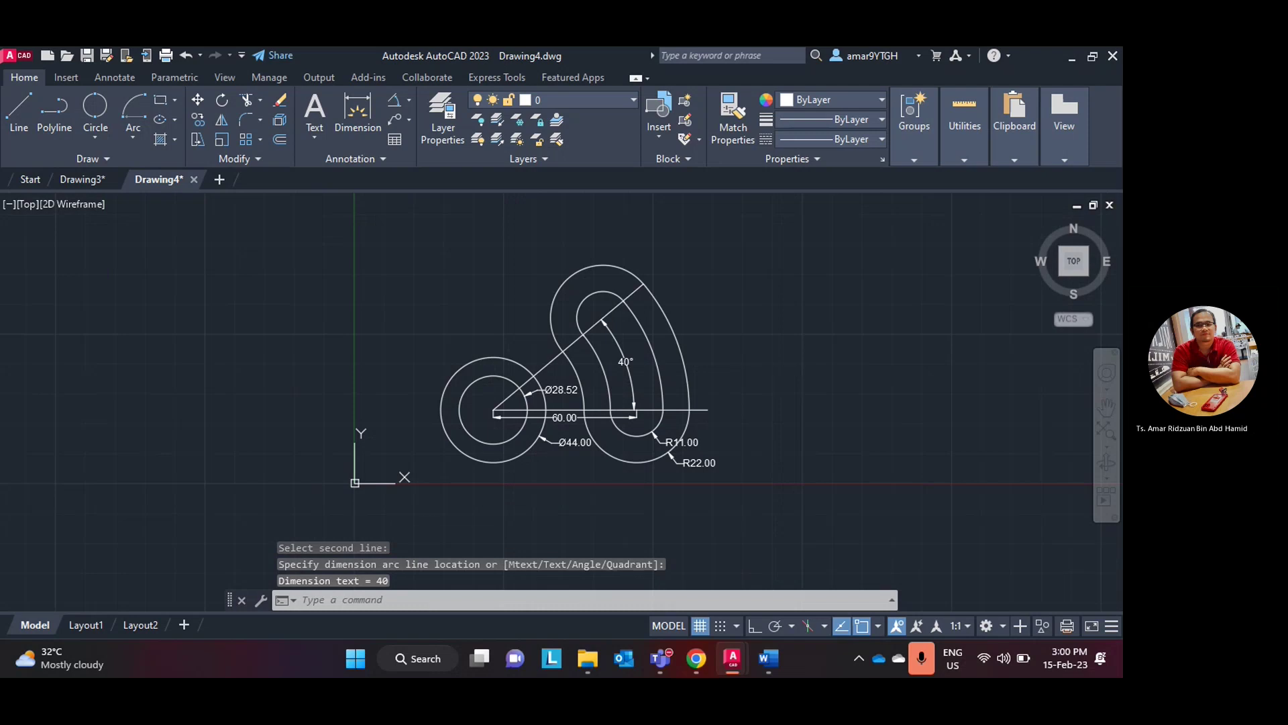
middle_drag(766, 368, 784, 384)
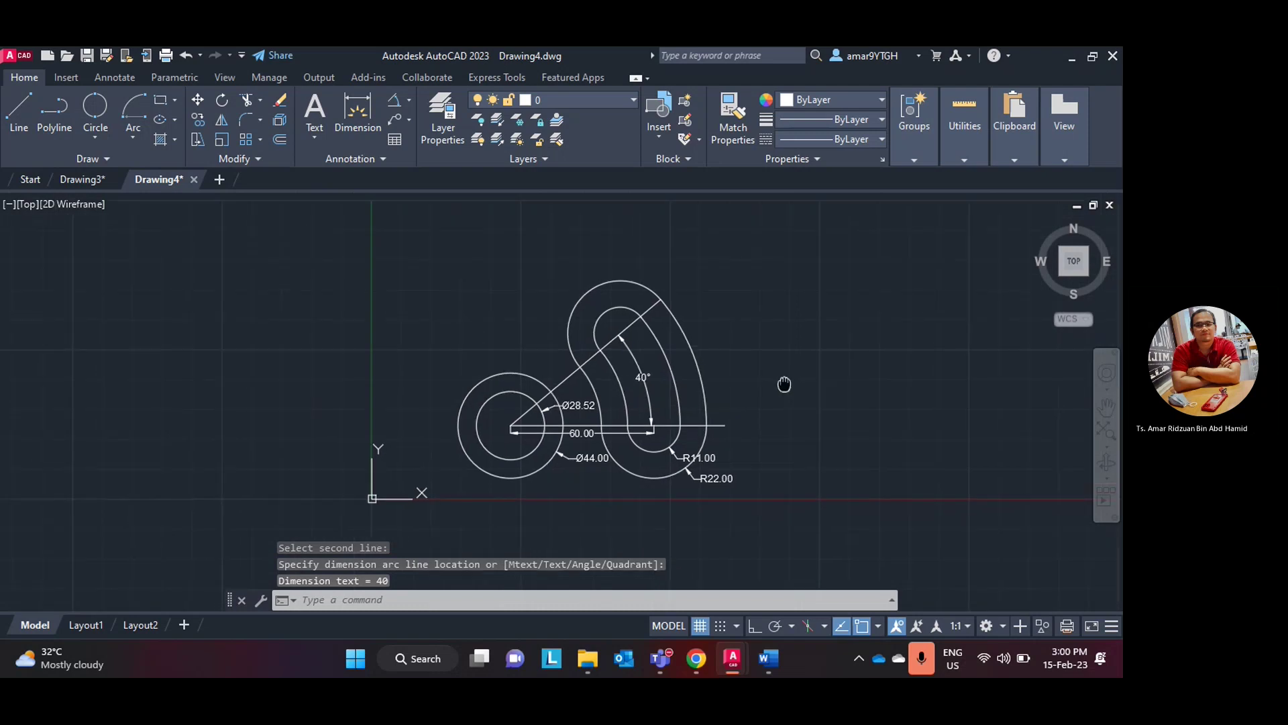
click(773, 663)
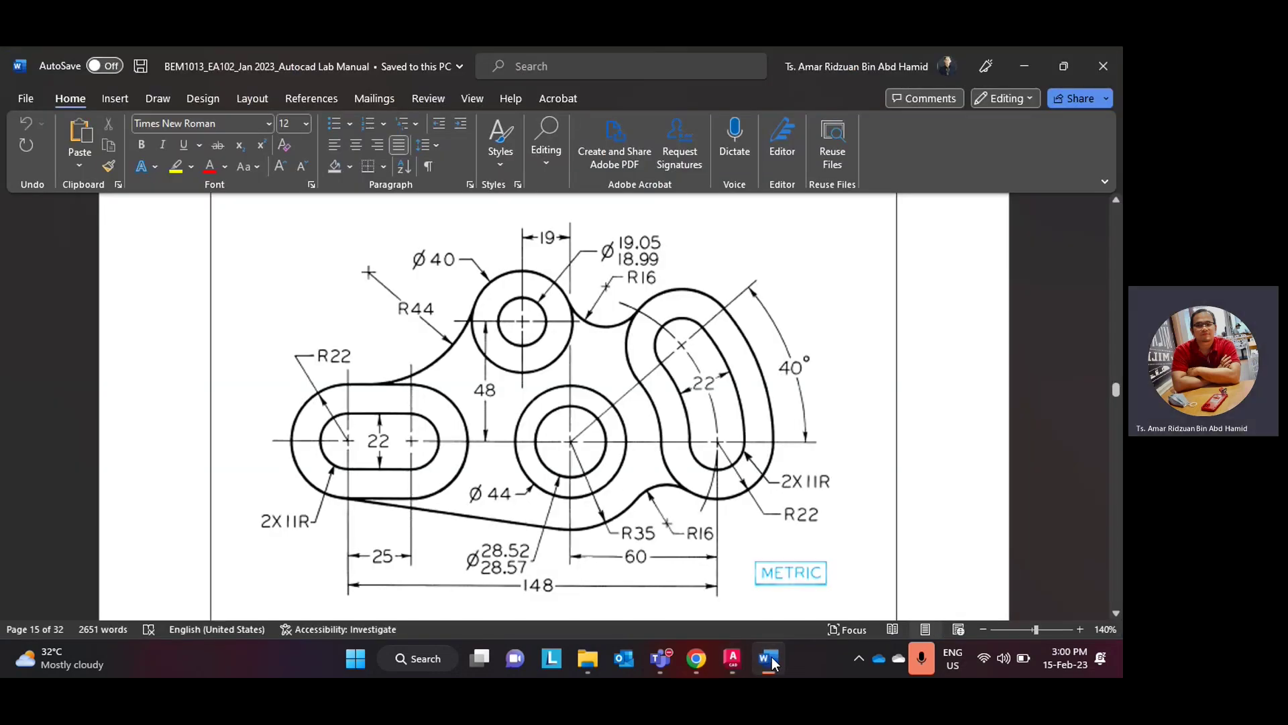
scroll(346, 522, up, 2)
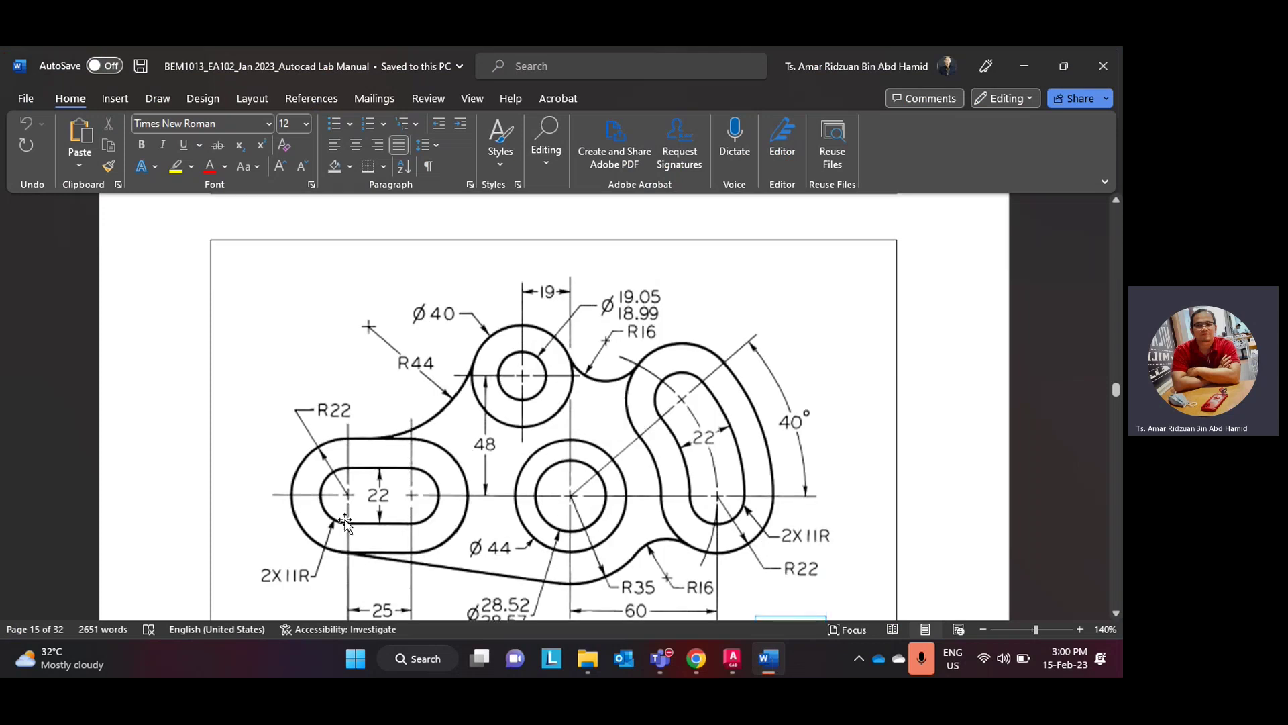
scroll(599, 498, down, 2)
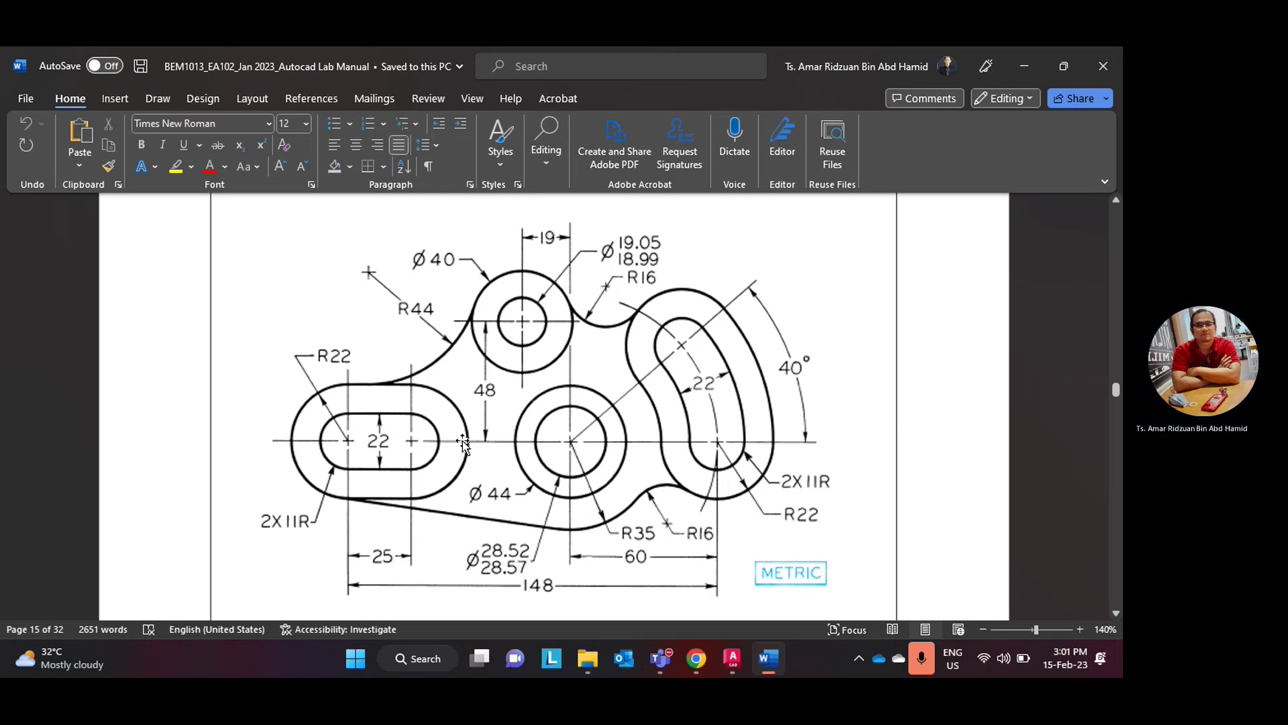
click(729, 662)
- Back in Drawing4, draw a horizontal line from the circle centre, entering length 6
click(732, 659)
scroll(273, 353, up, 3)
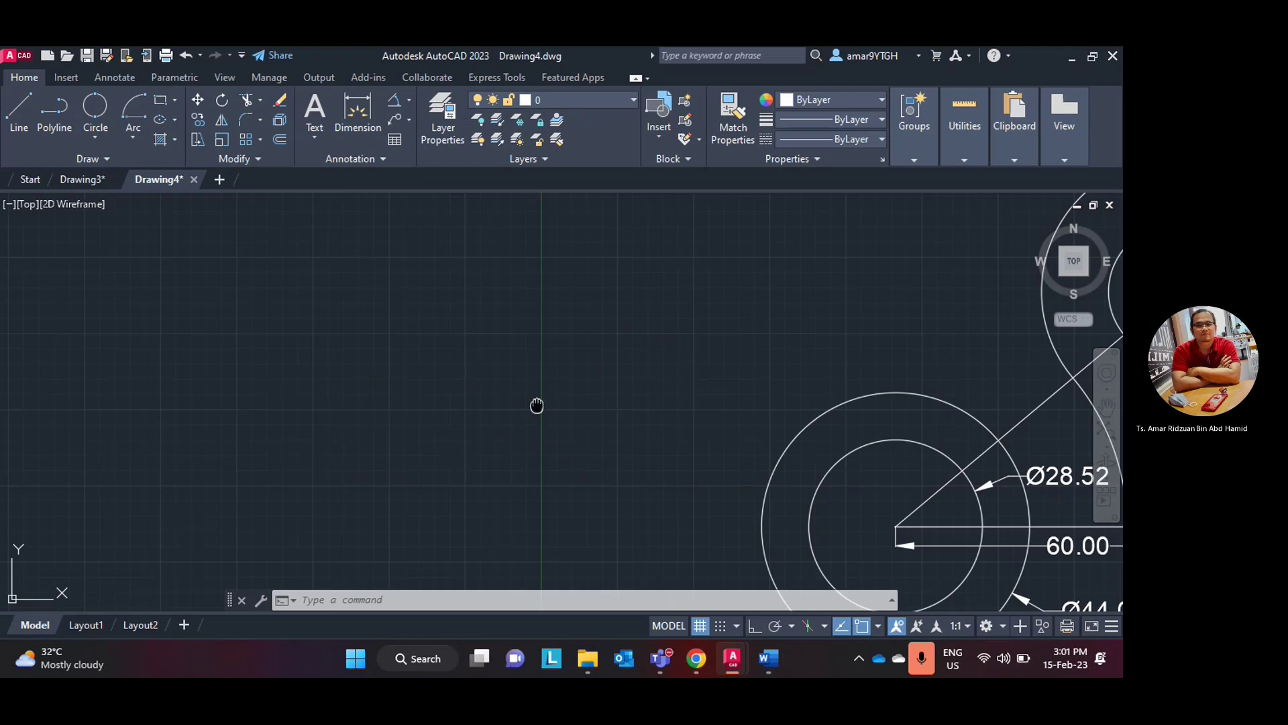
middle_drag(535, 403, 259, 267)
click(20, 114)
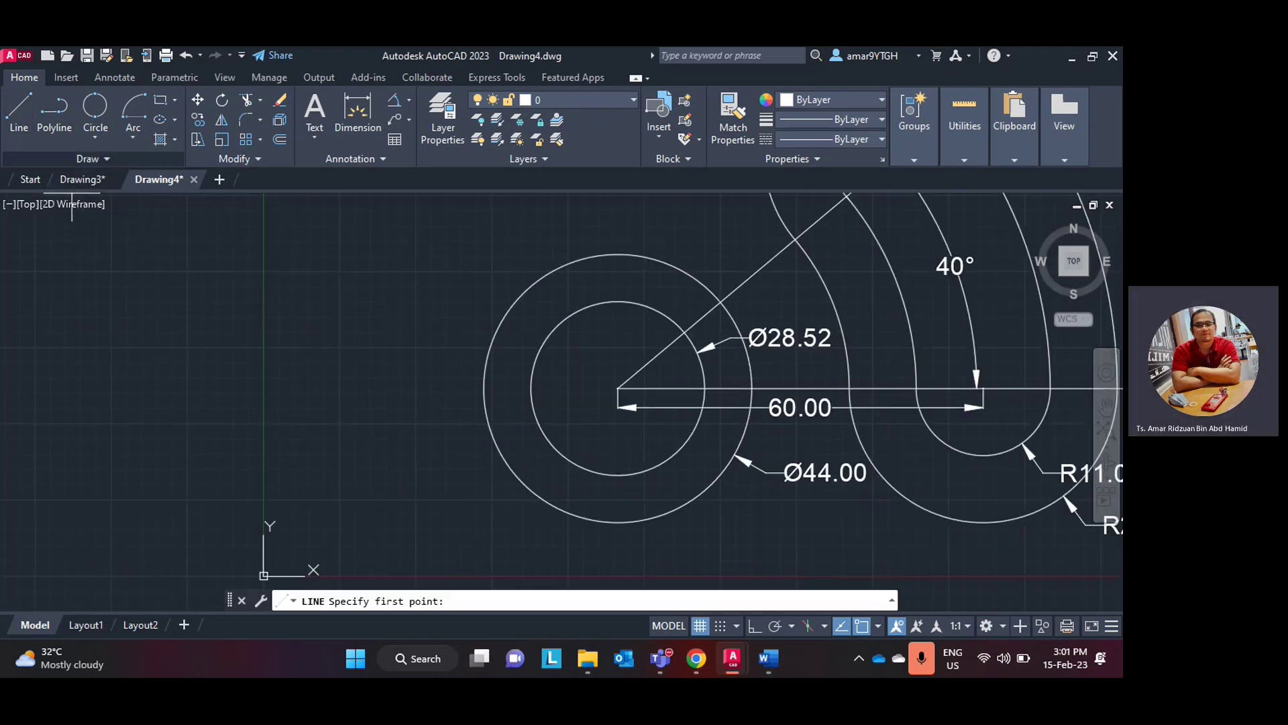
click(618, 387)
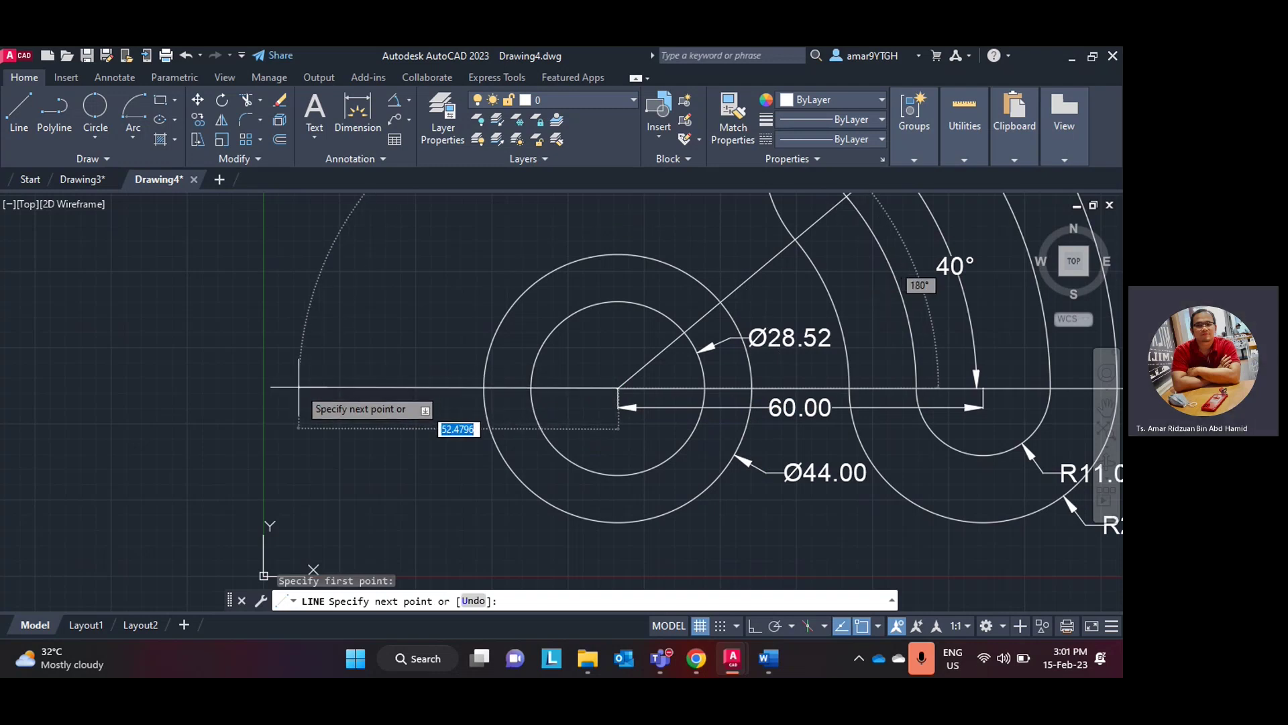
key(F8)
text(63)
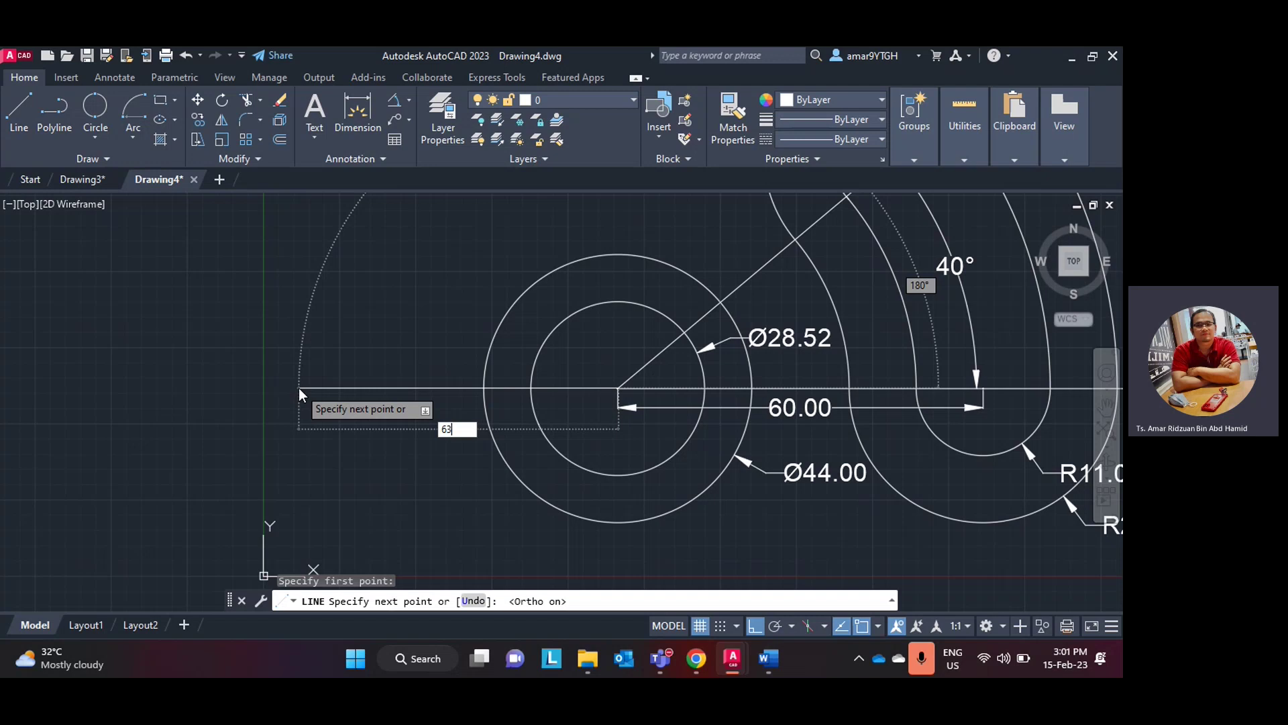
key(Return)
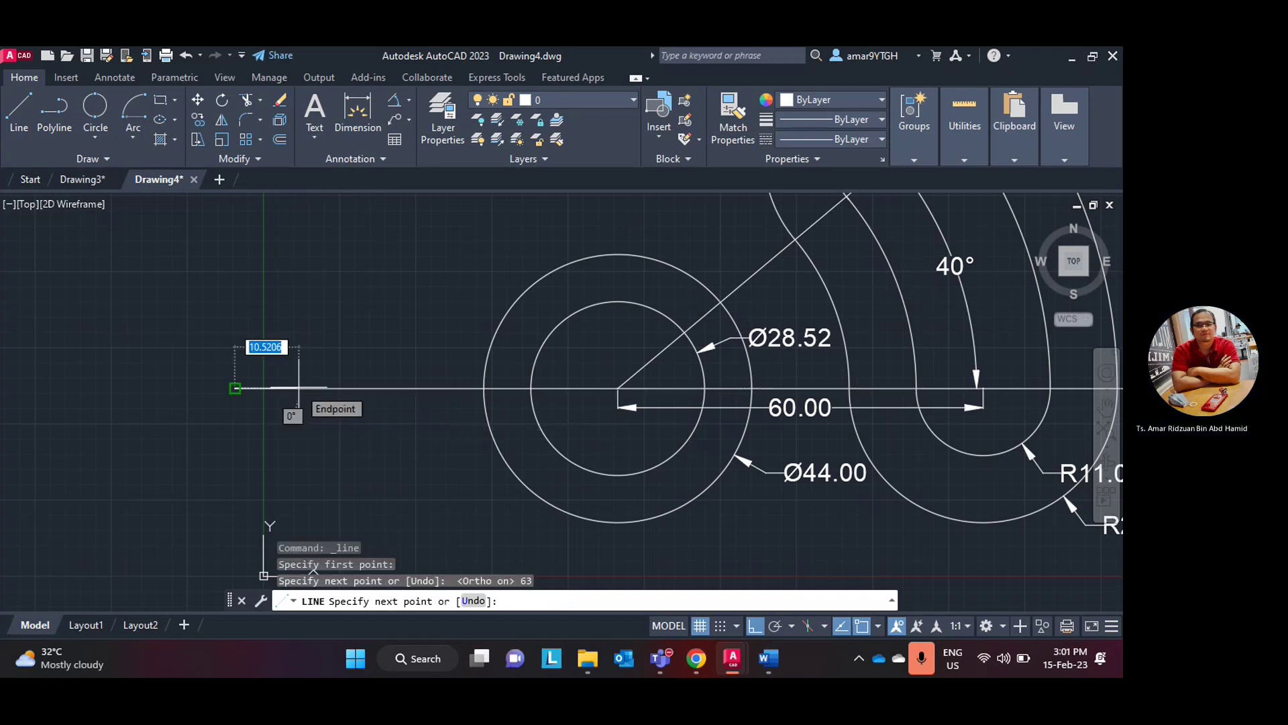
key(Escape)
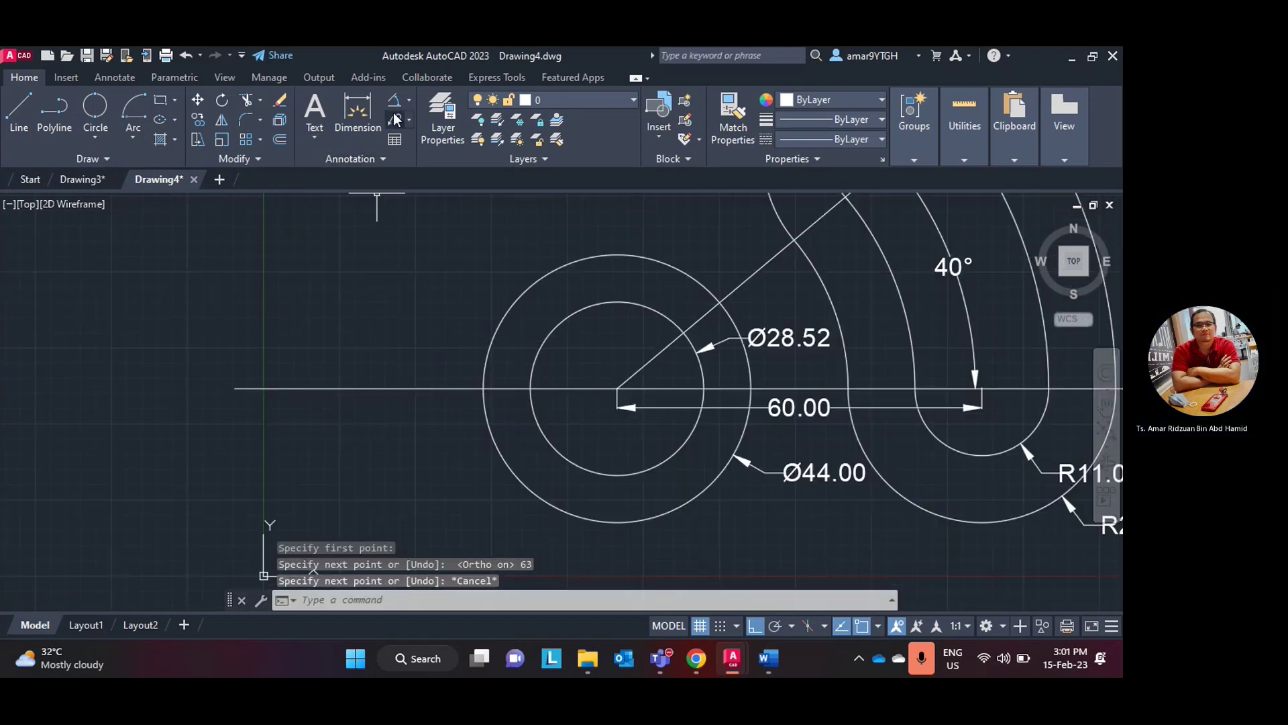
- Start a linear dimension along the line, then cancel it unfinished
click(405, 106)
click(408, 101)
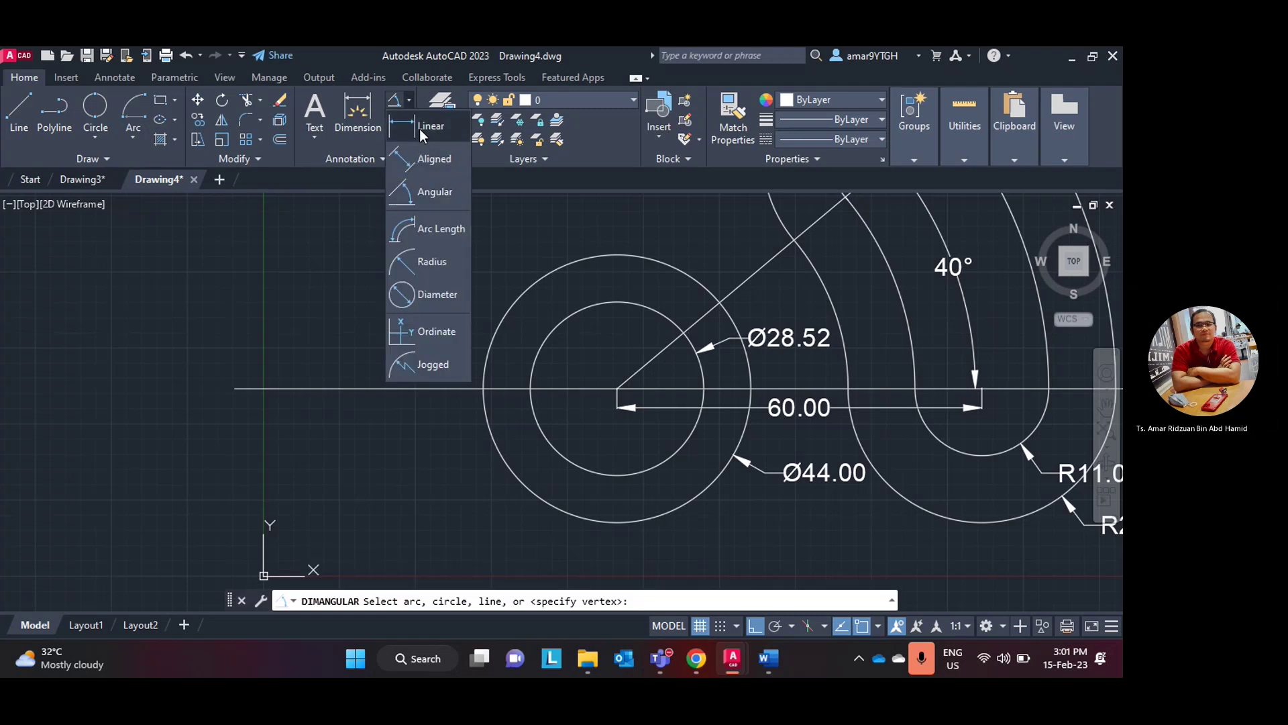
click(399, 122)
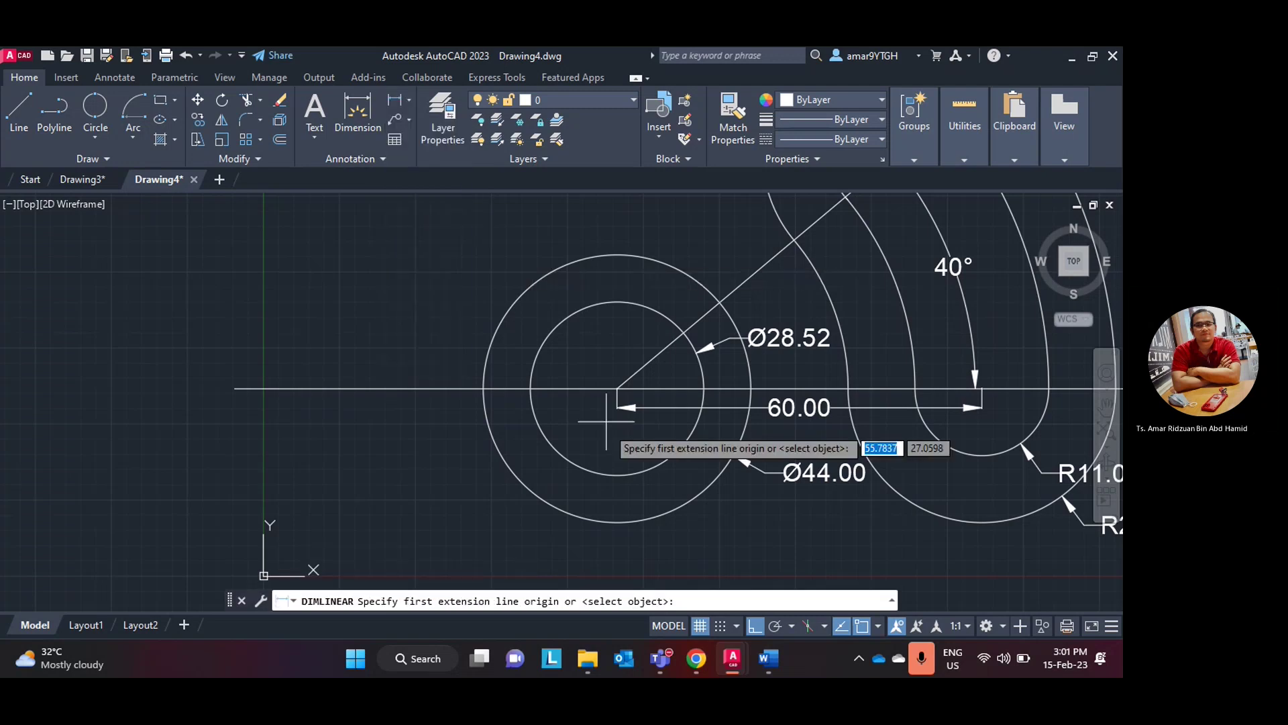
click(617, 388)
click(235, 389)
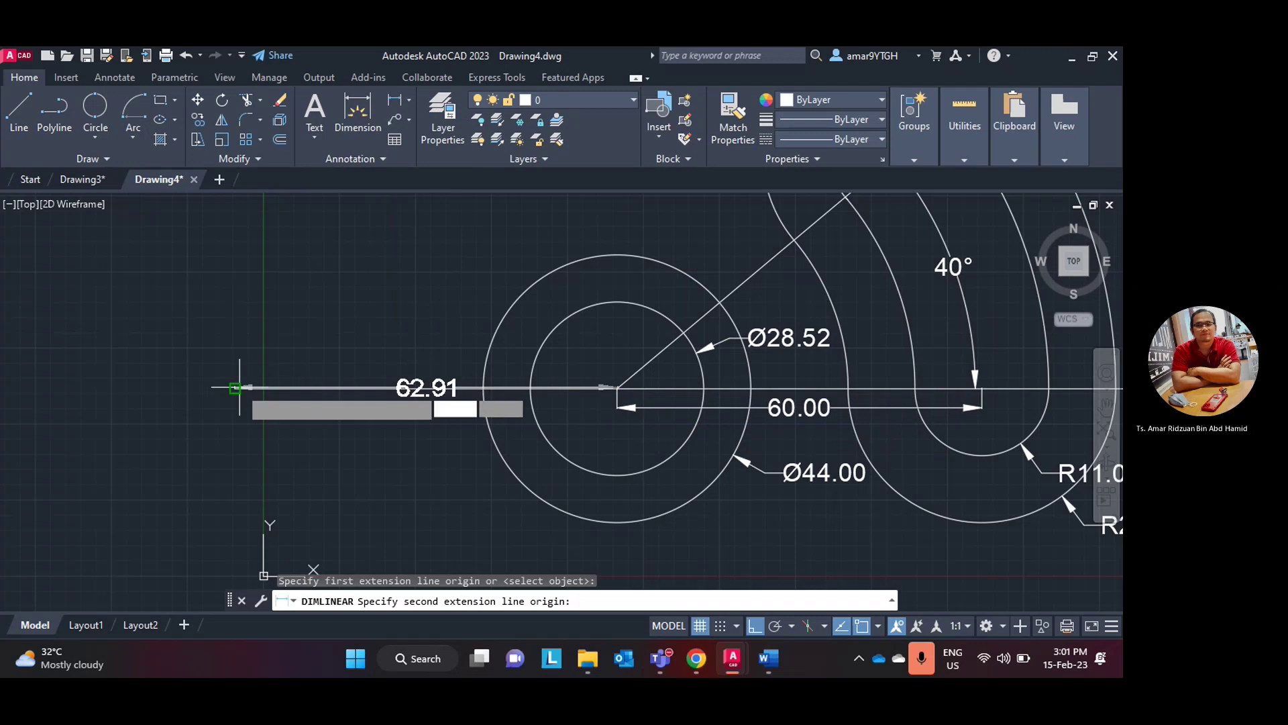
key(Escape)
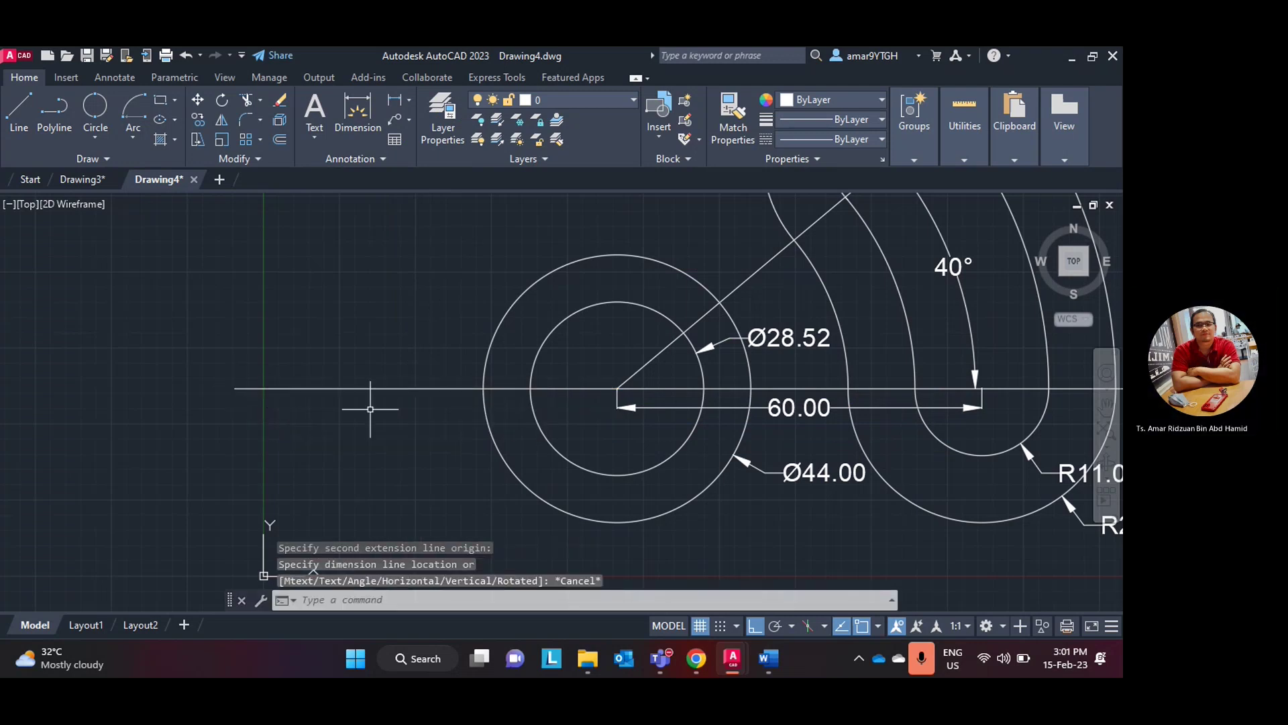
scroll(533, 416, up, 4)
scroll(533, 416, down, 2)
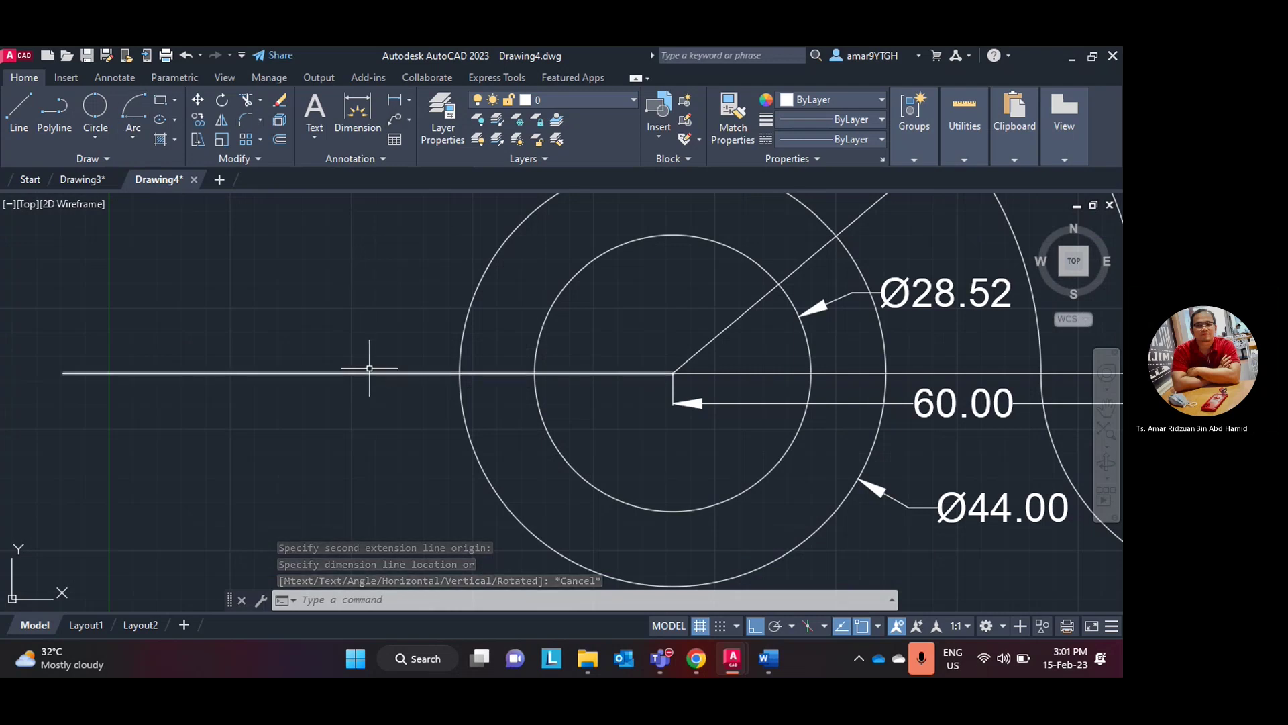
- Delete the long horizontal line and draw a 63-long line left from the circle centre
click(369, 373)
key(Delete)
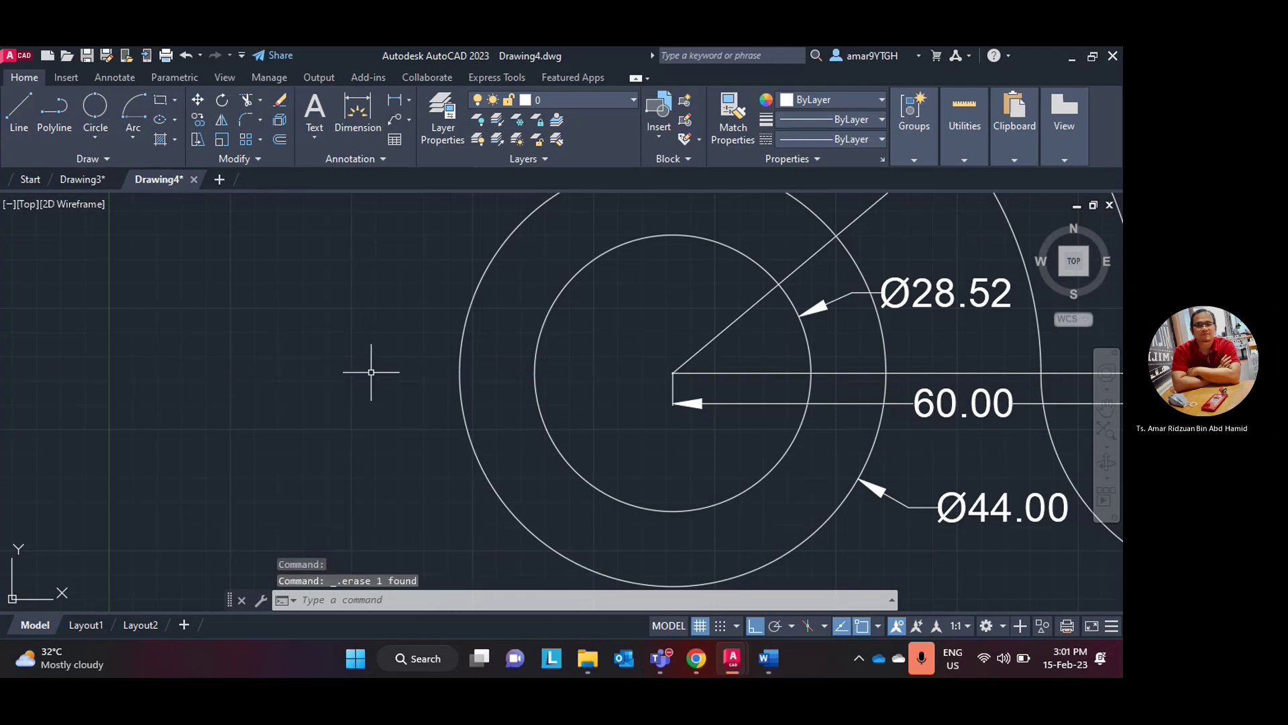
click(19, 114)
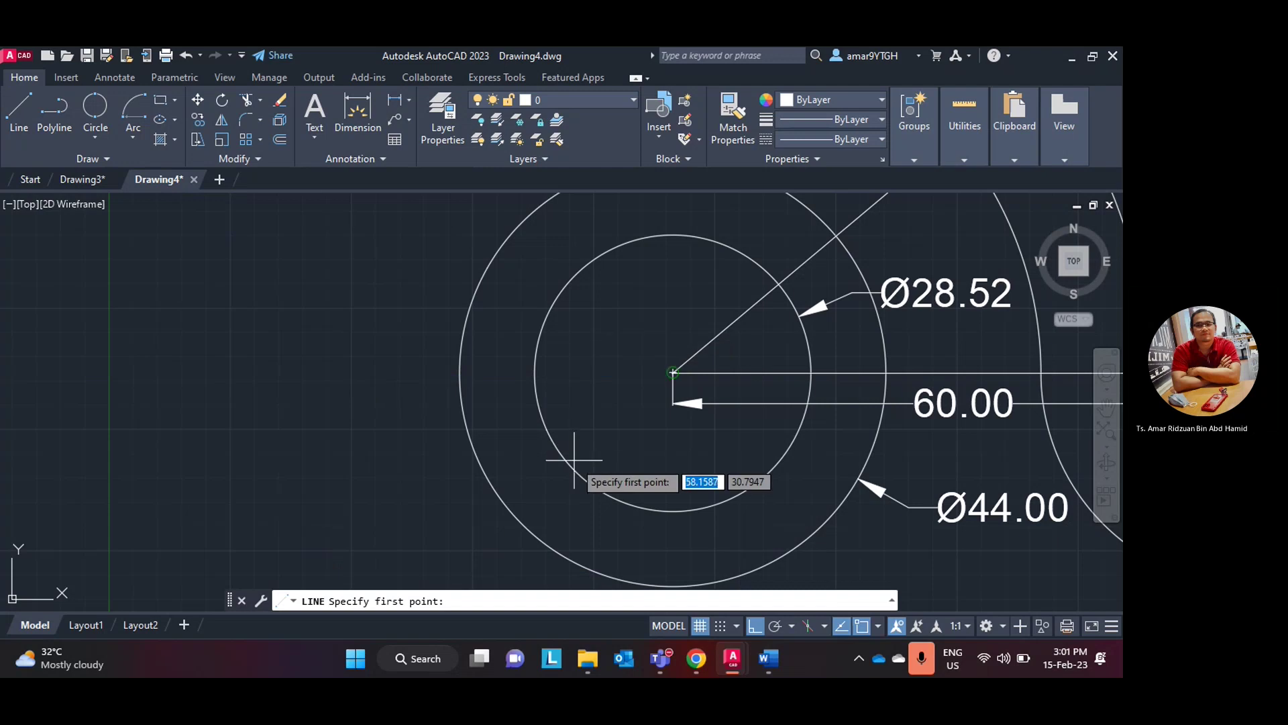
click(563, 439)
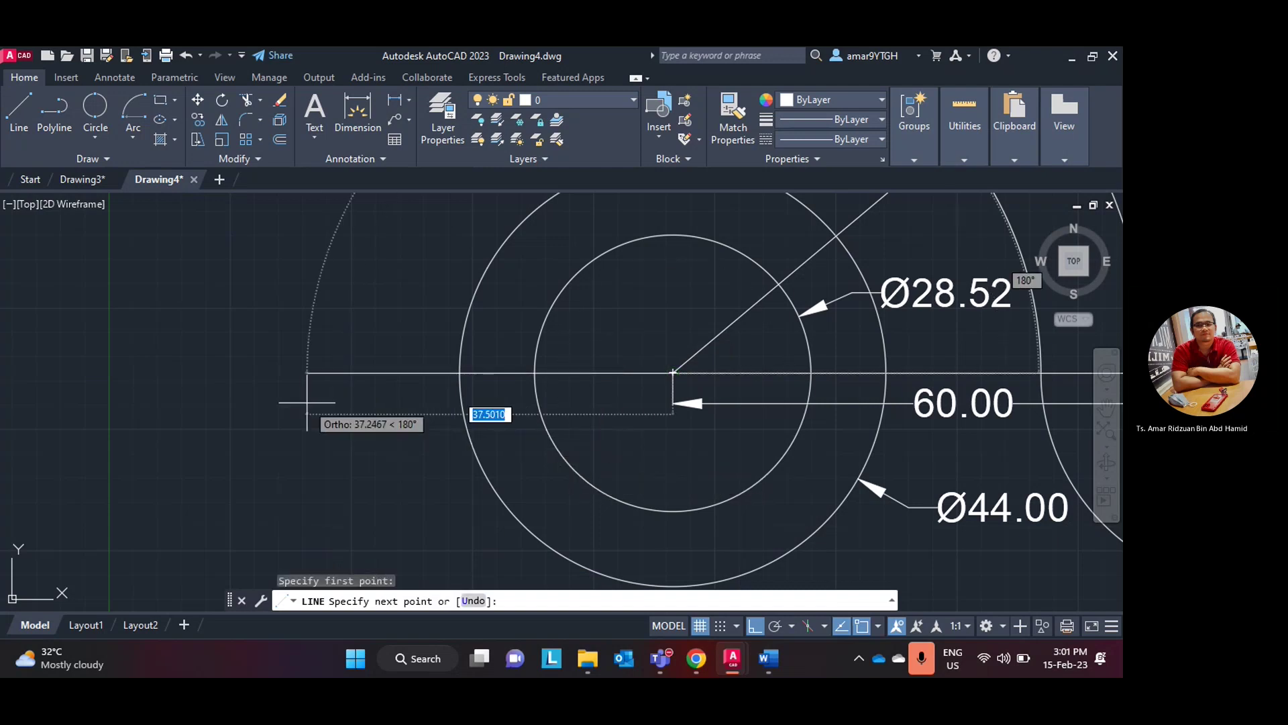
text(63)
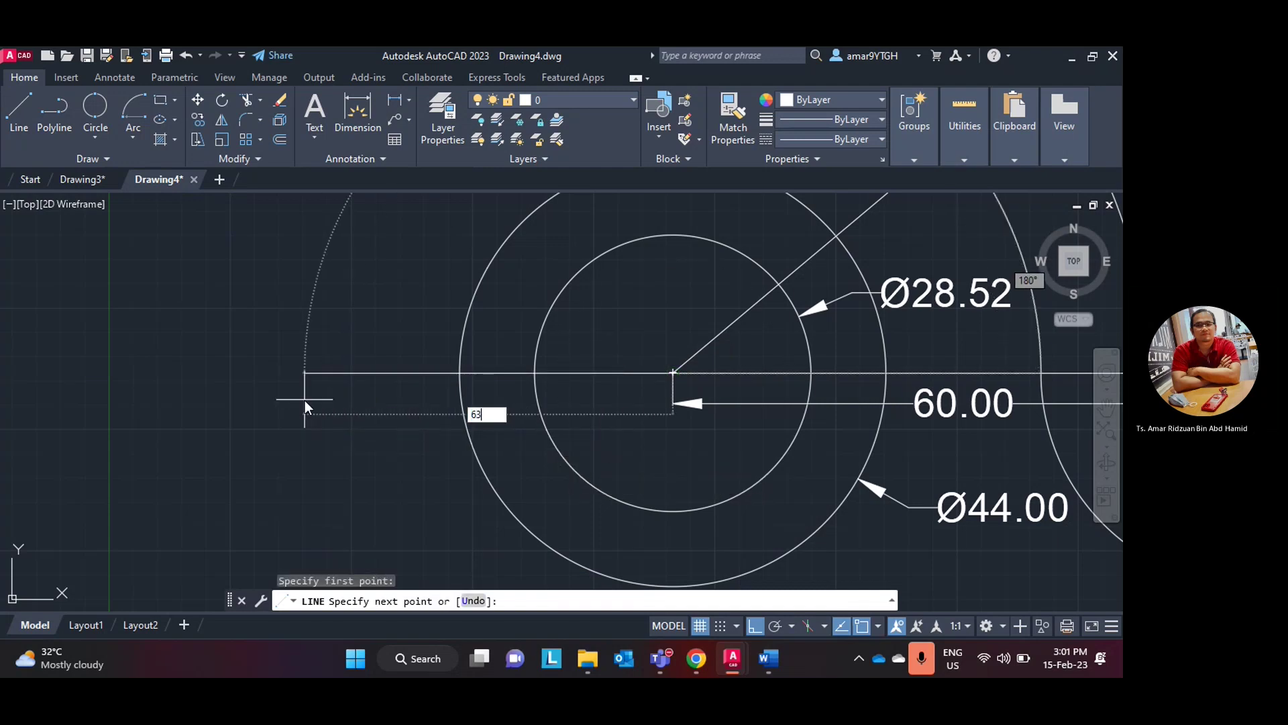
key(Return)
key(Escape)
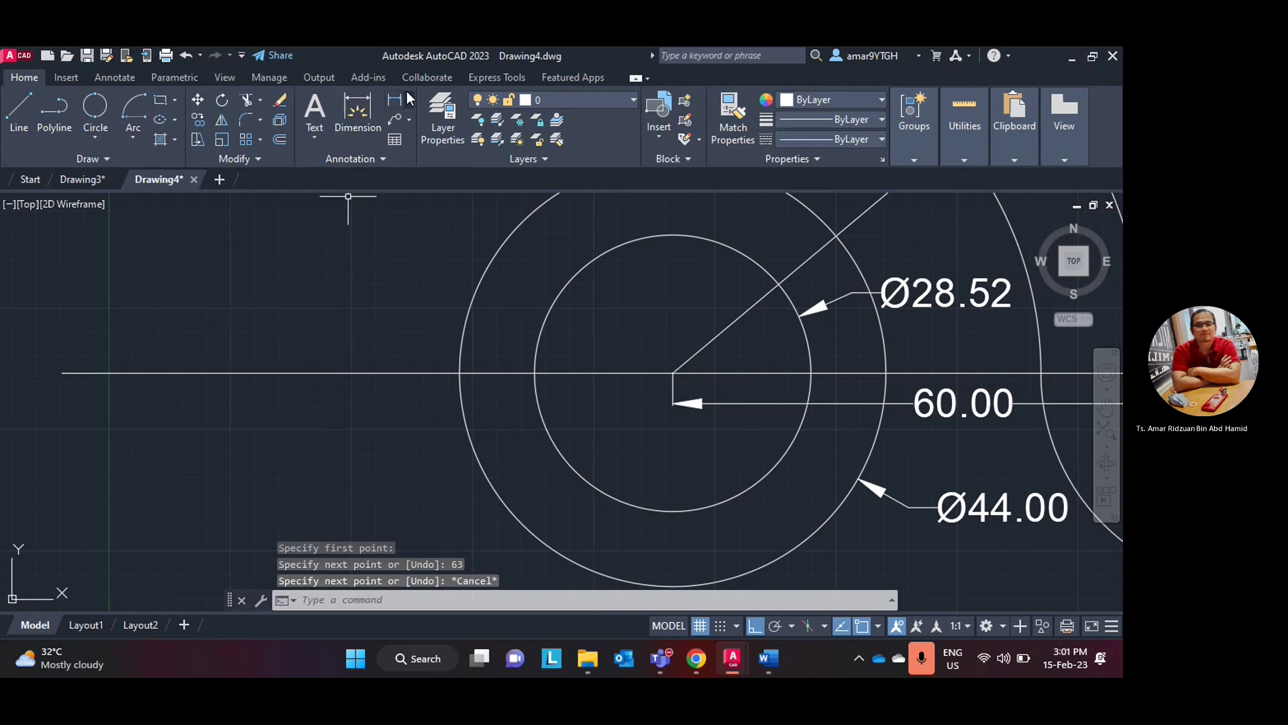
- Dimension the new line 63.00 from its left end to the circle centre
click(395, 100)
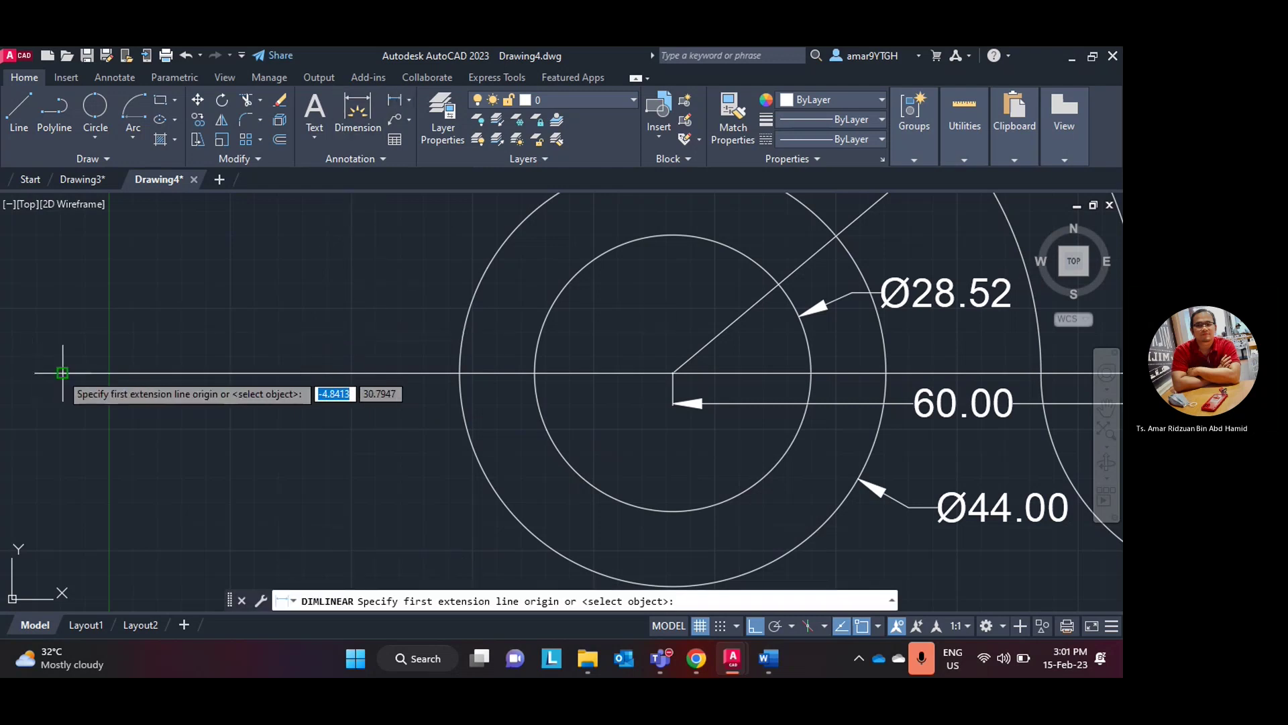
click(61, 372)
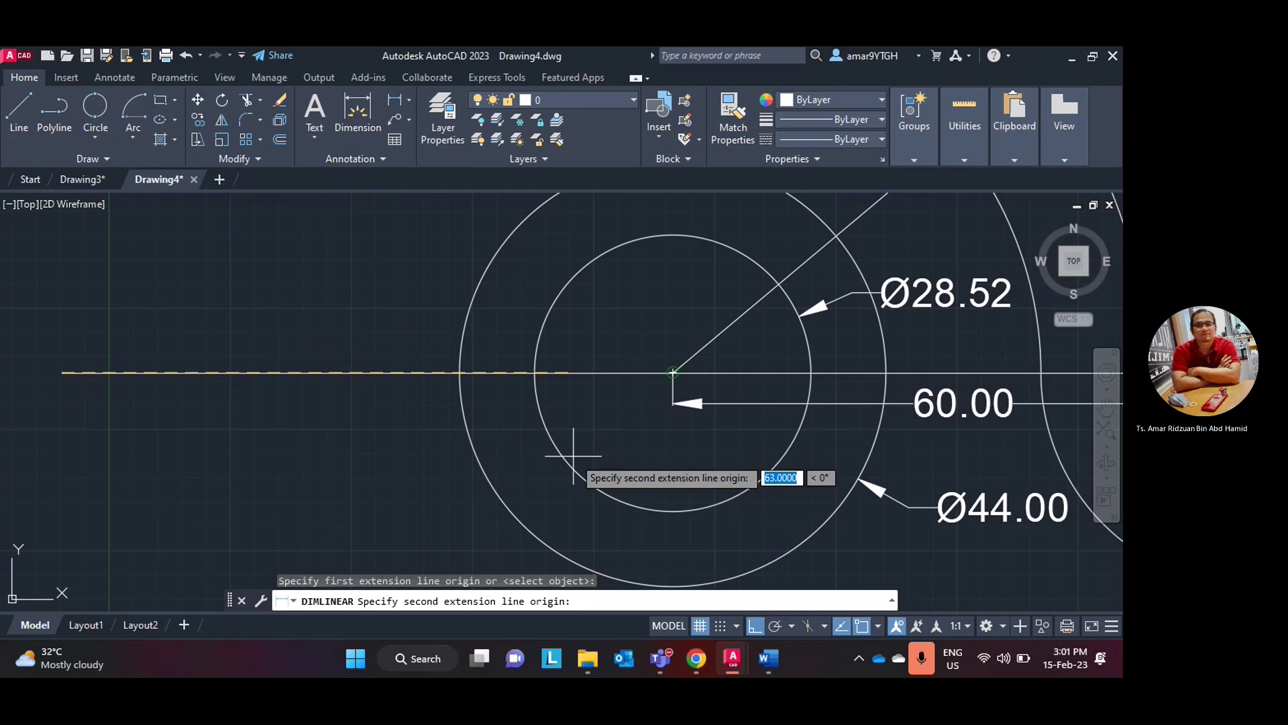
click(581, 444)
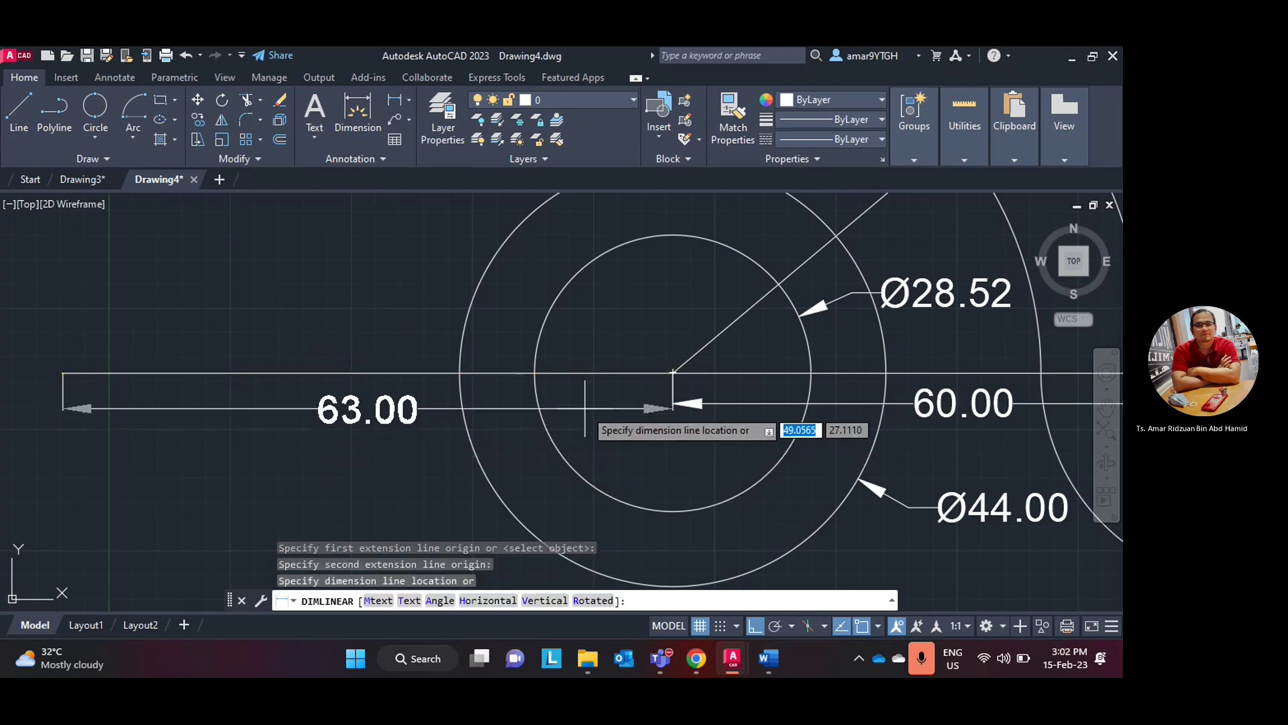
click(585, 409)
scroll(660, 451, down, 3)
scroll(660, 451, down, 3)
scroll(661, 455, up, 3)
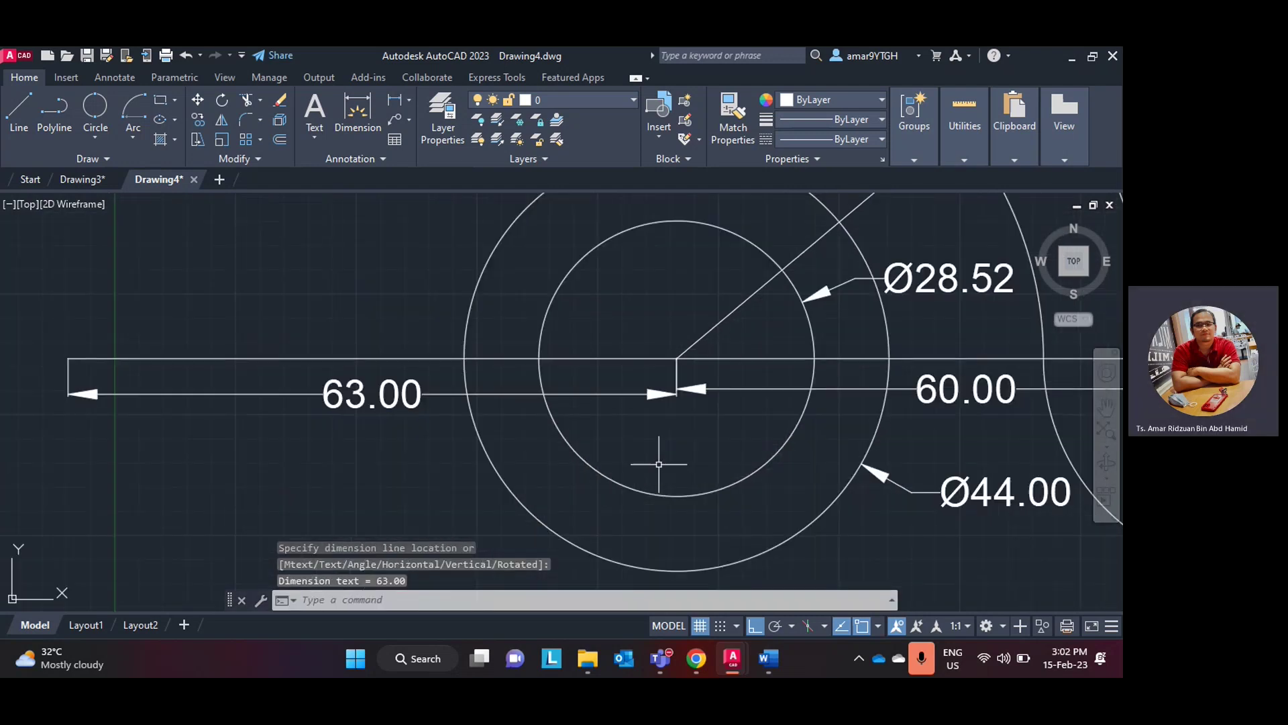
scroll(660, 456, down, 3)
middle_drag(664, 470, 576, 461)
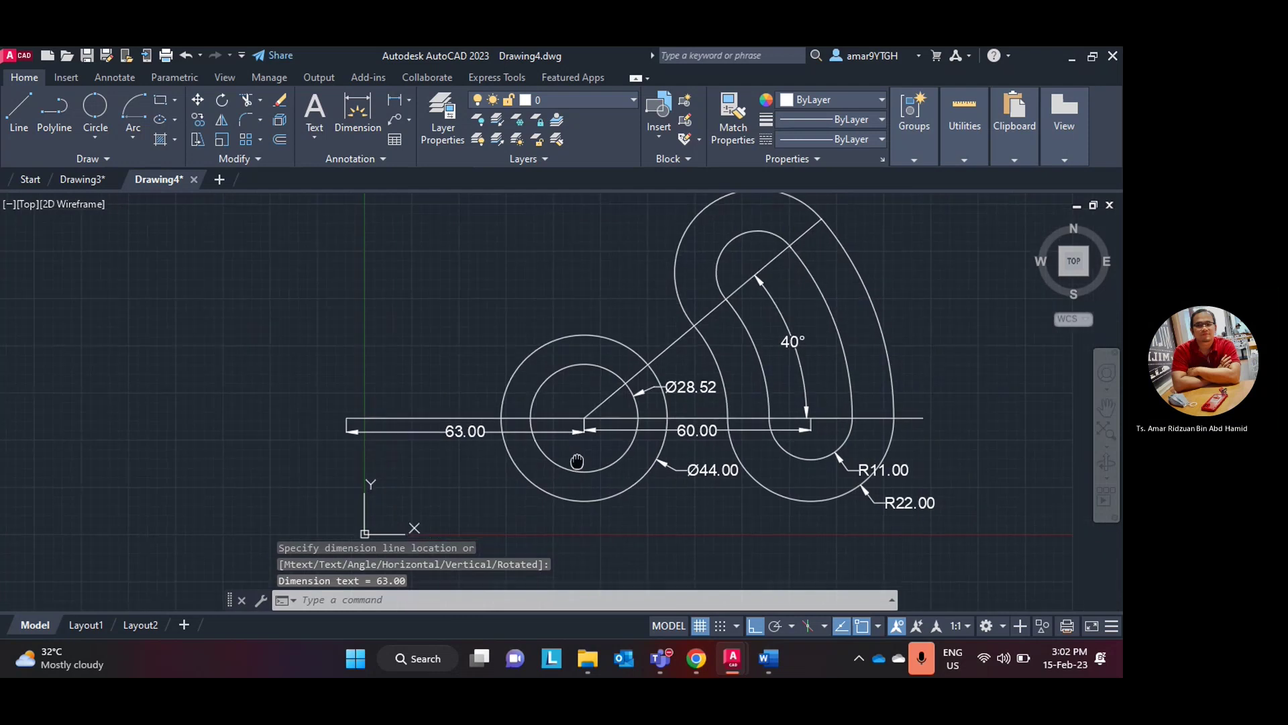
click(768, 660)
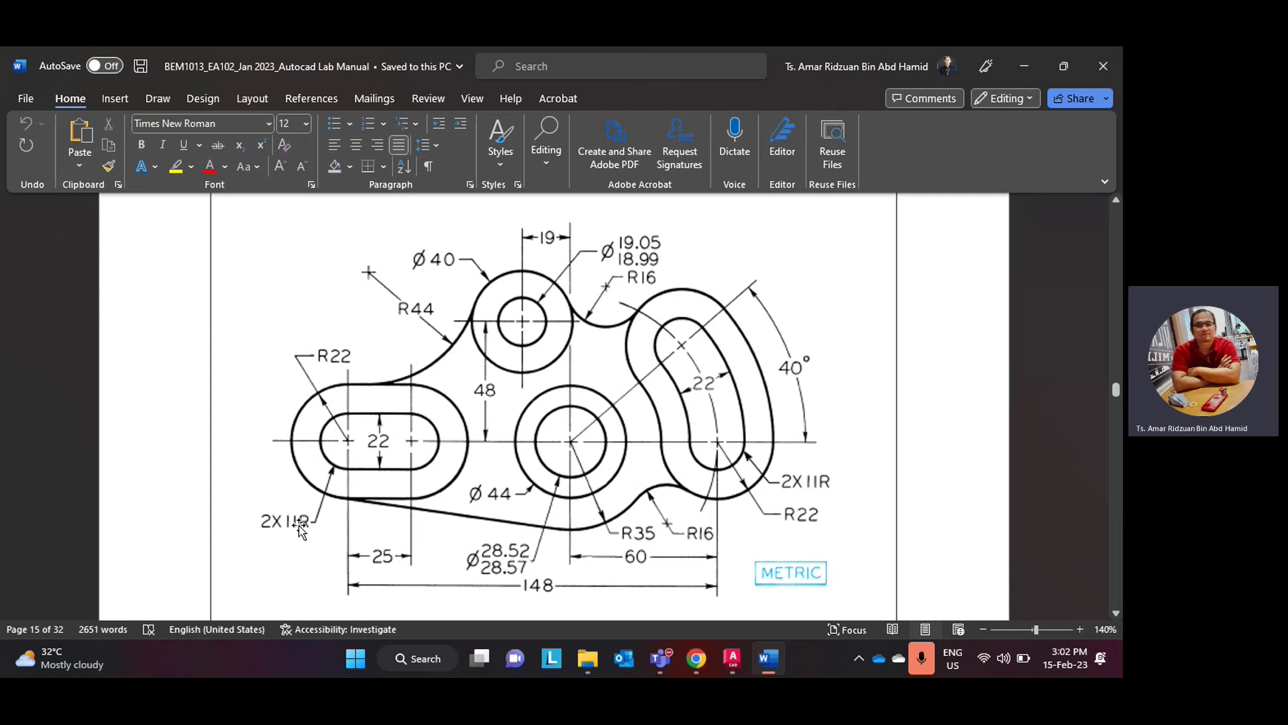
- Return to Drawing4 after checking the left slot's 2X11R and R22 sizes in Word
click(775, 671)
- Draw concentric circles of radius 11 and 22 centred at the 63.00 line's left end
click(97, 138)
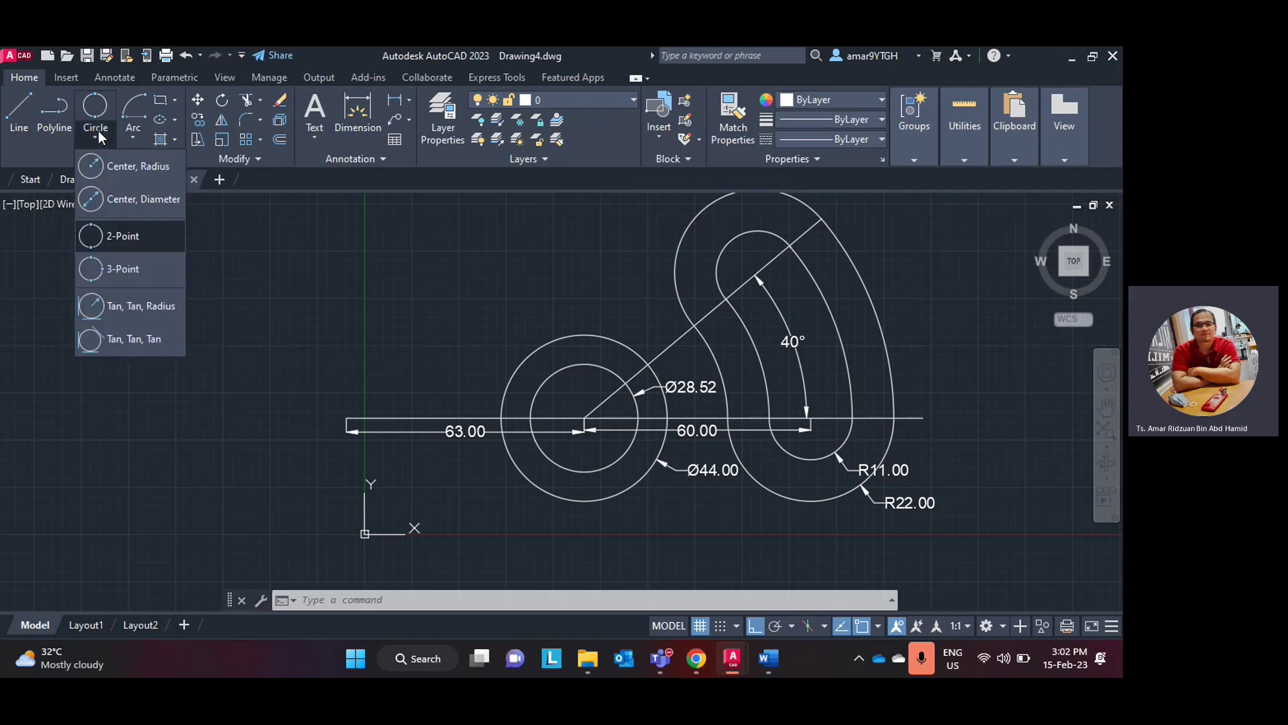
click(130, 166)
click(346, 418)
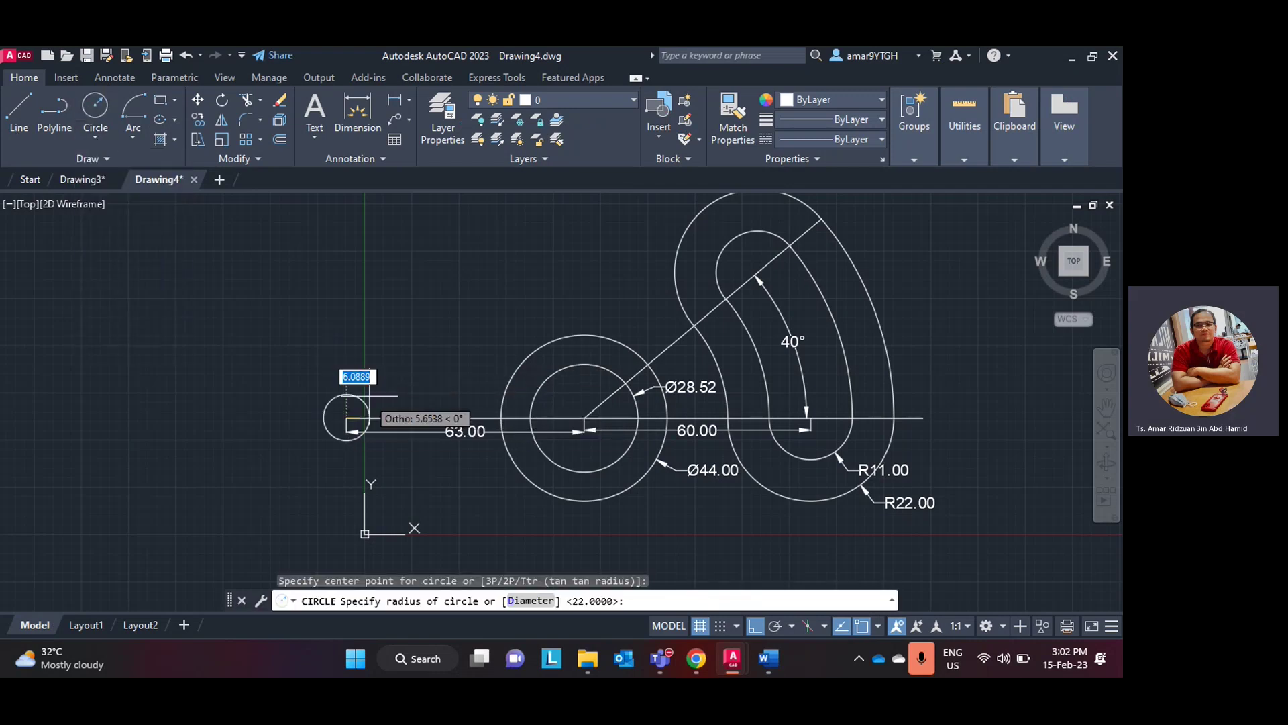
text(11)
key(Return)
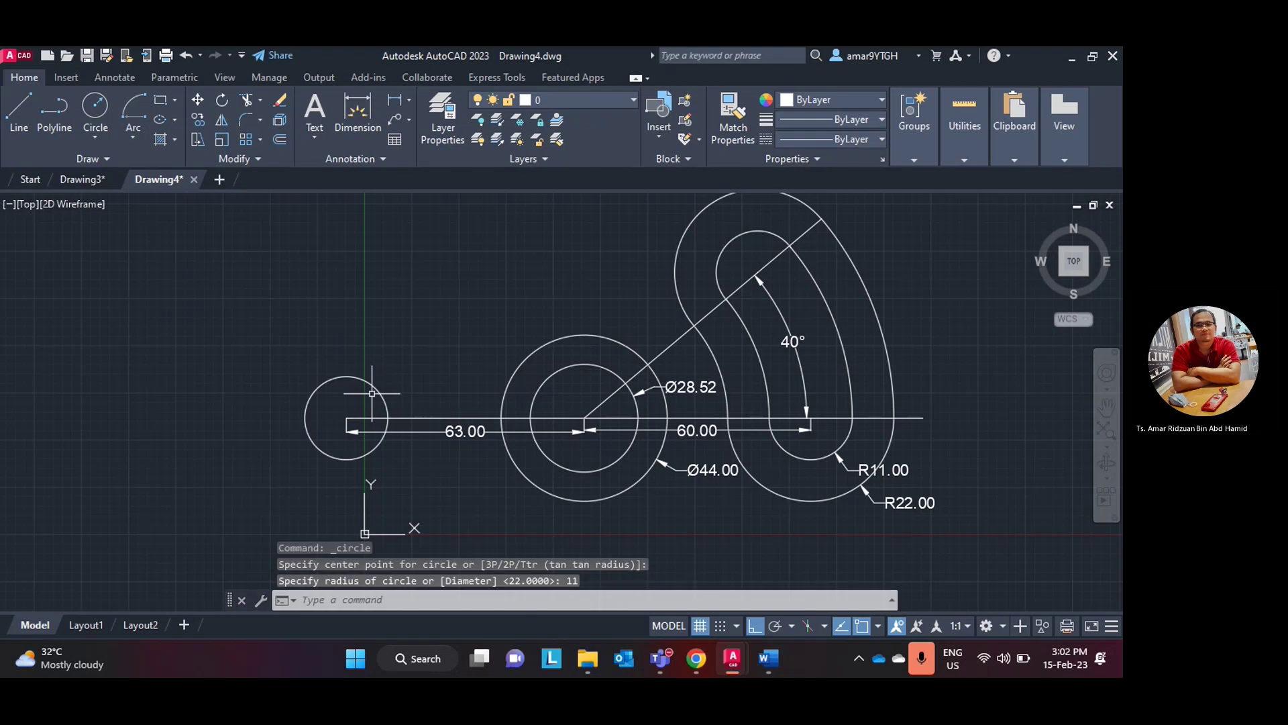
click(105, 114)
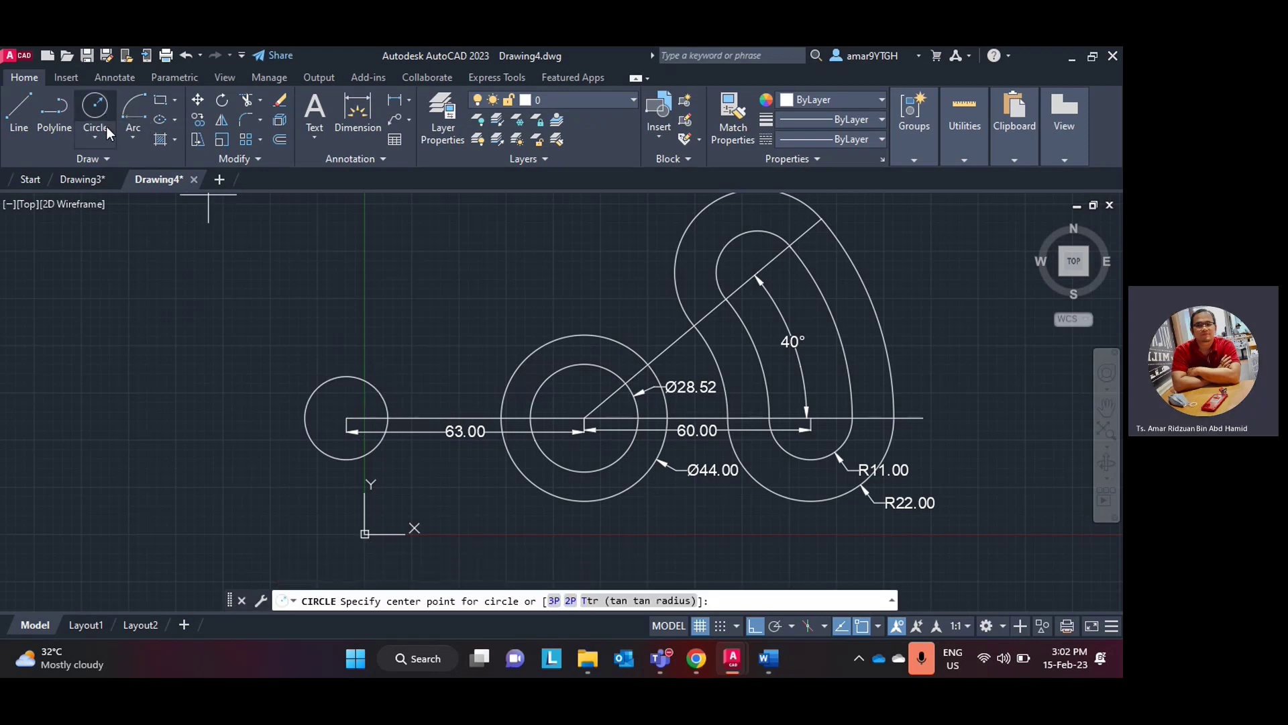
click(384, 389)
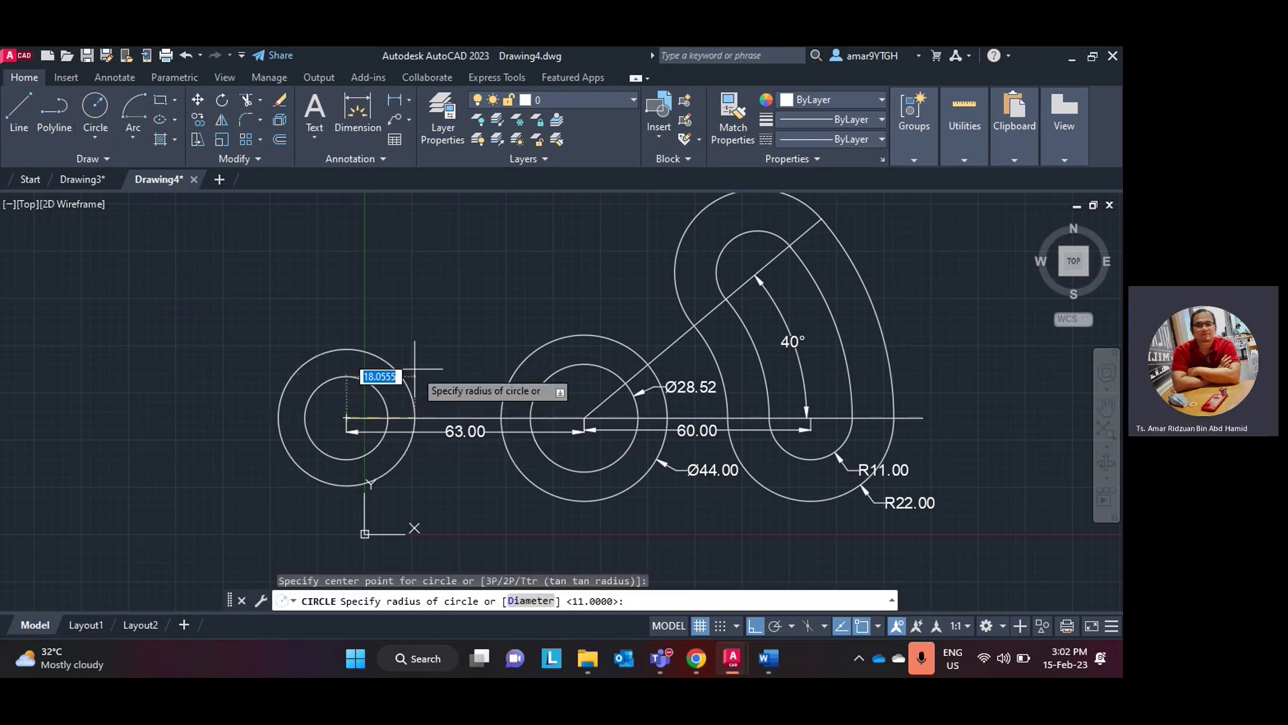
text(22)
key(Return)
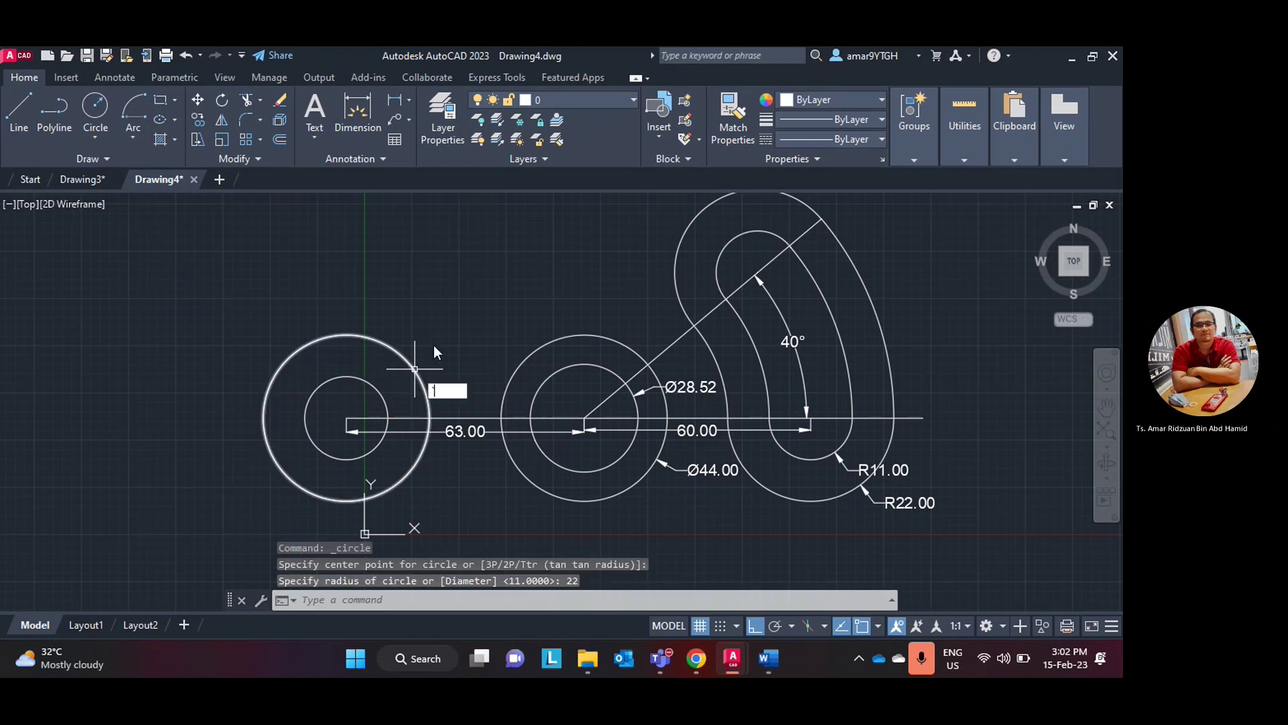
key(Escape)
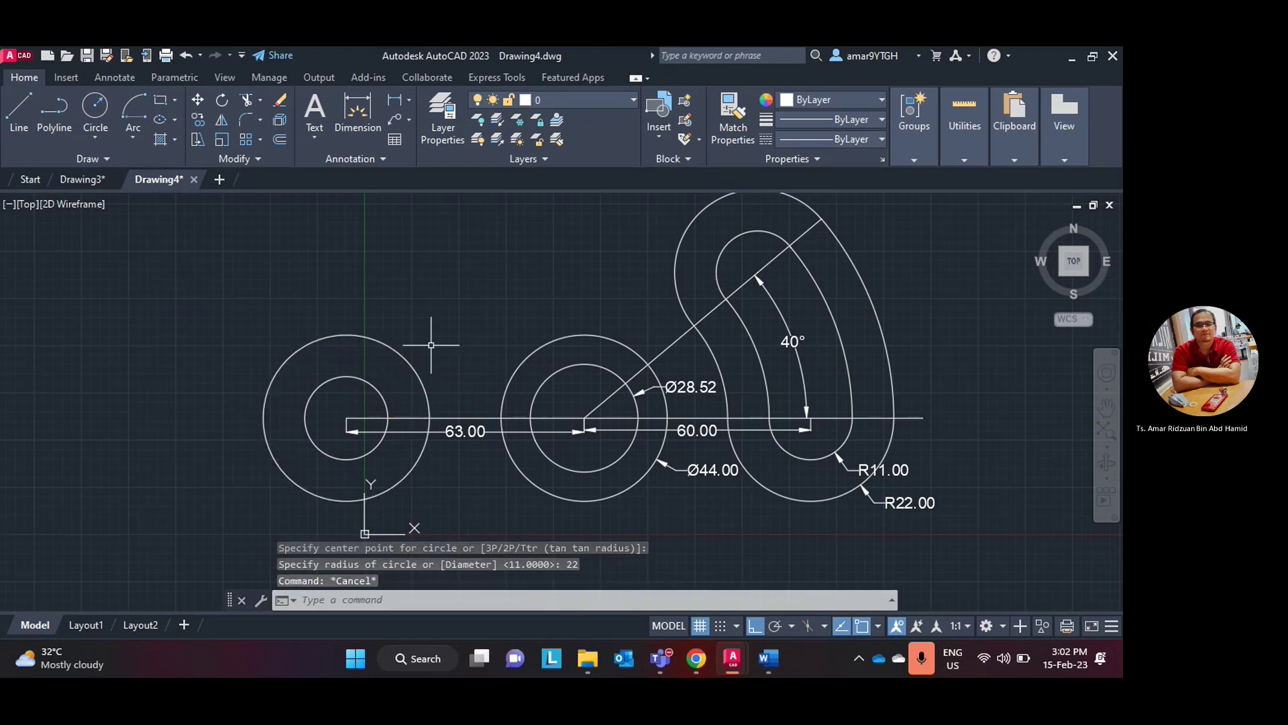
middle_drag(465, 450, 440, 411)
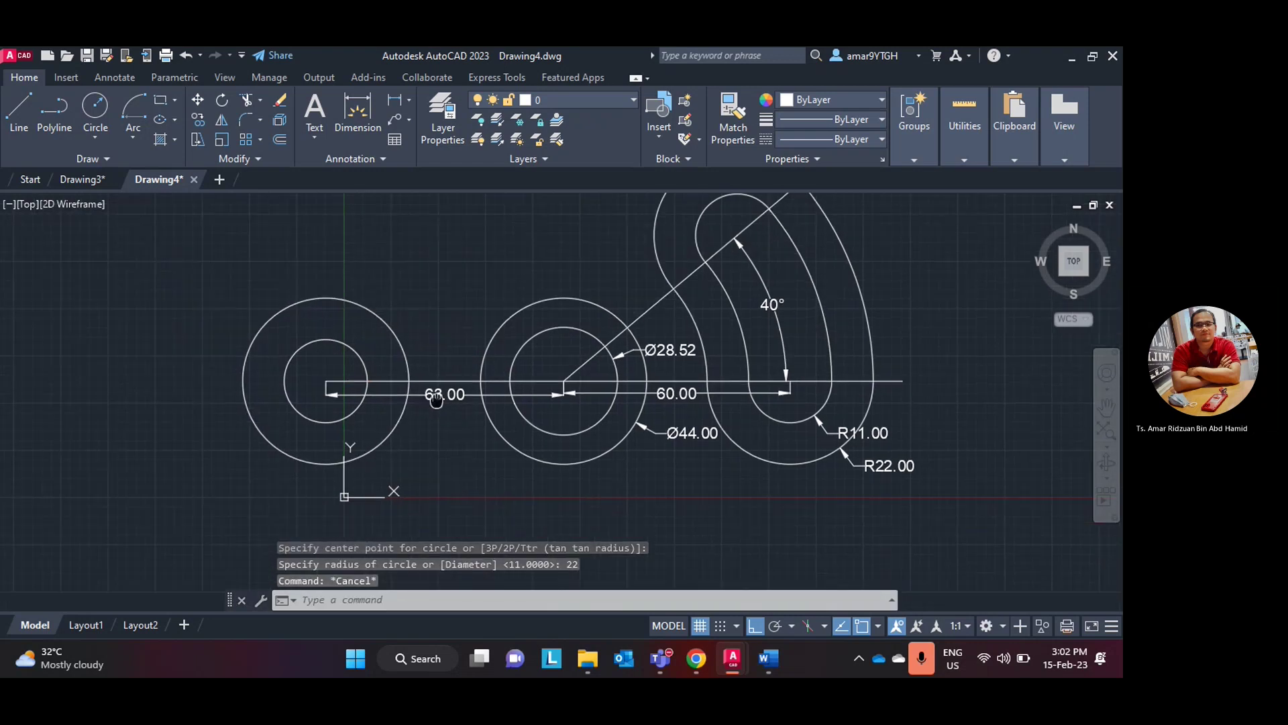
- Add radius dimensions R11.00 and R22.00 to the inner and outer circles
click(96, 138)
click(114, 162)
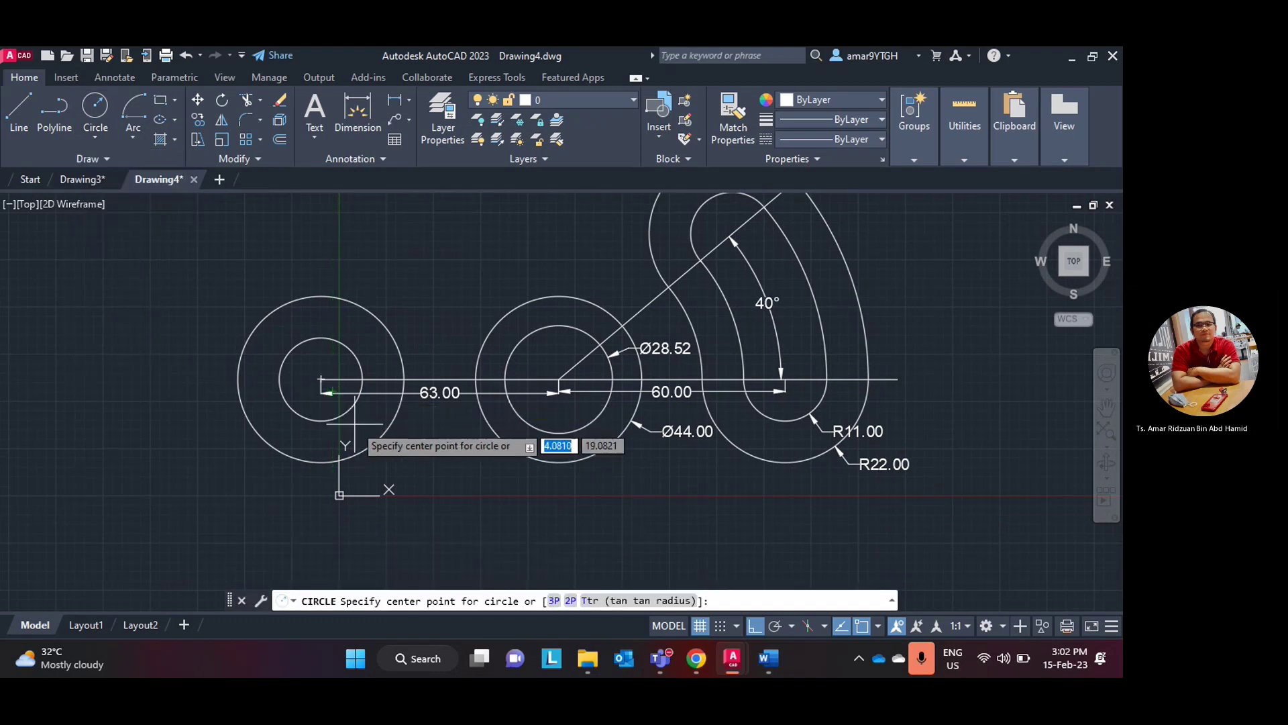
click(408, 99)
click(417, 268)
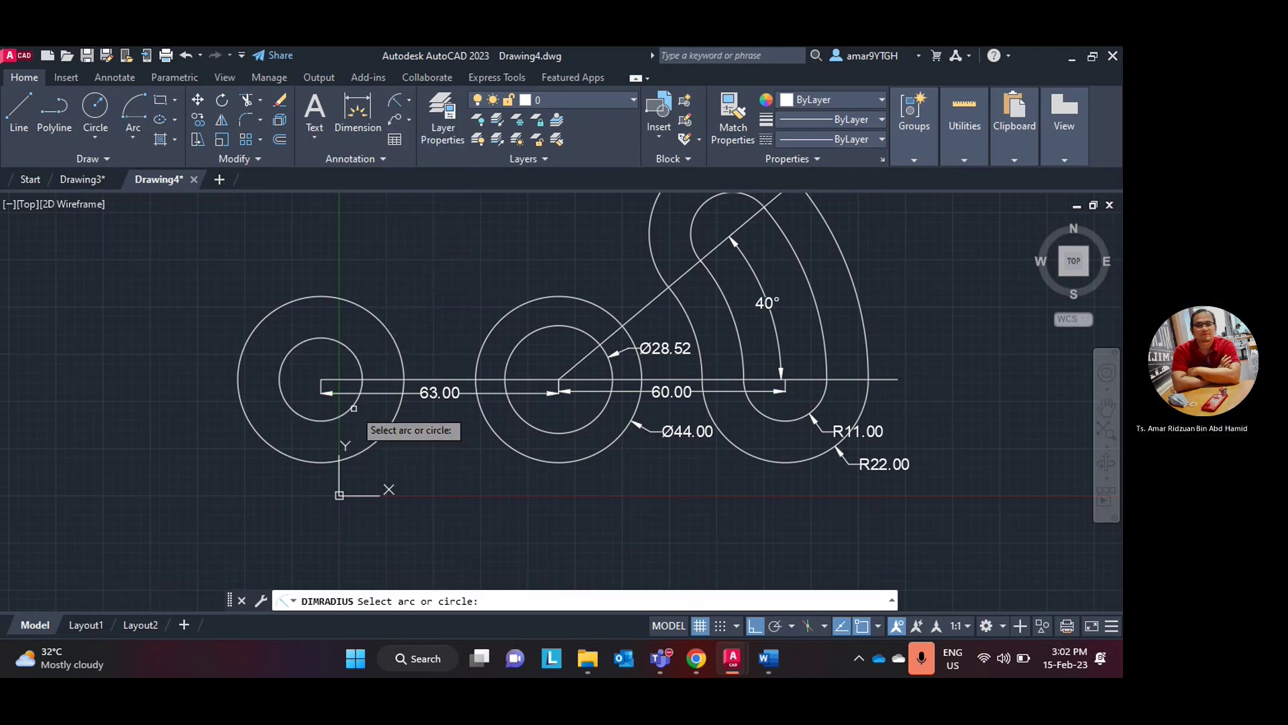
click(347, 414)
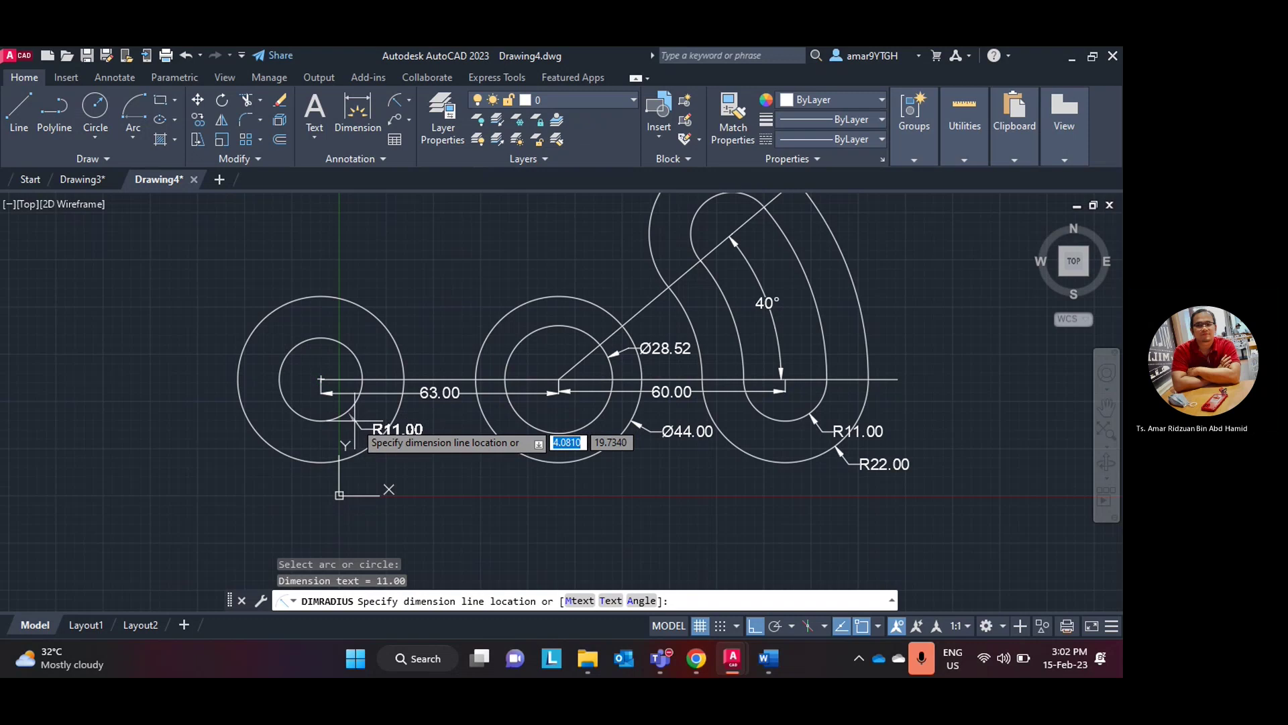
click(354, 420)
click(402, 109)
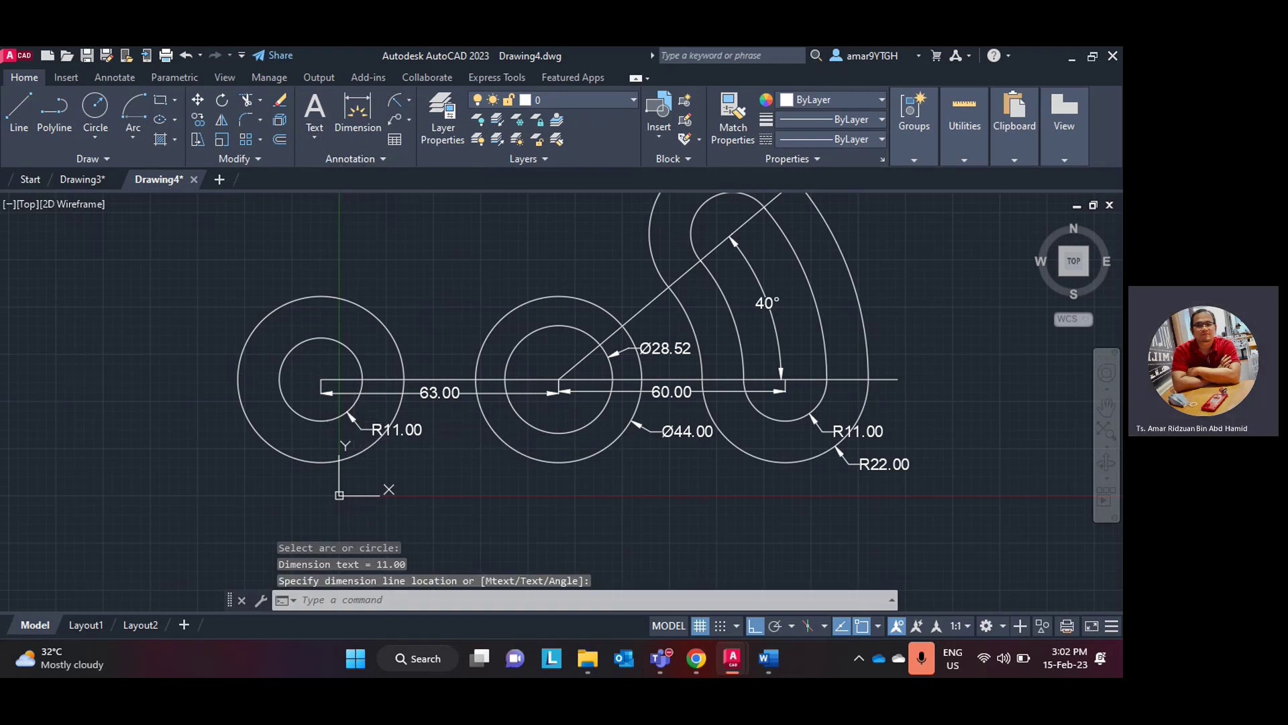
click(380, 454)
click(388, 488)
- Switch to the Word lab manual to check the metric part's left slot with 2X 11R ends
mouse_move(702, 660)
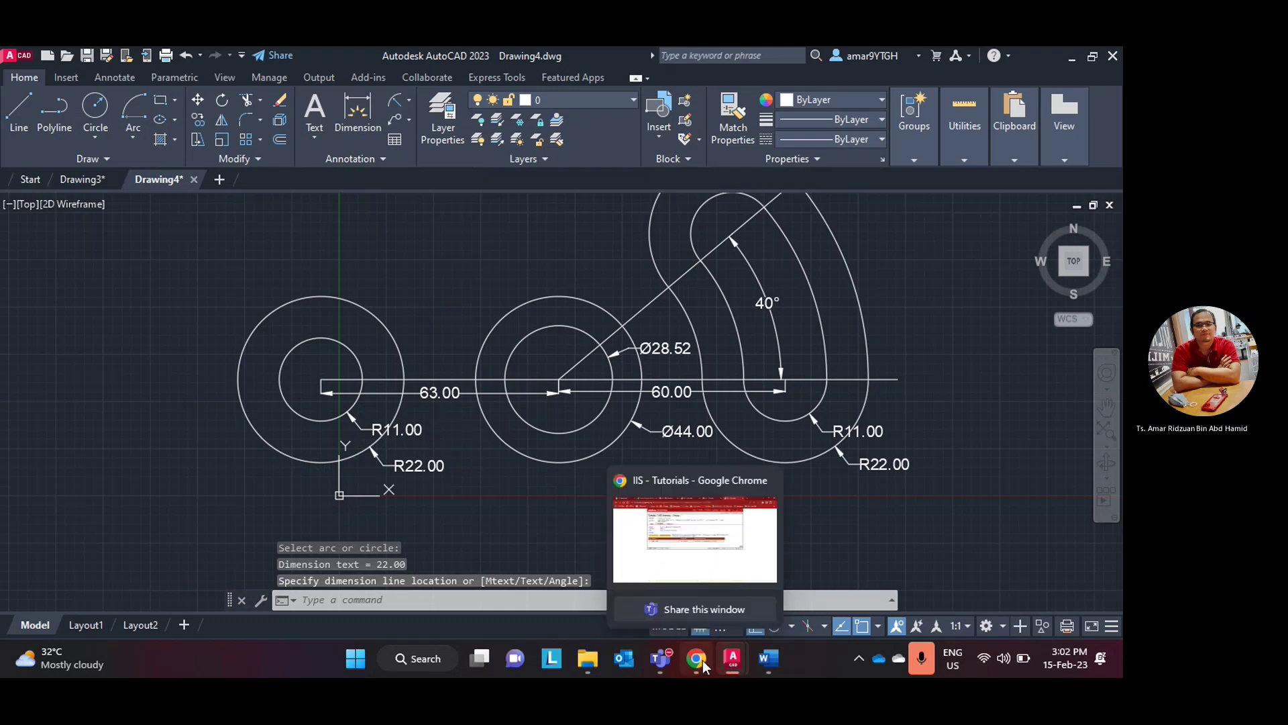
click(768, 660)
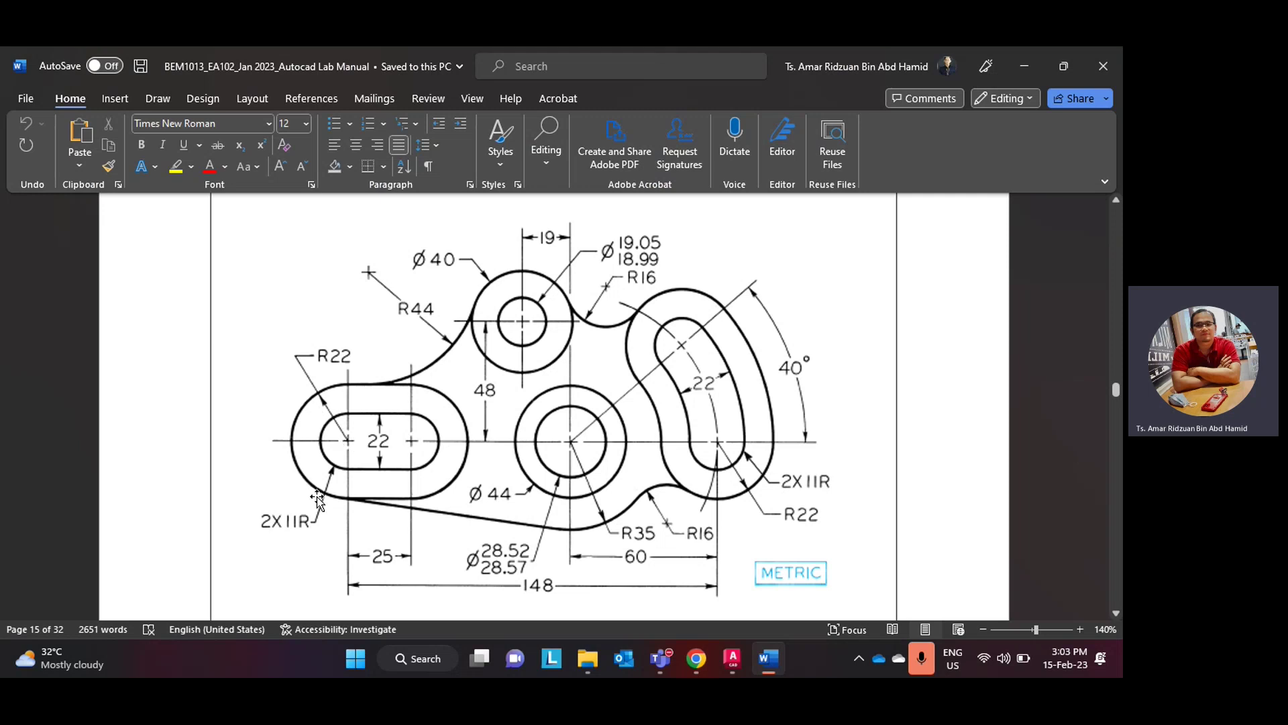
- Back in AutoCAD, draw a 25-long horizontal line leftward from the left circles' centre
click(769, 664)
scroll(236, 405, up, 3)
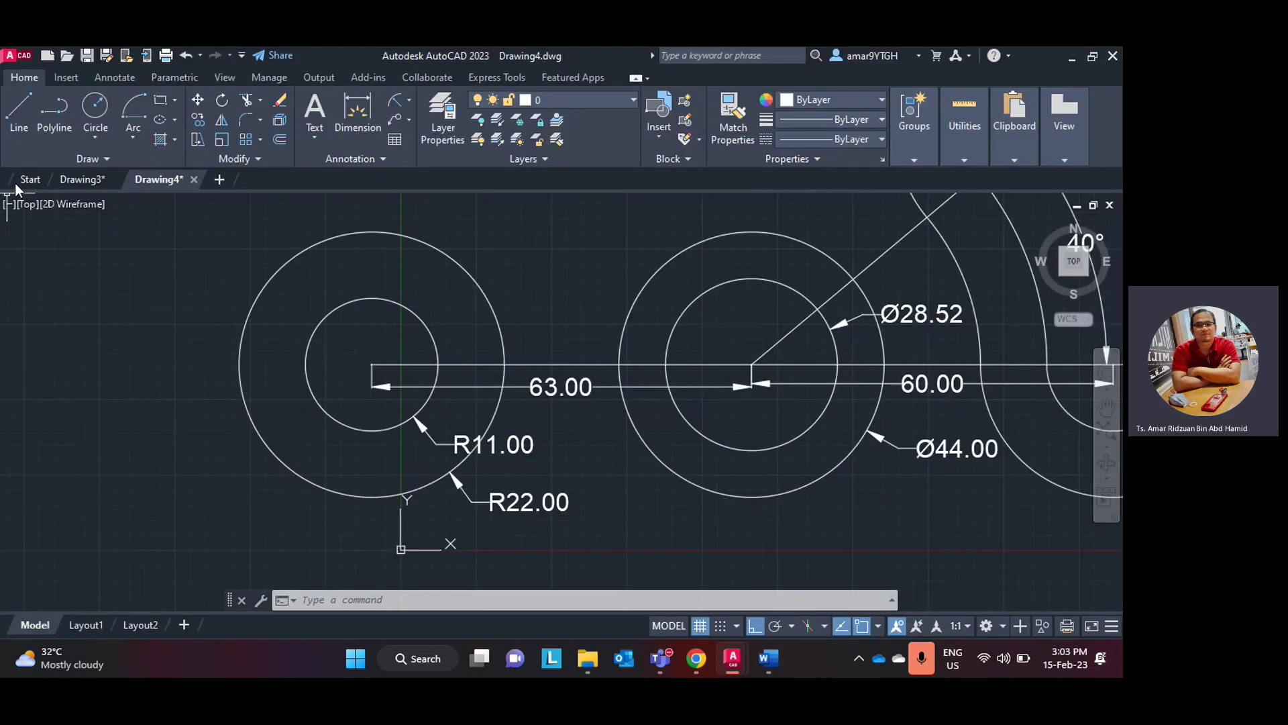
scroll(37, 212, down, 3)
click(19, 113)
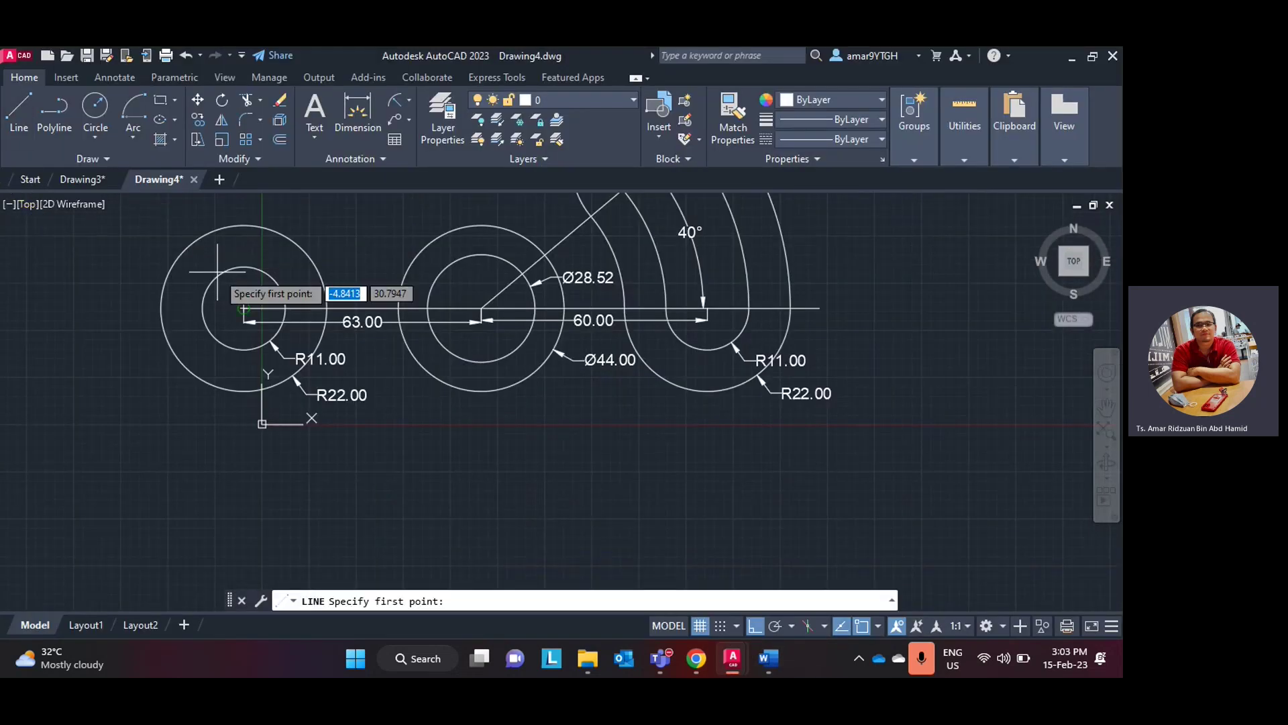
click(243, 308)
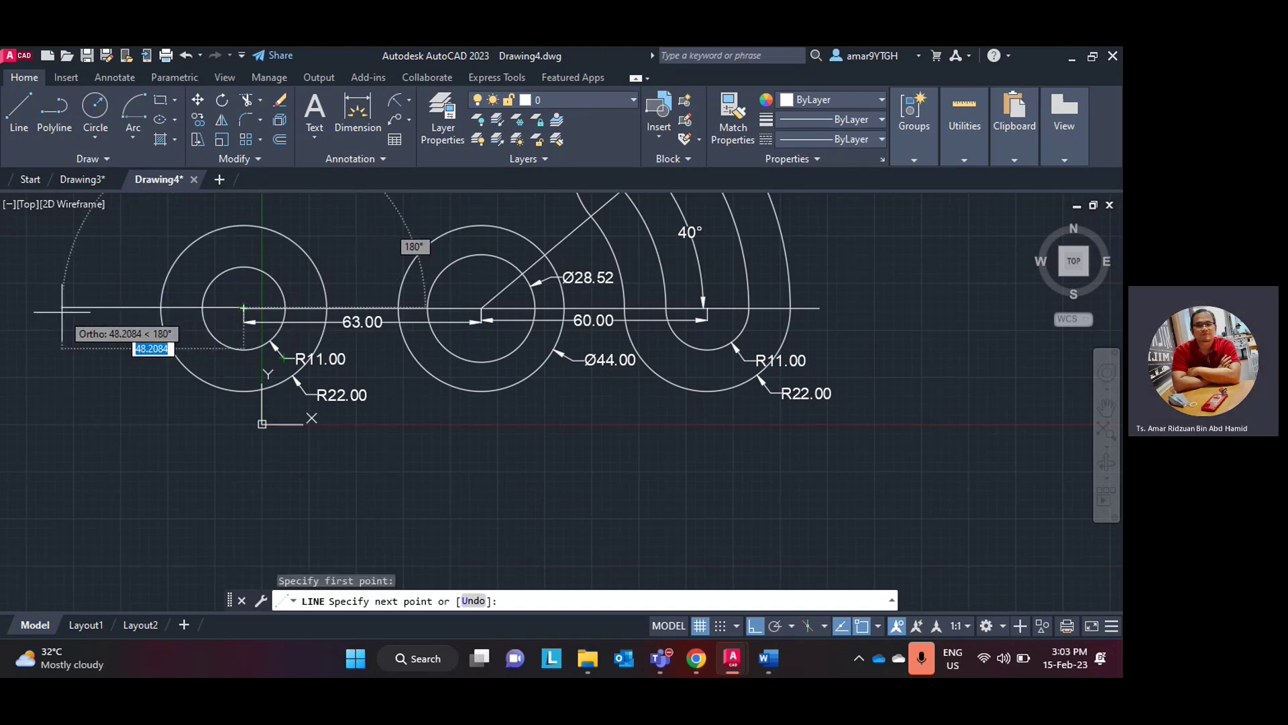
text(25)
key(Return)
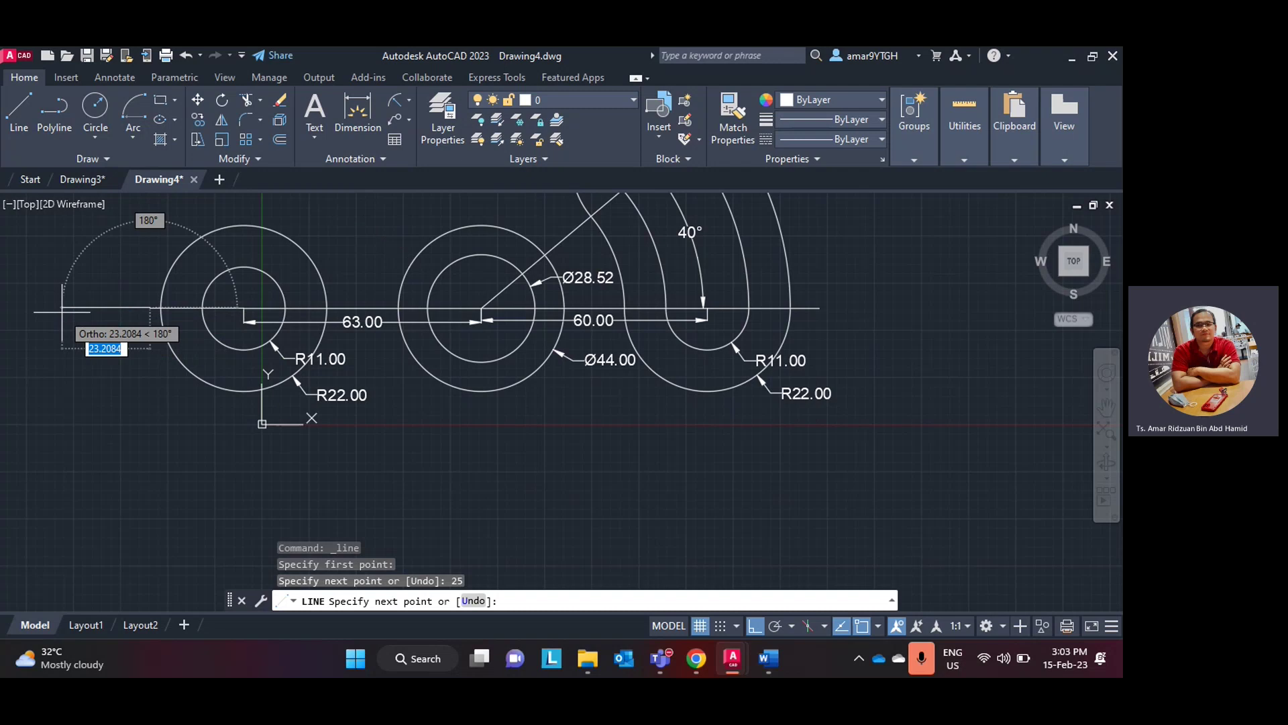
key(Escape)
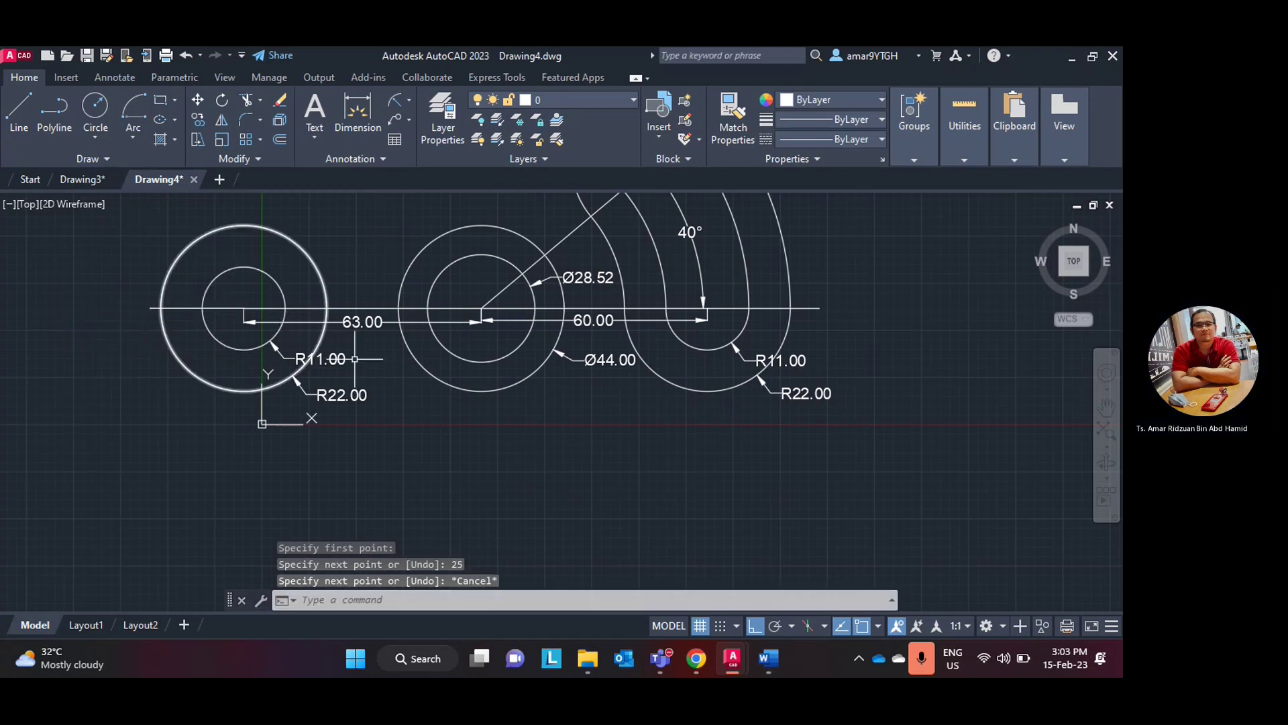
middle_drag(407, 454, 469, 534)
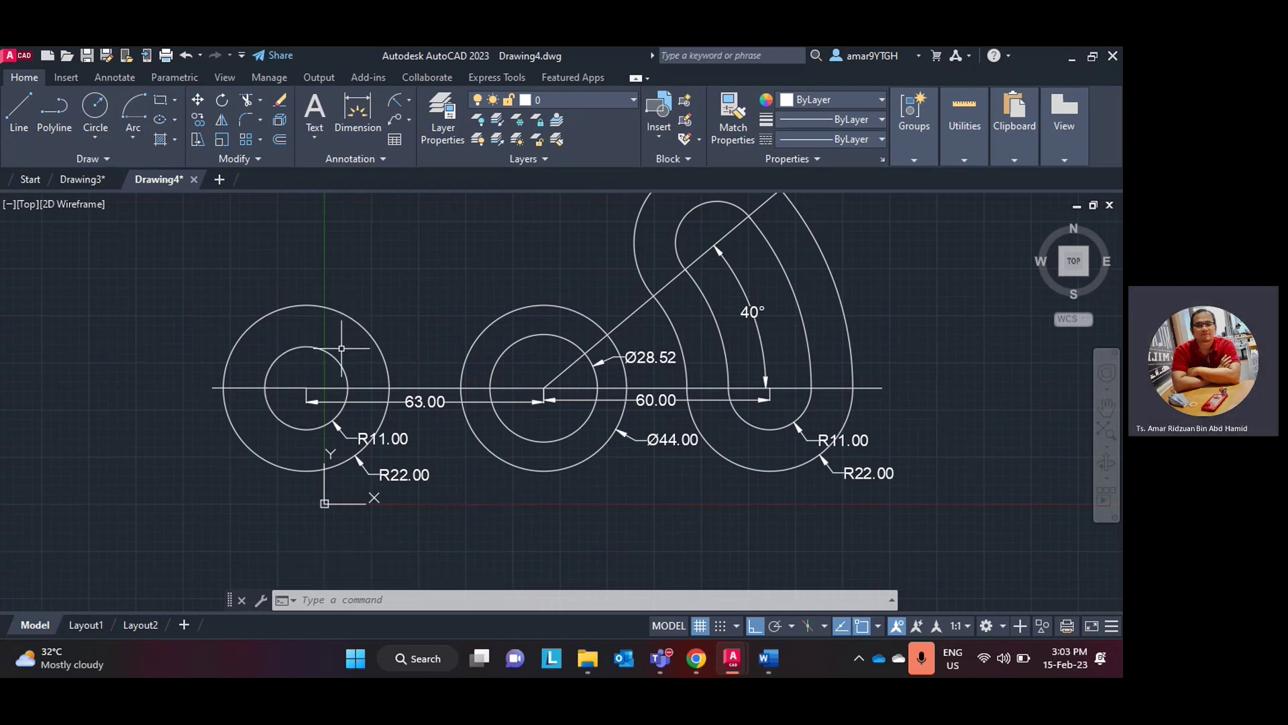
click(768, 660)
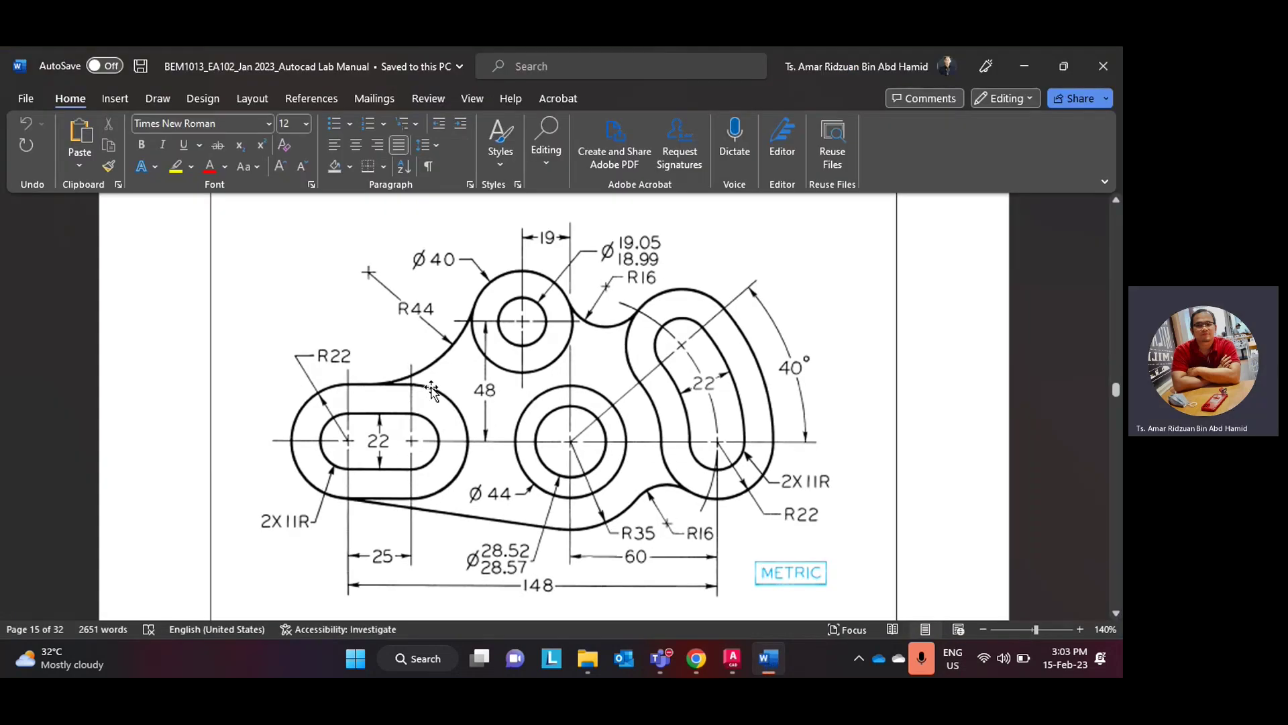
click(760, 671)
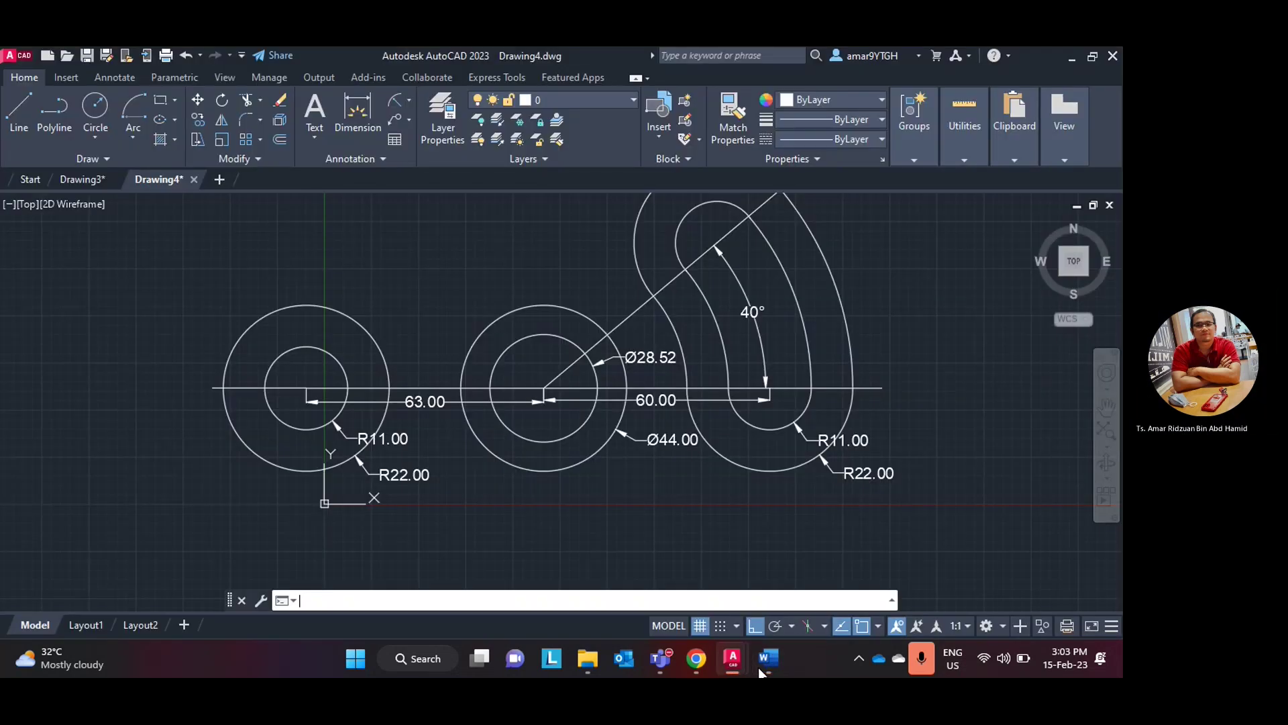
click(761, 670)
click(760, 670)
click(760, 668)
click(759, 668)
click(760, 670)
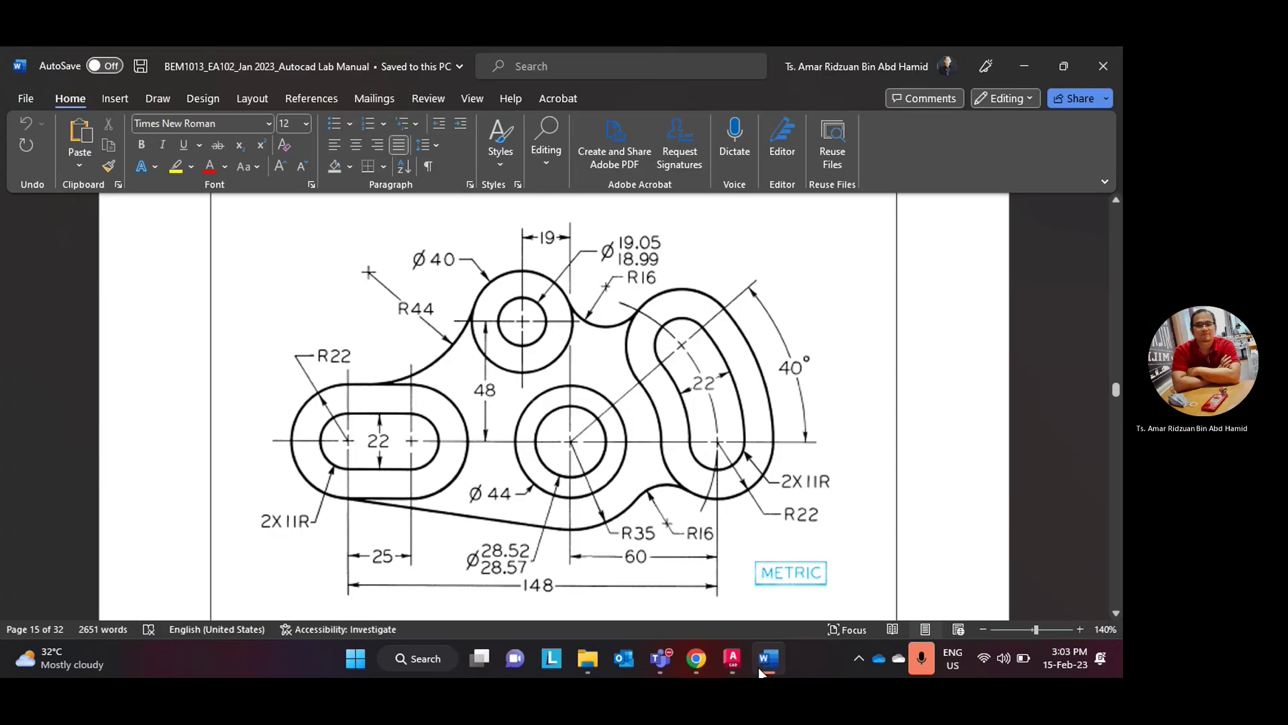
click(761, 669)
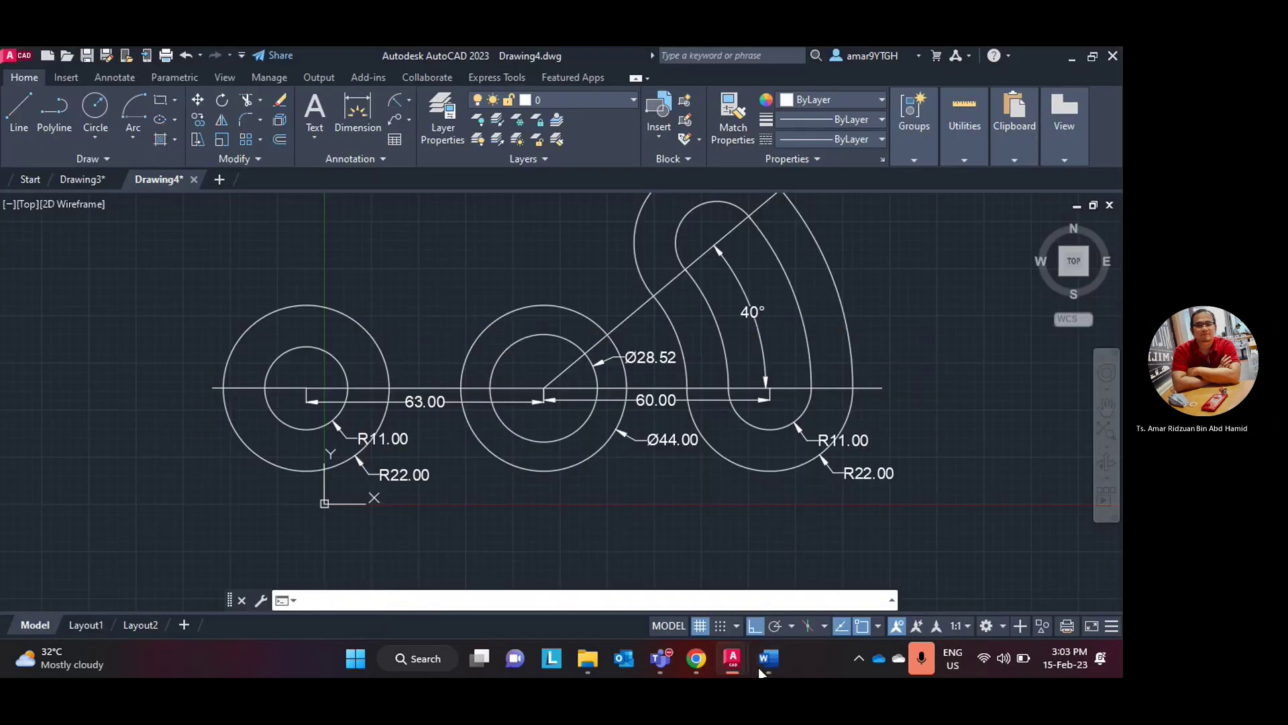
- Copy the R11/R22 circle pair from their centre to the 25 line's left endpoint
click(198, 120)
click(342, 366)
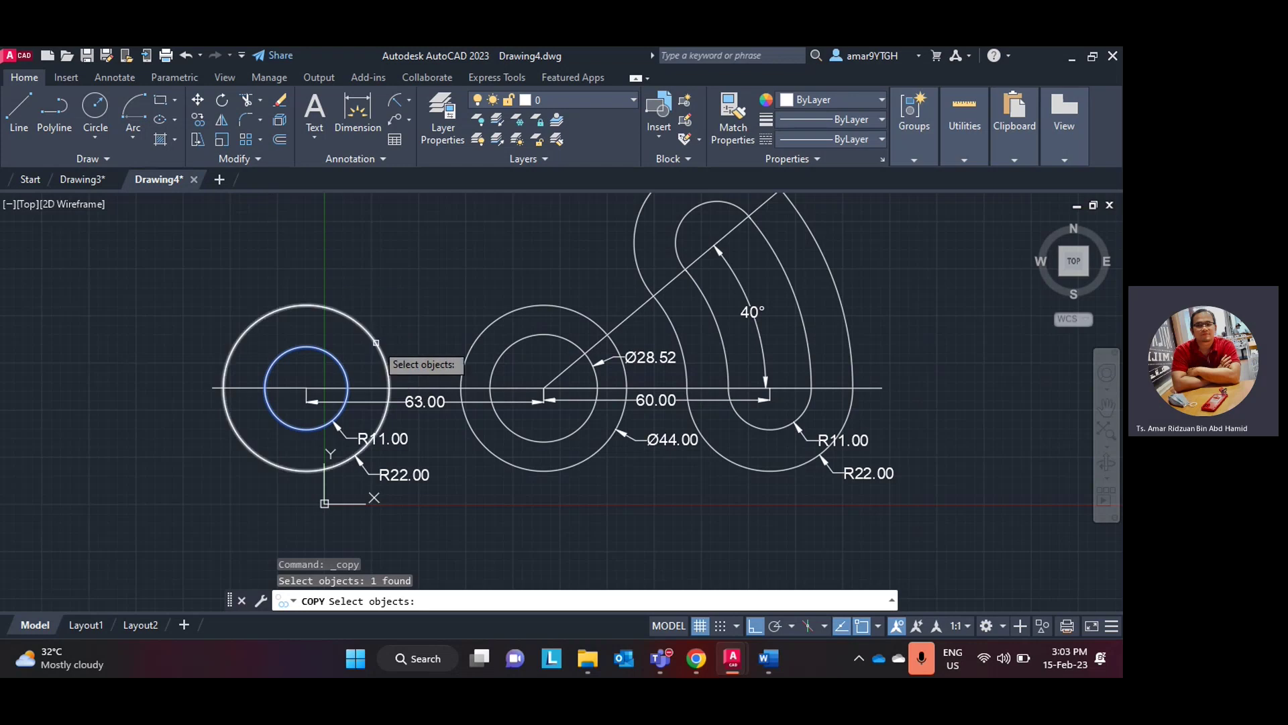
click(376, 343)
key(Return)
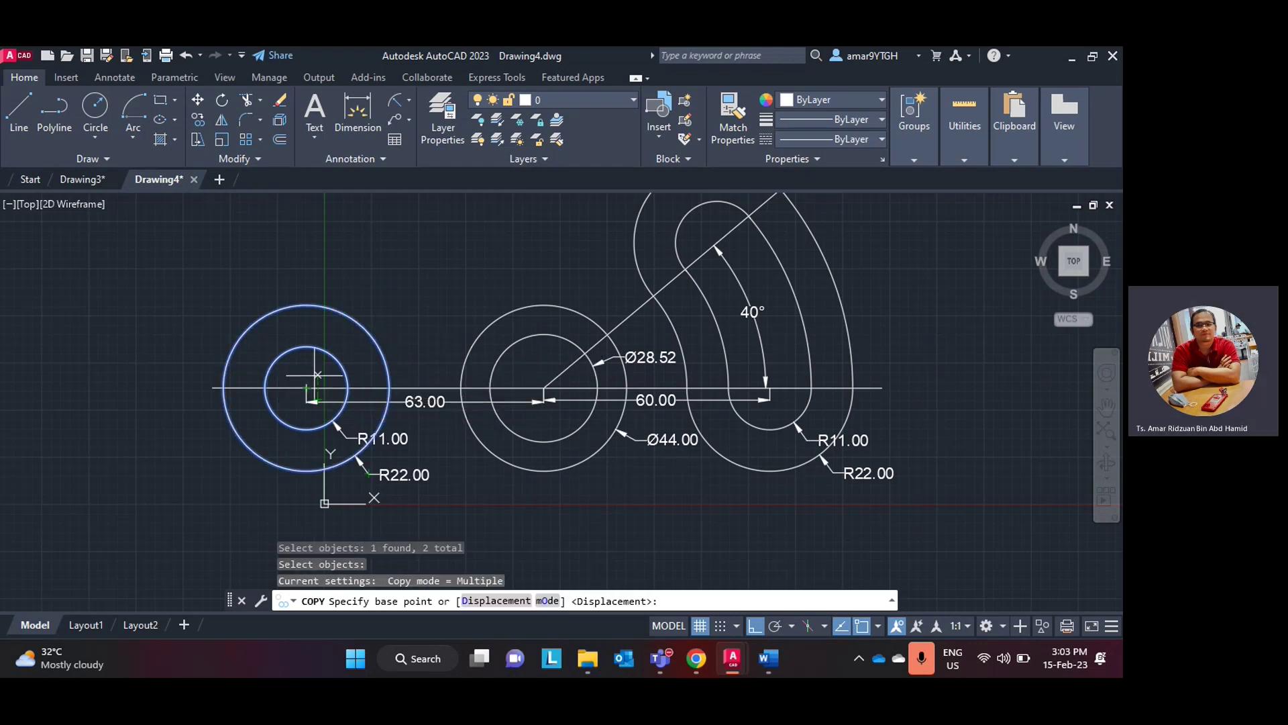
scroll(307, 389, up, 4)
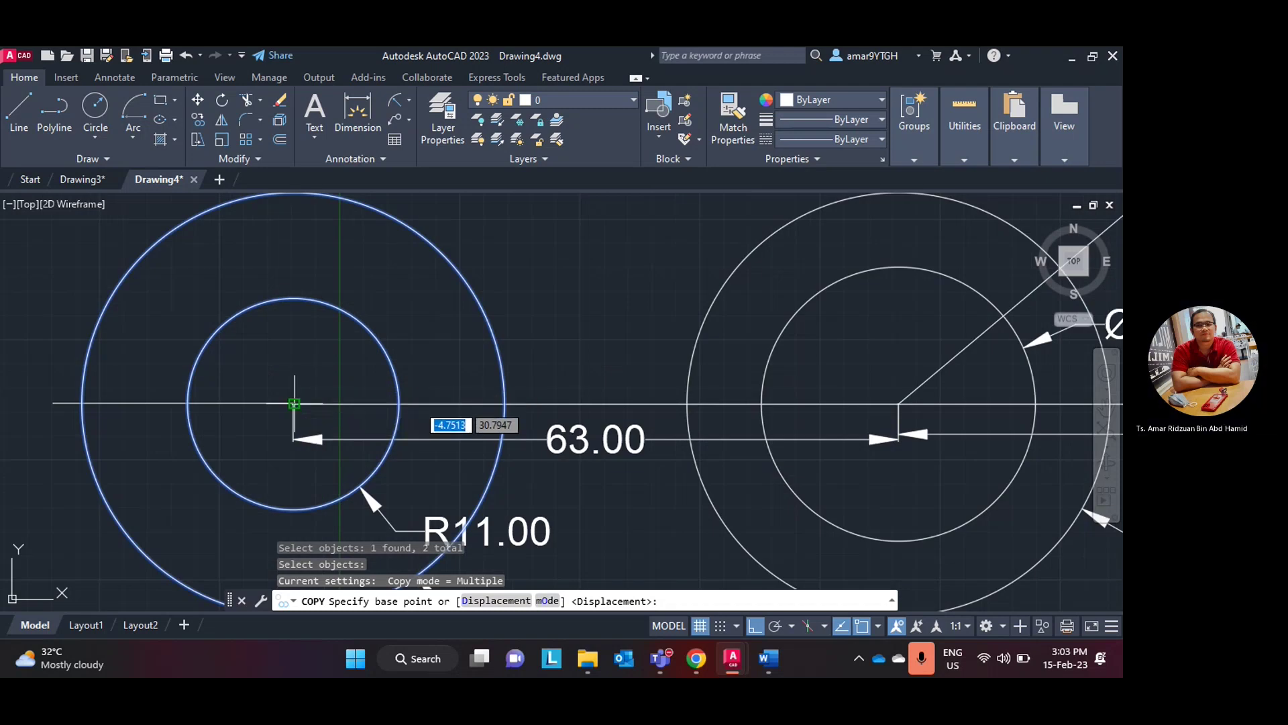
click(293, 403)
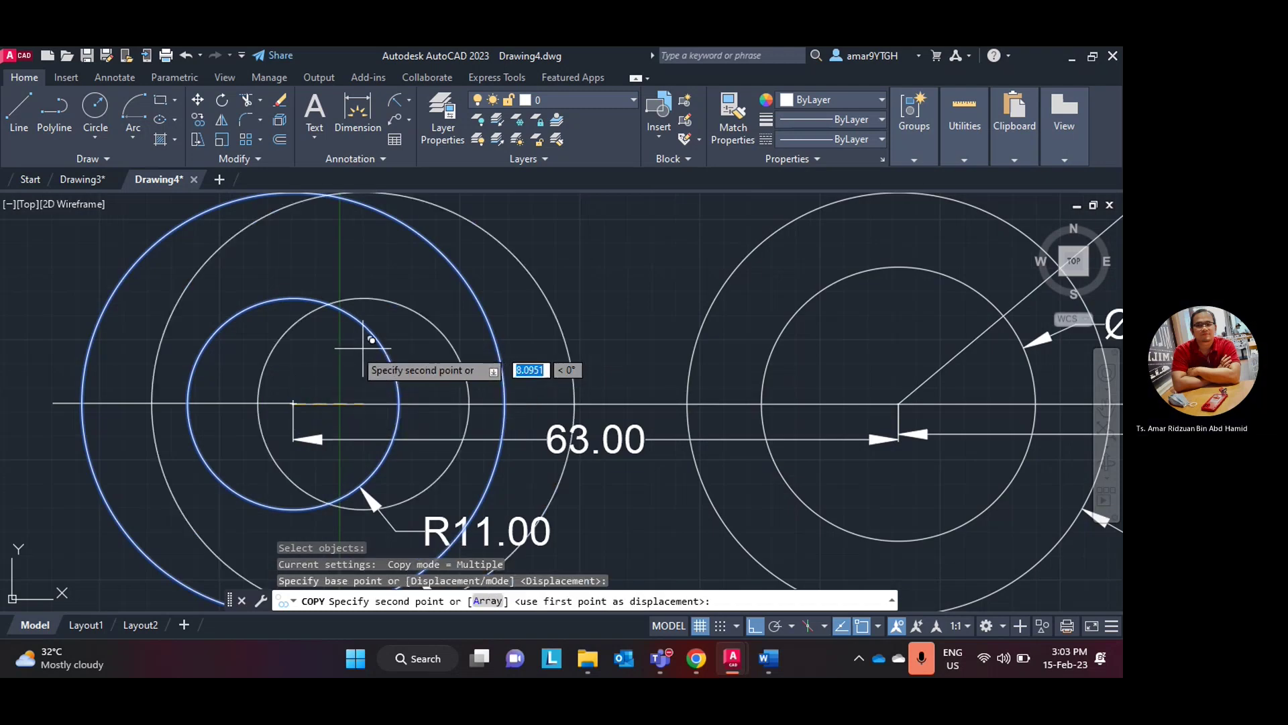
click(55, 402)
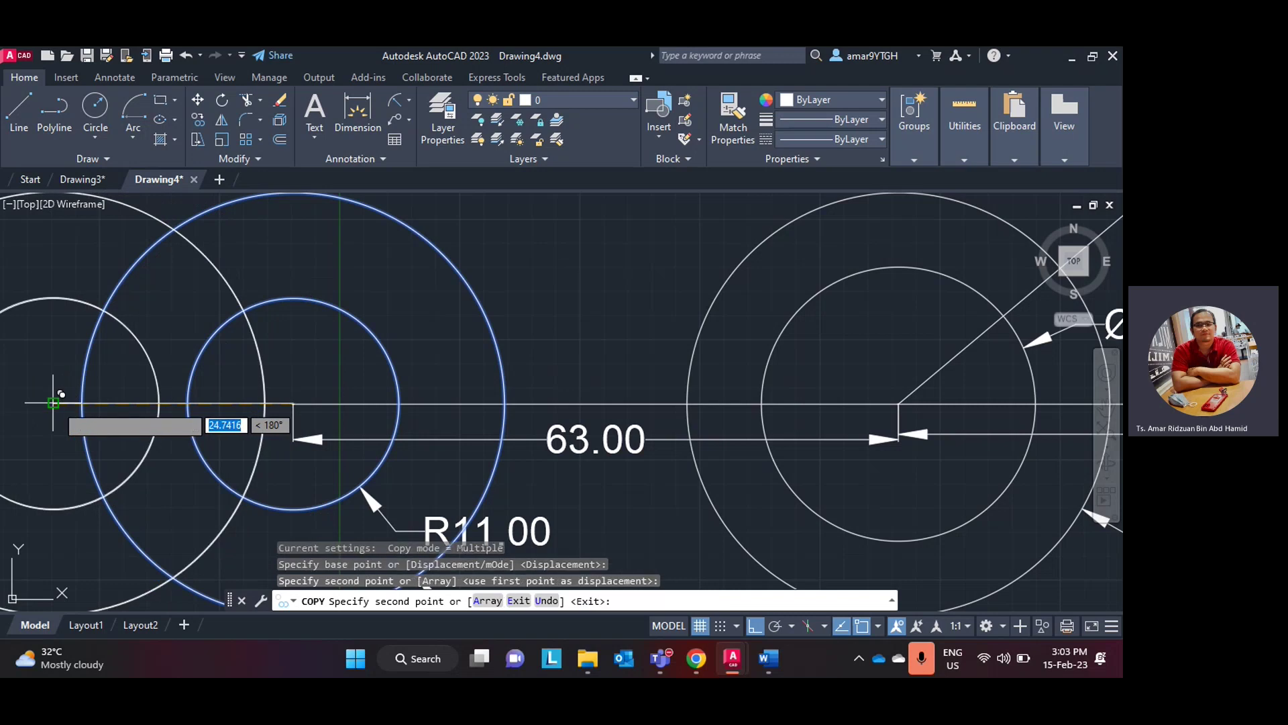
scroll(93, 374, down, 2)
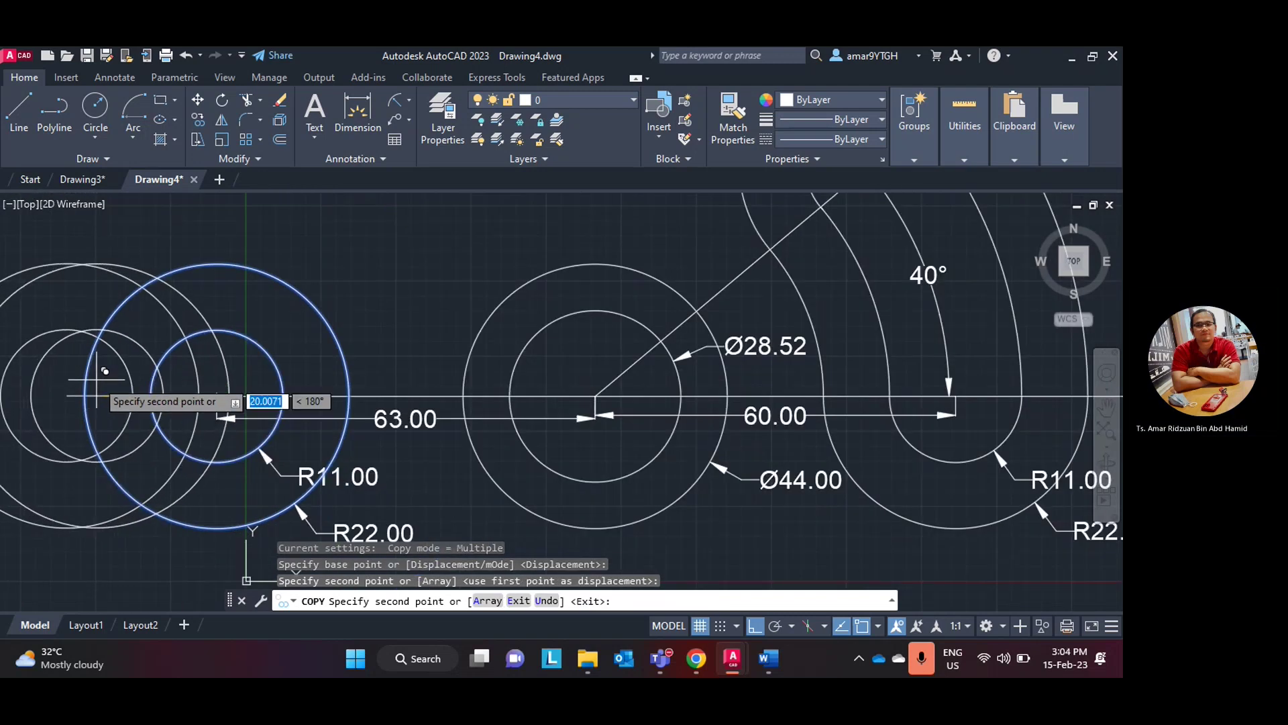
key(Escape)
scroll(215, 356, down, 2)
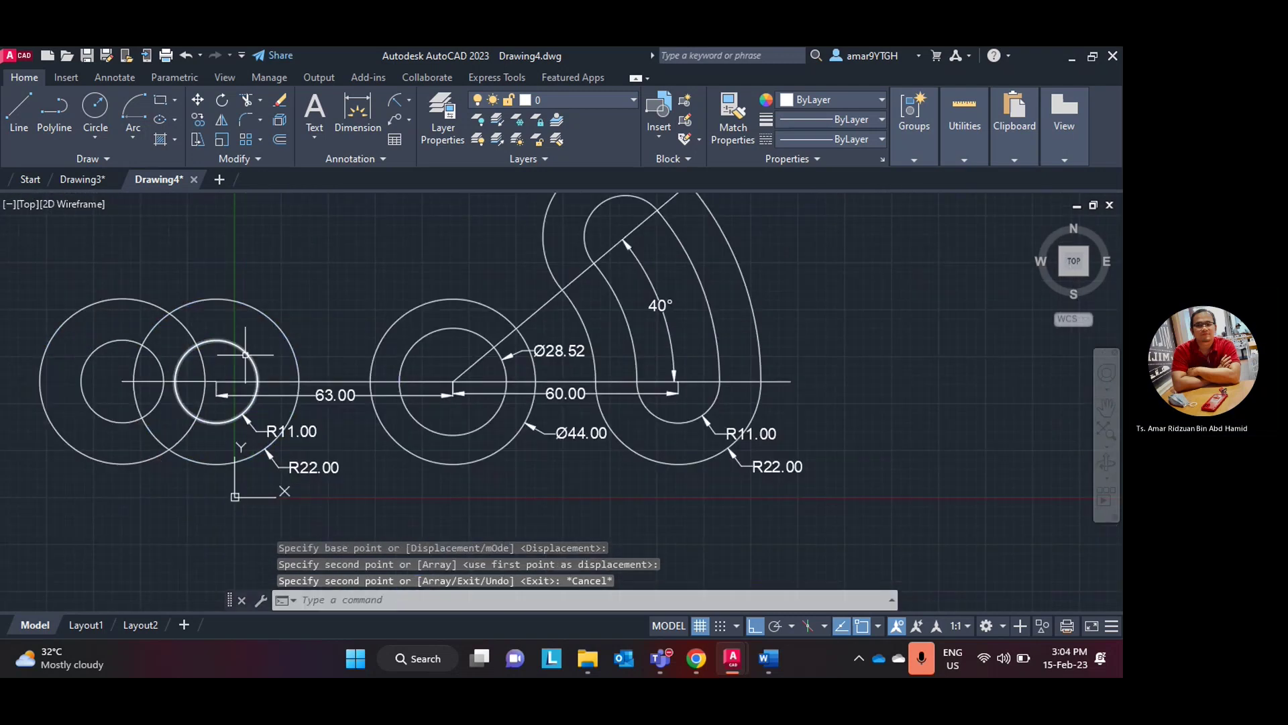
- Compare the drawing against the Word reference and return to AutoCAD
click(760, 658)
click(762, 659)
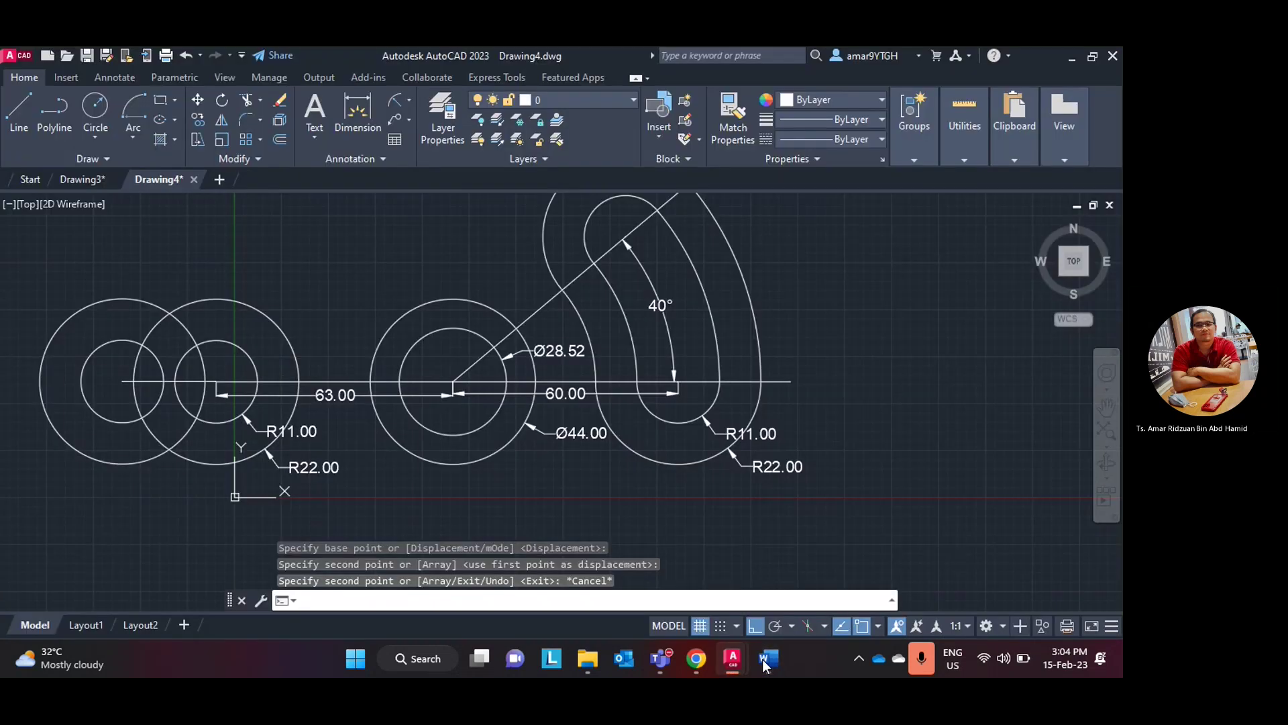
click(763, 661)
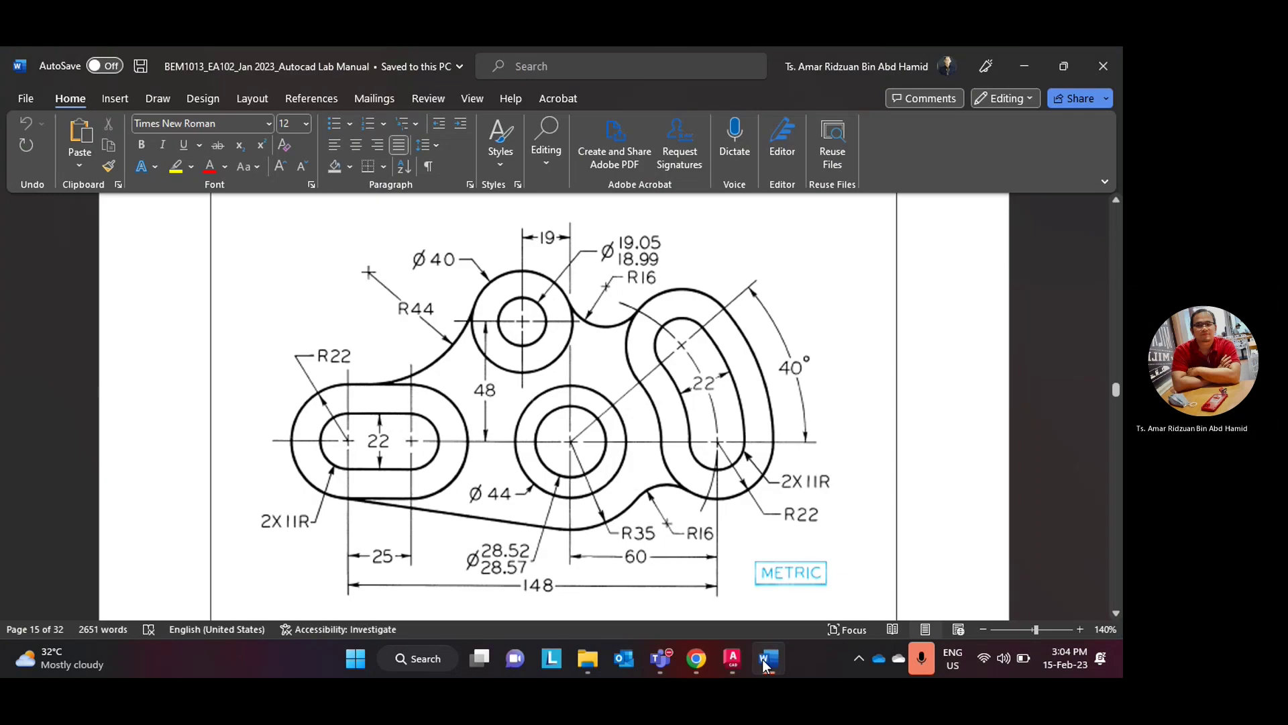
click(762, 660)
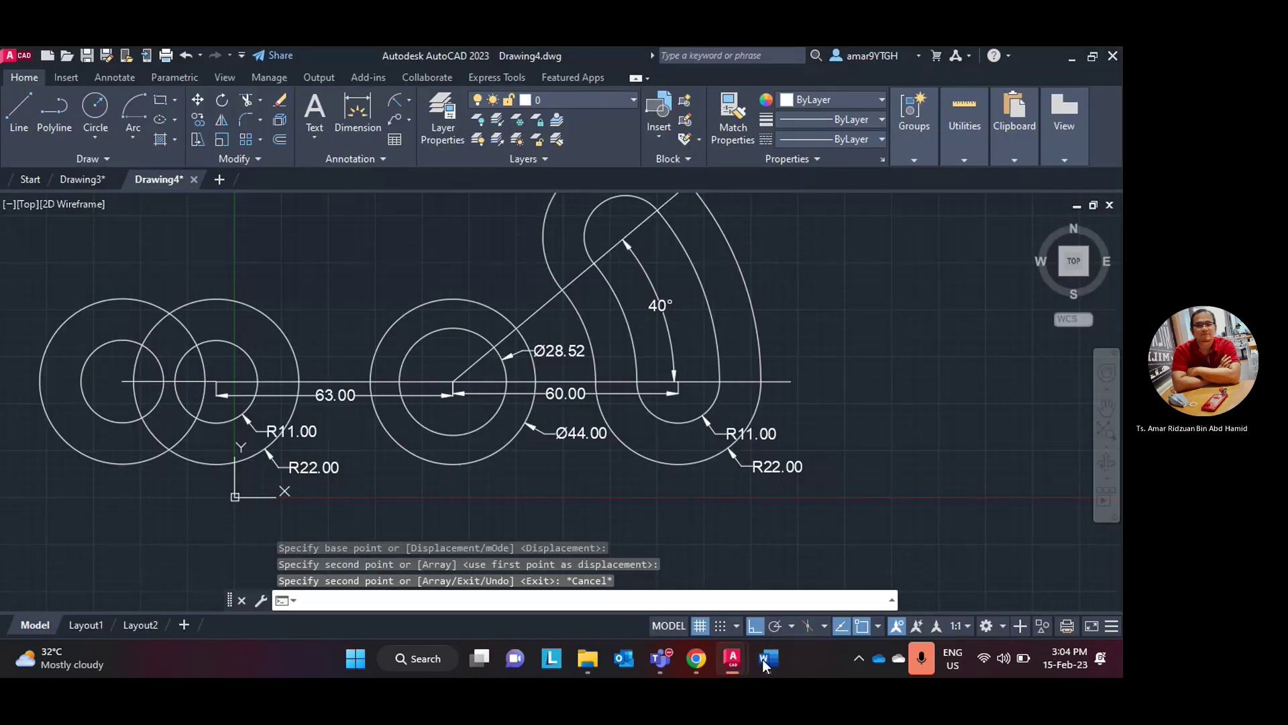
scroll(282, 422, up, 5)
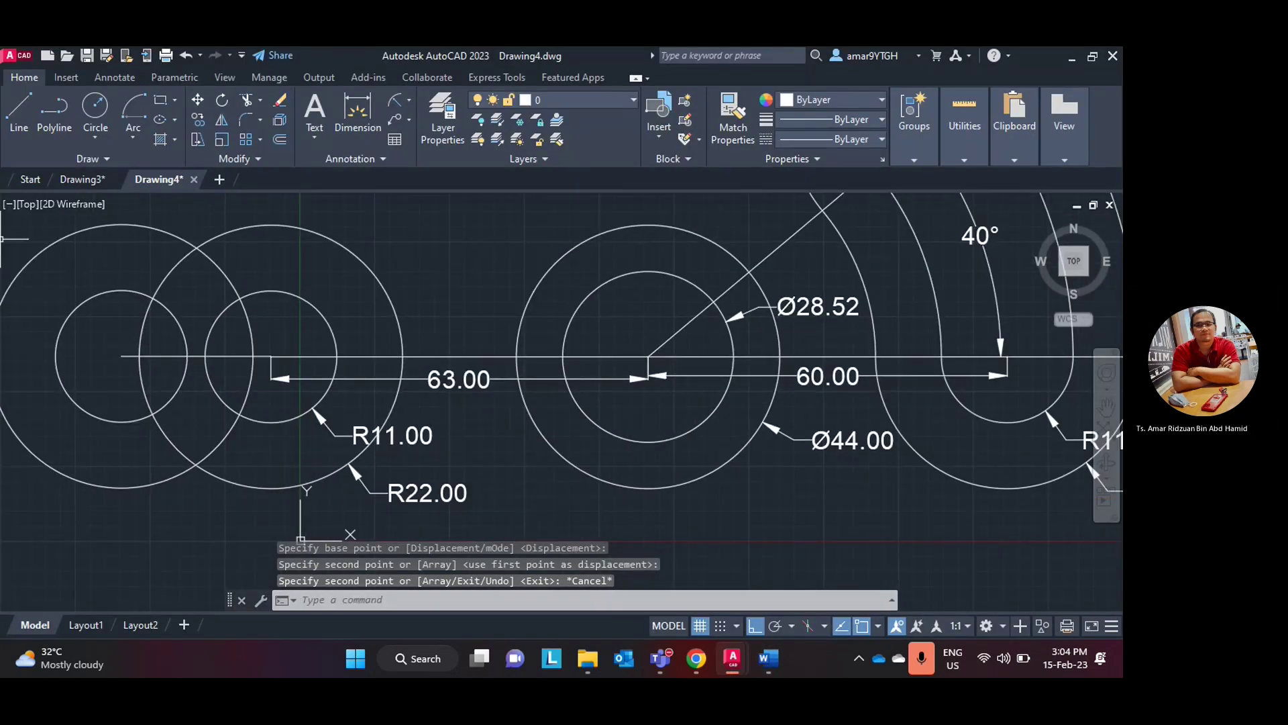
- Draw vertical lines straight up from the centres of both left circle pairs
scroll(262, 349, down, 5)
click(18, 111)
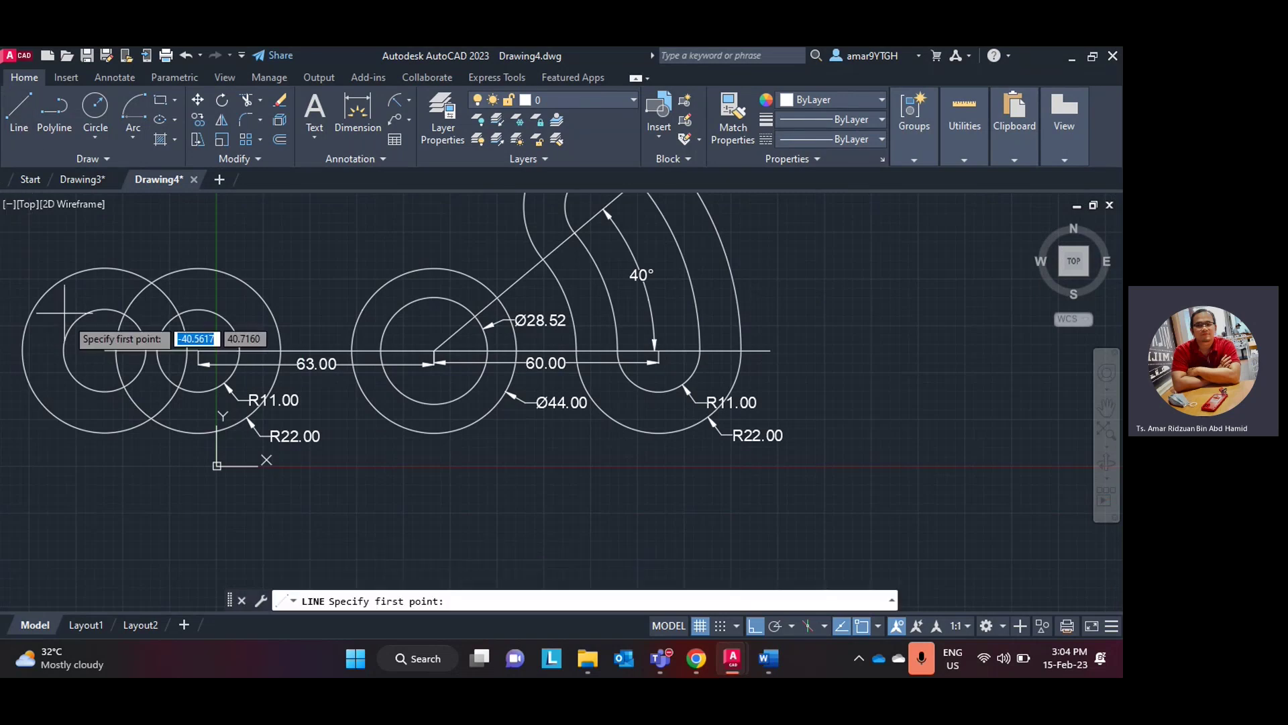
click(105, 350)
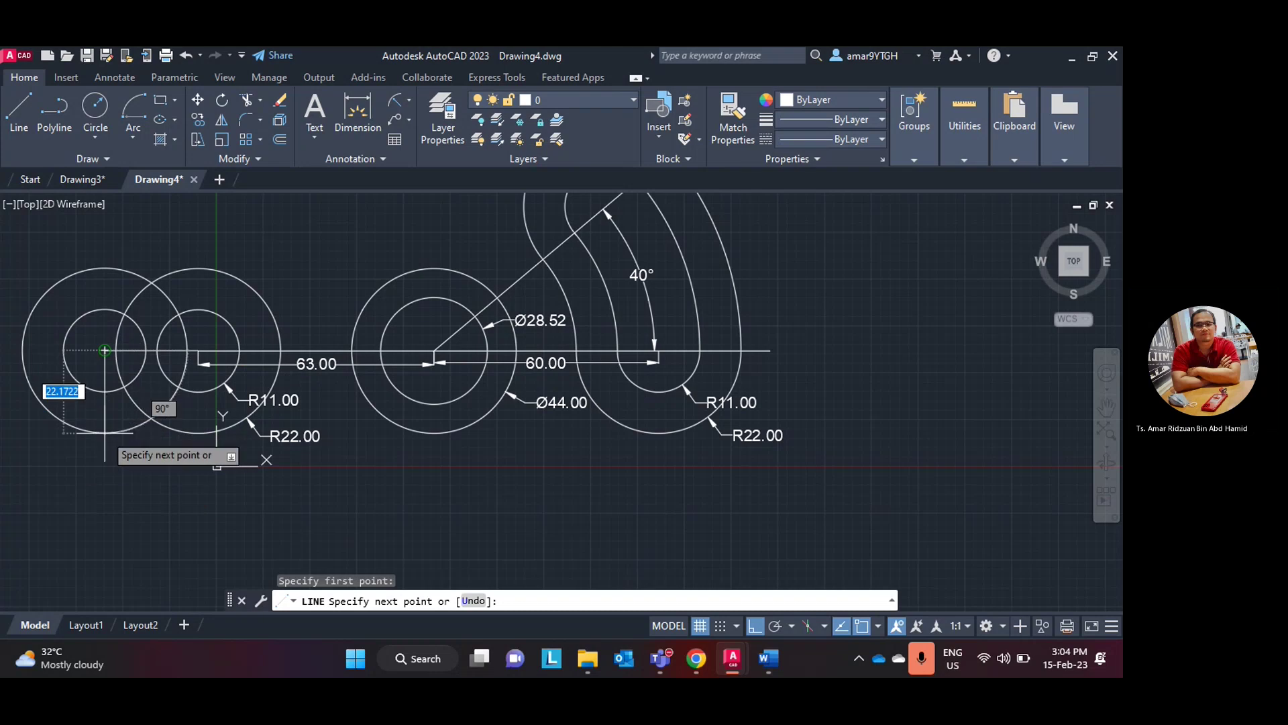
key(Escape)
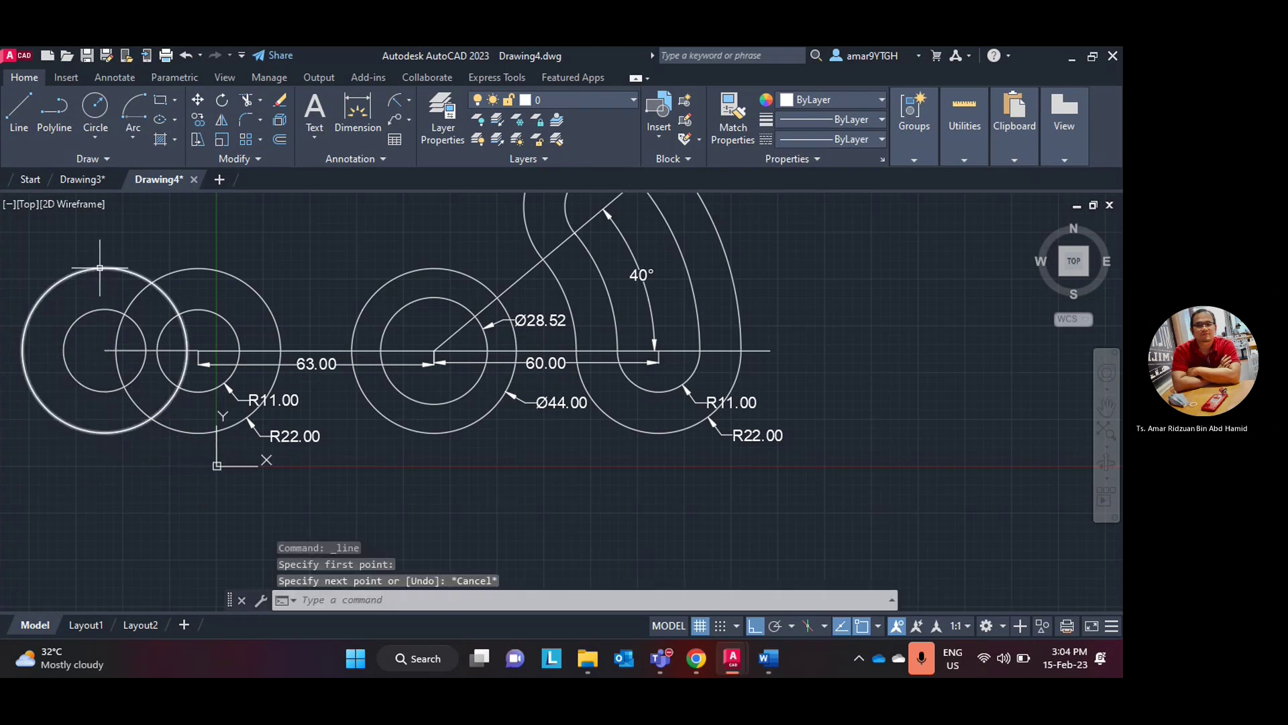
scroll(182, 275, up, 4)
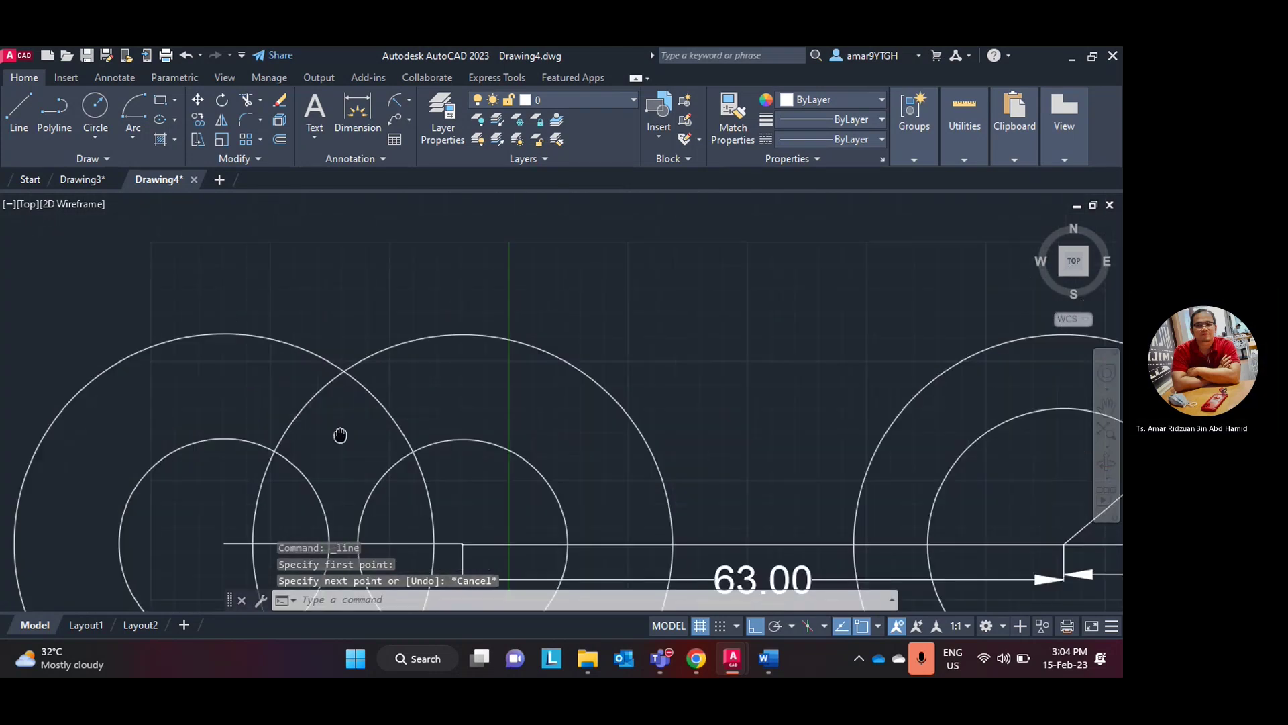
scroll(339, 434, down, 2)
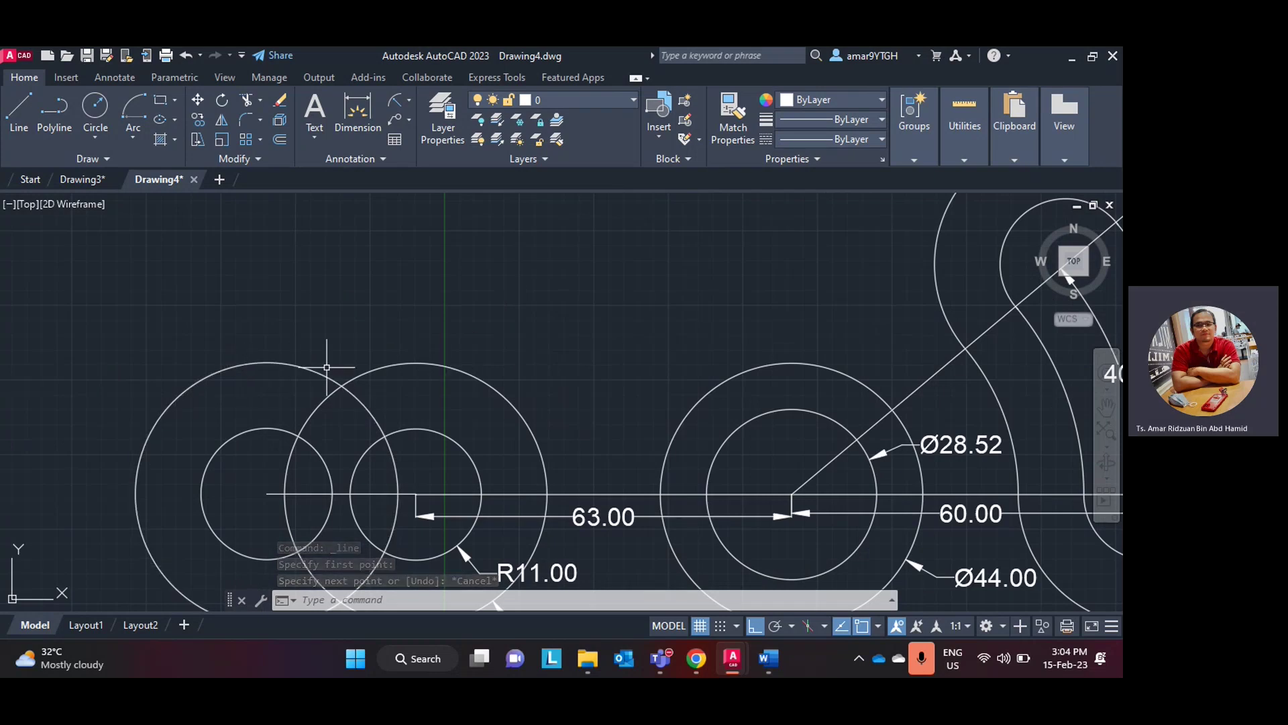
click(16, 117)
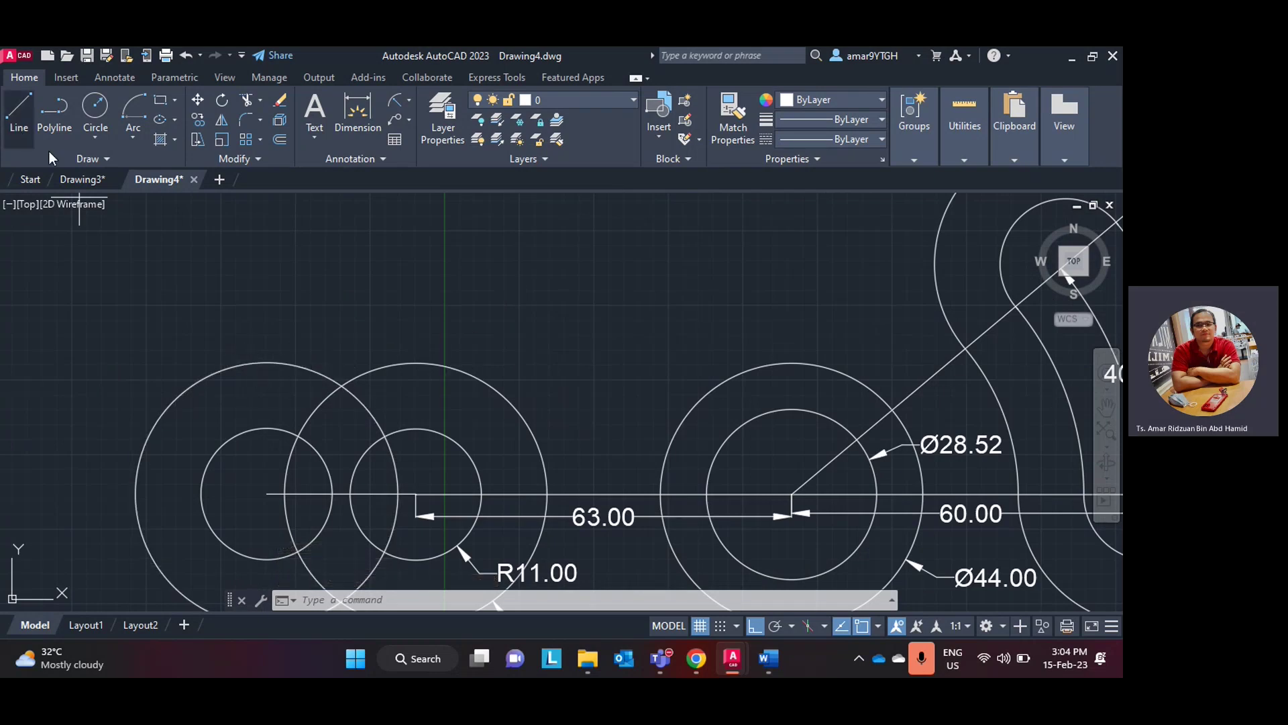
click(266, 493)
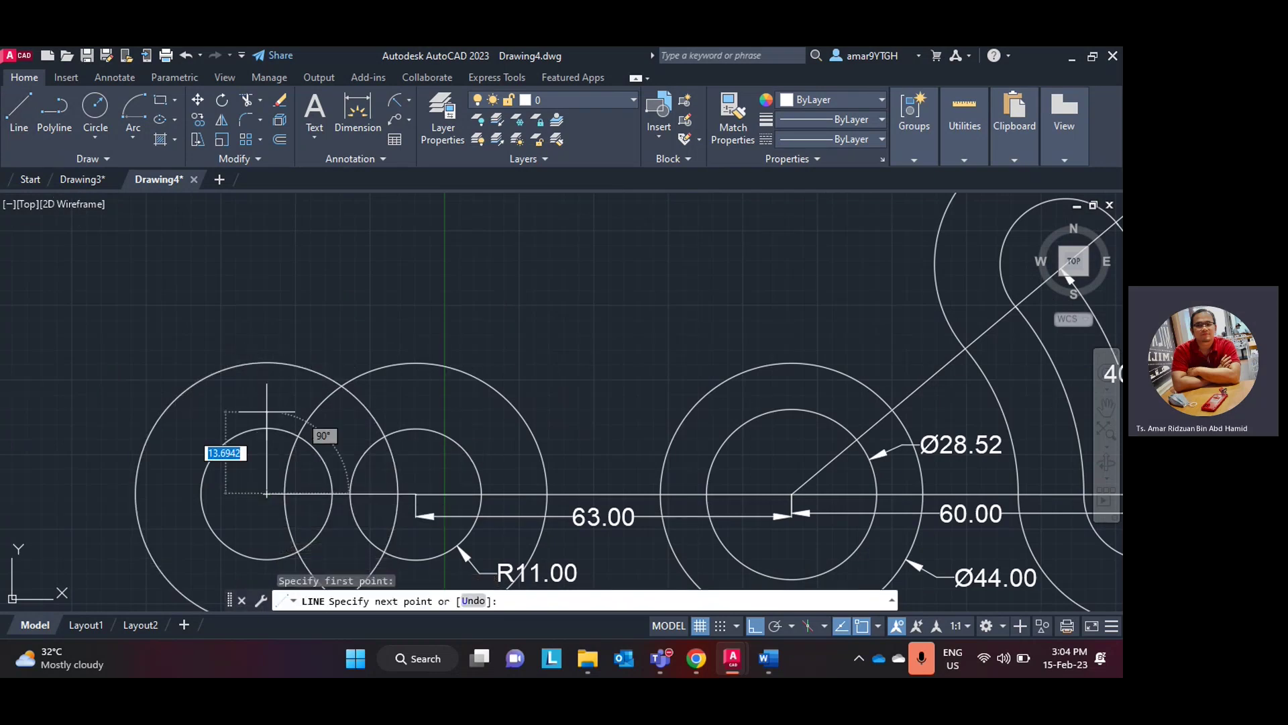
click(261, 346)
key(Return)
click(19, 114)
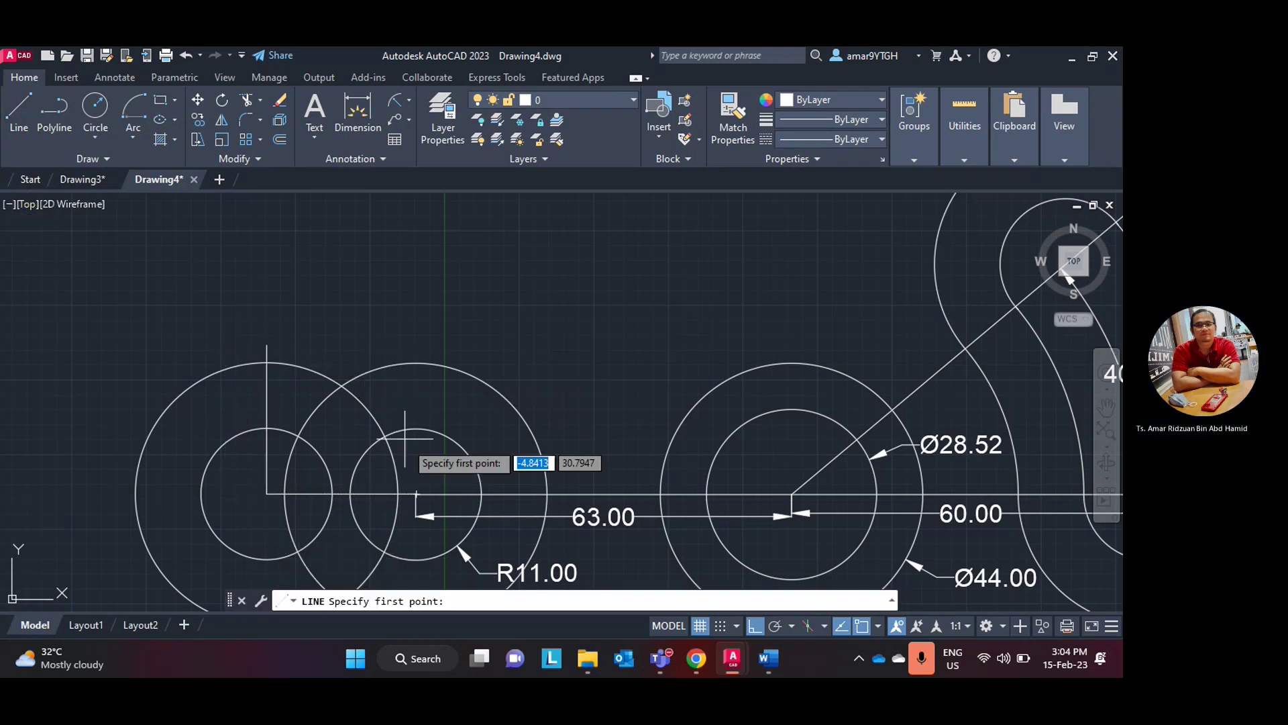
click(416, 493)
click(416, 347)
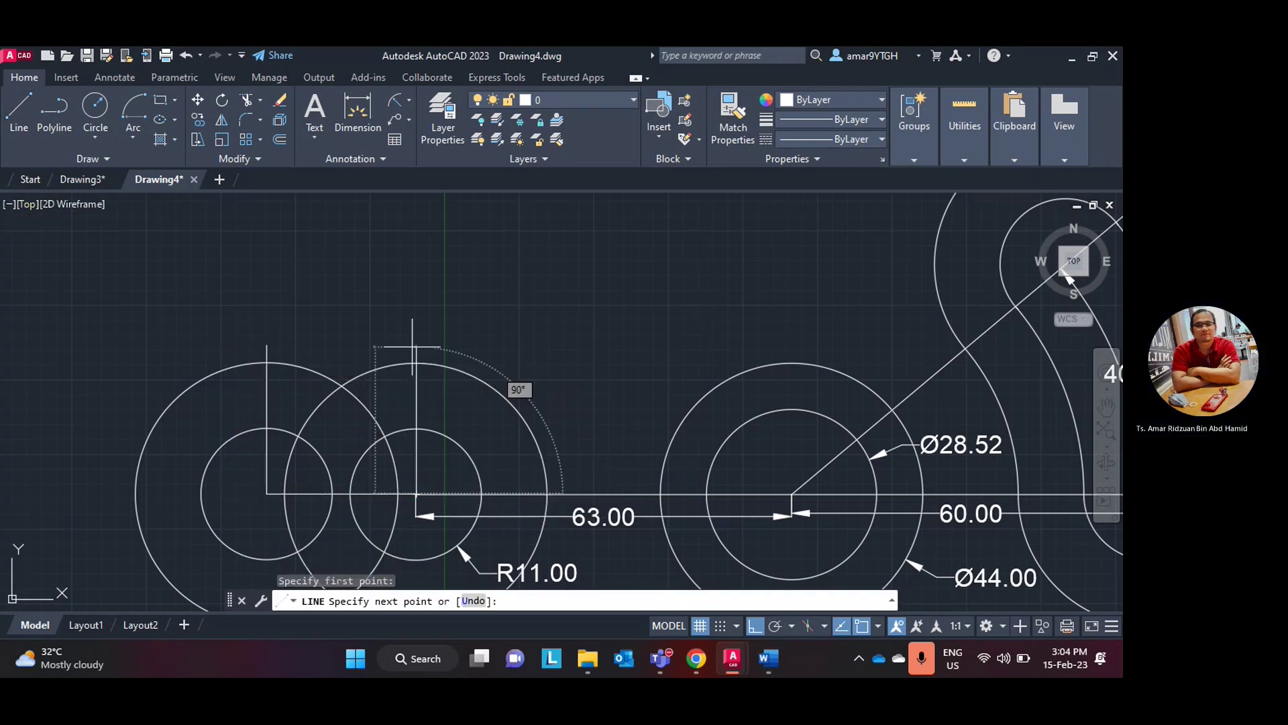
key(Escape)
scroll(484, 348, down, 3)
scroll(411, 336, up, 2)
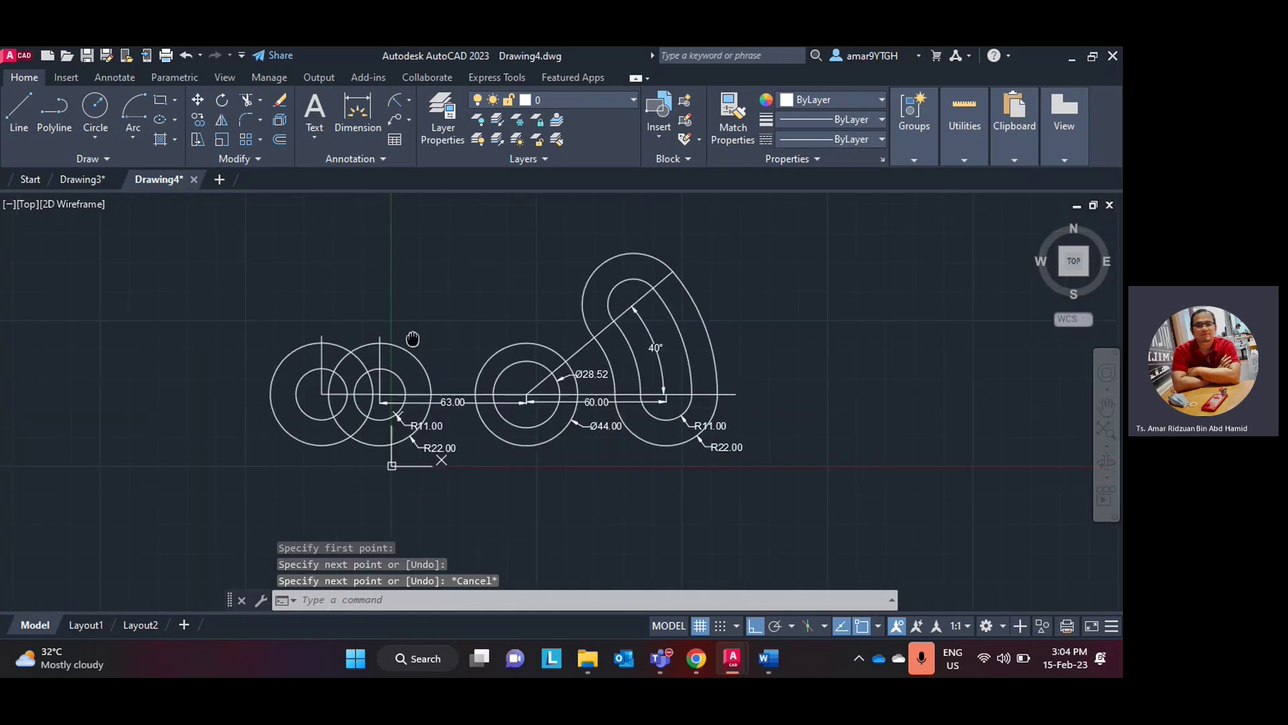
scroll(409, 349, down, 2)
scroll(407, 349, up, 2)
scroll(407, 349, up, 2)
scroll(410, 349, down, 2)
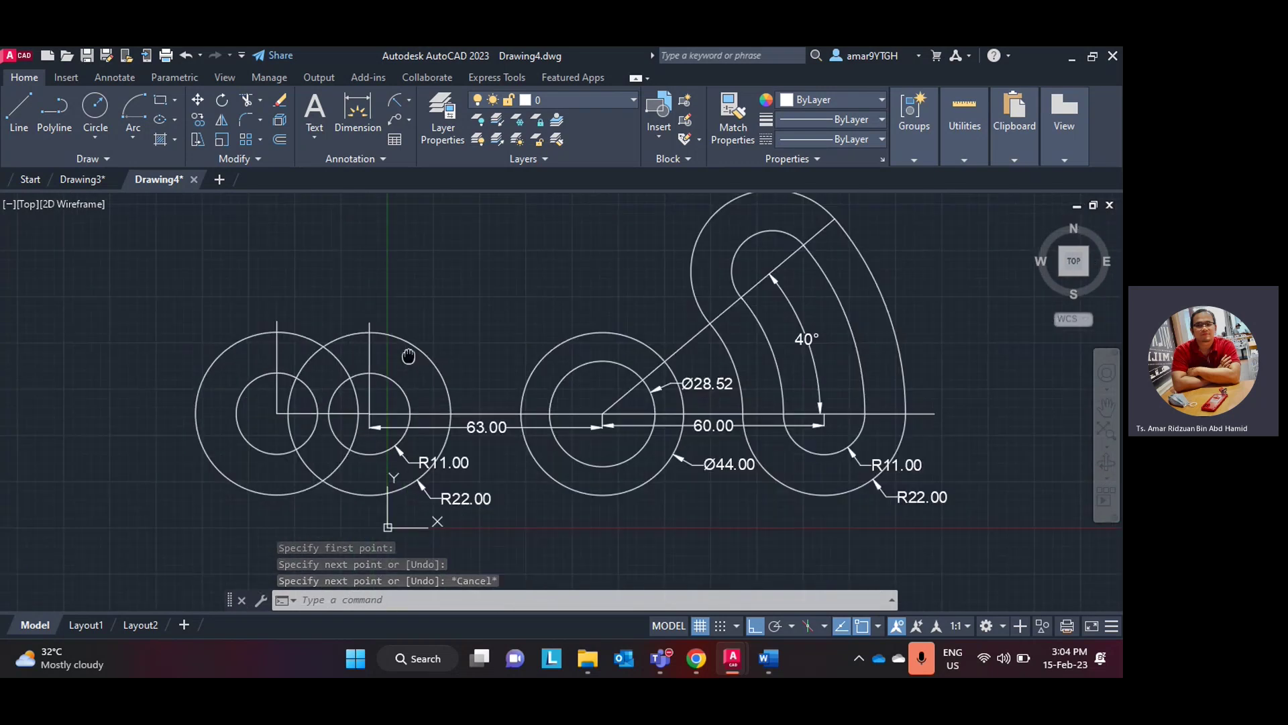
- Draw a horizontal line joining the tops of the two large R22 circles
click(20, 114)
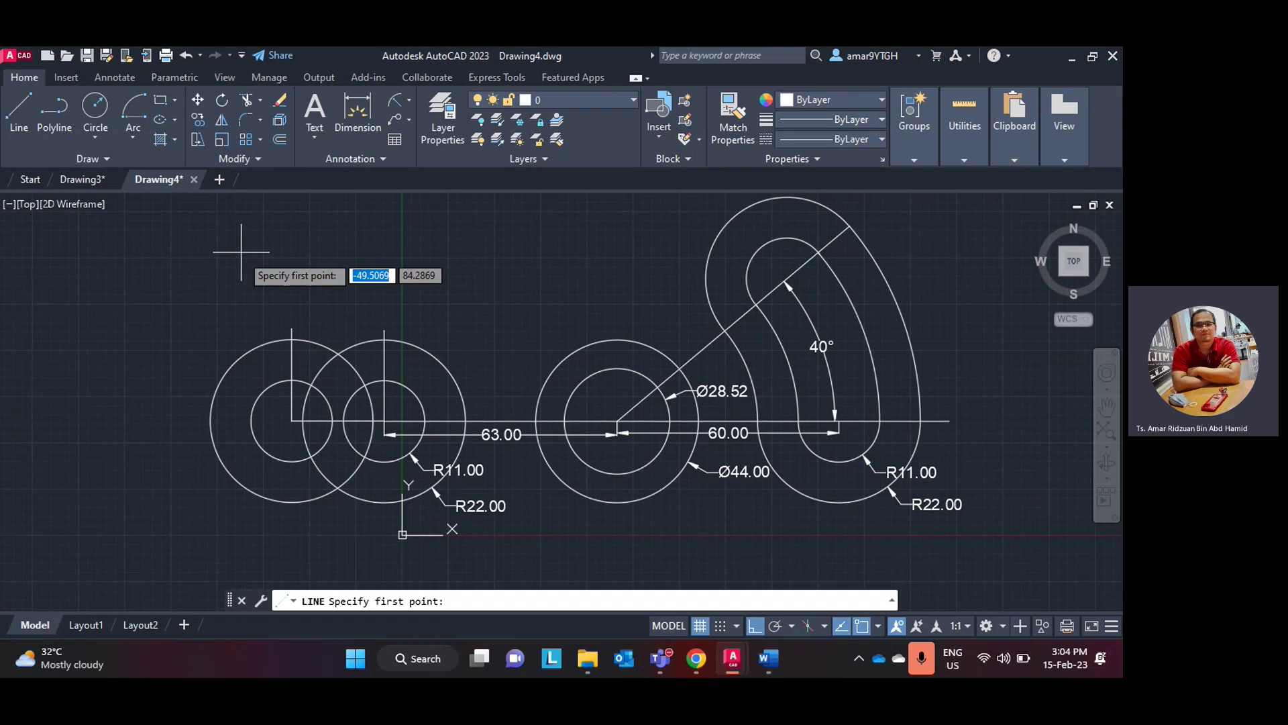
click(292, 339)
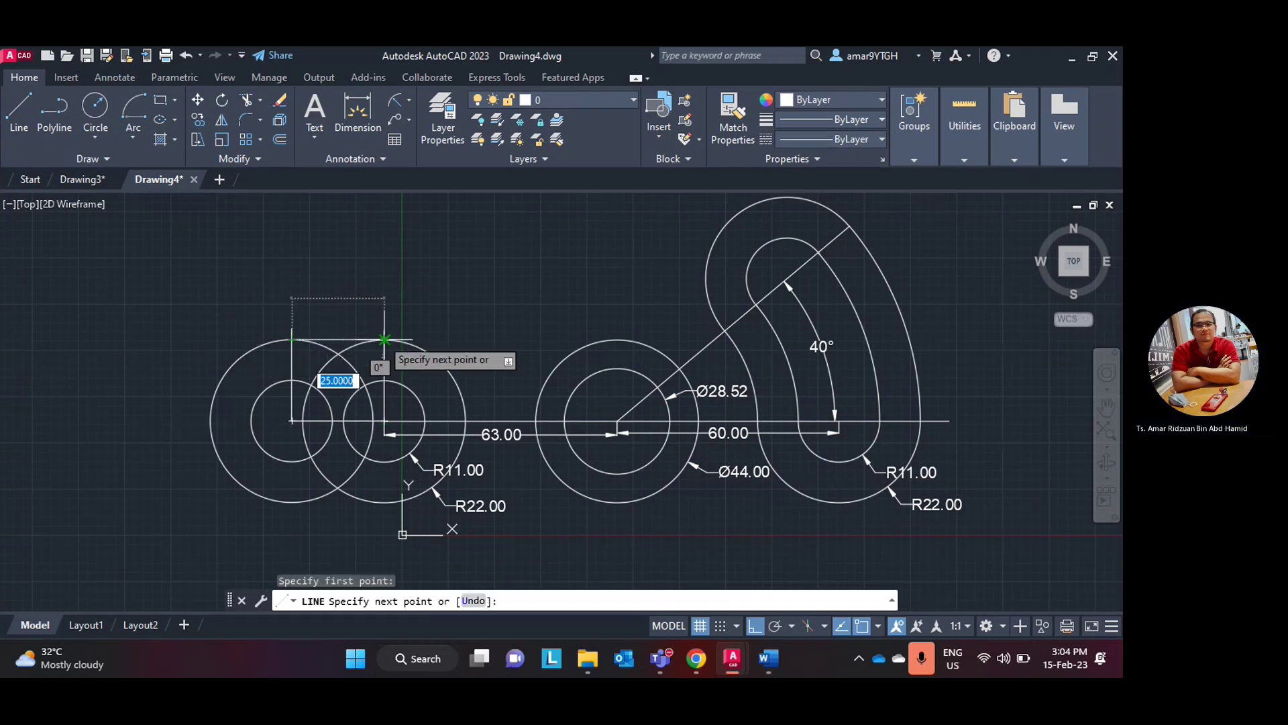
click(384, 340)
key(Escape)
scroll(410, 357, up, 2)
- Draw a horizontal line joining the tops of the two small R11 circles, replacing a slanted attempt
click(21, 114)
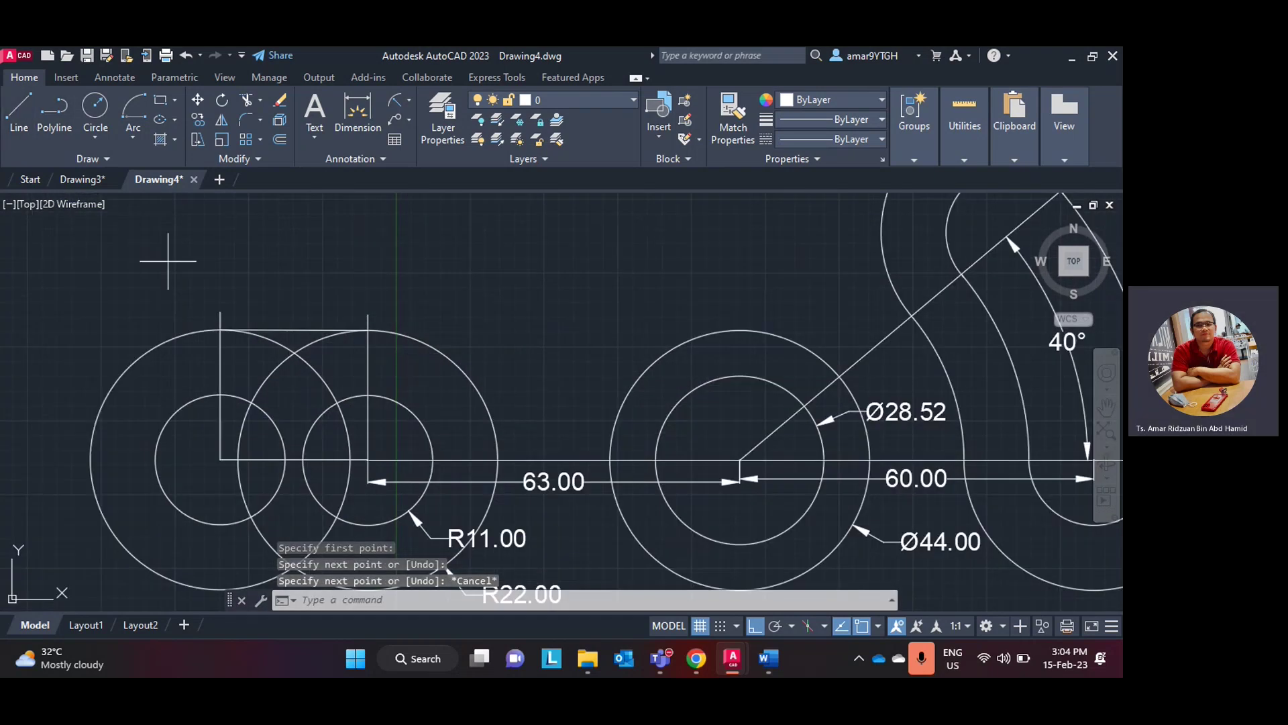
click(220, 395)
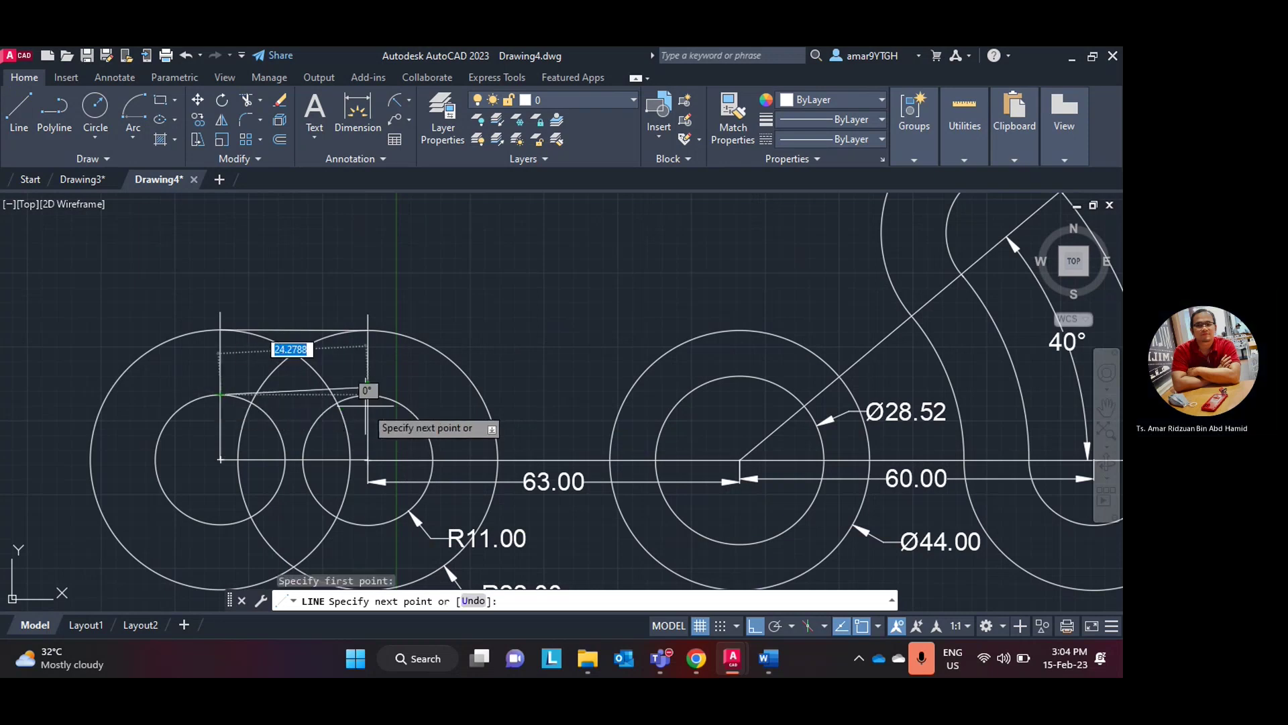
click(368, 387)
key(Escape)
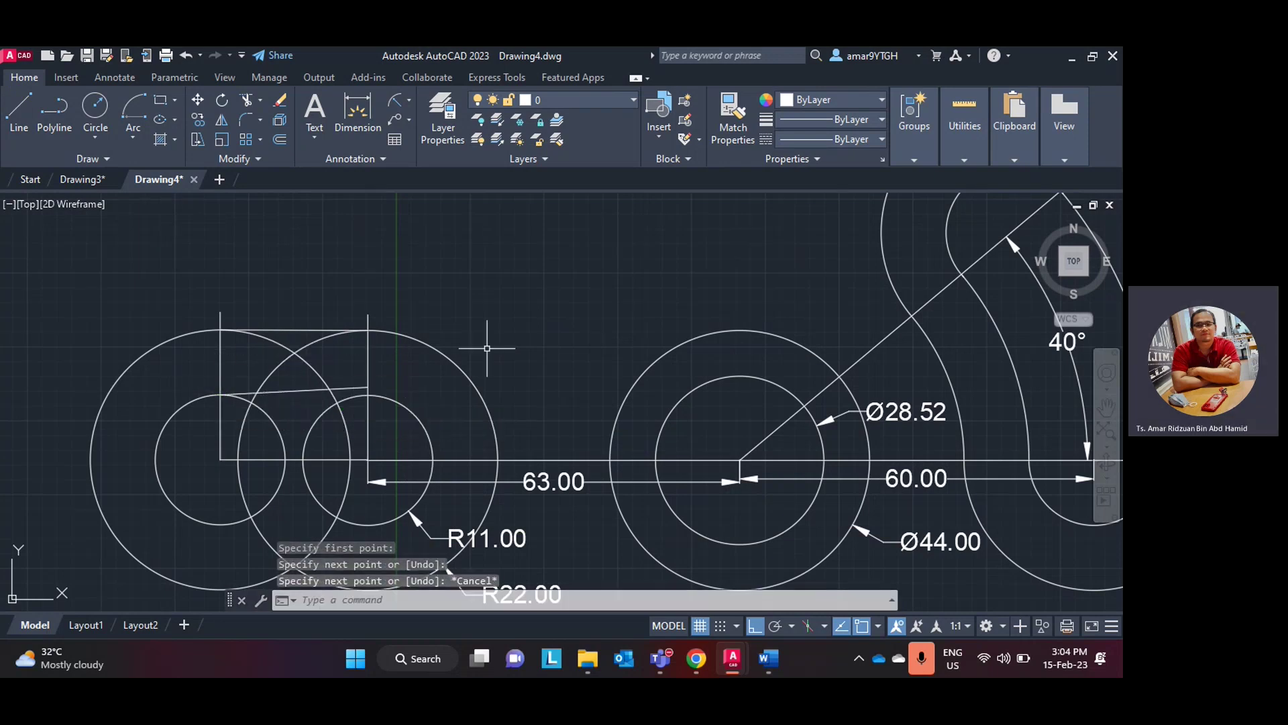
key(ctrl+z)
click(19, 111)
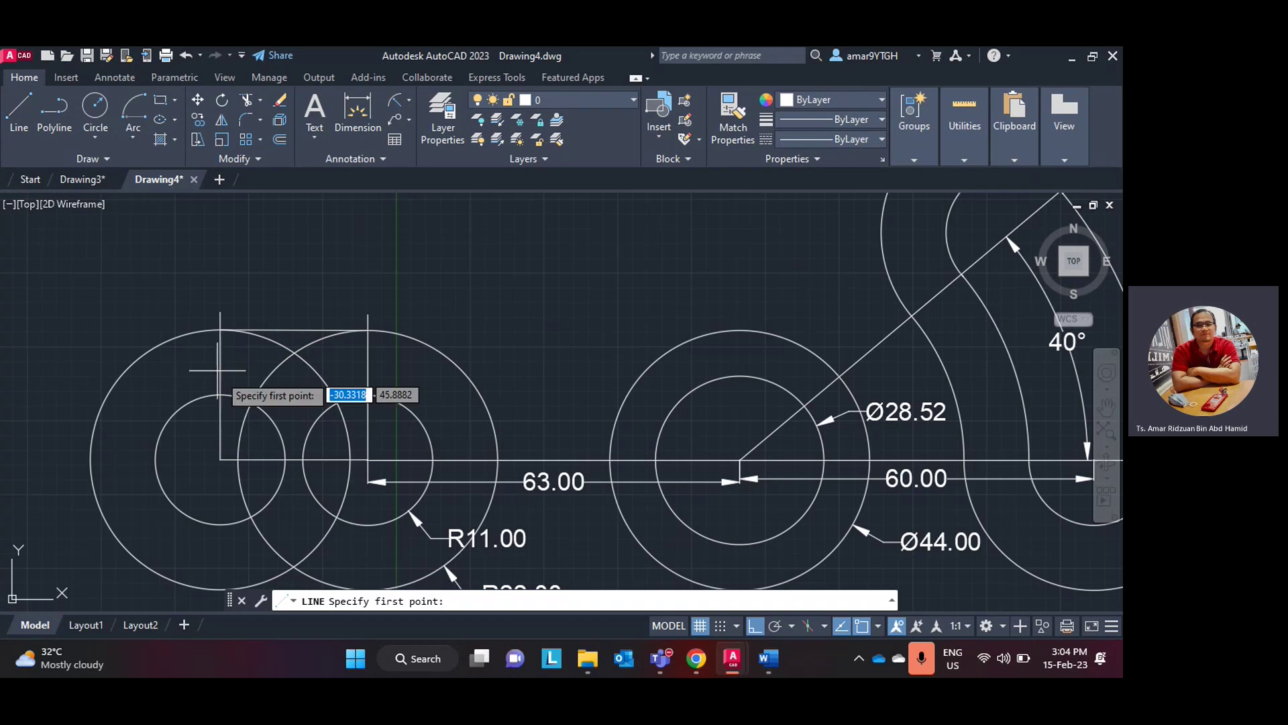
click(220, 396)
click(368, 395)
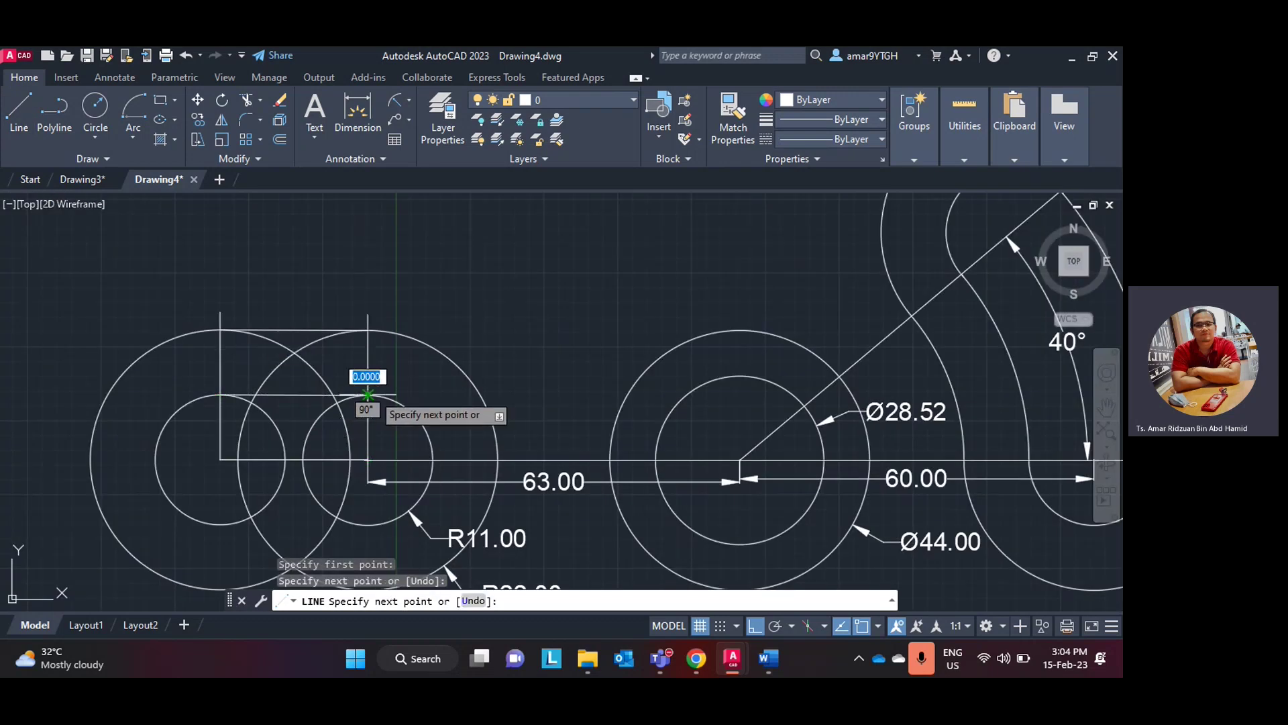
key(Escape)
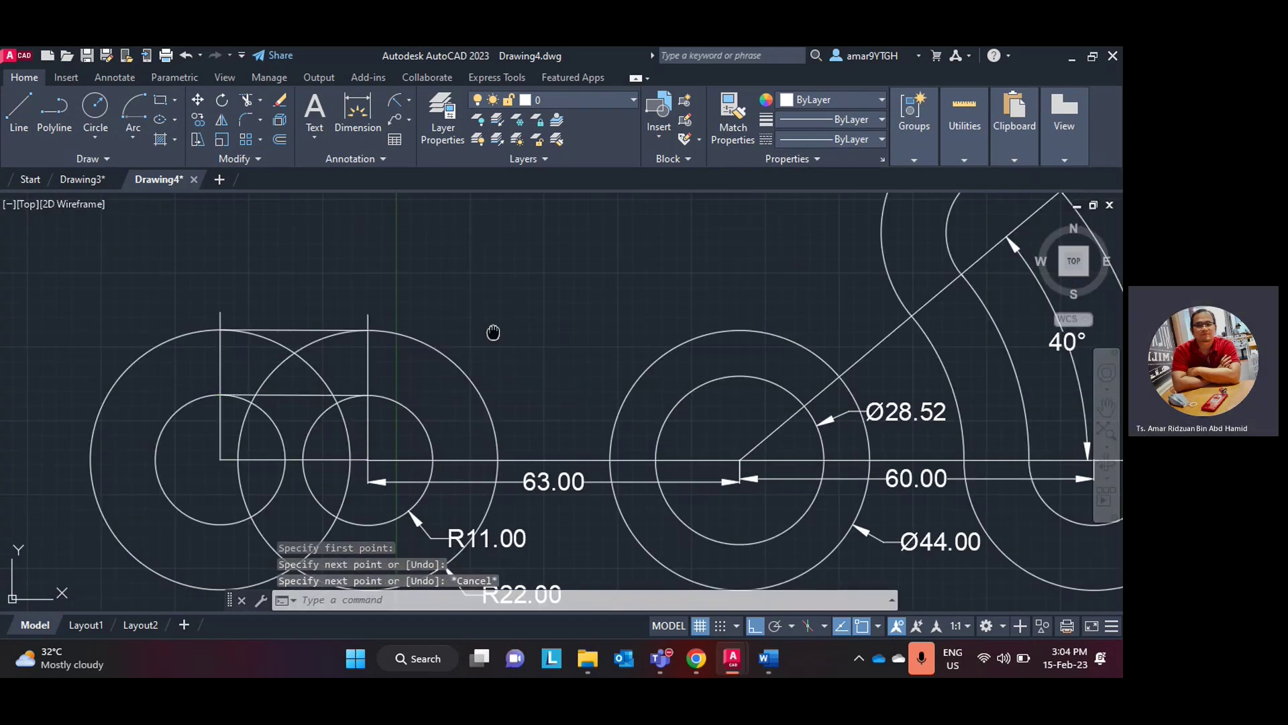
middle_drag(493, 332, 492, 257)
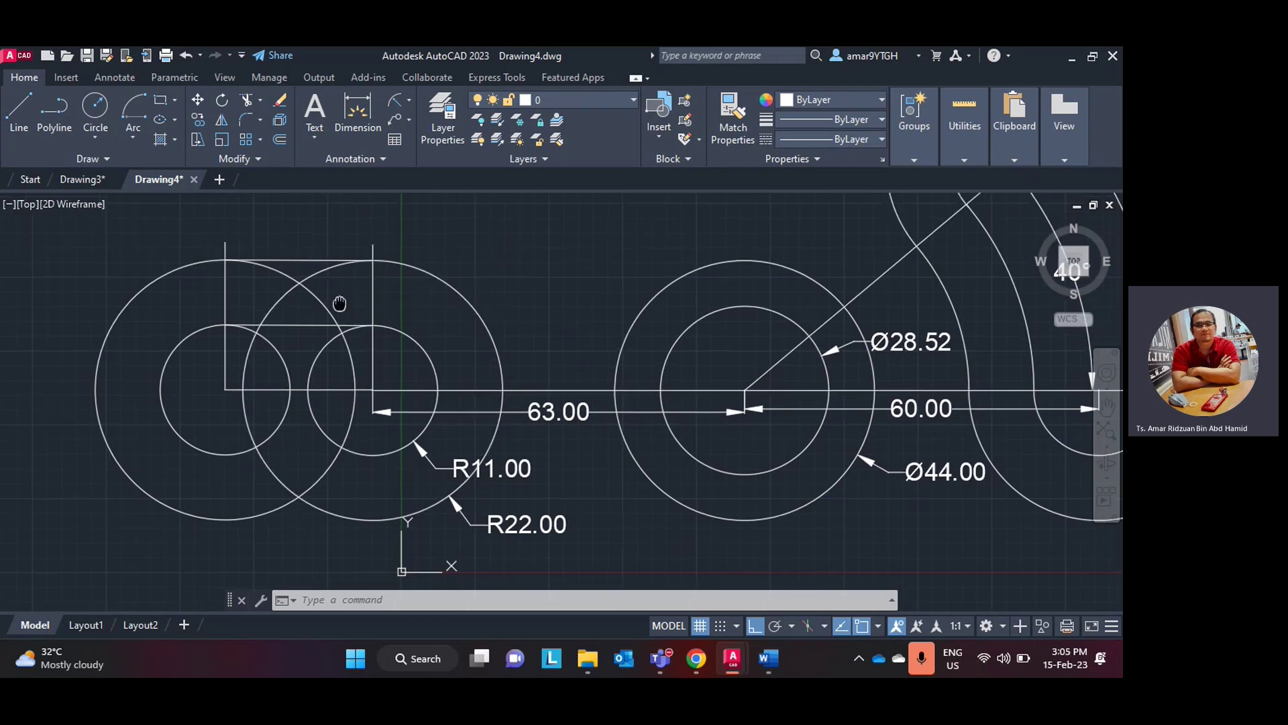
middle_drag(339, 300, 346, 338)
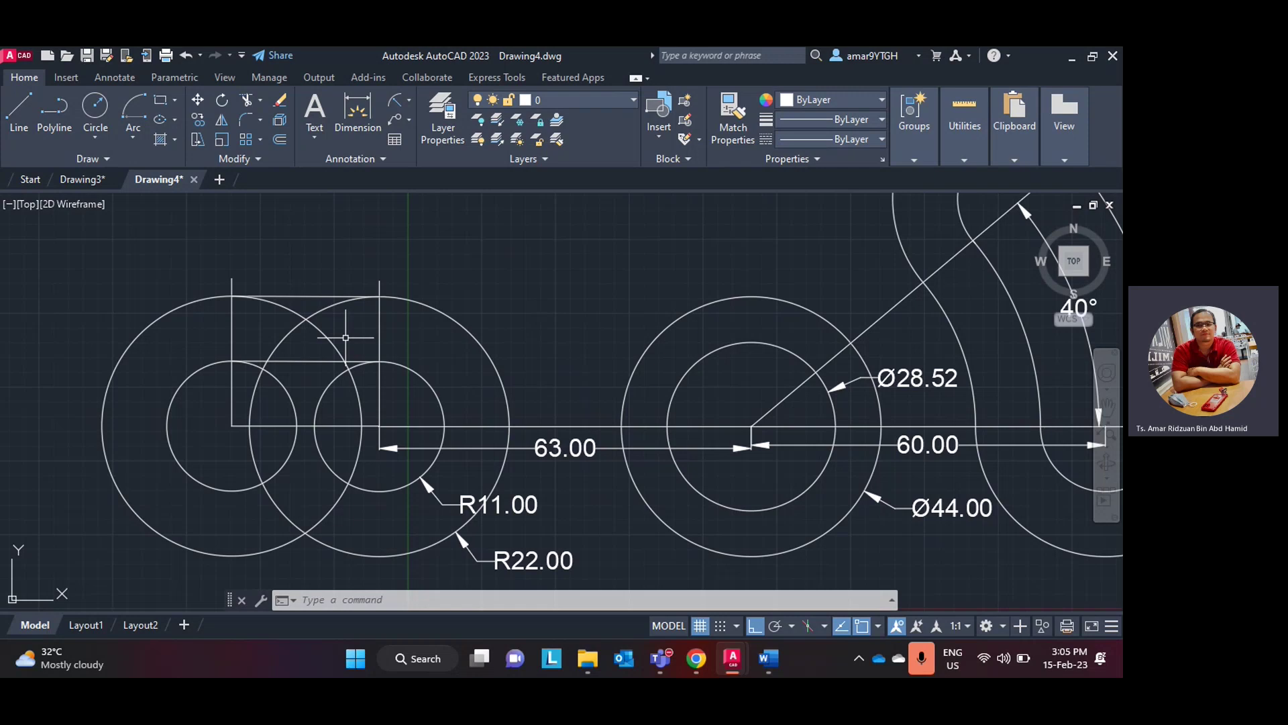
- Trim the two overlapping upper arc pieces between the large R22 circles
click(264, 102)
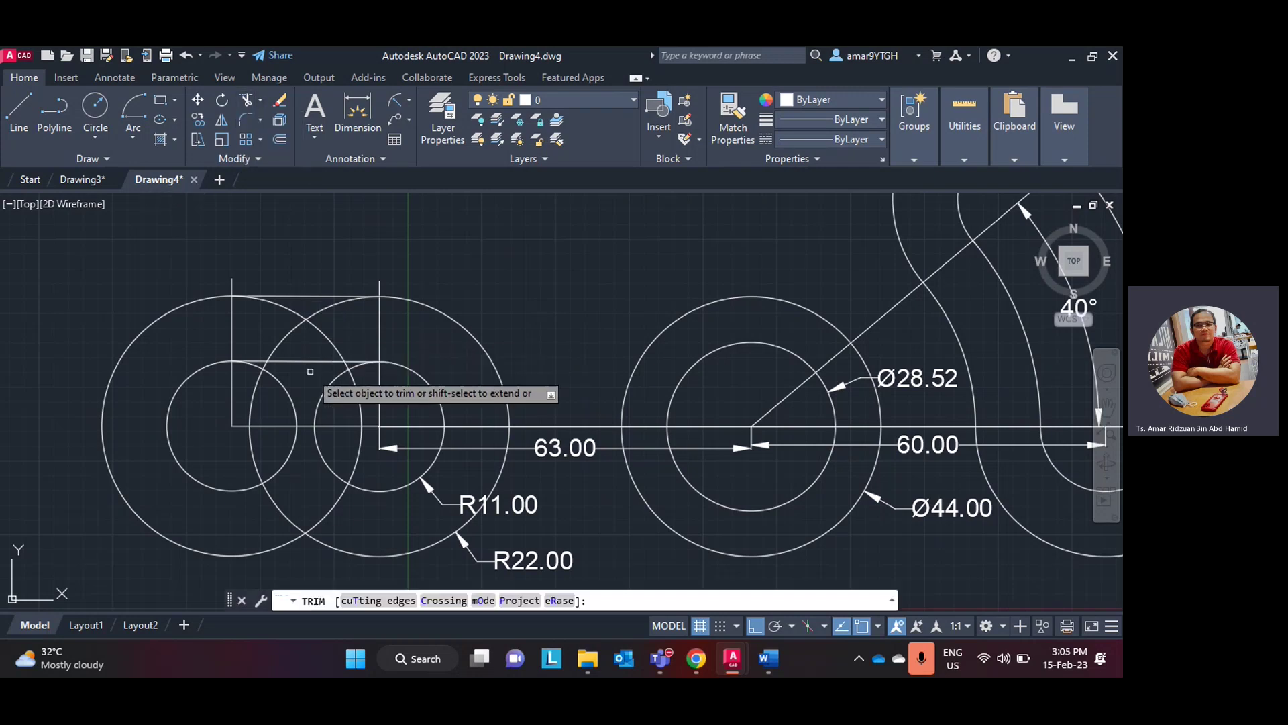
click(312, 315)
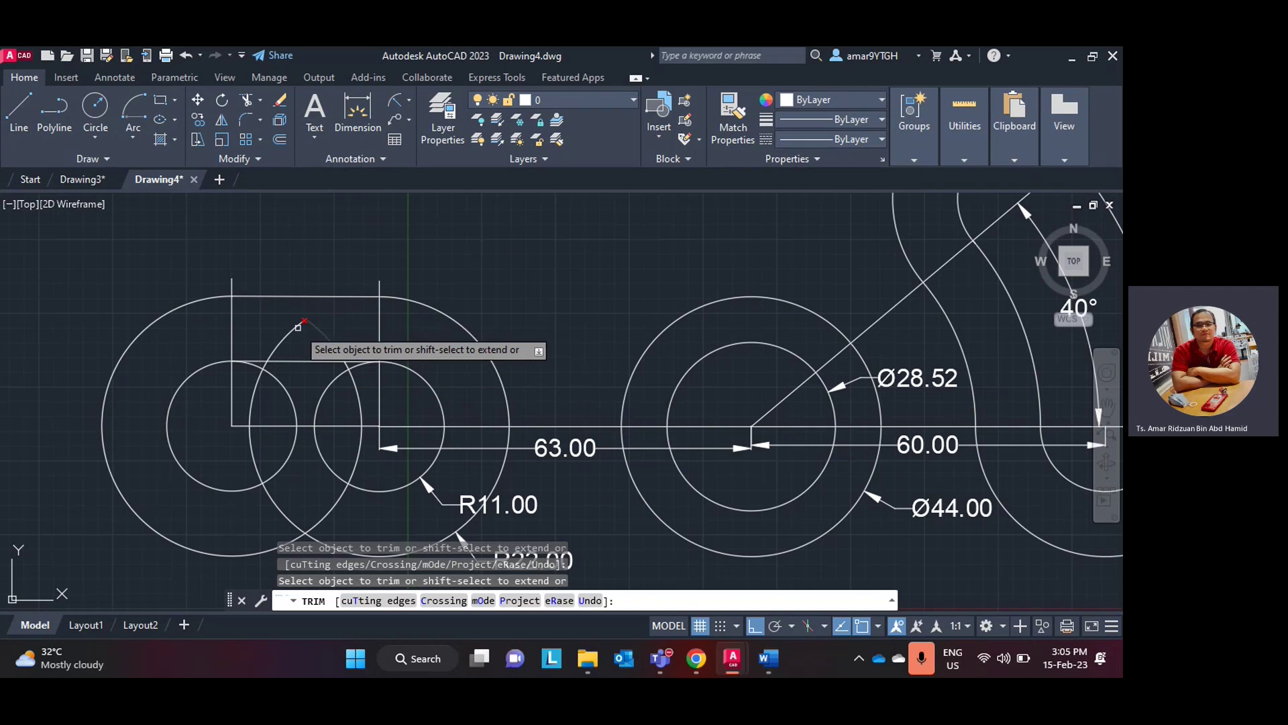
click(322, 329)
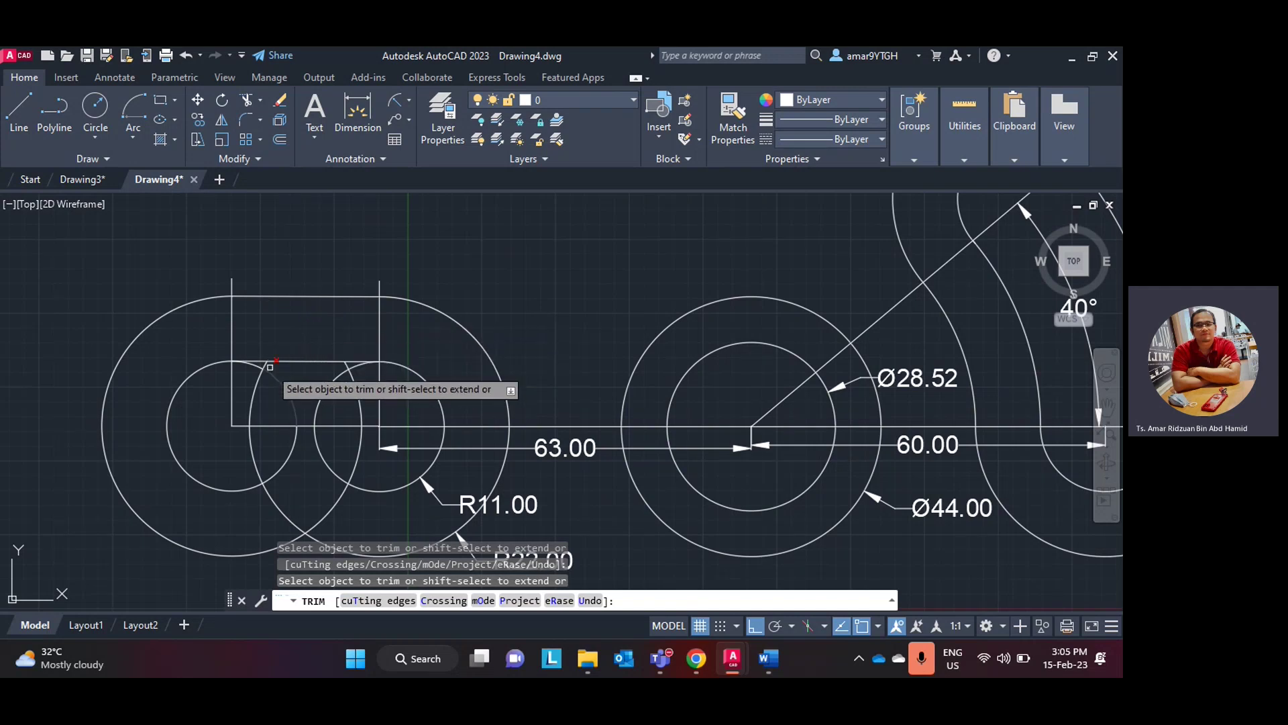
scroll(268, 309, up, 8)
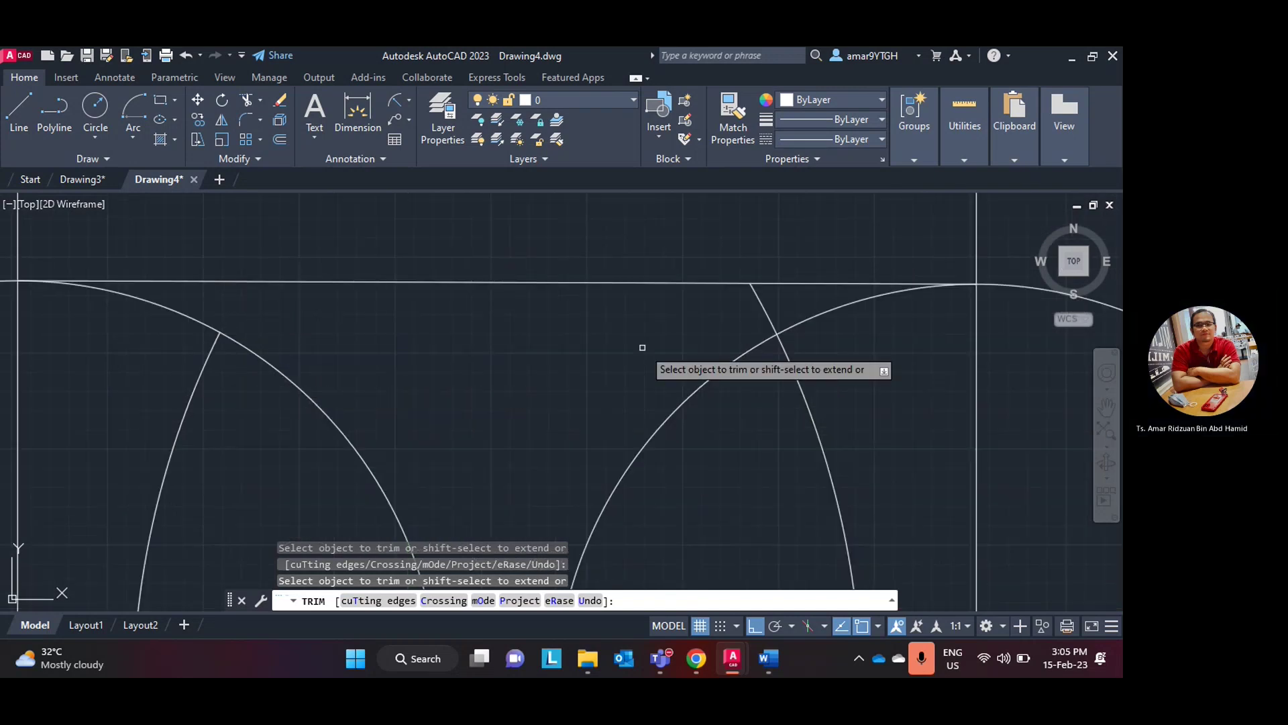
scroll(540, 325, down, 5)
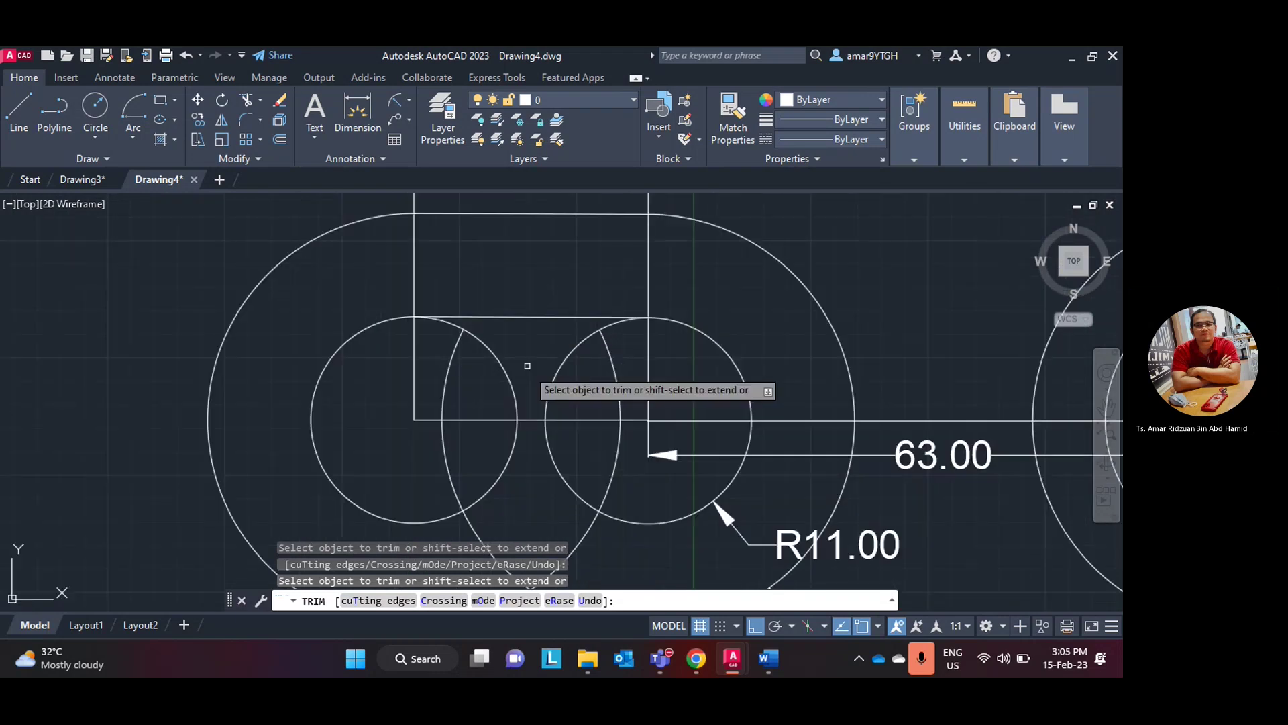
mouse_move(527, 366)
middle_down()
mouse_move(468, 360)
mouse_move(454, 330)
middle_up()
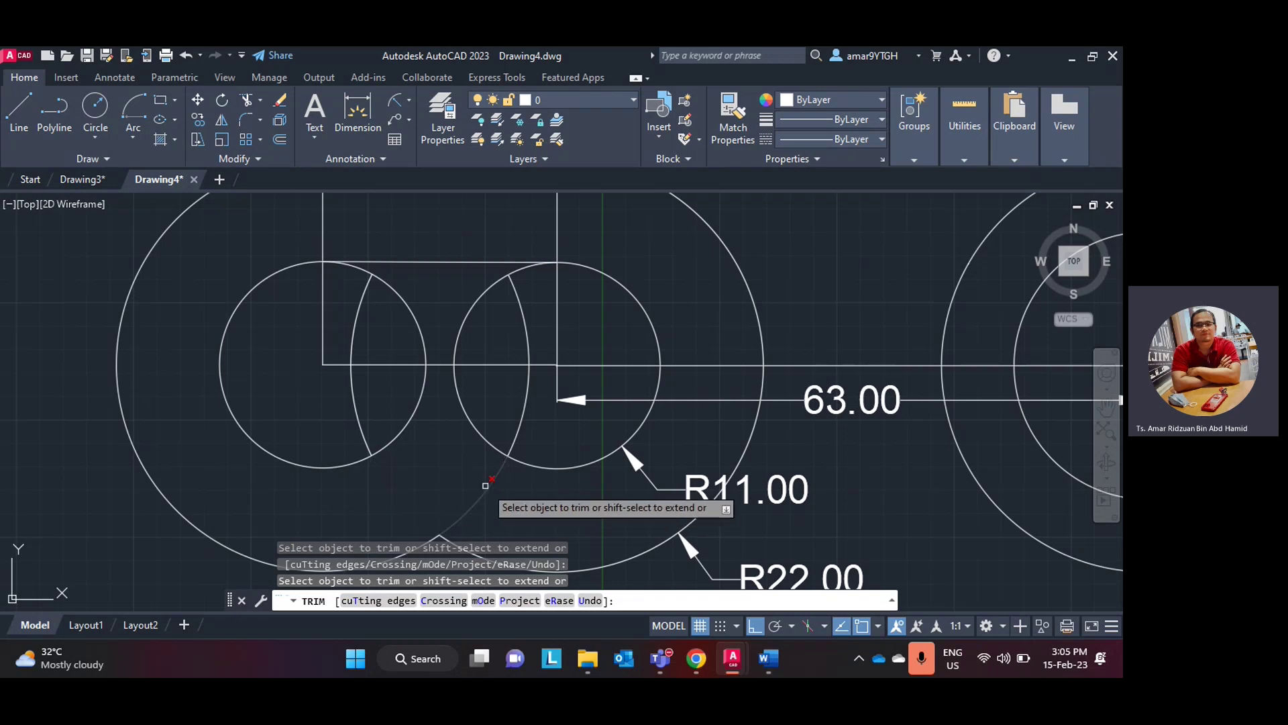
key(Escape)
scroll(506, 492, down, 2)
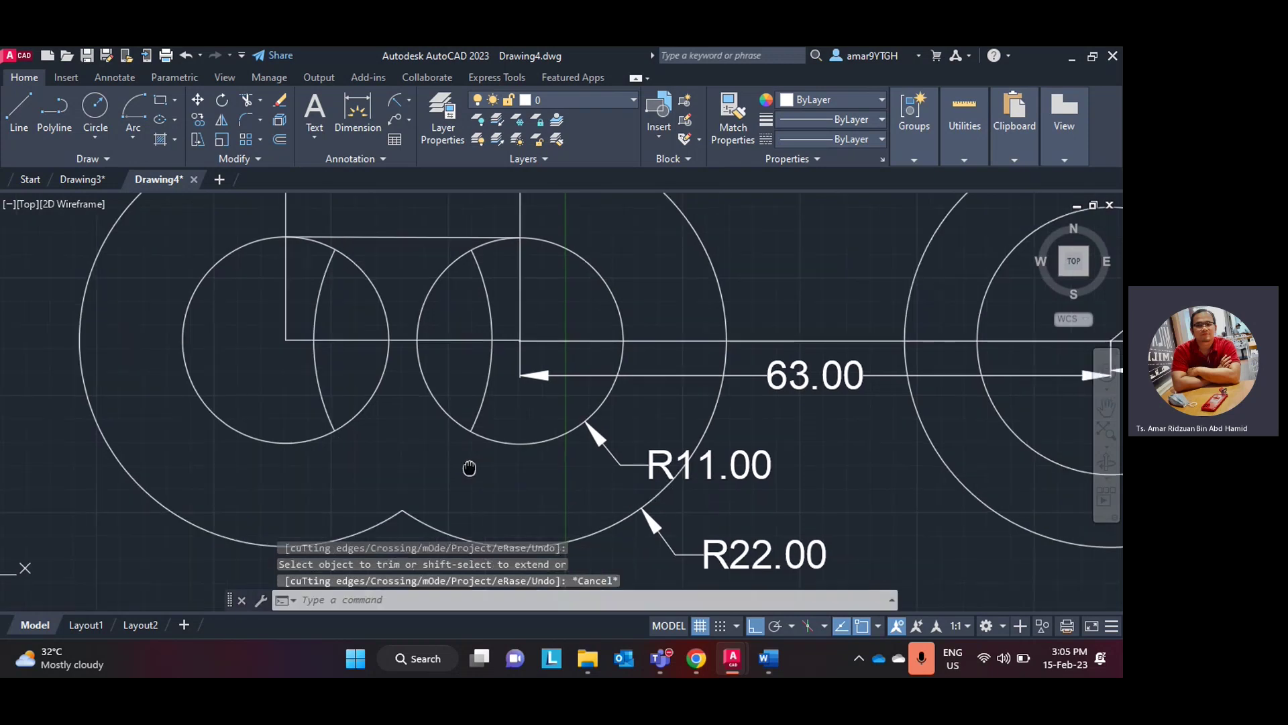
middle_drag(461, 469, 446, 483)
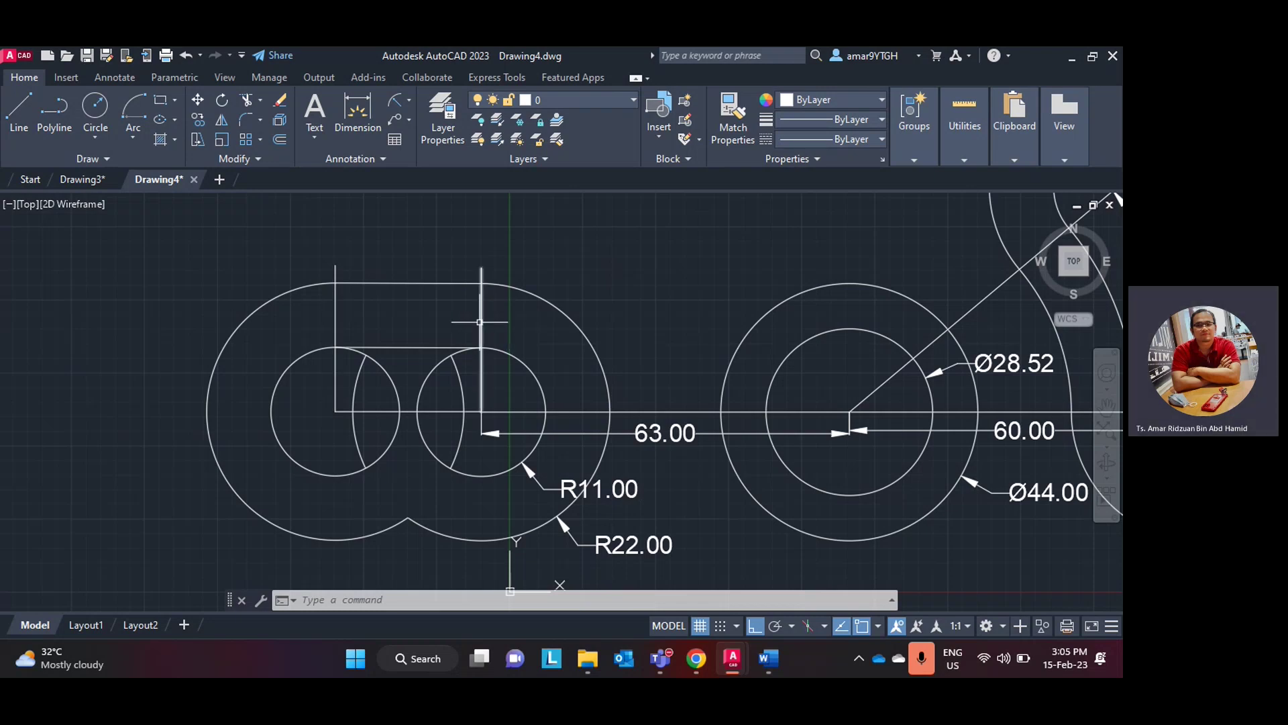
- Draw a line tangent to the bottoms of both small R11 circles using tan snaps
click(26, 114)
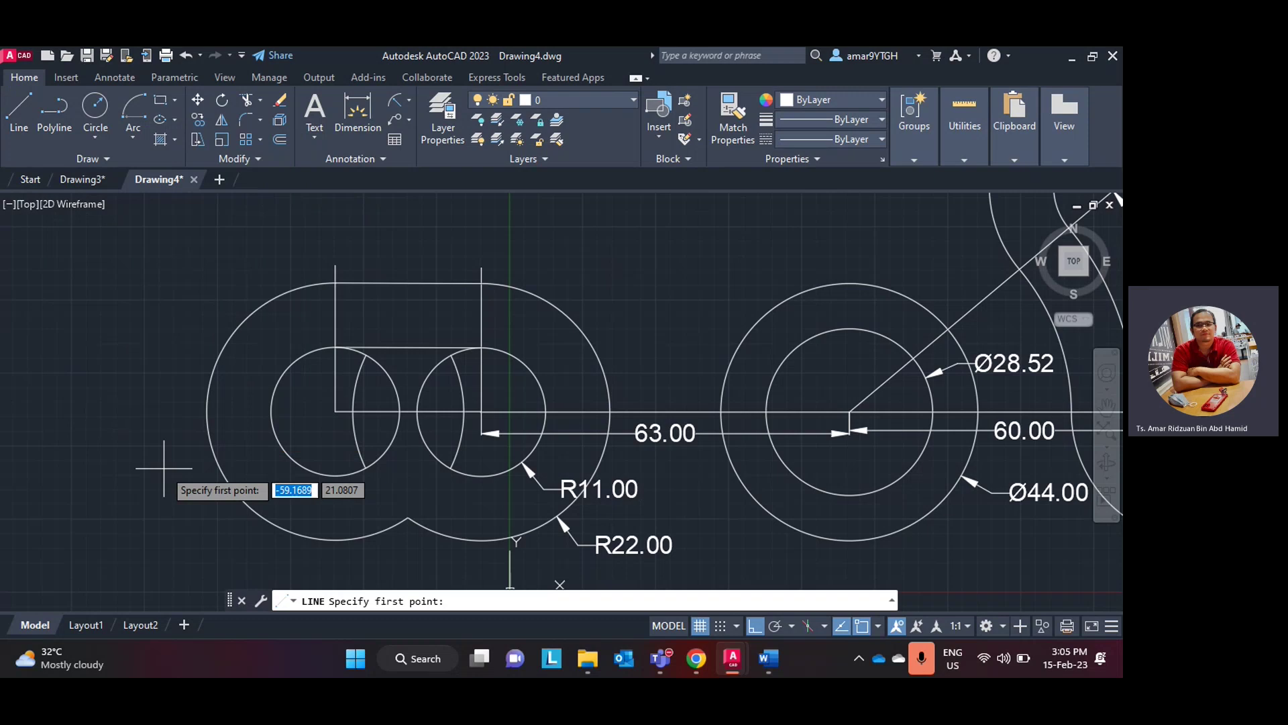
text(tan)
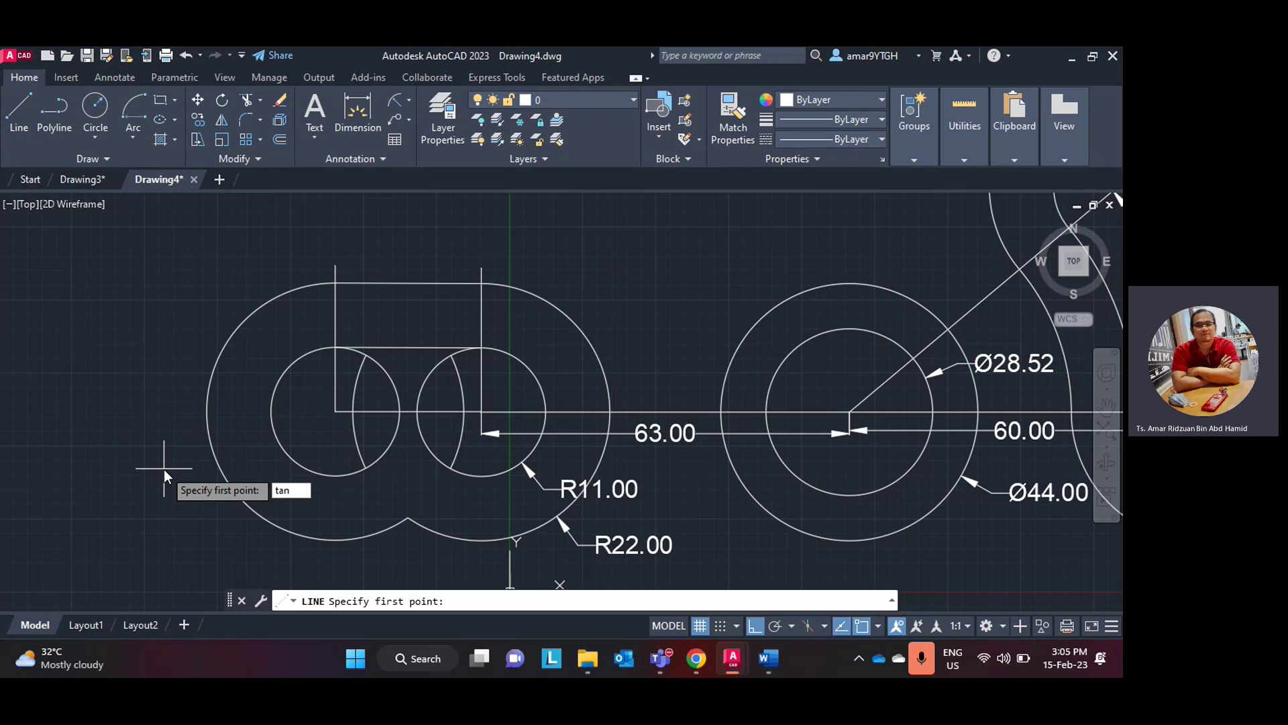
key(Return)
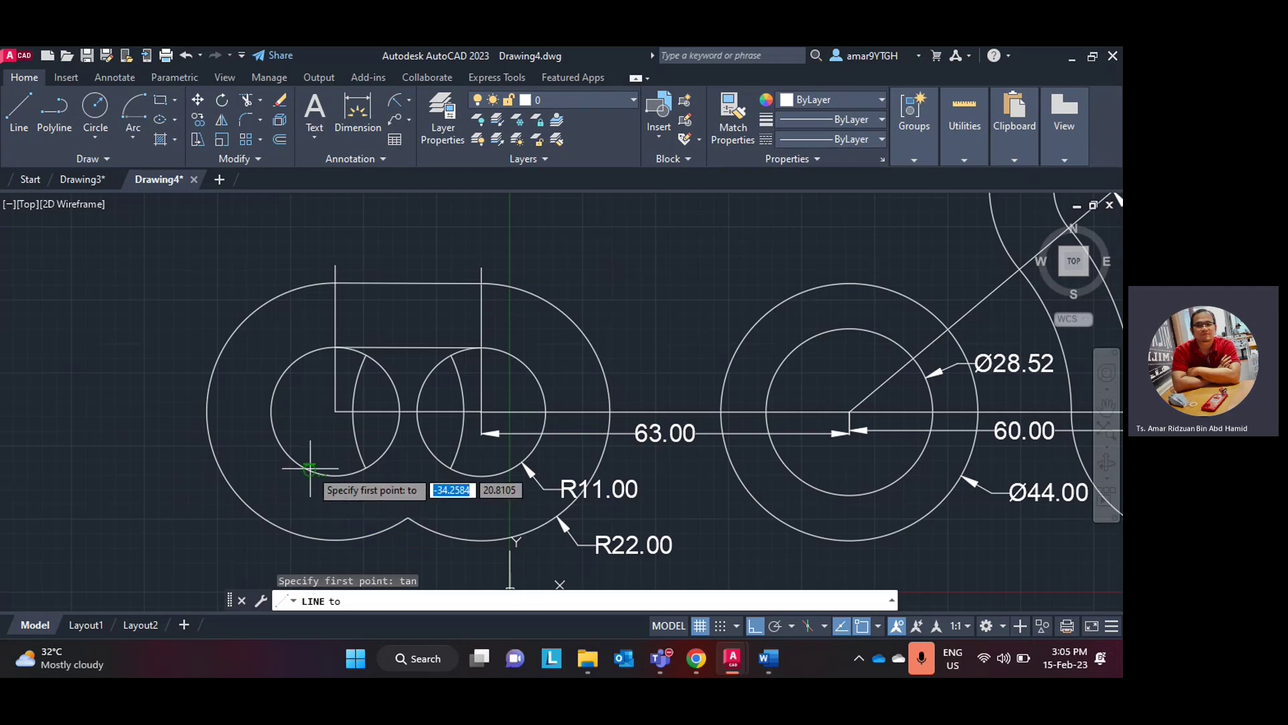
click(311, 469)
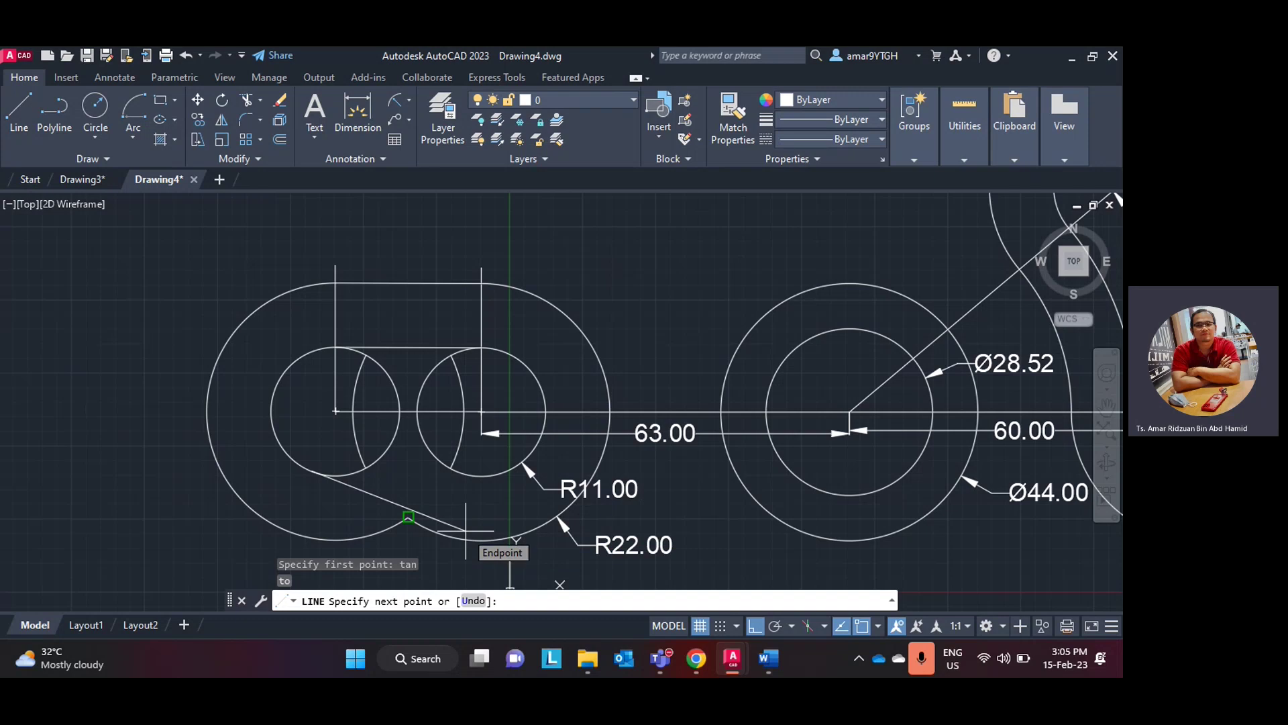
text(tan)
key(Return)
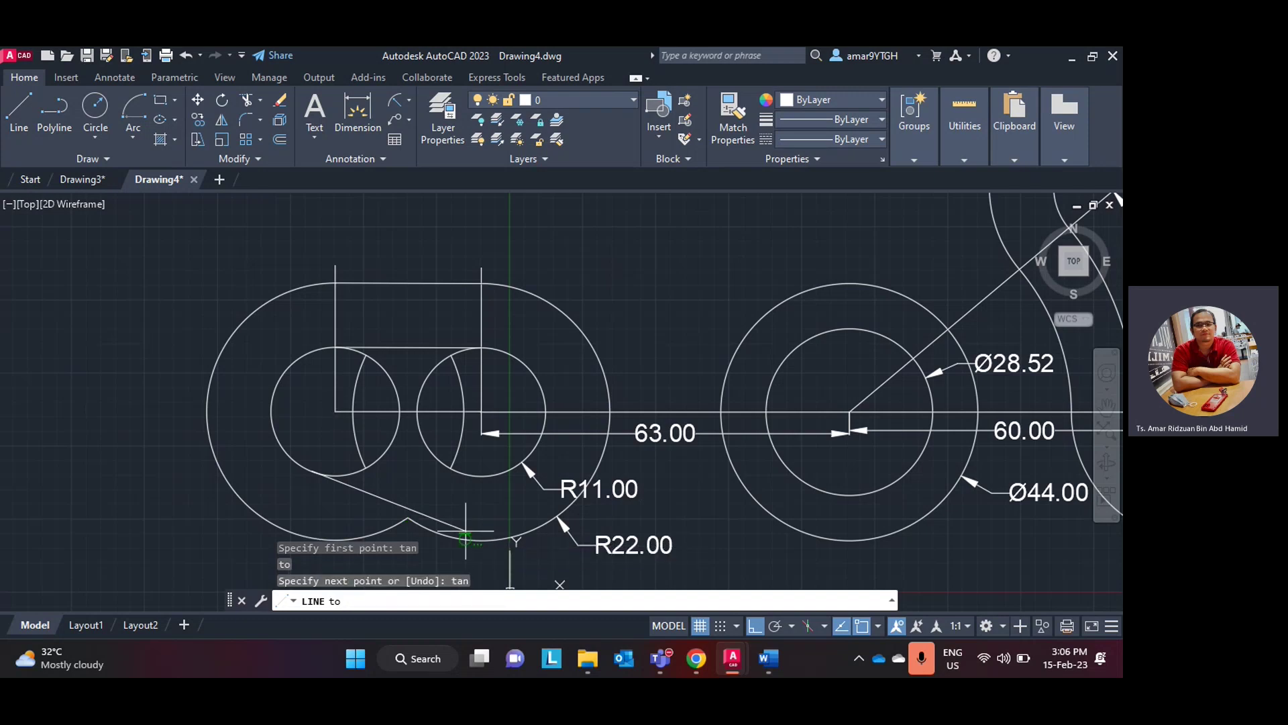
click(504, 469)
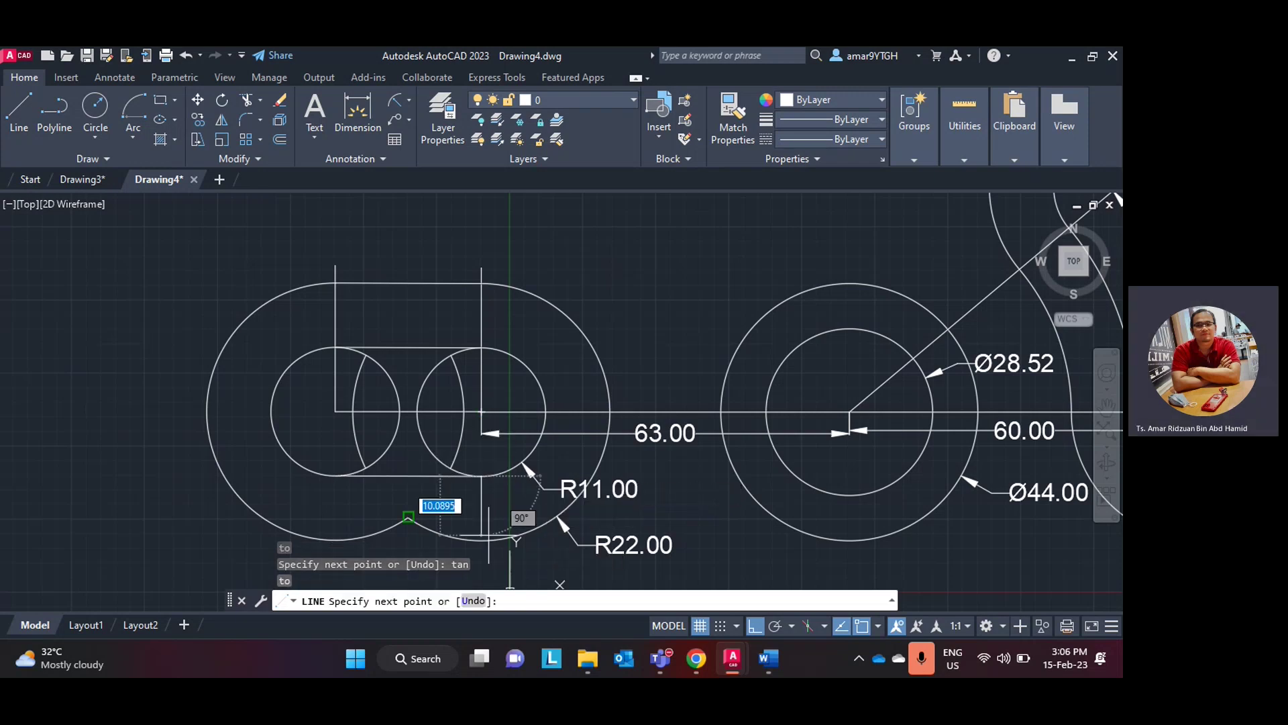
key(Escape)
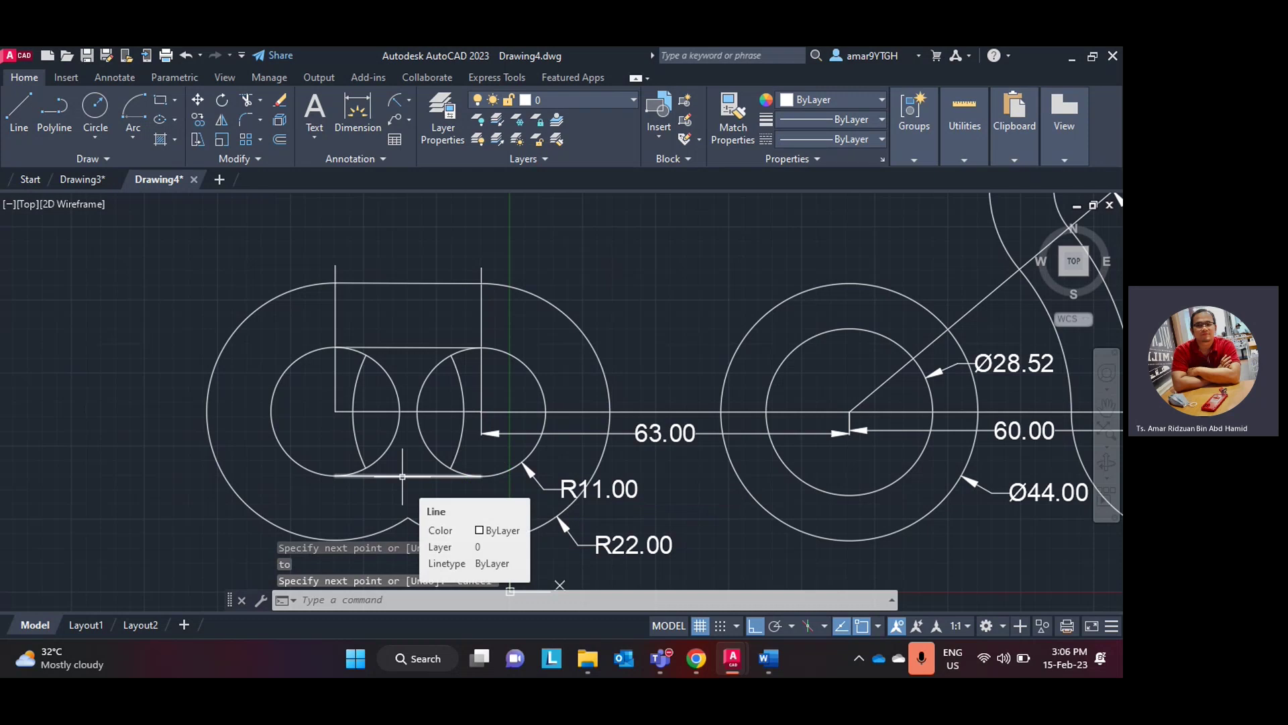
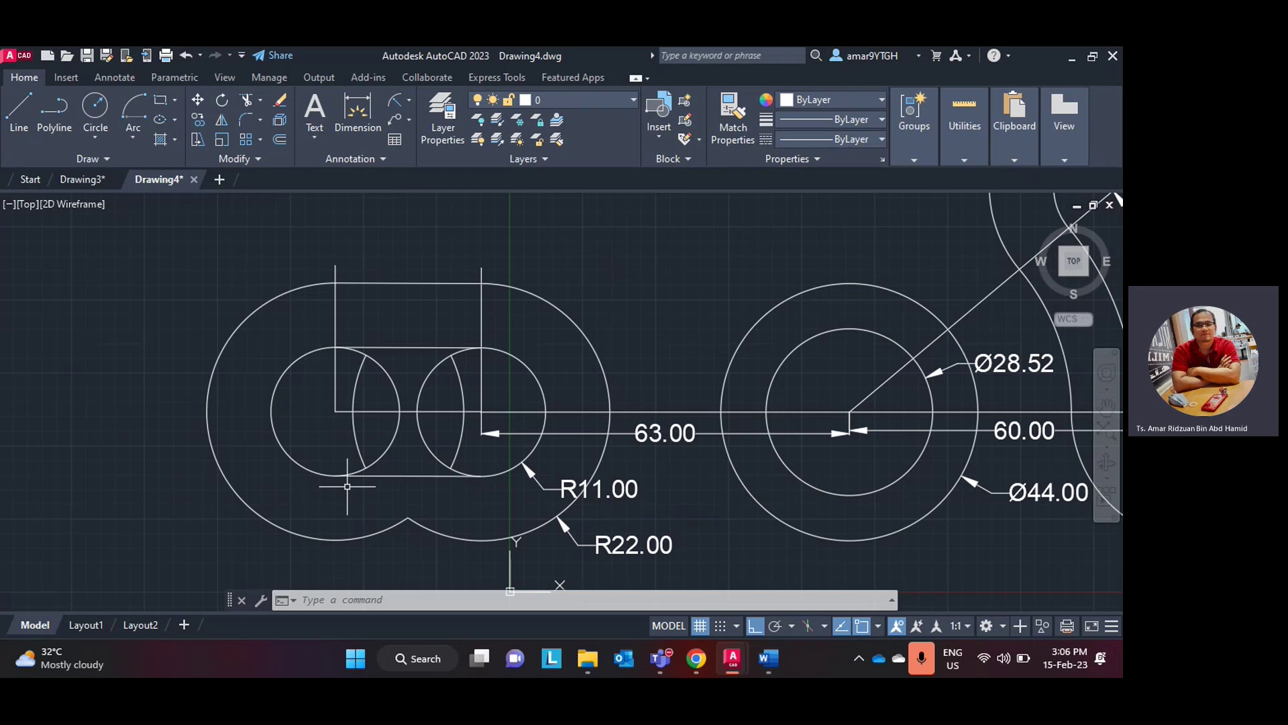
- Draw a line from a tangent point on the left outer circle to a tangent point on the R22 arc
click(20, 110)
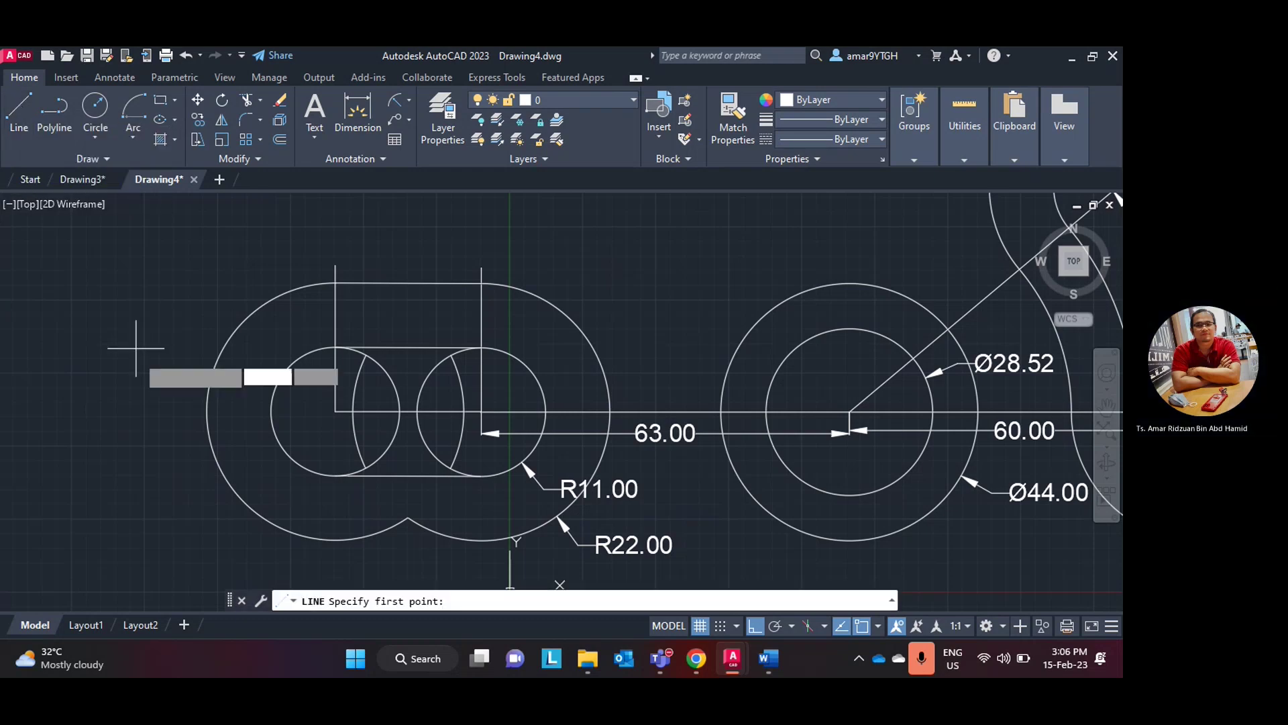
key(BackSpace)
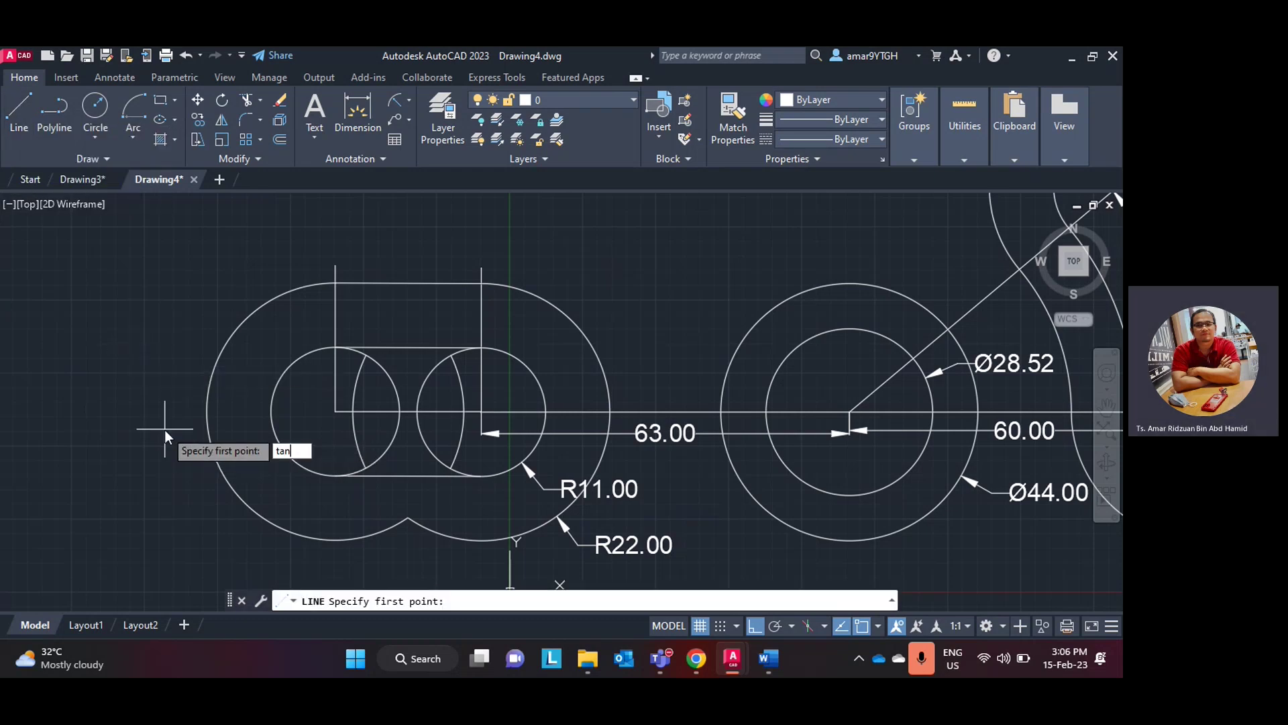
text(tan)
key(Return)
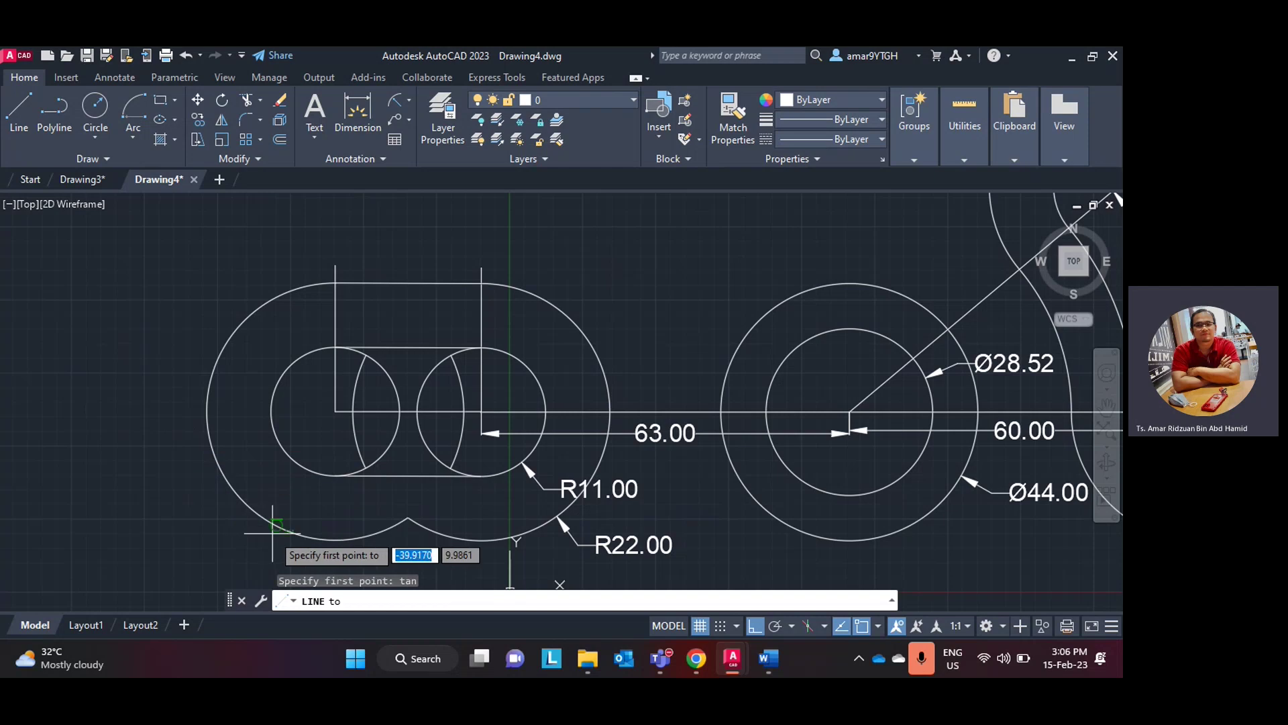
click(279, 529)
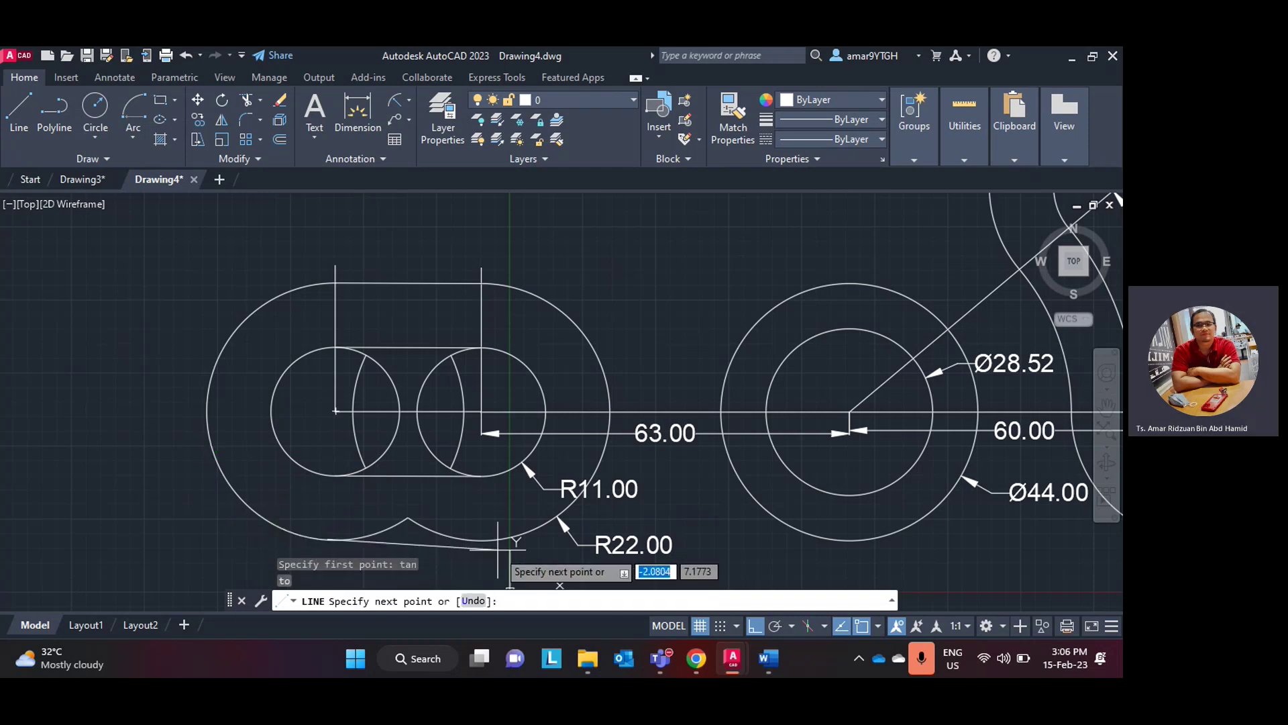
middle_drag(497, 552, 469, 503)
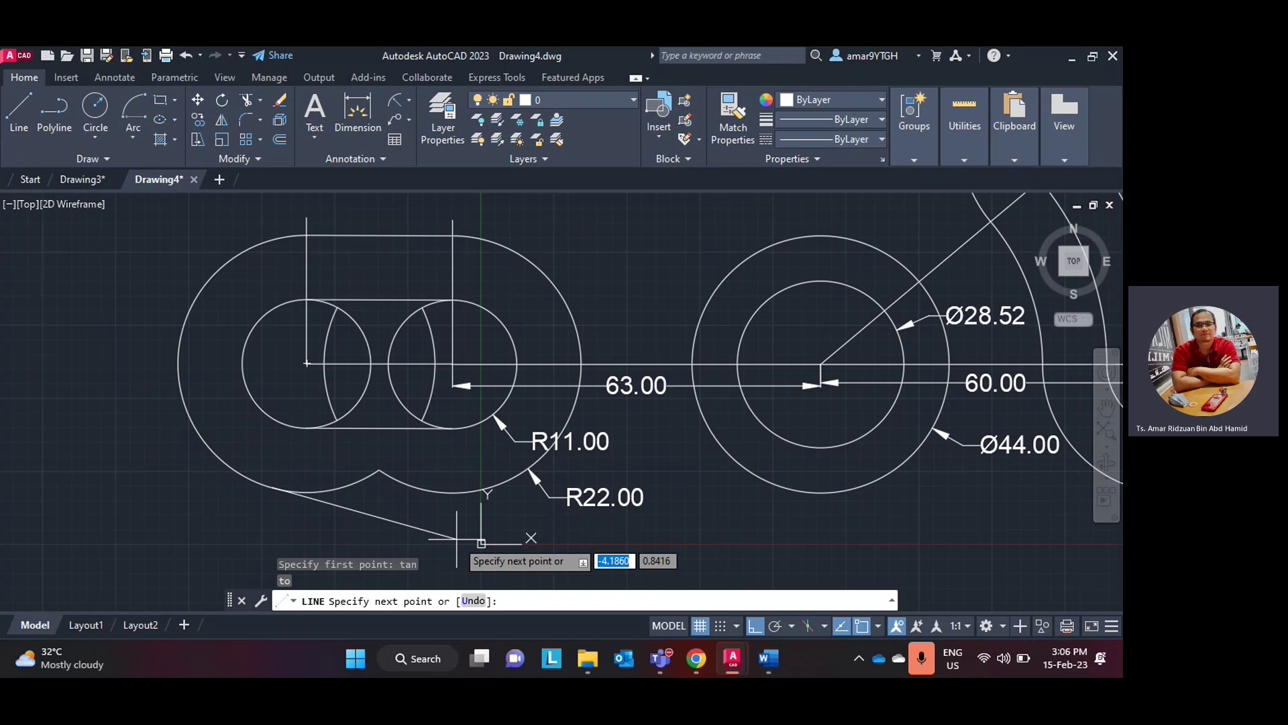
mouse_move(415, 530)
middle_down()
mouse_move(368, 503)
mouse_move(337, 460)
middle_up()
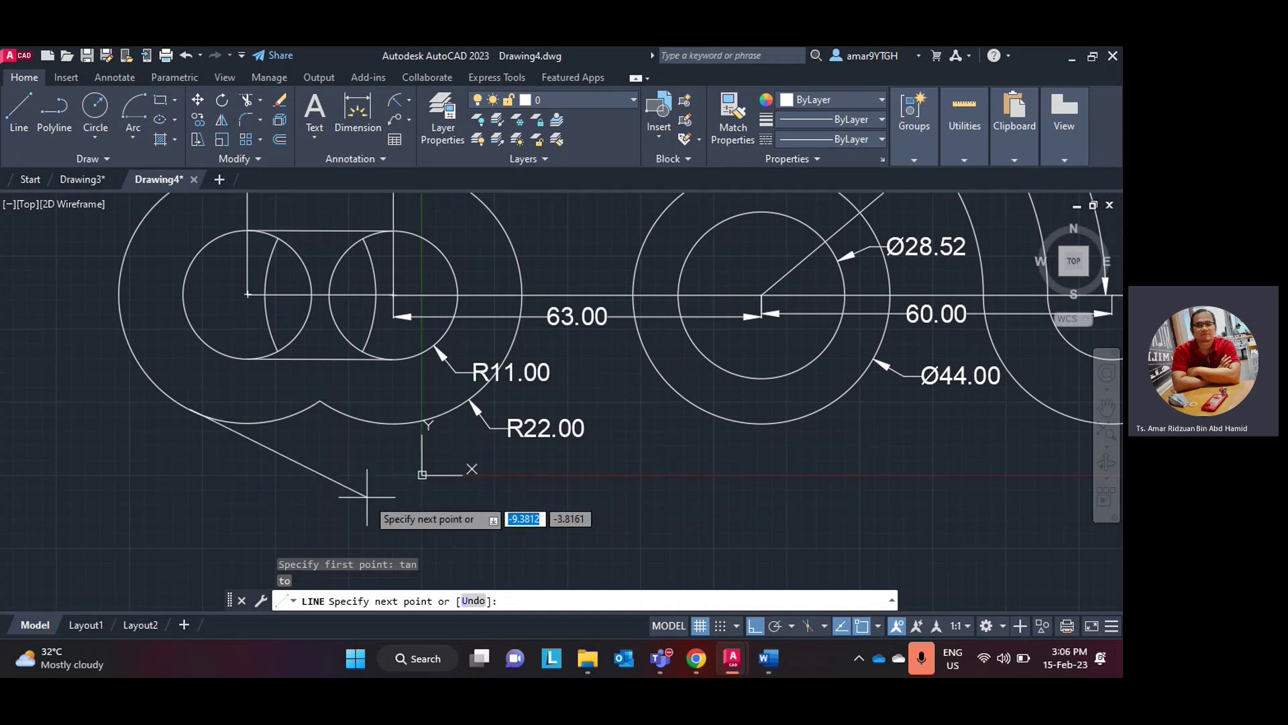
key(Return)
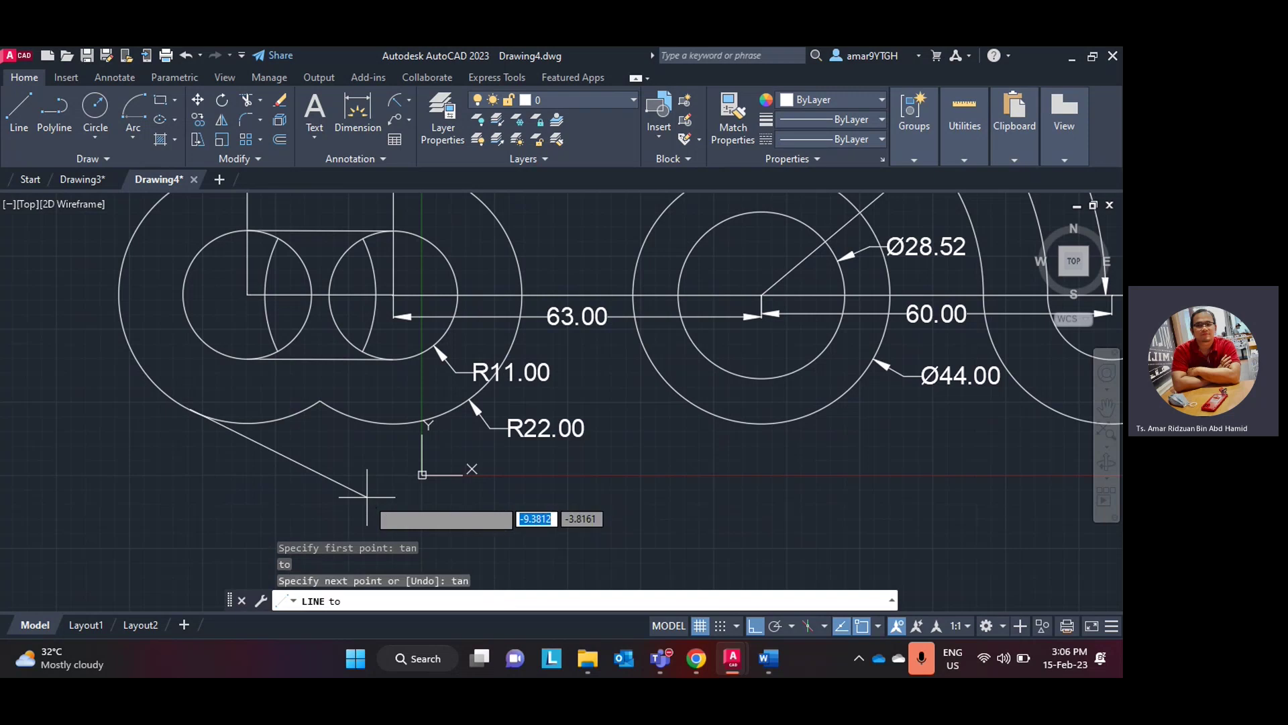
click(407, 422)
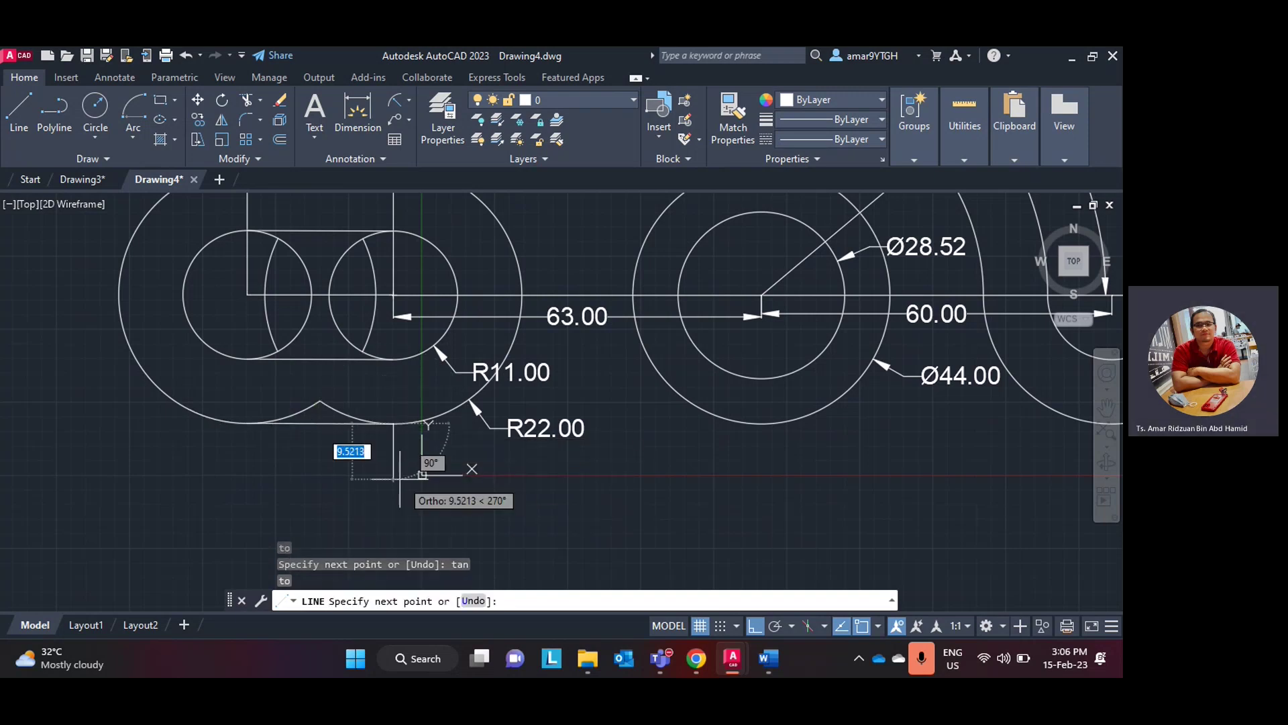
key(Escape)
scroll(301, 414, up, 3)
scroll(300, 414, down, 3)
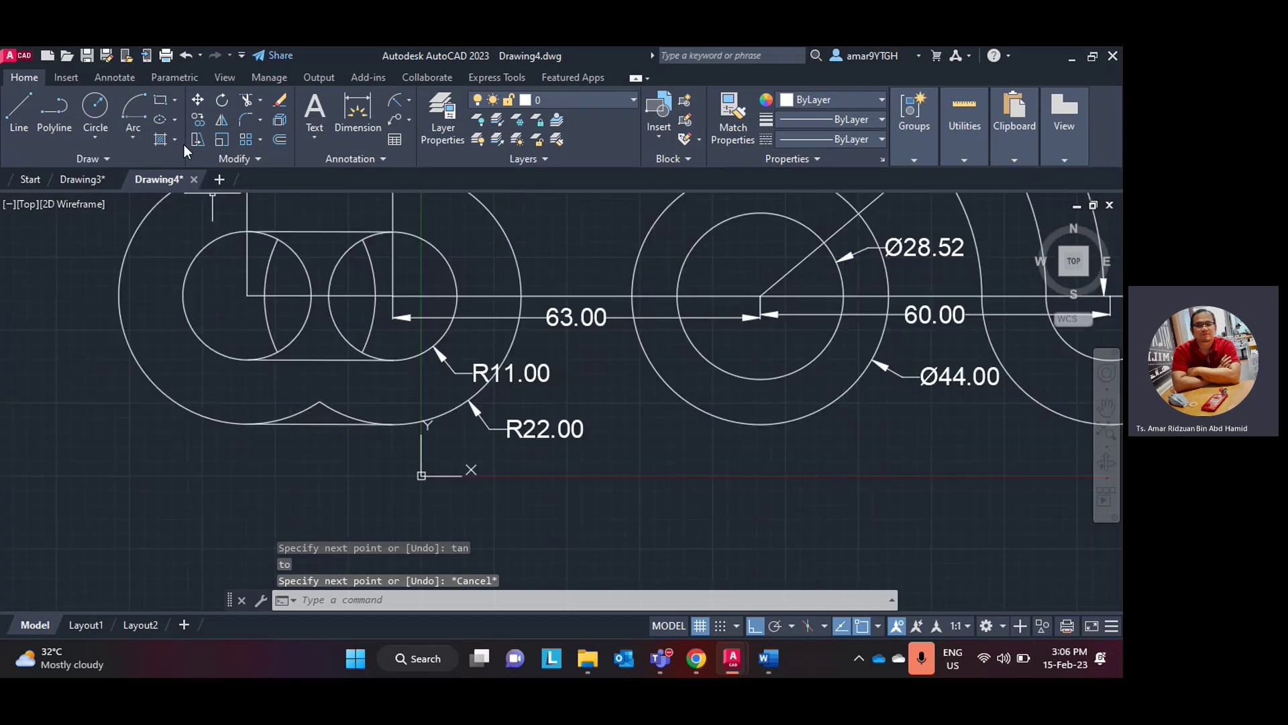
- Fence-trim the unwanted bottom notch arcs and delete the leftover arc inside the left circle
click(246, 102)
right_click(308, 410)
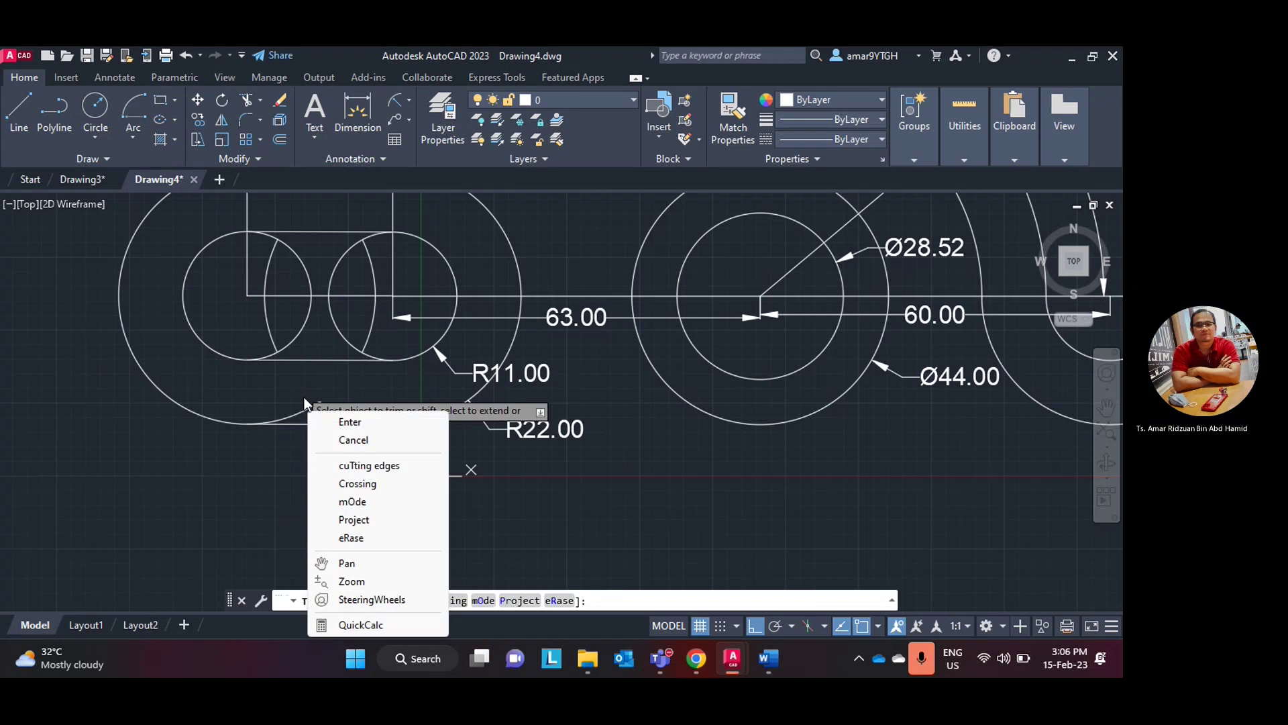
drag(306, 401, 300, 346)
key(Return)
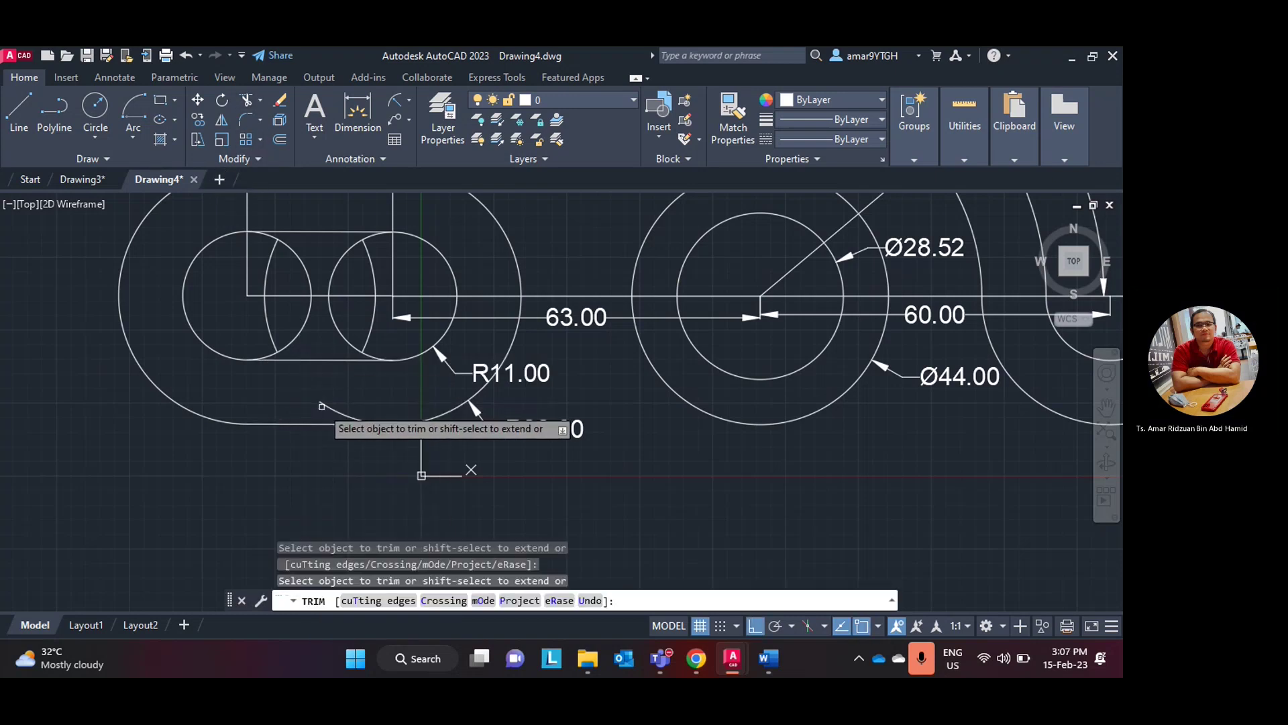
key(Escape)
scroll(357, 392, down, 3)
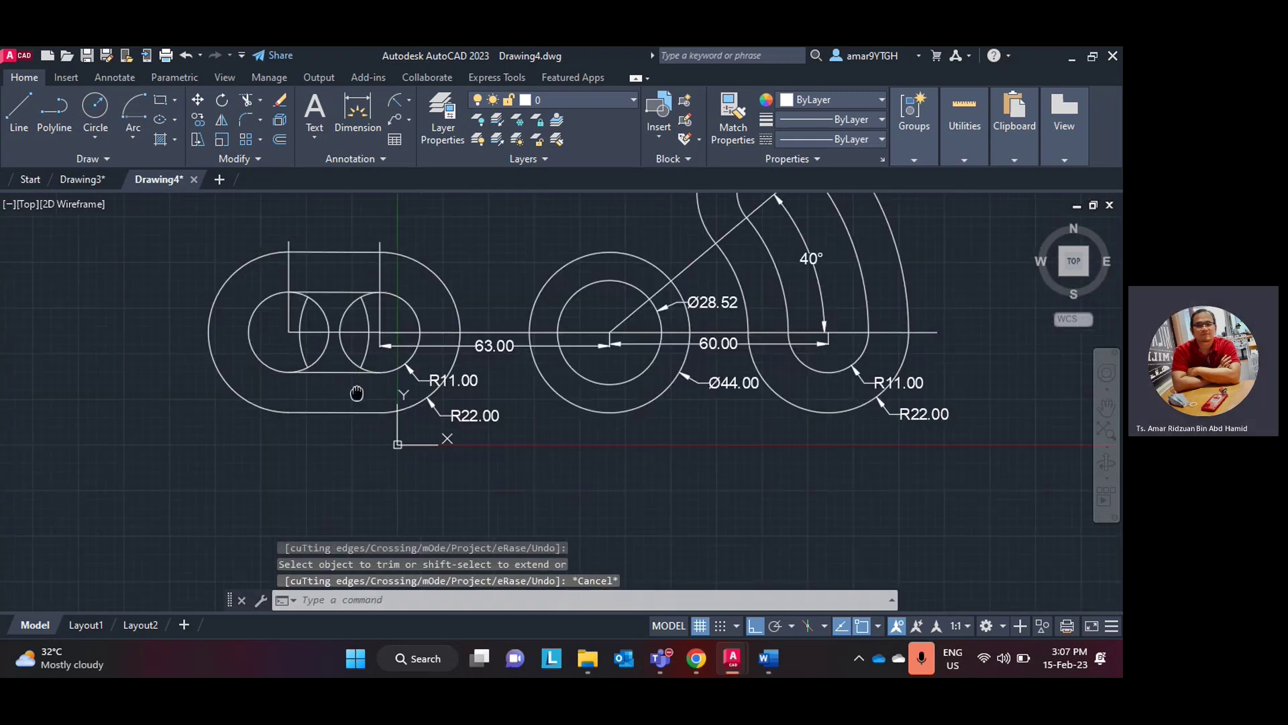
scroll(335, 422, up, 3)
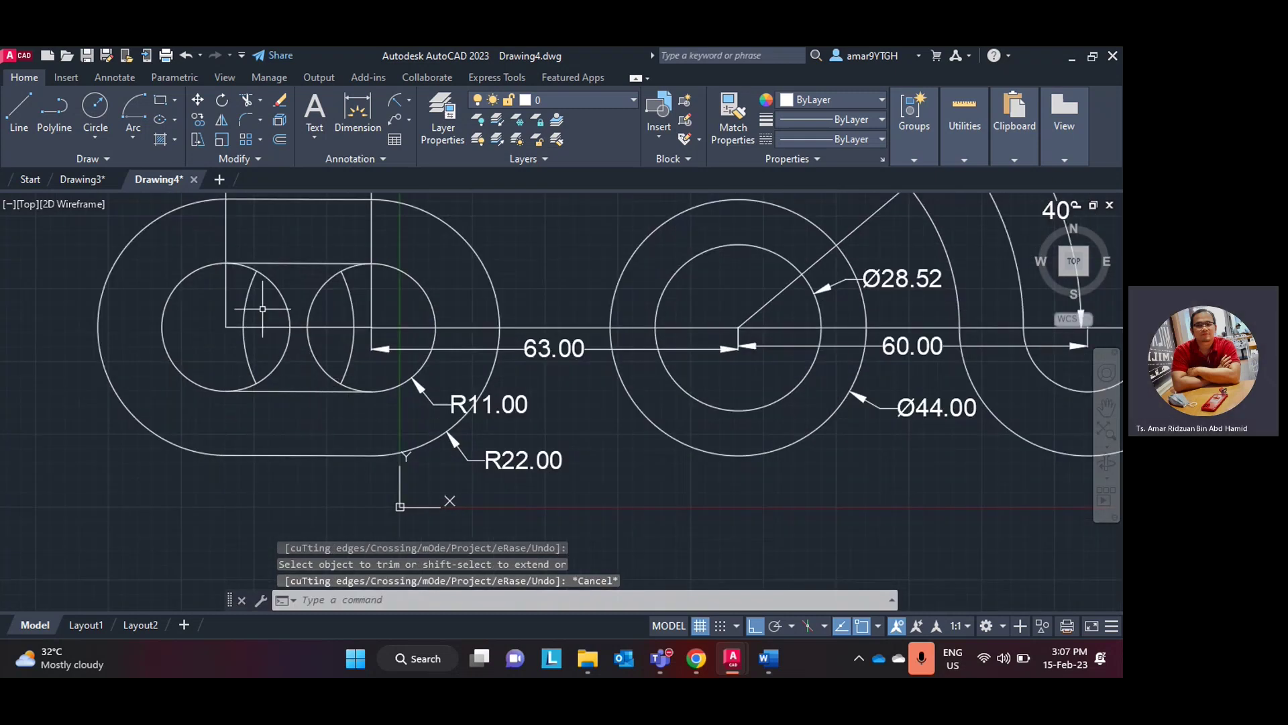
click(249, 293)
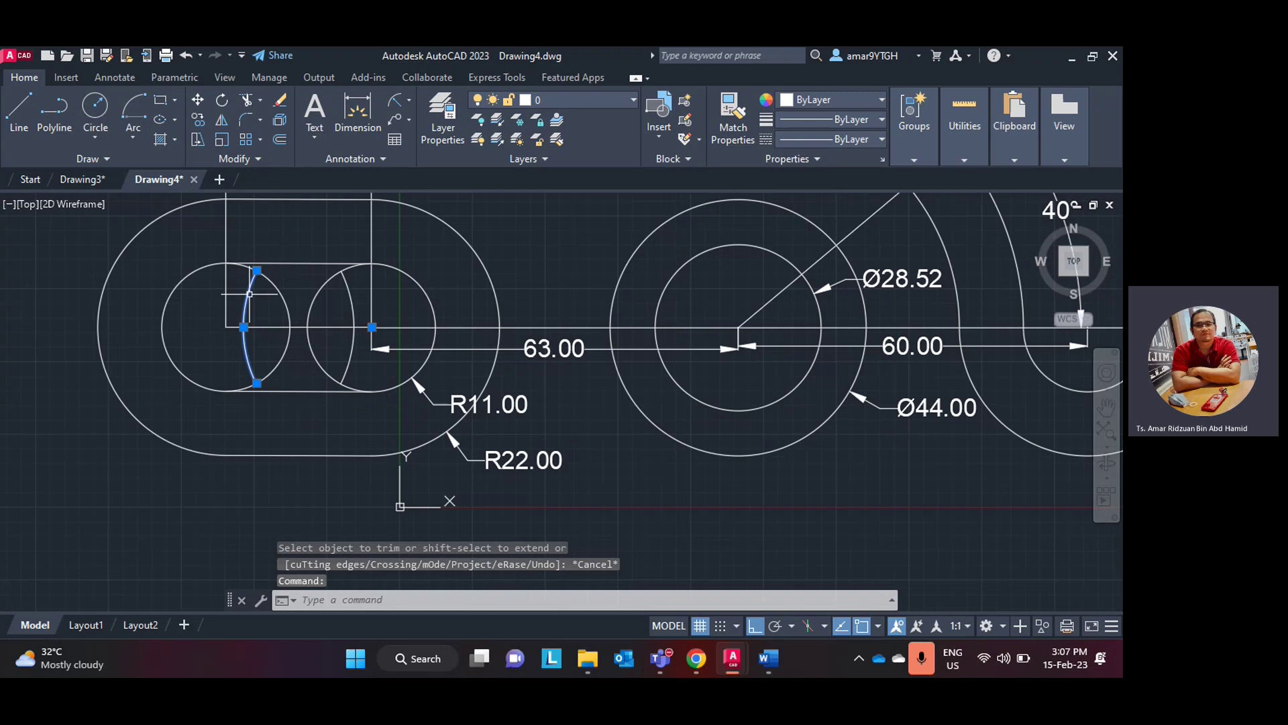
key(Delete)
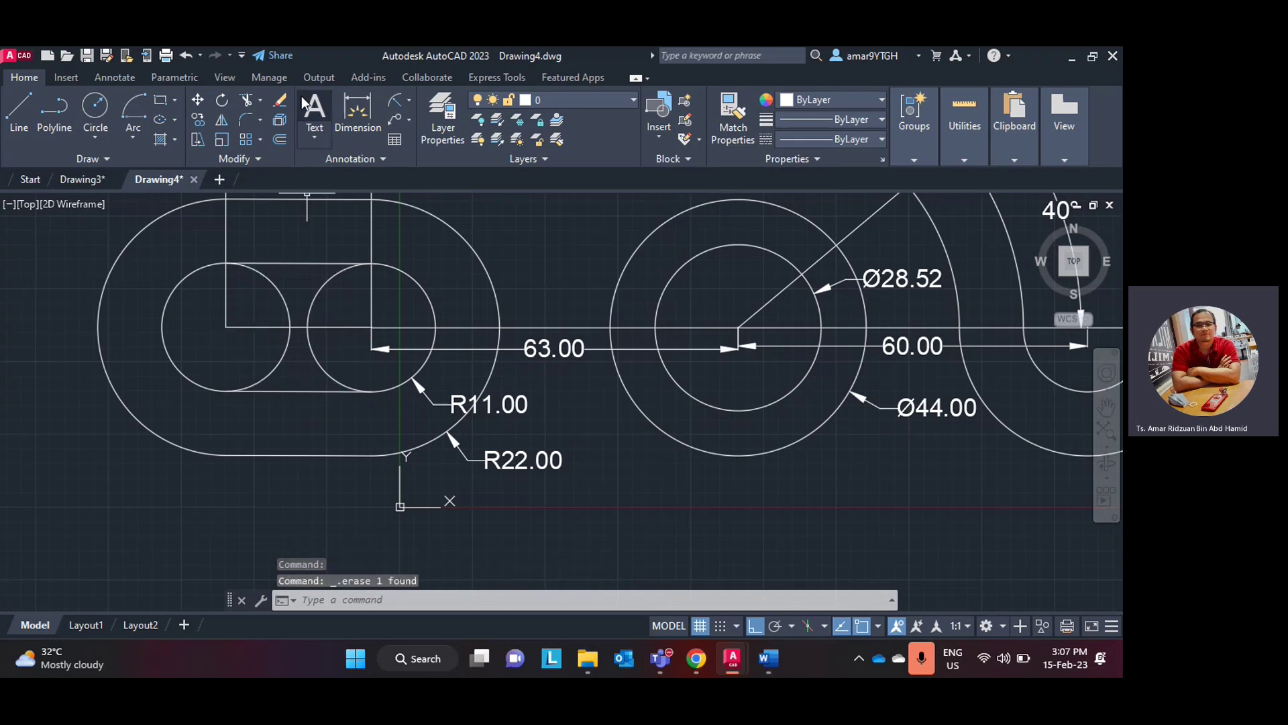
- Fence-trim the inner segments and the small circle's upper-left arc from the left slot
click(247, 101)
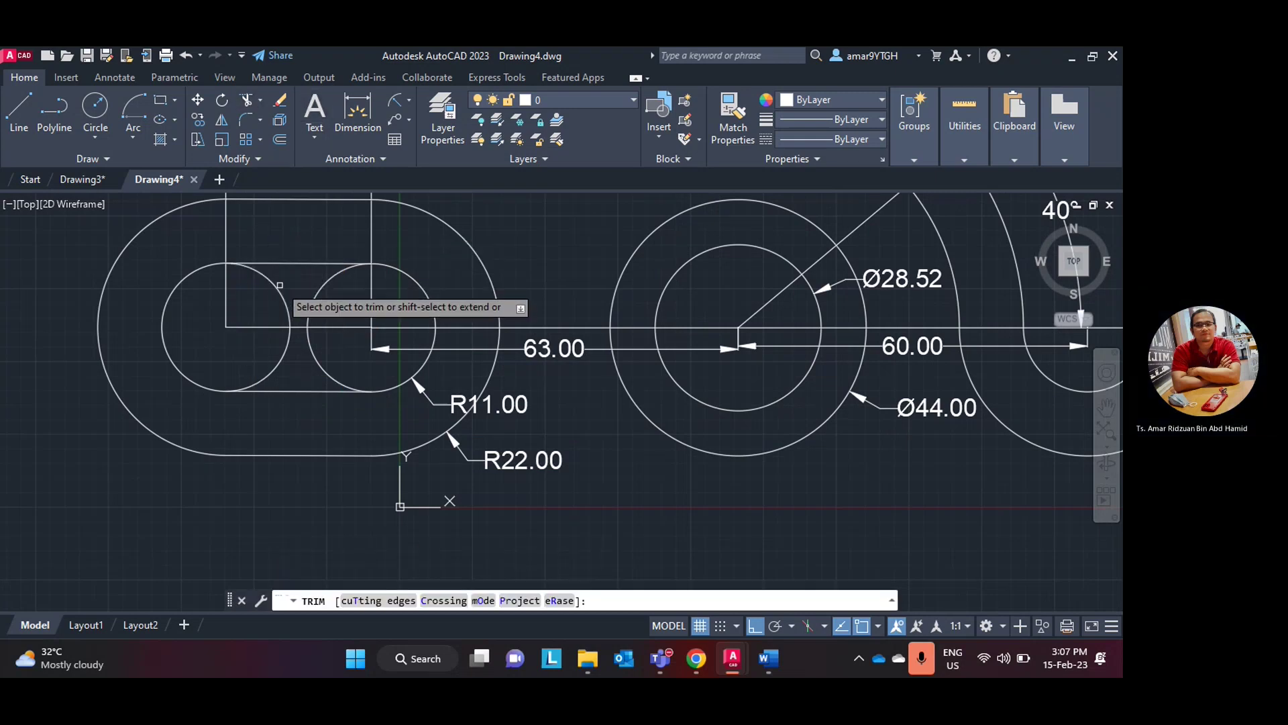
click(314, 351)
scroll(314, 351, up, 2)
click(318, 292)
key(Return)
click(311, 273)
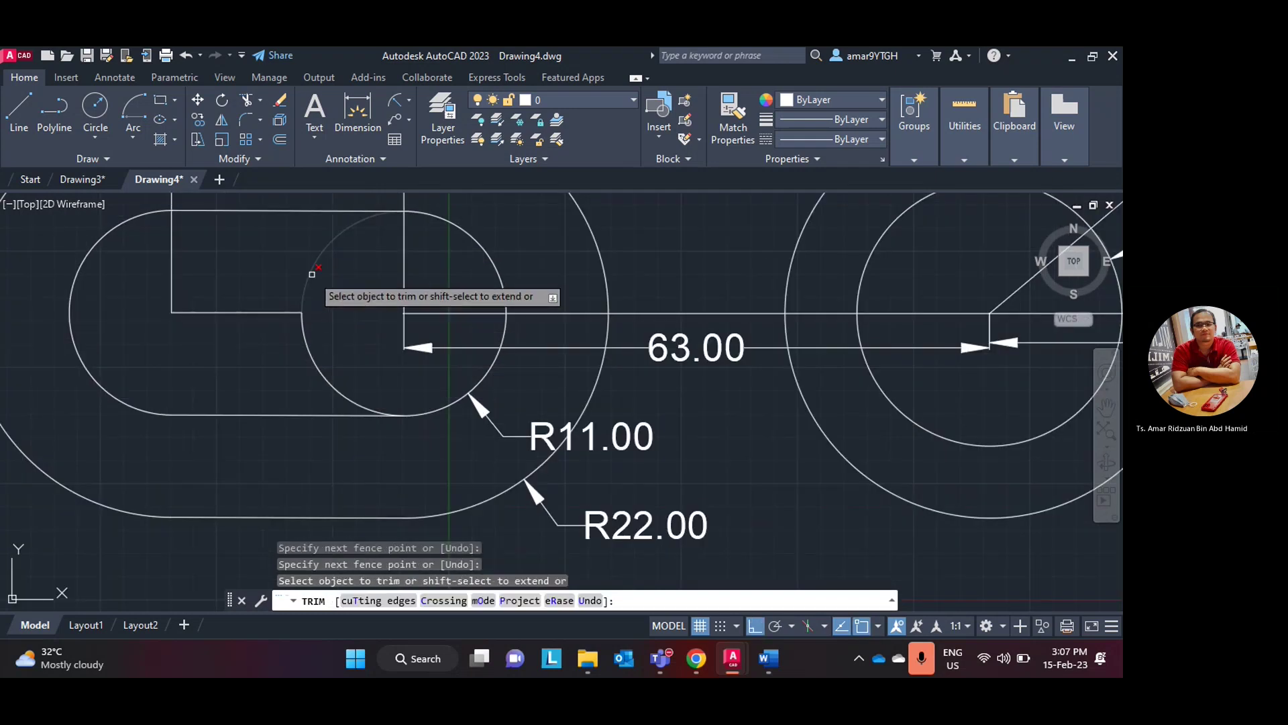
scroll(359, 340, up, 2)
scroll(366, 349, down, 4)
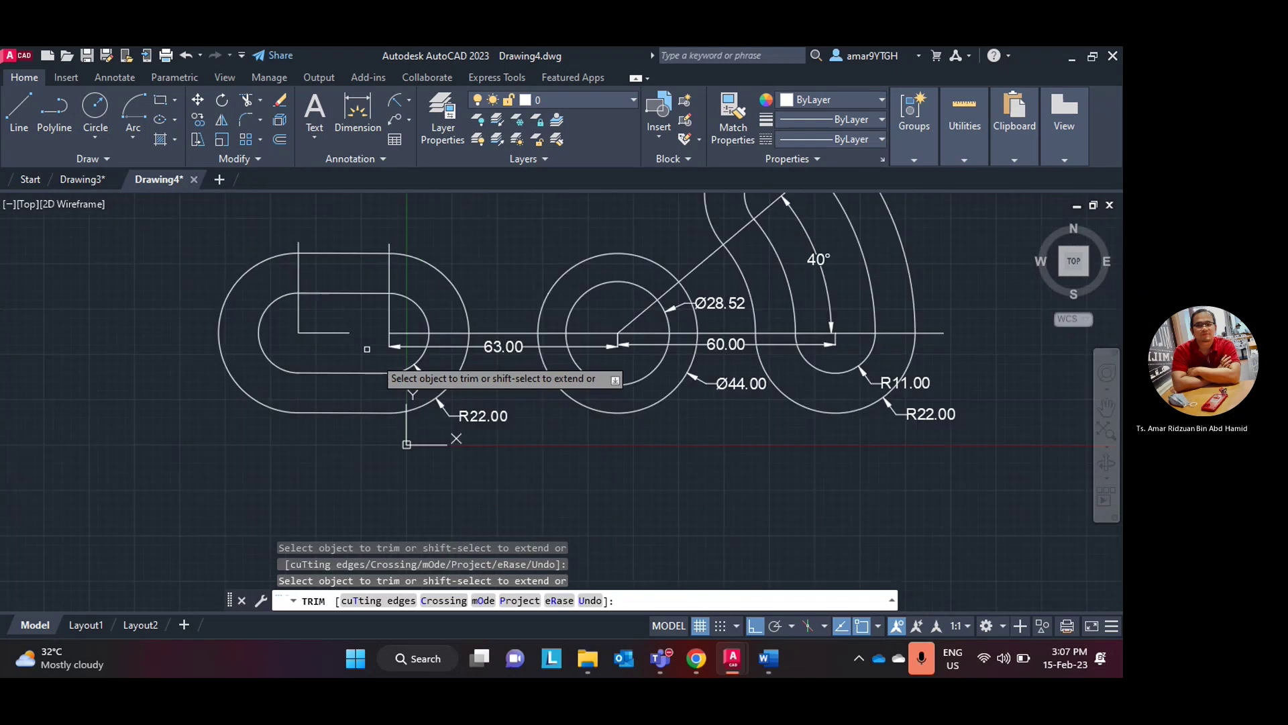
middle_drag(607, 428, 518, 494)
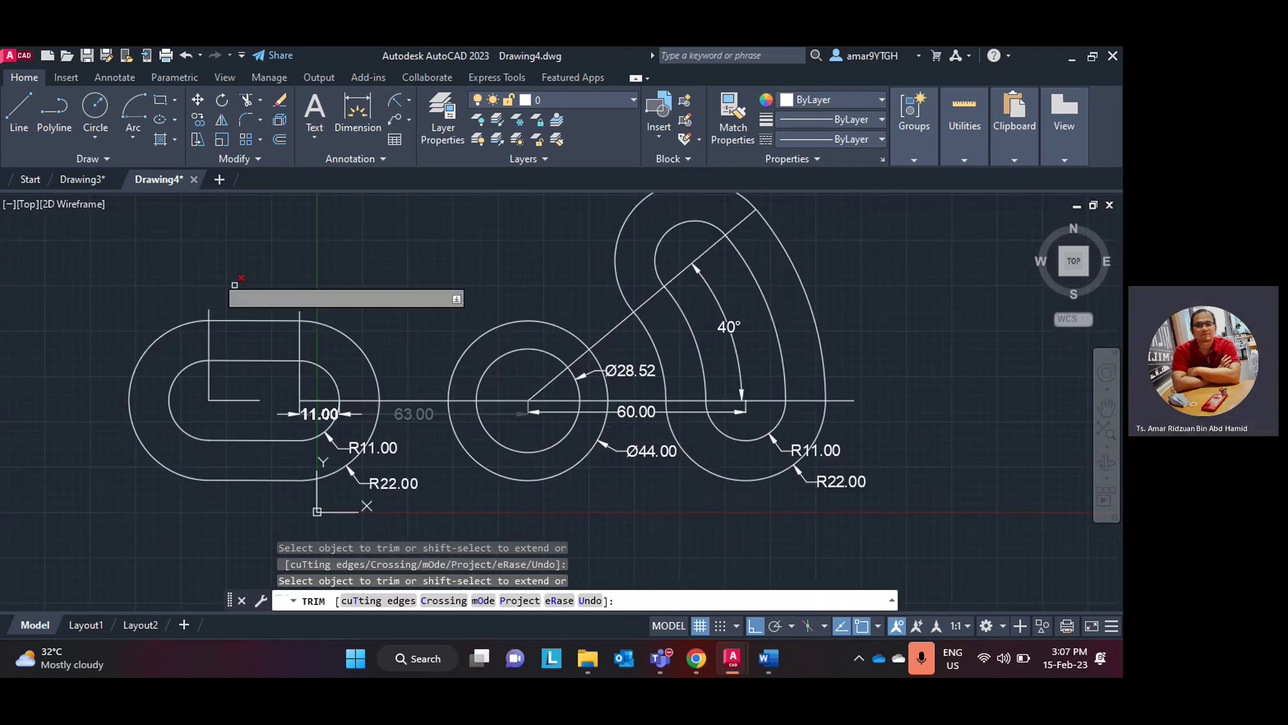
key(Escape)
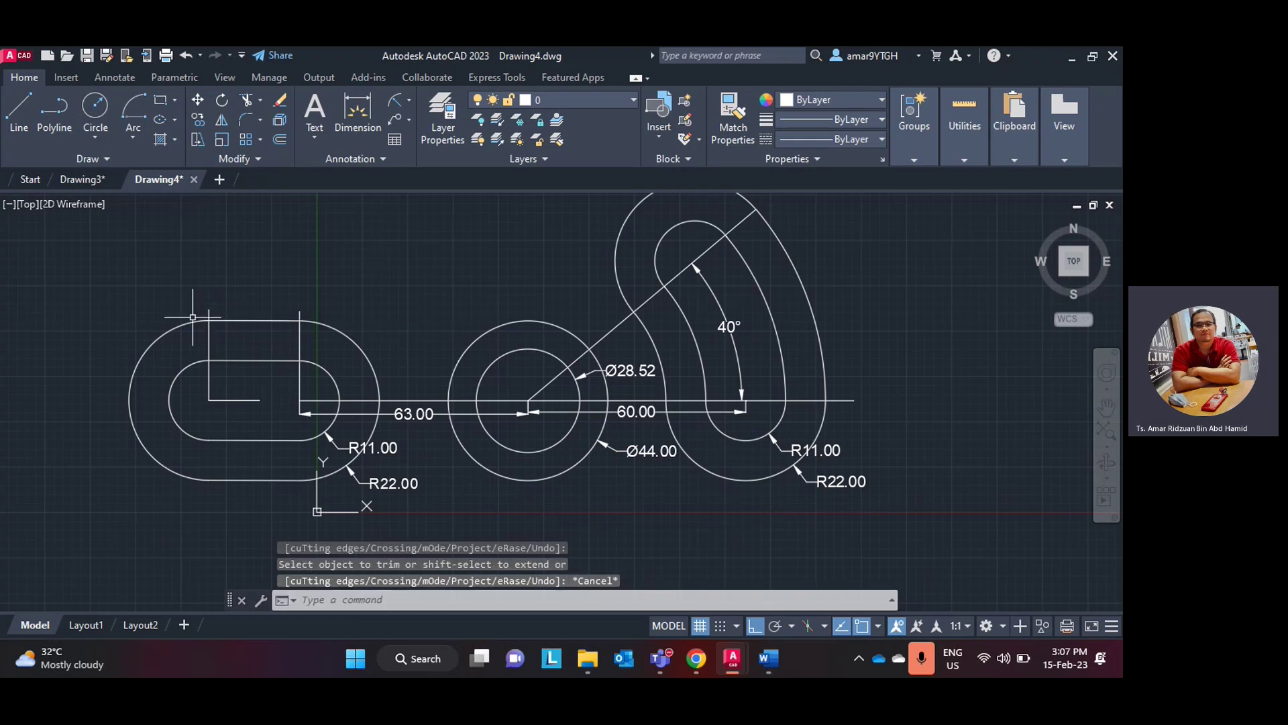
- Select the left slot's arcs and lines plus the Ø44 and Ø28.52 circles
click(190, 320)
click(193, 362)
click(255, 361)
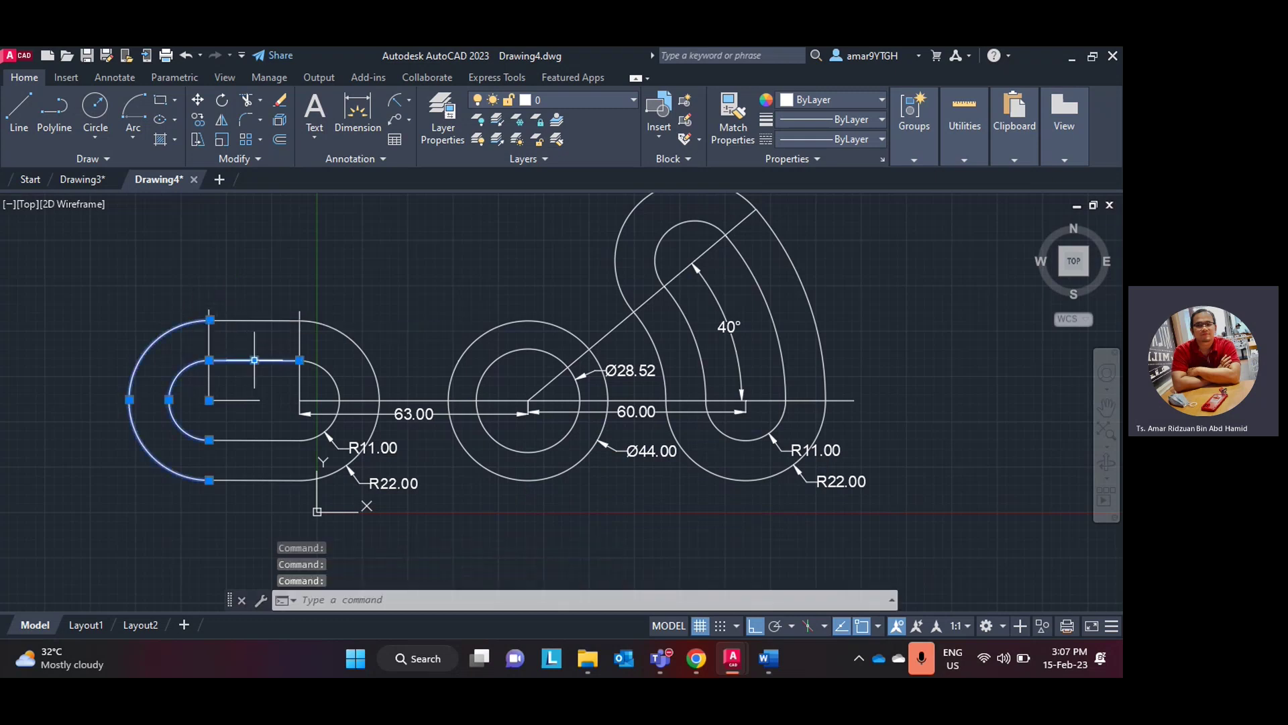
click(268, 440)
click(283, 476)
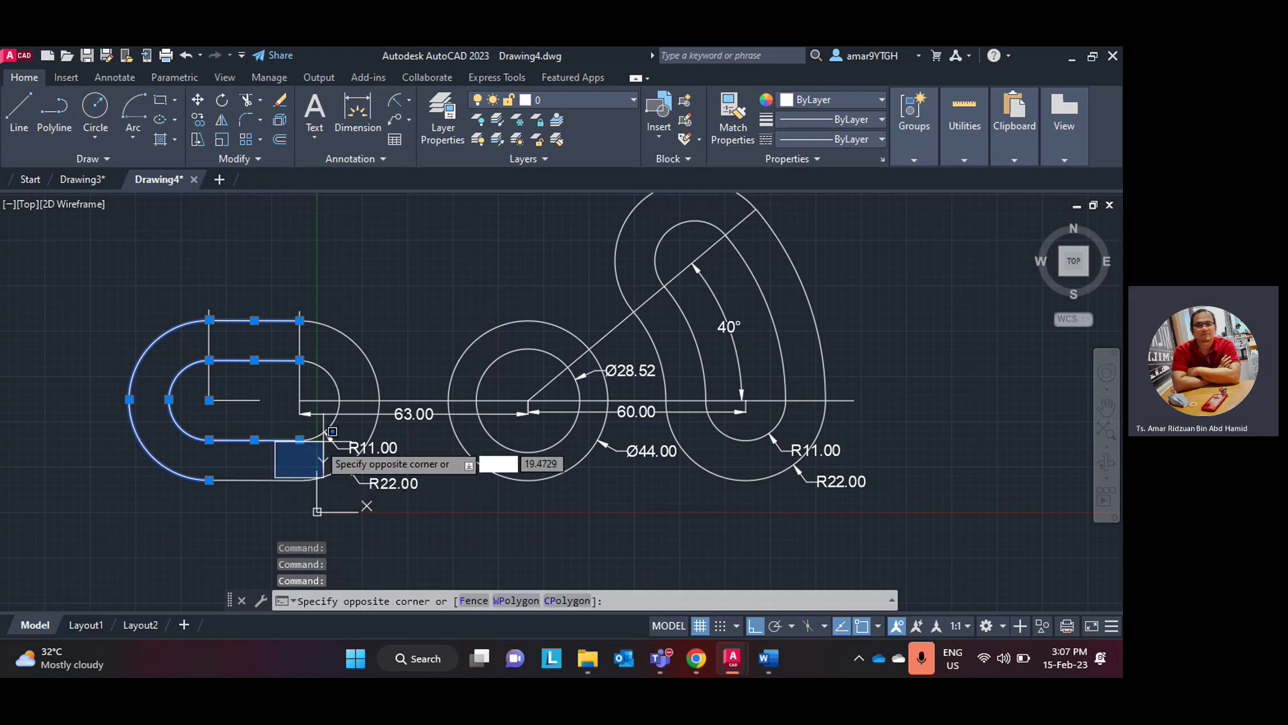
click(322, 470)
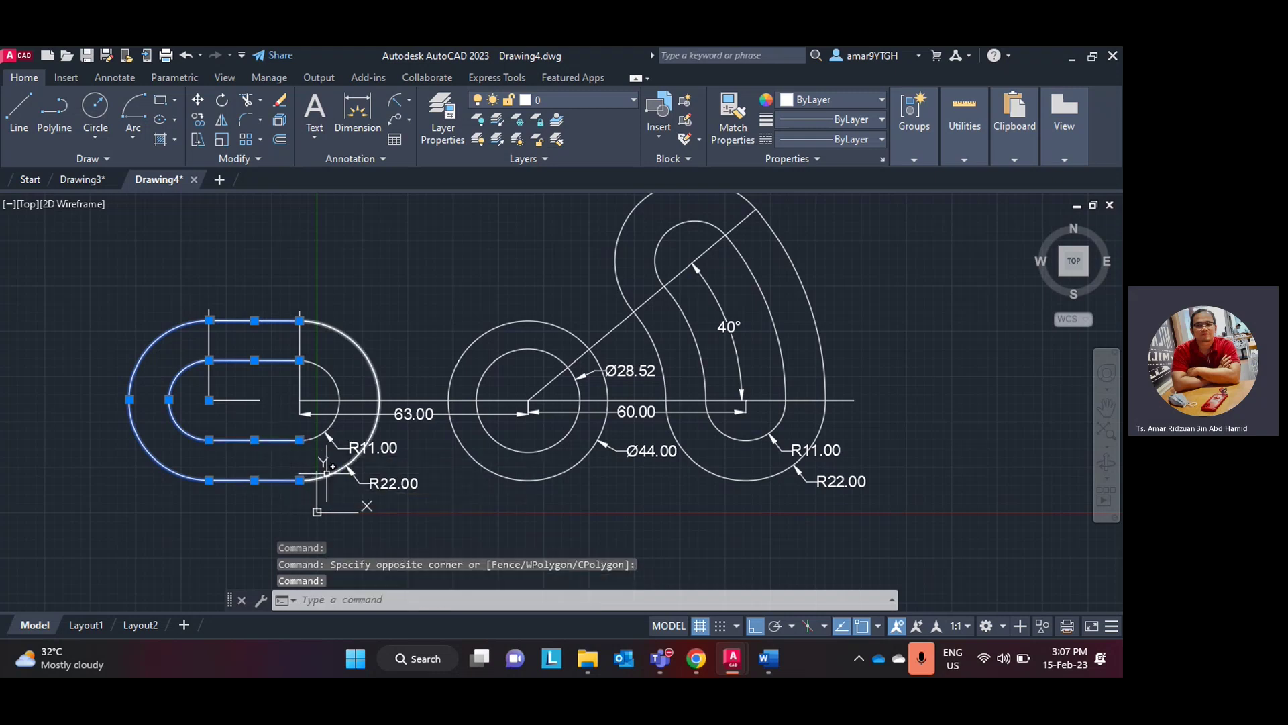
click(396, 463)
click(295, 362)
click(451, 387)
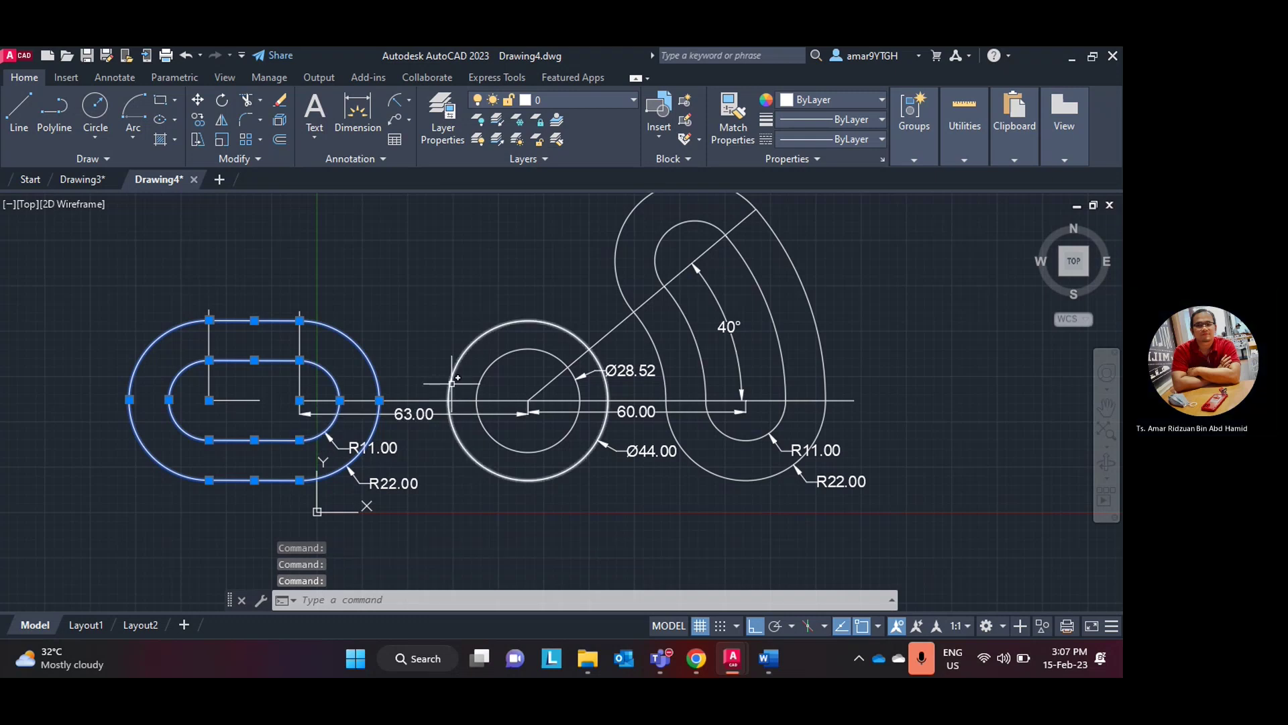
click(479, 384)
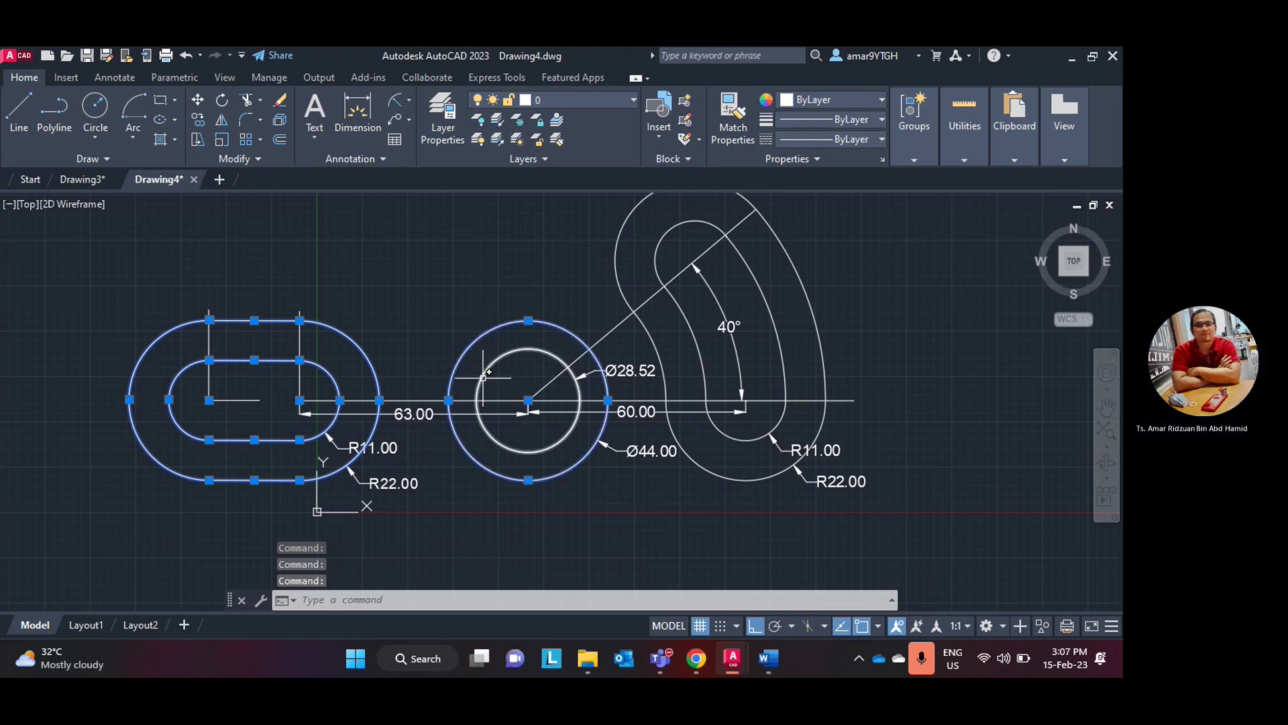
- Add the right slot, curved slot and bottom R11/R22 arcs, then set all selected outlines to Red
click(621, 288)
click(658, 268)
click(685, 320)
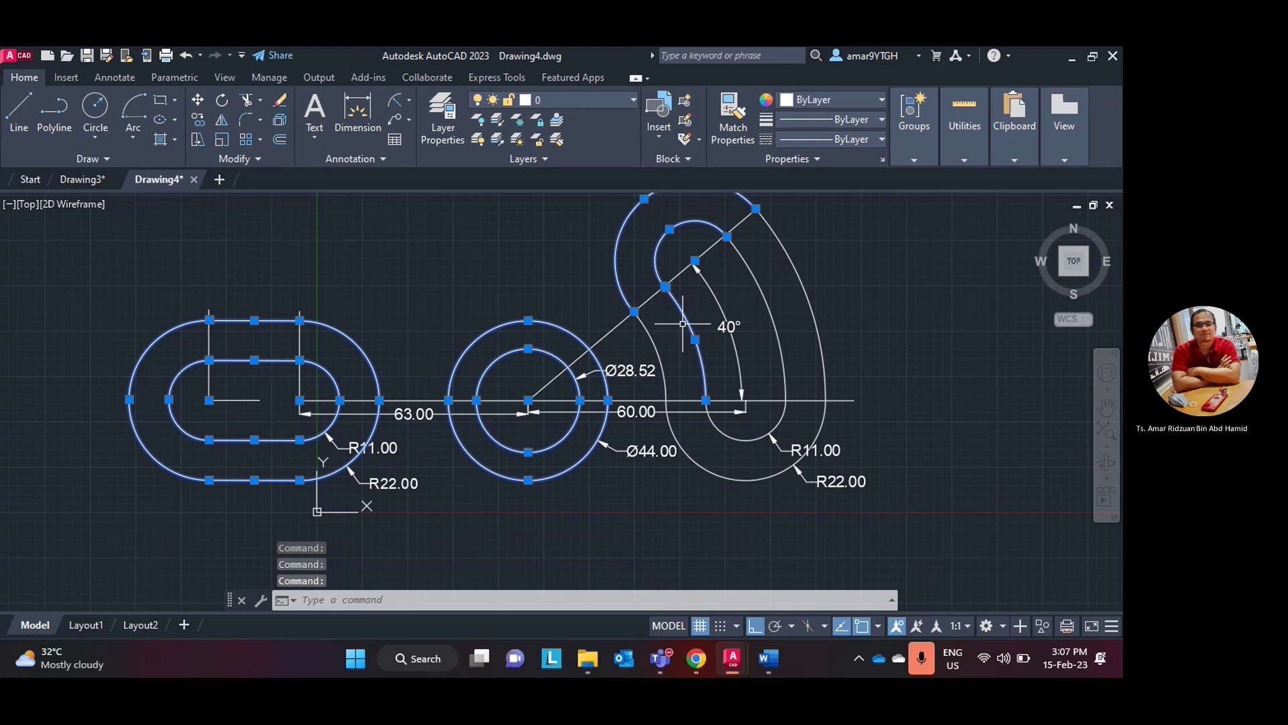
click(652, 342)
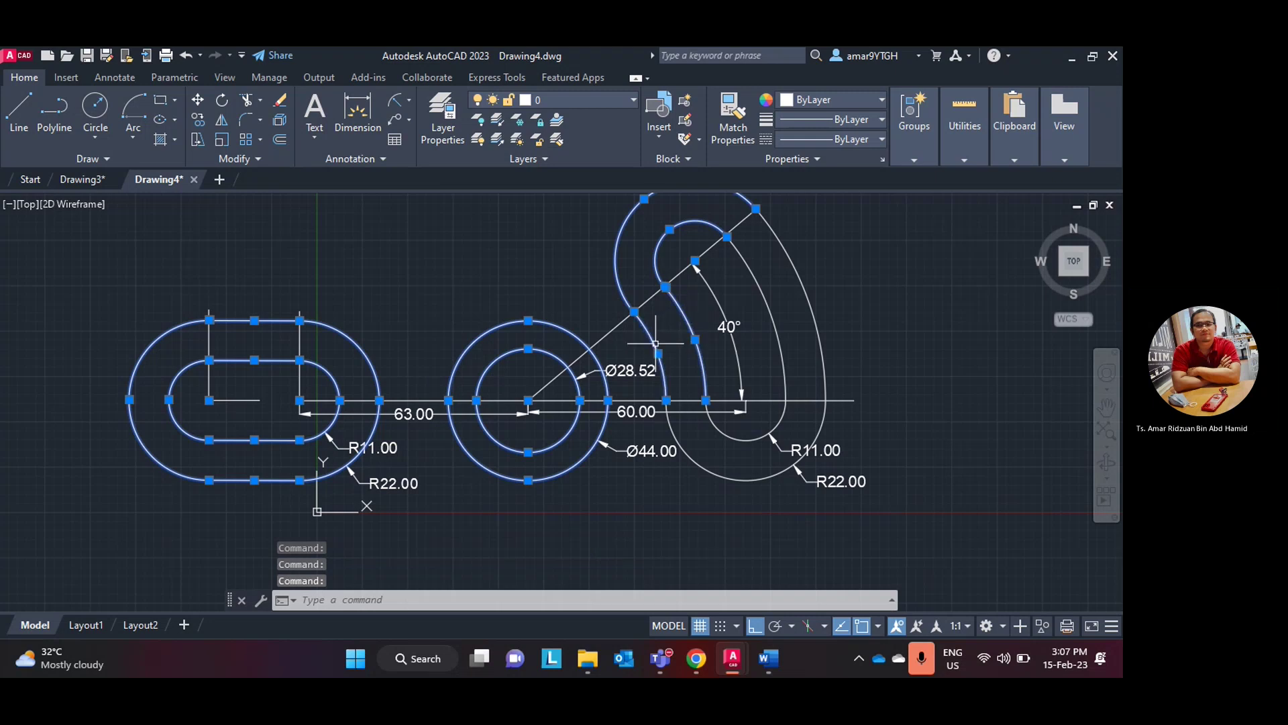
click(770, 314)
click(808, 299)
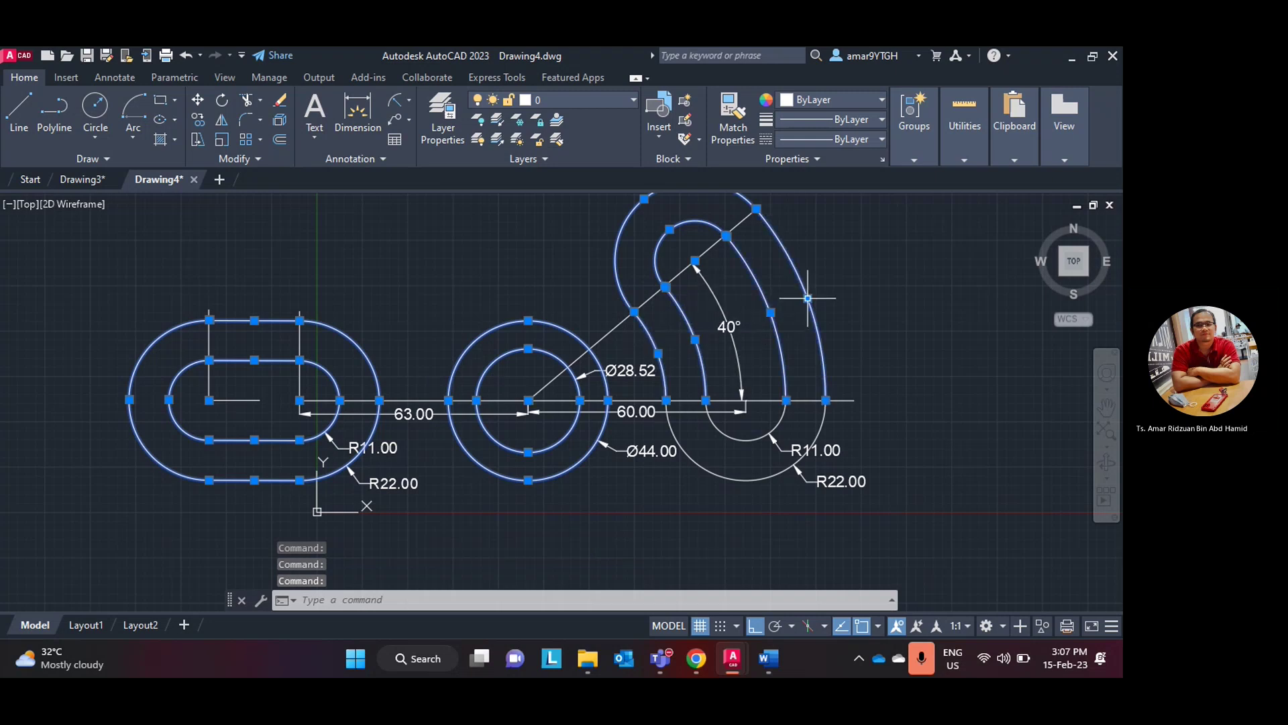
click(742, 439)
click(730, 479)
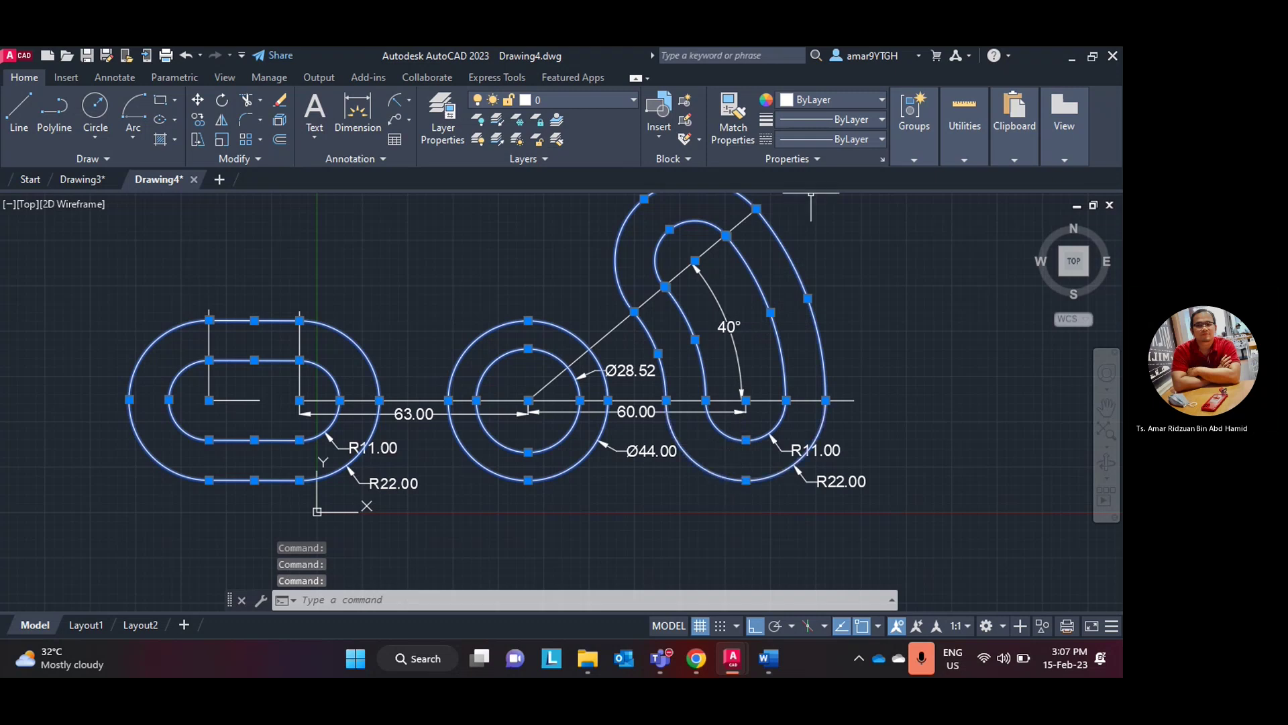
click(879, 101)
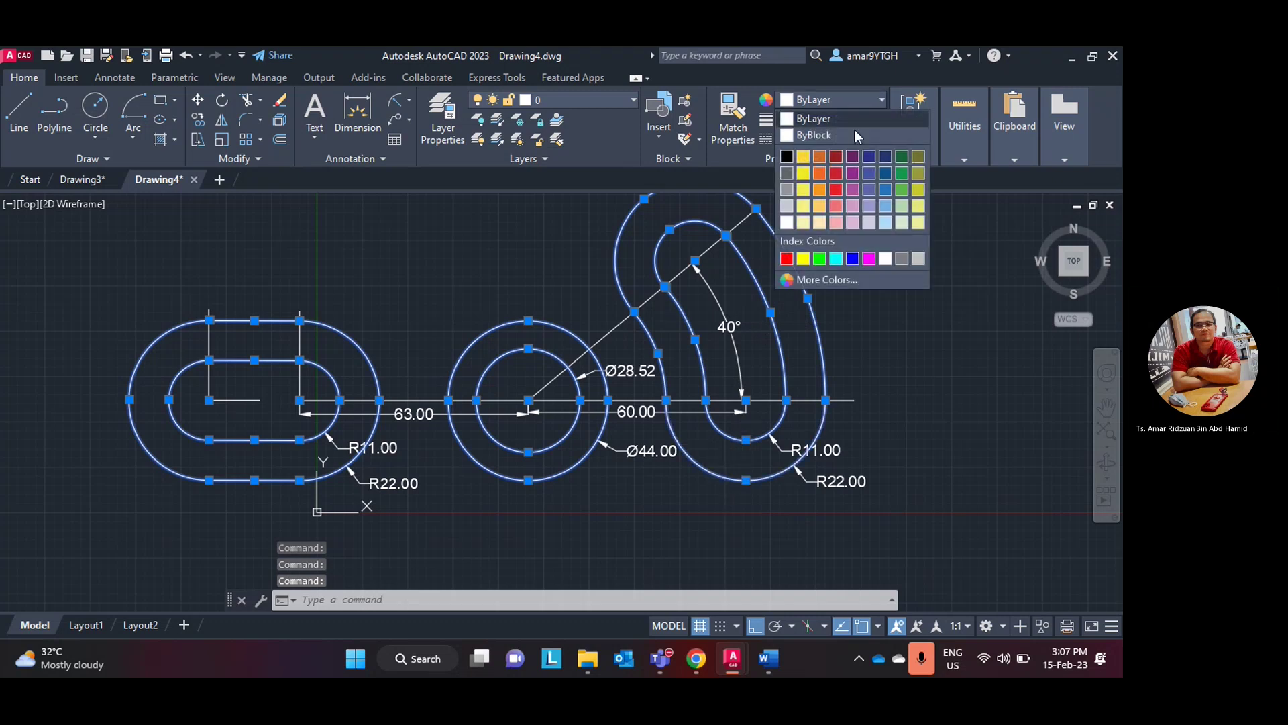
click(785, 259)
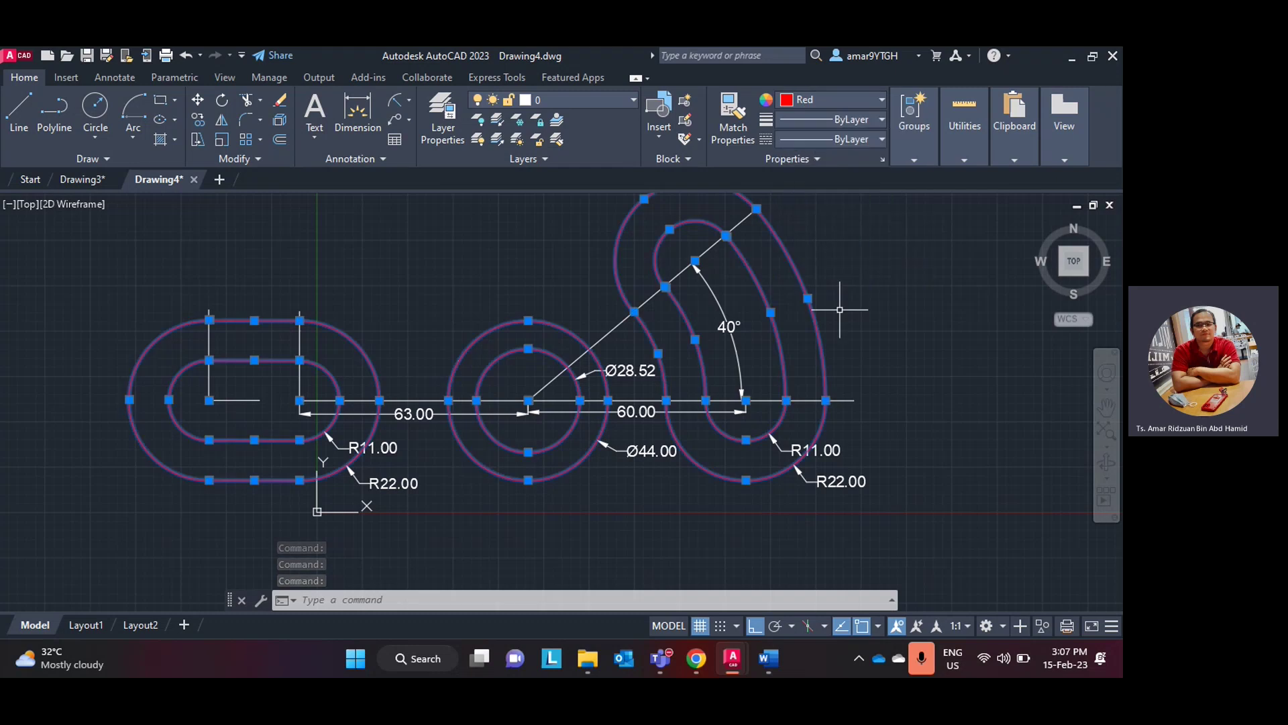
key(Escape)
scroll(634, 369, down, 3)
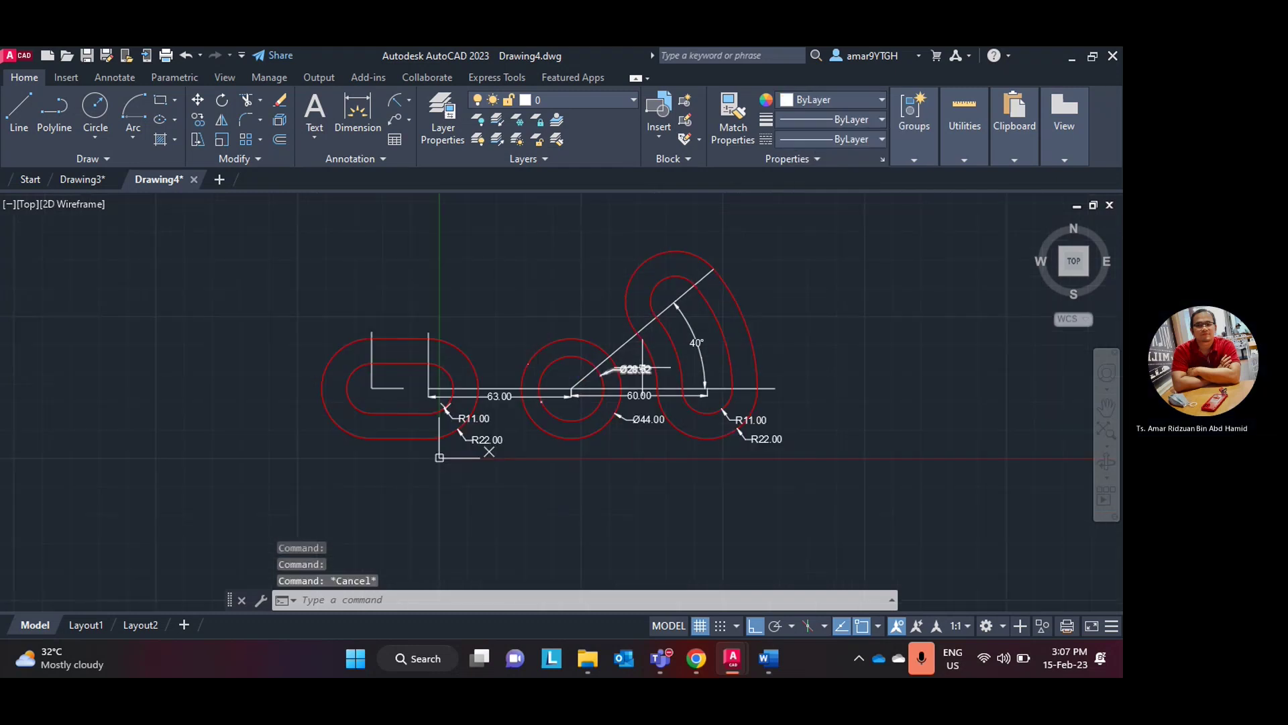
scroll(634, 369, up, 3)
middle_drag(641, 370, 636, 441)
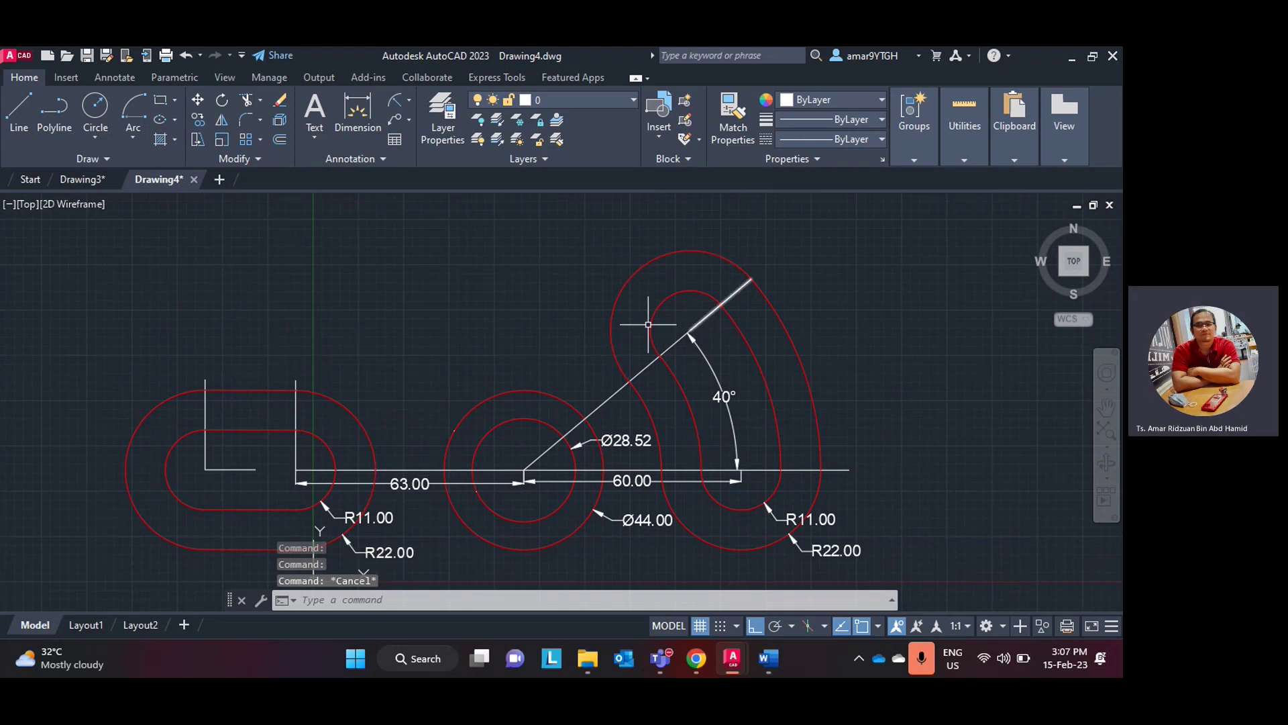
middle_drag(380, 396, 356, 377)
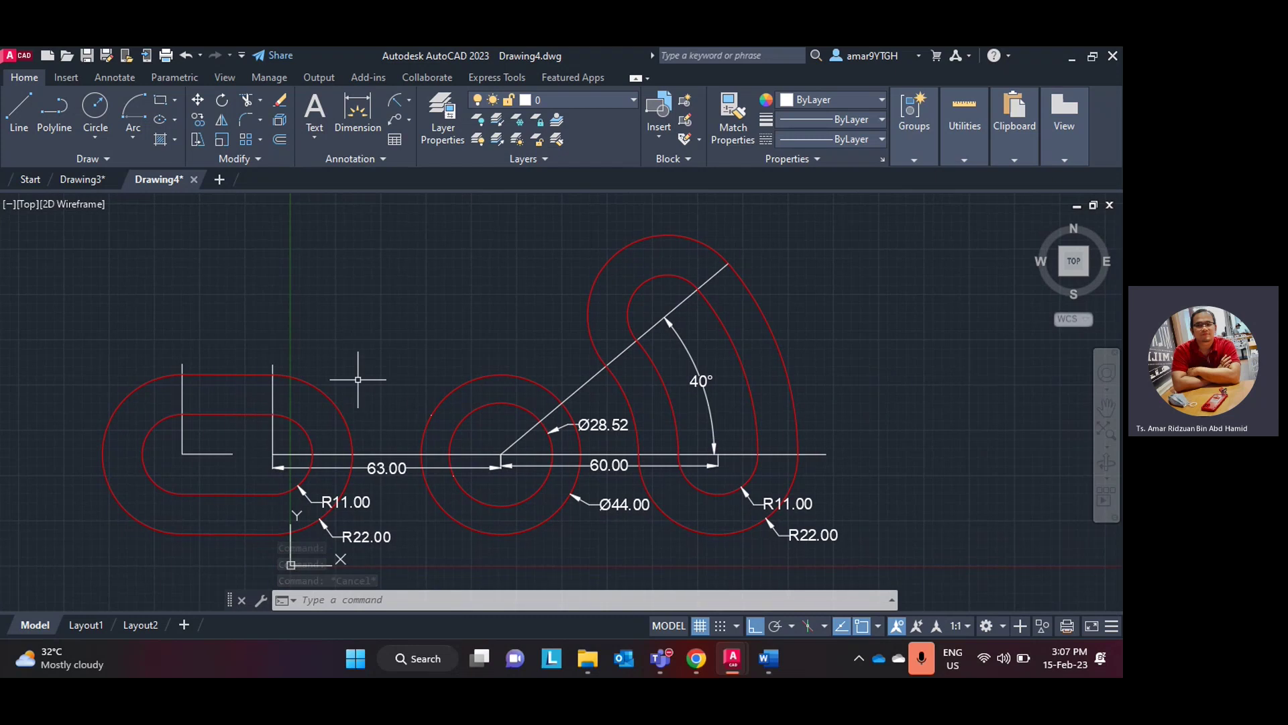
click(763, 660)
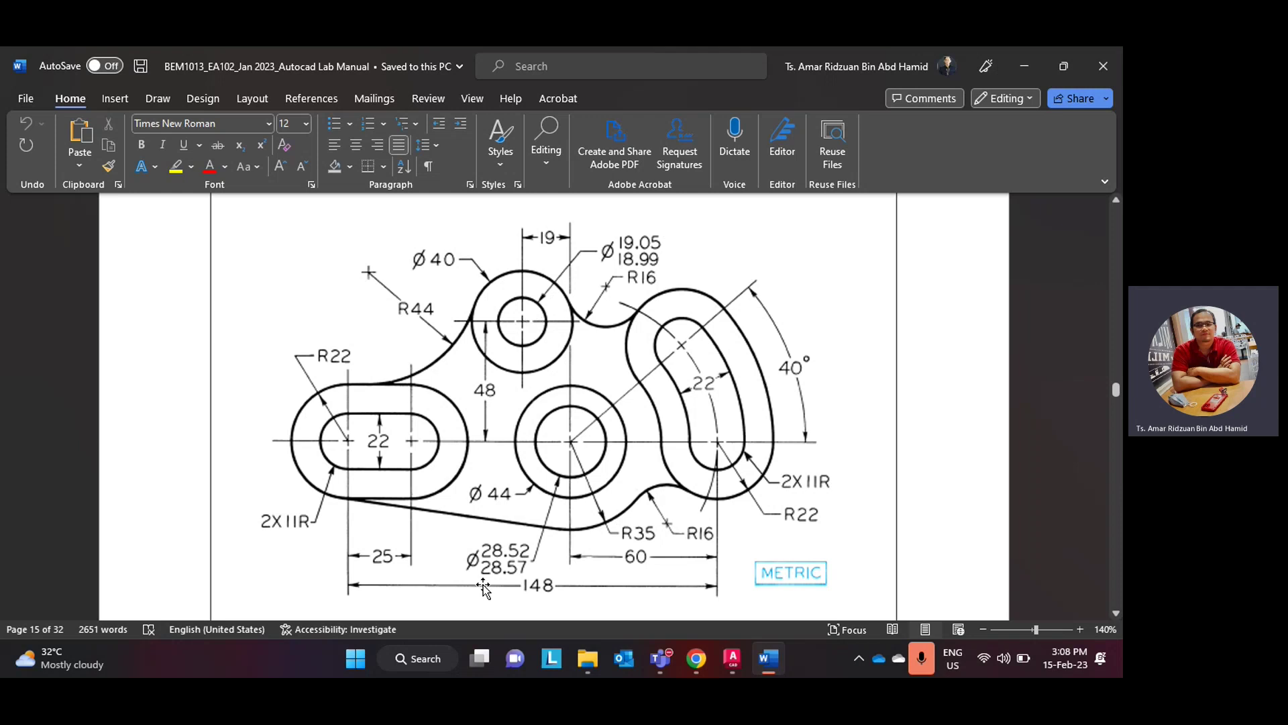
- From the Ø44 circle's centre, draw a line 48 units up, then 19 units left
click(732, 658)
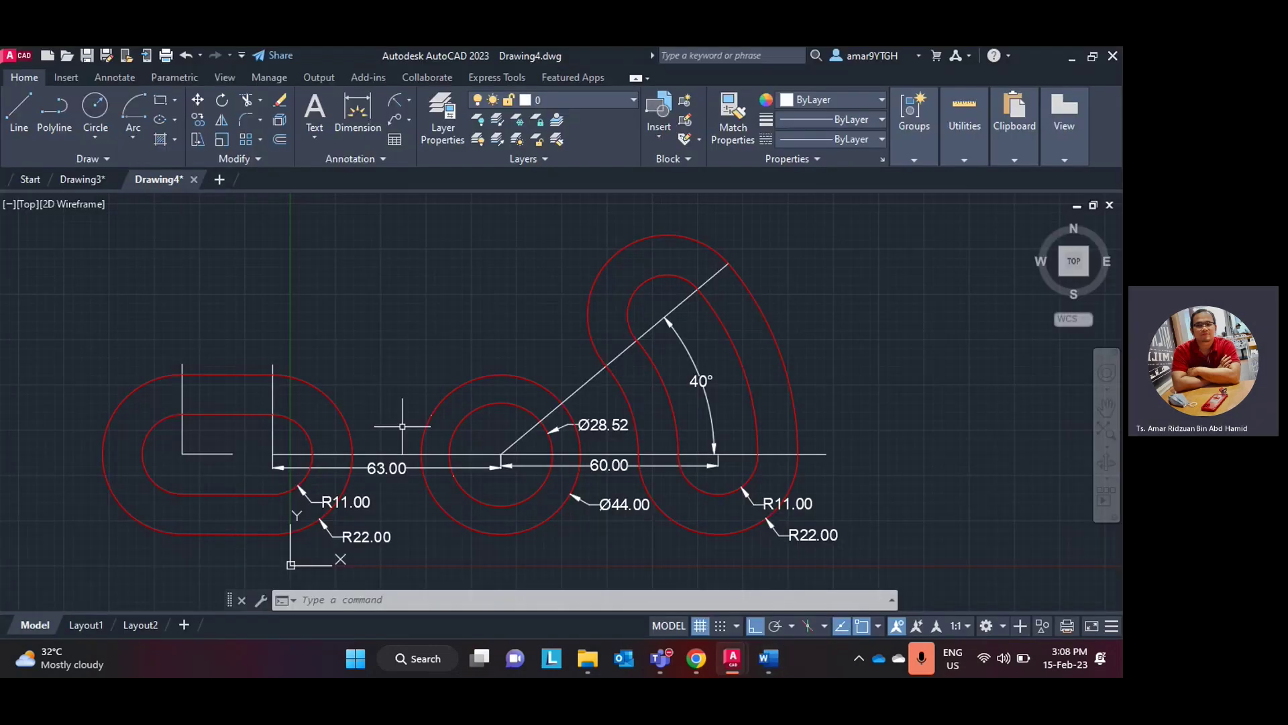
click(19, 112)
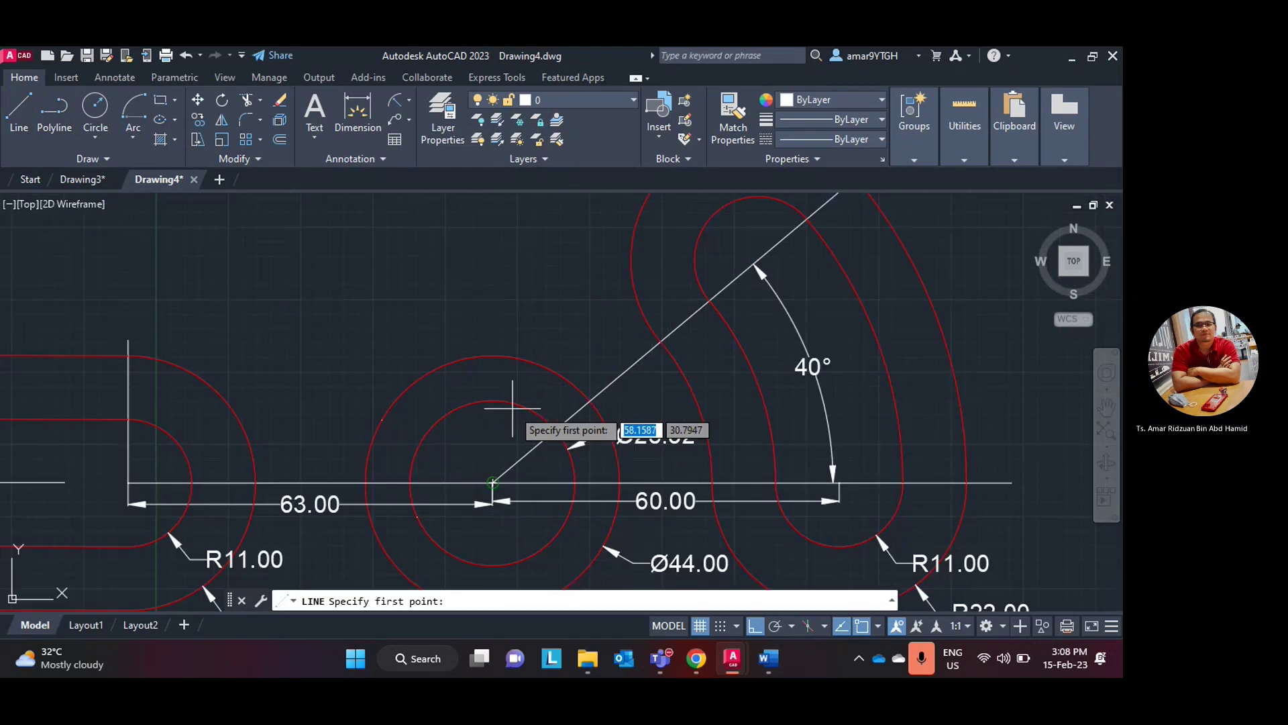
scroll(512, 430, up, 2)
click(514, 419)
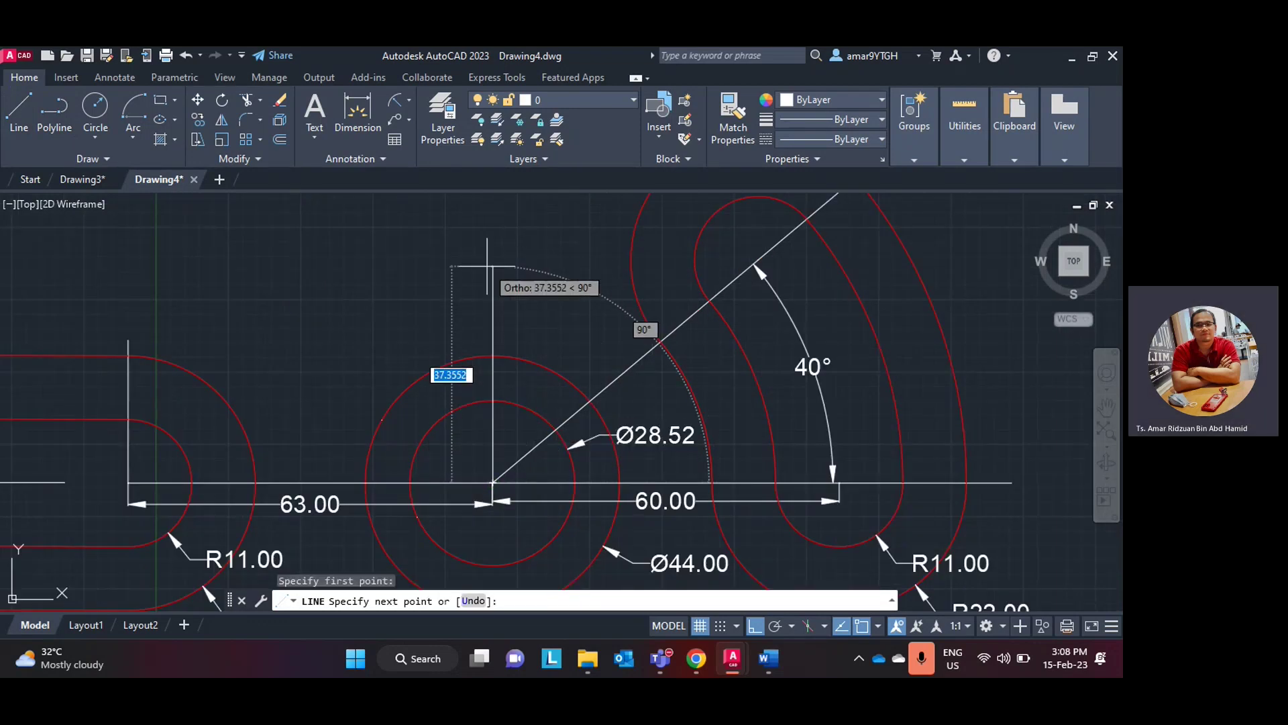
text(48)
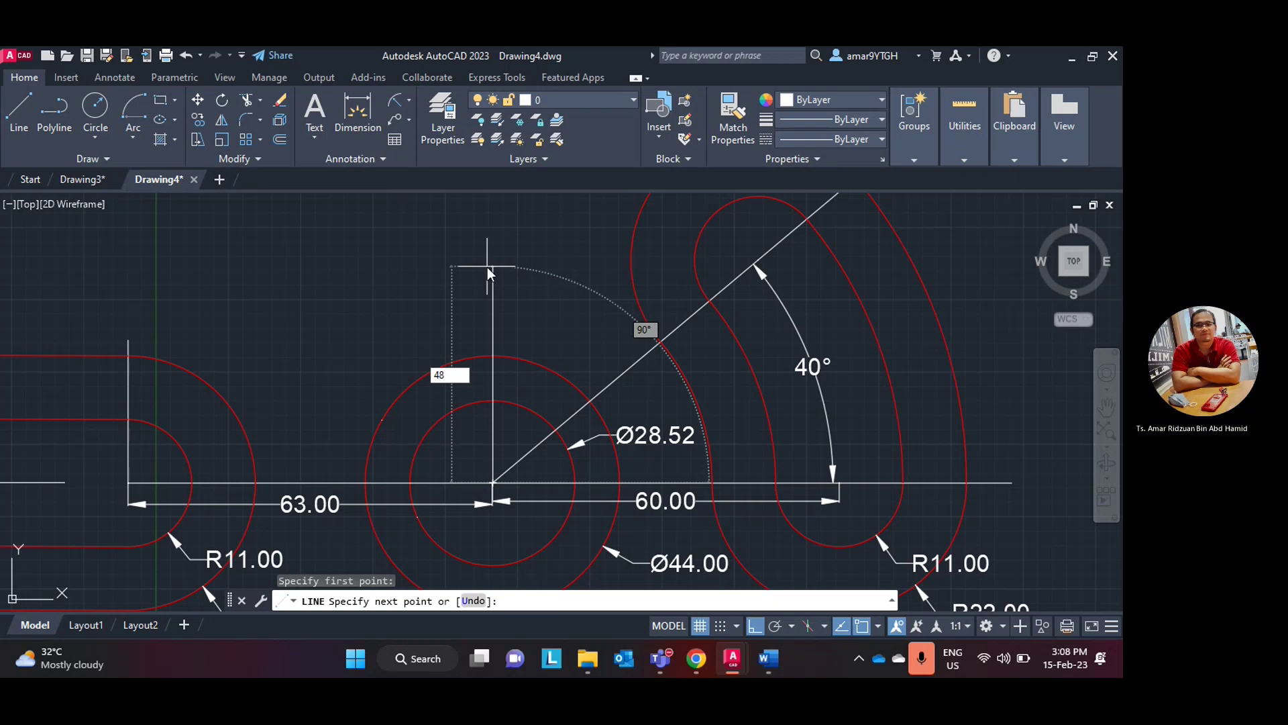
key(Return)
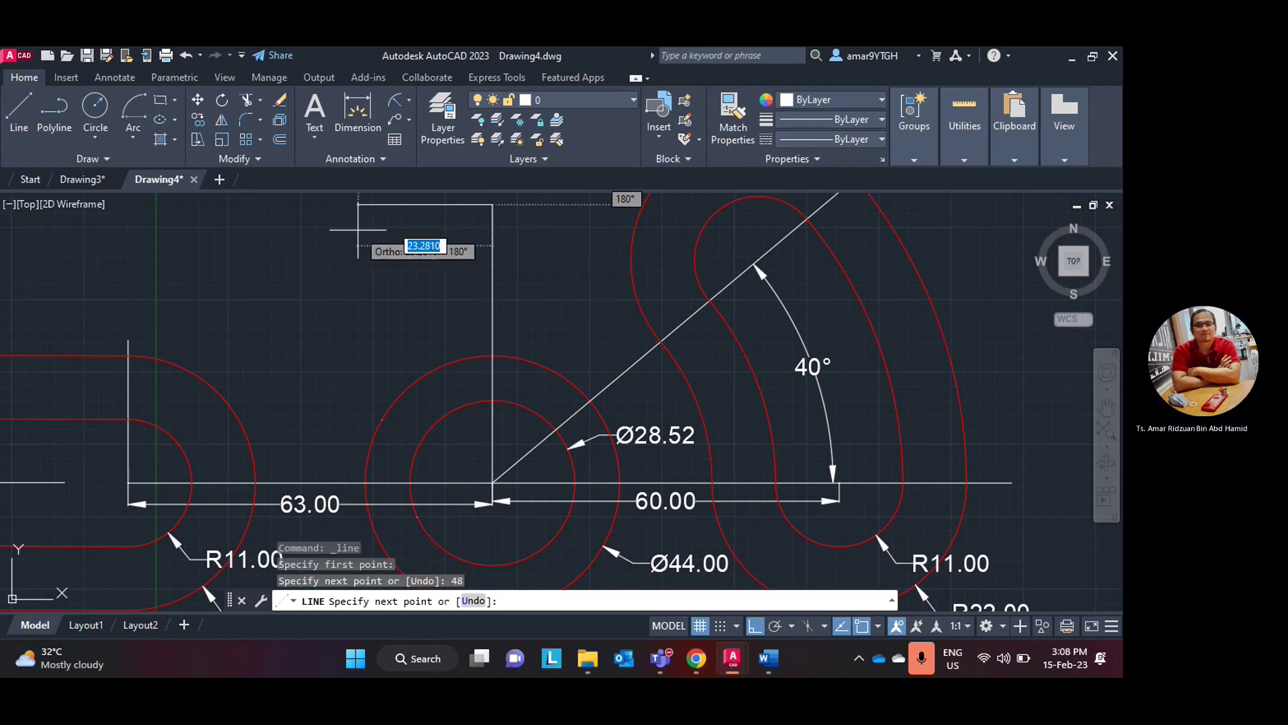
text(19)
key(Return)
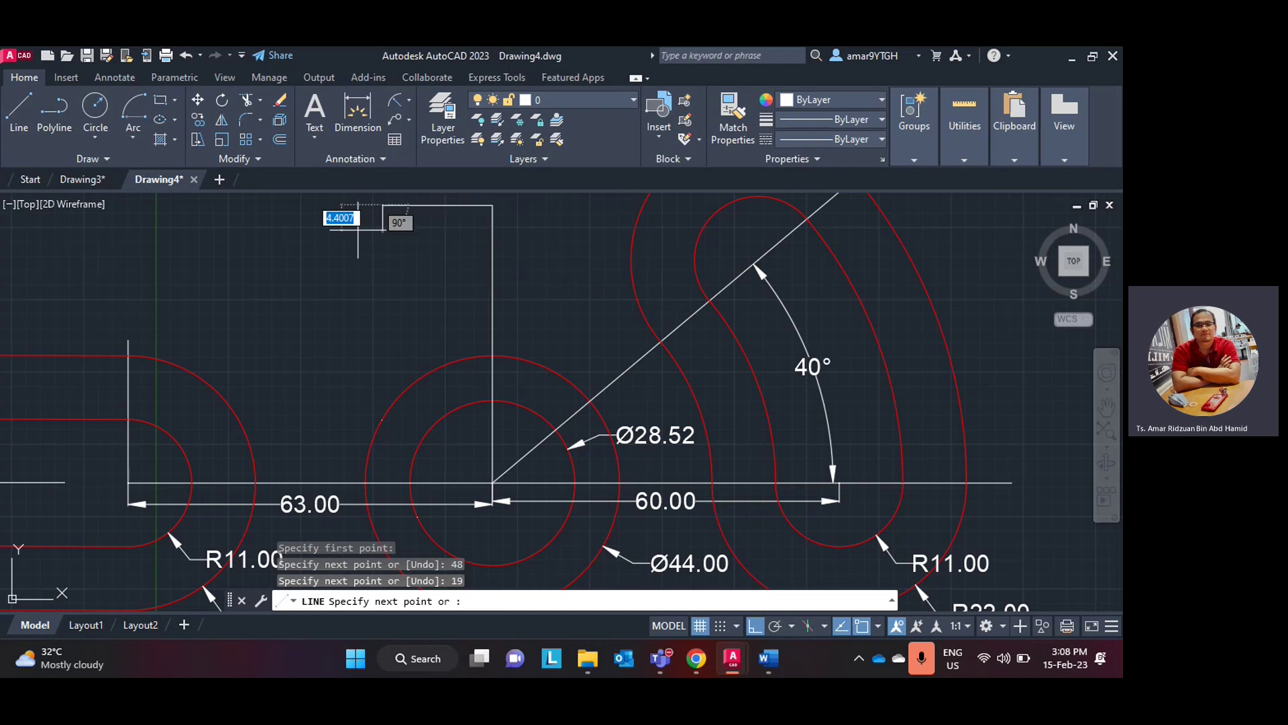
key(Escape)
scroll(373, 259, down, 3)
scroll(420, 348, up, 5)
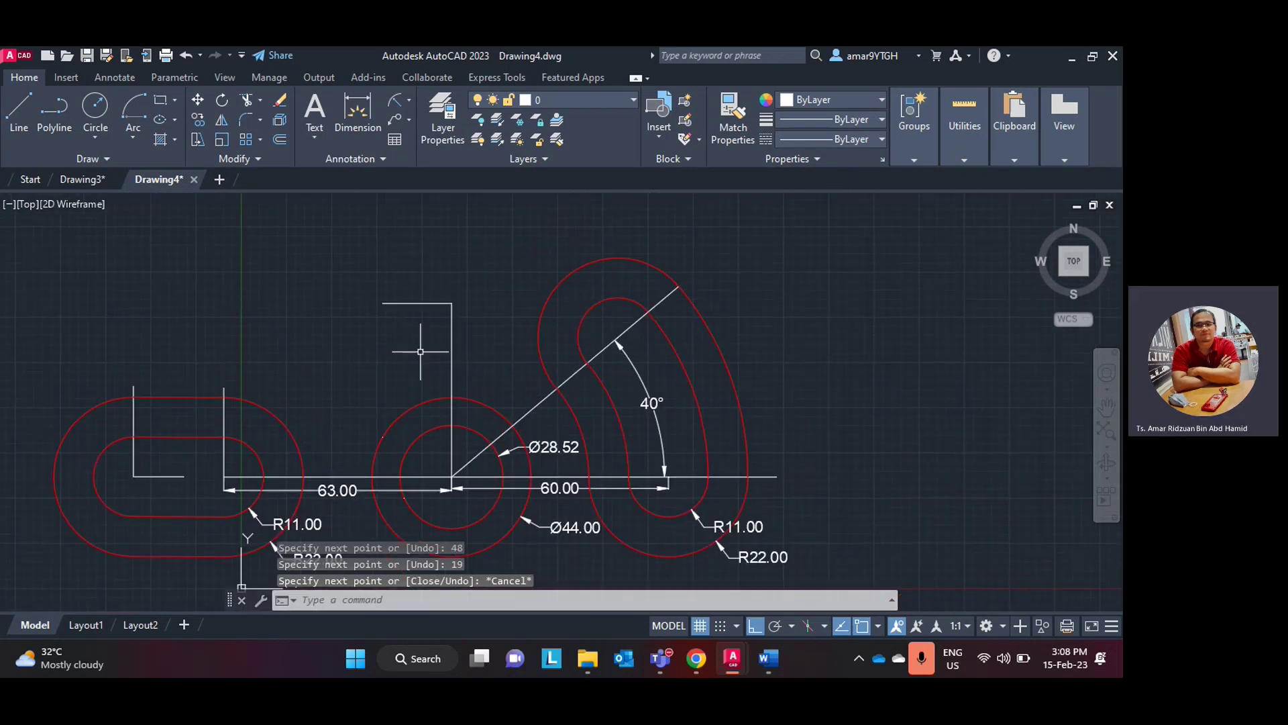
scroll(420, 346, down, 4)
middle_drag(465, 336, 422, 332)
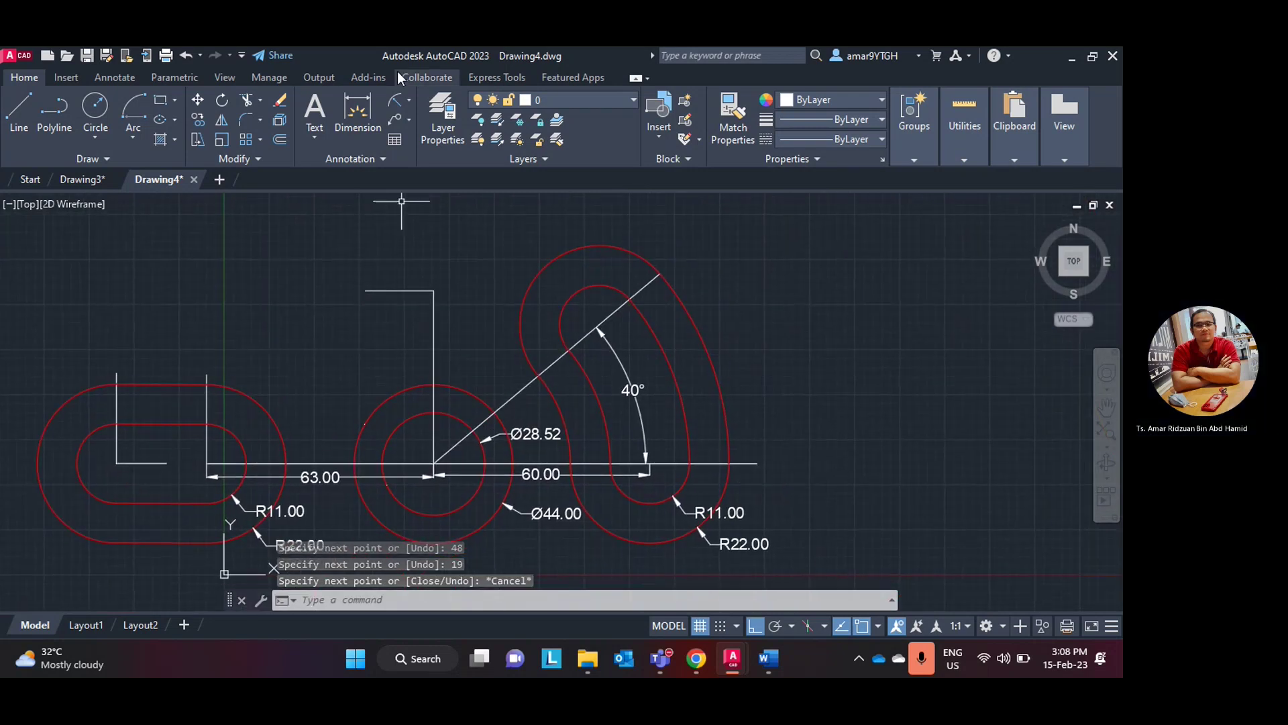
- Add a 48.00 linear dimension from the circle centre to the top of the vertical line
click(408, 102)
click(422, 125)
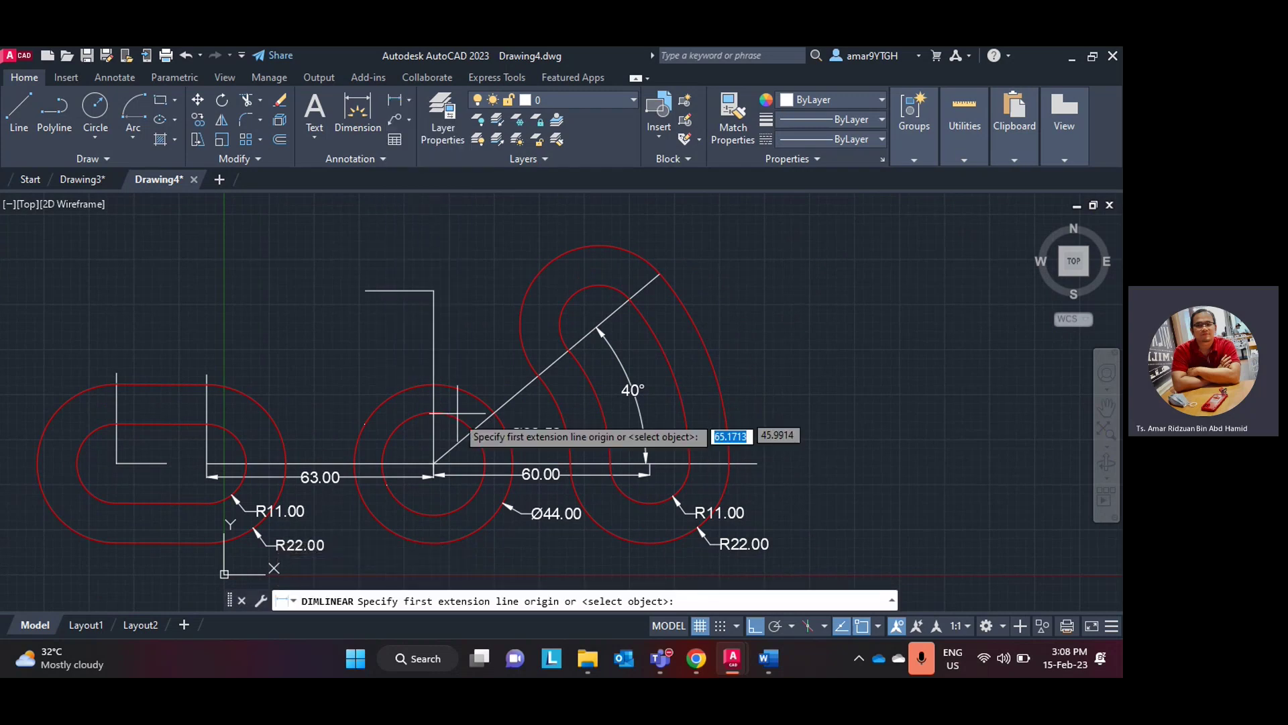
click(434, 291)
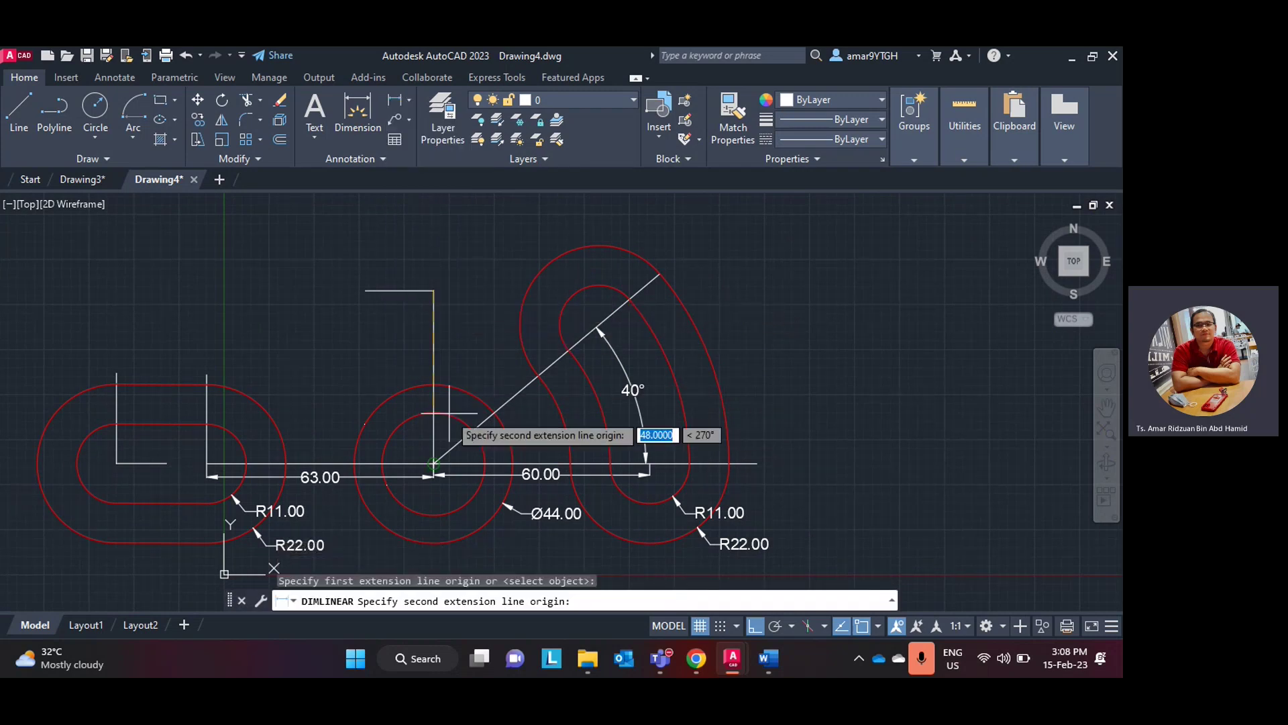
click(434, 463)
click(433, 366)
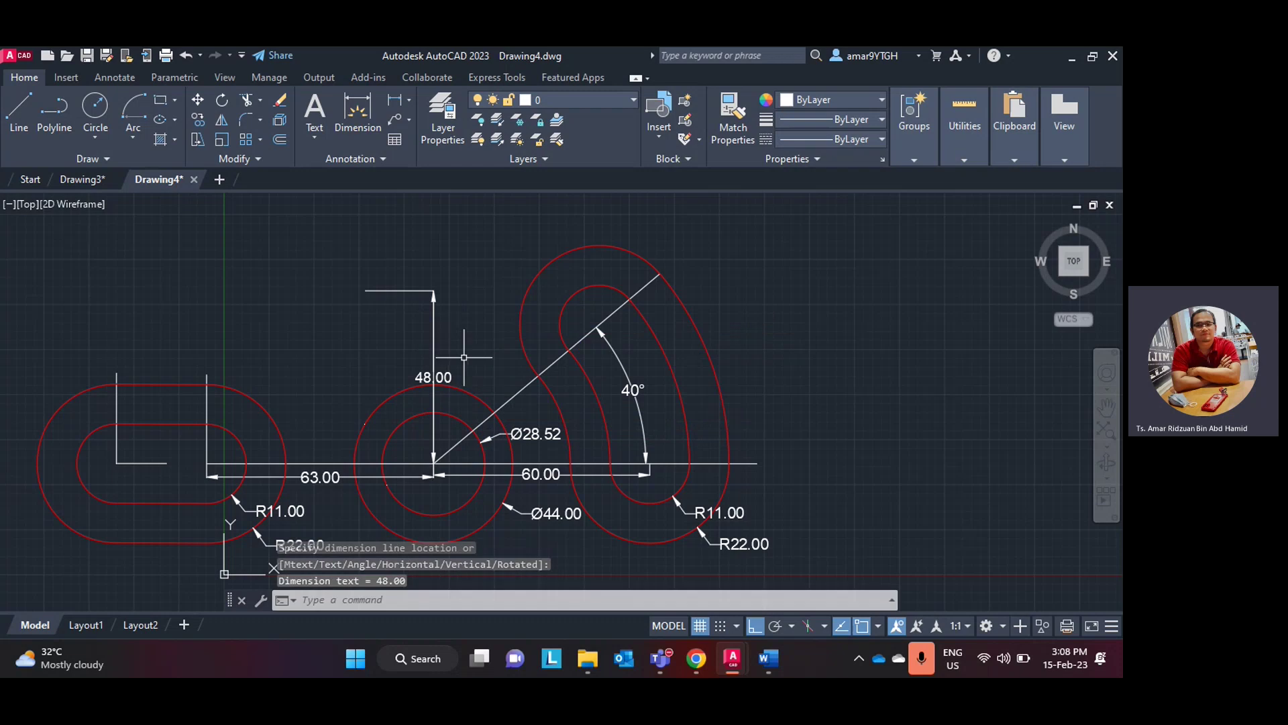
click(442, 374)
click(433, 376)
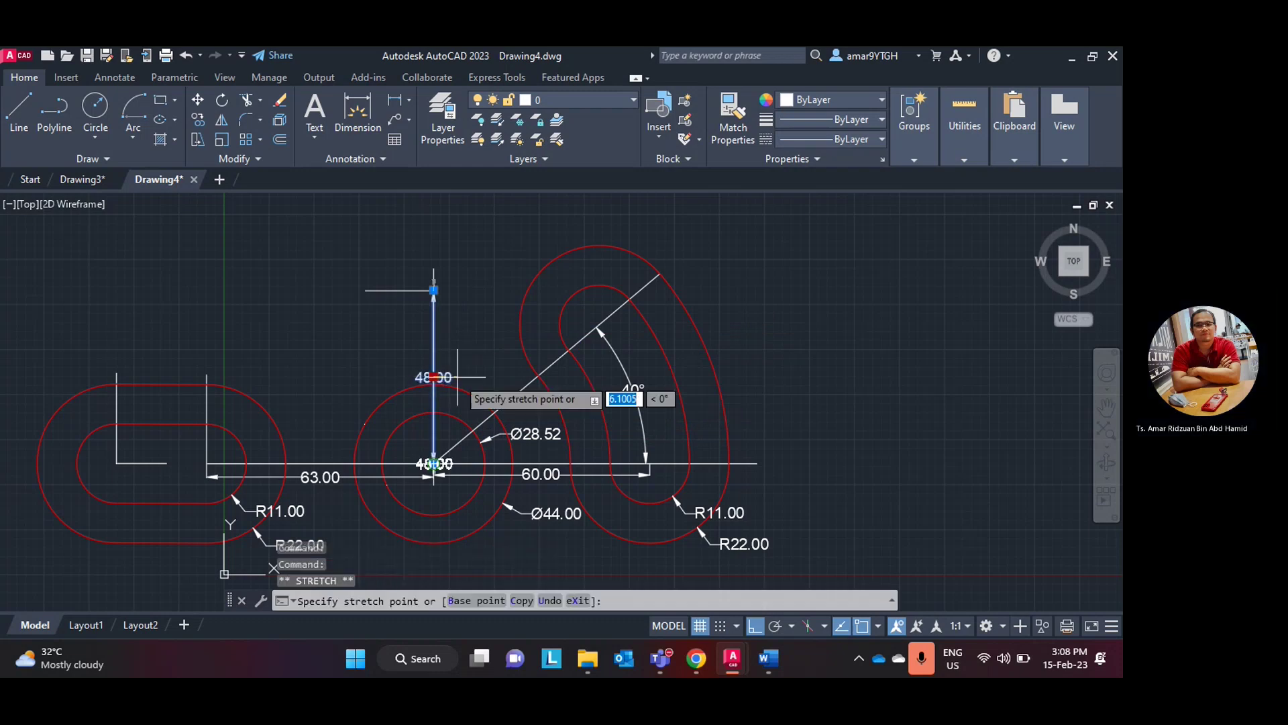
click(460, 377)
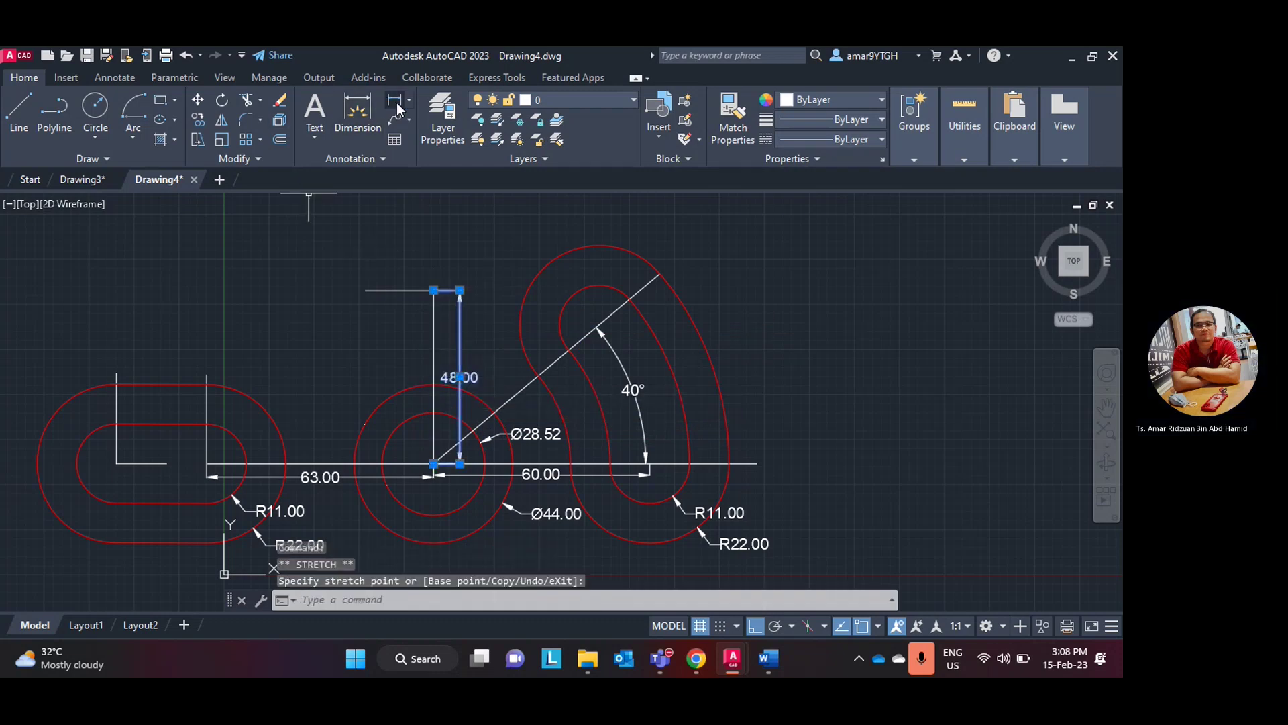
- Add a 19.00 linear dimension above the horizontal line at the top
click(358, 114)
click(433, 290)
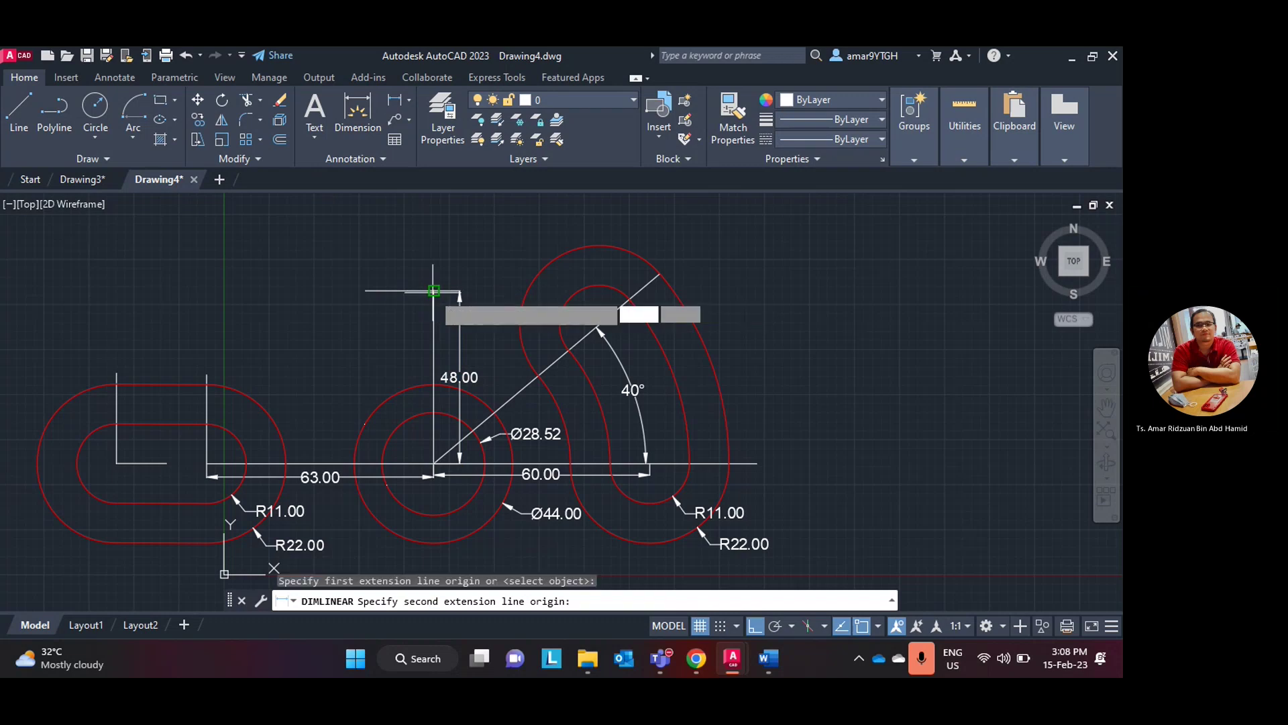
click(365, 290)
click(390, 308)
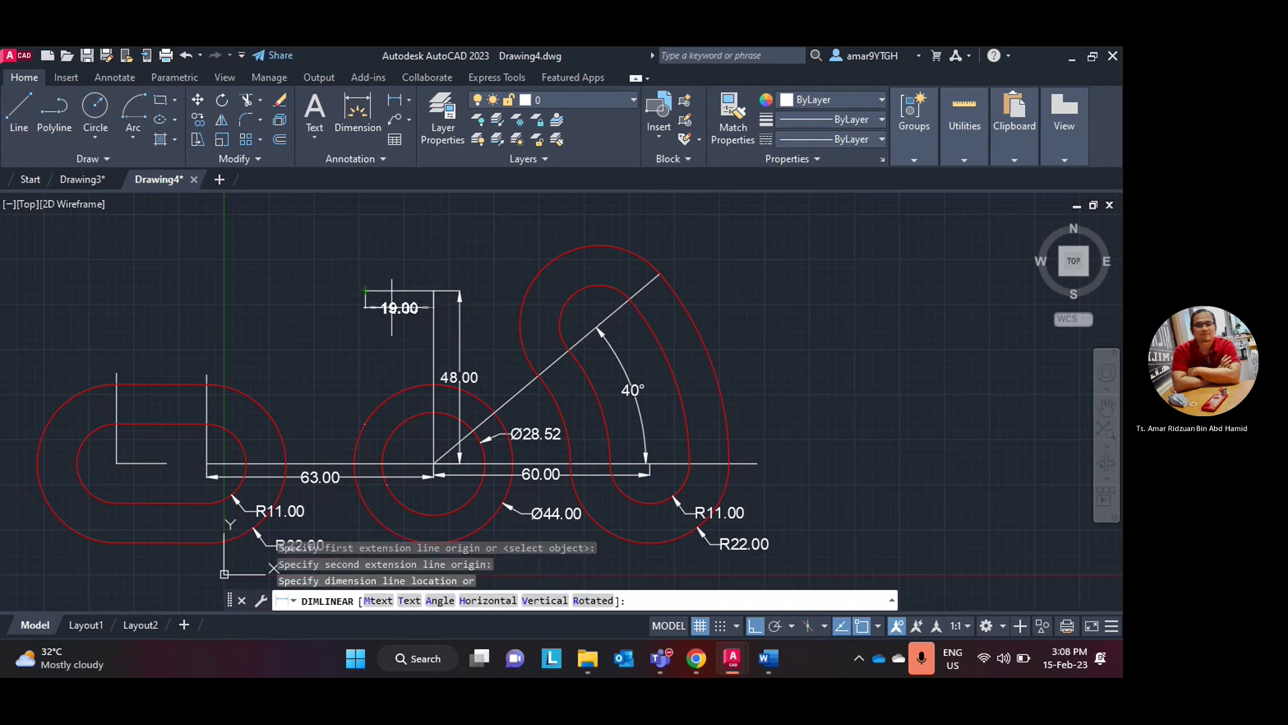
scroll(495, 339, up, 3)
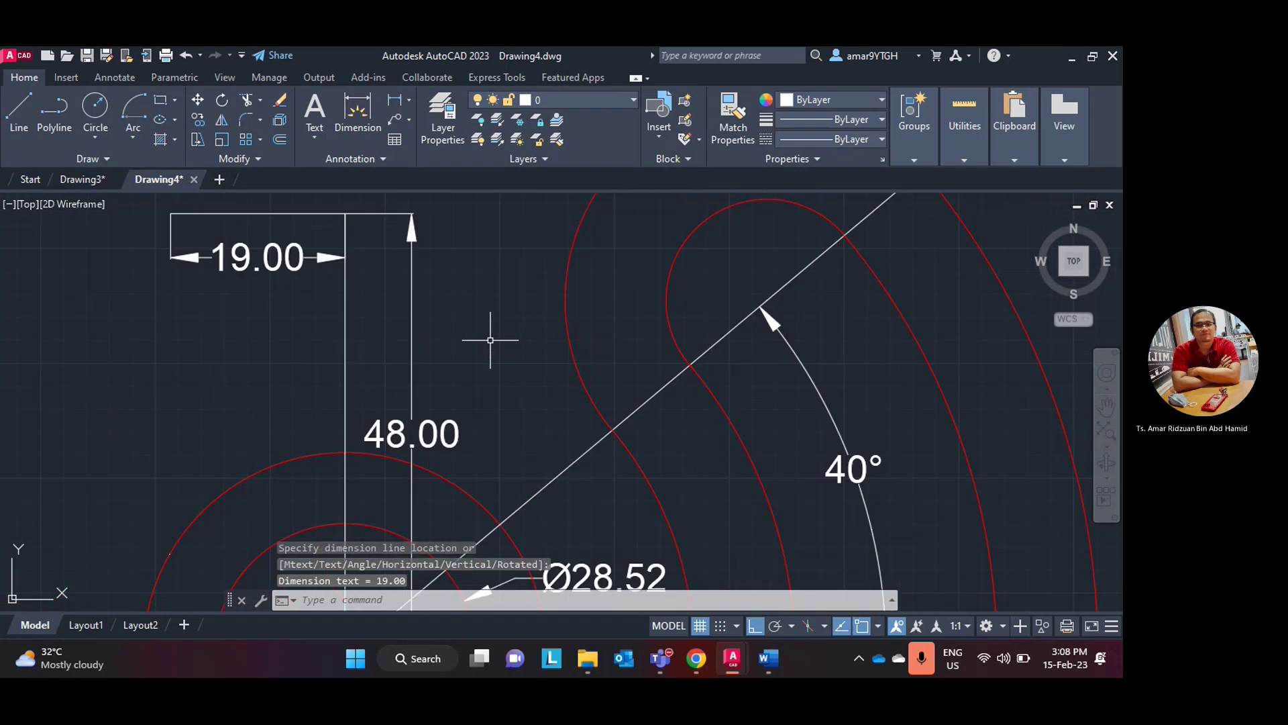
scroll(495, 340, down, 2)
scroll(510, 355, up, 1)
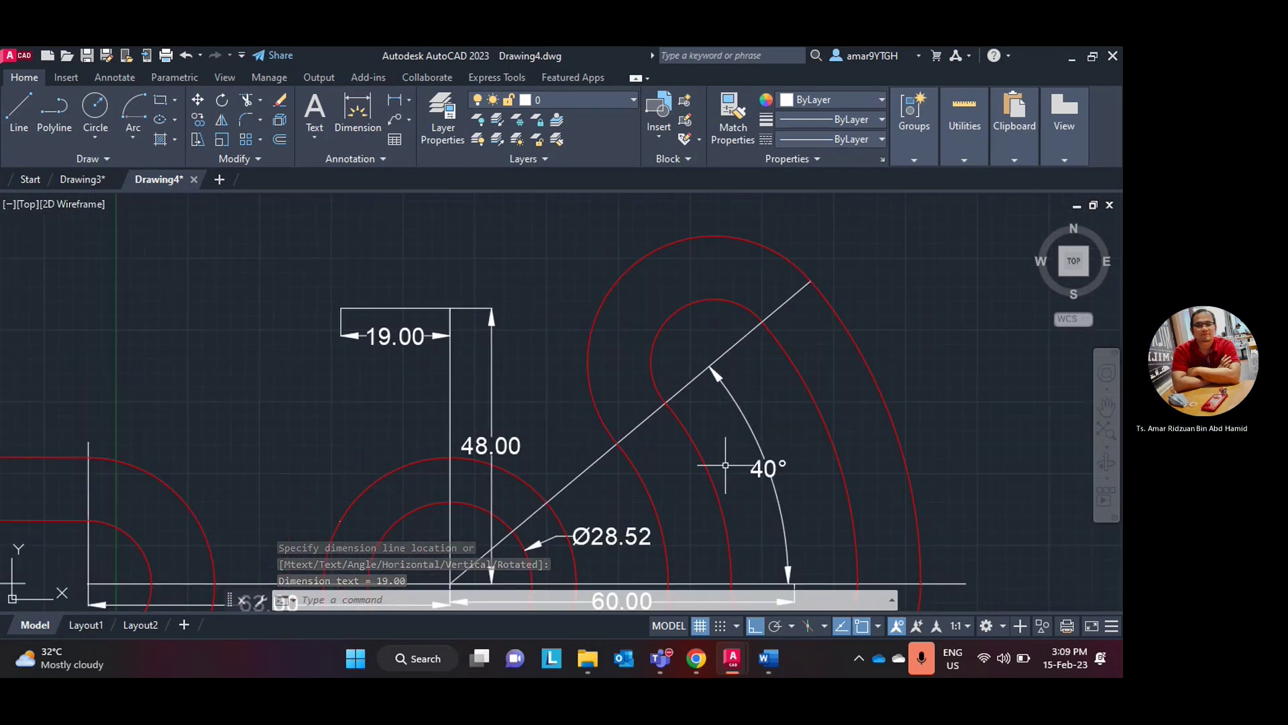
click(698, 660)
click(698, 669)
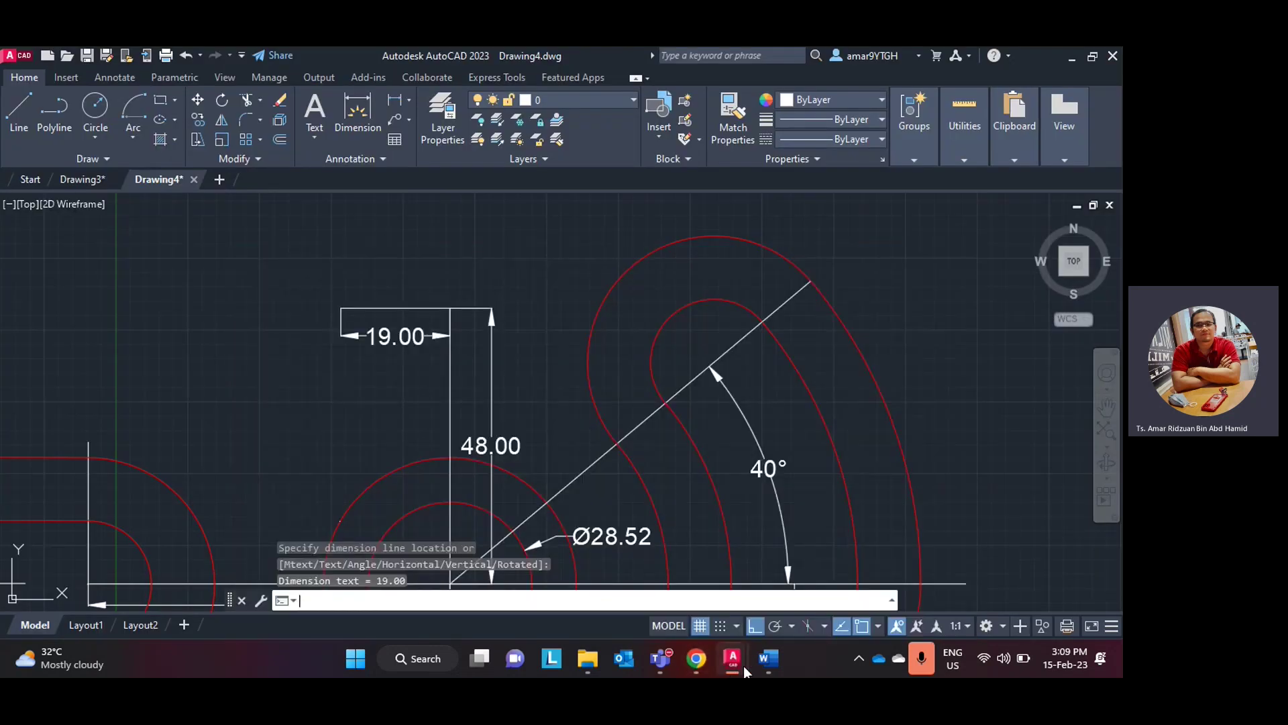
- Bring up the lab manual's page 15 reference drawing in Word
click(766, 663)
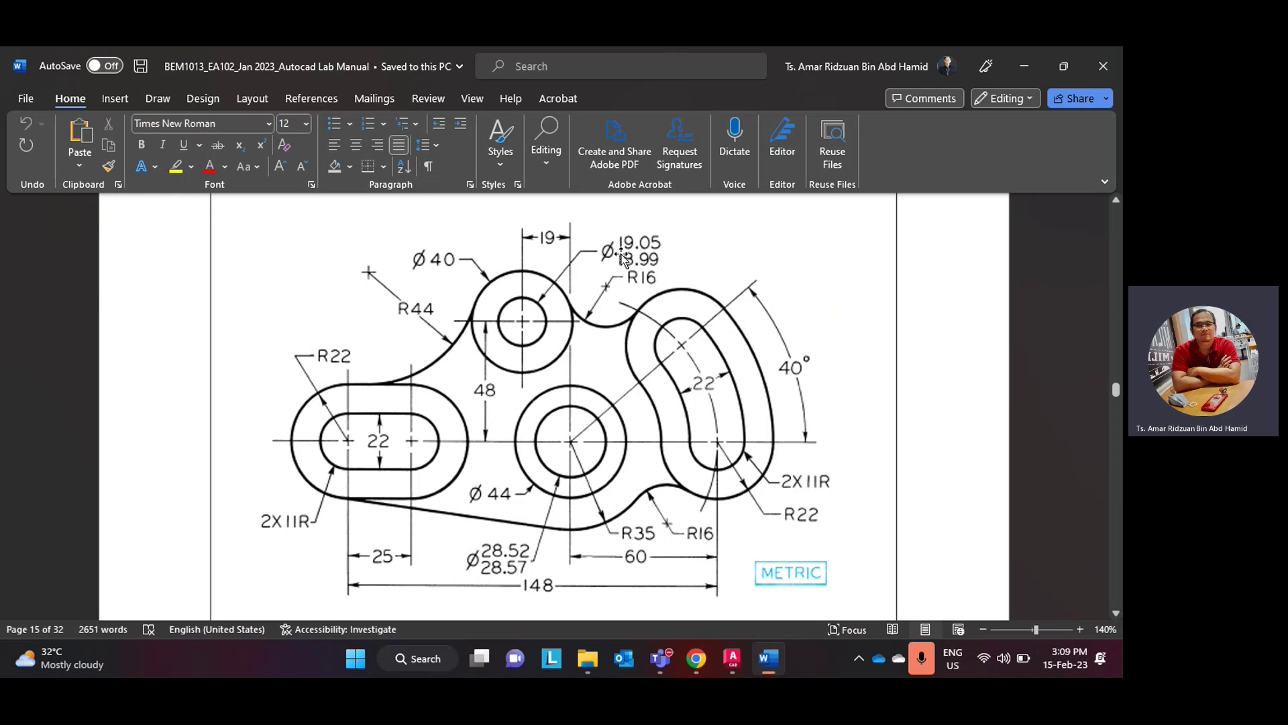
- Draw a Ø19.05 circle centred at the top end of the 48.00 dimension
click(732, 658)
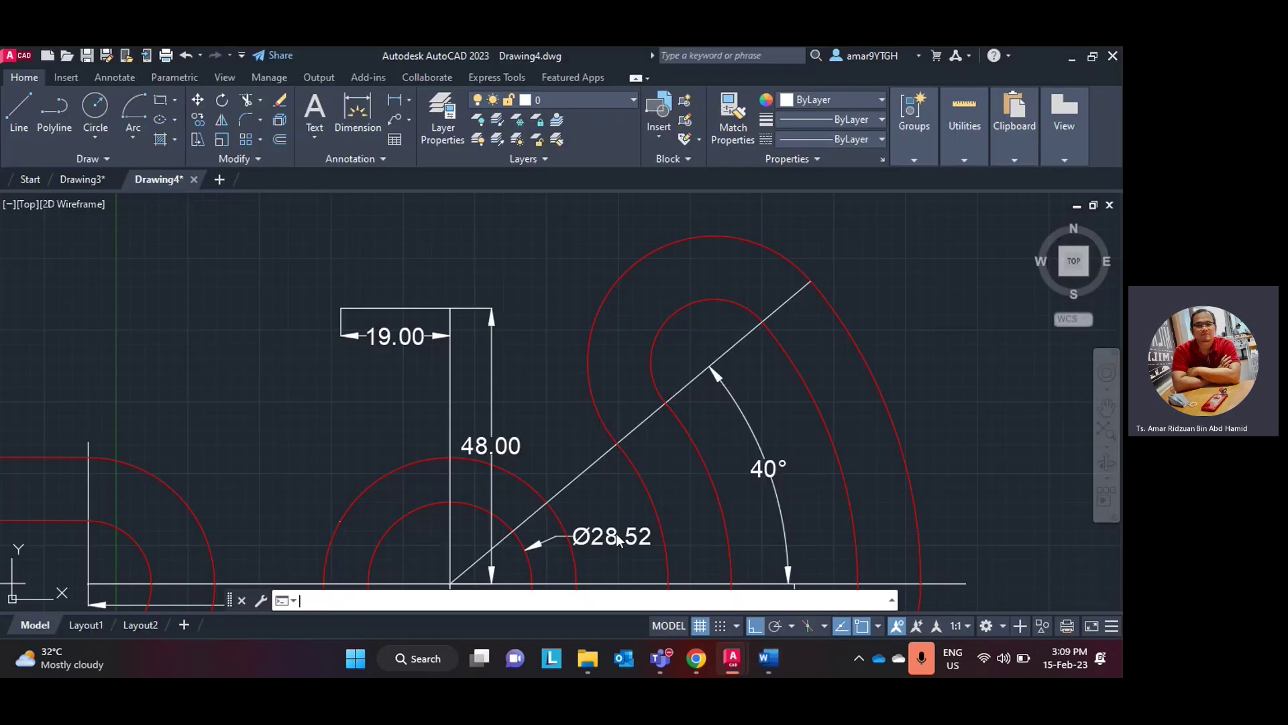
click(96, 138)
click(113, 194)
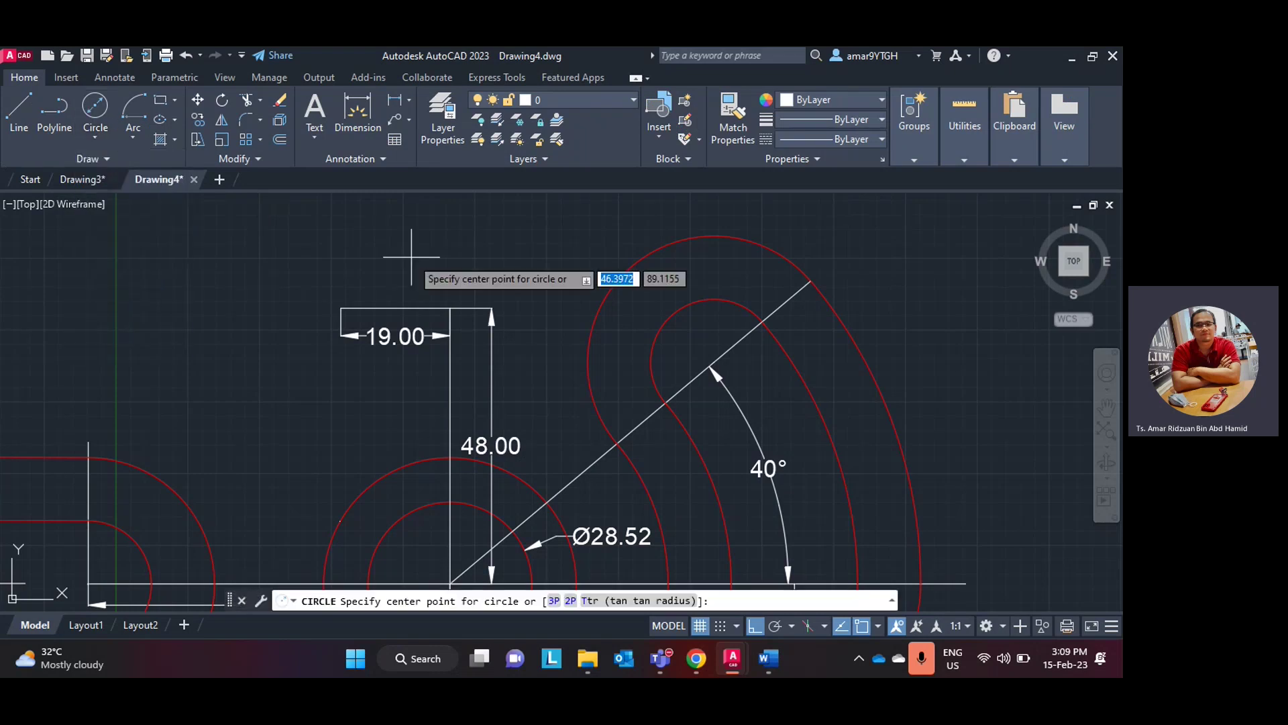
click(341, 305)
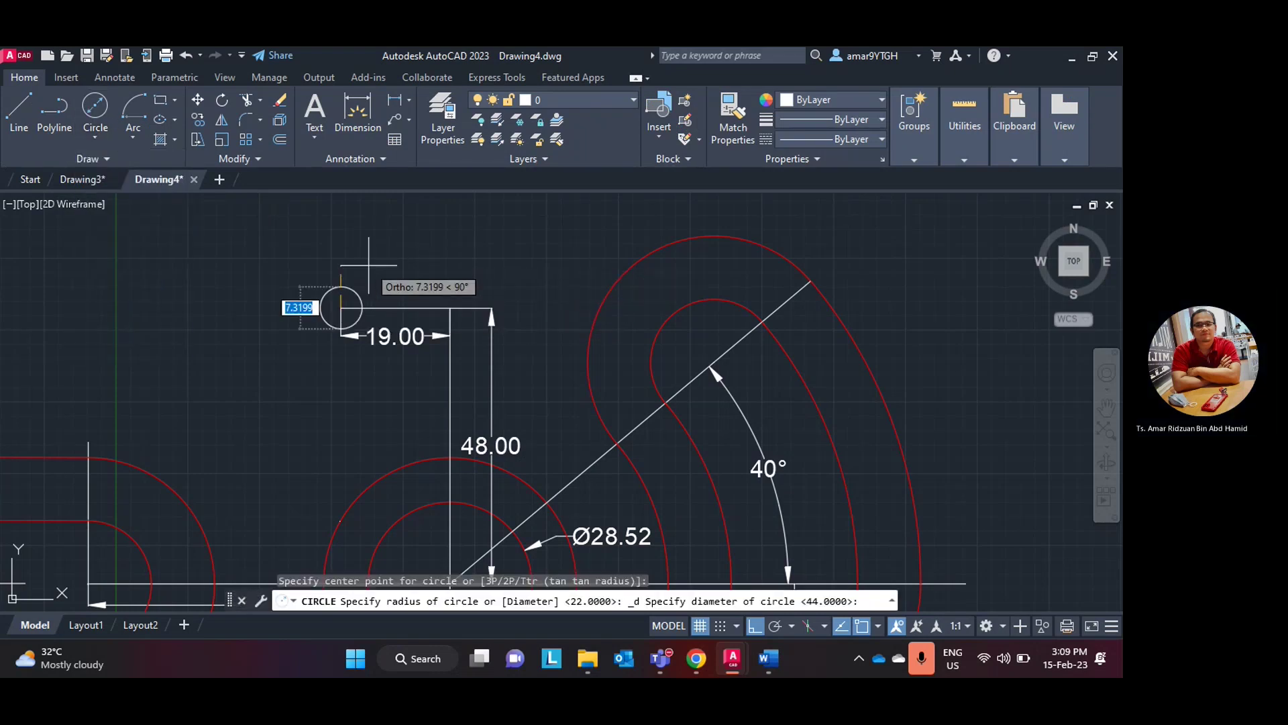
text(19.0)
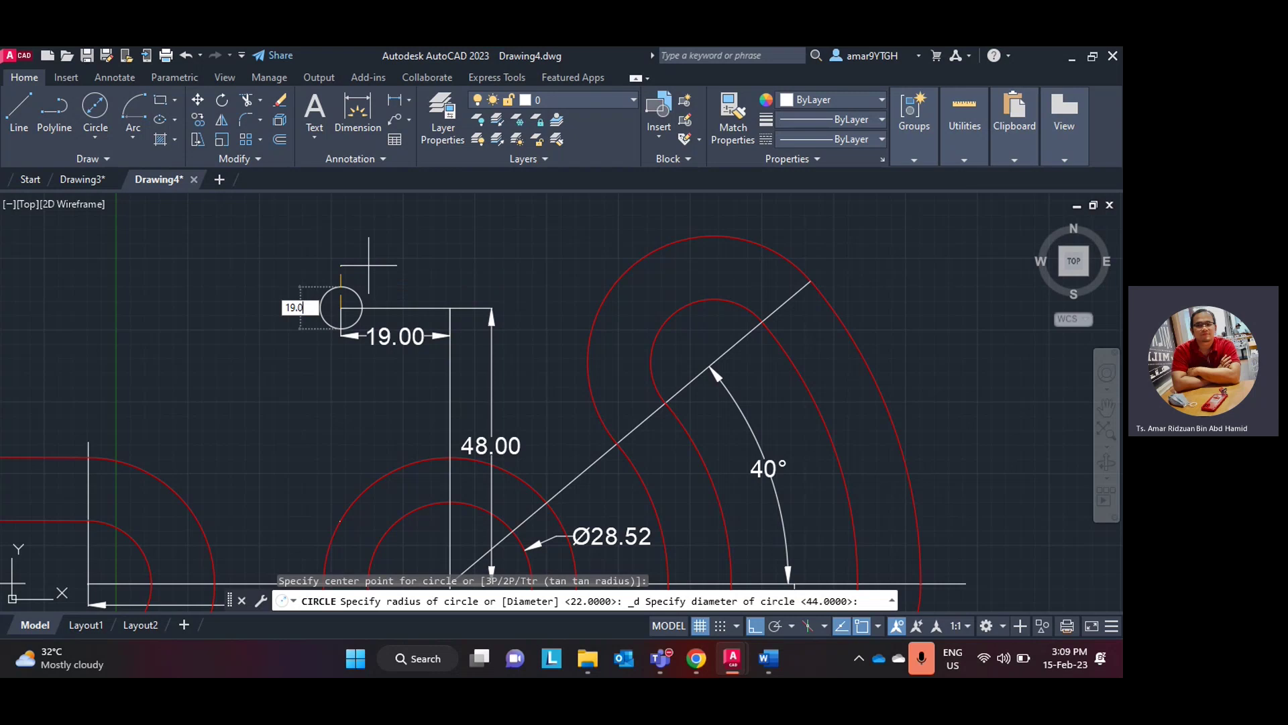
text(5)
key(Return)
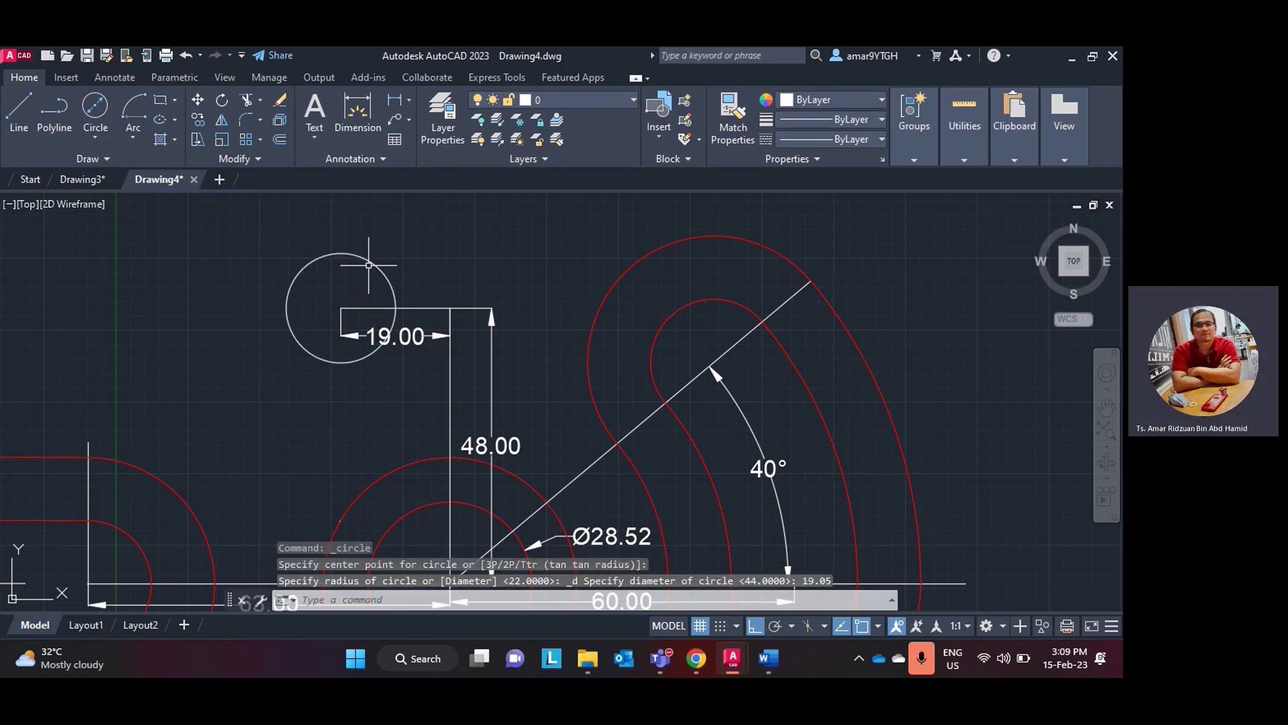
- Add a diameter dimension labelling the new circle Ø19.05
click(409, 102)
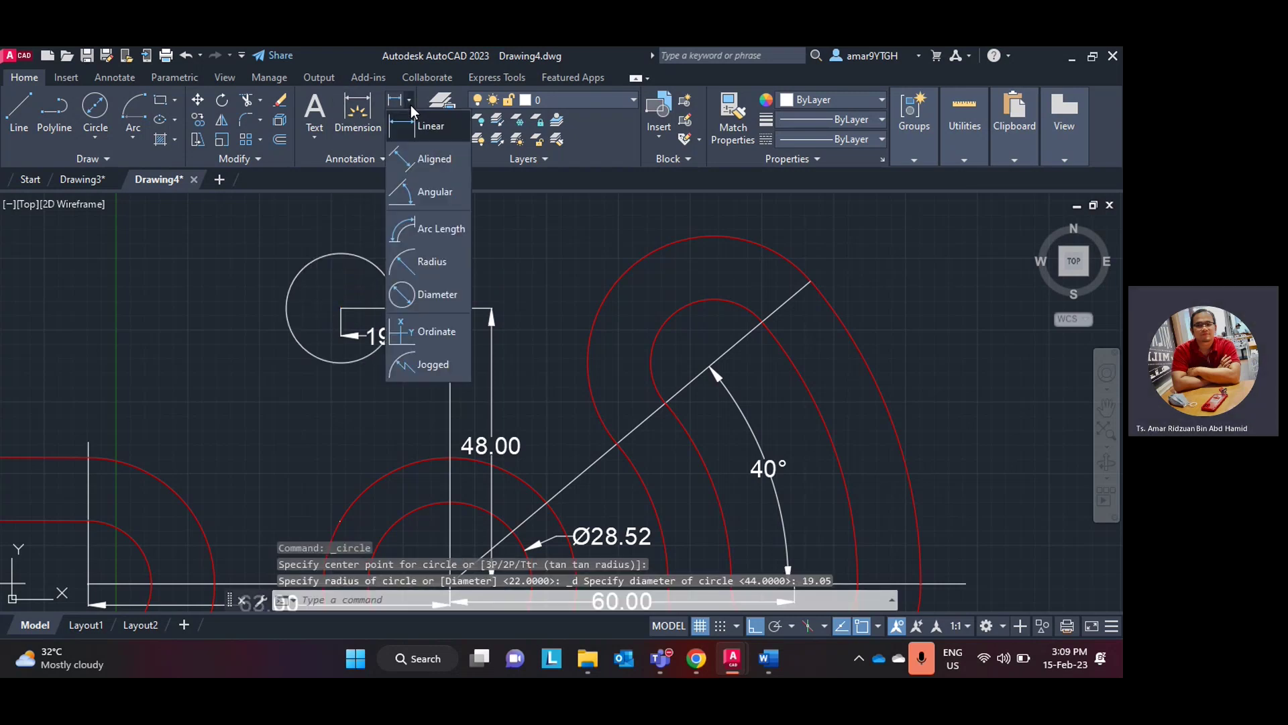
click(429, 294)
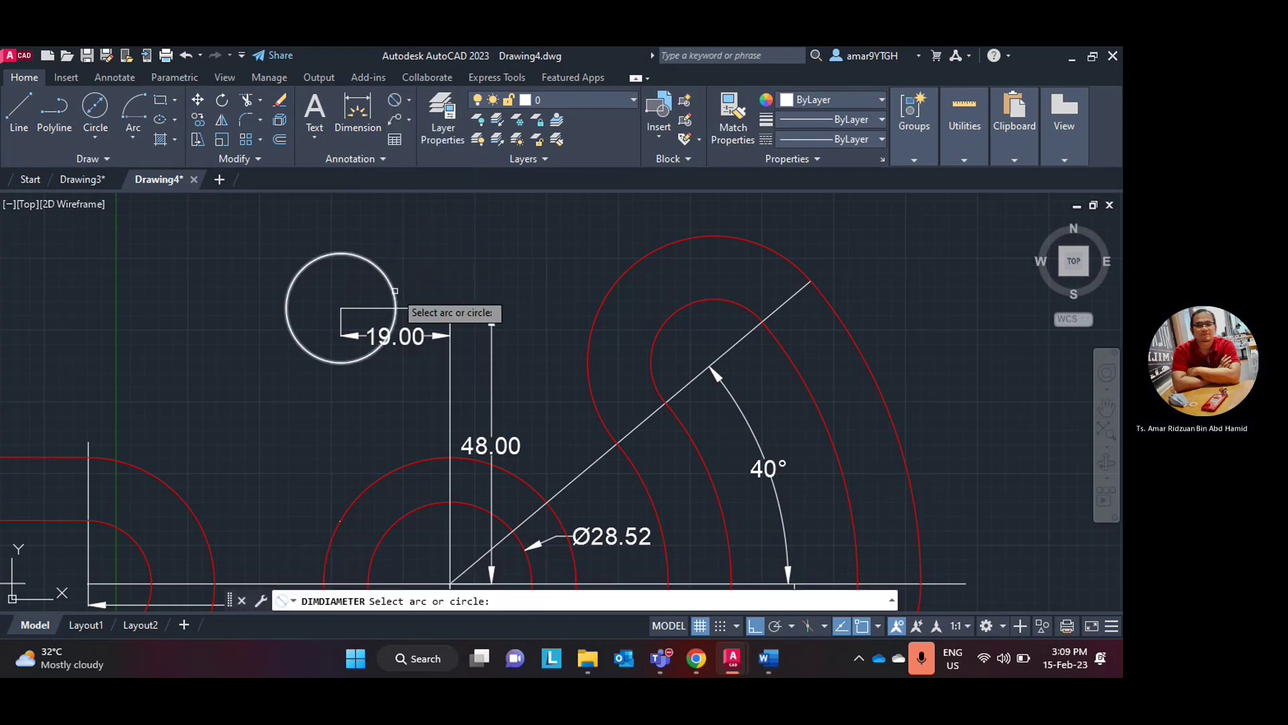
click(394, 295)
click(400, 287)
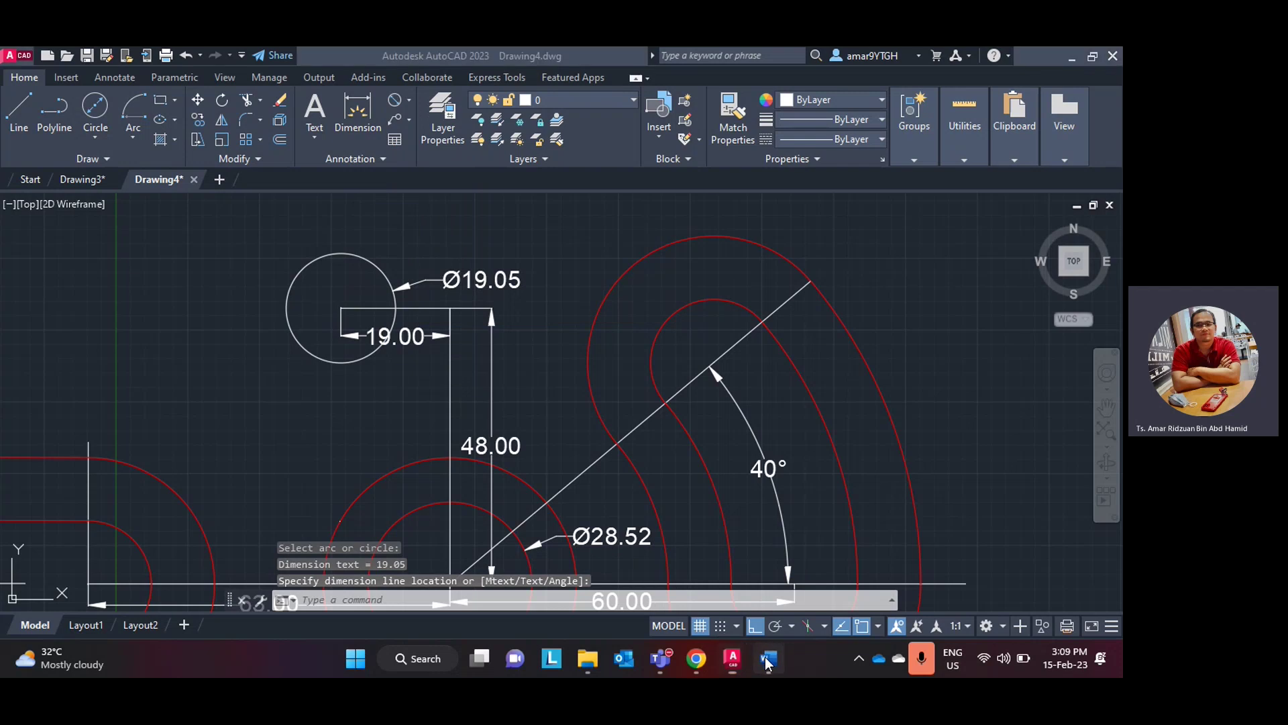
click(769, 660)
click(768, 659)
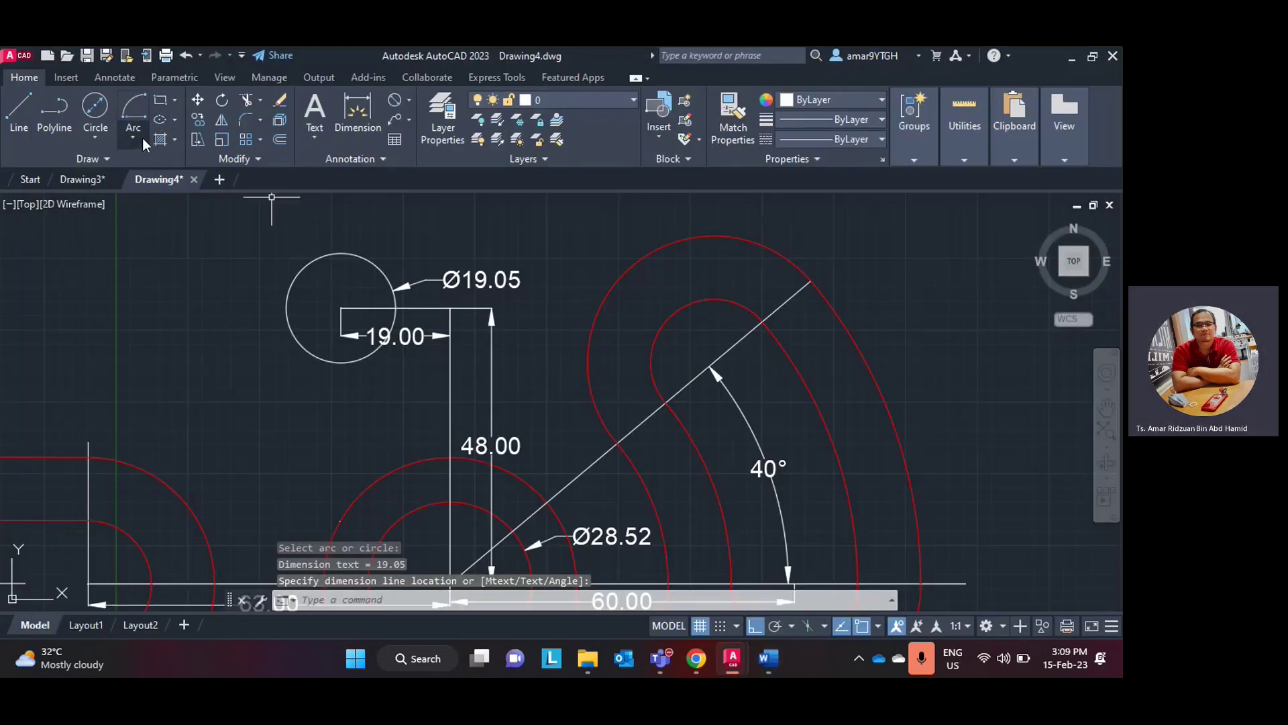
- Draw a concentric Ø40 circle around the Ø19.05 circle
click(107, 136)
click(111, 169)
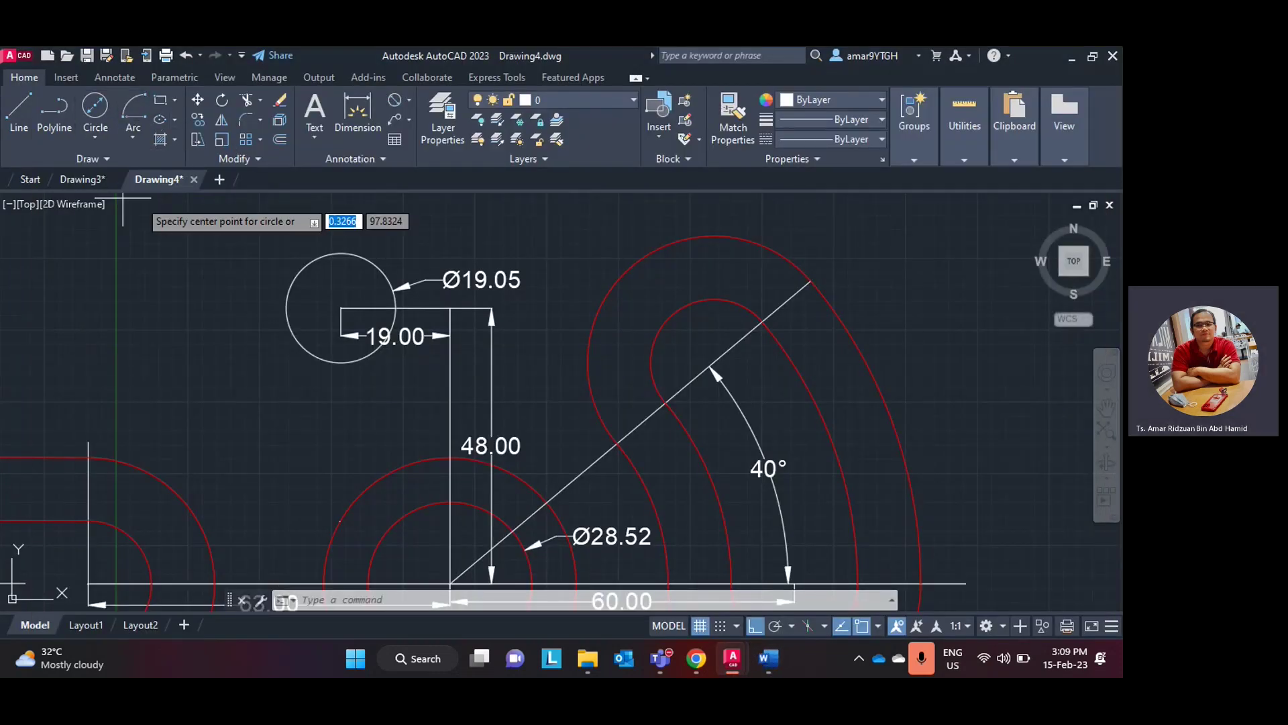
click(375, 265)
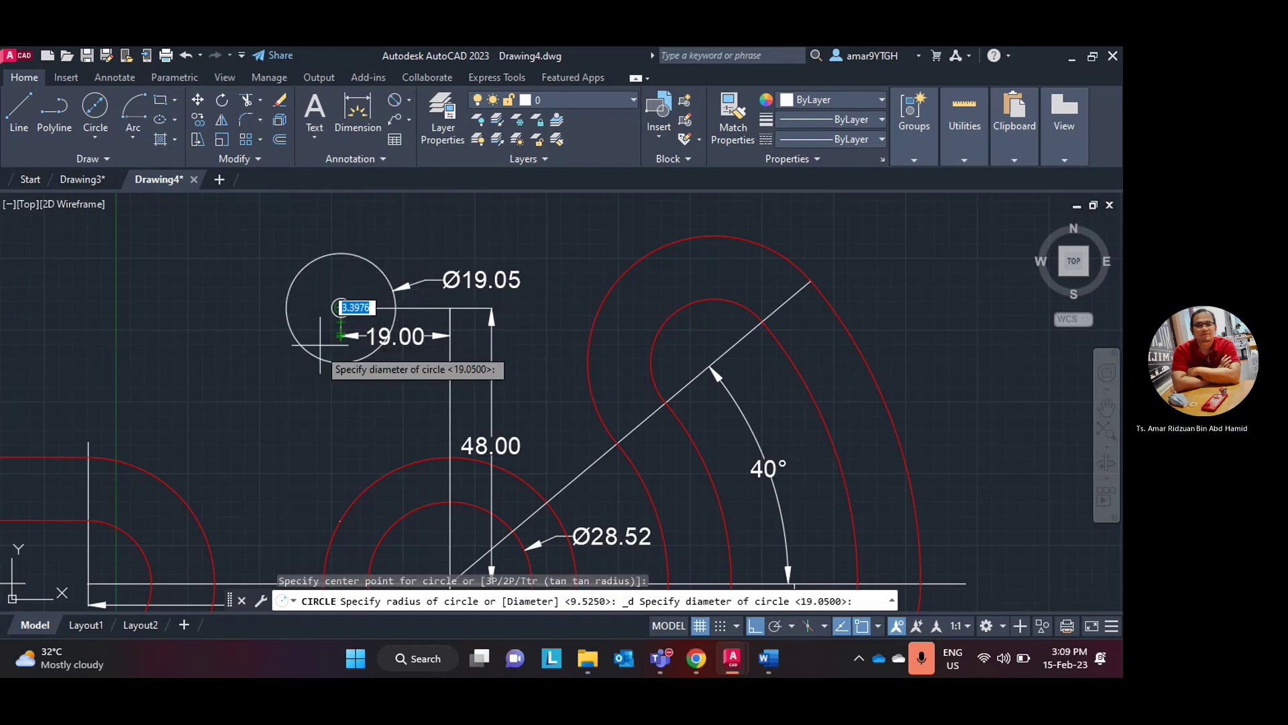
text(4)
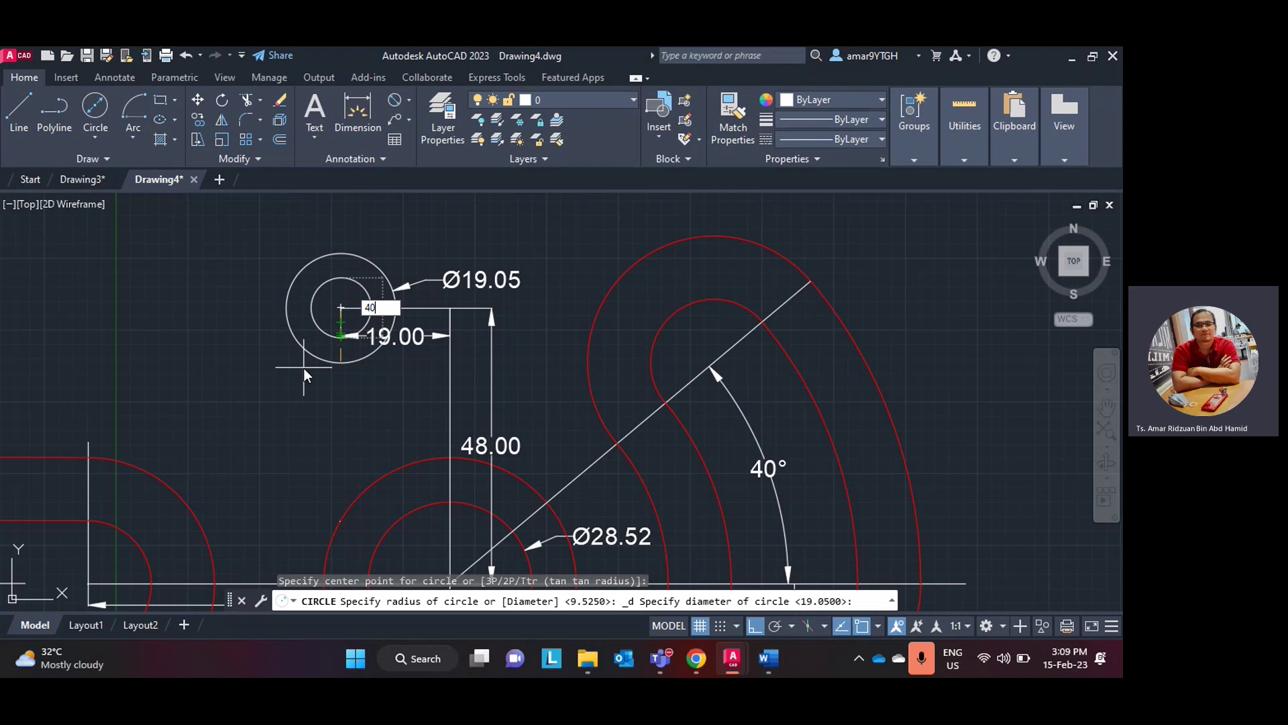
text(0)
key(Return)
scroll(308, 365, up, 1)
scroll(310, 367, down, 1)
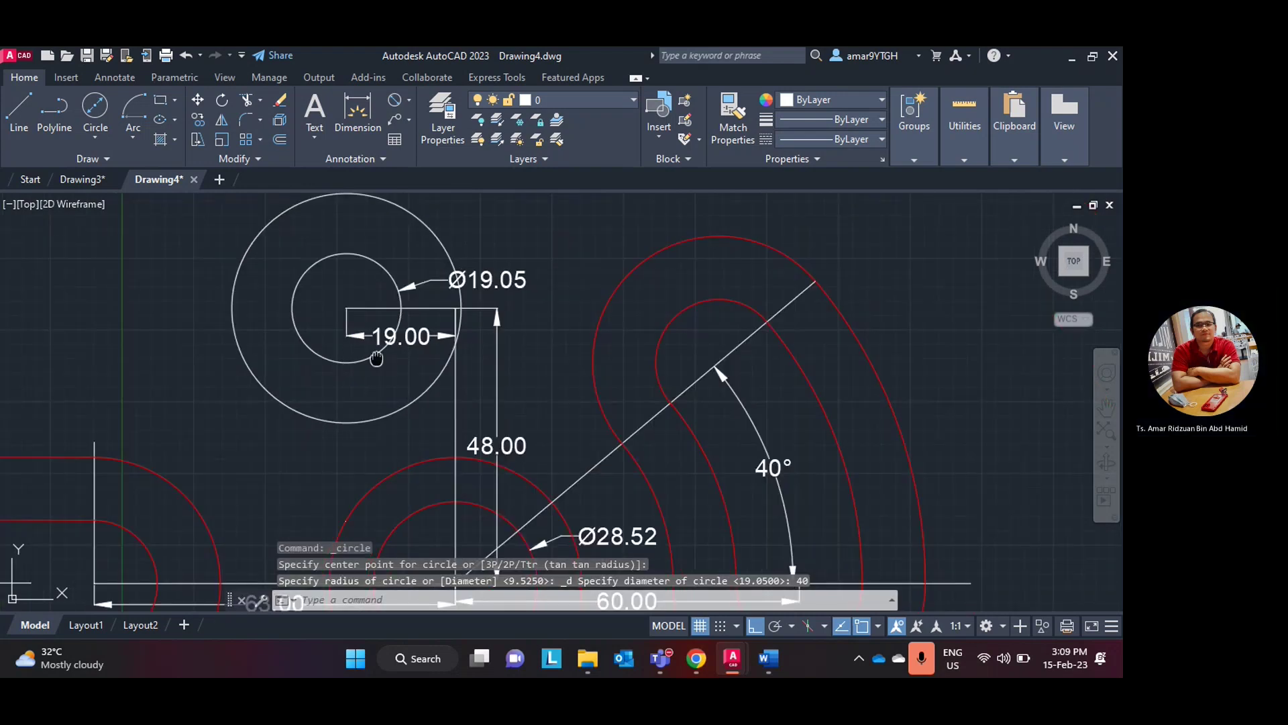
middle_drag(376, 359, 374, 410)
scroll(426, 280, down, 2)
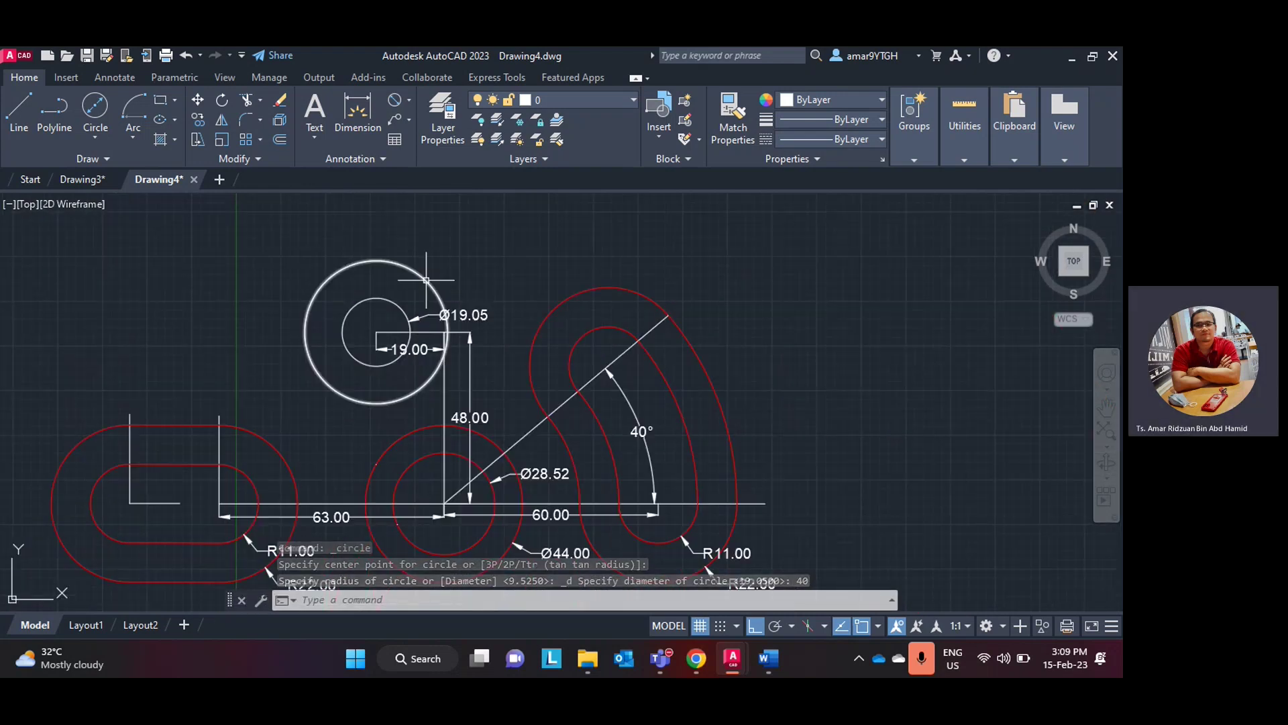
- Set the Ø40 and Ø19.05 circles' colour to Red
click(426, 279)
click(400, 308)
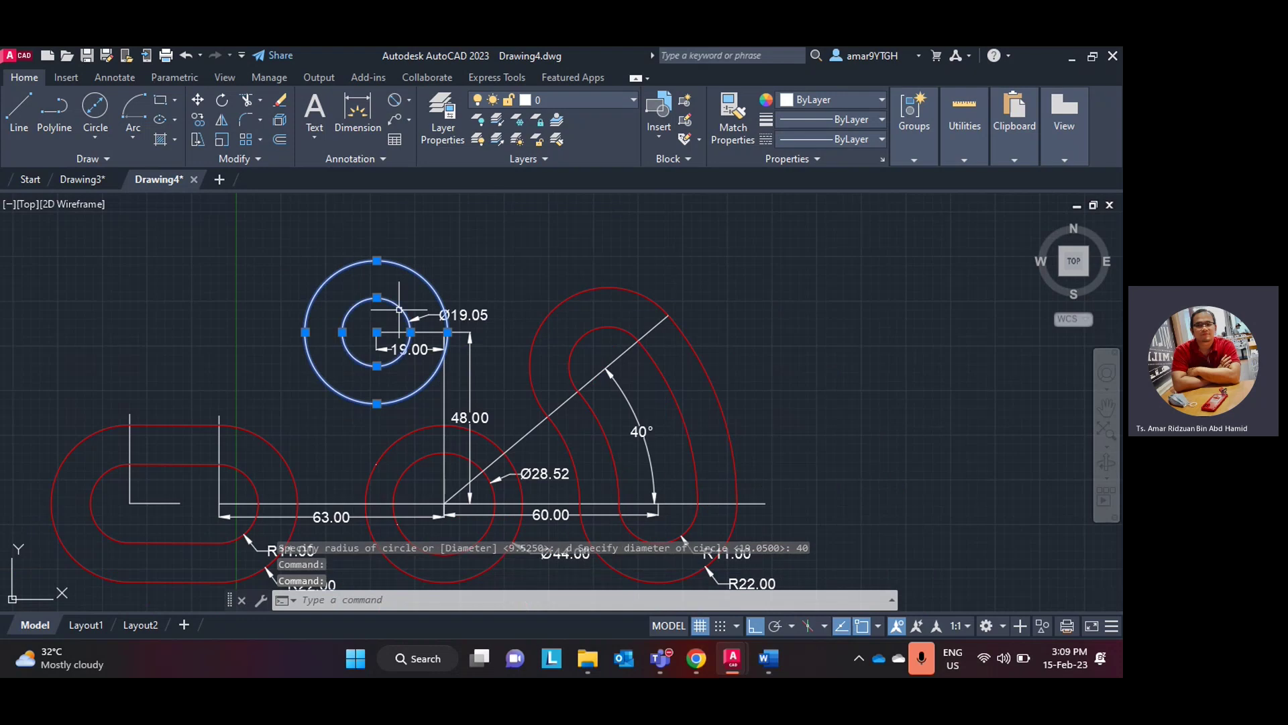
click(820, 101)
click(787, 258)
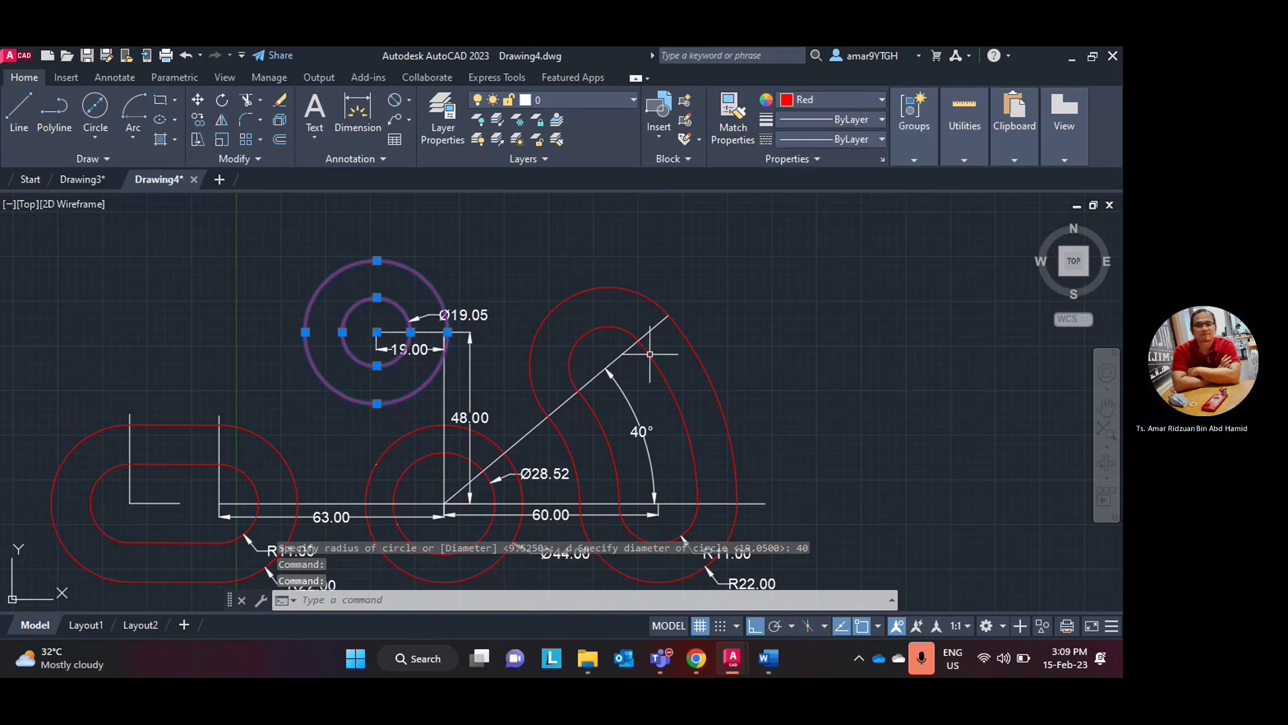
key(Escape)
scroll(461, 349, up, 2)
scroll(463, 346, down, 2)
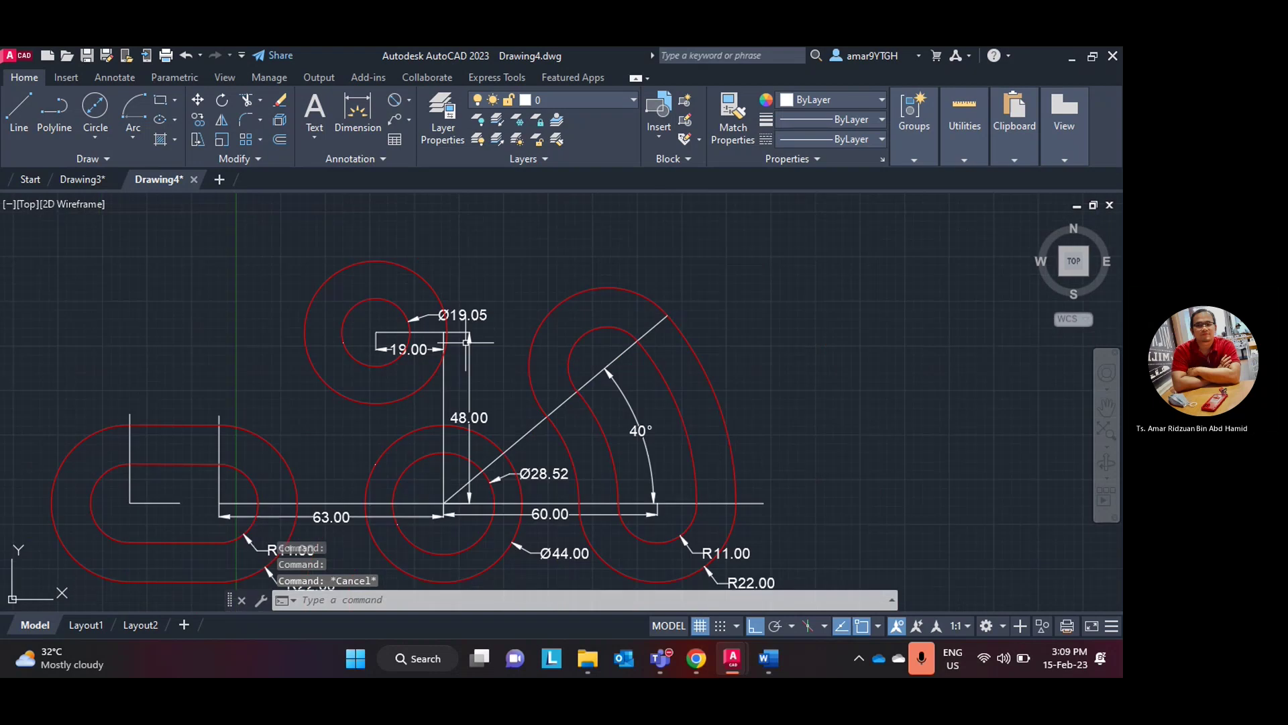
middle_drag(478, 345, 520, 275)
scroll(526, 295, up, 4)
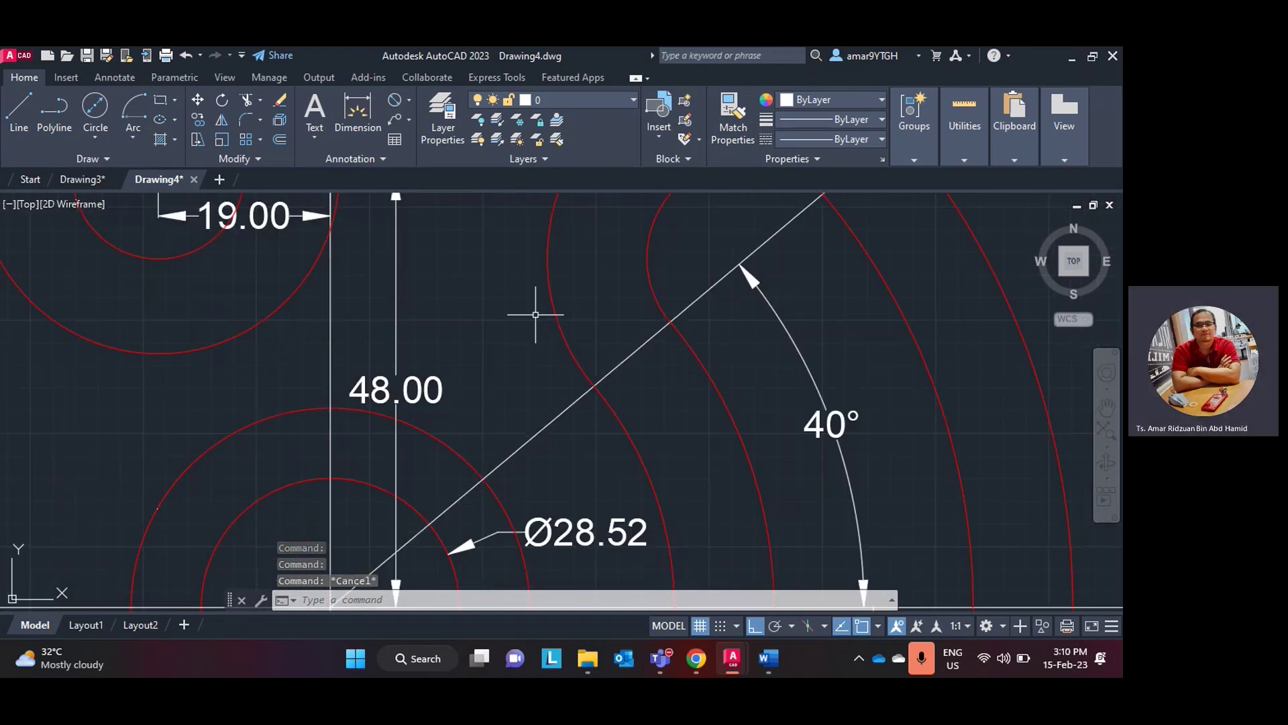
scroll(535, 311, down, 6)
scroll(517, 311, up, 2)
middle_drag(517, 311, 546, 350)
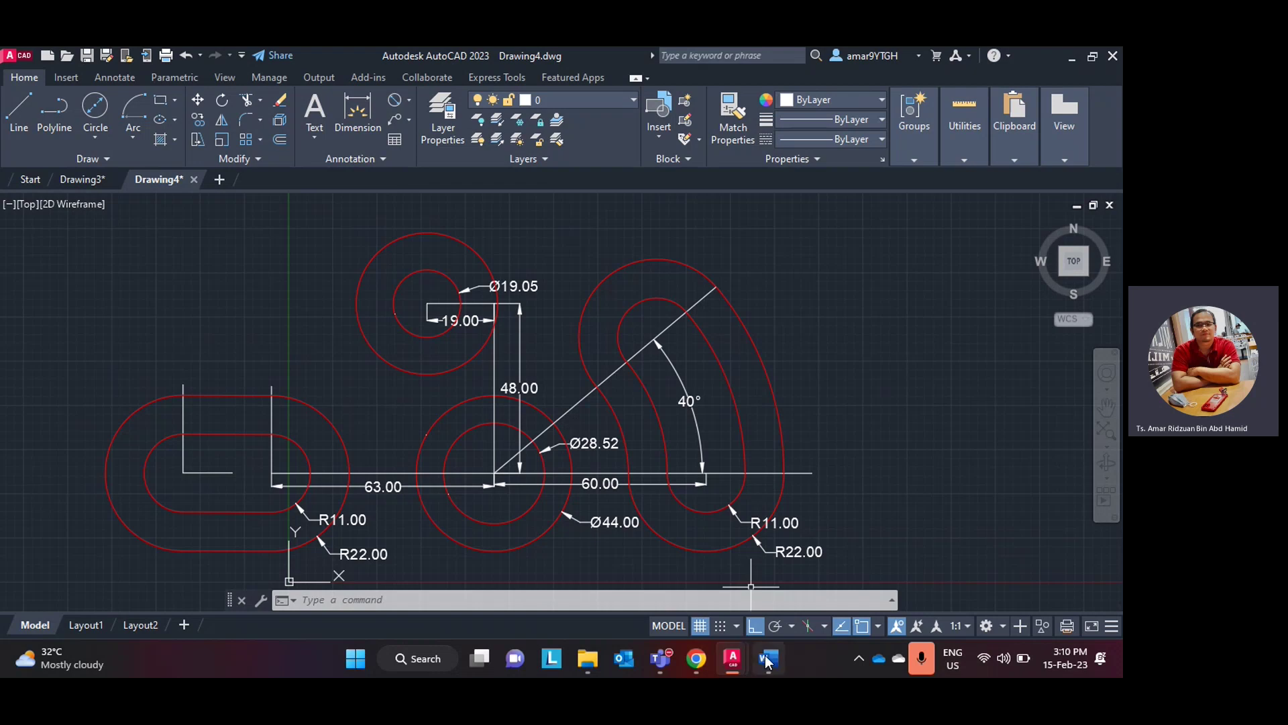
click(769, 659)
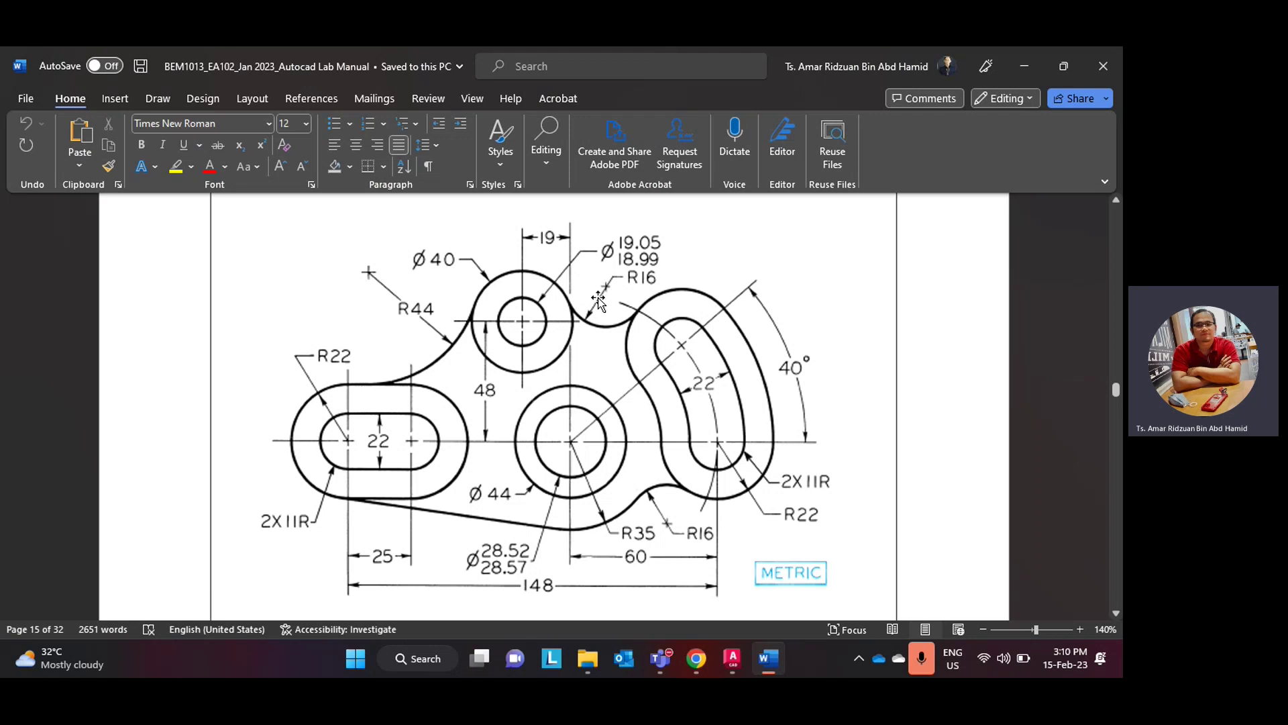
- Minimise the lab manual to return to the AutoCAD drawing
click(770, 662)
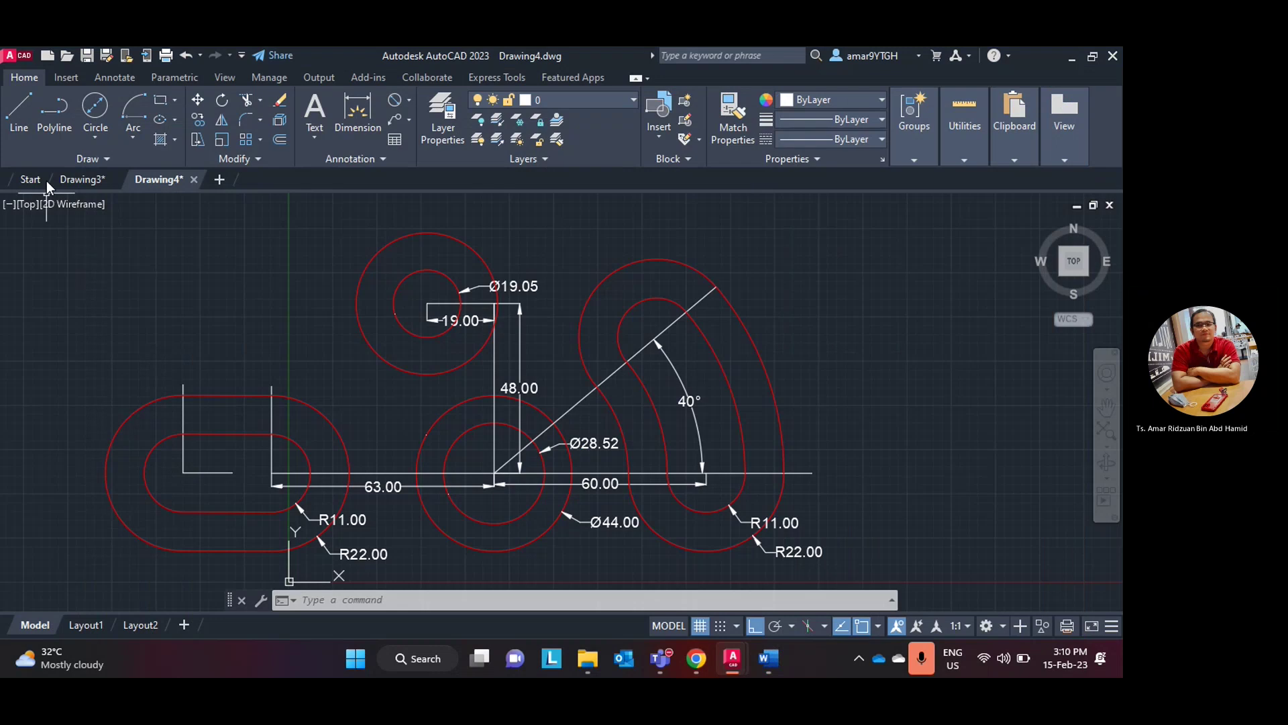
- Draw a radius-16 circle with Tan, Tan, Radius, tangent to the curved slot's outer arc and the Ø40 circle
click(95, 138)
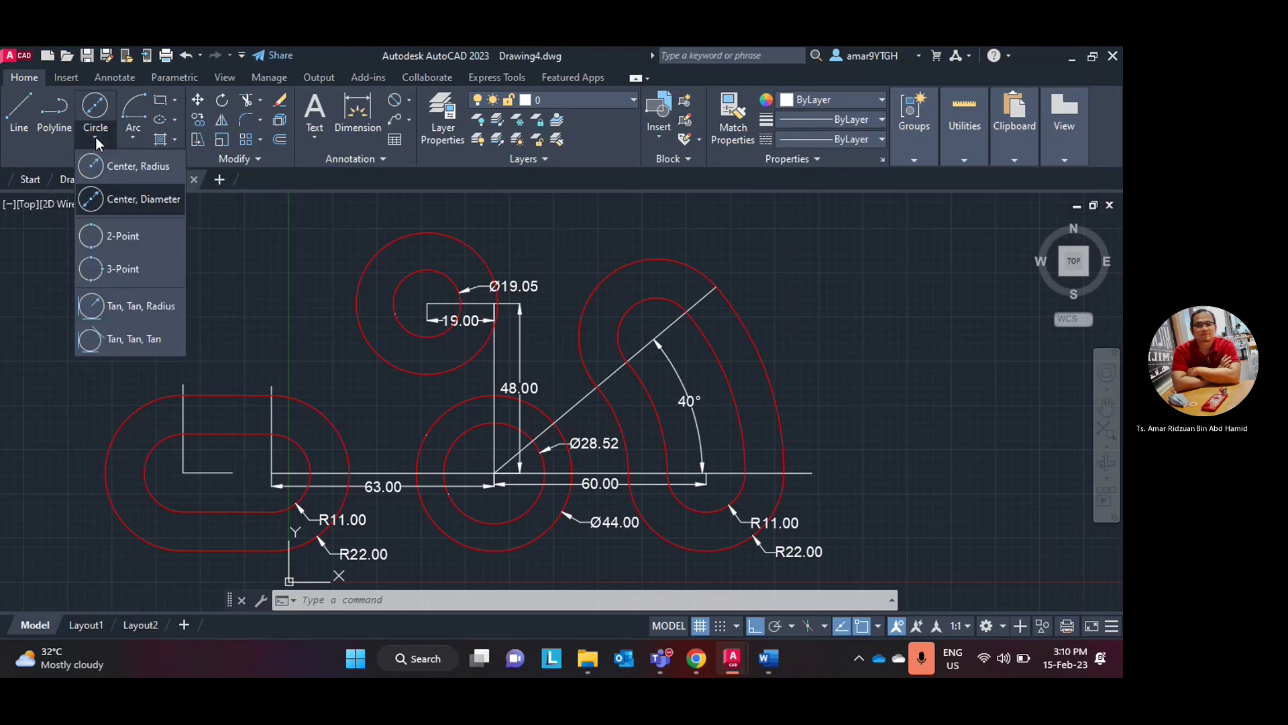
click(107, 306)
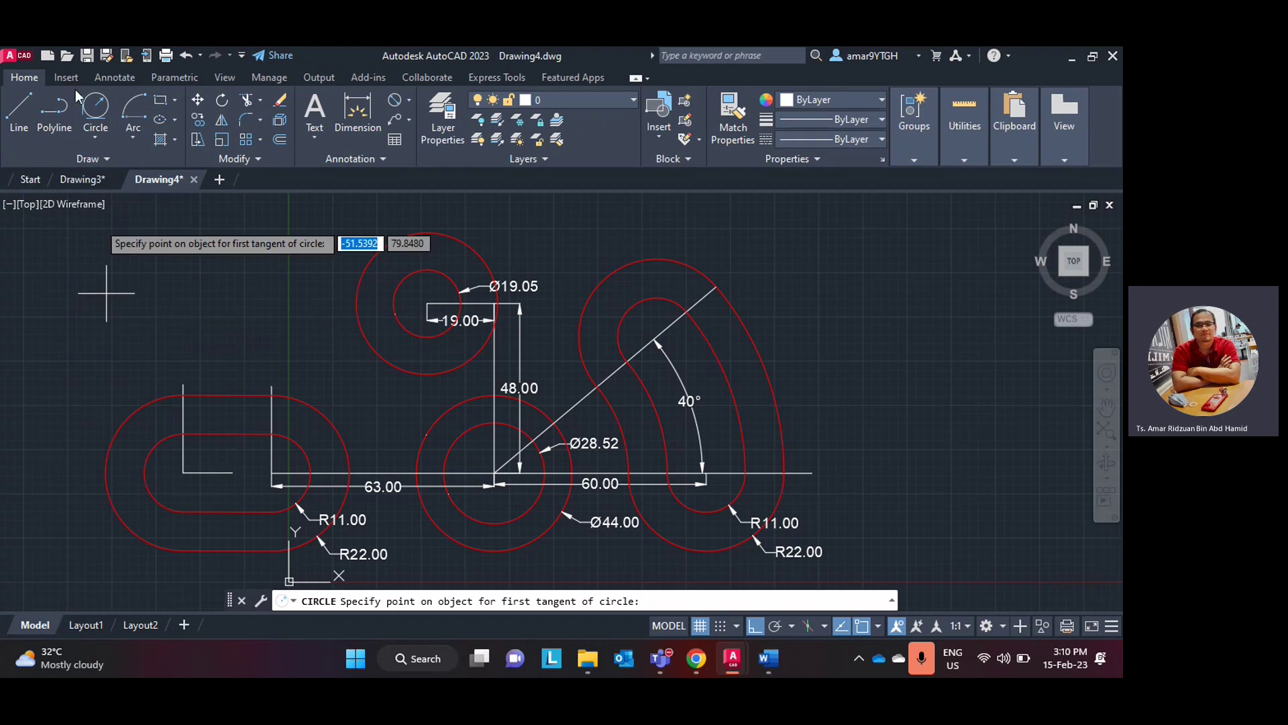
click(98, 137)
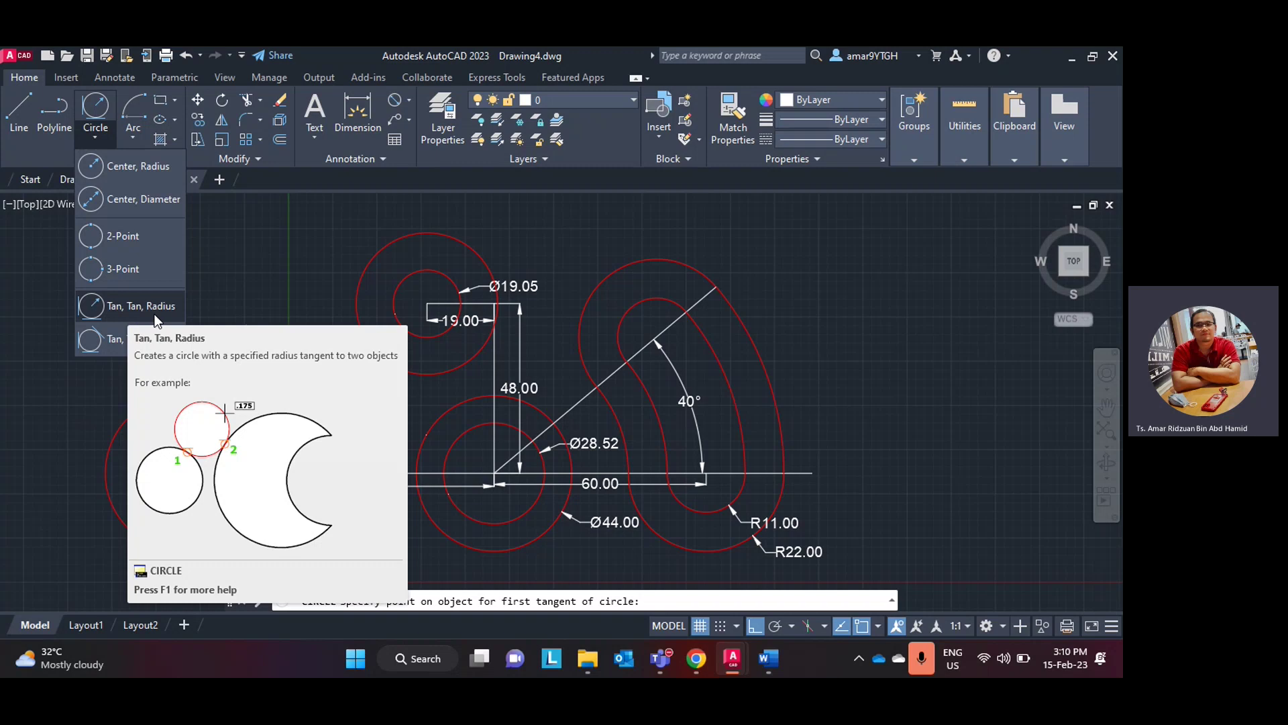
click(153, 309)
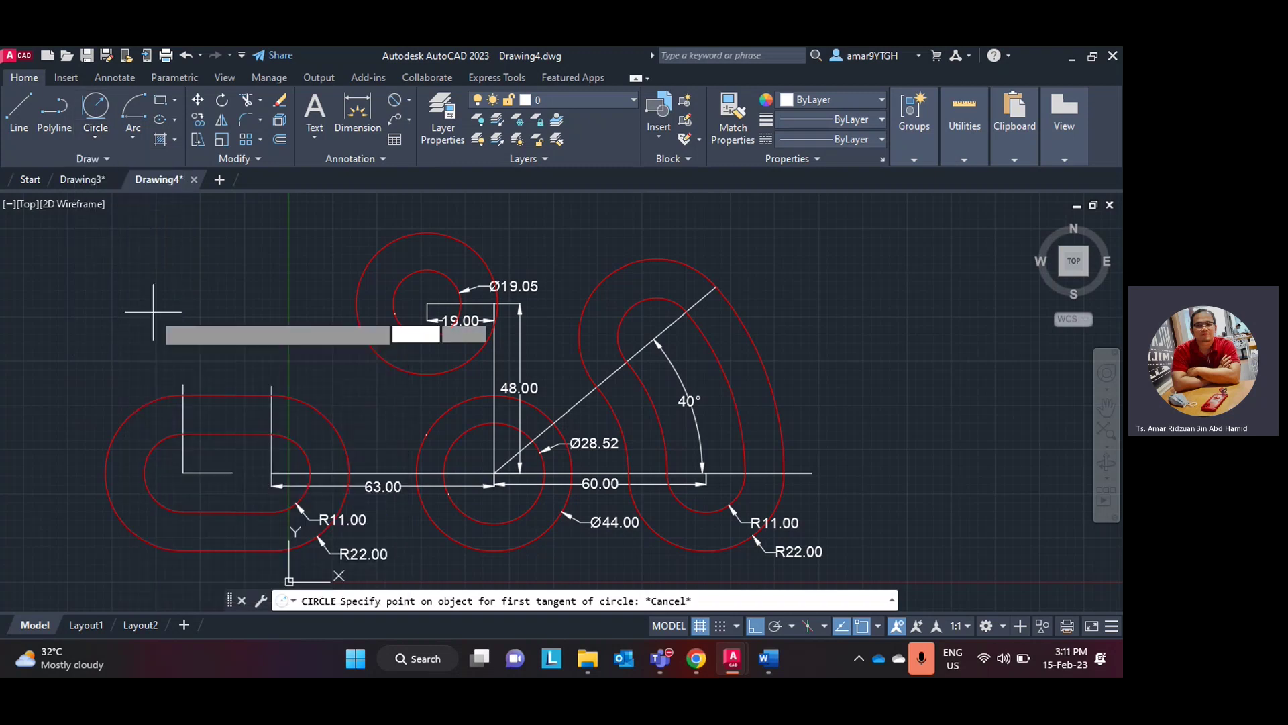
click(581, 316)
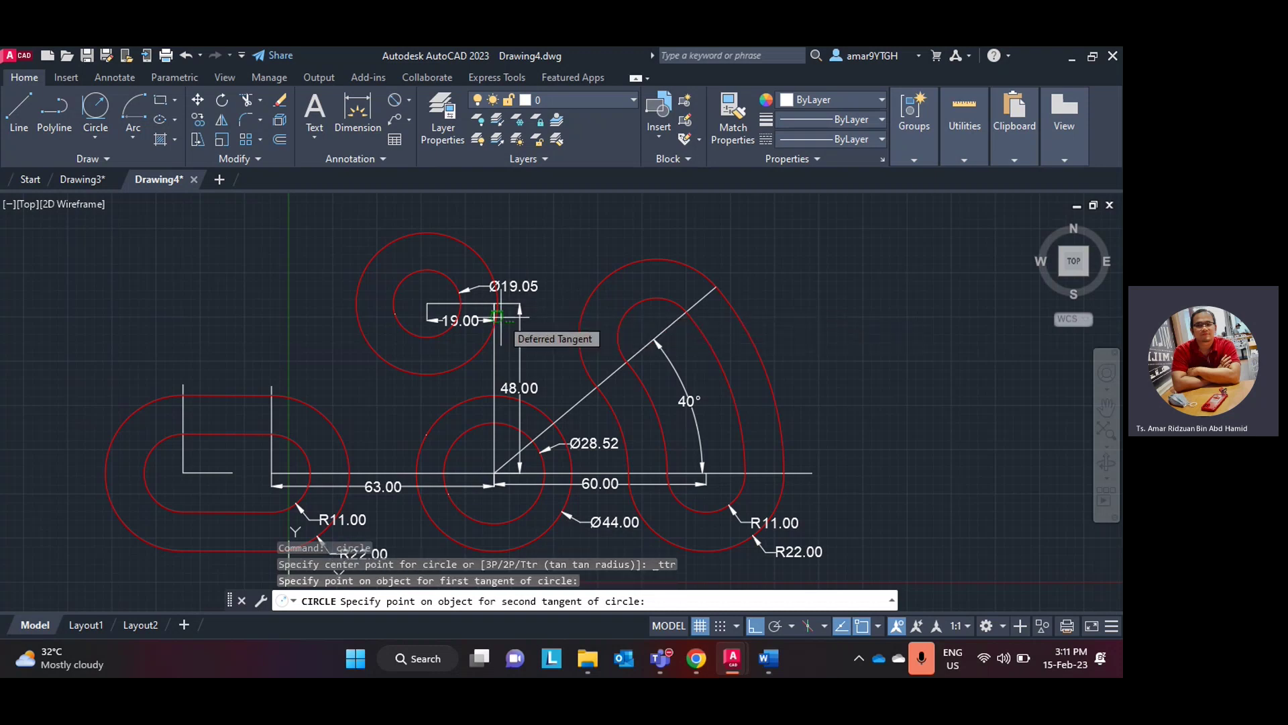
scroll(498, 318, up, 5)
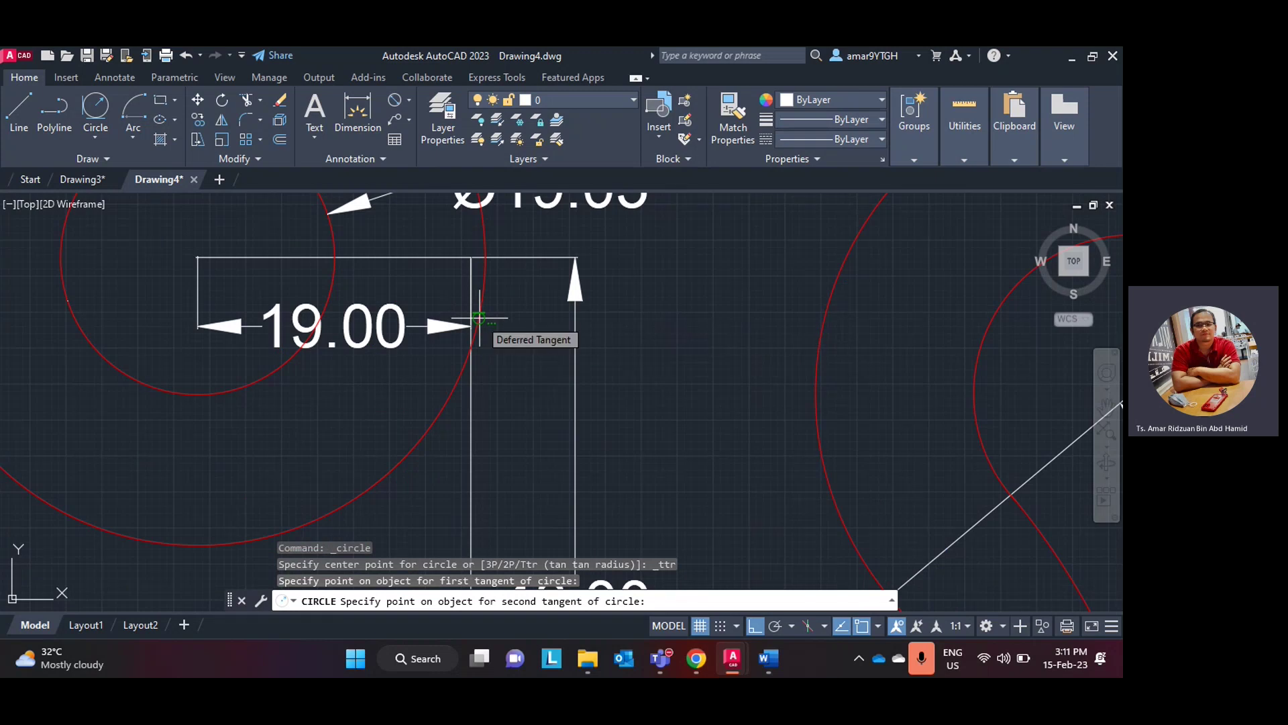
click(479, 318)
scroll(540, 298, down, 3)
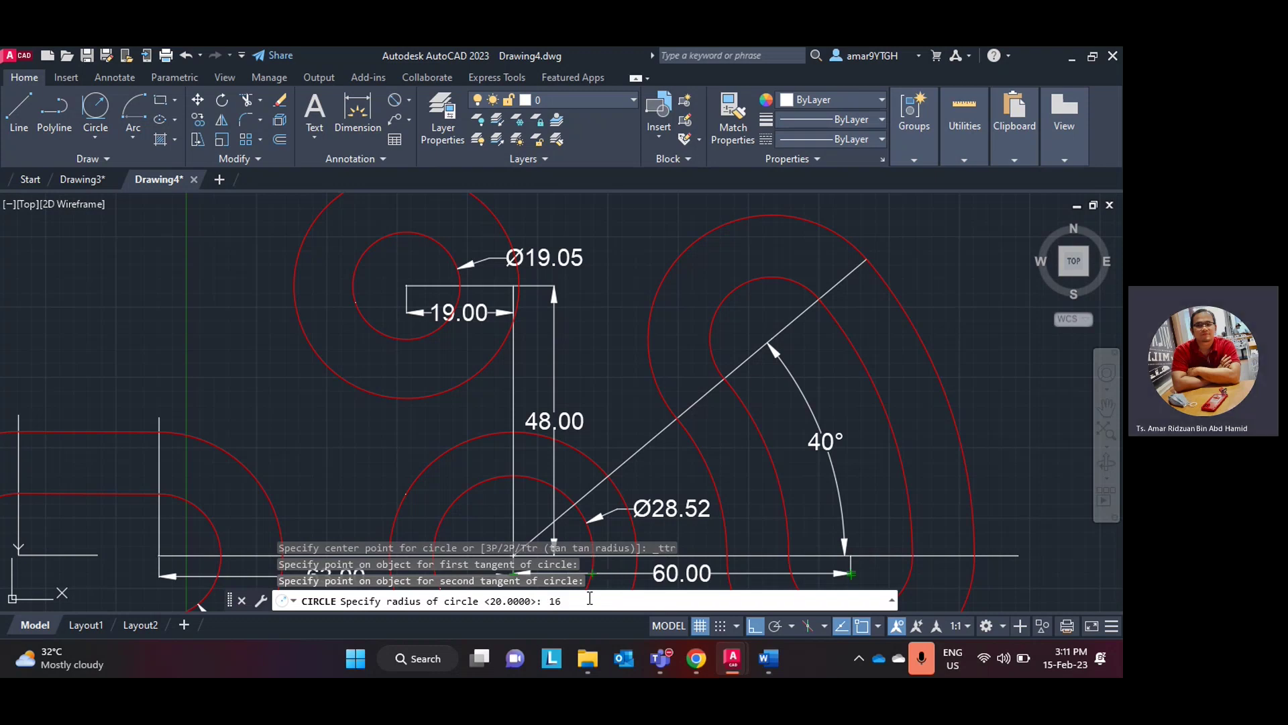
key(Return)
scroll(625, 348, down, 5)
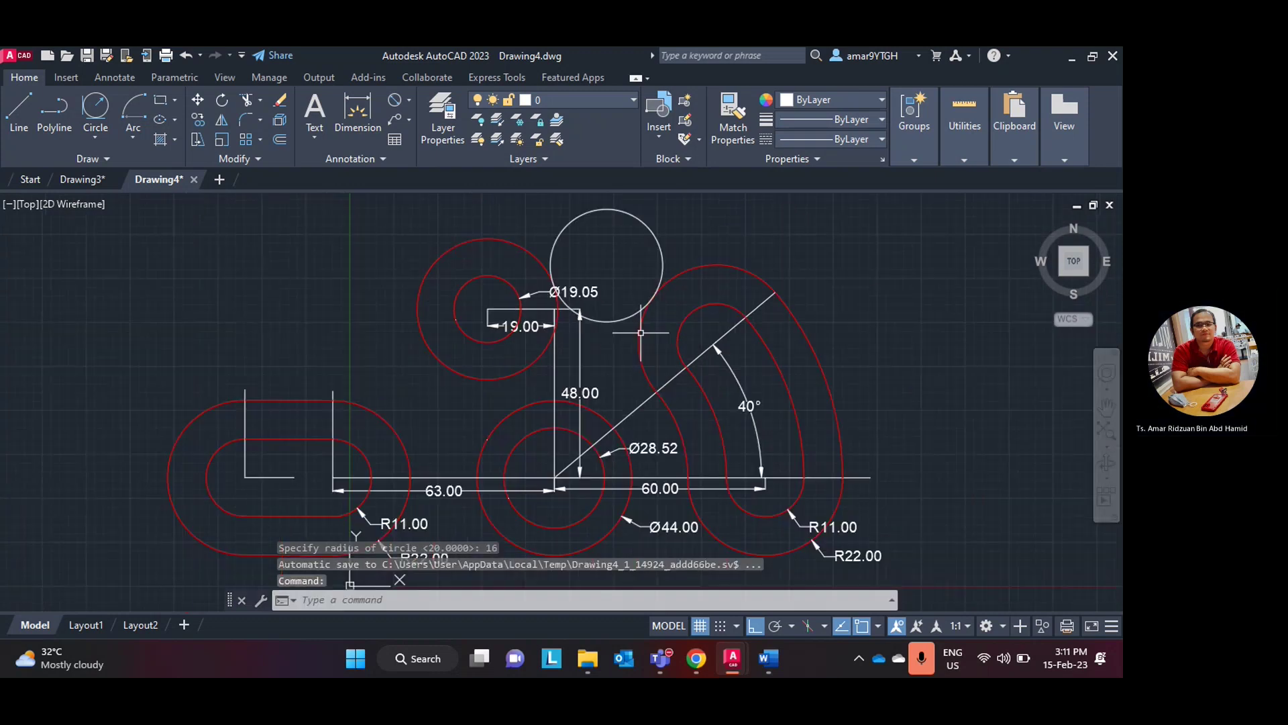
scroll(590, 368, up, 5)
scroll(587, 370, down, 2)
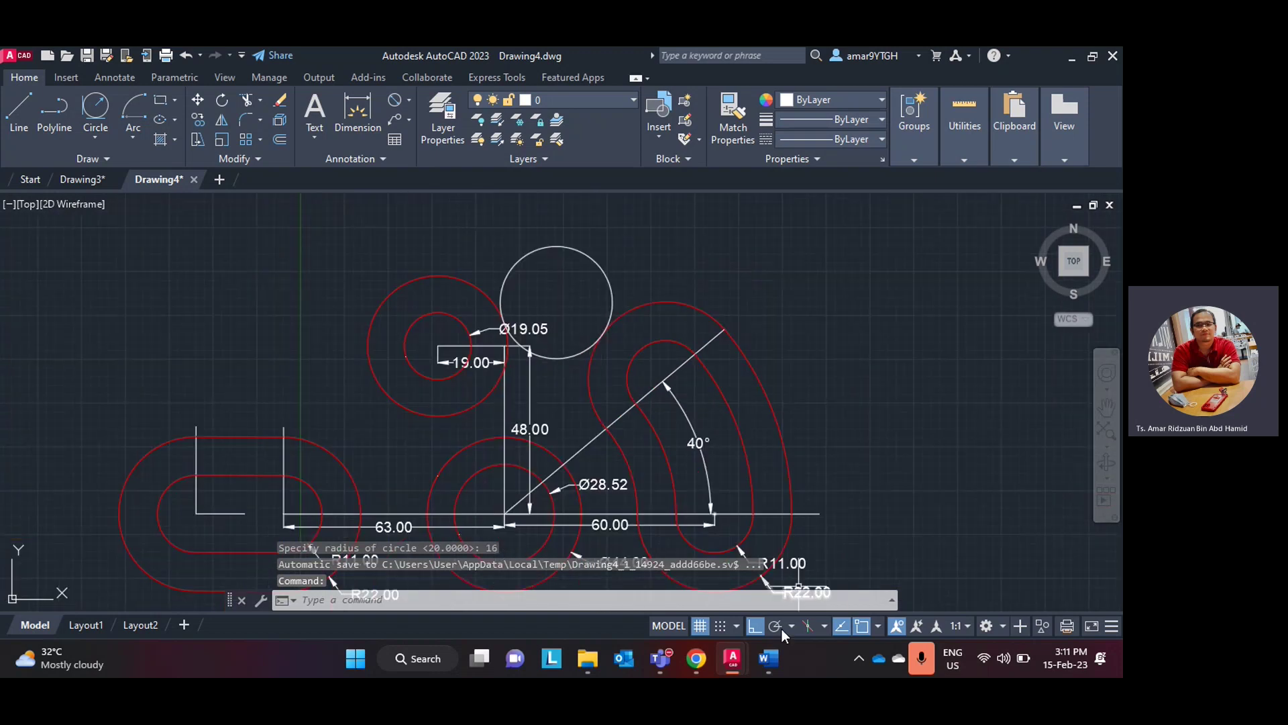
click(768, 658)
click(768, 657)
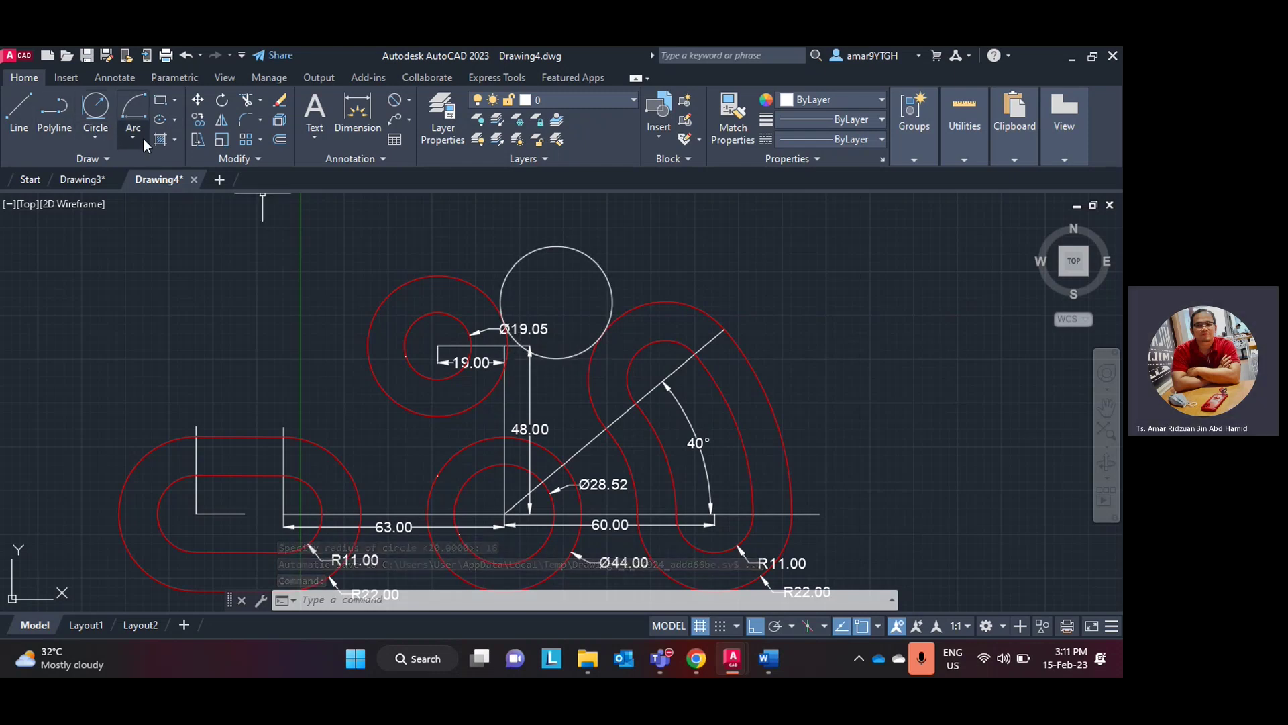
- Start a radius dimension for the new R16 circle
click(95, 139)
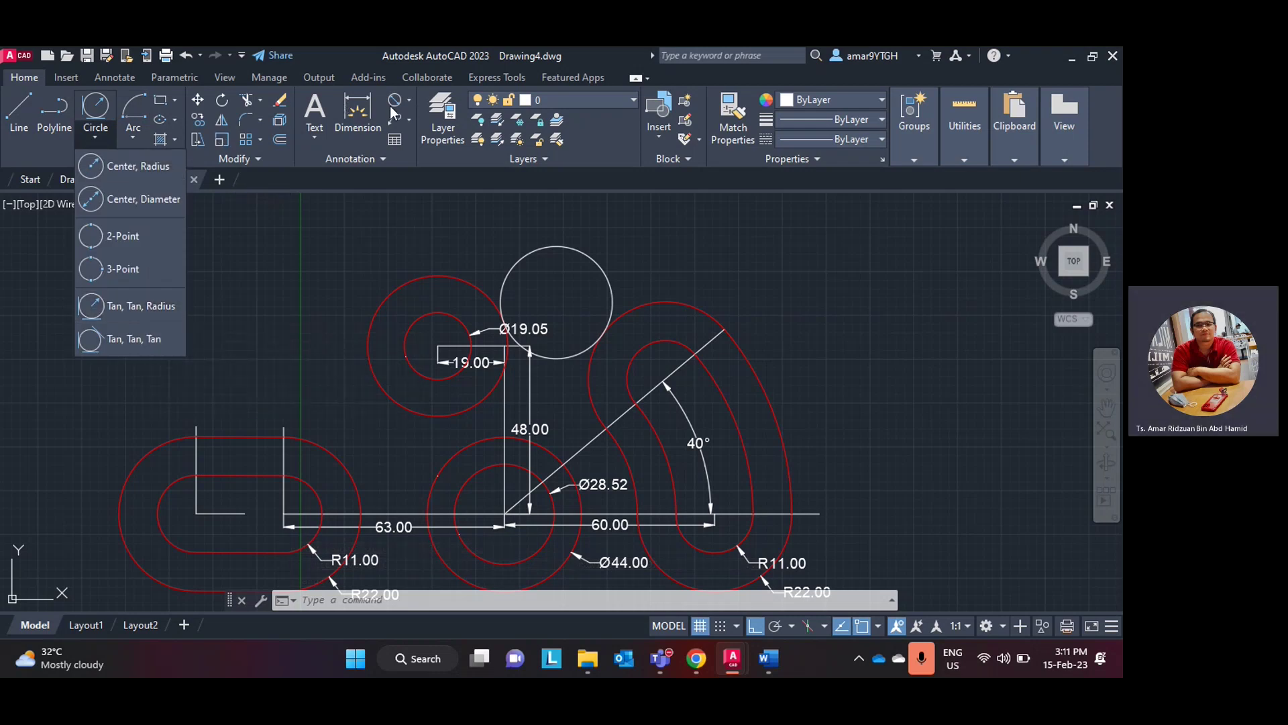
click(408, 103)
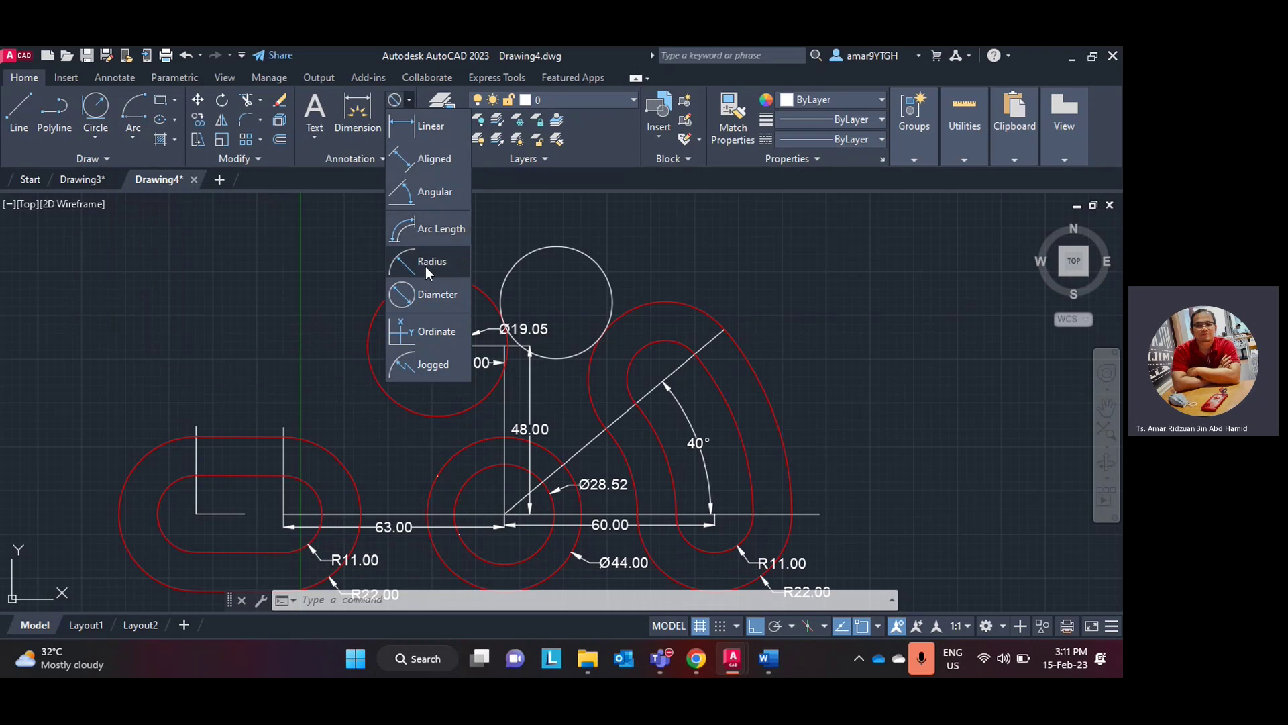
click(425, 267)
- Dimension the radius-16 circle R16.00 and trim away its upper part
click(610, 256)
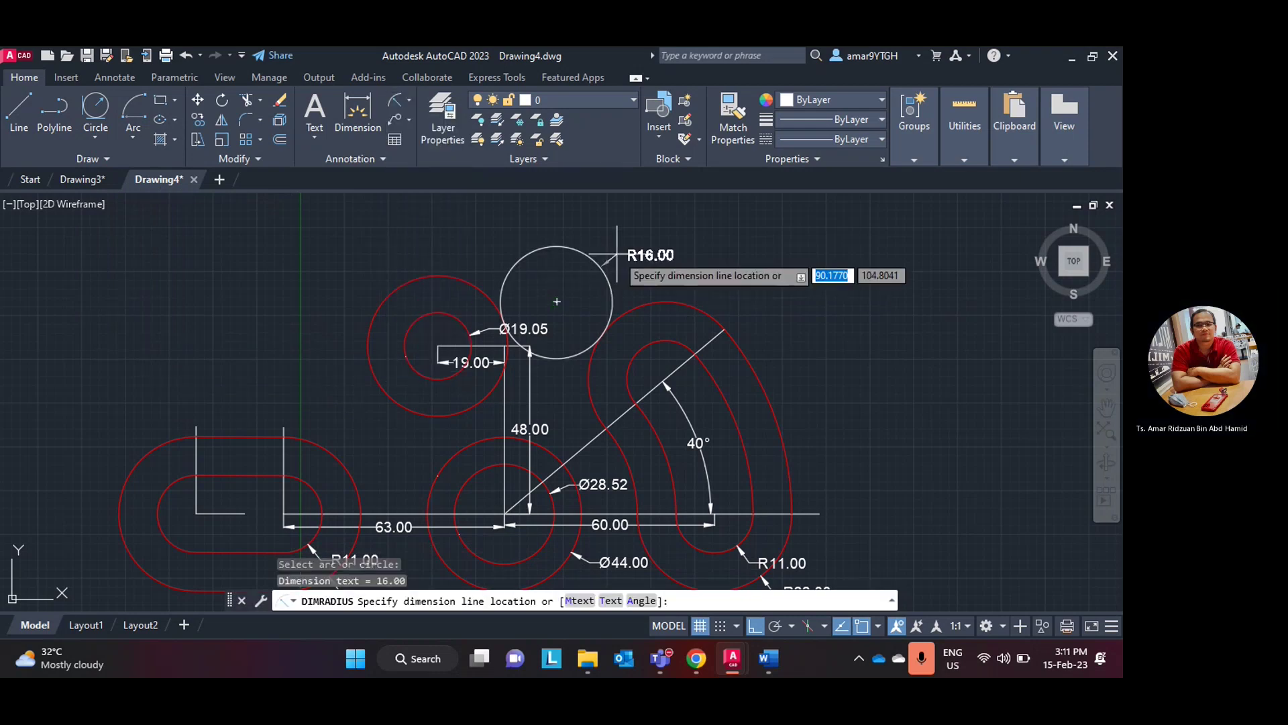
click(616, 254)
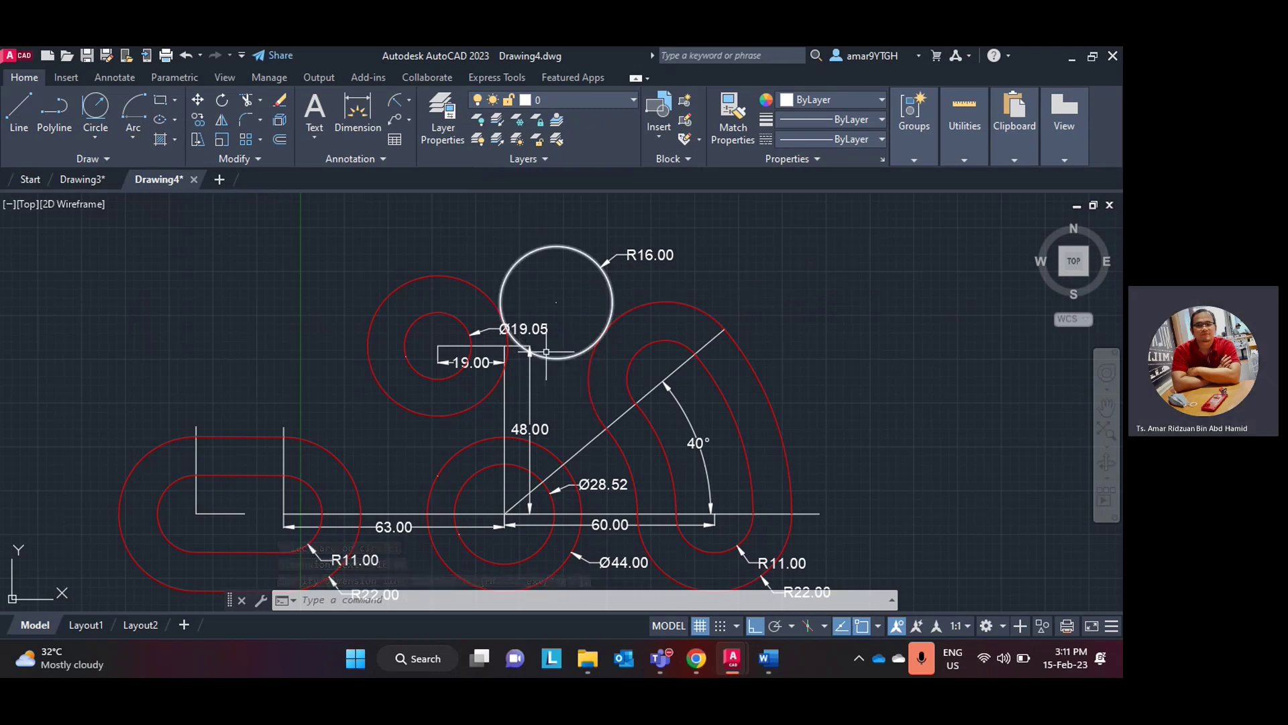
click(247, 101)
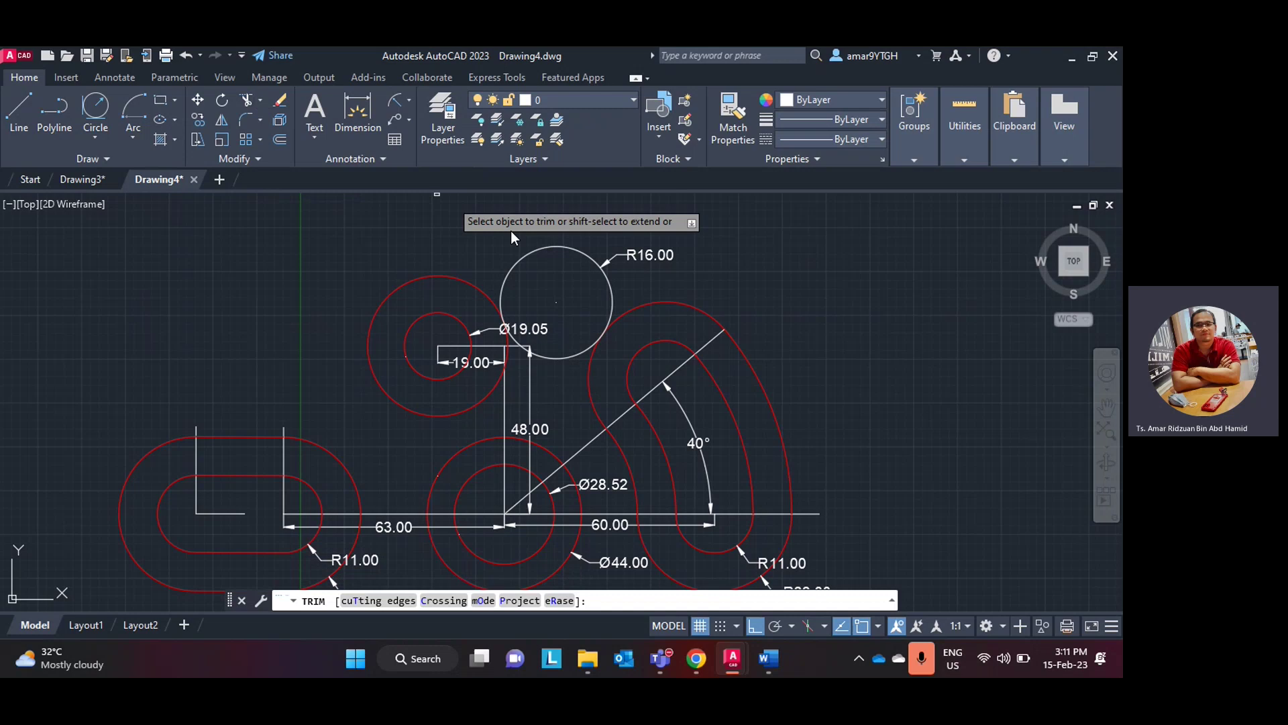
click(553, 247)
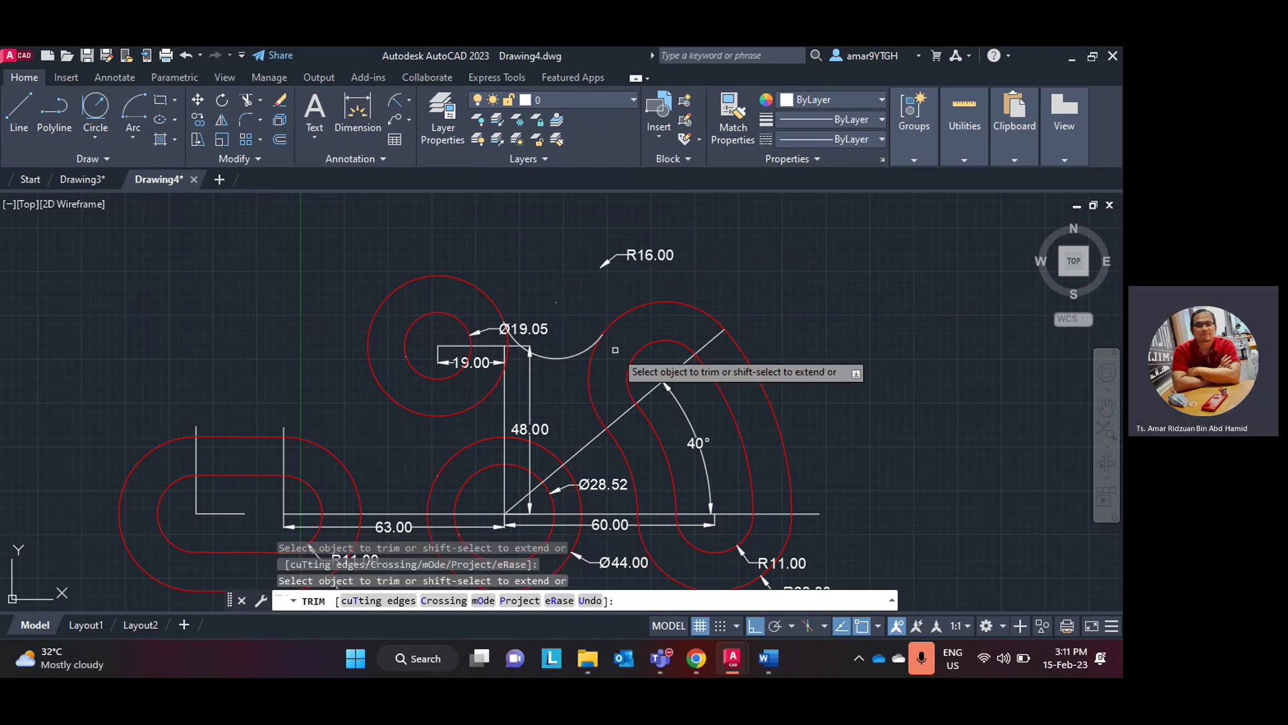
key(Escape)
- Replace the misplaced R16.00 dimension with a new one on the remaining tangent arc
click(639, 255)
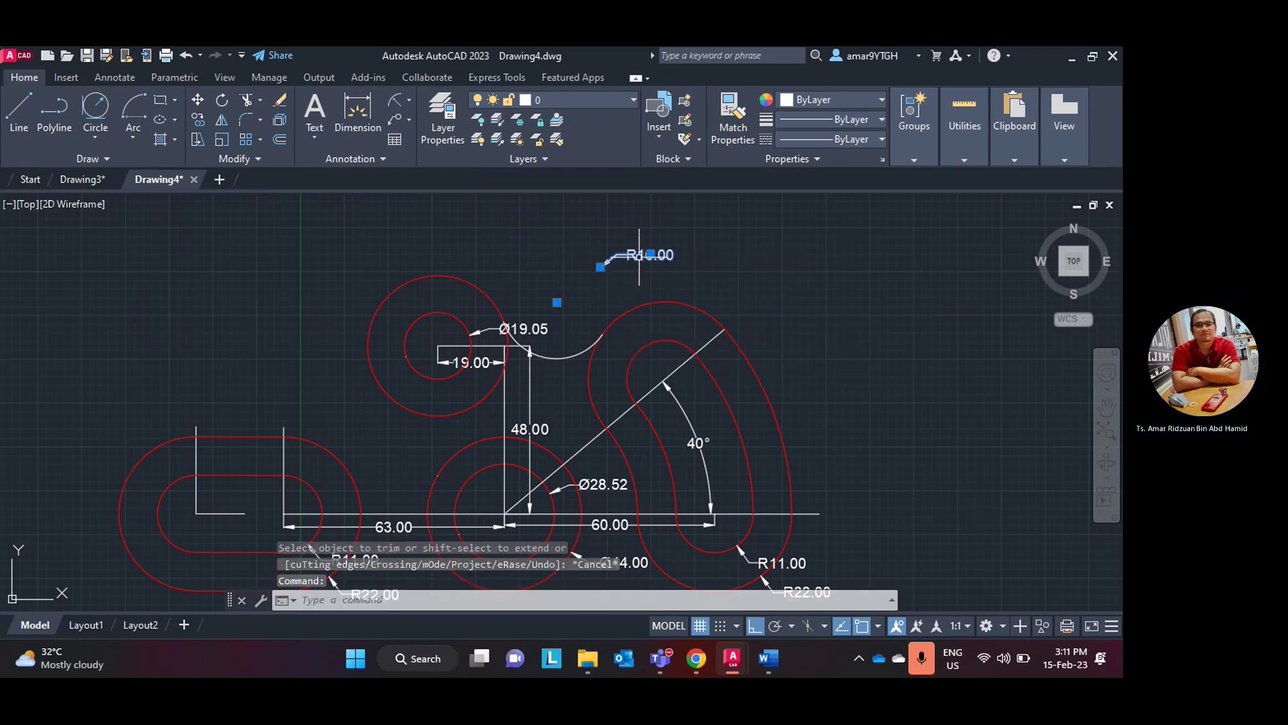
key(Delete)
scroll(633, 253, up, 4)
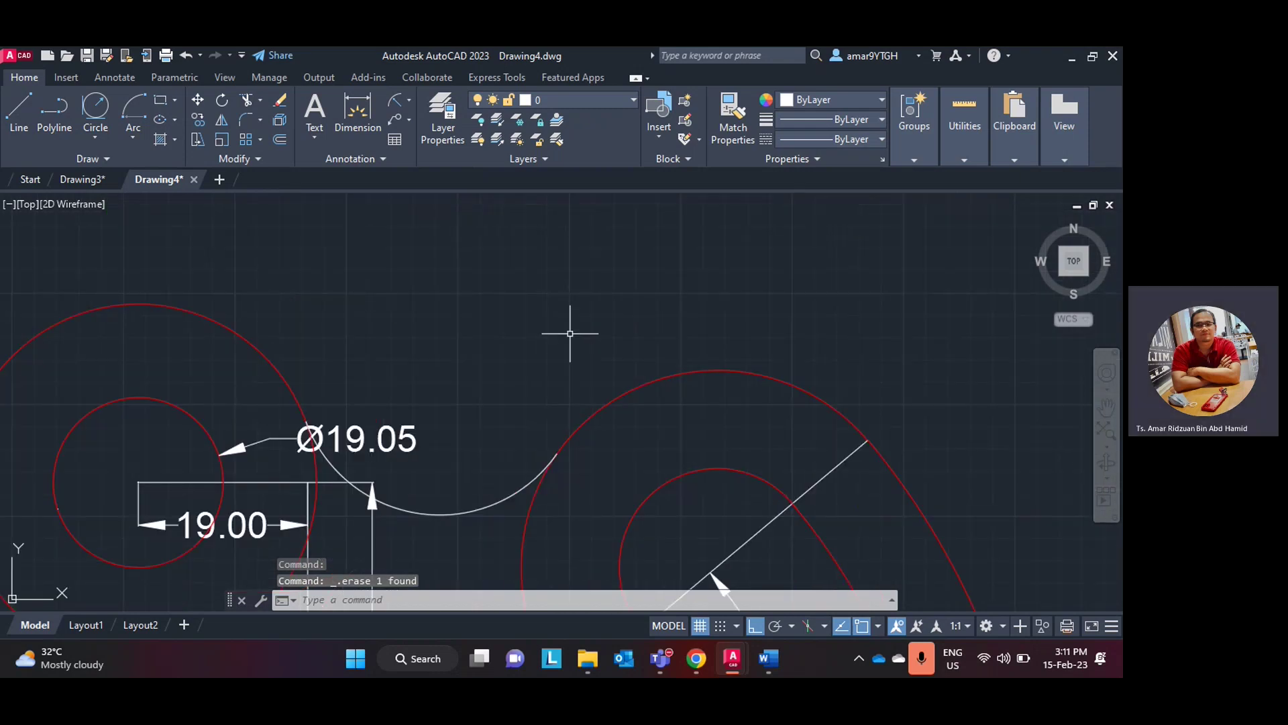
click(394, 101)
click(505, 437)
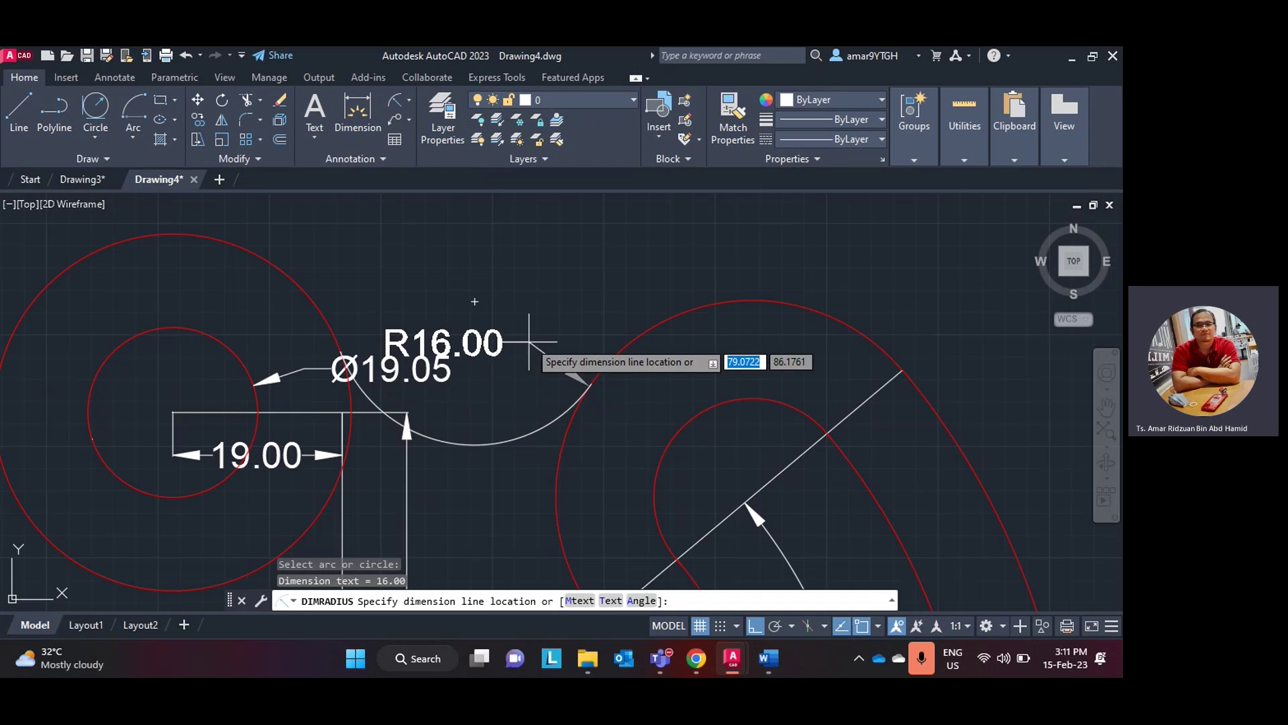
click(464, 385)
click(535, 383)
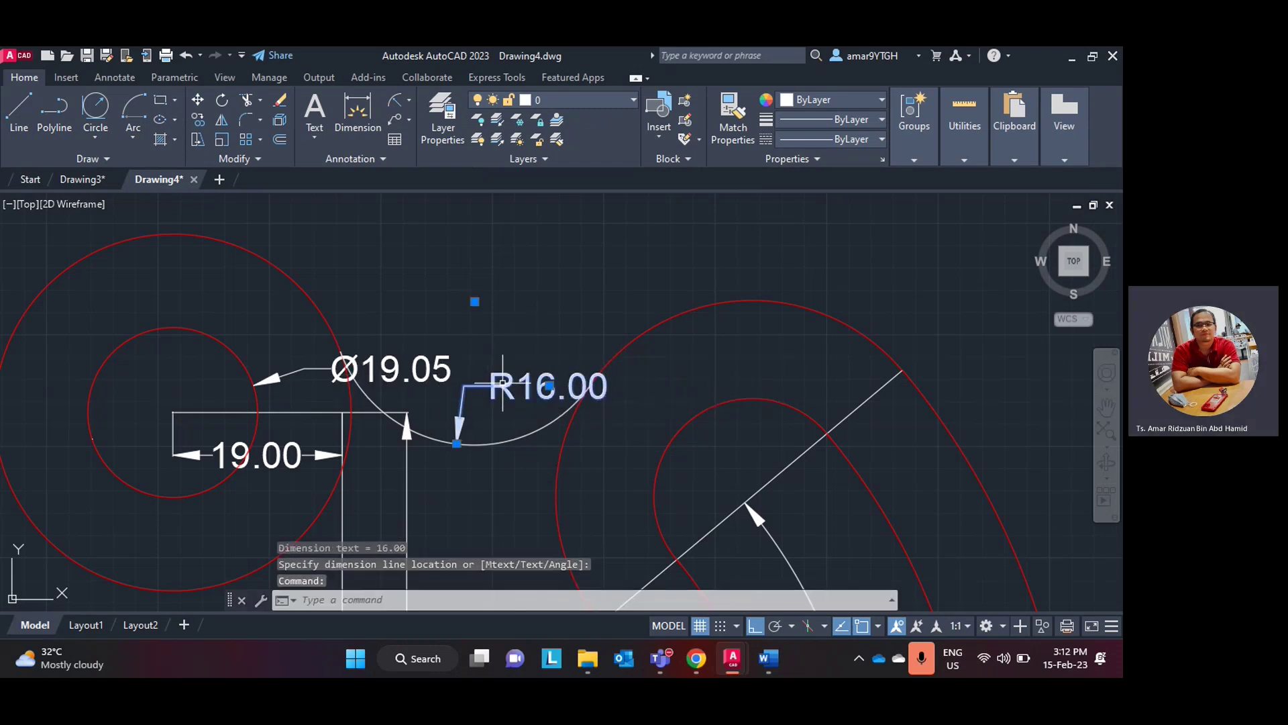
click(549, 385)
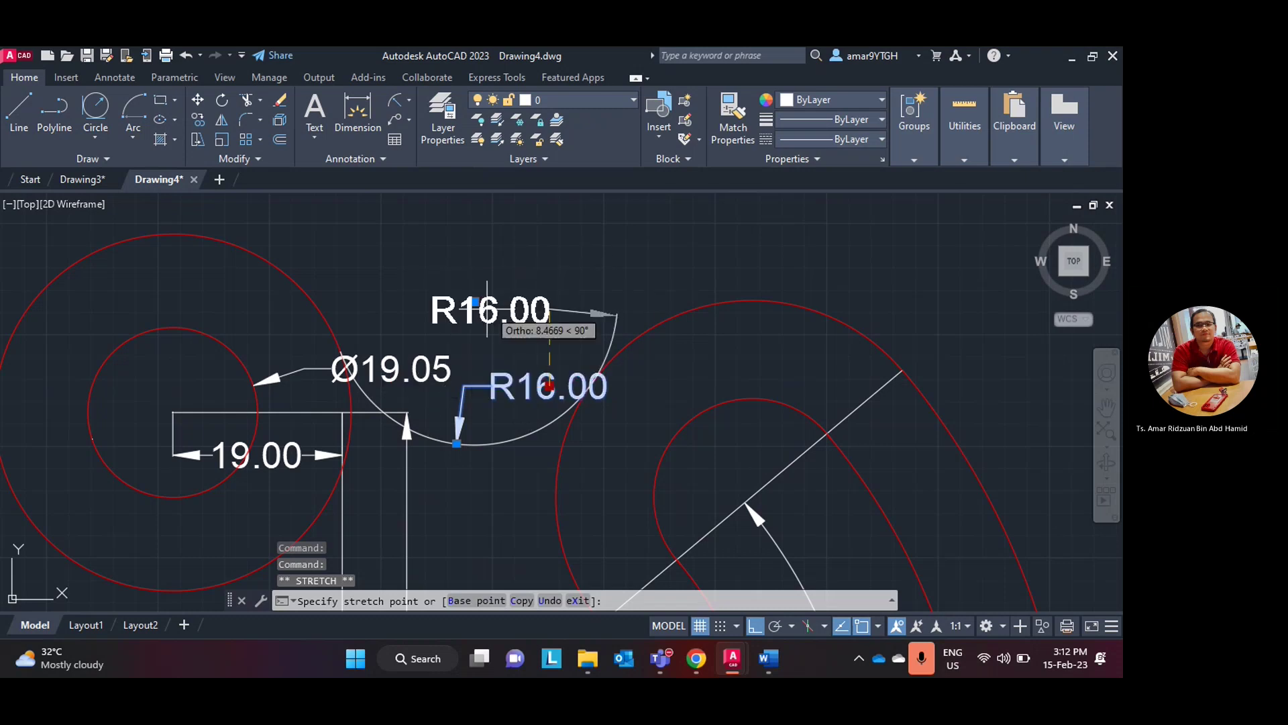
key(Escape)
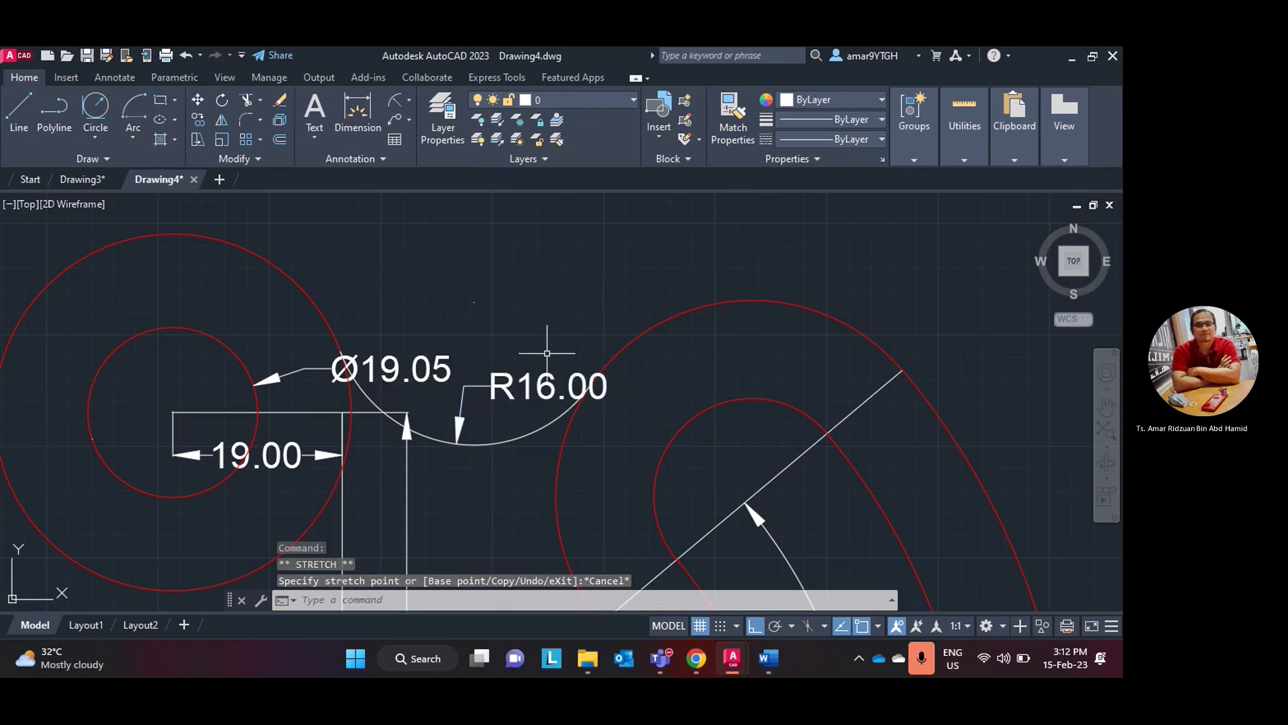
- Colour the R16 tangent arc red, recentre the part, and compare with the Word reference
click(810, 100)
click(788, 259)
scroll(654, 288, down, 4)
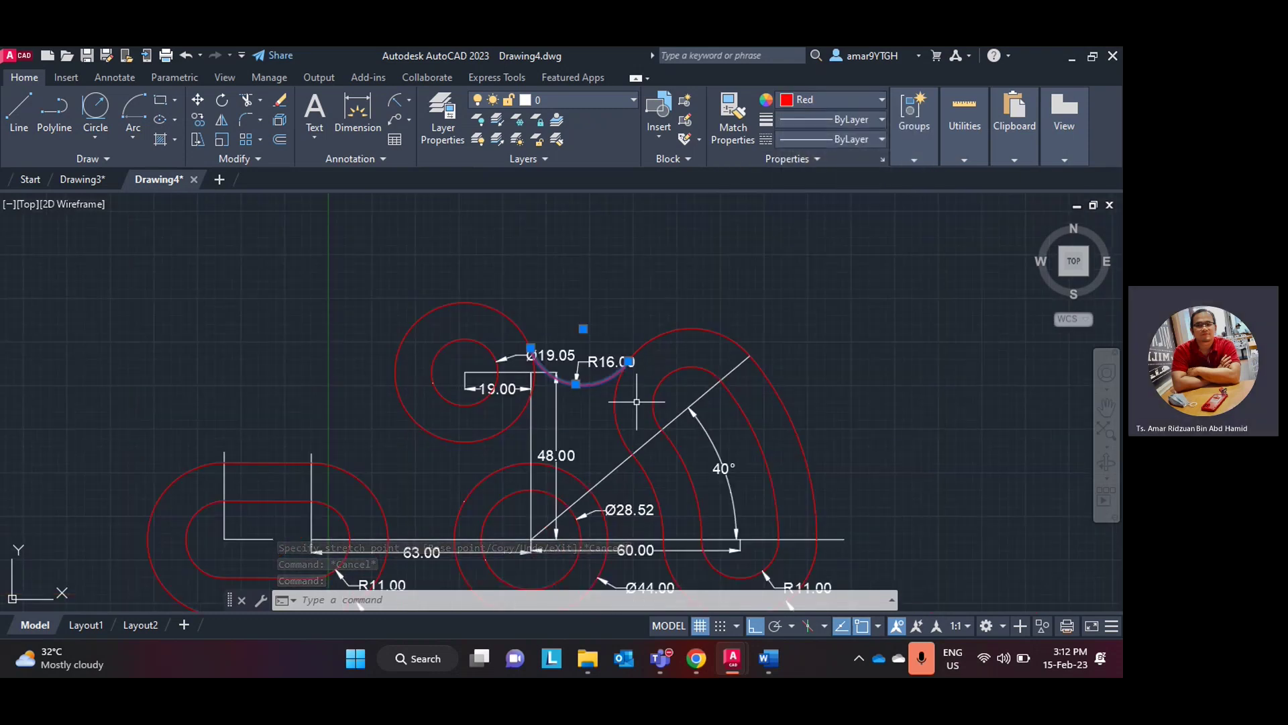
middle_drag(637, 403, 621, 344)
click(767, 660)
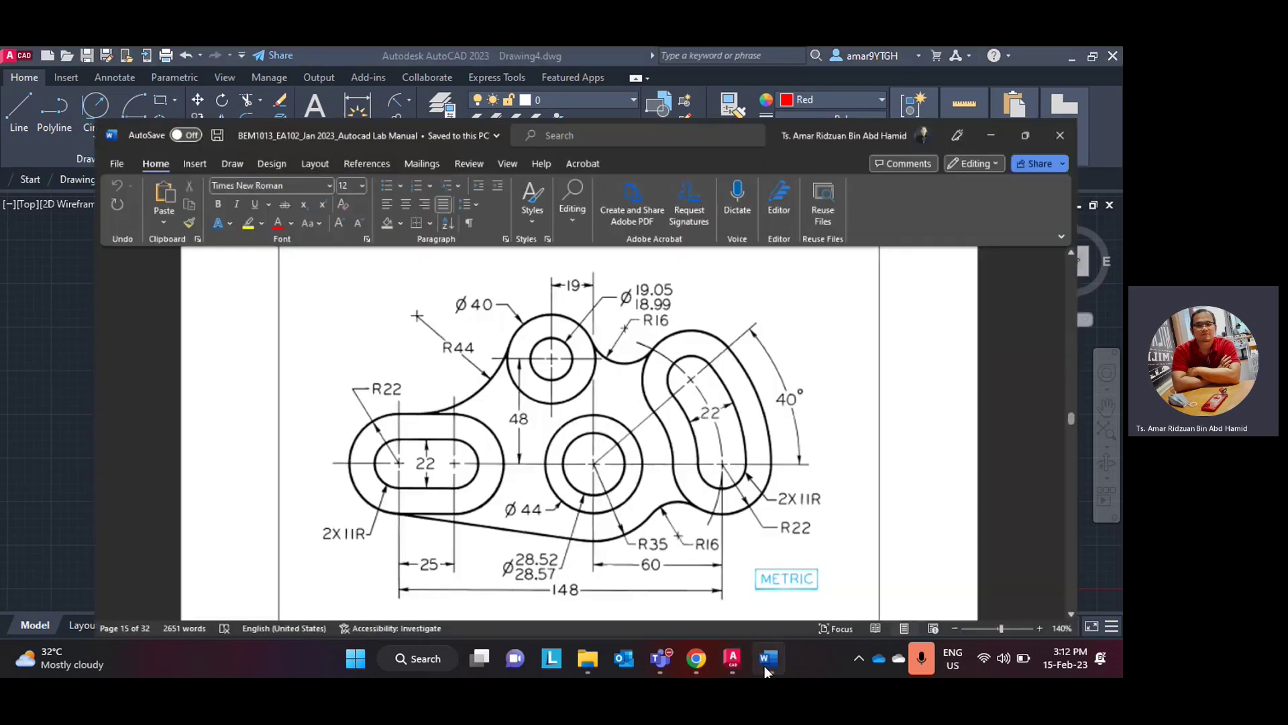
click(763, 665)
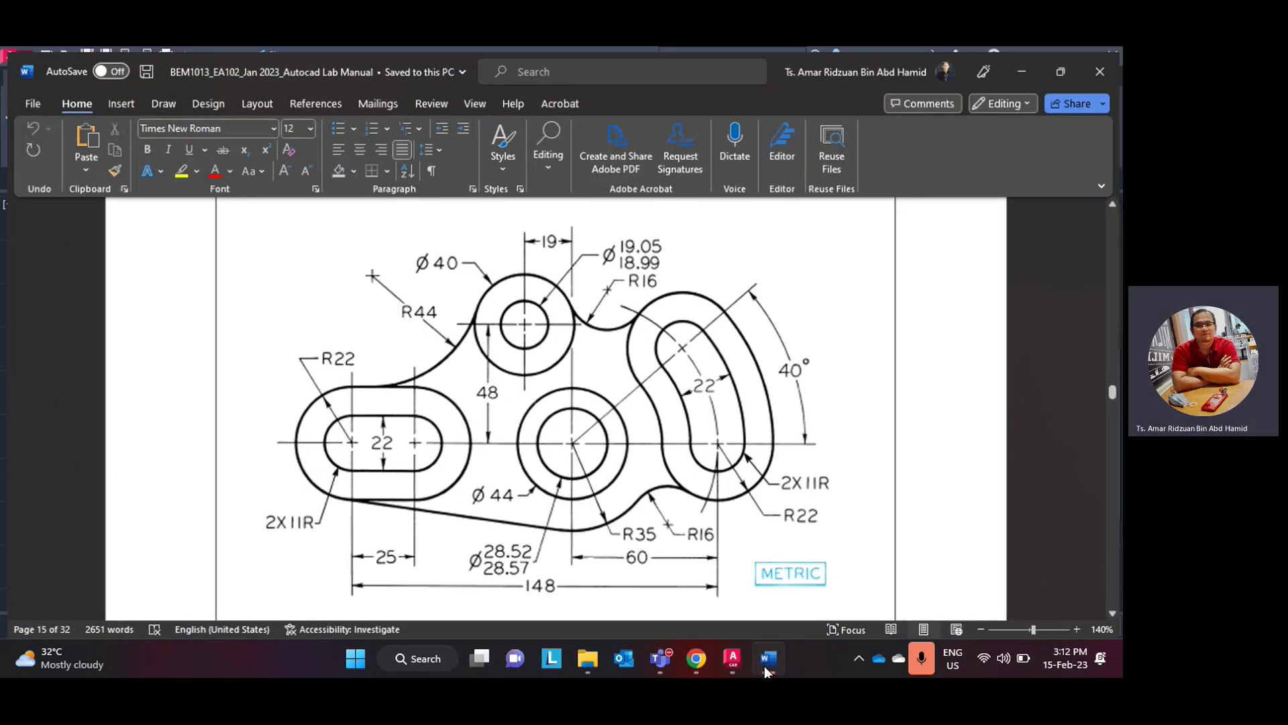
- Draw a radius-44 circle tangent to the top circle and the left slot
click(98, 138)
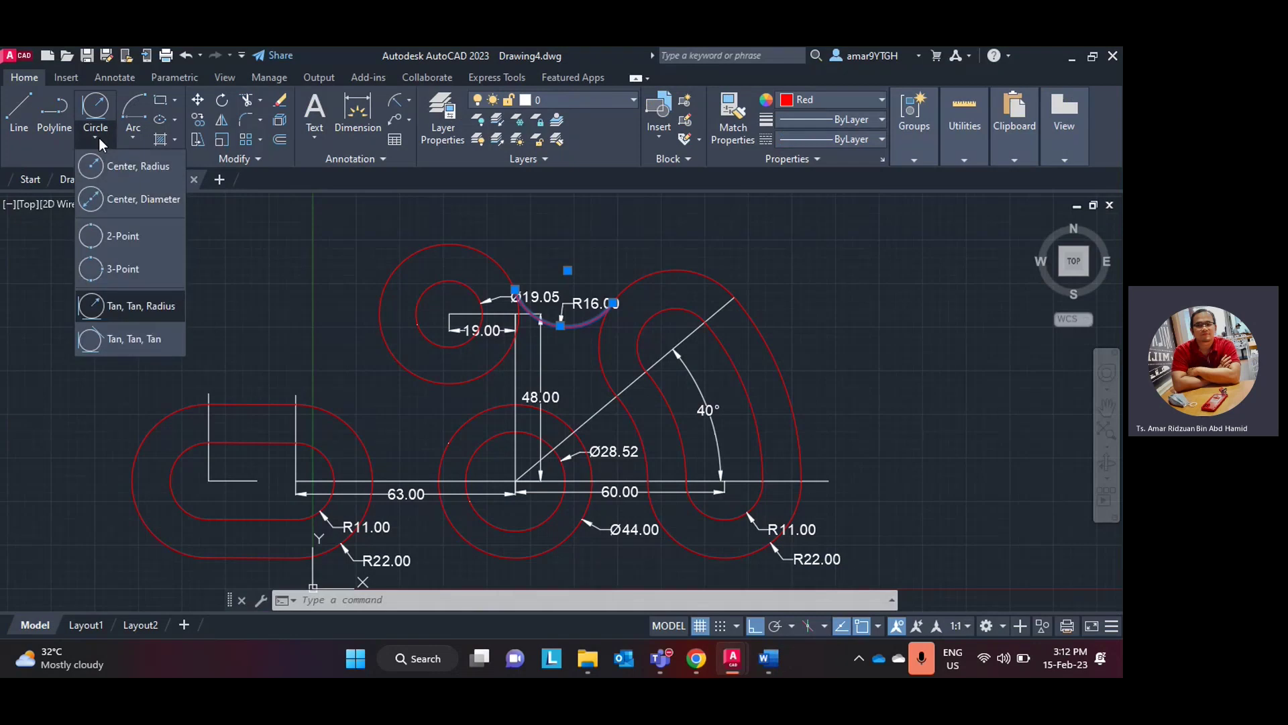
click(126, 301)
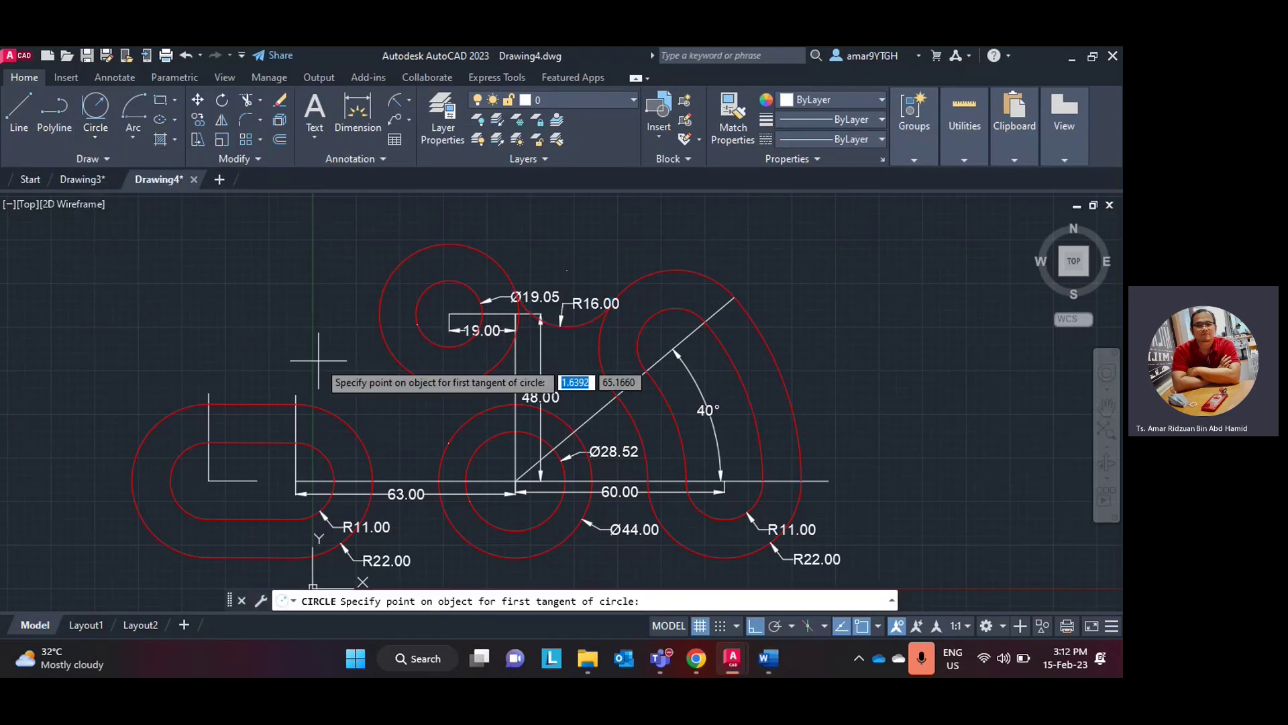
click(381, 340)
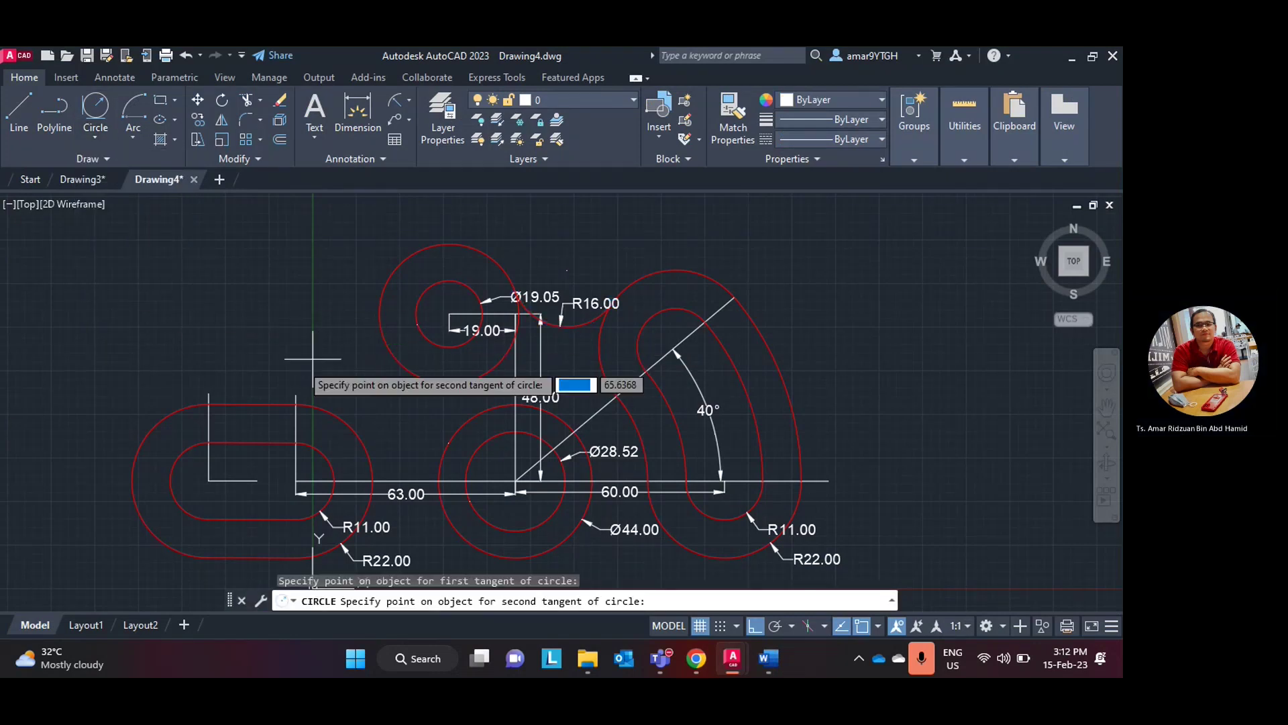
click(774, 661)
click(774, 661)
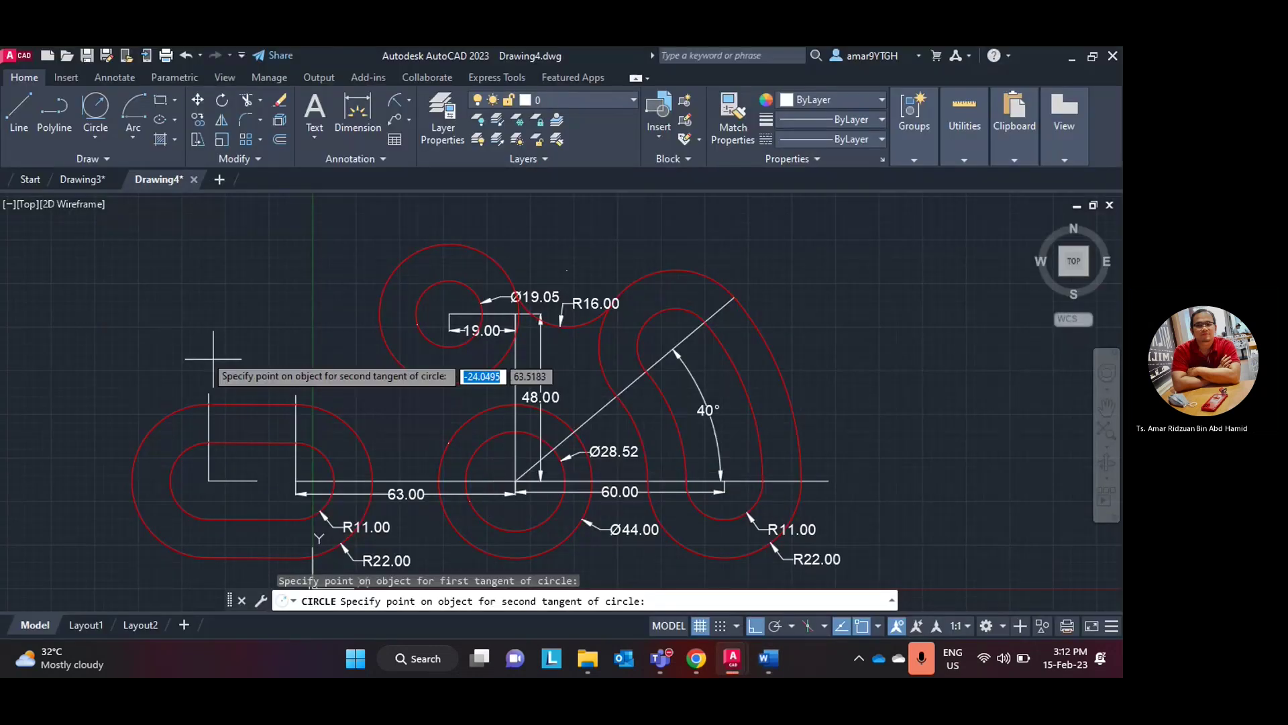
click(247, 406)
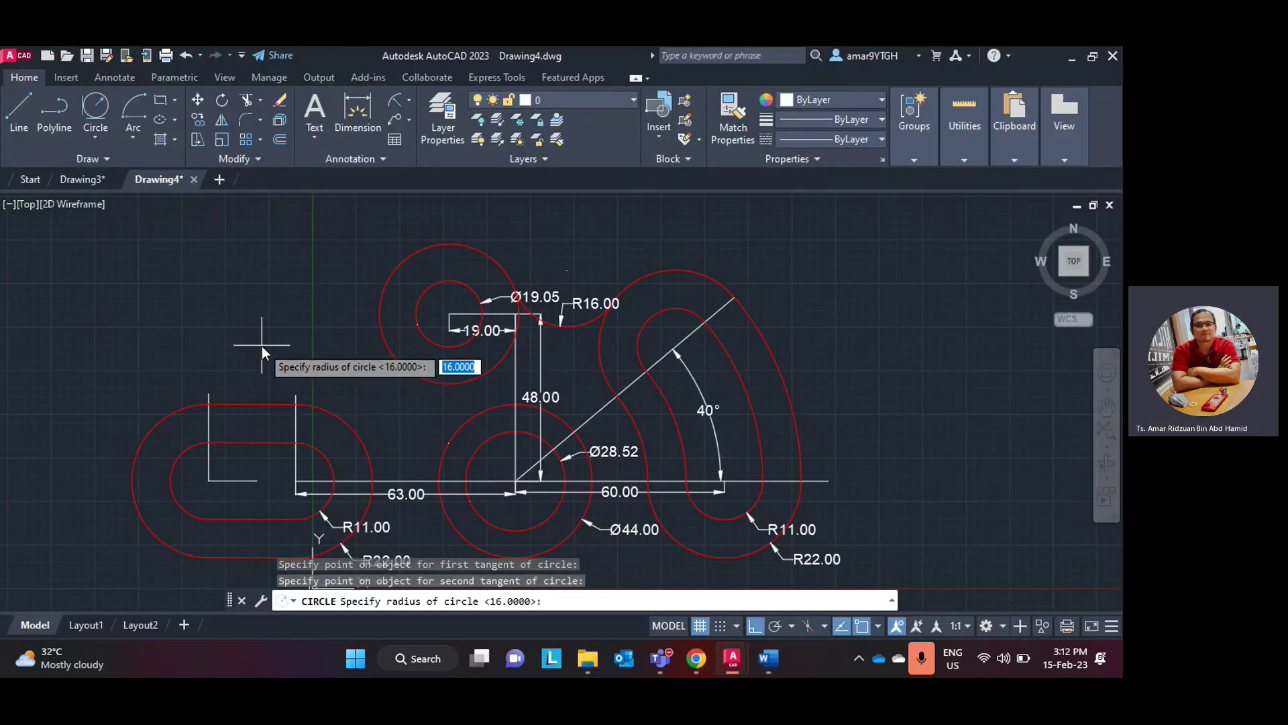
text(44)
key(Return)
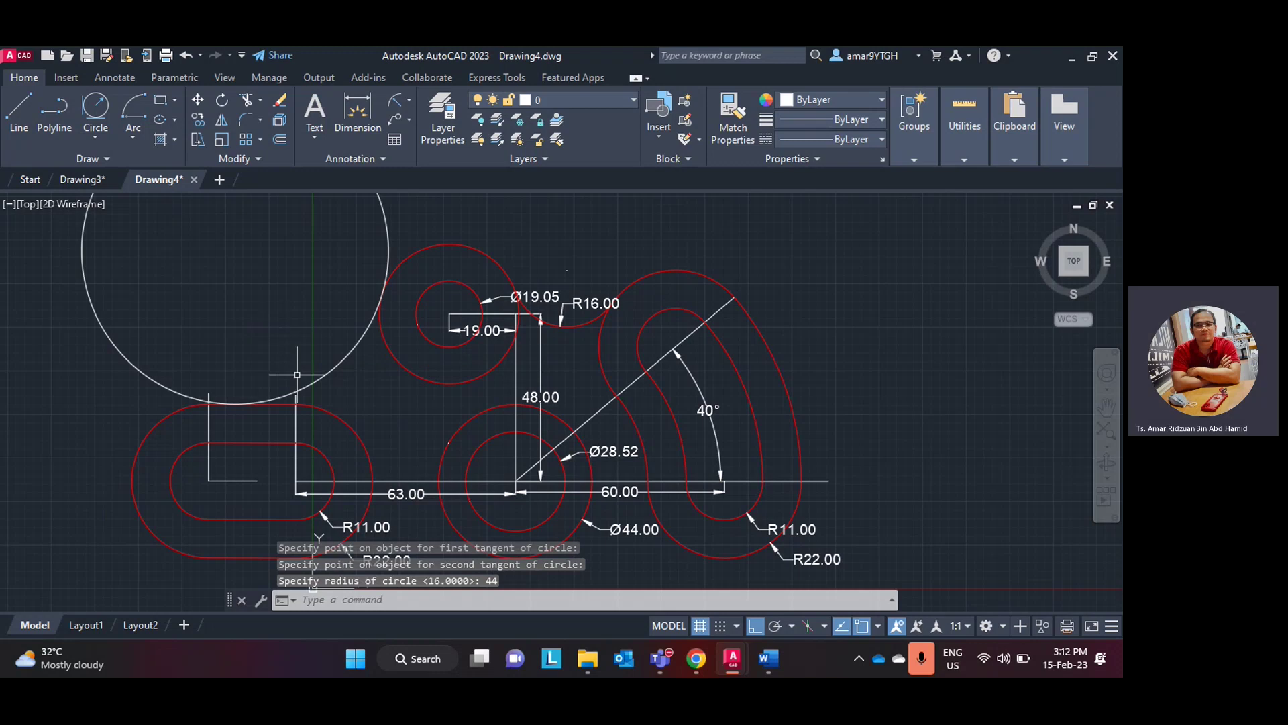
scroll(295, 342, up, 4)
scroll(276, 360, down, 6)
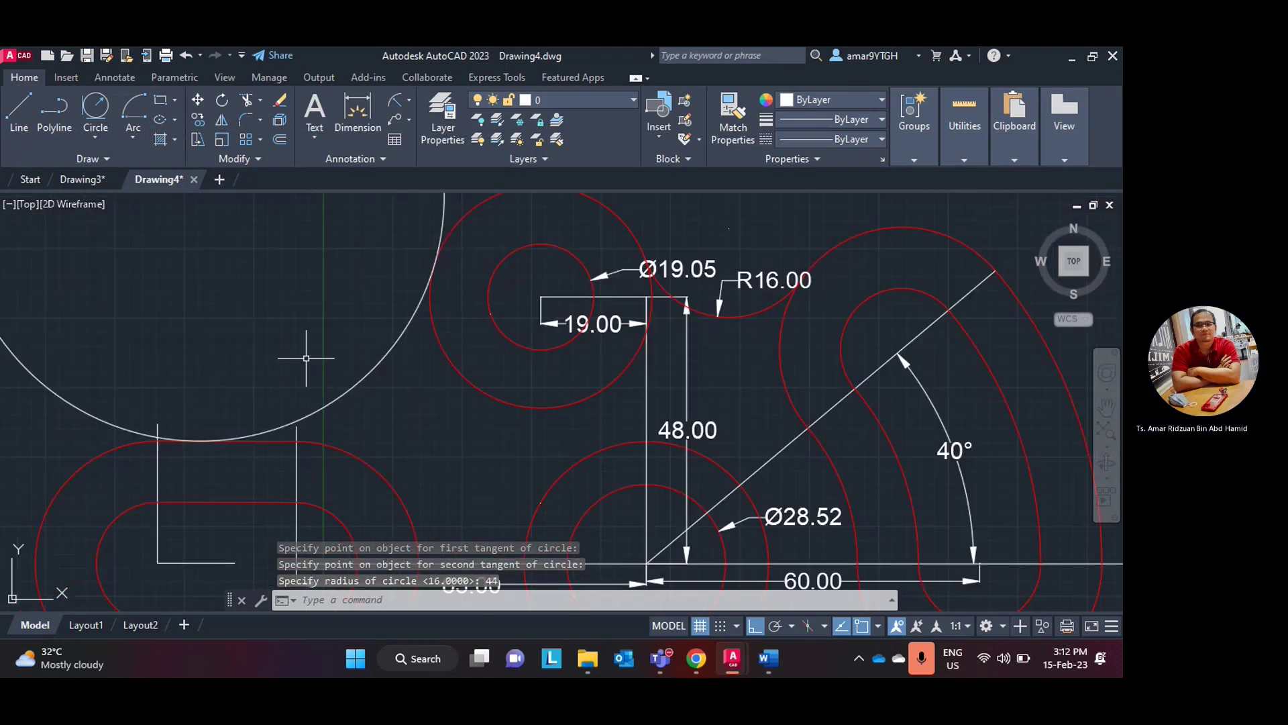
scroll(310, 357, up, 2)
scroll(310, 351, down, 3)
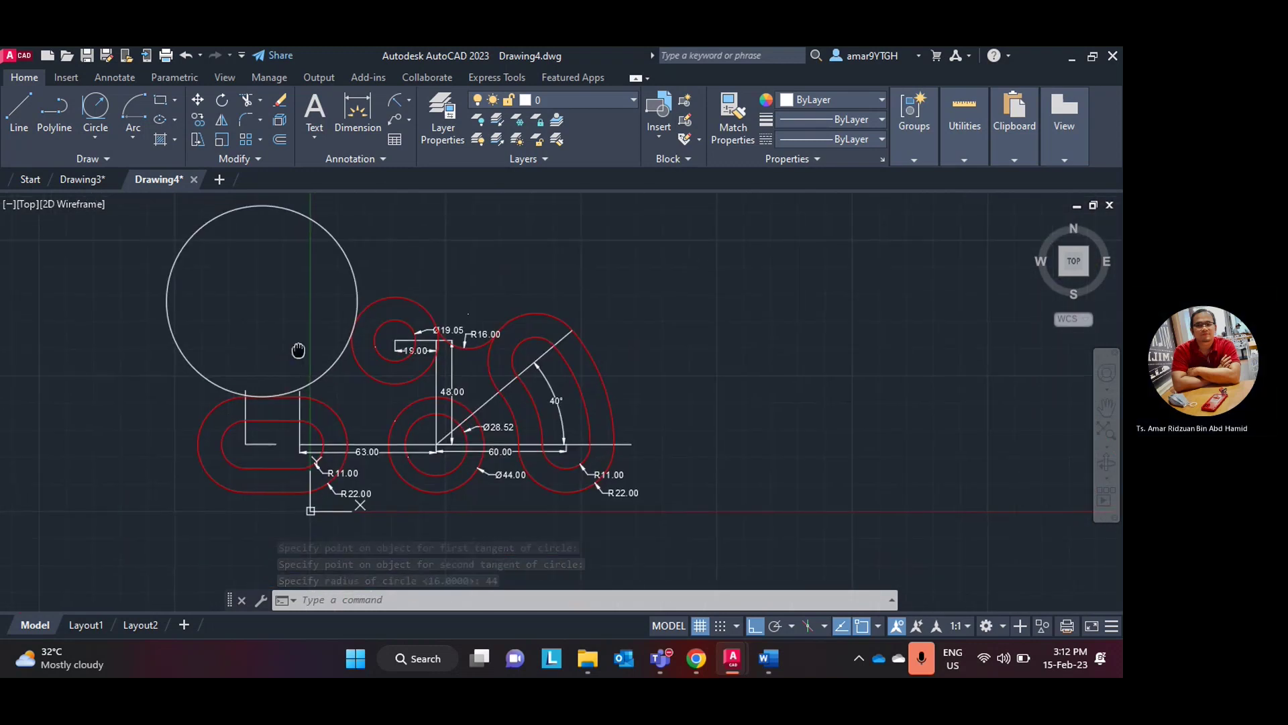
scroll(302, 277, up, 2)
- Add an R44.00 radius dimension to the large circle
key(Return)
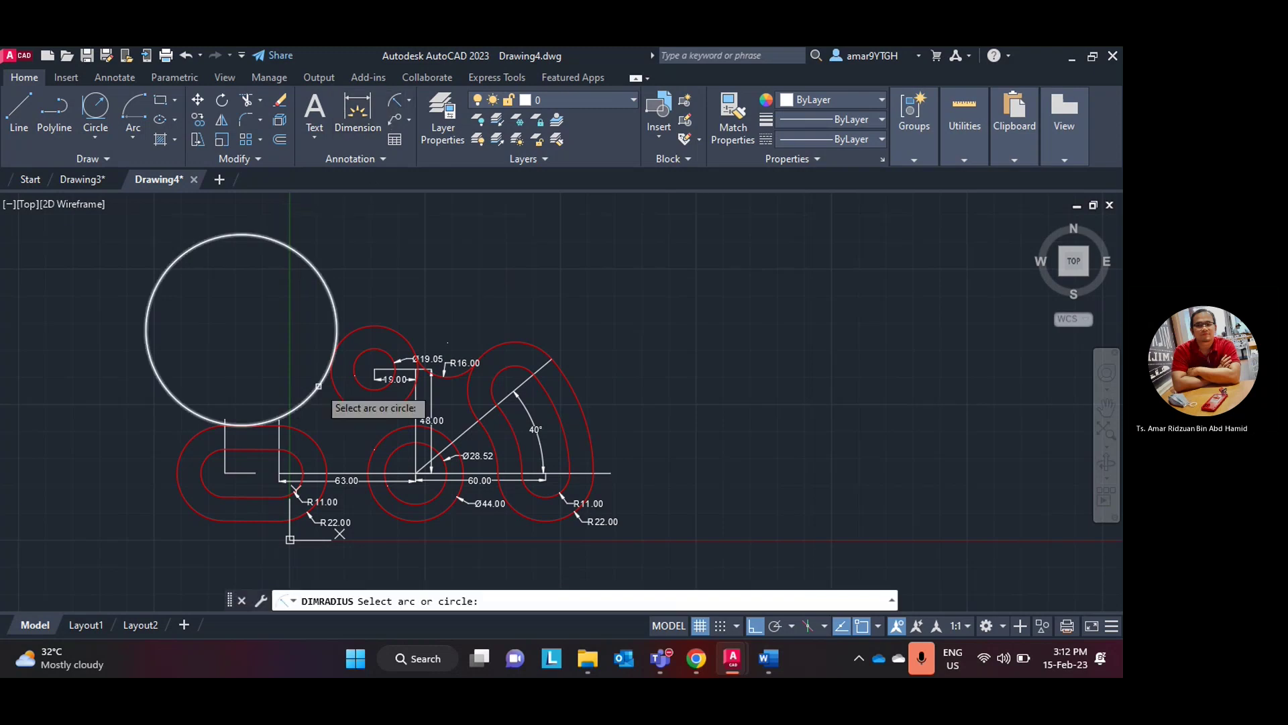
click(316, 391)
click(290, 376)
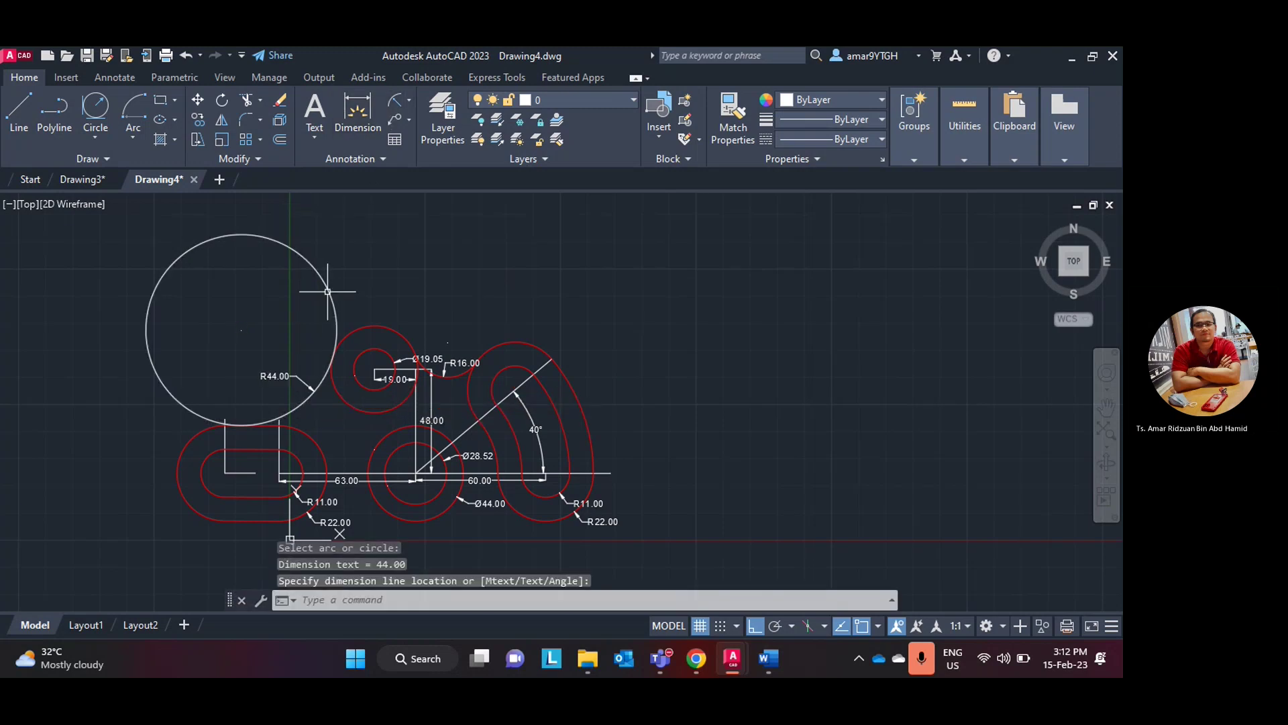
- Trim off the R44 circle's unwanted upper part, leaving the tangent arc
click(261, 102)
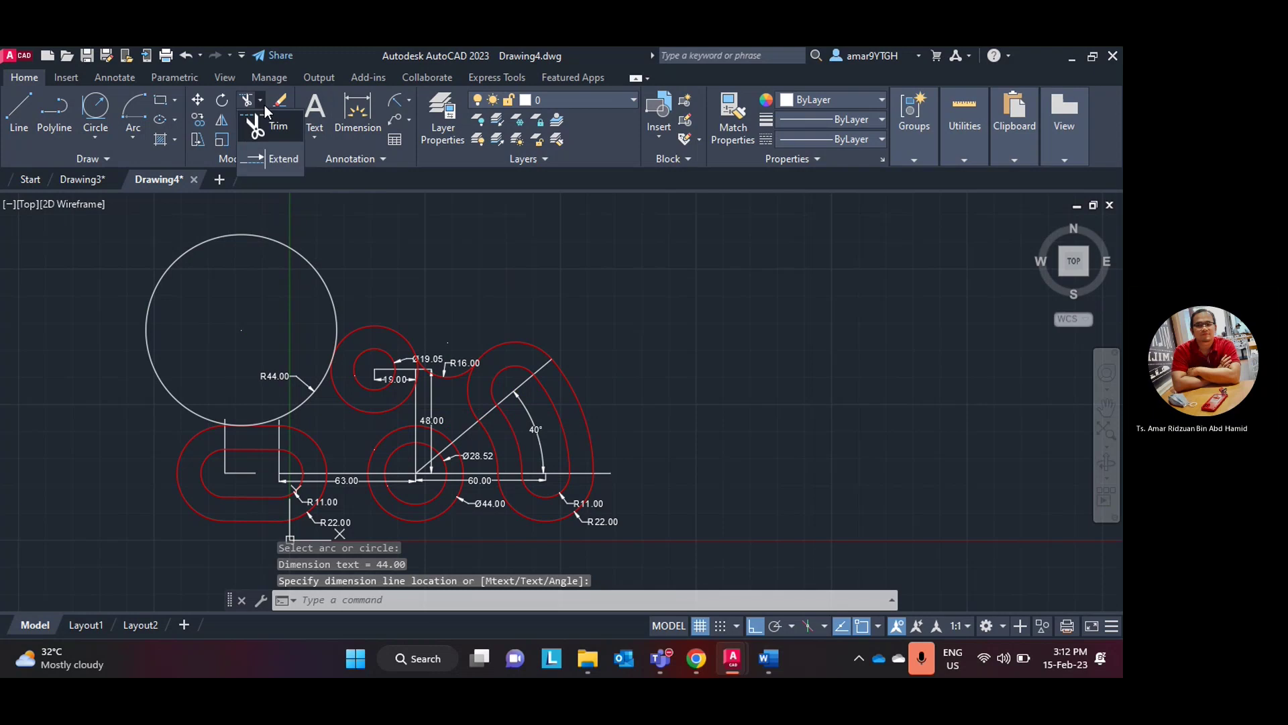
click(278, 128)
click(288, 243)
click(290, 253)
key(Return)
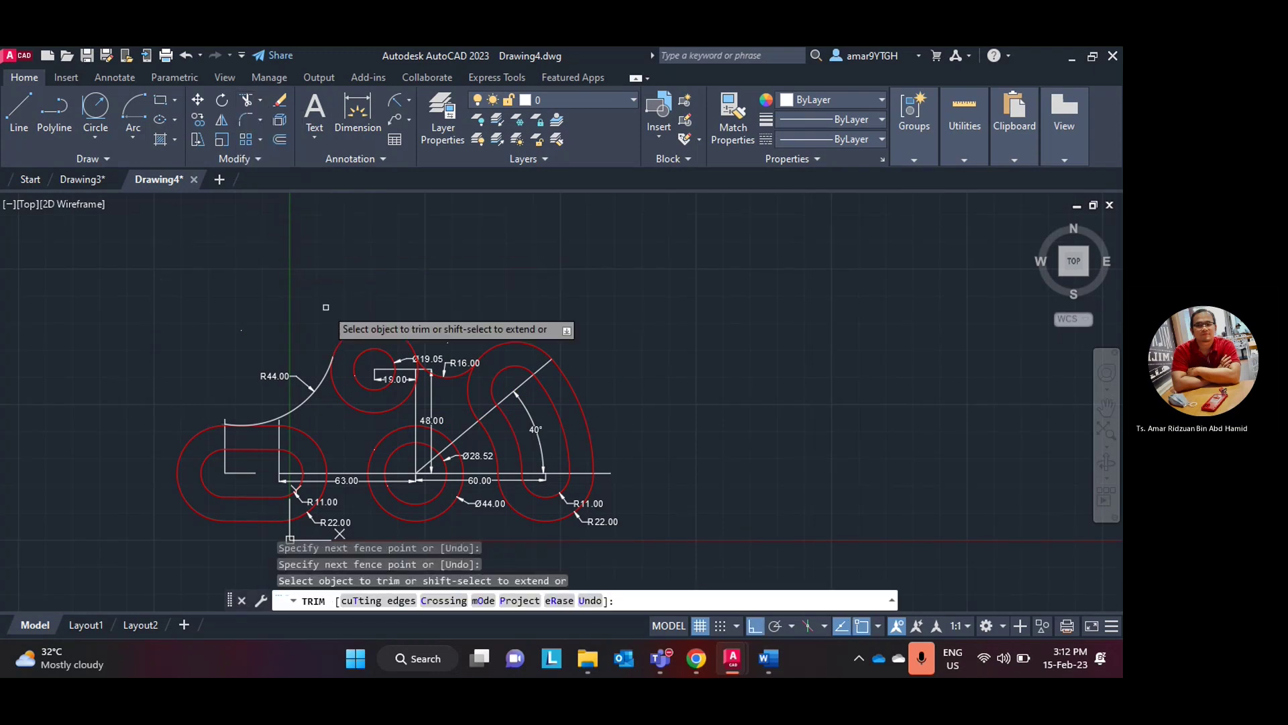
scroll(326, 308, up, 5)
middle_drag(210, 376, 426, 183)
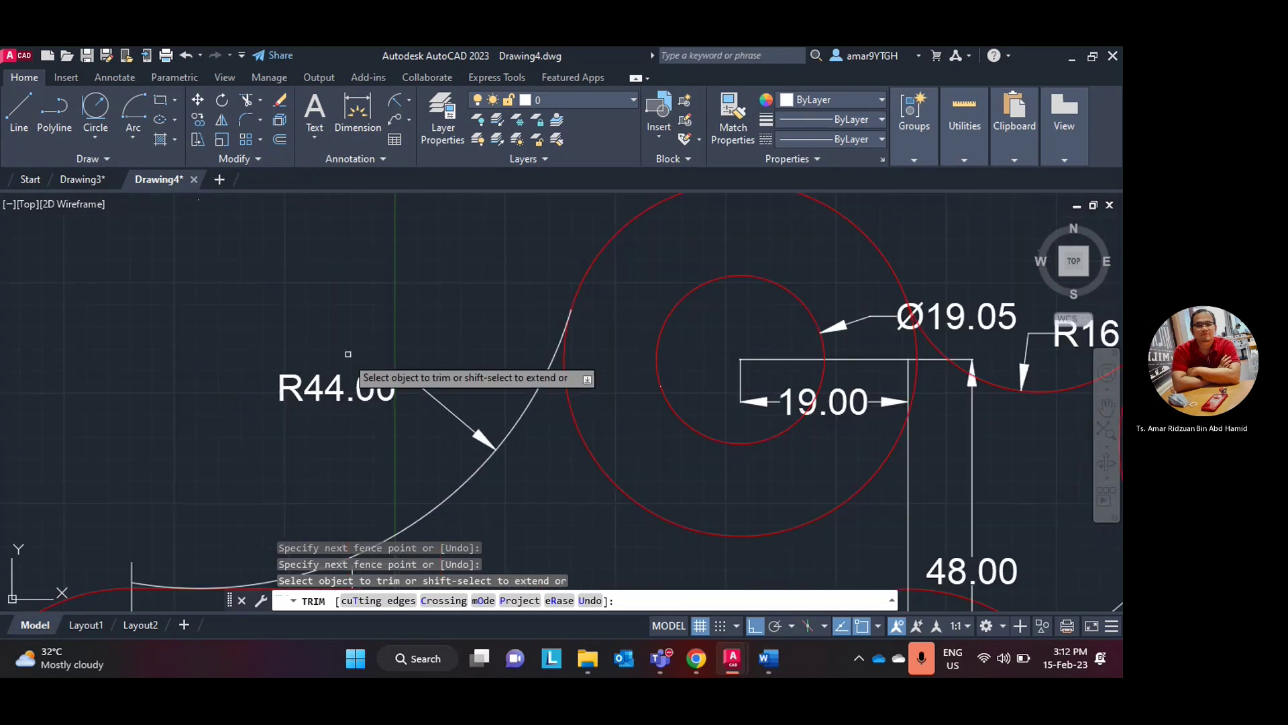
middle_drag(215, 451, 262, 296)
scroll(188, 430, up, 5)
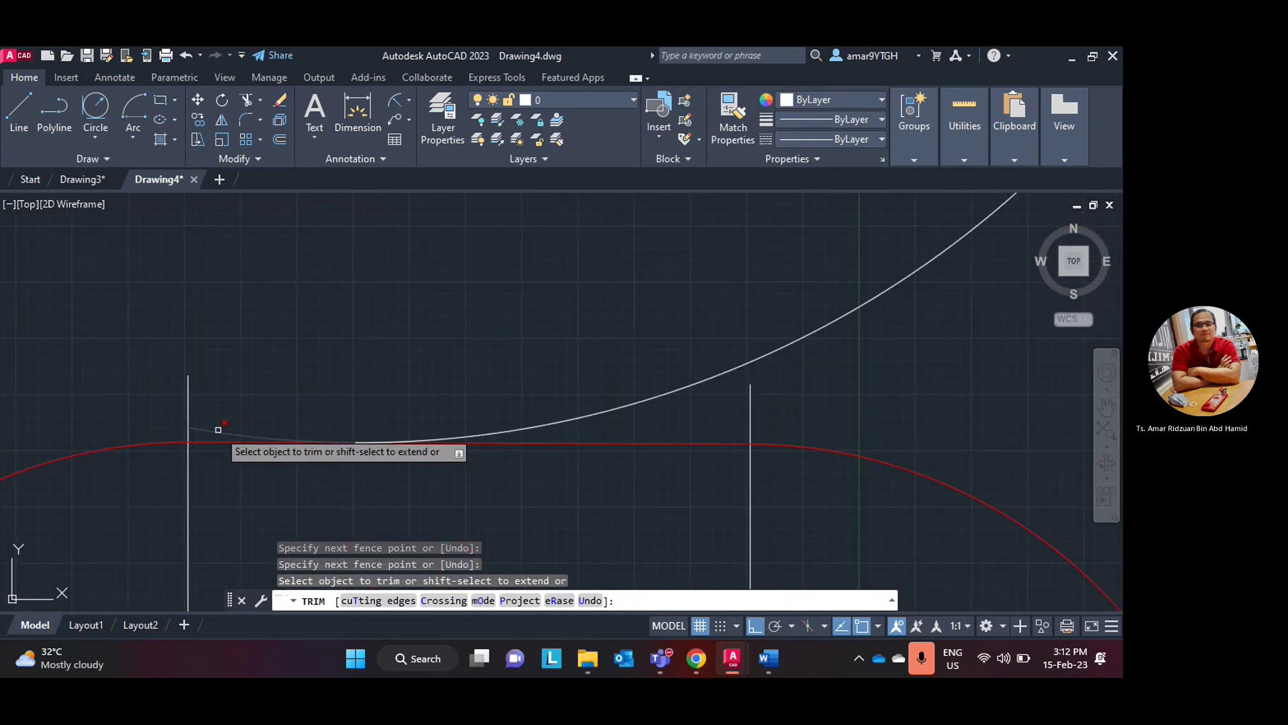
scroll(368, 334, down, 8)
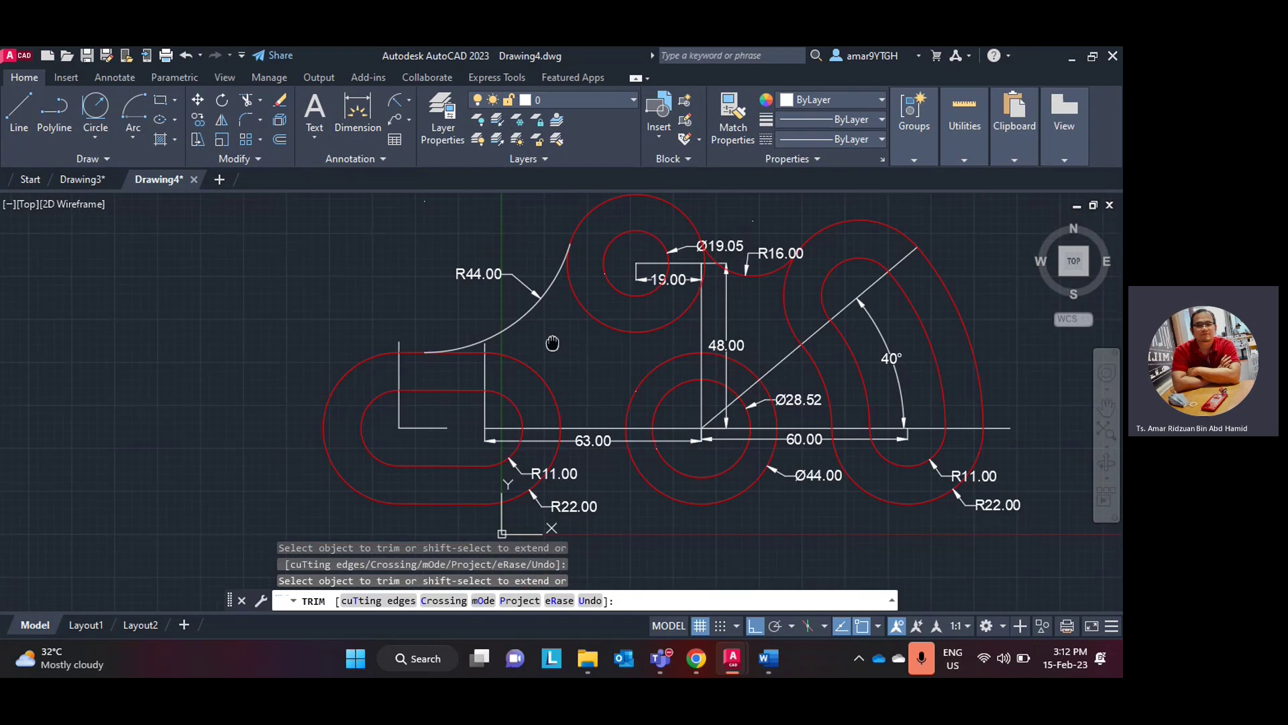
key(Escape)
- Make the R44 arc red, recentre the part, and switch to the Word lab manual
click(408, 362)
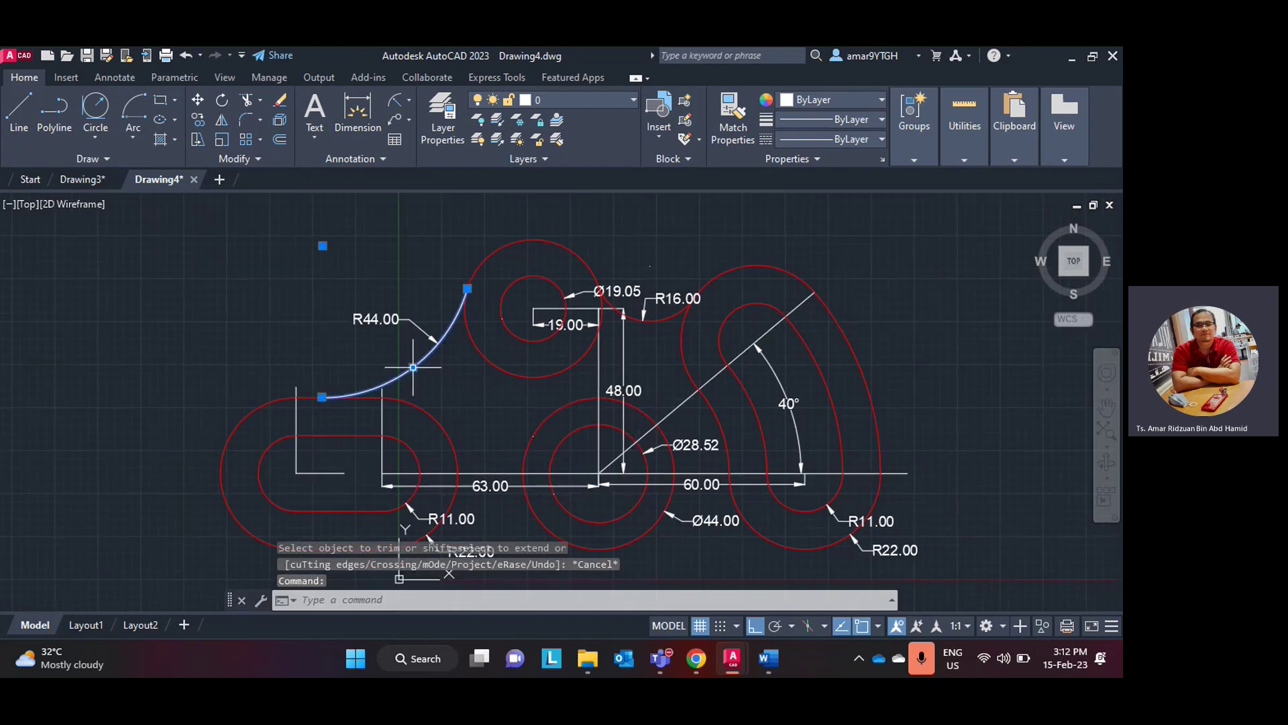
click(847, 101)
click(788, 257)
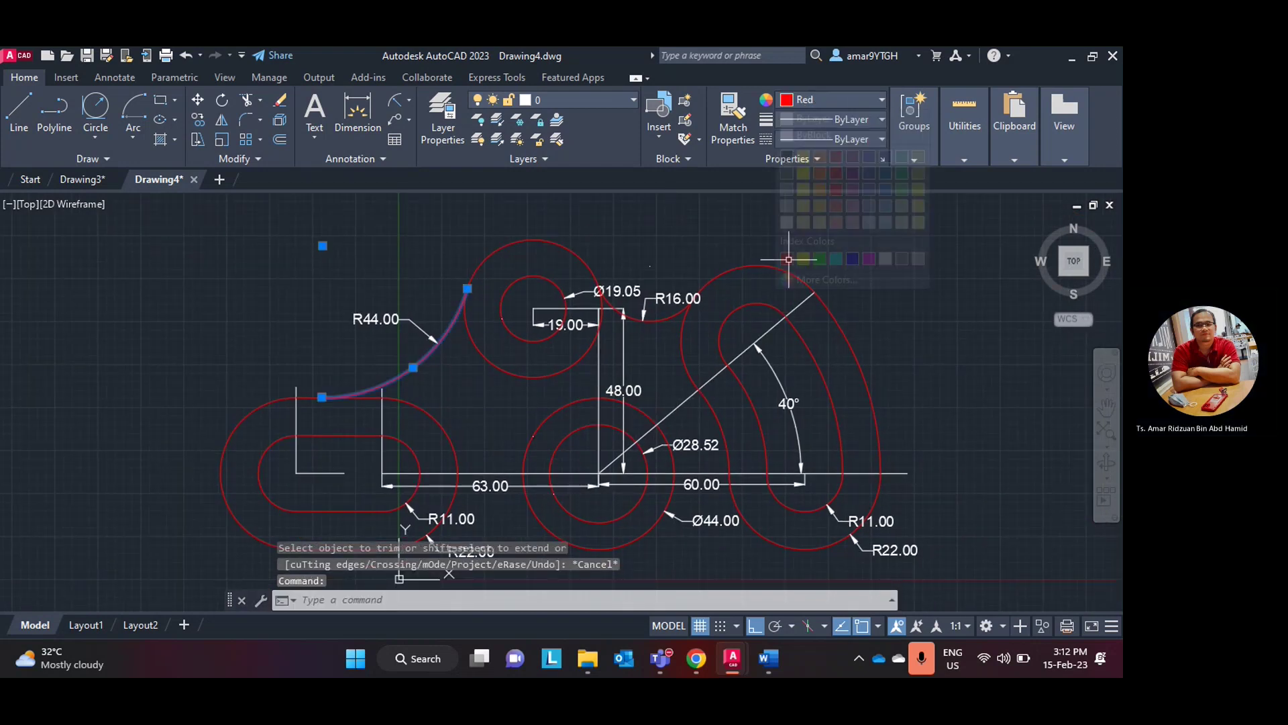
middle_drag(803, 387, 629, 310)
scroll(742, 383, up, 2)
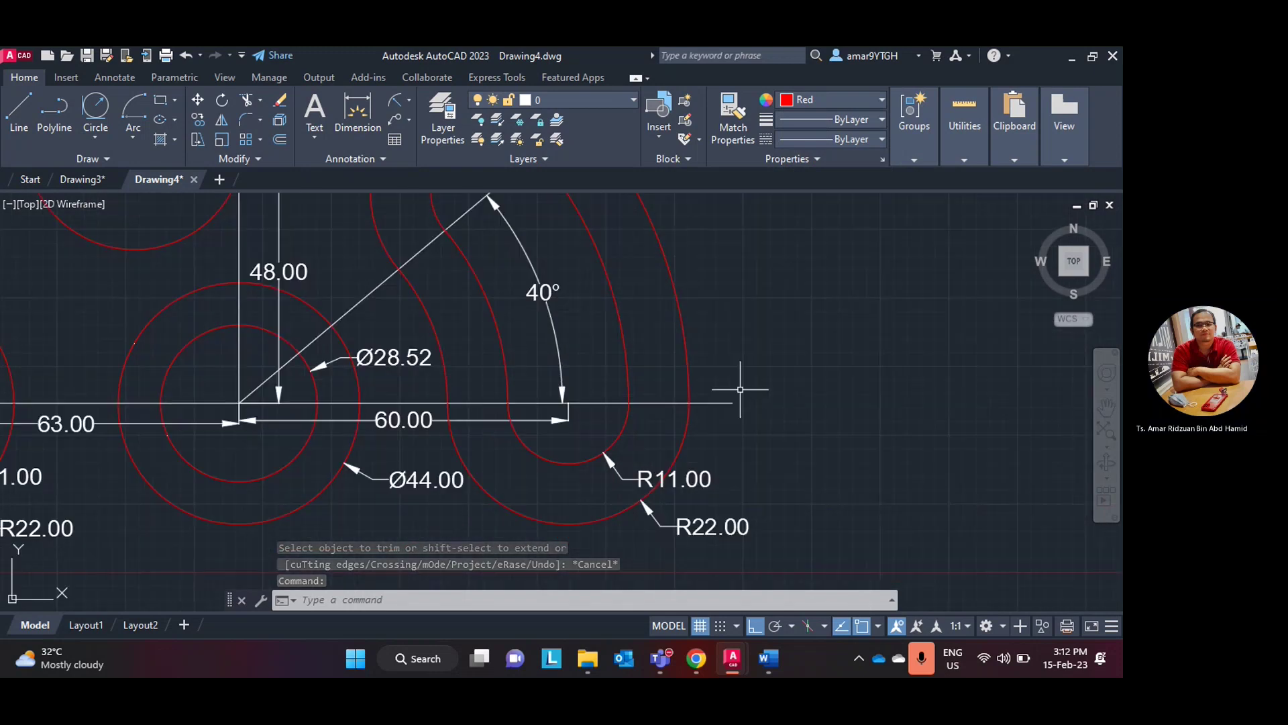
scroll(742, 383, down, 4)
scroll(742, 382, up, 2)
middle_drag(764, 344, 771, 366)
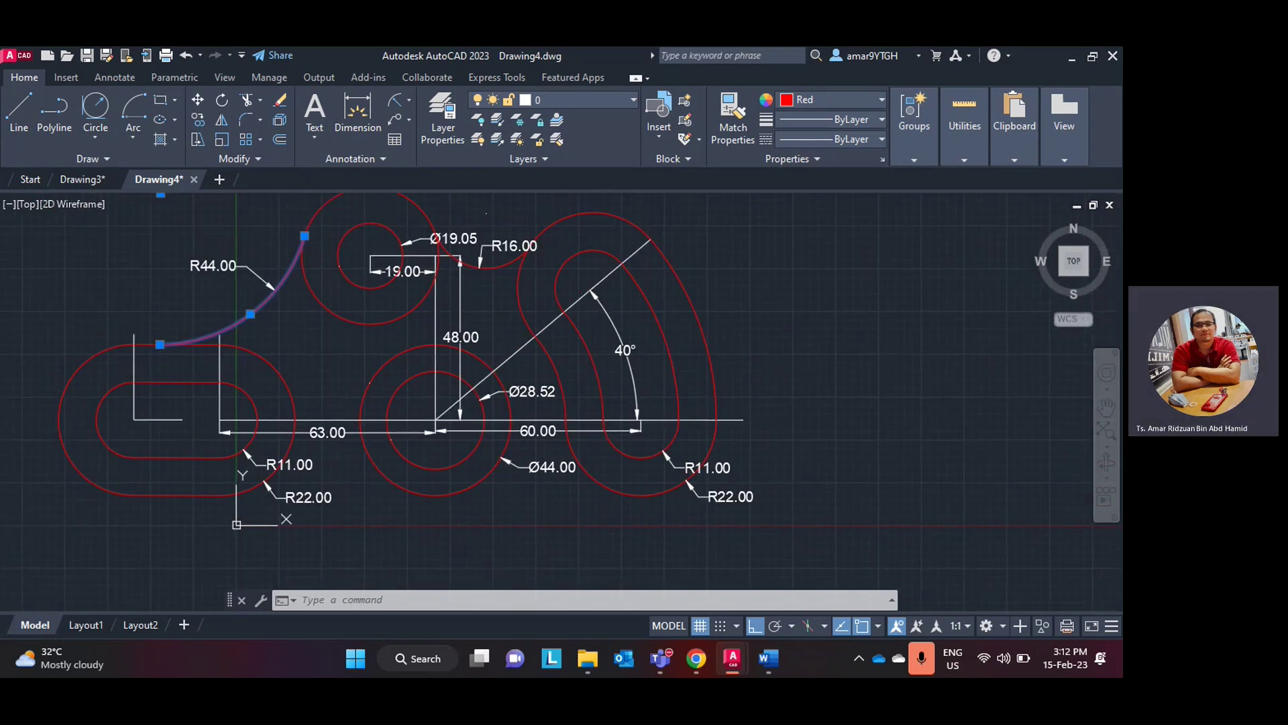
click(773, 672)
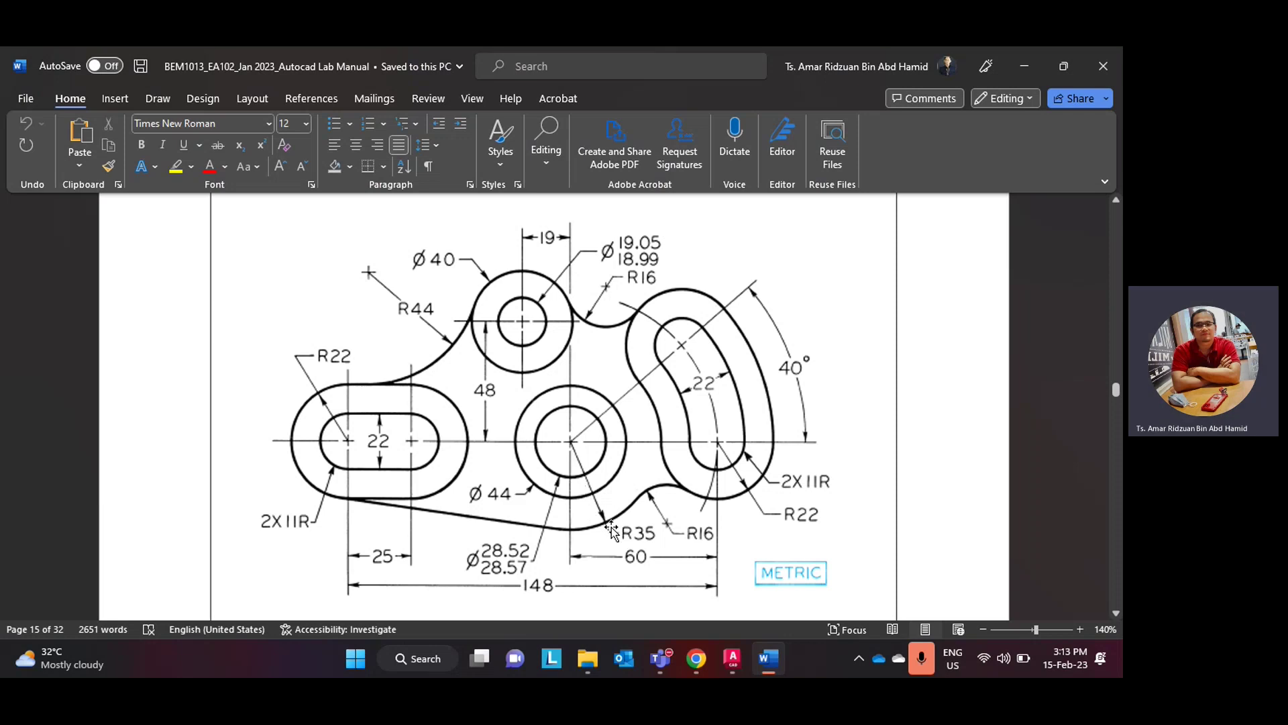
- Minimise Word after viewing the reference drawing to return to AutoCAD
click(783, 665)
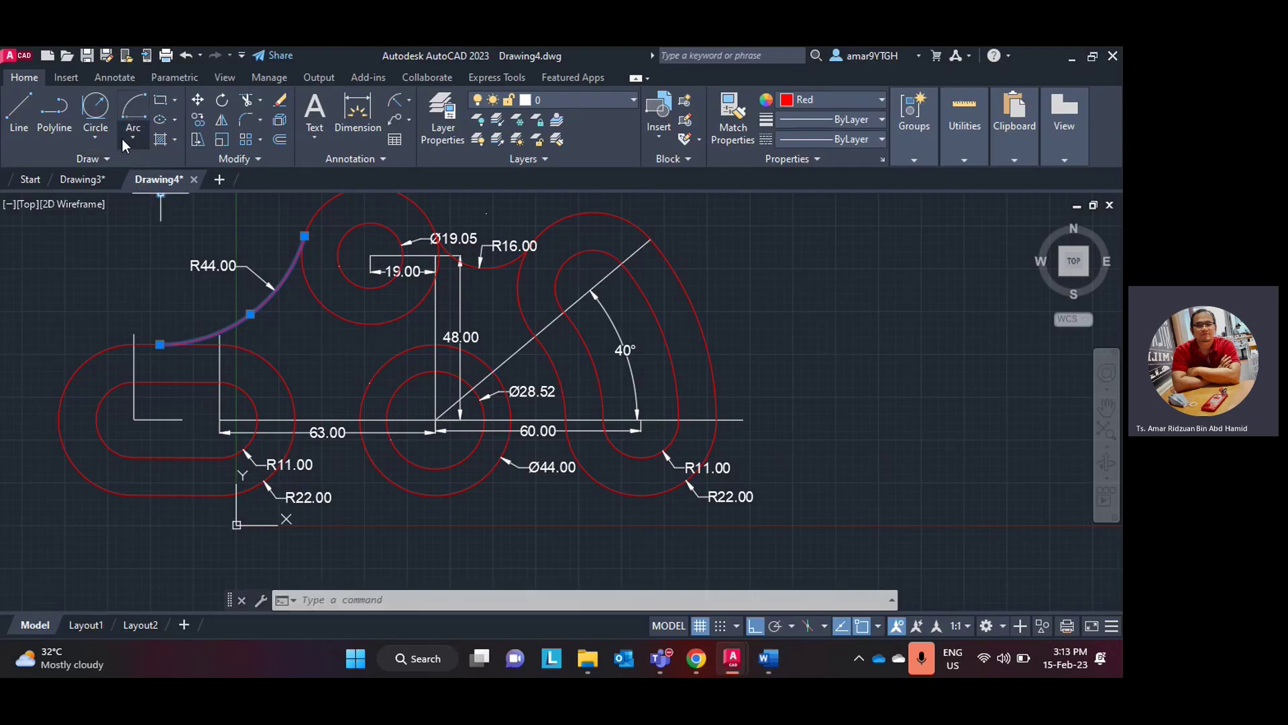
- Draw a radius-35 circle centred on the middle hole, then compare with the lab manual drawing
click(104, 141)
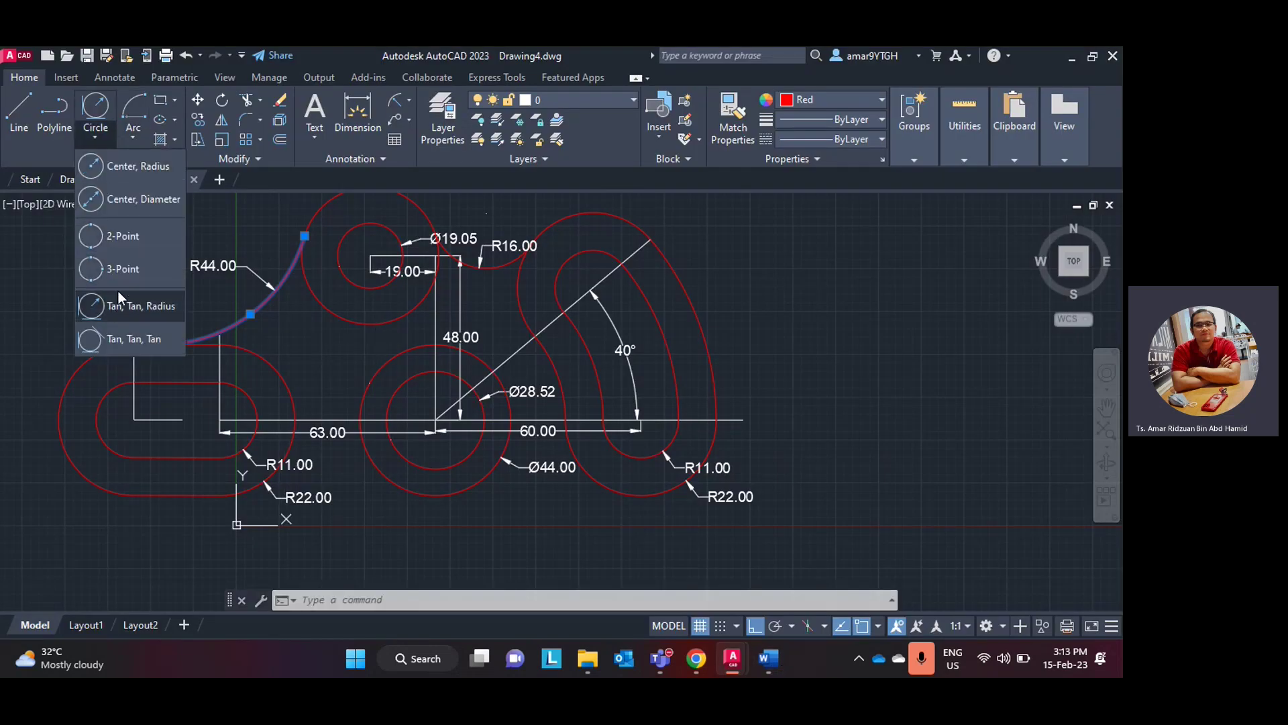
click(141, 167)
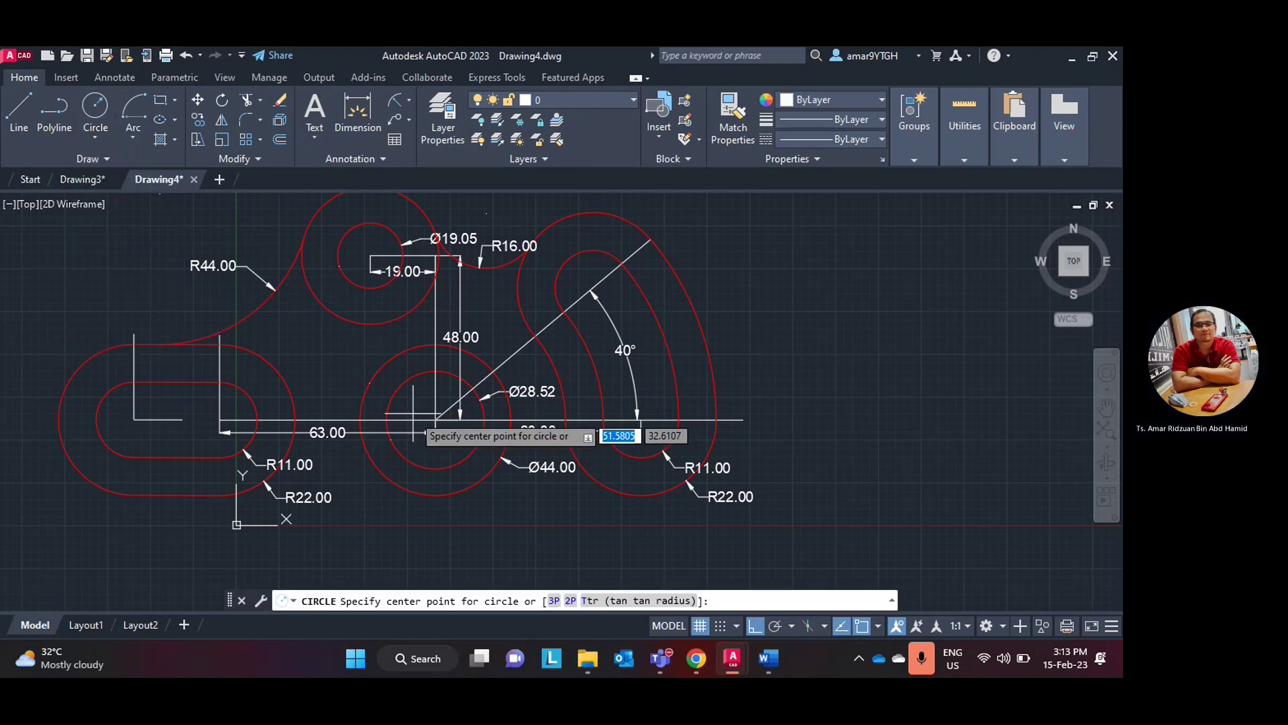
scroll(451, 470, up, 5)
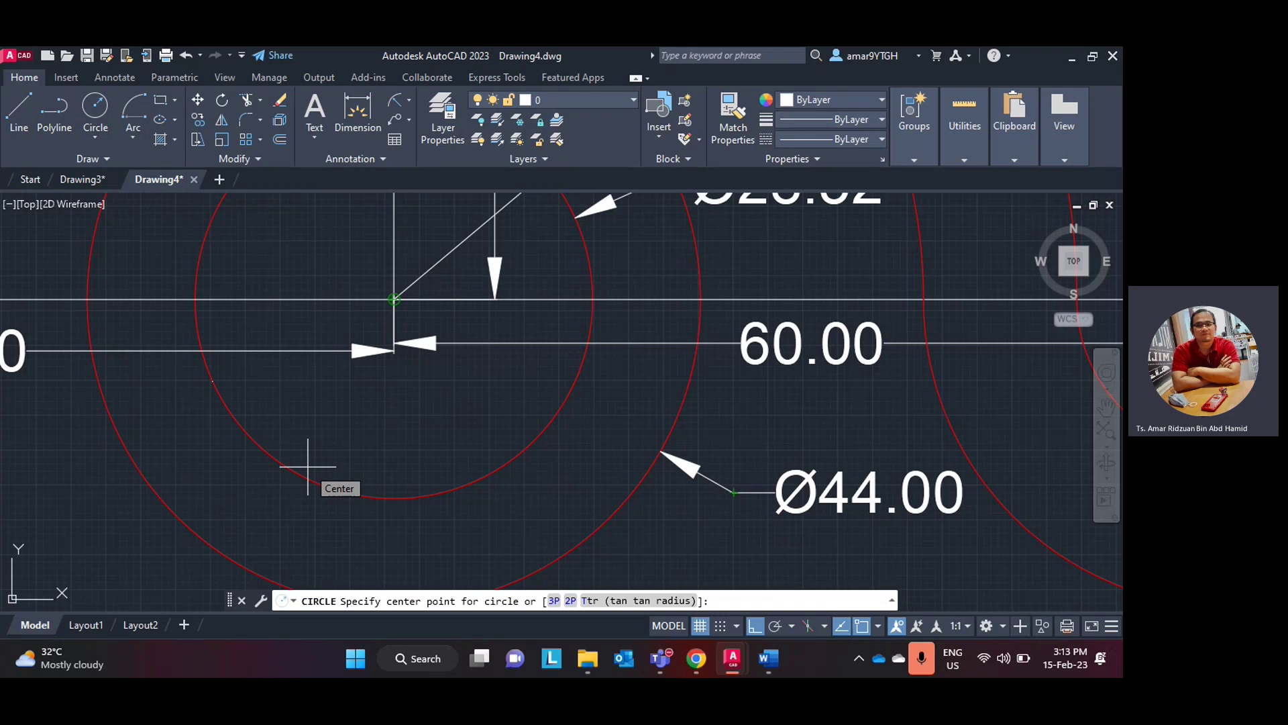
click(307, 465)
scroll(392, 437, down, 4)
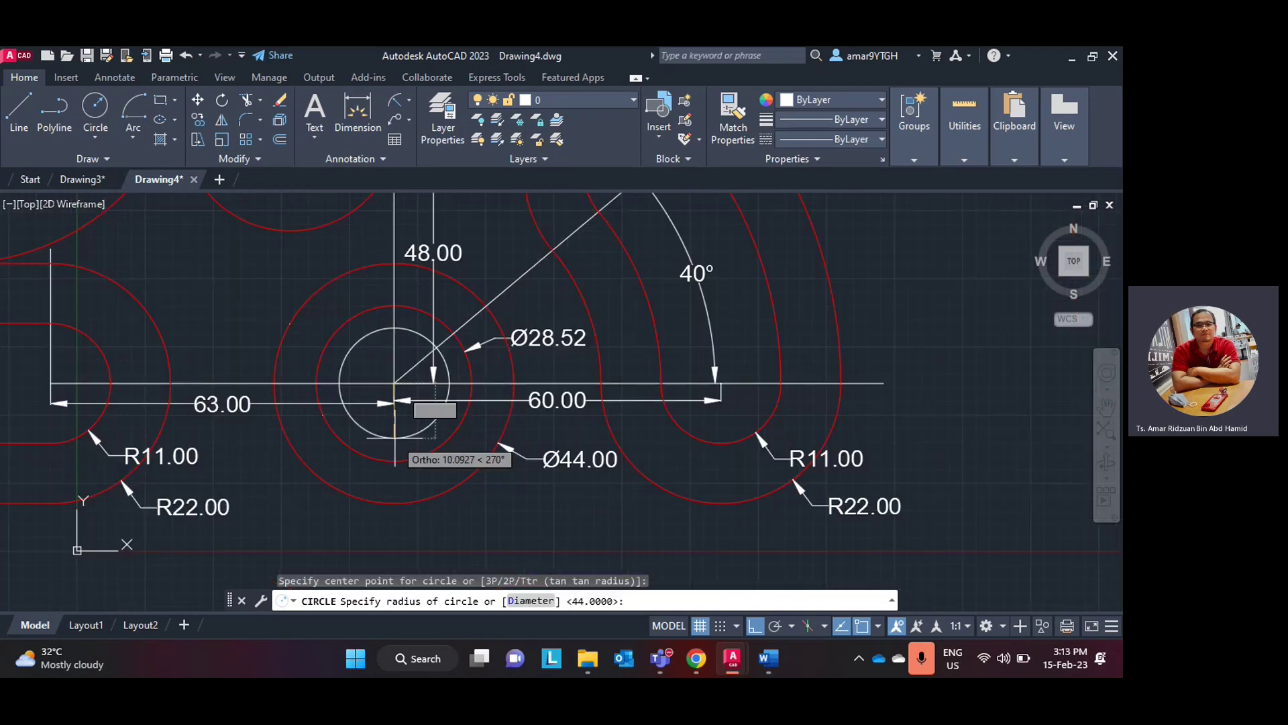
click(769, 659)
click(769, 658)
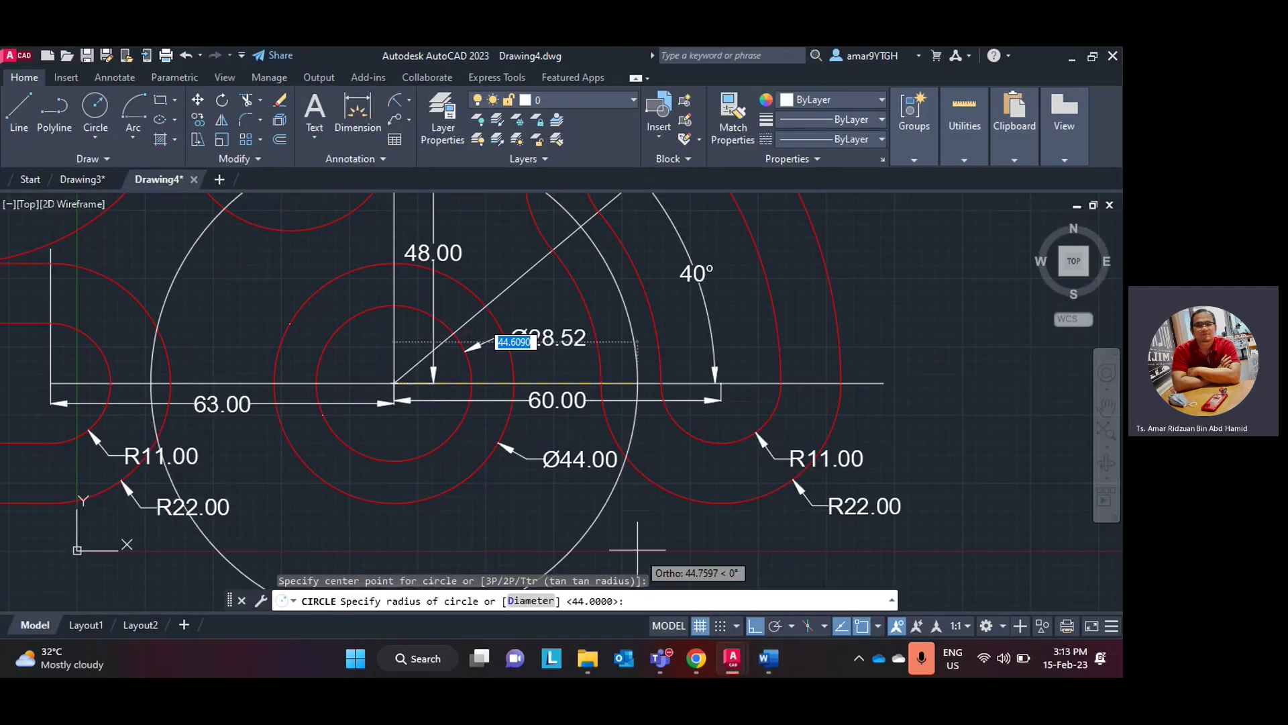
scroll(555, 518, down, 2)
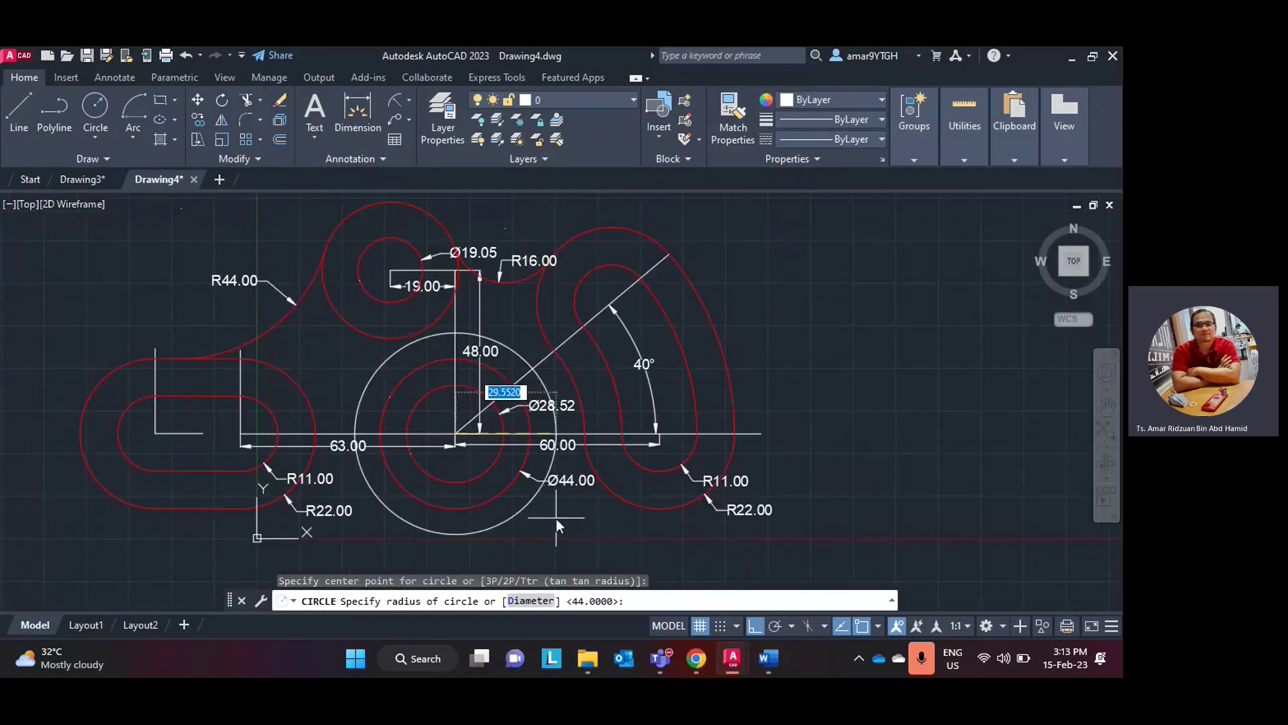
text(35)
key(Return)
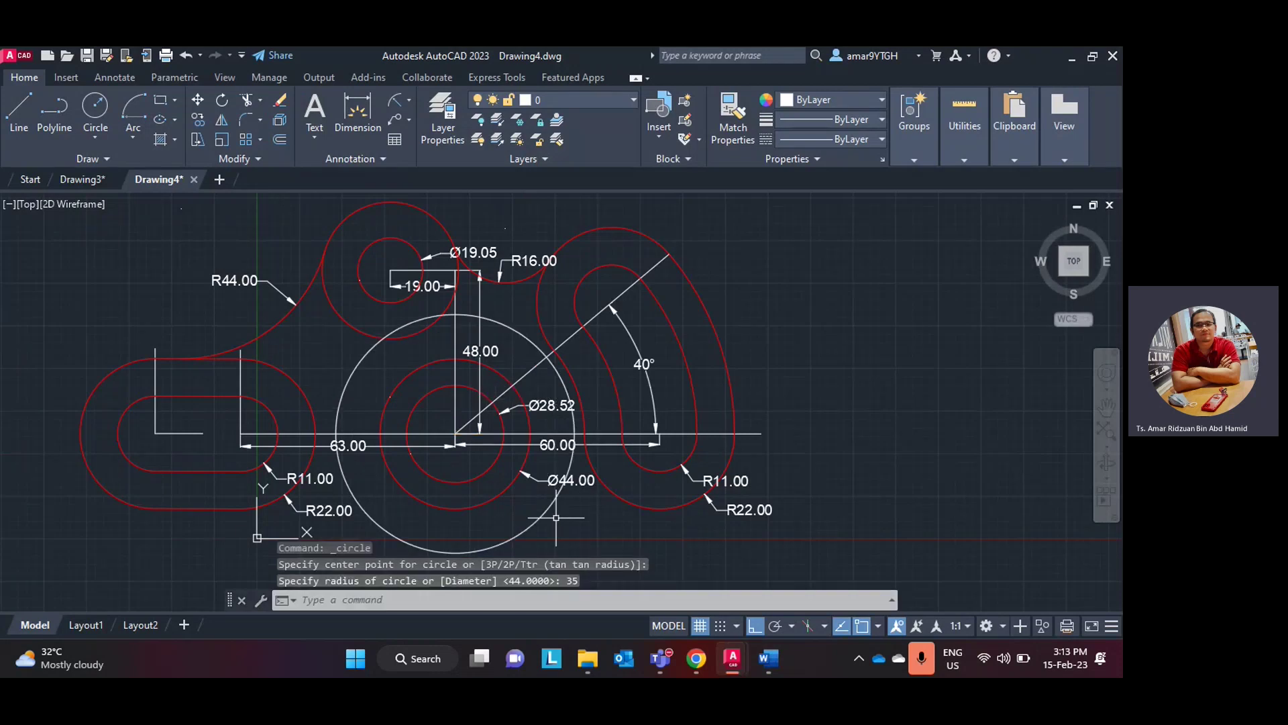
click(768, 659)
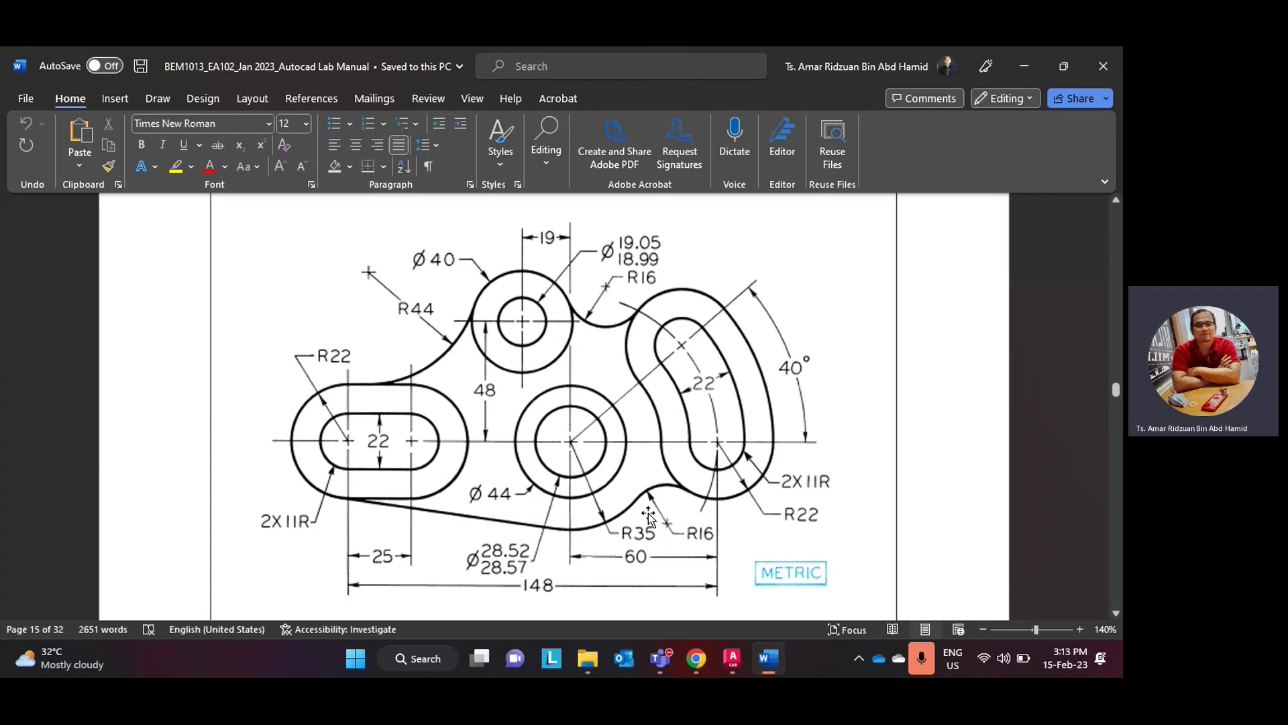
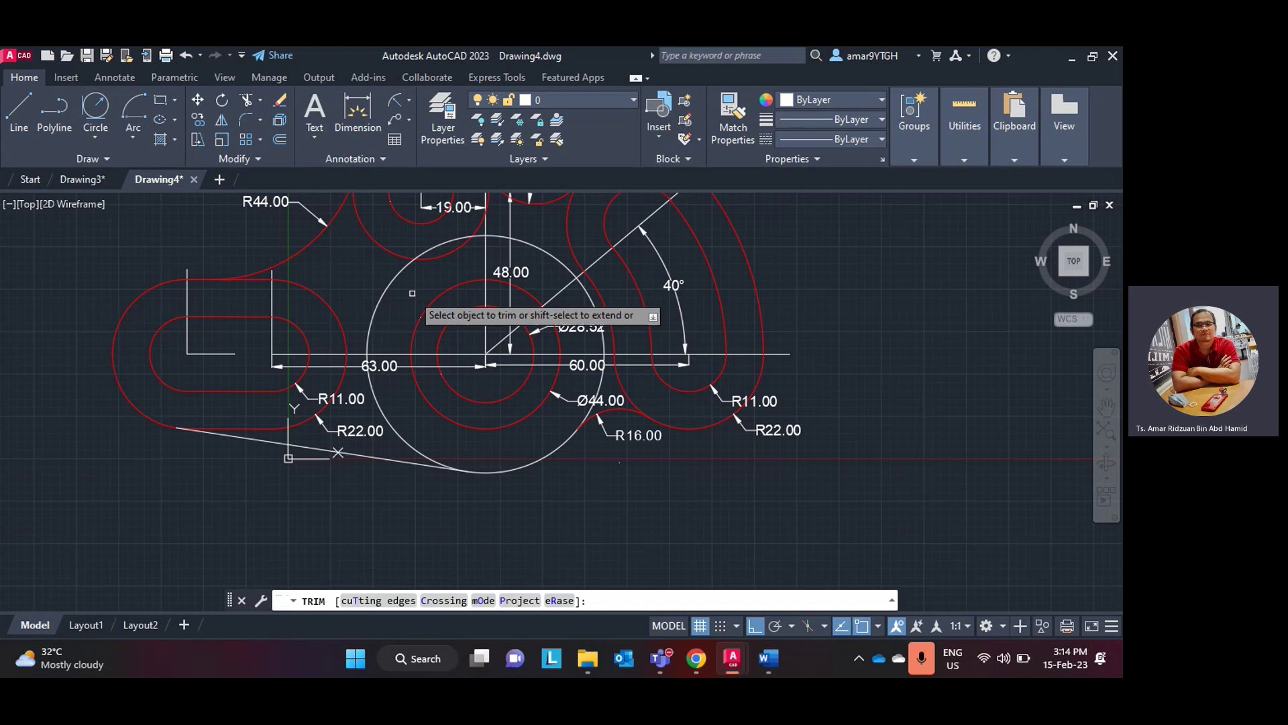
- Trim away the construction circle's lower-left and upper-left arcs, leaving only the lower blend arc
click(391, 424)
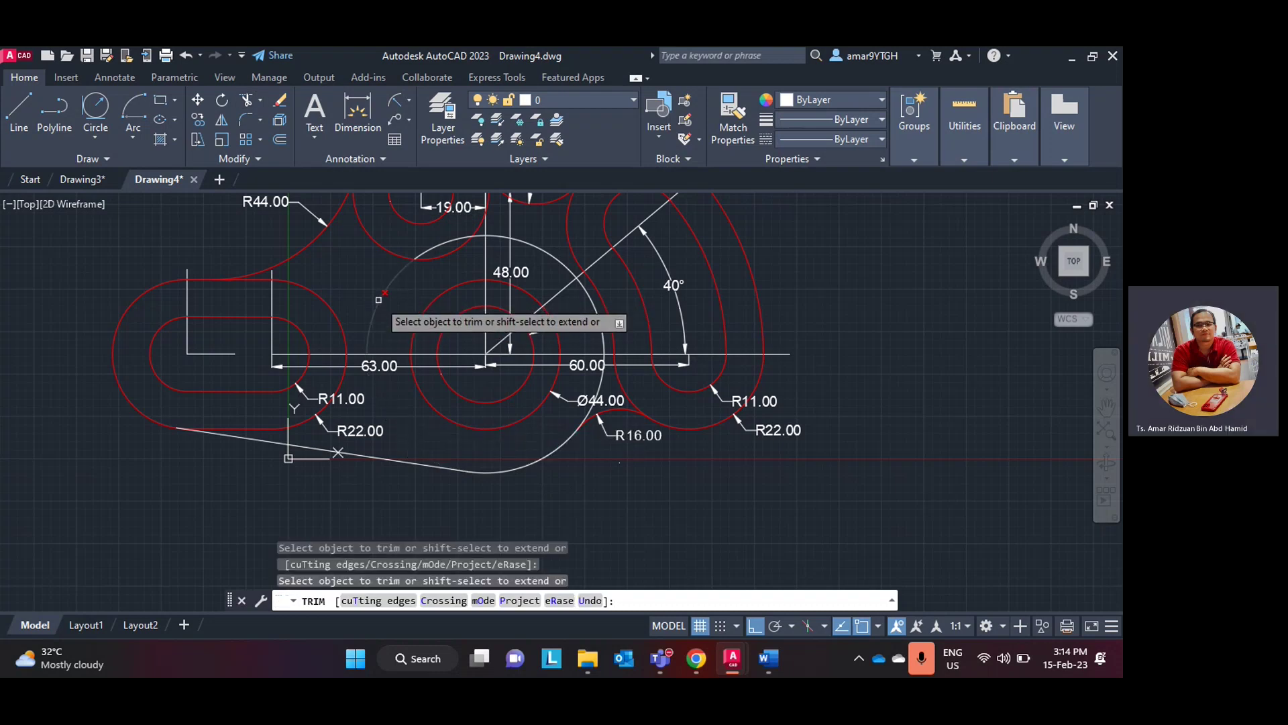
scroll(481, 238, up, 4)
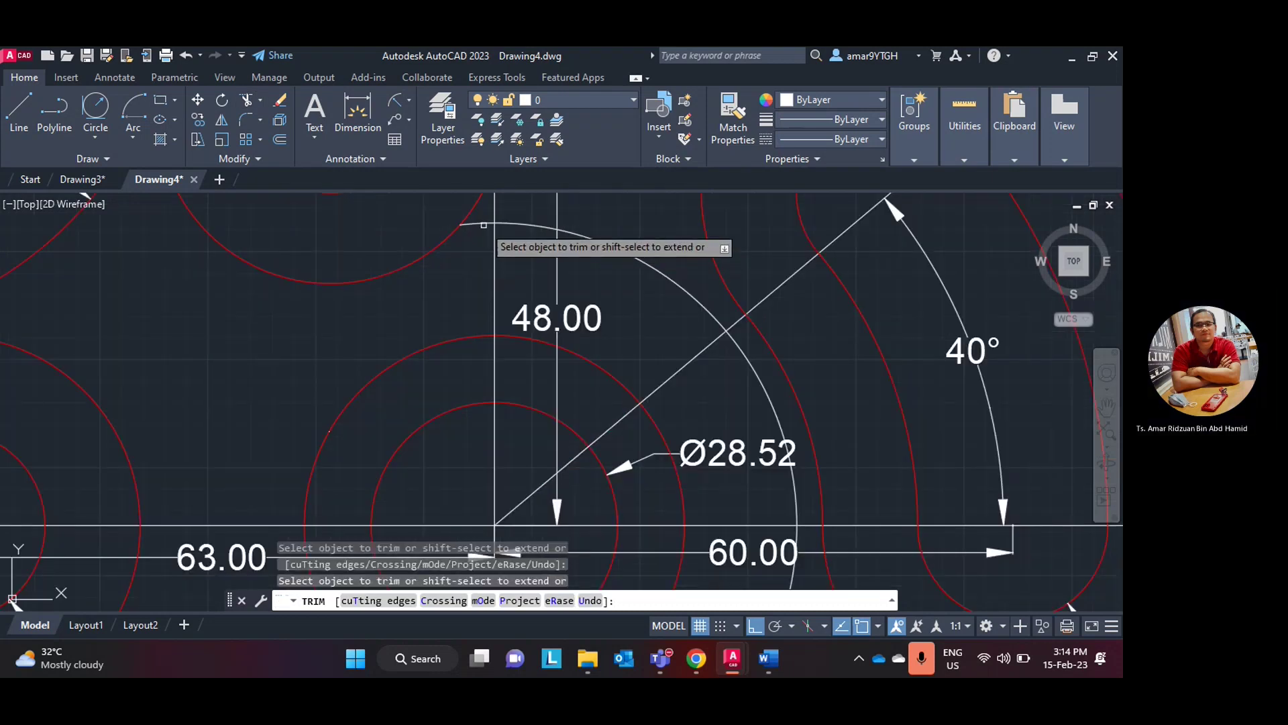
click(531, 223)
scroll(701, 312, down, 2)
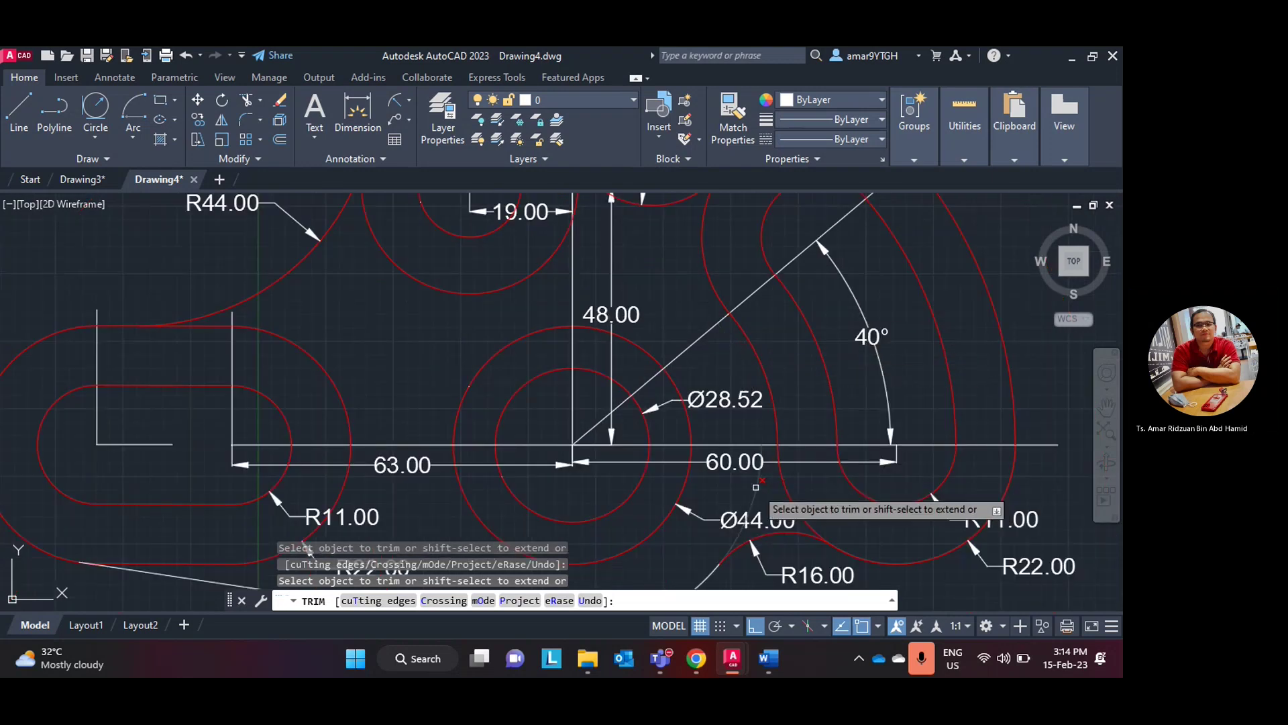
scroll(776, 488, down, 4)
mouse_move(639, 466)
middle_down()
mouse_move(578, 405)
mouse_move(497, 366)
middle_up()
scroll(510, 383, up, 4)
scroll(475, 373, down, 2)
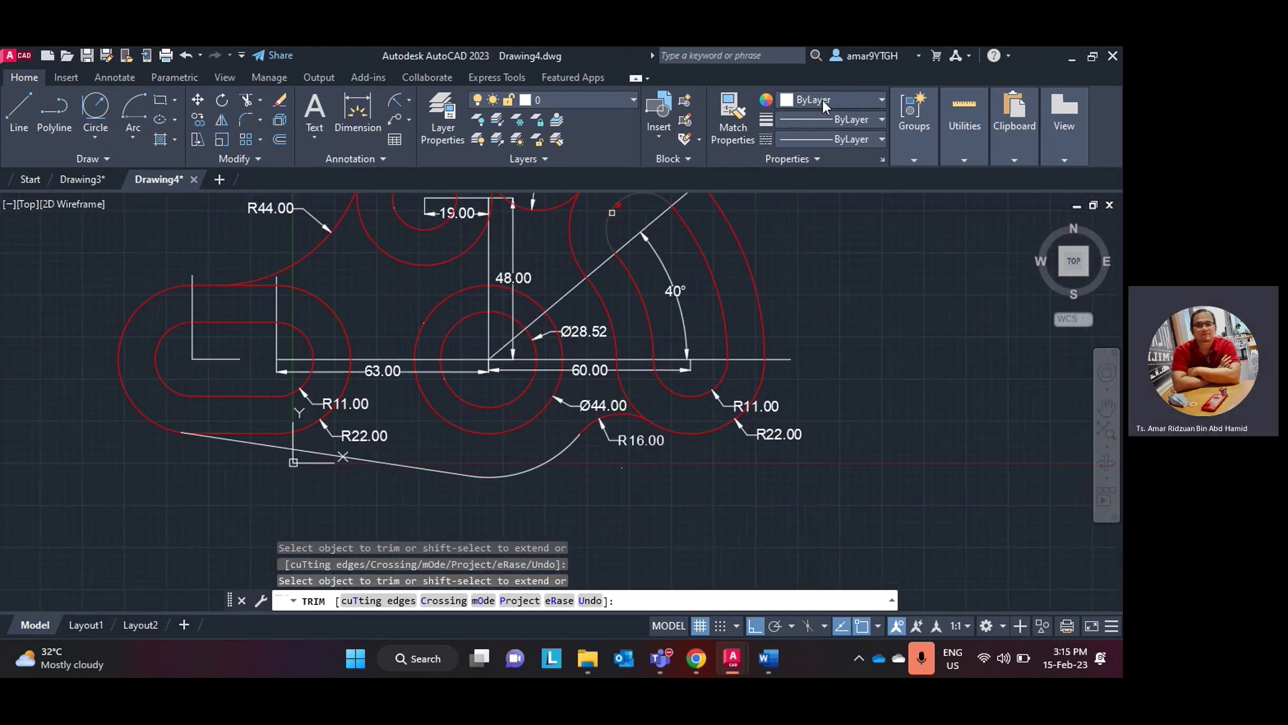
key(Escape)
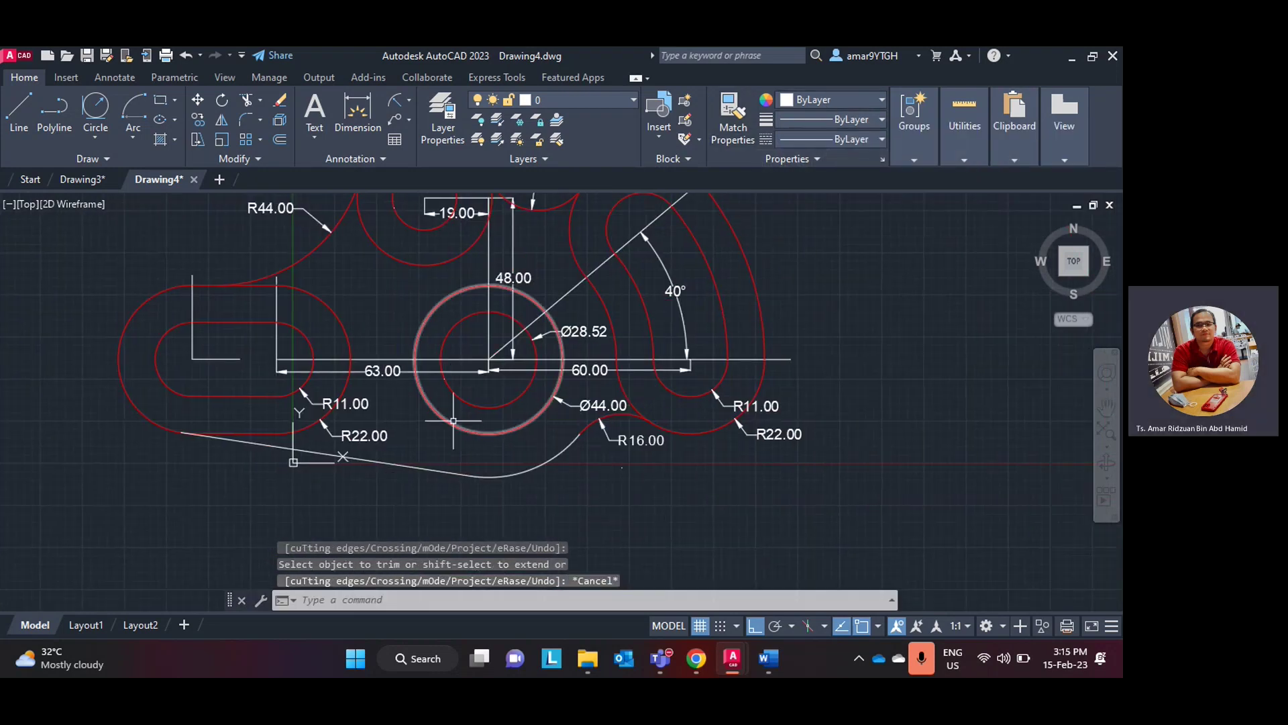
- Make the bottom tangent line and its joining arc red
click(463, 477)
click(442, 463)
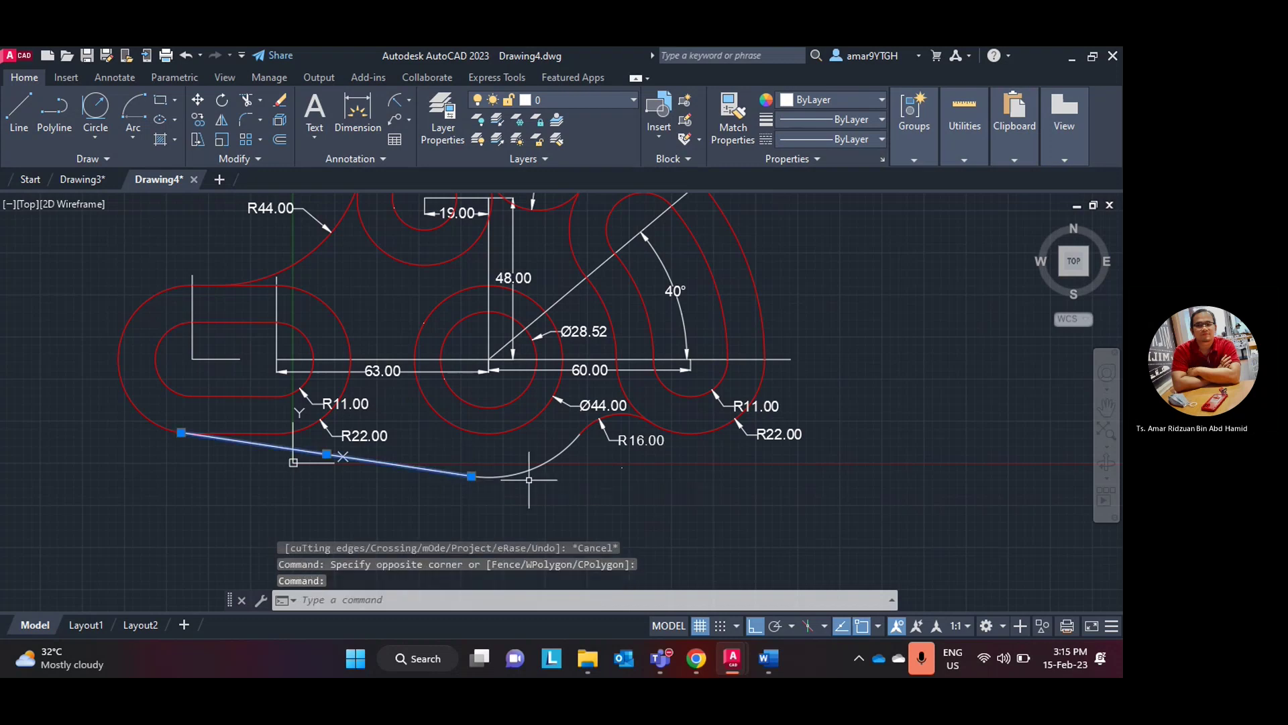
click(537, 468)
click(832, 100)
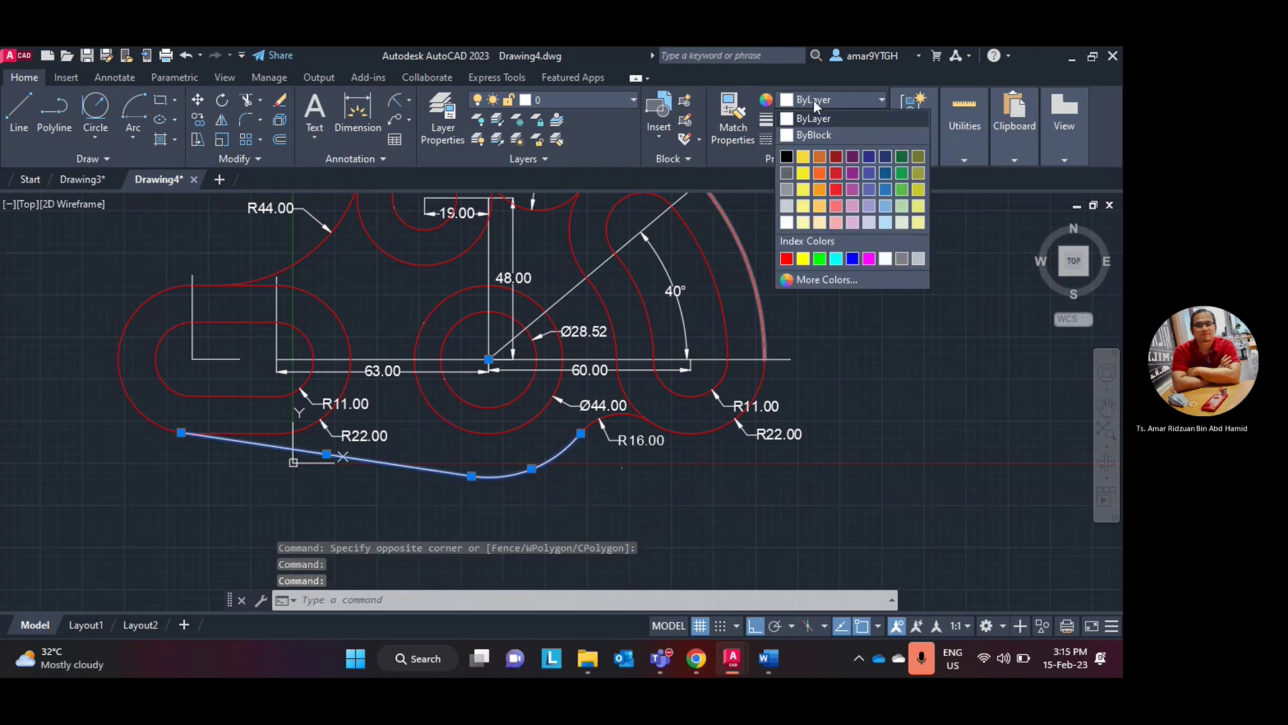
click(786, 259)
key(Escape)
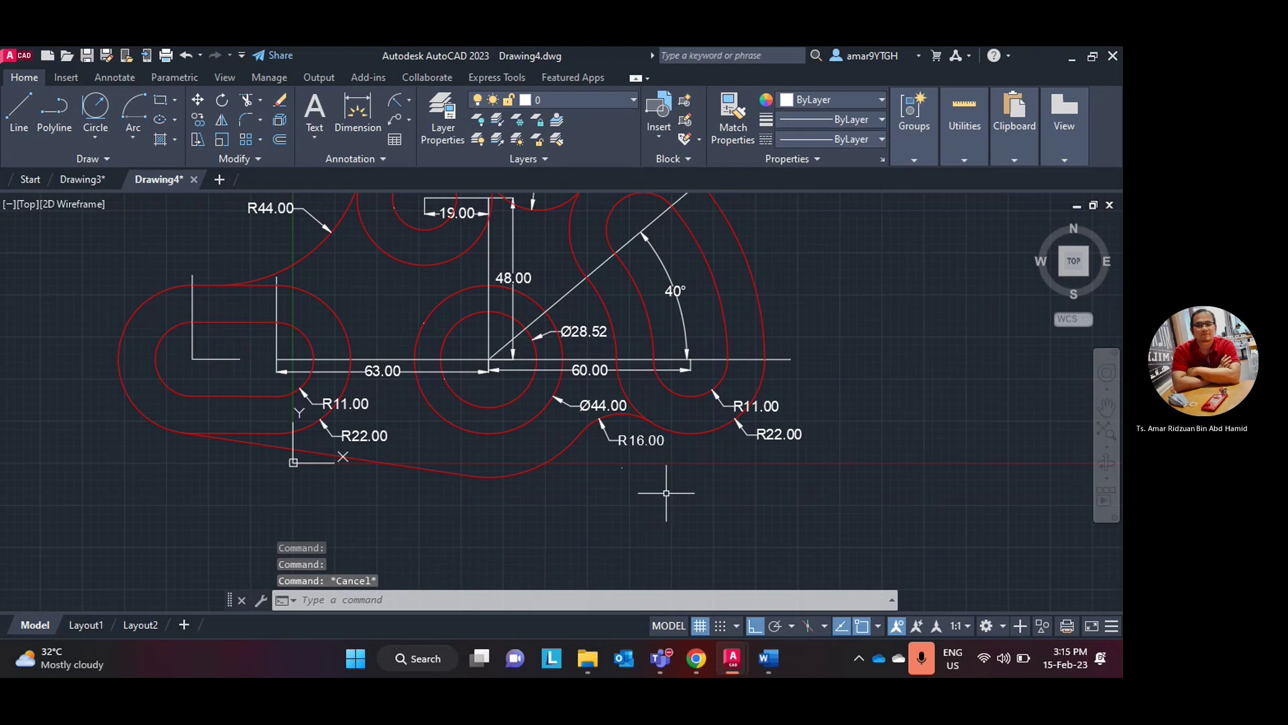
- Use DRA to place an R35.00 radius dimension below the bottom blend arc
text(dra)
key(Return)
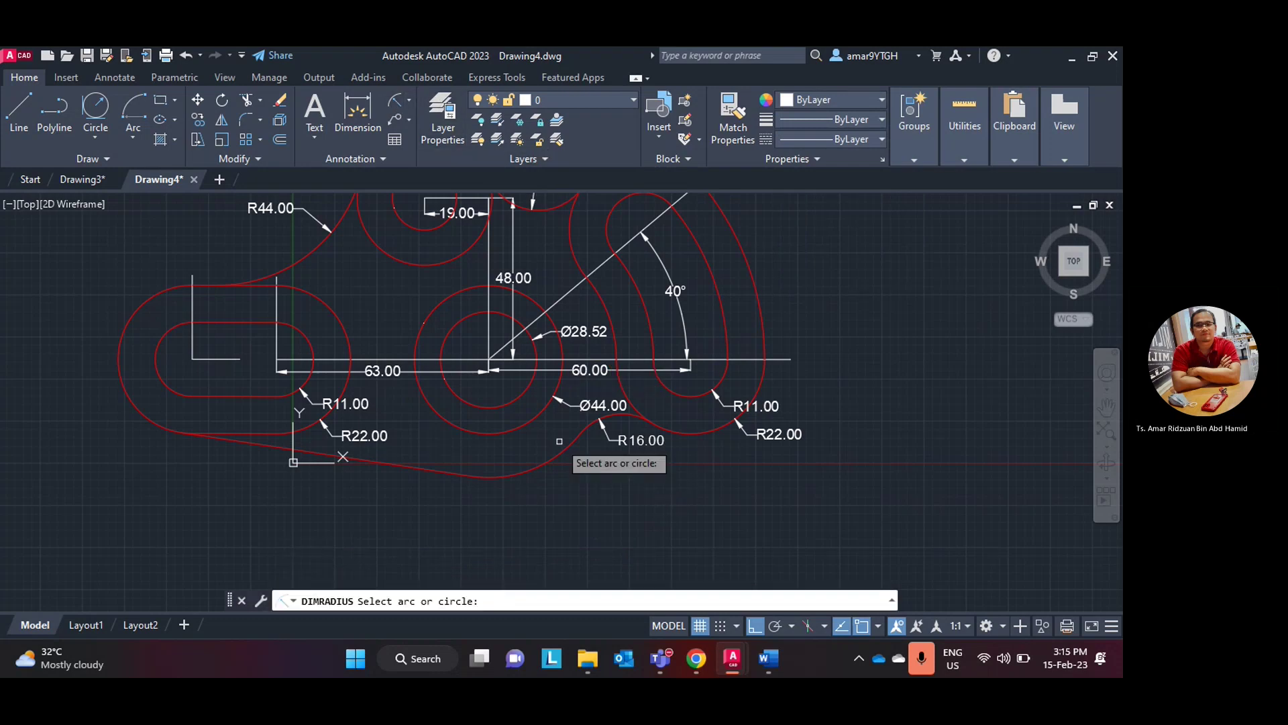
click(551, 459)
click(564, 482)
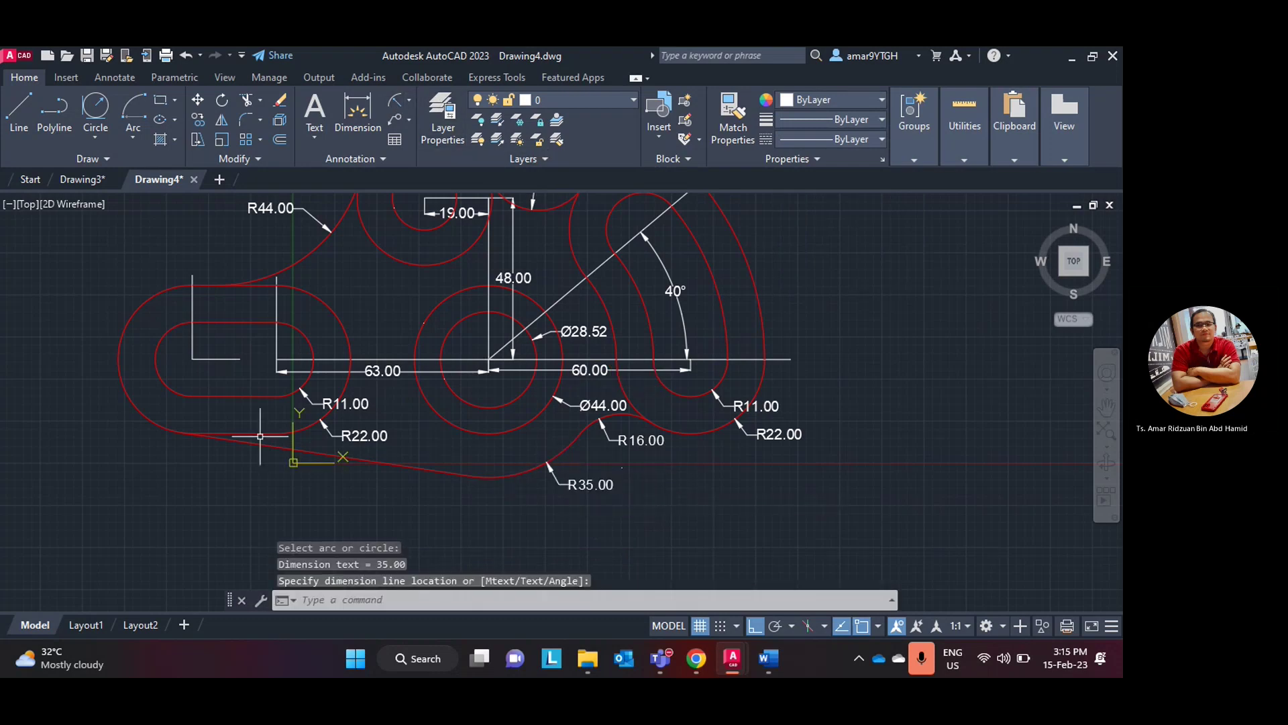
scroll(466, 400, down, 3)
scroll(466, 401, up, 3)
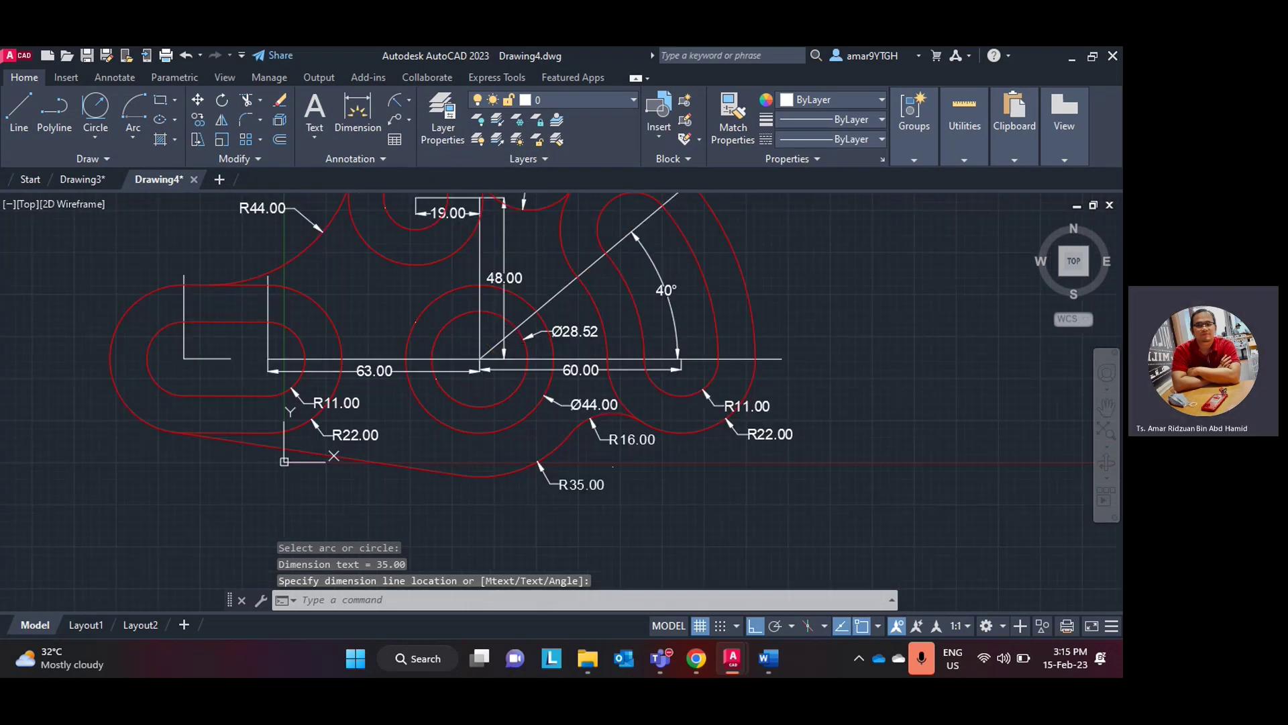
middle_drag(490, 403, 475, 494)
scroll(537, 385, down, 2)
scroll(537, 387, up, 1)
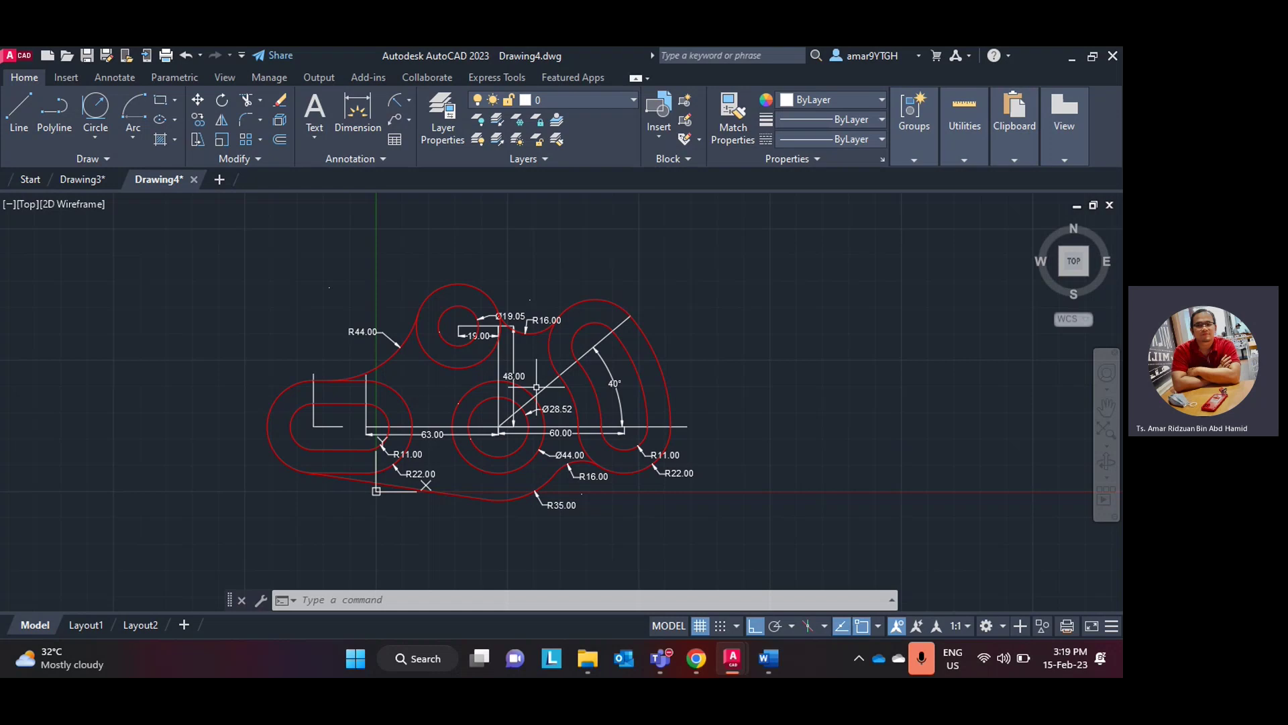
middle_click(718, 365)
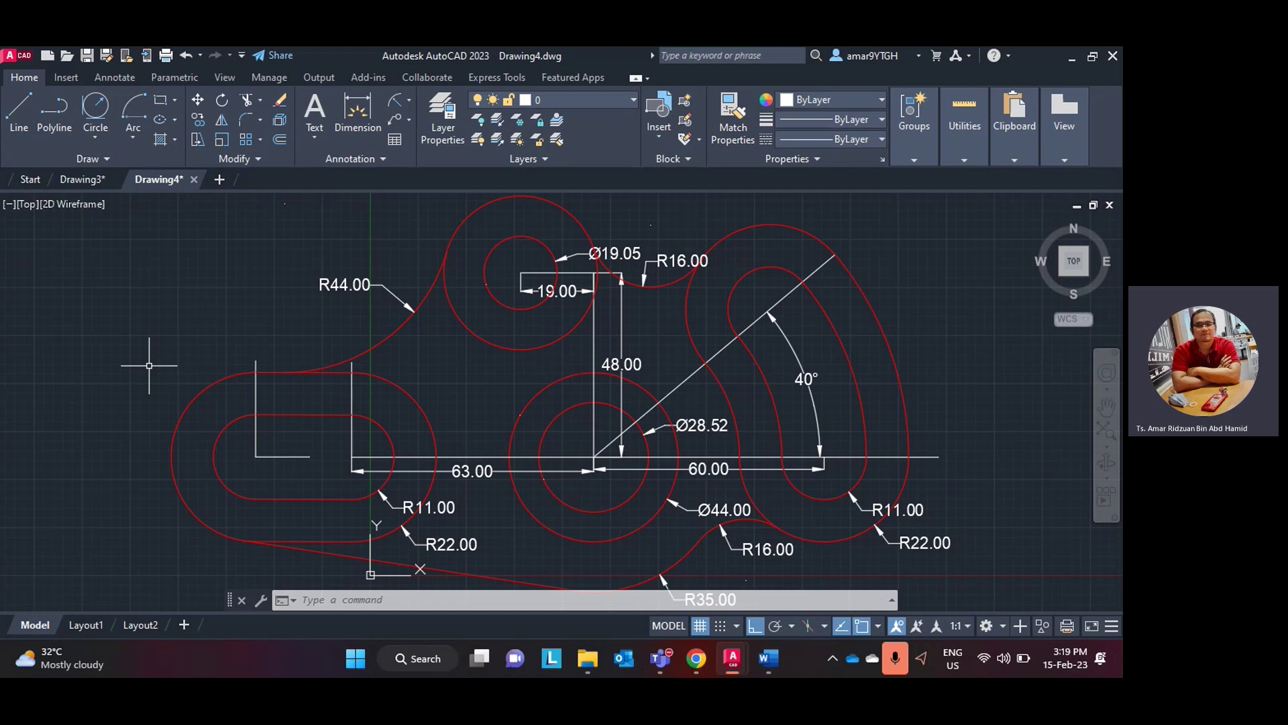
mouse_move(73, 630)
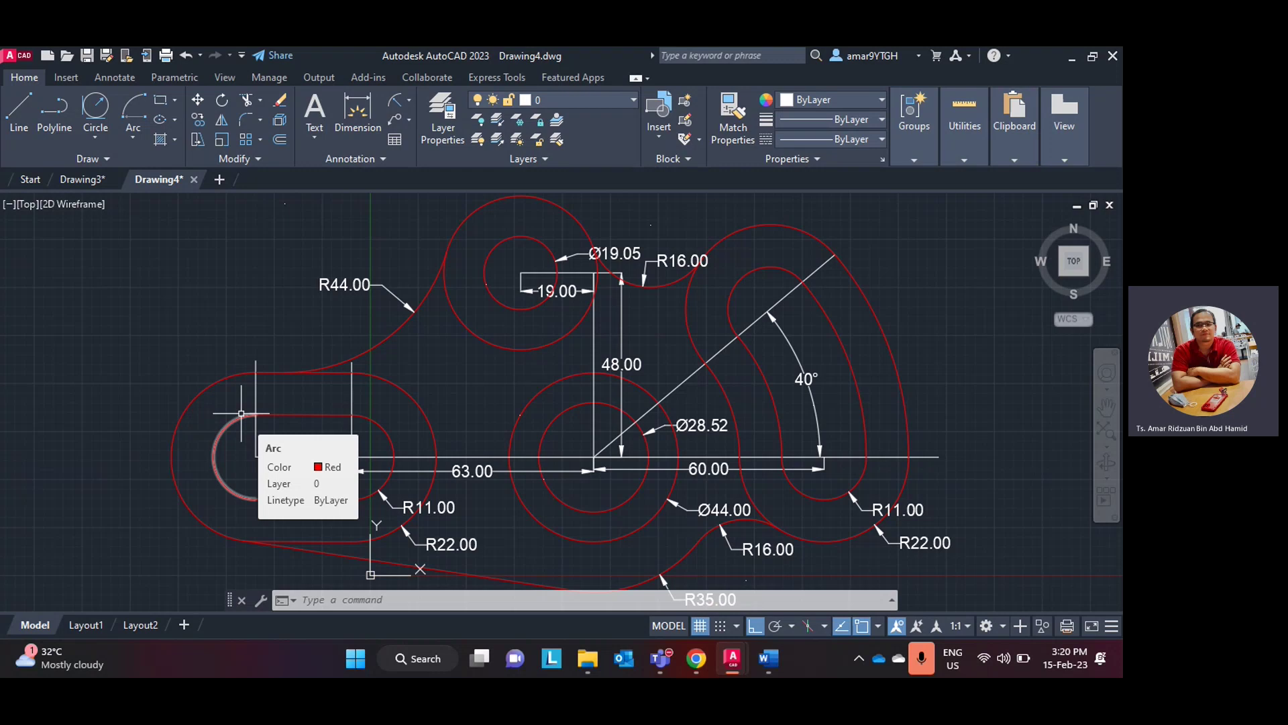
scroll(401, 405, down, 4)
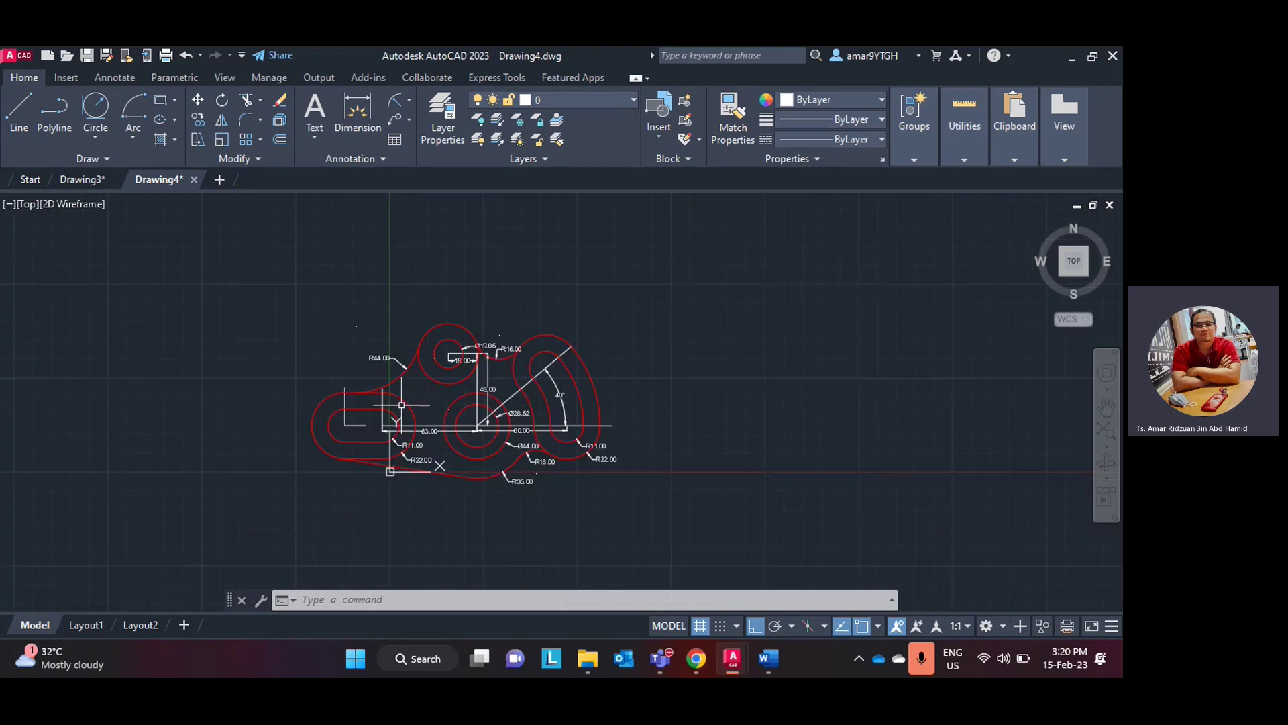
scroll(401, 405, up, 4)
scroll(401, 405, down, 2)
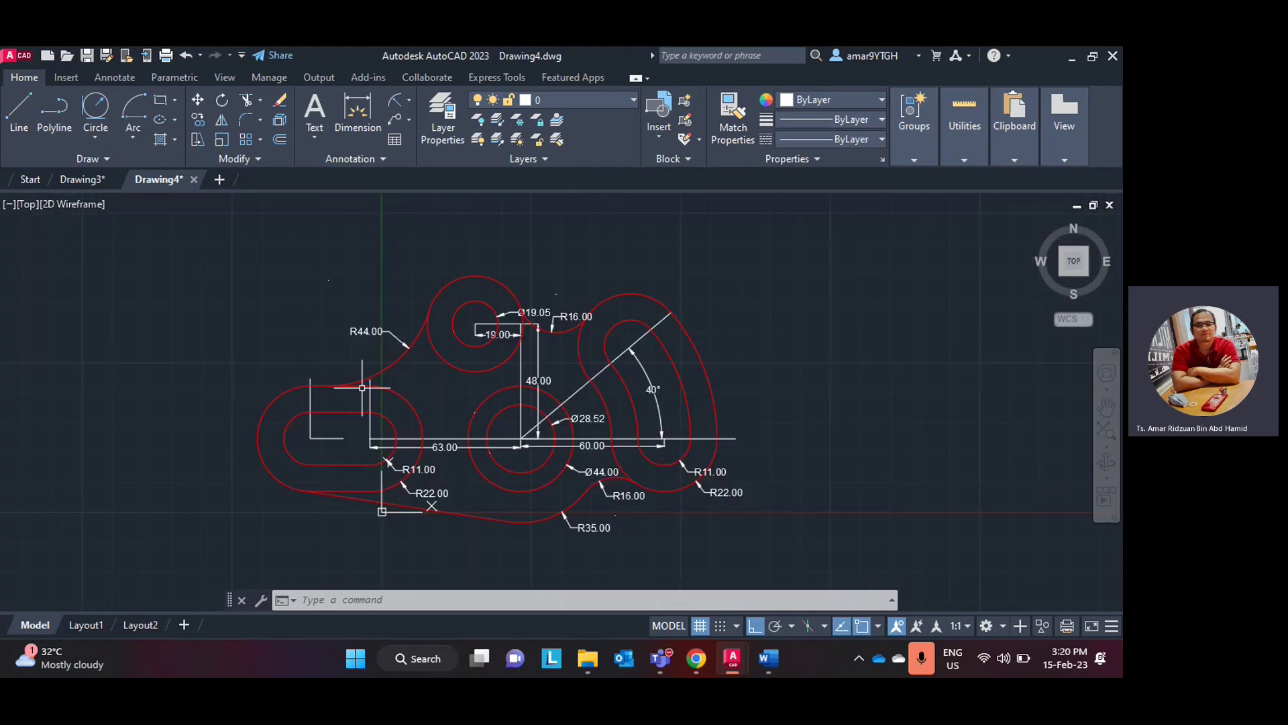
middle_click(258, 342)
middle_click(258, 342)
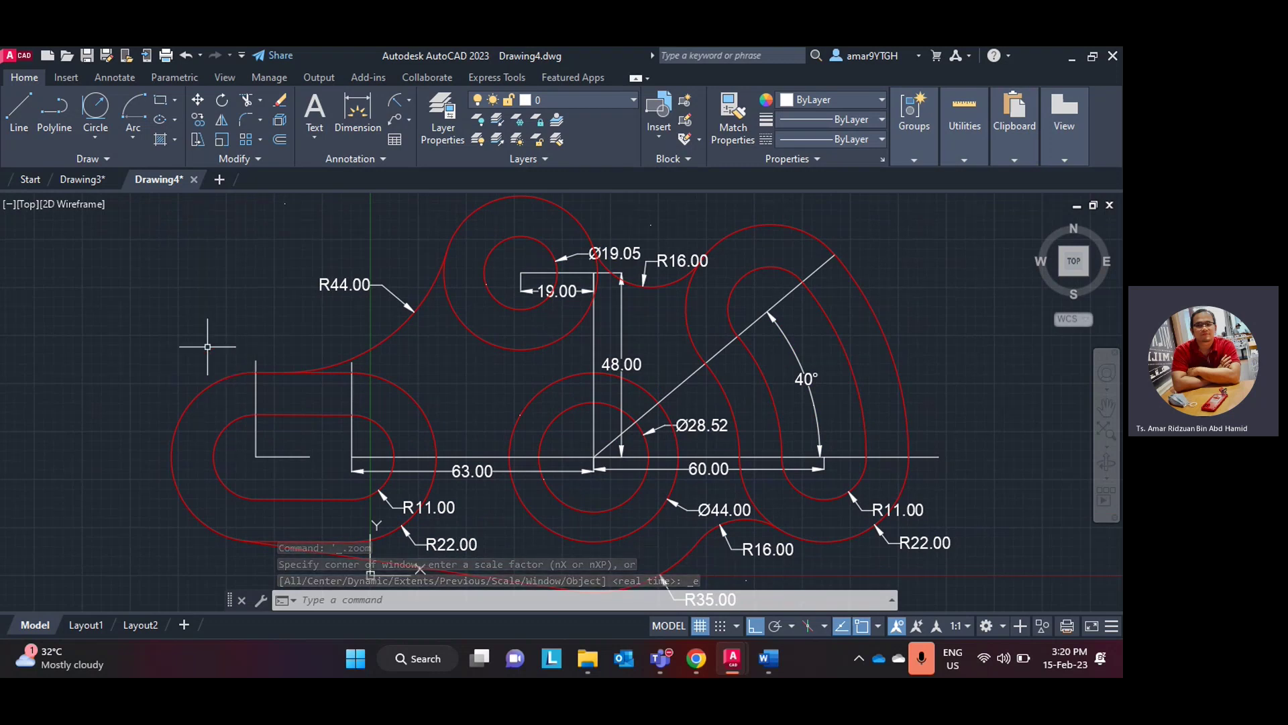
scroll(205, 346, down, 8)
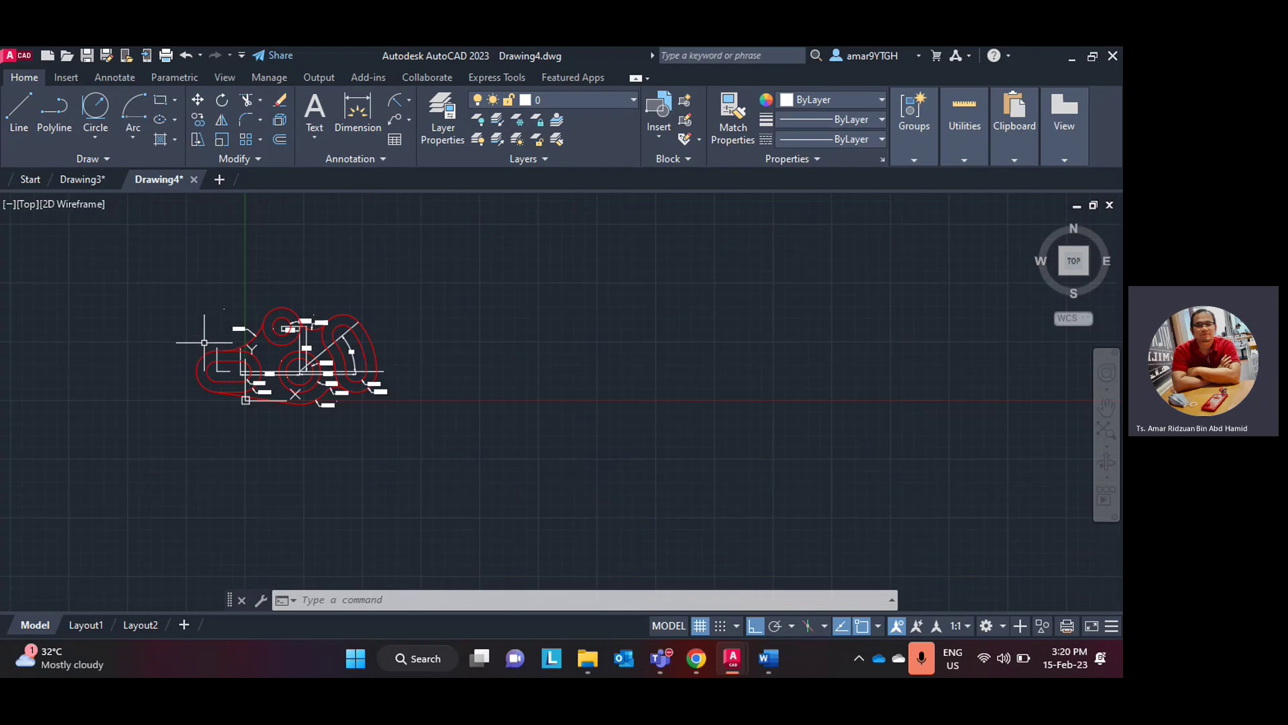
scroll(189, 368, up, 4)
scroll(194, 366, up, 2)
scroll(201, 359, down, 6)
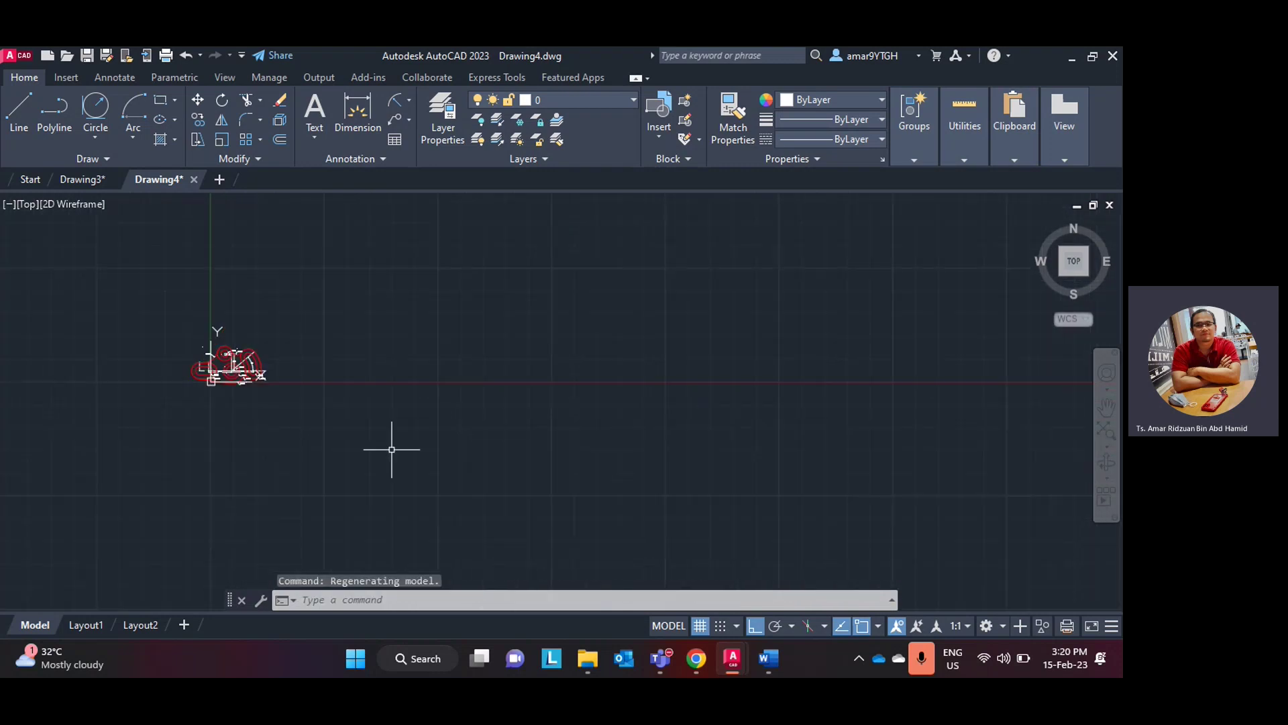
middle_click(441, 390)
middle_click(441, 390)
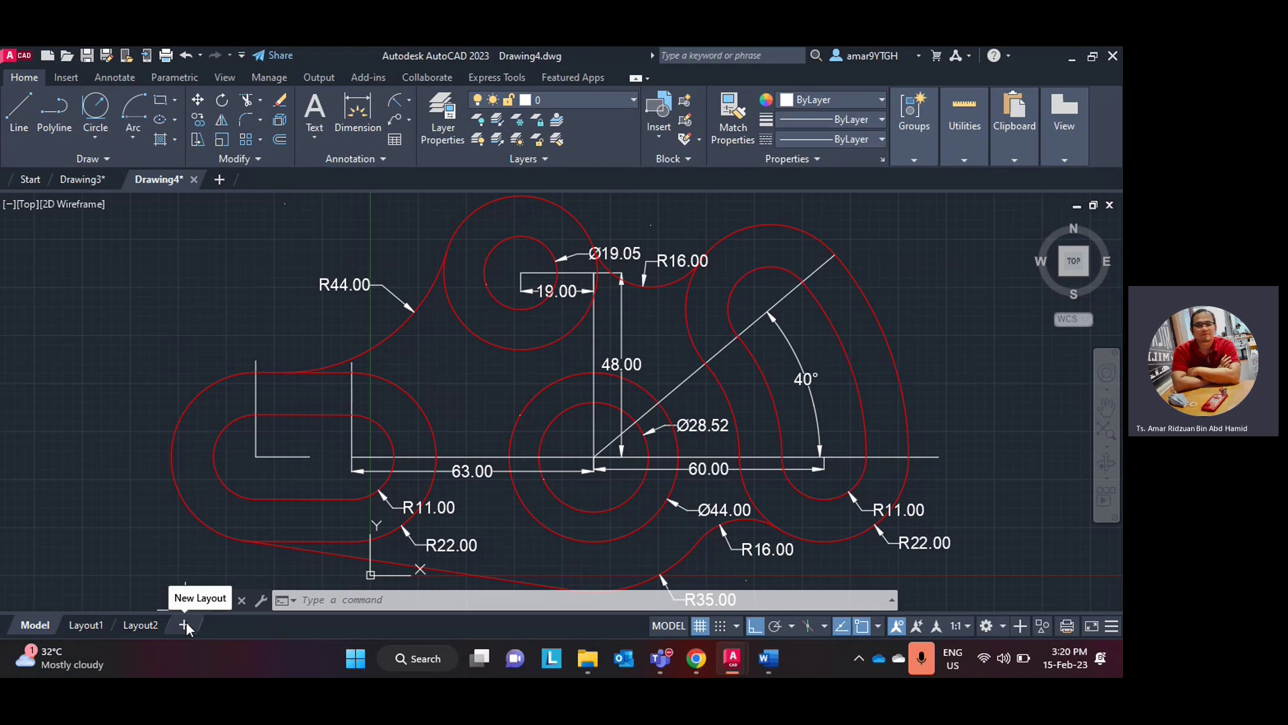
- Choose From Template on the + layout tab to start a layout from a template
right_click(187, 623)
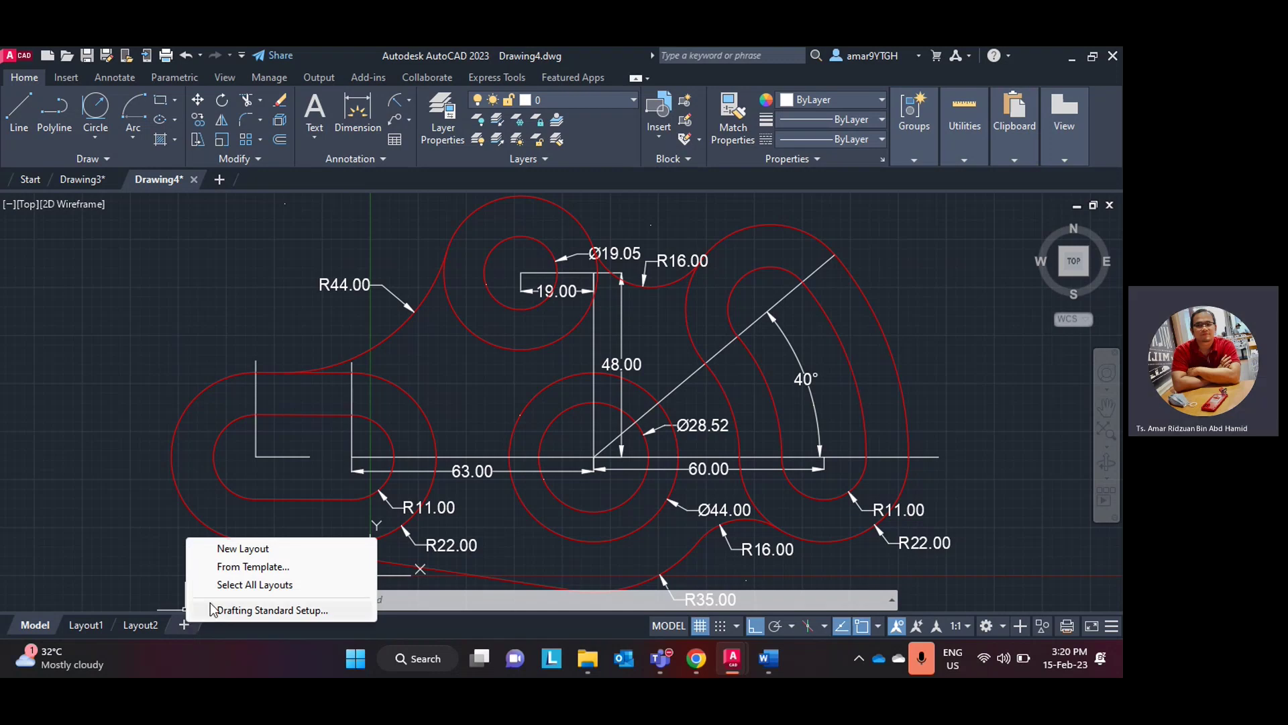
click(234, 569)
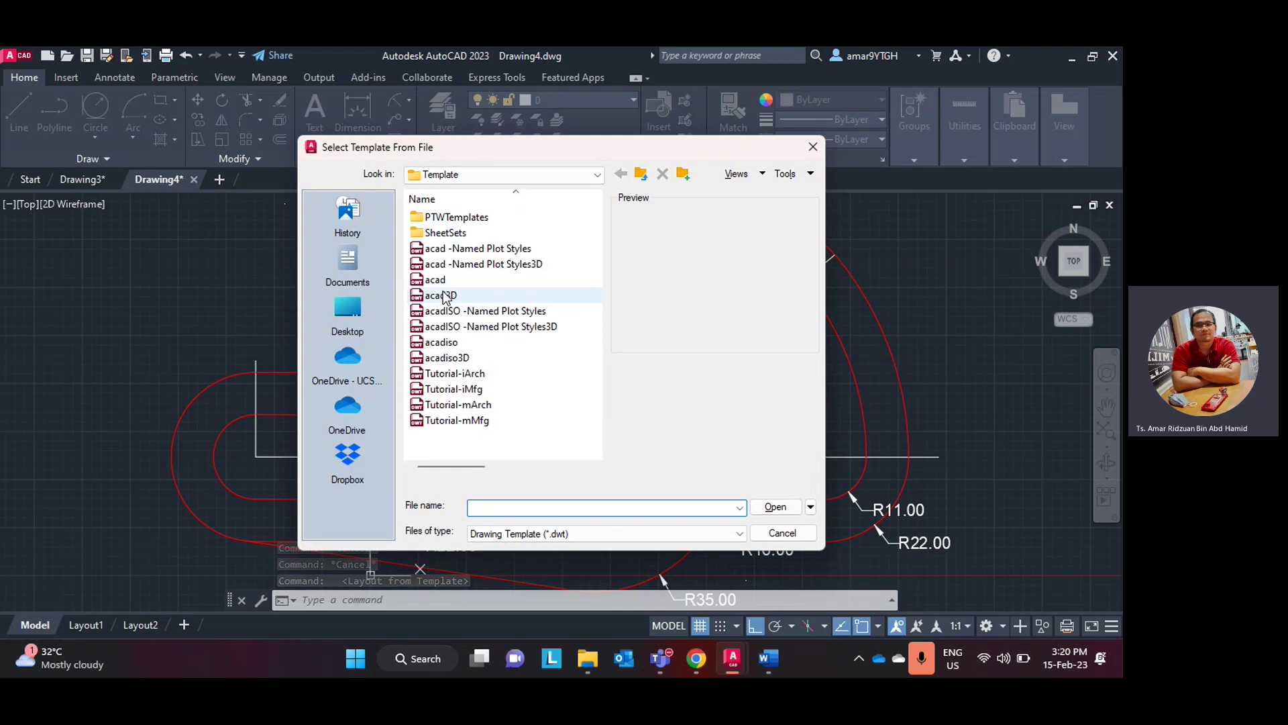
- Preview Tutorial-iMfg against Tutorial-mArch, then select Tutorial-mArch.dwt
click(449, 406)
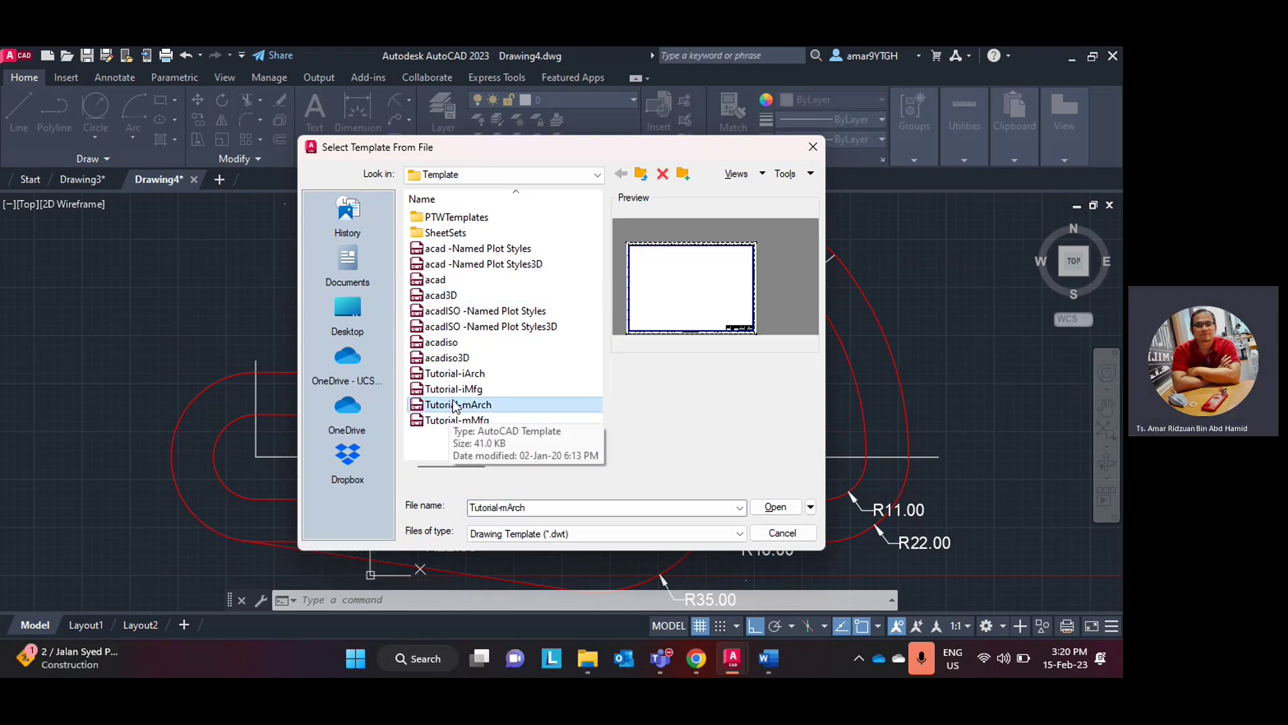
key(Up)
key(Down)
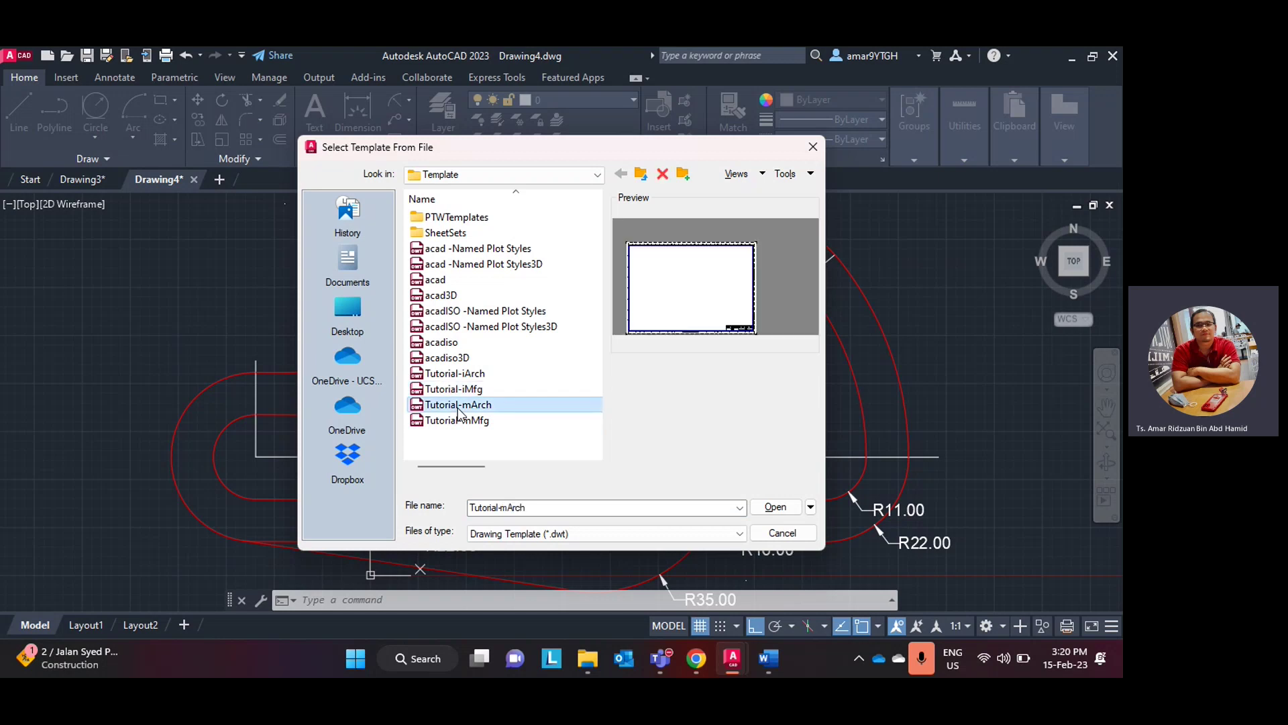
click(459, 392)
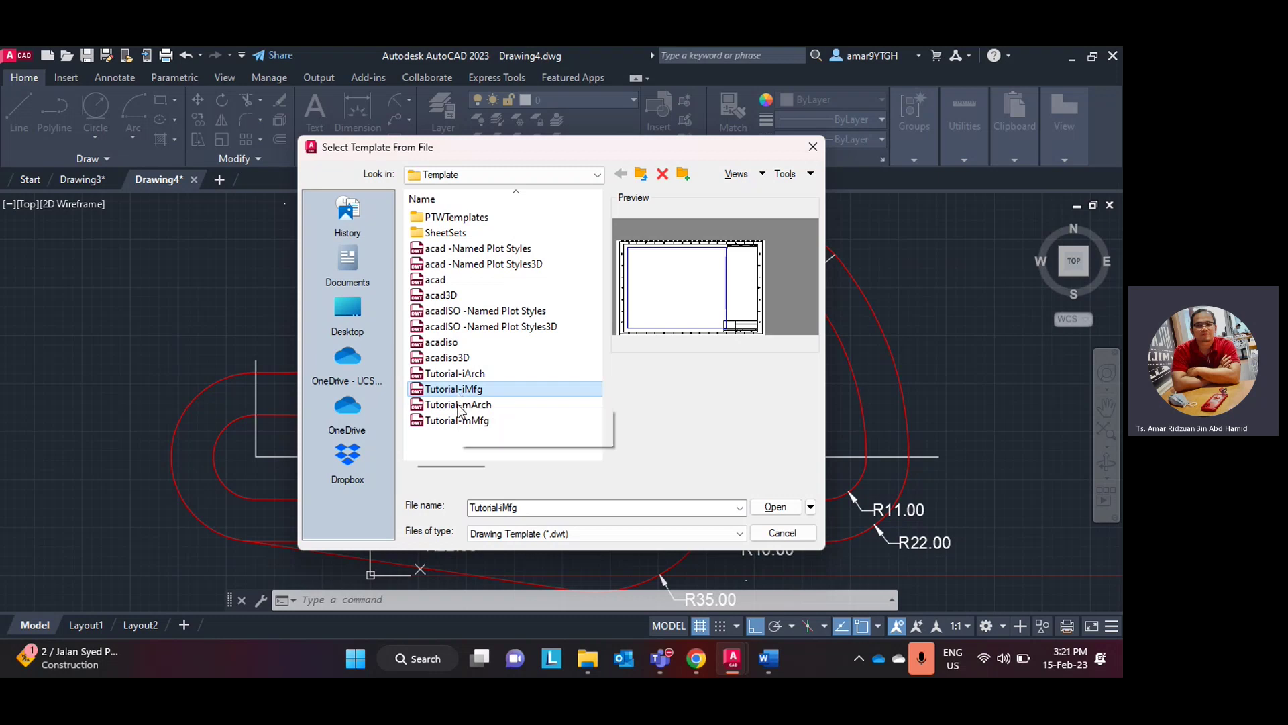
click(458, 406)
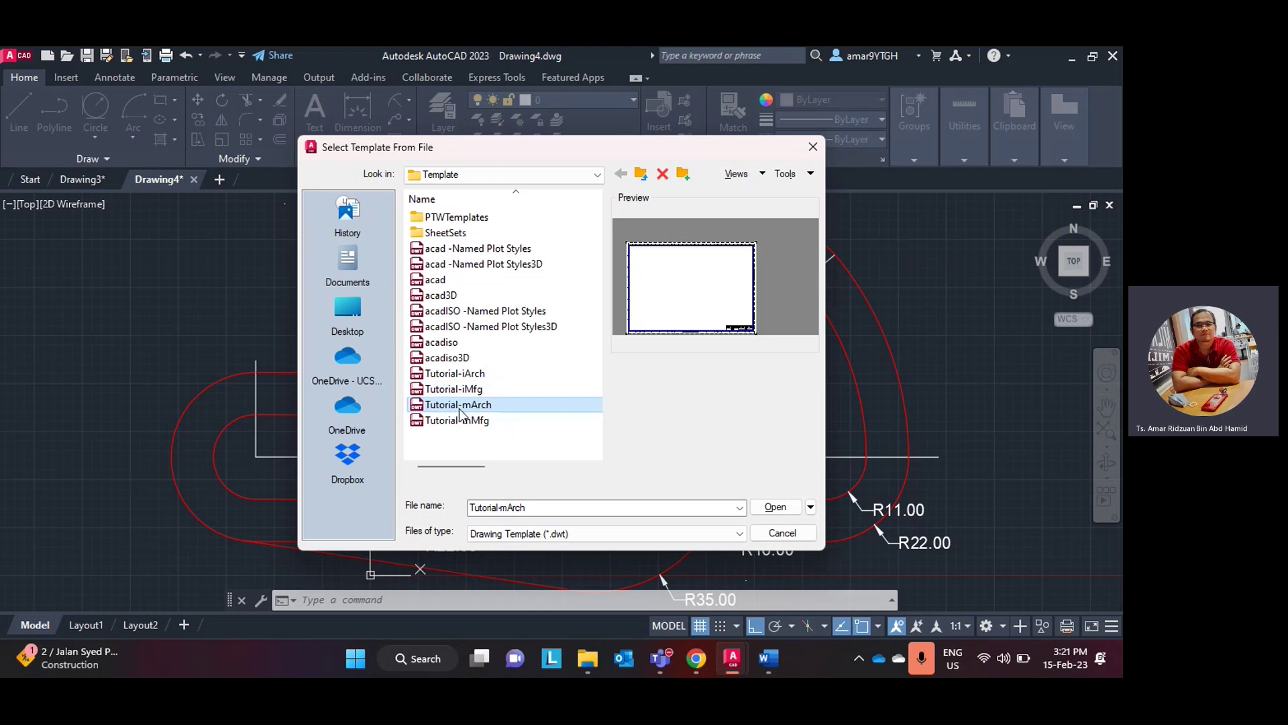
- Open Tutorial-mArch.dwt and insert its ISO A1 Layout as a new layout tab
click(772, 509)
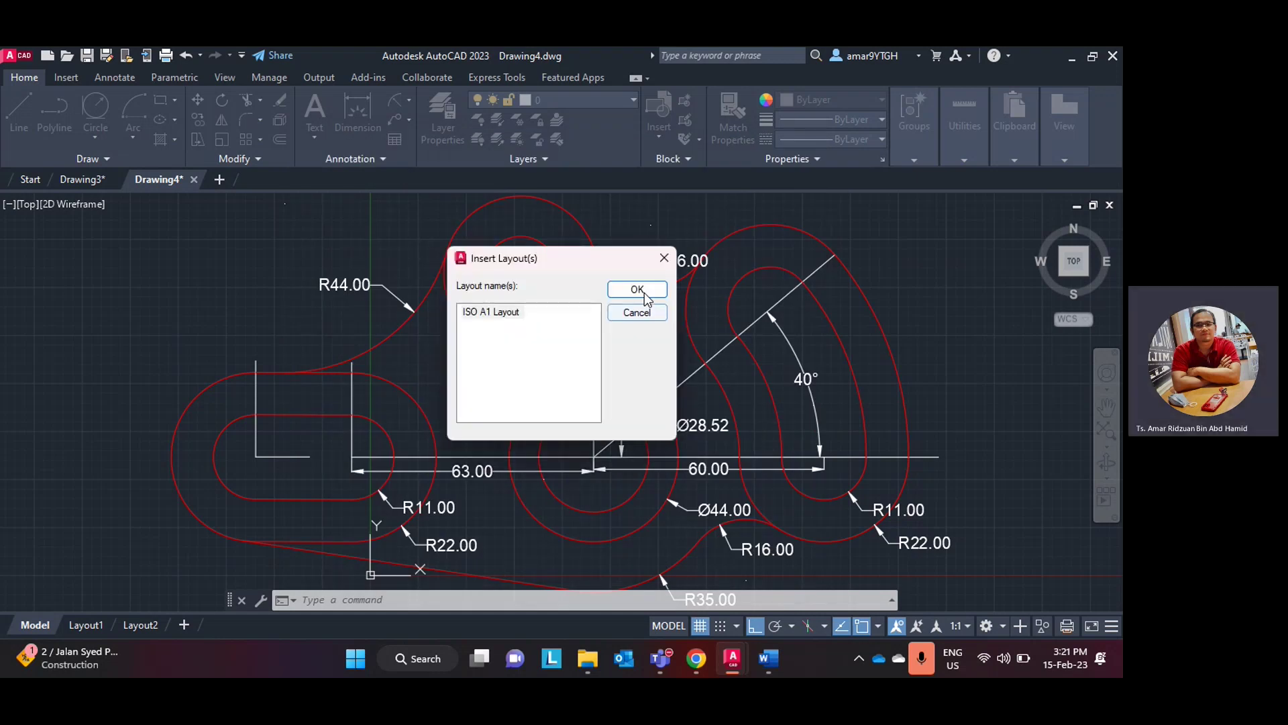
click(637, 289)
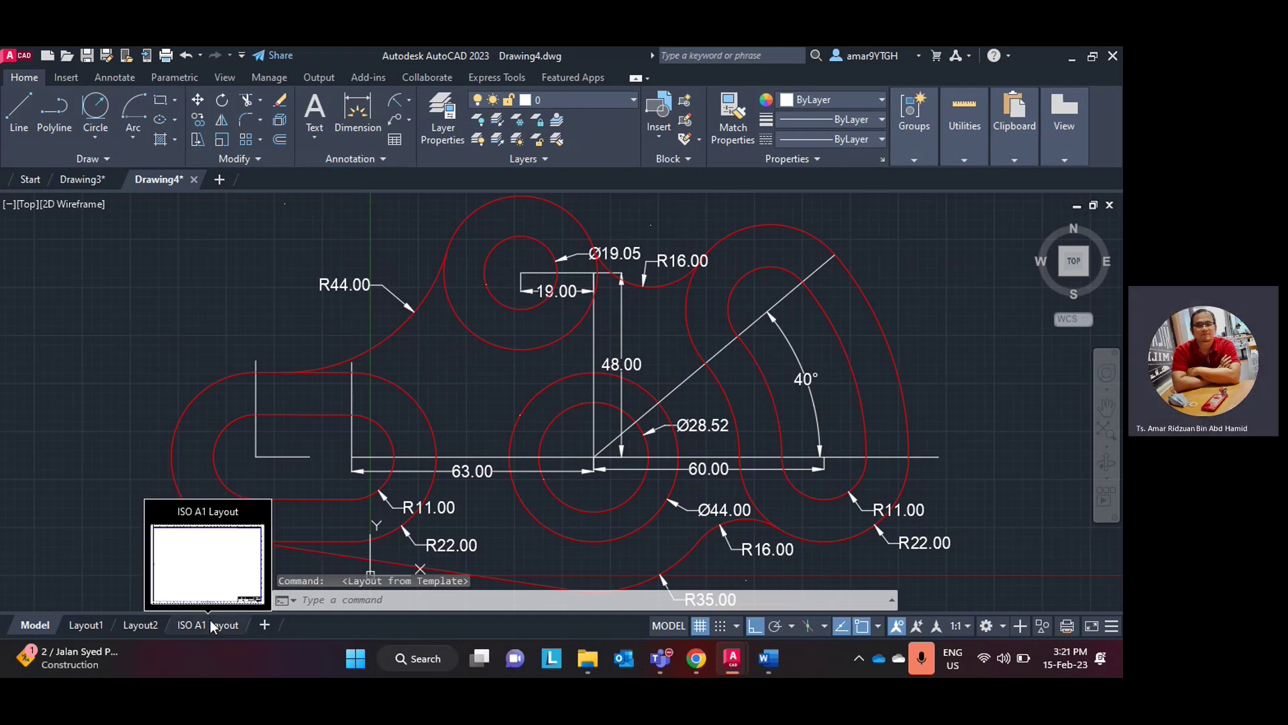
click(211, 624)
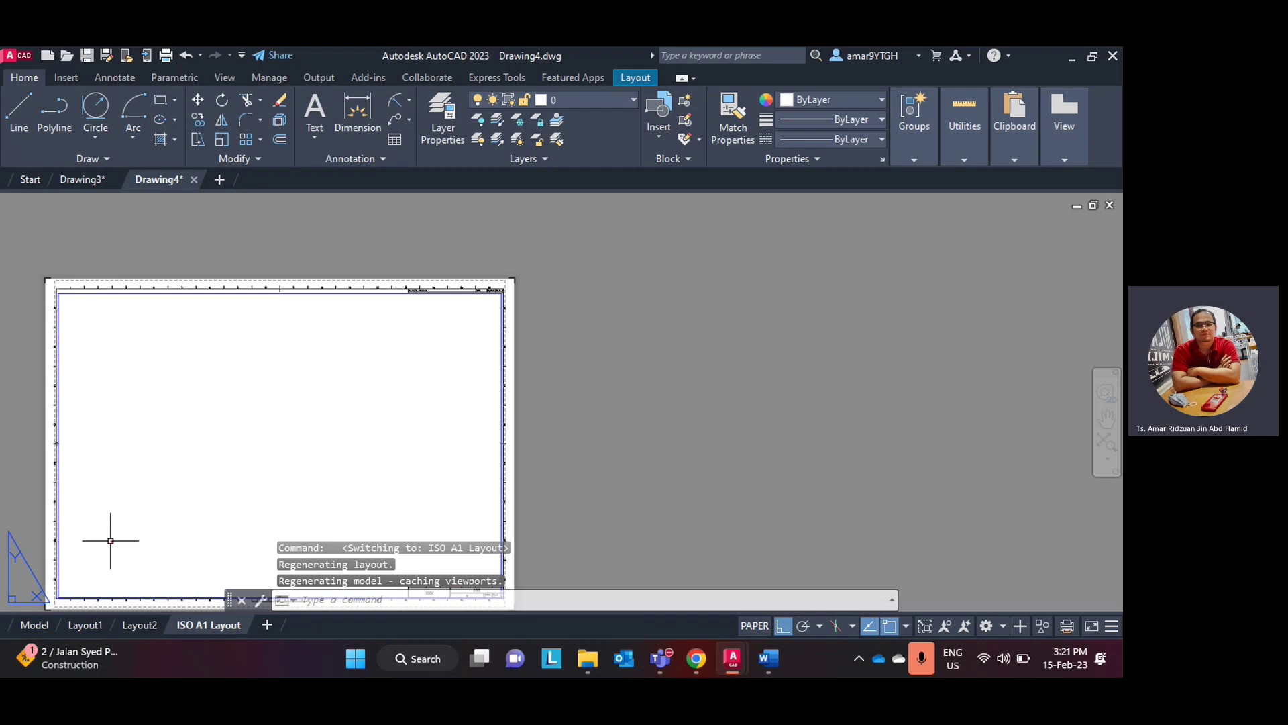
scroll(132, 522, down, 2)
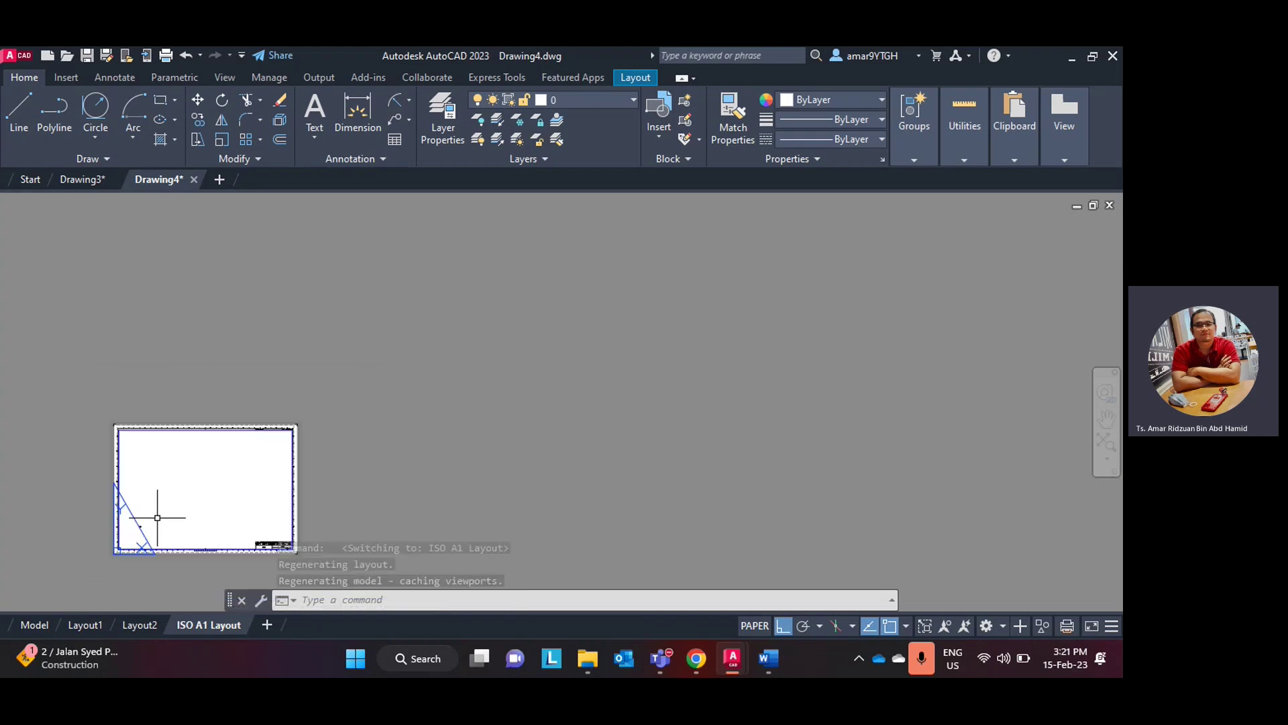
scroll(158, 518, up, 2)
scroll(368, 480, down, 2)
click(524, 440)
scroll(505, 446, down, 2)
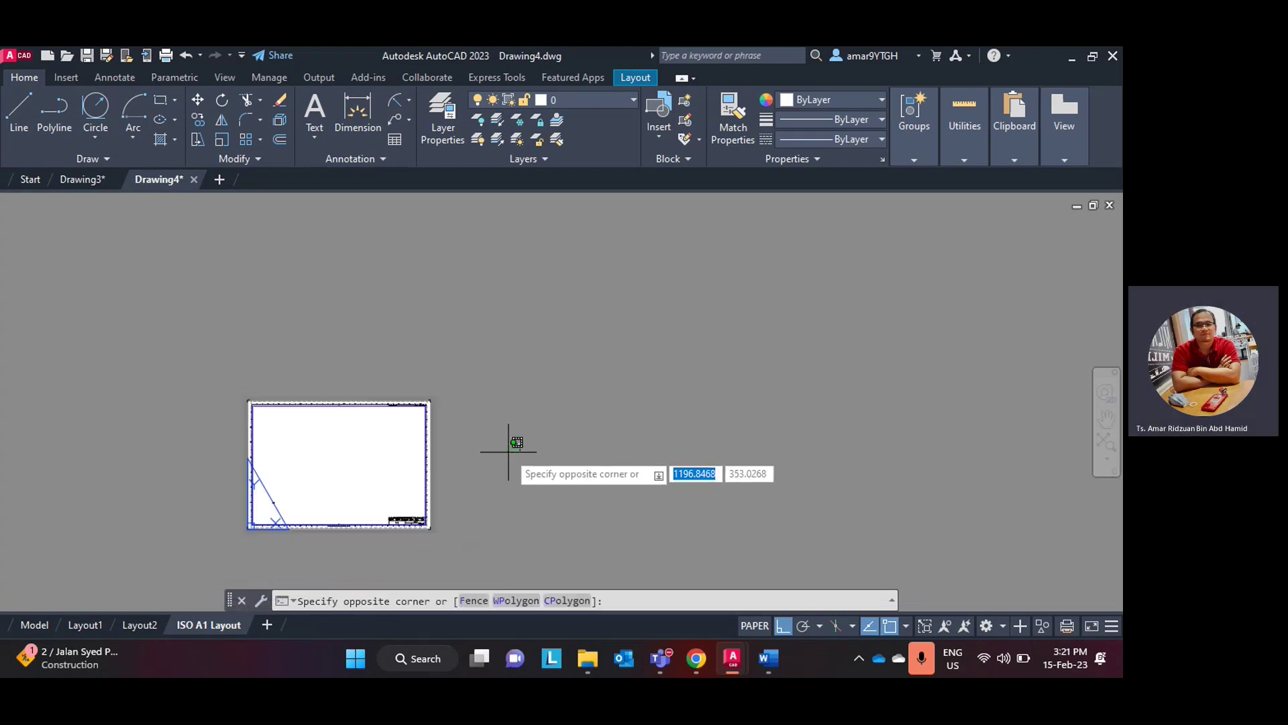
scroll(511, 440, up, 4)
scroll(379, 467, down, 4)
click(273, 468)
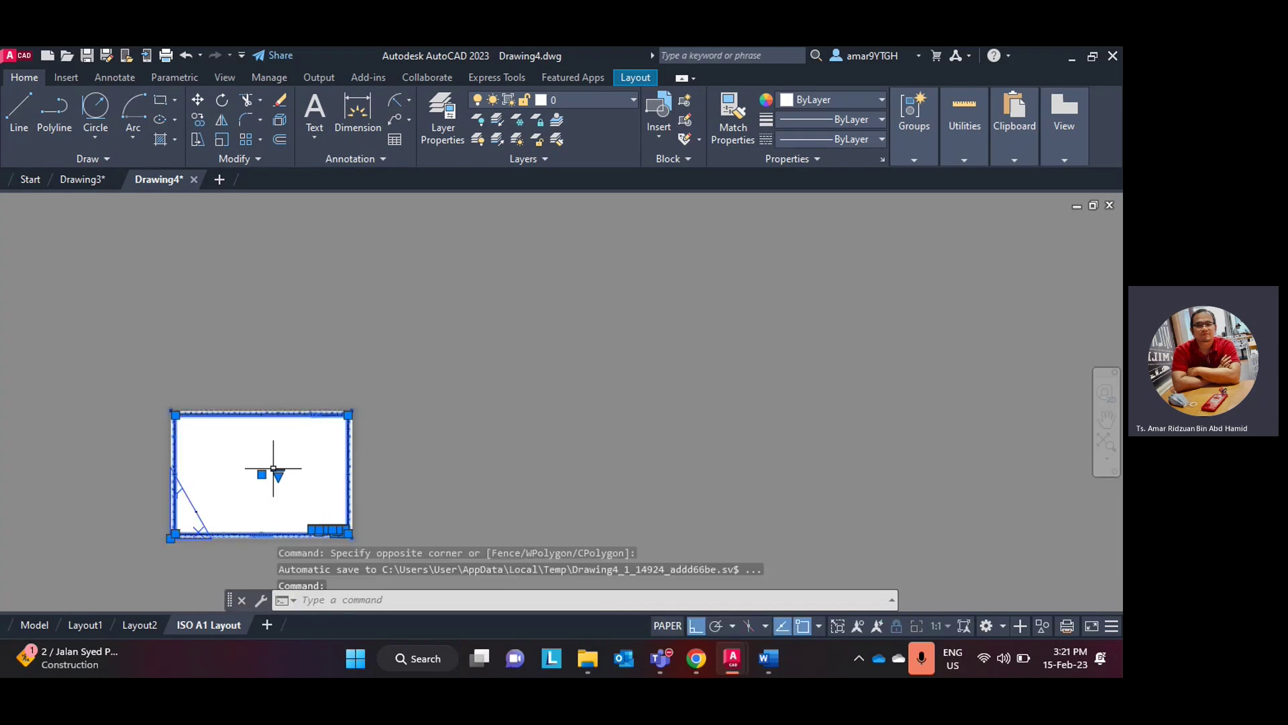
scroll(325, 465, up, 2)
scroll(259, 491, down, 2)
scroll(261, 489, down, 2)
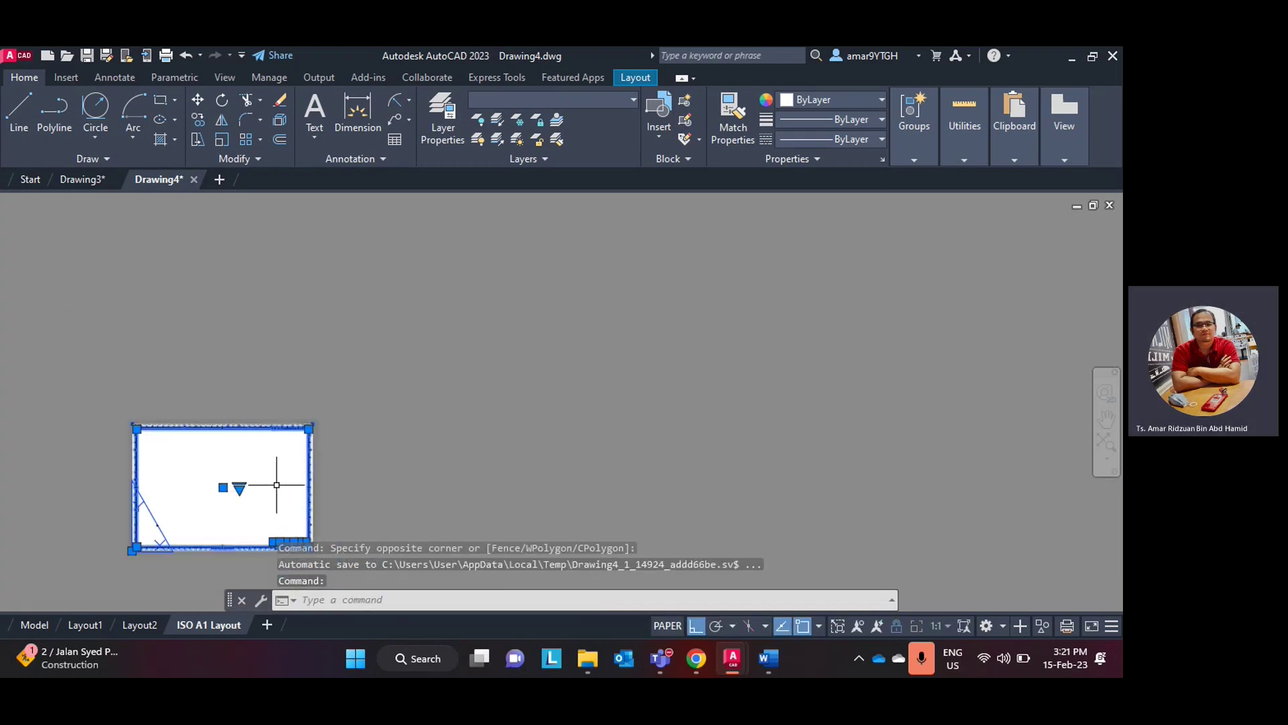
scroll(265, 487, up, 2)
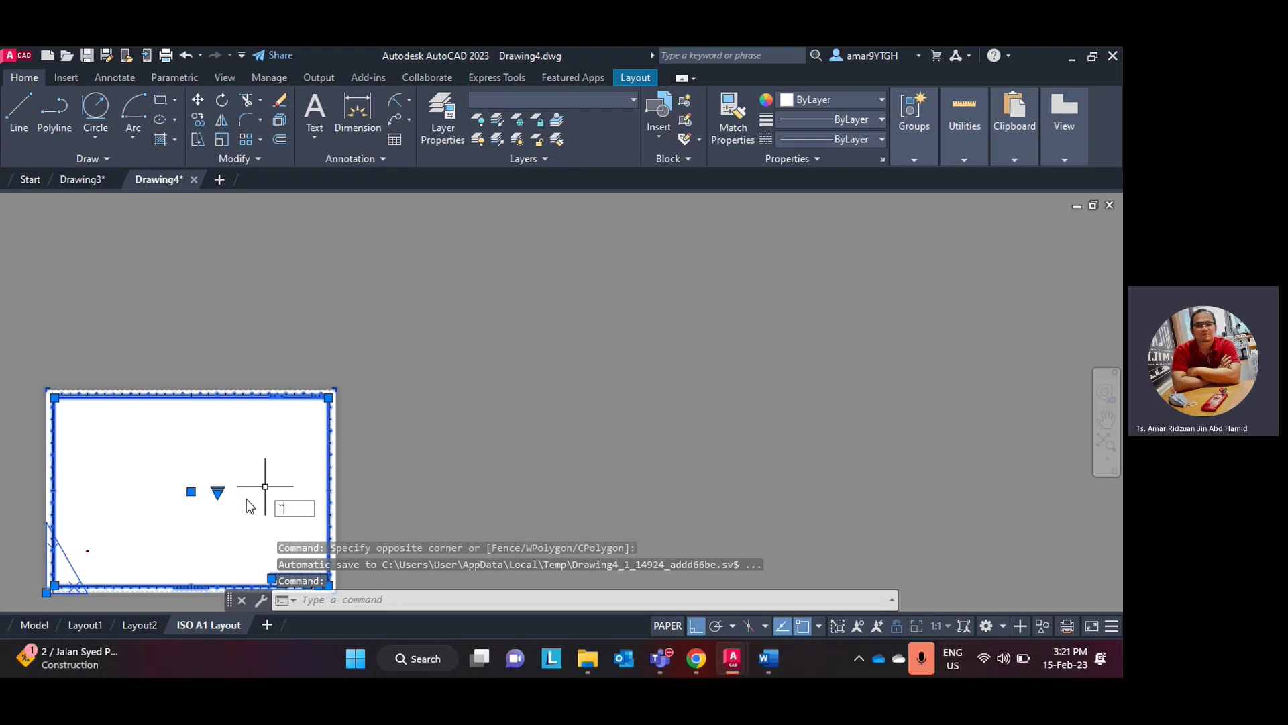
key(Escape)
key(Escape)
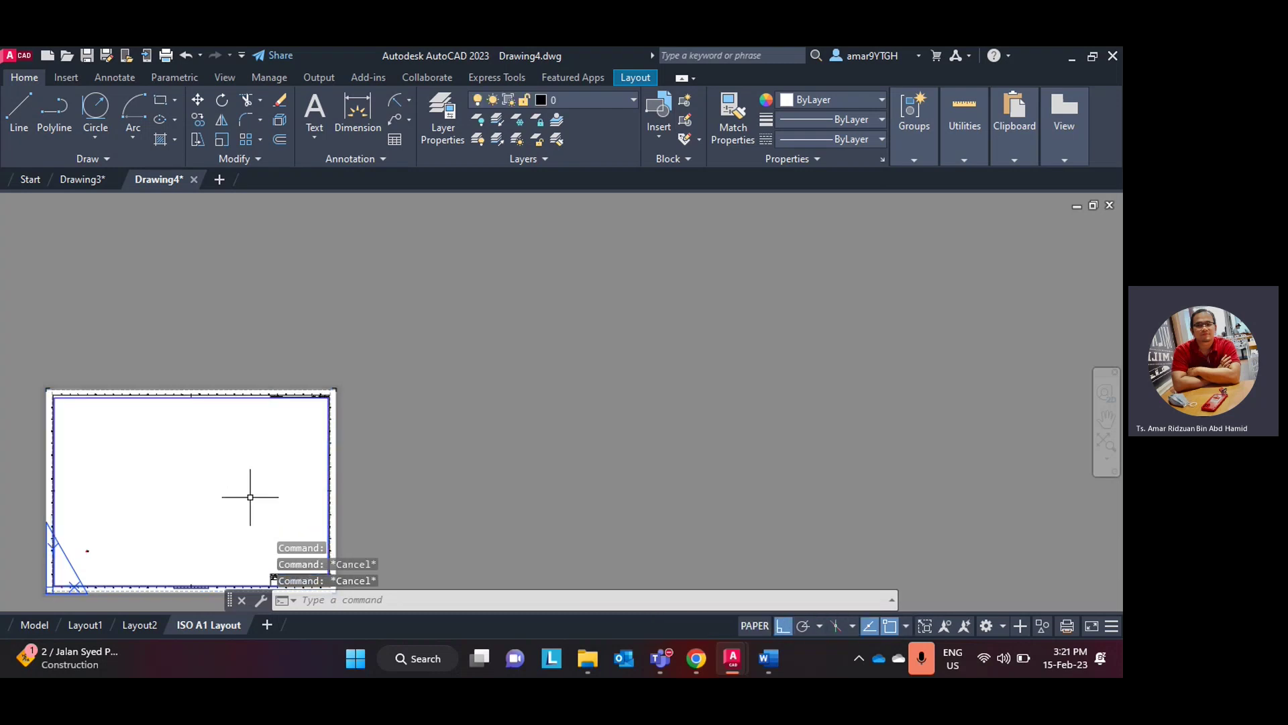
- Enter and leave the viewport, then pan and zoom to centre the ISO A1 sheet
double_click(263, 475)
scroll(263, 475, up, 2)
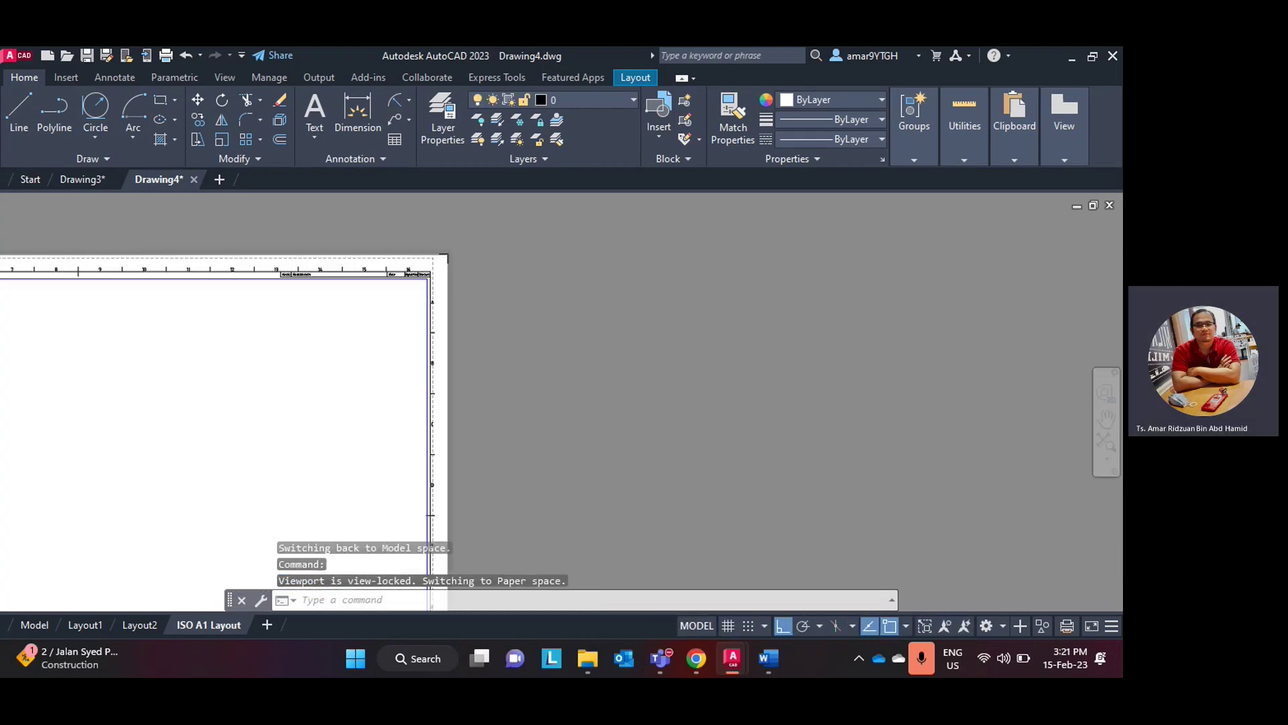
scroll(263, 476, down, 2)
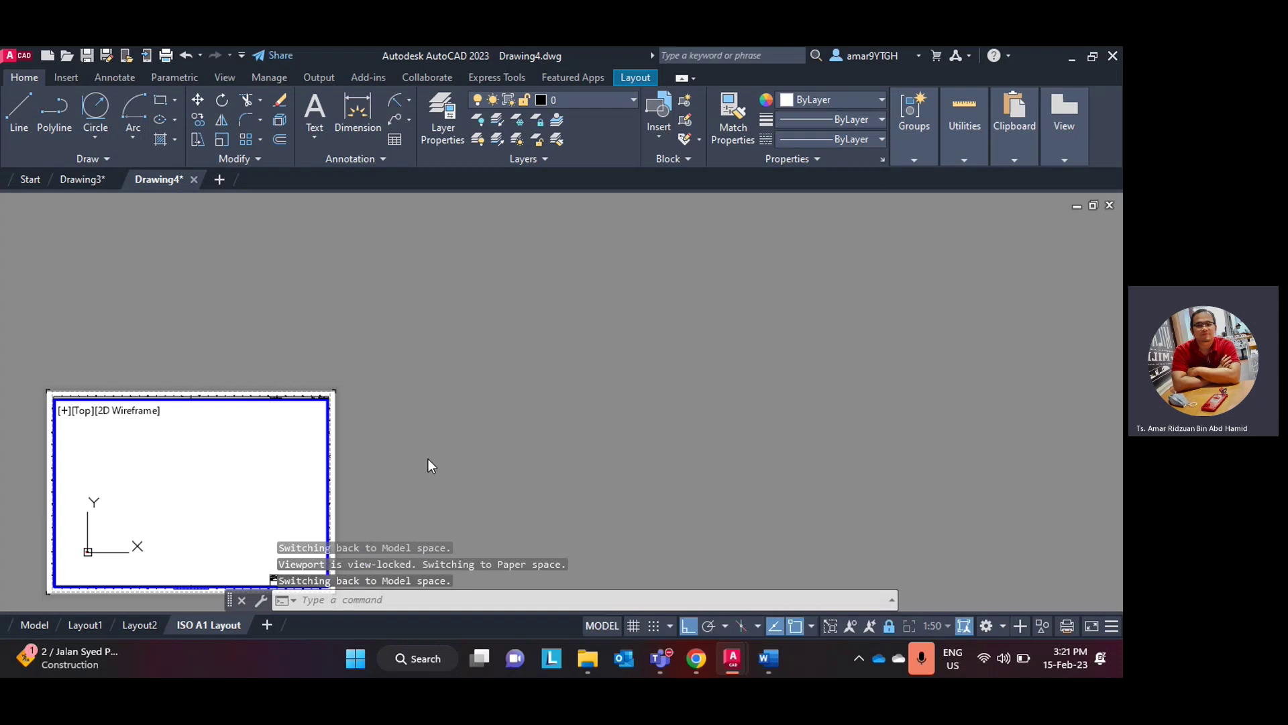
double_click(403, 458)
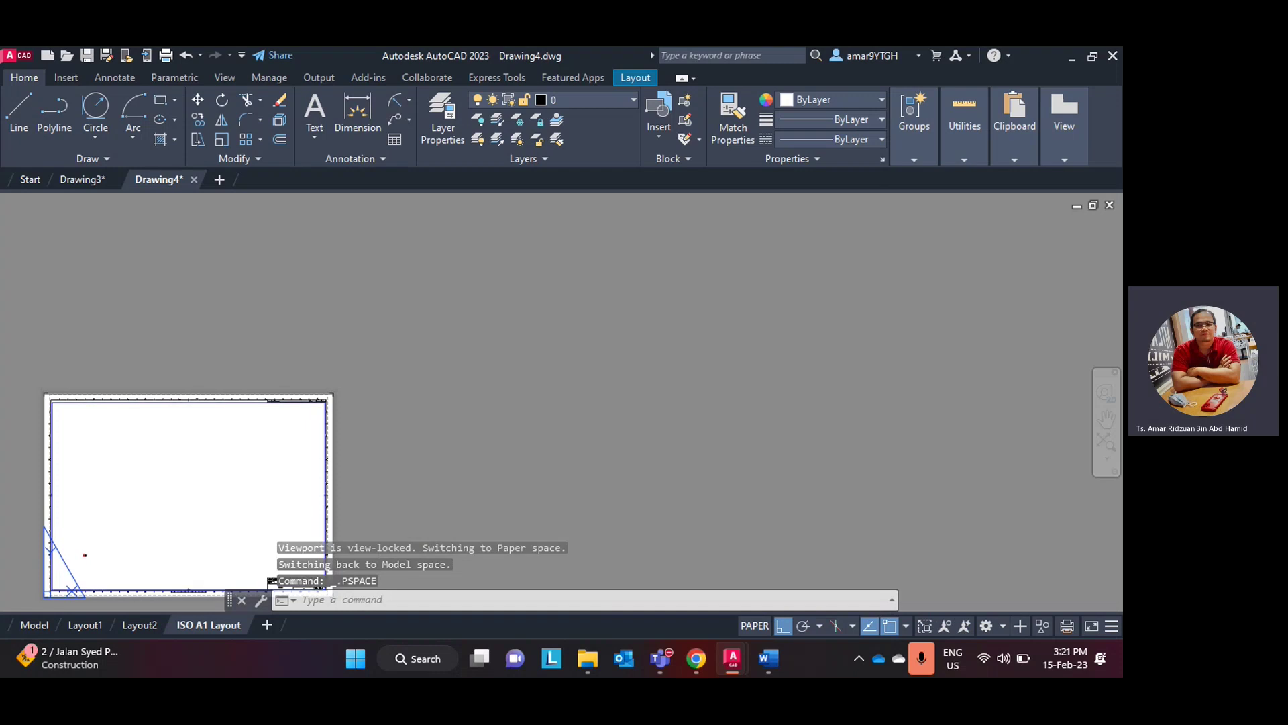
mouse_move(403, 461)
middle_down()
mouse_move(554, 394)
mouse_move(814, 360)
middle_up()
scroll(655, 379, up, 2)
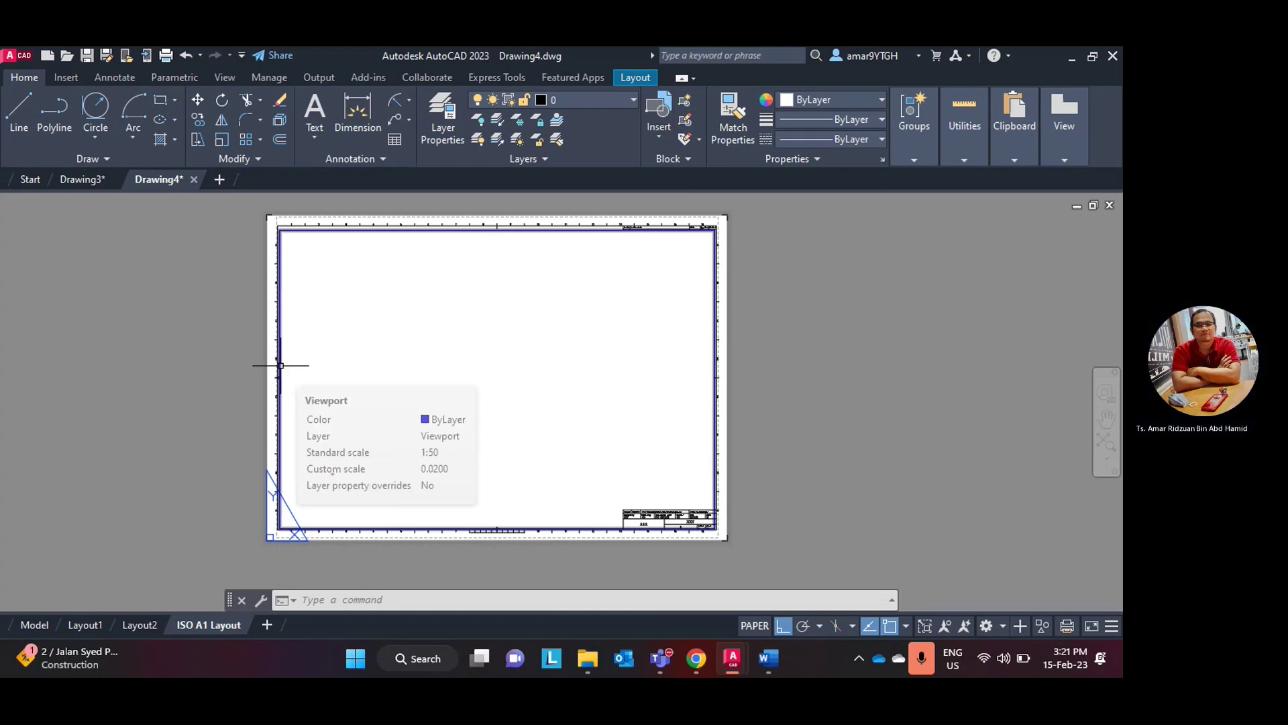
- Check the viewport's Display Locked setting without changing it, then maximize the viewport
click(280, 365)
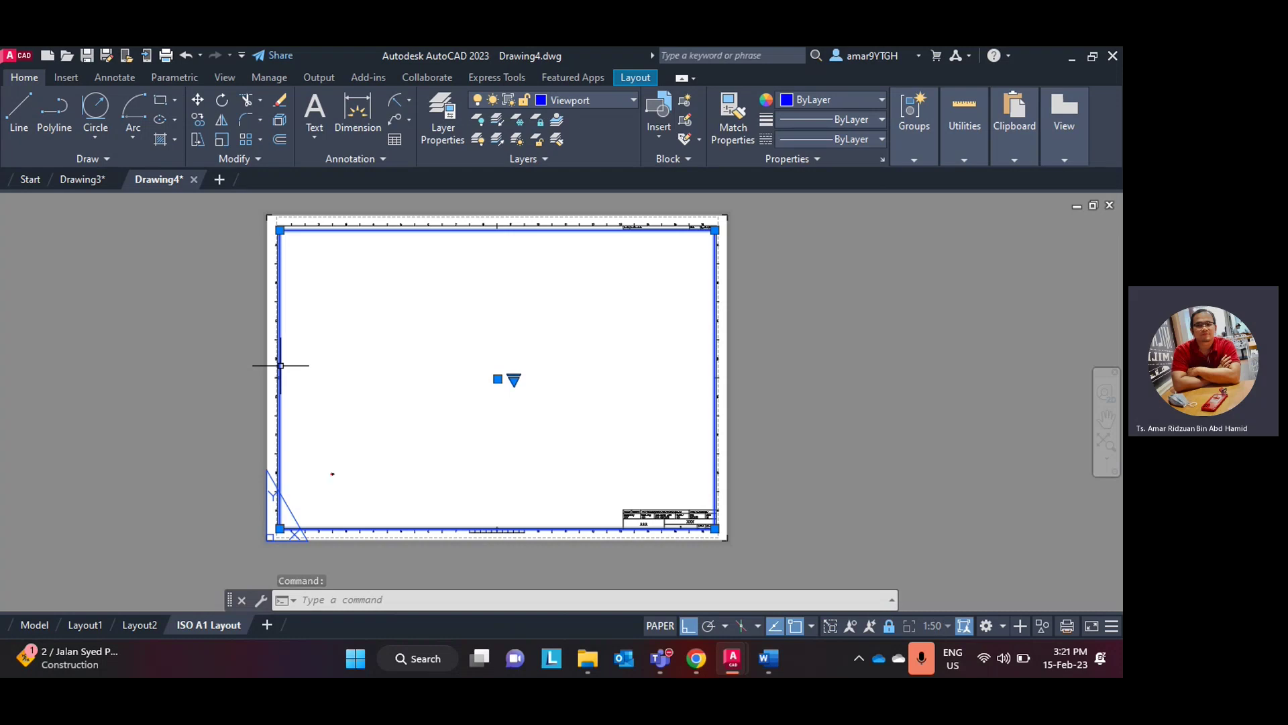
right_click(281, 373)
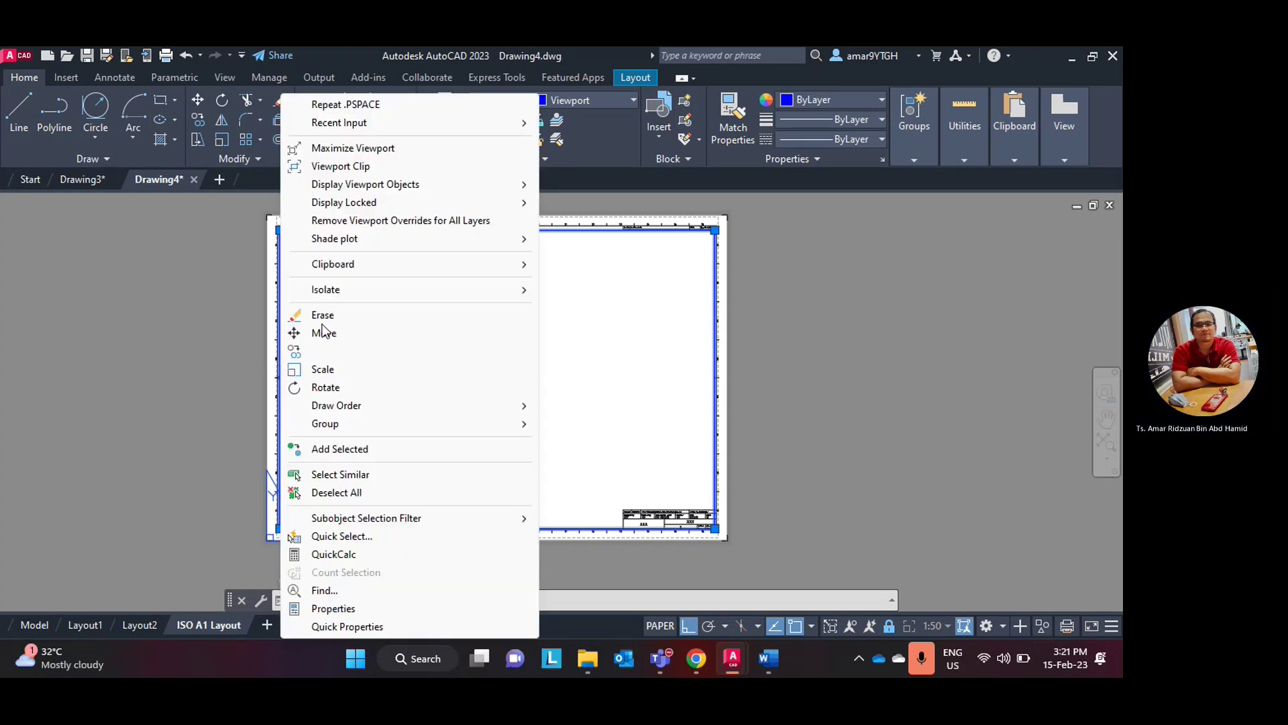
mouse_move(366, 202)
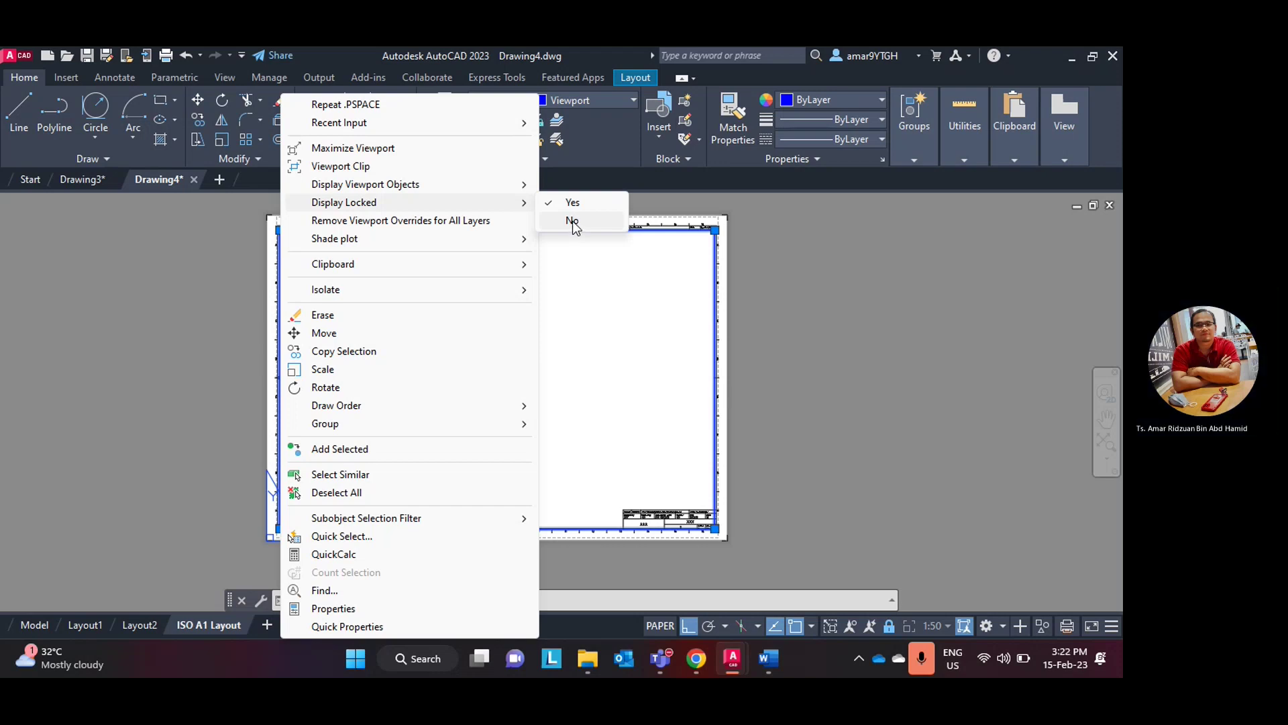
mouse_move(308, 267)
key(Escape)
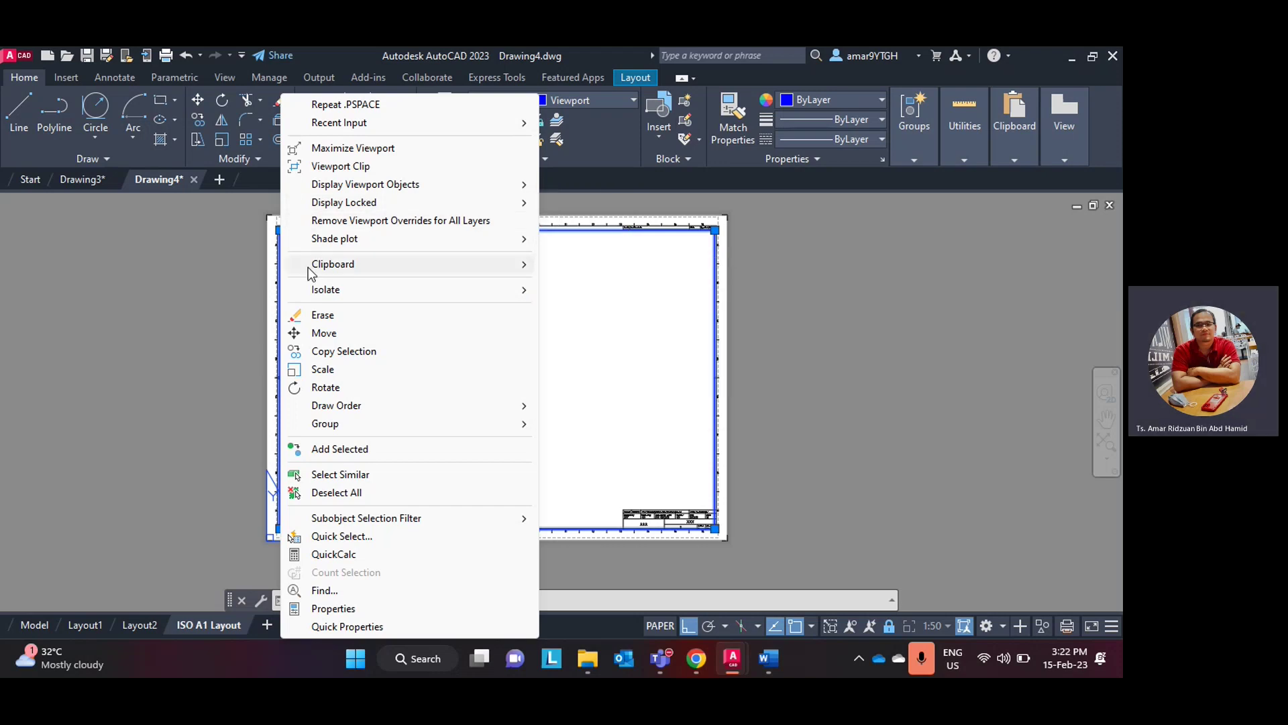
key(Escape)
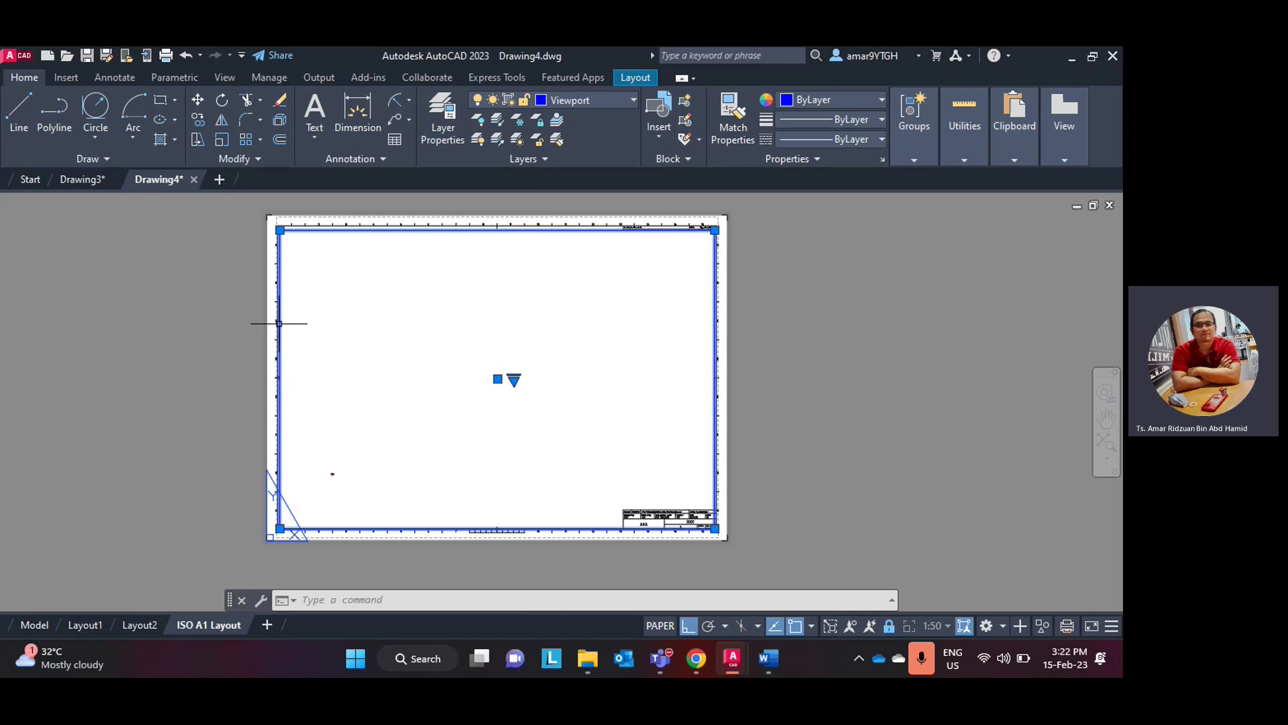
double_click(280, 323)
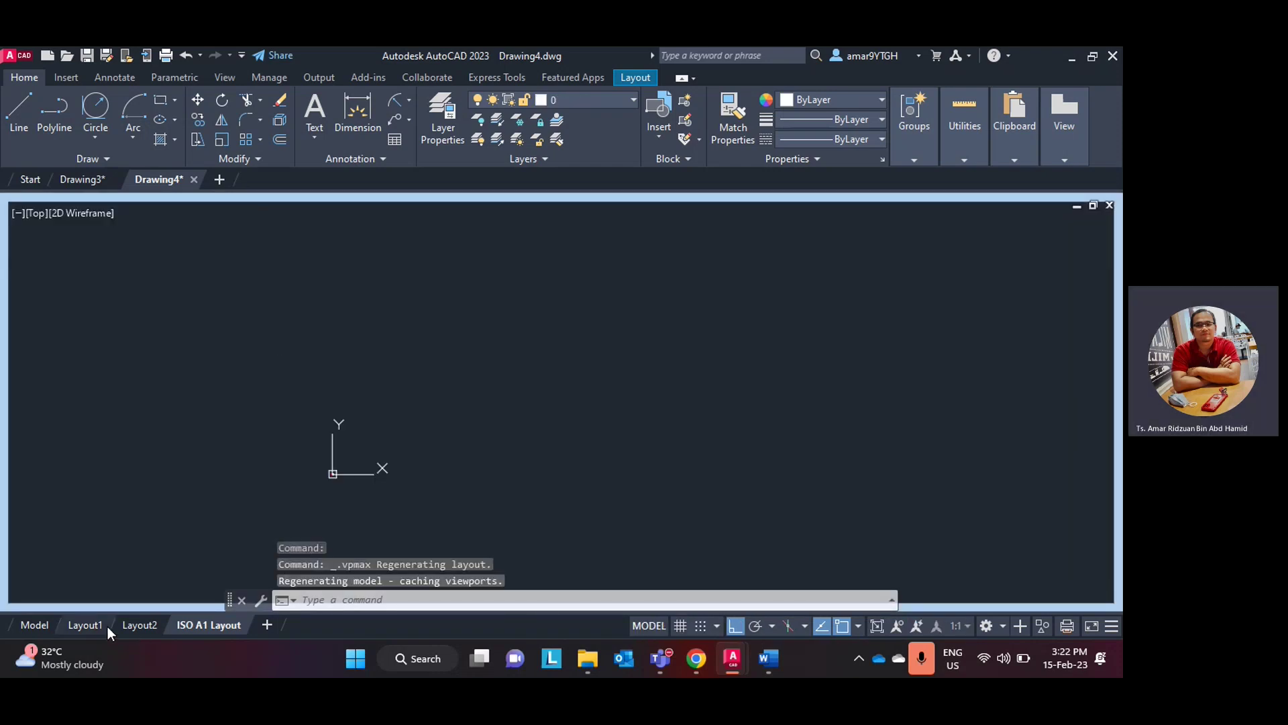
- Check the Model tab, return to ISO A1 Layout, and set the viewport's Display Locked to No
key(Escape)
click(34, 625)
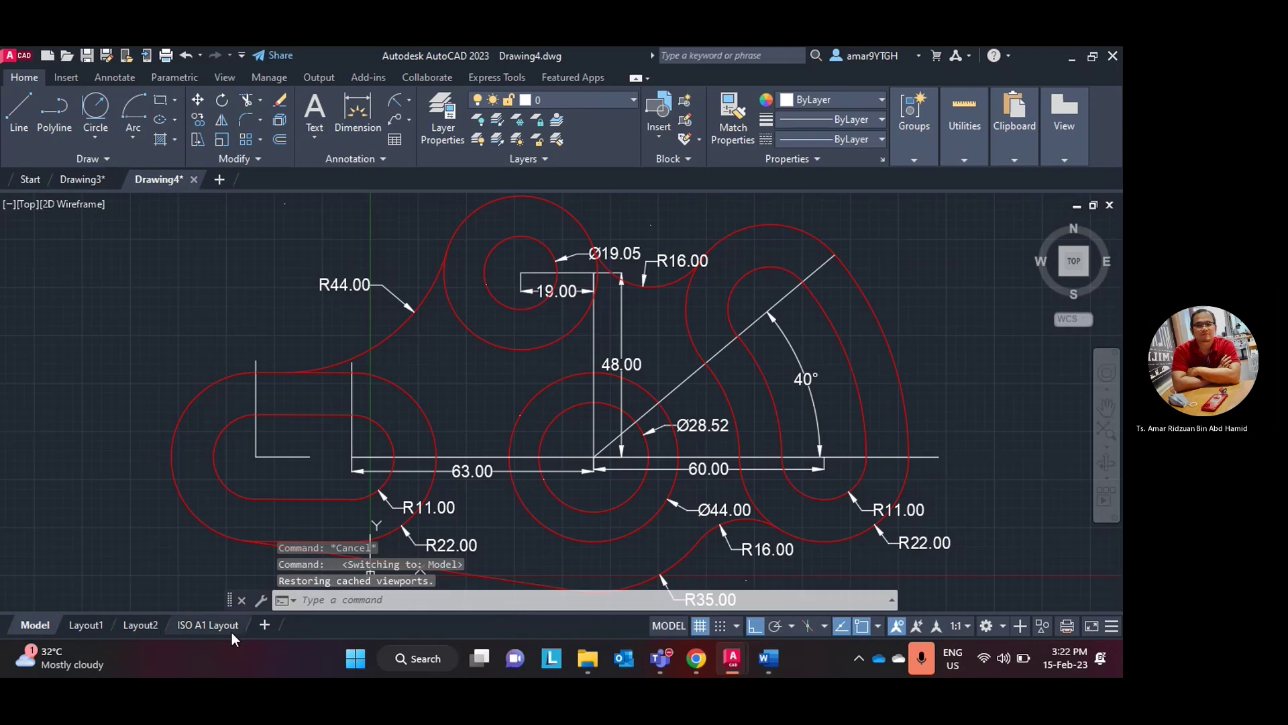
click(225, 626)
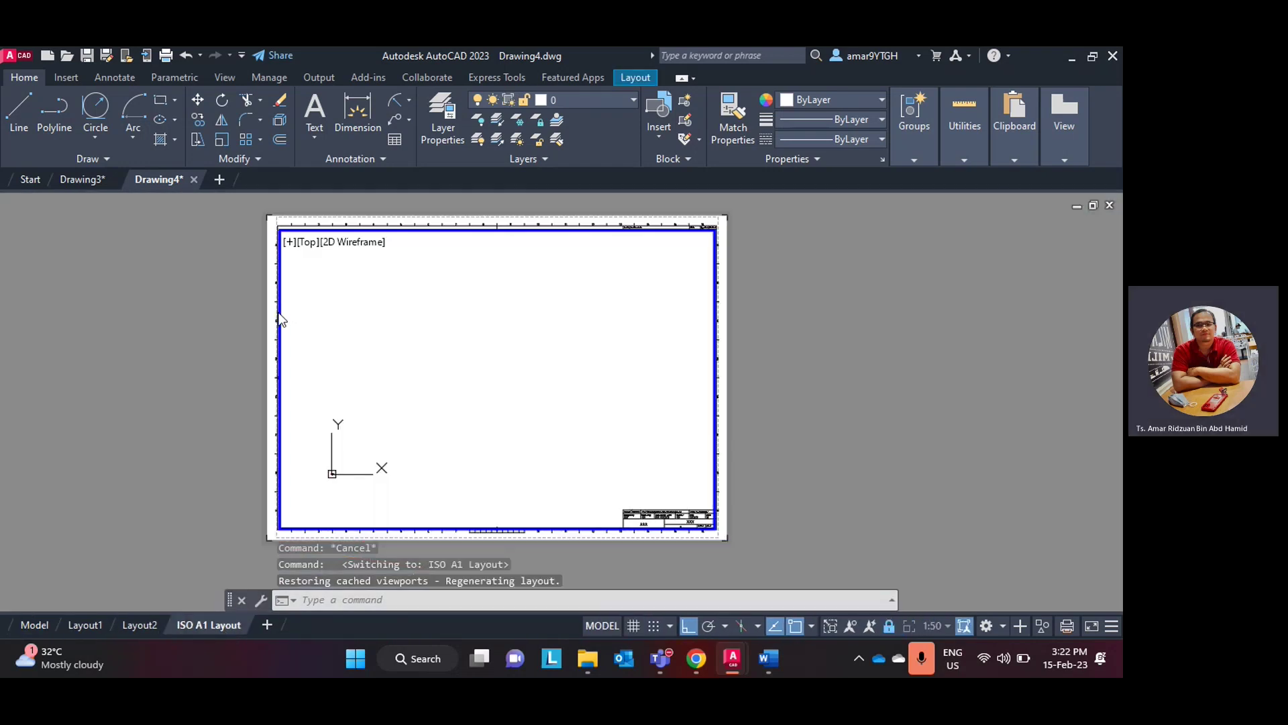
click(283, 320)
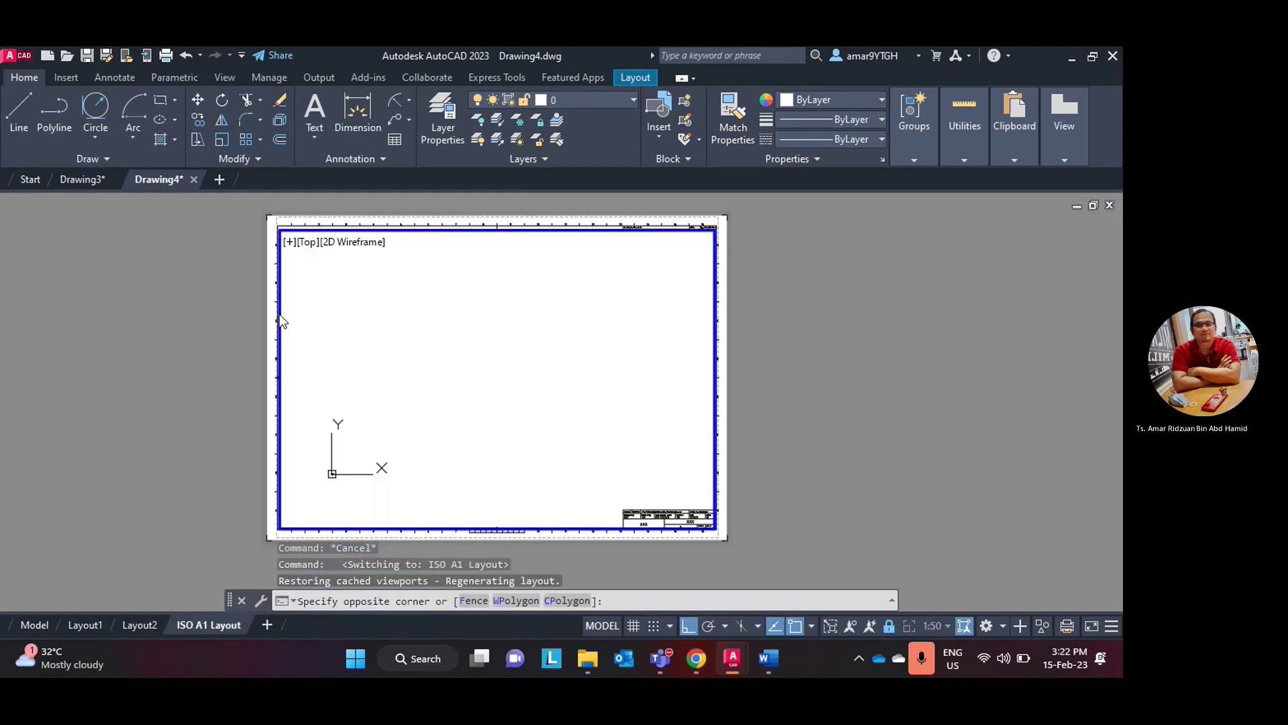
key(Escape)
key(Escape)
key(Escape)
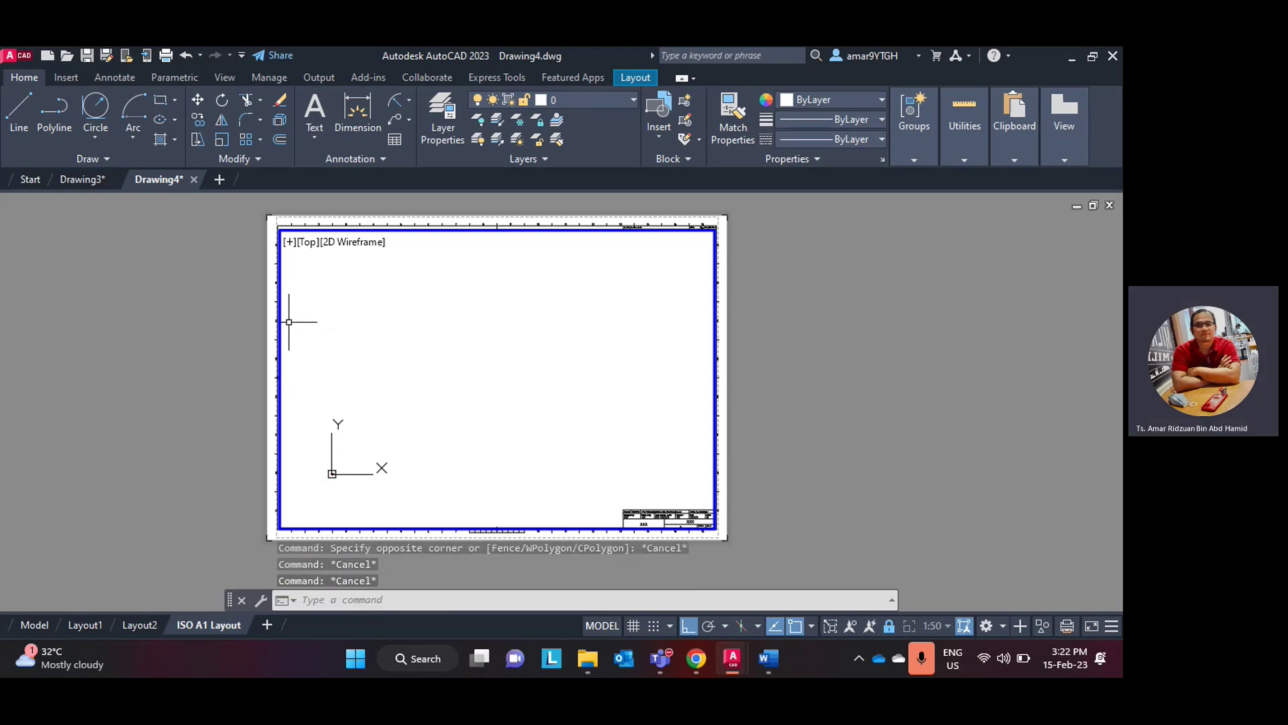
double_click(230, 348)
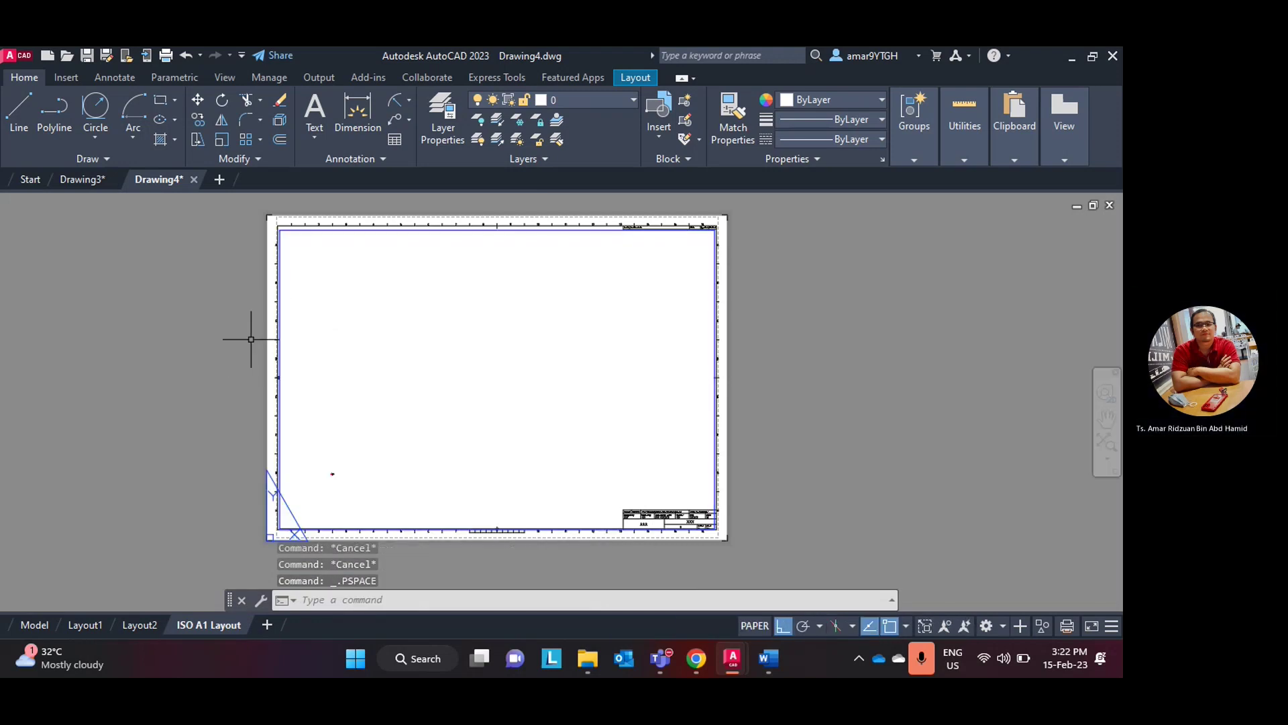
click(281, 333)
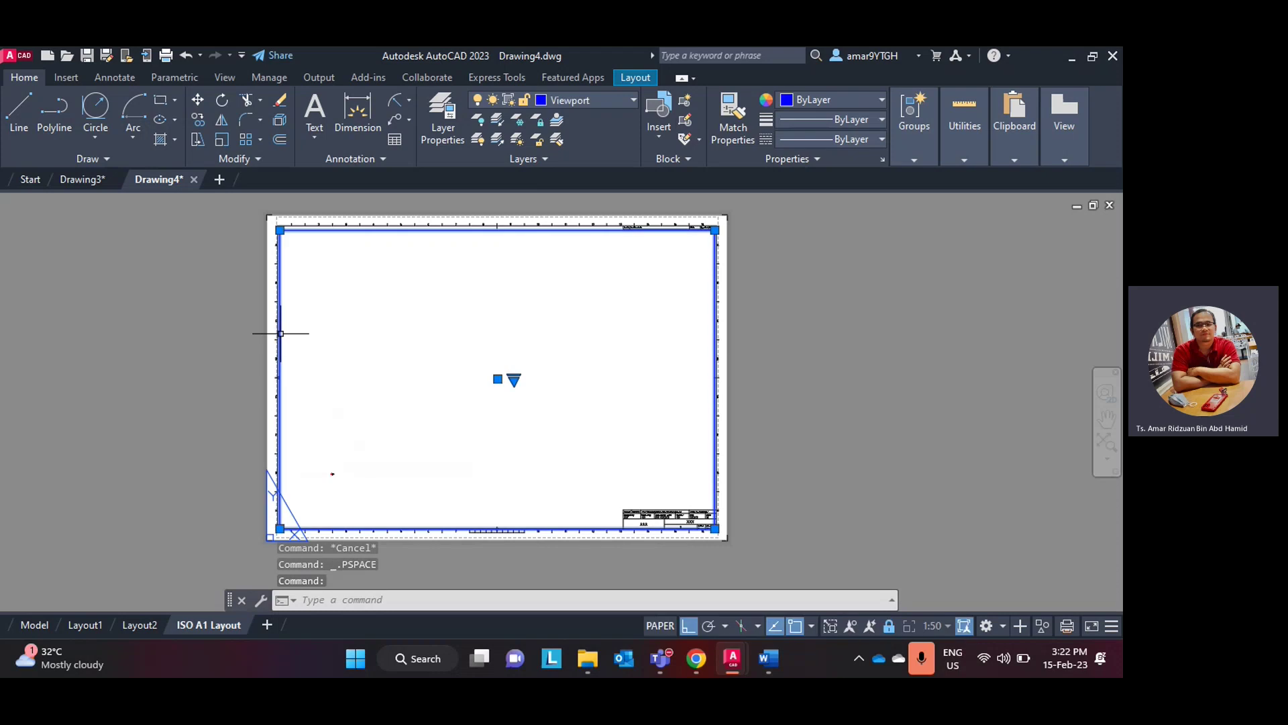
right_click(280, 333)
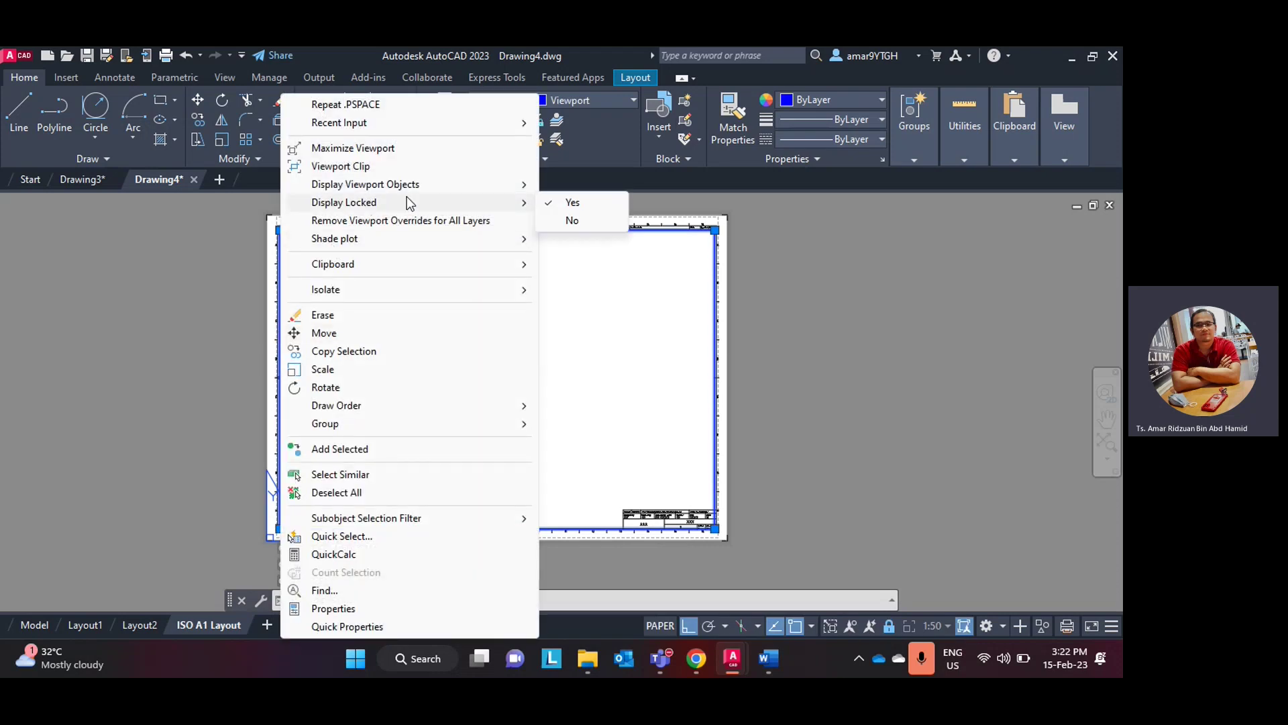
click(572, 221)
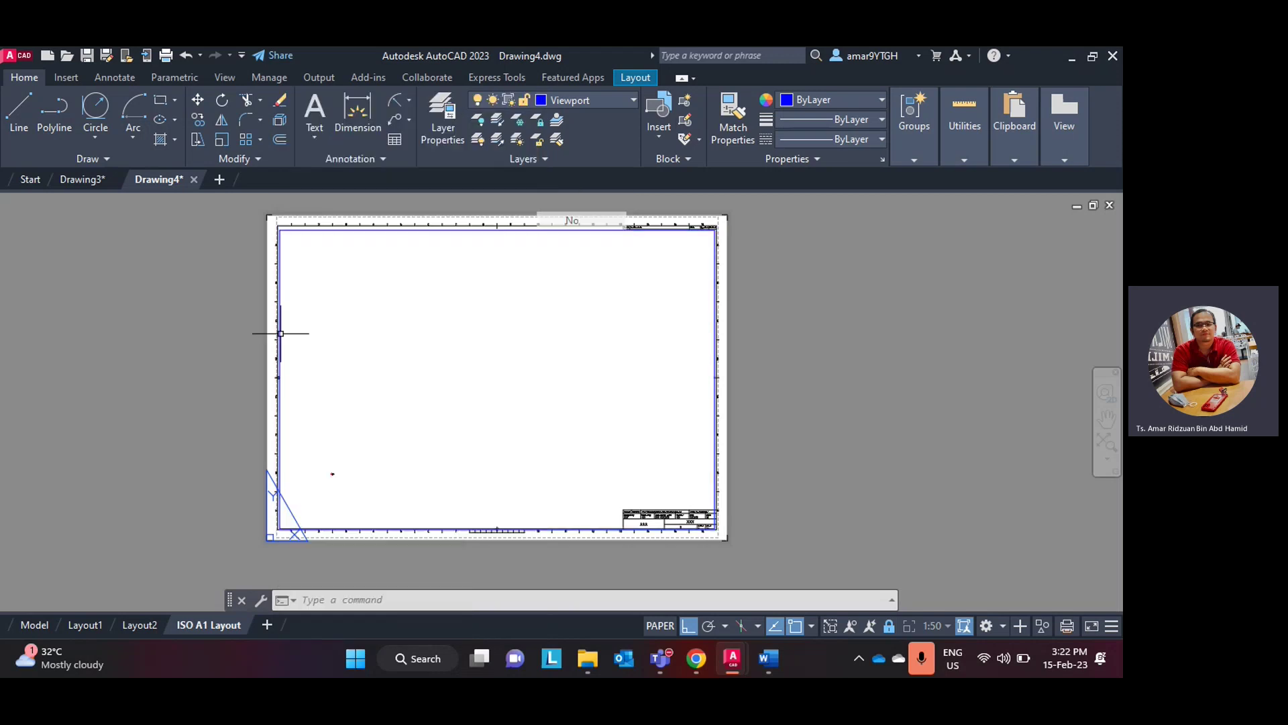
- Zoom to extents inside the ISO A1 viewport so the whole dimensioned red bracket fits
double_click(437, 375)
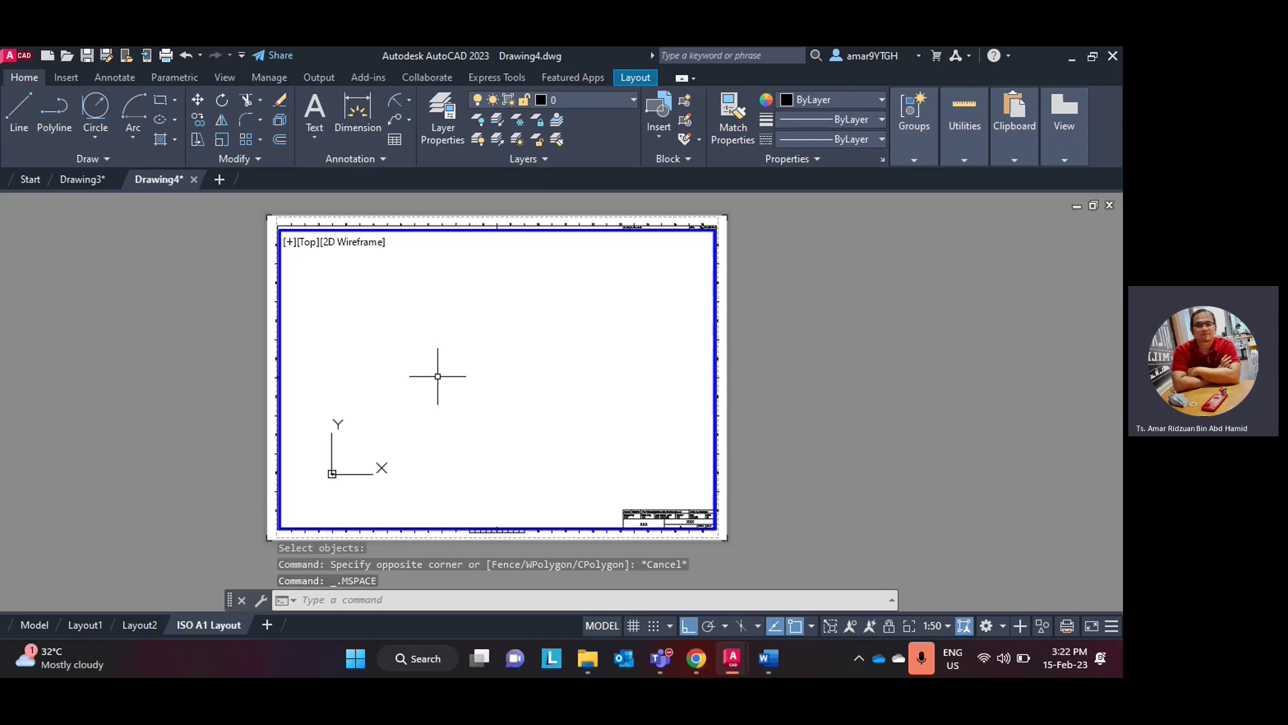
middle_click(438, 376)
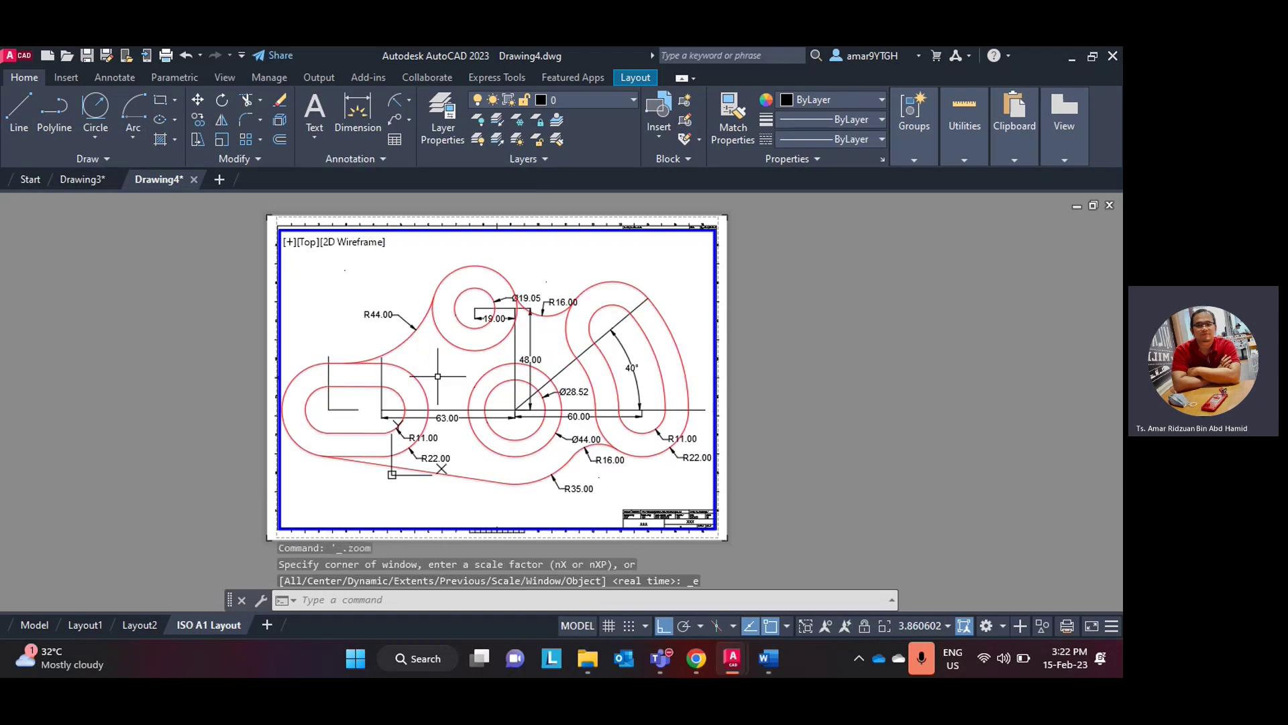
scroll(437, 376, down, 5)
scroll(436, 379, up, 8)
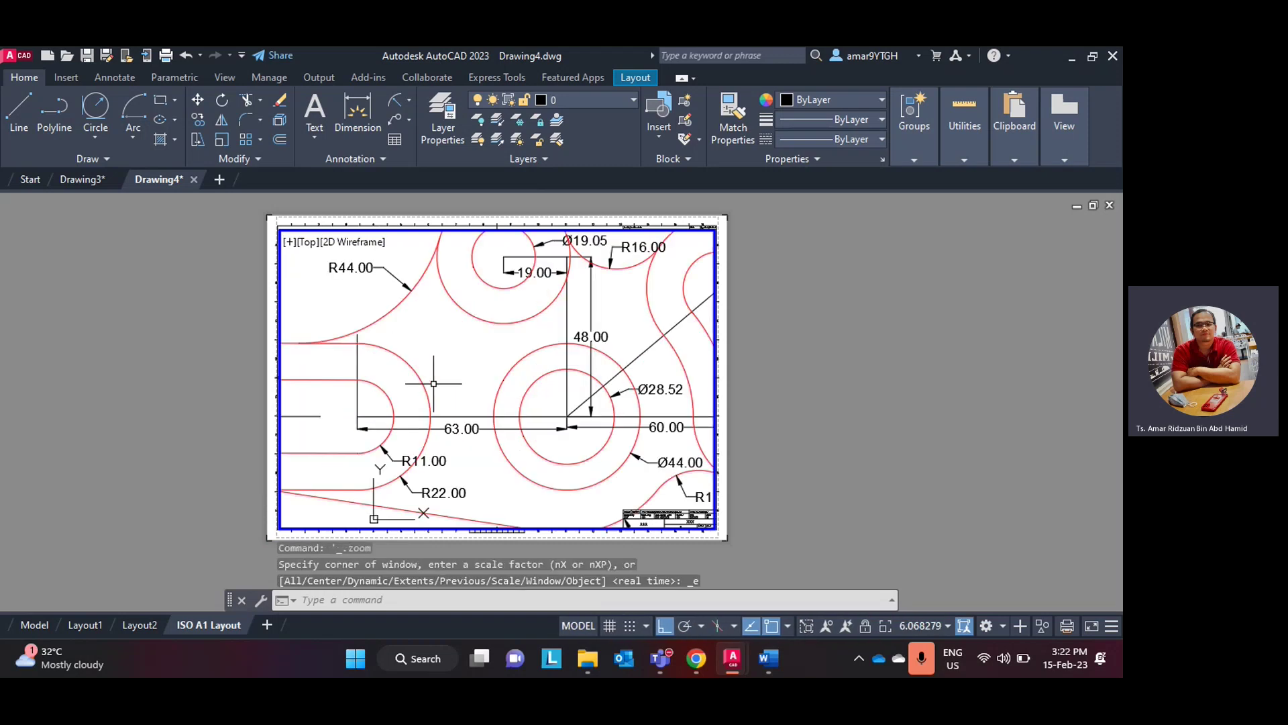
scroll(435, 381, down, 8)
scroll(433, 384, up, 5)
scroll(433, 385, up, 3)
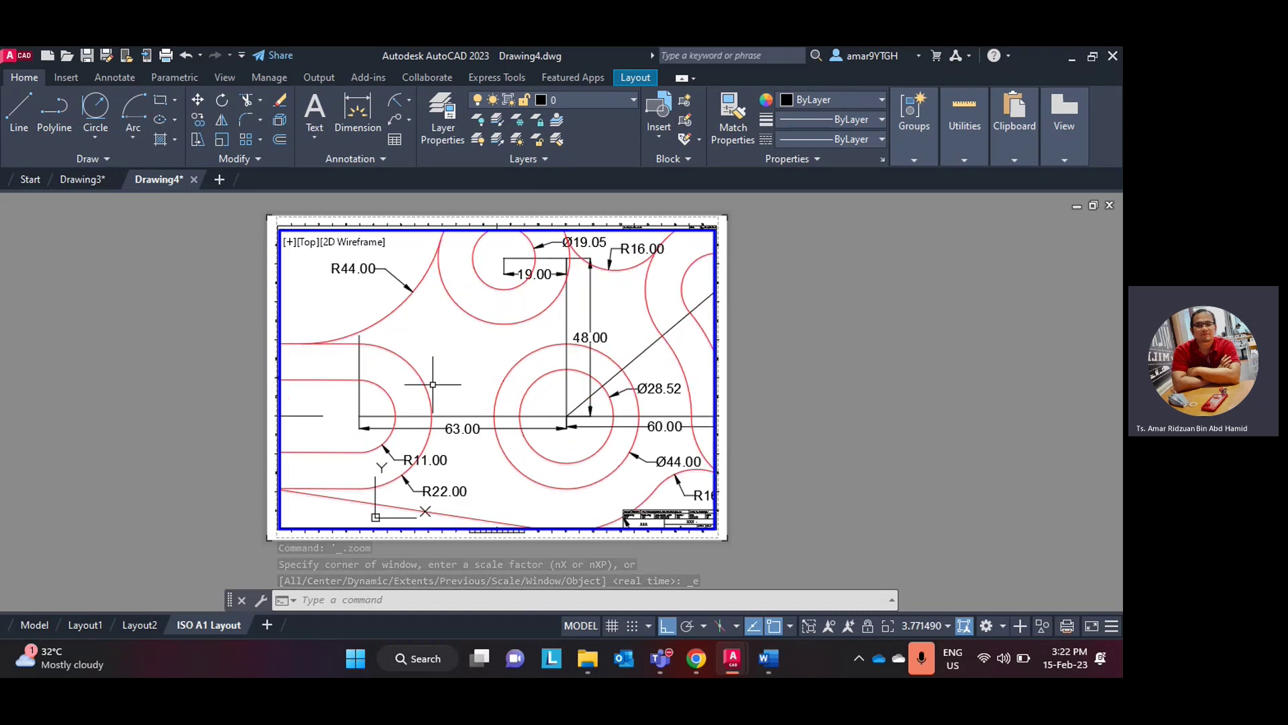
scroll(432, 384, down, 3)
scroll(432, 384, down, 1)
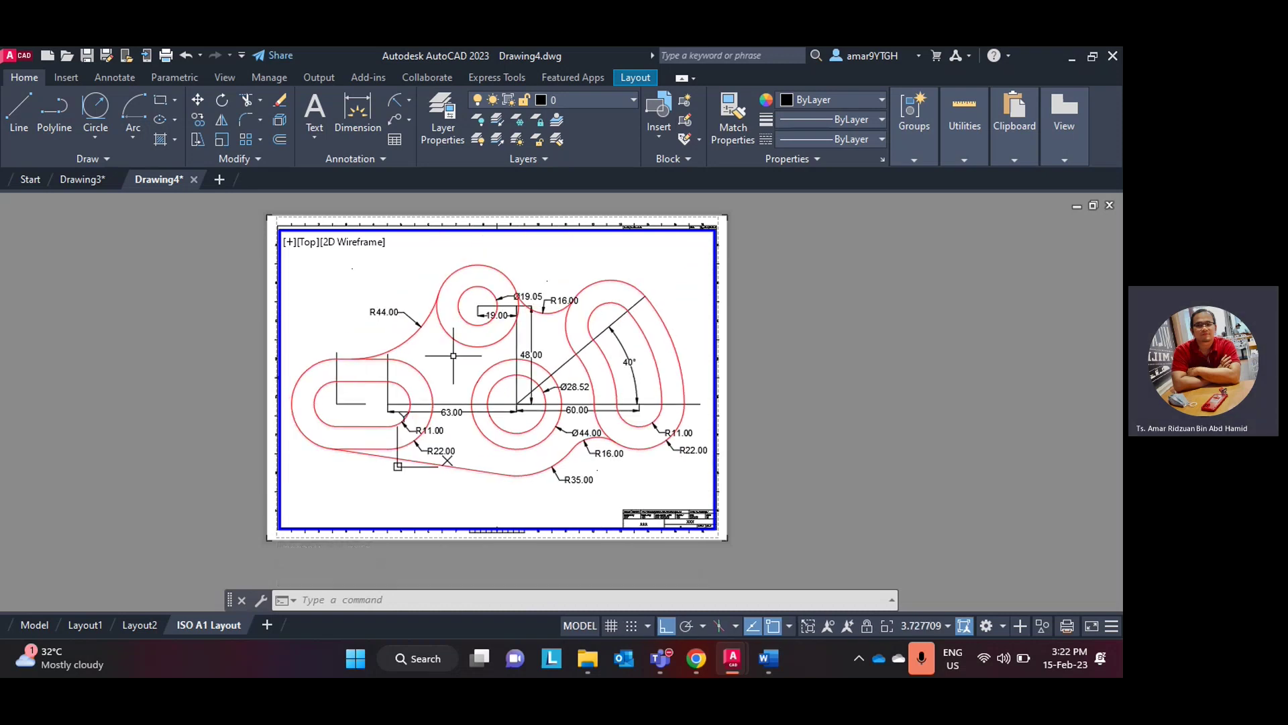
click(347, 484)
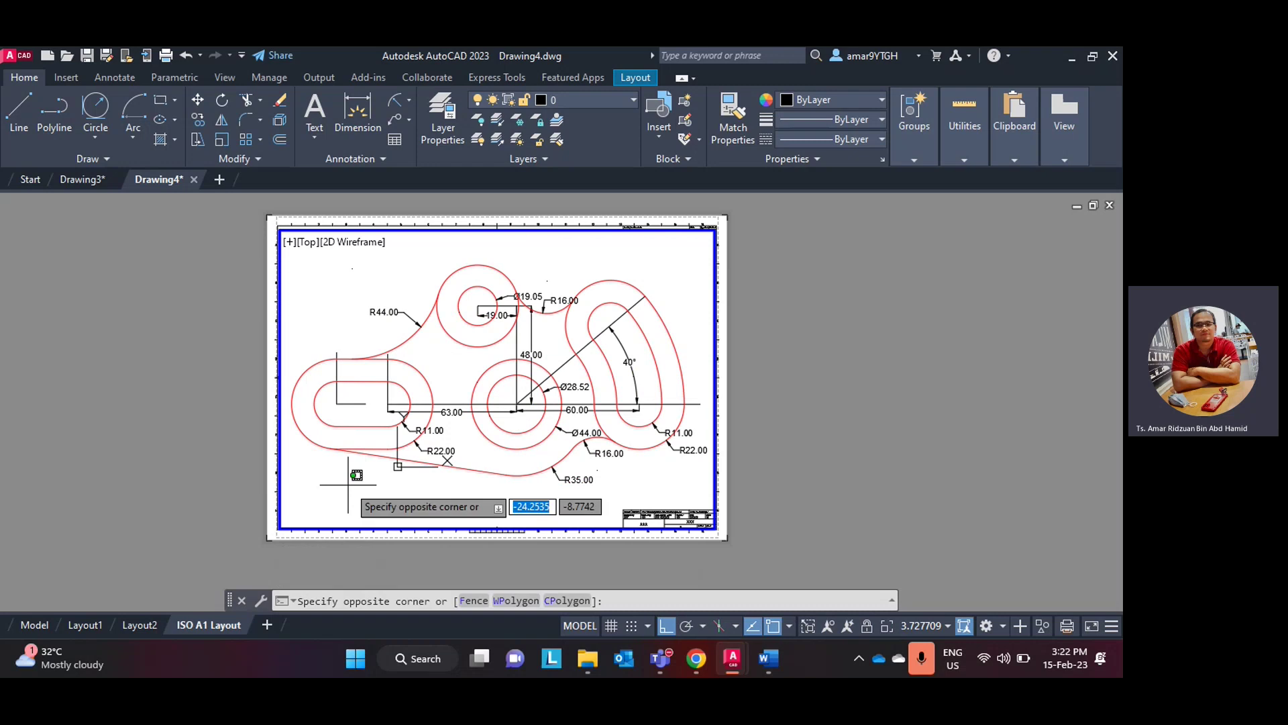
click(347, 485)
middle_click(347, 484)
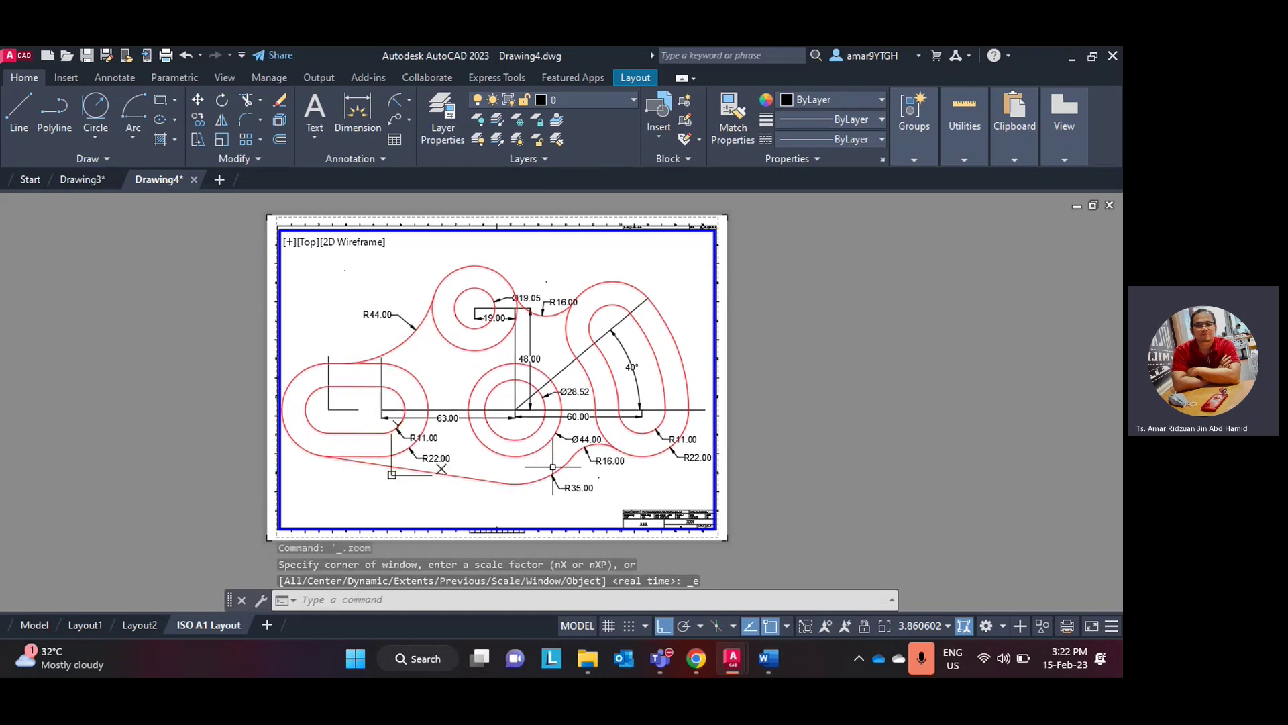
- Return to paper space, zoom in on the lower-right title block and select it
double_click(796, 494)
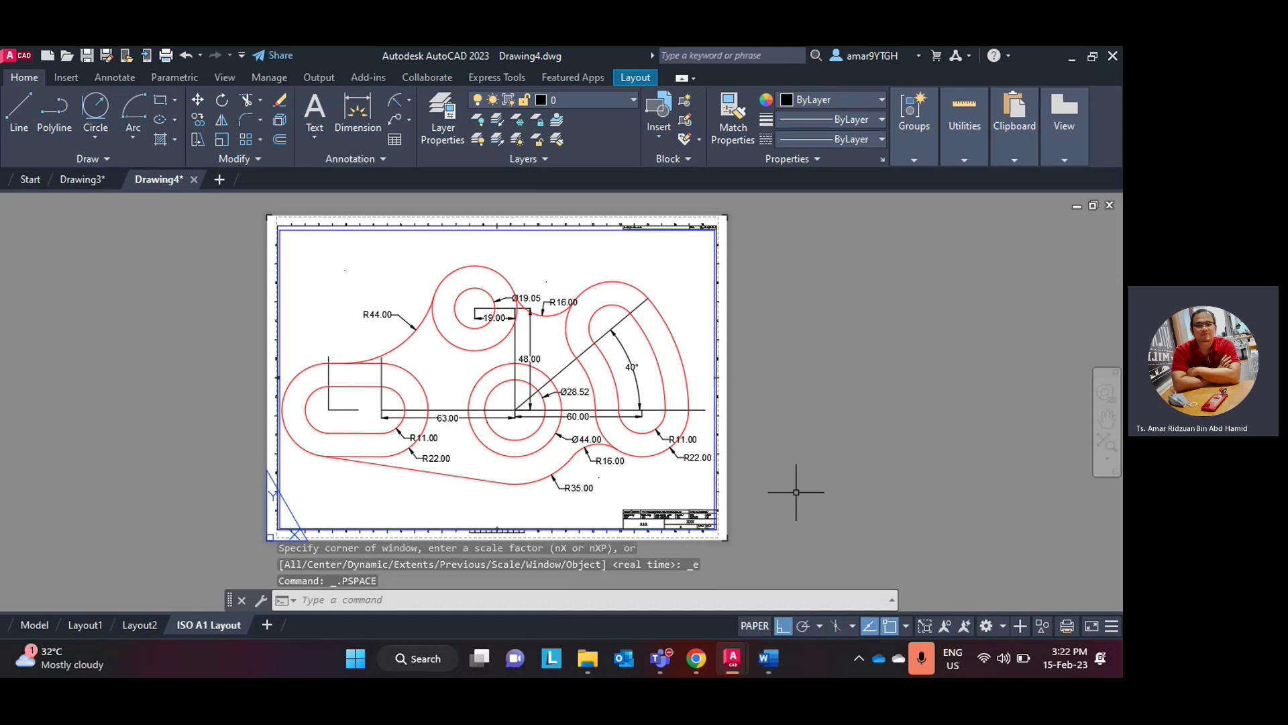
scroll(782, 512, up, 2)
scroll(783, 512, up, 2)
scroll(782, 511, down, 4)
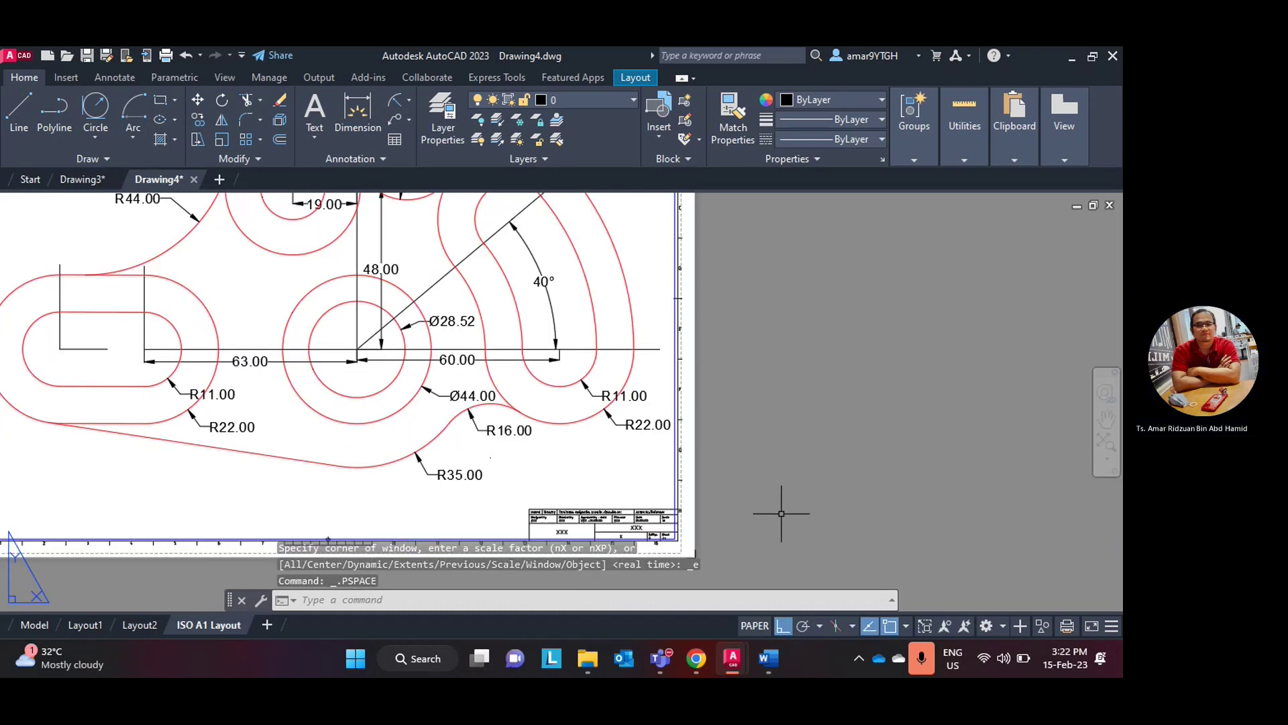
scroll(782, 511, up, 3)
scroll(742, 512, up, 2)
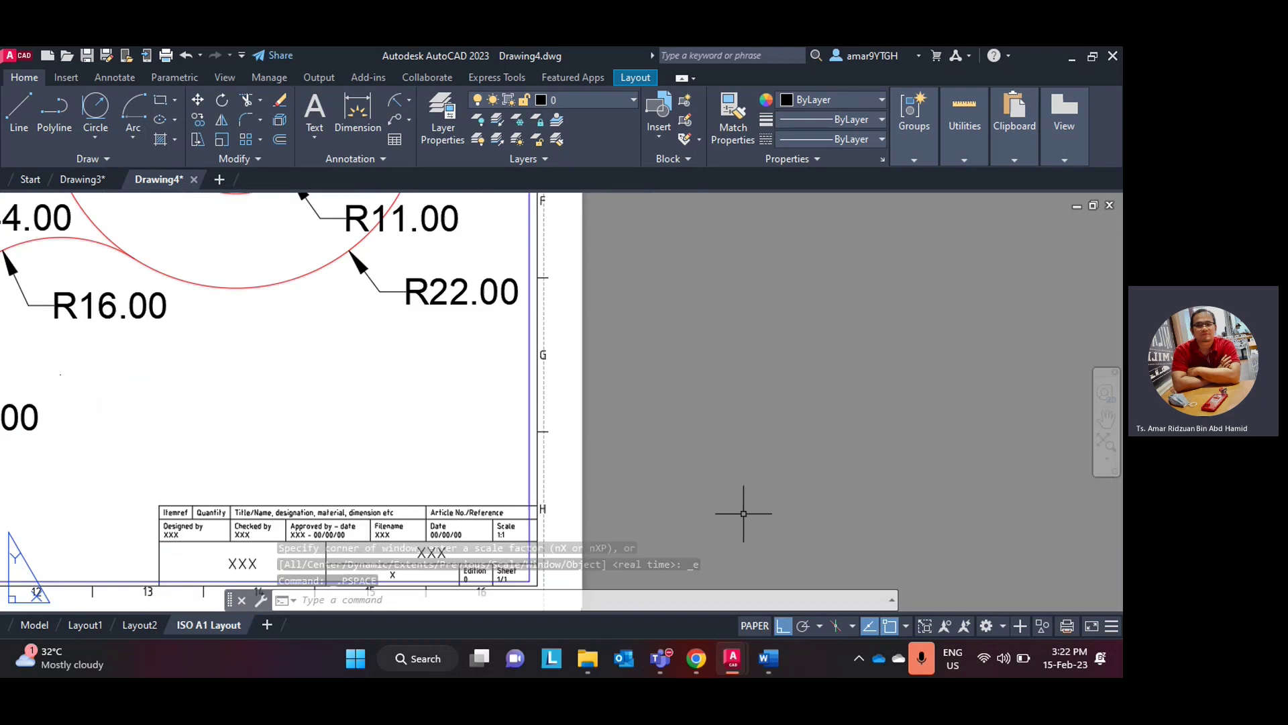
middle_drag(670, 489, 758, 375)
scroll(505, 409, up, 2)
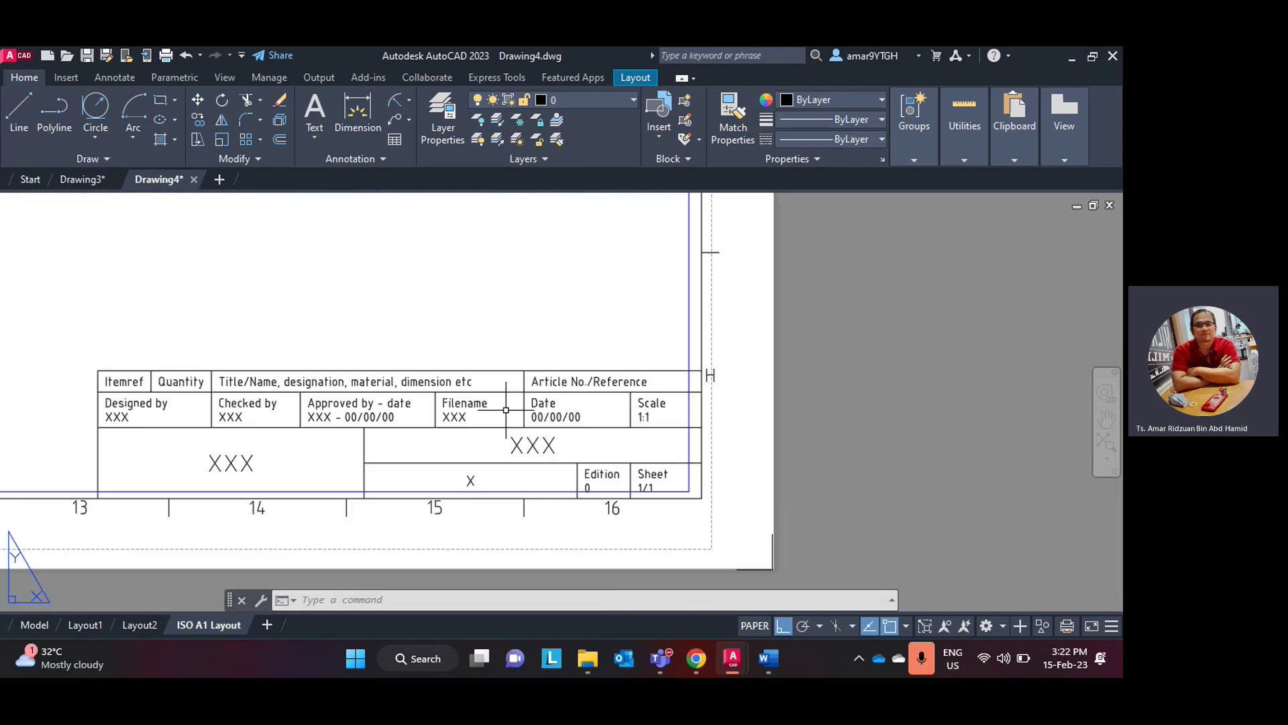
scroll(505, 409, down, 2)
scroll(505, 409, up, 2)
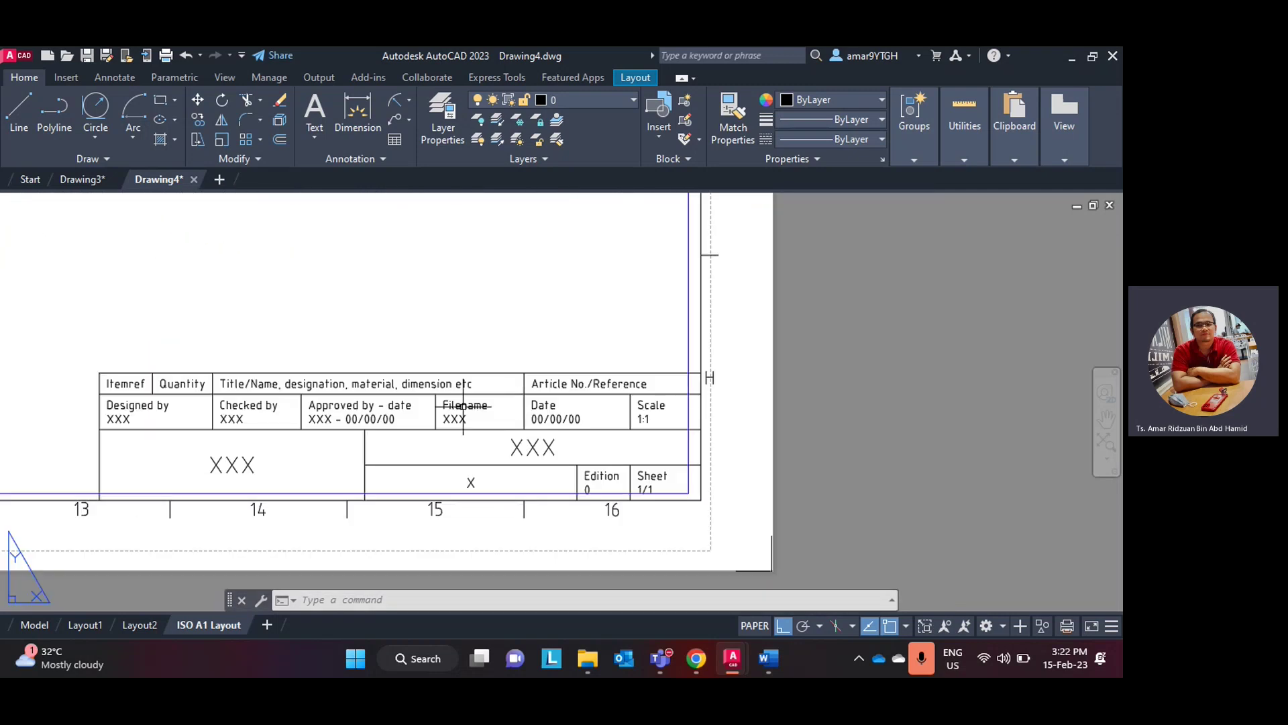
click(129, 416)
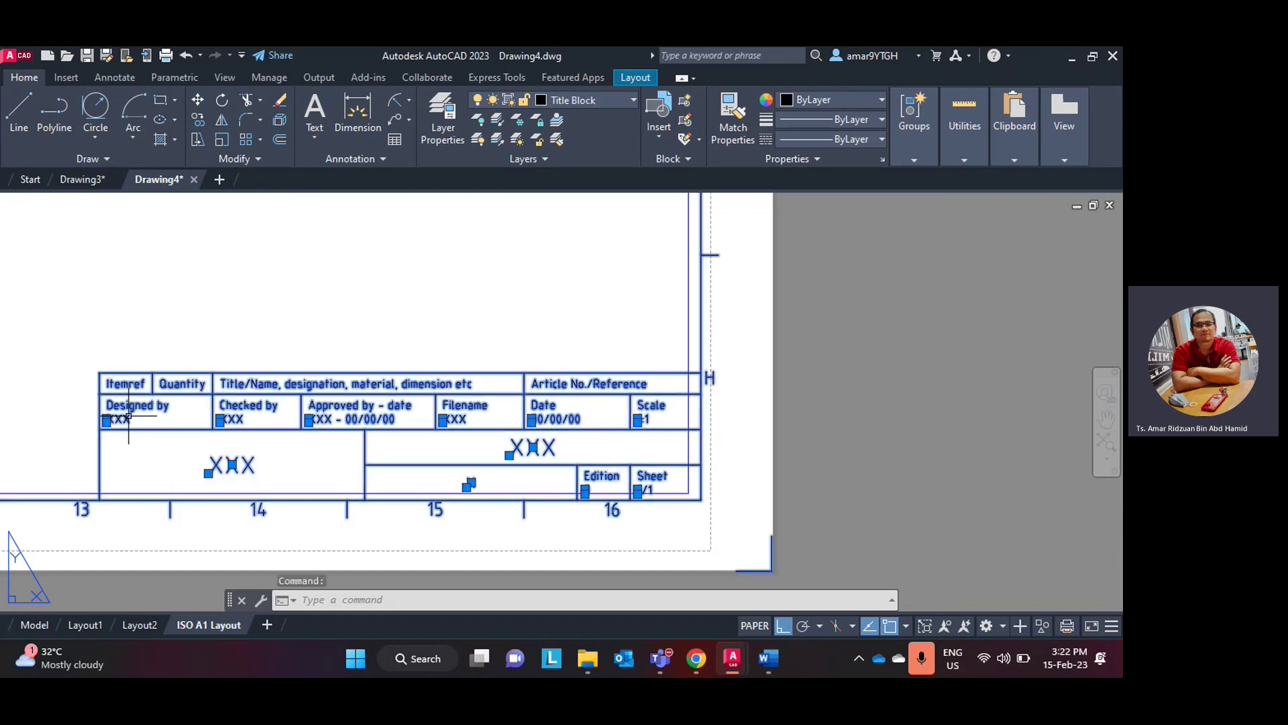
- Replace XXX in the DESIGNED_BY attribute with the designer's name in the Enhanced Attribute Editor
double_click(129, 416)
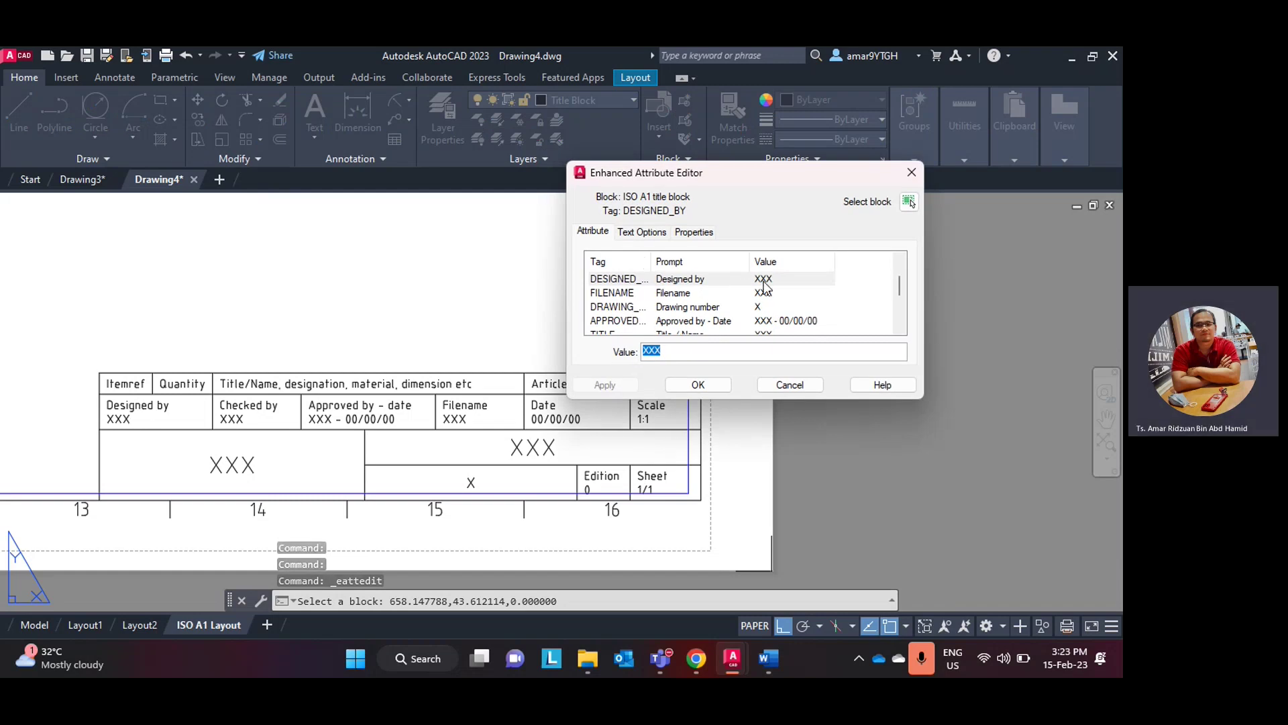
click(739, 276)
key(Tab)
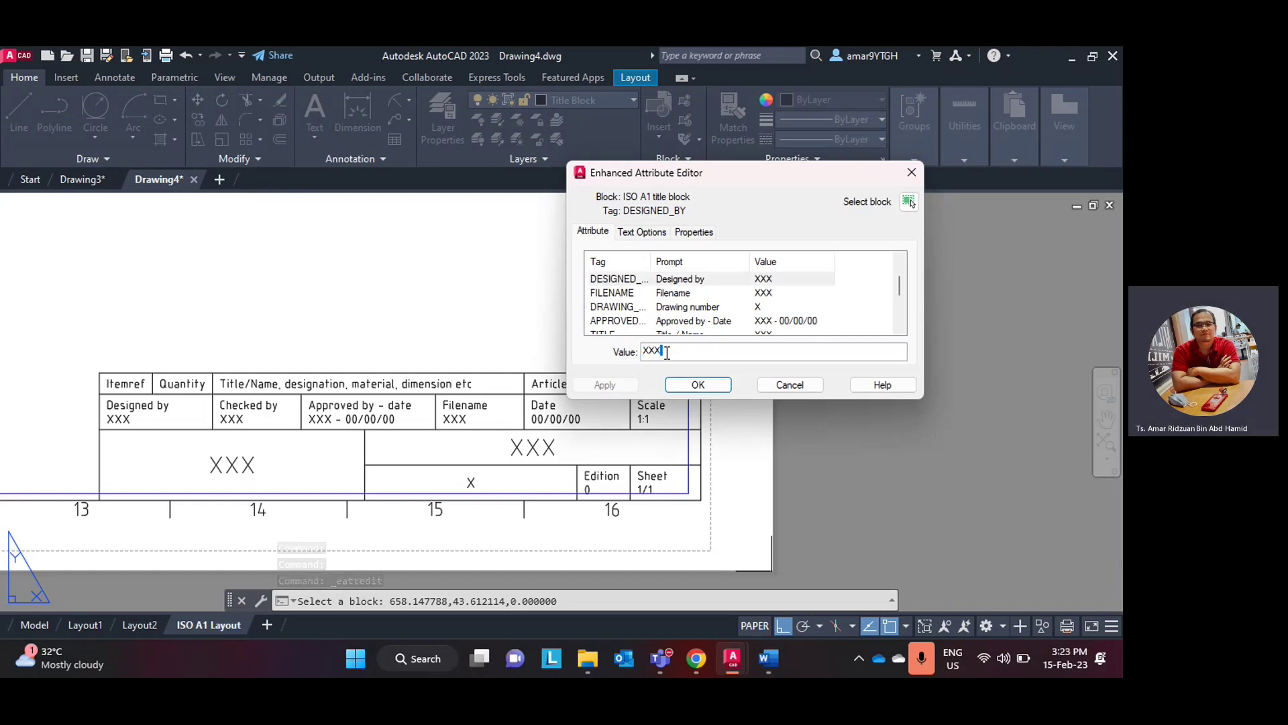
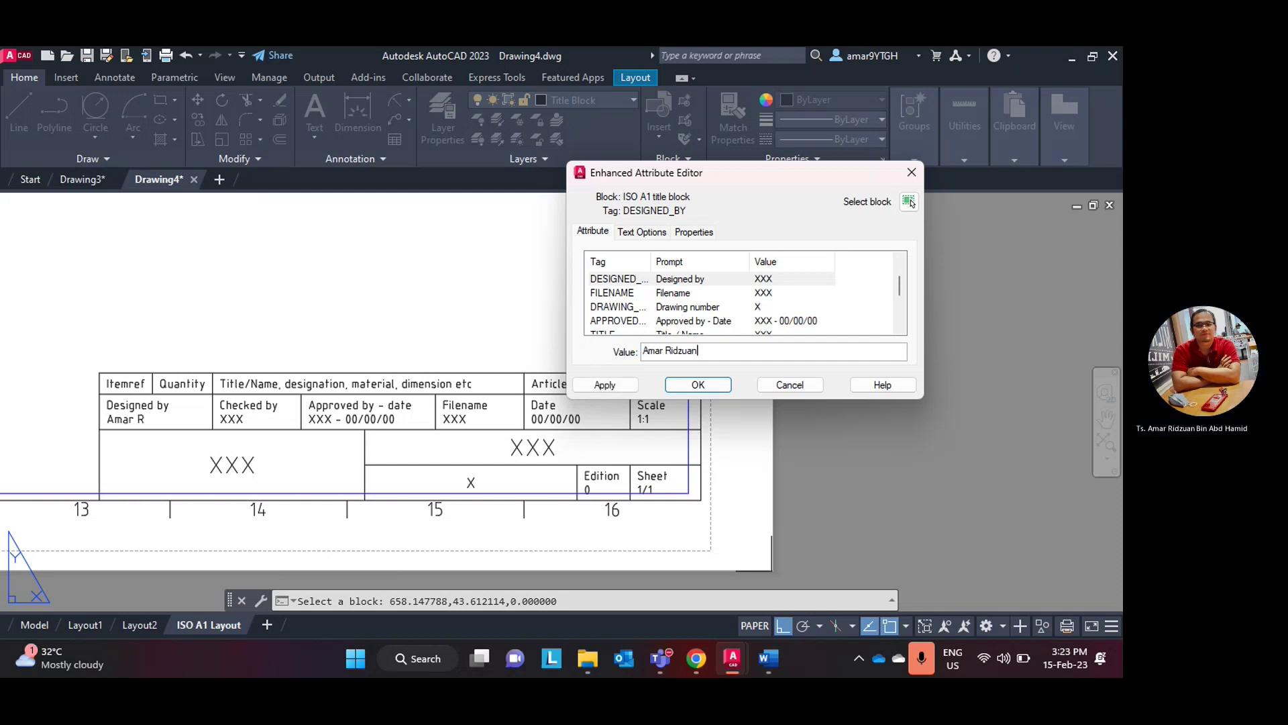
click(698, 384)
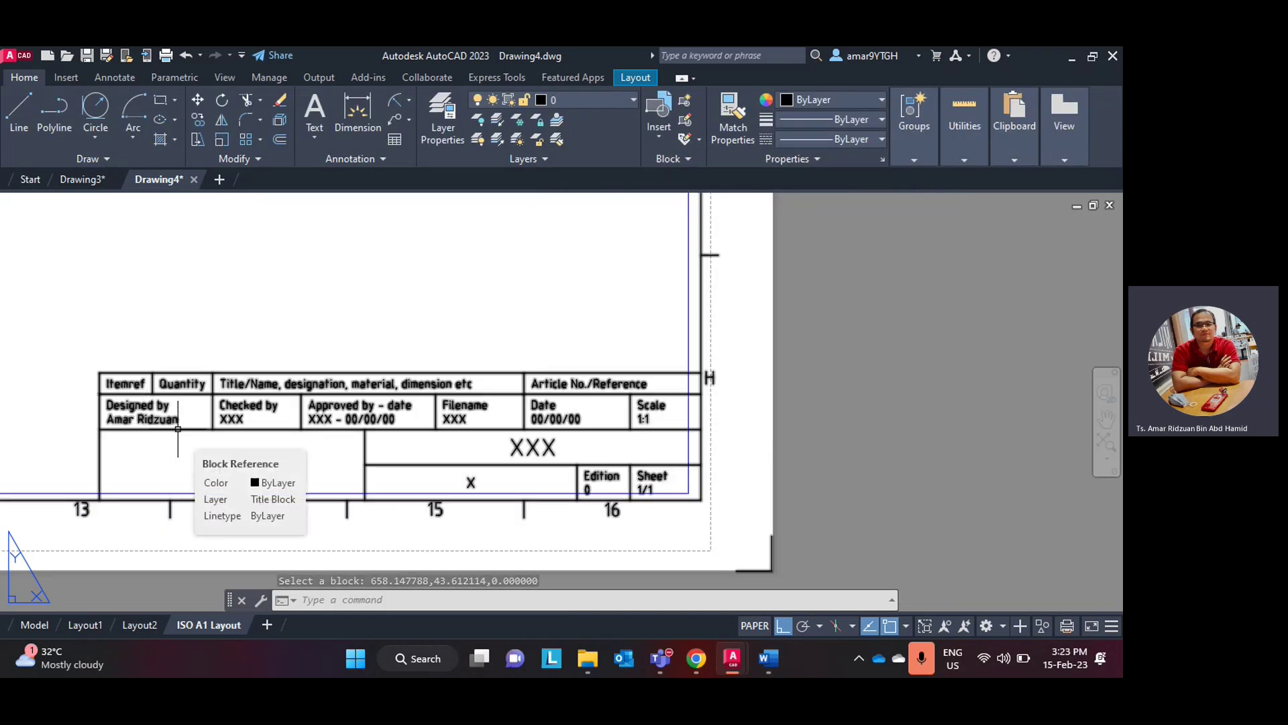
- Replace the title block's FILENAME placeholder XXX with Test in the Enhanced Attribute Editor
click(228, 465)
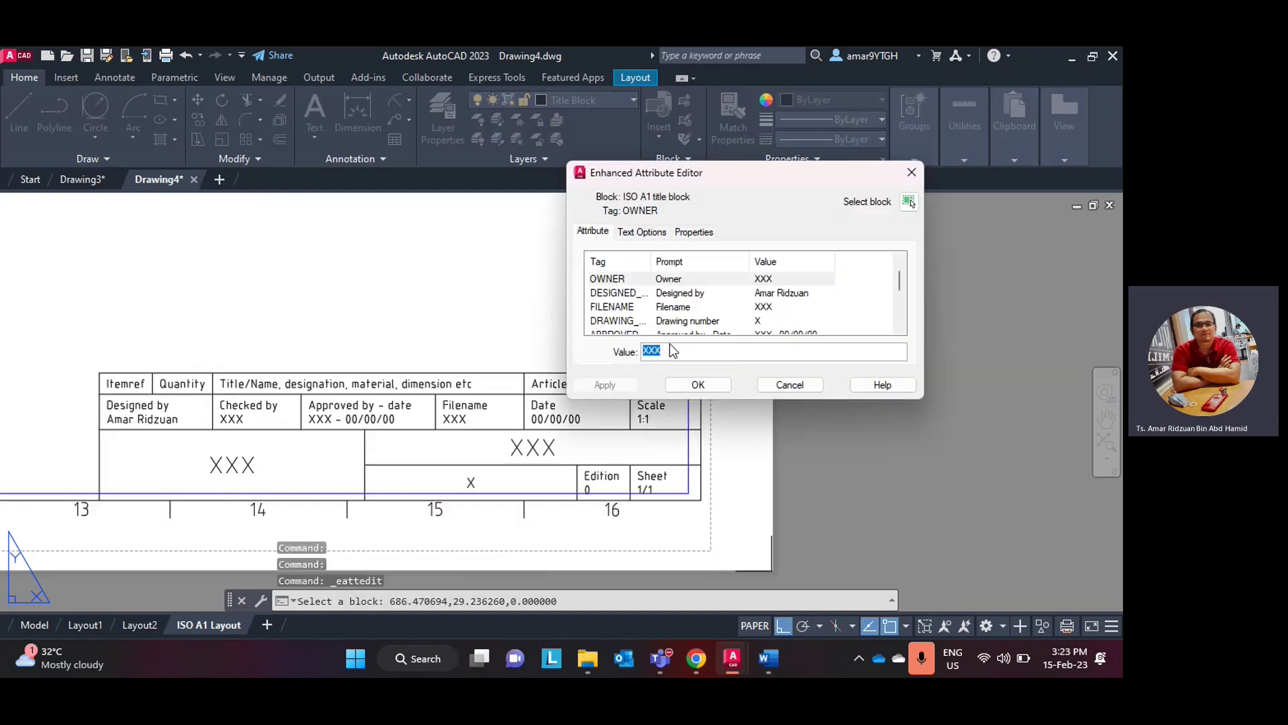
scroll(691, 310, down, 4)
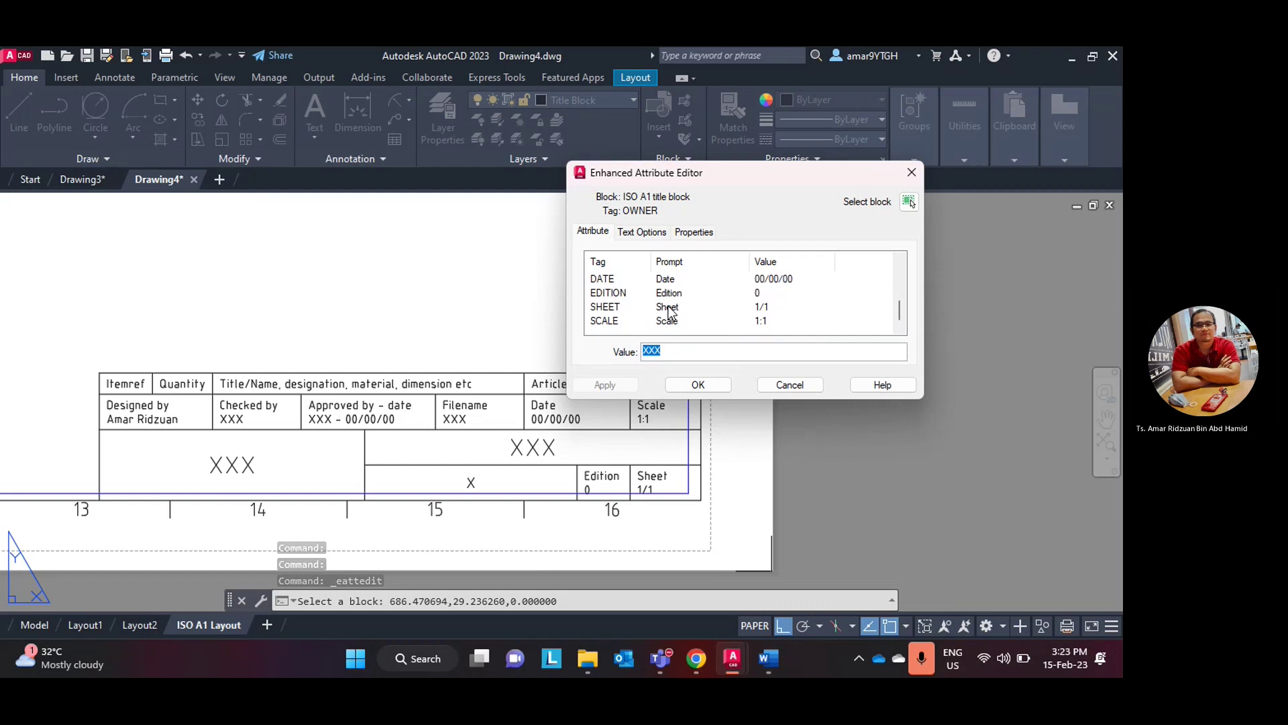
scroll(719, 311, up, 5)
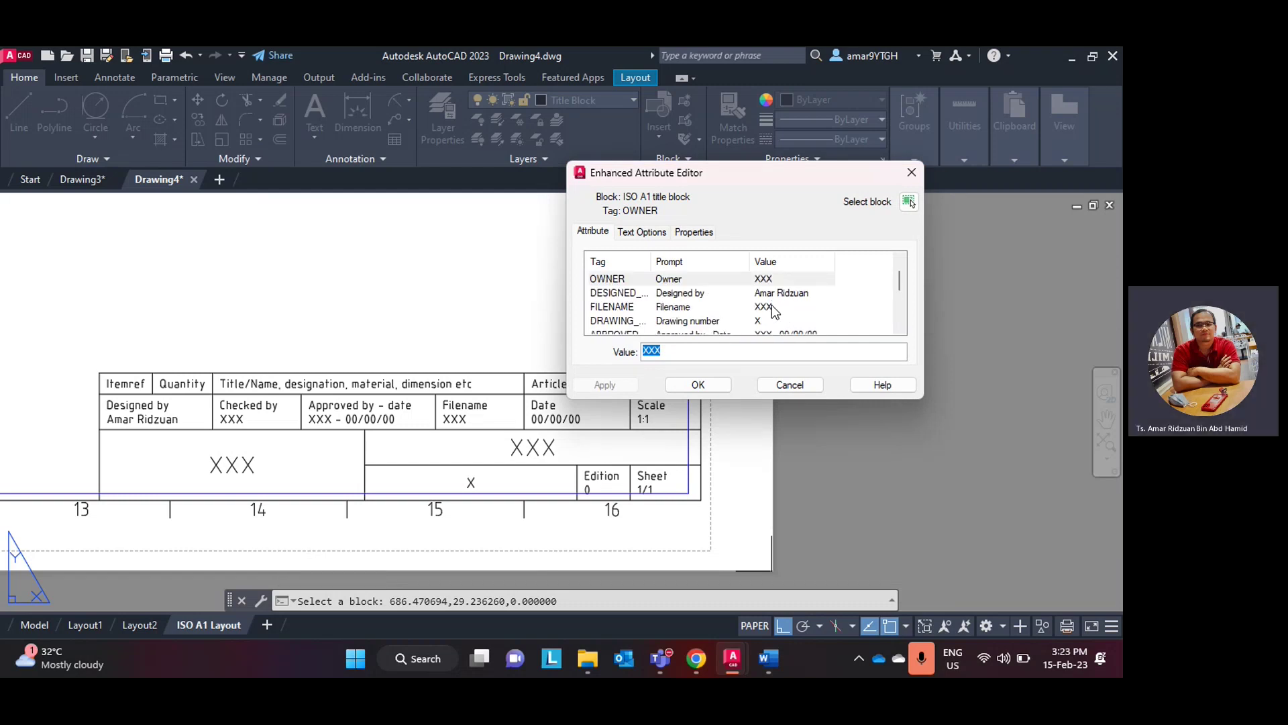
scroll(774, 318, down, 4)
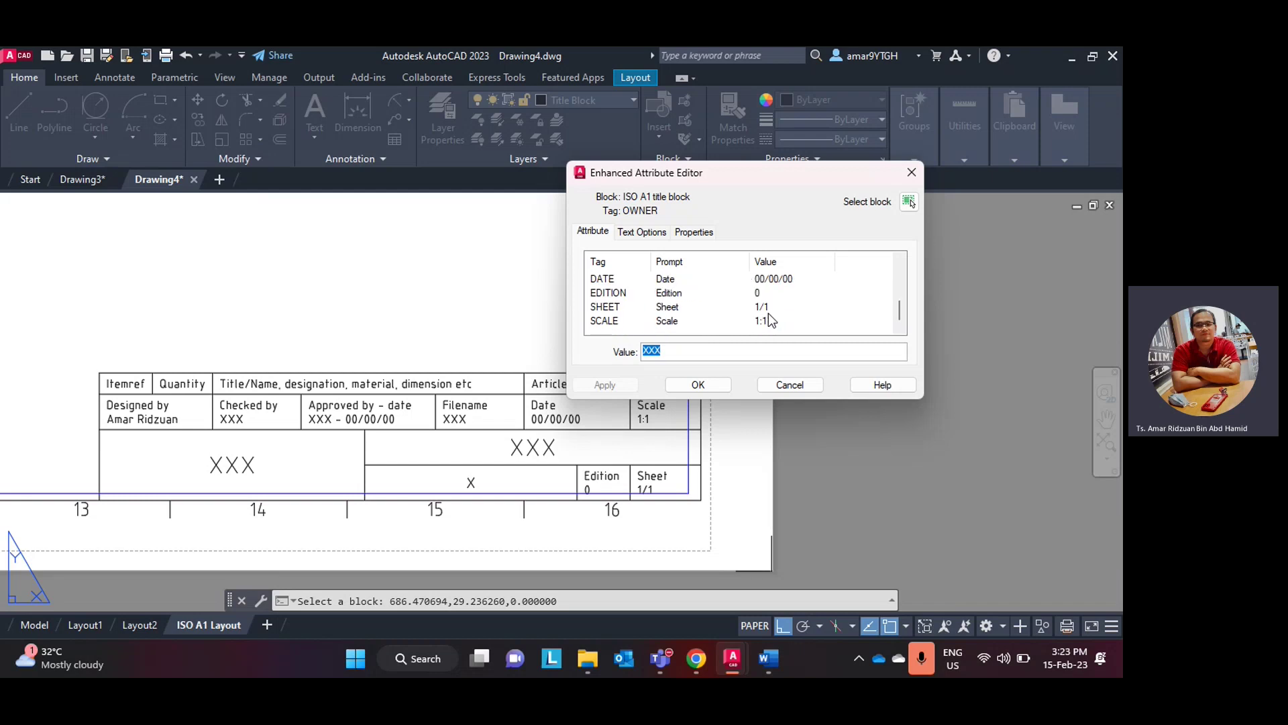
scroll(770, 319, up, 5)
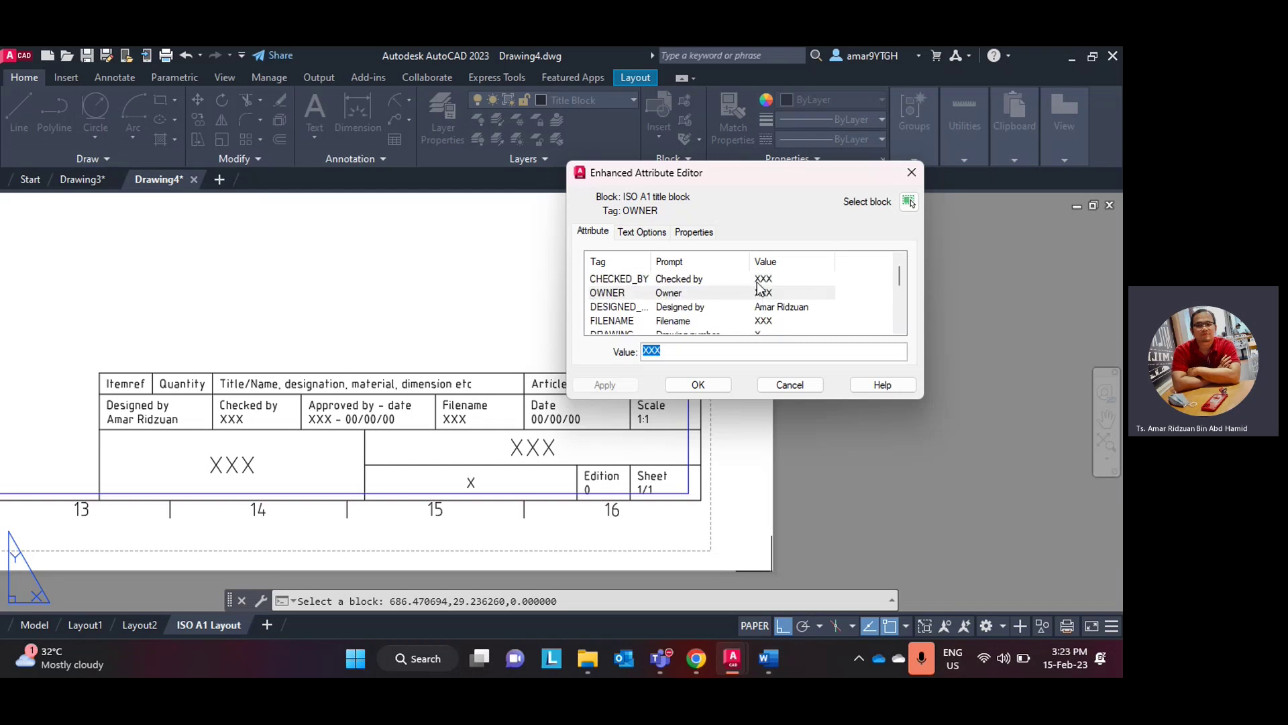
scroll(760, 295, down, 1)
scroll(765, 298, up, 1)
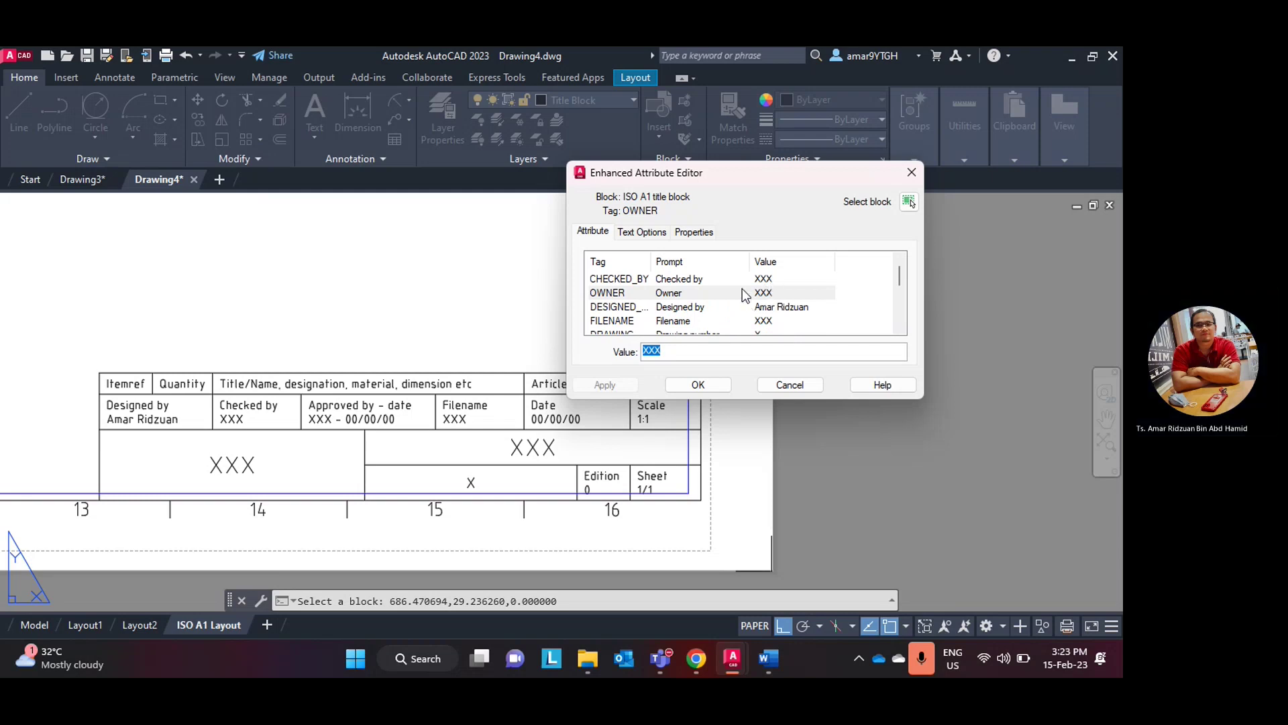
scroll(745, 295, down, 1)
scroll(735, 299, up, 1)
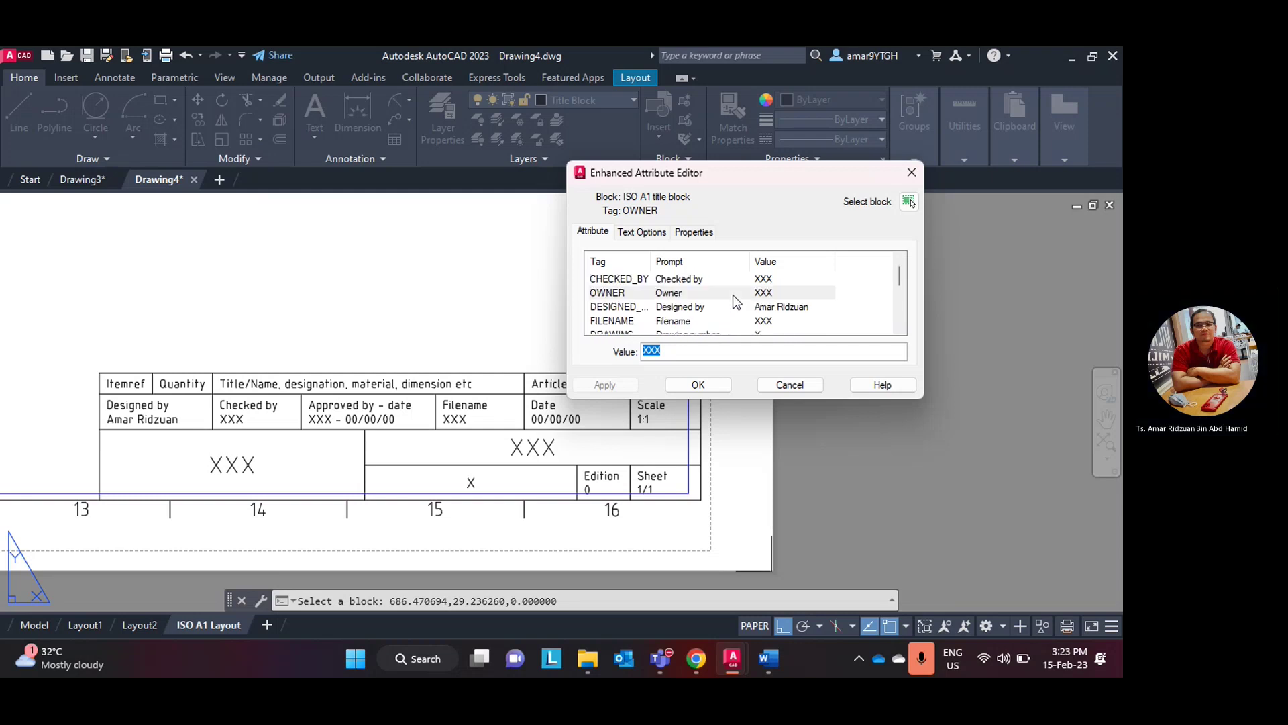
click(771, 322)
double_click(649, 350)
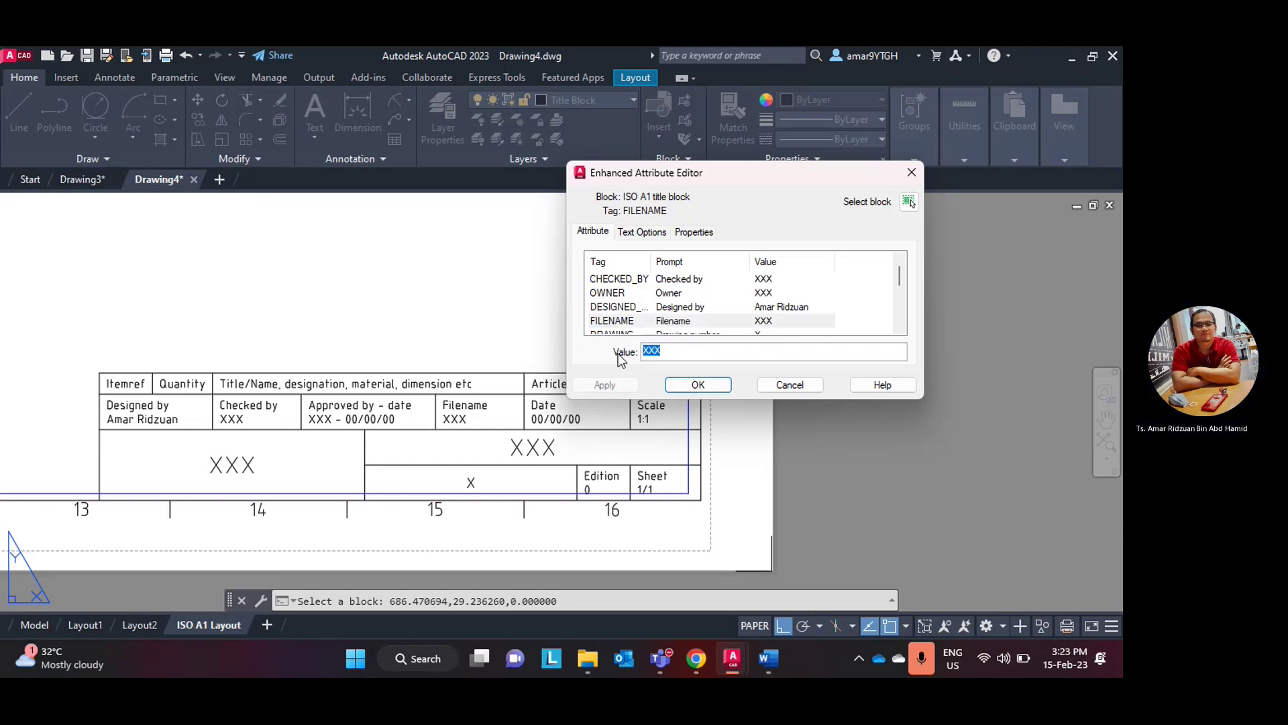
text(Test)
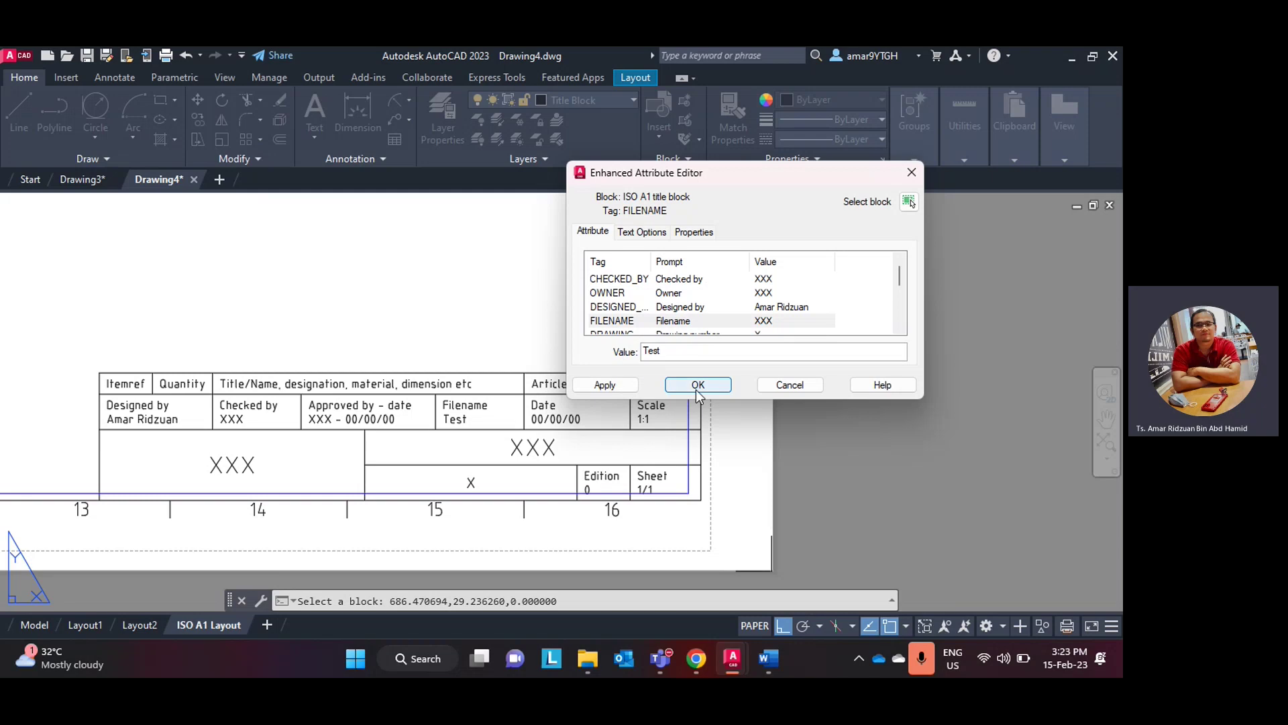
click(697, 385)
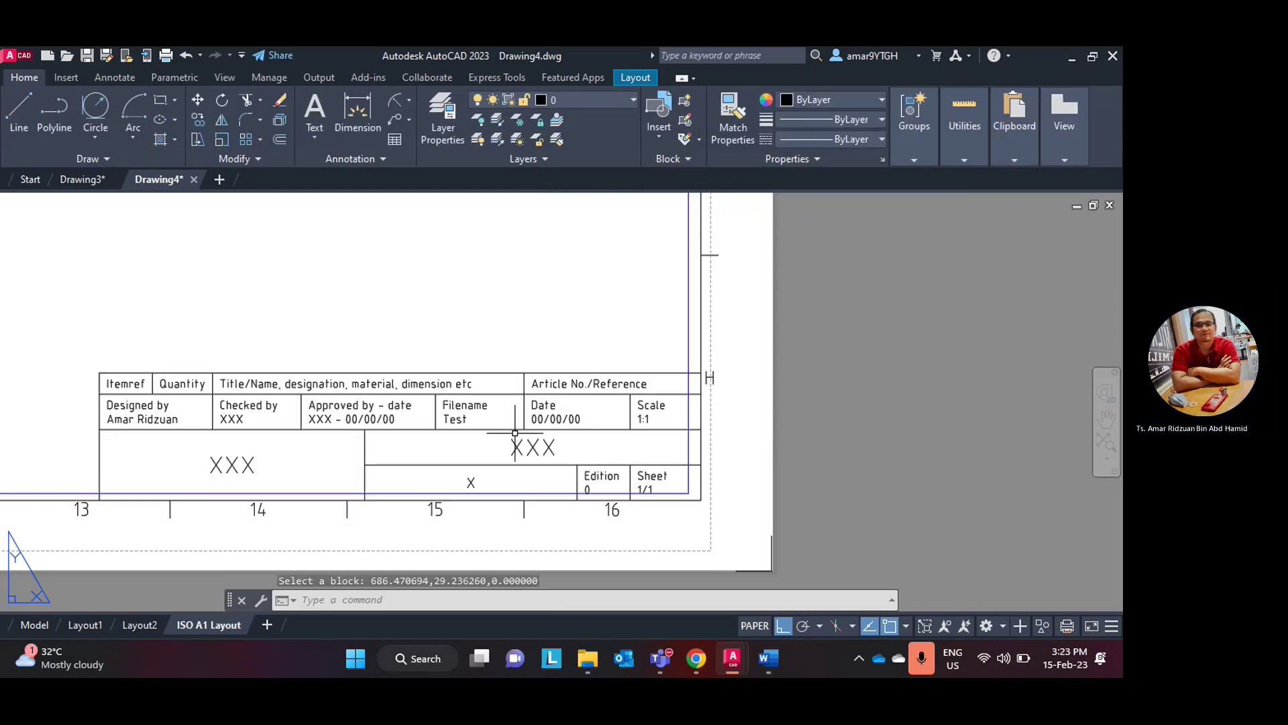
- Change the title block's TITLE attribute from XXX to 'Test Template'
double_click(530, 446)
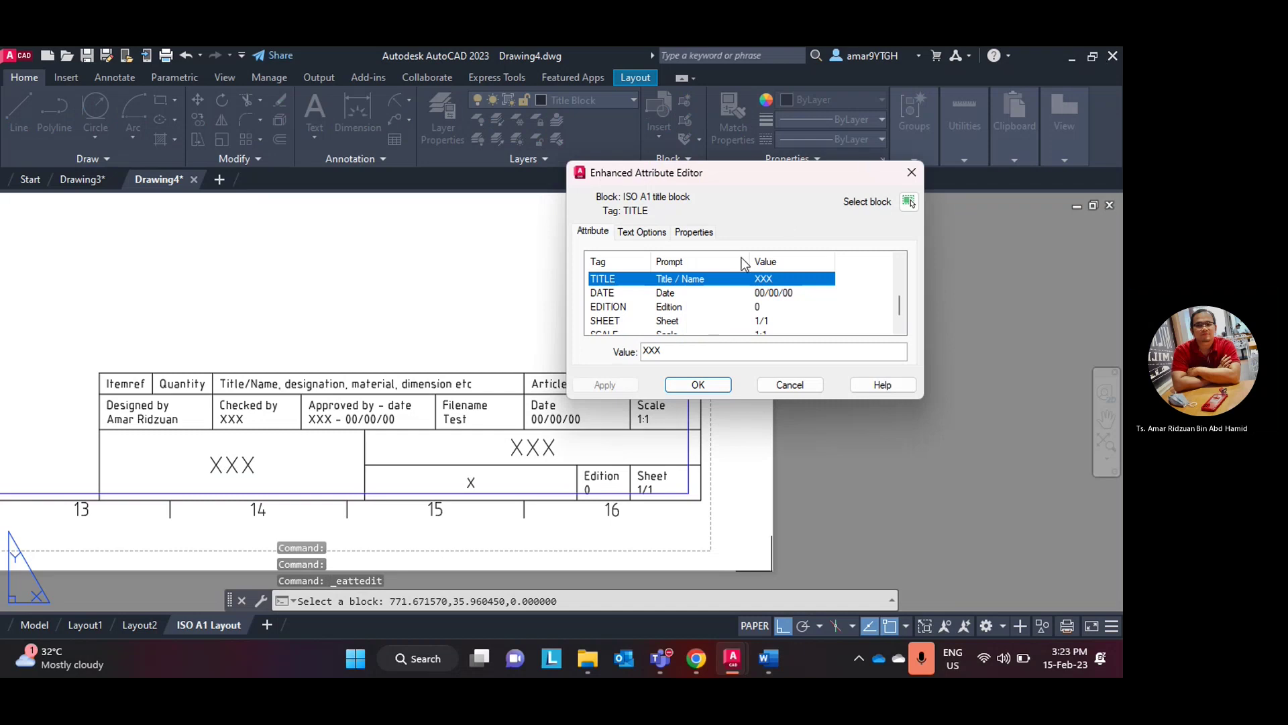
double_click(707, 350)
text(Ts)
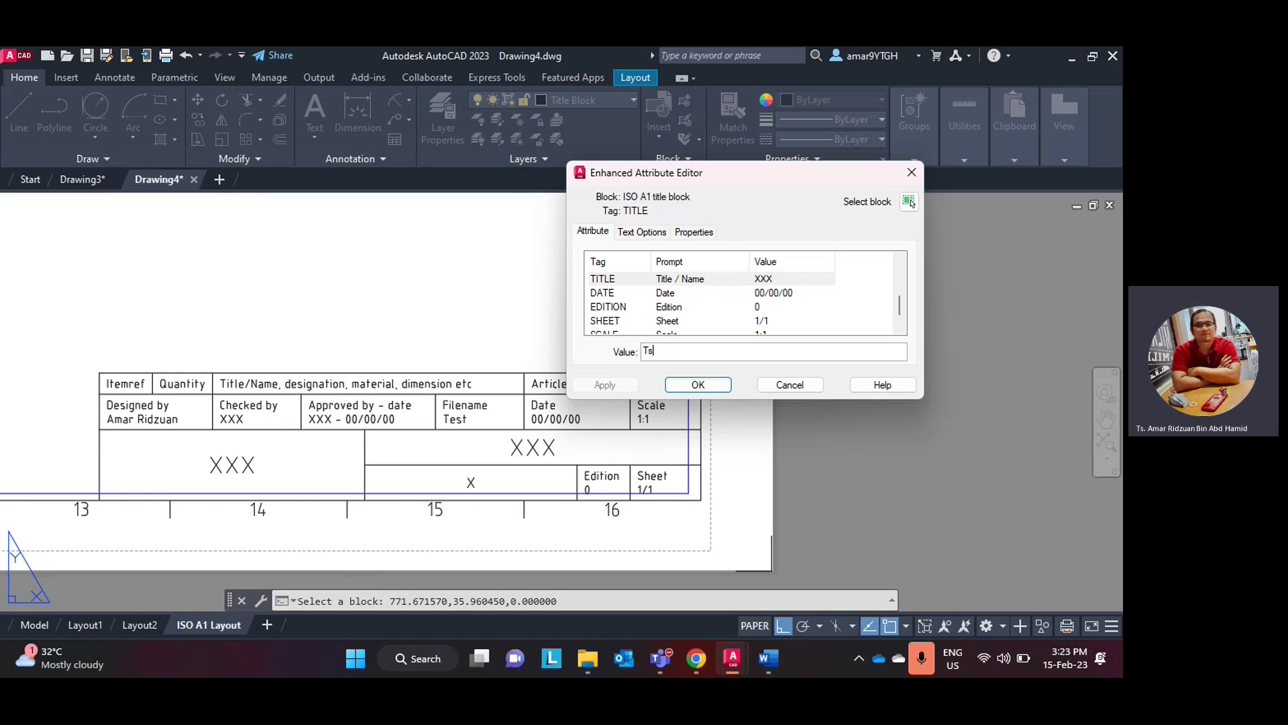
key(BackSpace)
text(est )
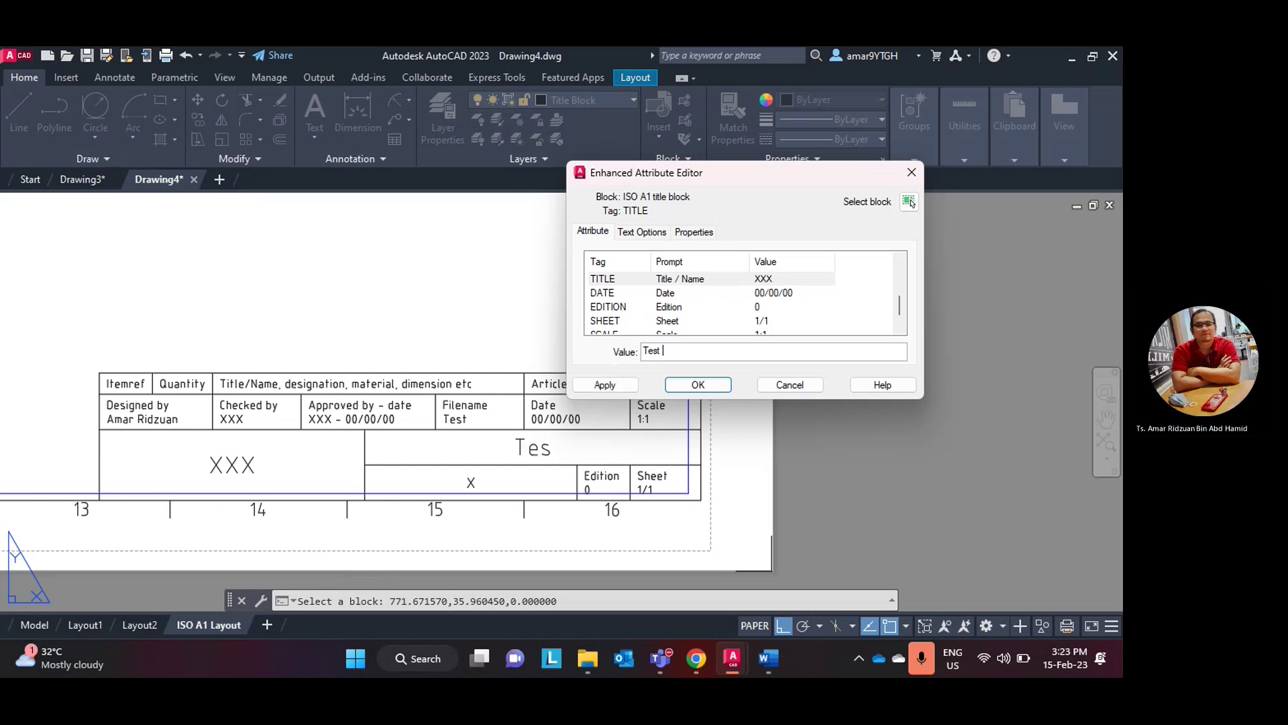
text(Template)
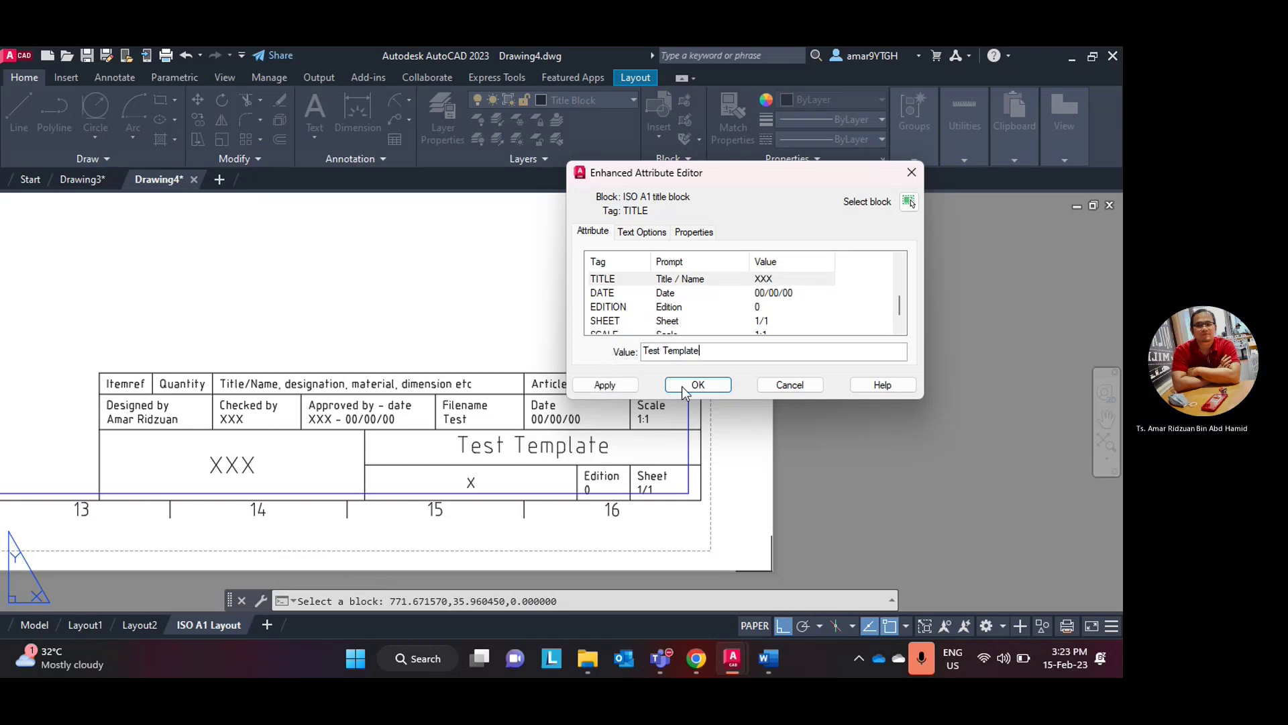
click(696, 384)
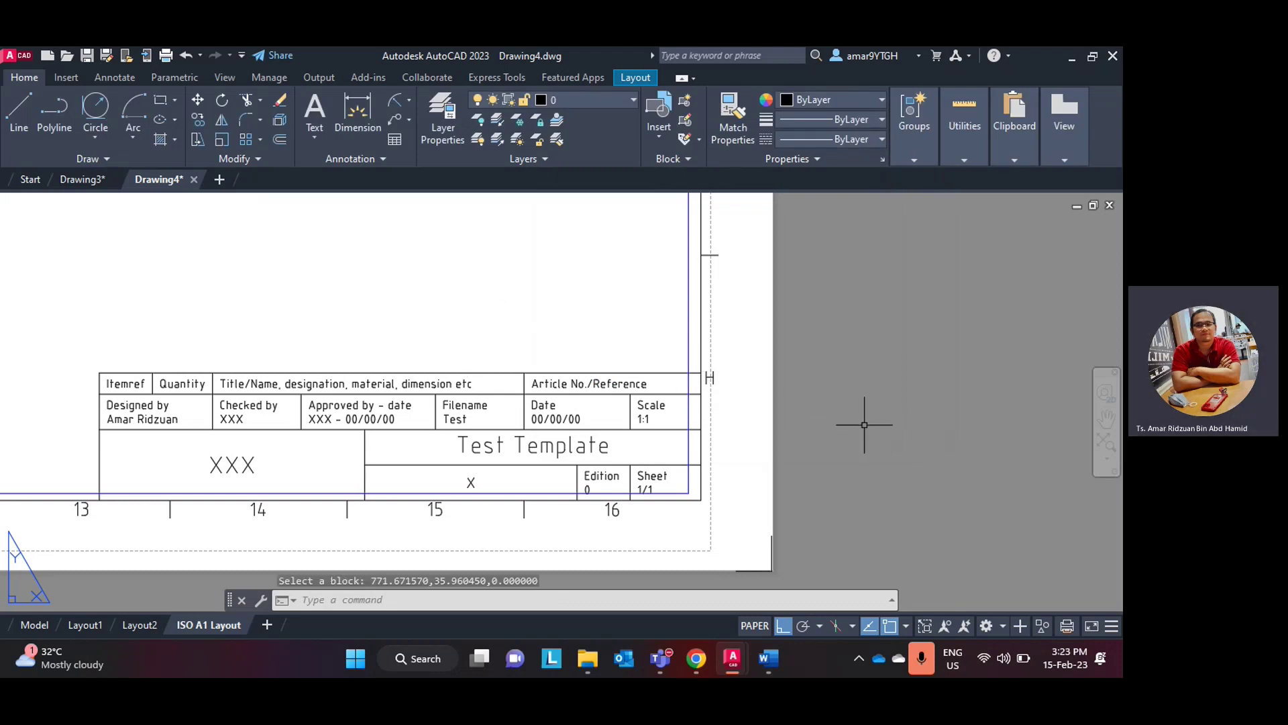
- Zoom and pan to fit the whole titled ISO A1 sheet, then open the application menu
scroll(864, 424, down, 5)
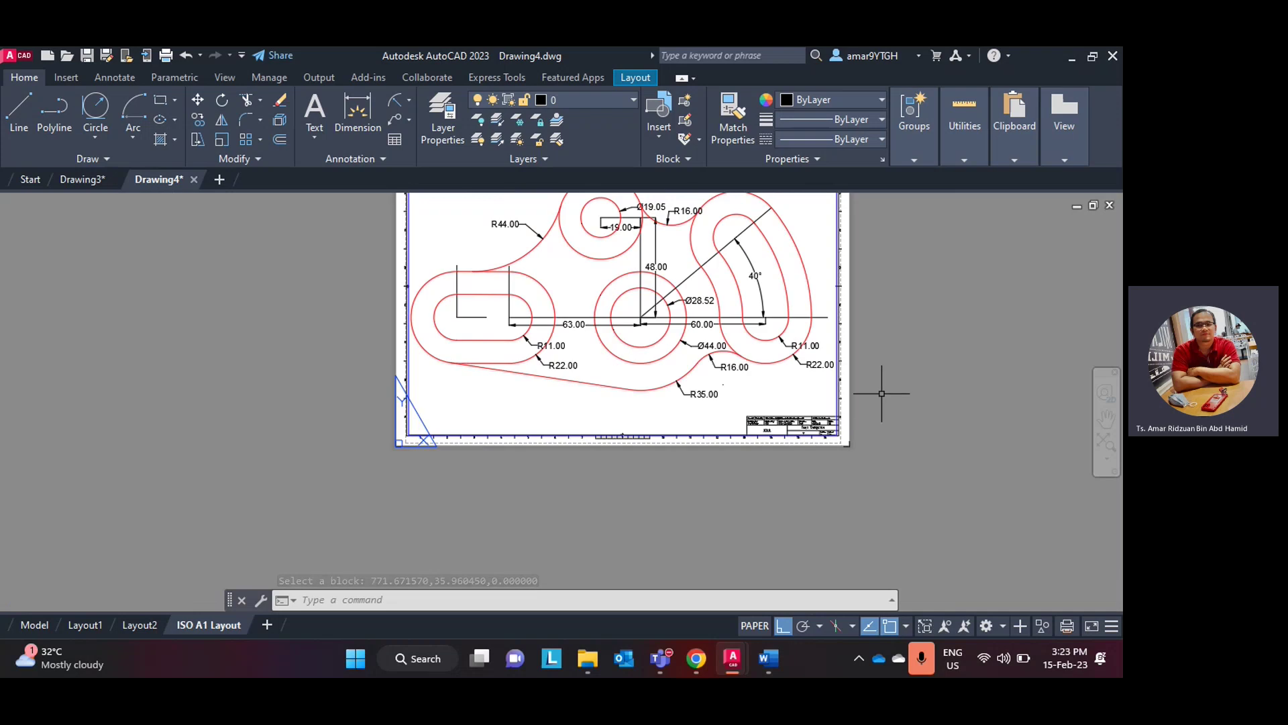
middle_drag(882, 393, 696, 512)
scroll(695, 510, down, 1)
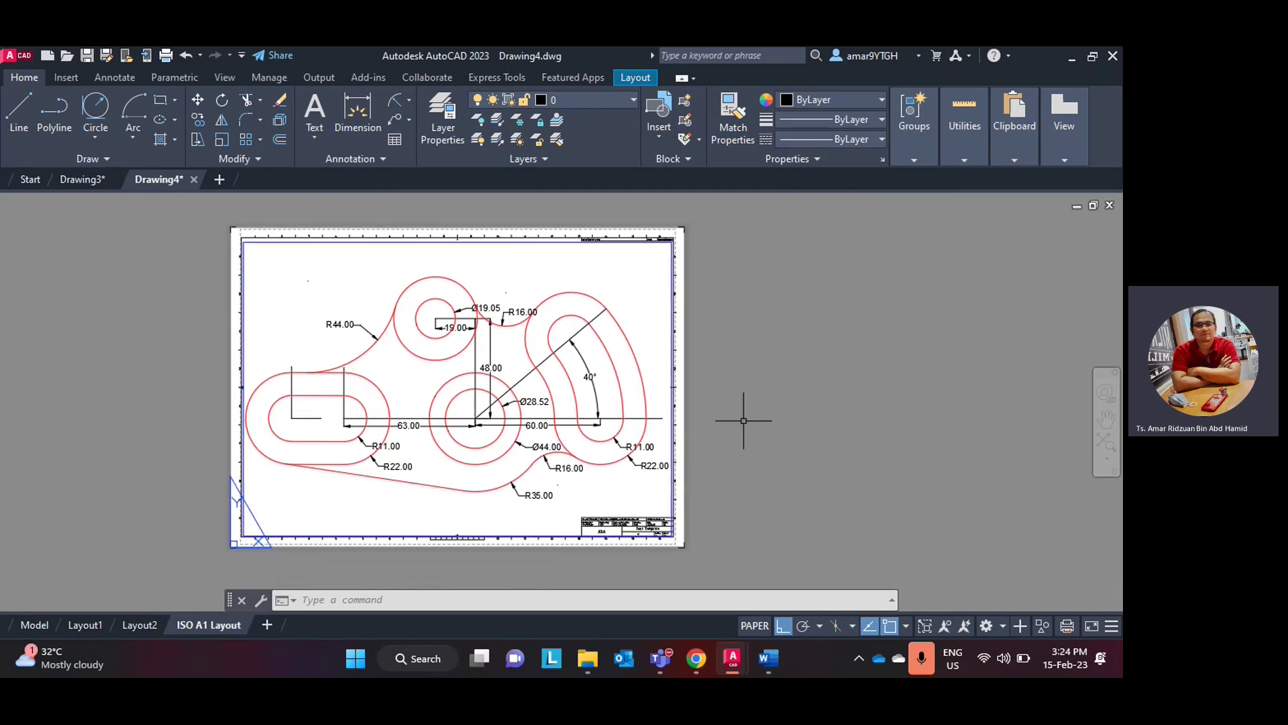
click(10, 55)
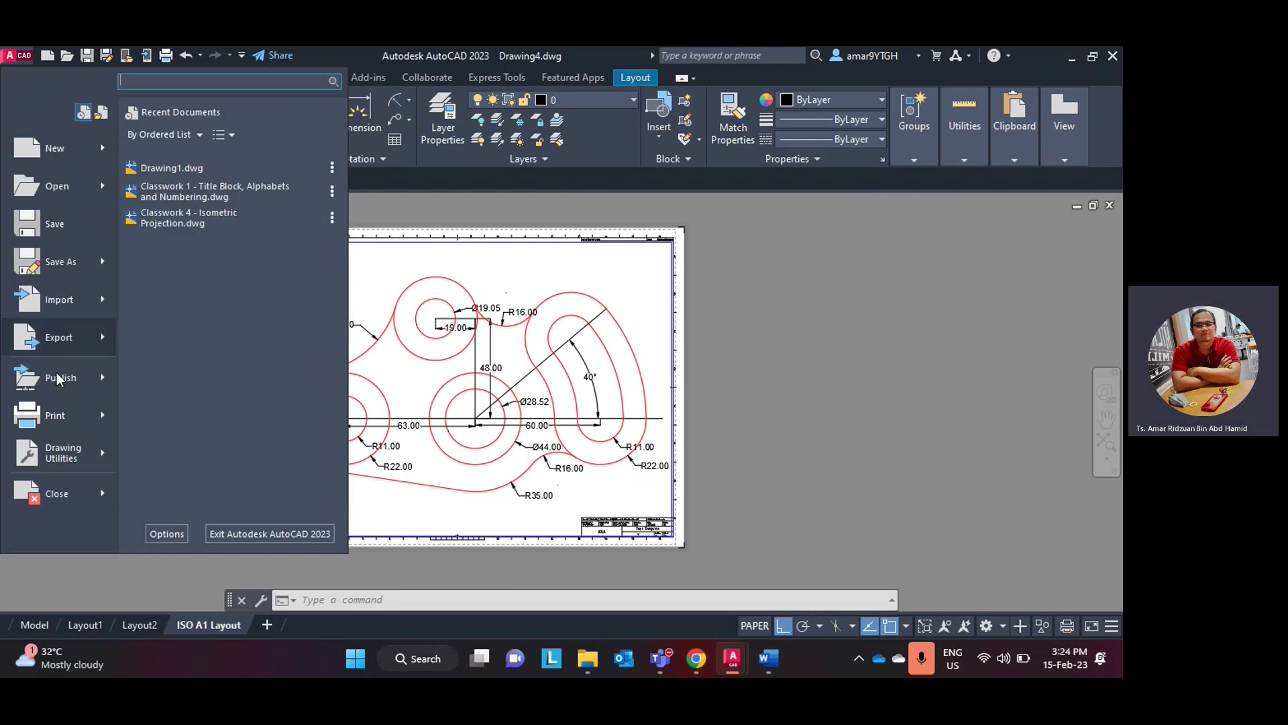
- Export the ISO A1 layout as Test.pdf to the Desktop, overwriting the existing file
mouse_move(70, 334)
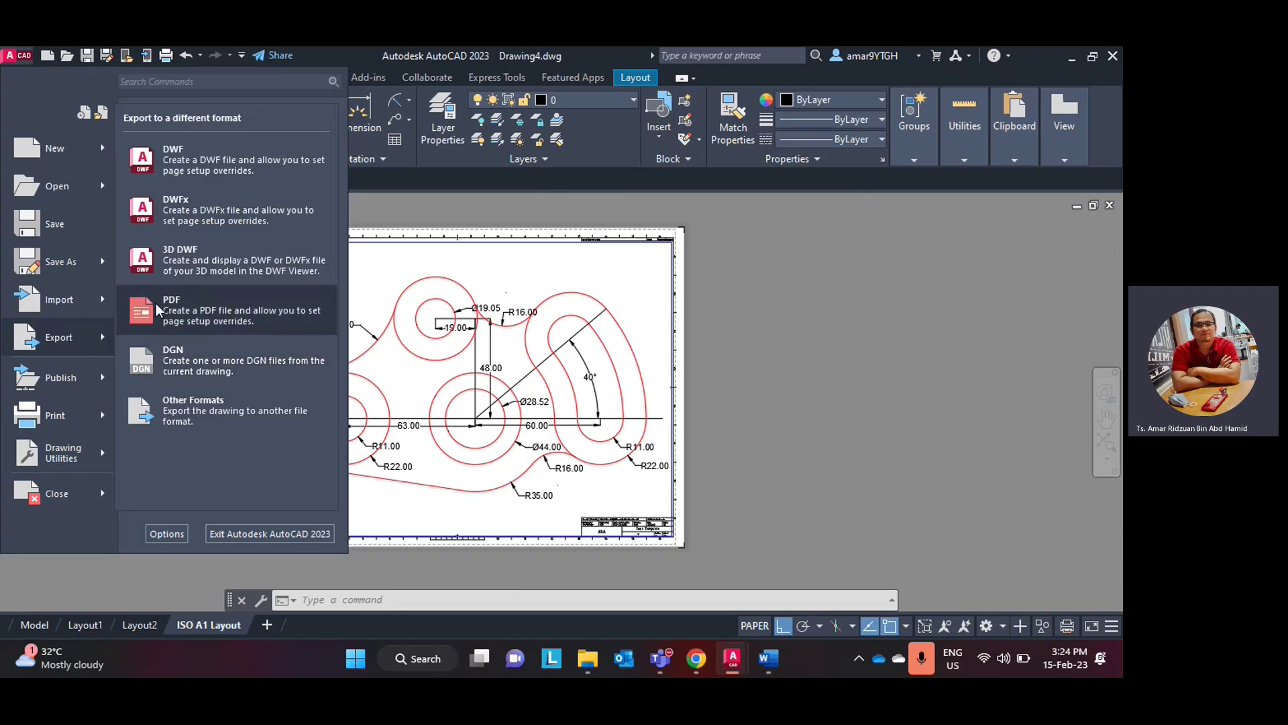
key(Escape)
key(Escape)
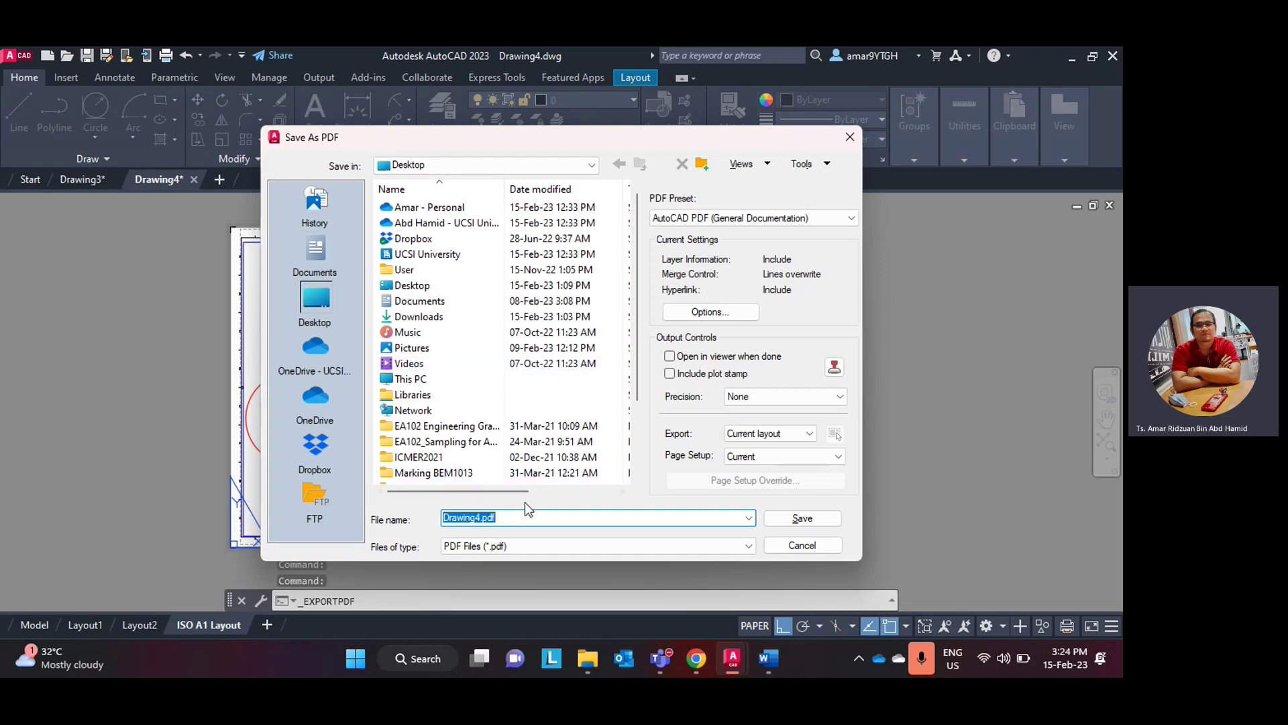
scroll(495, 359, down, 2)
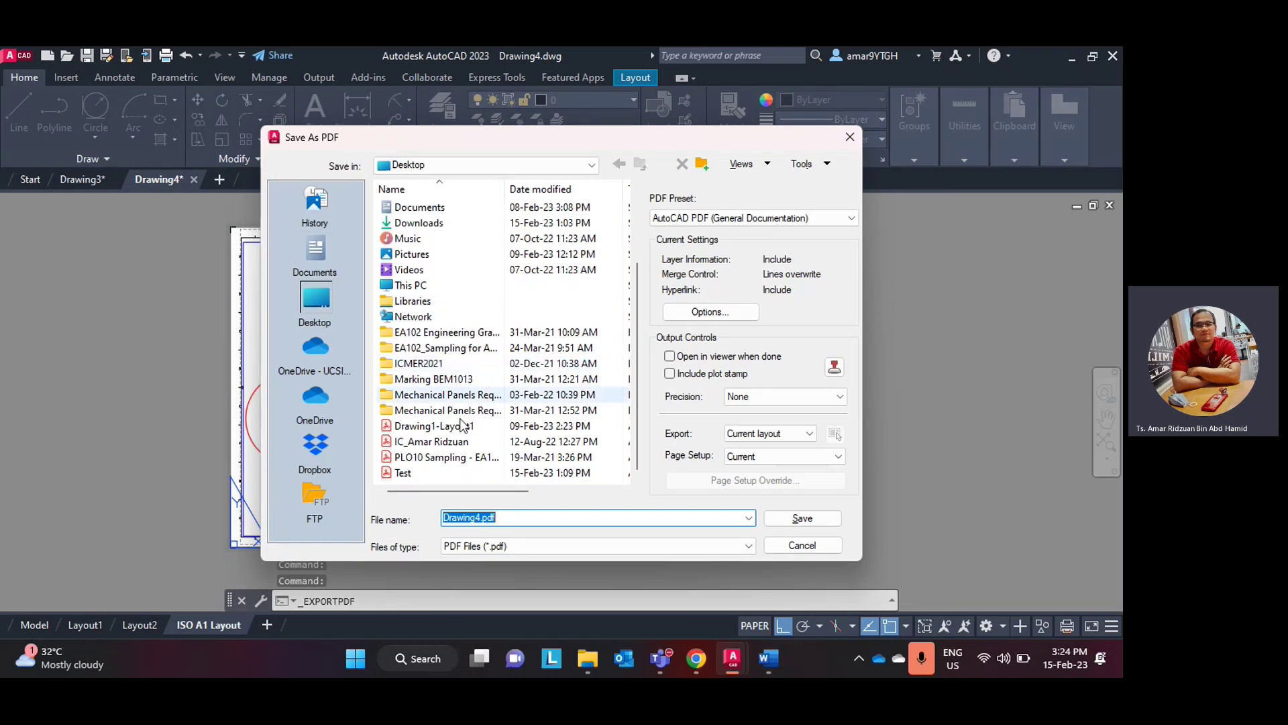
click(416, 478)
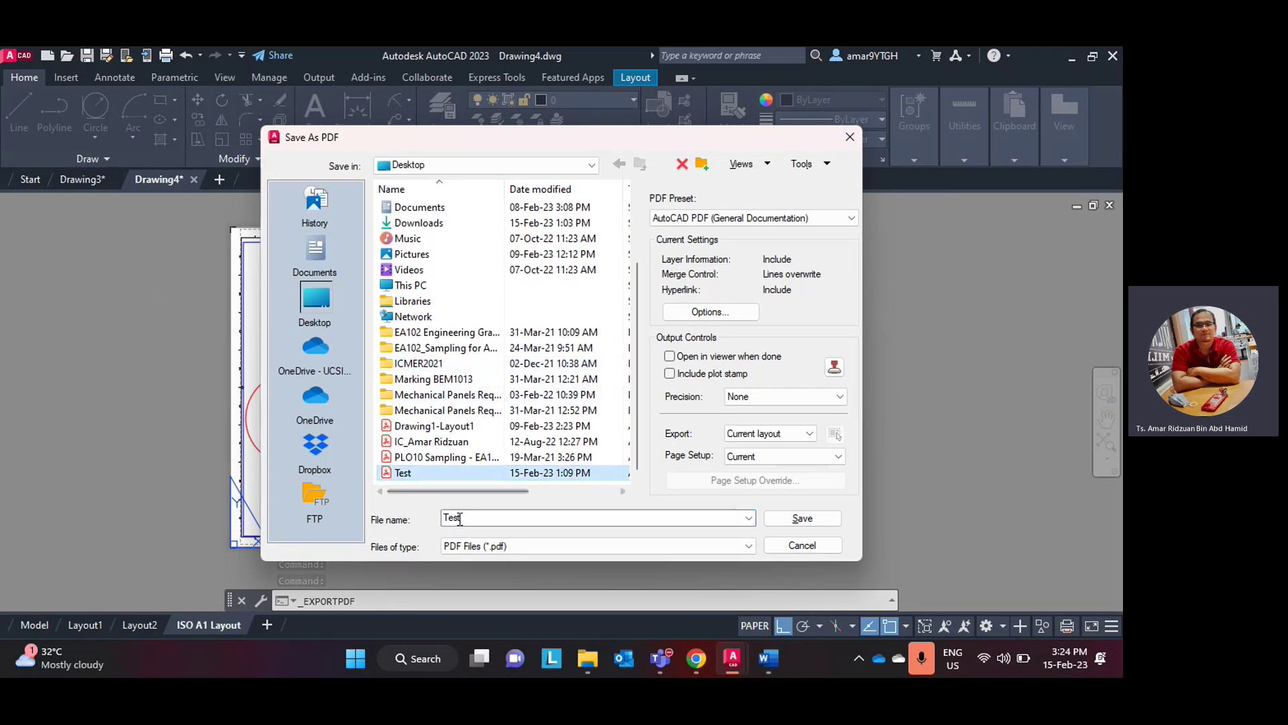
click(794, 529)
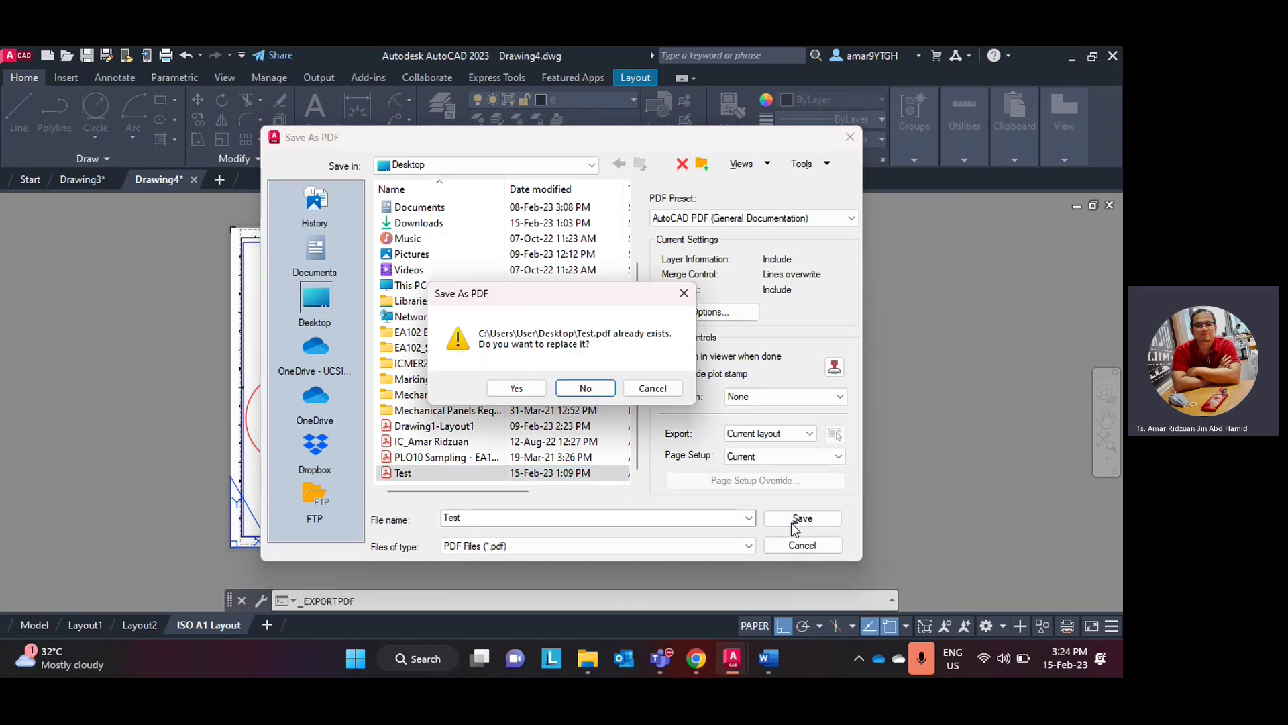
click(511, 388)
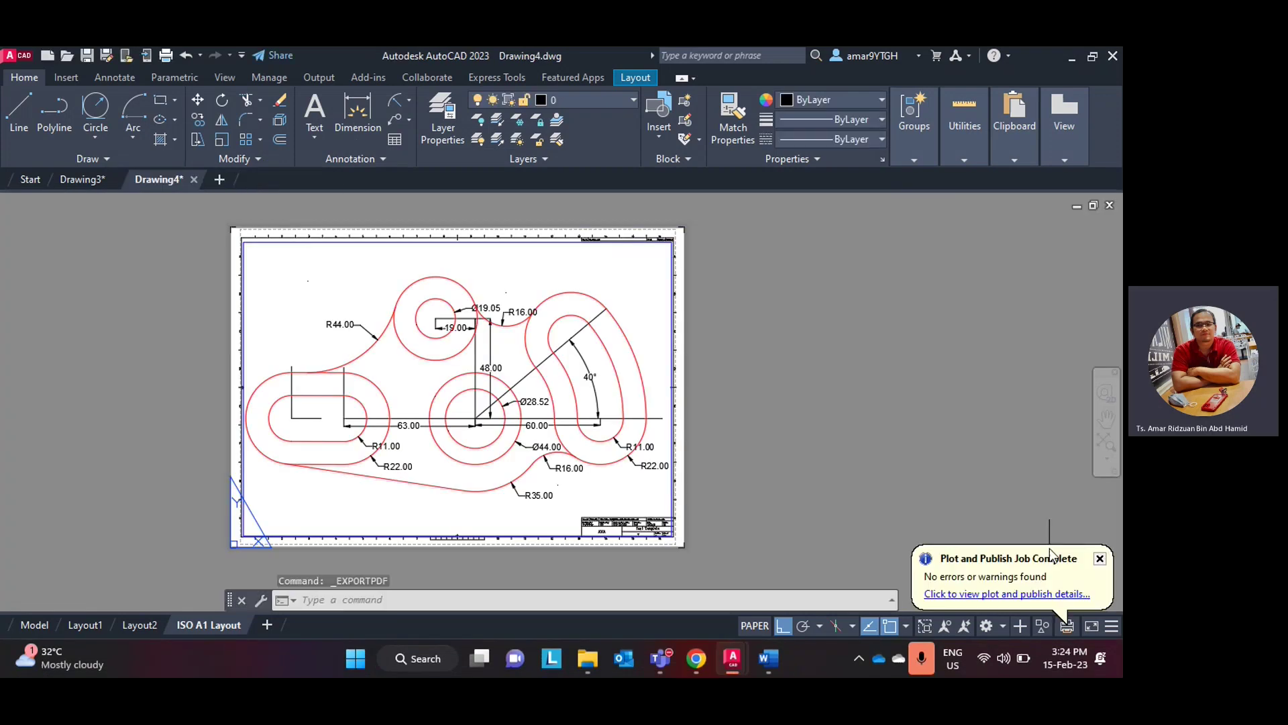
- Zoom in on Test.pdf in Acrobat, then zoom back out to the full page
key(super+d)
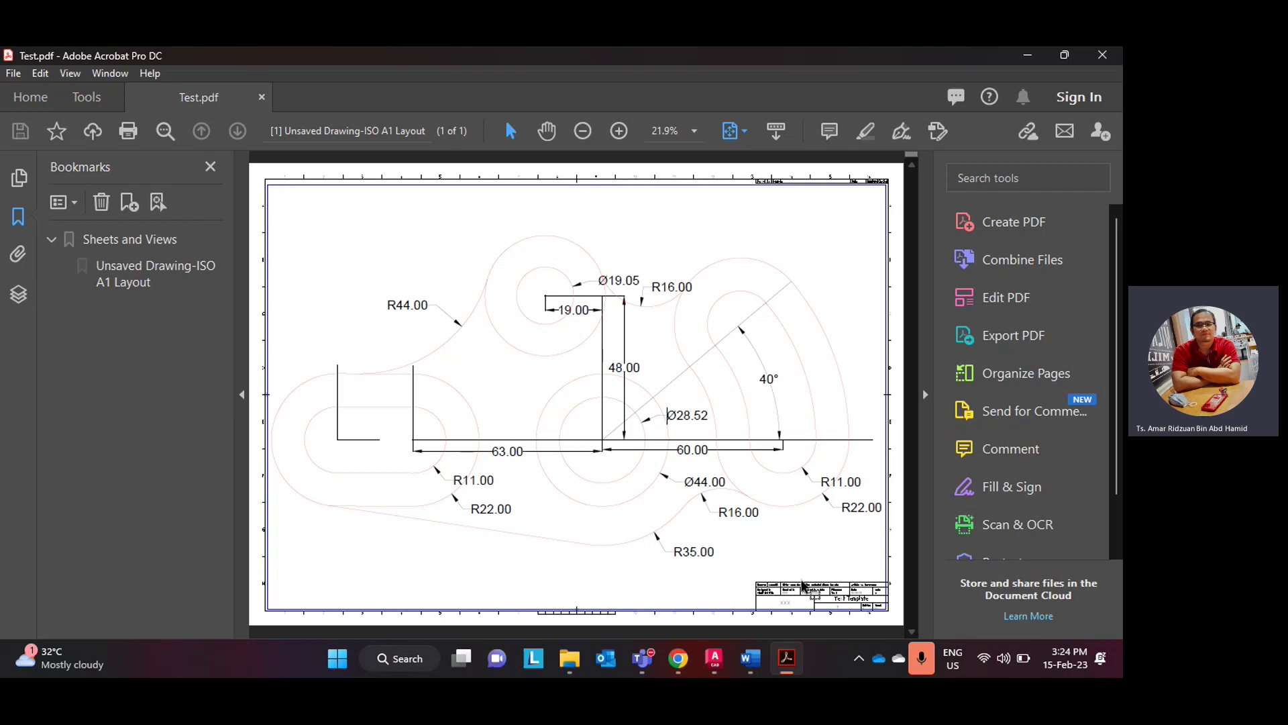
click(619, 131)
click(619, 131)
click(619, 131)
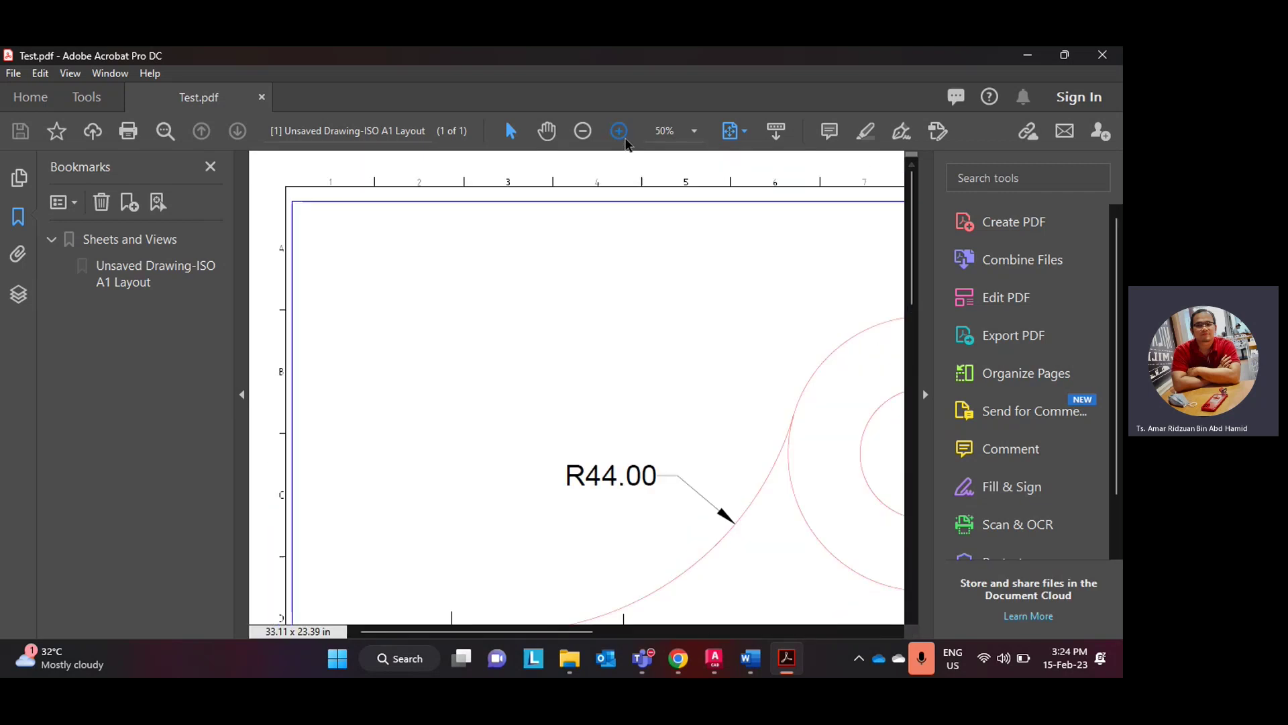
click(619, 130)
scroll(699, 428, down, 5)
click(583, 130)
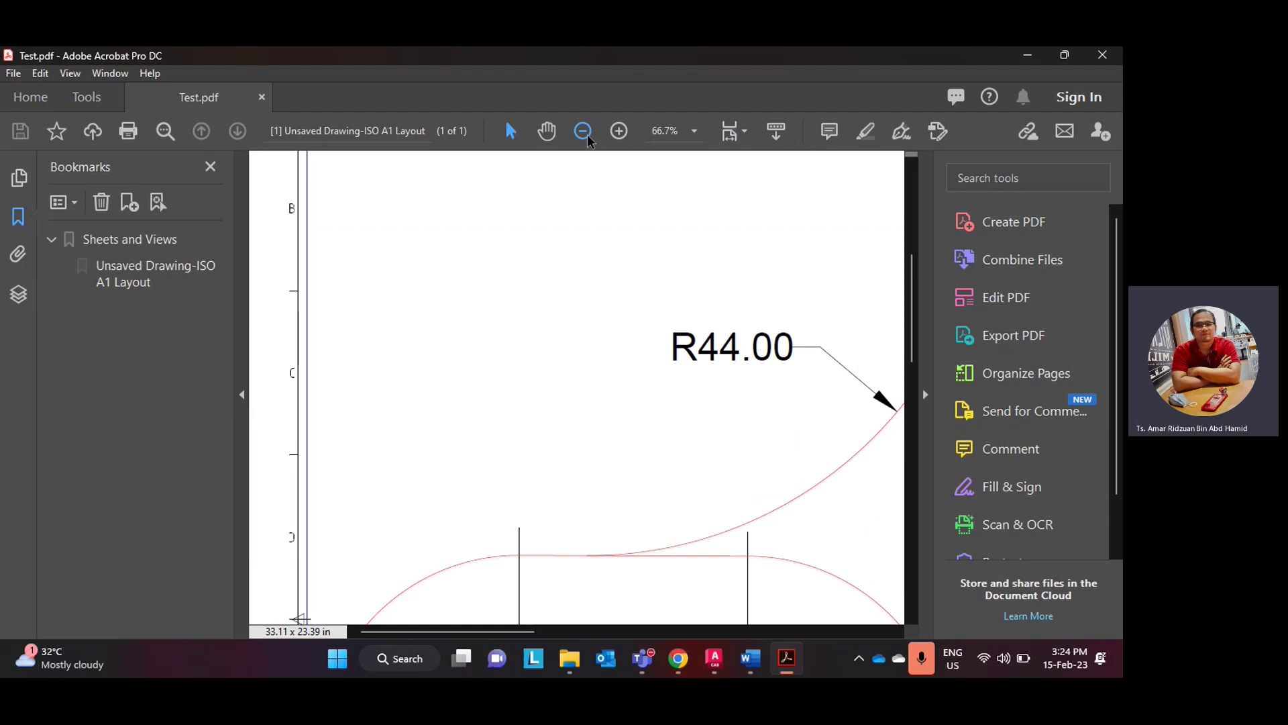
click(583, 131)
click(583, 130)
click(583, 131)
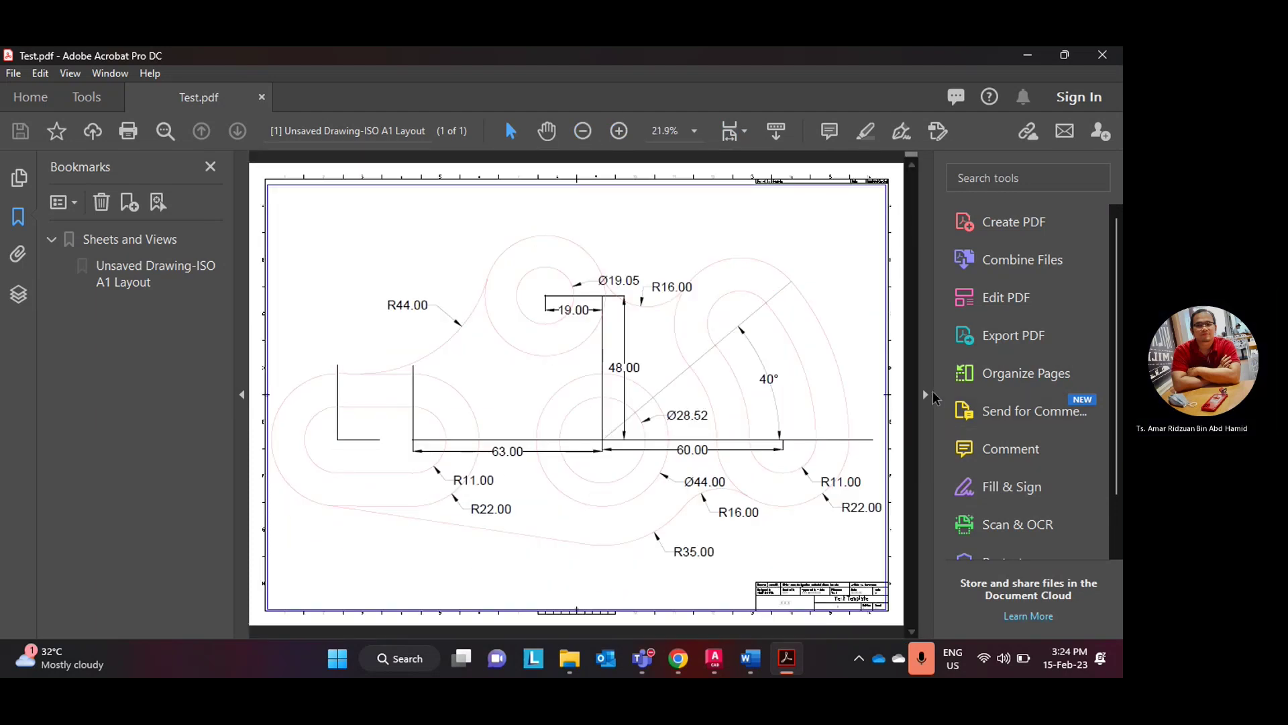
- Collapse the Tools pane, magnify and scroll over the dimensions and title block, then close Acrobat
click(924, 395)
scroll(930, 484, down, 1)
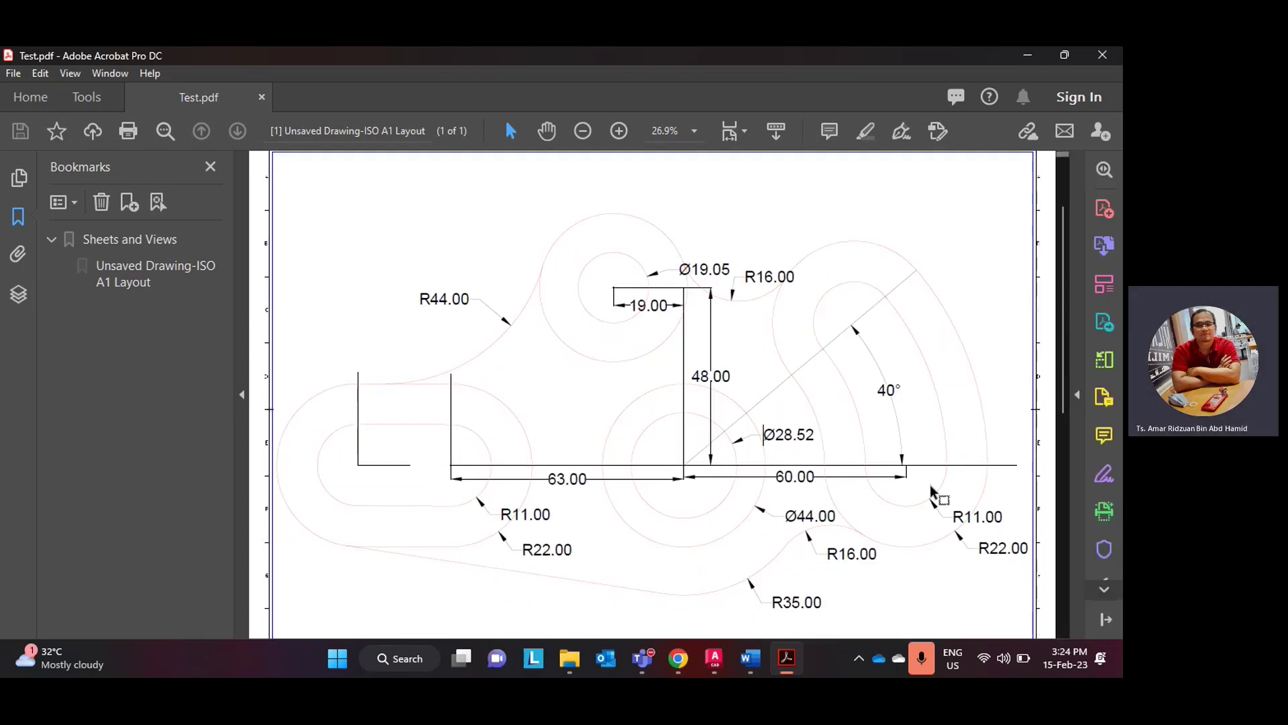
scroll(930, 485, down, 2)
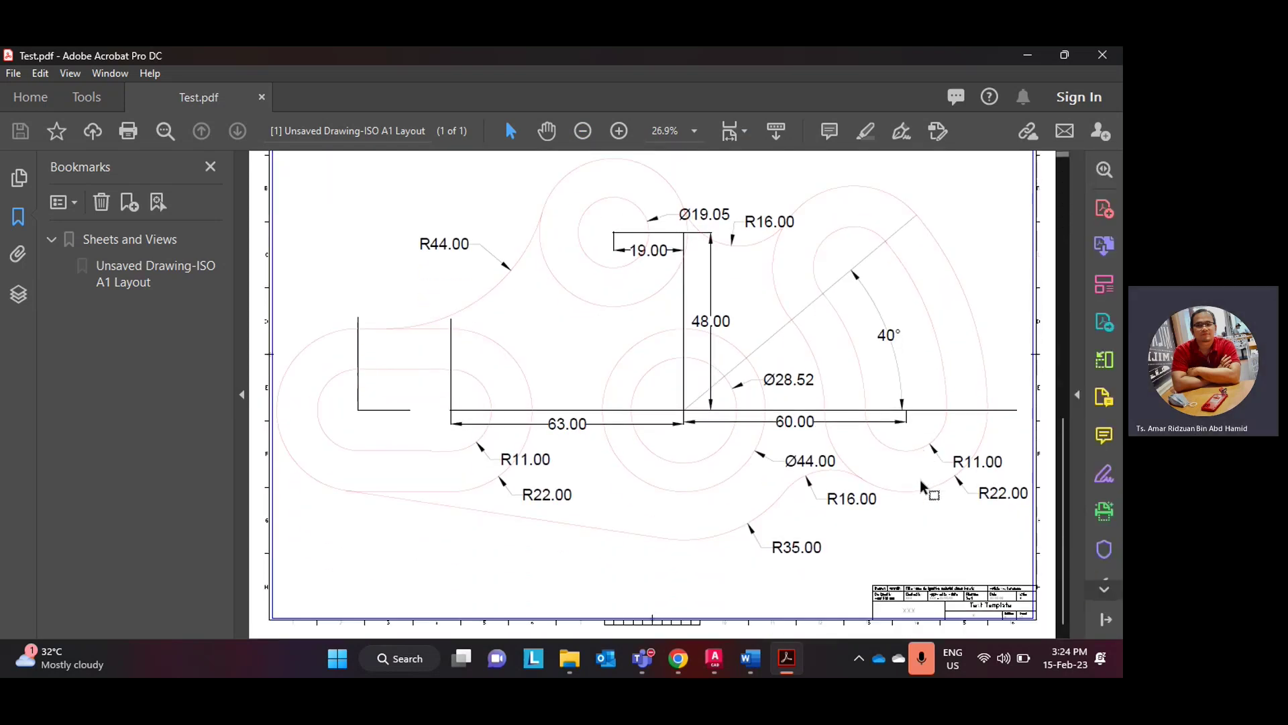
click(619, 130)
scroll(655, 355, down, 1)
scroll(776, 528, down, 5)
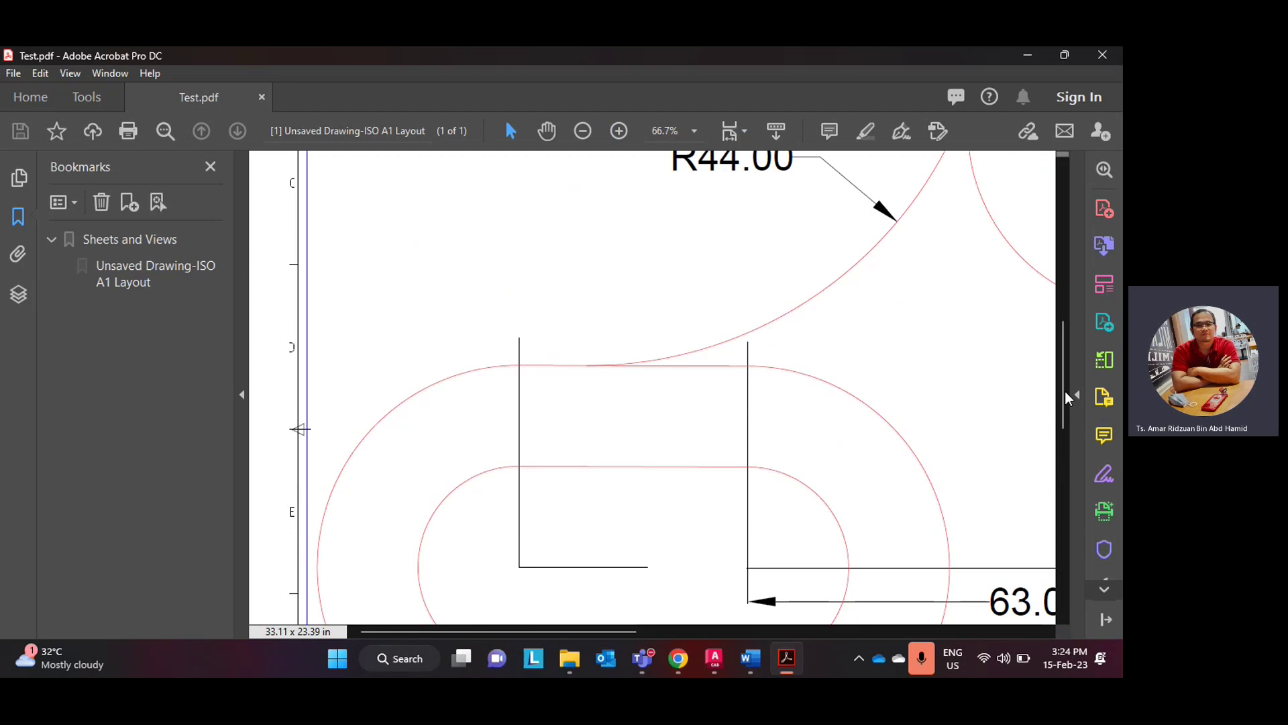
scroll(624, 614, down, 2)
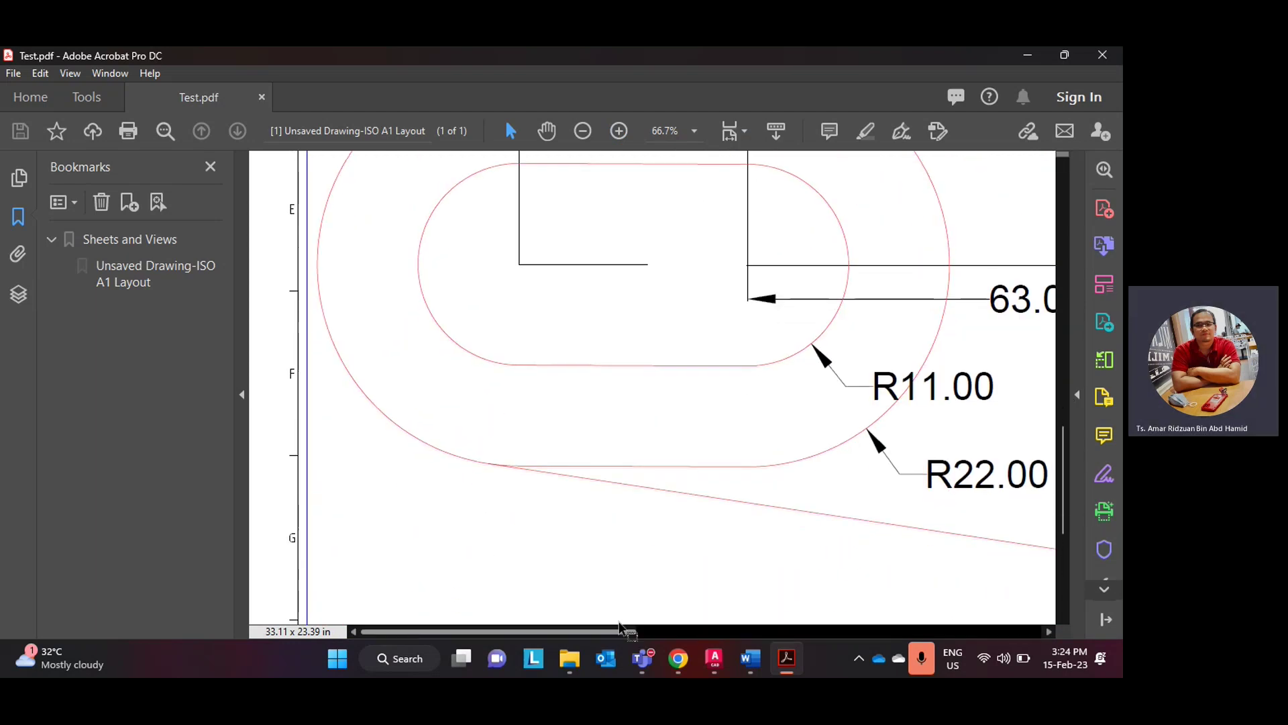
drag(605, 632, 857, 615)
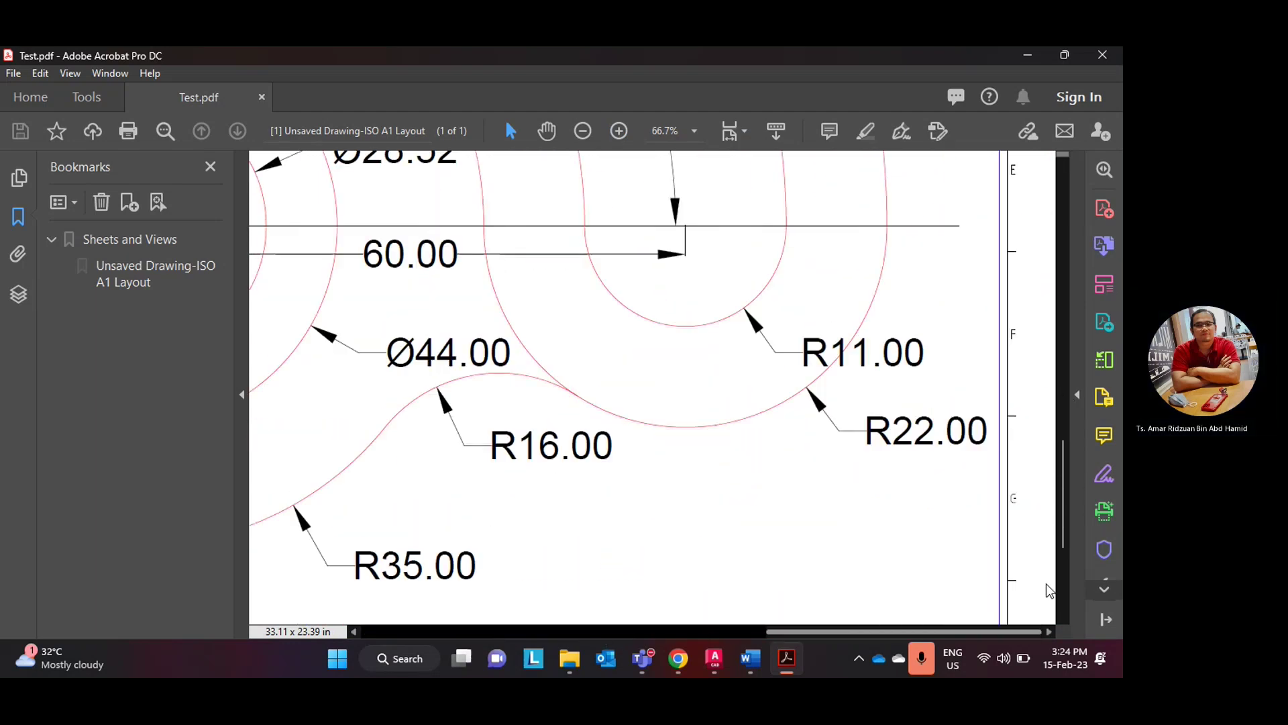
scroll(879, 540, down, 3)
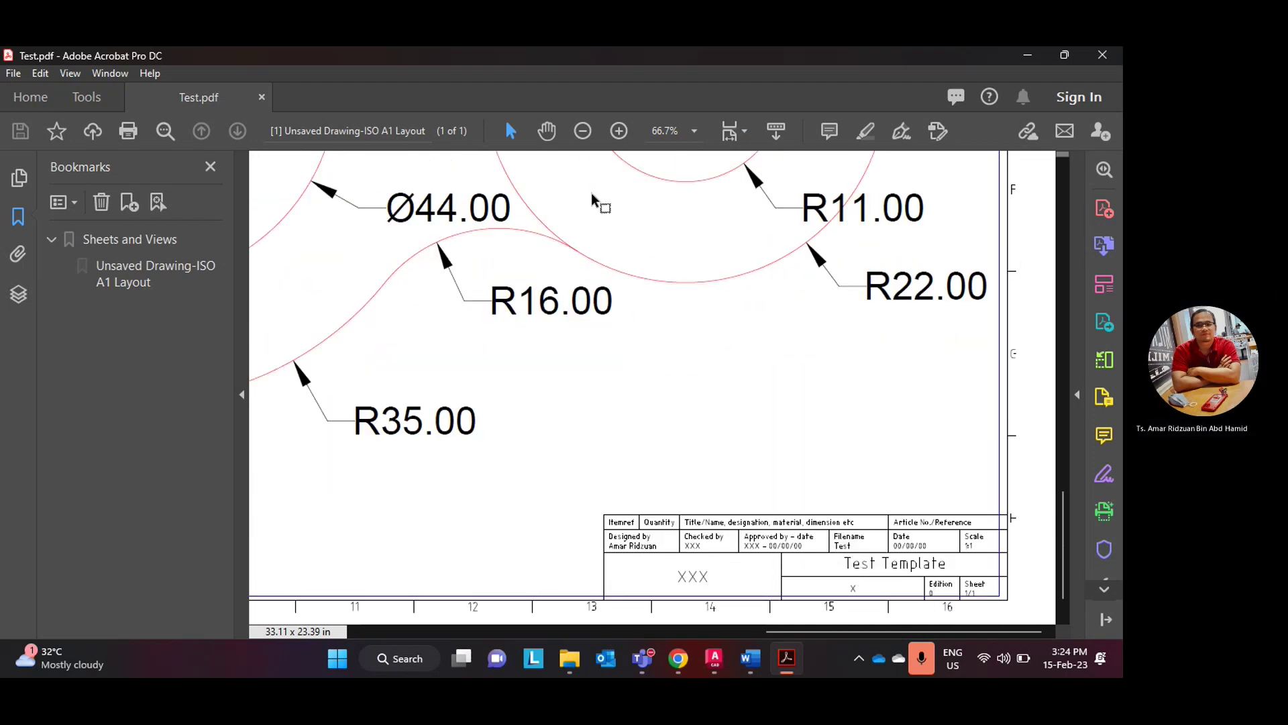
click(1107, 54)
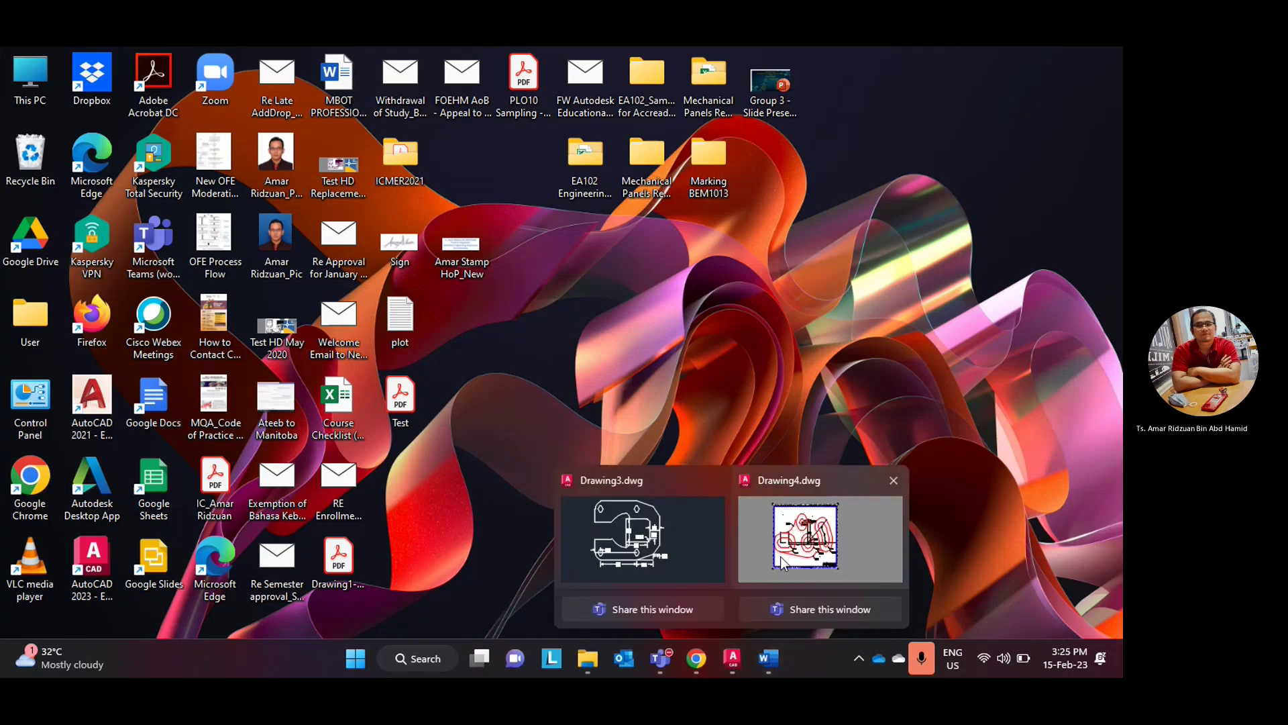
- Bring the Drawing4 window back and switch it to the Model tab
click(782, 556)
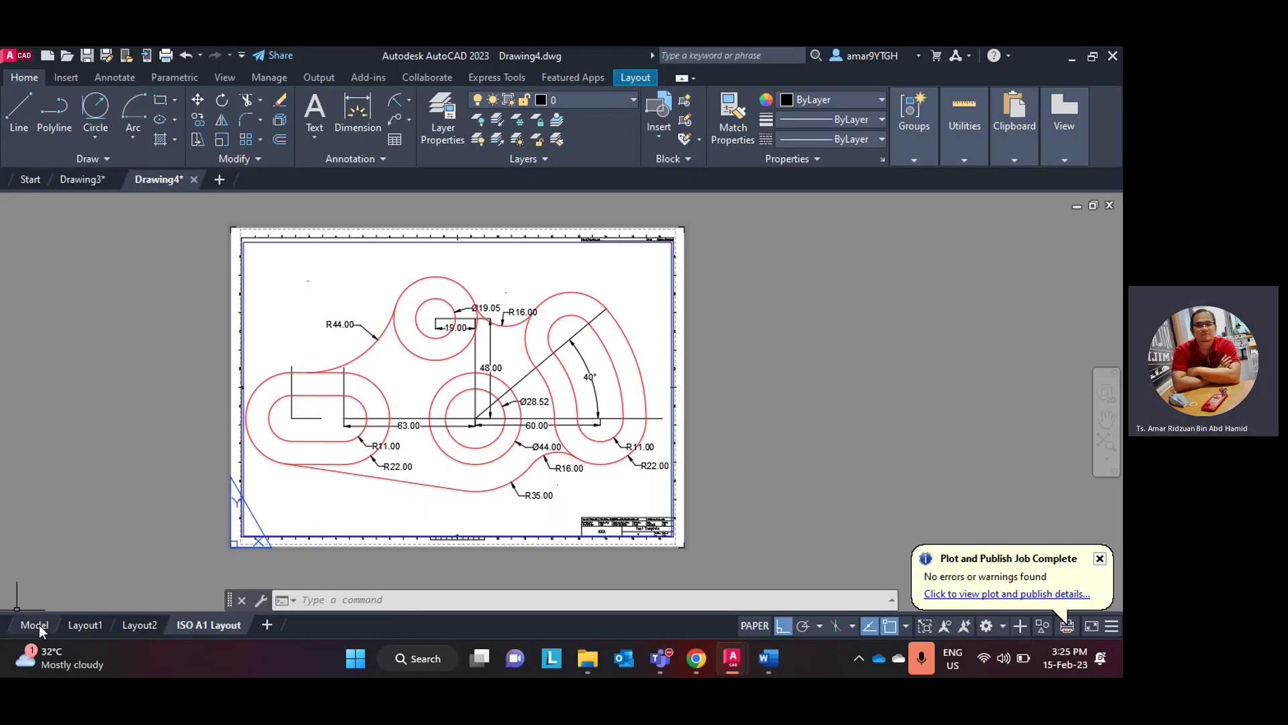
click(39, 625)
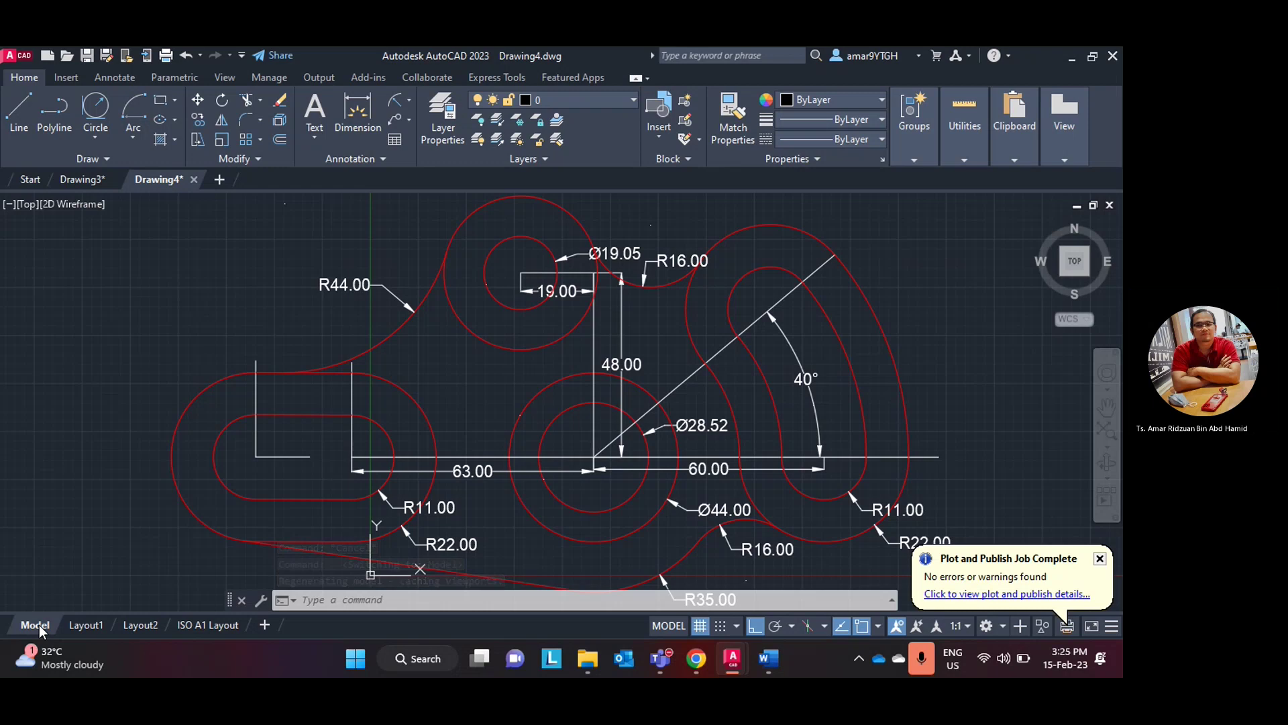
scroll(14, 375, down, 2)
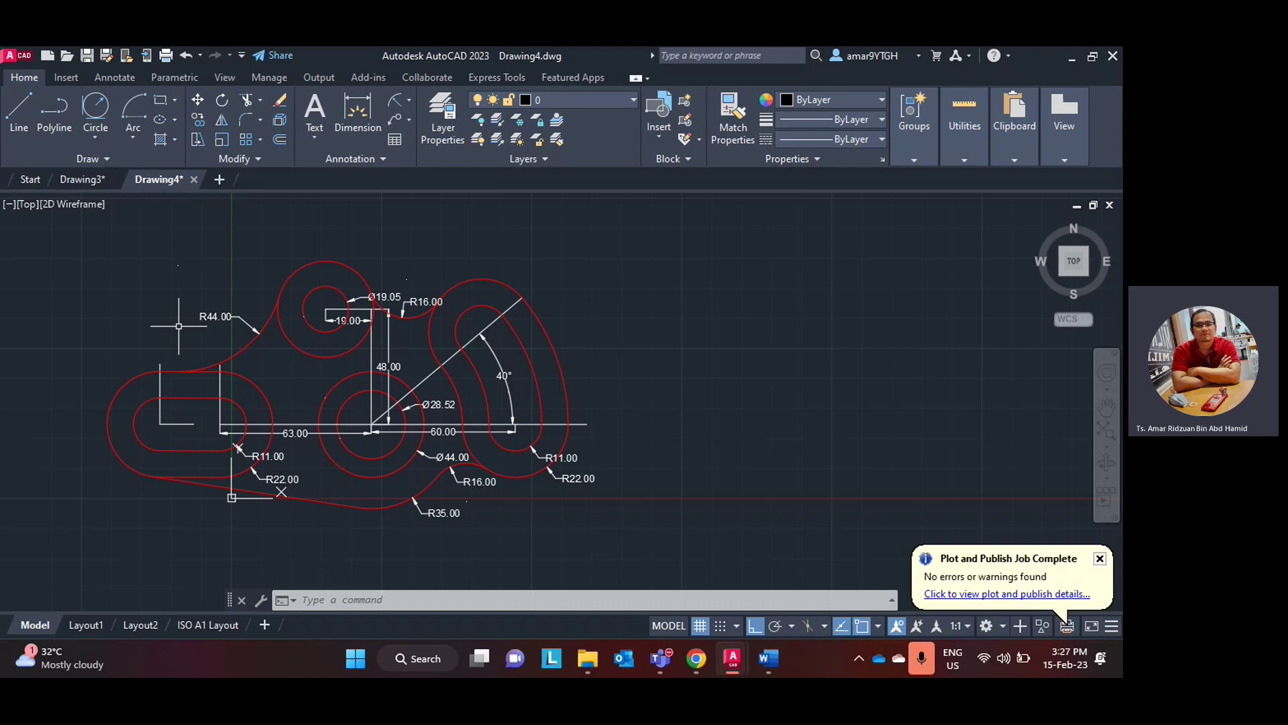
scroll(179, 326, down, 2)
scroll(534, 405, up, 2)
mouse_move(520, 420)
middle_down()
mouse_move(498, 411)
mouse_move(897, 420)
middle_up()
scroll(899, 413, up, 3)
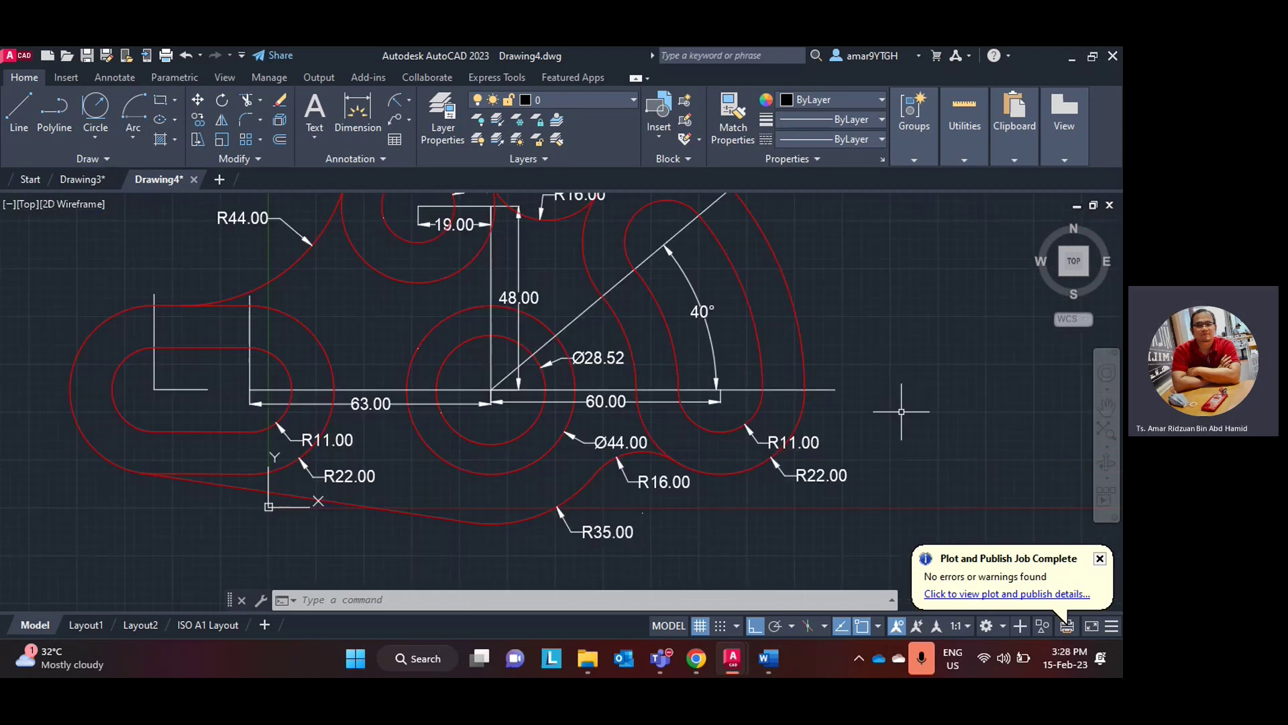
mouse_move(656, 666)
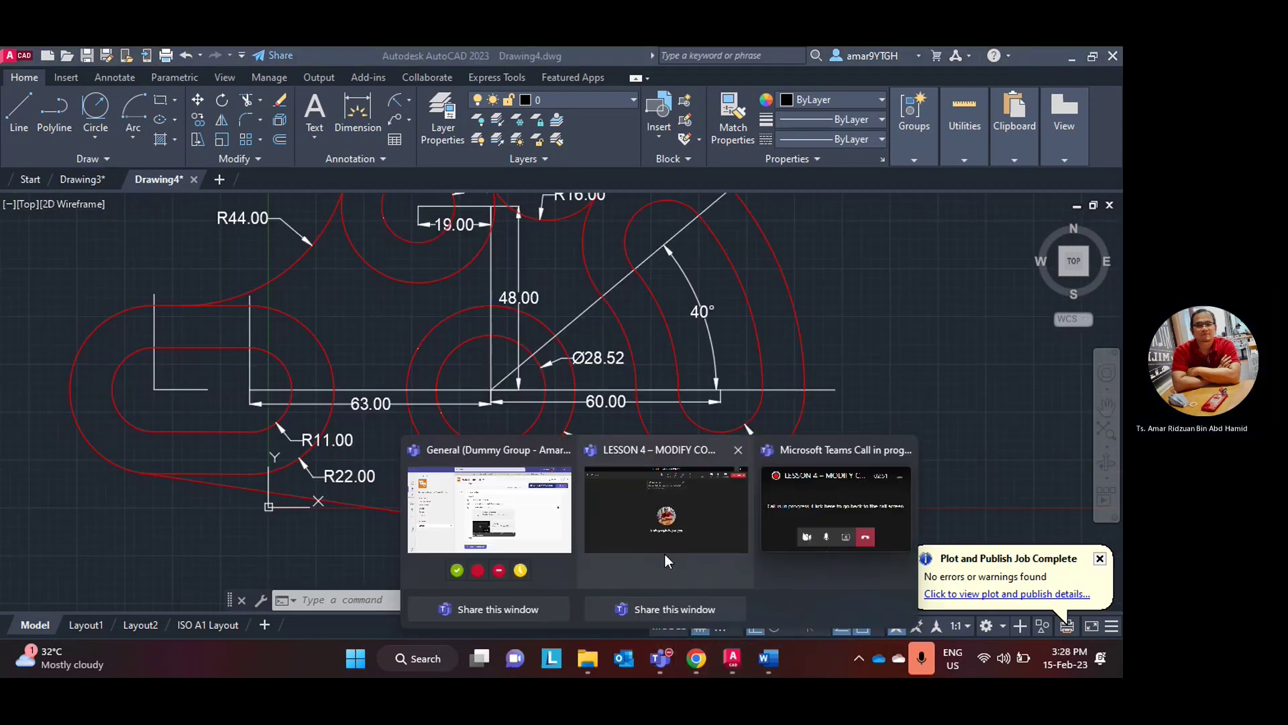
- Bring up the LESSON 4 meeting and choose Stop recording under More > Record and transcribe
mouse_move(664, 554)
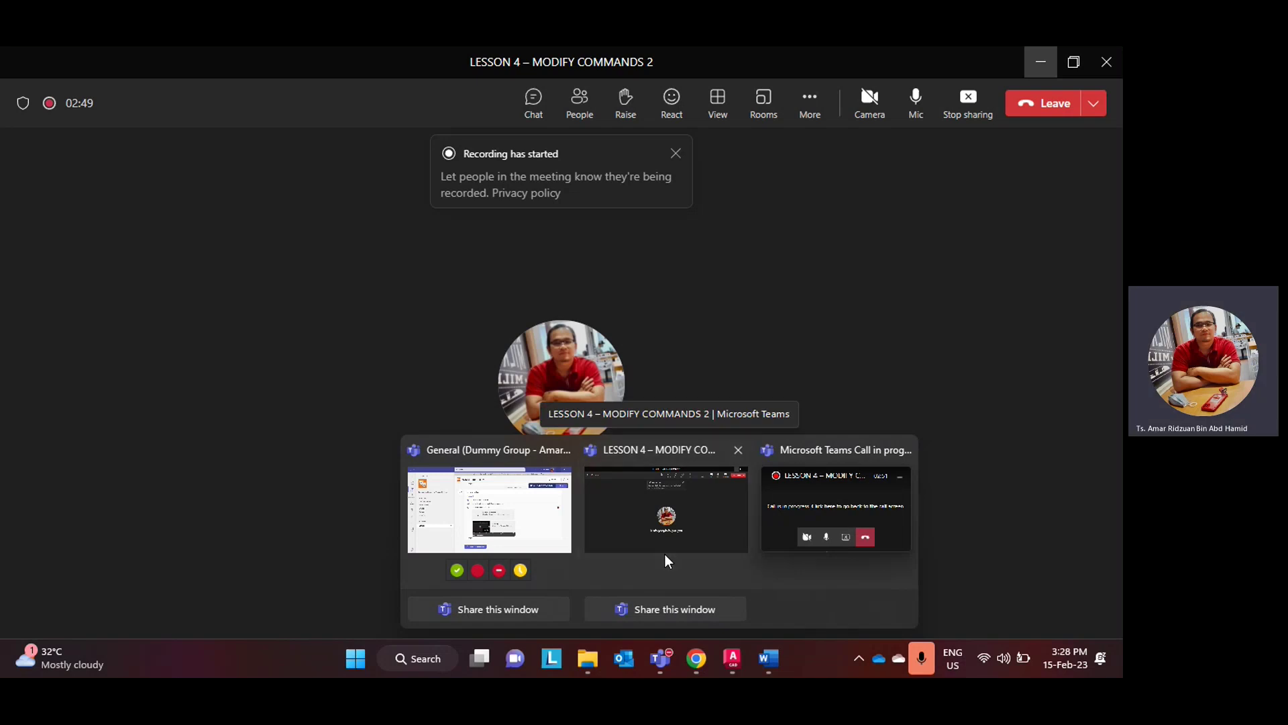
click(665, 554)
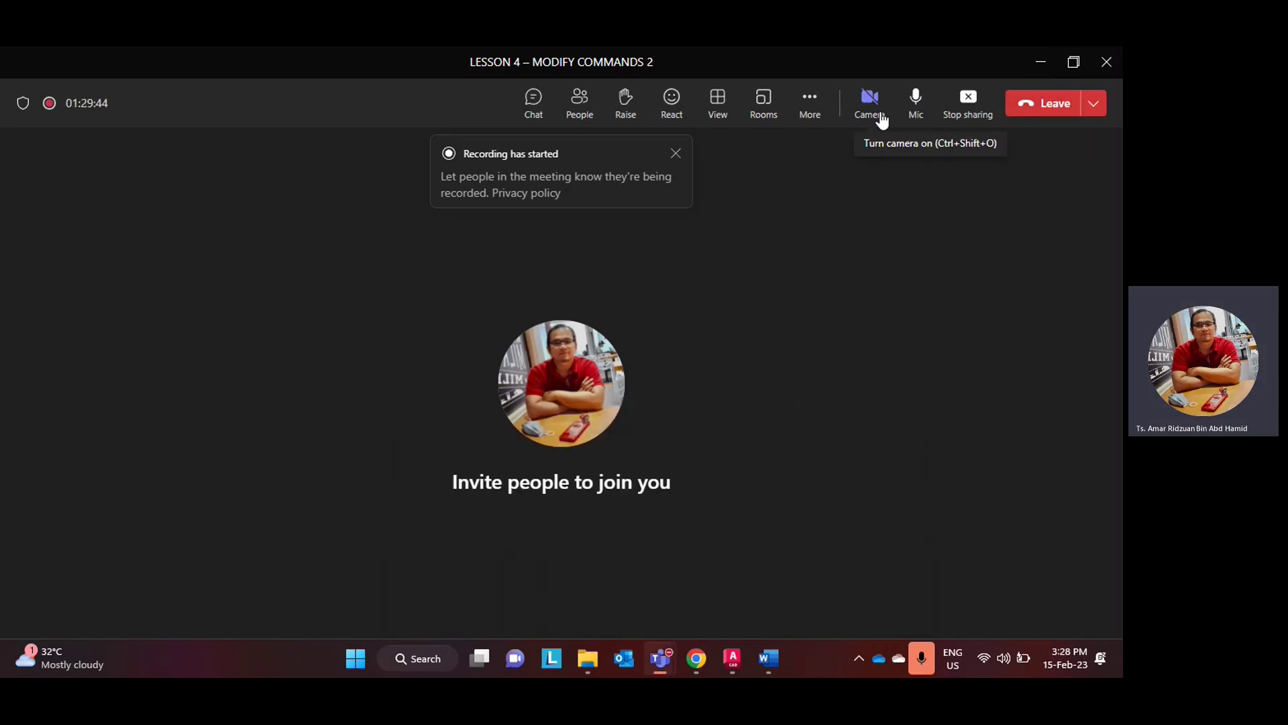
mouse_move(883, 121)
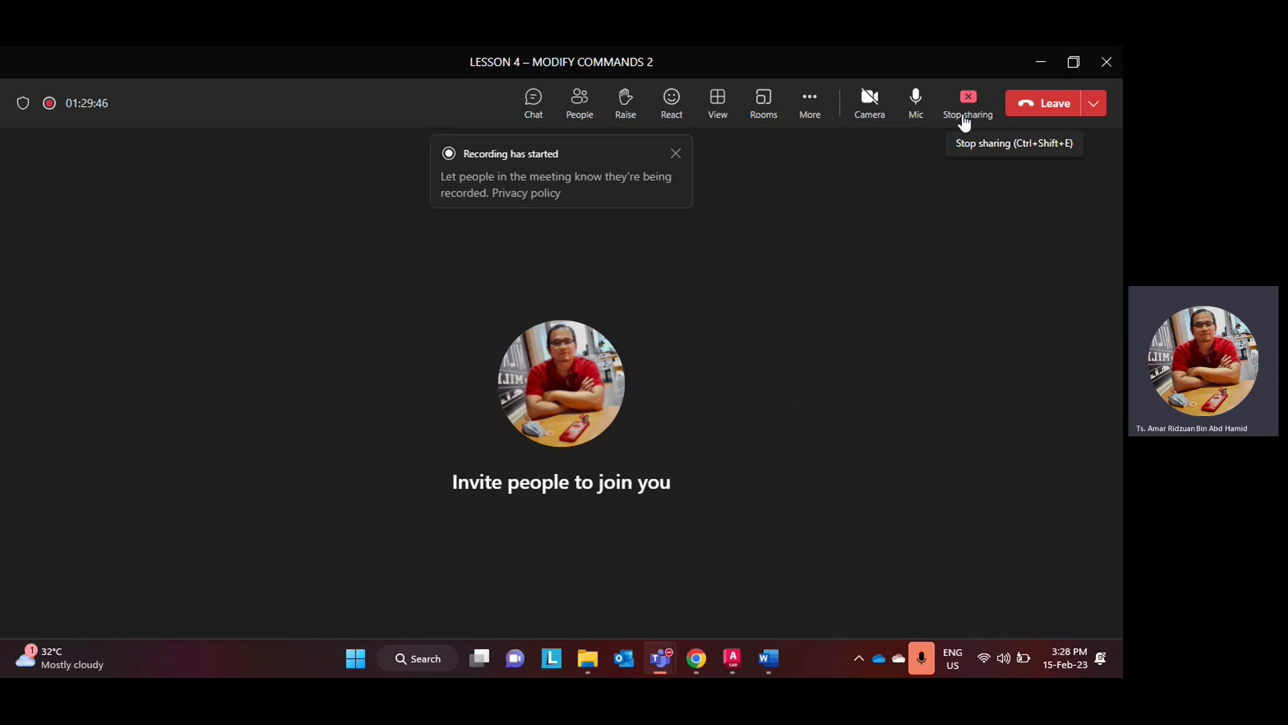
click(812, 108)
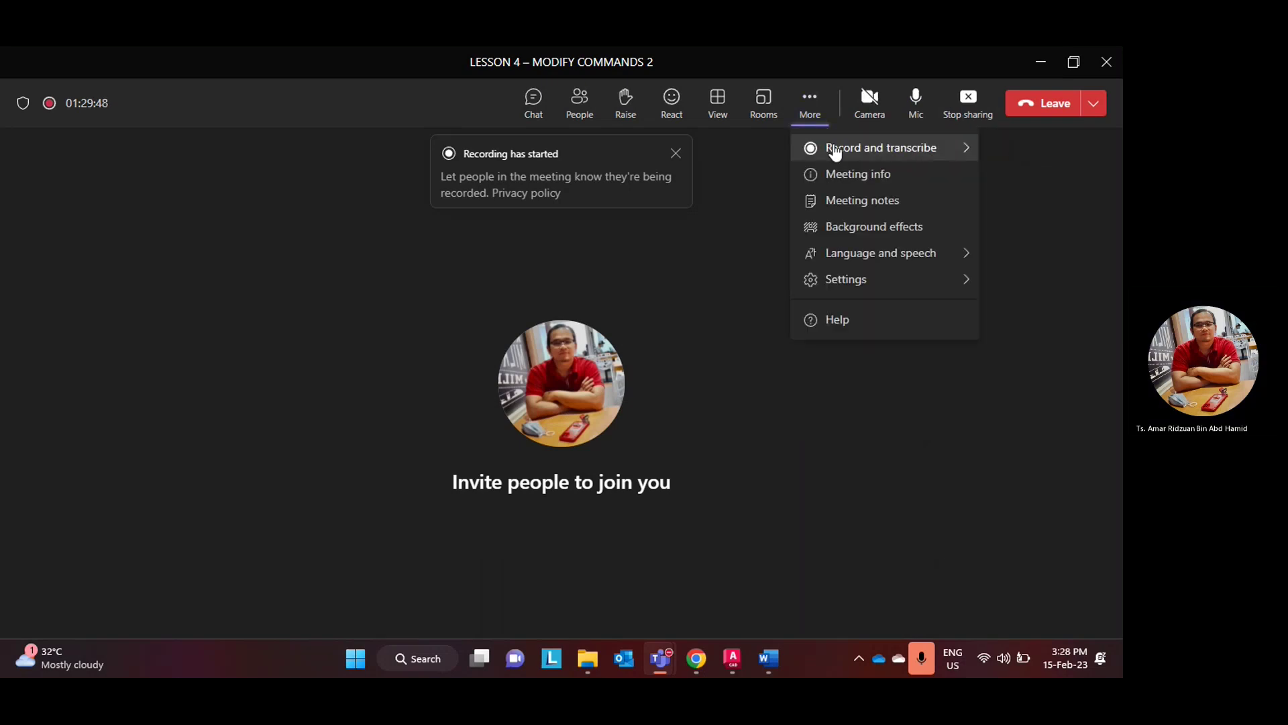
click(827, 154)
click(718, 153)
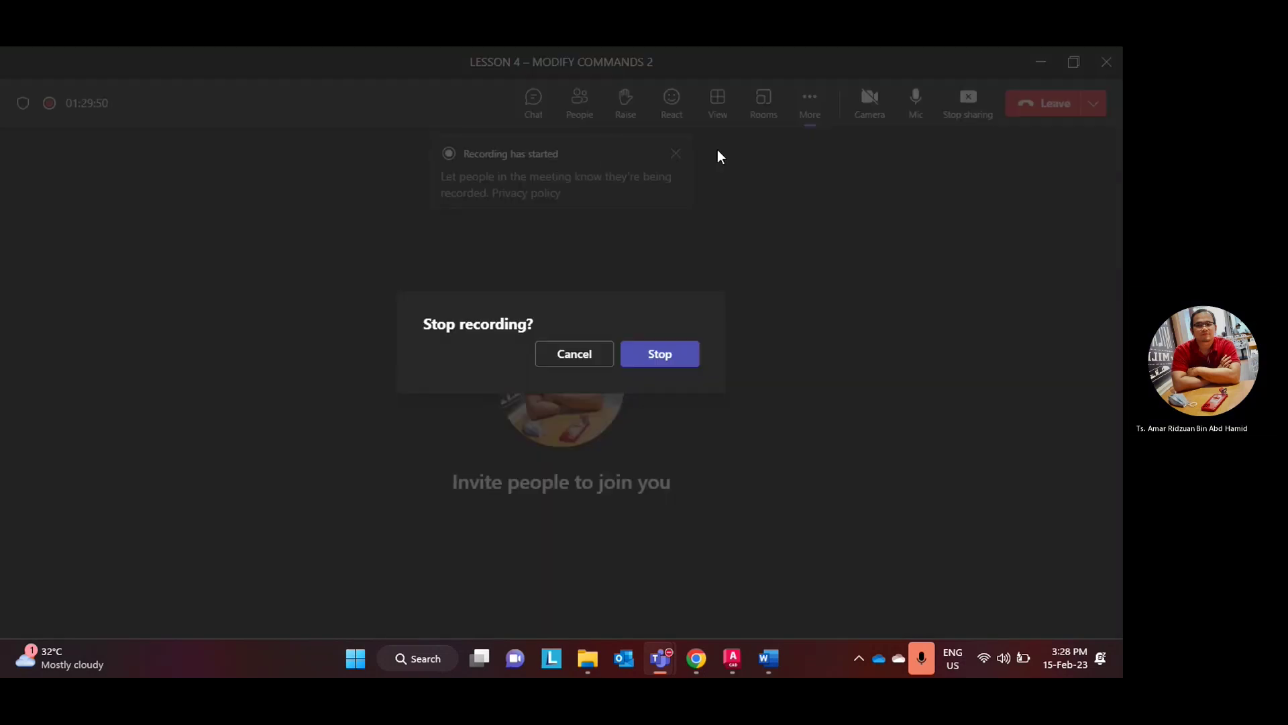